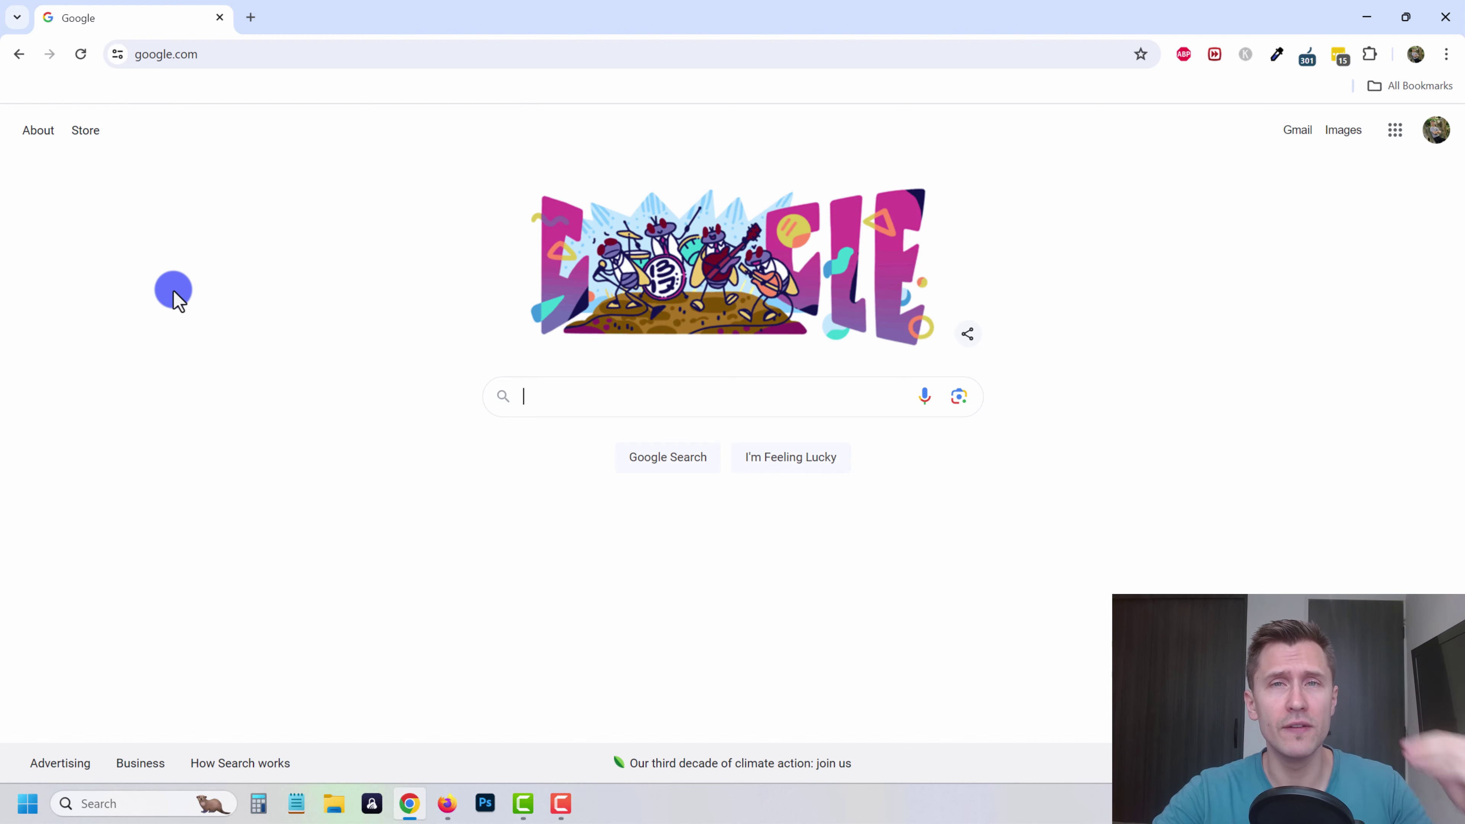
pyautogui.click(223, 54)
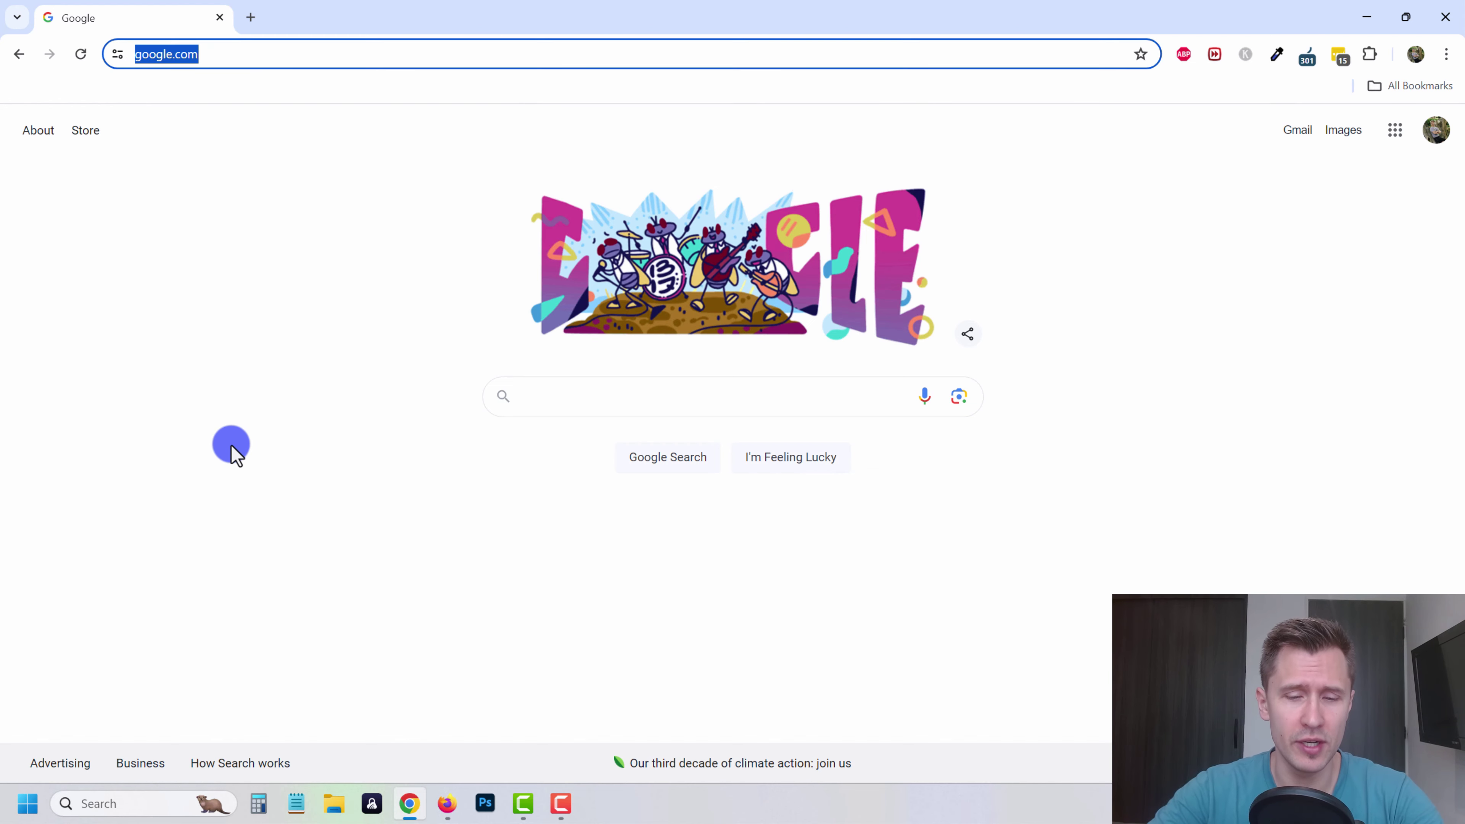
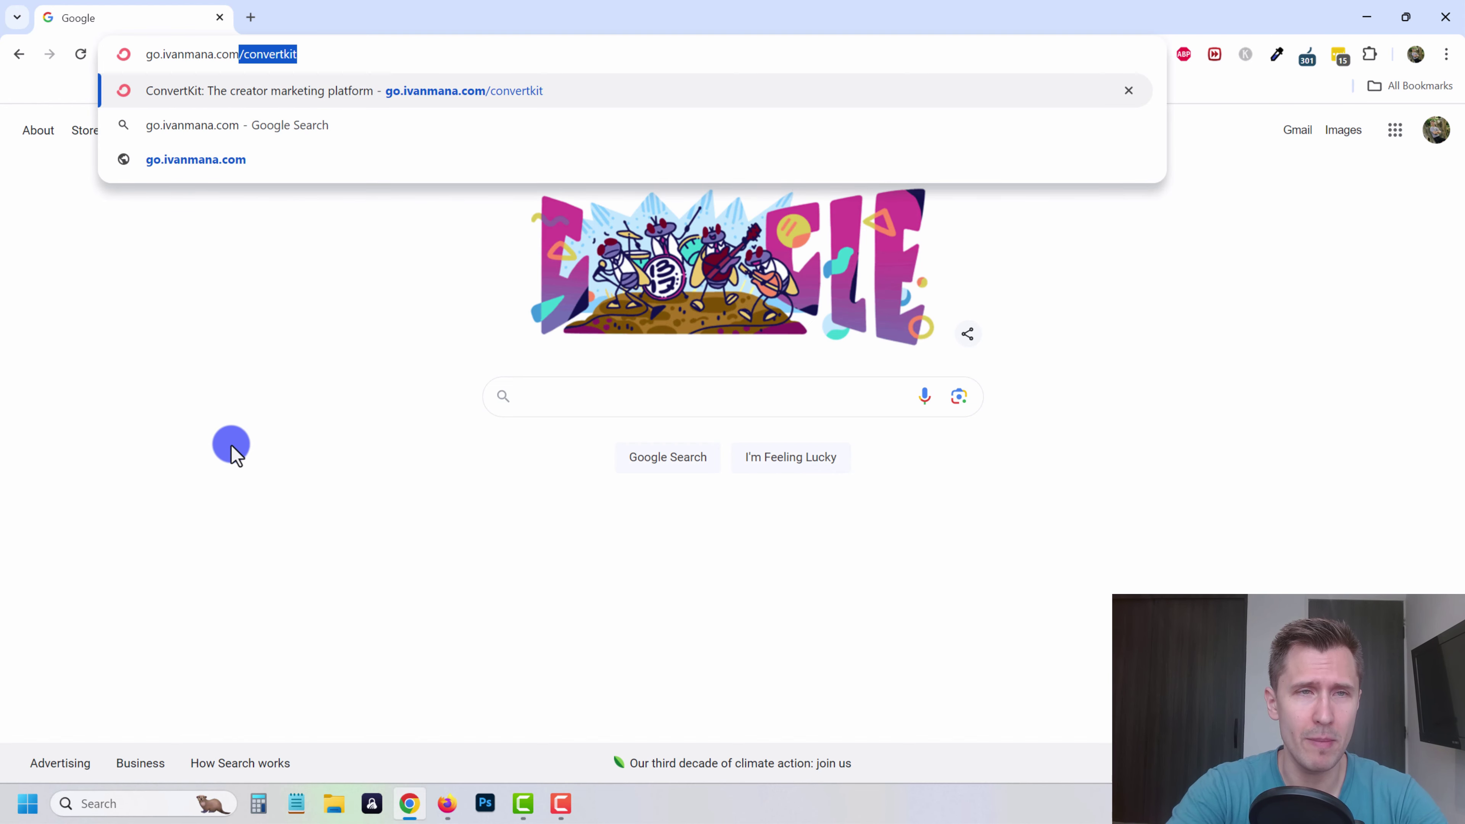
pyautogui.press('Return')
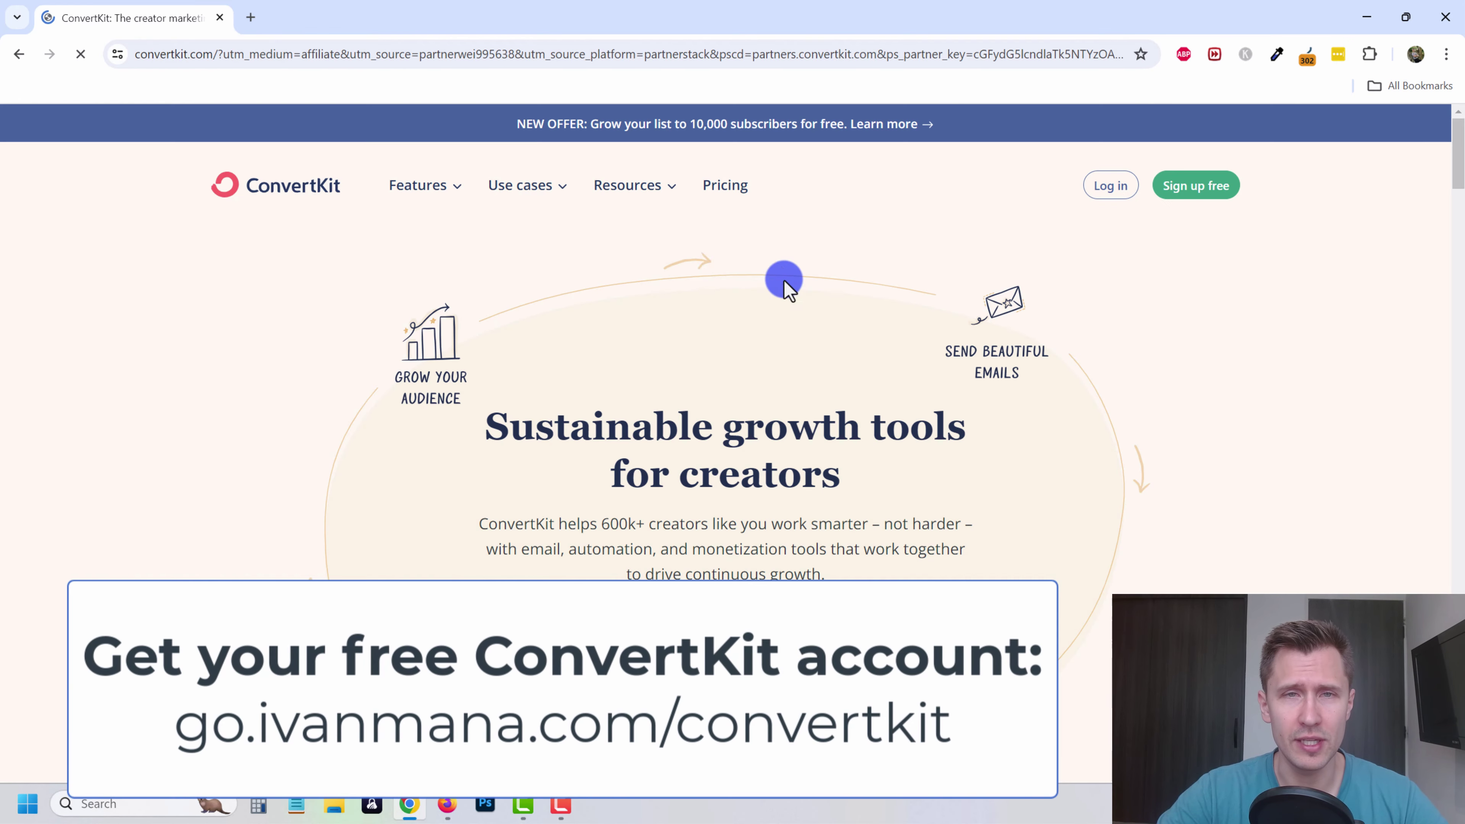
# - Start the free sign-up, pass the Cloudflare human check, then switch to the Log in tab
pyautogui.scroll(-1, 728, 586)
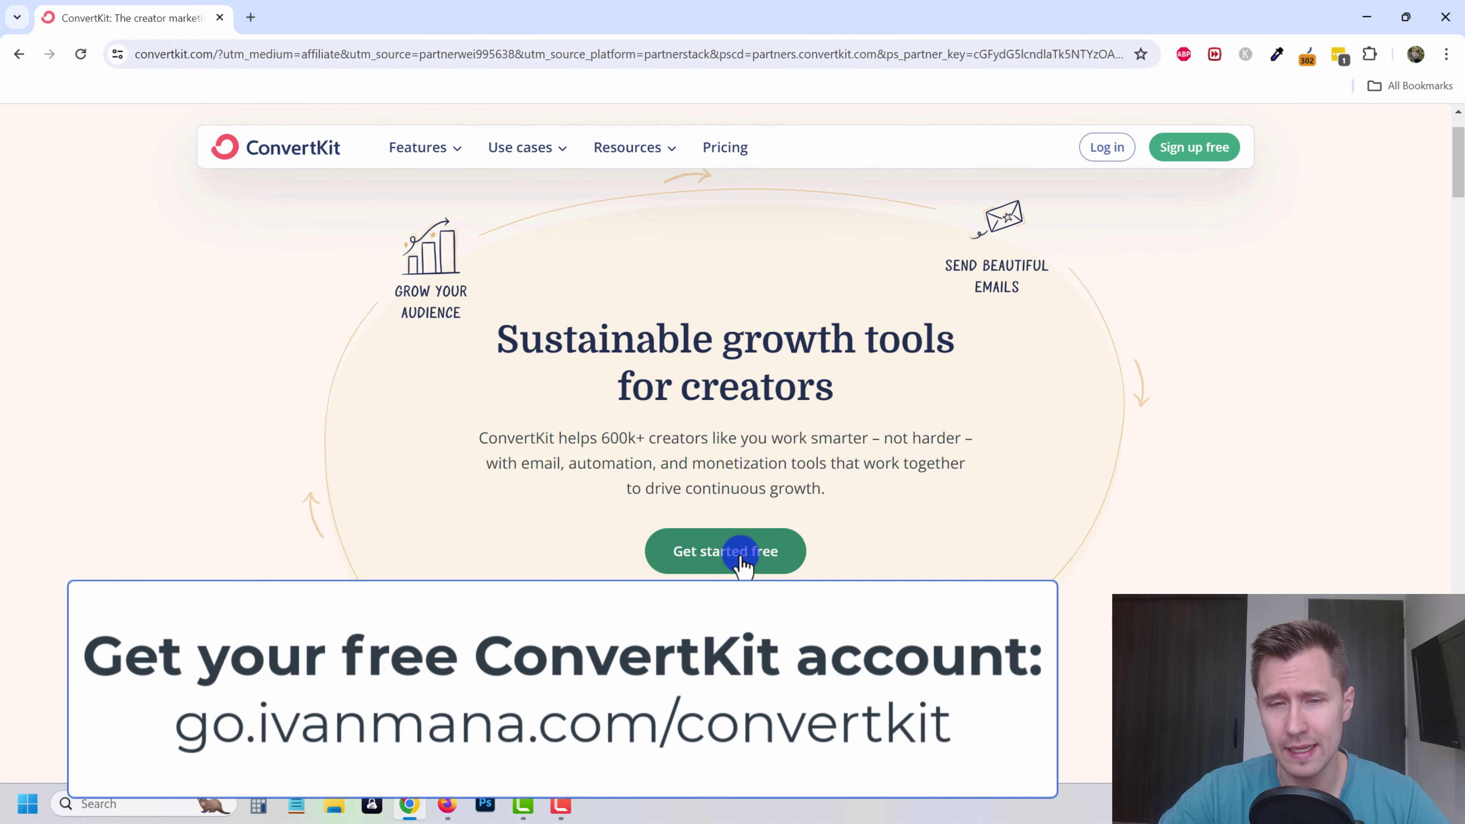
pyautogui.moveTo(558, 599); pyautogui.dragTo(941, 603)
pyautogui.click(863, 488)
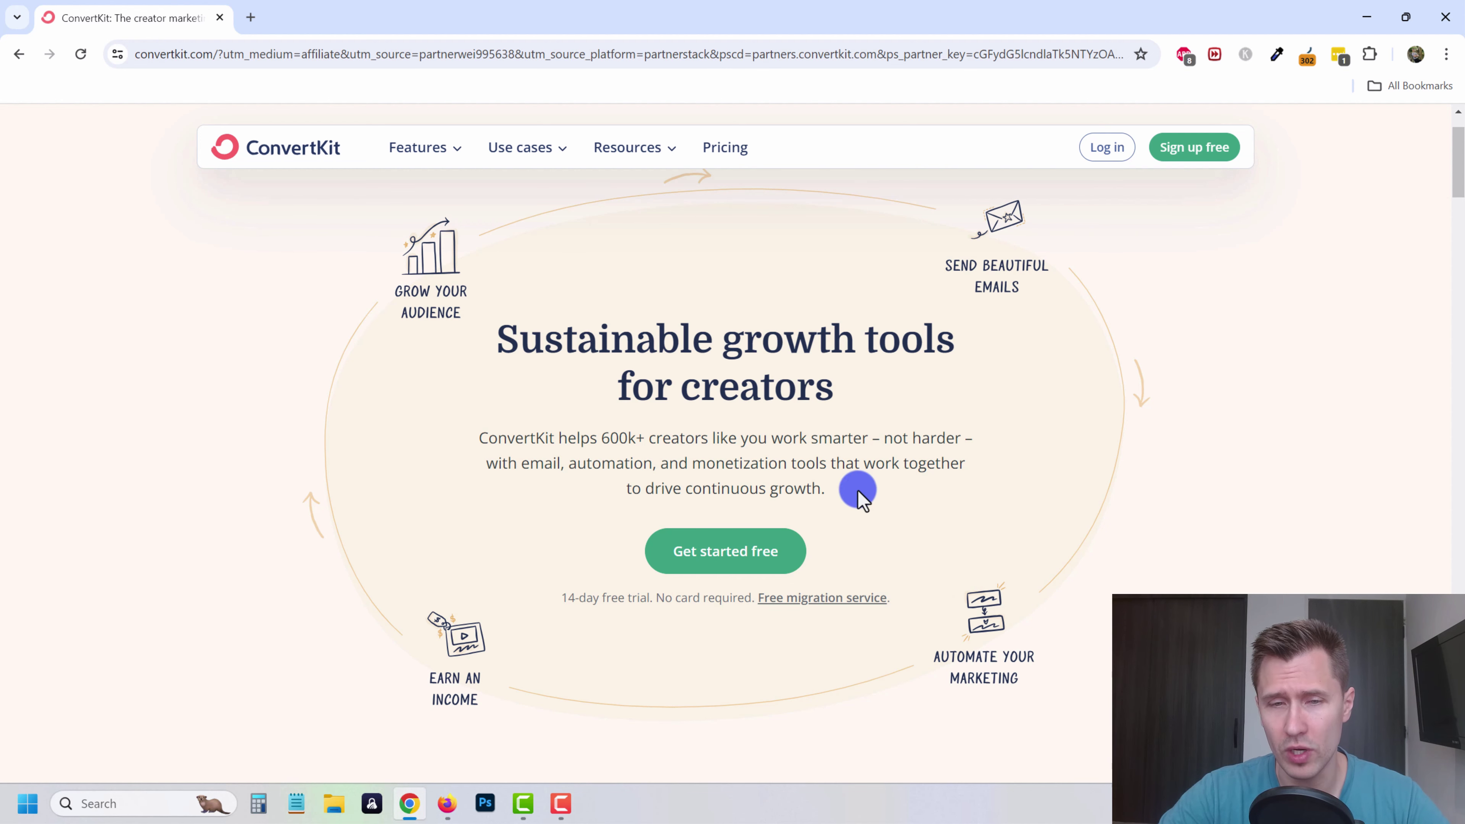
pyautogui.click(740, 568)
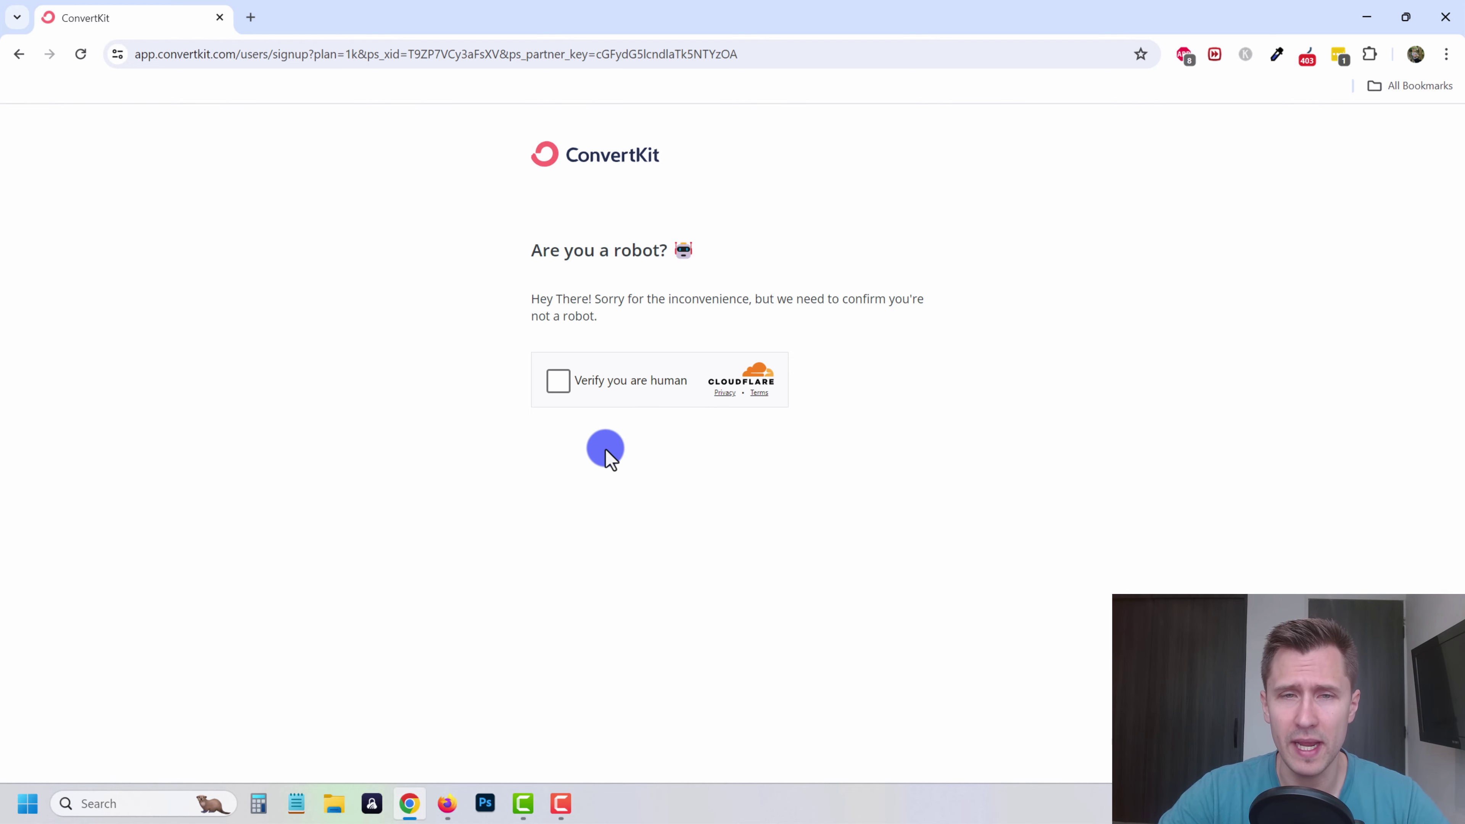
pyautogui.click(558, 382)
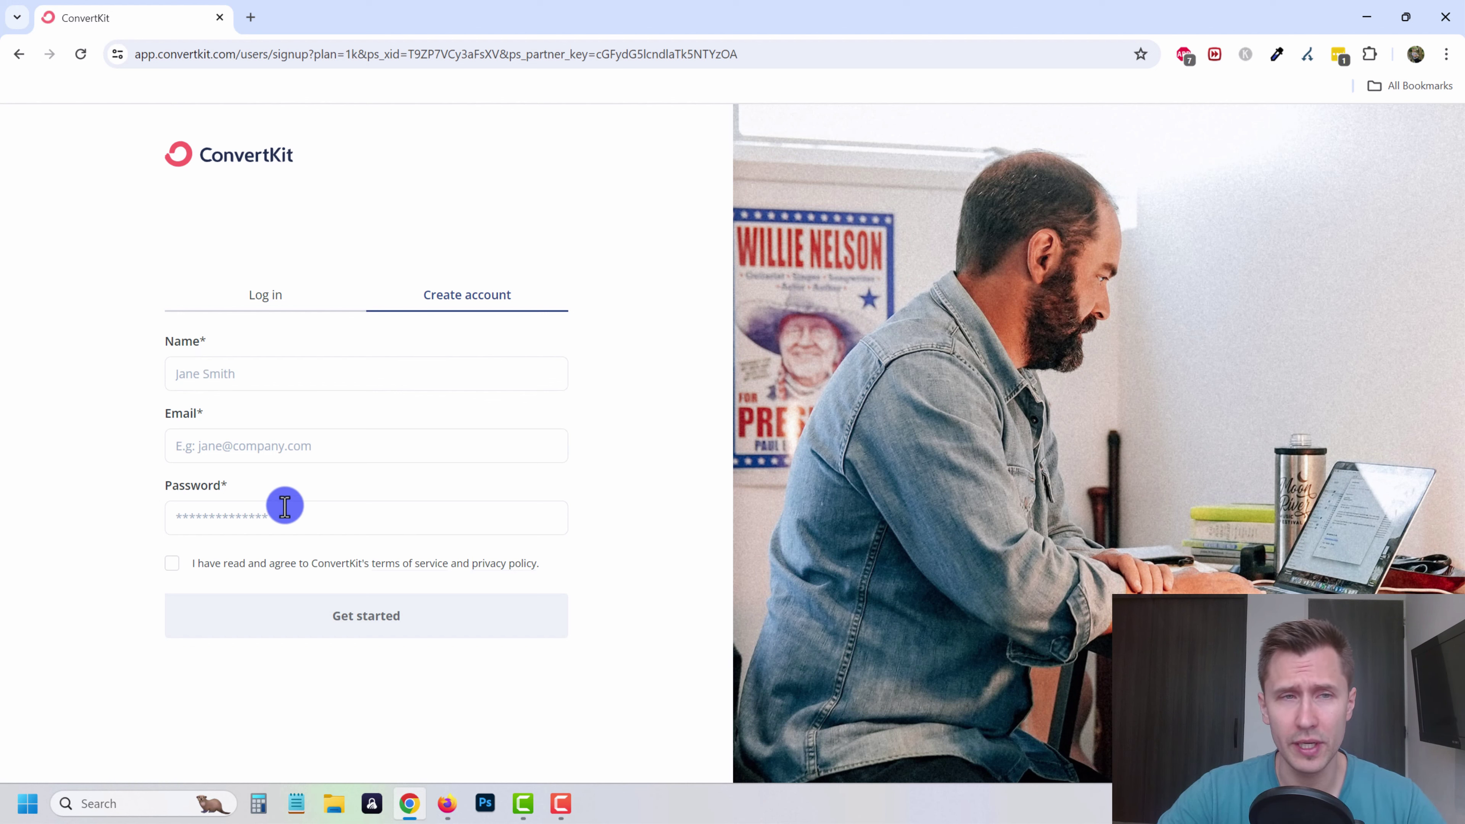
pyautogui.click(263, 385)
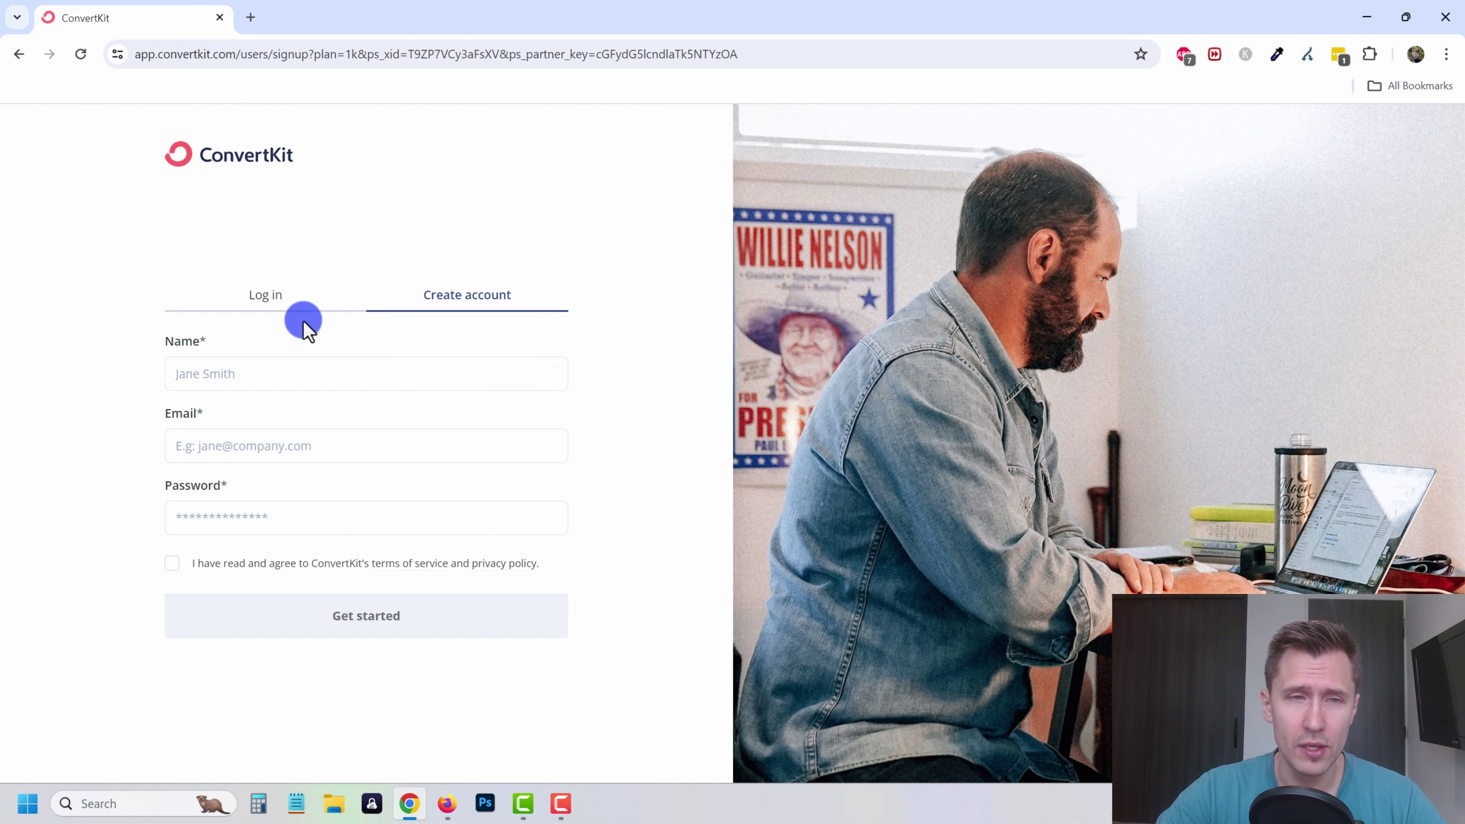
pyautogui.click(269, 298)
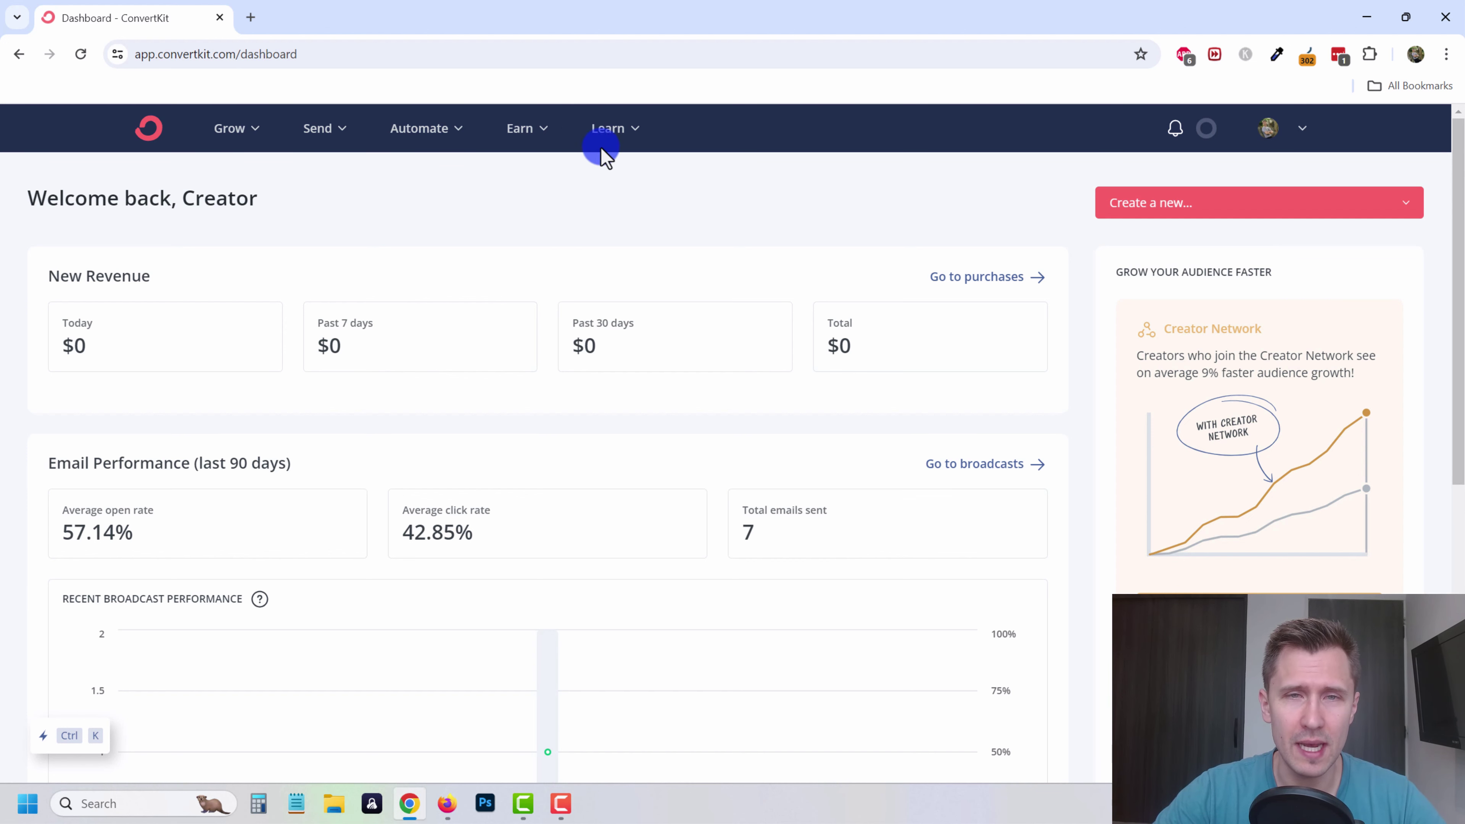
# - Browse the Grow, Send, Automate, Earn and Learn nav menus, then open the avatar account menu
pyautogui.click(1299, 132)
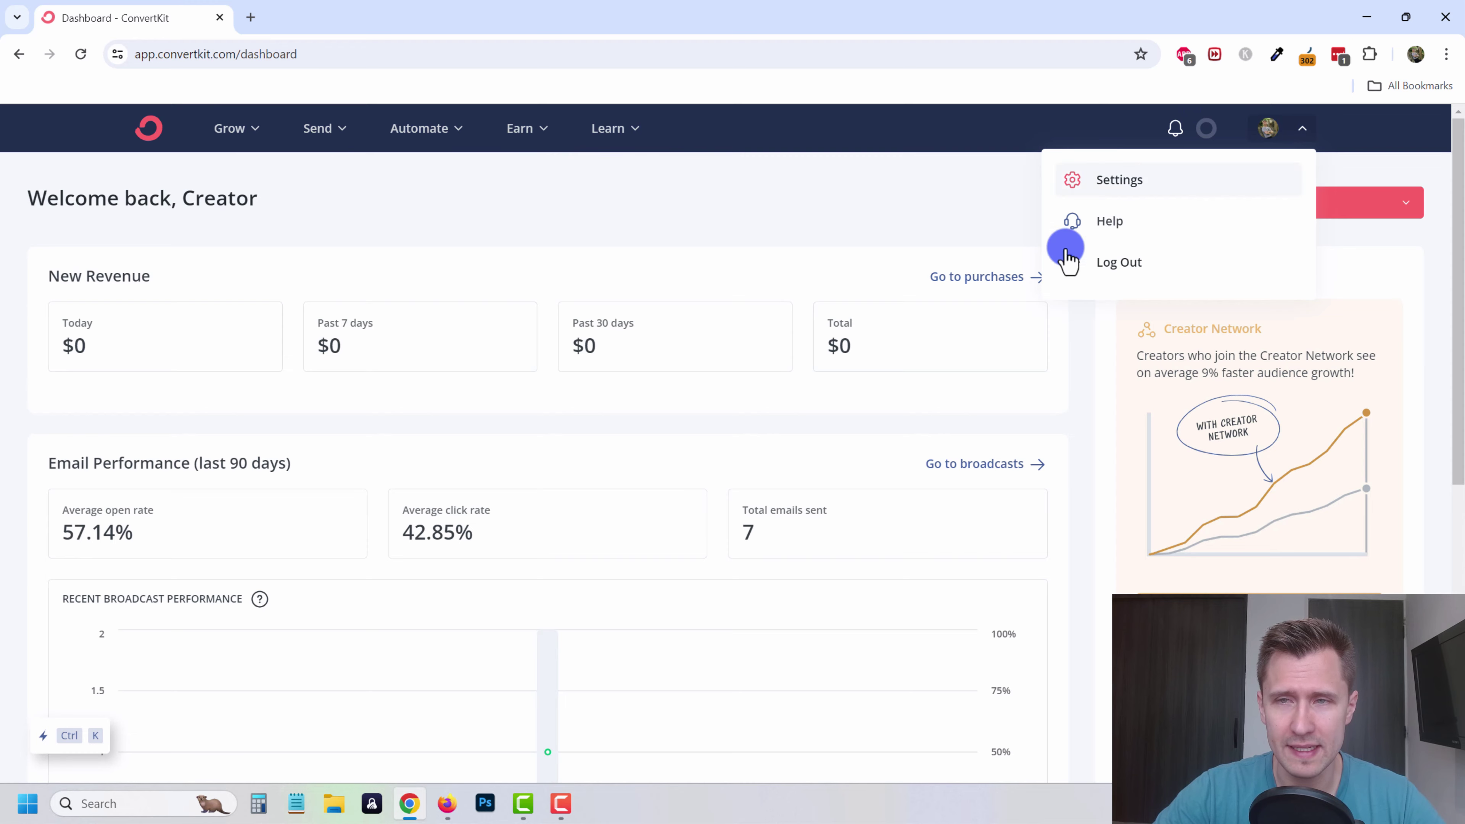
pyautogui.click(801, 173)
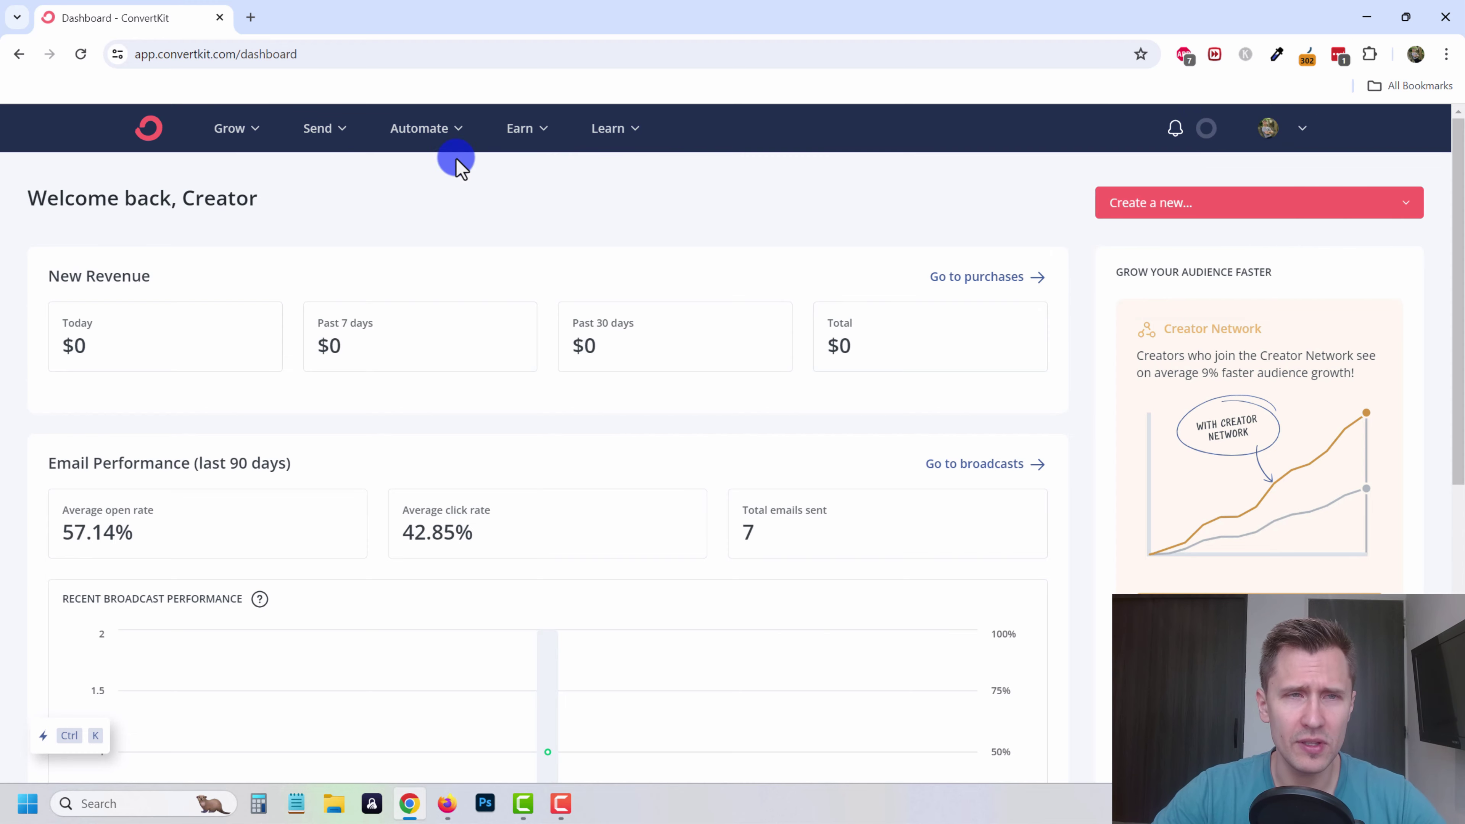
pyautogui.click(256, 131)
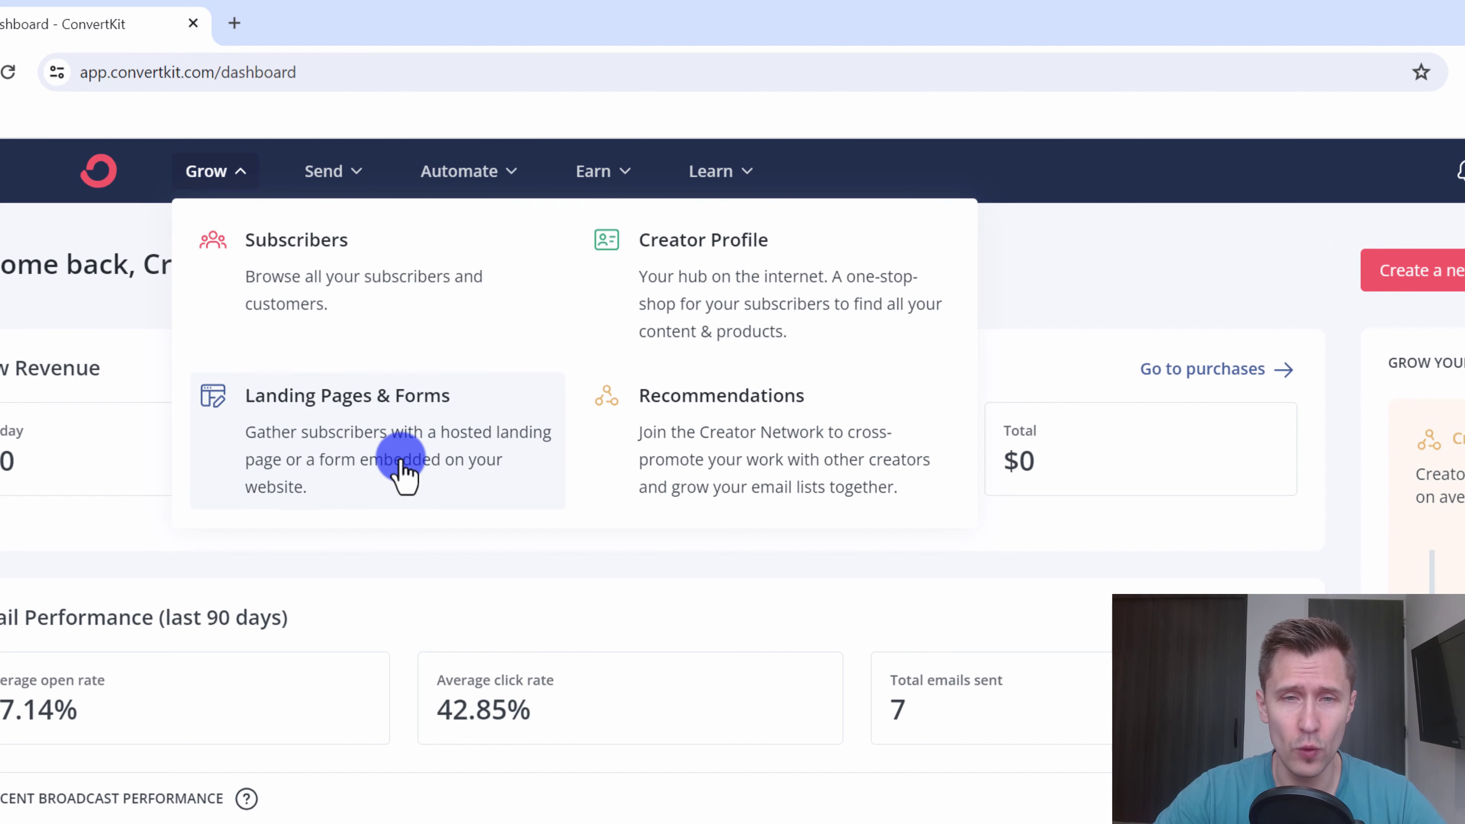
pyautogui.click(325, 185)
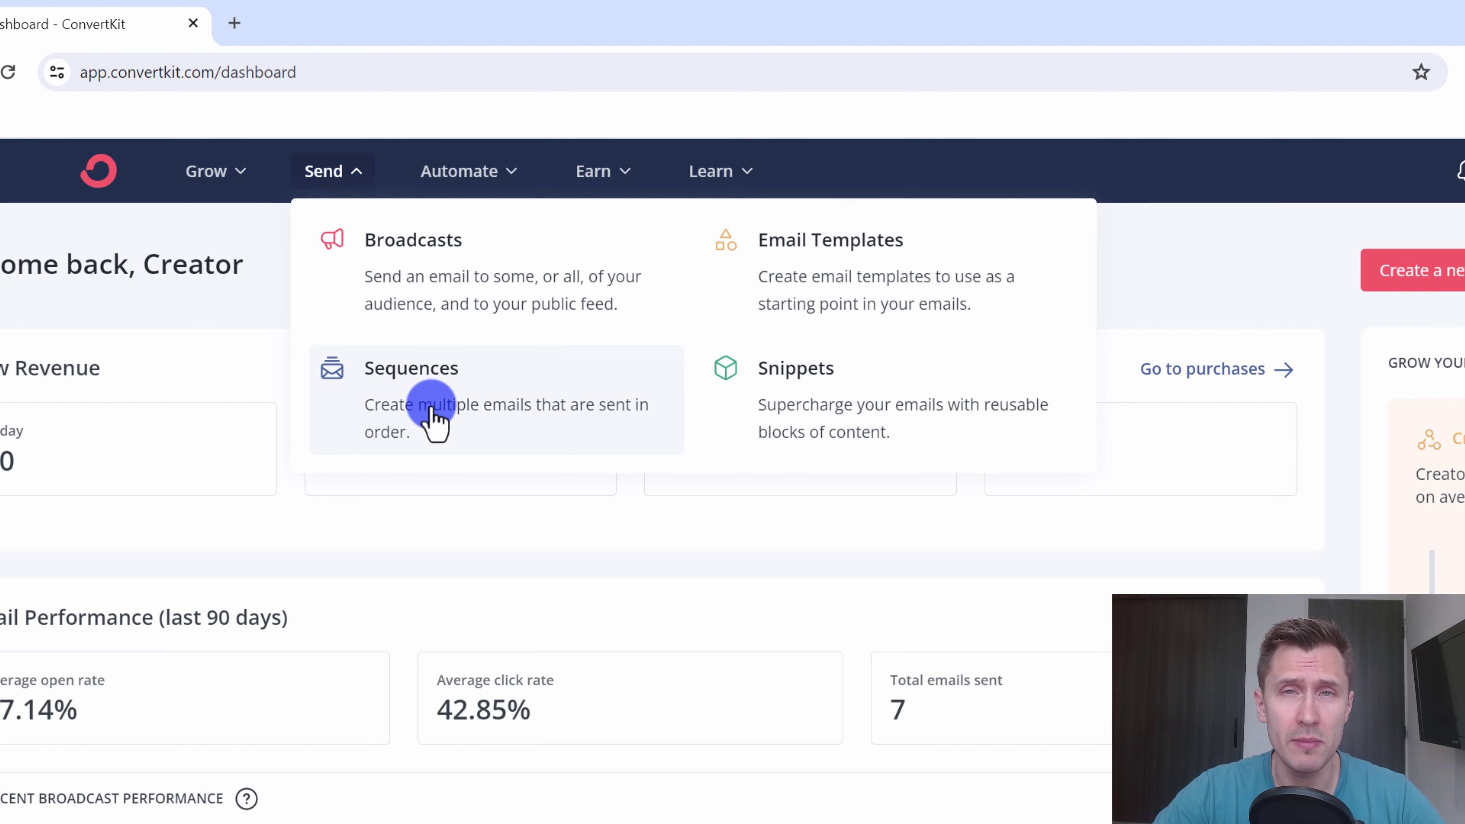
pyautogui.click(483, 176)
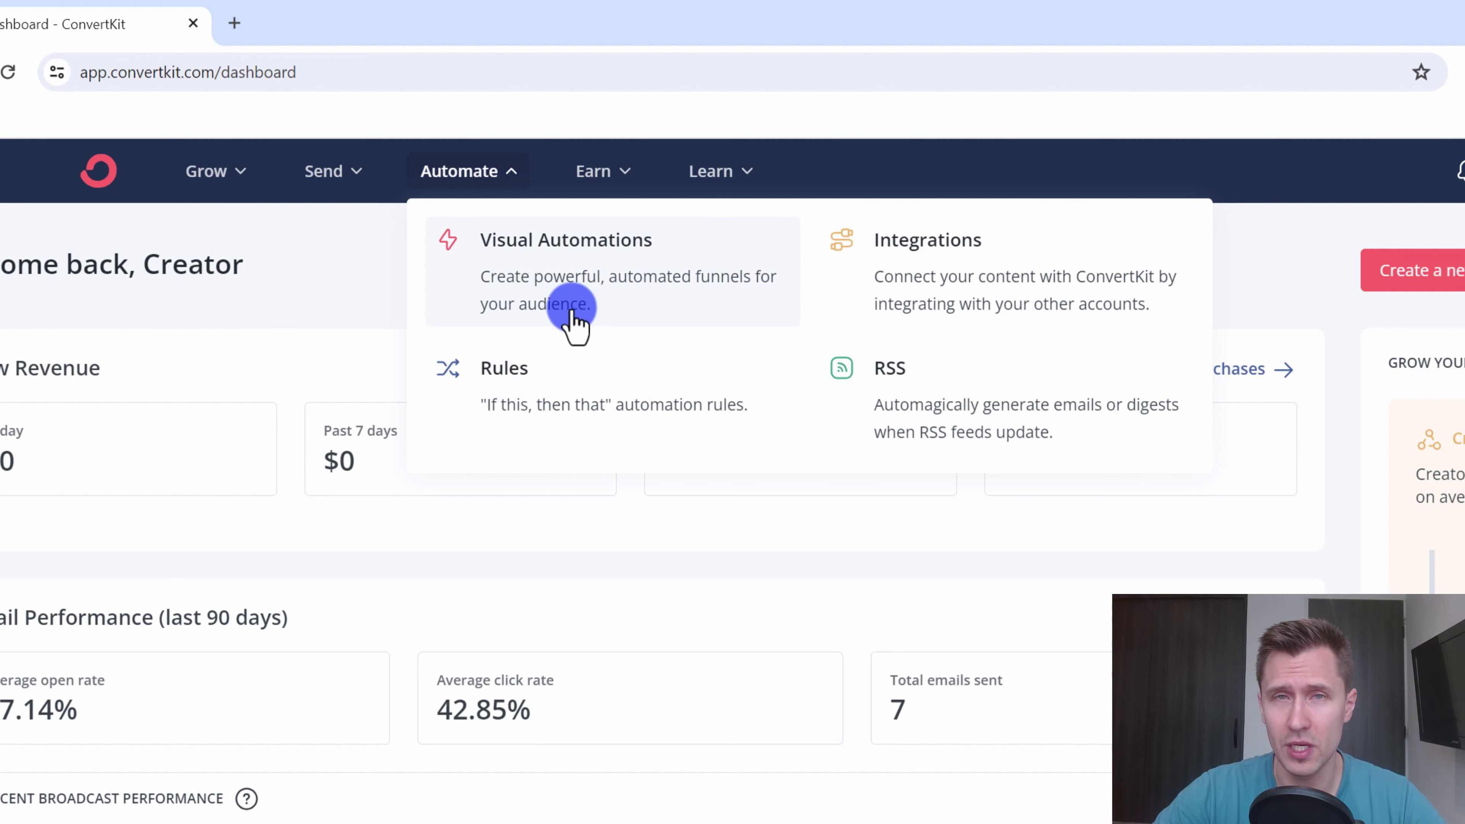
pyautogui.click(594, 176)
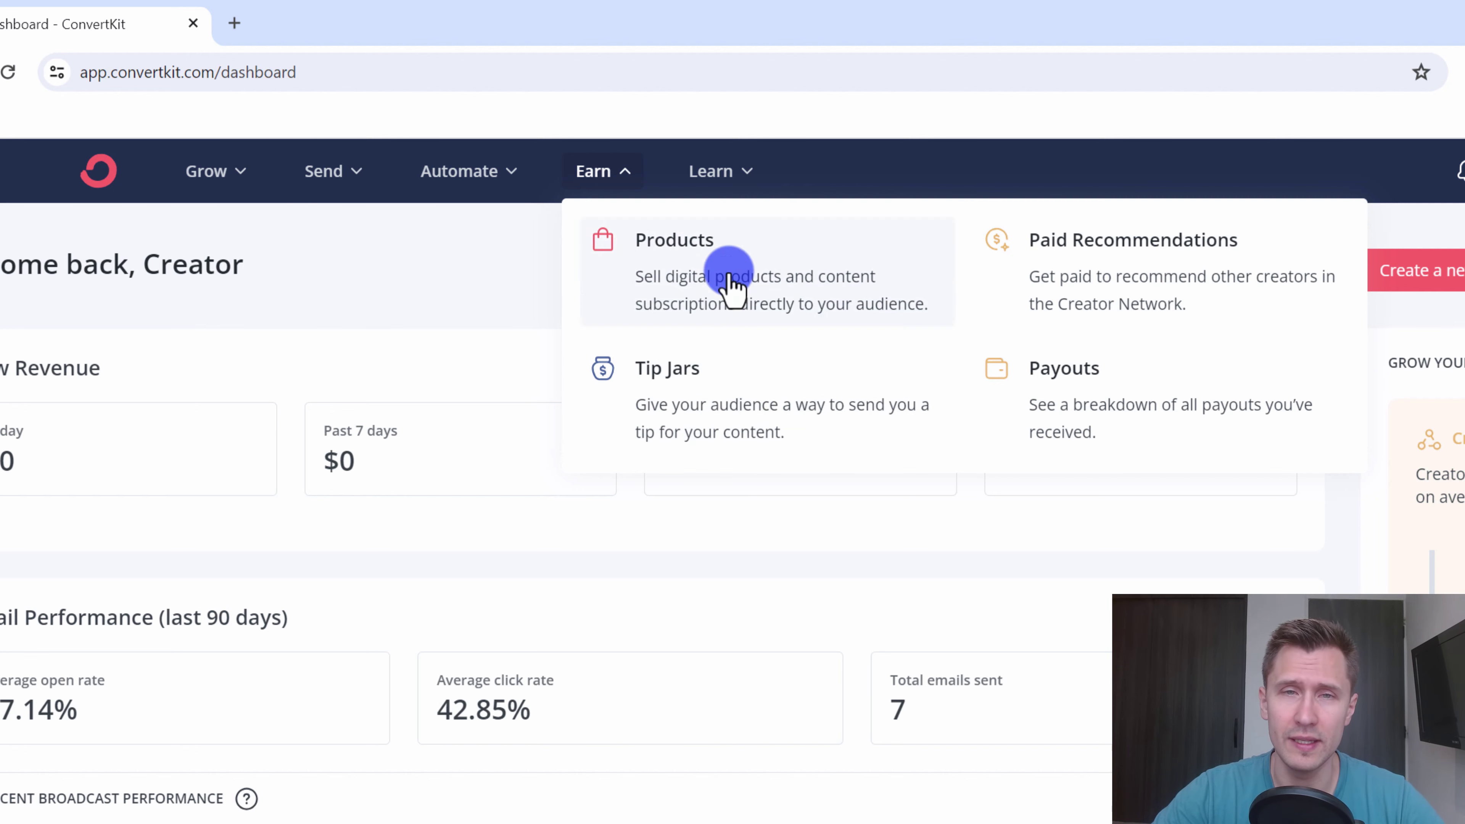
pyautogui.click(724, 171)
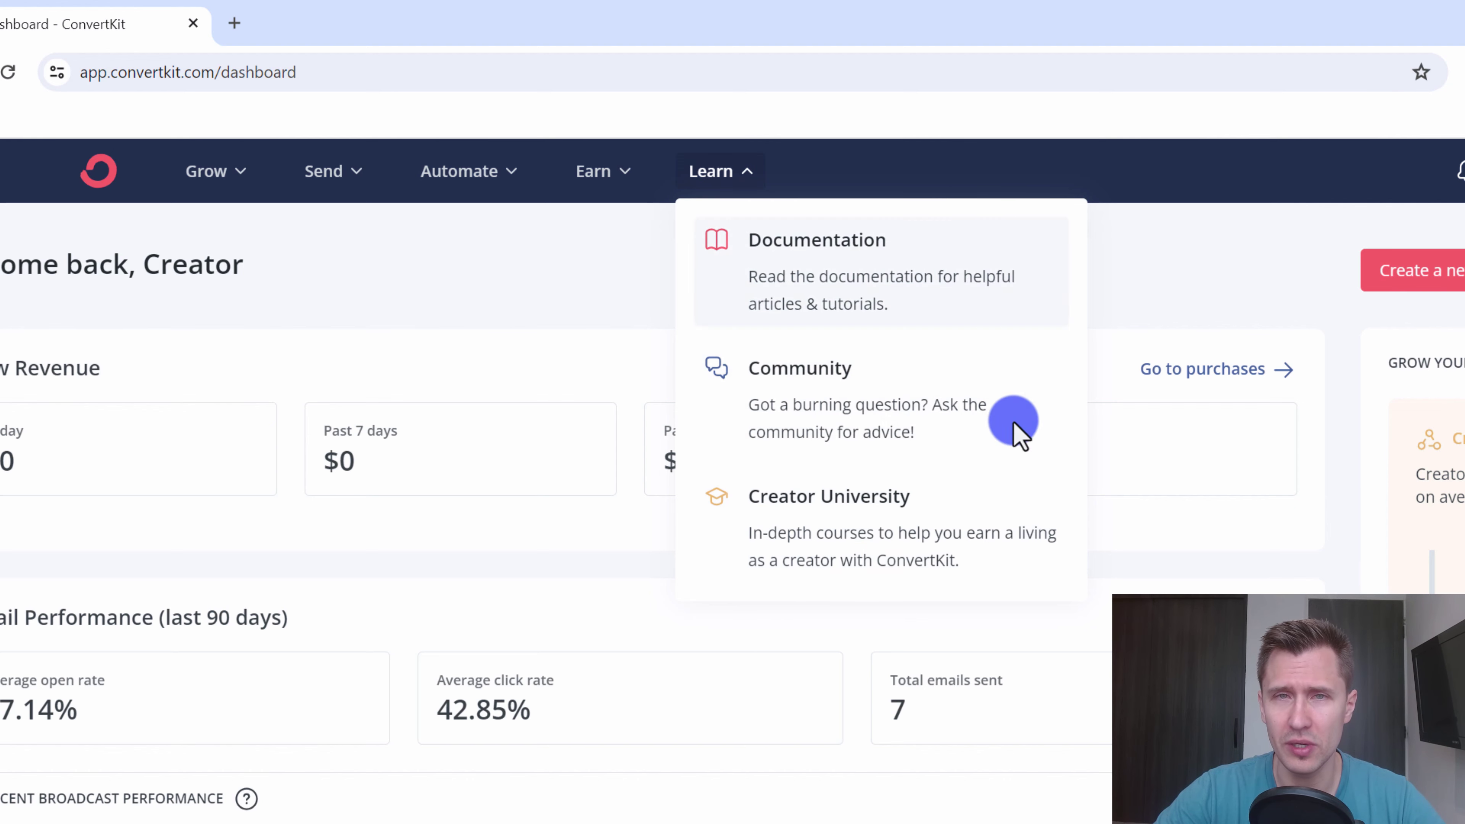
pyautogui.click(1248, 188)
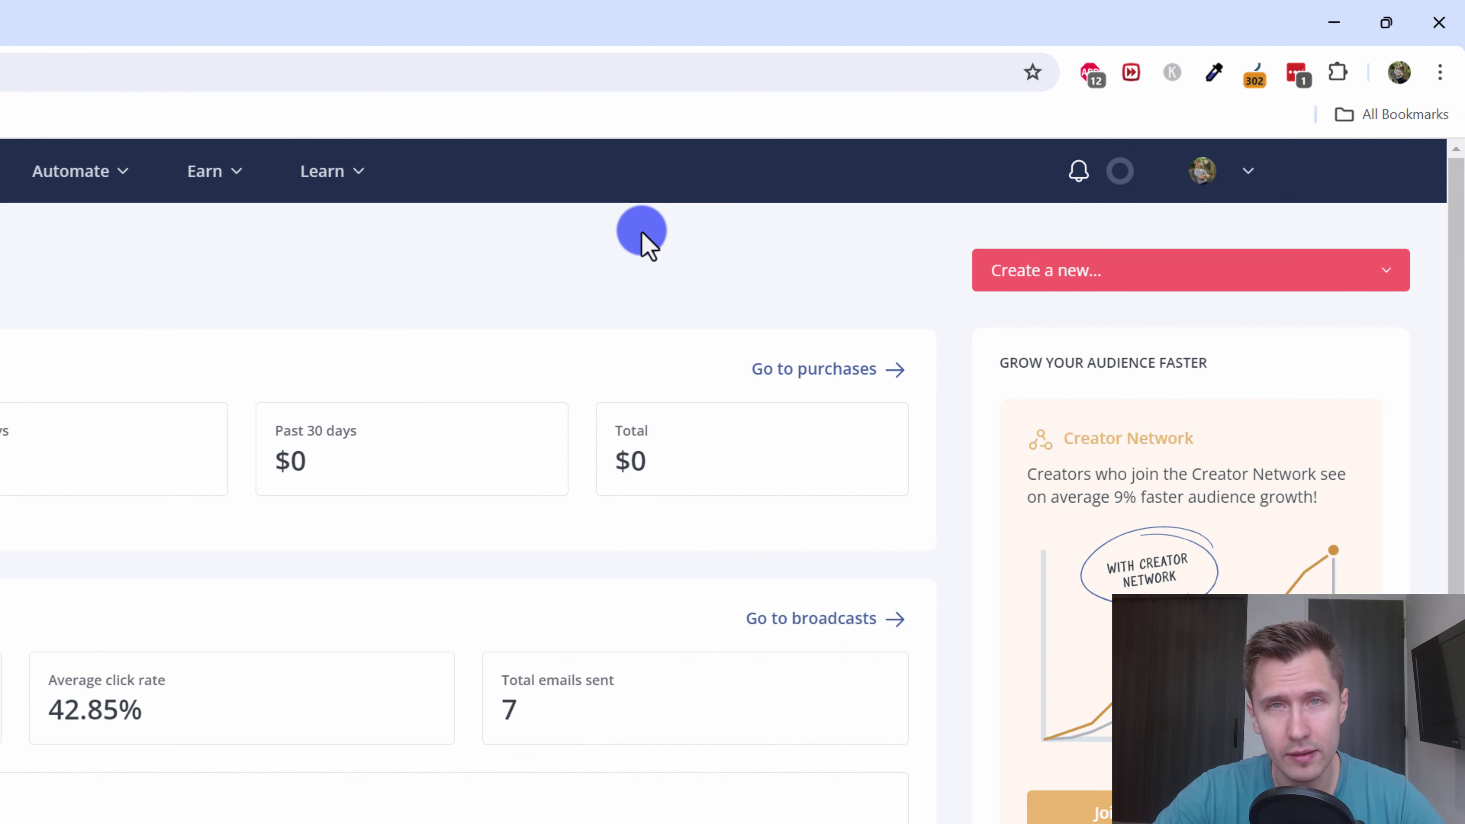
pyautogui.click(1232, 183)
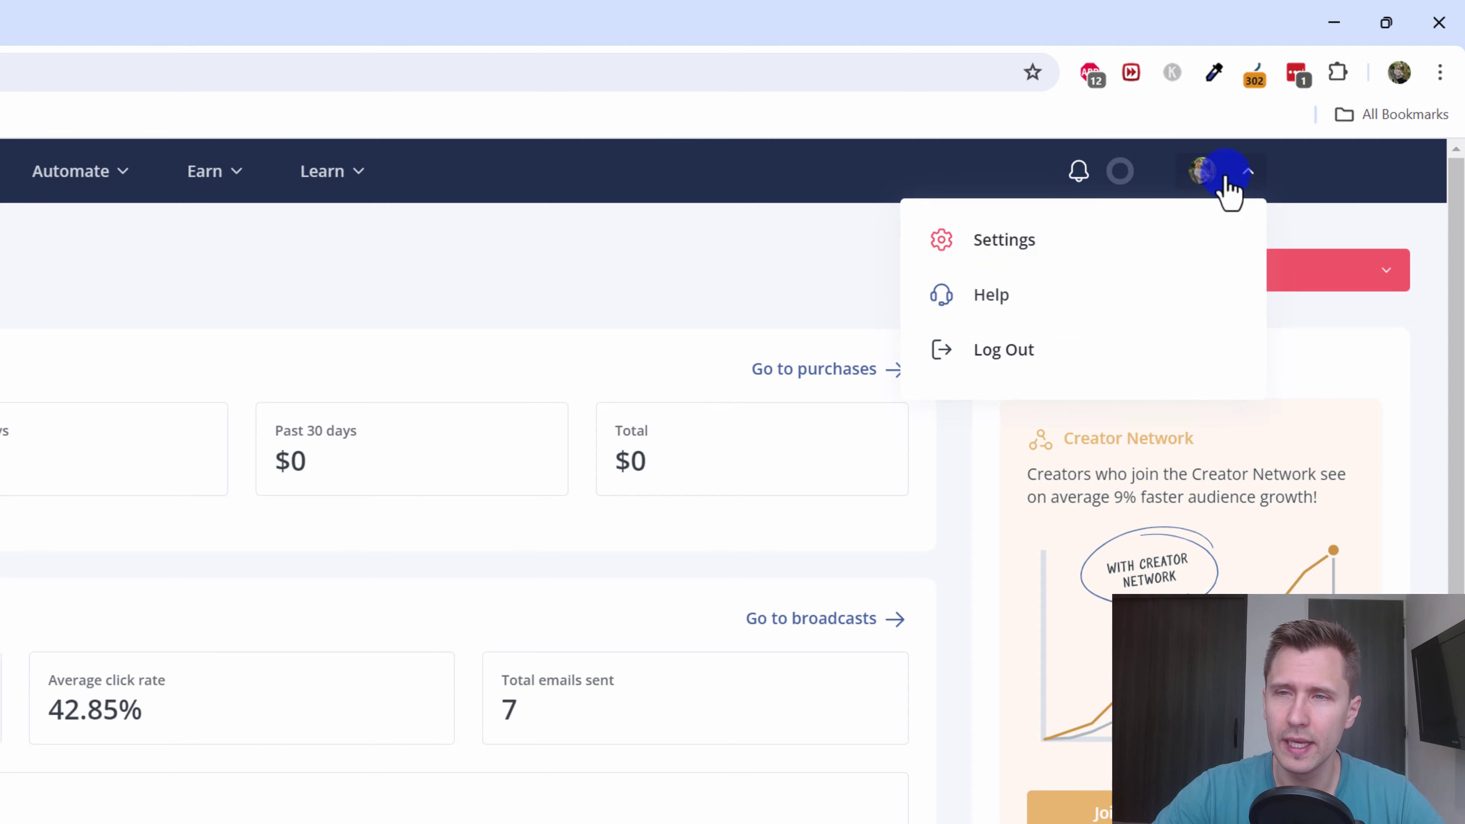
# - Open Settings > Email and review the default sender's name and address
pyautogui.click(999, 243)
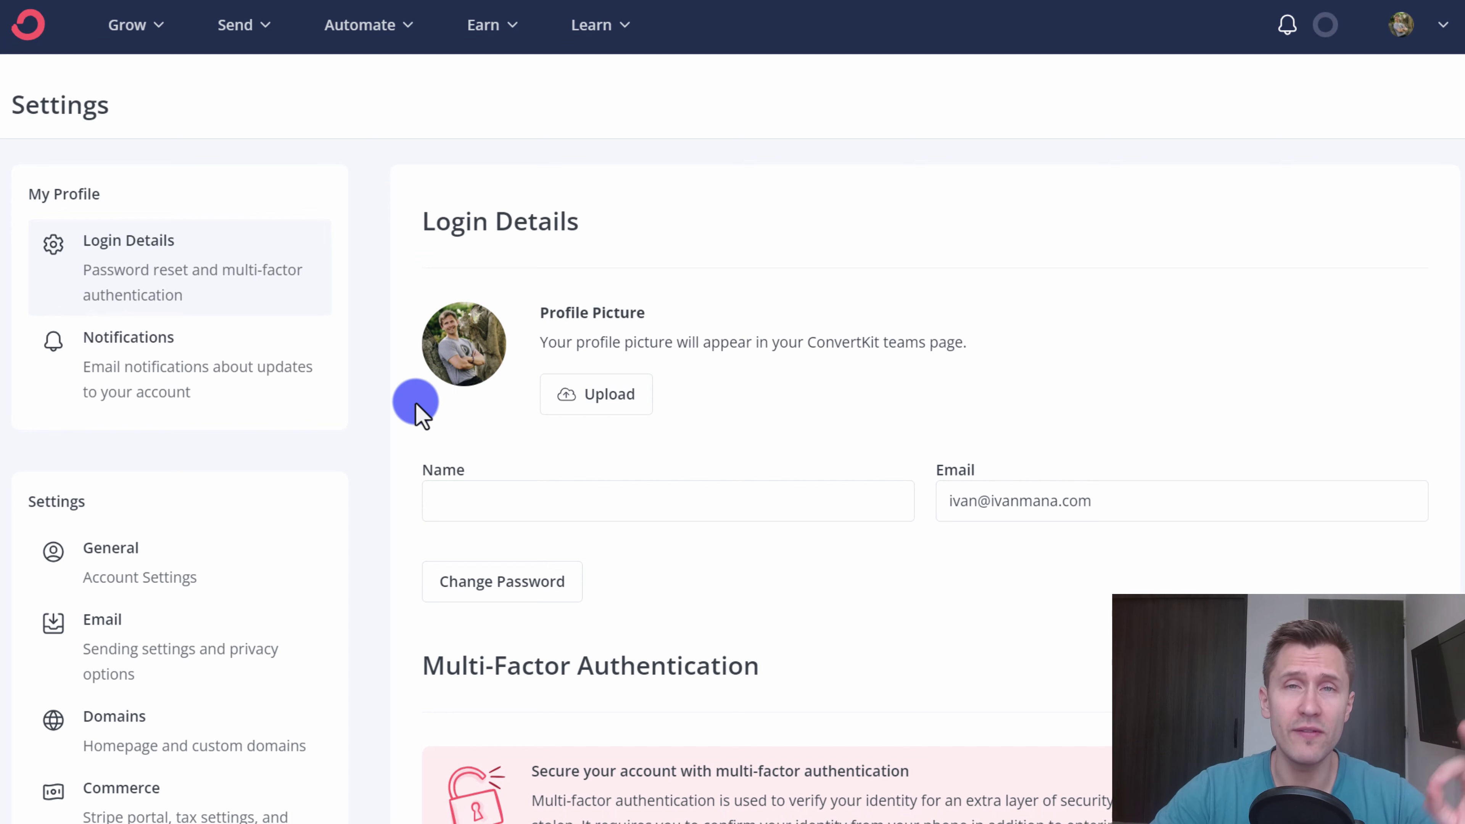
pyautogui.scroll(-2, 288, 519)
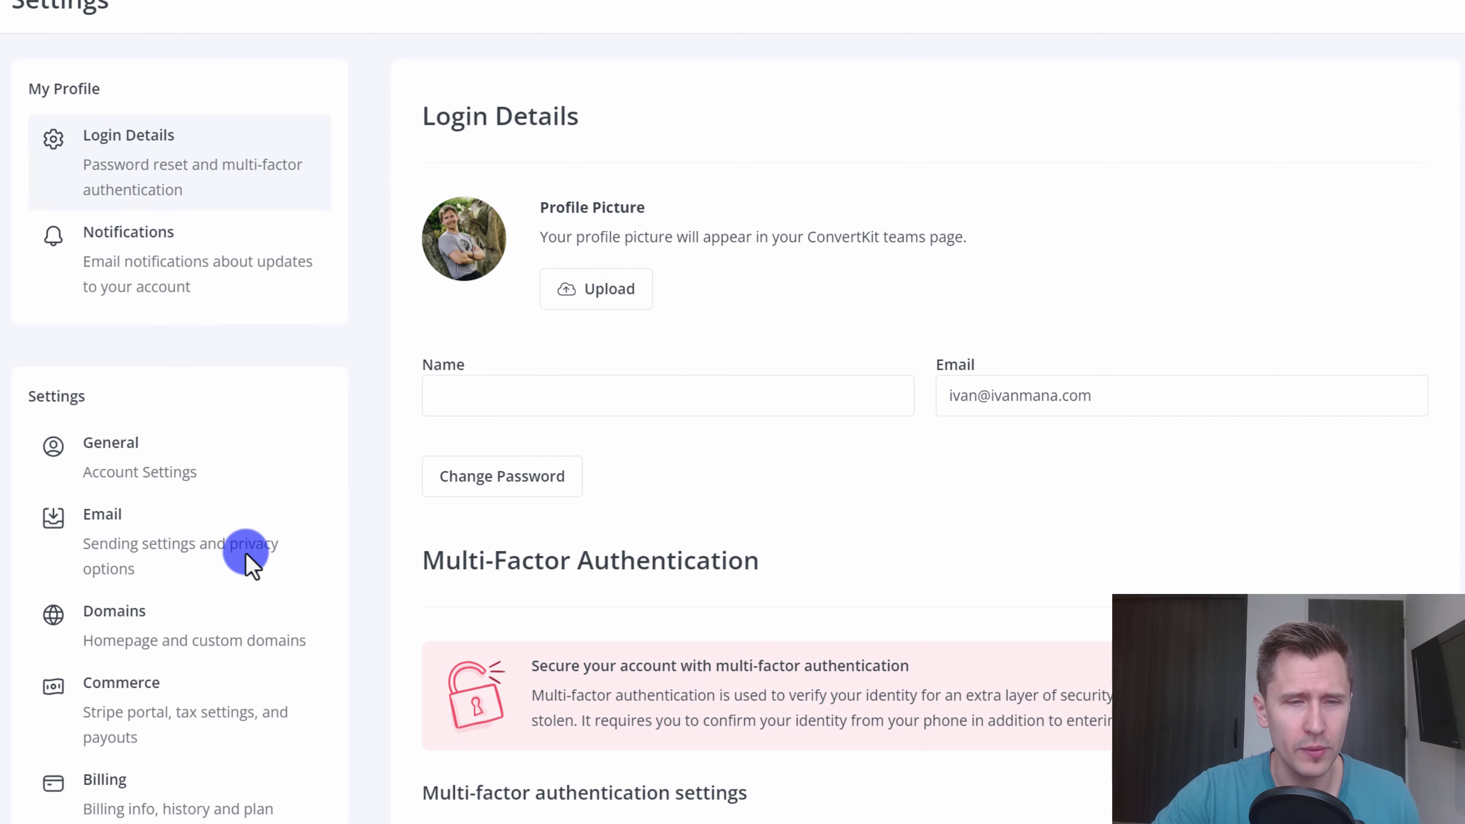
pyautogui.click(124, 559)
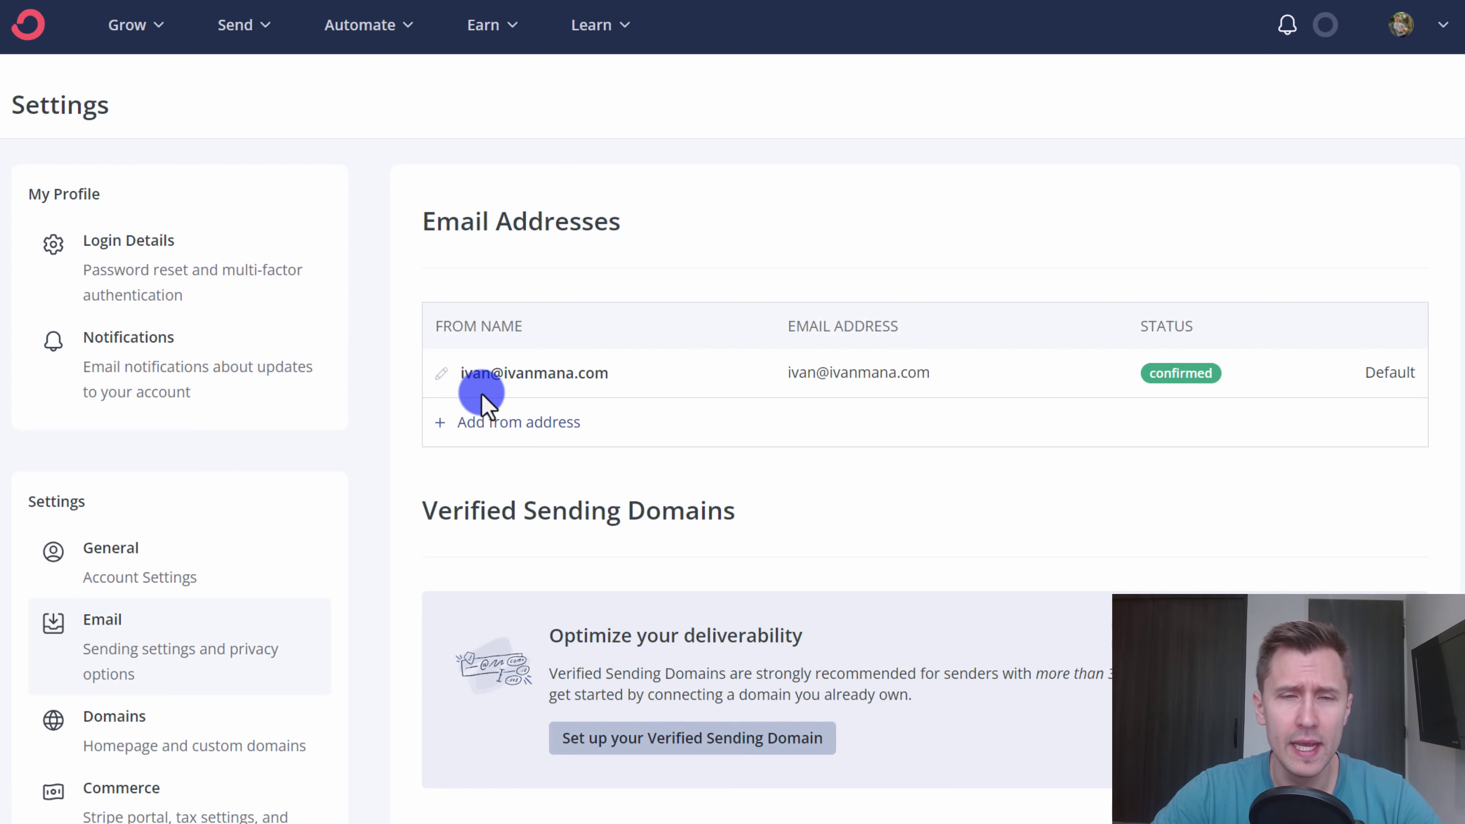
pyautogui.moveTo(461, 376); pyautogui.dragTo(1308, 386)
pyautogui.click(1162, 247)
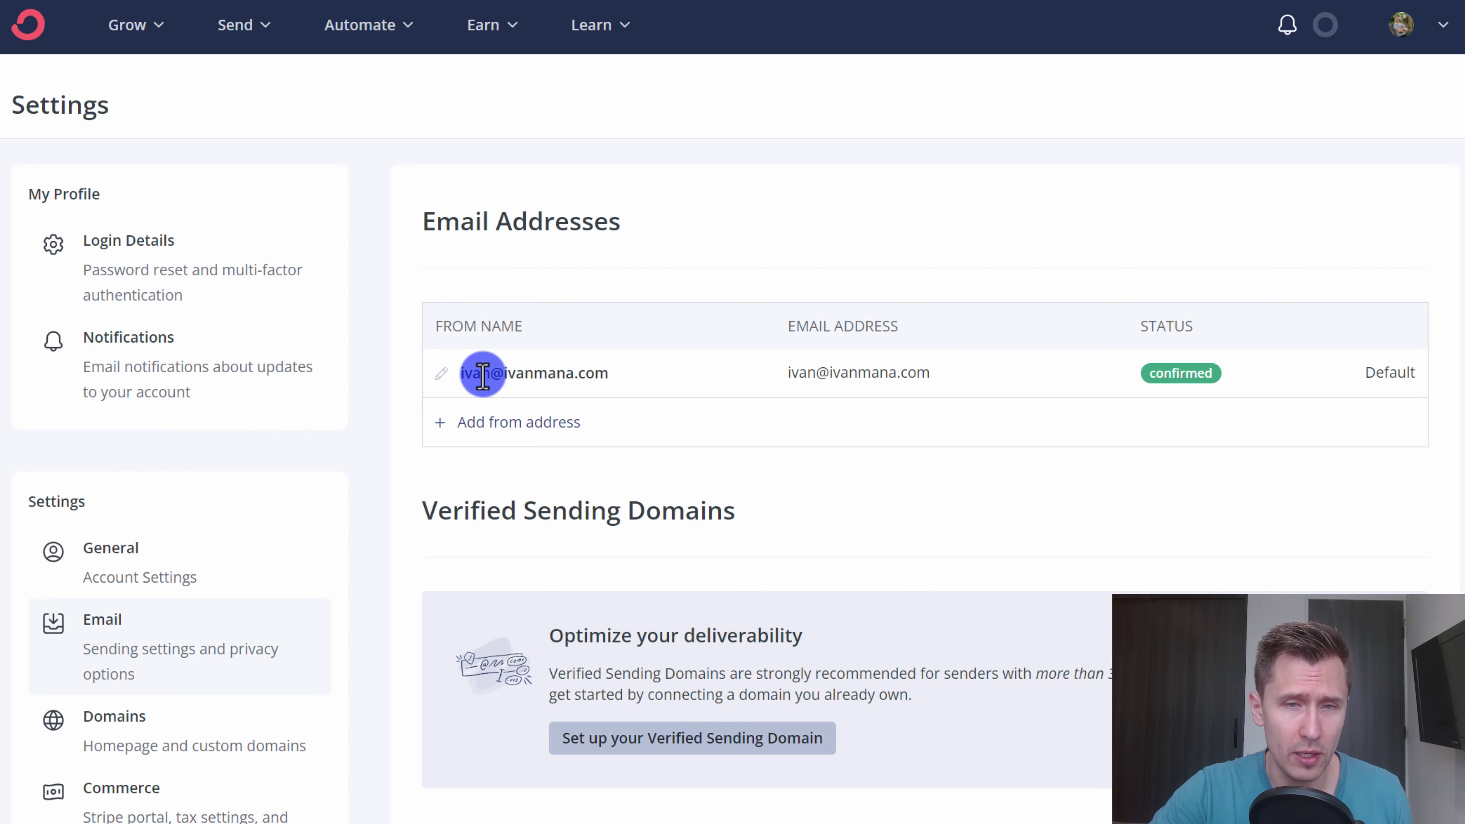
pyautogui.moveTo(482, 374); pyautogui.dragTo(604, 380)
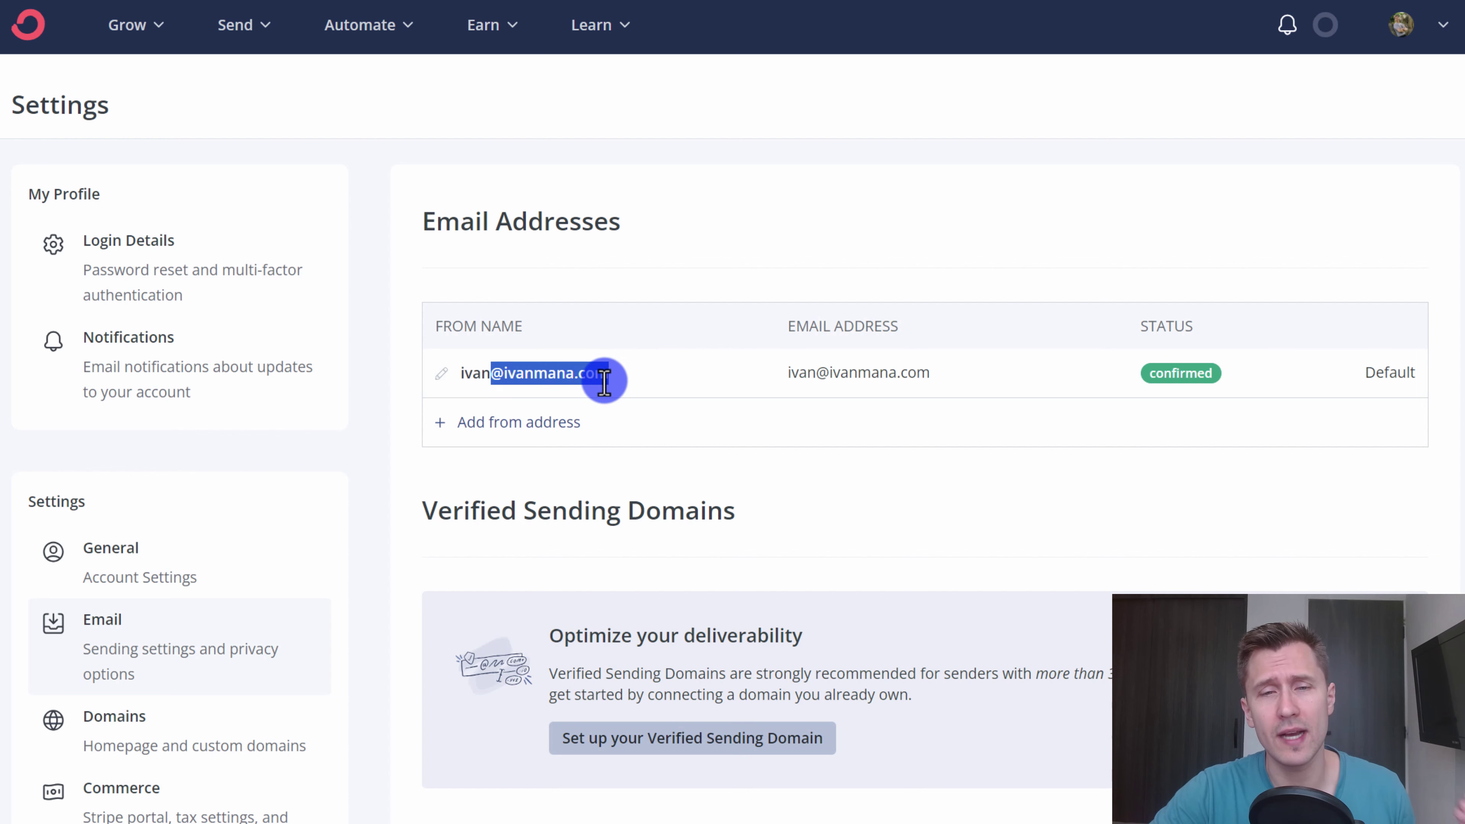
pyautogui.click(516, 375)
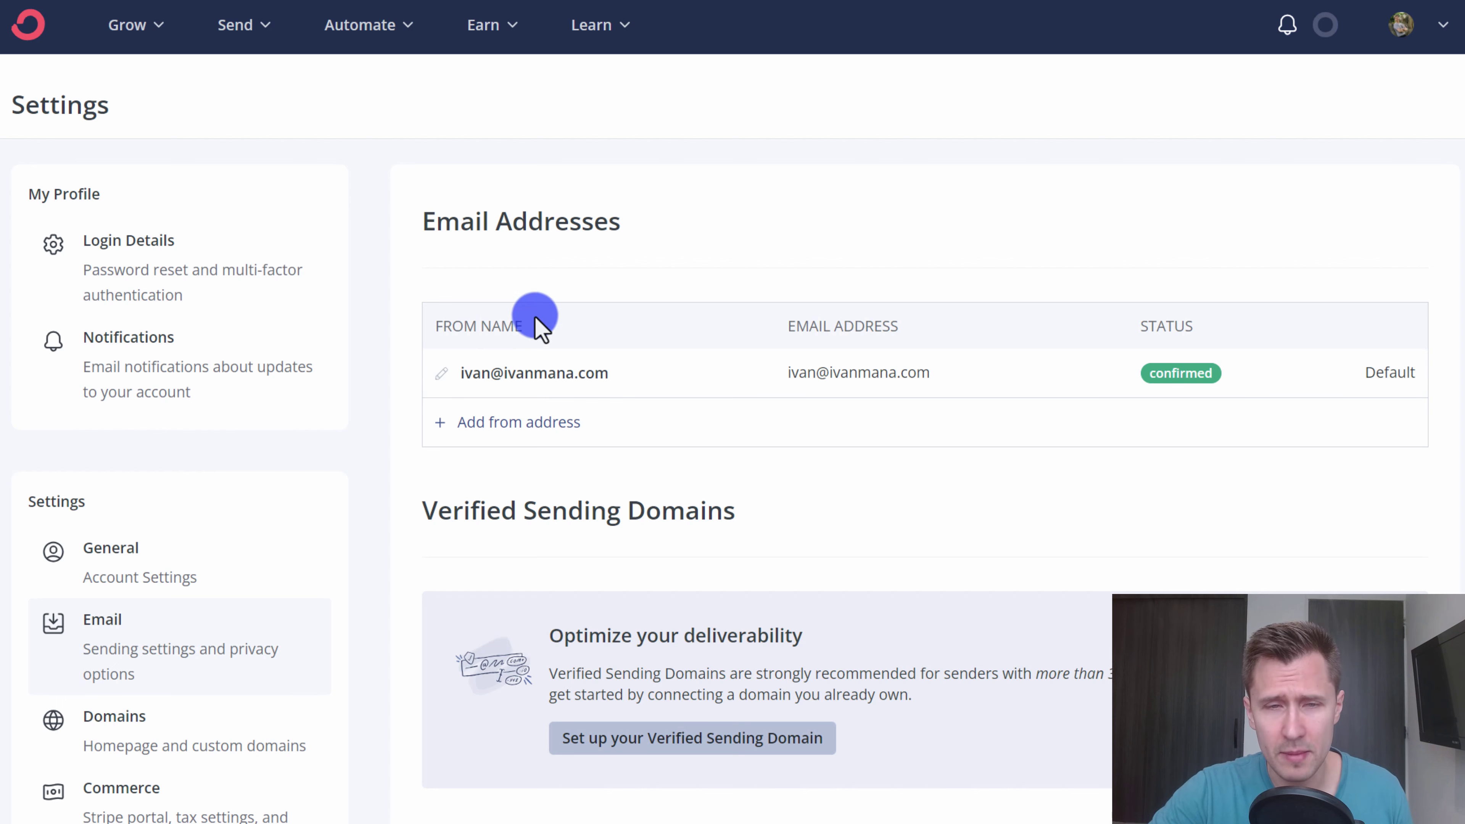
# - Try Add from address, cancel it, and scroll down to the Mailing Address section
pyautogui.click(484, 423)
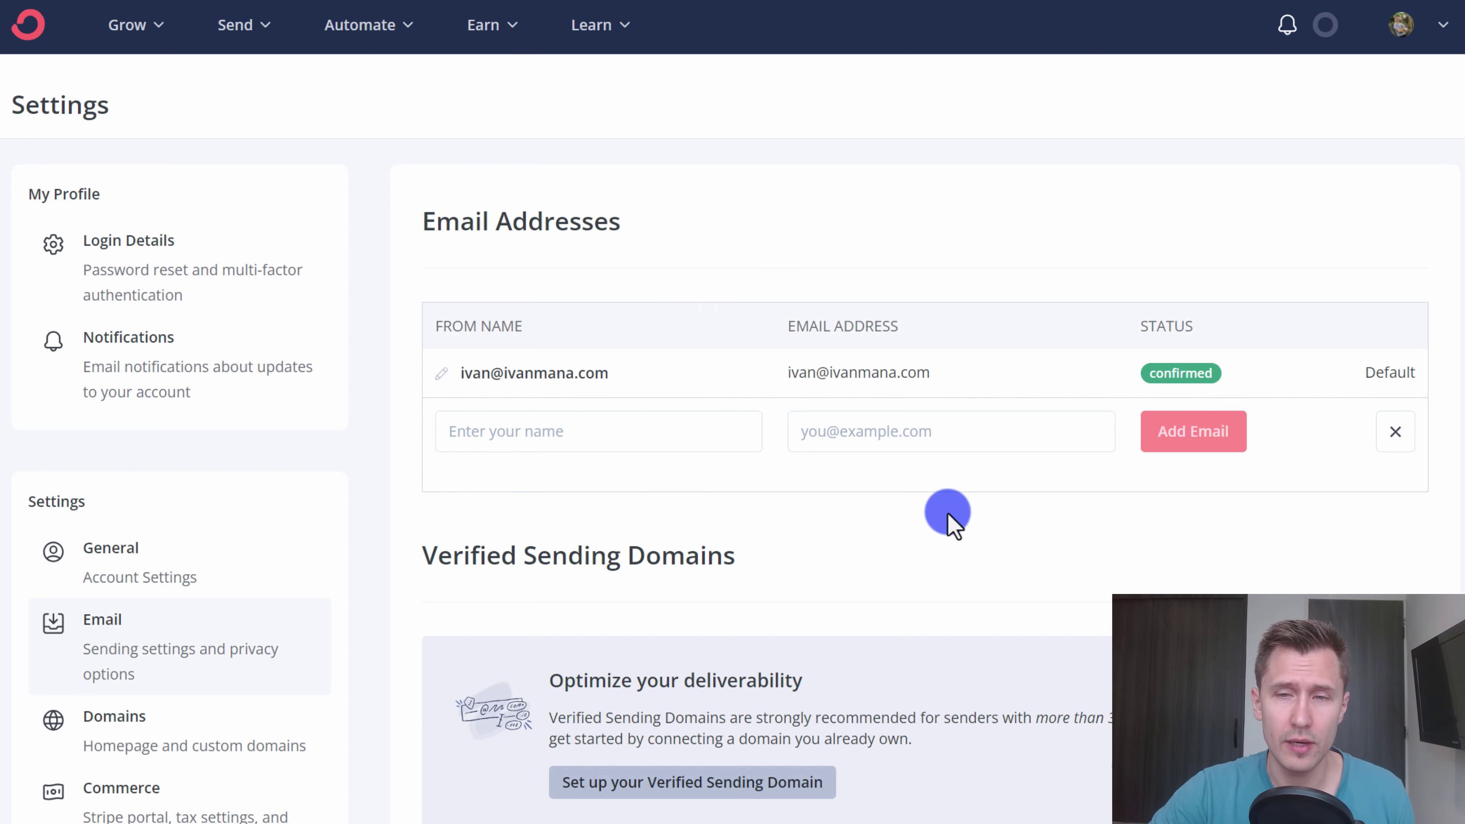
pyautogui.click(1395, 438)
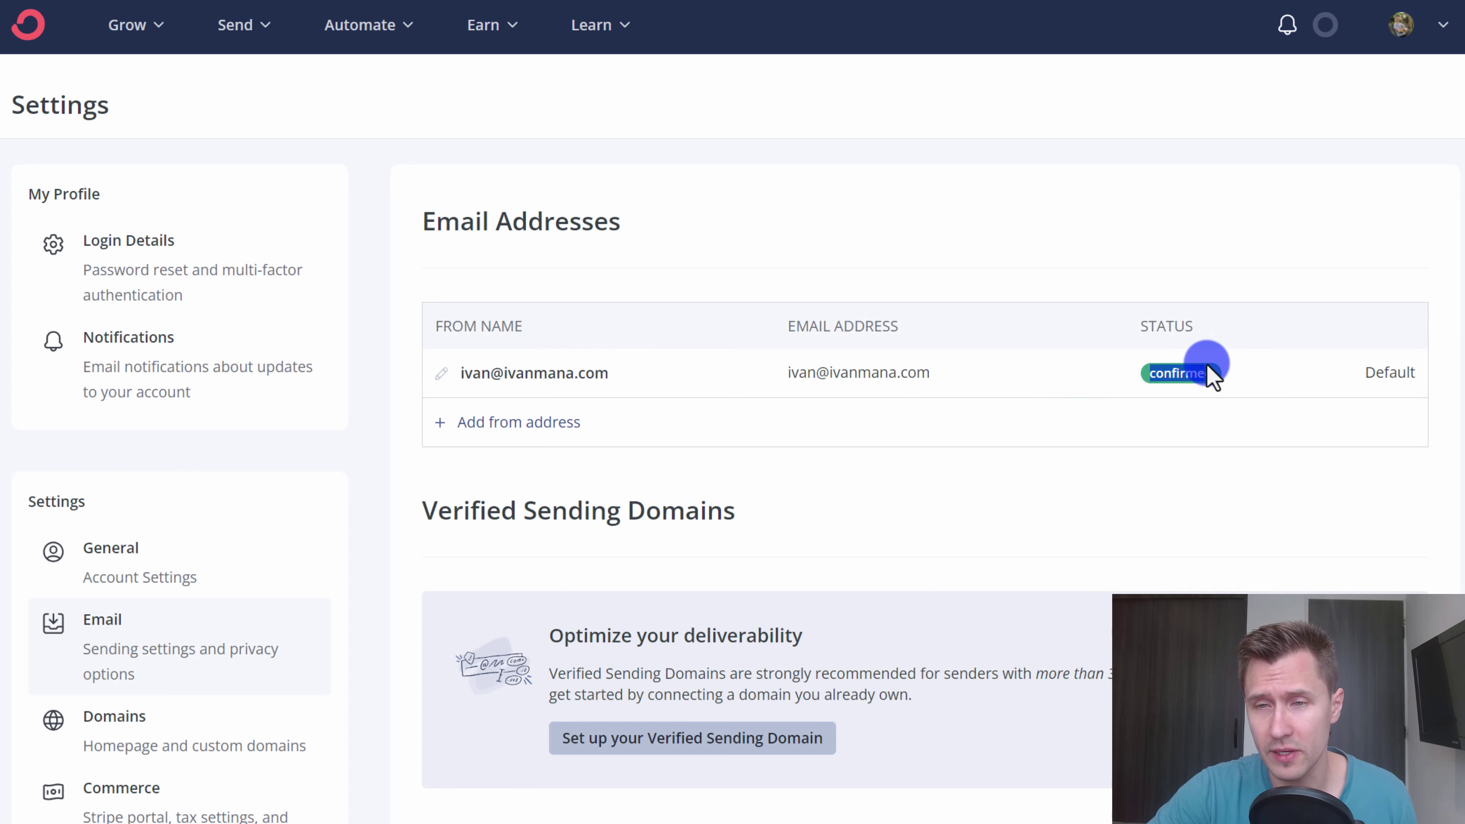
pyautogui.scroll(-9, 965, 484)
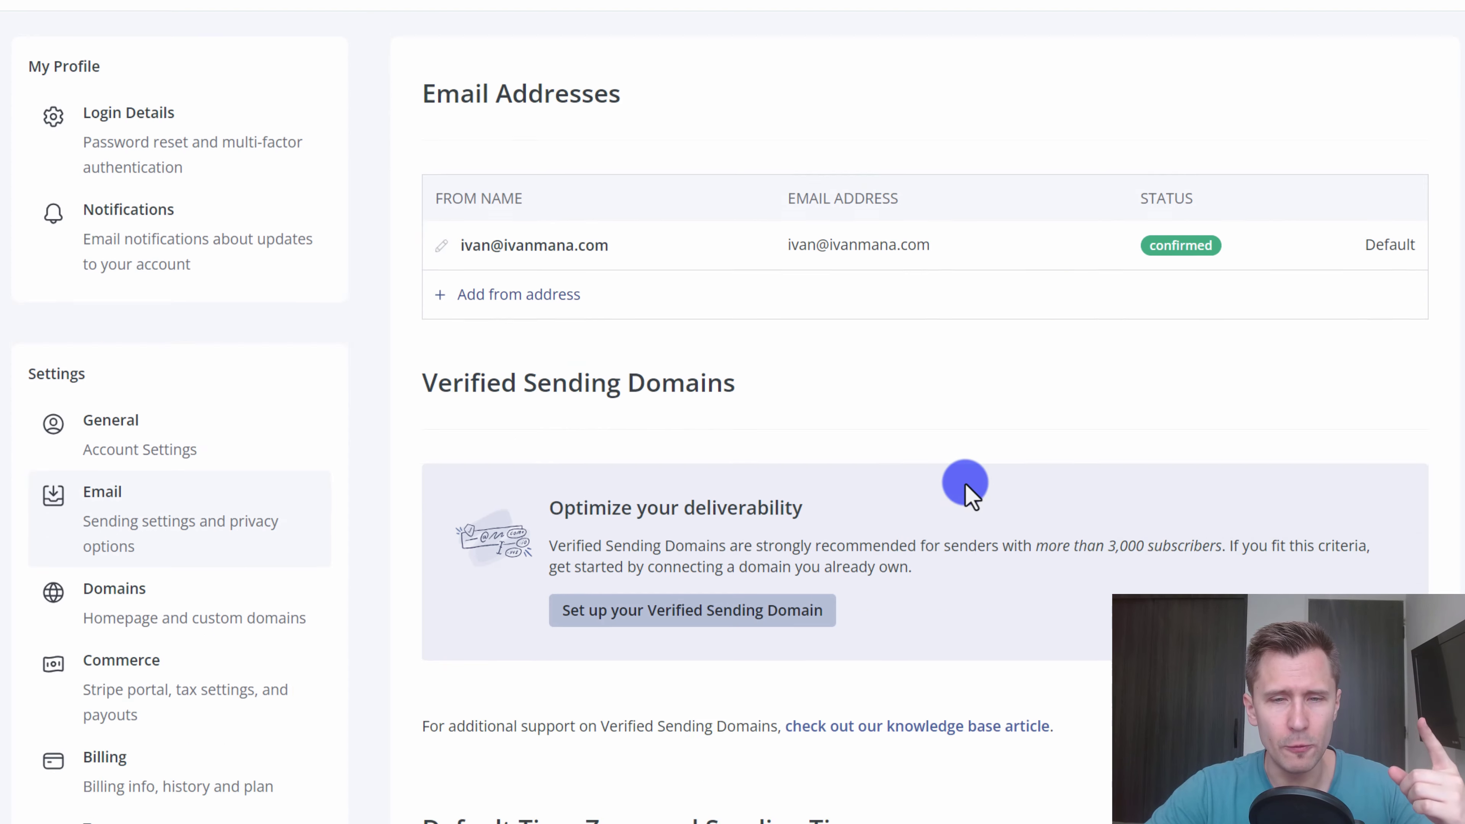
pyautogui.scroll(-9, 964, 485)
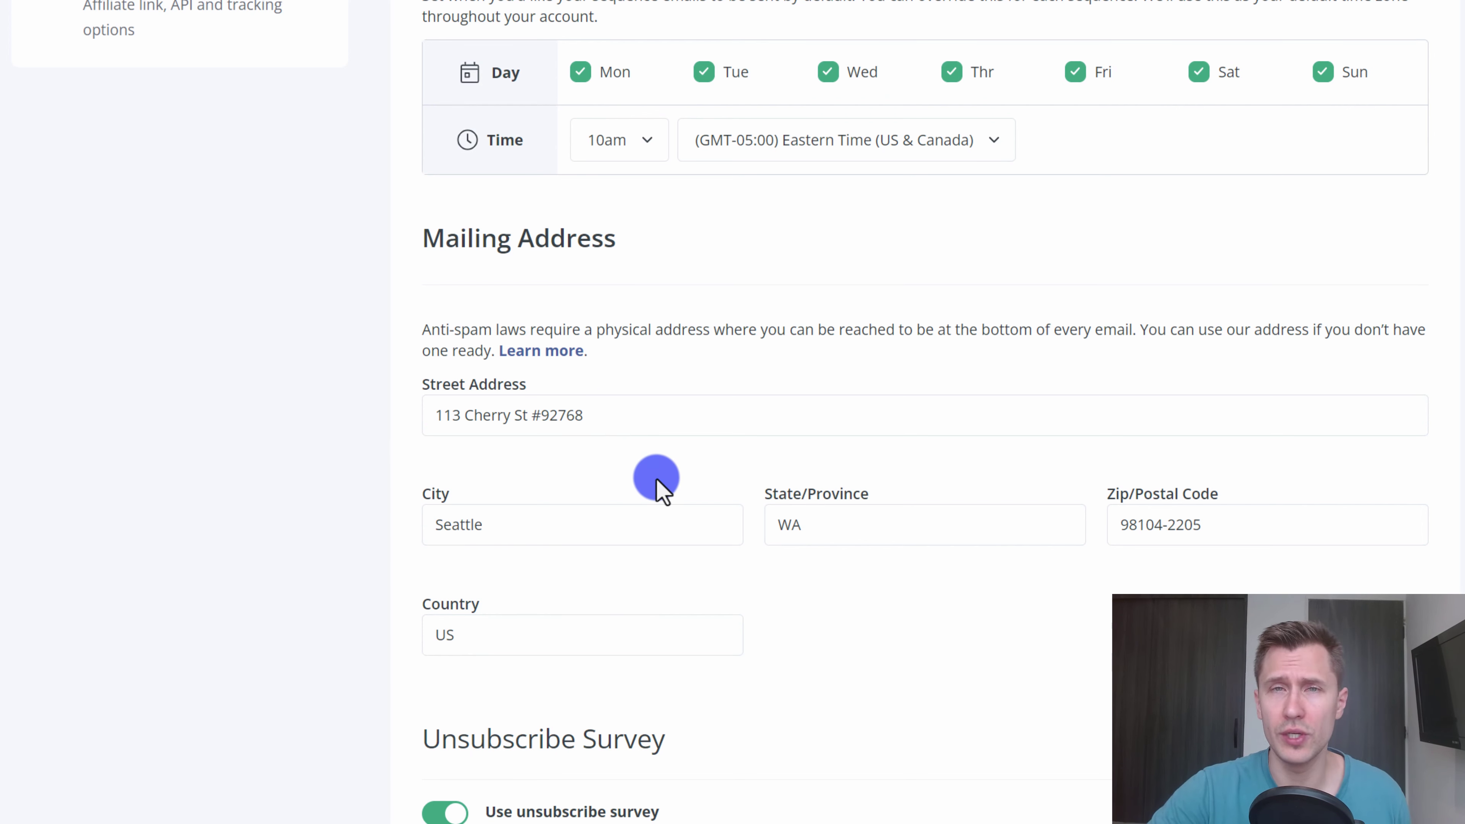
# - Open the help article on the mailing address and find ConvertKit's shared postal address
pyautogui.click(539, 351)
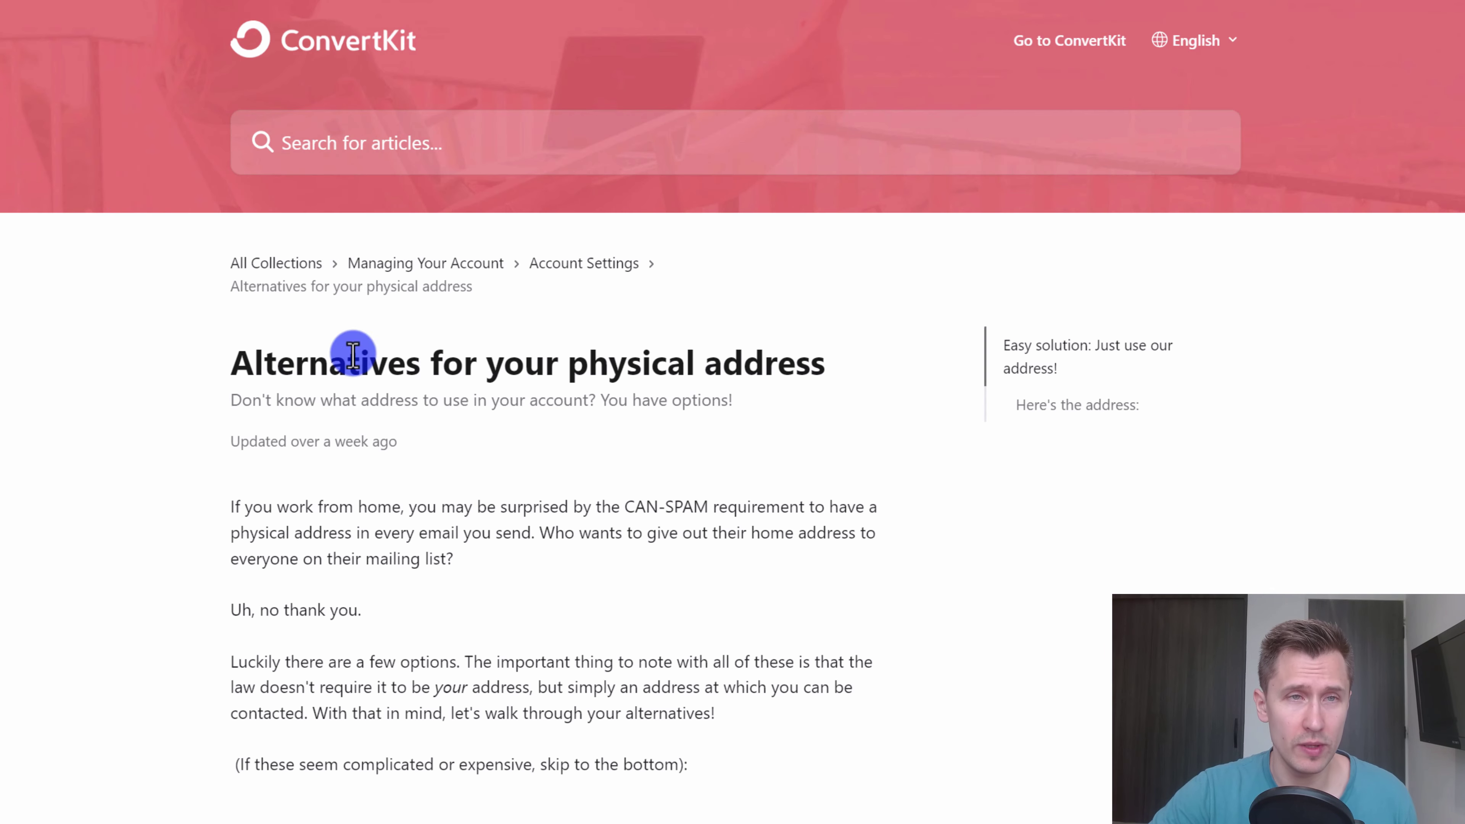
pyautogui.scroll(-4, 168, 473)
pyautogui.scroll(-15, 179, 450)
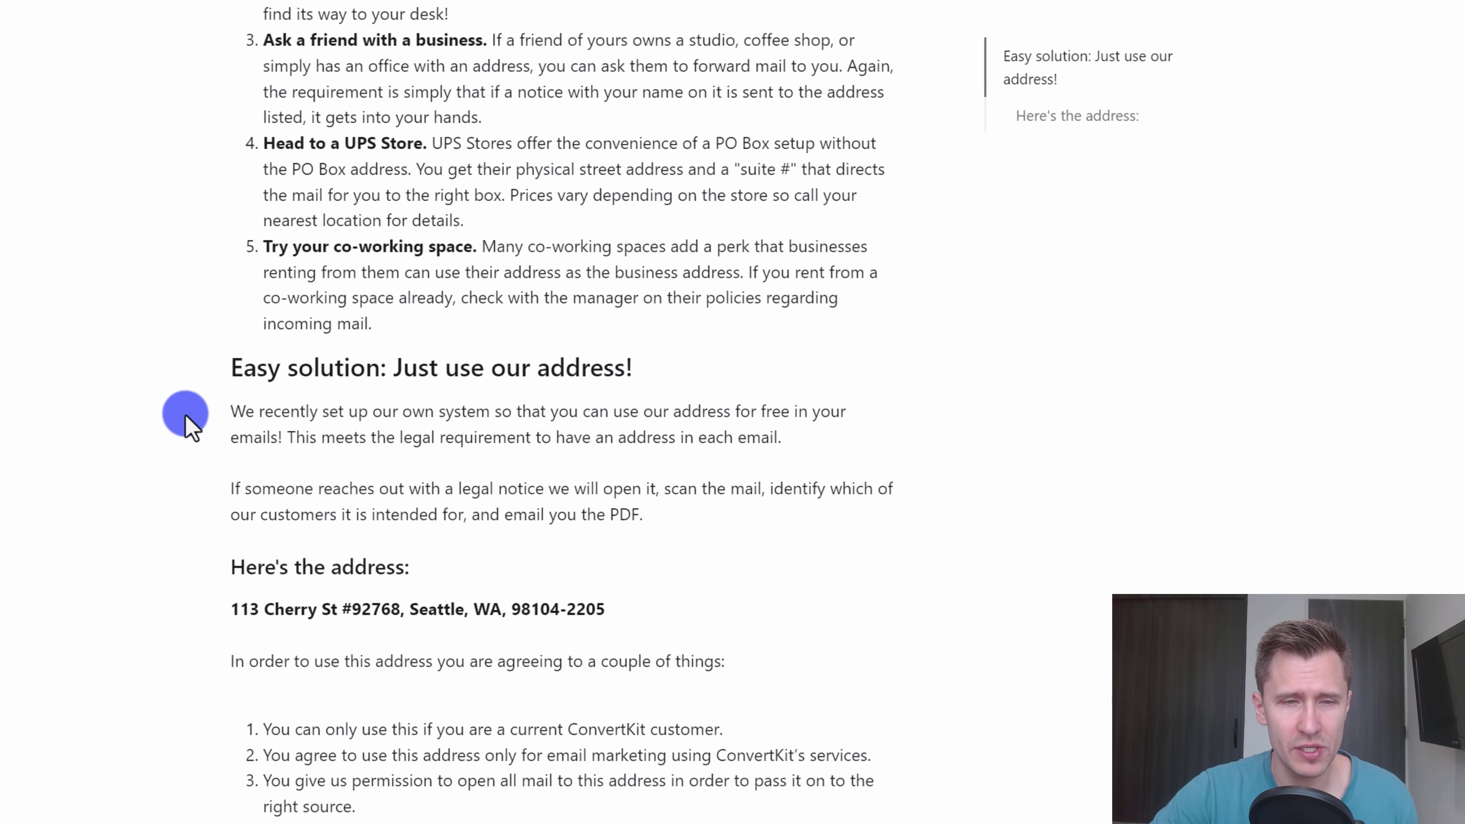
pyautogui.moveTo(256, 300); pyautogui.dragTo(614, 300)
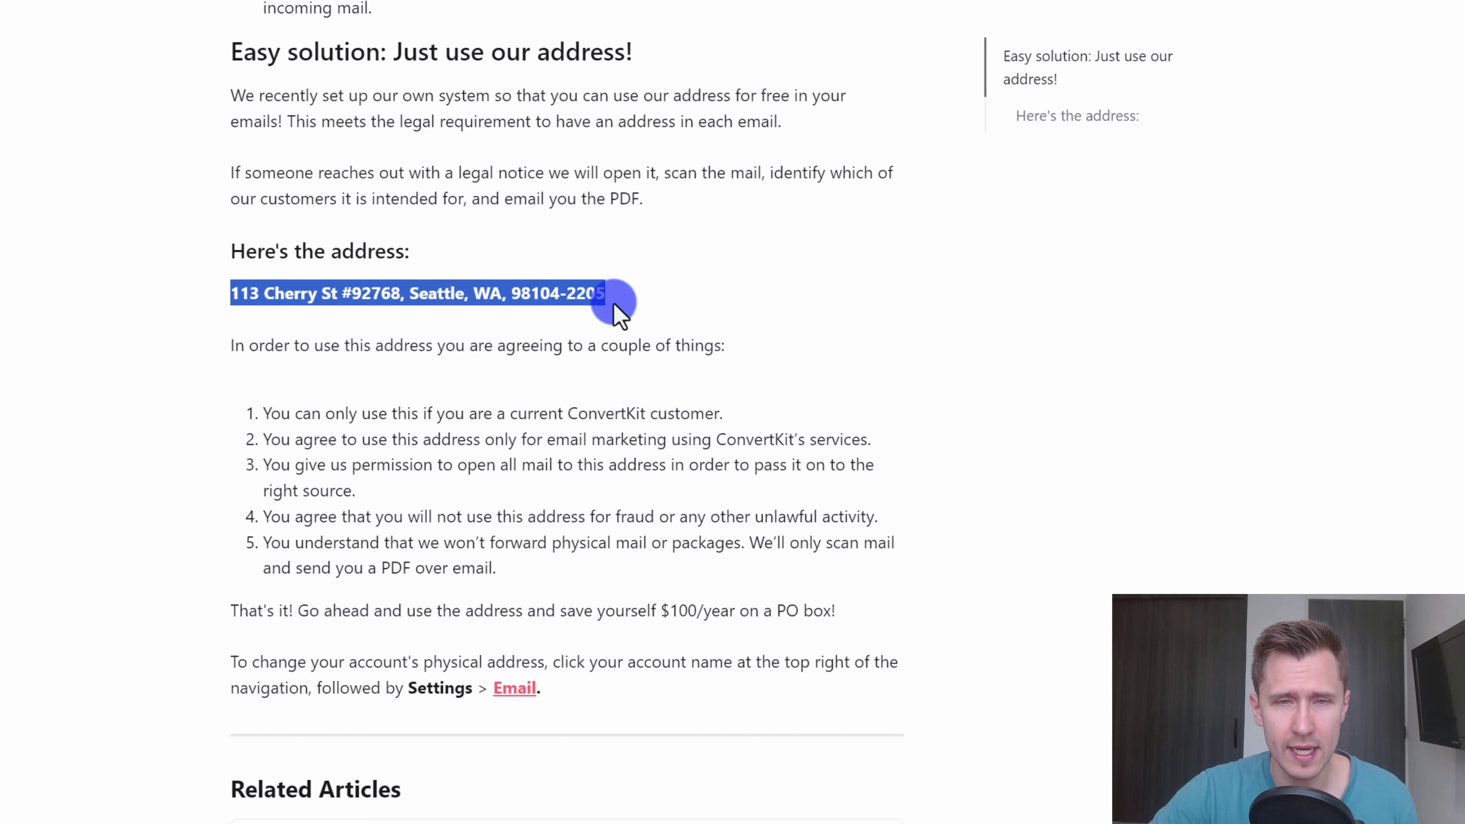
pyautogui.click(311, 439)
pyautogui.click(257, 409)
# - Review the conditions for using the shared address and the 113 Cherry St, Seattle line
pyautogui.moveTo(456, 539); pyautogui.dragTo(249, 416)
pyautogui.click(500, 570)
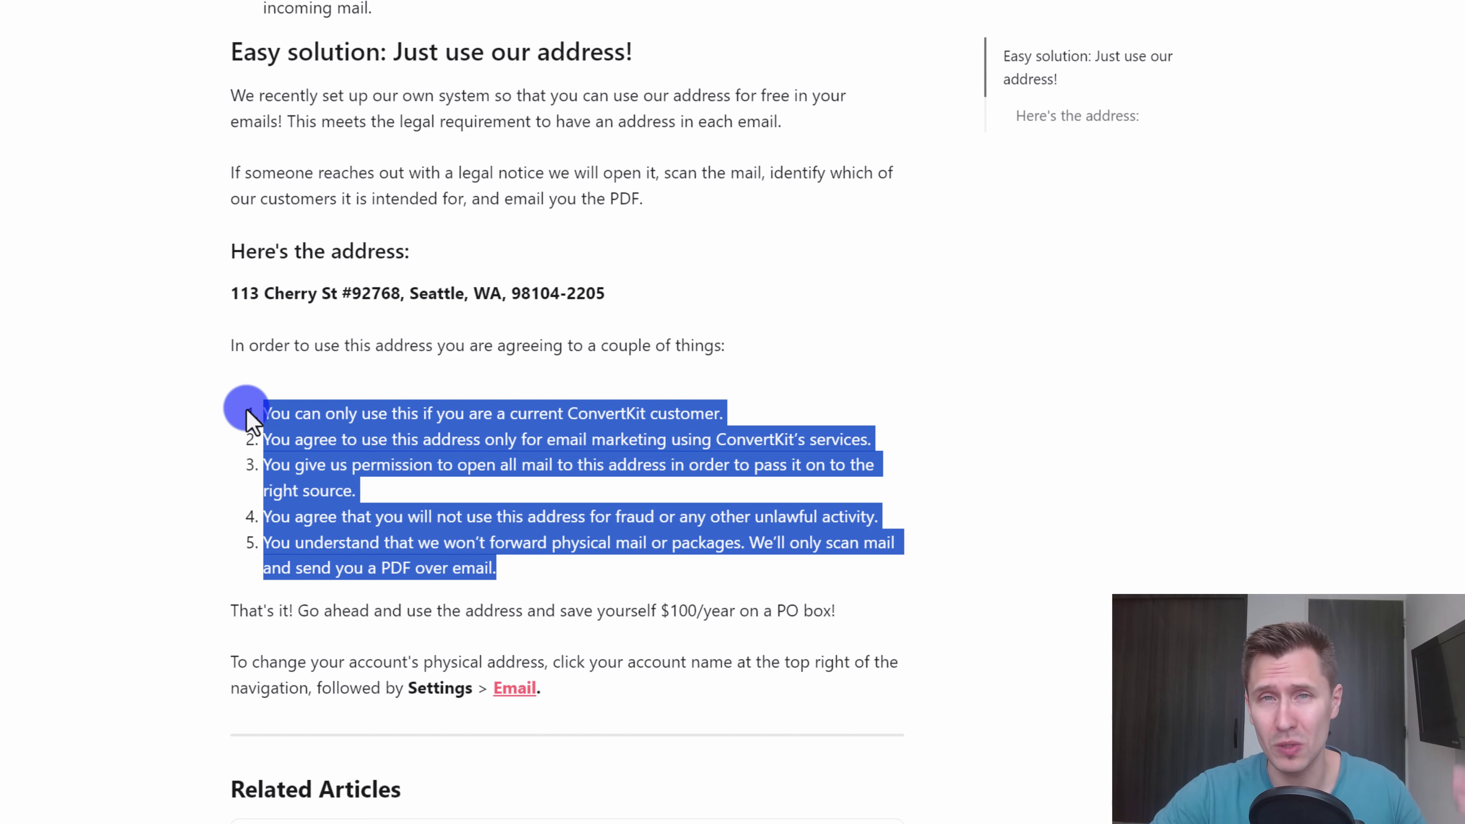
pyautogui.click(319, 437)
pyautogui.moveTo(262, 412); pyautogui.dragTo(521, 560)
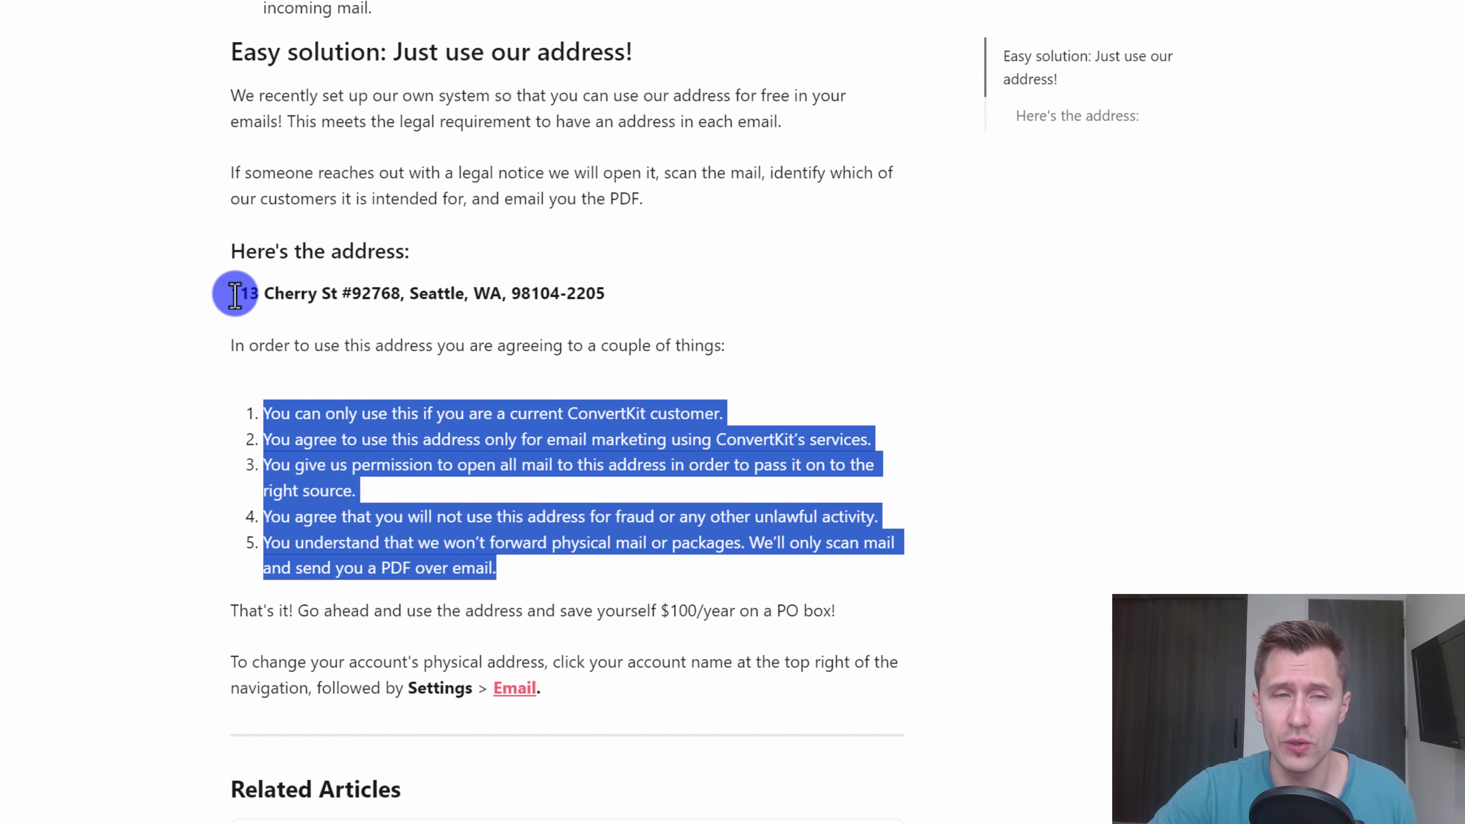
pyautogui.moveTo(235, 294); pyautogui.dragTo(540, 305)
pyautogui.click(491, 278)
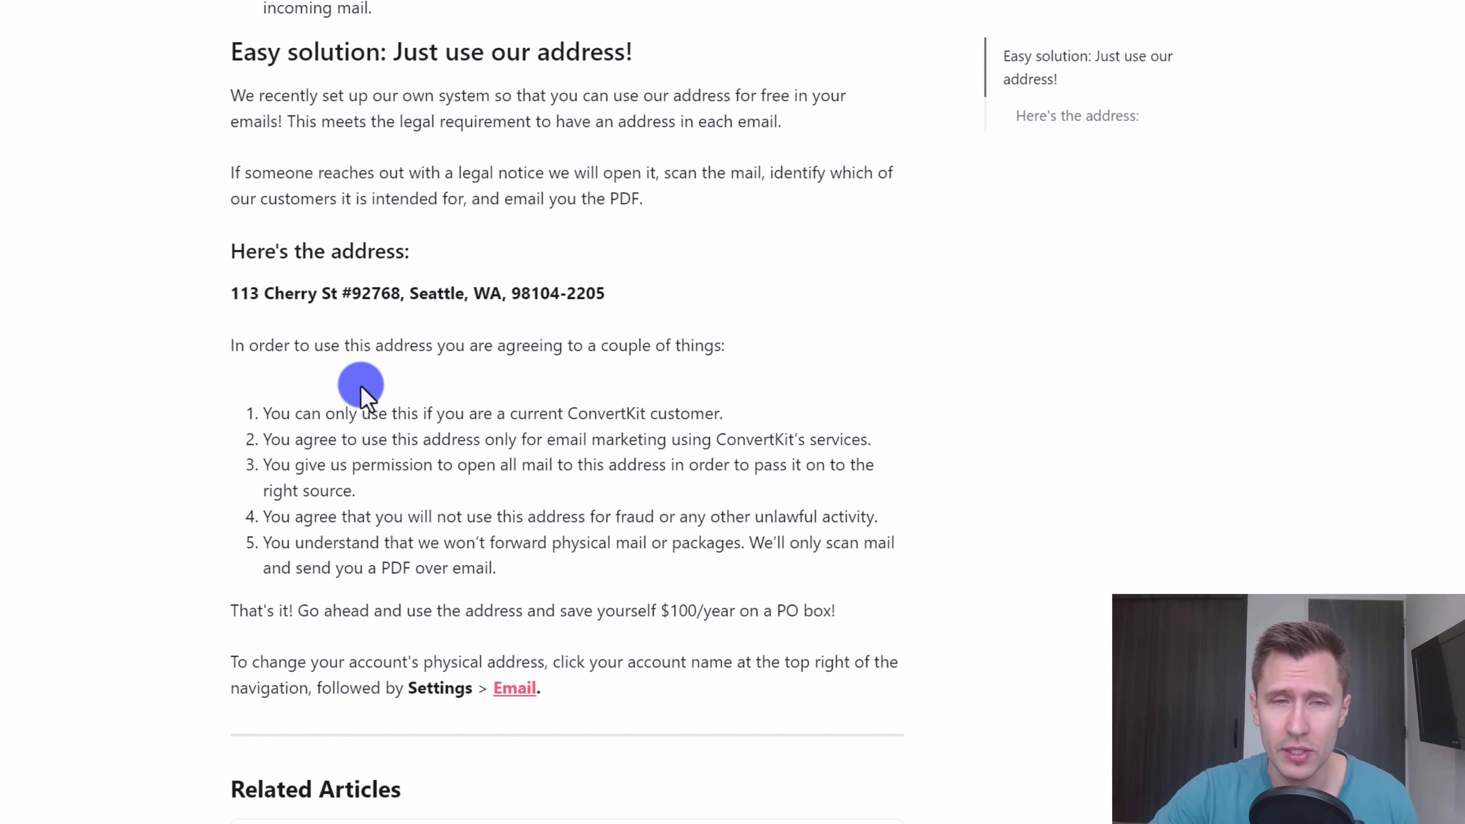
pyautogui.moveTo(232, 287); pyautogui.dragTo(337, 293)
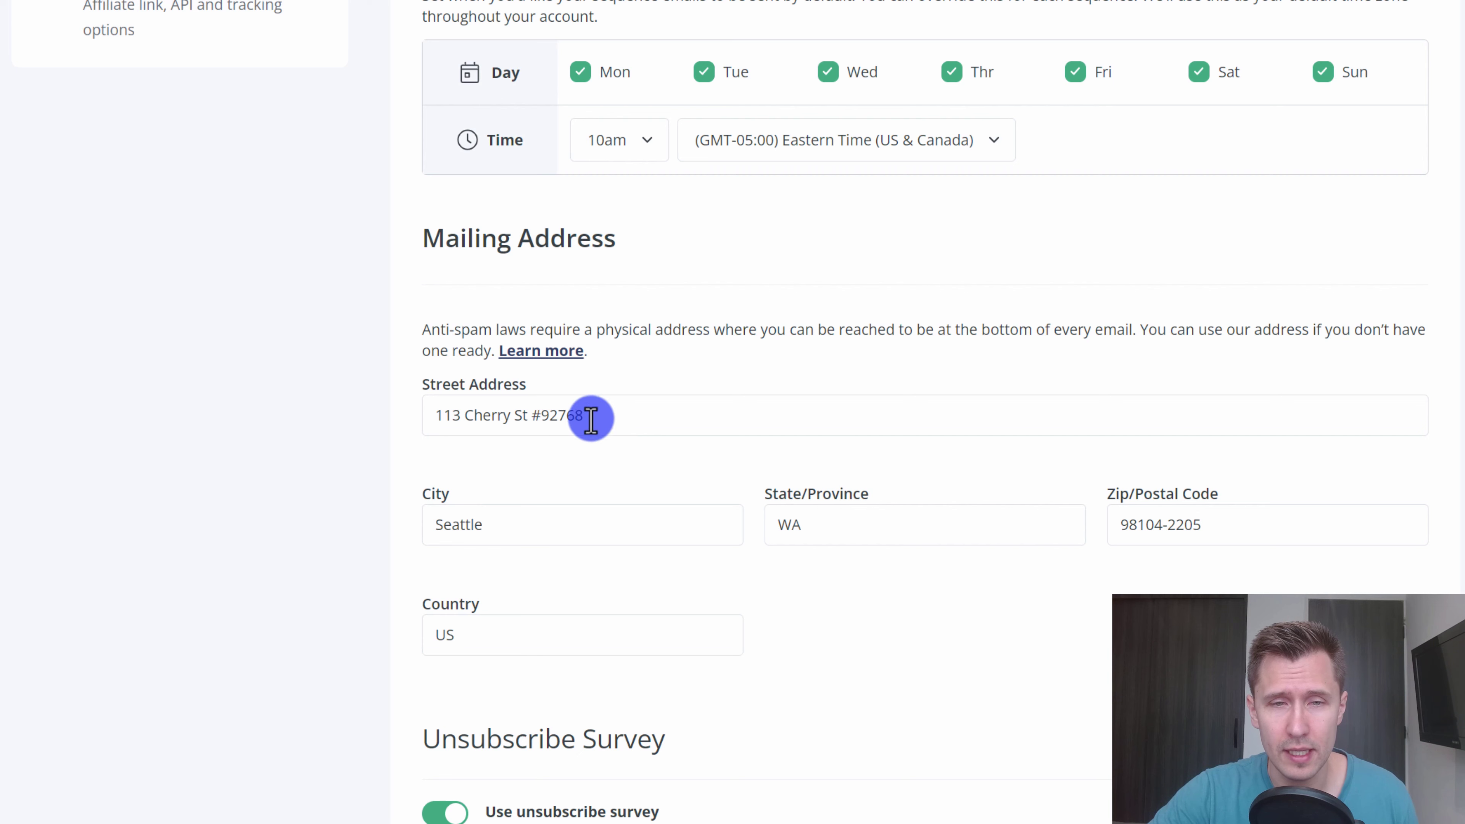
# - Check the mailing address fields: street, city Seattle and state WA
pyautogui.moveTo(585, 416); pyautogui.dragTo(445, 415)
pyautogui.moveTo(522, 521); pyautogui.dragTo(442, 525)
pyautogui.moveTo(860, 534); pyautogui.dragTo(779, 529)
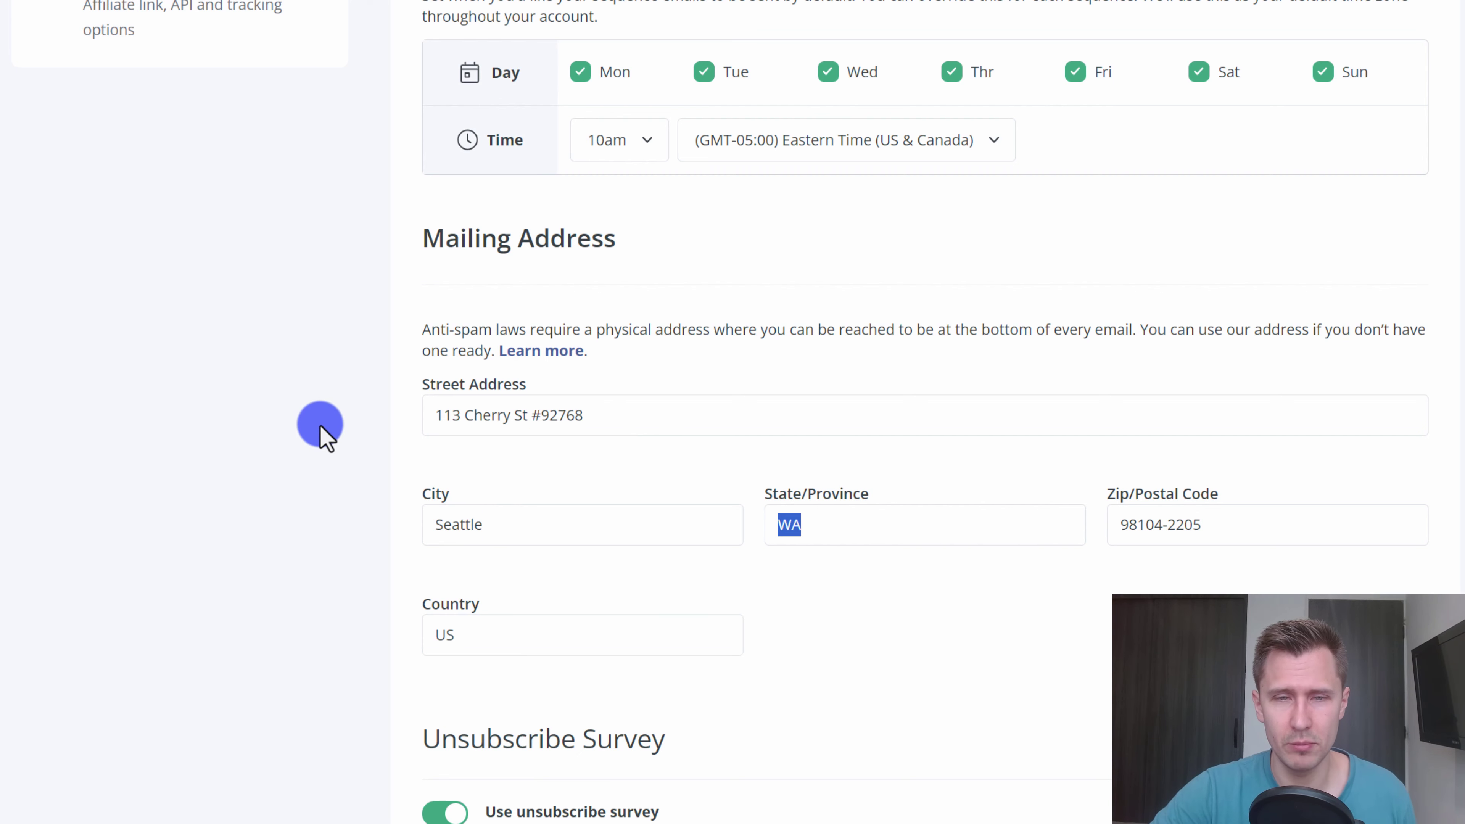
pyautogui.scroll(-6, 320, 424)
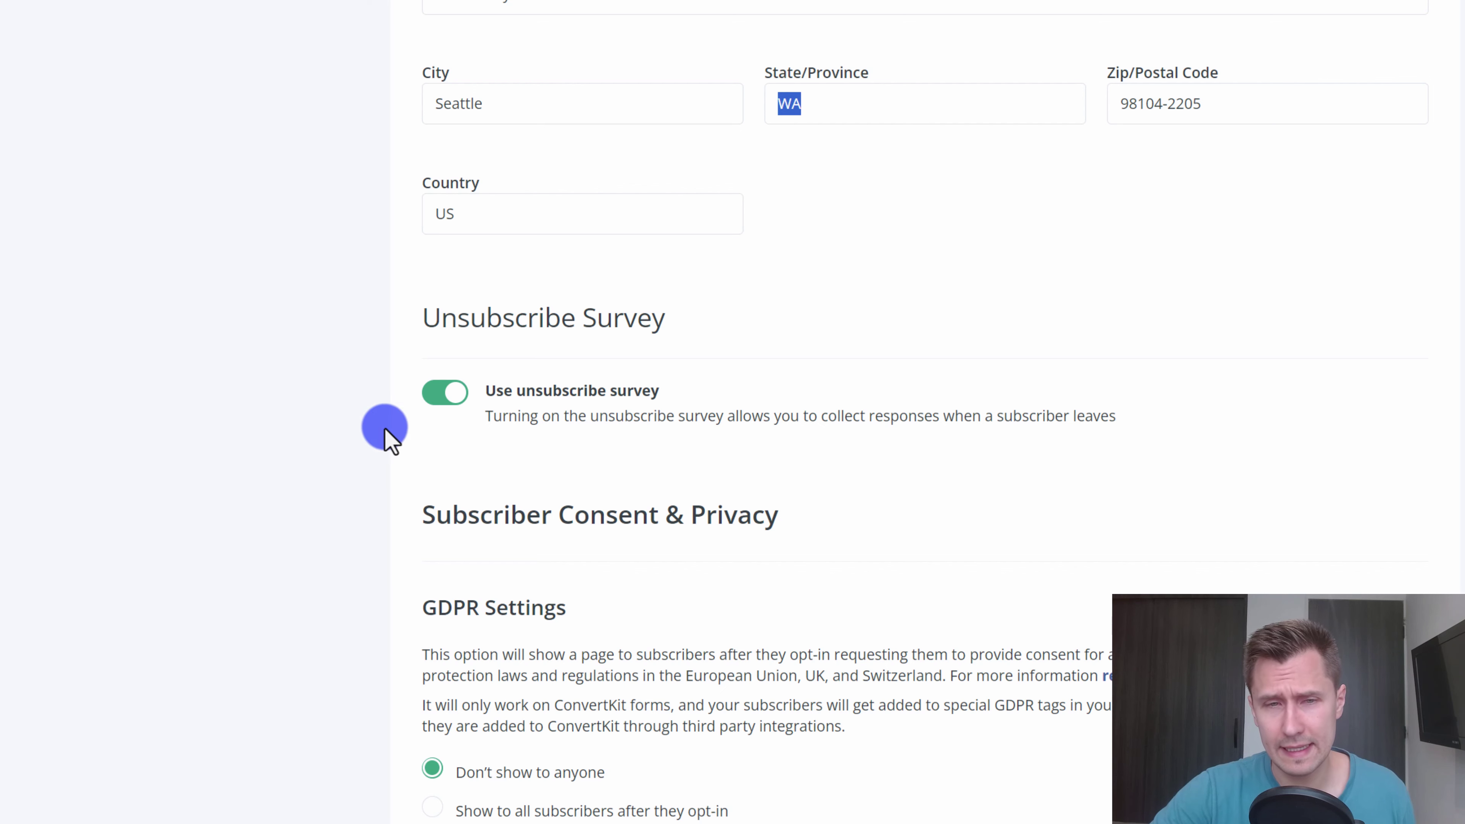
# - Keep Use unsubscribe survey on, save the email settings, and close the help article tab
pyautogui.moveTo(487, 391); pyautogui.dragTo(670, 382)
pyautogui.click(439, 392)
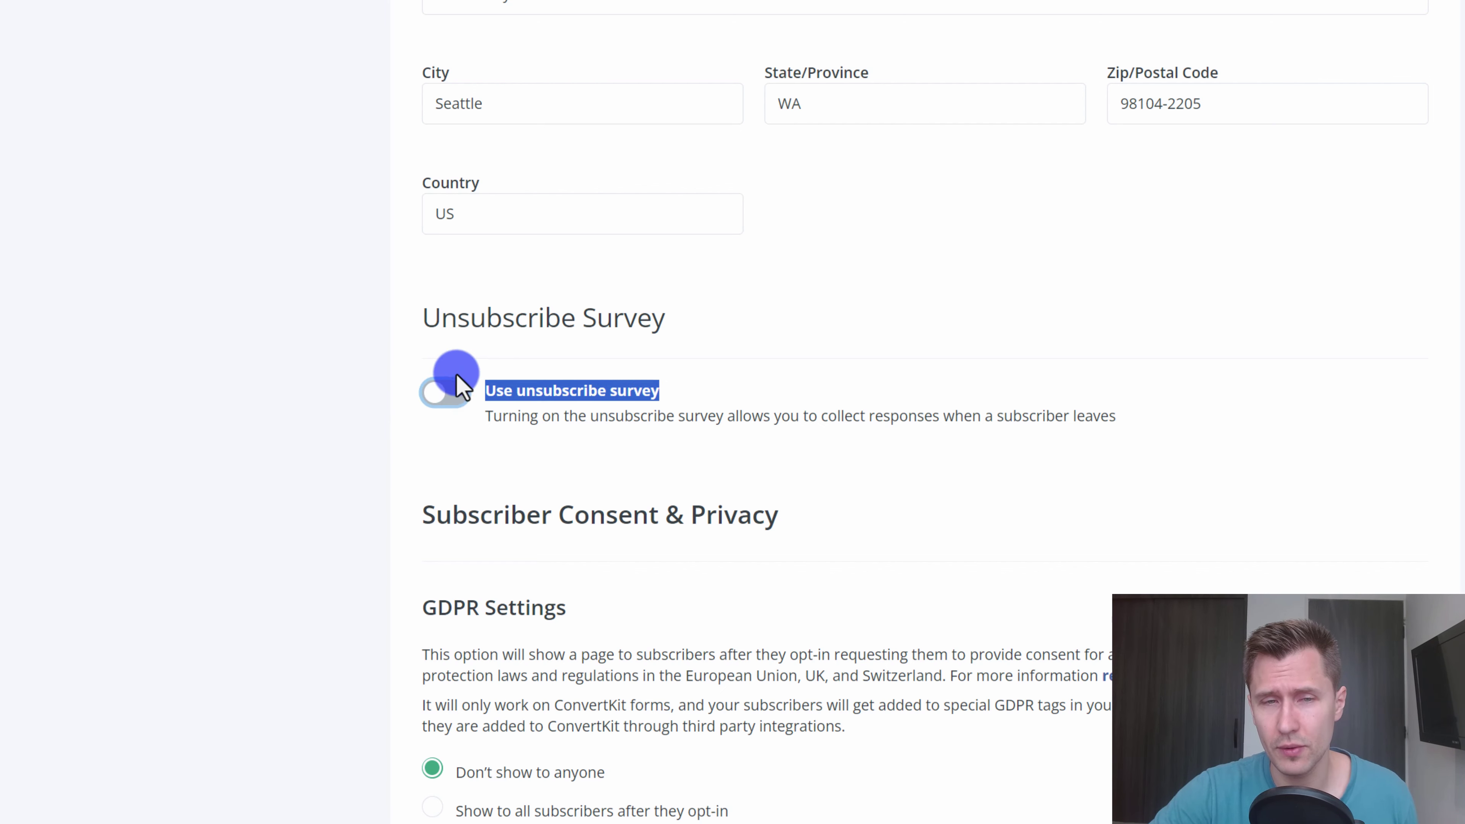
pyautogui.click(436, 394)
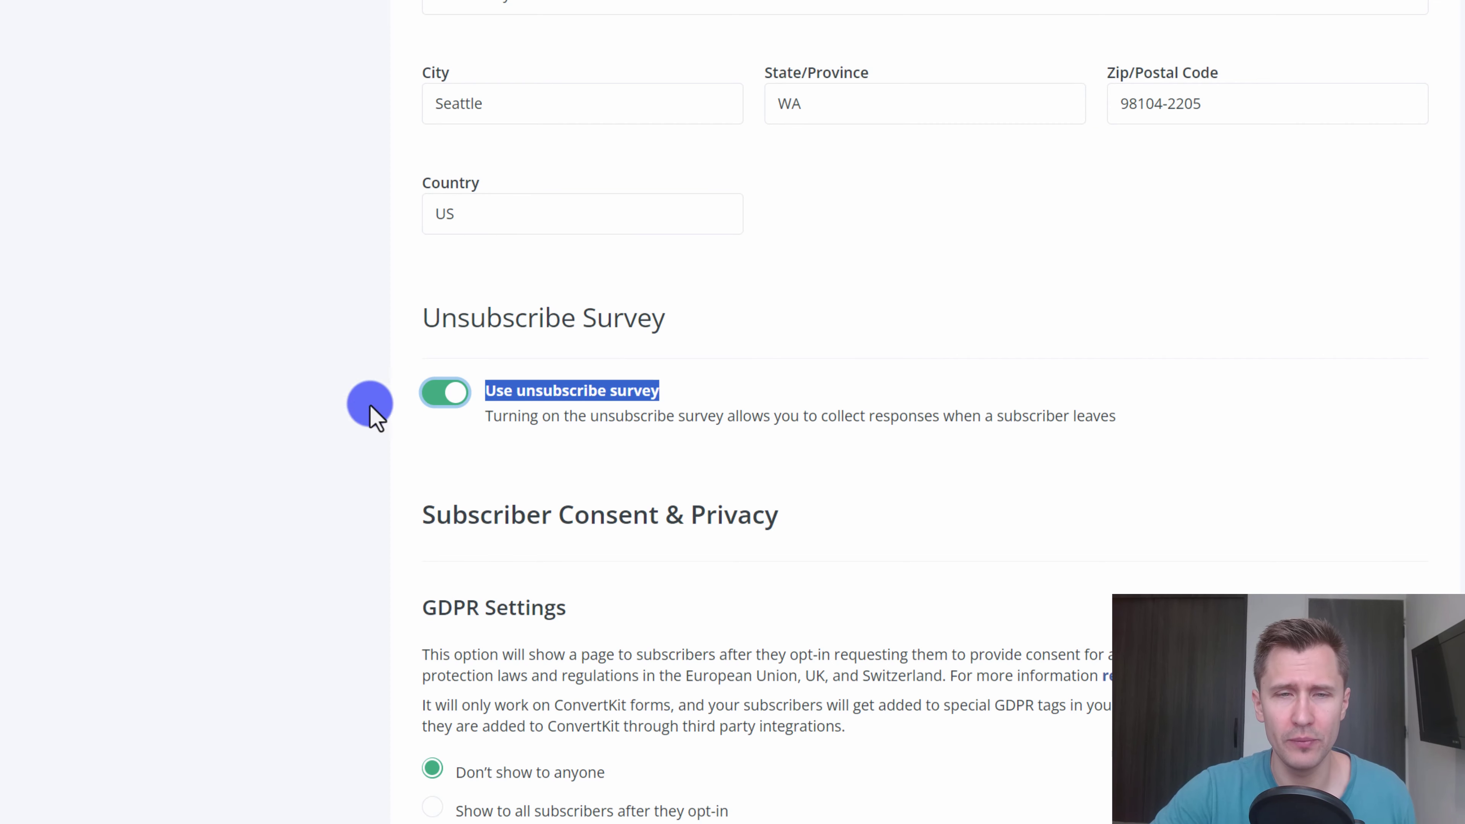
pyautogui.scroll(-3, 840, 456)
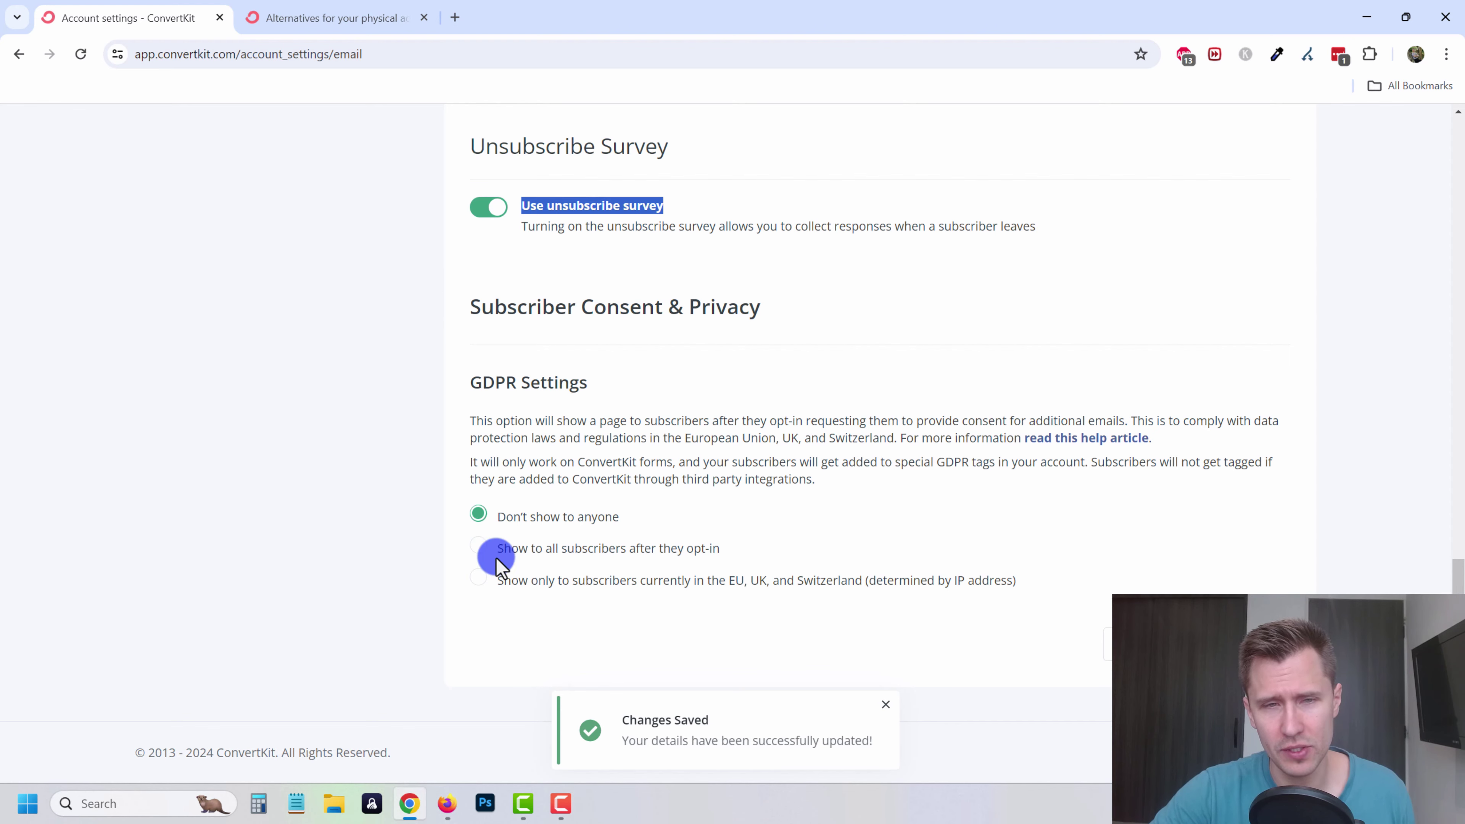
pyautogui.click(884, 705)
pyautogui.scroll(15, 776, 506)
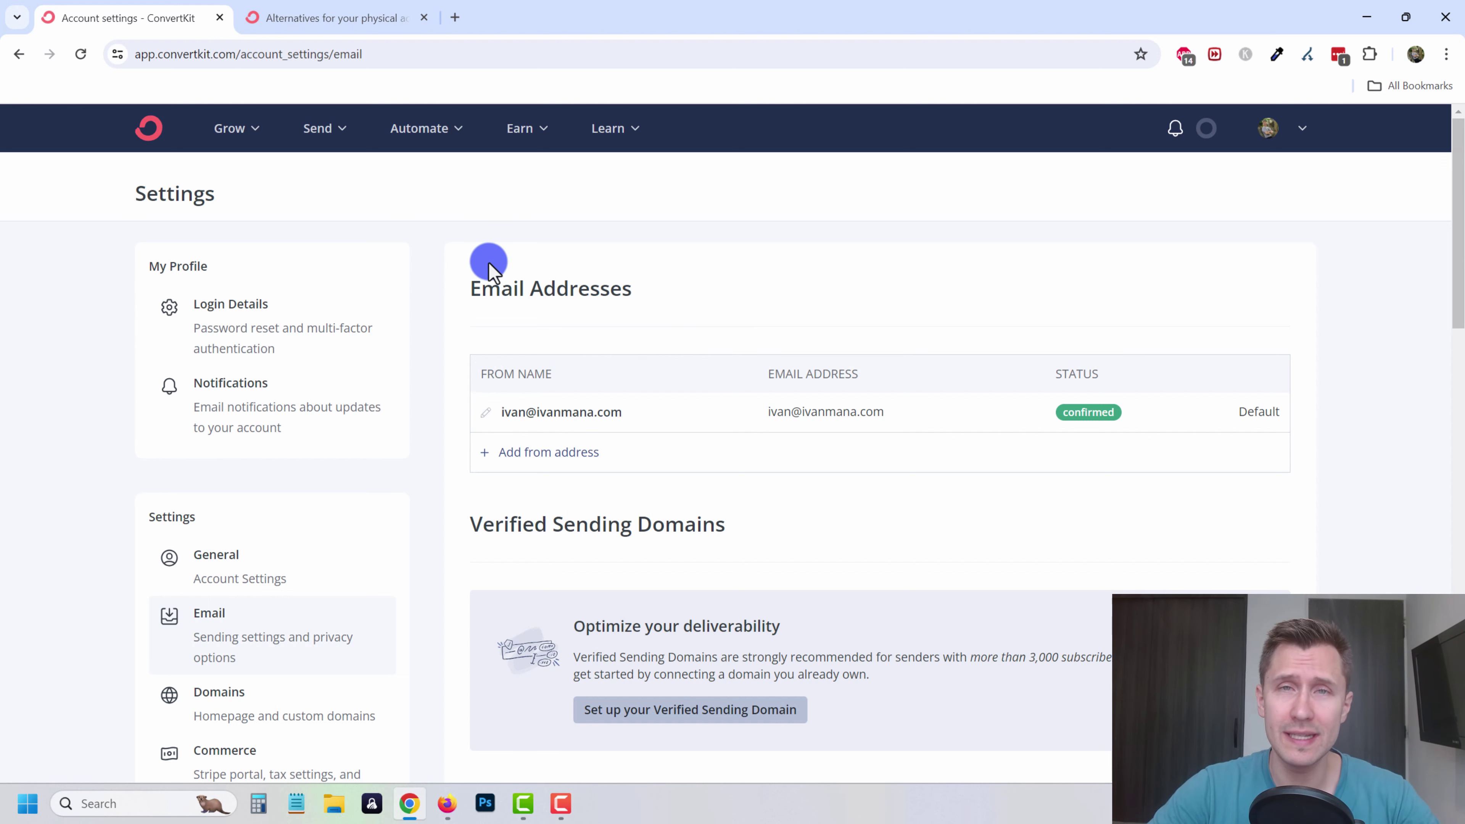
pyautogui.click(424, 18)
pyautogui.click(225, 128)
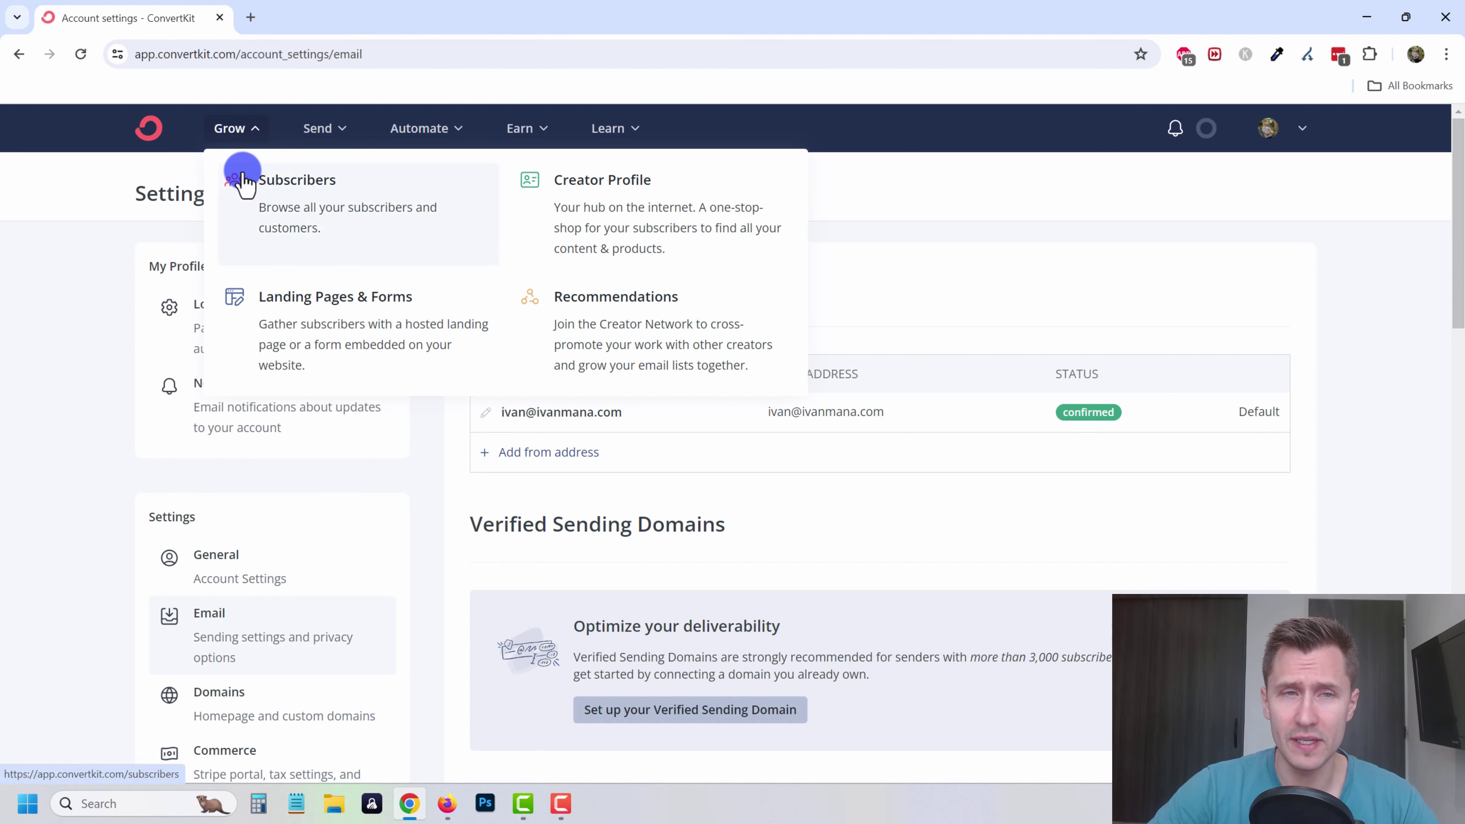
# - Open the Creator Profile and look over its title and author name lines
pyautogui.click(608, 234)
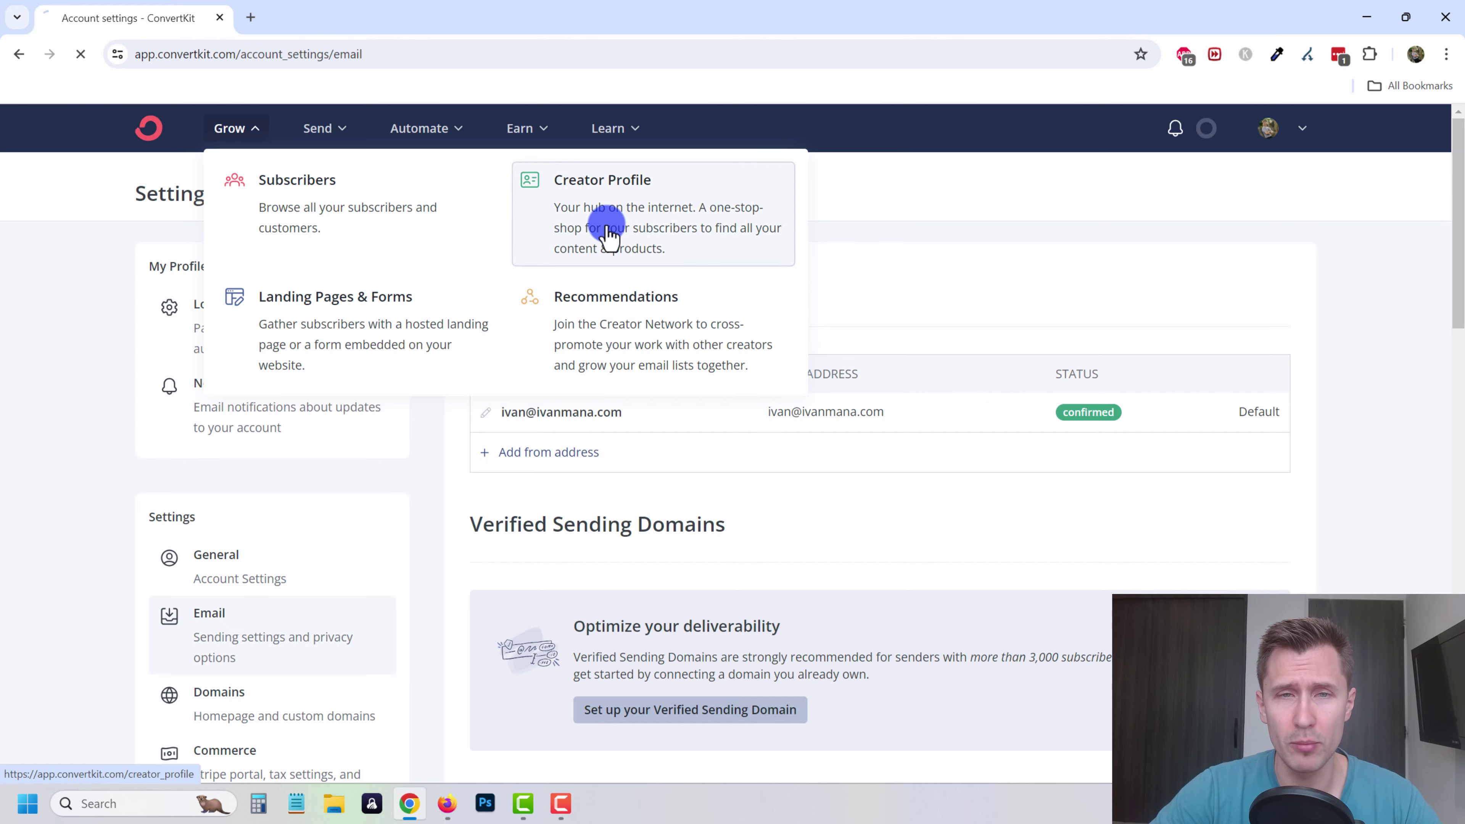
pyautogui.click(223, 129)
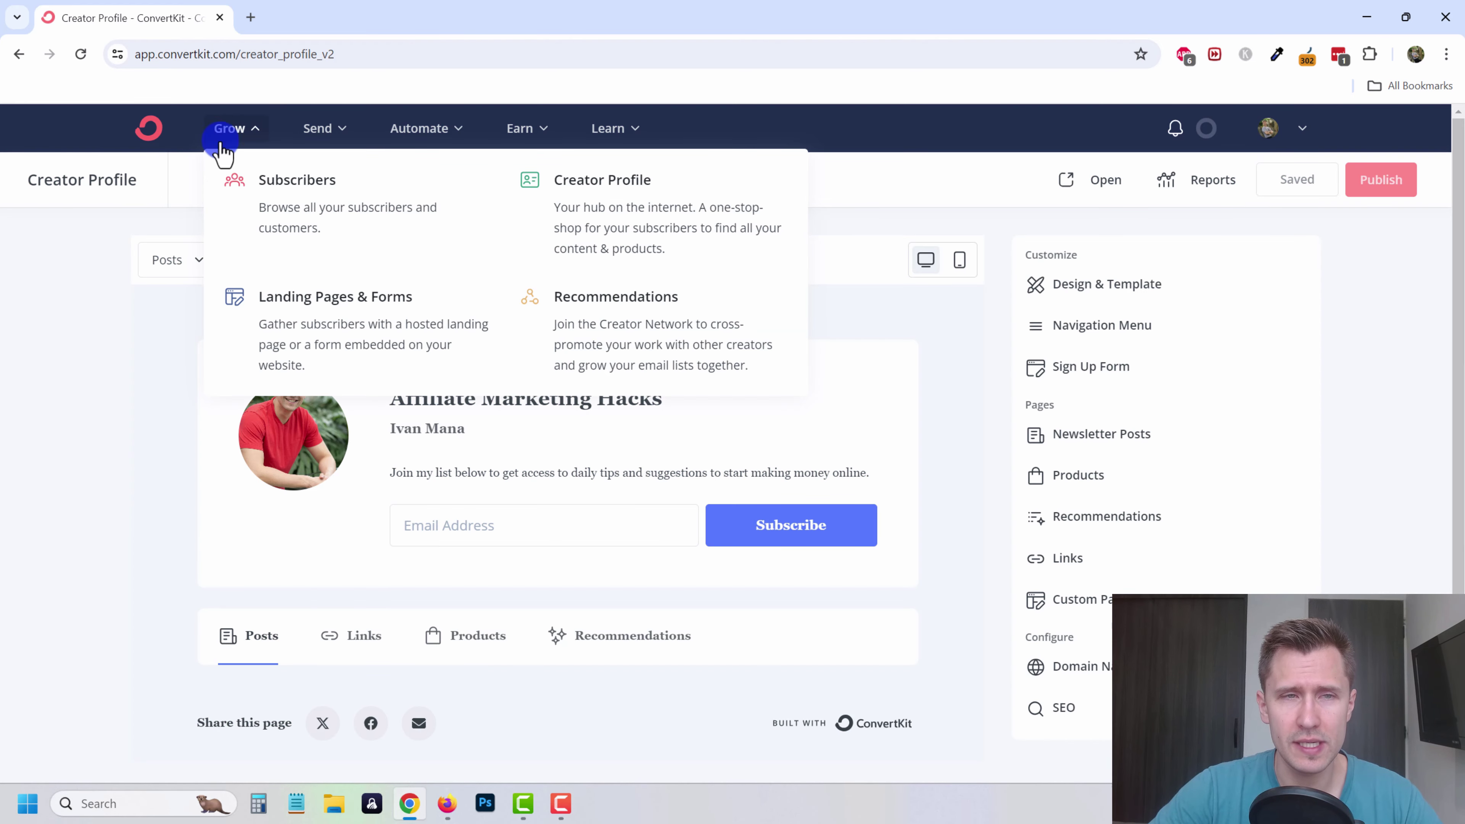
pyautogui.click(92, 353)
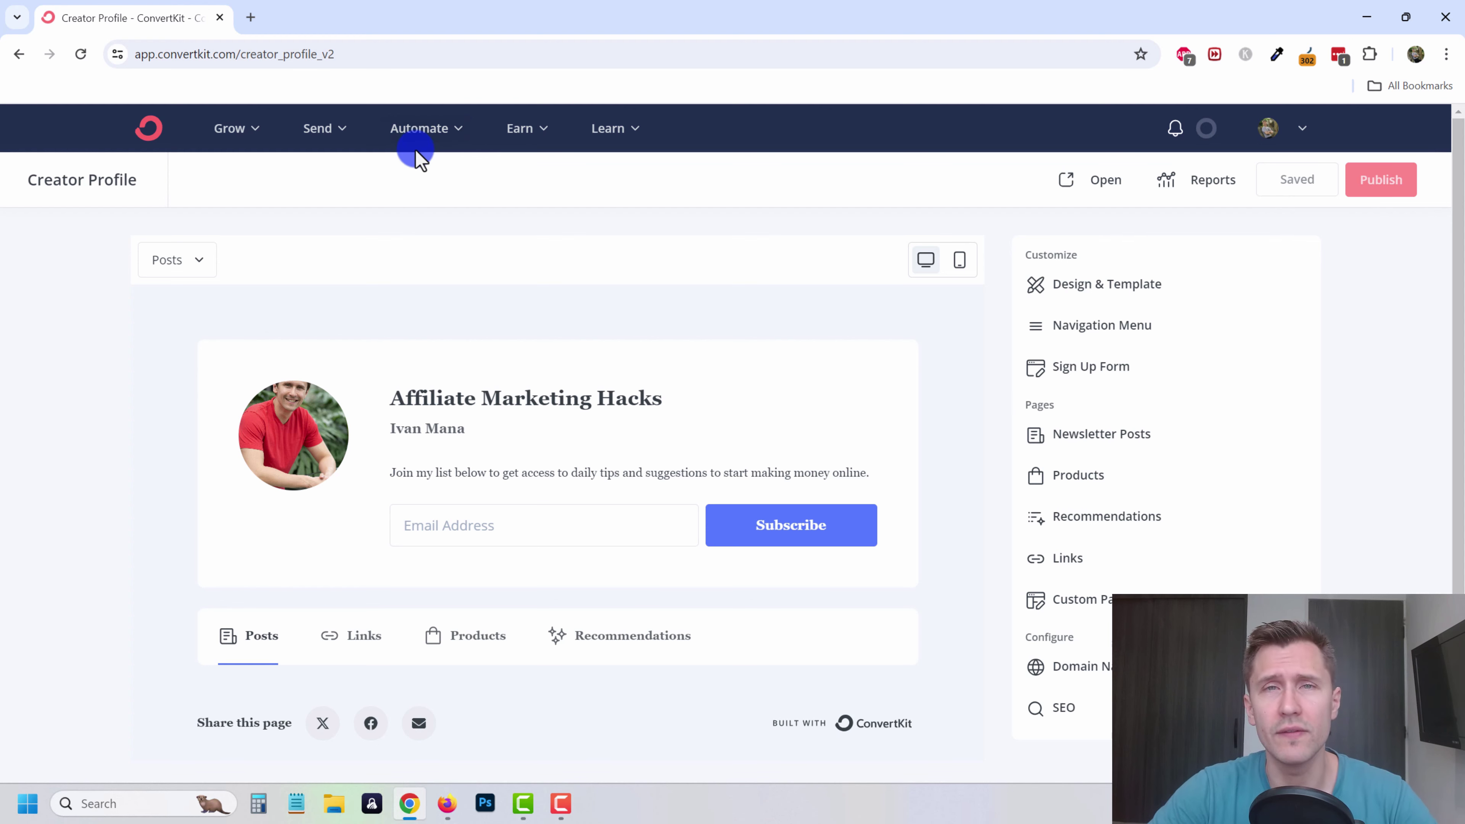
pyautogui.scroll(-1, 491, 288)
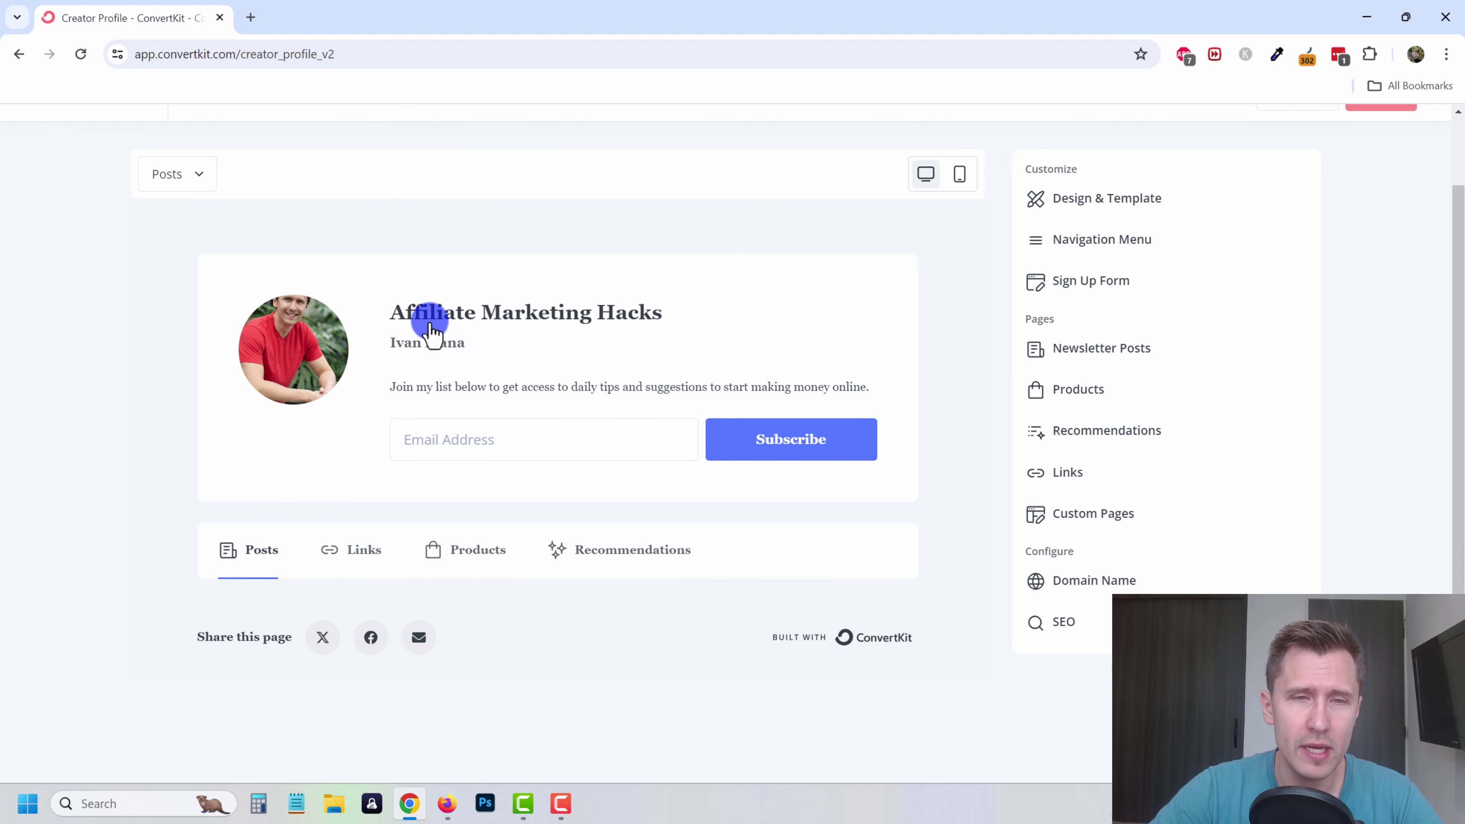
pyautogui.click(429, 323)
pyautogui.tripleClick(477, 323)
pyautogui.click(549, 317)
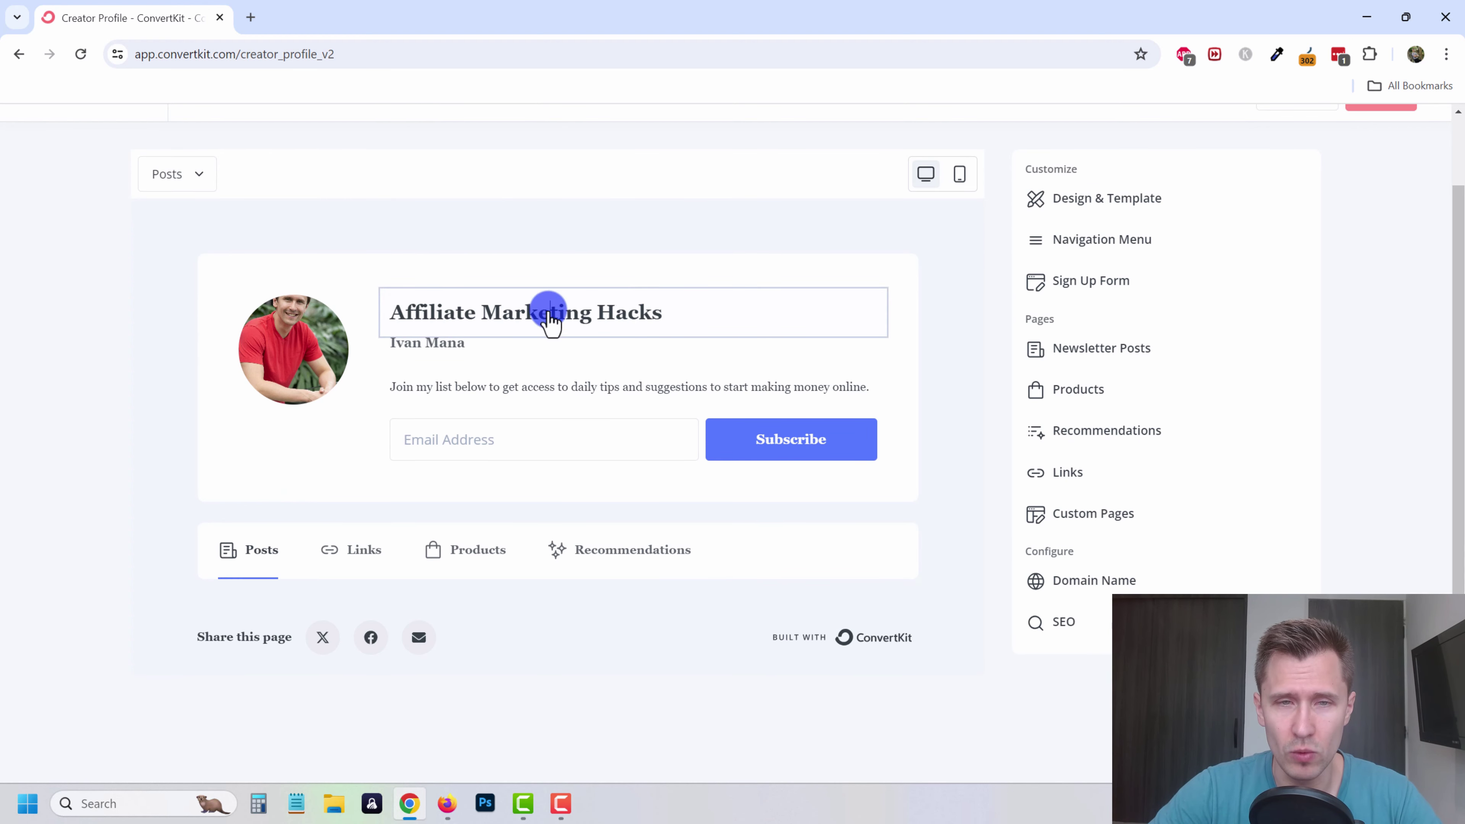
pyautogui.moveTo(678, 315); pyautogui.dragTo(424, 323)
pyautogui.doubleClick(427, 355)
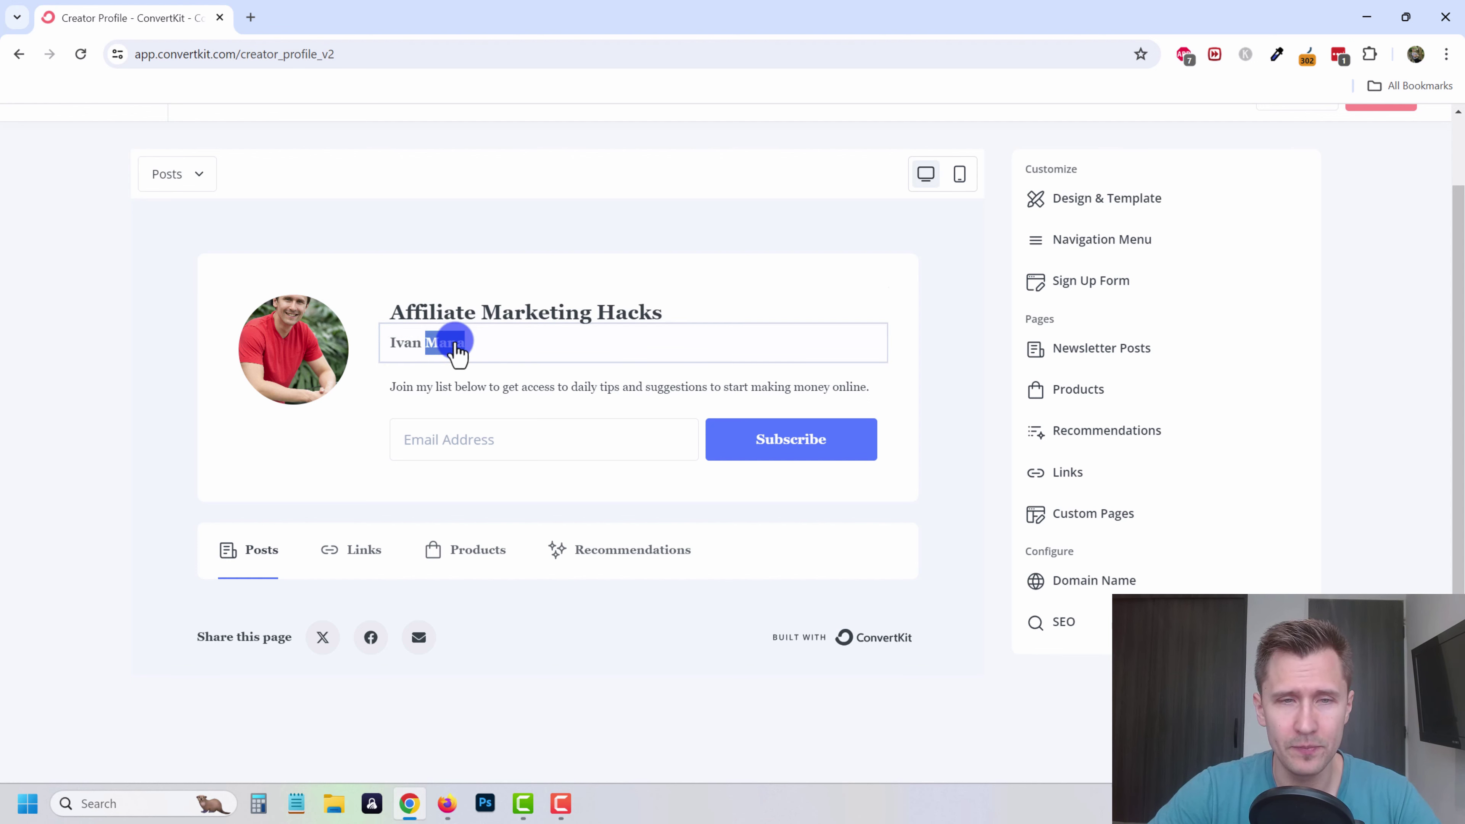
# - Replace the profile description with "Learn what affiliate marketing is all about"
pyautogui.click(487, 388)
pyautogui.tripleClick(489, 389)
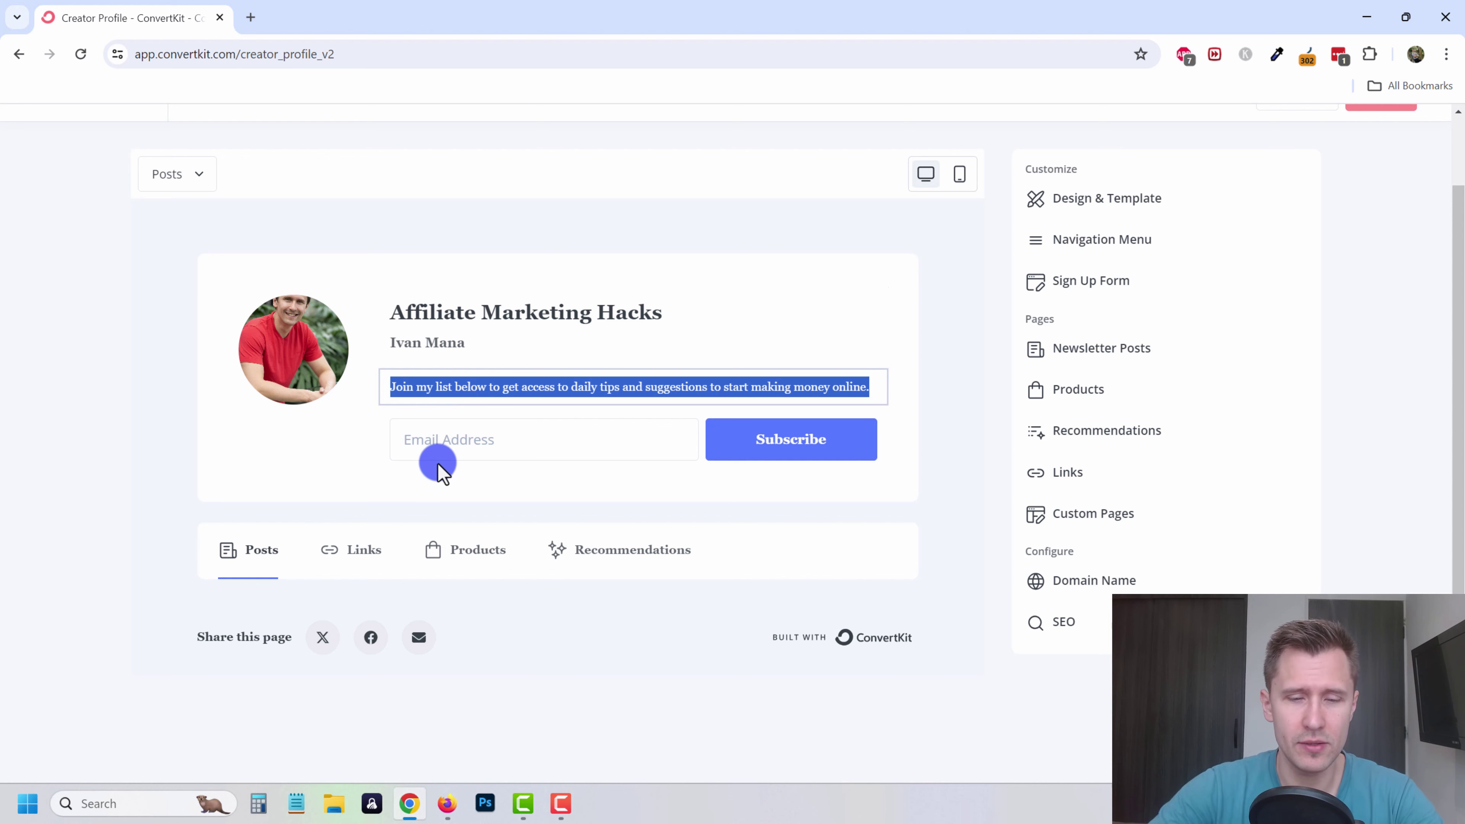
pyautogui.write('Le')
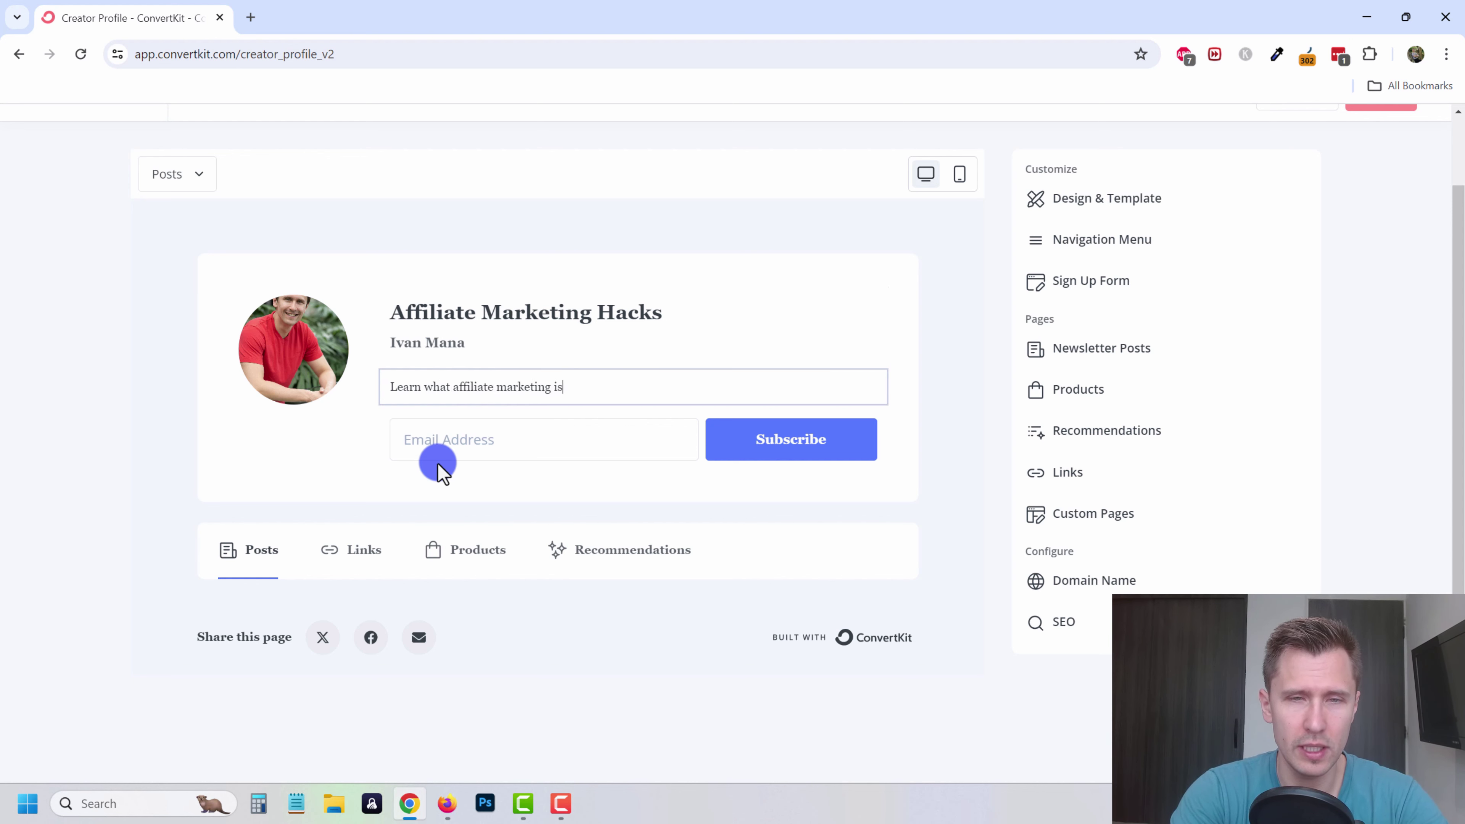
pyautogui.click(468, 437)
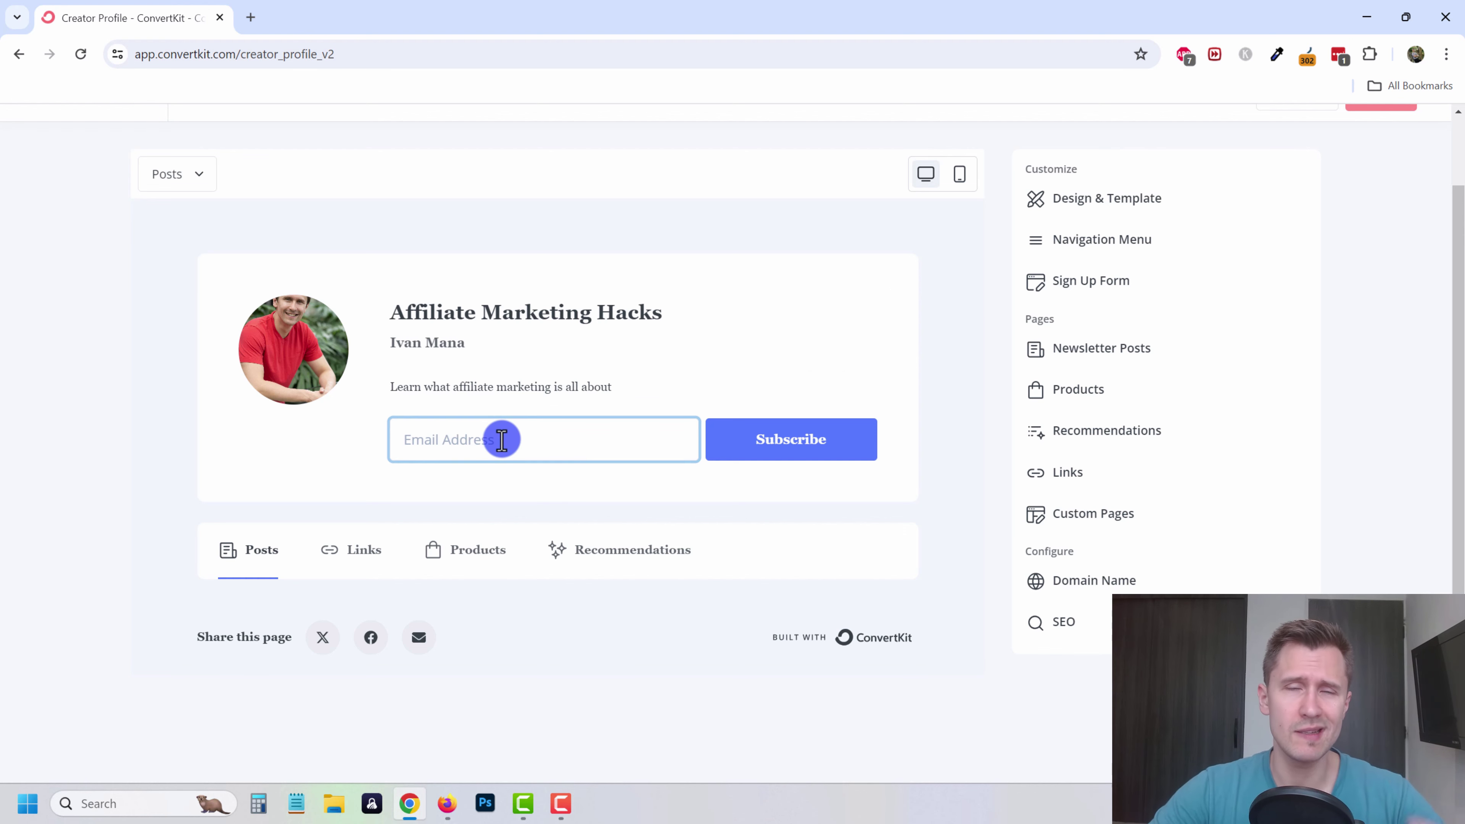
pyautogui.scroll(2, 981, 323)
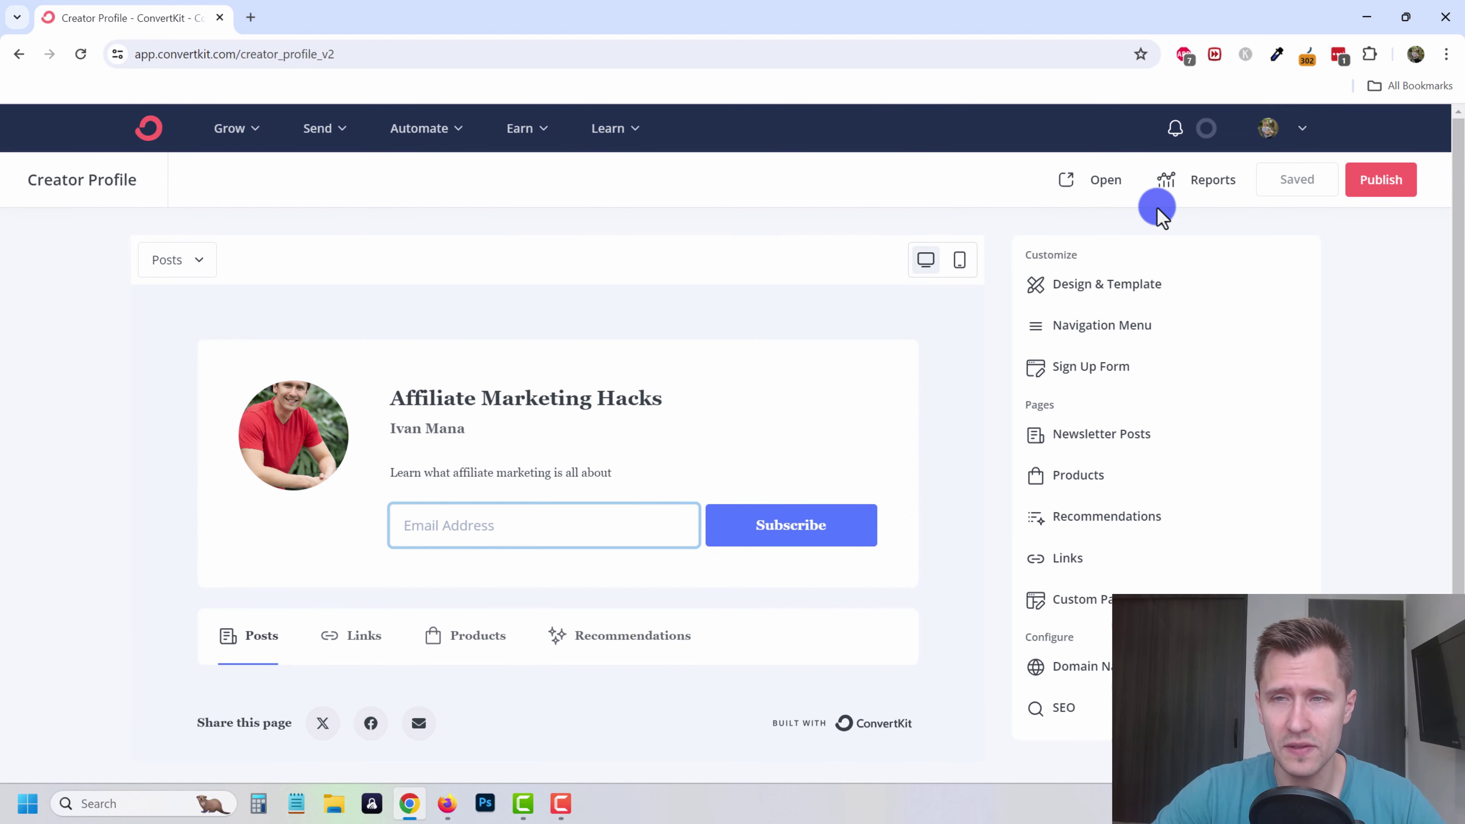
pyautogui.click(1087, 184)
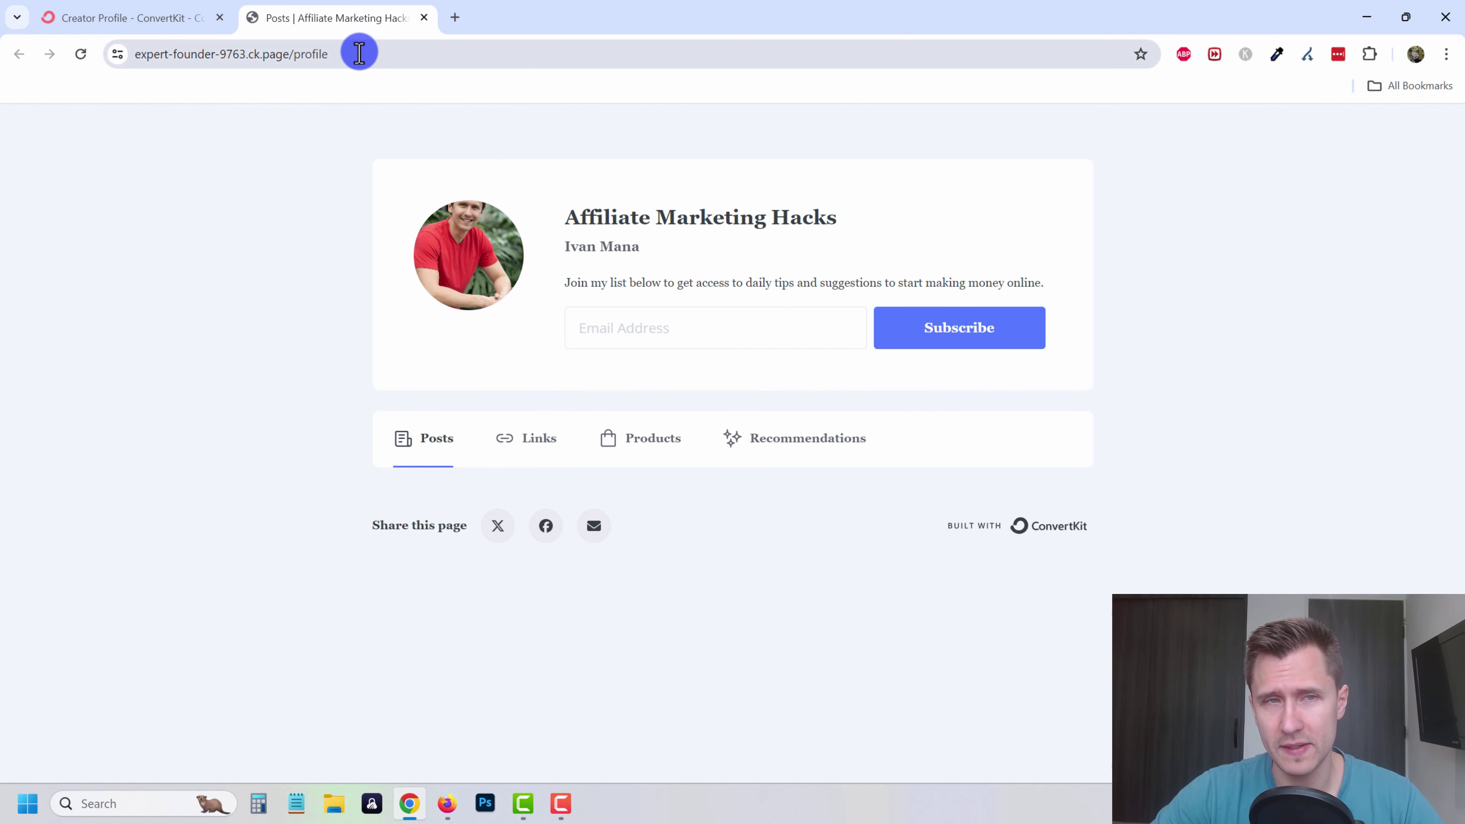
pyautogui.moveTo(359, 53); pyautogui.dragTo(186, 262)
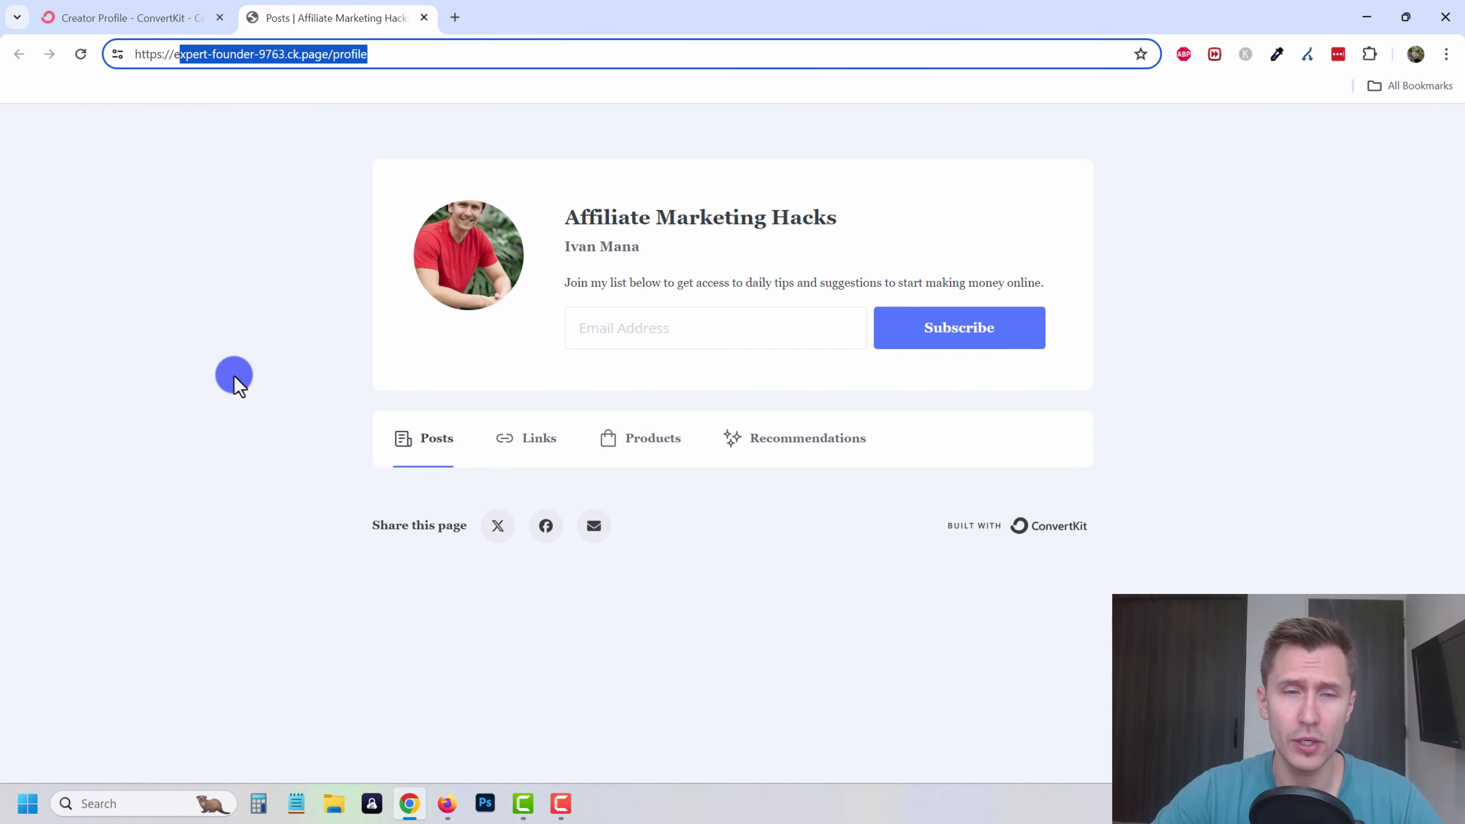
pyautogui.click(235, 379)
pyautogui.click(487, 456)
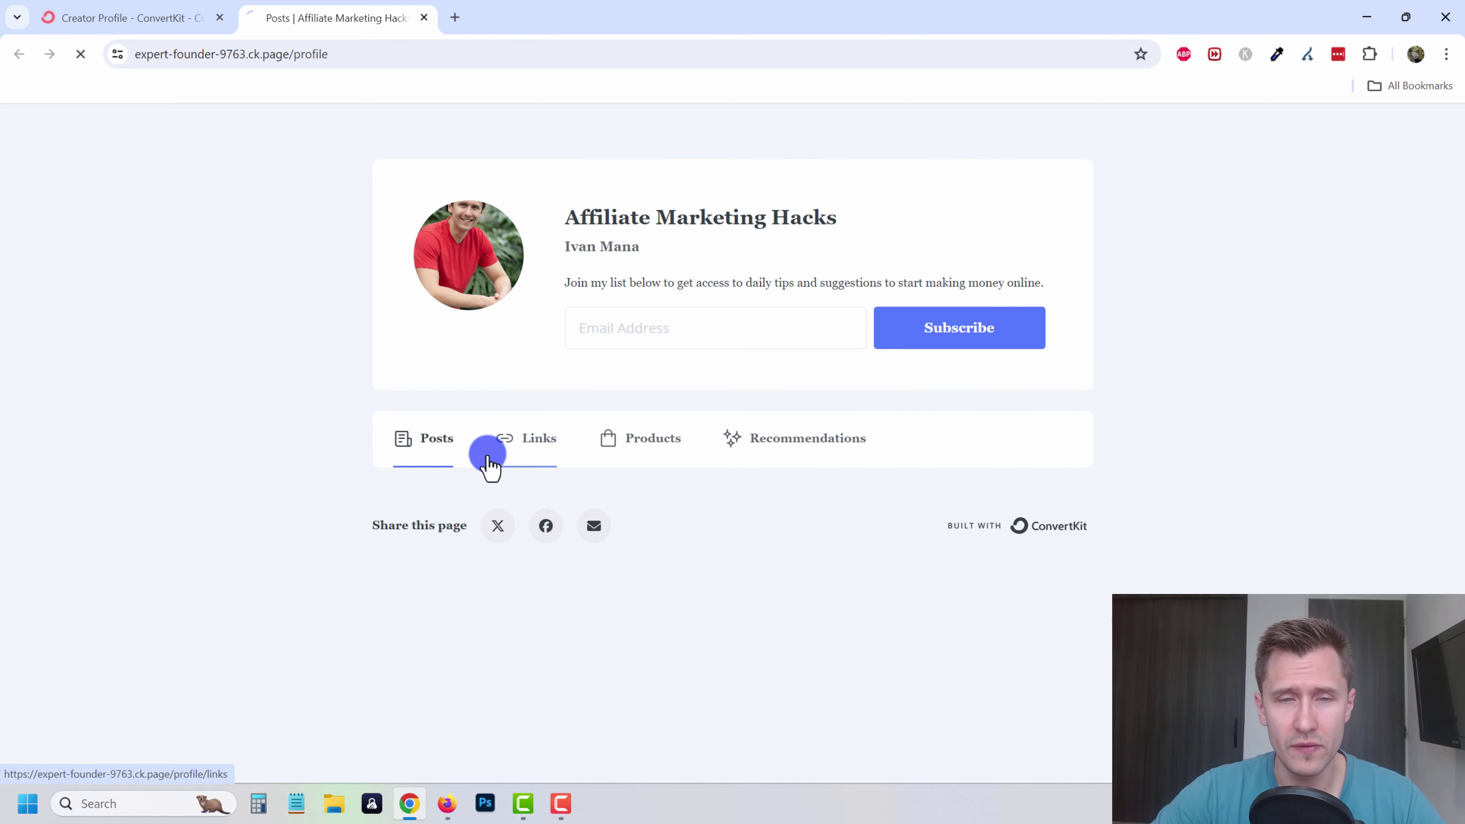
pyautogui.click(645, 453)
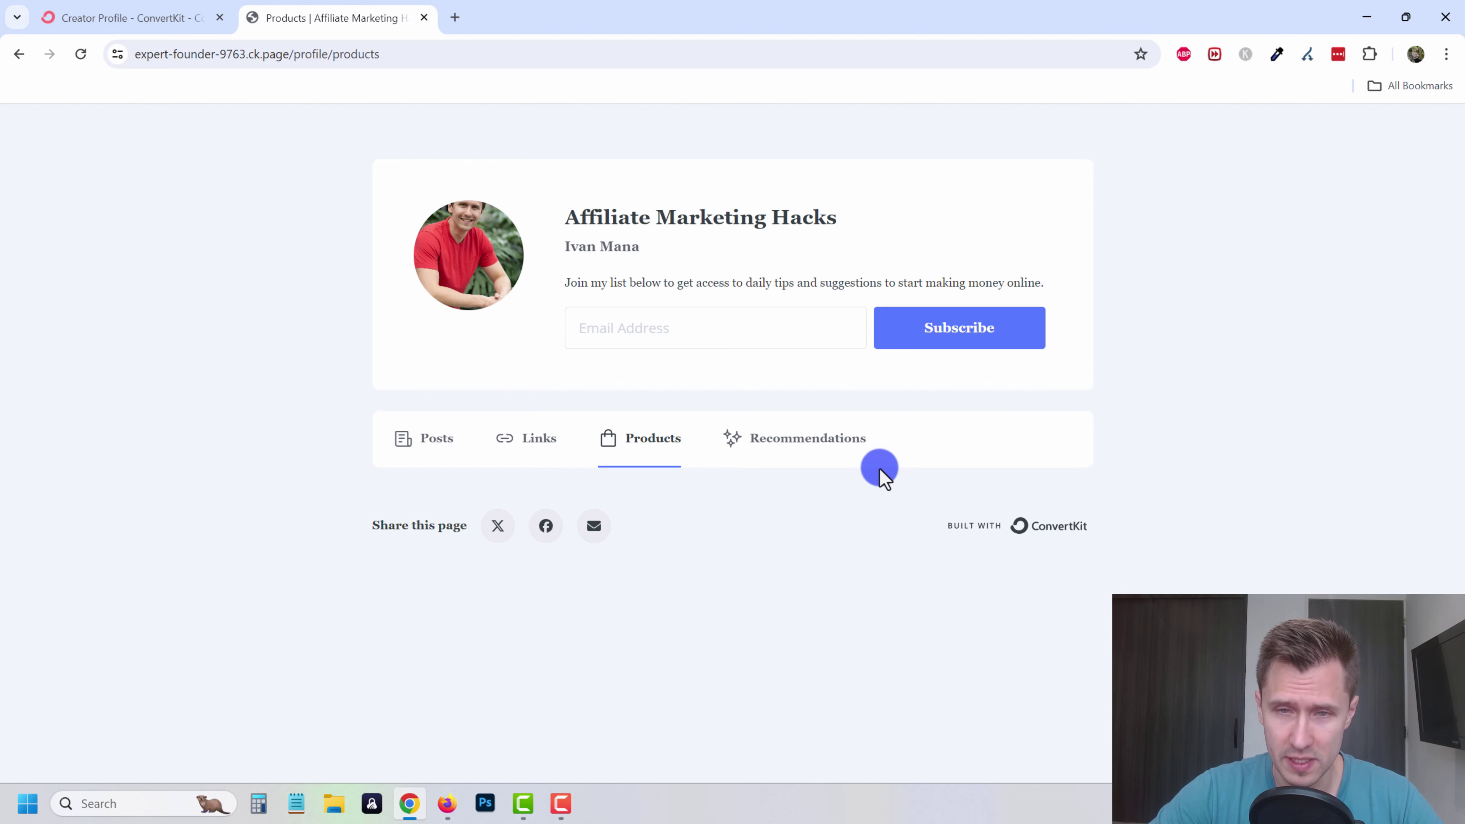
pyautogui.click(847, 439)
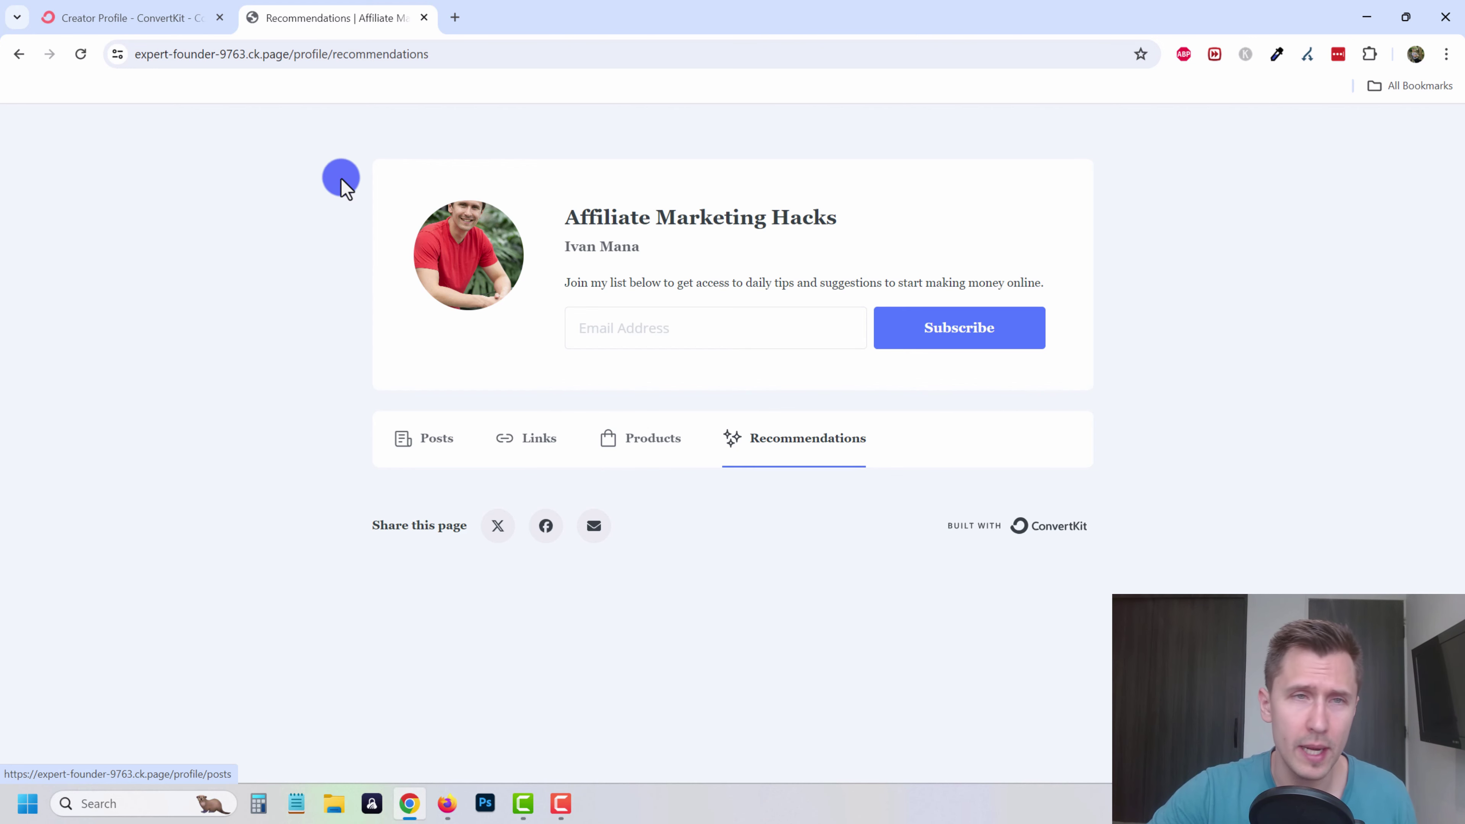
pyautogui.click(424, 17)
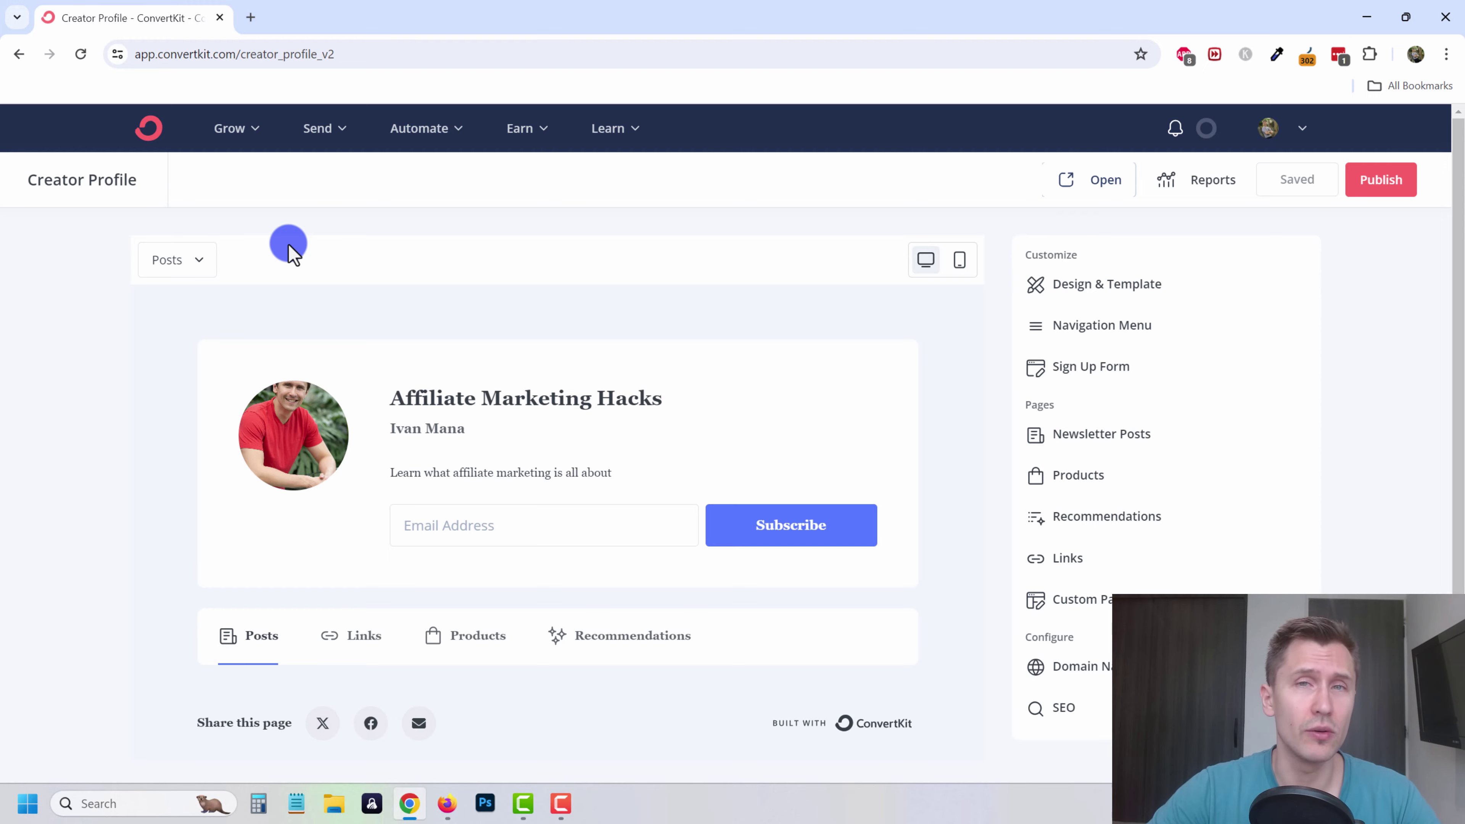
# - Go to the Subscribers page, start adding a single subscriber, then cancel
pyautogui.click(253, 134)
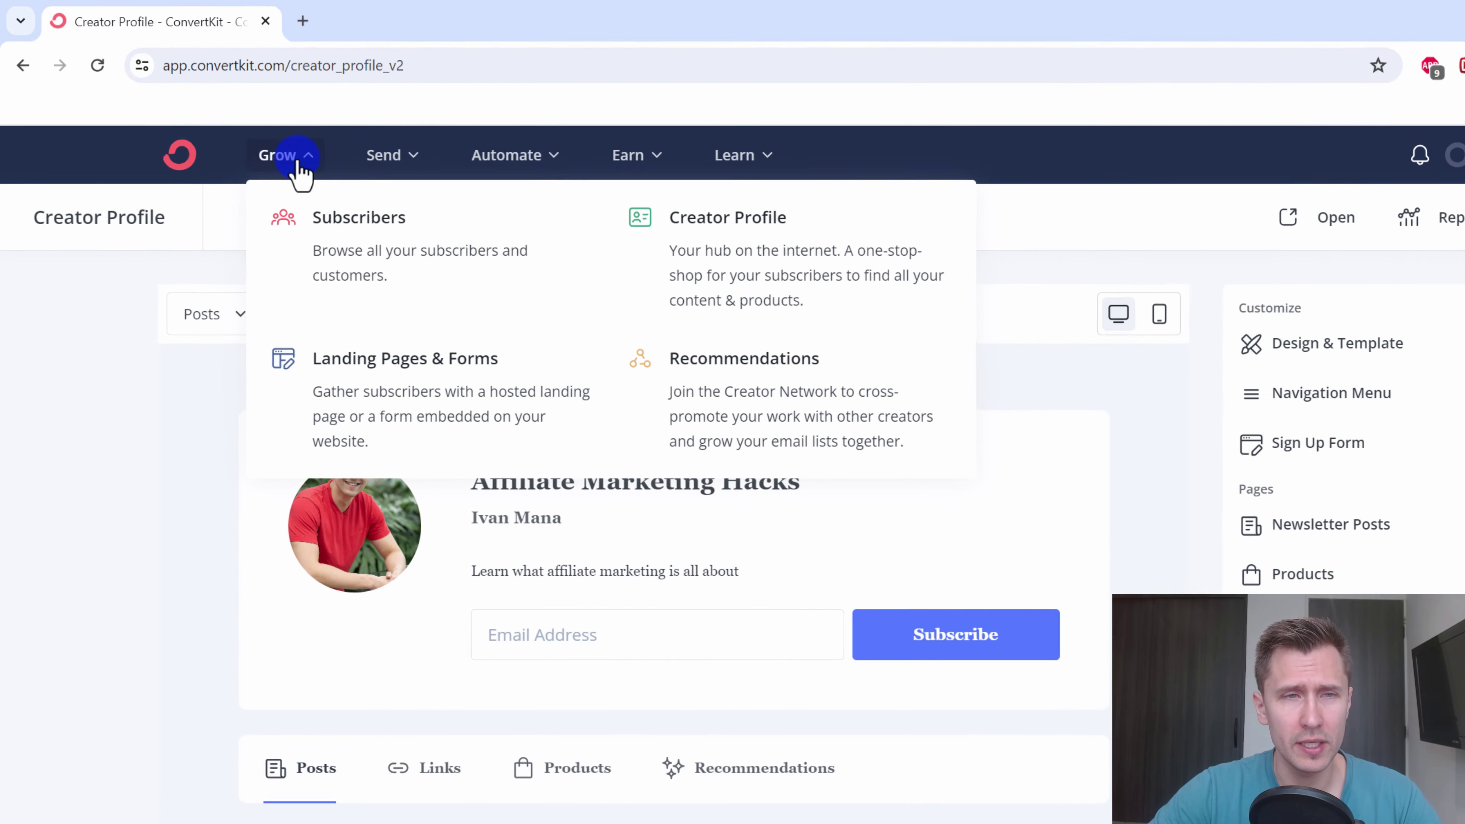
pyautogui.click(305, 223)
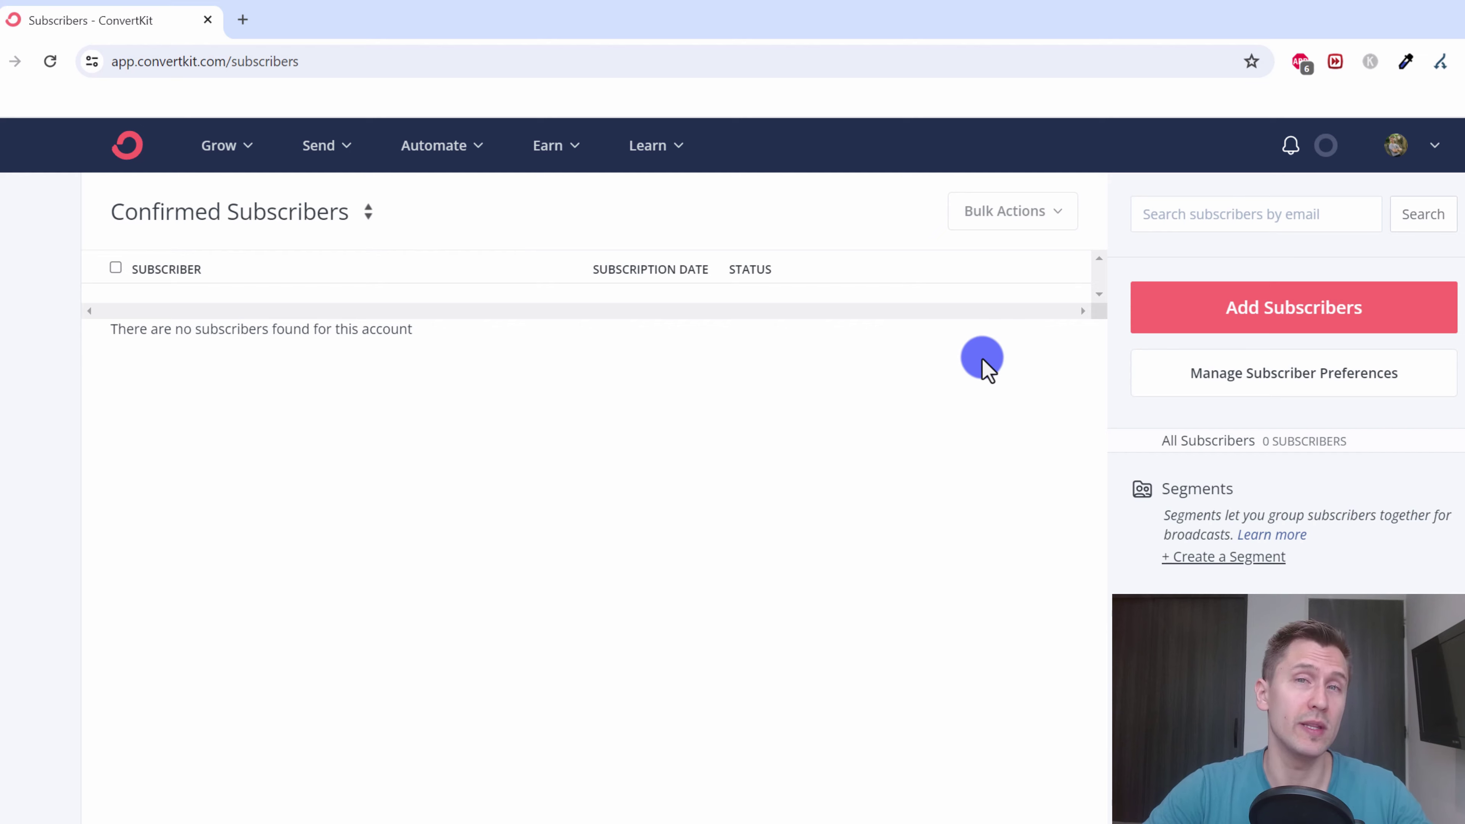
pyautogui.click(1272, 320)
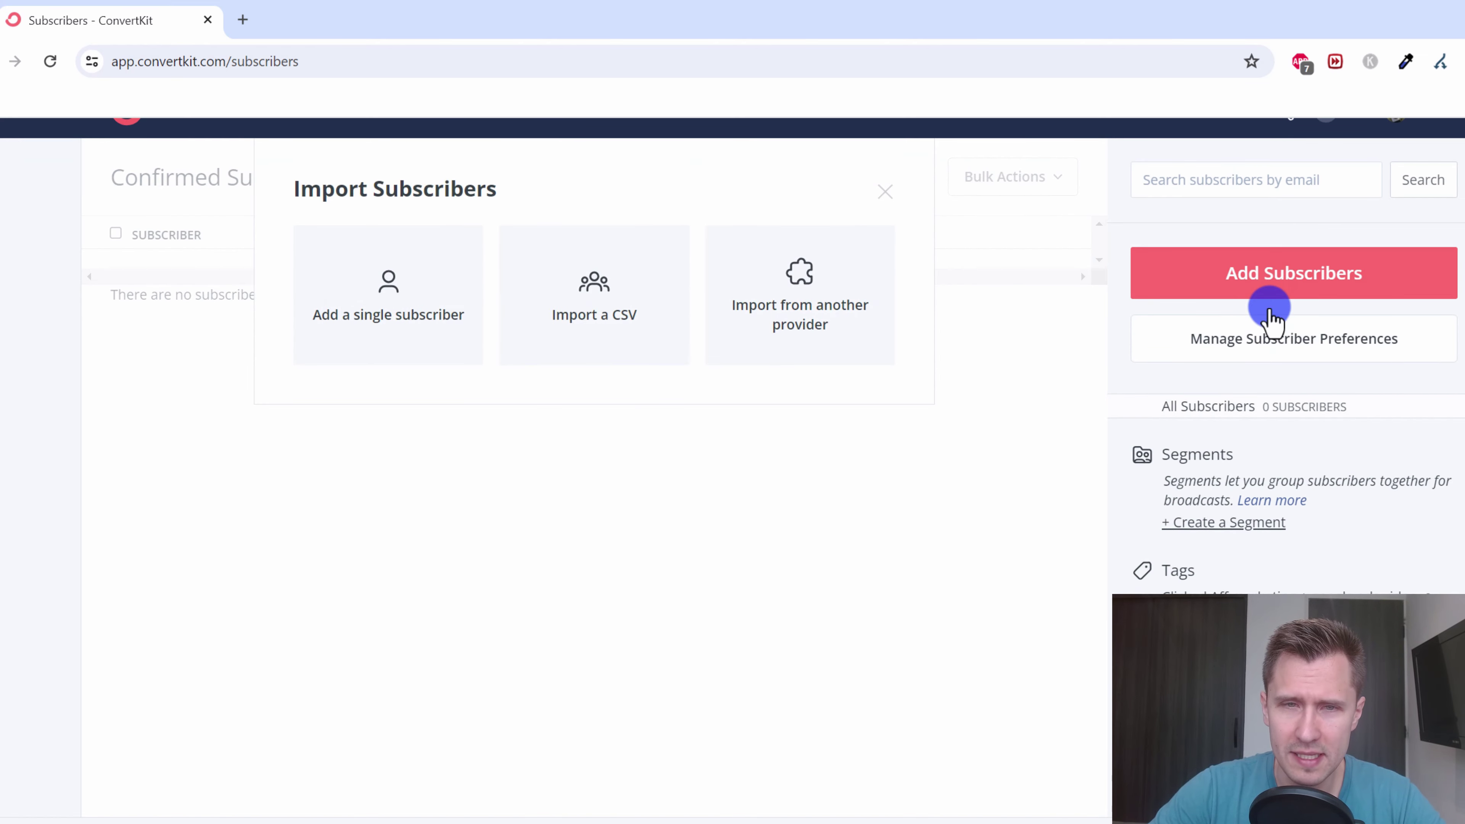
pyautogui.click(401, 319)
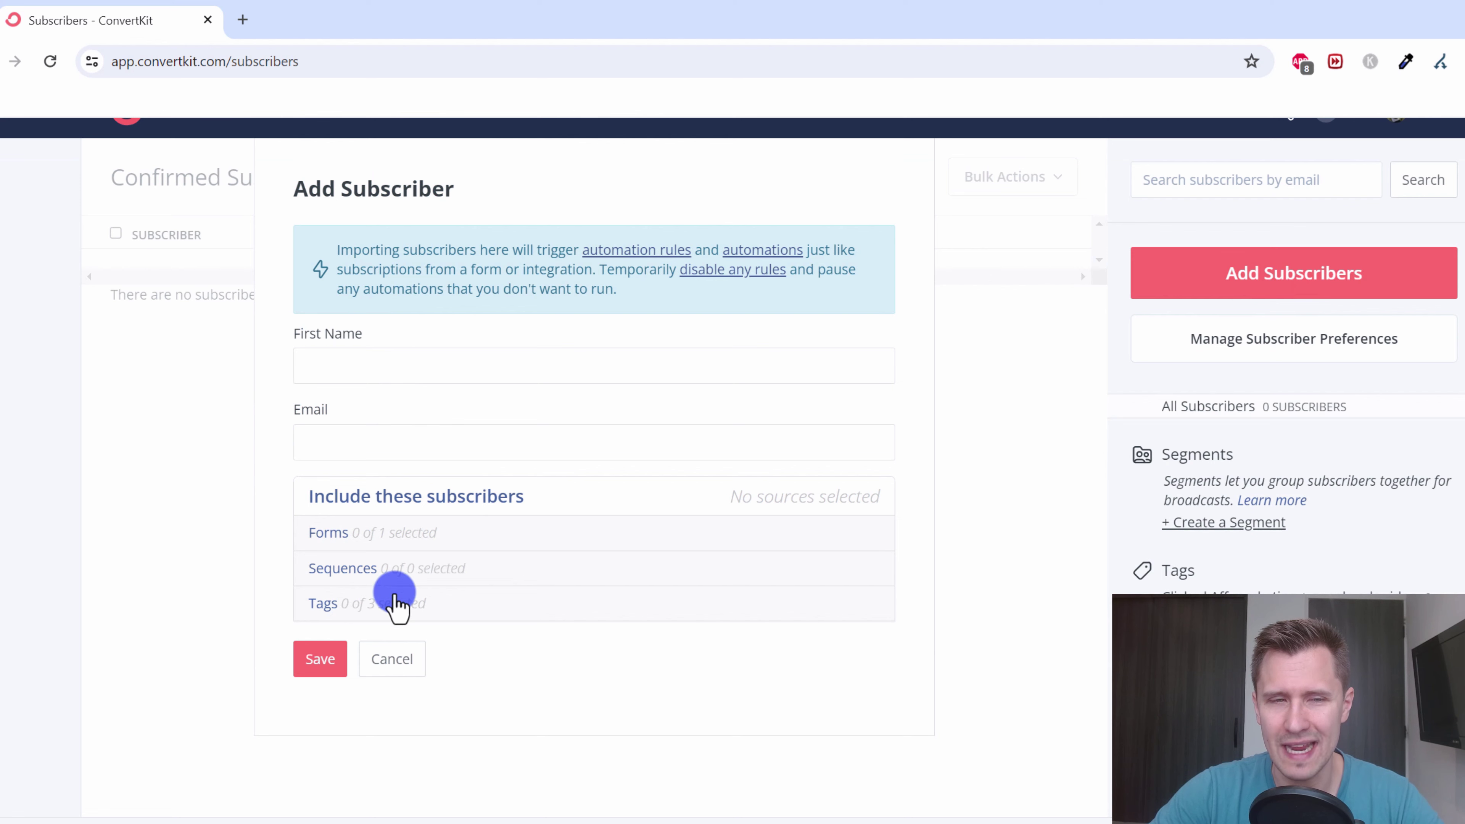
pyautogui.click(407, 655)
# - Start a MailChimp import, cancel at the API key field, and reopen Add Subscribers
pyautogui.click(1245, 291)
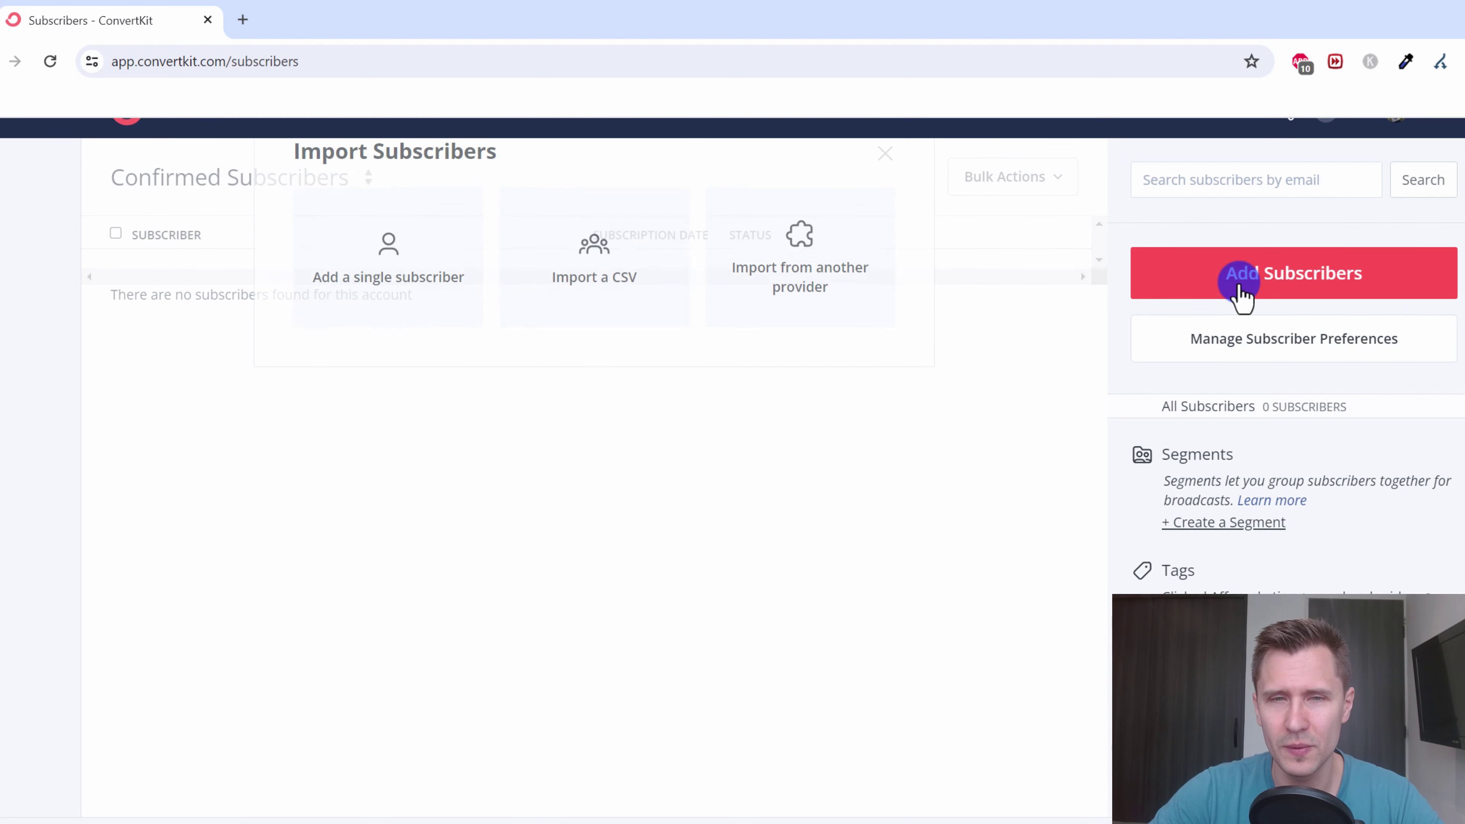
pyautogui.click(796, 305)
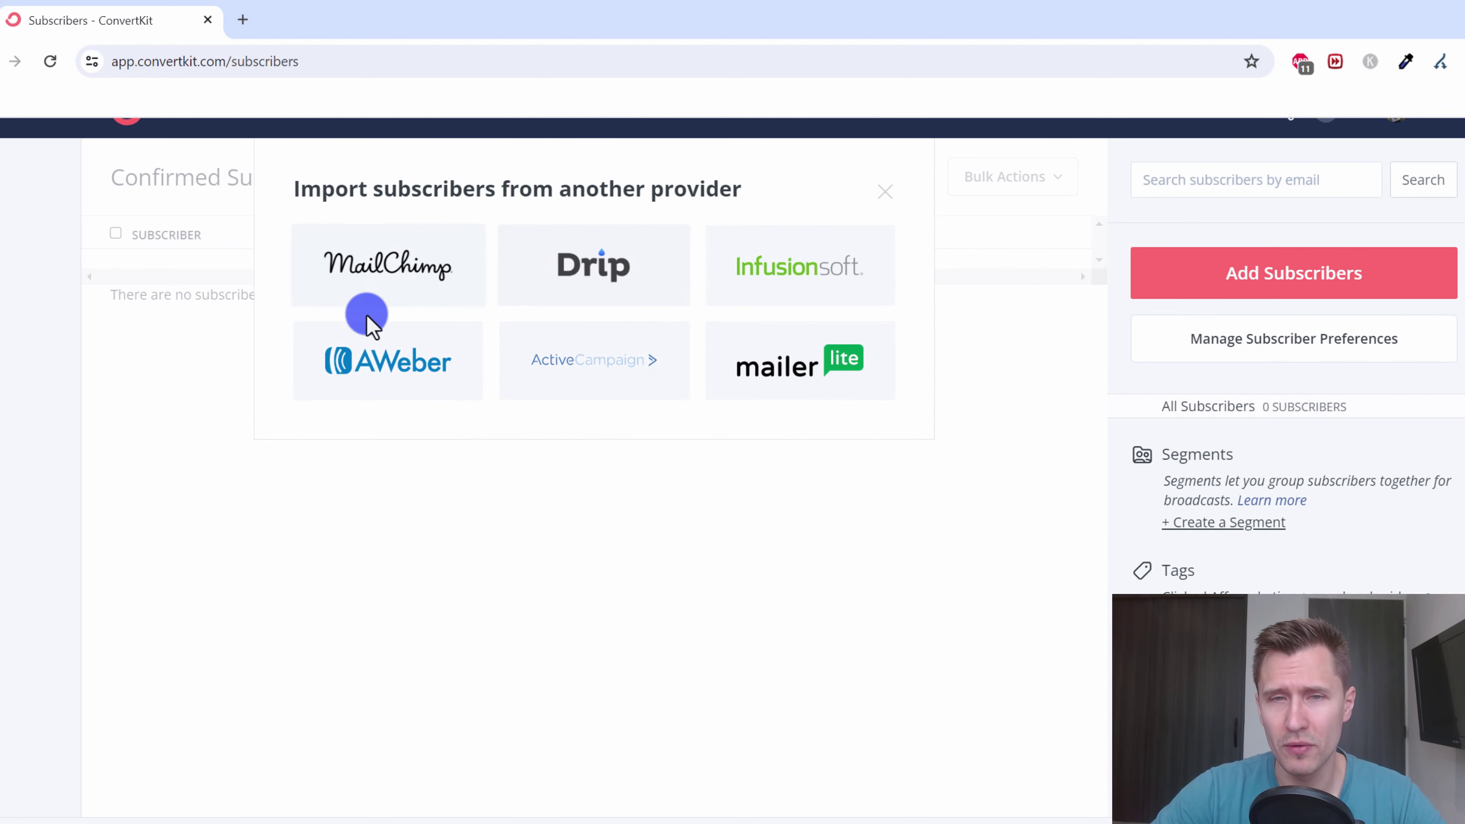
pyautogui.click(411, 283)
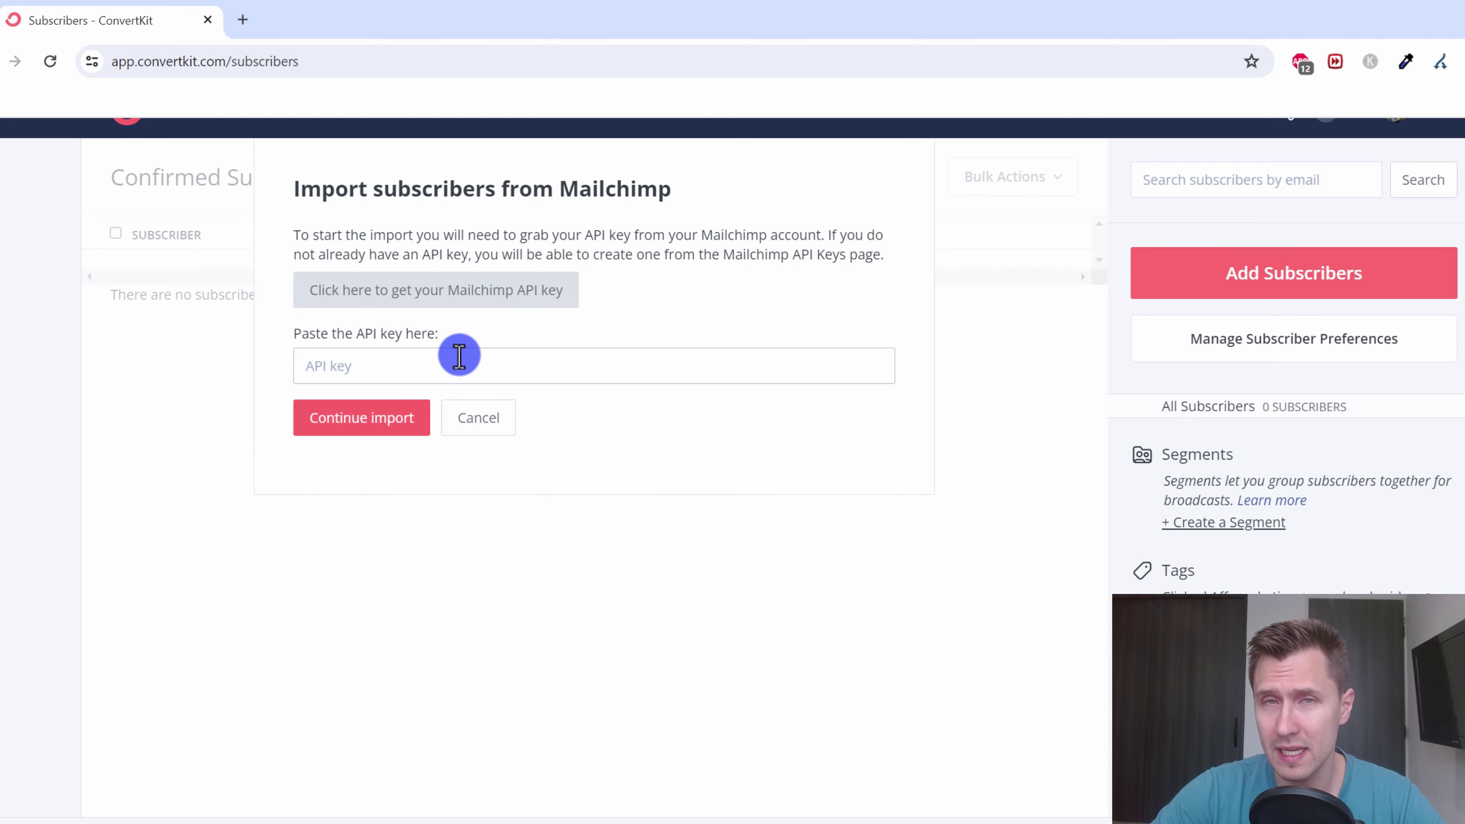
pyautogui.click(461, 358)
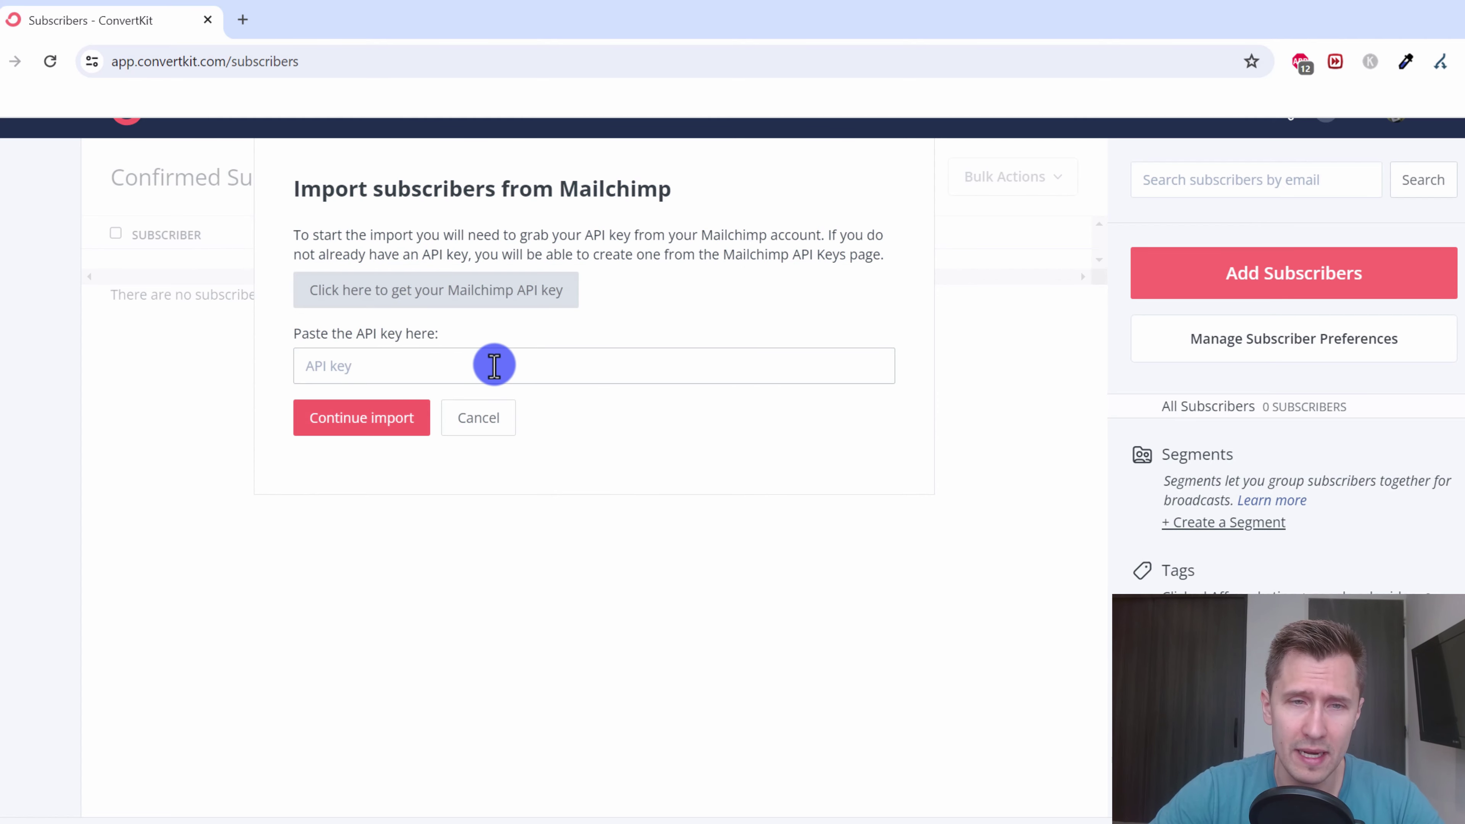
pyautogui.click(478, 417)
pyautogui.click(1298, 286)
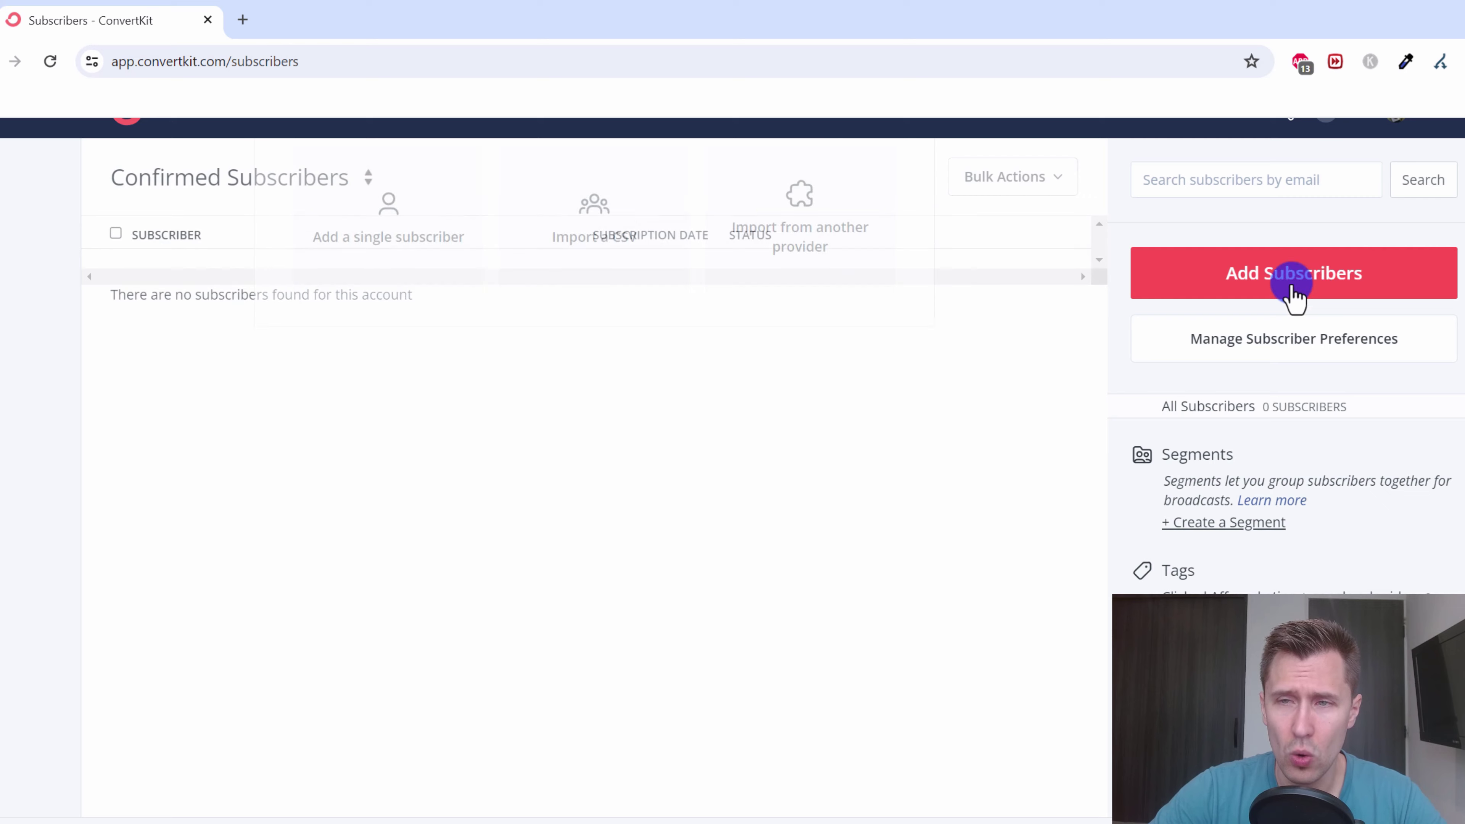
# - Check the Import a CSV upload box, cancel it, and return to the empty Subscribers list
pyautogui.click(609, 271)
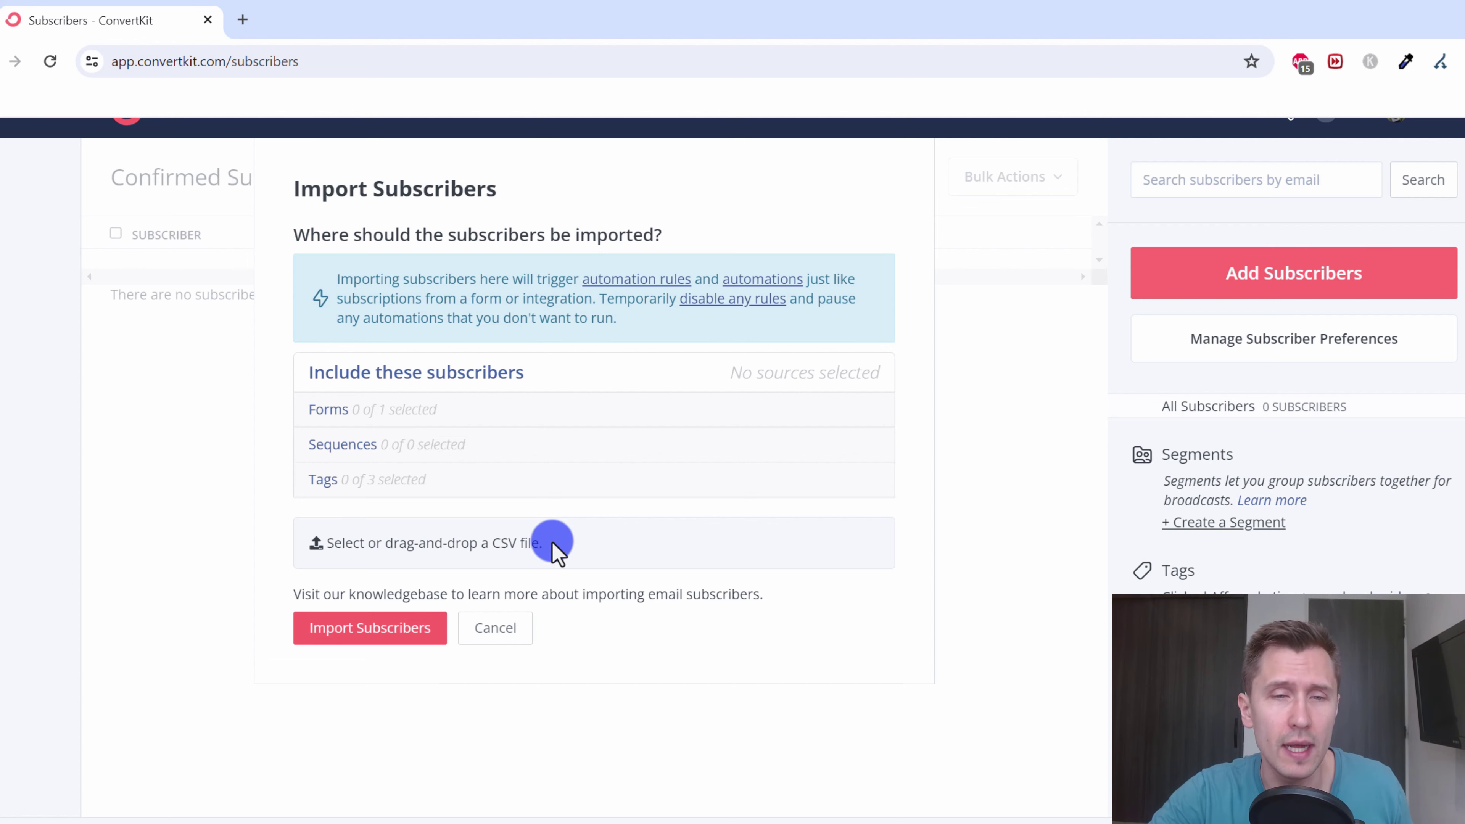
pyautogui.moveTo(406, 543); pyautogui.dragTo(580, 558)
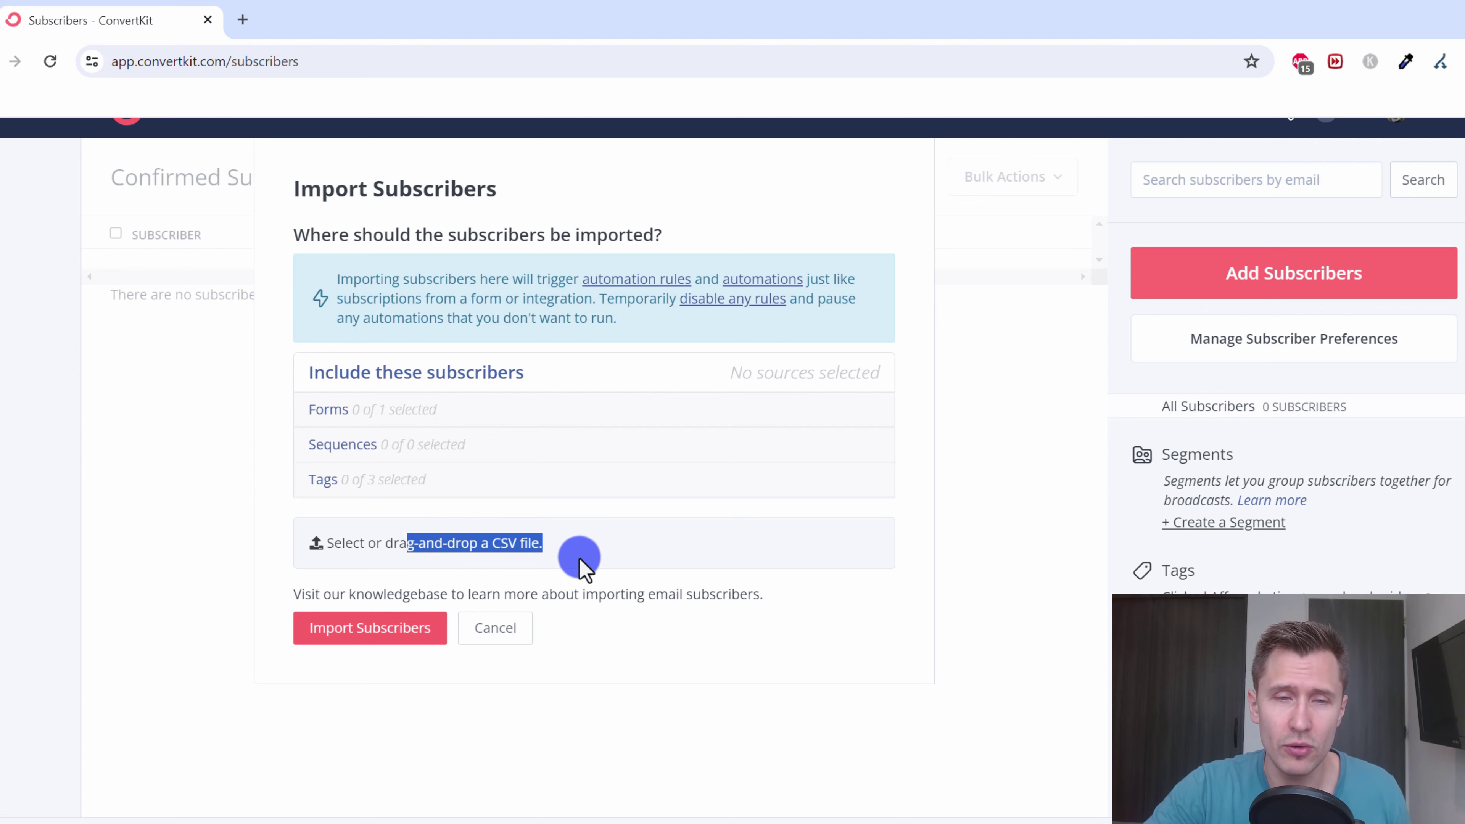
pyautogui.click(449, 535)
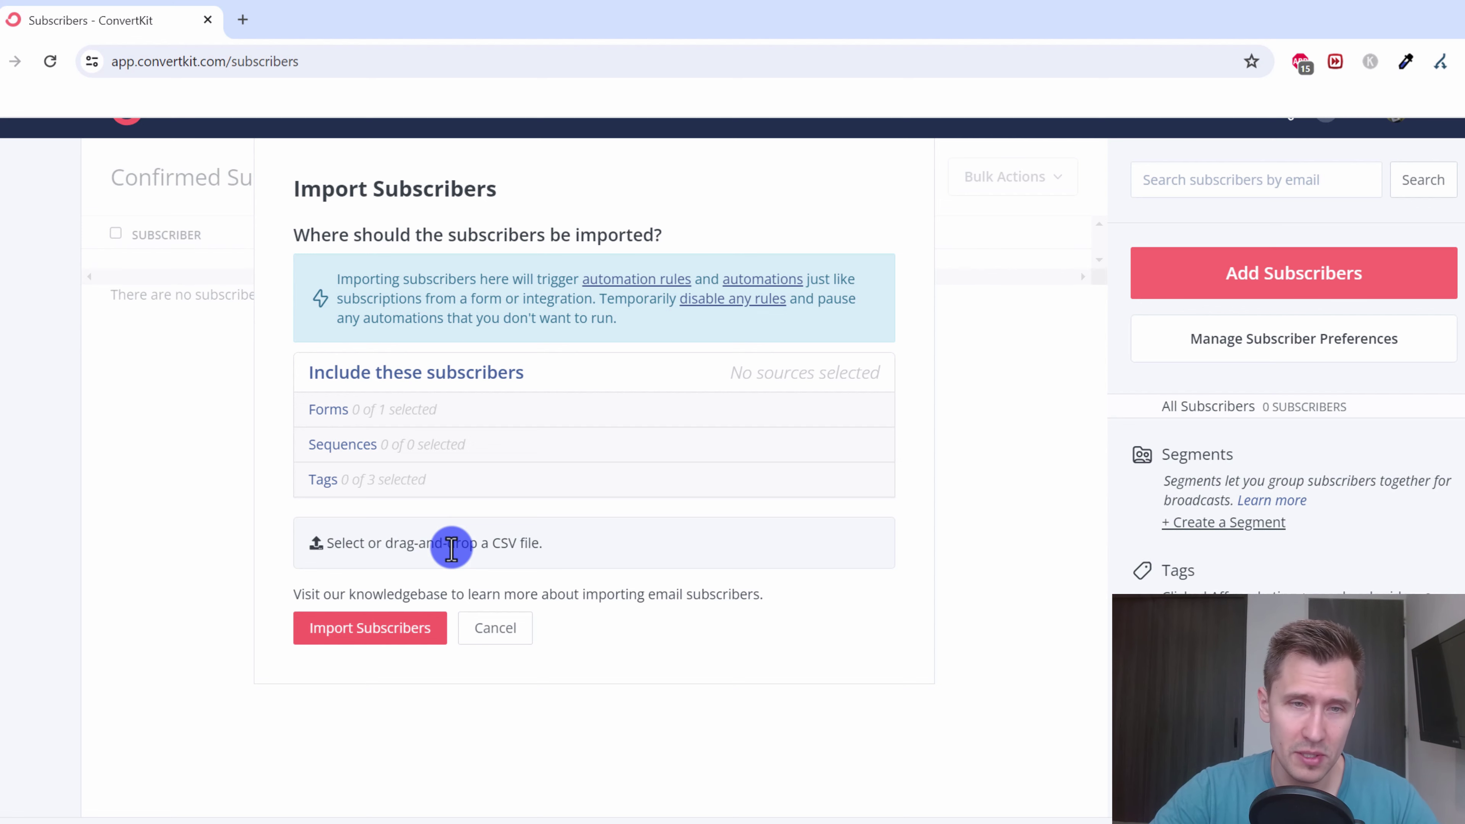
pyautogui.click(491, 635)
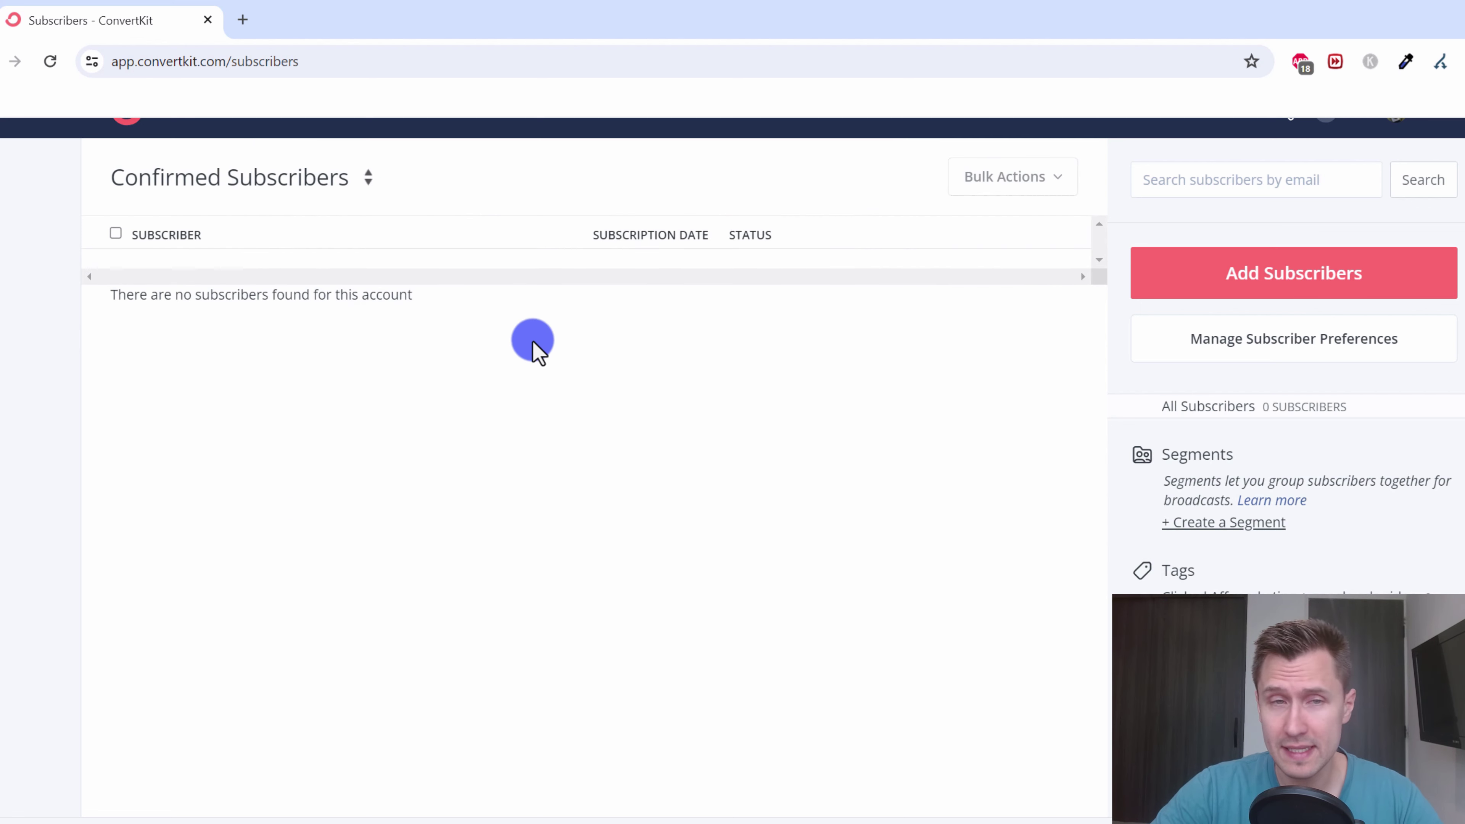
pyautogui.scroll(1, 522, 413)
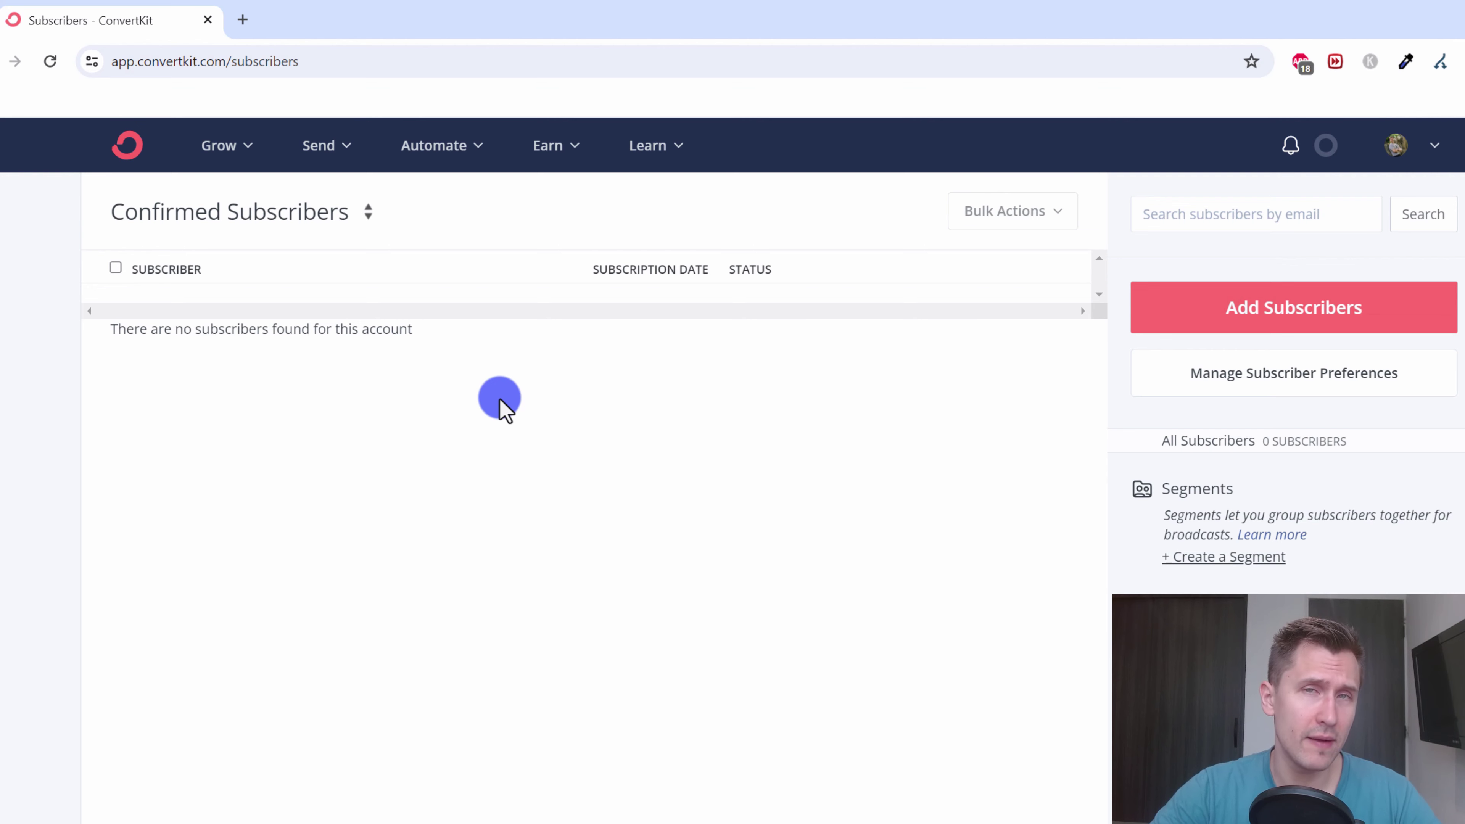
# - From Grow > Landing Pages & Forms, create a new Form
pyautogui.click(224, 151)
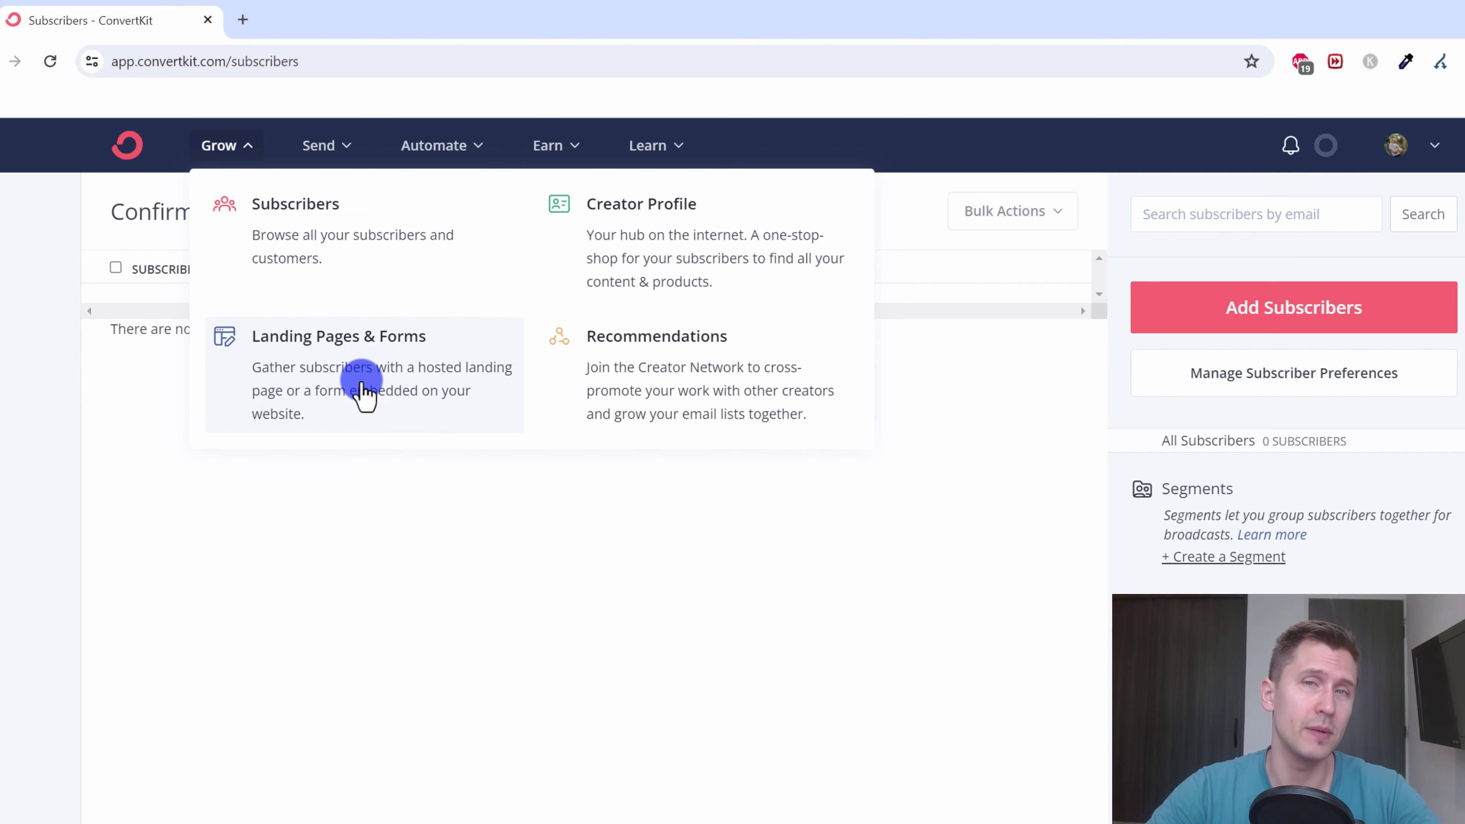
pyautogui.click(361, 385)
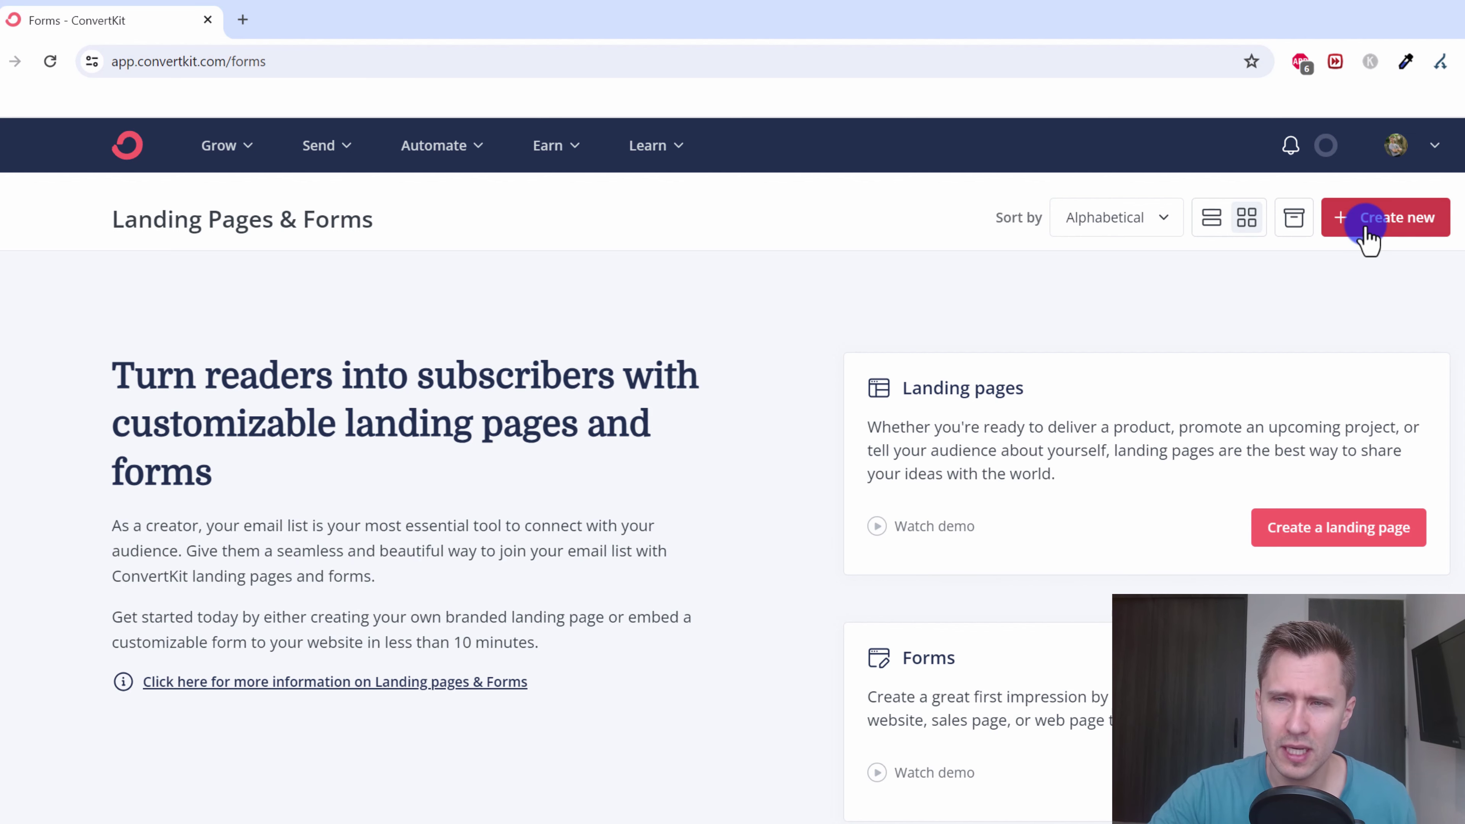
pyautogui.click(645, 340)
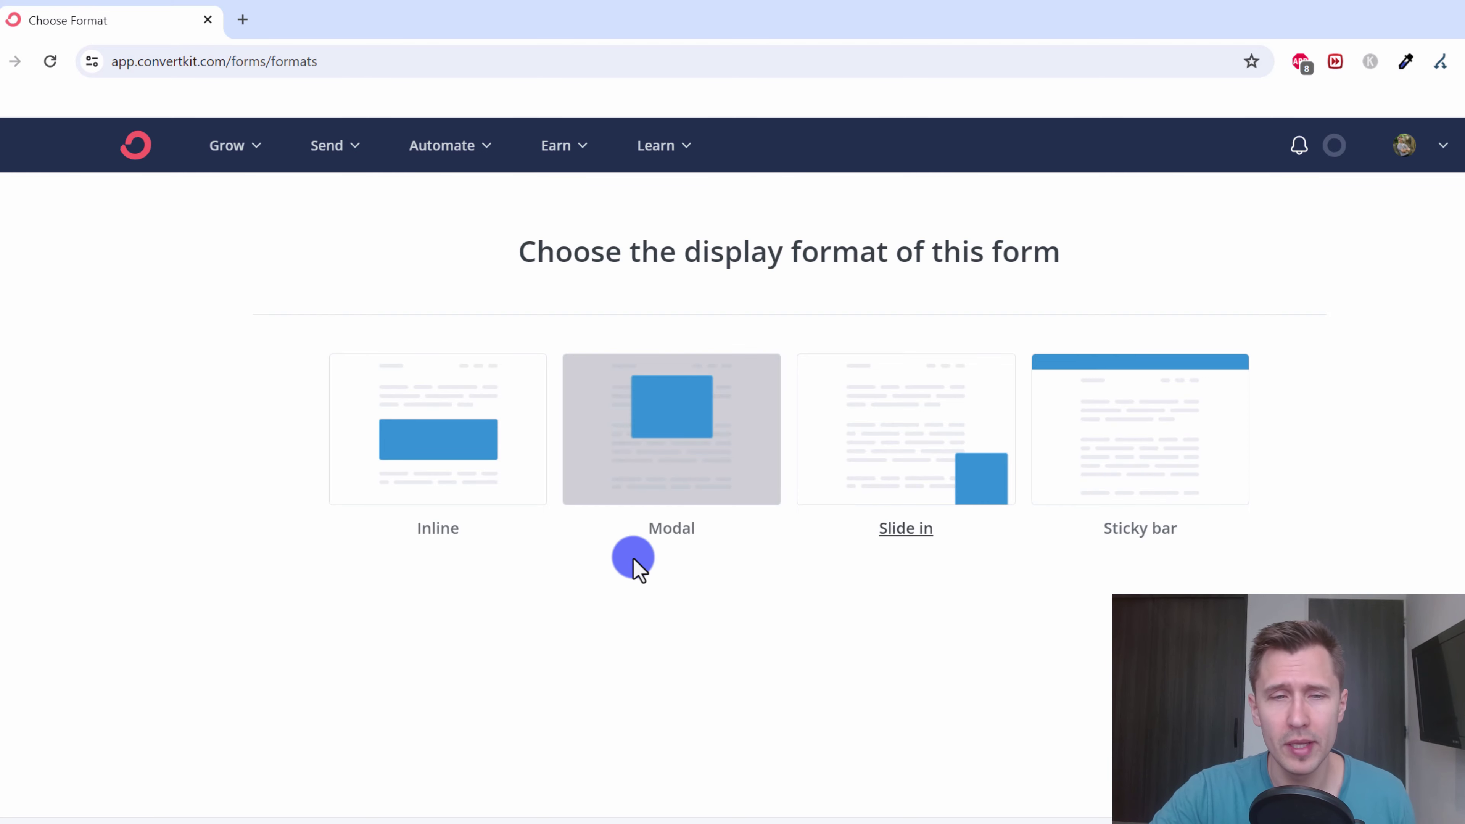
# - Choose the Inline form type and start a new form from the Clare template
pyautogui.click(420, 444)
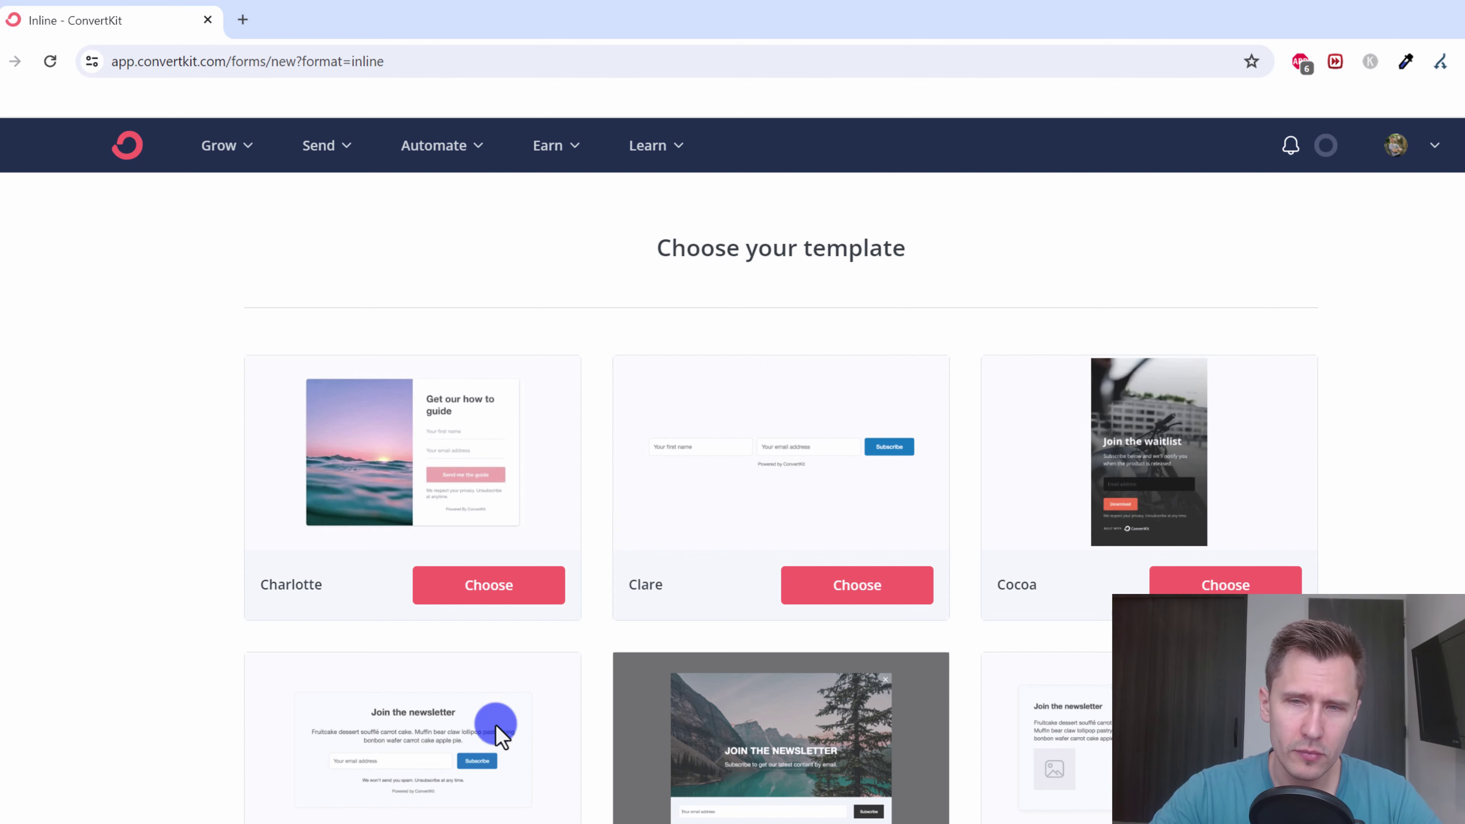
pyautogui.scroll(-5, 481, 678)
pyautogui.scroll(-2, 482, 678)
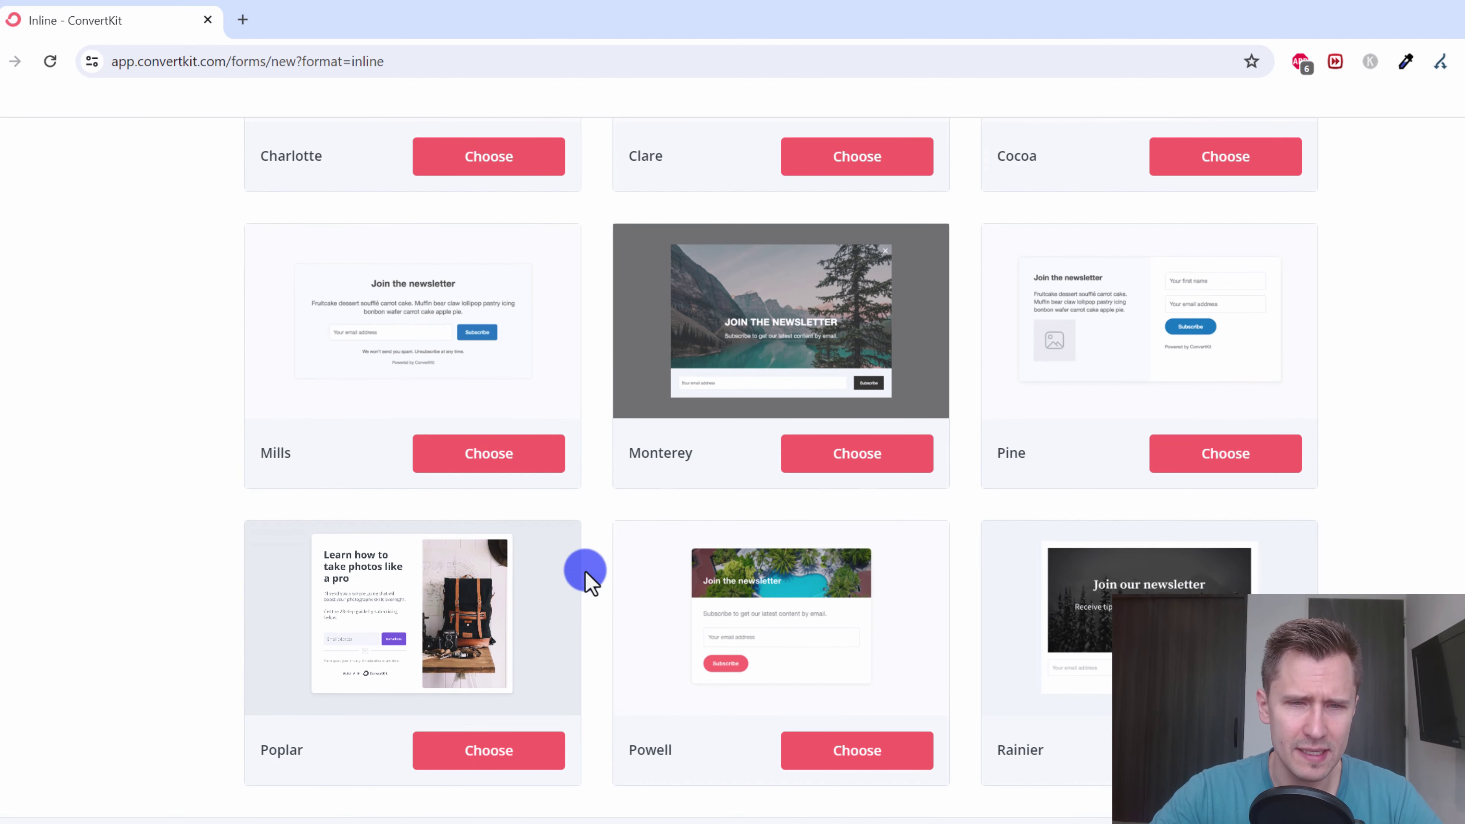
pyautogui.scroll(7, 998, 639)
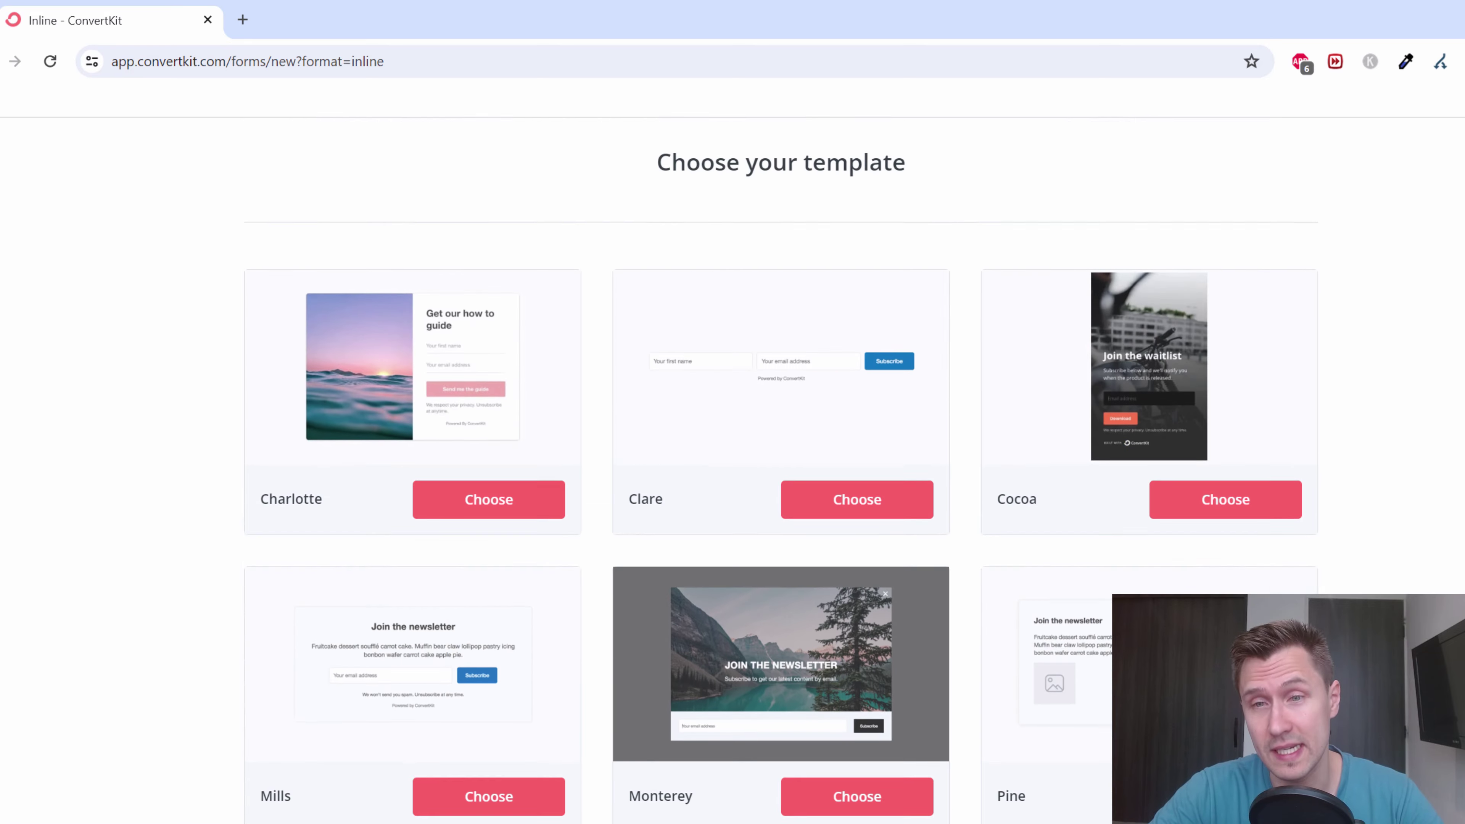
pyautogui.scroll(-2, 881, 590)
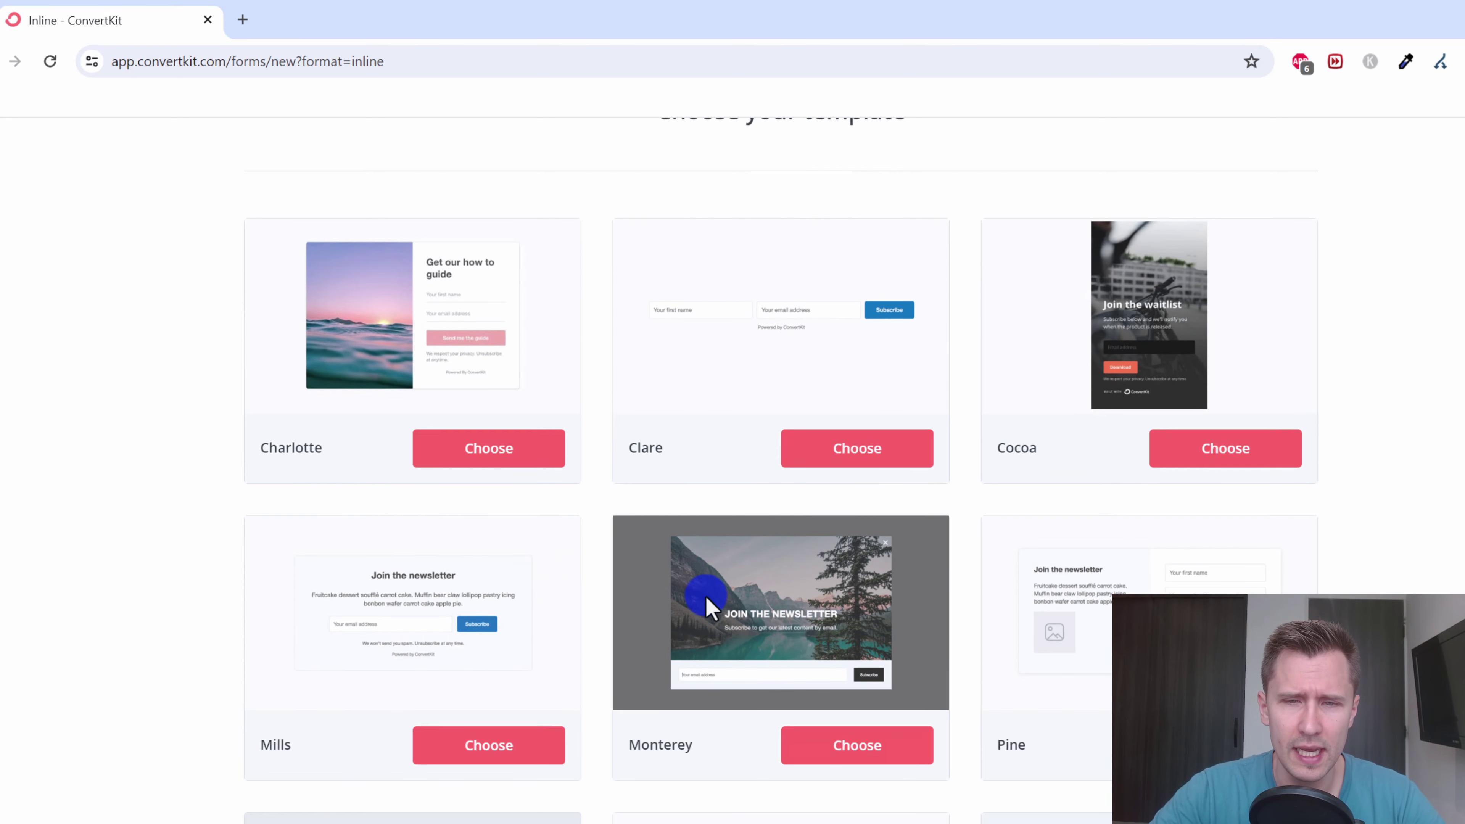
pyautogui.scroll(2, 750, 358)
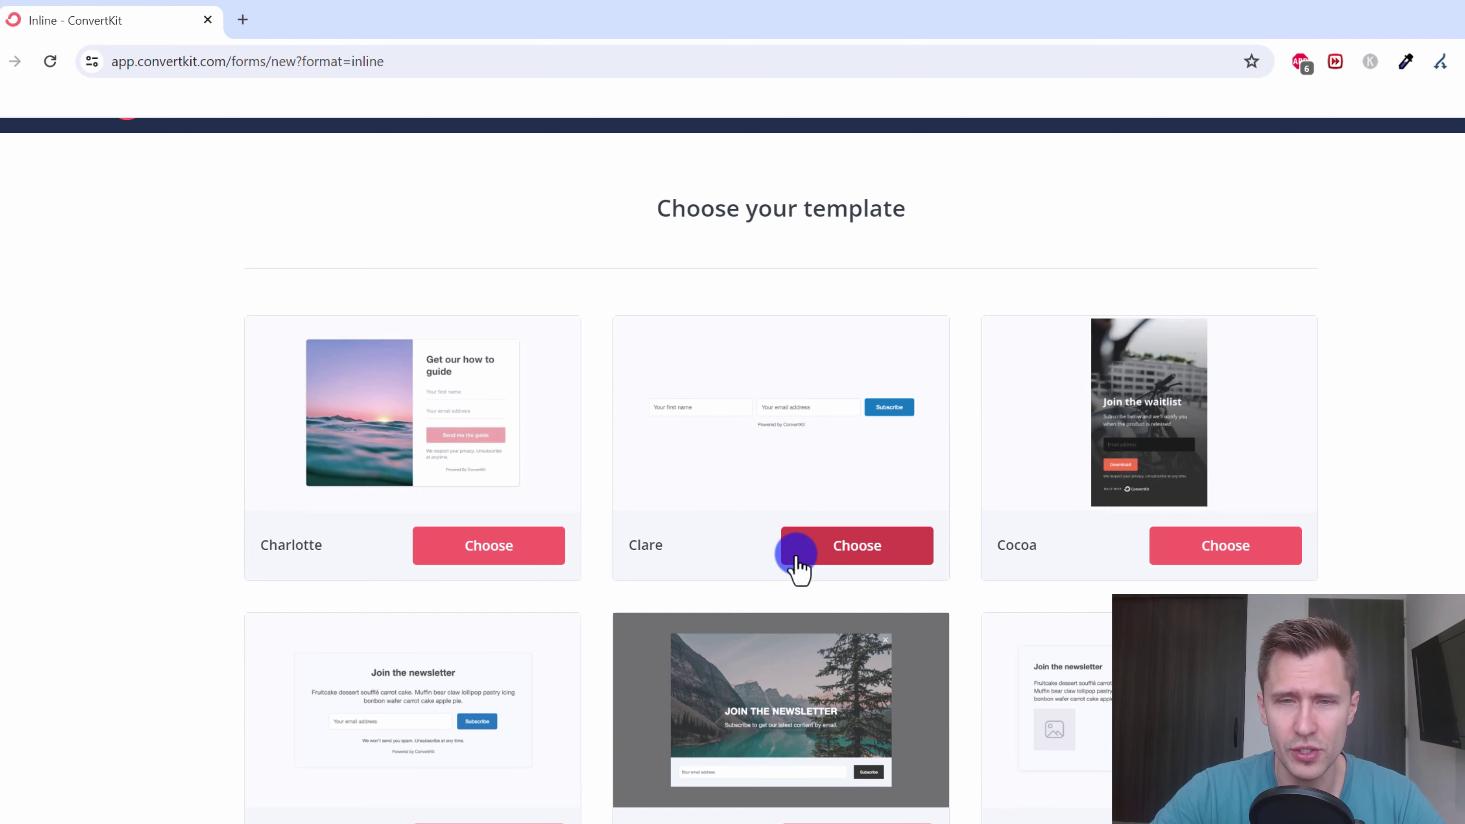
pyautogui.click(797, 556)
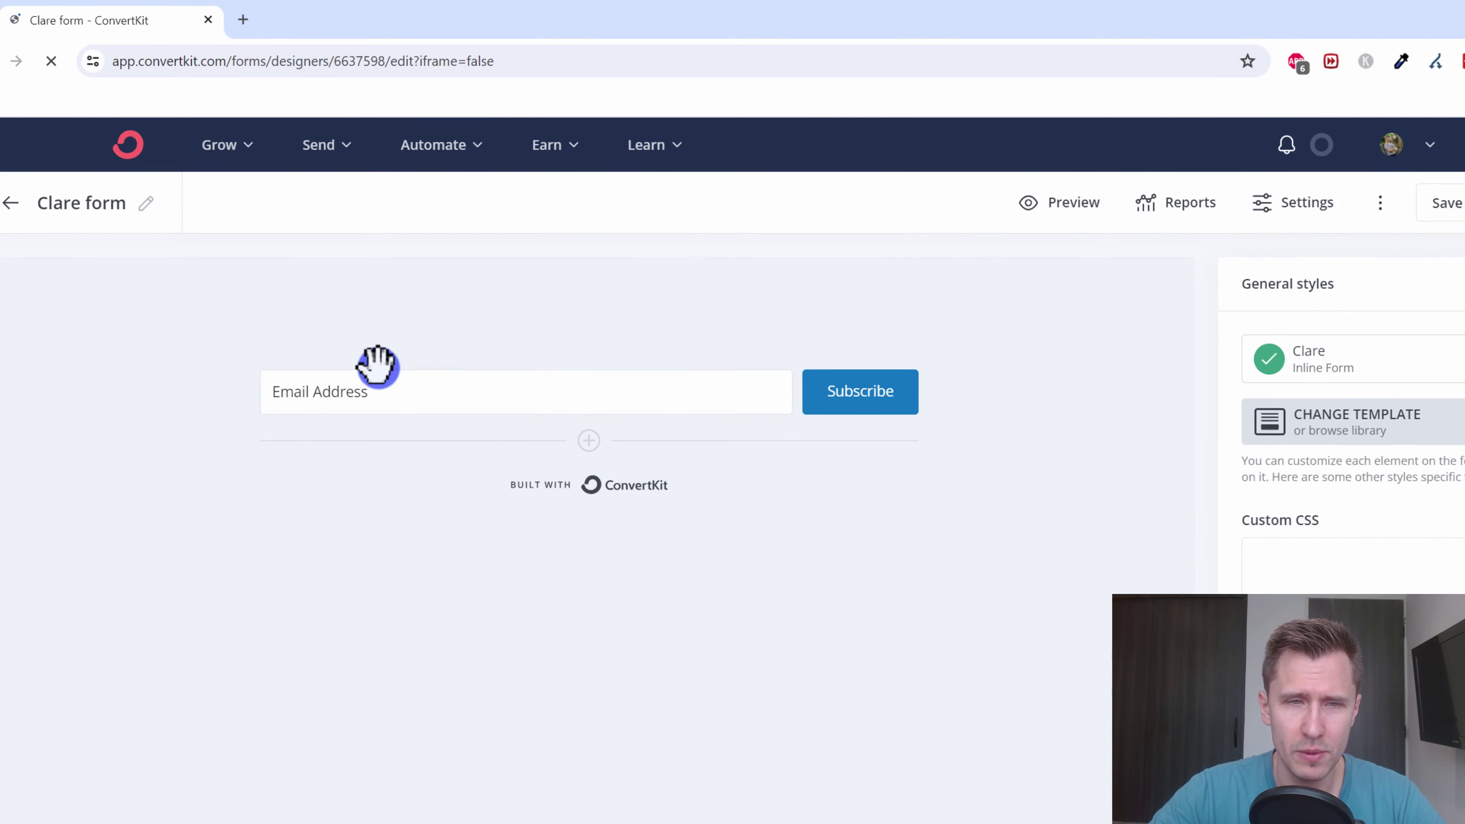
# - Relabel the form's submit button to 'Get Your Free Guide'
pyautogui.click(376, 367)
pyautogui.click(808, 366)
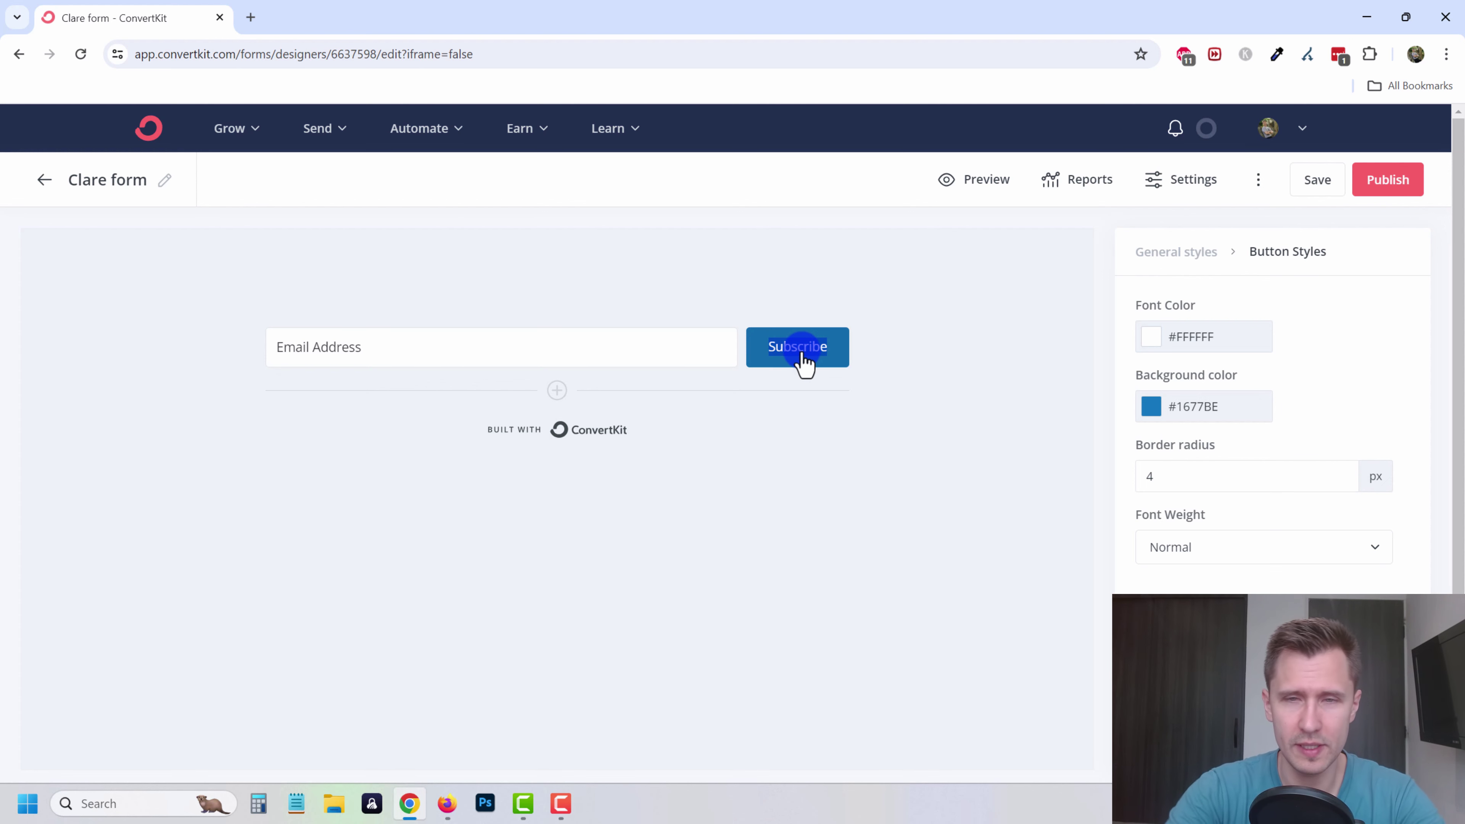
pyautogui.write('Get Star')
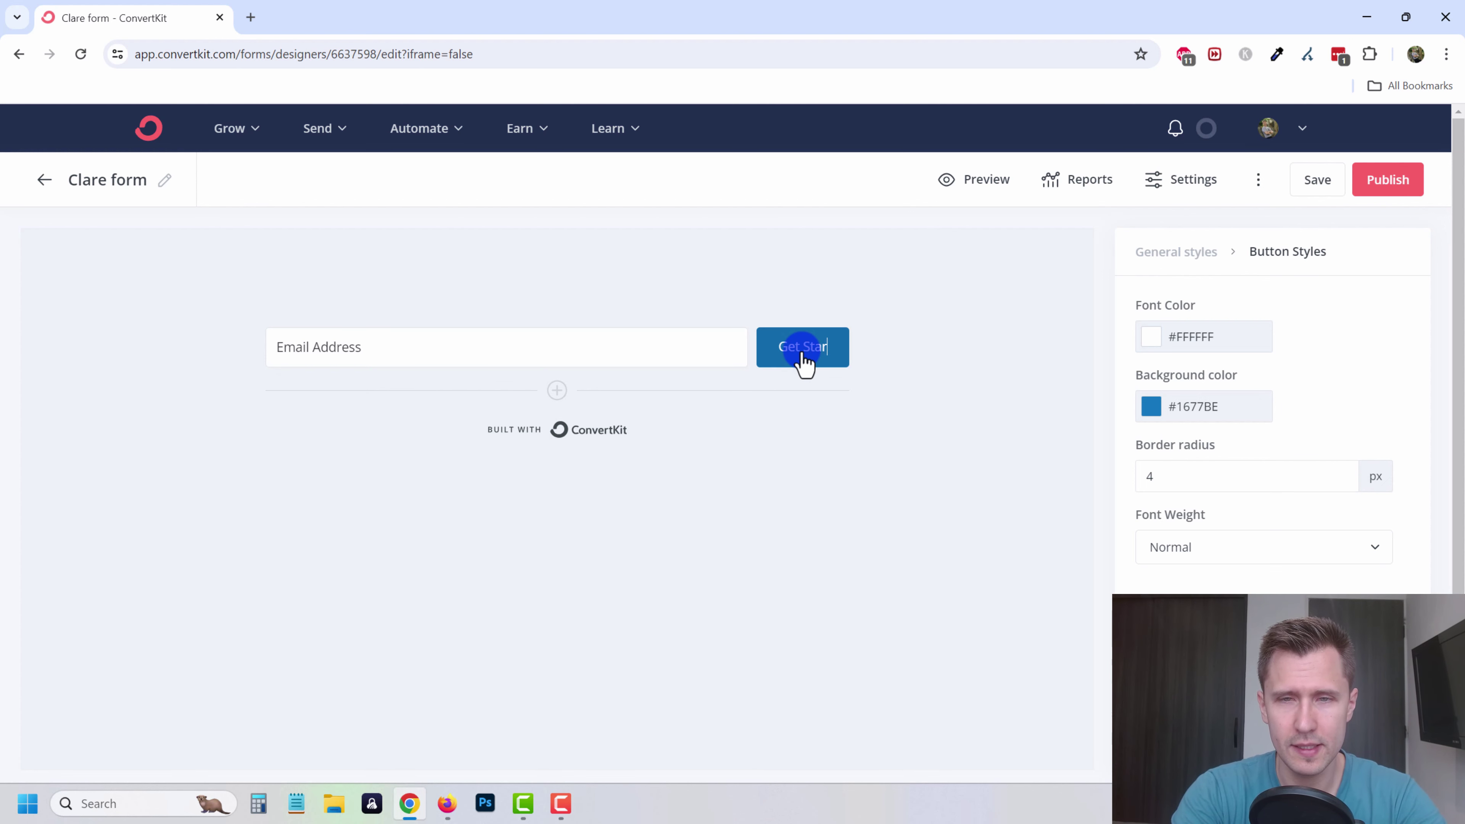
pyautogui.write('ted')
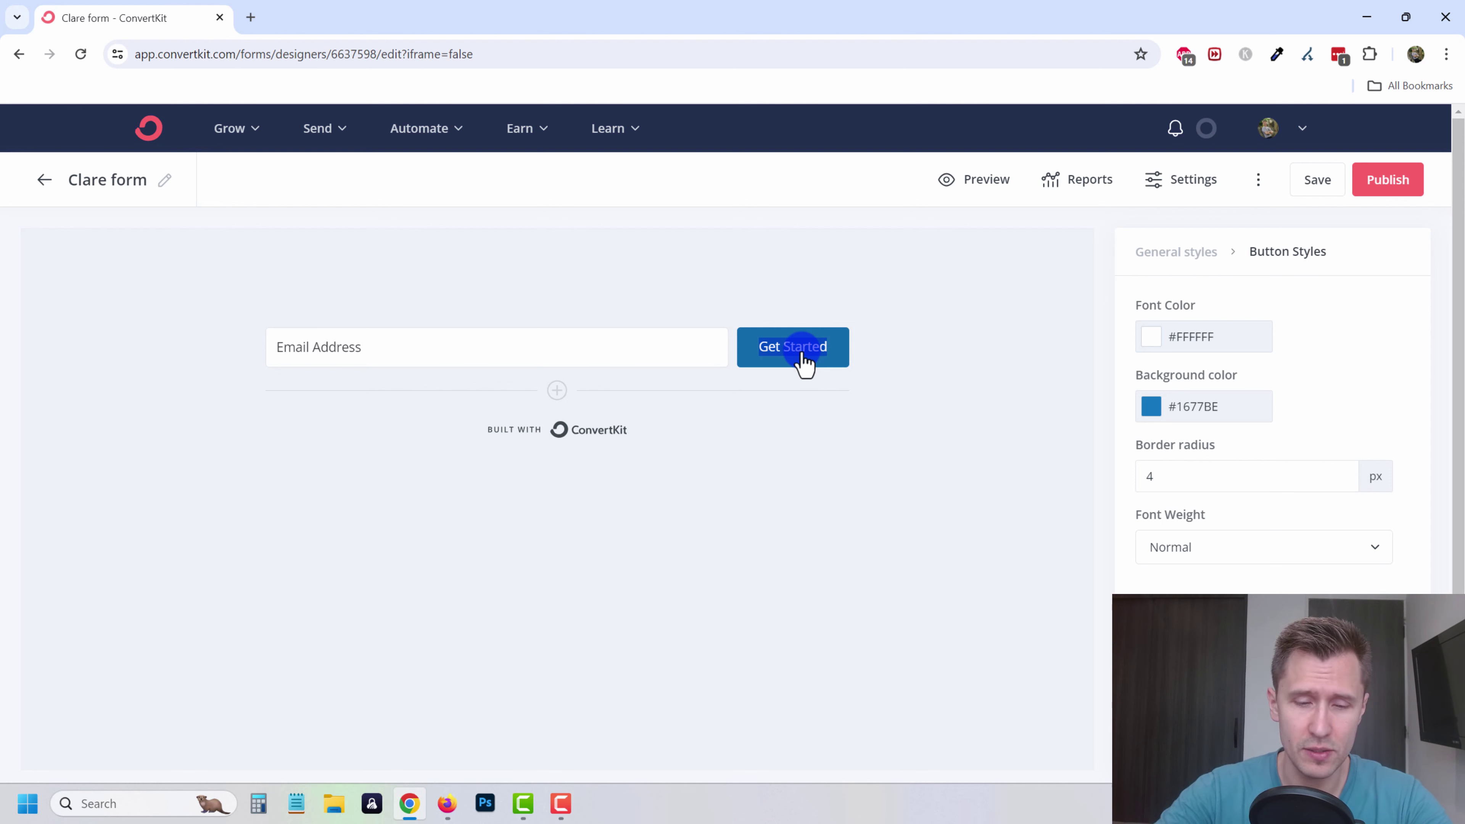
pyautogui.write('Get Your Free Guide')
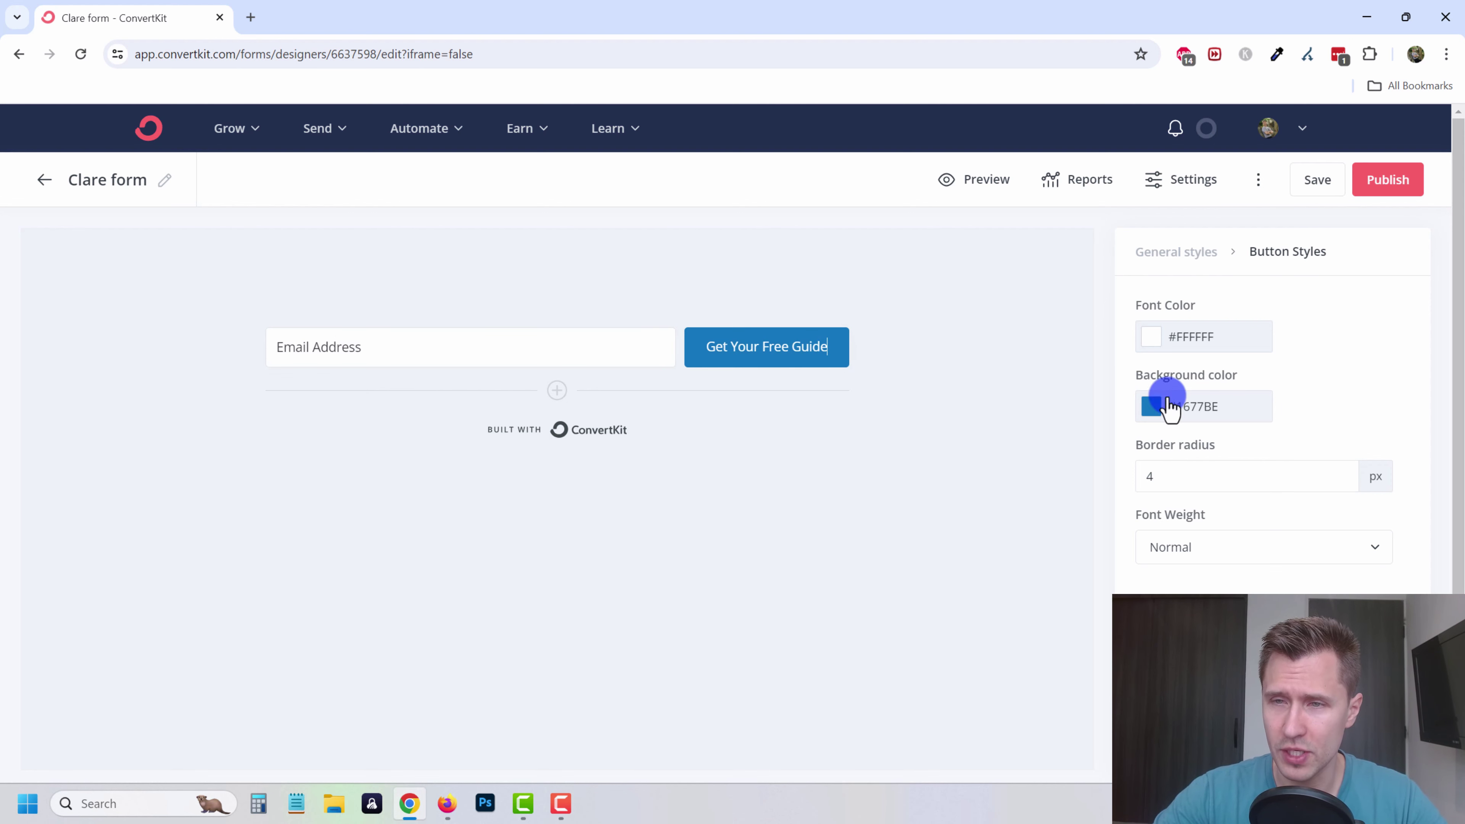
# - Change the submit button's background colour to a saturated green
pyautogui.click(1150, 408)
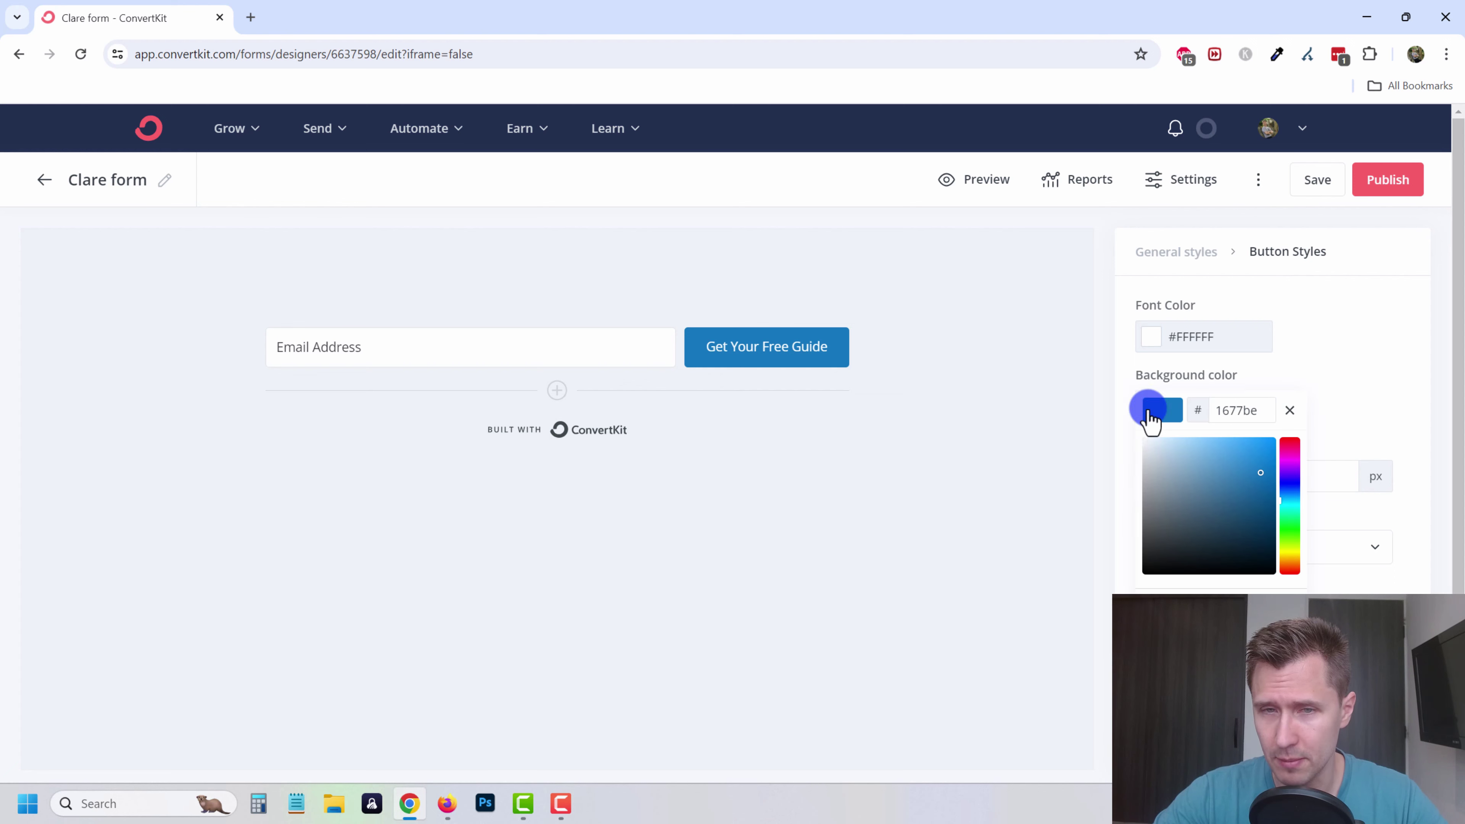
pyautogui.click(1297, 520)
pyautogui.moveTo(1246, 488); pyautogui.dragTo(1282, 489)
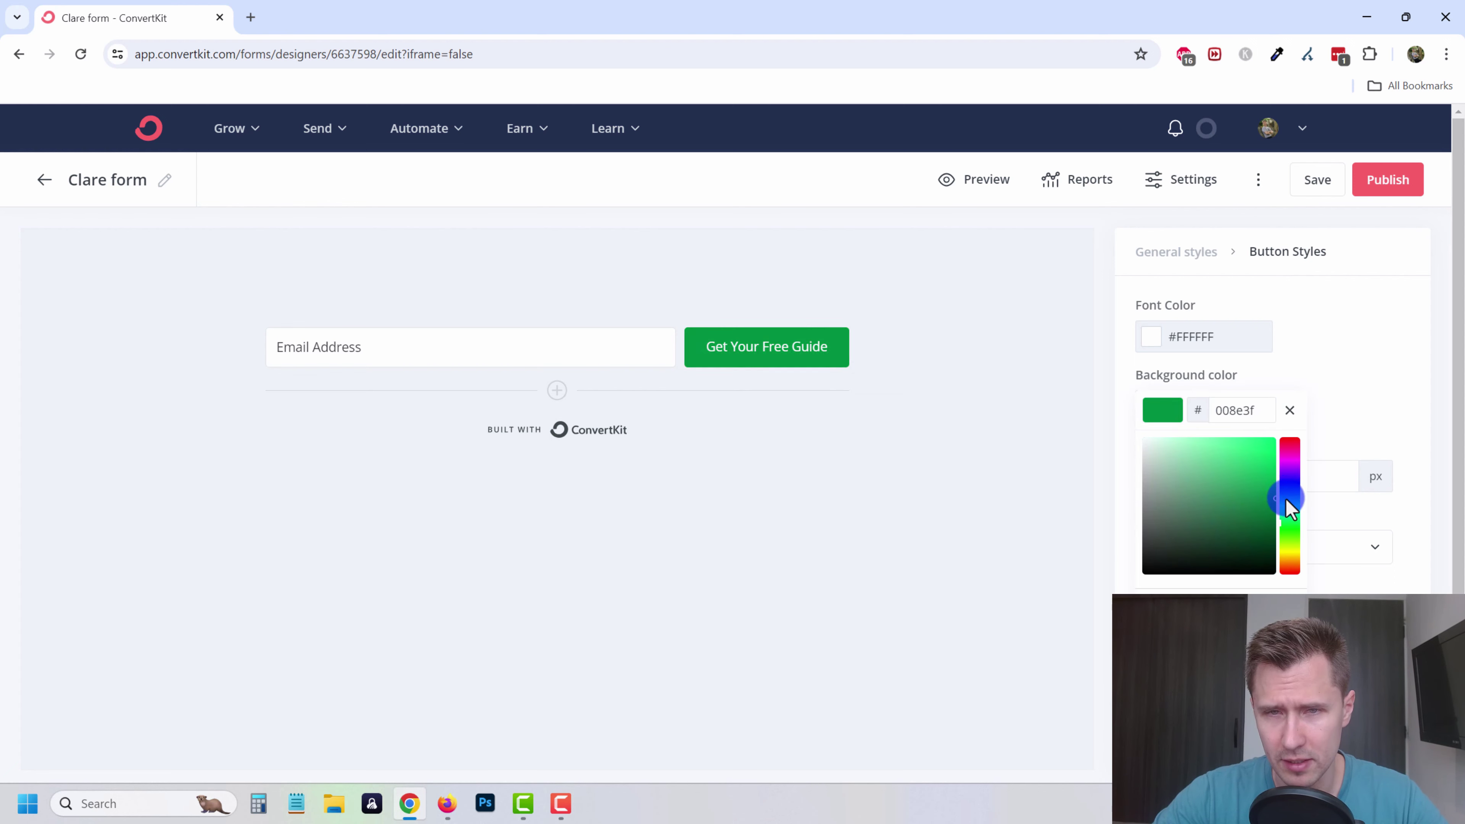
pyautogui.click(1053, 301)
pyautogui.click(1172, 250)
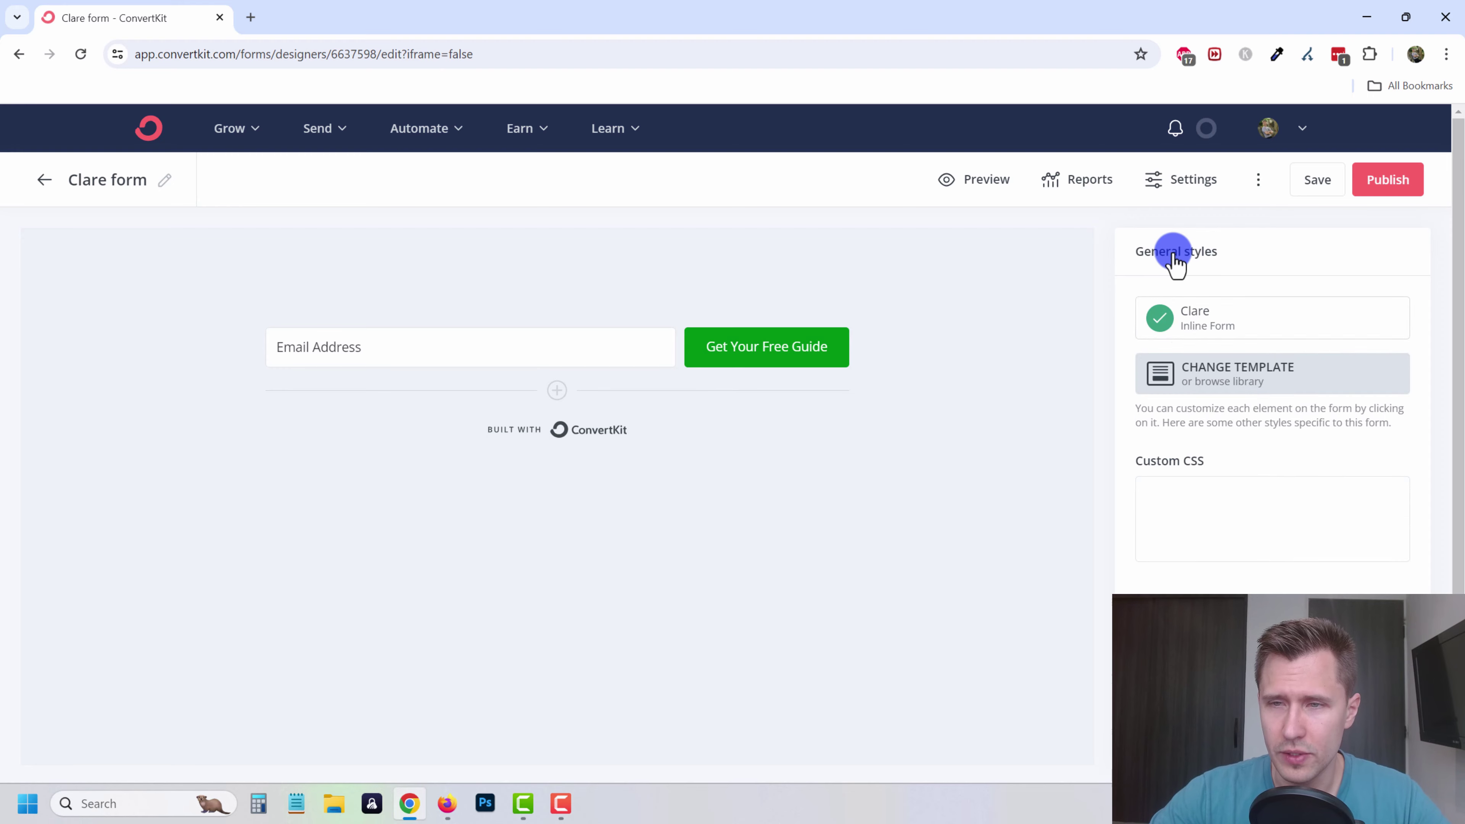
# - Browse the form template gallery and close it without switching templates
pyautogui.click(1240, 392)
pyautogui.scroll(-1, 687, 442)
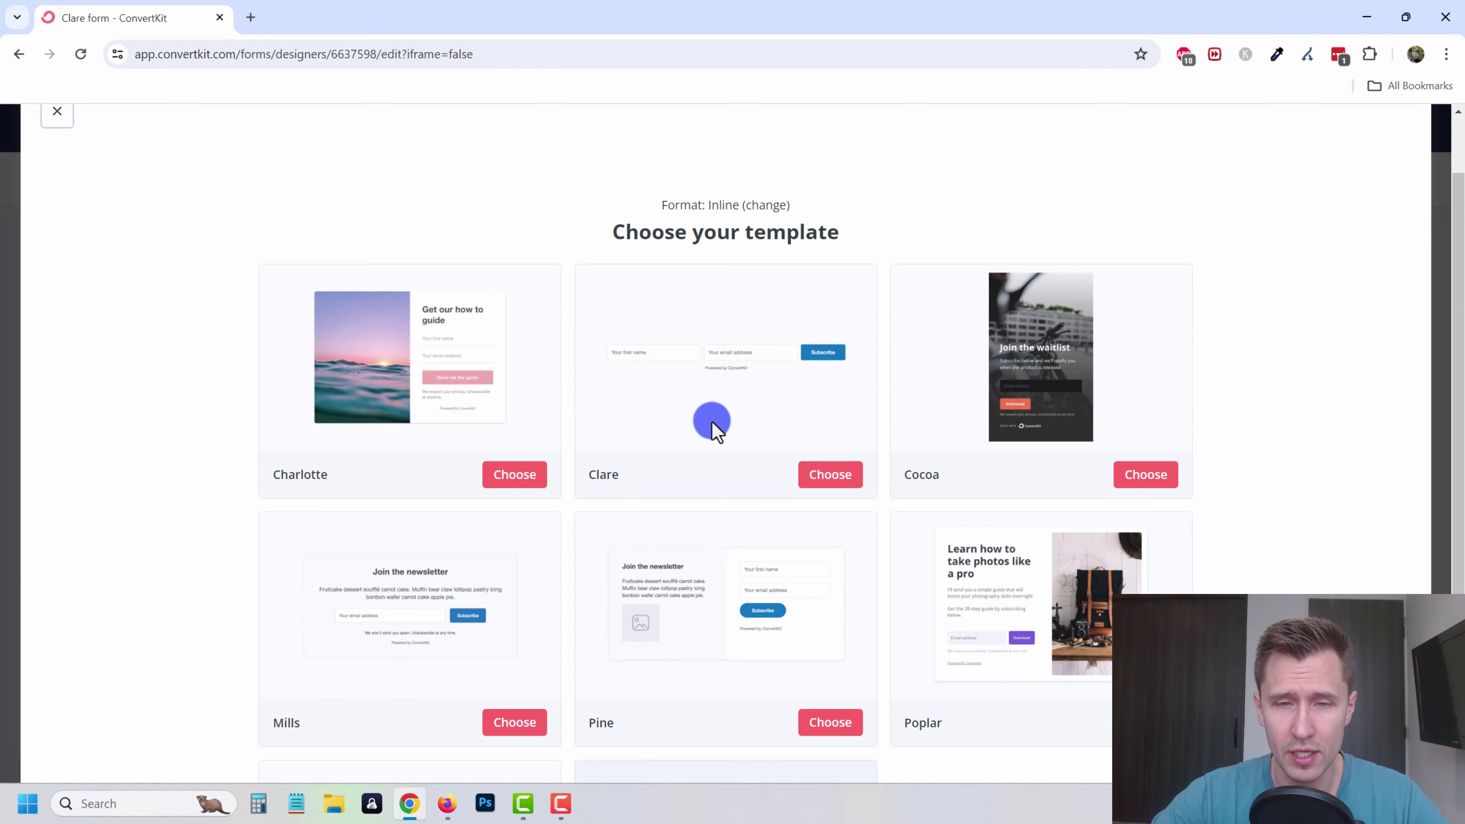
pyautogui.scroll(-3, 711, 424)
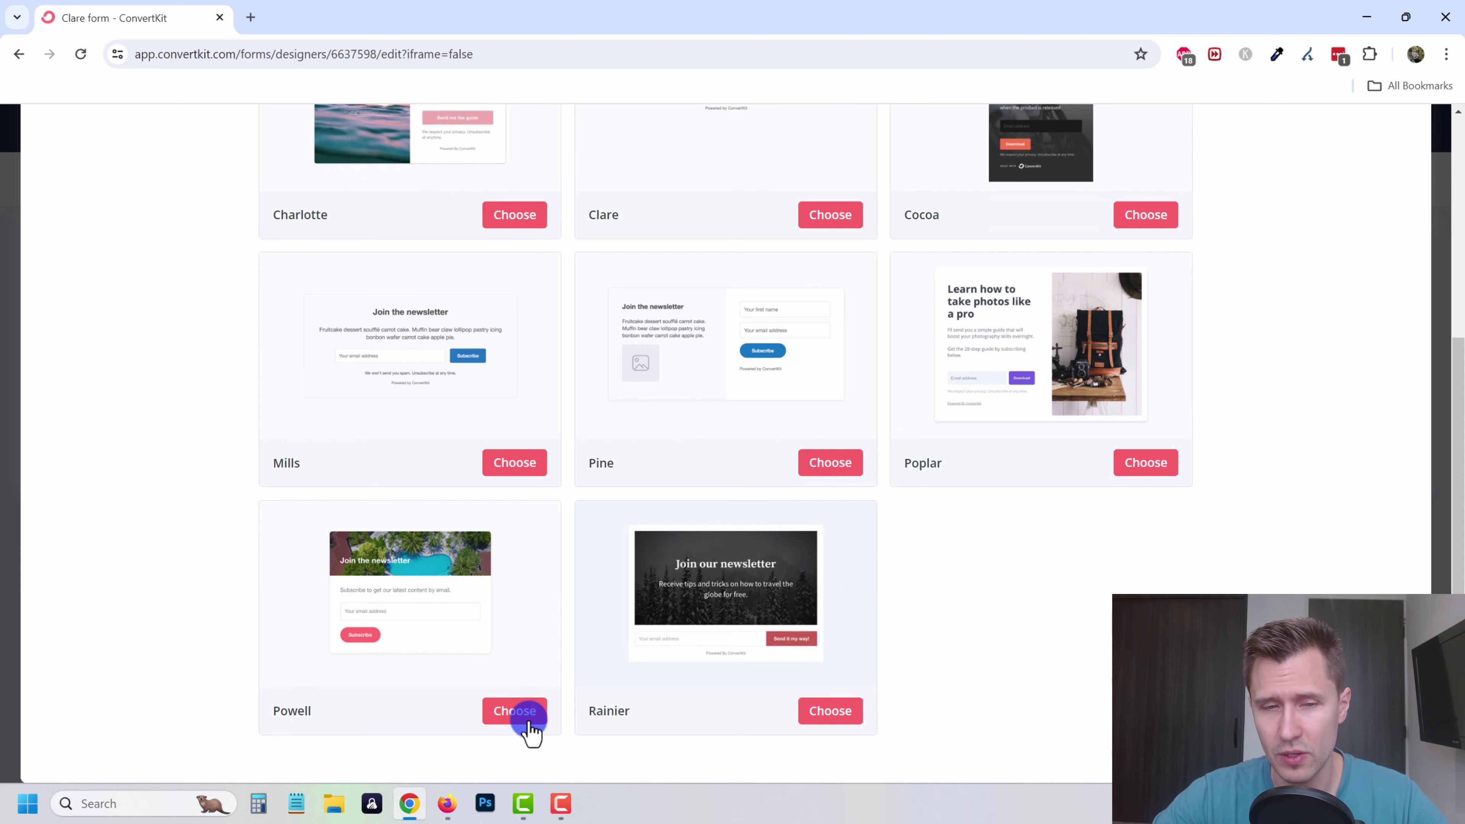
pyautogui.scroll(4, 736, 539)
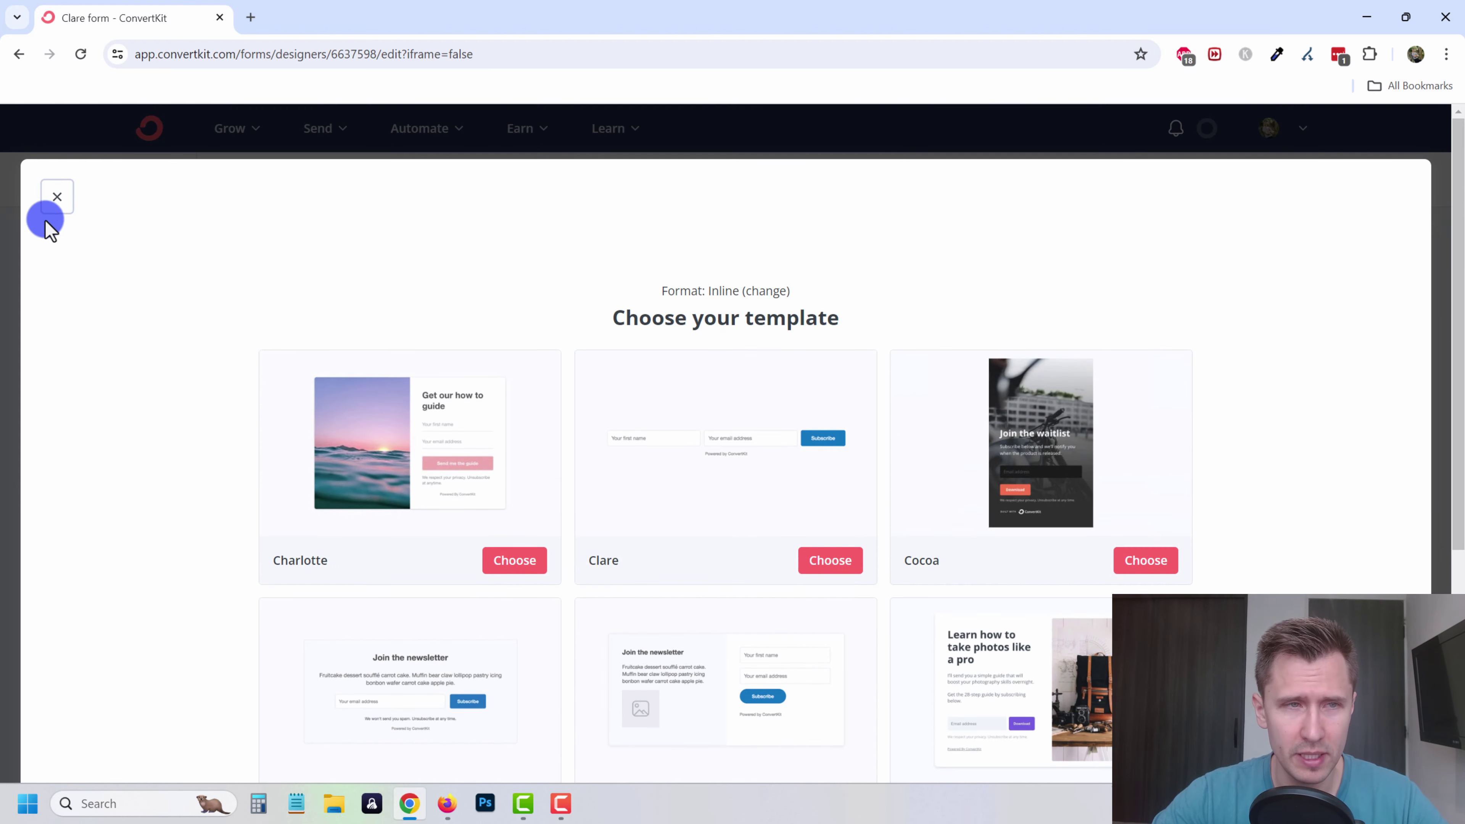
pyautogui.click(55, 201)
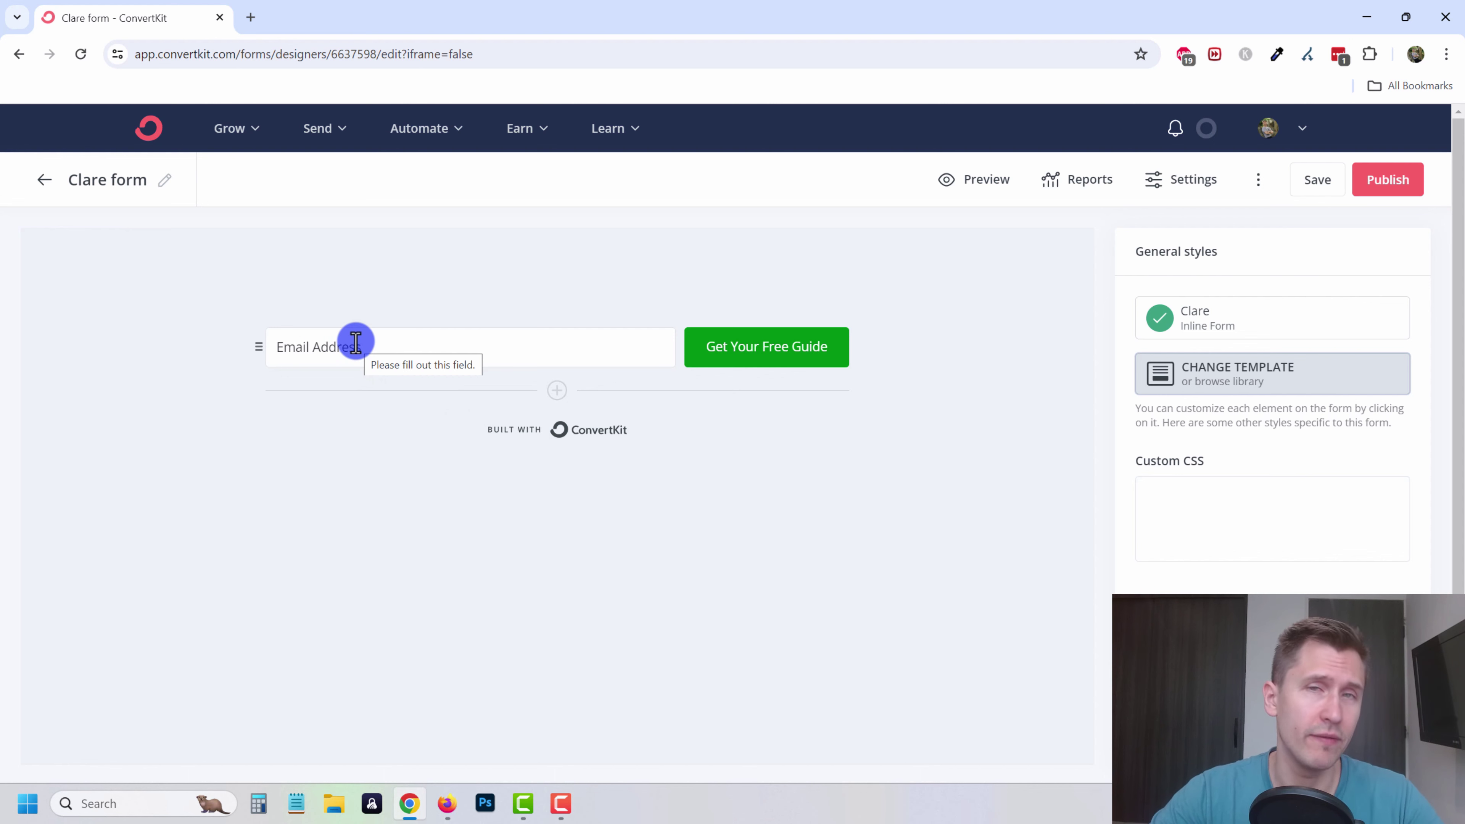
# - Add a new form field that stores the First Name custom field
pyautogui.click(556, 390)
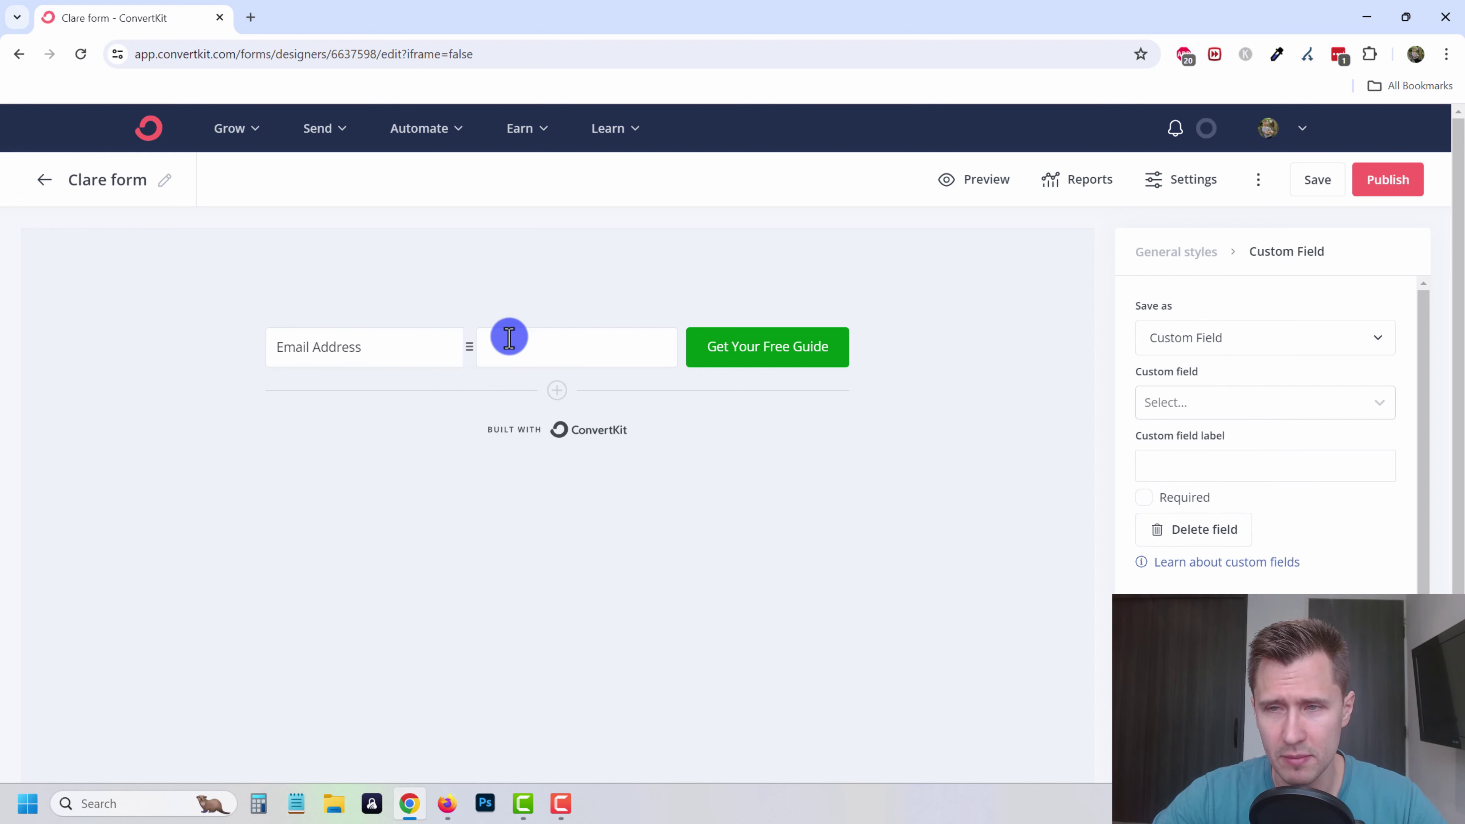
pyautogui.click(1234, 402)
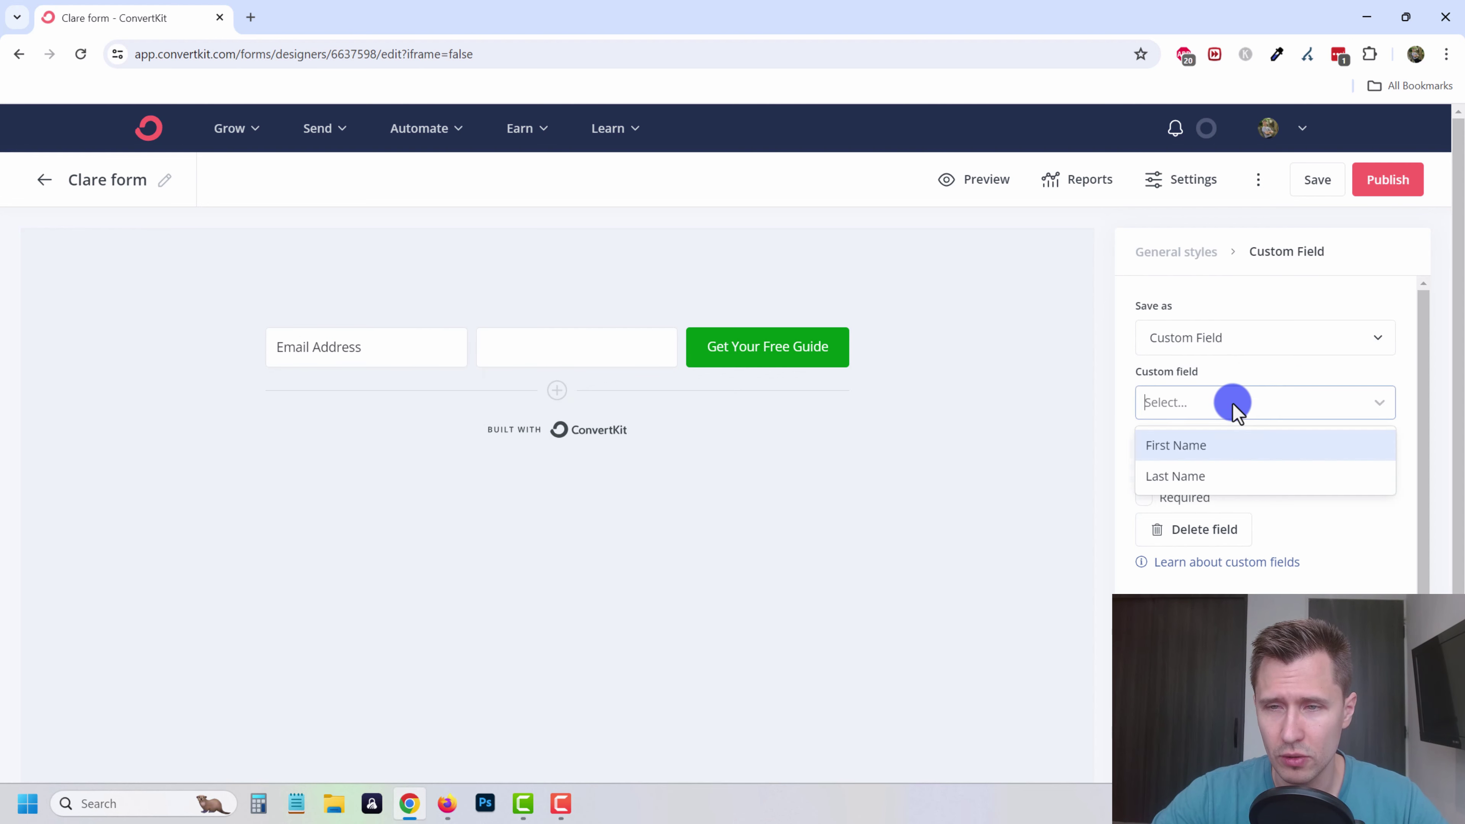
pyautogui.click(1175, 451)
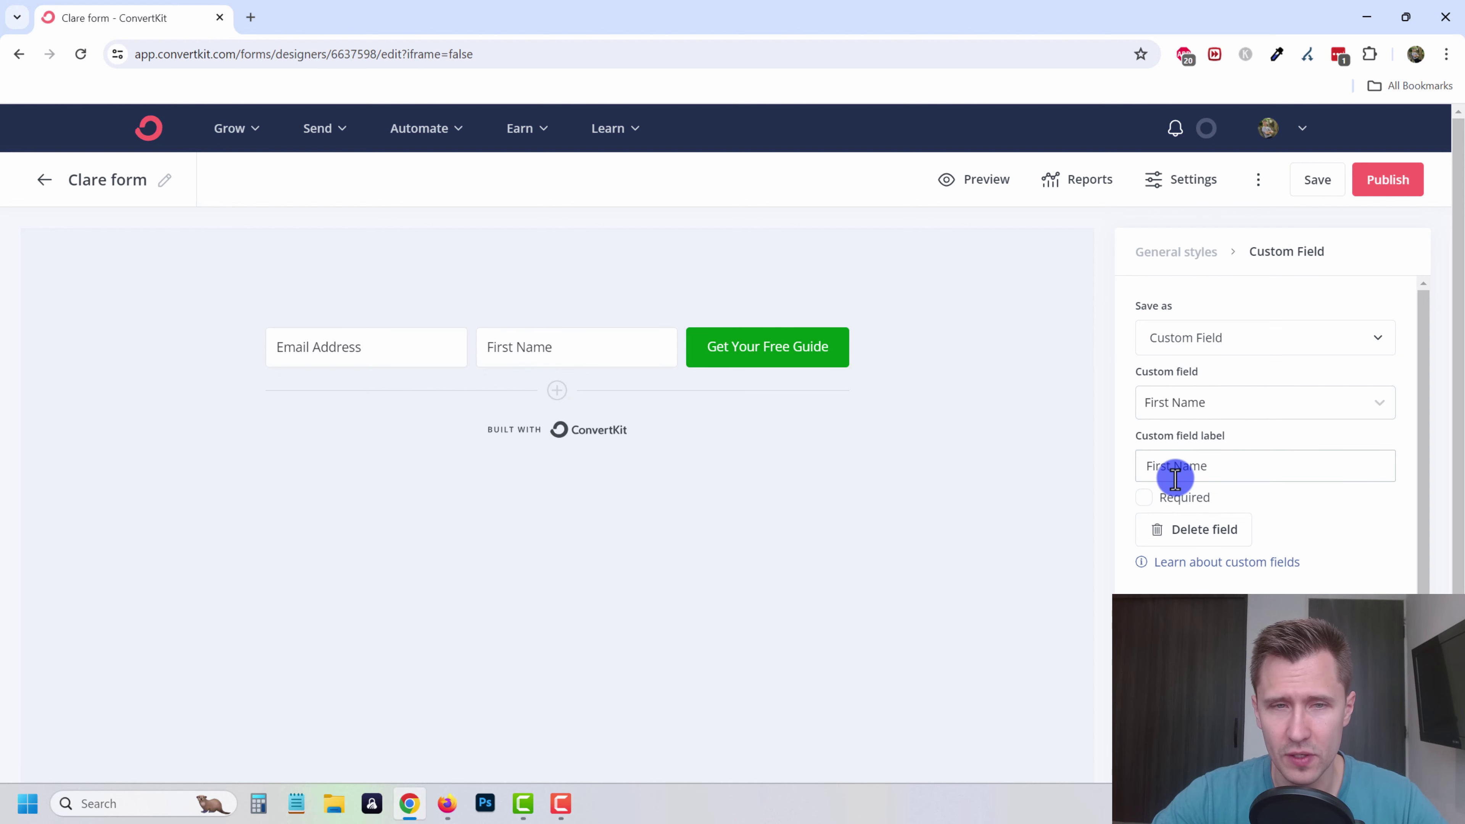
pyautogui.click(1184, 404)
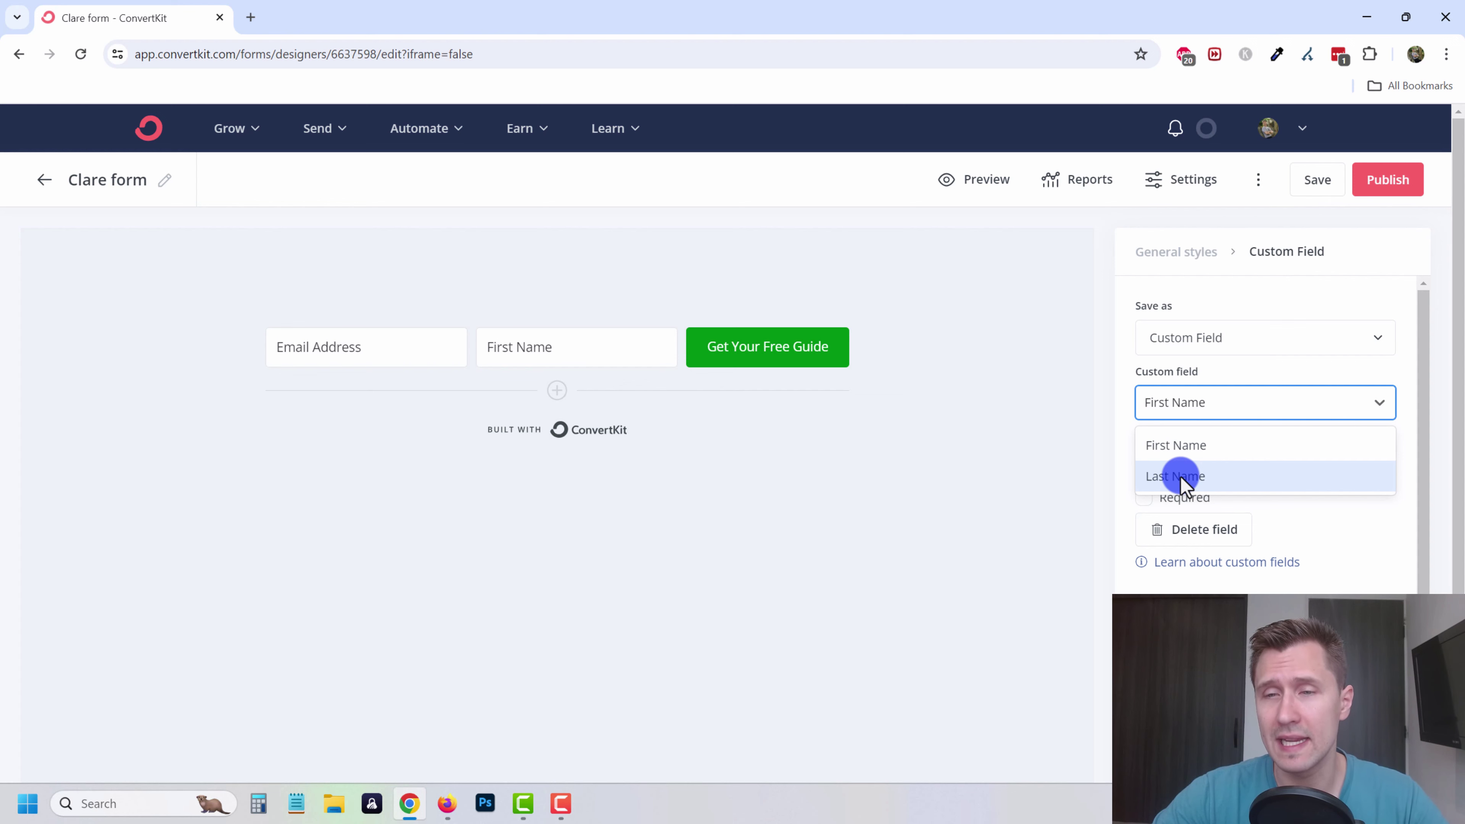
pyautogui.click(1206, 383)
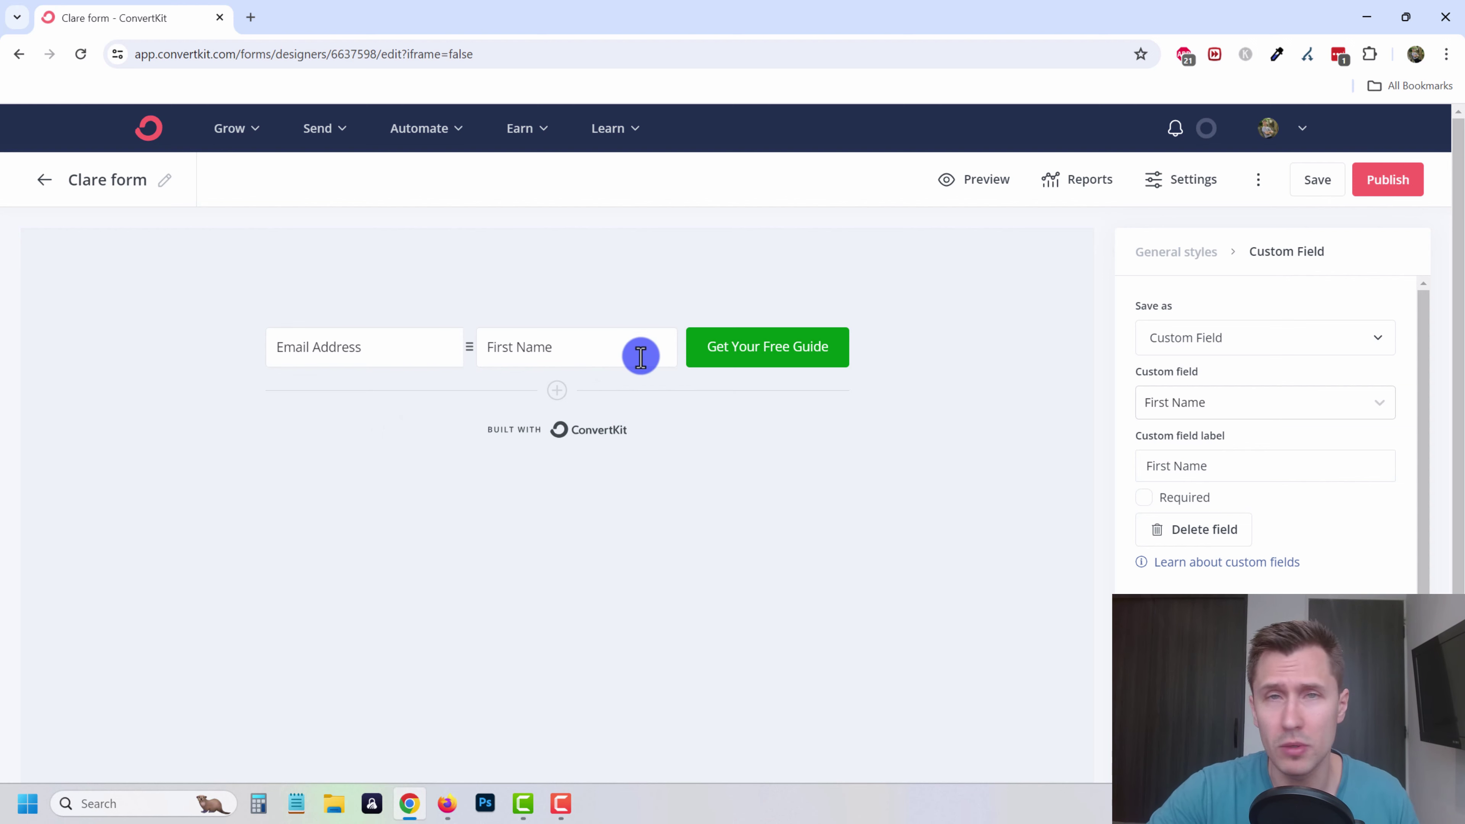
# - Move the First Name field ahead of the Email Address field
pyautogui.click(1212, 406)
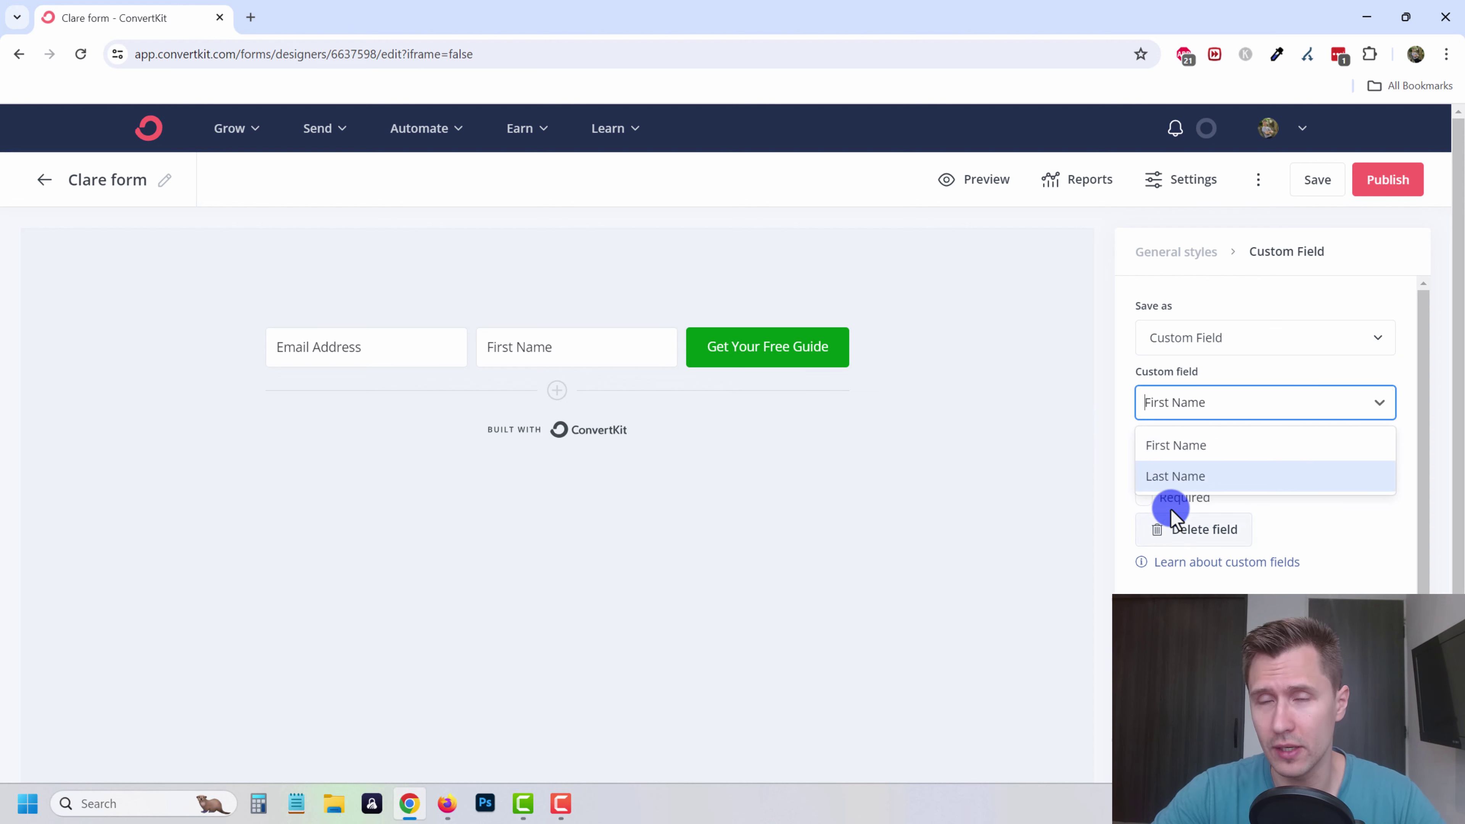
pyautogui.click(1125, 347)
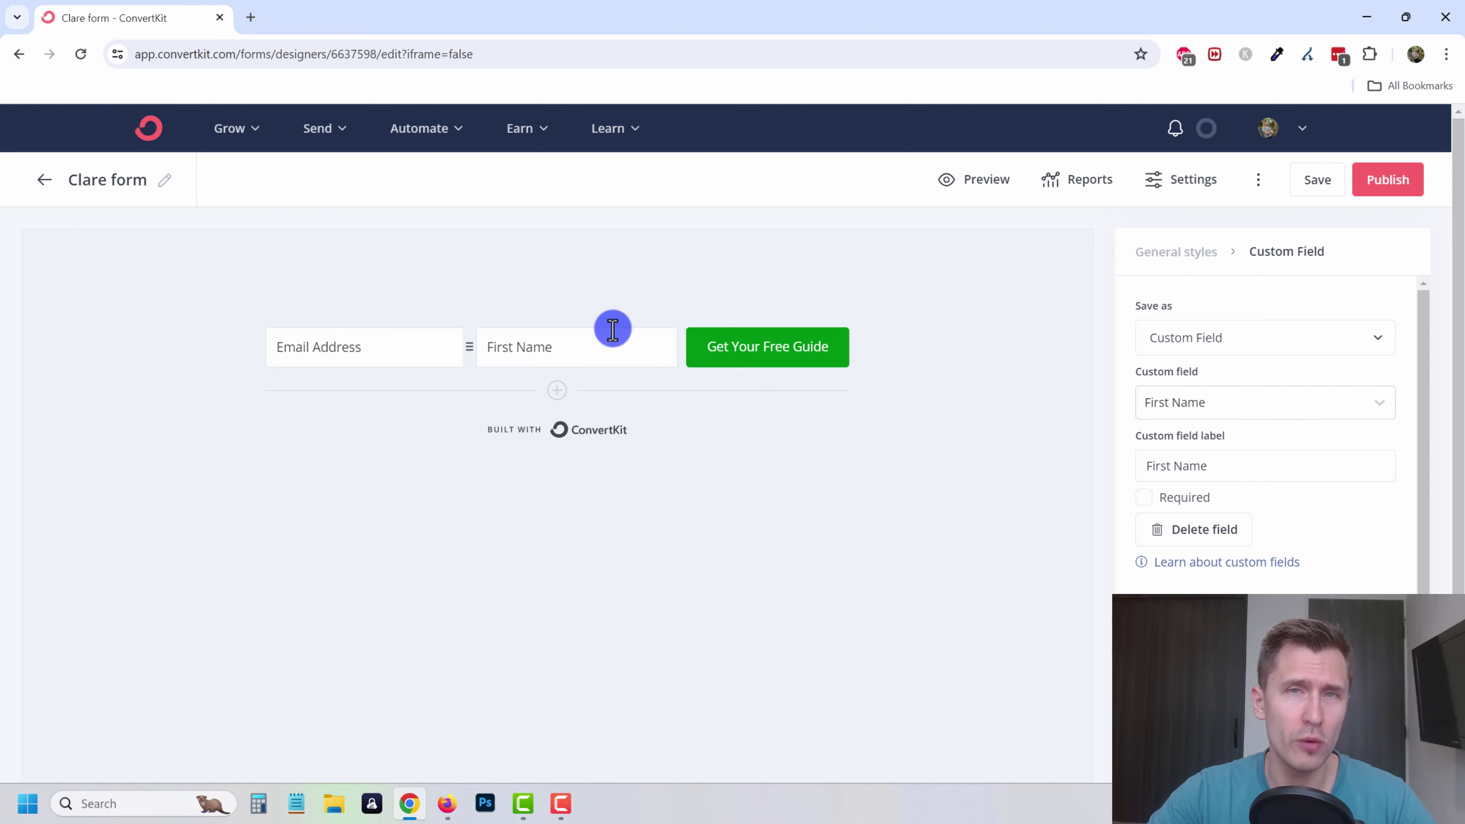
pyautogui.click(744, 363)
pyautogui.moveTo(471, 353); pyautogui.dragTo(277, 369)
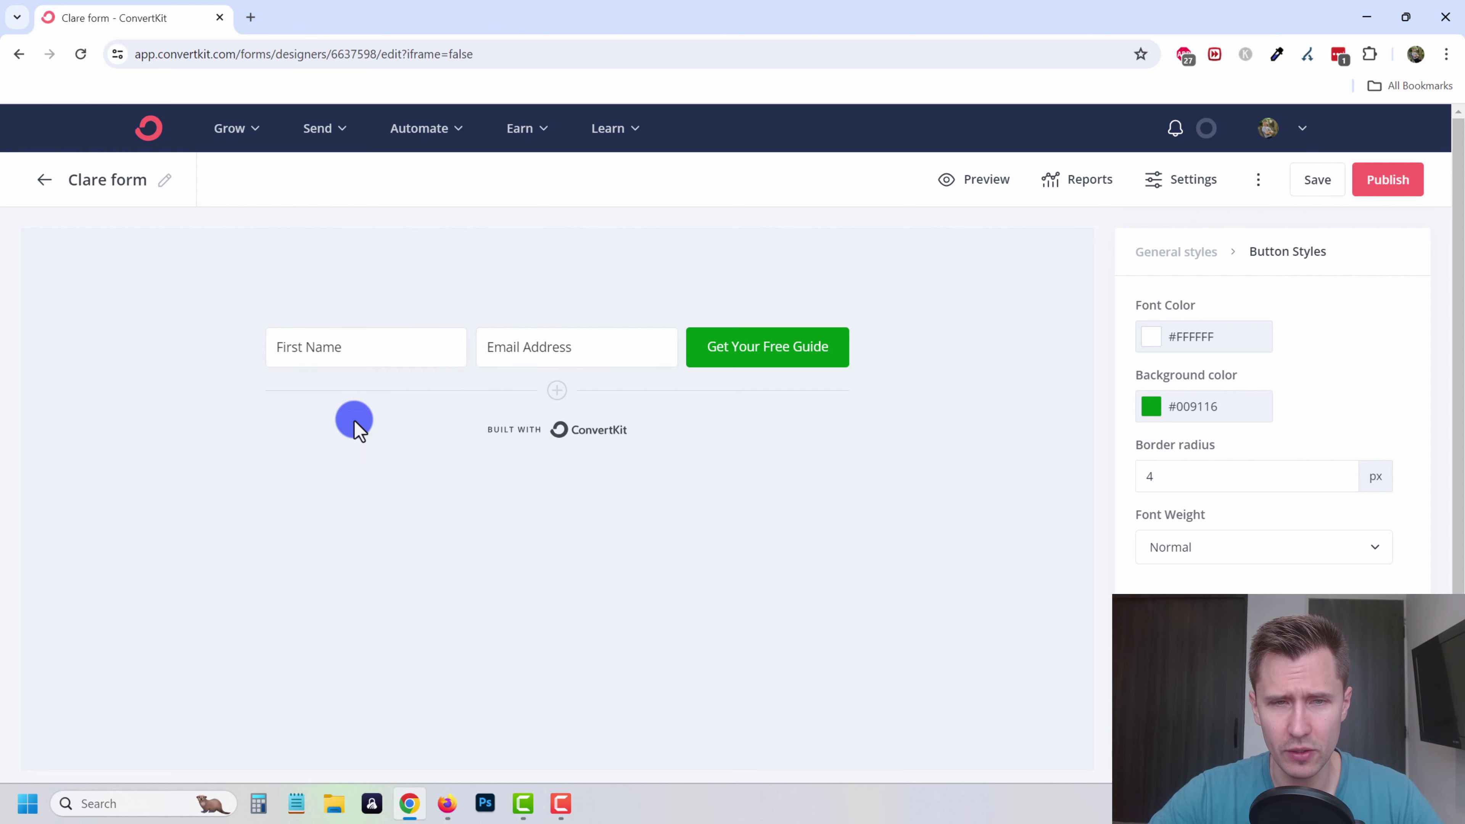
pyautogui.click(555, 394)
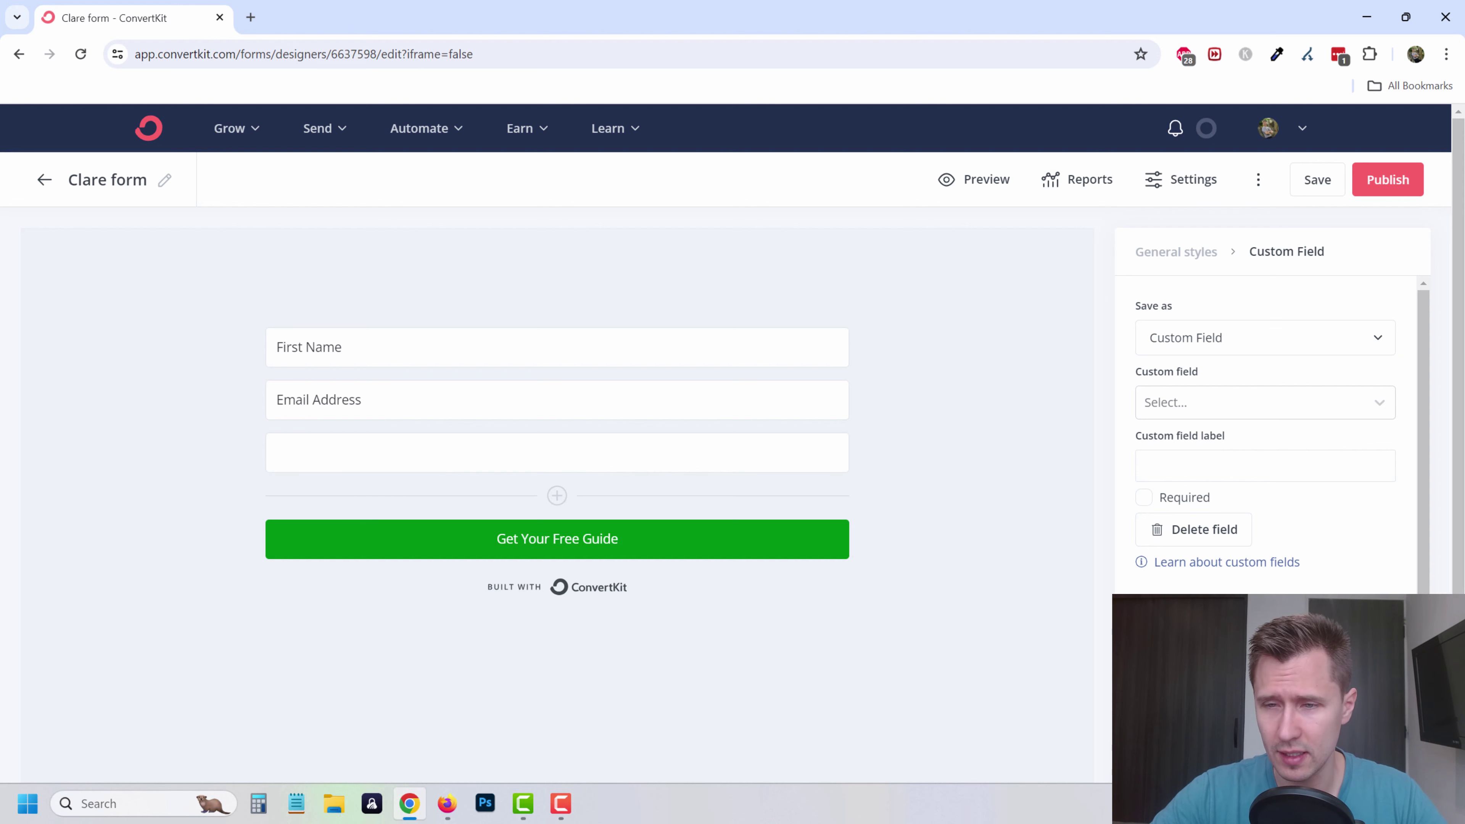
pyautogui.click(1185, 527)
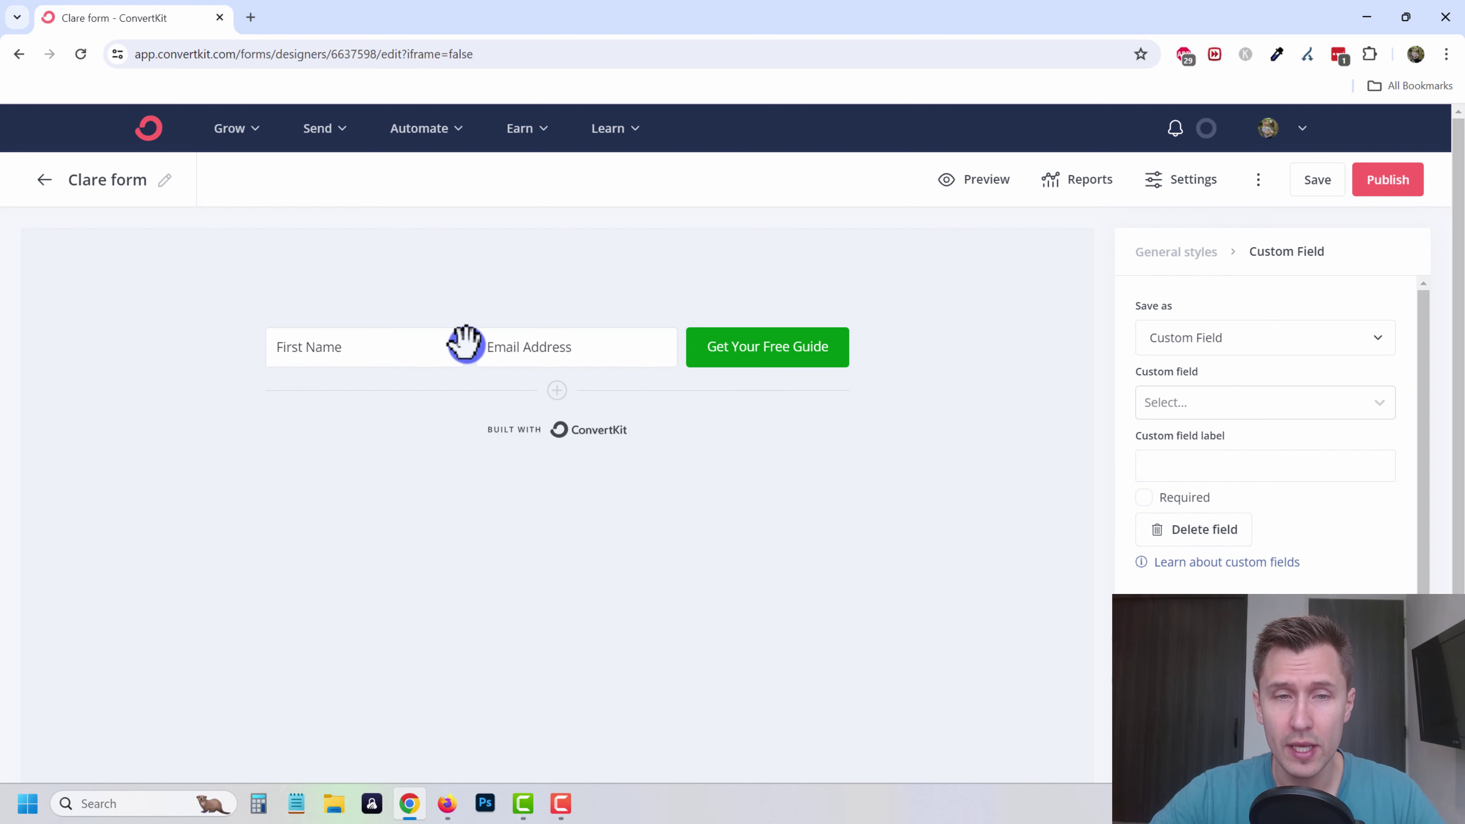
pyautogui.moveTo(468, 346); pyautogui.dragTo(471, 377)
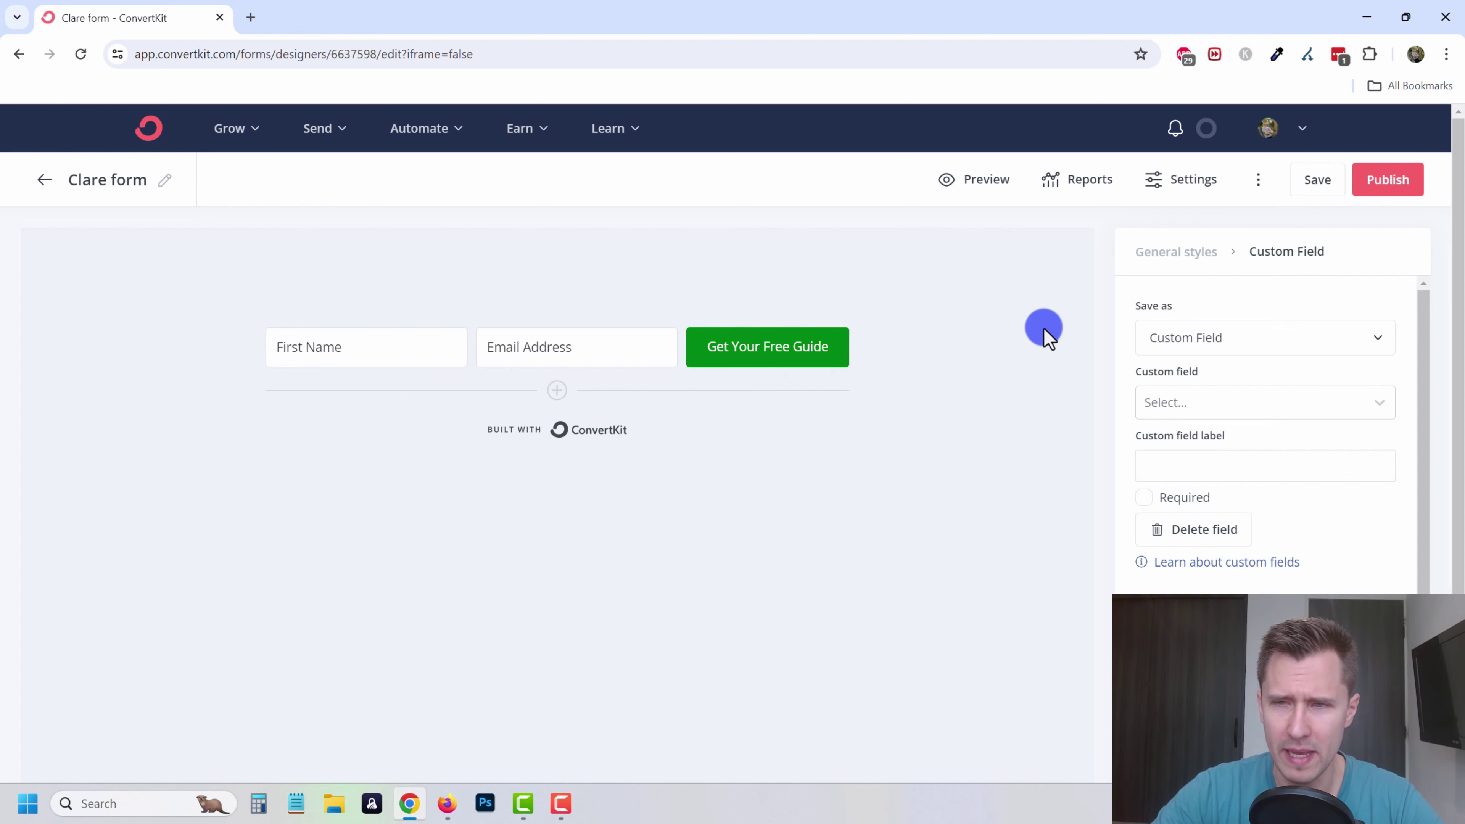
# - Label the fields 'Enter Your Email Here...' and 'Enter Your First Name Here...', then open Form Settings
pyautogui.click(518, 353)
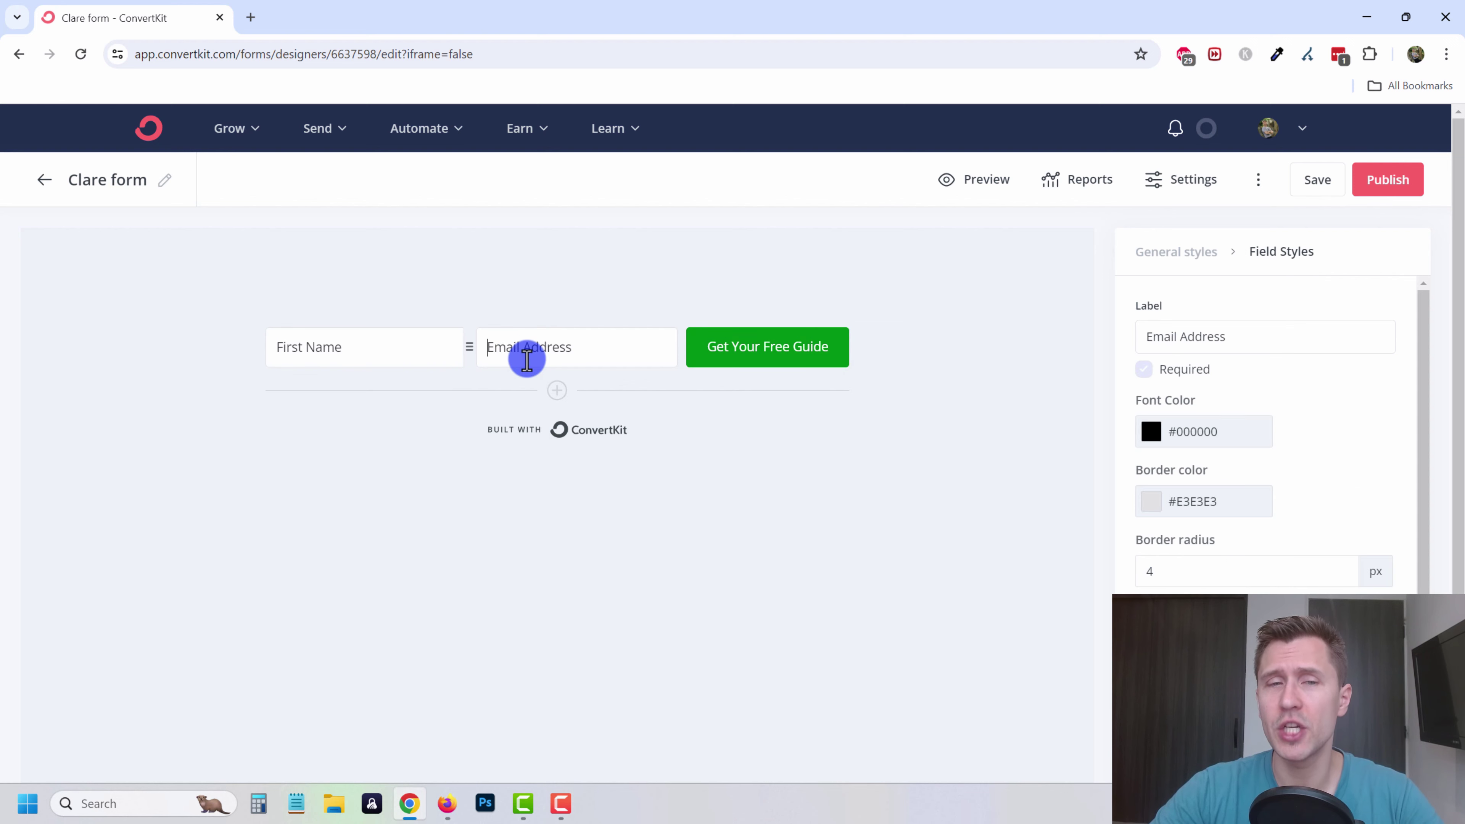
pyautogui.tripleClick(1171, 336)
pyautogui.write('Enter Your')
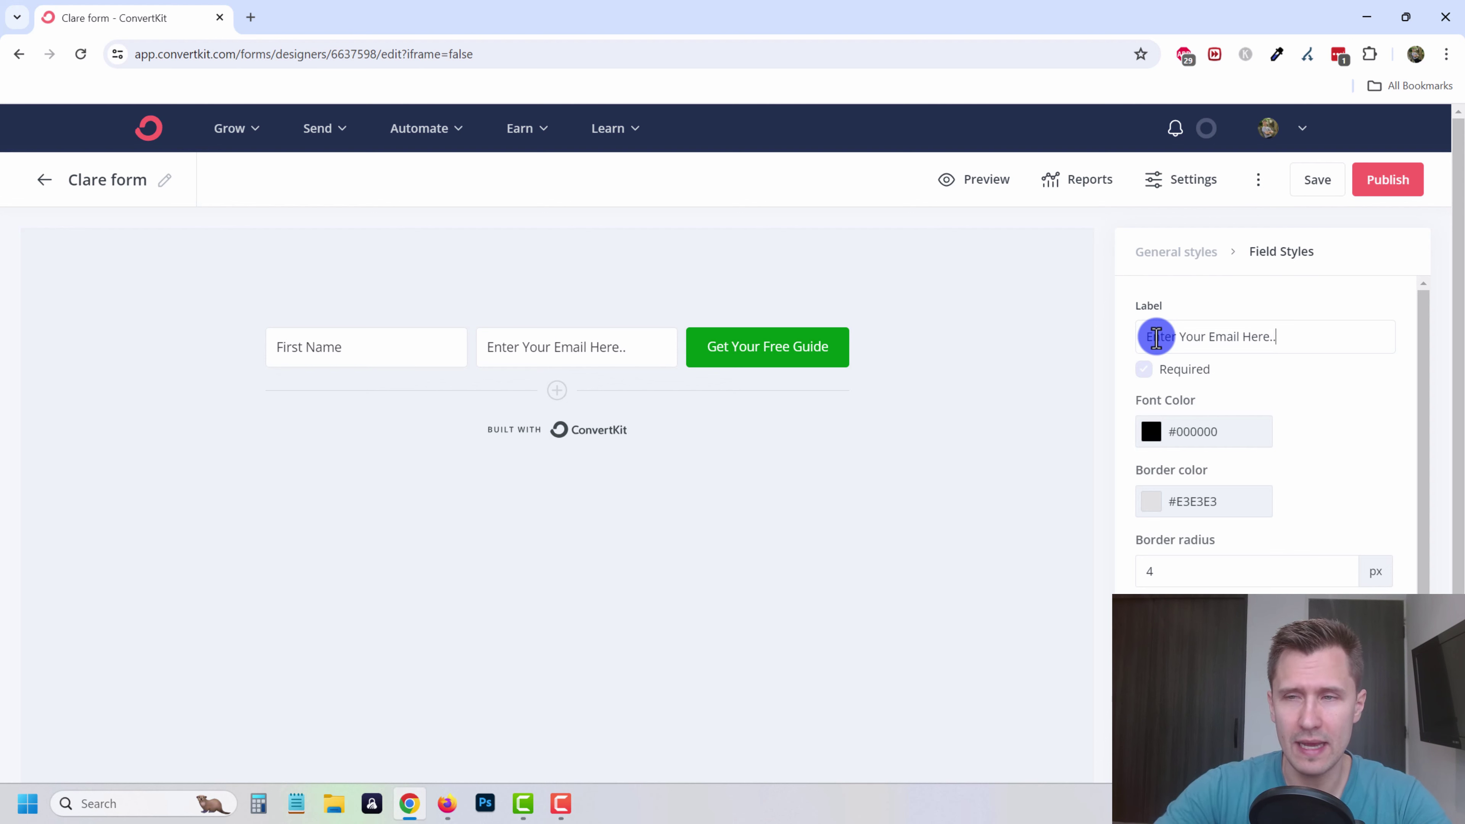
pyautogui.click(370, 345)
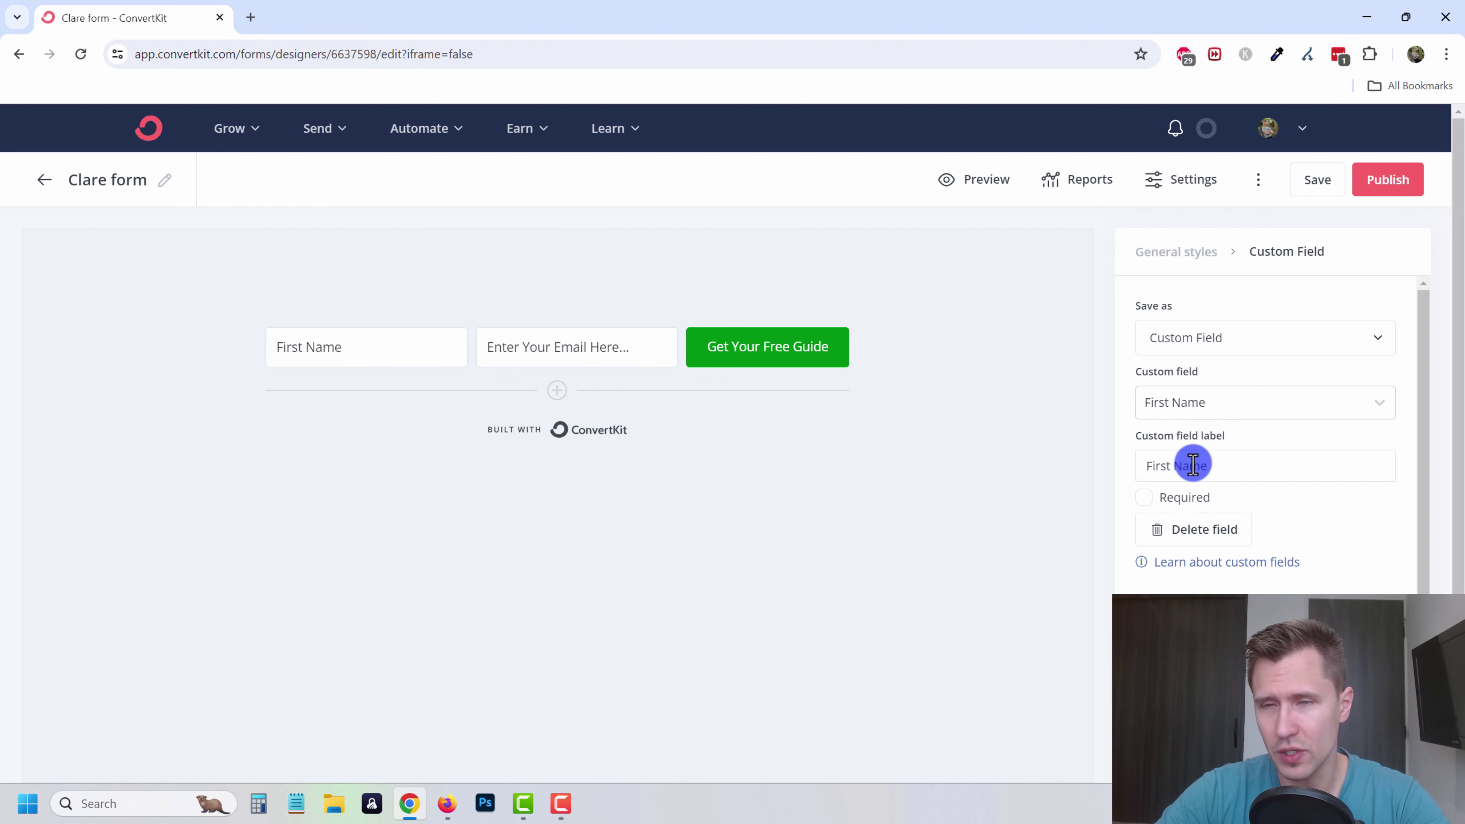
pyautogui.write('Enter Your')
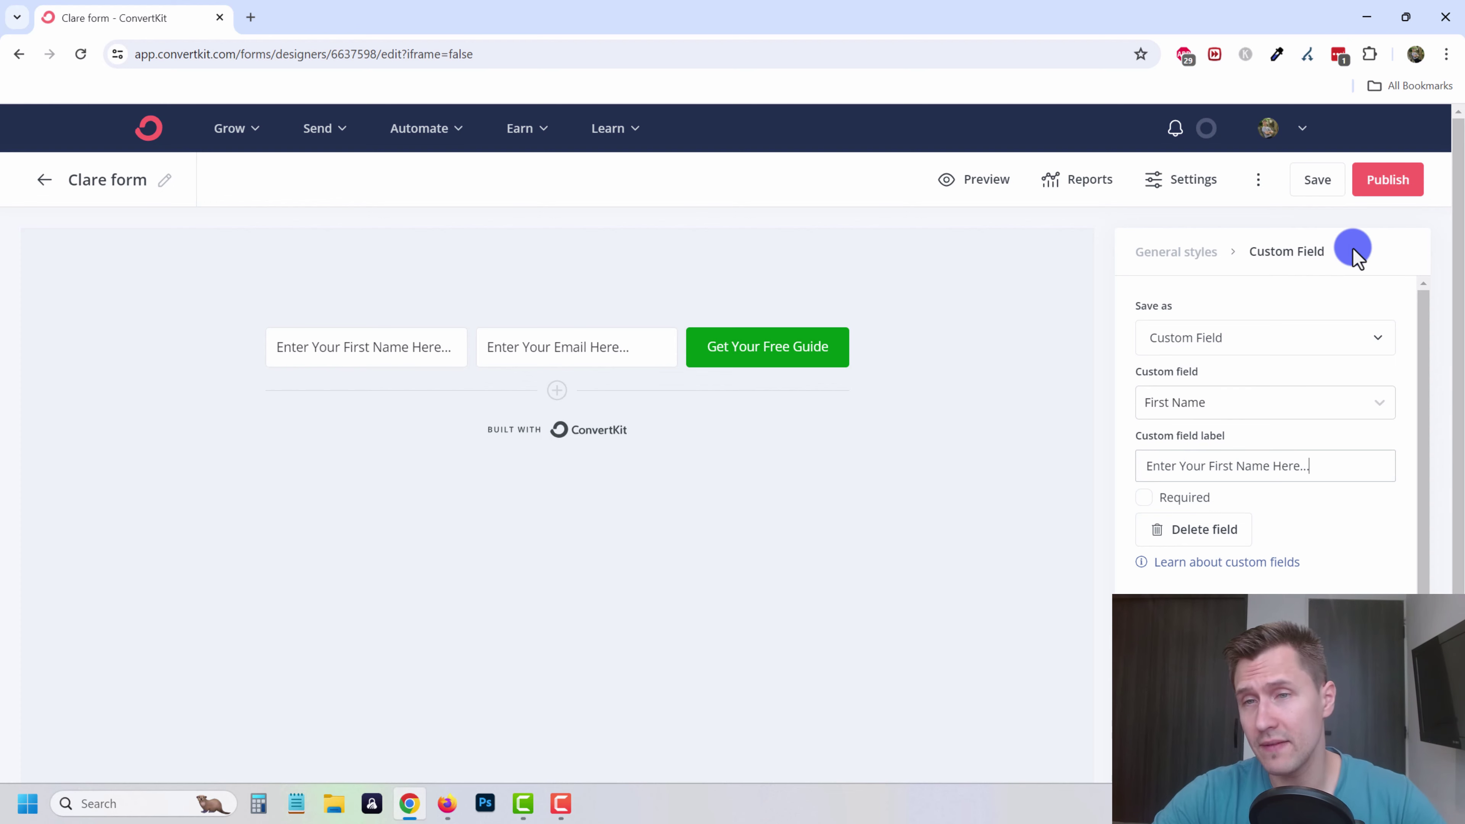
pyautogui.click(1165, 181)
pyautogui.click(598, 369)
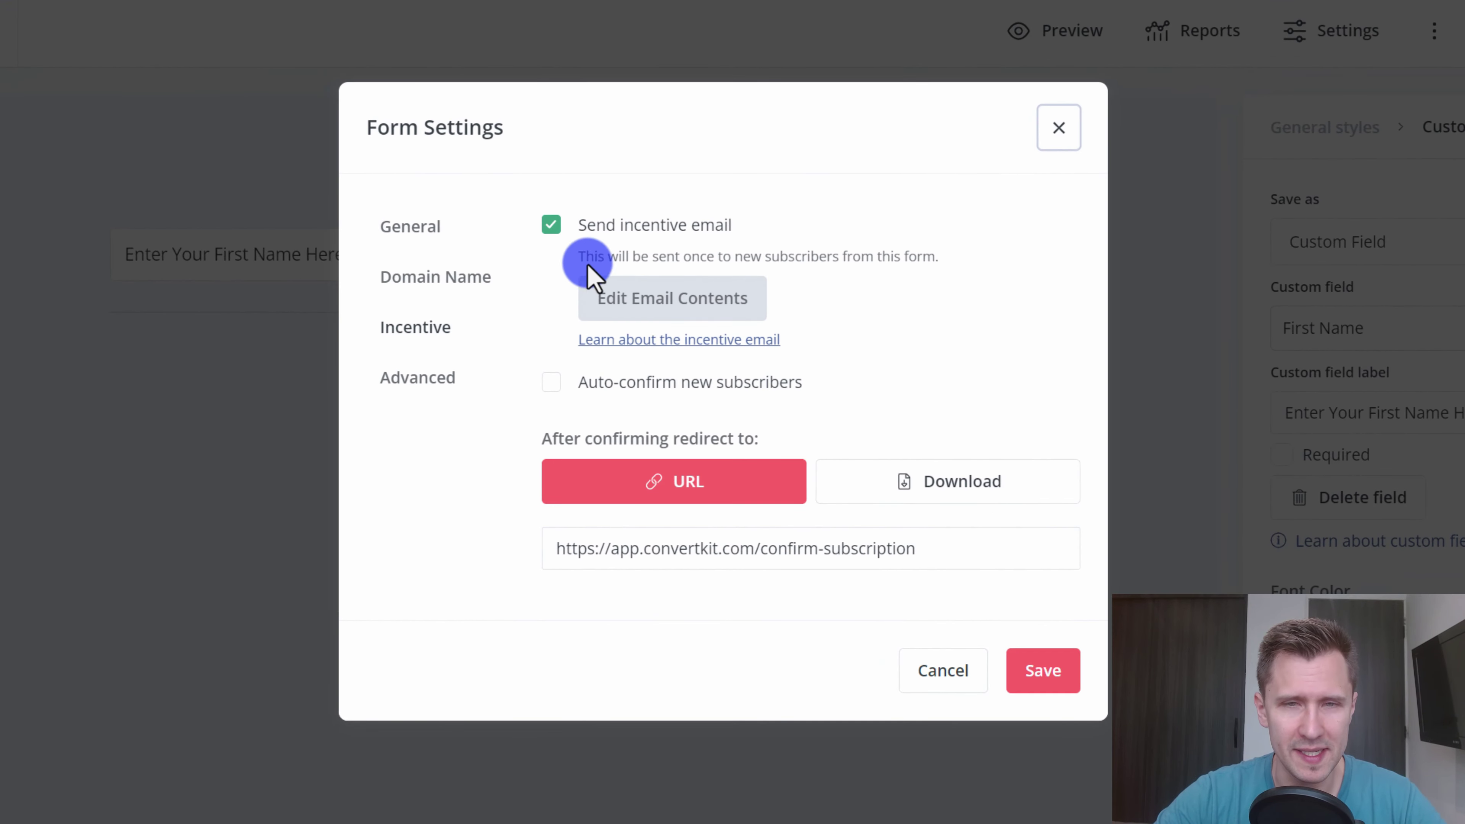
pyautogui.click(477, 436)
pyautogui.click(421, 332)
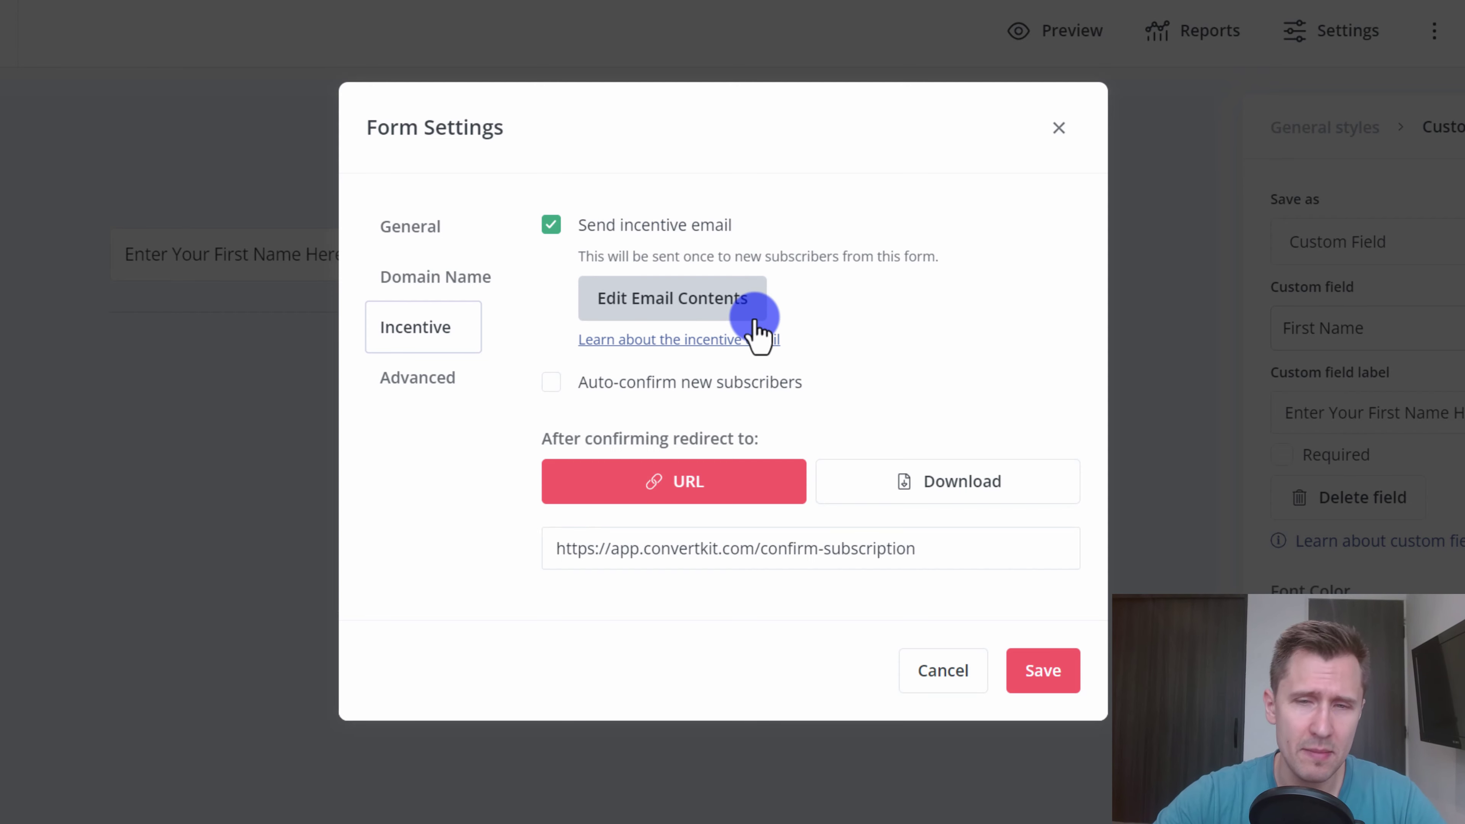
pyautogui.click(654, 301)
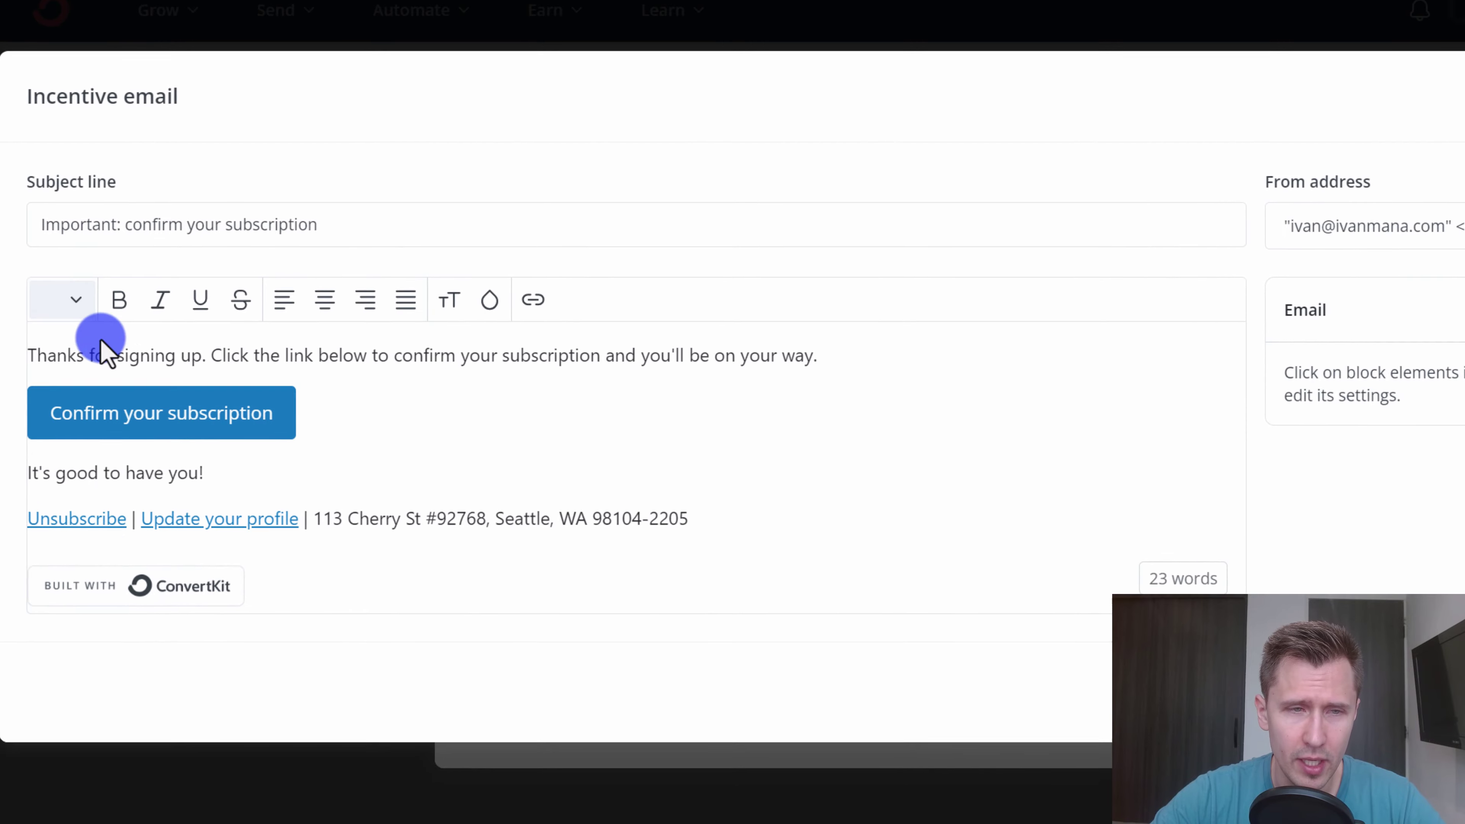
pyautogui.moveTo(47, 356); pyautogui.dragTo(716, 378)
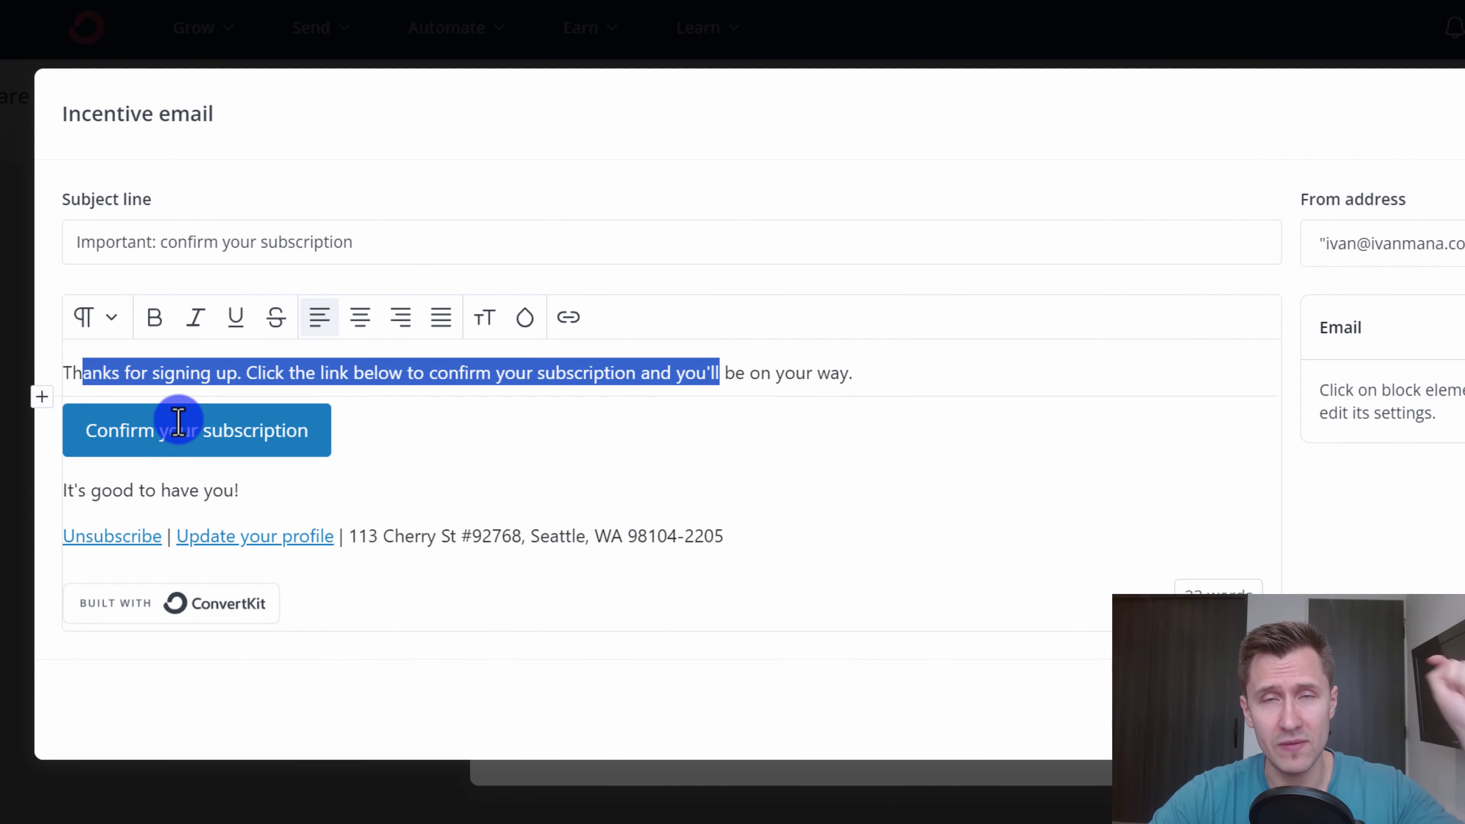
pyautogui.press('Escape')
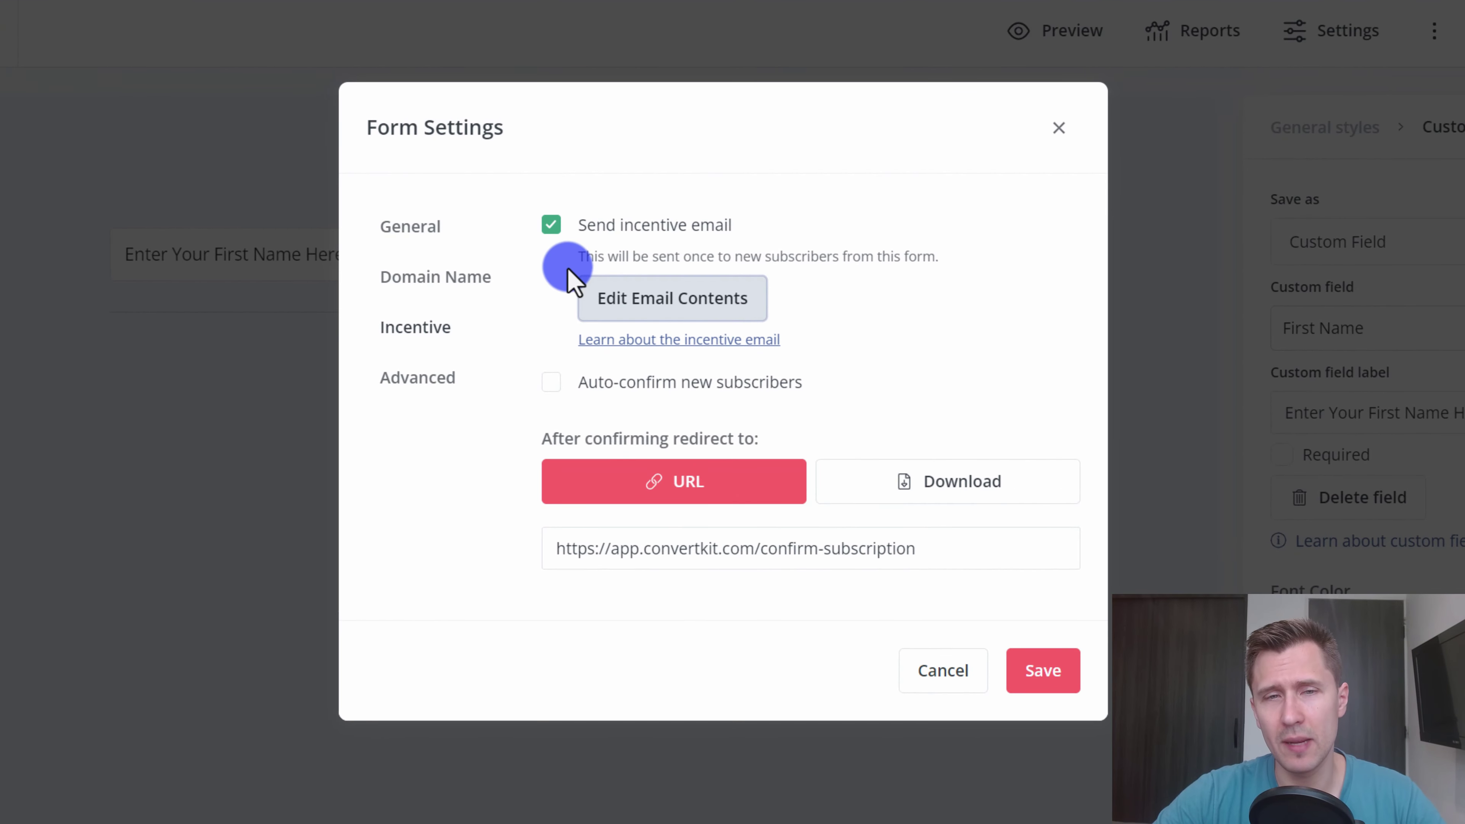
# - Keep the incentive email on and enable auto-confirm for new subscribers
pyautogui.click(551, 225)
pyautogui.click(551, 321)
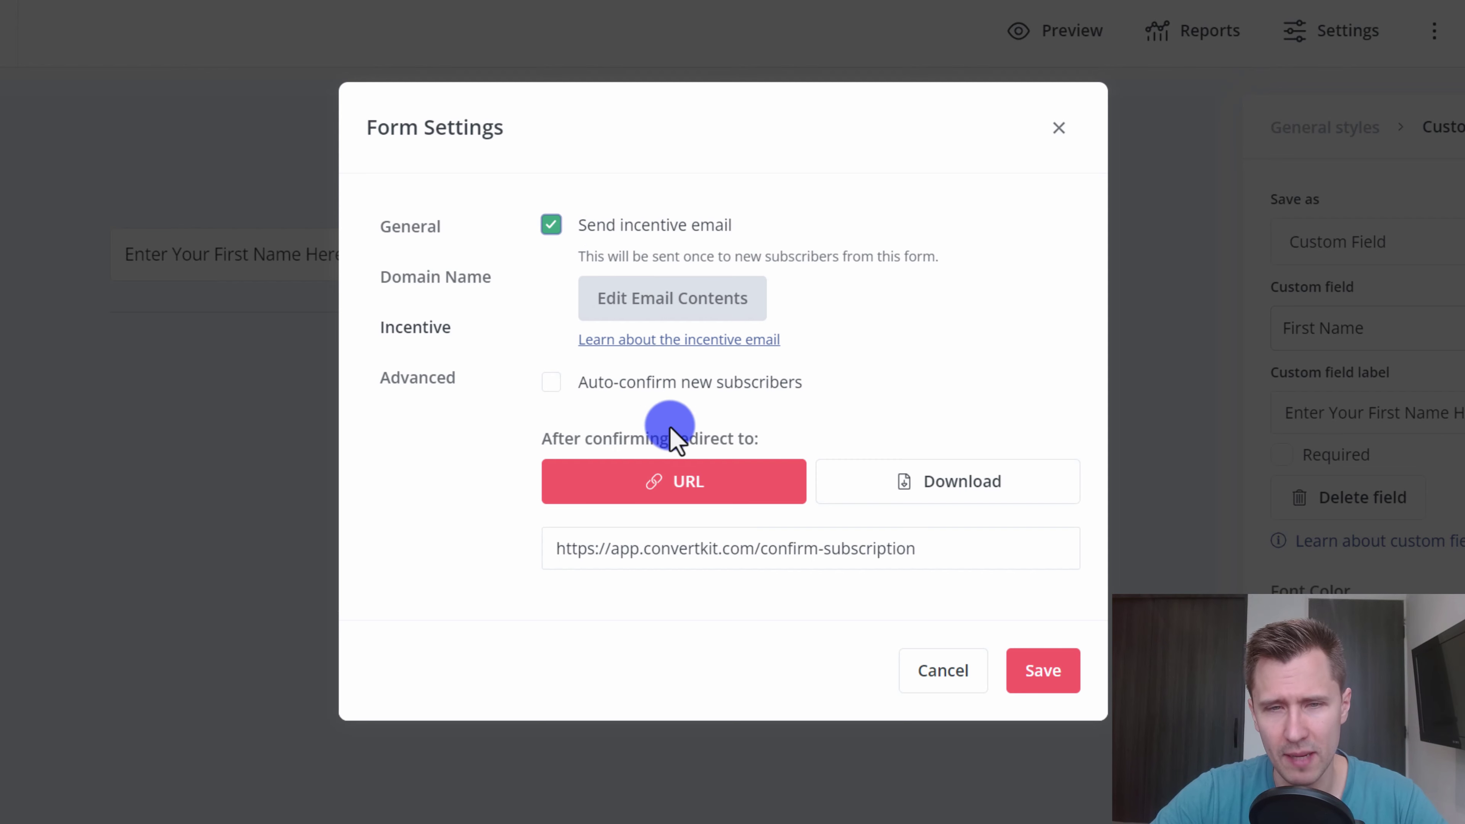
pyautogui.click(551, 382)
pyautogui.moveTo(598, 370); pyautogui.dragTo(780, 372)
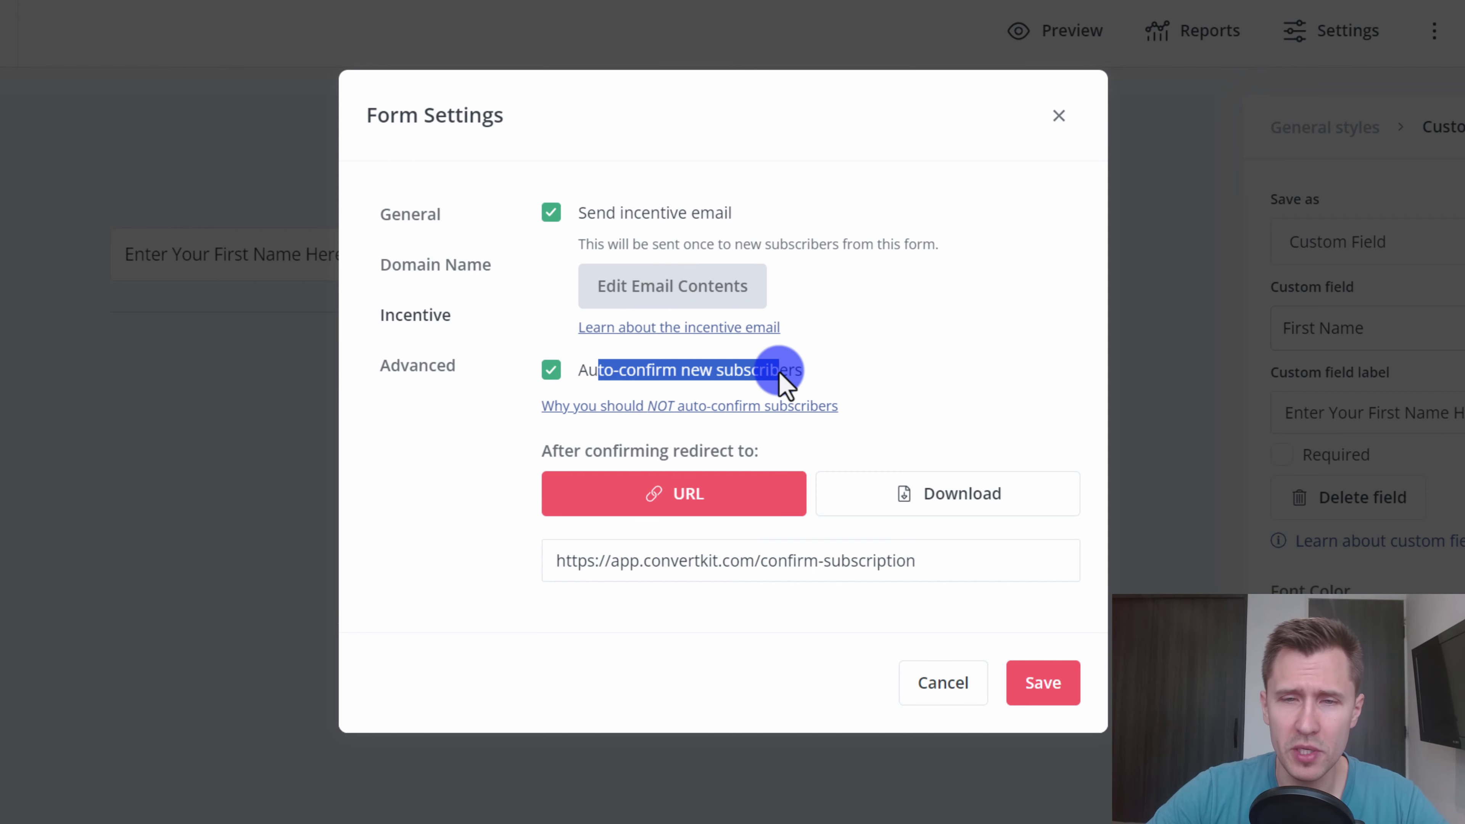
pyautogui.click(752, 383)
pyautogui.click(664, 383)
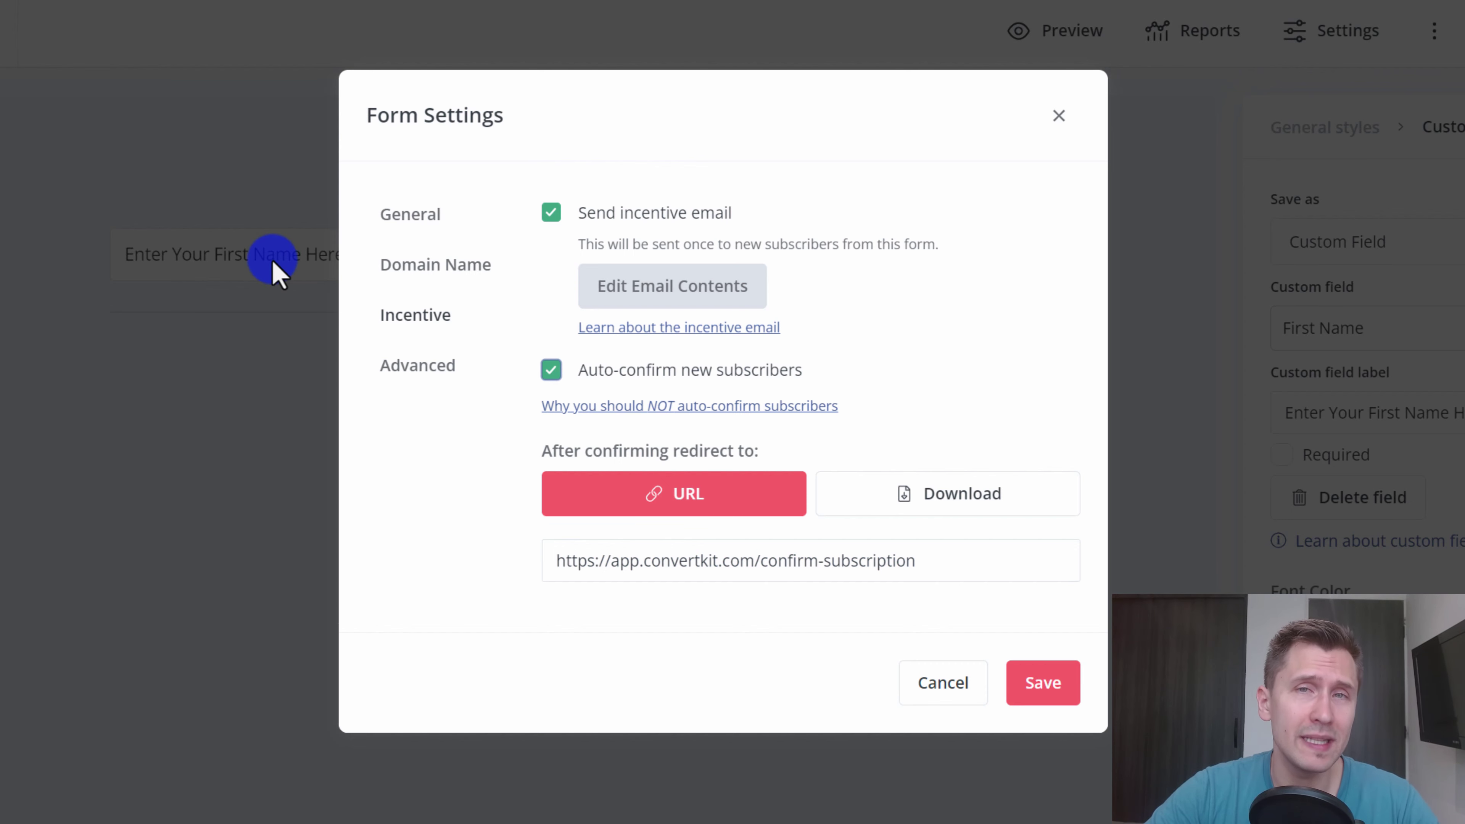
pyautogui.moveTo(588, 222); pyautogui.dragTo(729, 215)
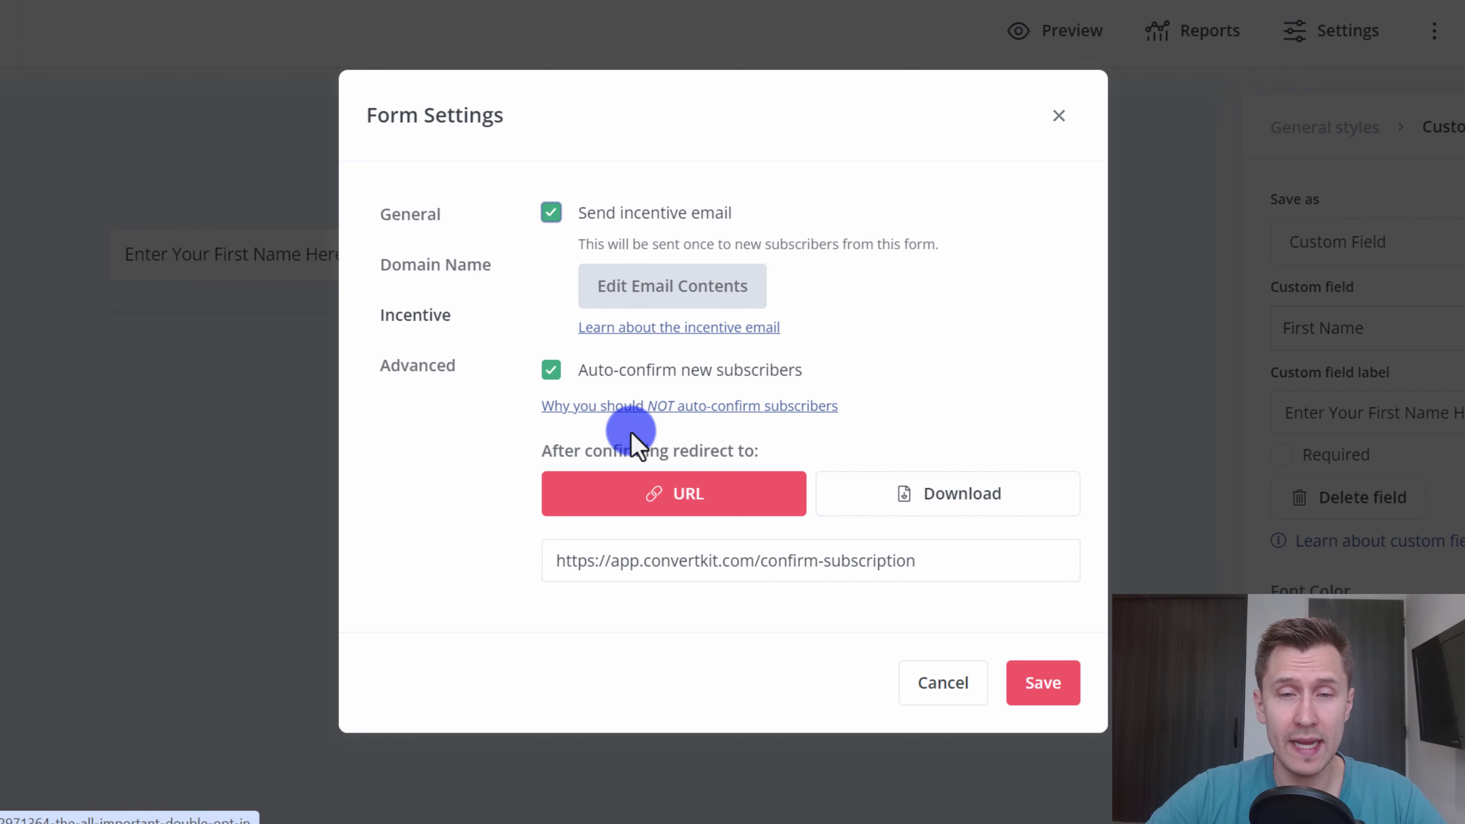
# - Have confirmation deliver the Affiliate Marketing for Beginners Guide PDF as a download, then save
pyautogui.moveTo(630, 451); pyautogui.dragTo(770, 447)
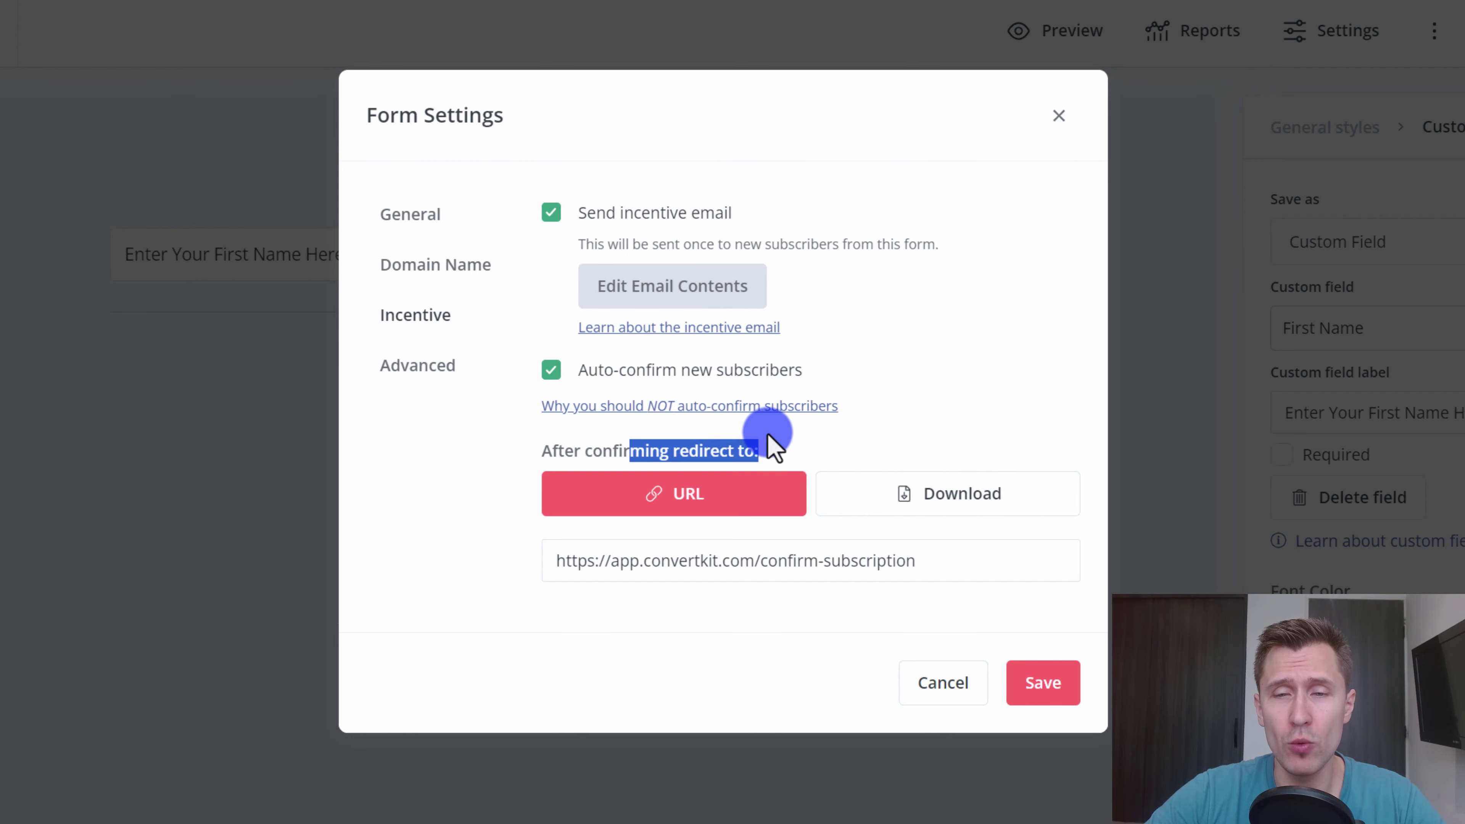
pyautogui.click(634, 560)
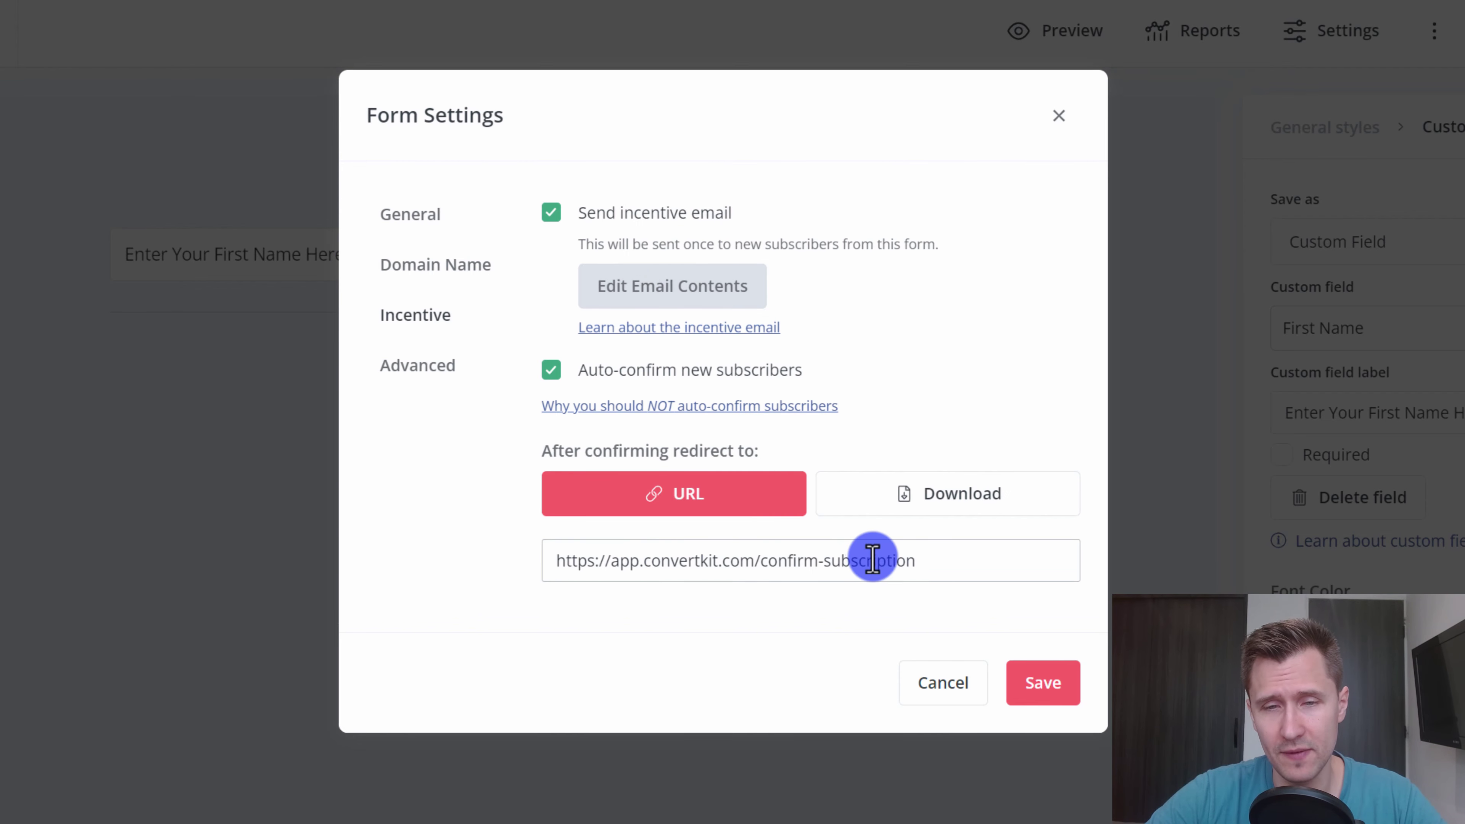
pyautogui.moveTo(872, 560); pyautogui.dragTo(565, 561)
pyautogui.click(975, 494)
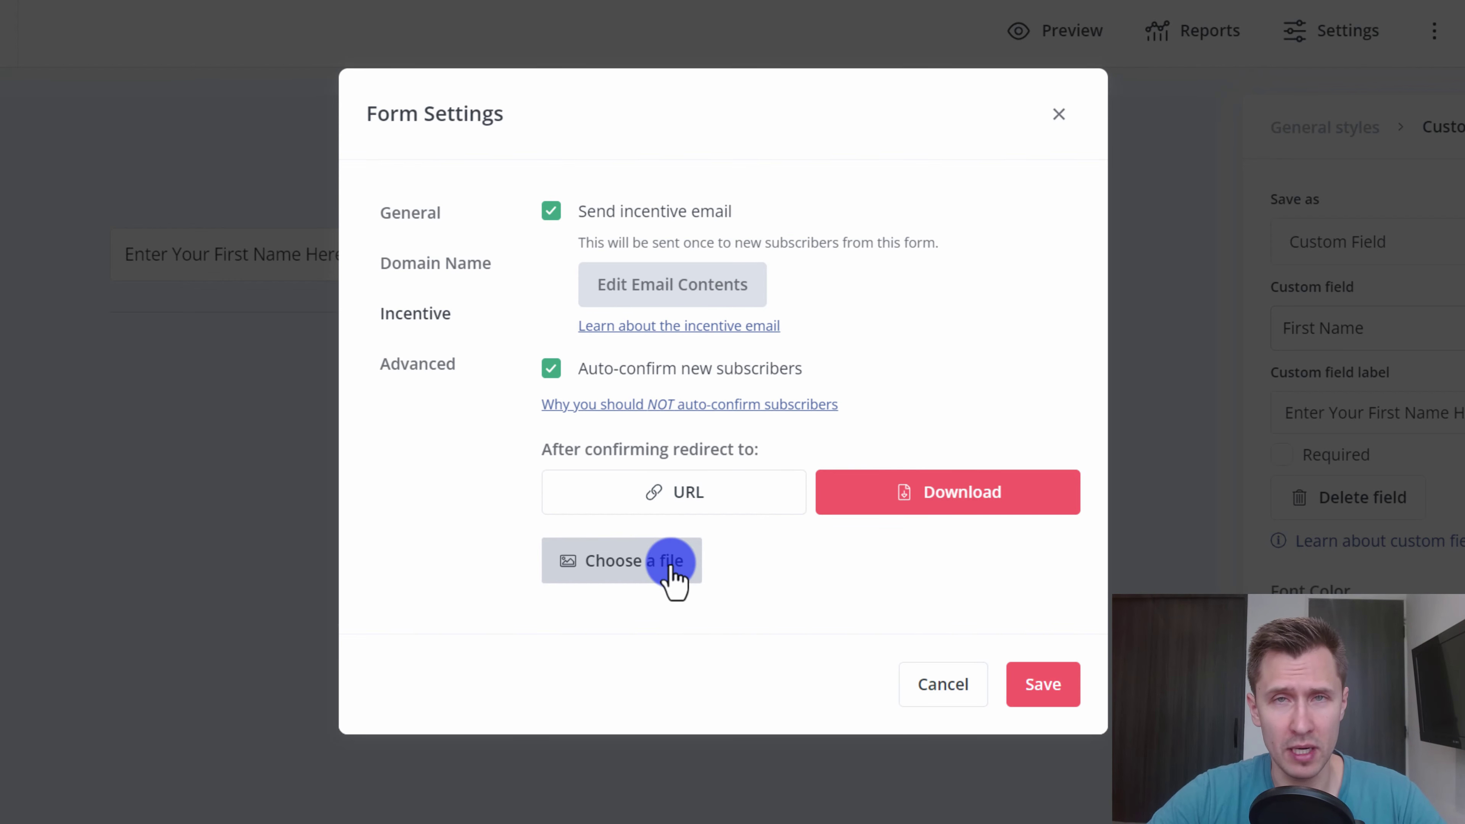
pyautogui.click(640, 574)
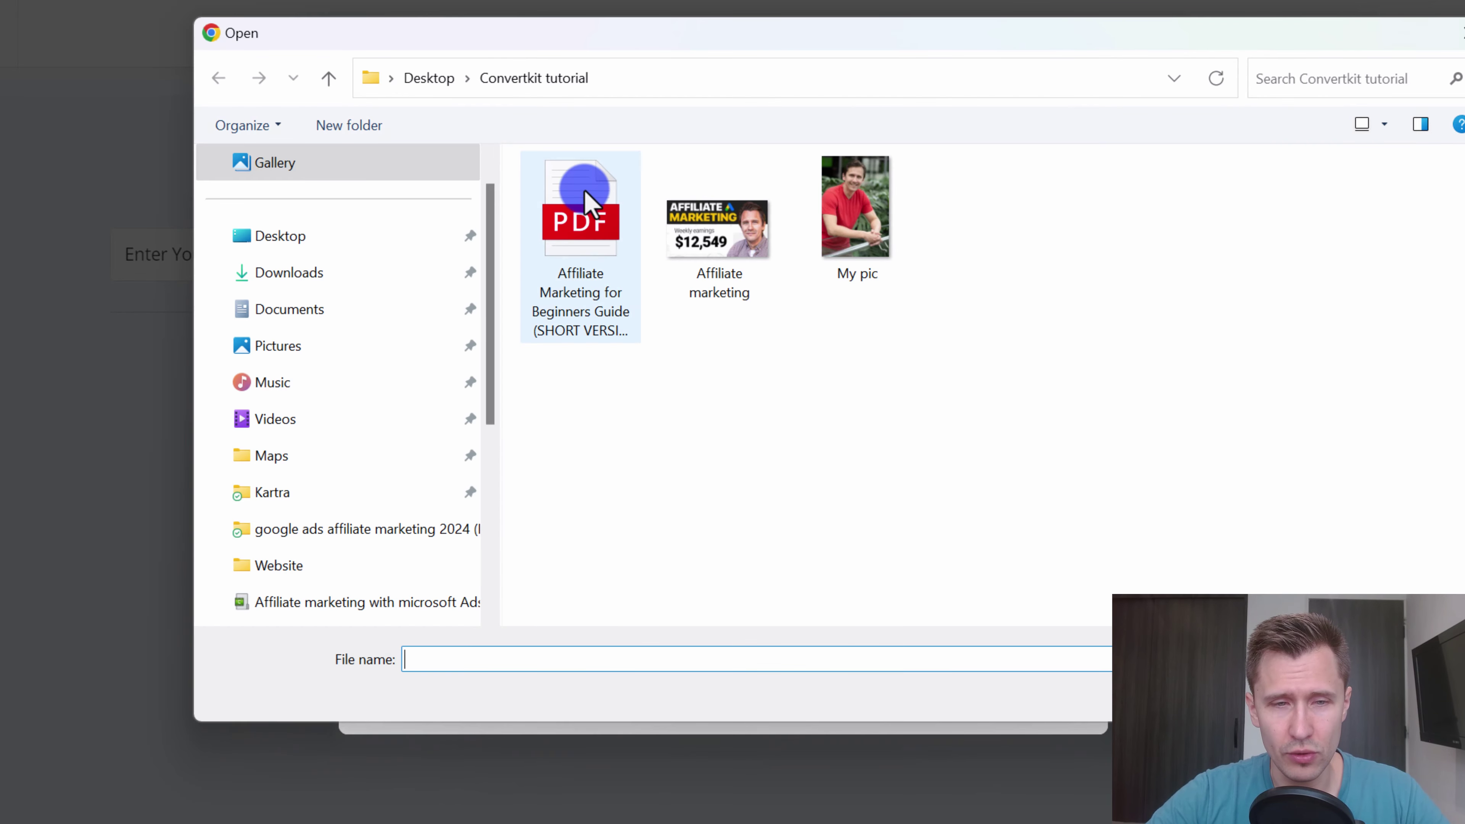
pyautogui.doubleClick(585, 190)
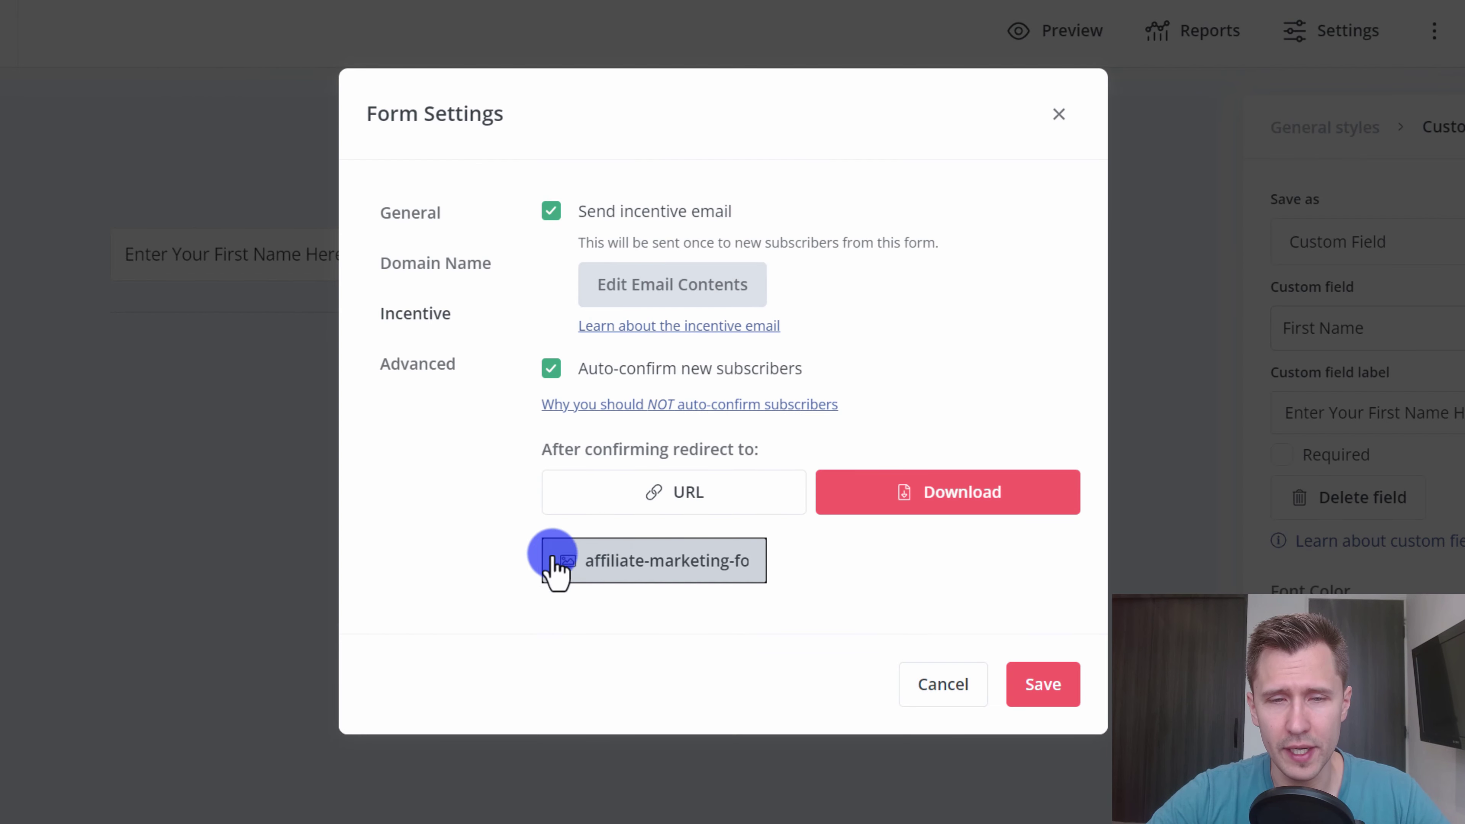
pyautogui.click(1076, 684)
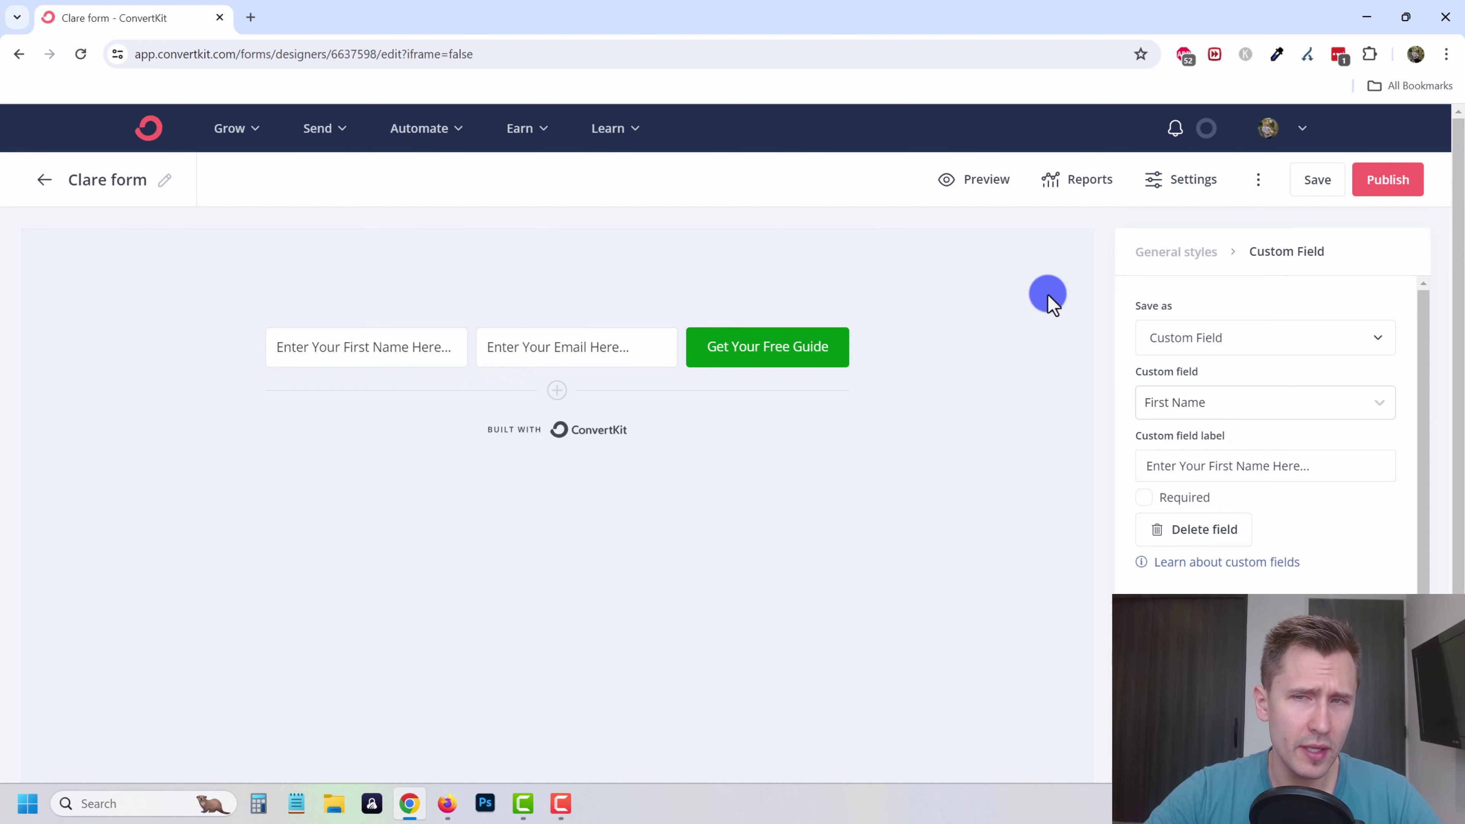
# - Append 'Do it now.' to the form's success message and save the settings
pyautogui.click(1182, 179)
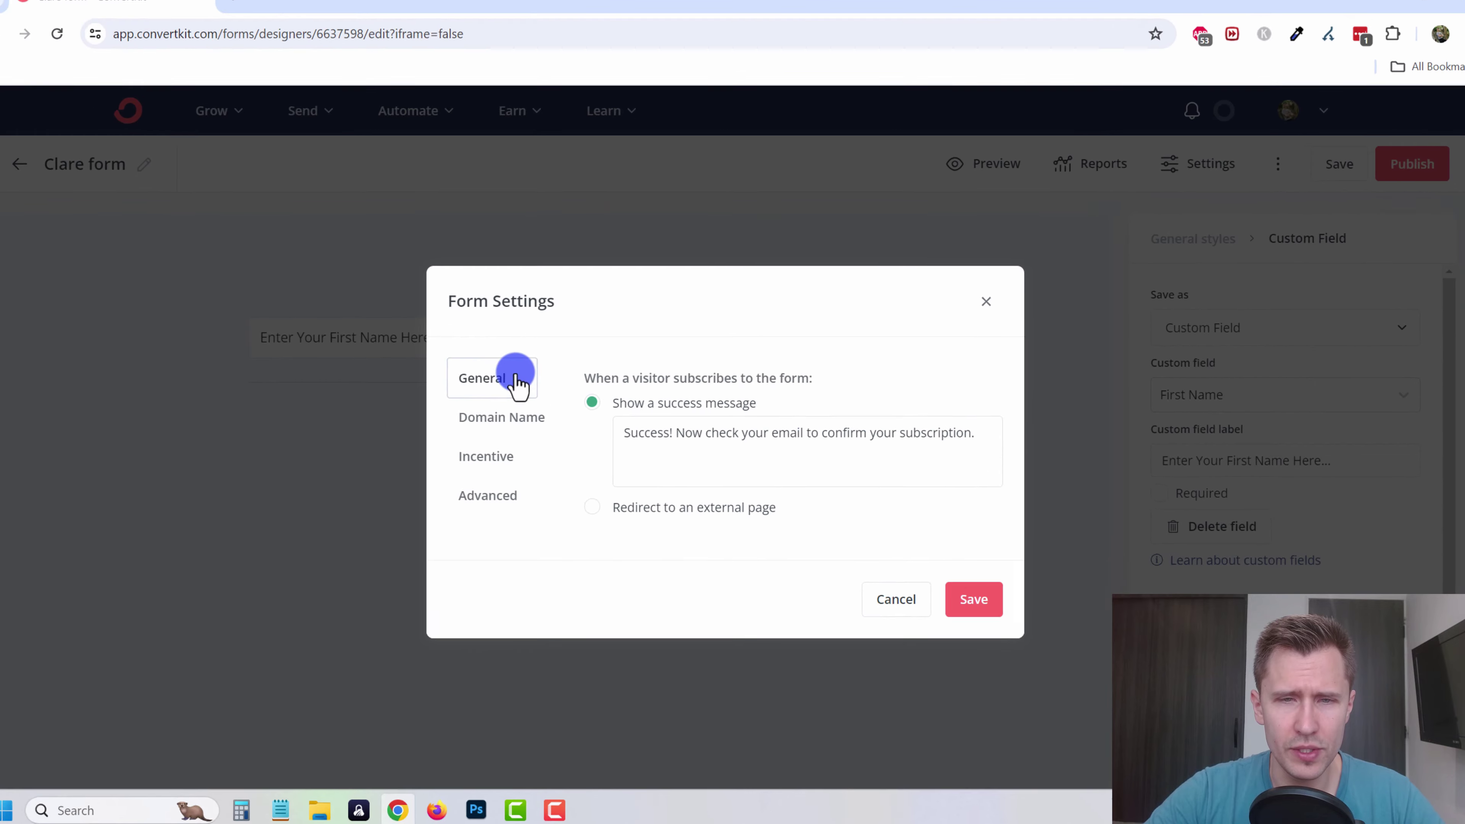
pyautogui.tripleClick(676, 434)
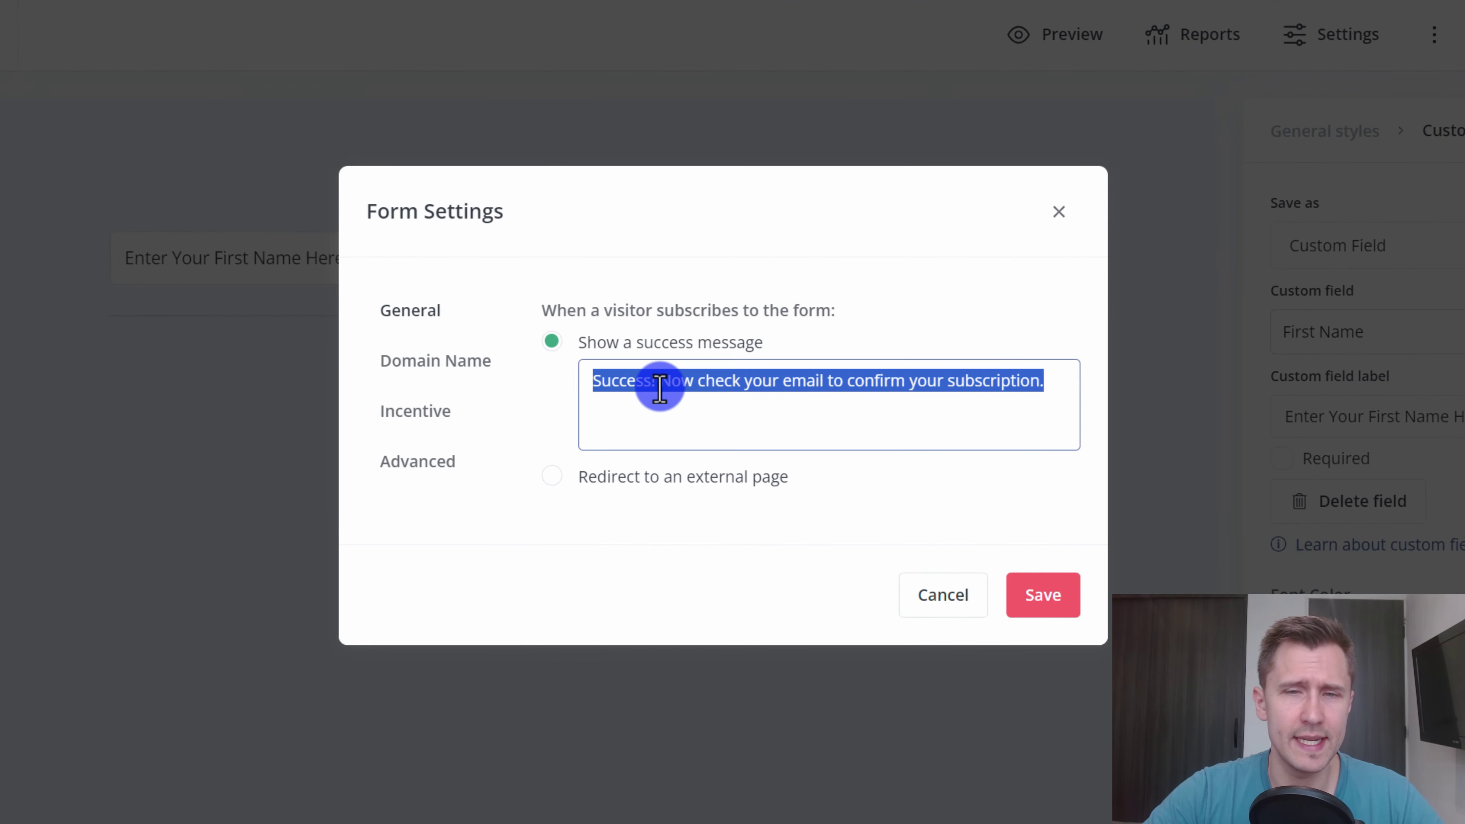
pyautogui.click(720, 383)
pyautogui.moveTo(610, 380); pyautogui.dragTo(1040, 378)
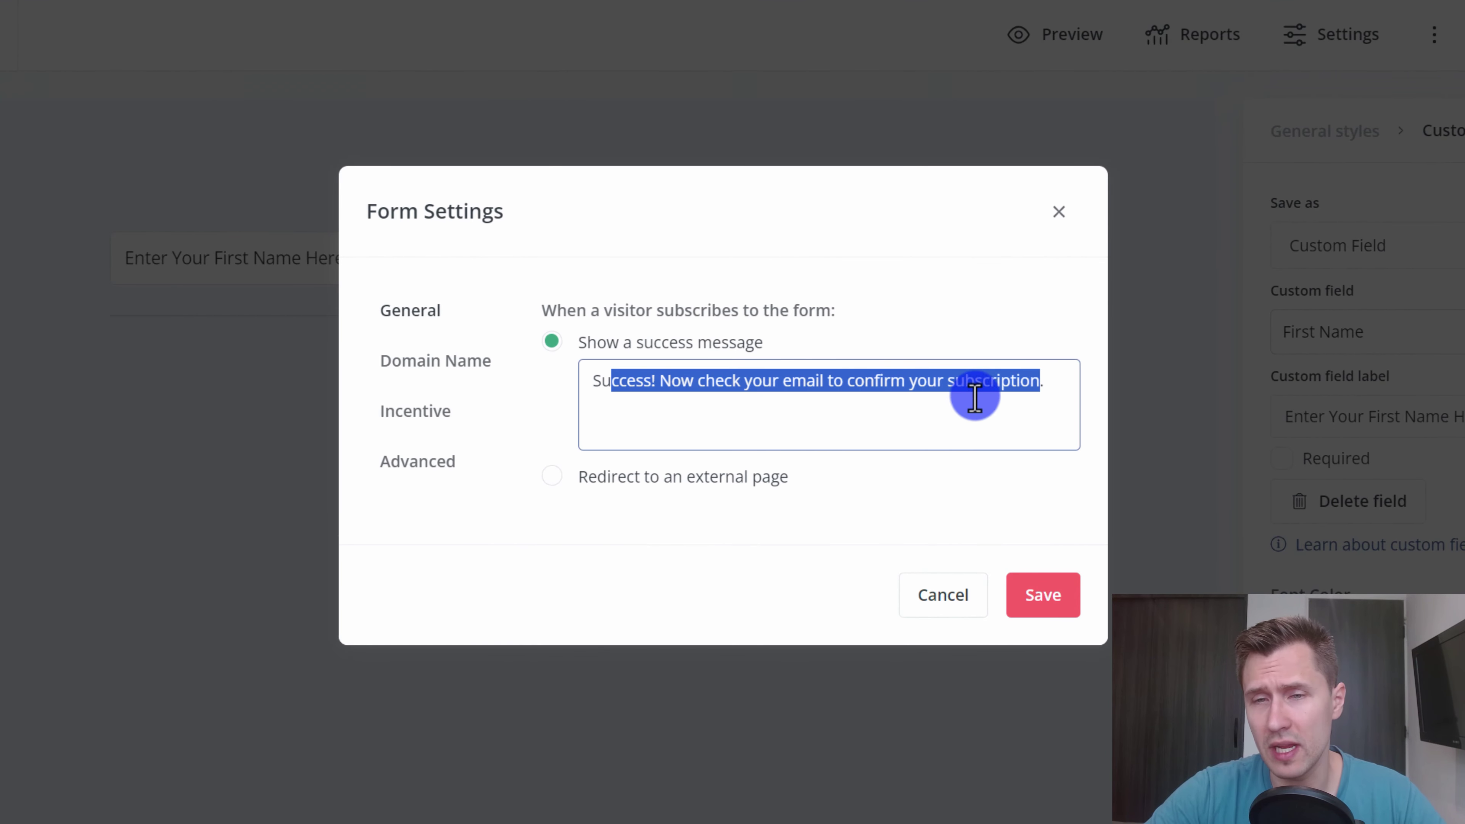
pyautogui.click(1015, 376)
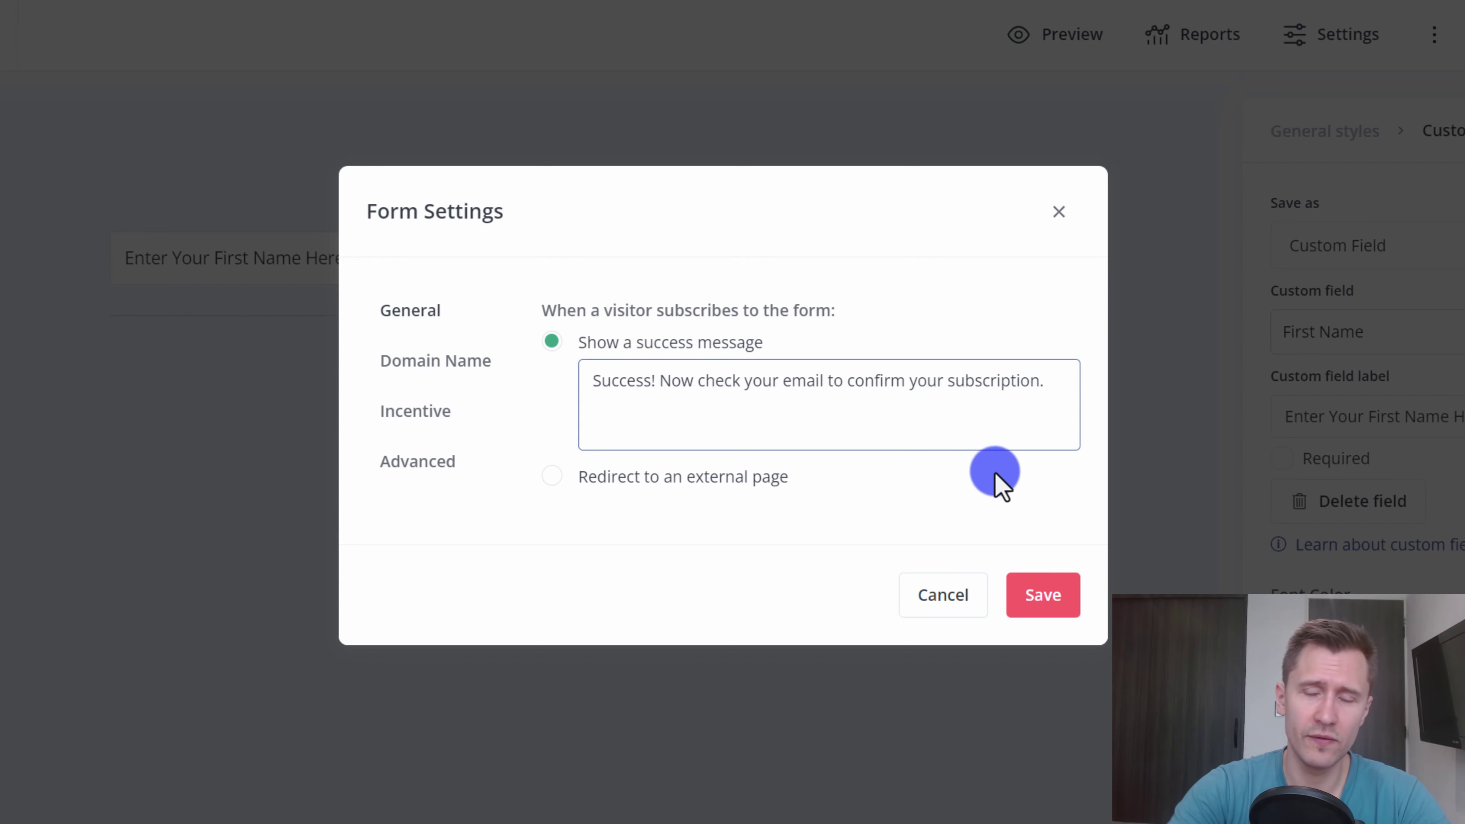
pyautogui.write('Do it now.')
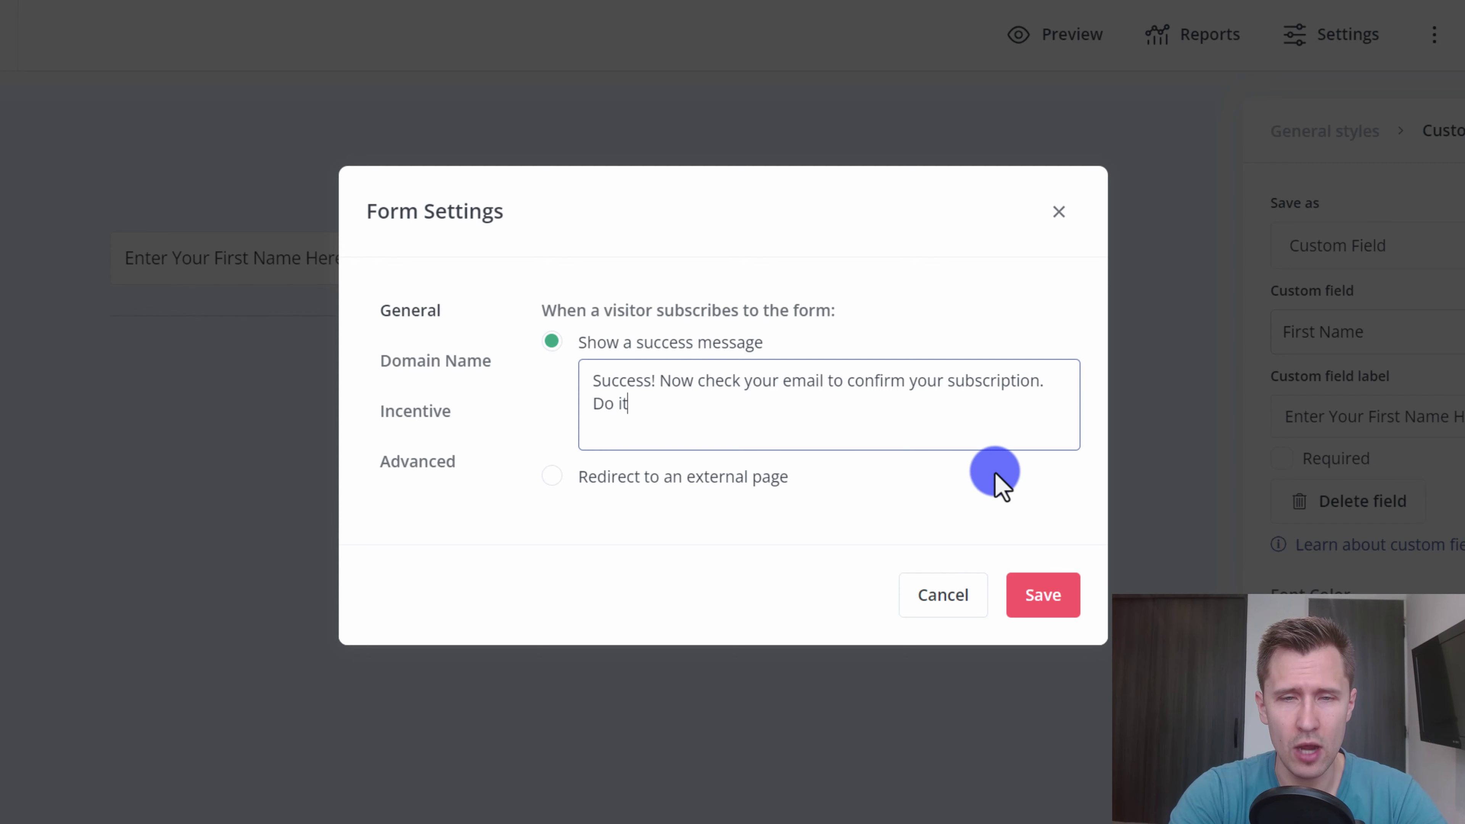
pyautogui.click(1044, 600)
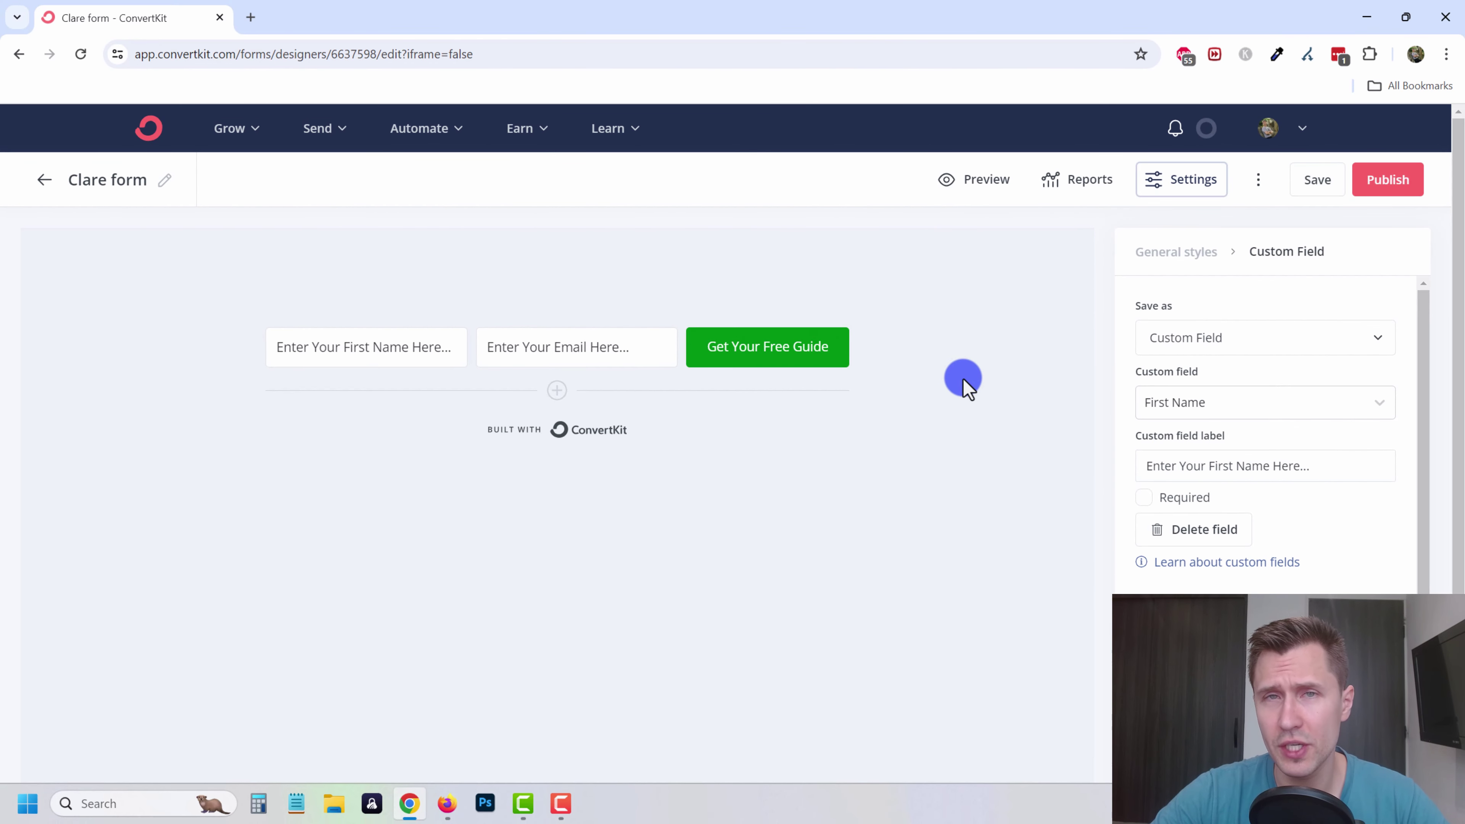
# - Save the Clare form and review its HTML, WordPress and Unbounce embed options
pyautogui.click(1318, 182)
pyautogui.click(858, 346)
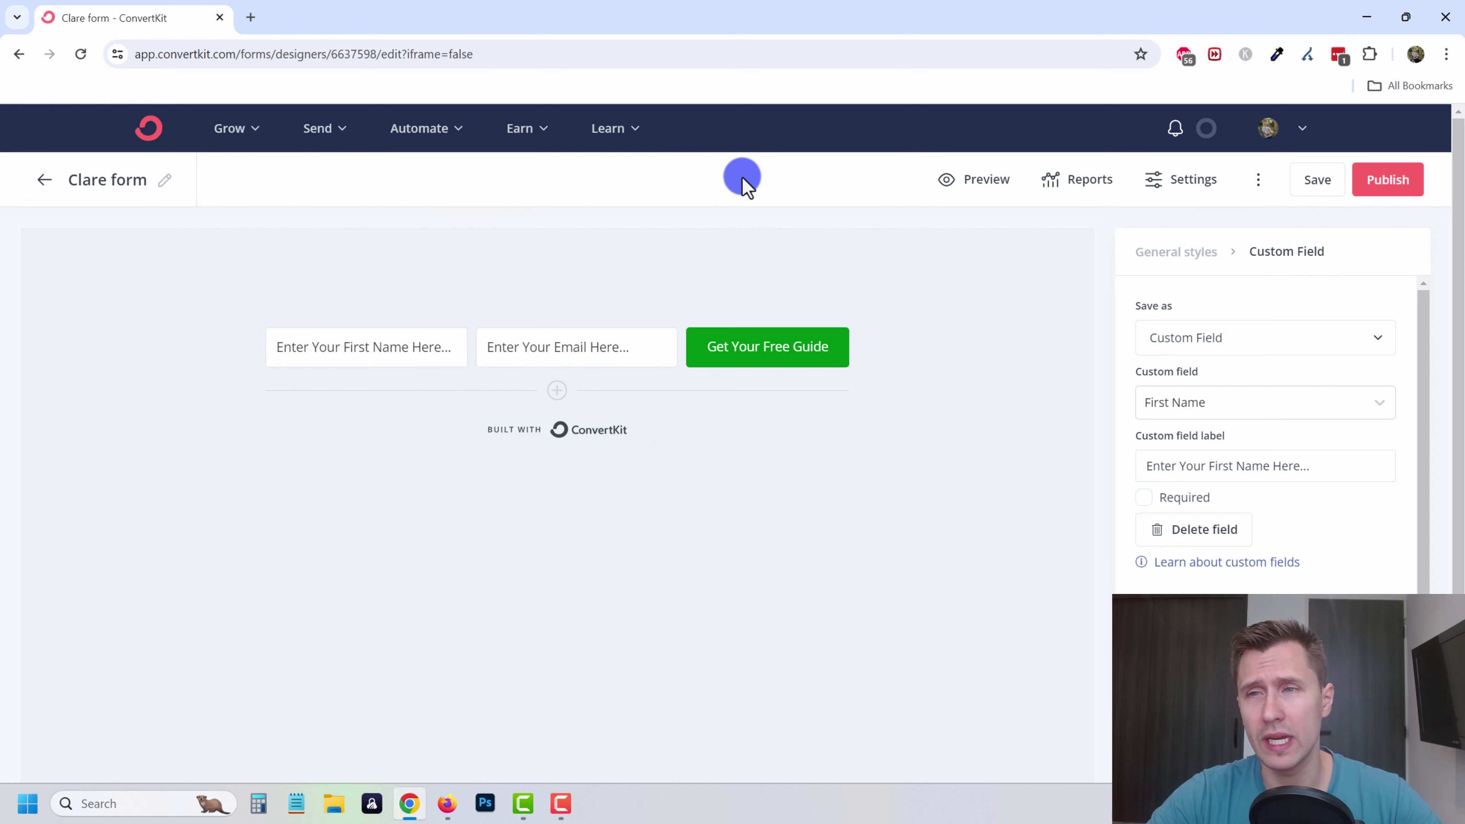
pyautogui.click(1372, 194)
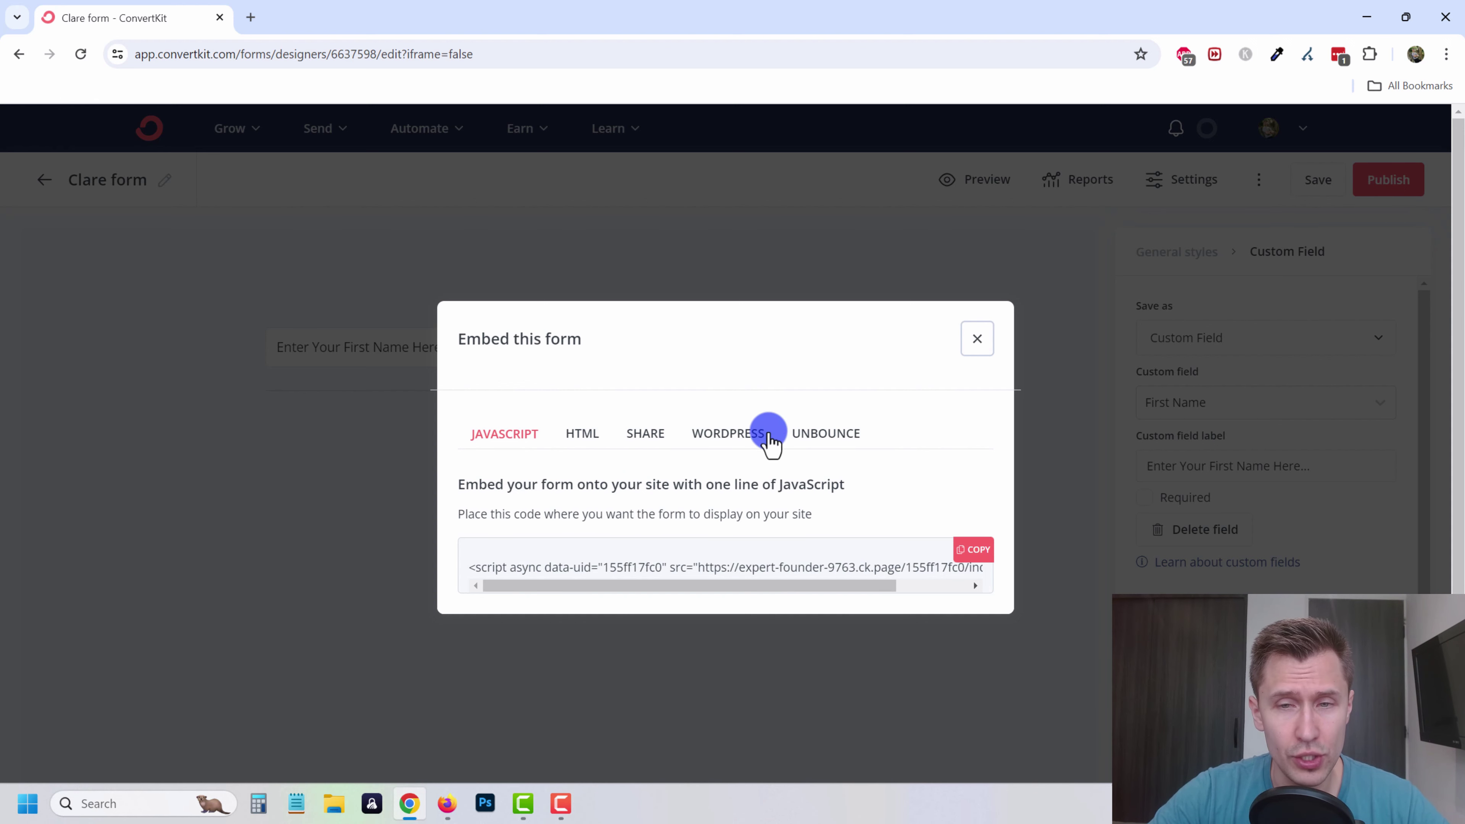
pyautogui.click(580, 442)
pyautogui.click(723, 343)
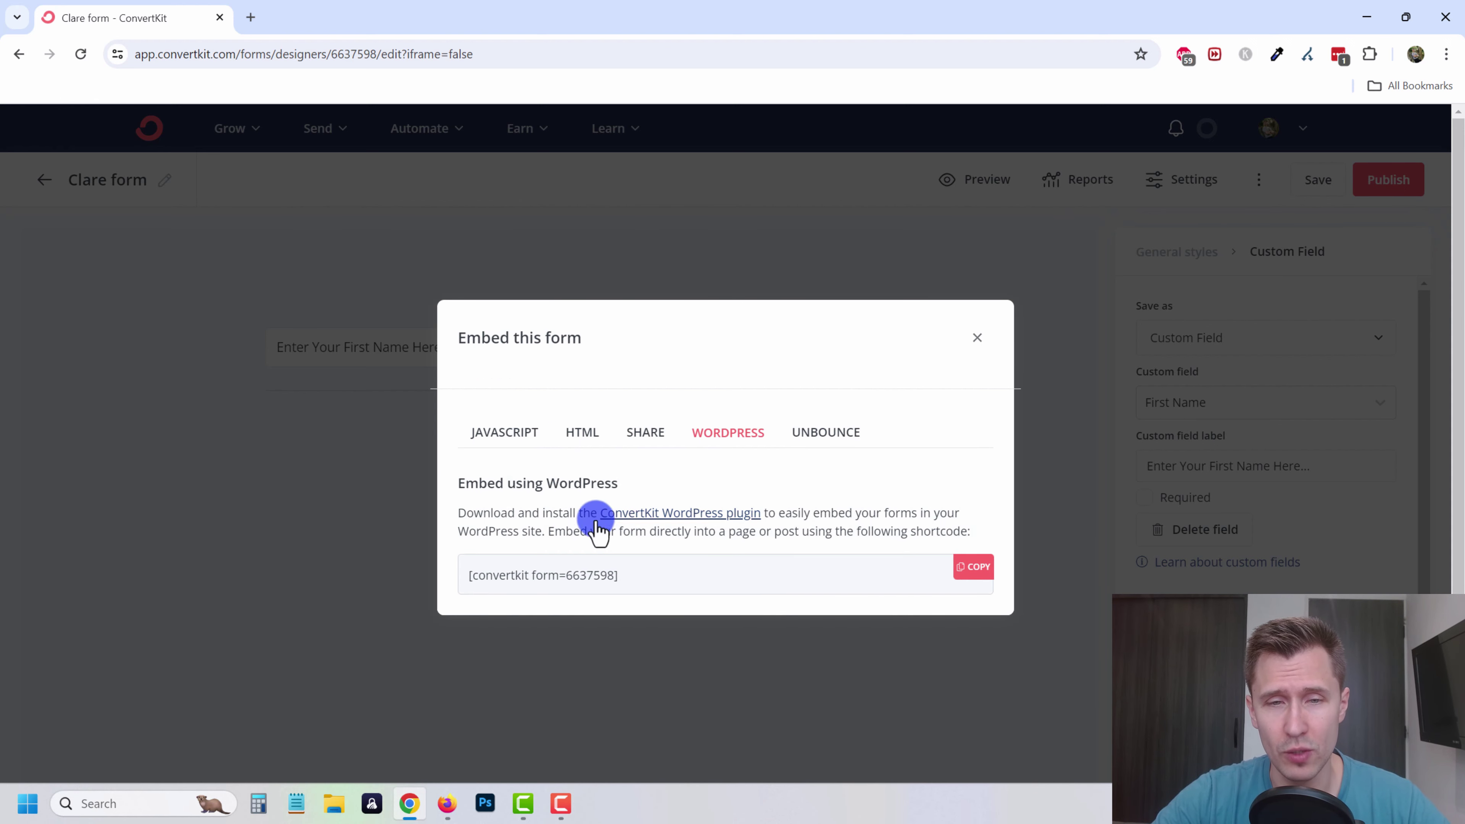
pyautogui.click(829, 438)
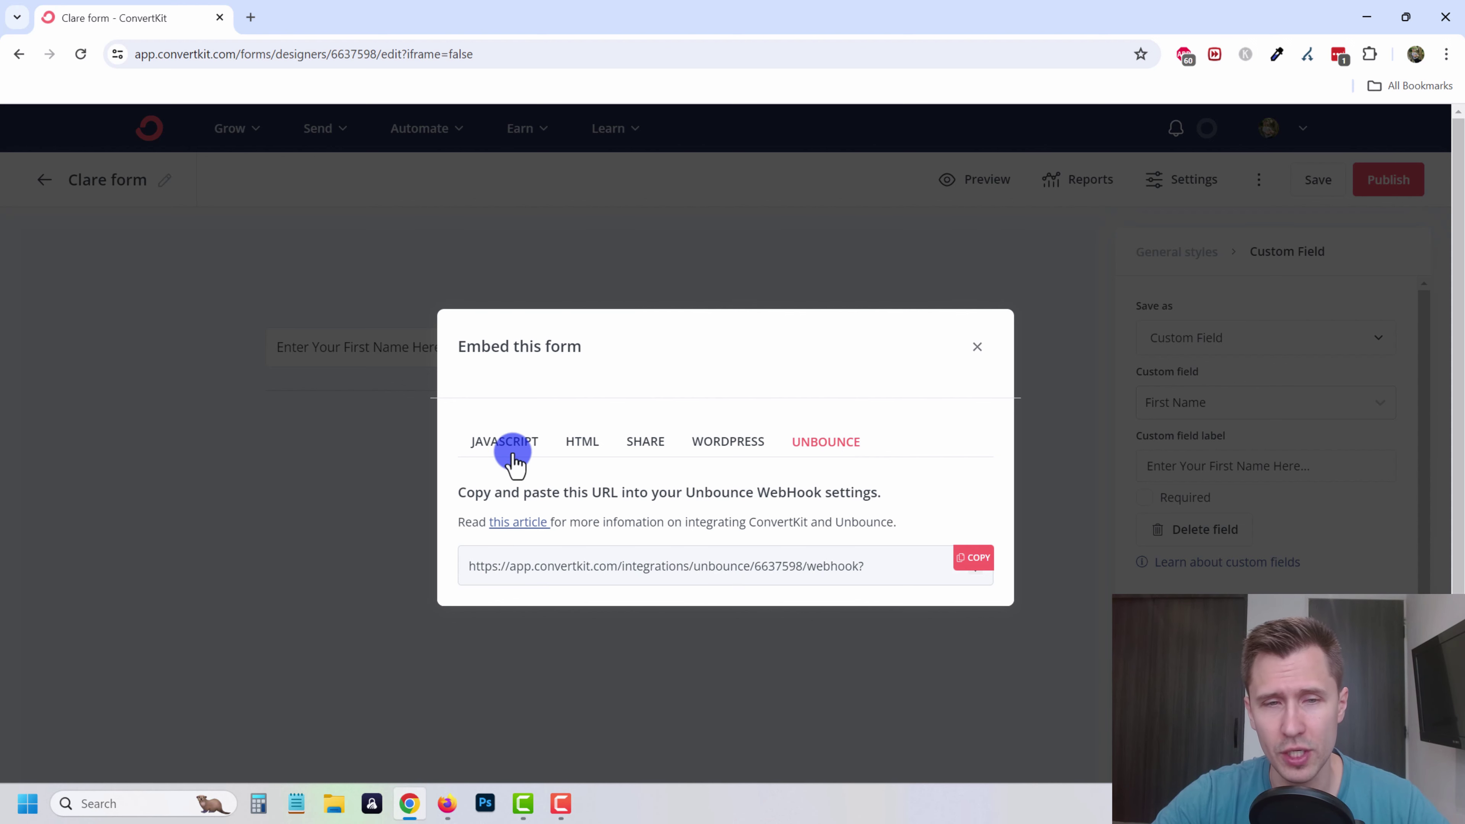
pyautogui.click(576, 443)
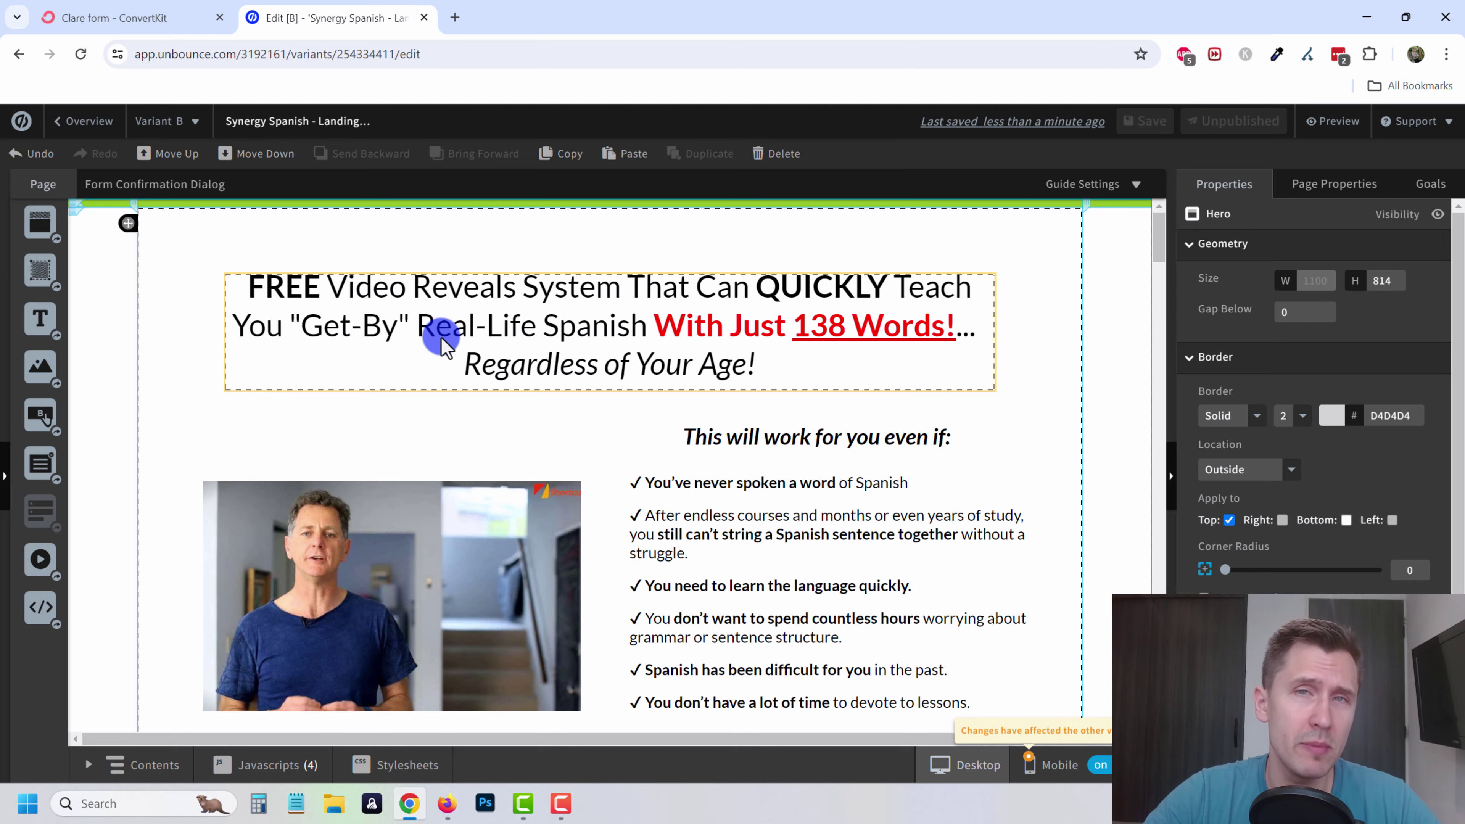
# - Drop a Custom HTML element into the empty section below the signup button
pyautogui.scroll(-9, 441, 338)
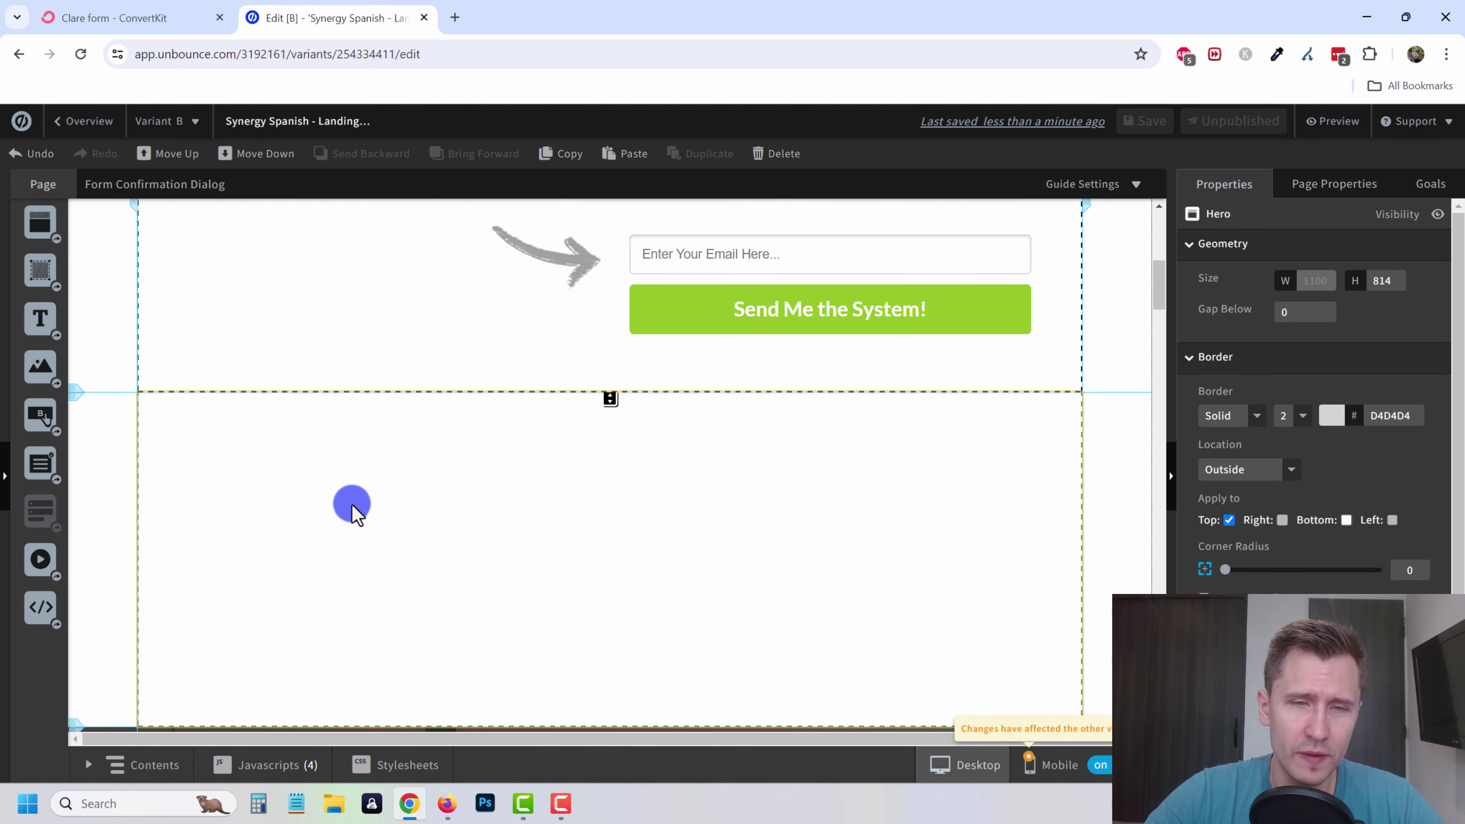
pyautogui.scroll(-3, 729, 497)
pyautogui.scroll(1, 182, 518)
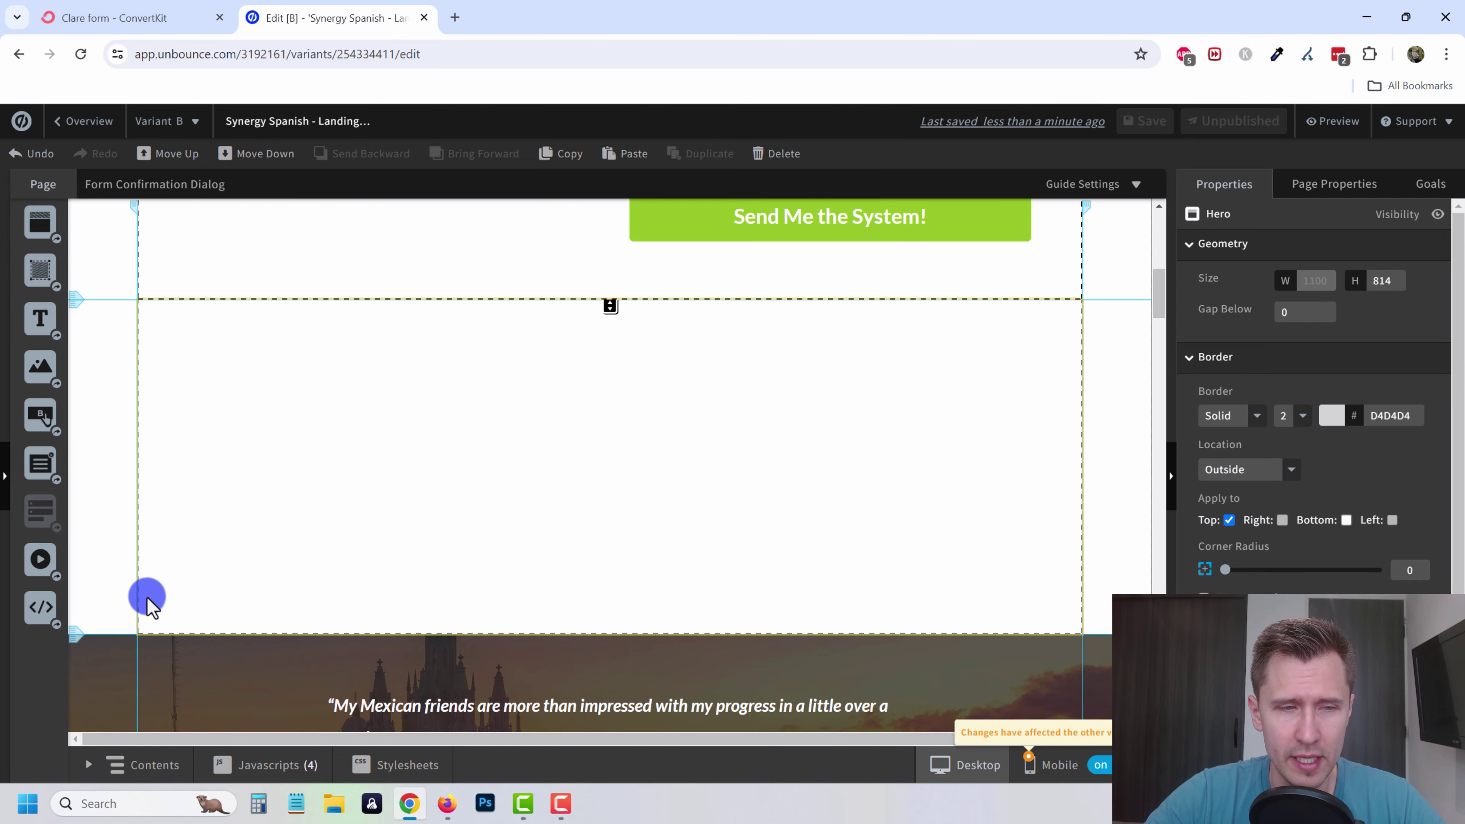
pyautogui.moveTo(34, 603); pyautogui.dragTo(507, 402)
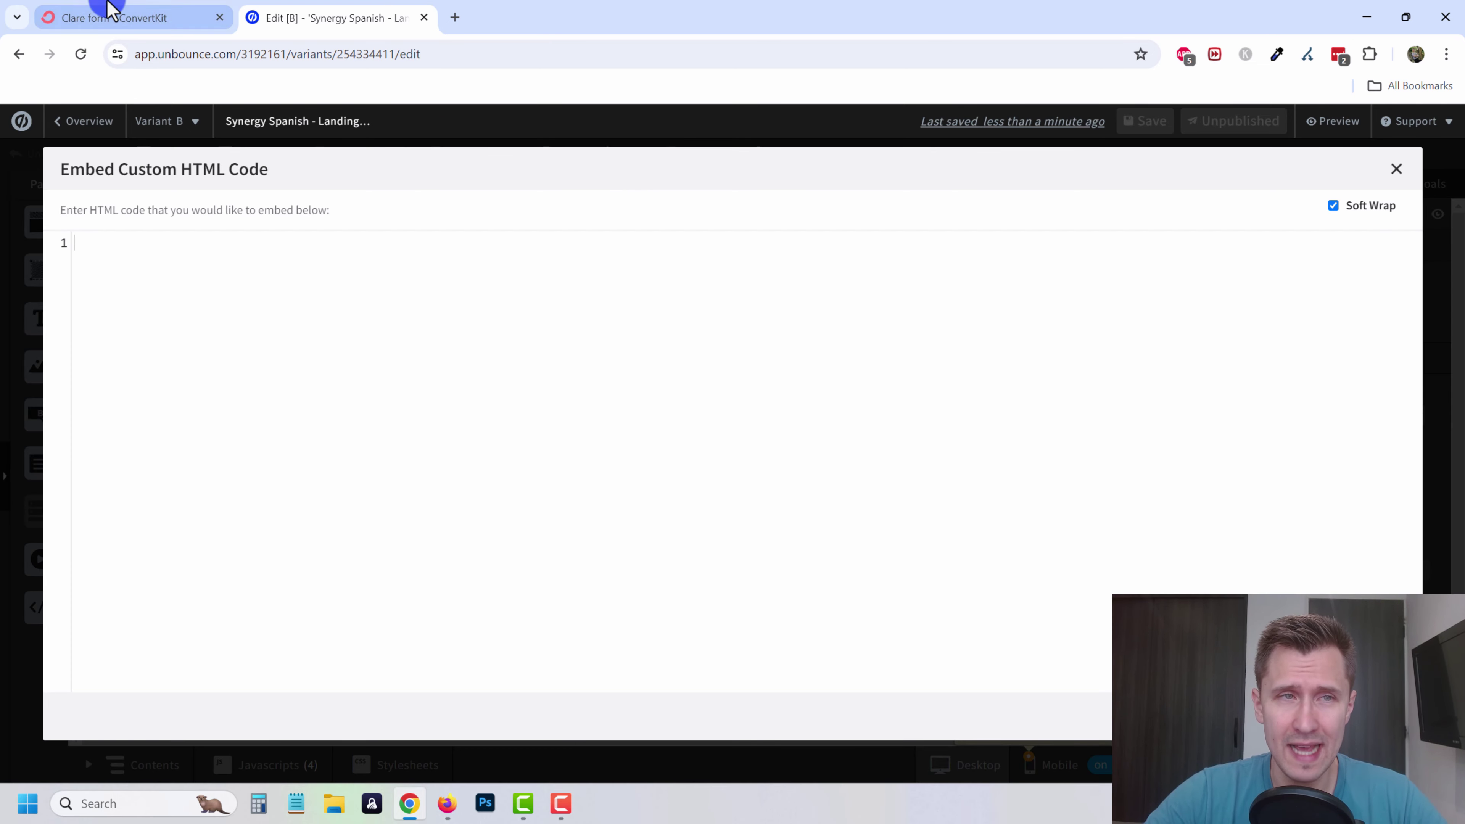
# - Copy the Clare form's HTML embed code from ConvertKit
pyautogui.click(109, 14)
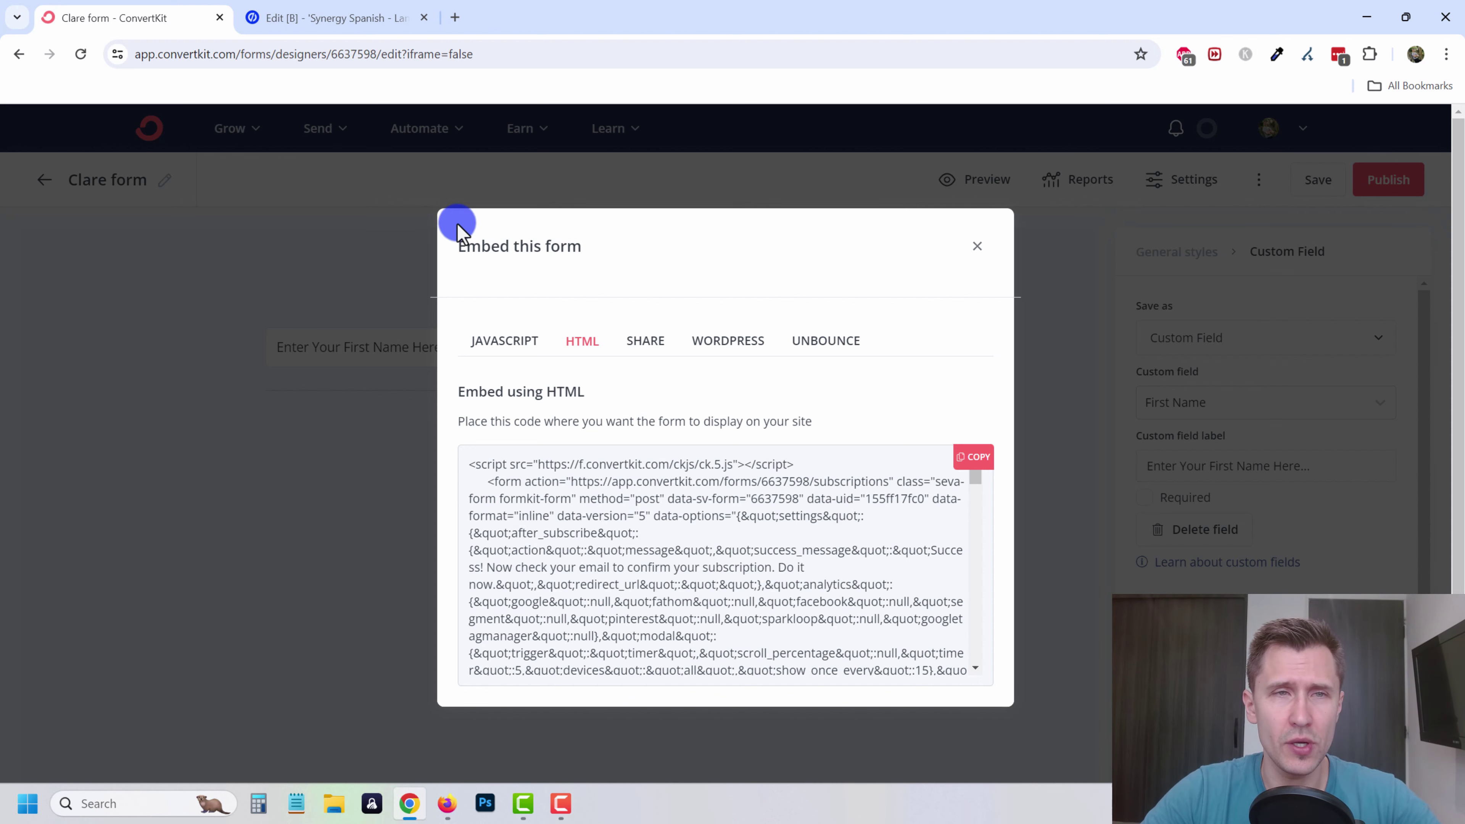
pyautogui.click(362, 18)
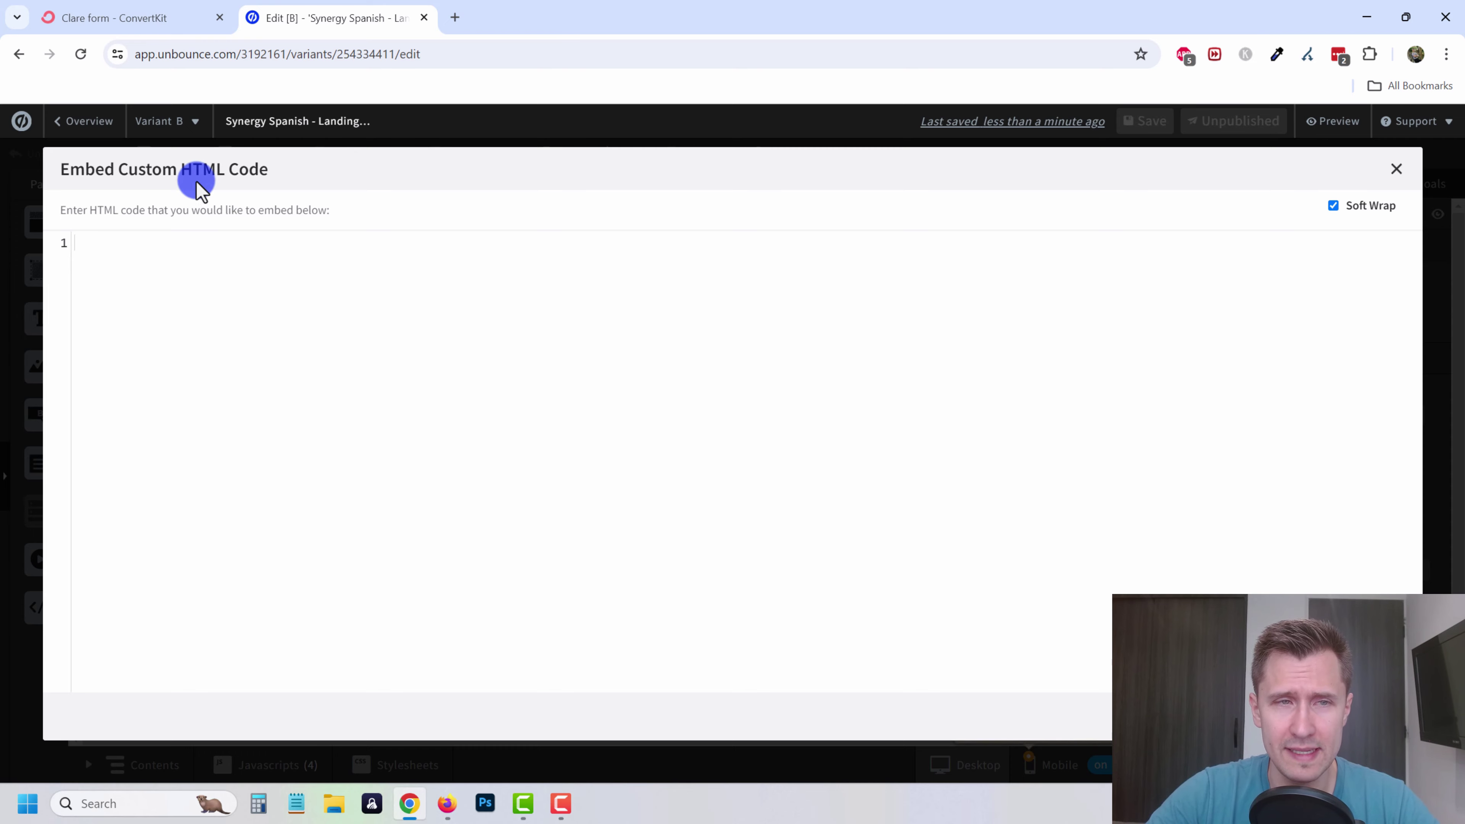
pyautogui.moveTo(187, 175)
pyautogui.mouseDown()
pyautogui.moveTo(255, 172)
pyautogui.moveTo(206, 171)
pyautogui.mouseUp()
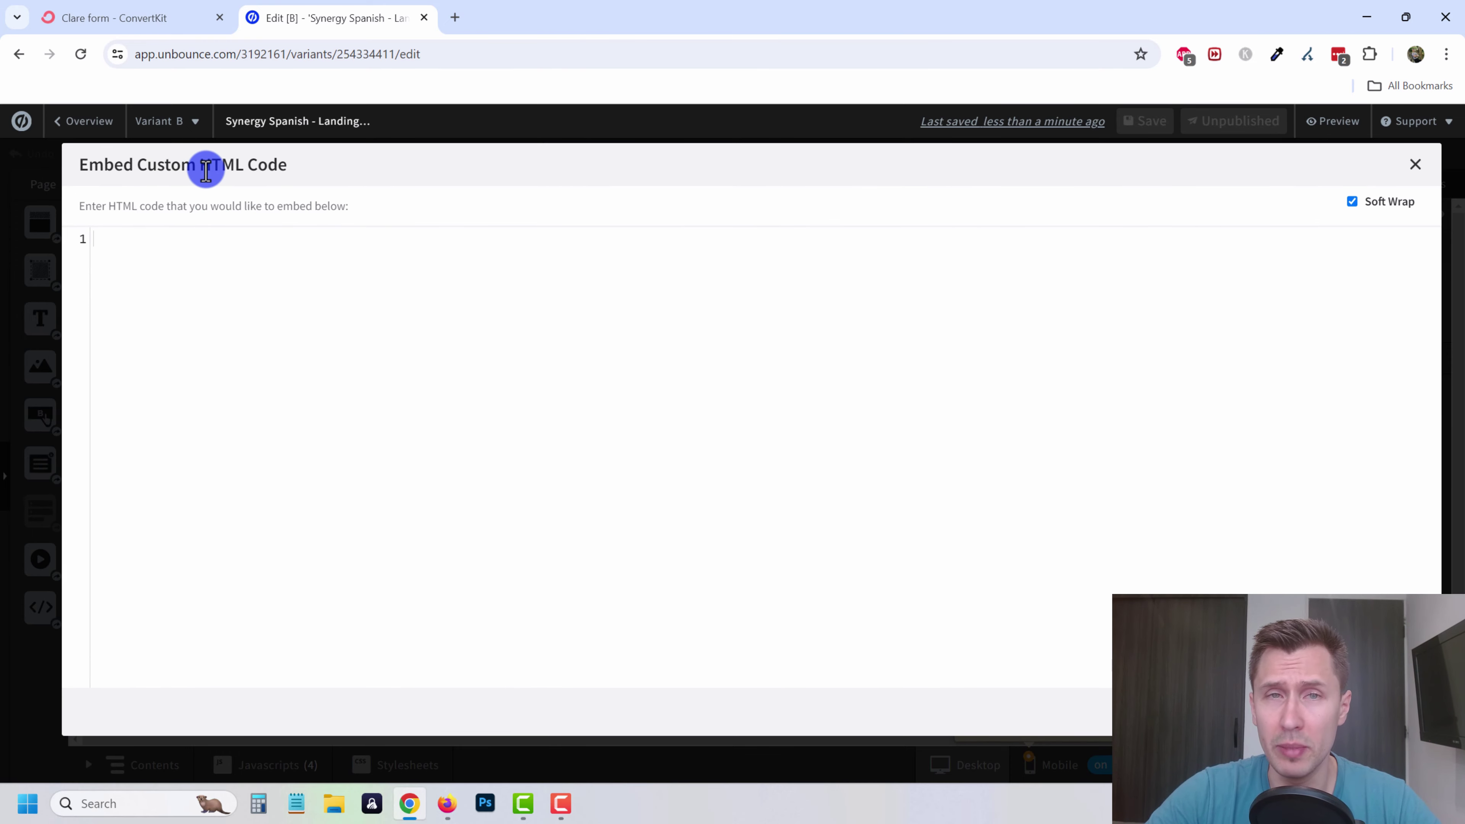
pyautogui.click(95, 18)
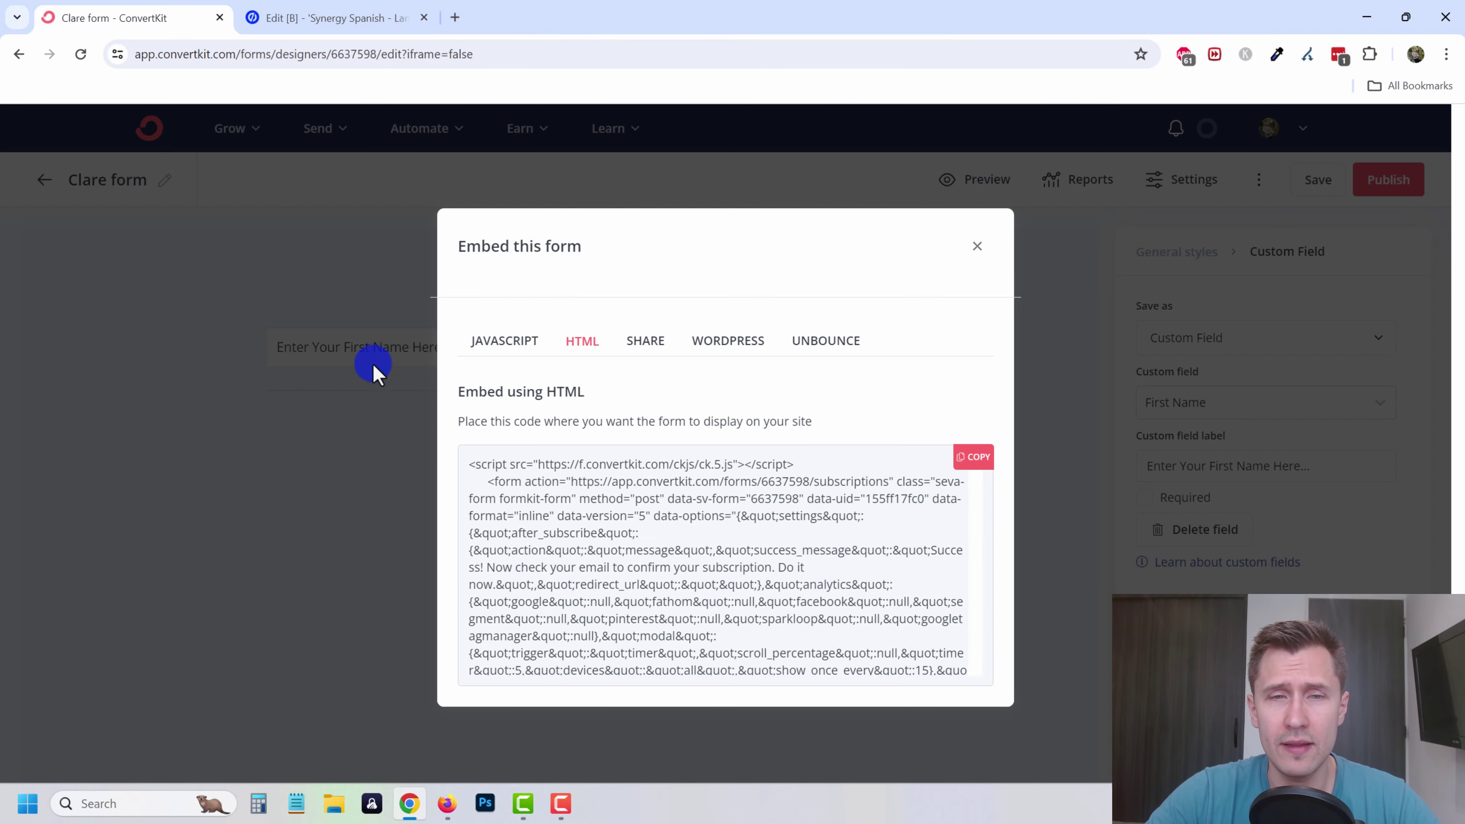
pyautogui.click(501, 333)
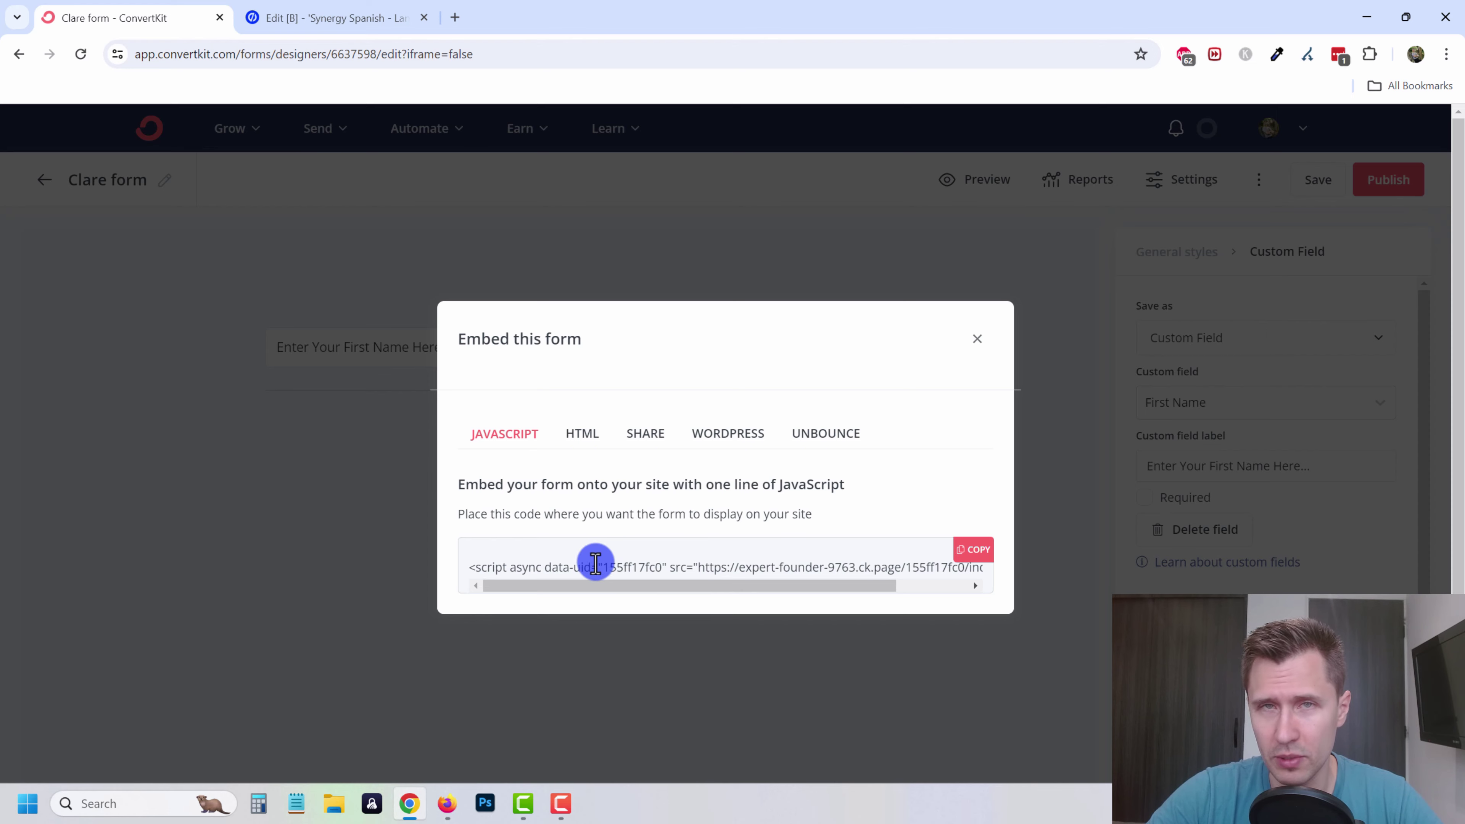
pyautogui.click(582, 434)
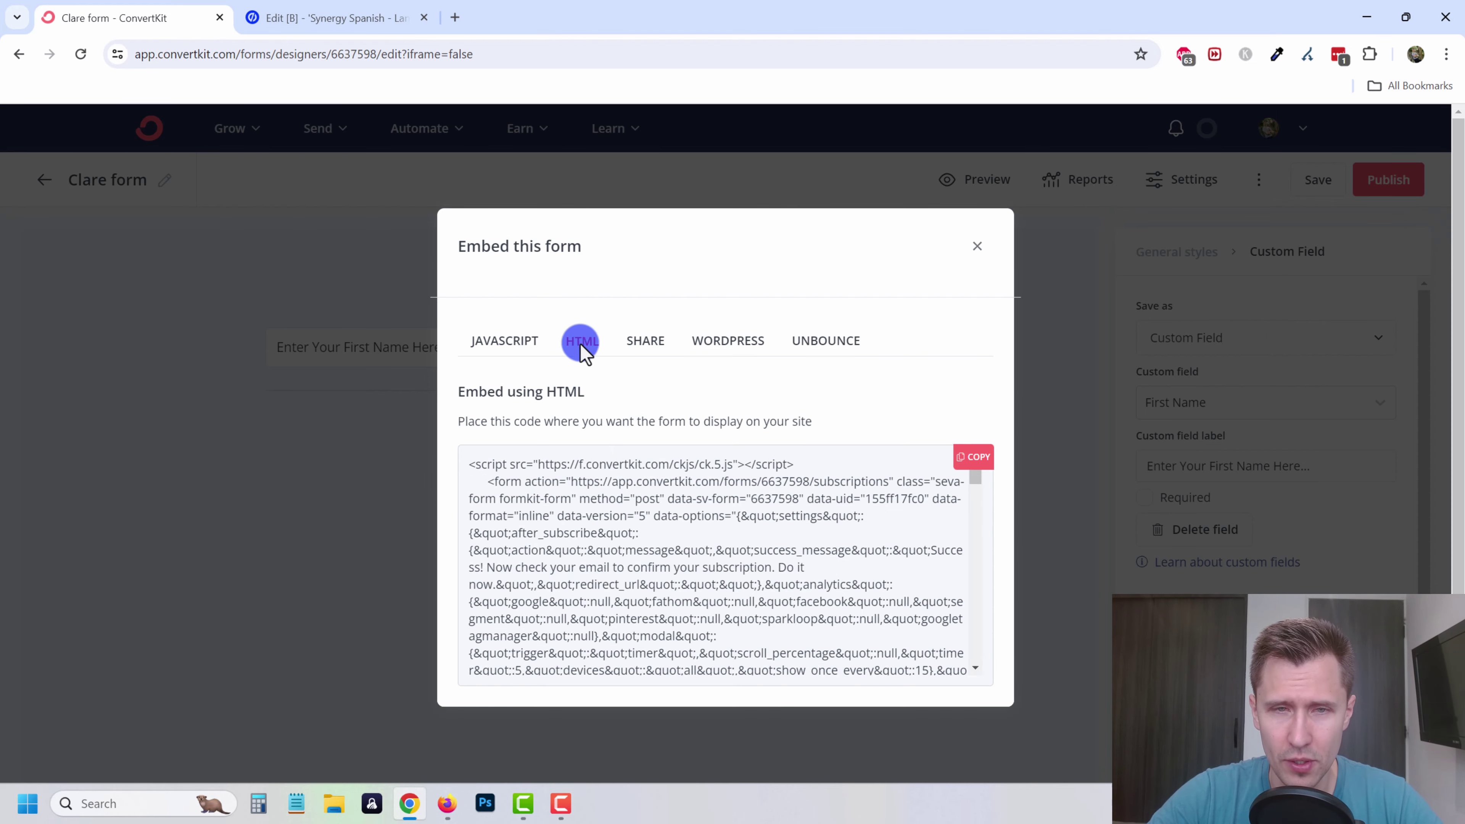
pyautogui.click(993, 478)
# - Paste the embed code into Unbounce's Custom HTML editor and save the code
pyautogui.click(341, 18)
pyautogui.click(406, 385)
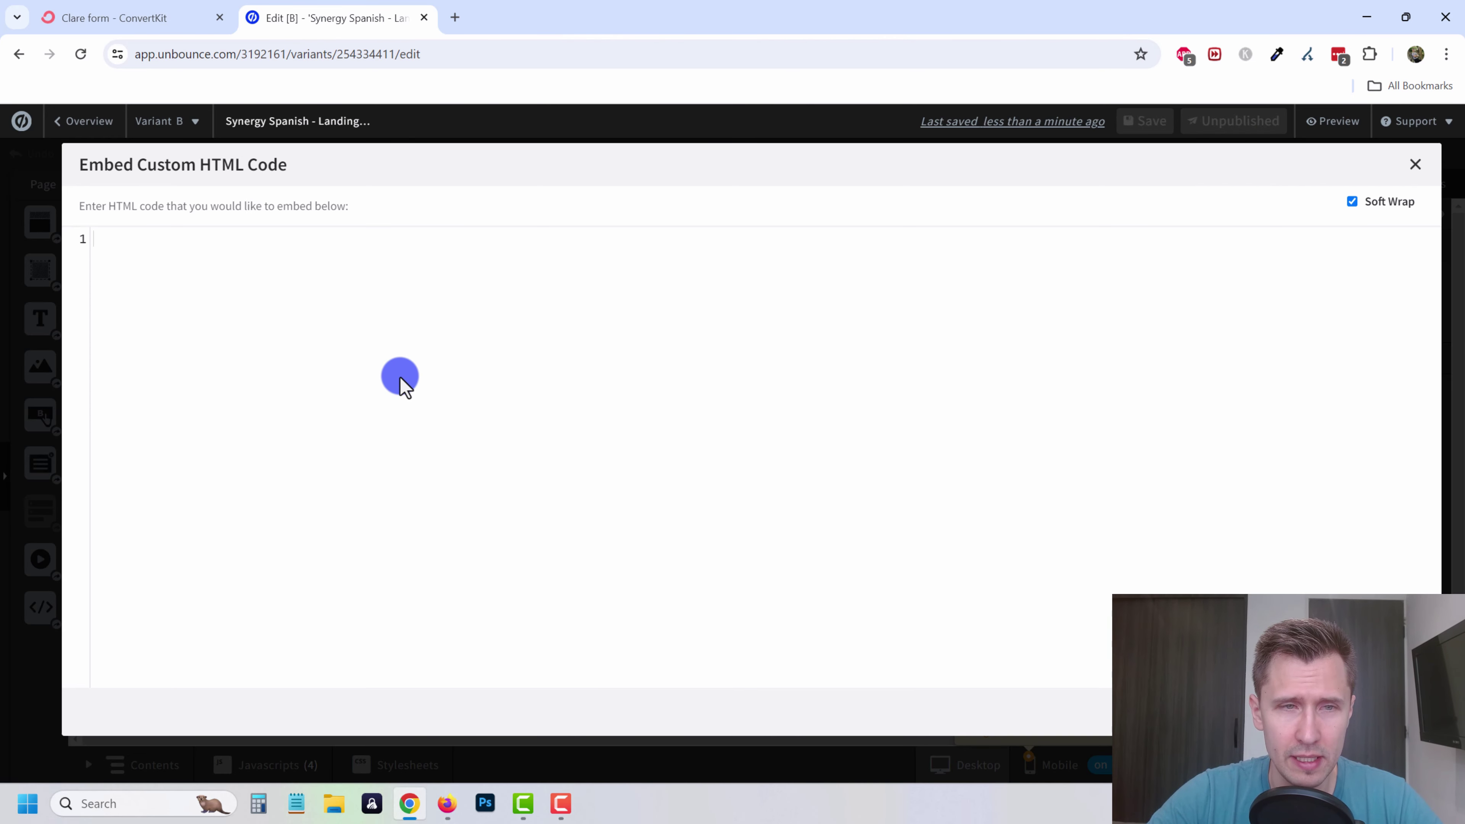
pyautogui.rightClick(363, 311)
pyautogui.click(408, 477)
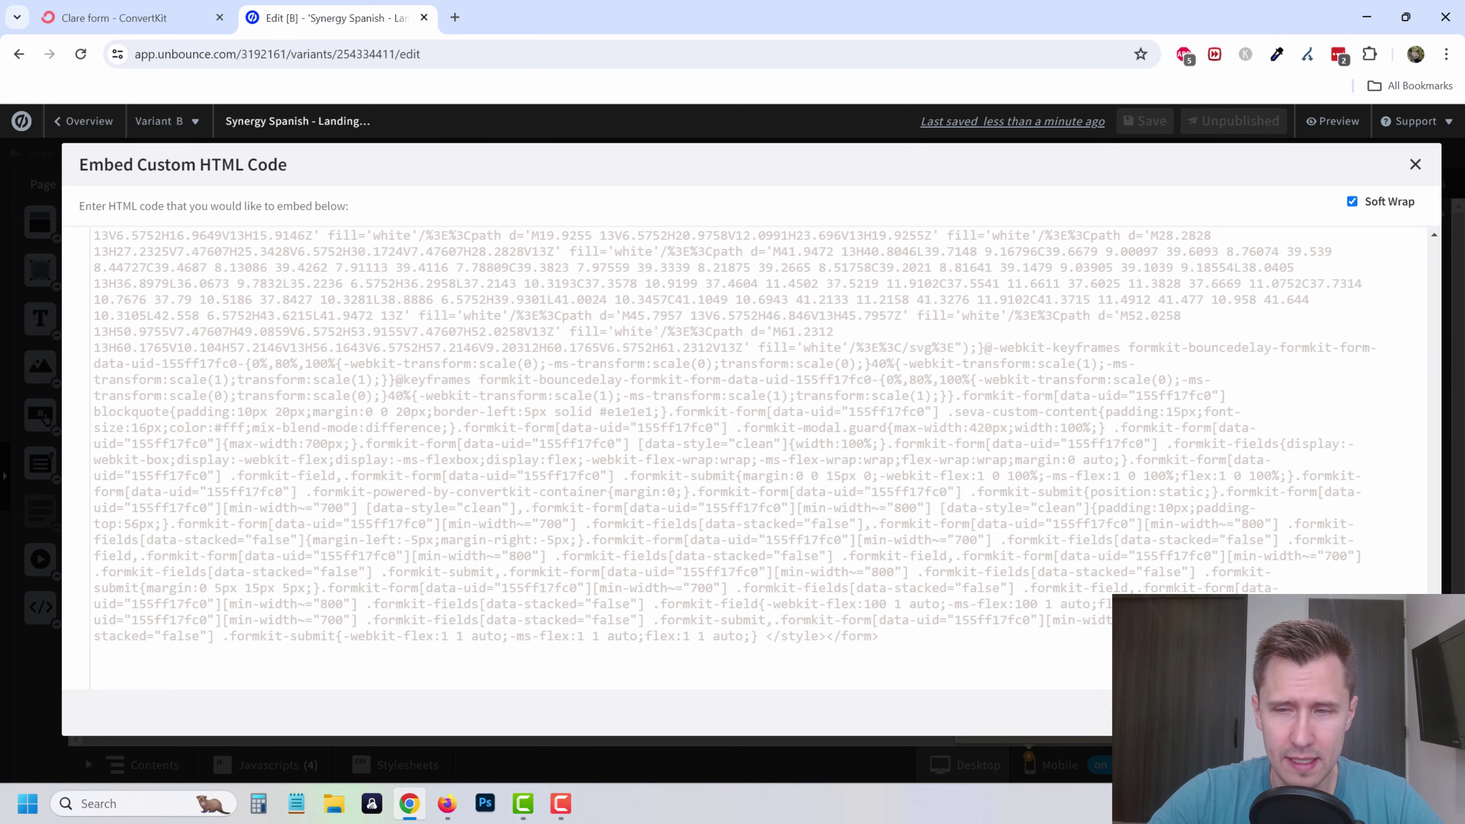
pyautogui.click(1384, 713)
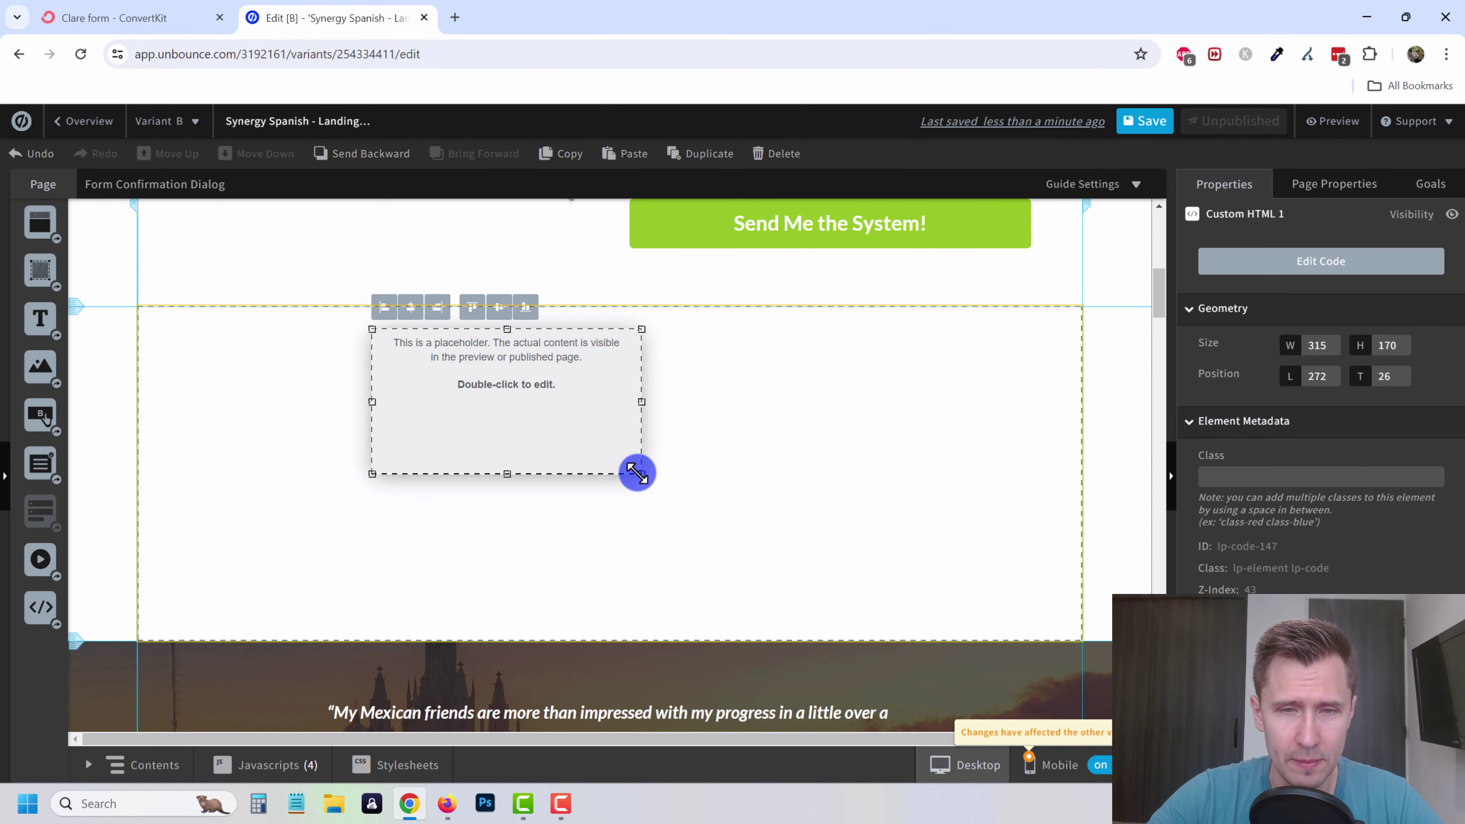
# - Resize the Custom HTML form block to 795×204, shift it left and down, save, and preview
pyautogui.moveTo(637, 473); pyautogui.dragTo(1054, 503)
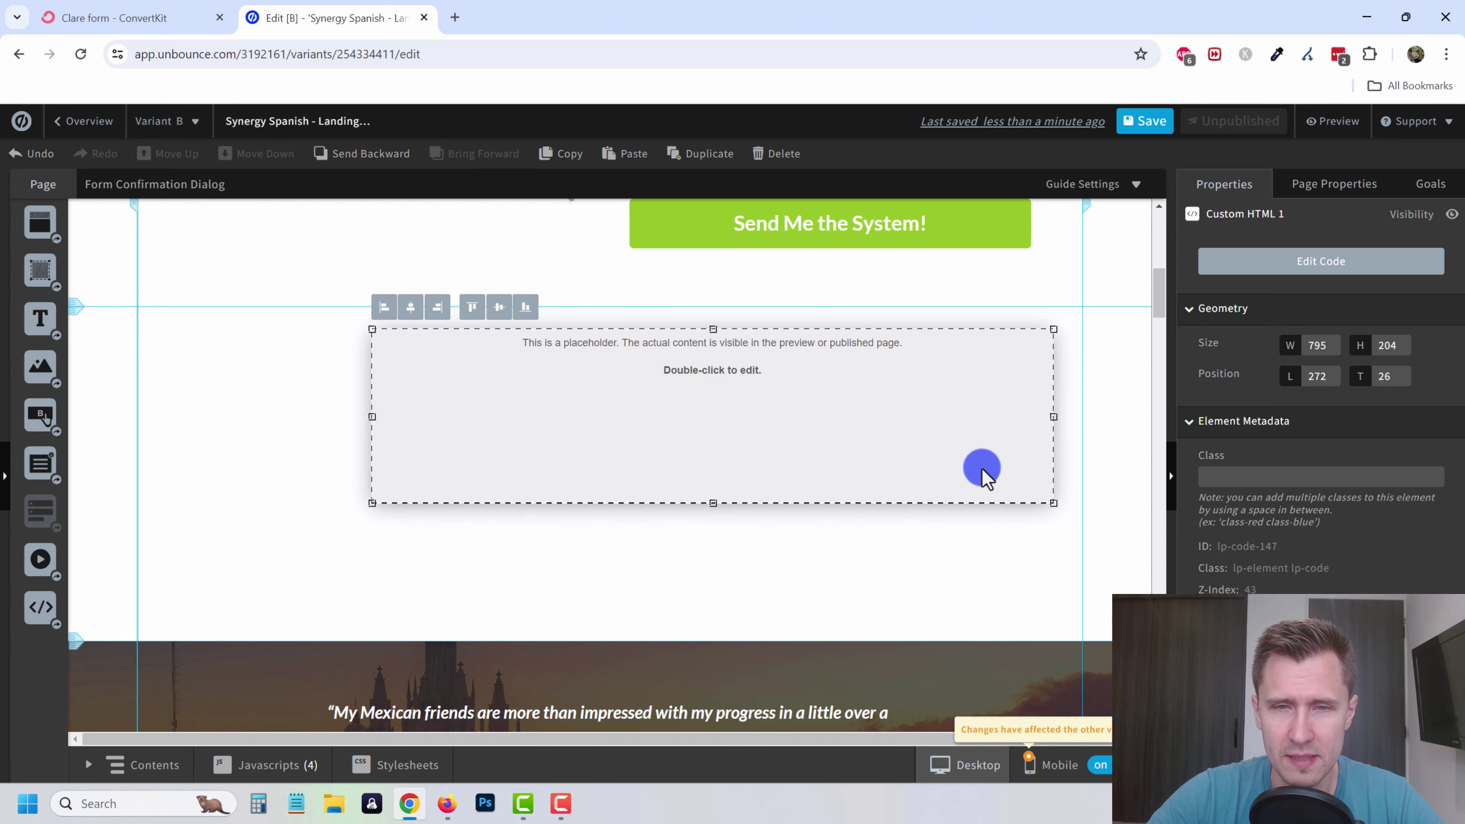
pyautogui.moveTo(866, 428); pyautogui.dragTo(766, 446)
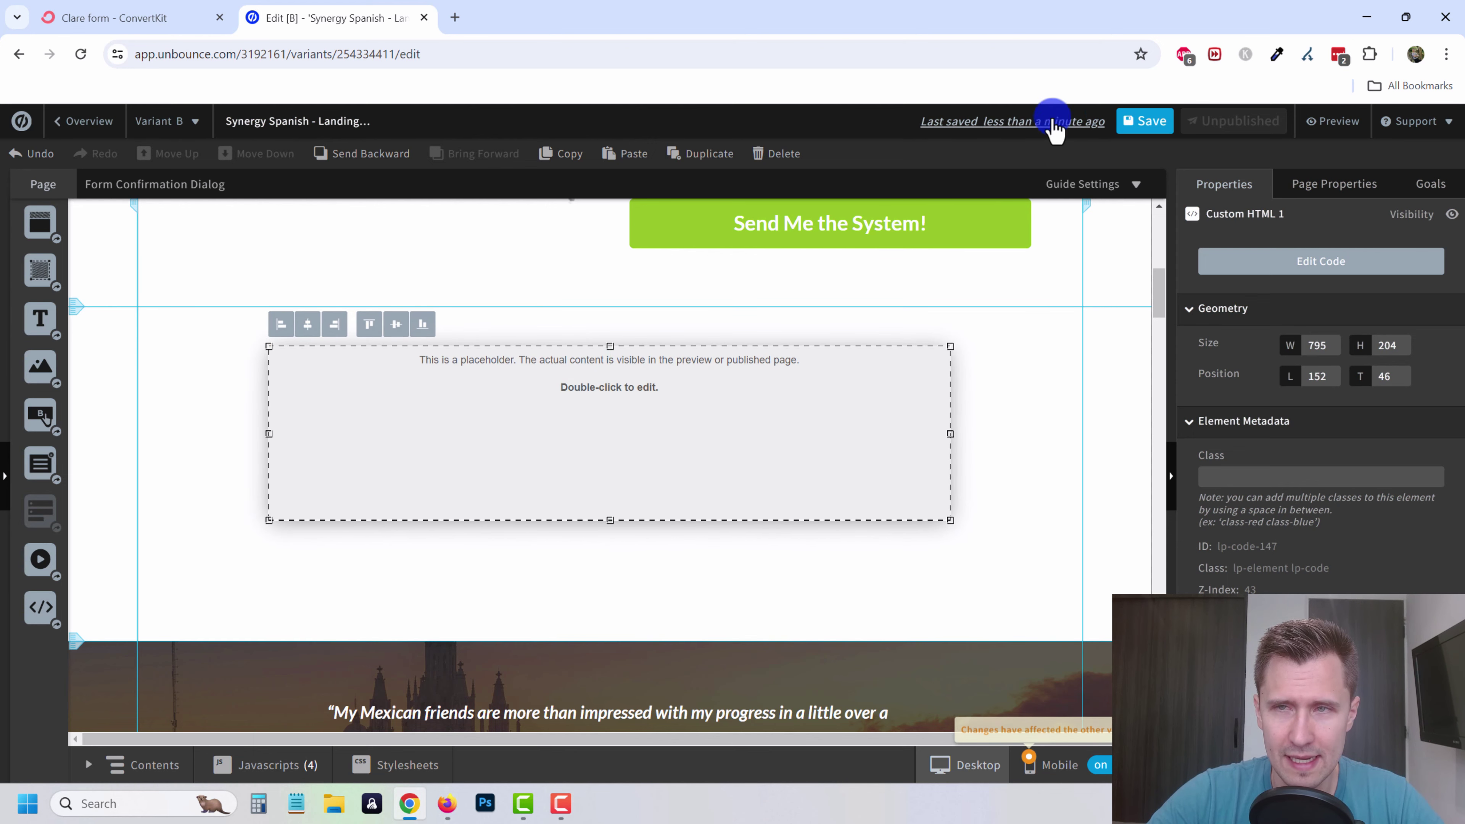
pyautogui.click(1134, 123)
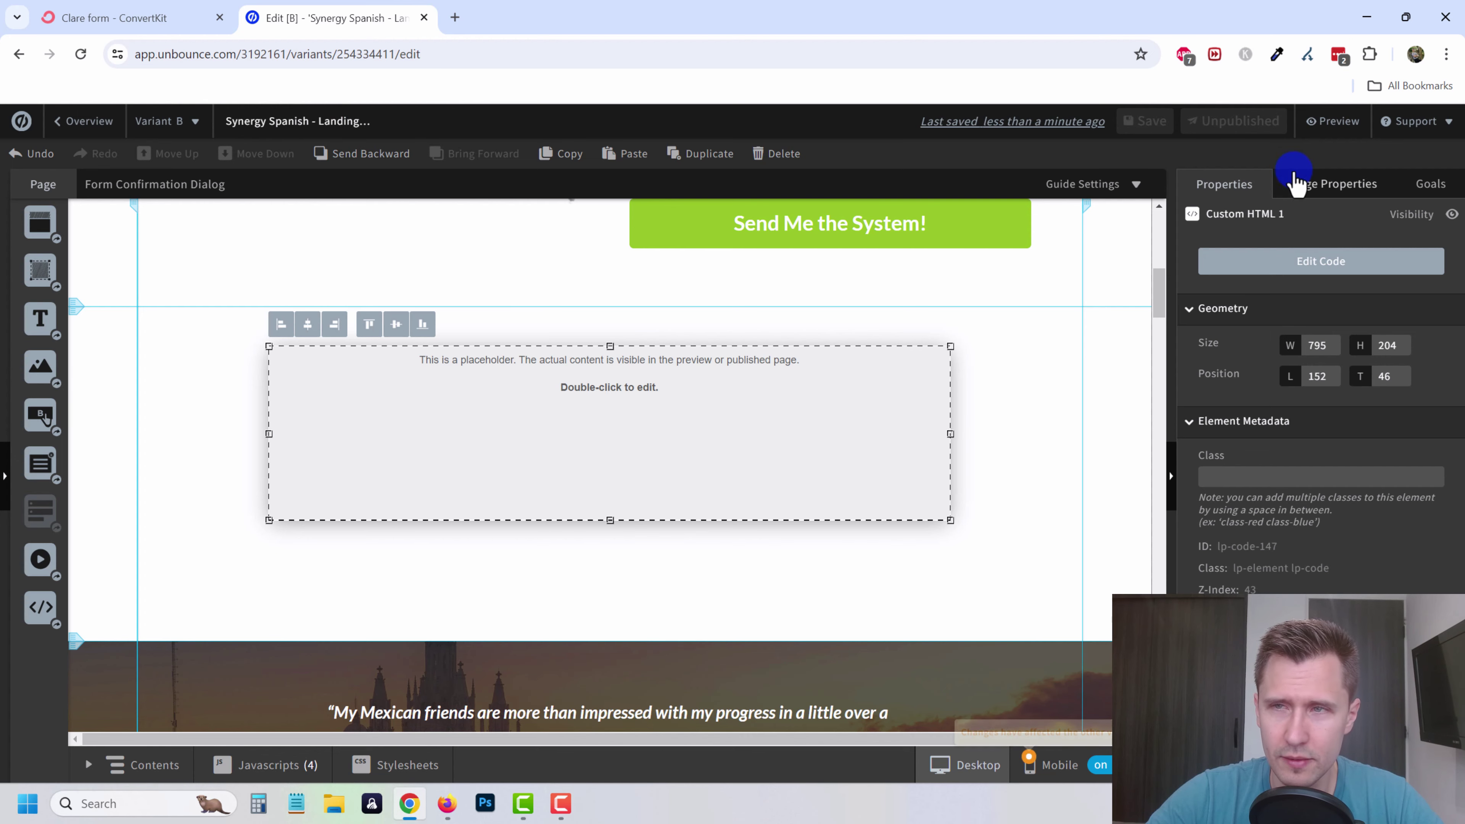
pyautogui.click(1333, 121)
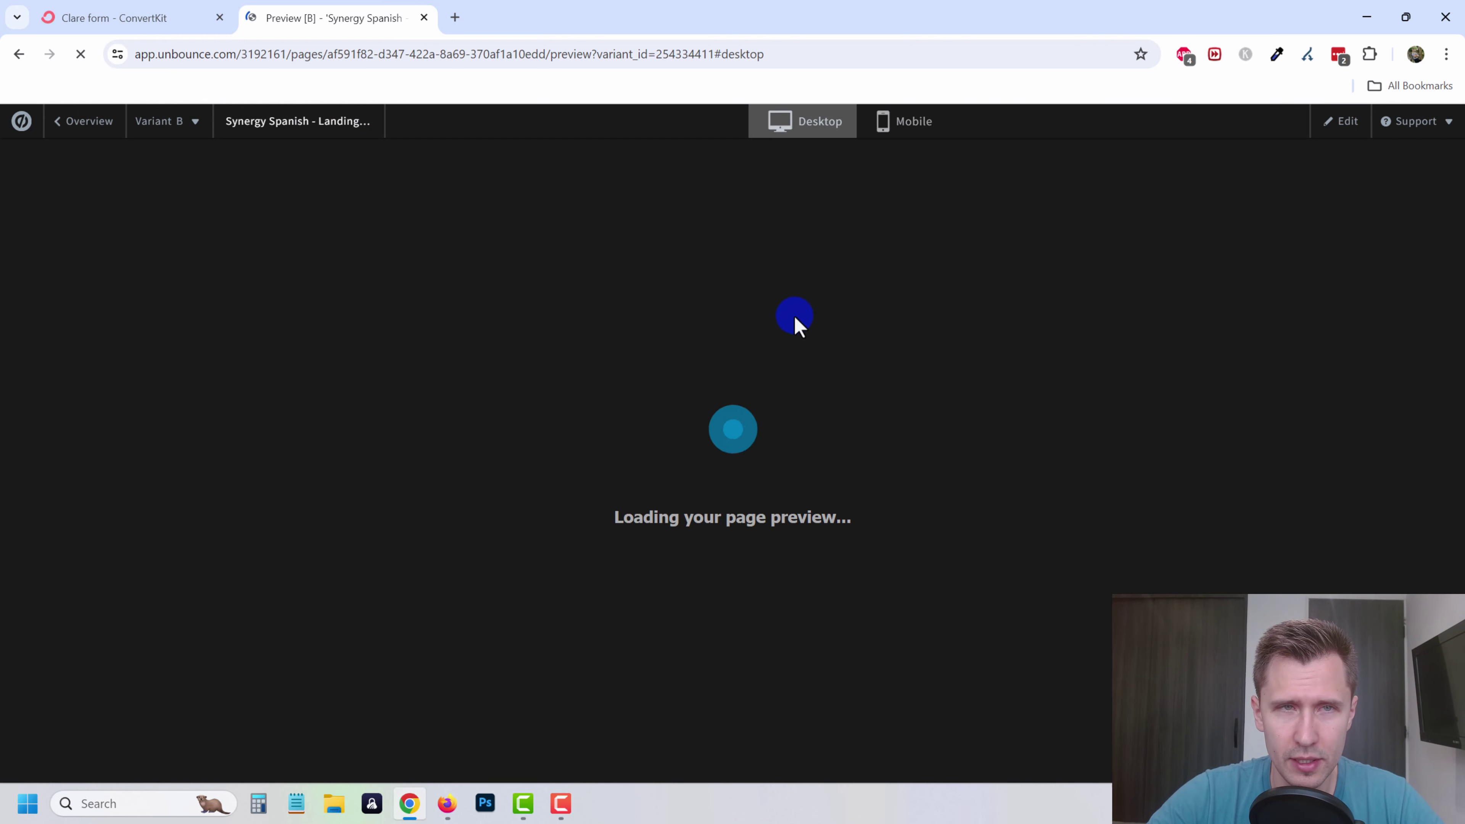
# - Submit a test first name and email via 'Get Your Free Guide' and check the success message
pyautogui.scroll(-5, 684, 366)
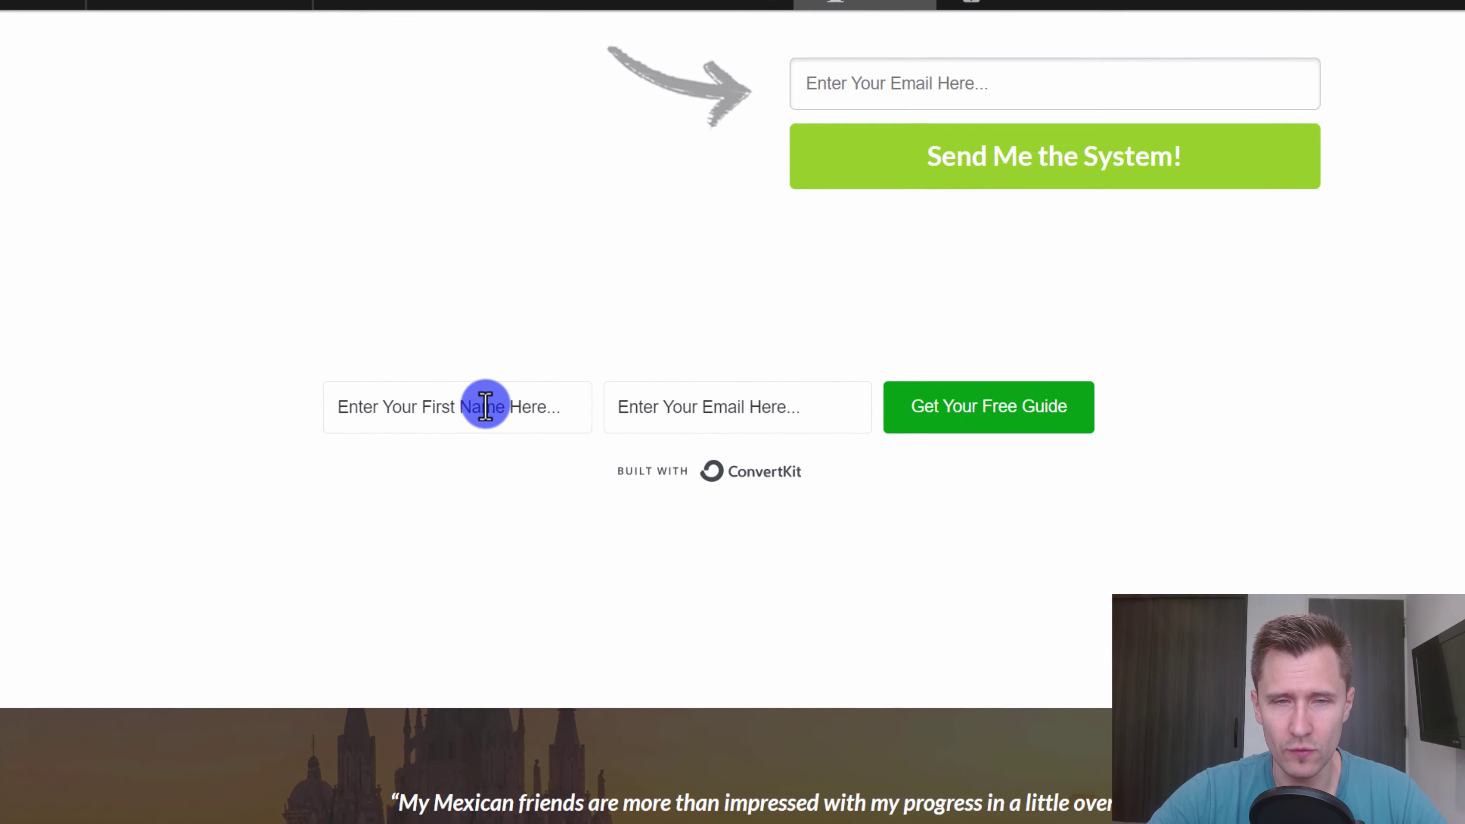
pyautogui.click(690, 385)
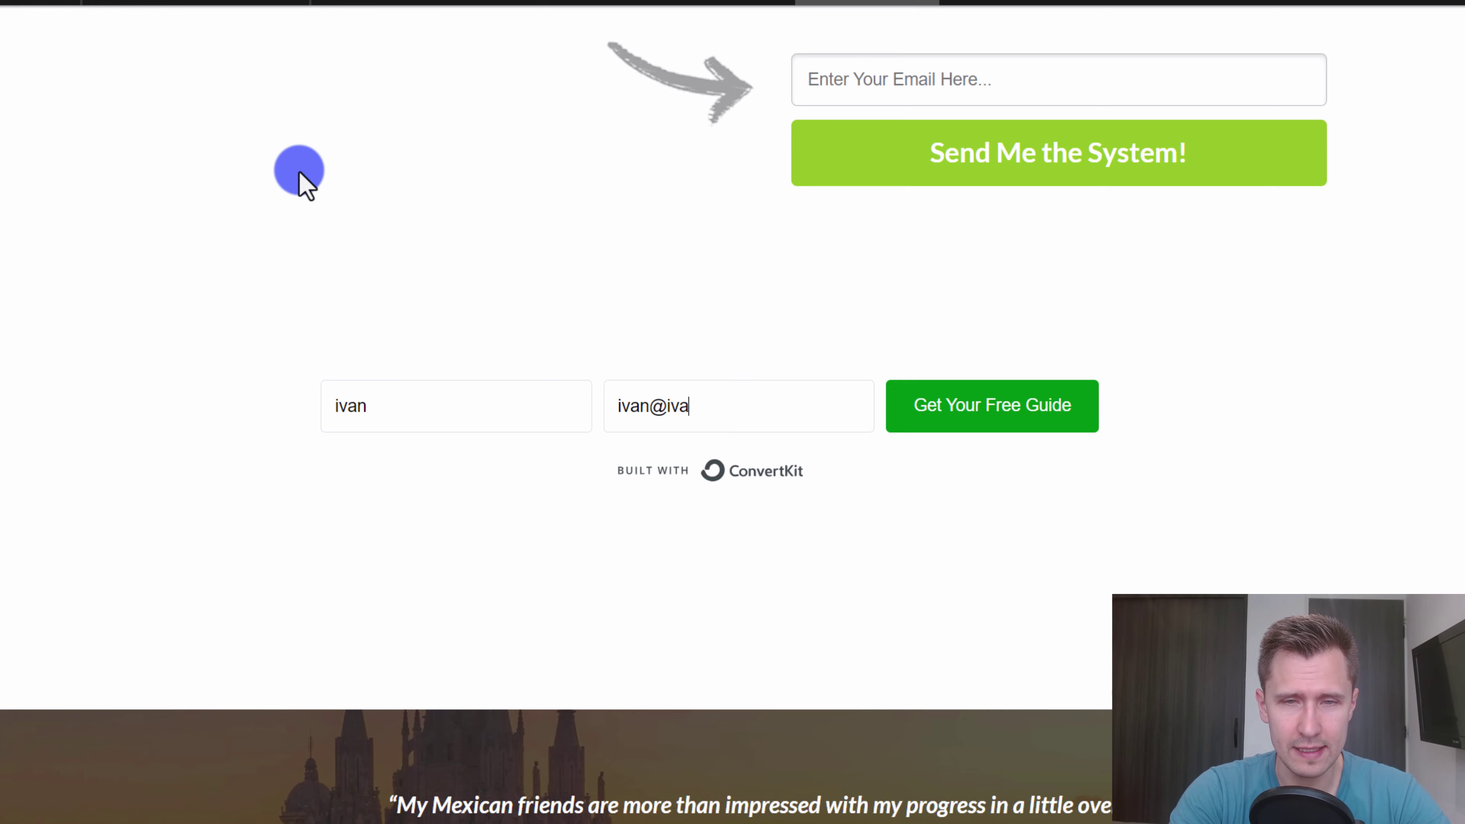
pyautogui.click(958, 424)
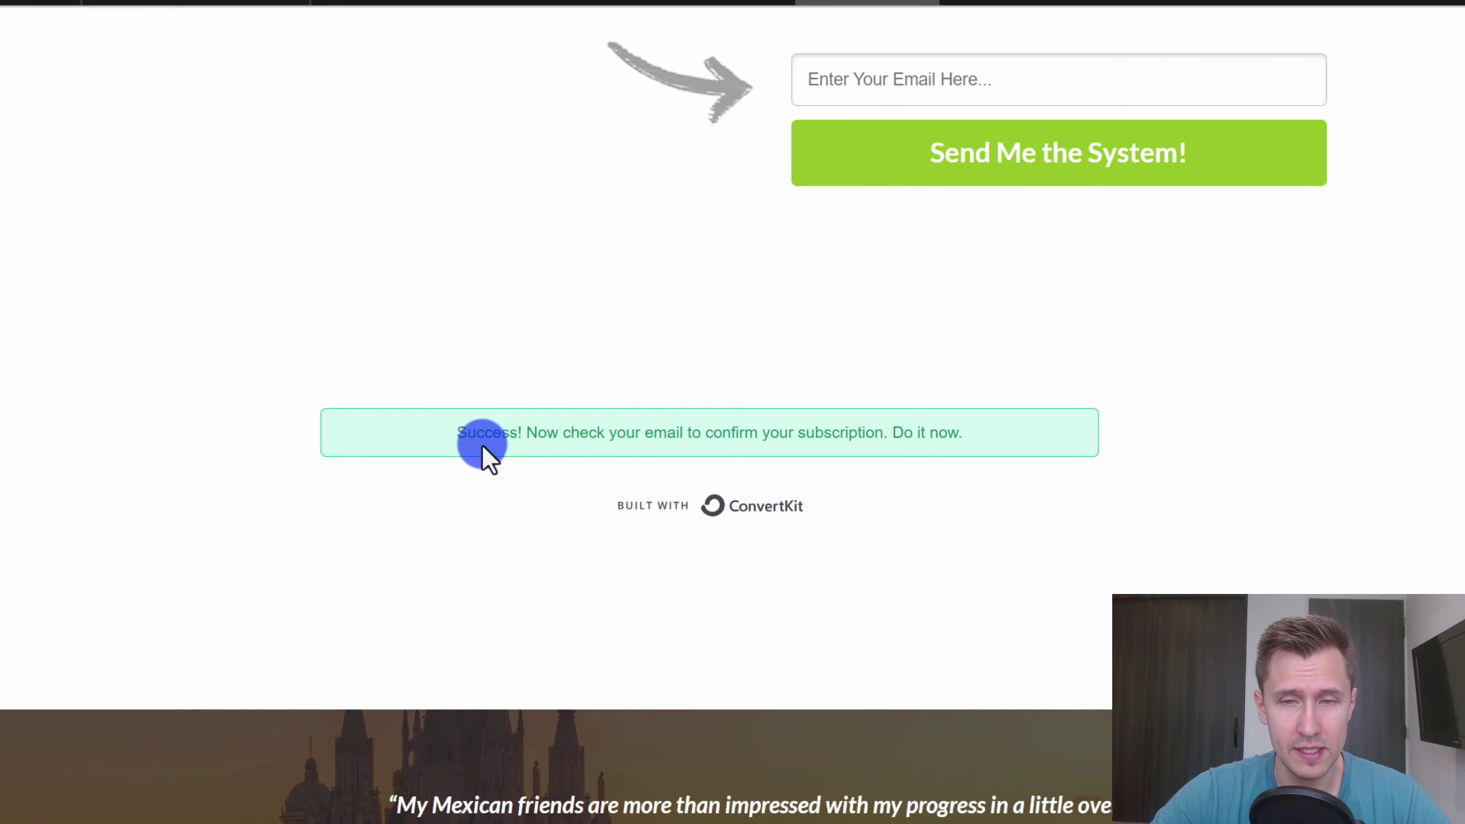
pyautogui.moveTo(461, 432); pyautogui.dragTo(922, 450)
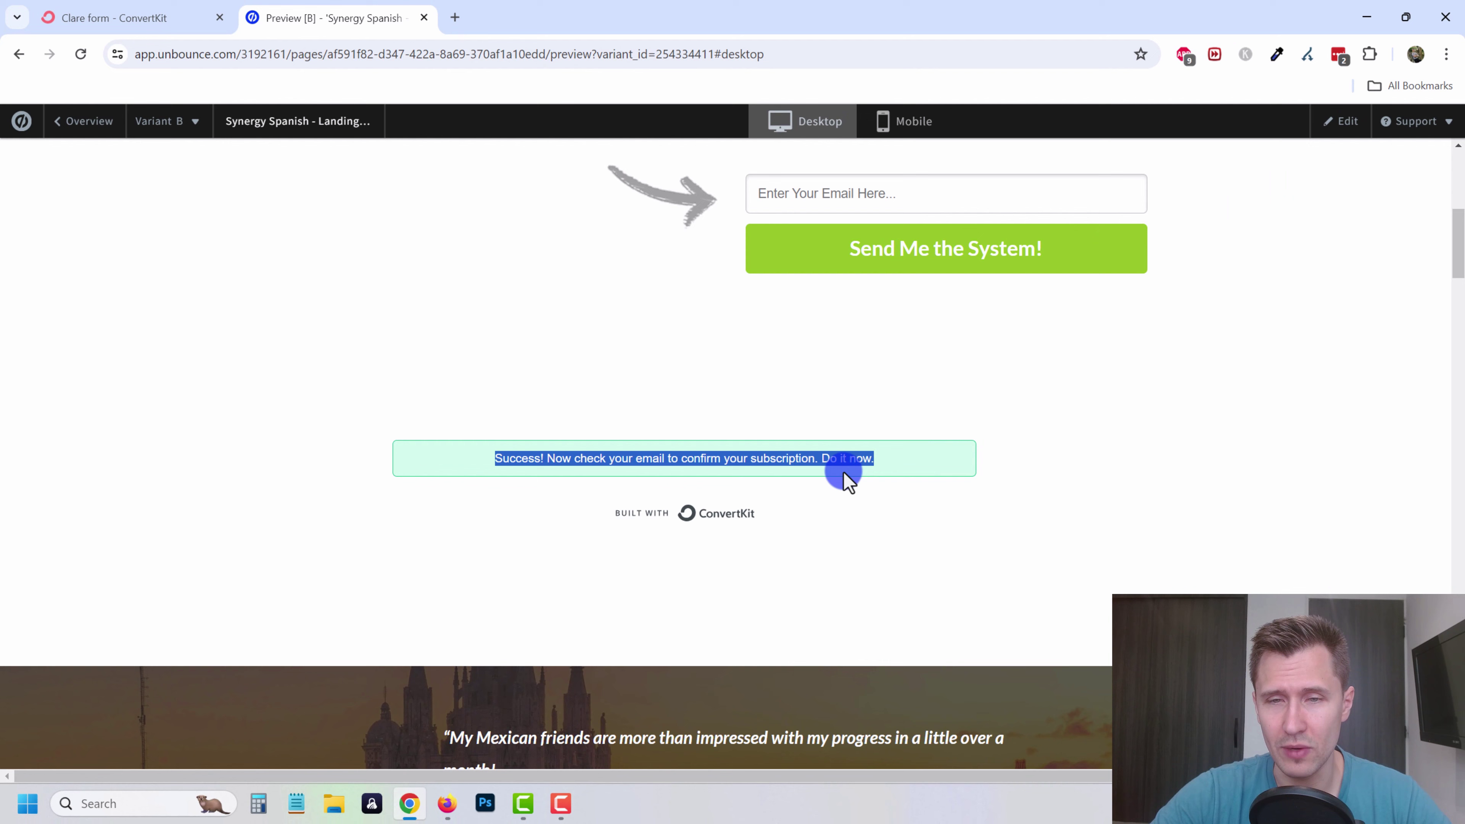
pyautogui.click(825, 473)
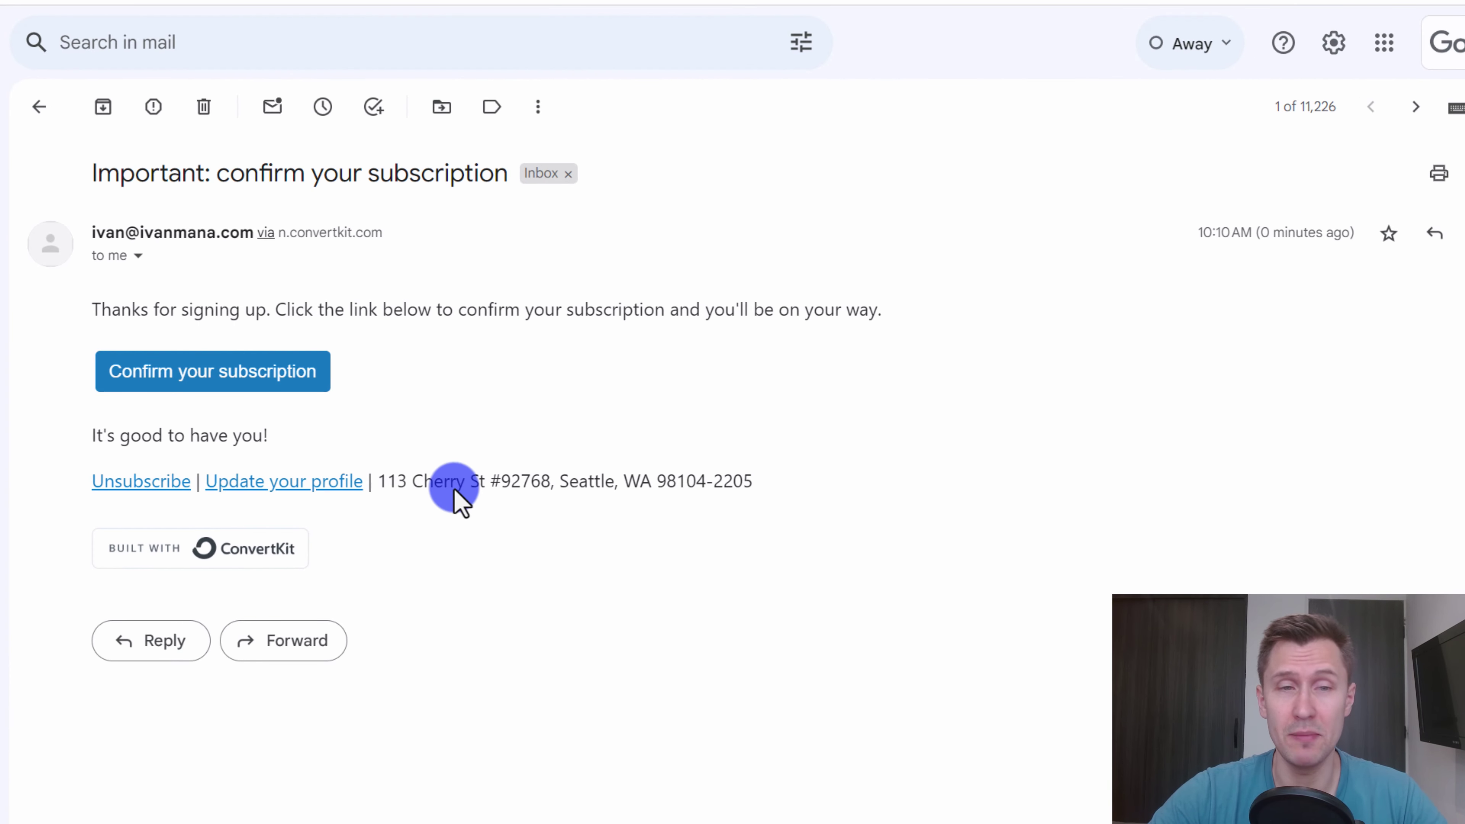
# - Read through the ConvertKit confirmation email's opening line and closing greeting
pyautogui.moveTo(114, 302); pyautogui.dragTo(853, 311)
pyautogui.click(701, 323)
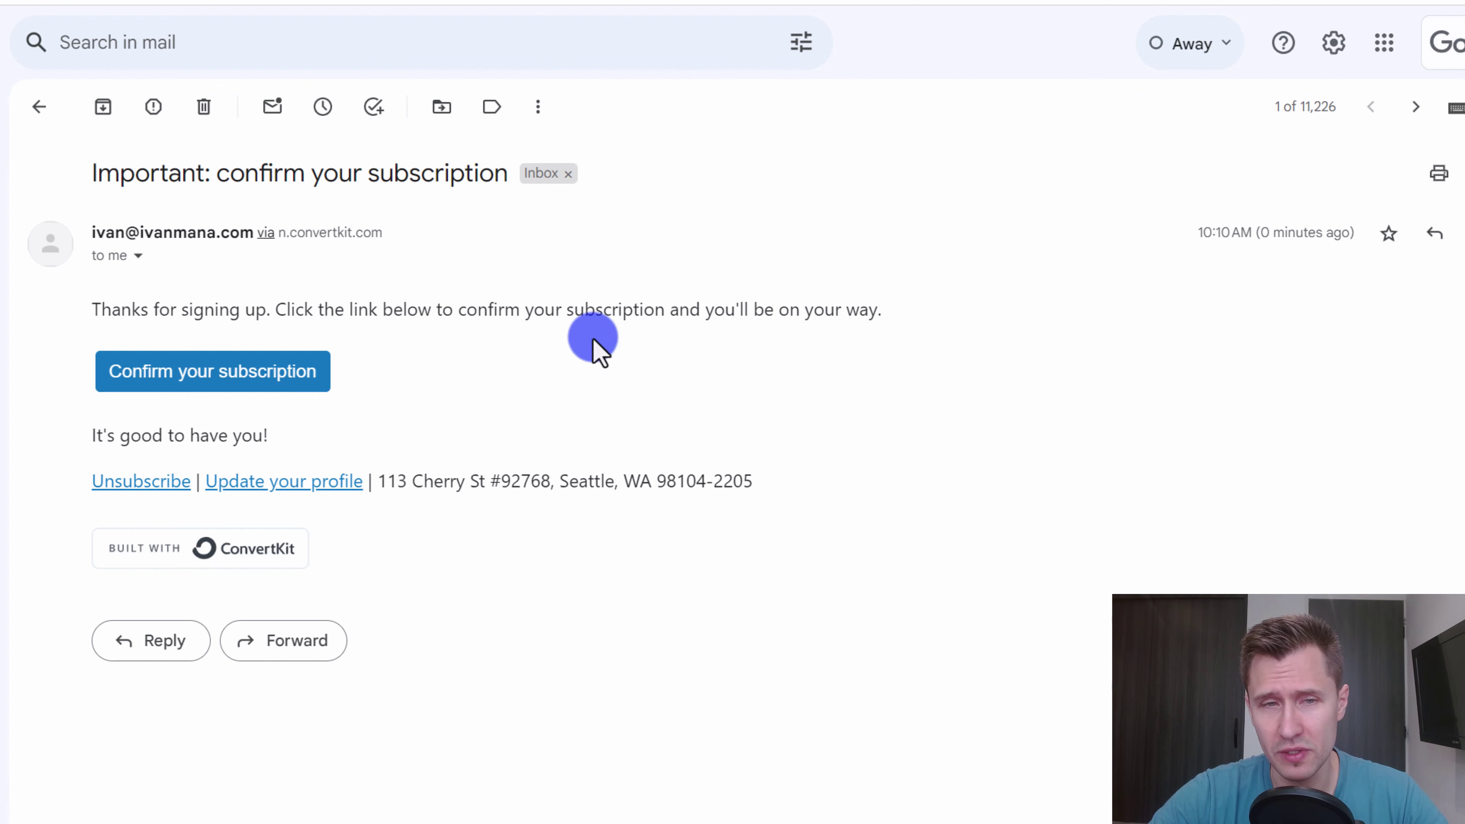
pyautogui.moveTo(128, 427); pyautogui.dragTo(301, 431)
pyautogui.click(203, 430)
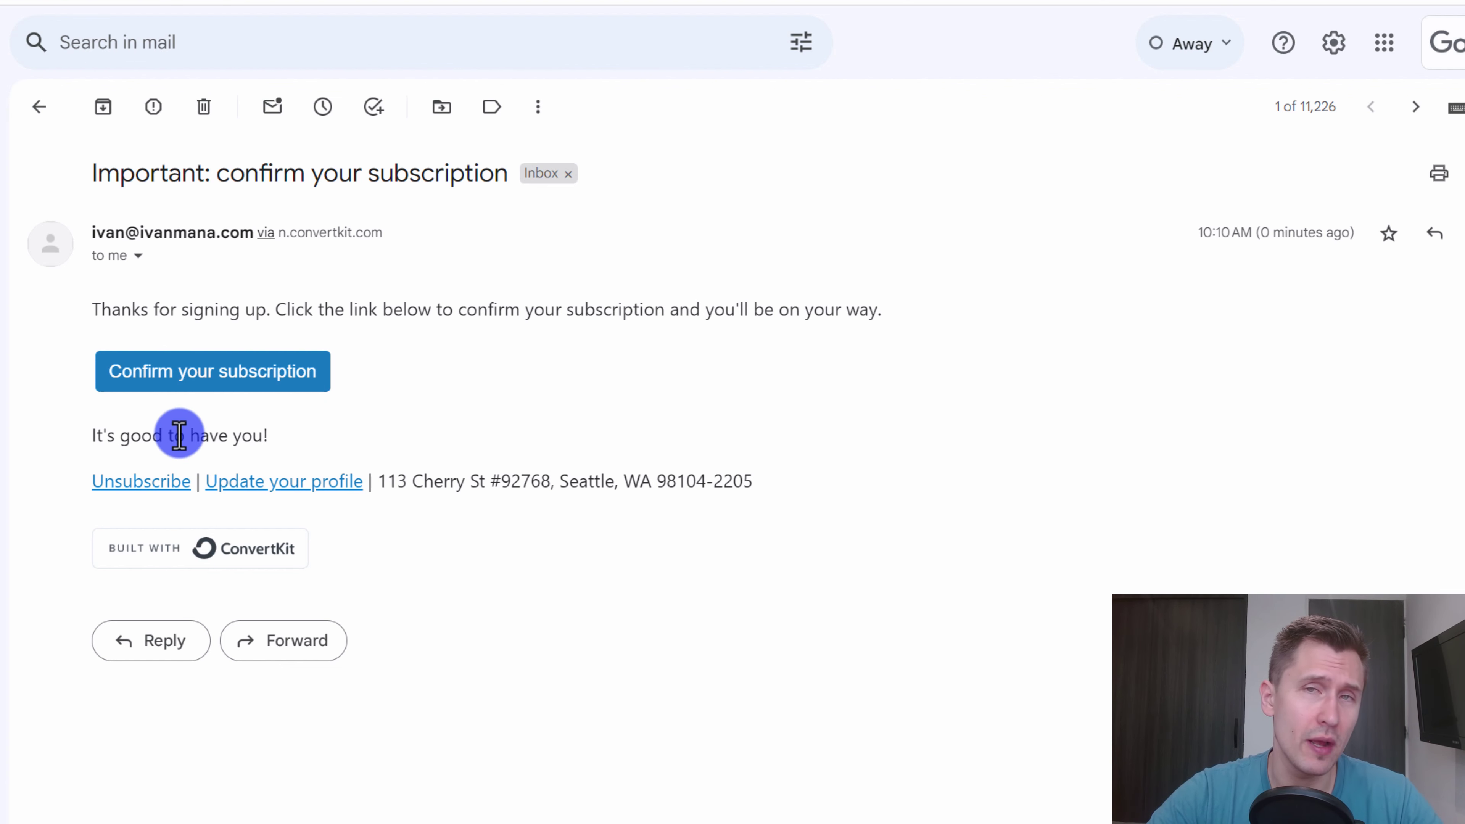
# - Unsubscribe the test address from all ConvertKit emails and close the survey tab
pyautogui.click(163, 483)
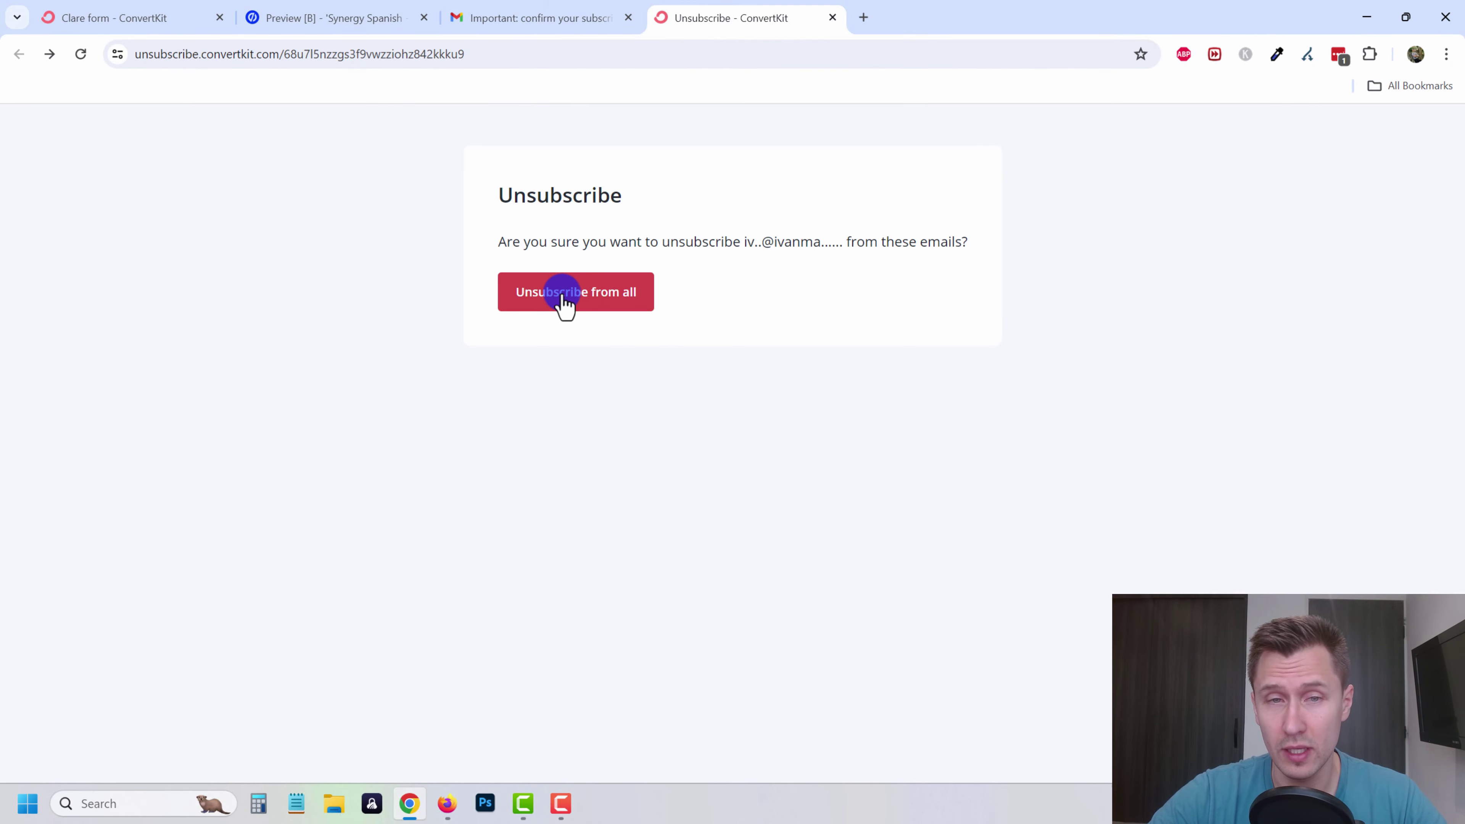
pyautogui.click(587, 300)
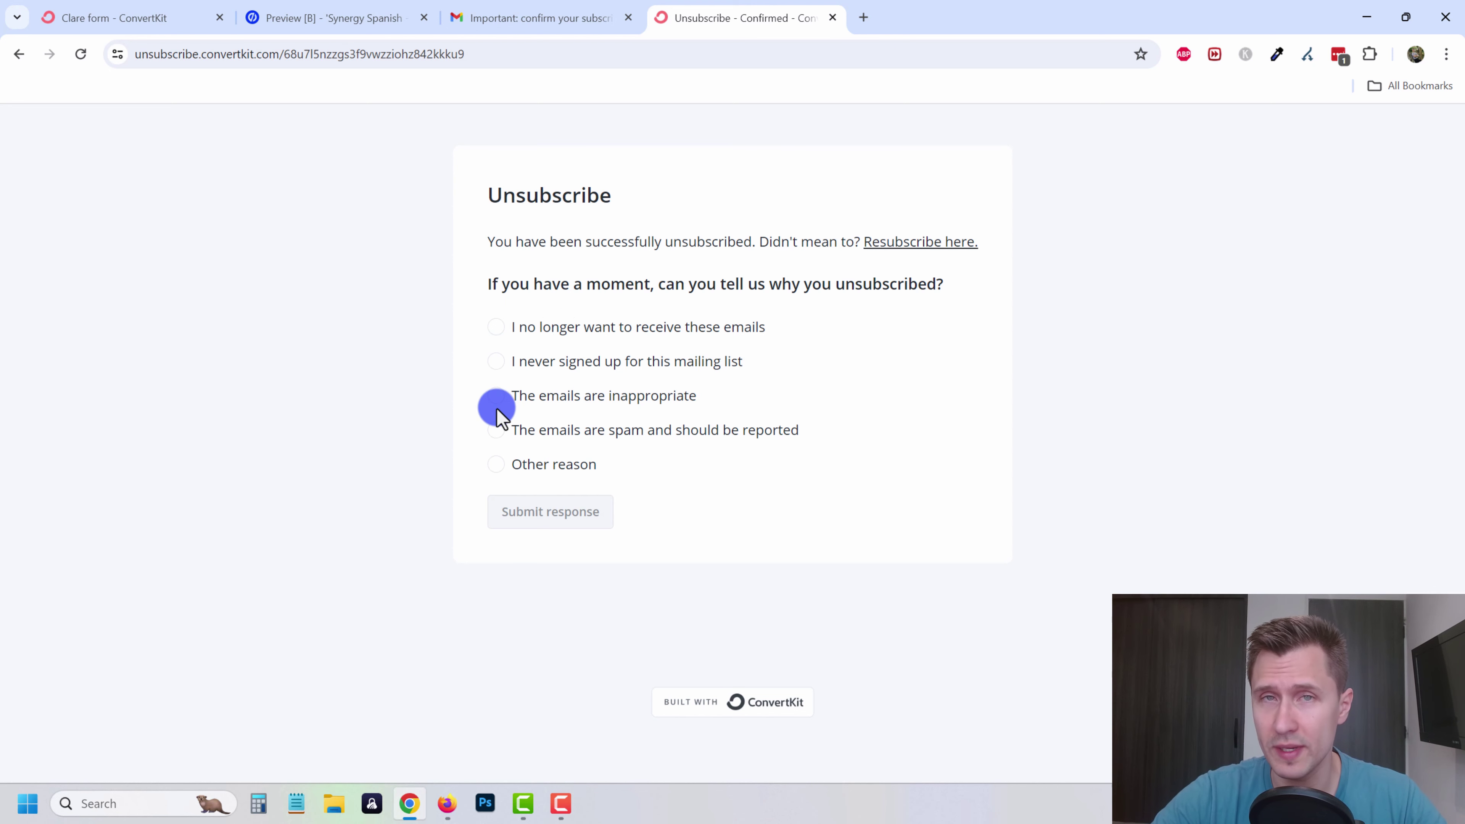
pyautogui.click(833, 18)
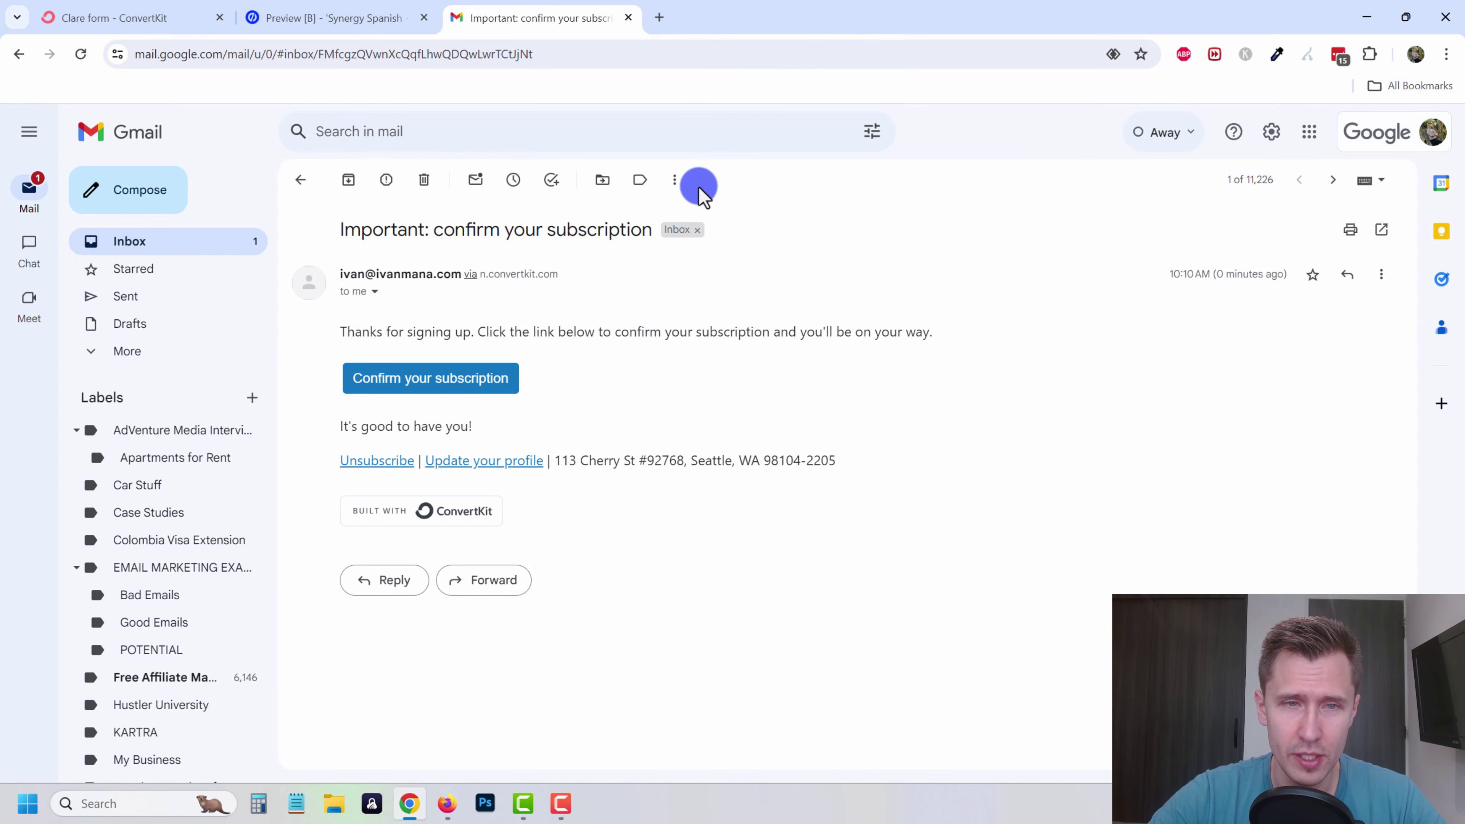
# - Confirm the subscription, browse the 15-page affiliate-marketing PDF, then return to the Unbounce preview
pyautogui.click(477, 382)
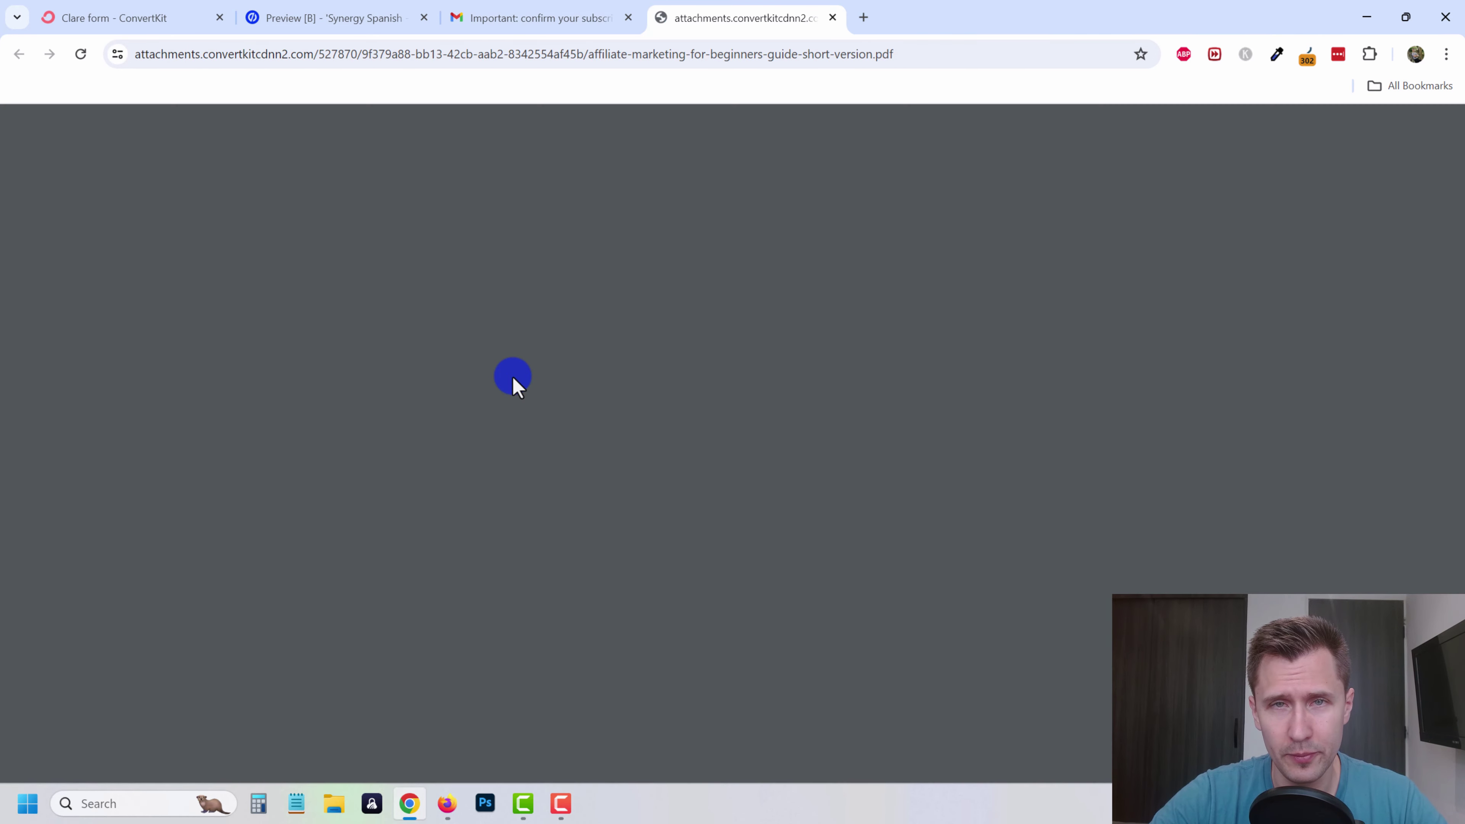
pyautogui.scroll(-10, 938, 375)
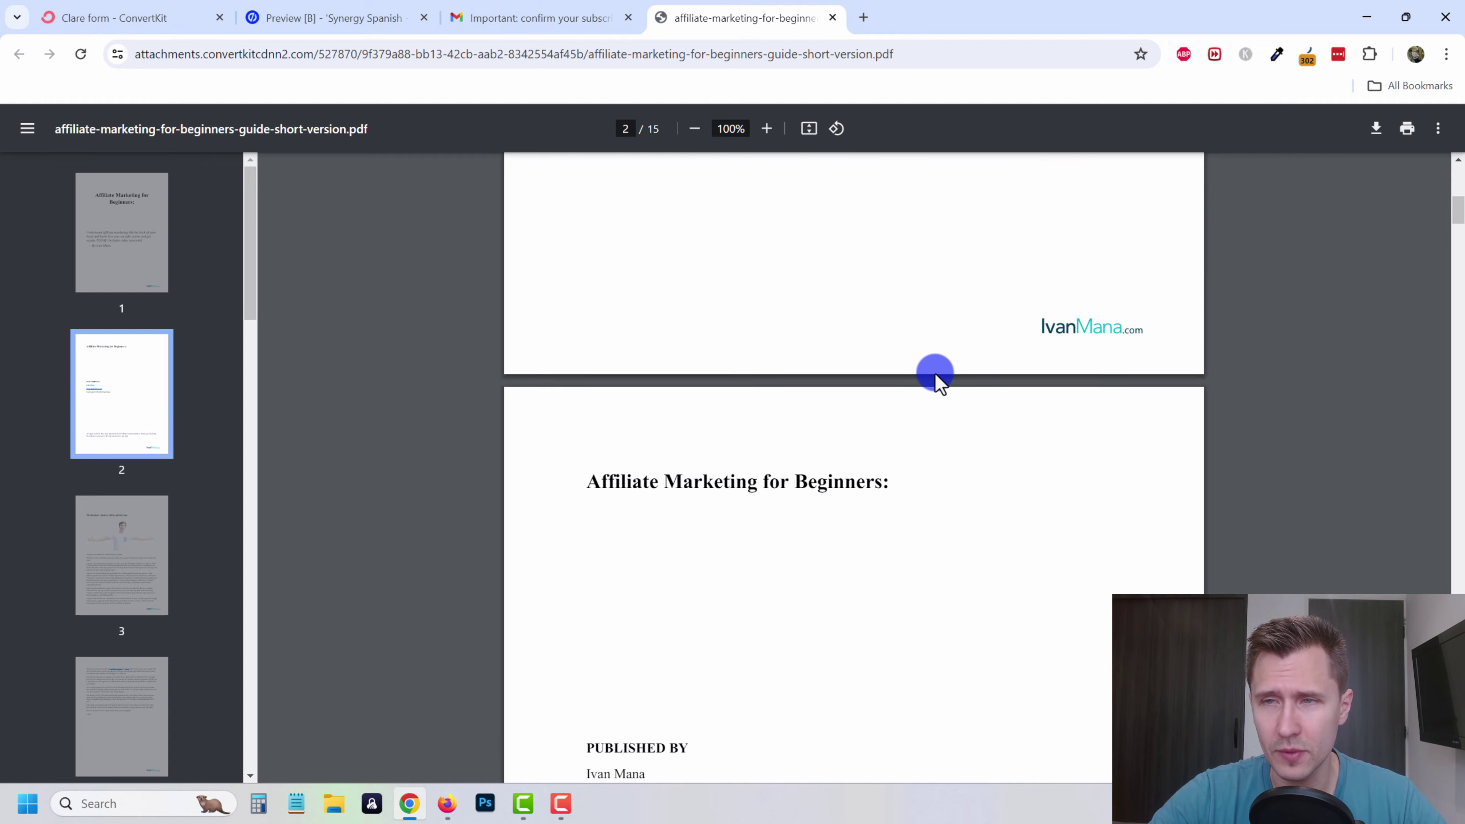
pyautogui.scroll(-10, 938, 375)
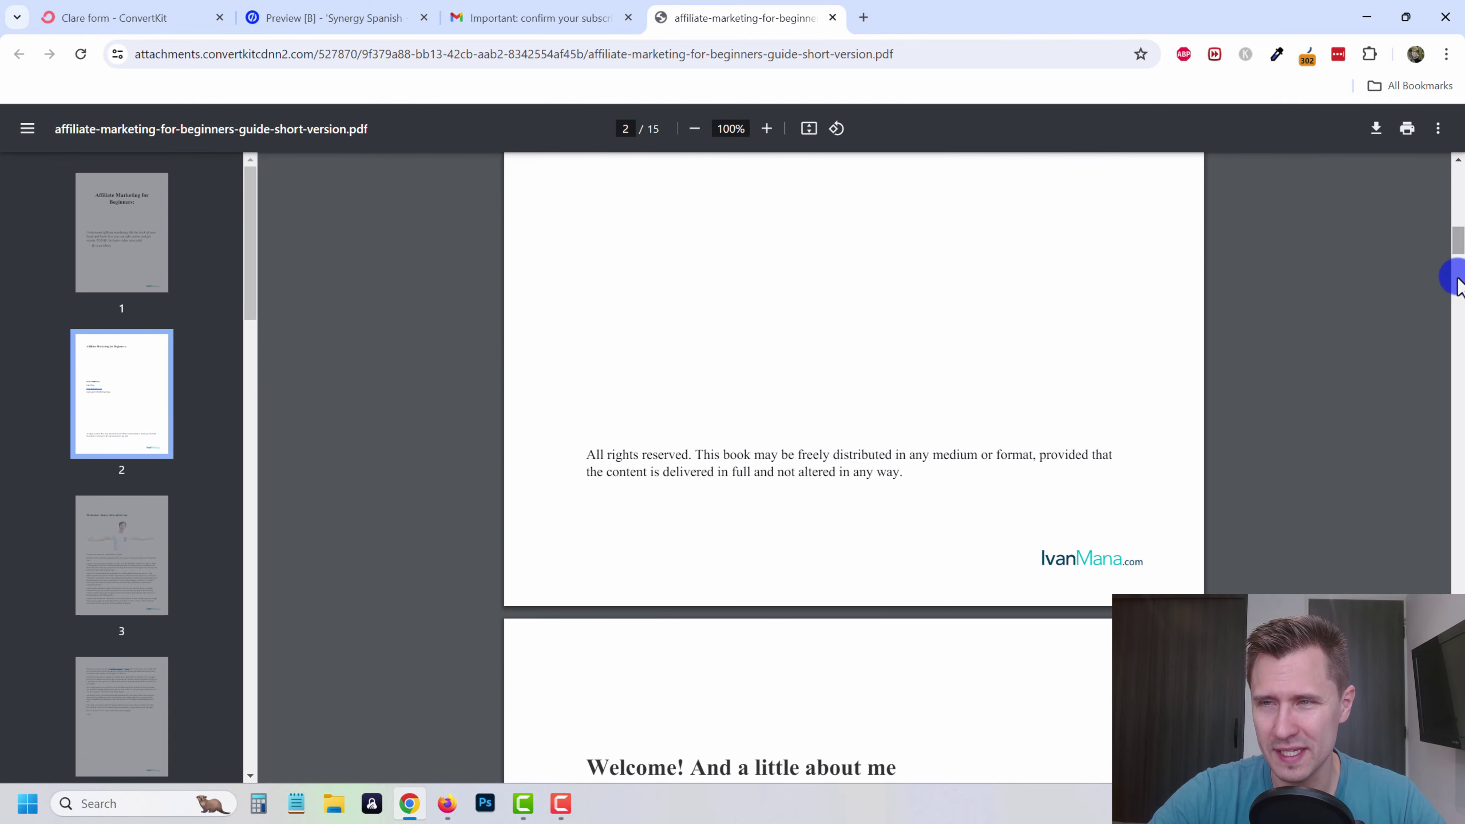
pyautogui.moveTo(1459, 278); pyautogui.dragTo(1299, 226)
pyautogui.scroll(5, 687, 272)
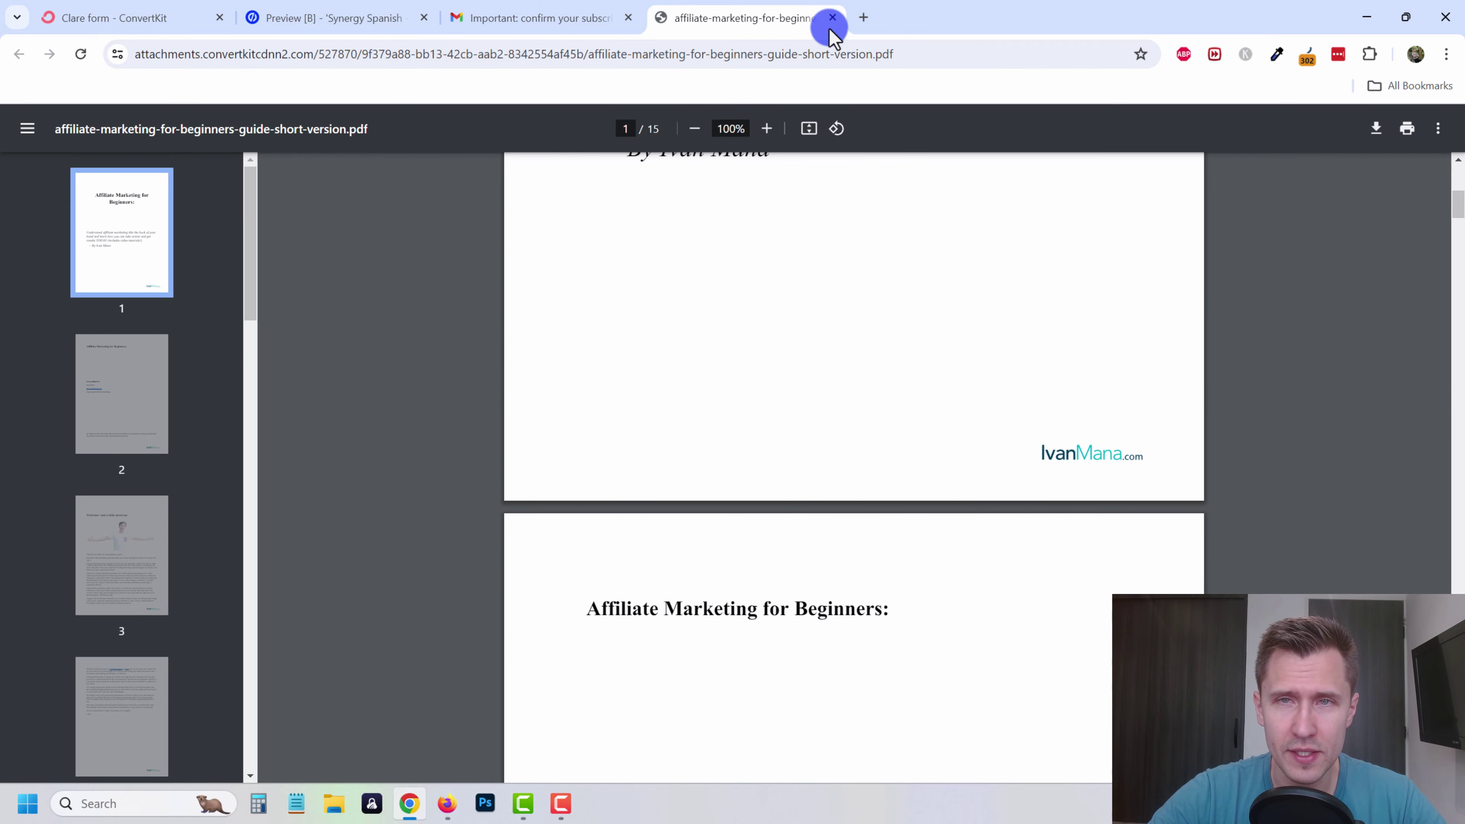
pyautogui.click(833, 17)
pyautogui.click(344, 12)
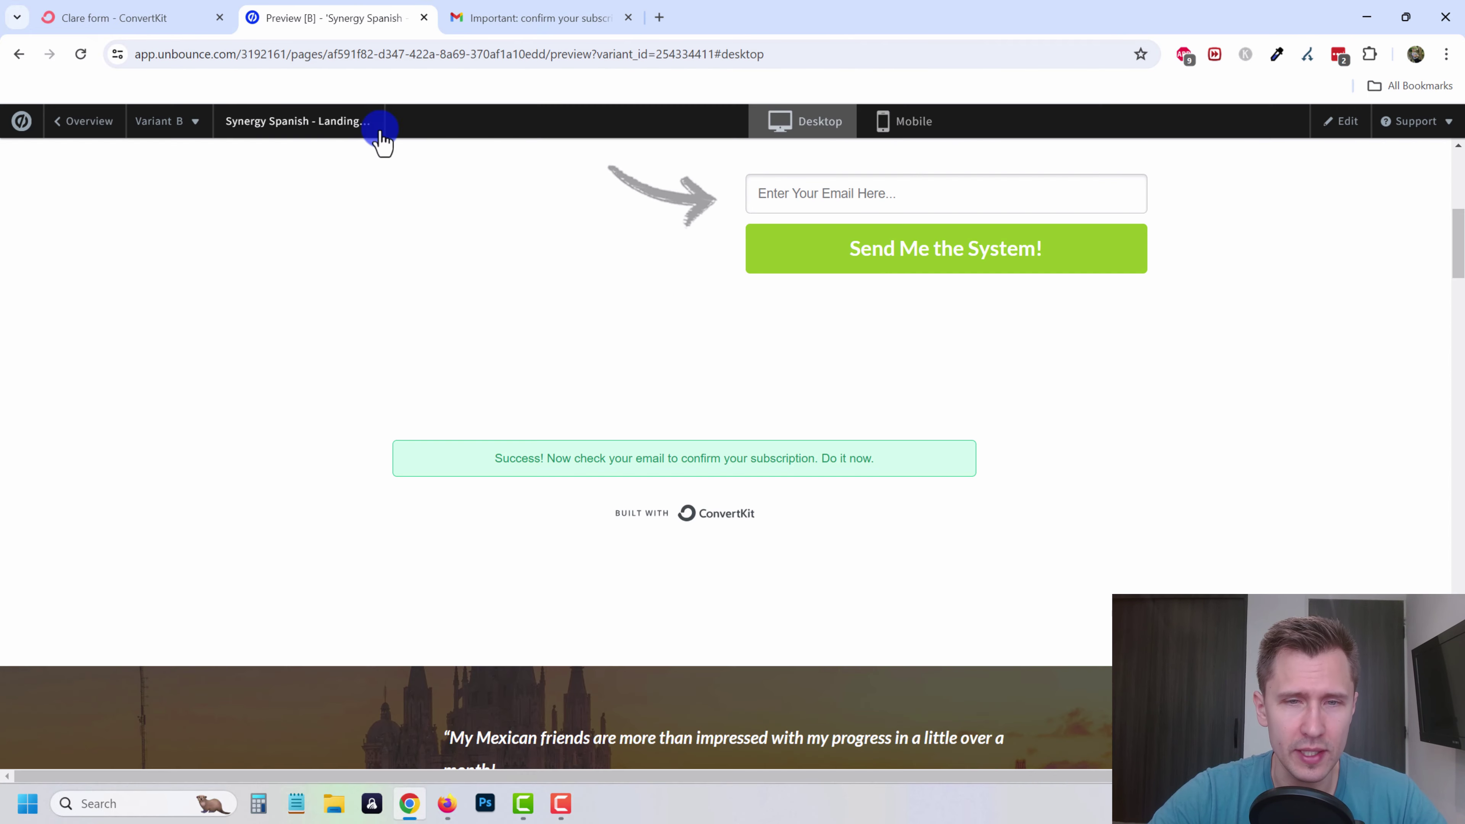
# - Close the embed dialog, save the Clare form, and rename it 'Online marketing FORM'
pyautogui.click(139, 12)
pyautogui.click(984, 240)
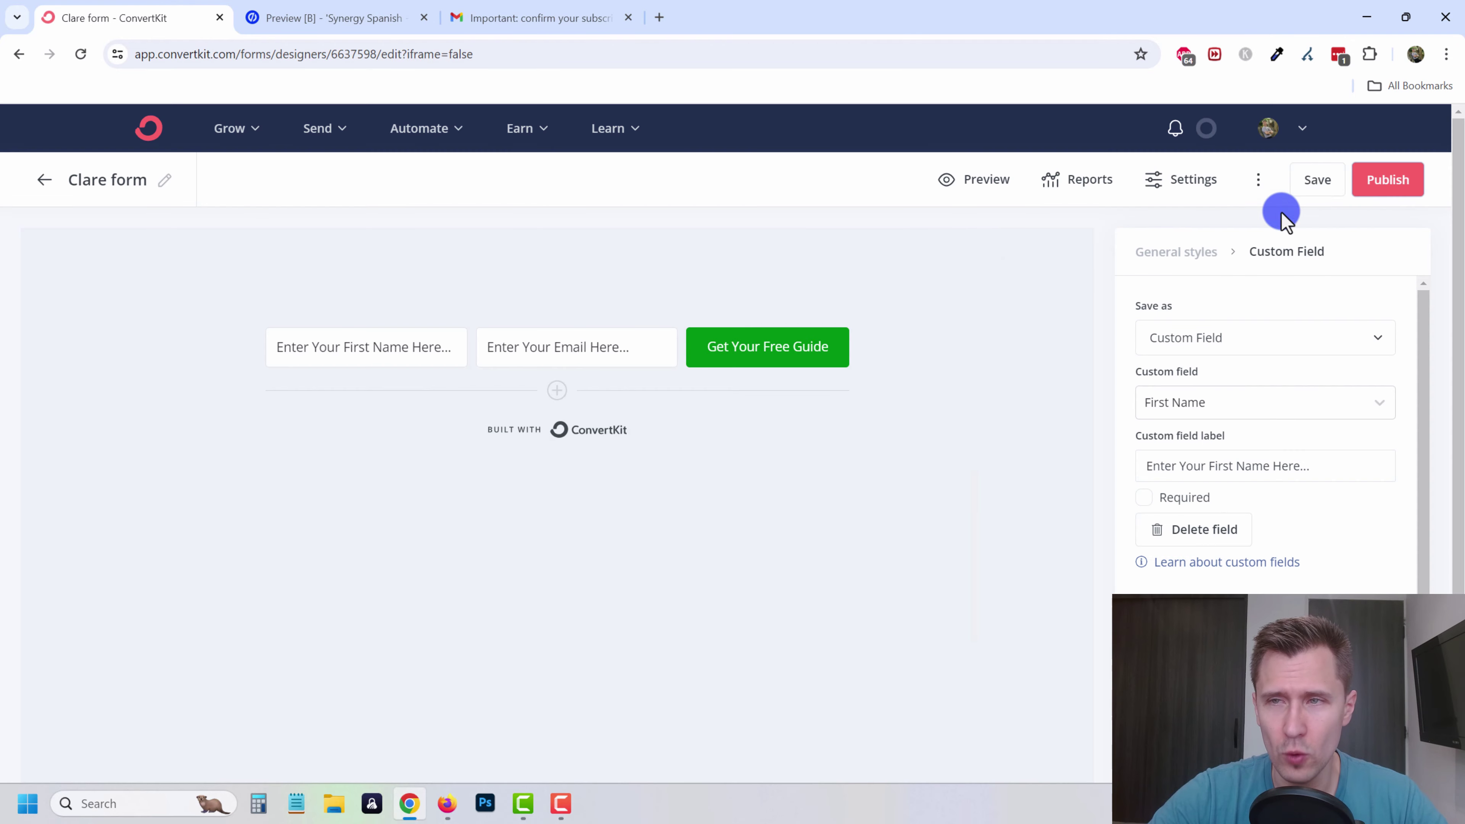
pyautogui.click(1306, 185)
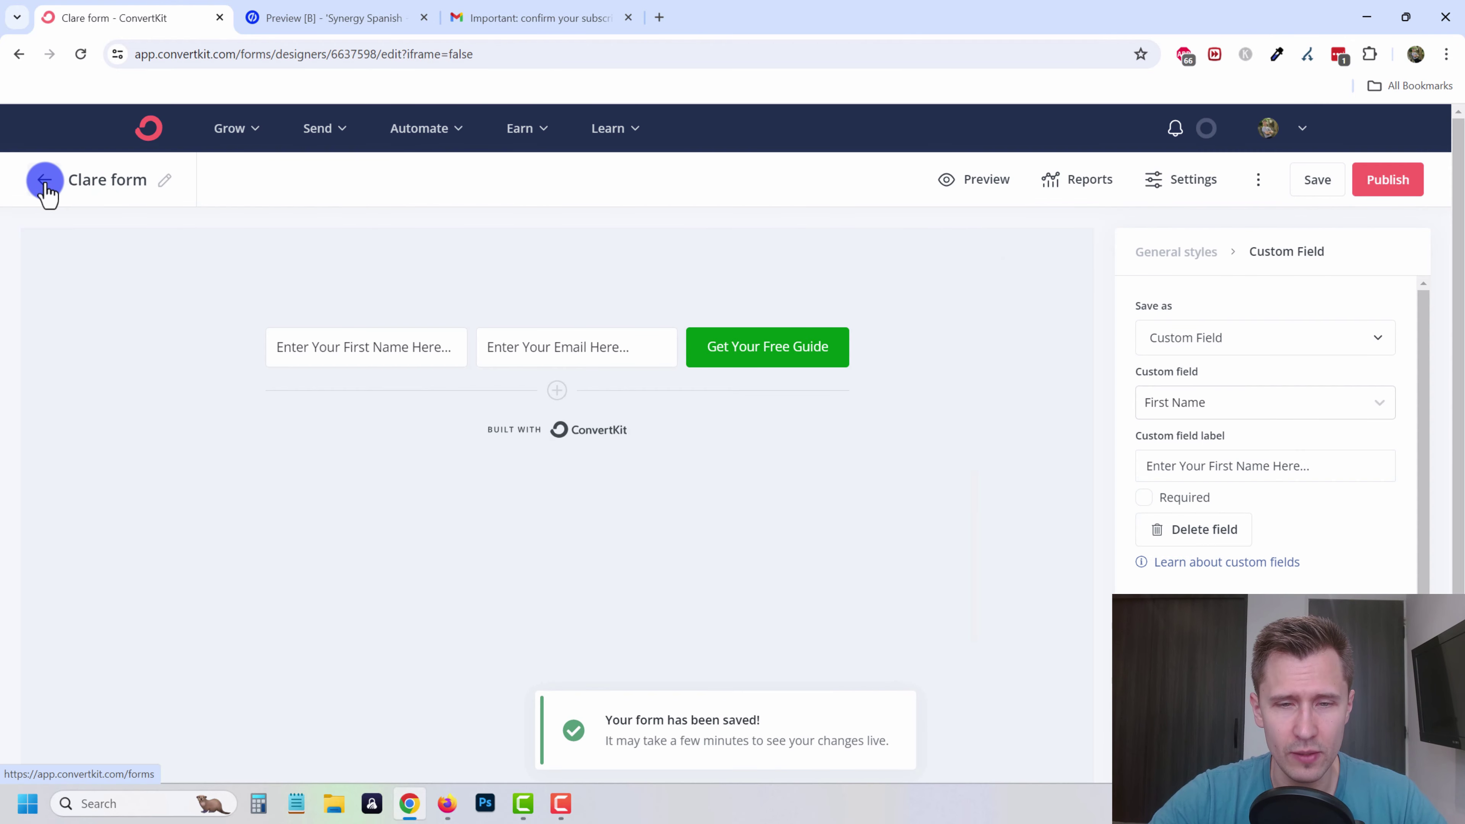
pyautogui.click(162, 187)
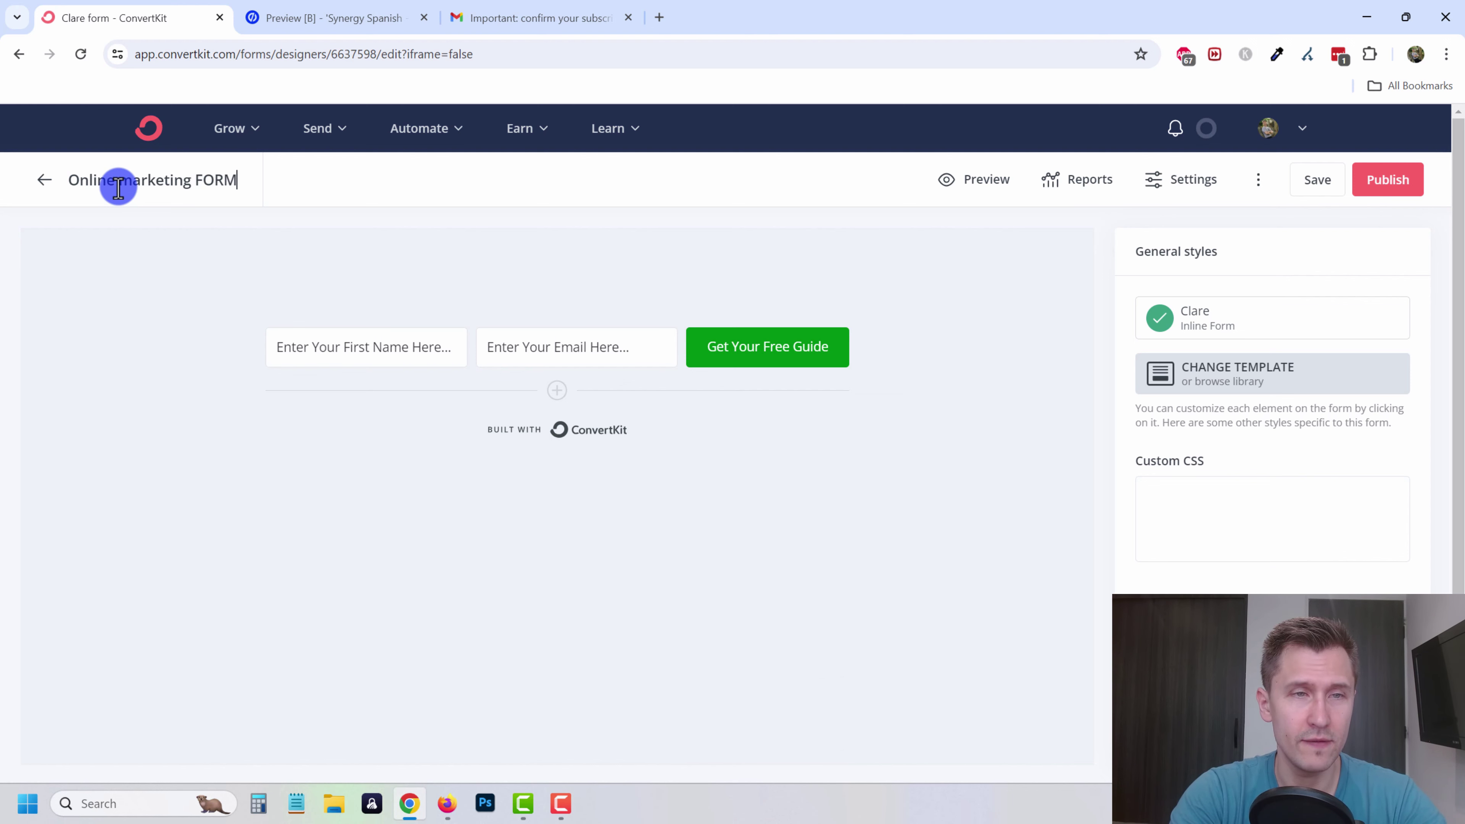
pyautogui.press('Return')
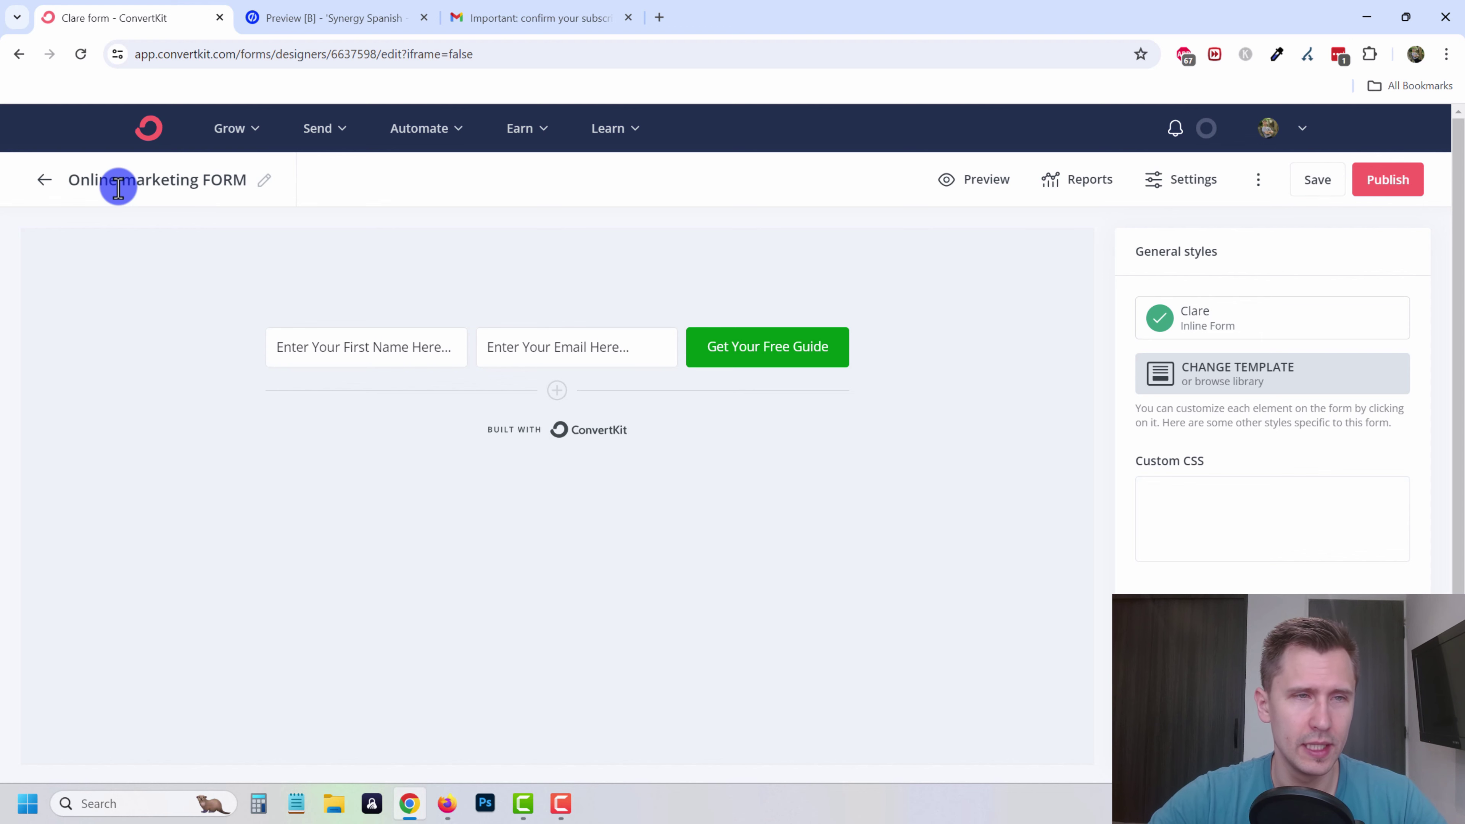
# - Go from Forms to the Grow > Subscribers list and find the test subscriber
pyautogui.click(43, 180)
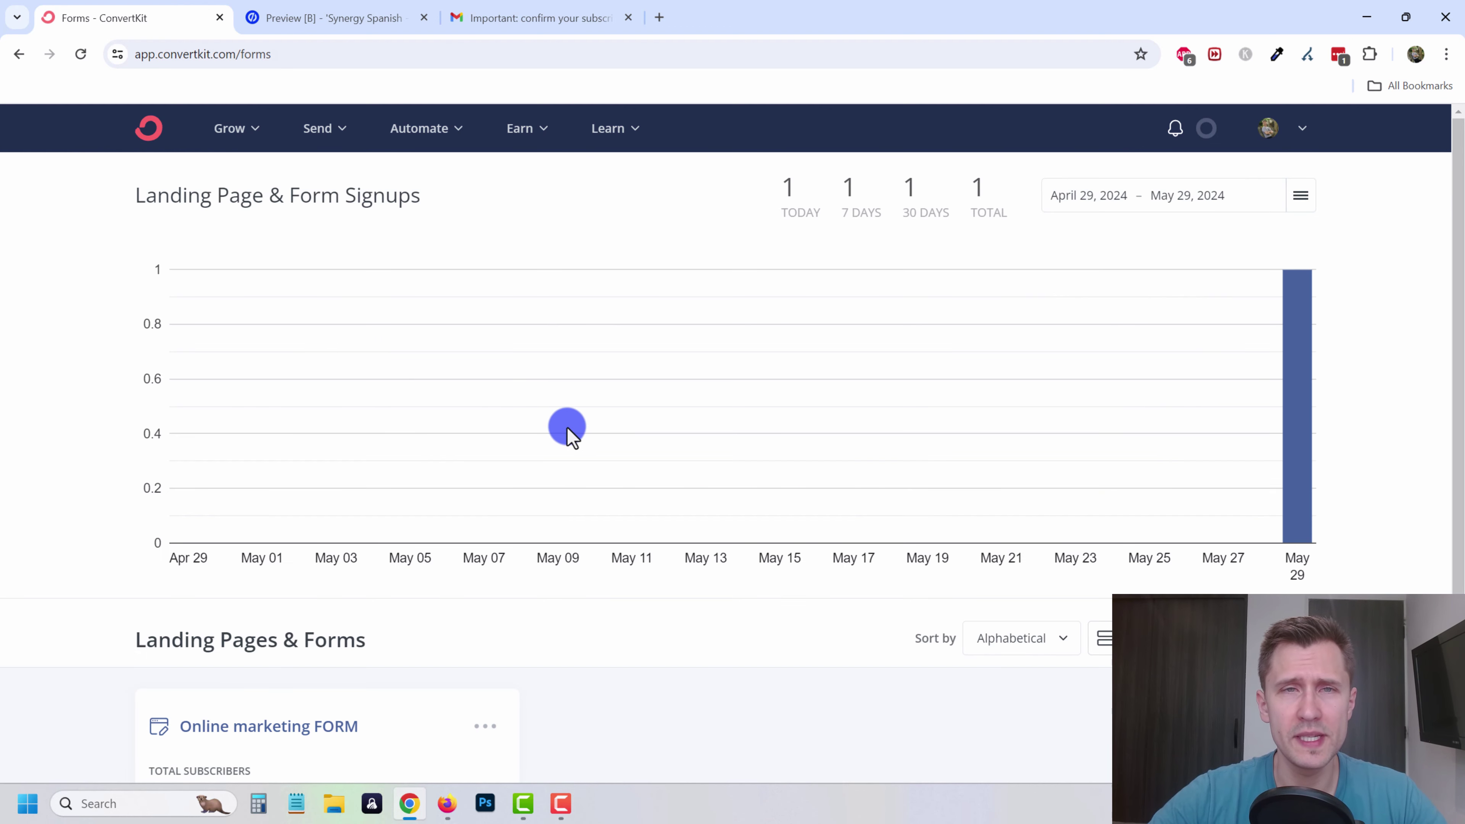
pyautogui.click(247, 150)
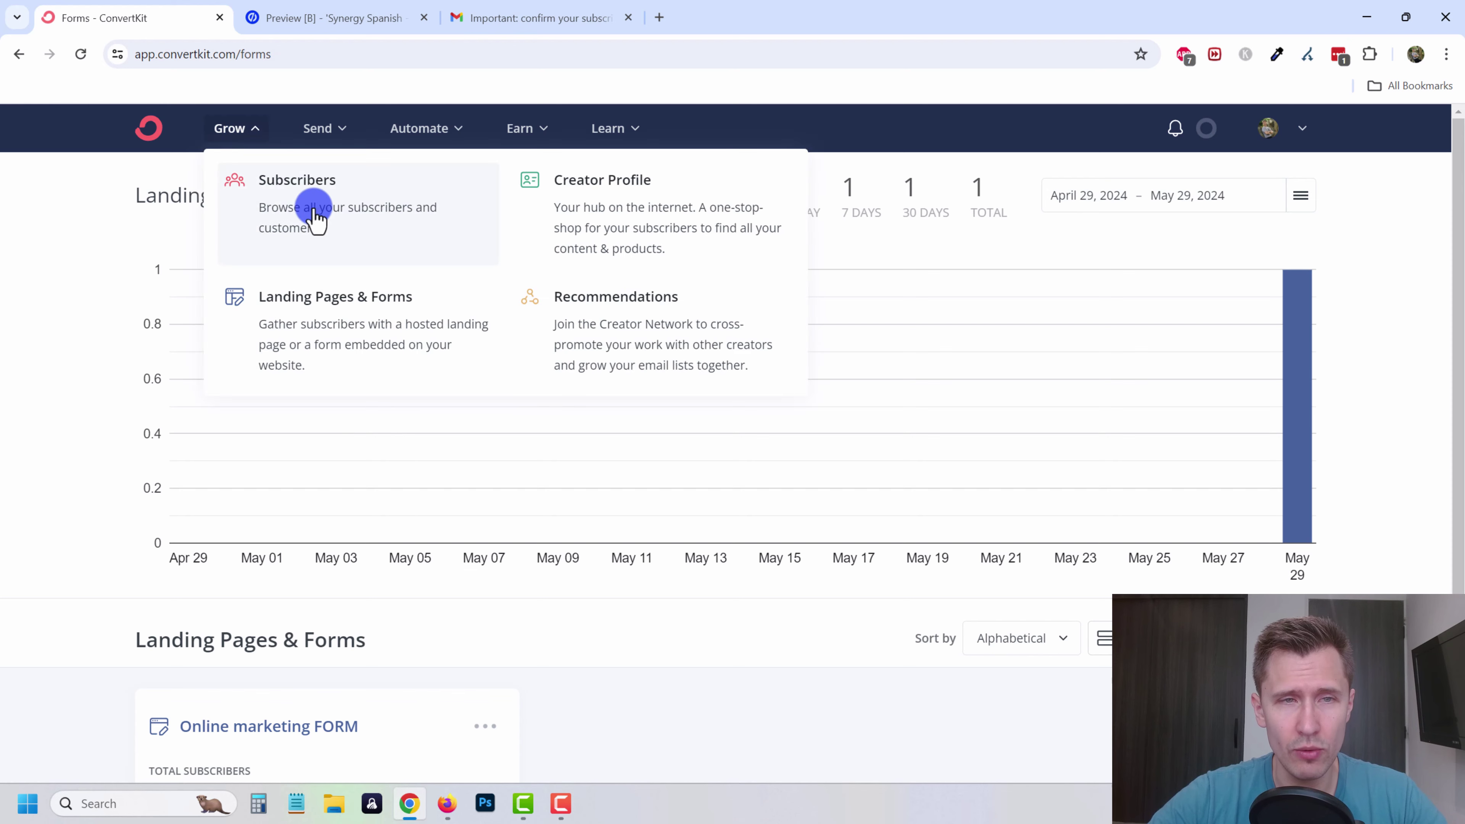
pyautogui.click(316, 218)
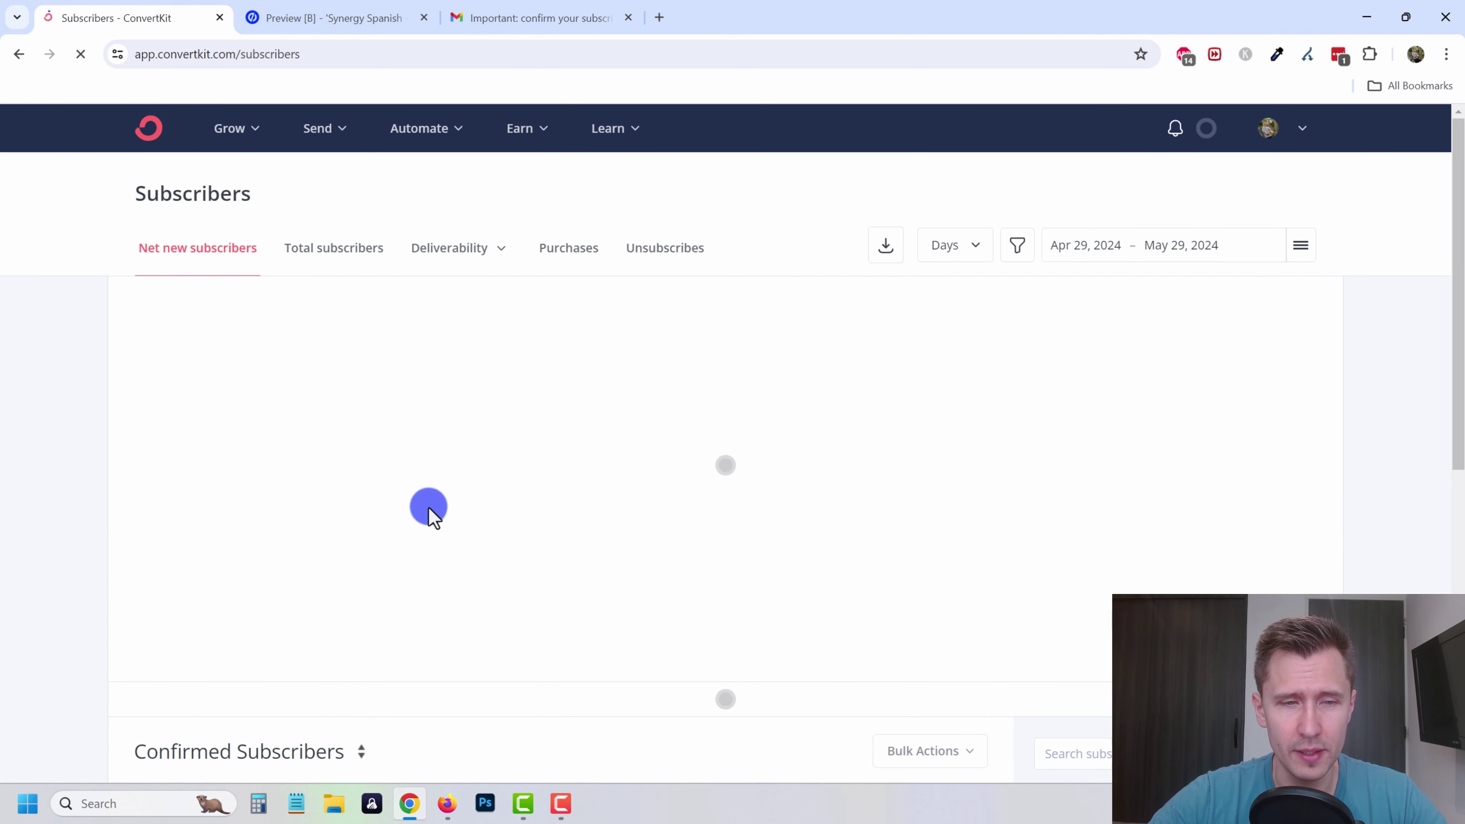
pyautogui.scroll(-3, 278, 645)
pyautogui.scroll(-1, 285, 647)
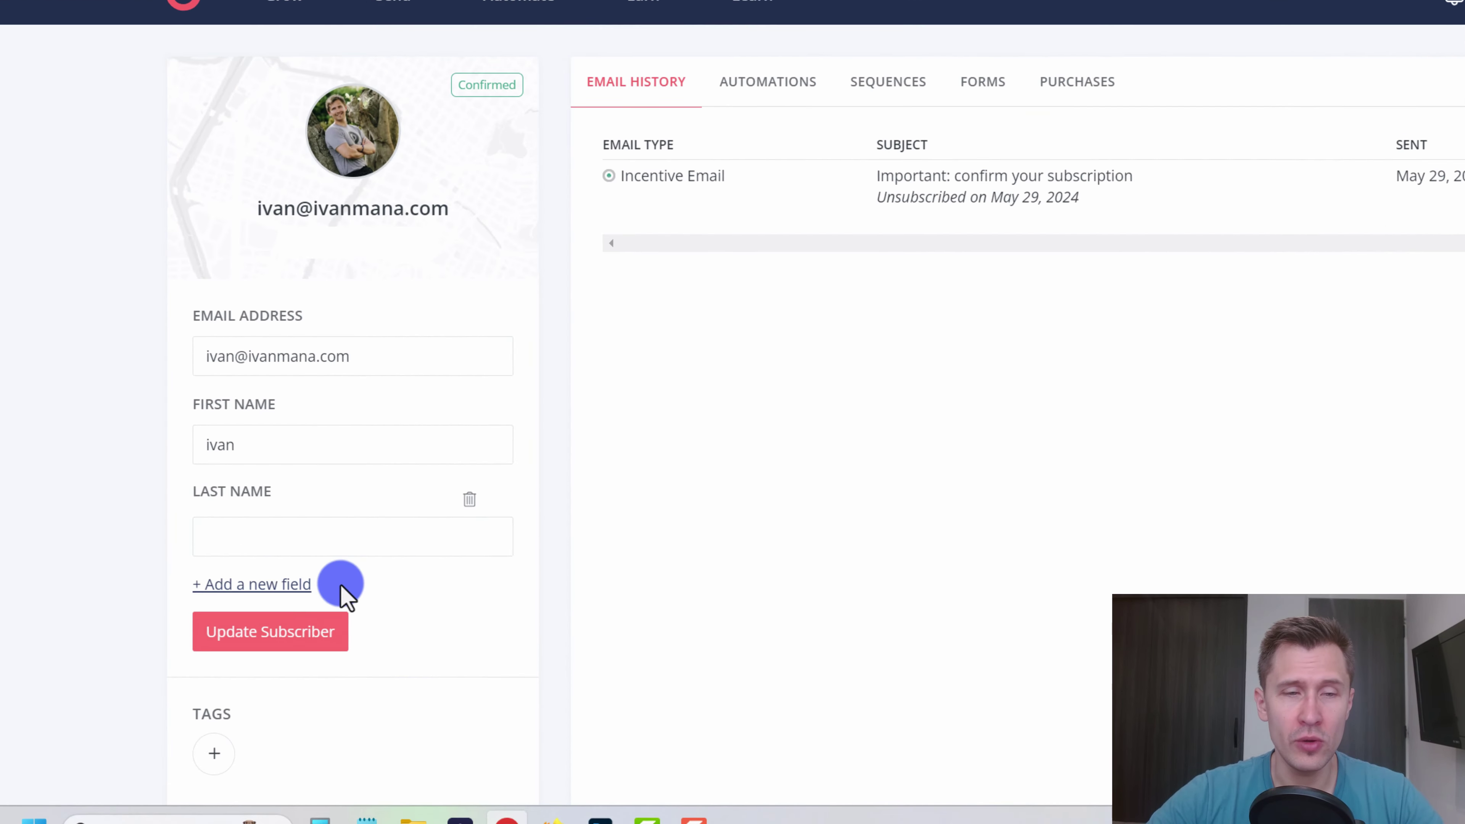
# - Add a Phone Number custom field with a sample phone number and update the subscriber
pyautogui.click(309, 577)
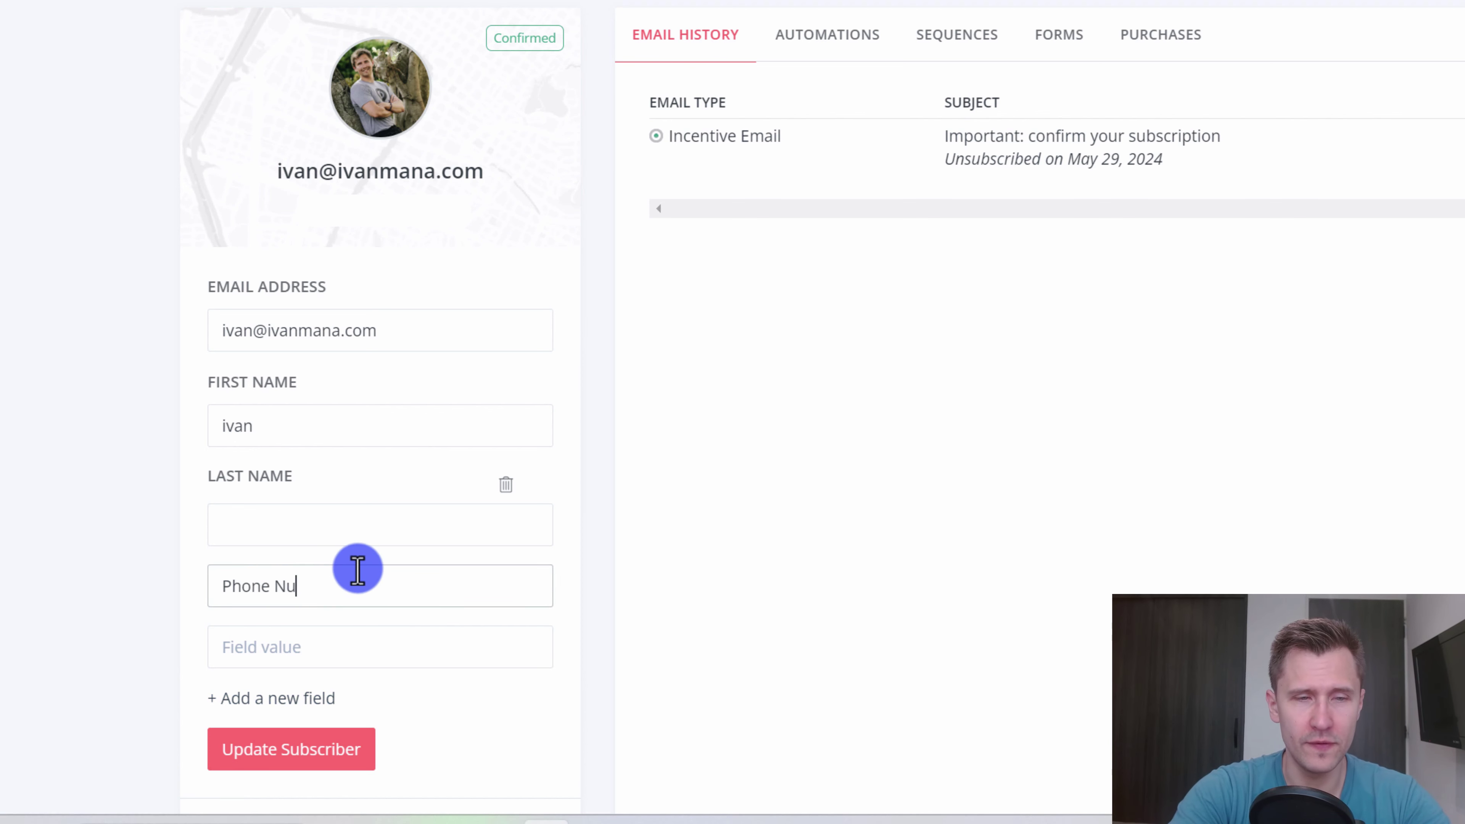
pyautogui.press('Tab')
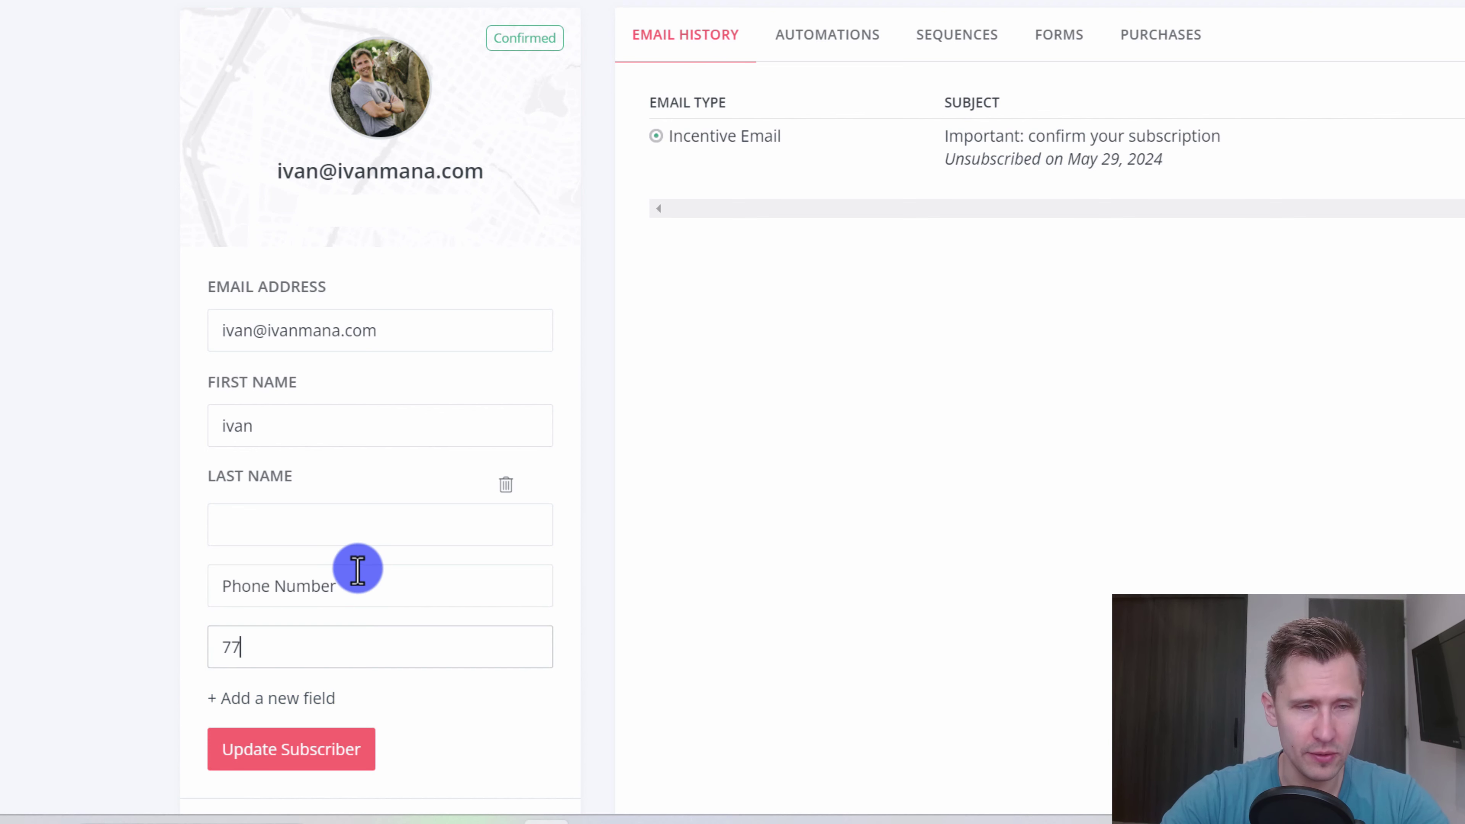
pyautogui.write('7777777777')
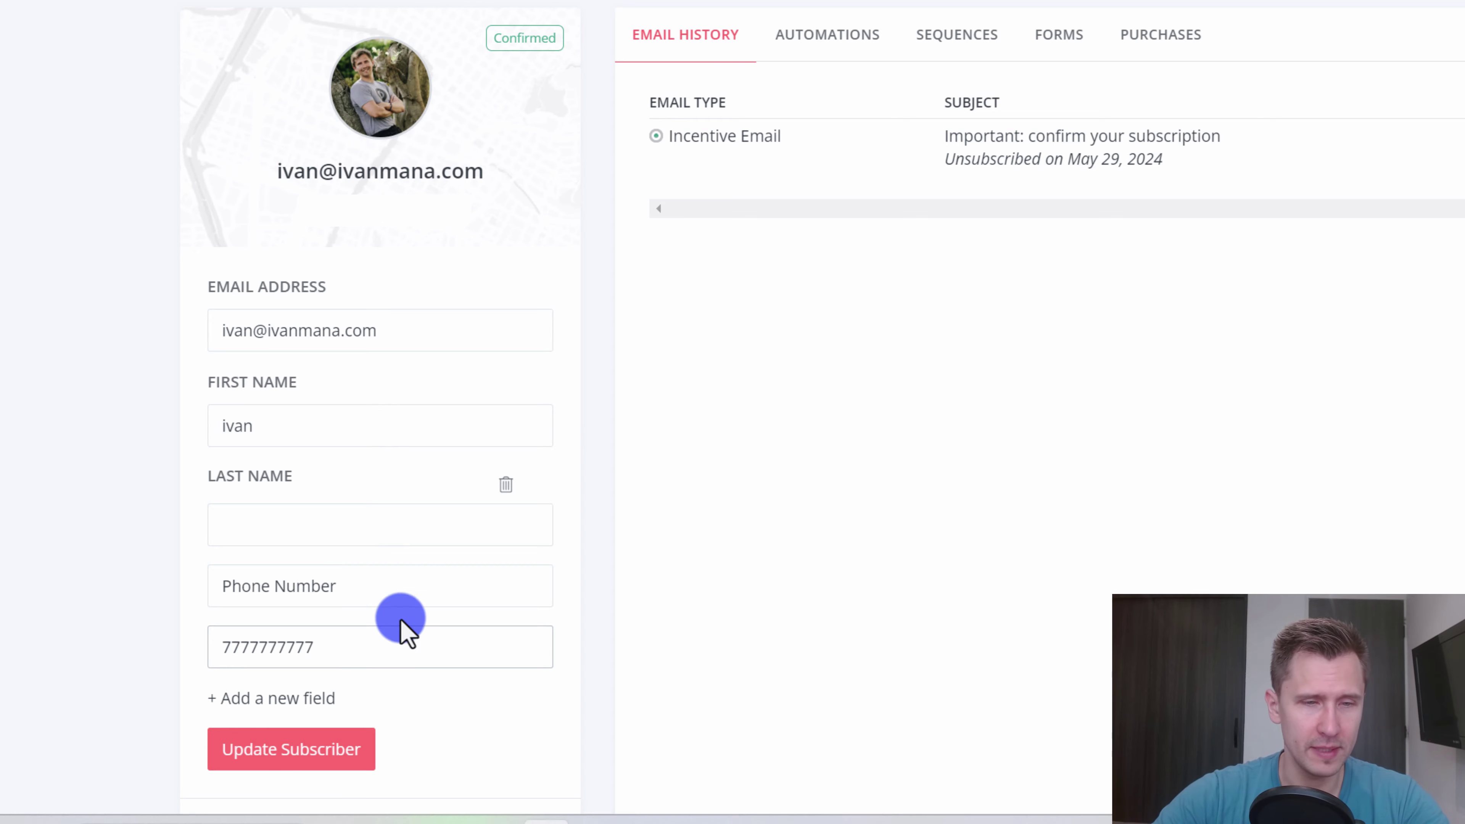
pyautogui.click(332, 751)
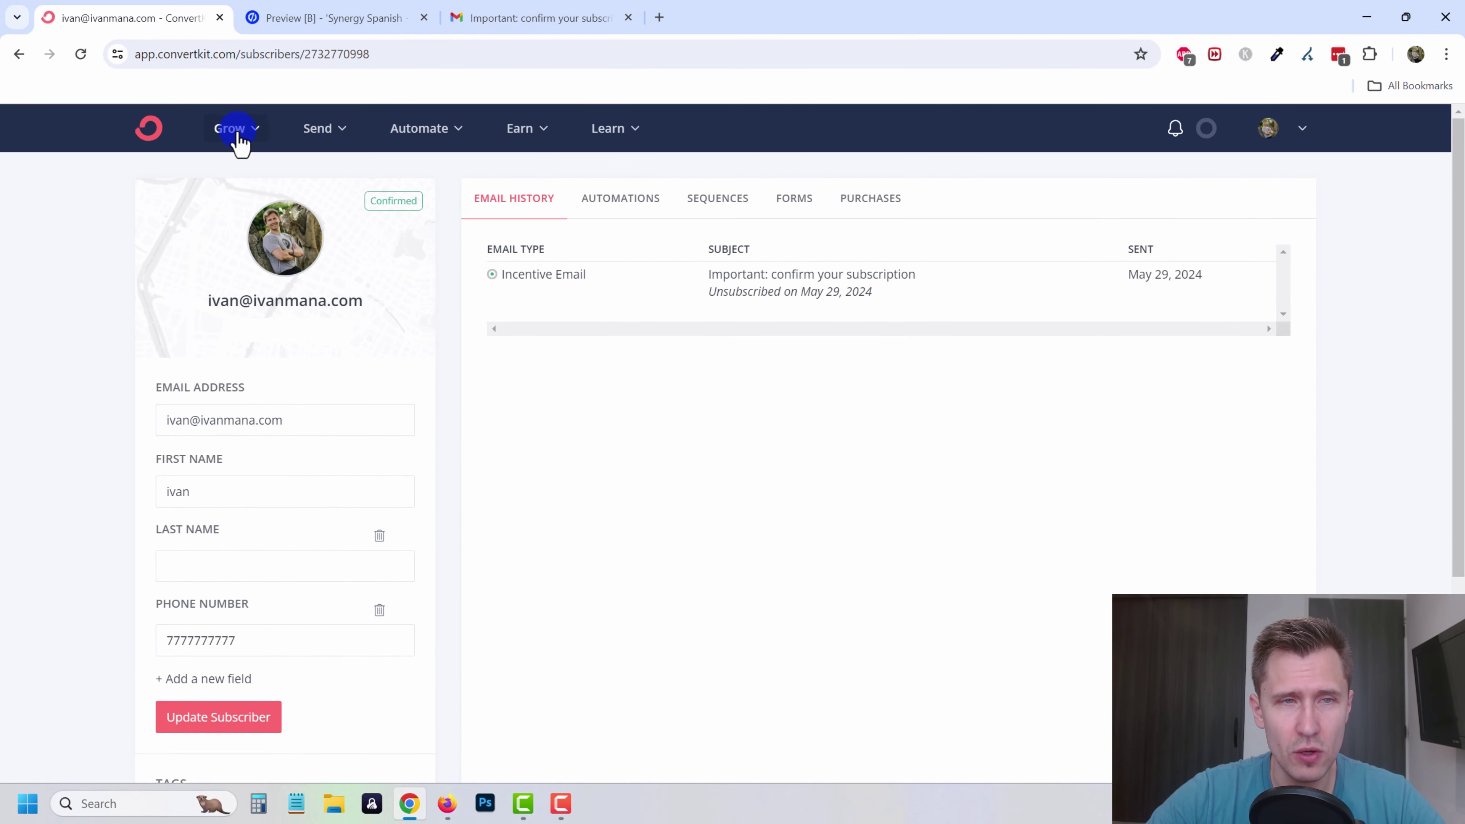
pyautogui.click(238, 134)
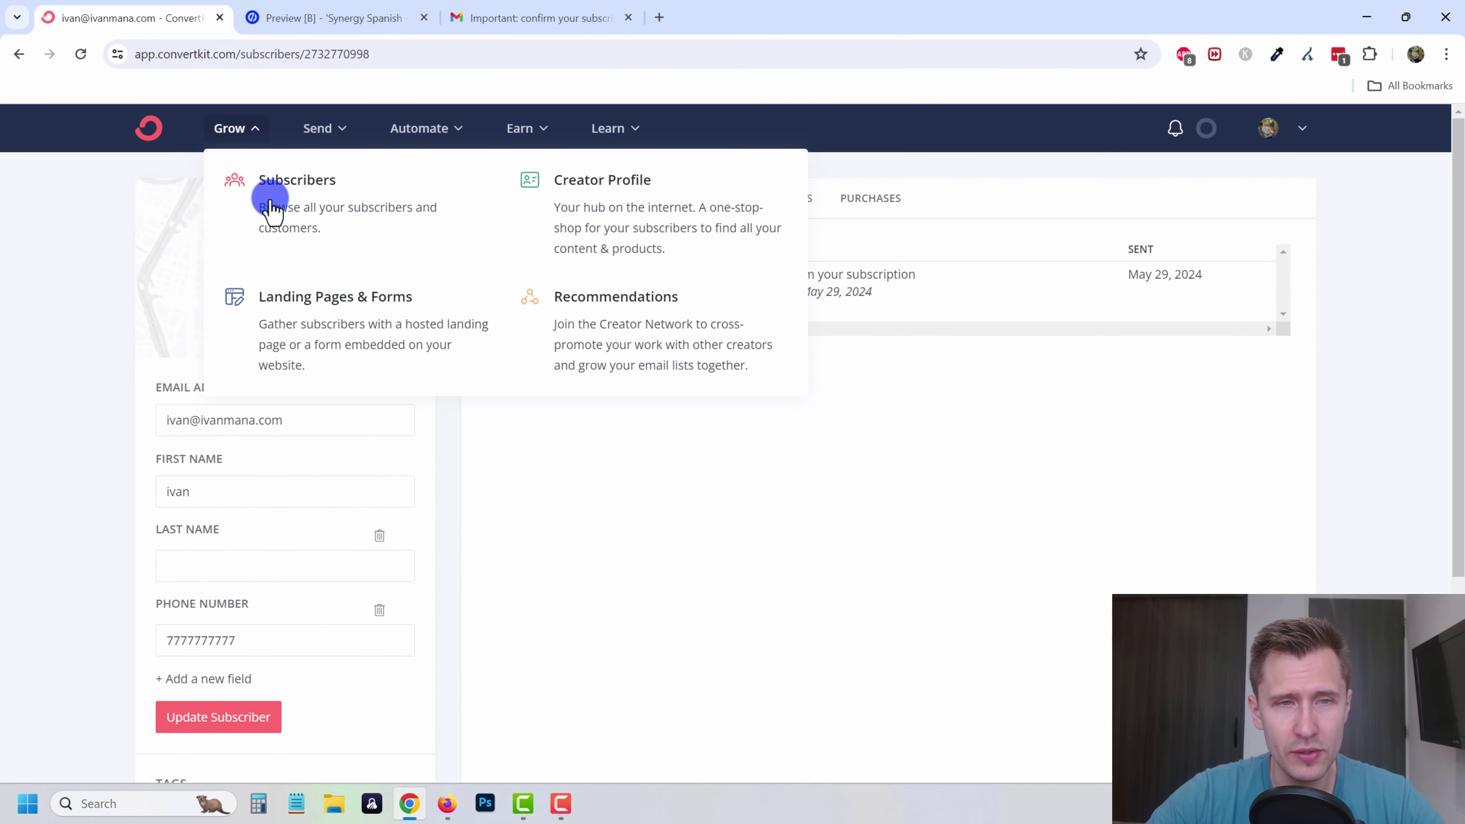
# - Create a new landing page from Grow > Landing Pages & Forms using the Park template
pyautogui.click(362, 352)
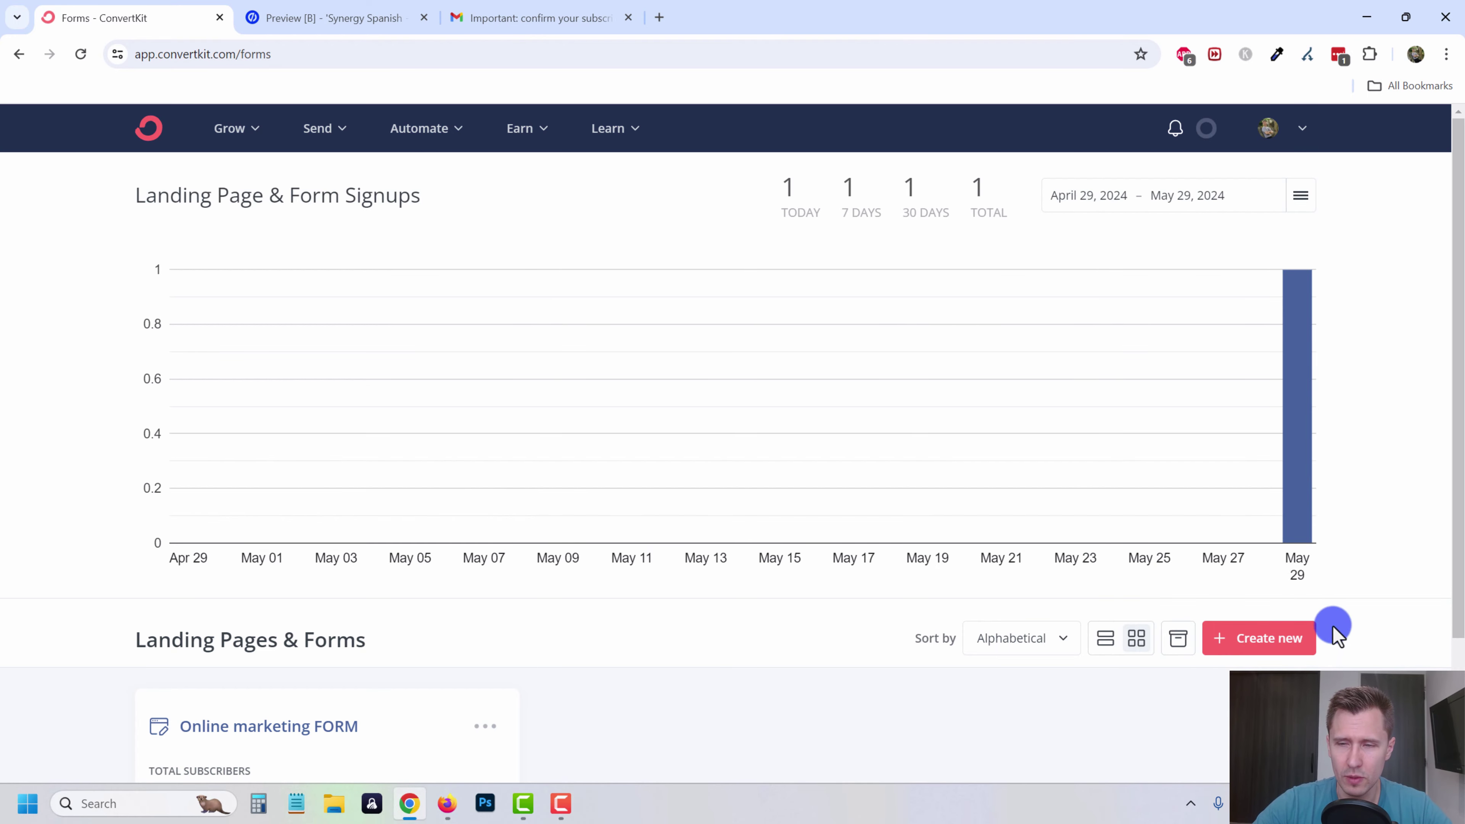
pyautogui.click(1278, 638)
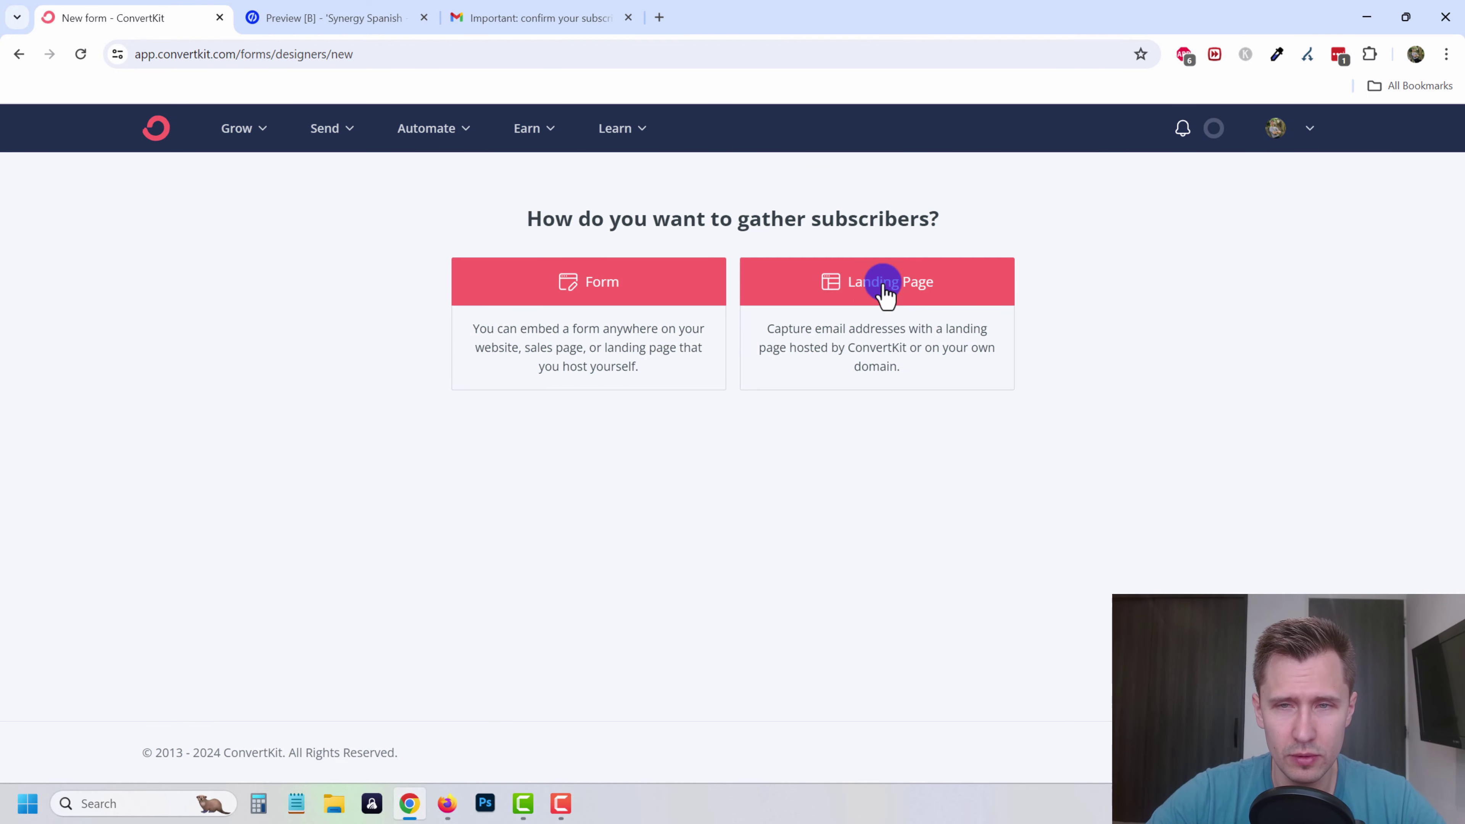
pyautogui.click(876, 310)
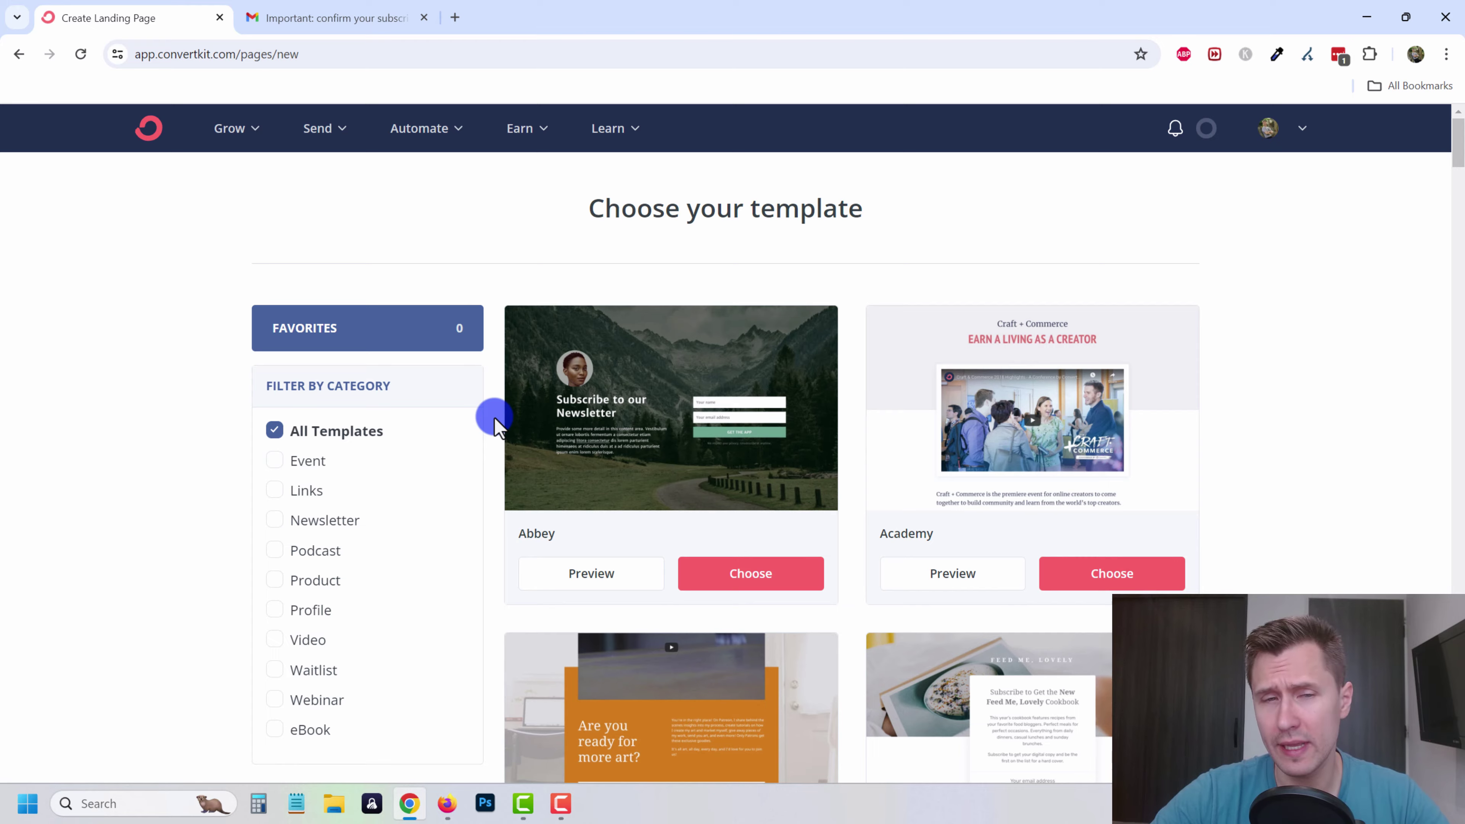
pyautogui.scroll(-3, 490, 416)
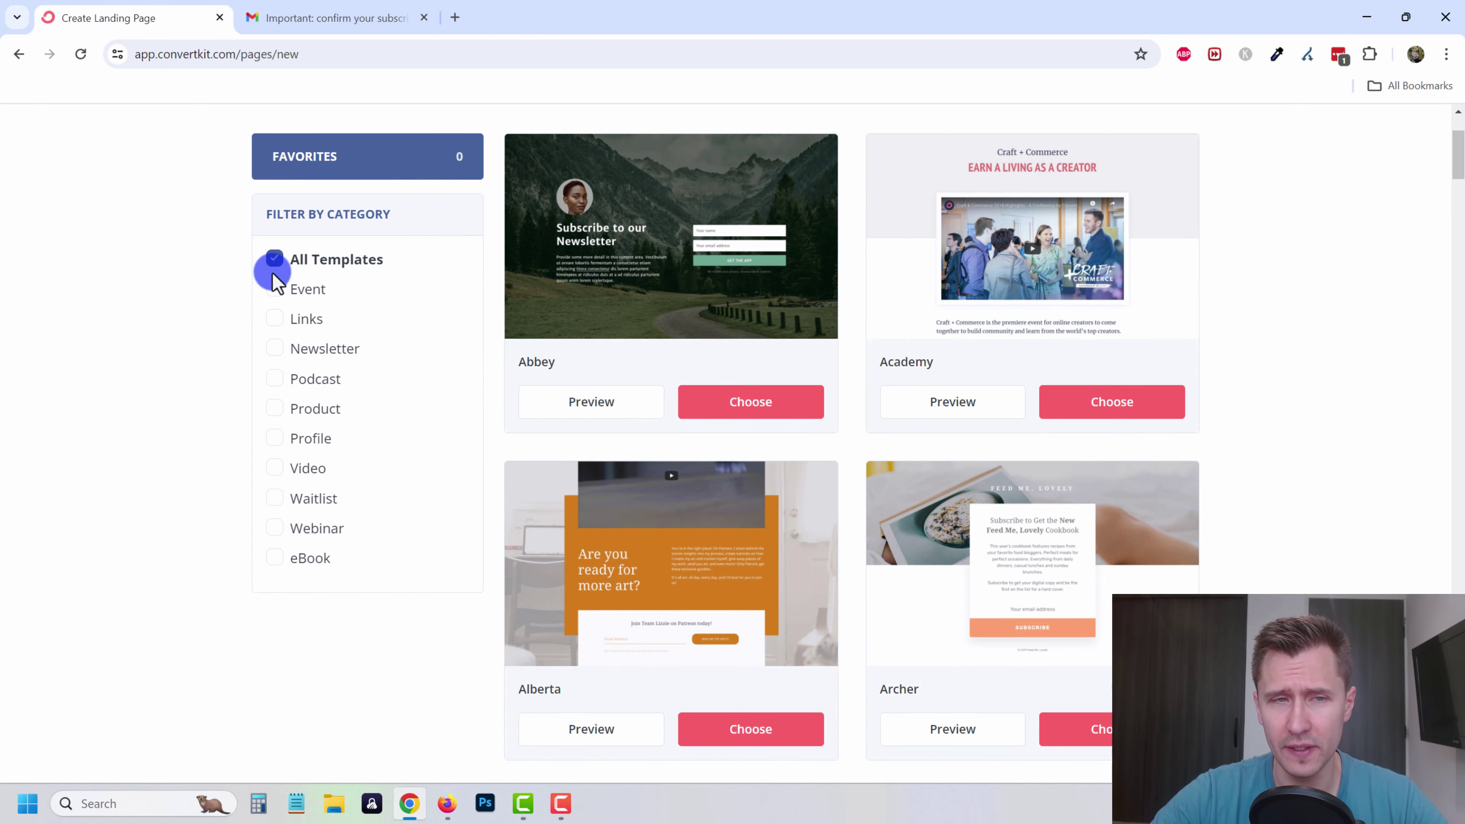
pyautogui.scroll(-4, 1243, 275)
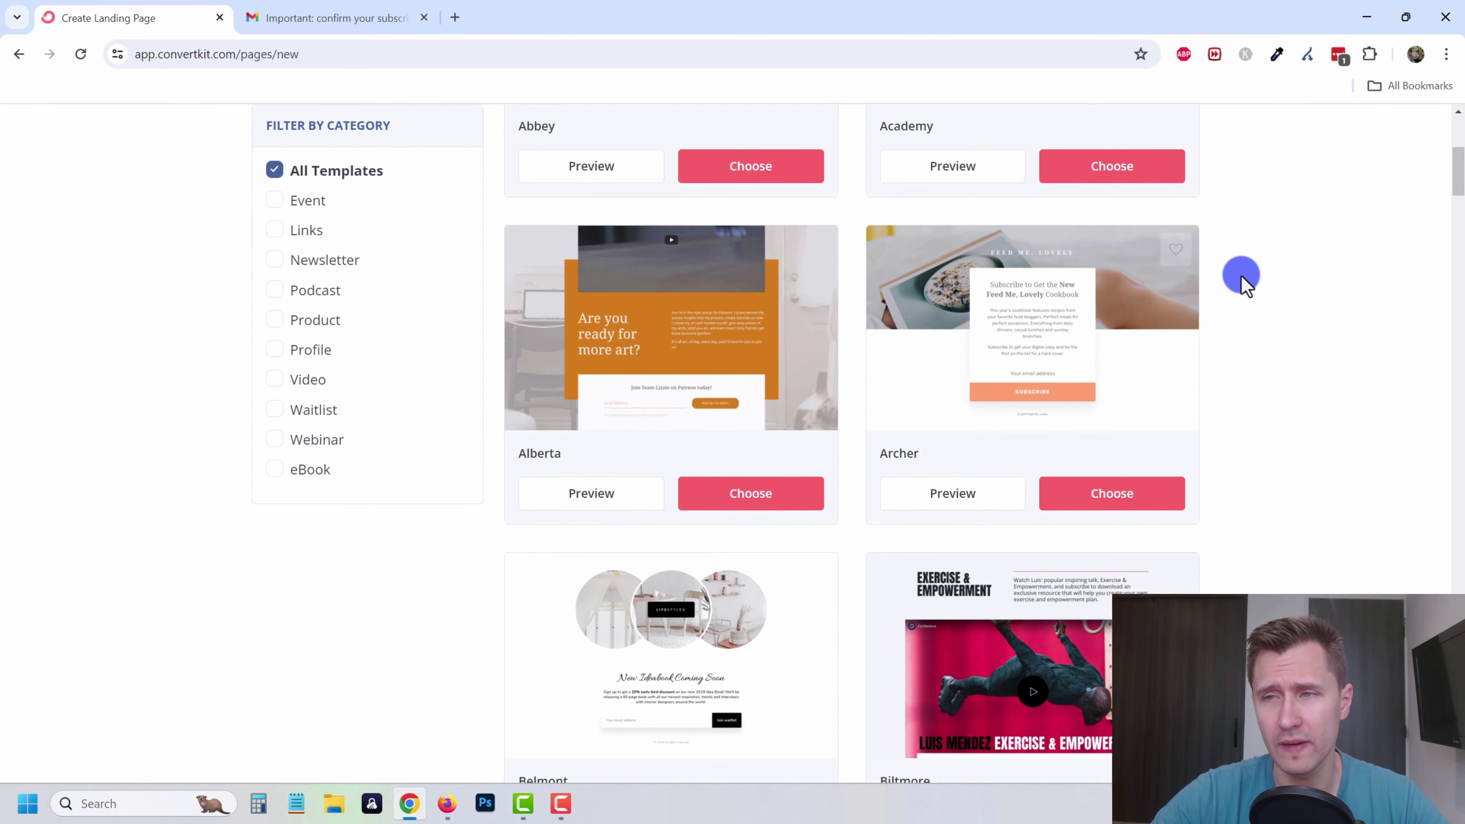
pyautogui.moveTo(1460, 194); pyautogui.dragTo(1446, 485)
pyautogui.scroll(-3, 1226, 586)
pyautogui.scroll(-9, 750, 491)
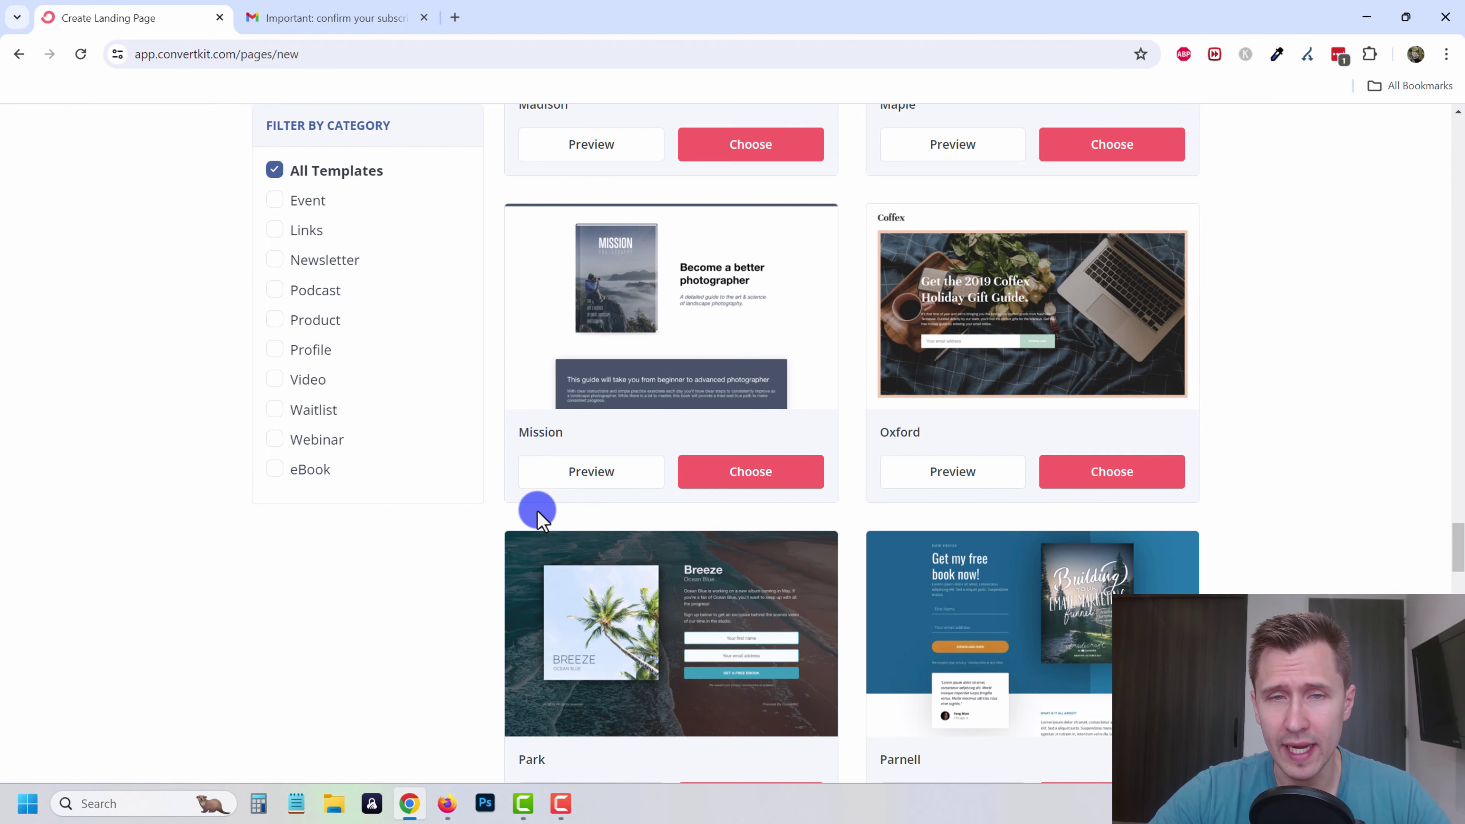
pyautogui.scroll(-2, 528, 493)
pyautogui.scroll(-2, 523, 497)
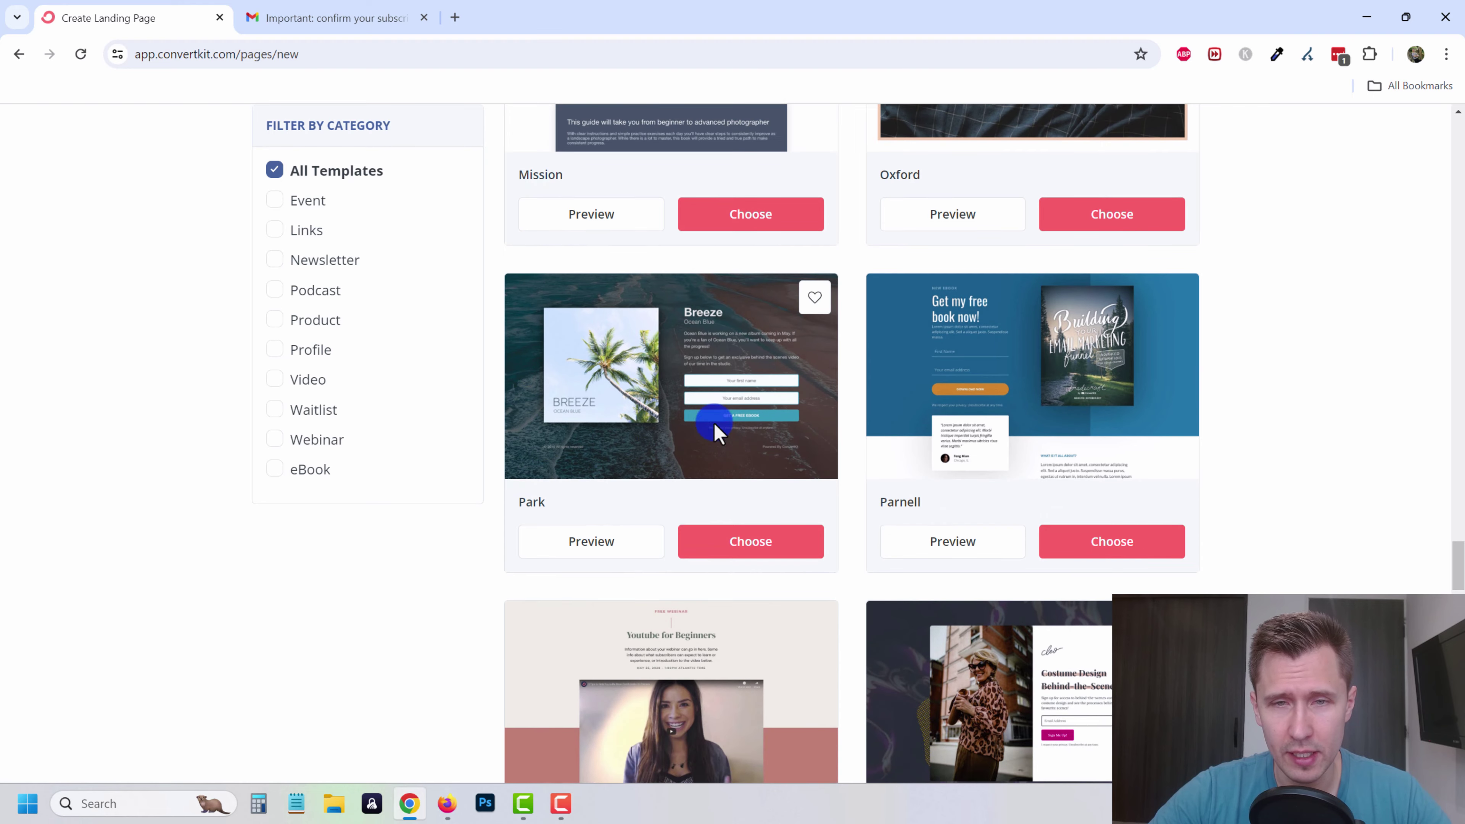
pyautogui.click(741, 543)
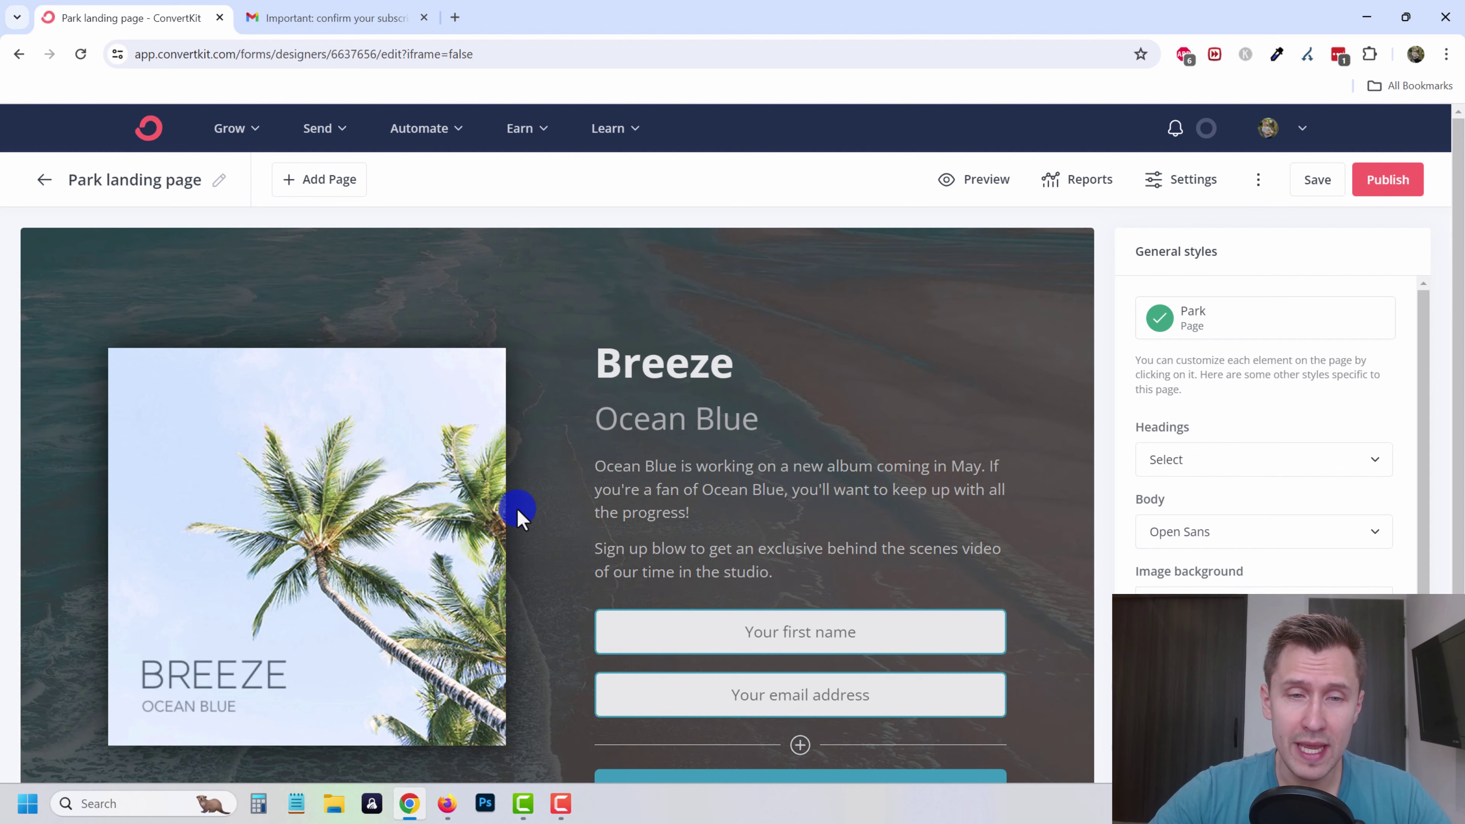
# - Inspect the Park page's image, email and first-name fields, custom fields, and Ocean Blue subheader settings
pyautogui.moveTo(380, 539); pyautogui.dragTo(428, 504)
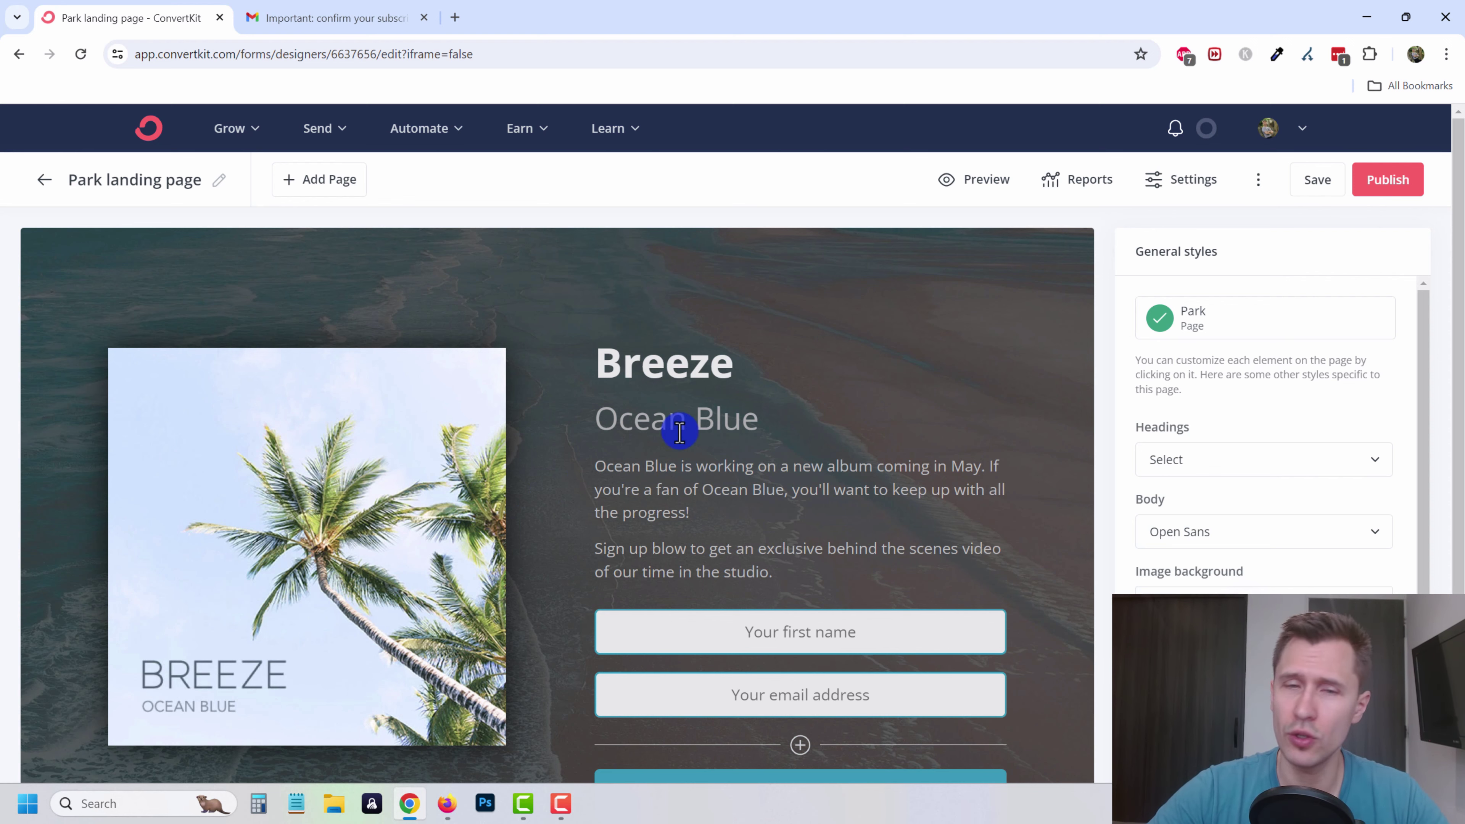
pyautogui.scroll(-3, 701, 547)
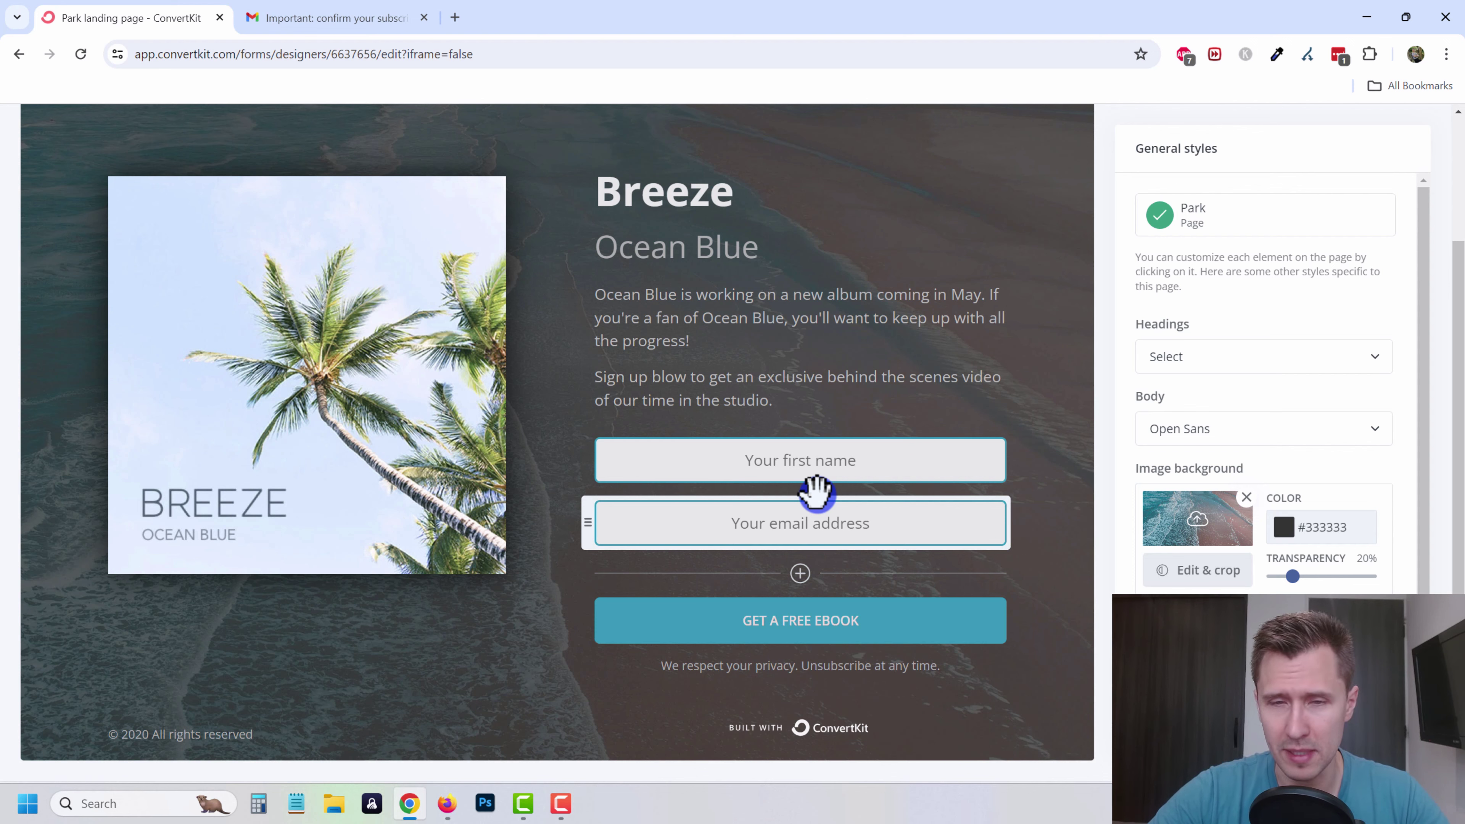
pyautogui.click(722, 523)
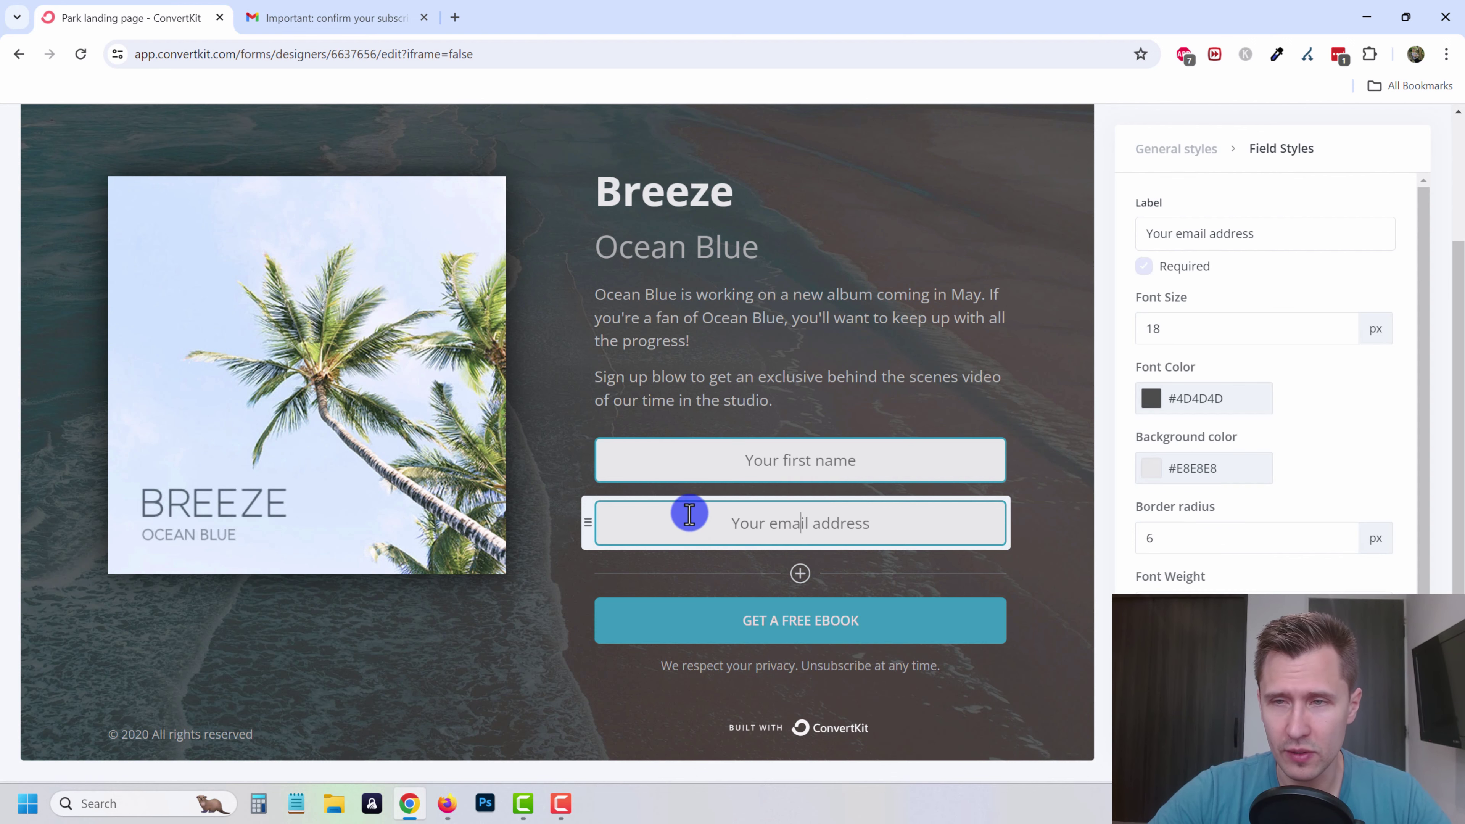
pyautogui.scroll(2, 759, 523)
pyautogui.click(759, 537)
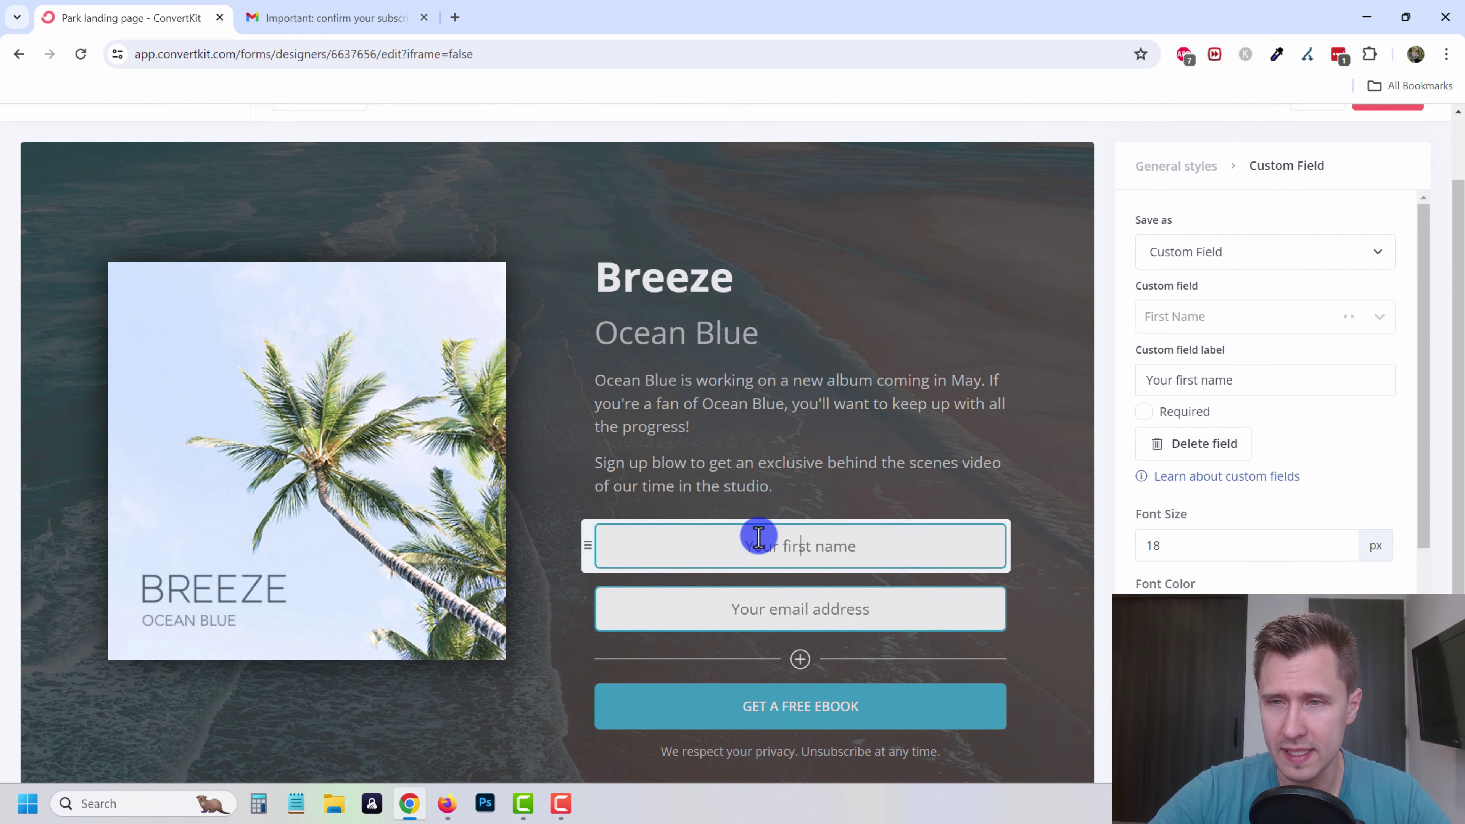
pyautogui.click(1191, 323)
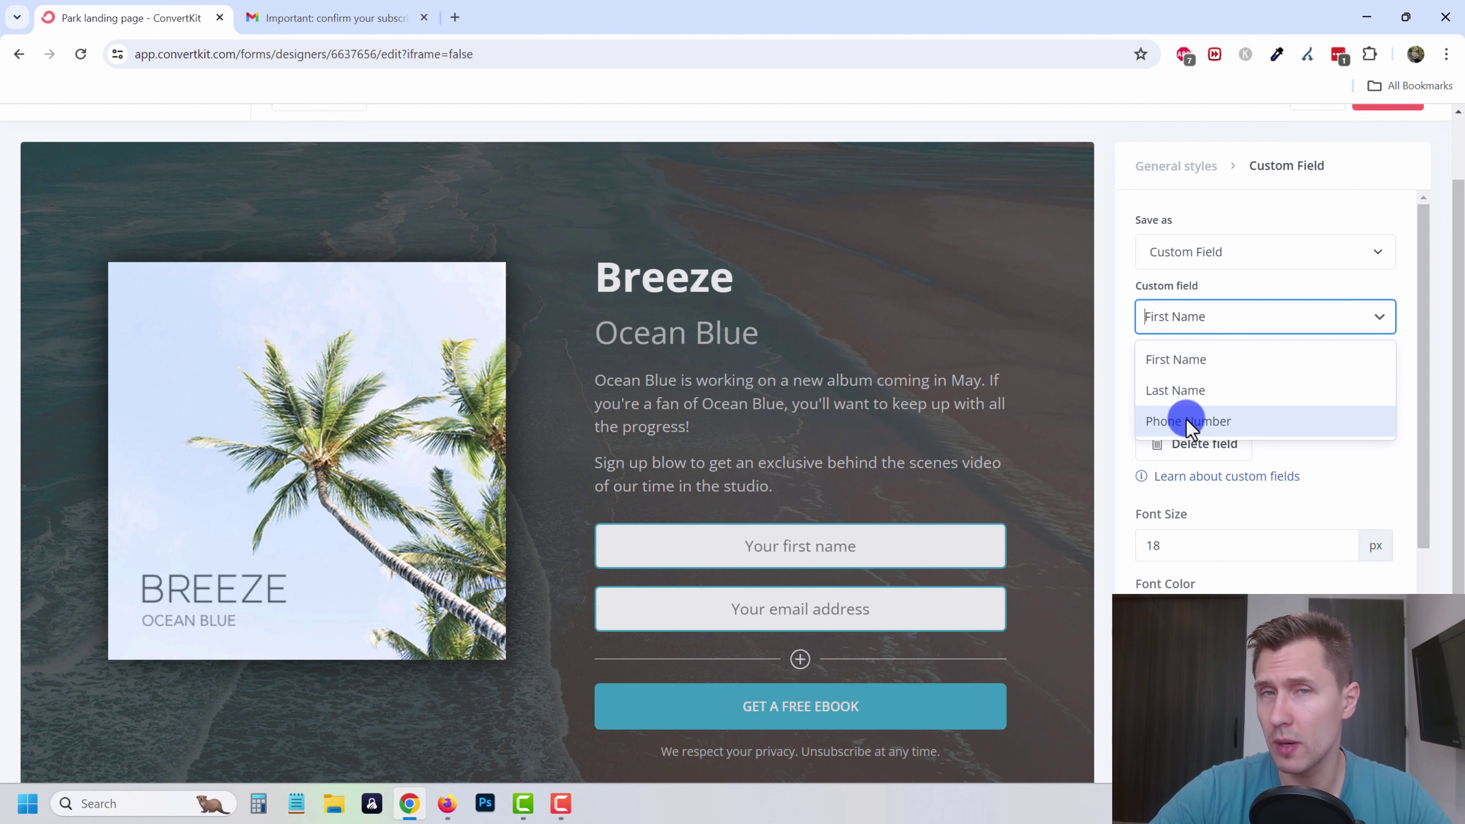
pyautogui.click(917, 326)
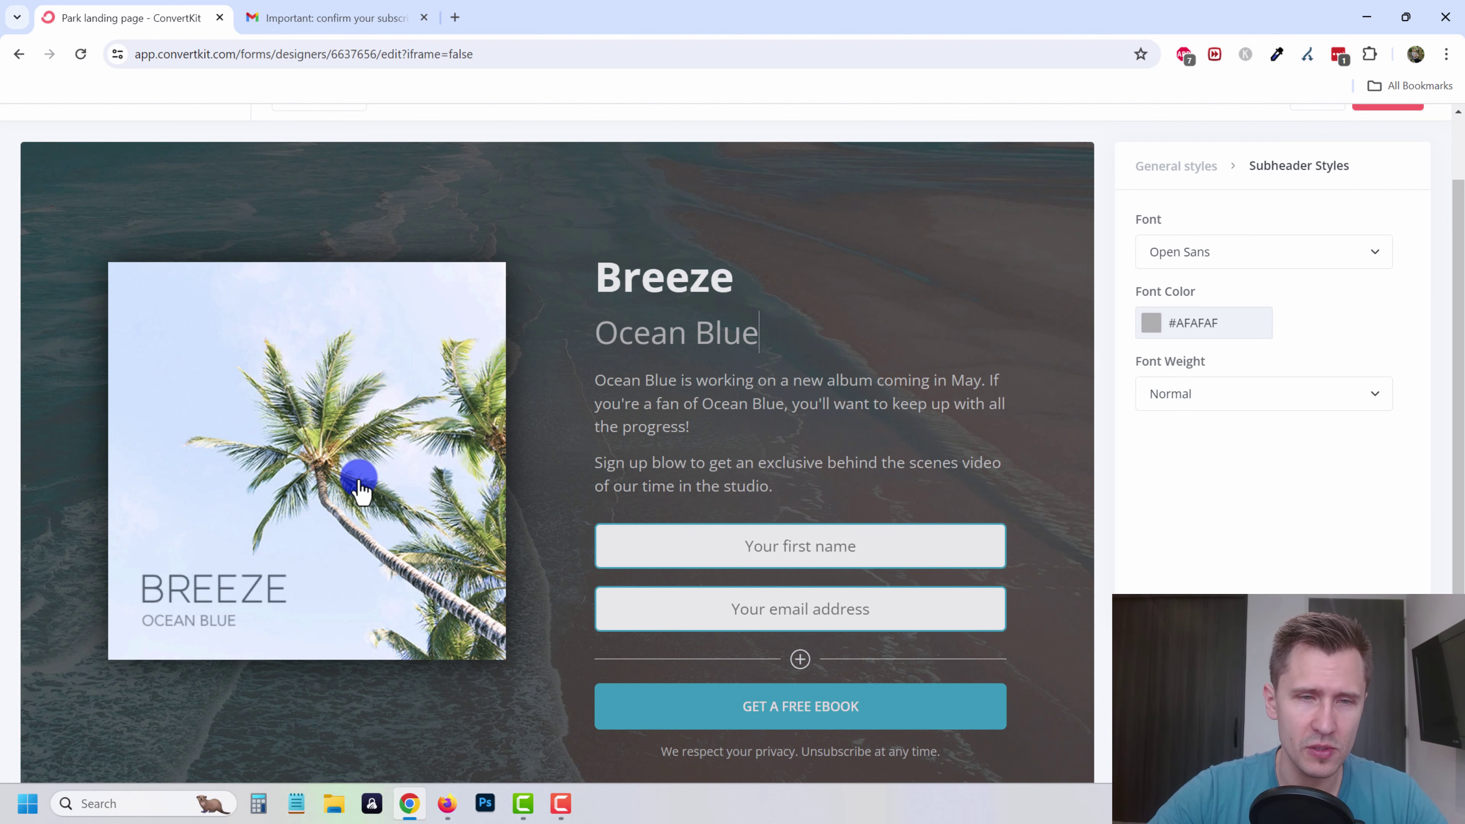
pyautogui.scroll(2, 461, 421)
pyautogui.scroll(-4, 828, 429)
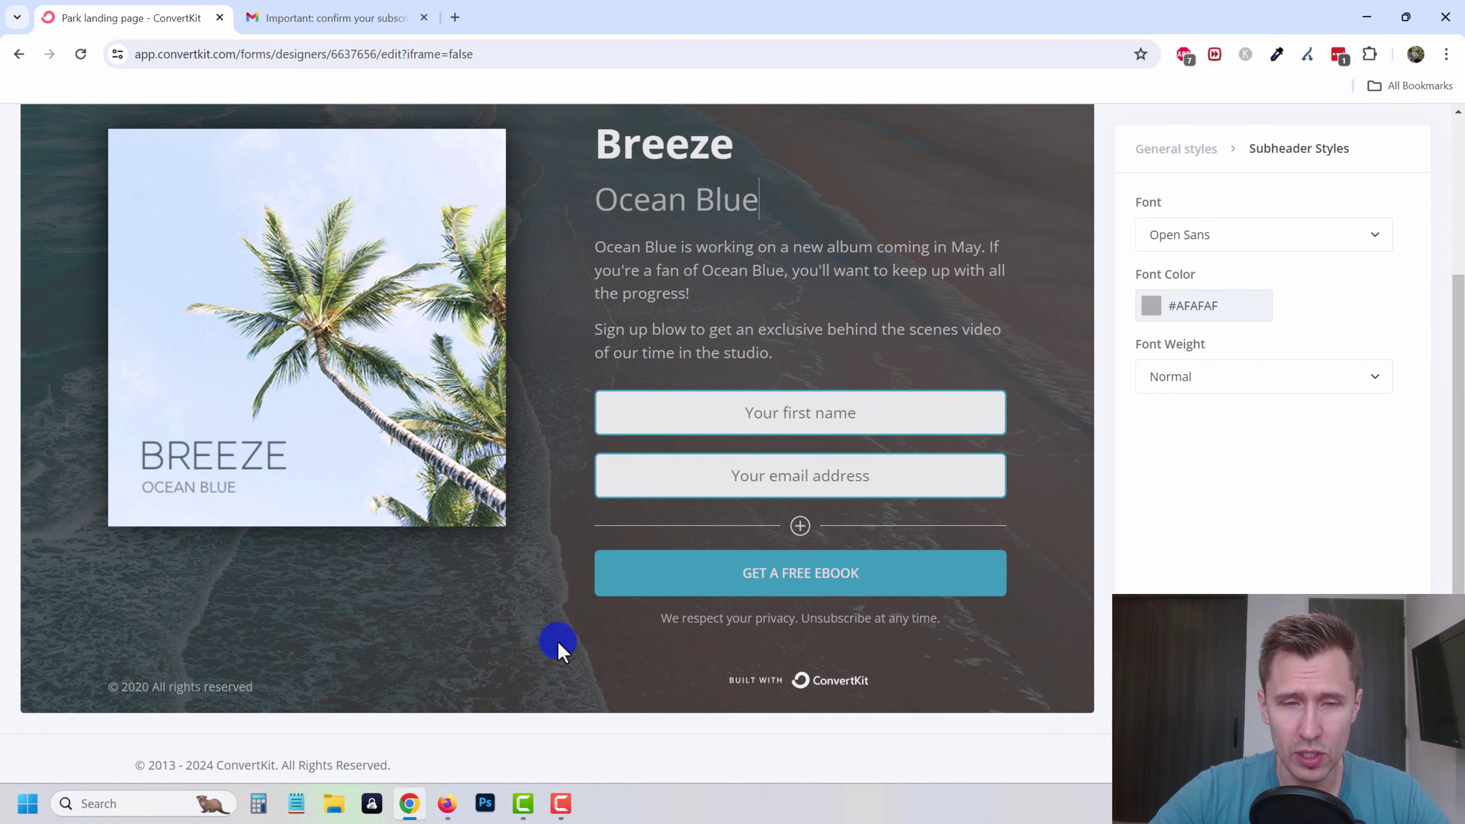
pyautogui.scroll(3, 559, 645)
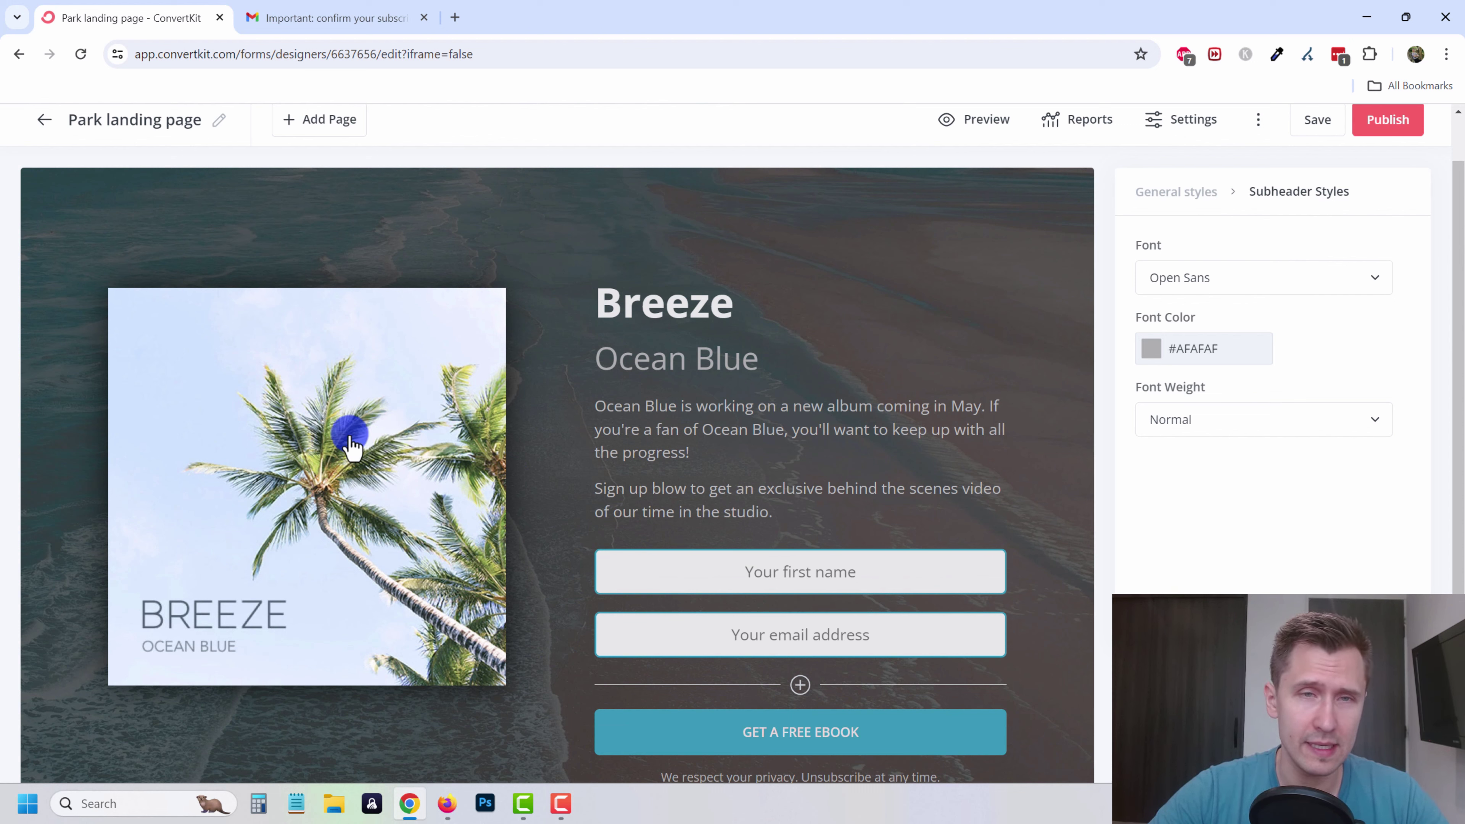
# - Swap the palm-tree image for the uploaded 'Affiliate Marketing for Beginners' ebook cover file
pyautogui.click(303, 427)
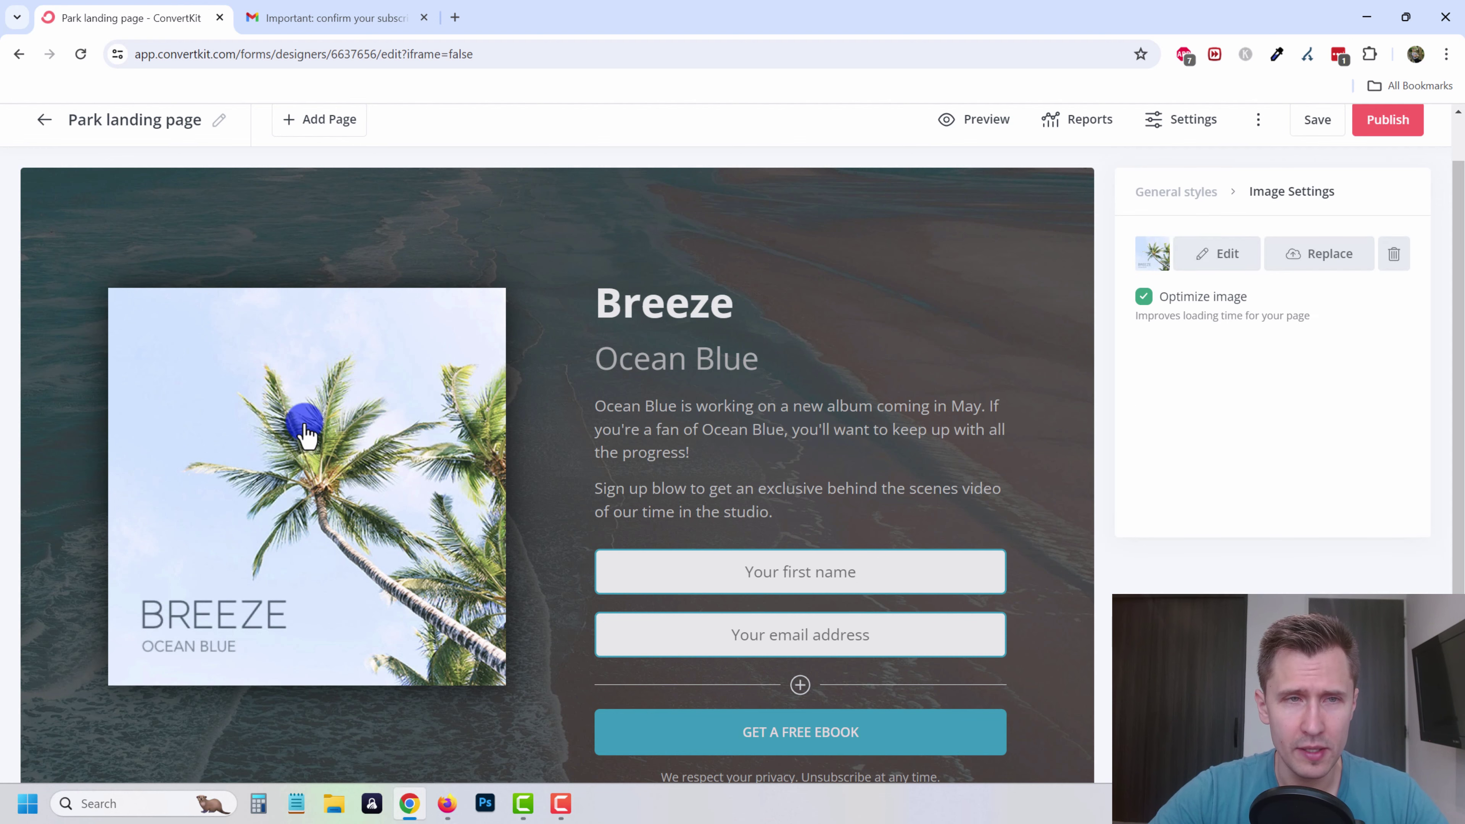
pyautogui.click(1316, 257)
pyautogui.click(794, 422)
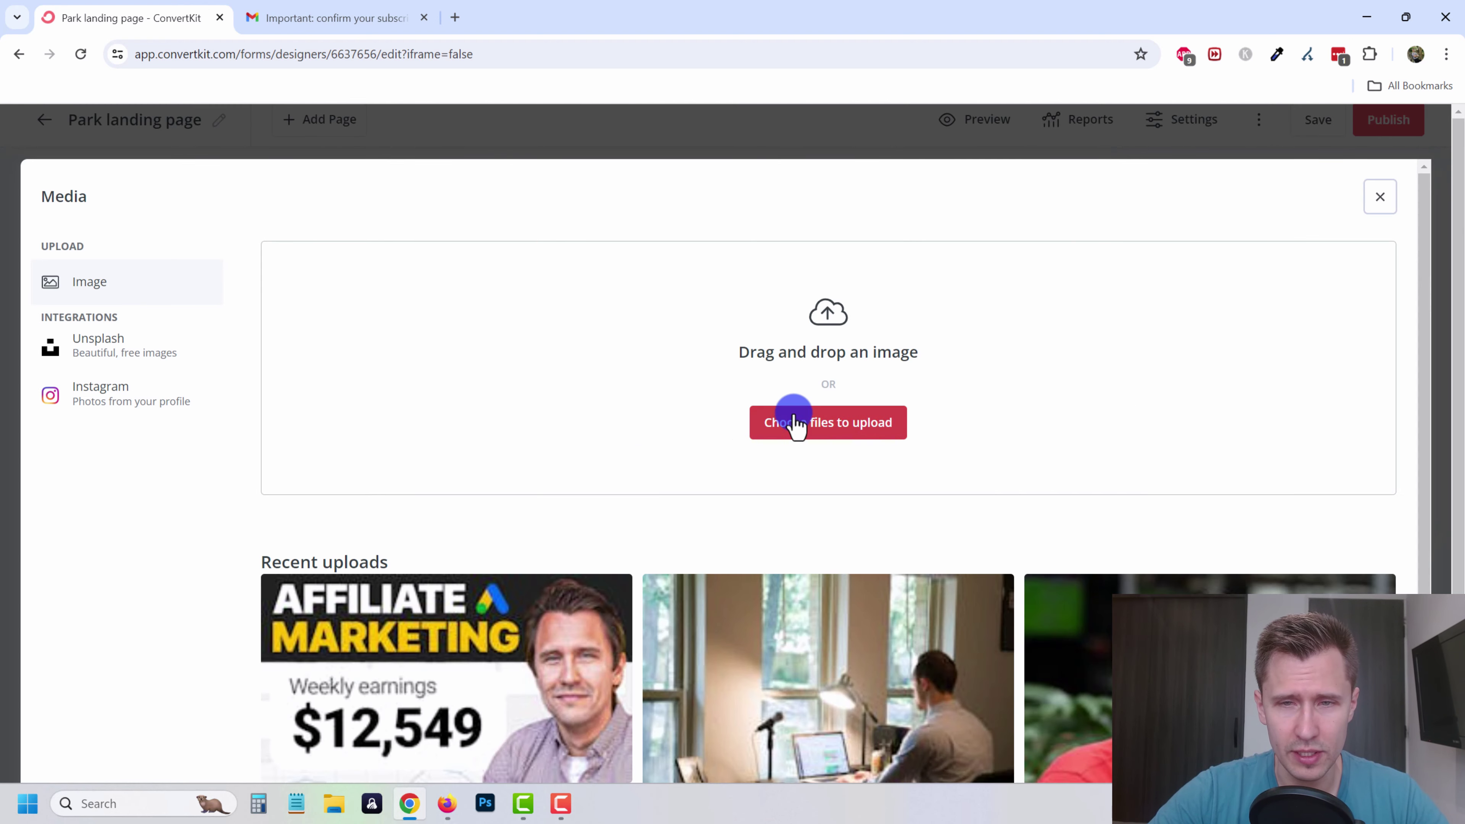
pyautogui.doubleClick(825, 323)
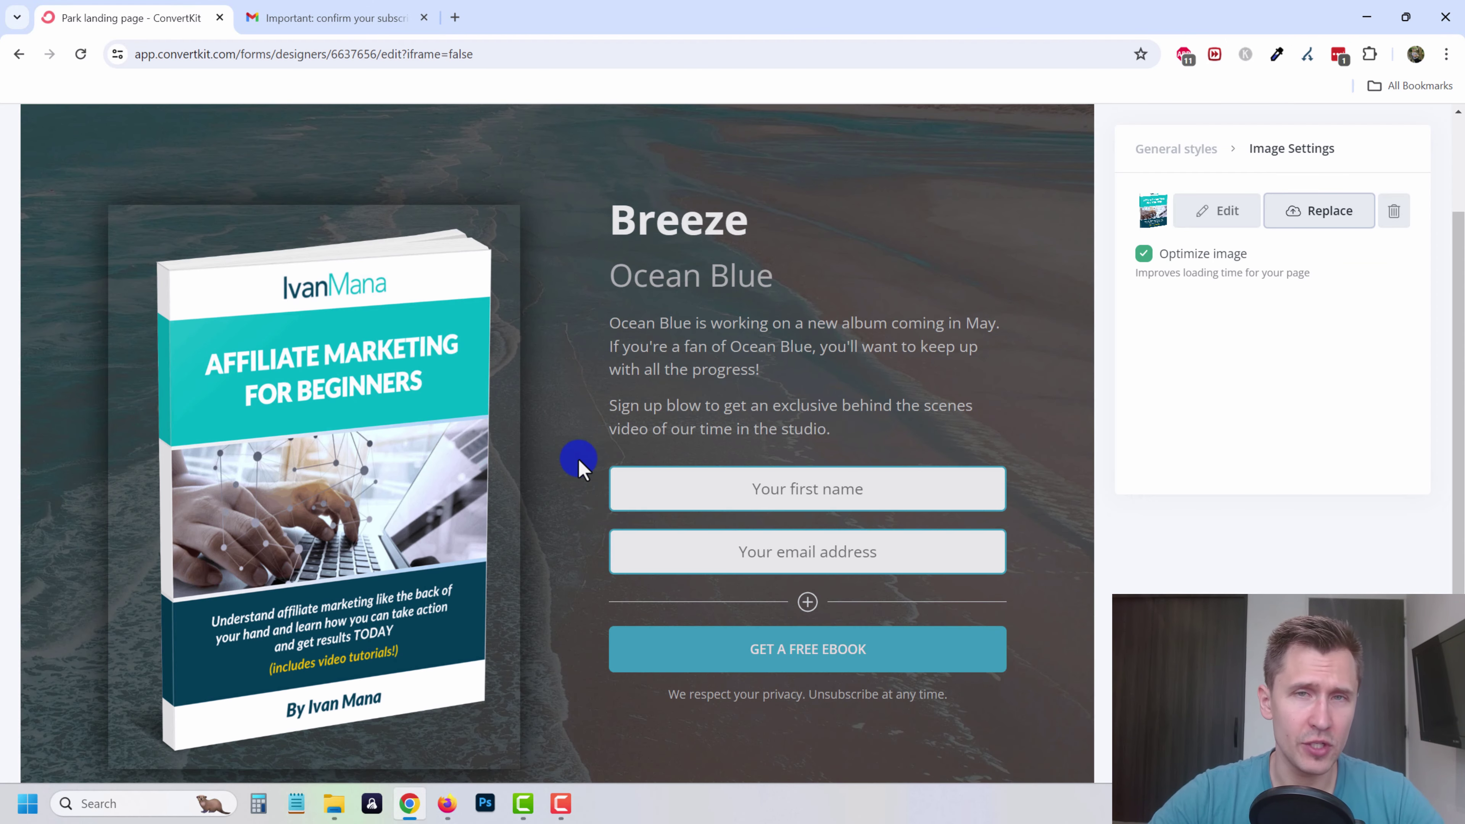
pyautogui.scroll(2, 578, 462)
# - Retitle the page 'Free Affiliate Marketing Guide', delete the Ocean Blue subheader, and replace the intro paragraphs
pyautogui.doubleClick(682, 318)
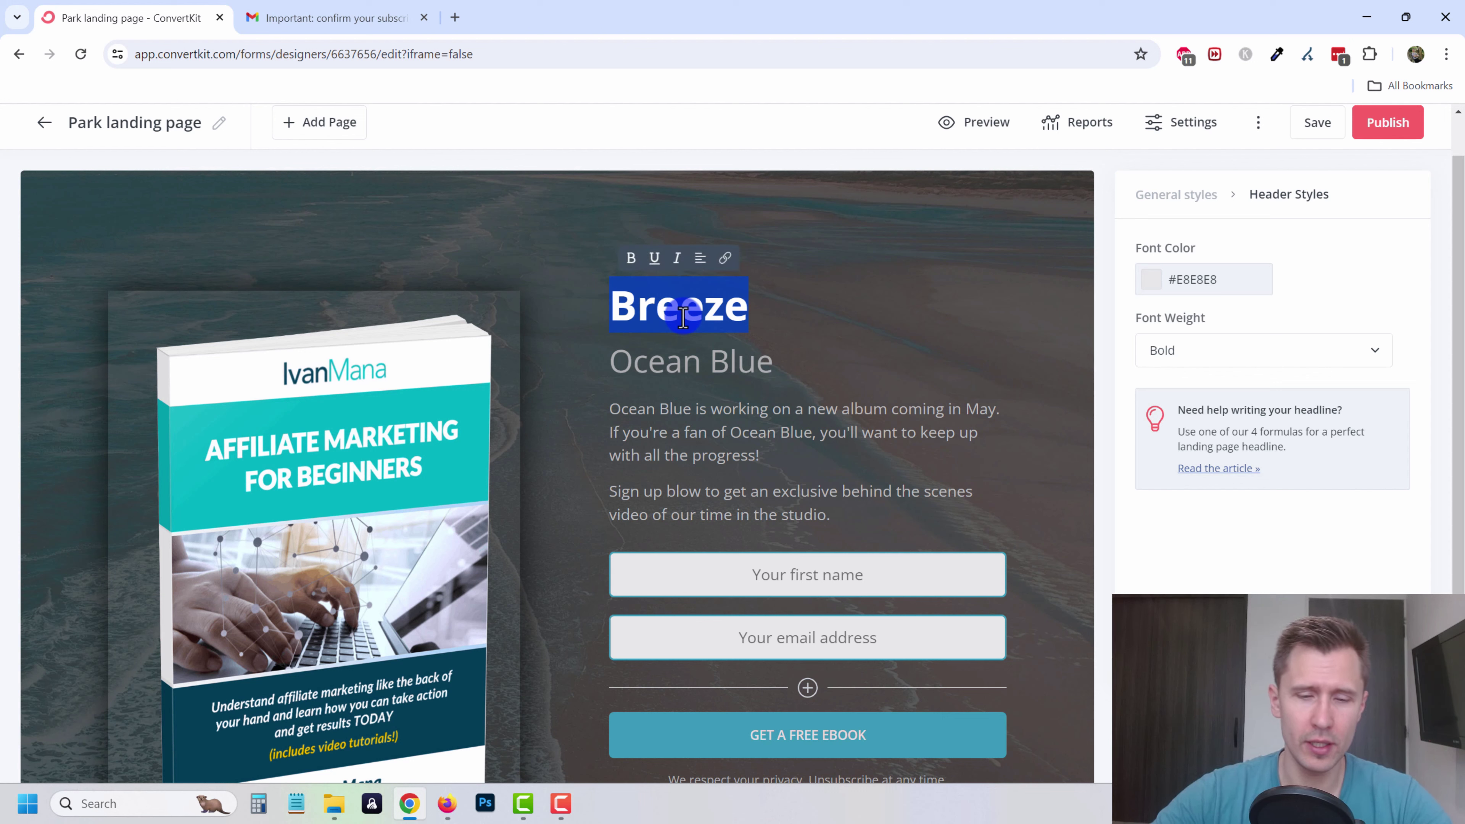
pyautogui.write('Fre')
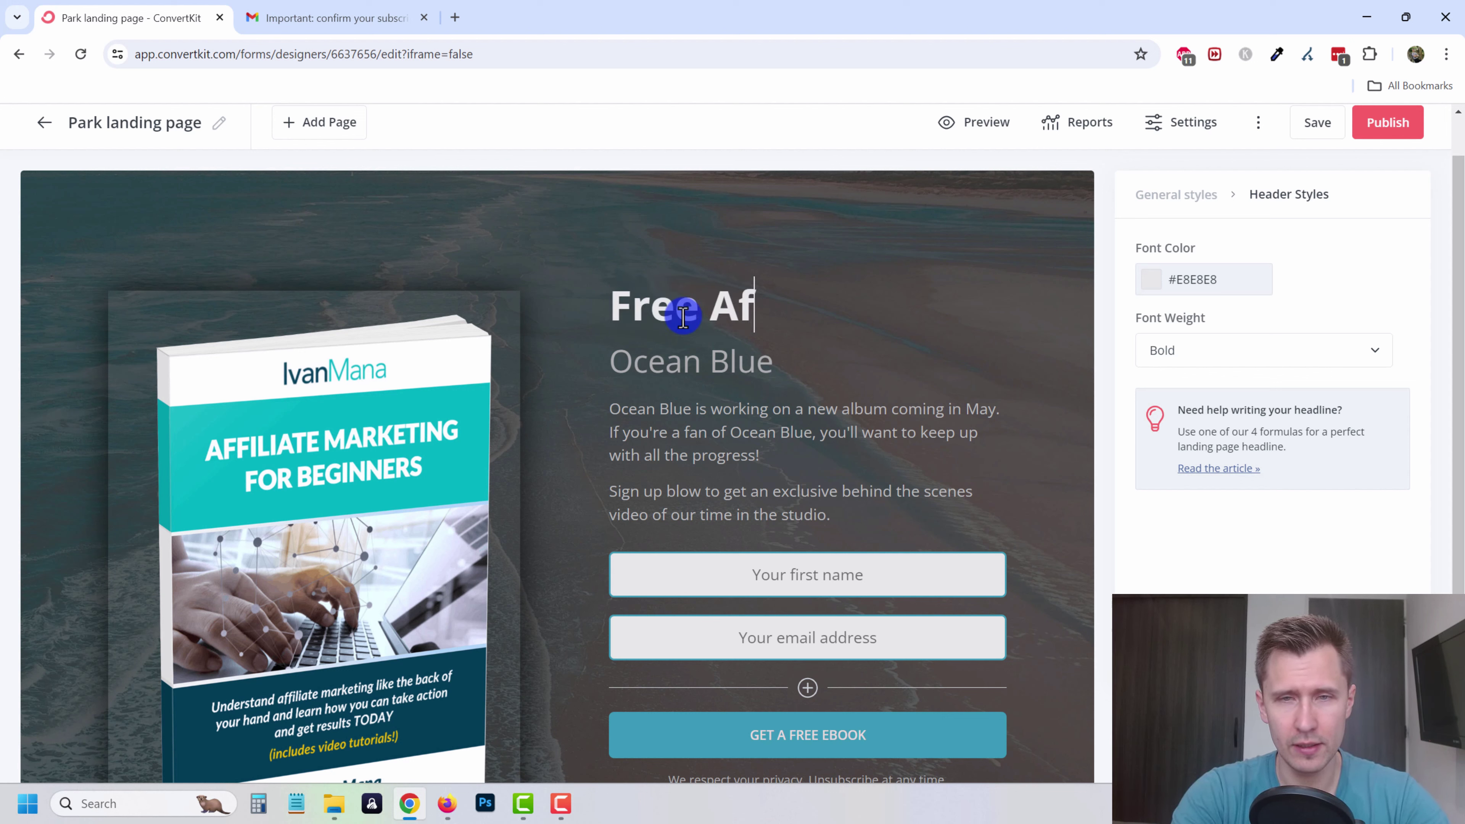
pyautogui.write('e Affiliate Marketing G')
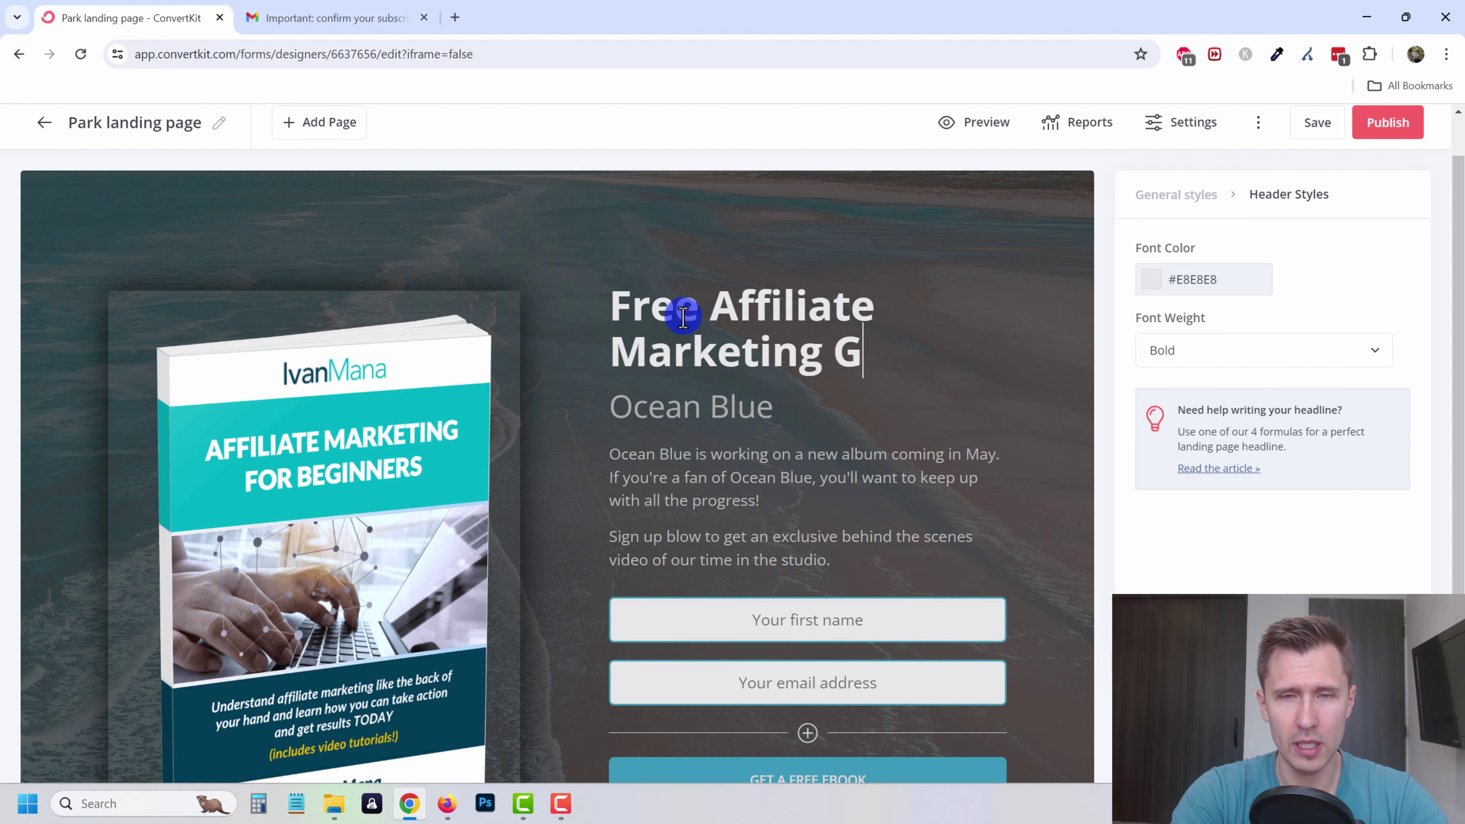
pyautogui.write('uide')
pyautogui.tripleClick(661, 419)
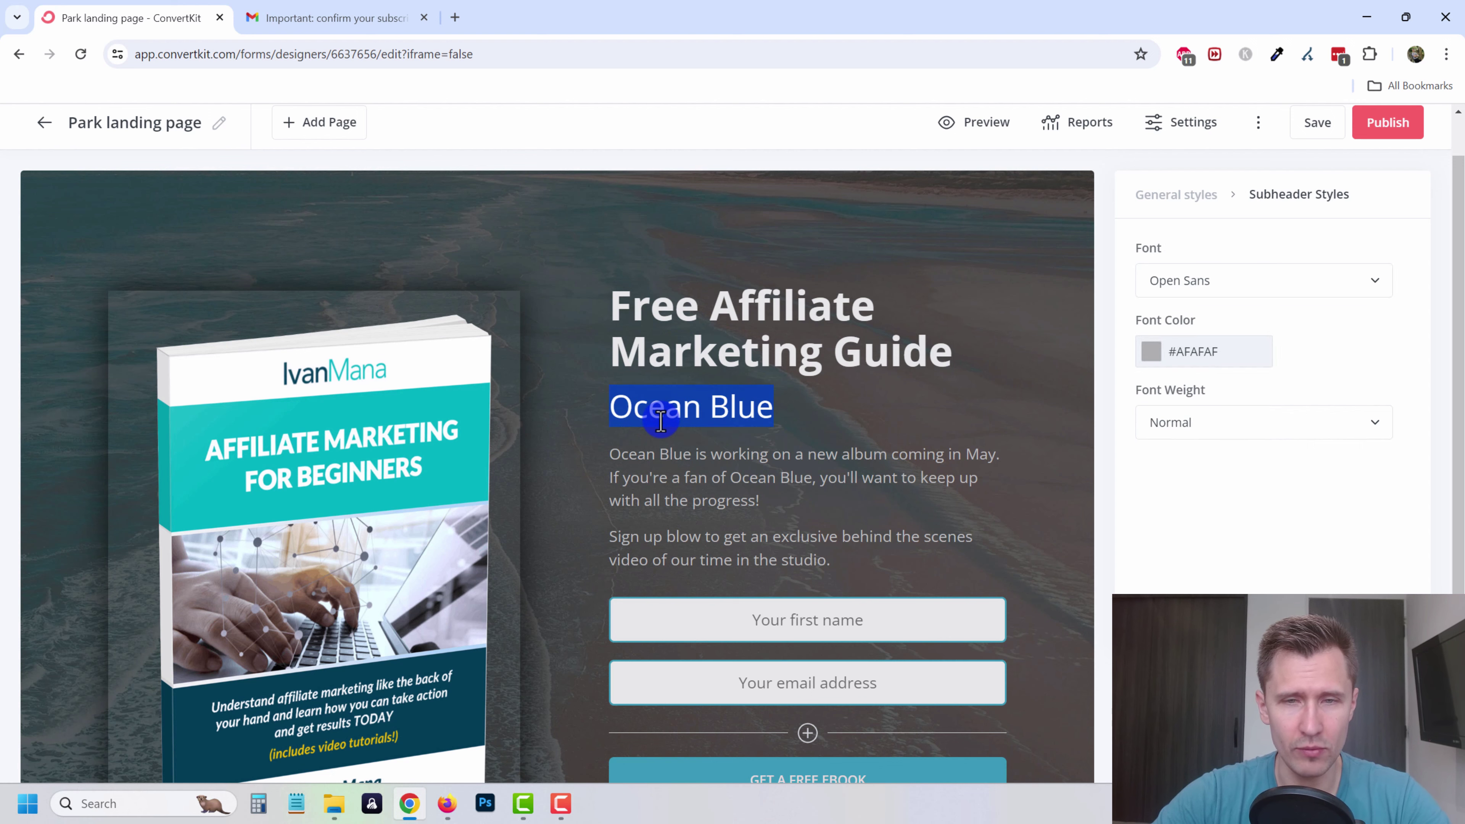
pyautogui.press('BackSpace')
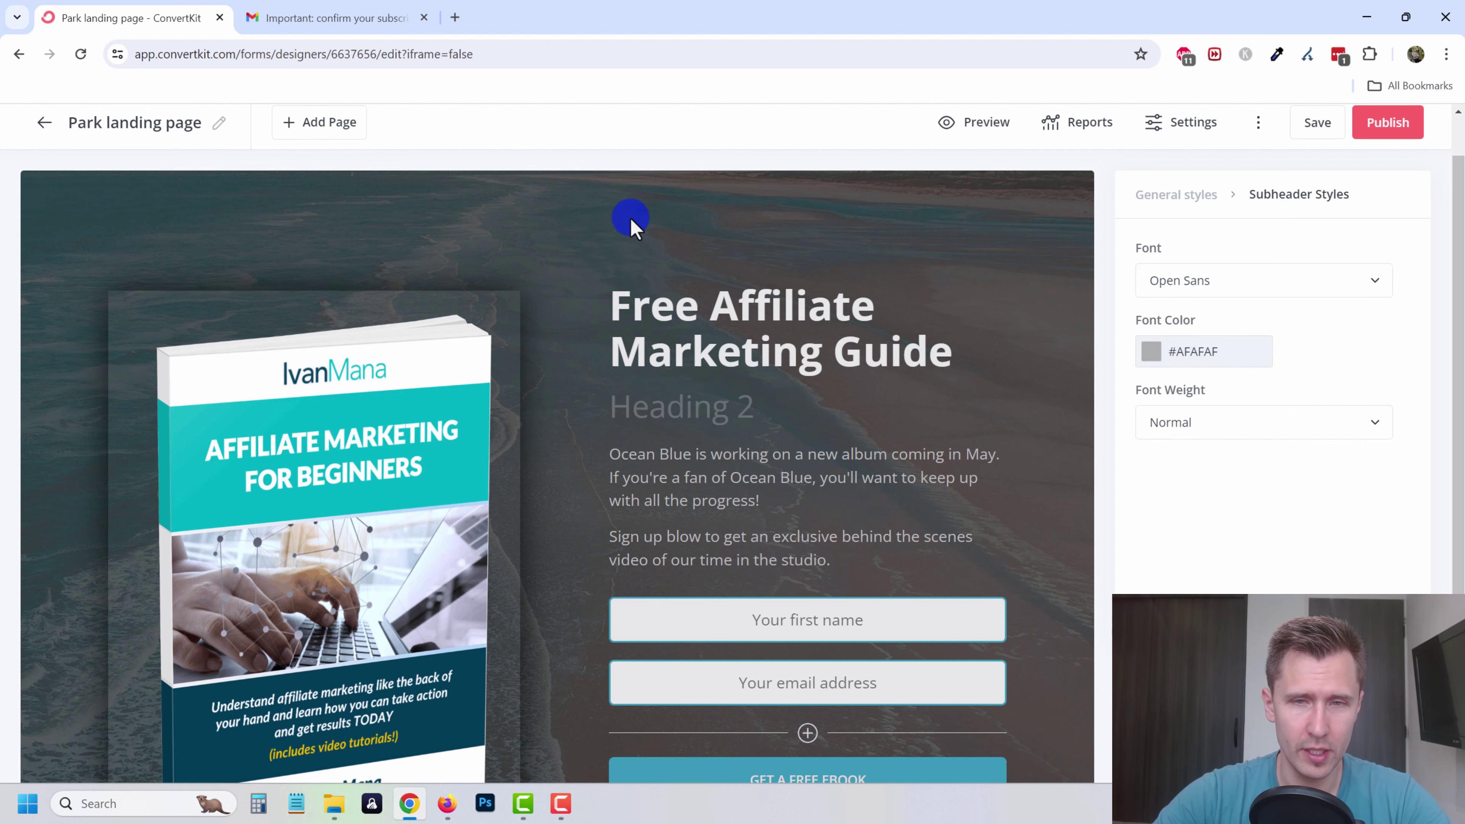
pyautogui.click(693, 459)
pyautogui.moveTo(844, 562); pyautogui.dragTo(567, 453)
pyautogui.write('Learn what affiliate marketing')
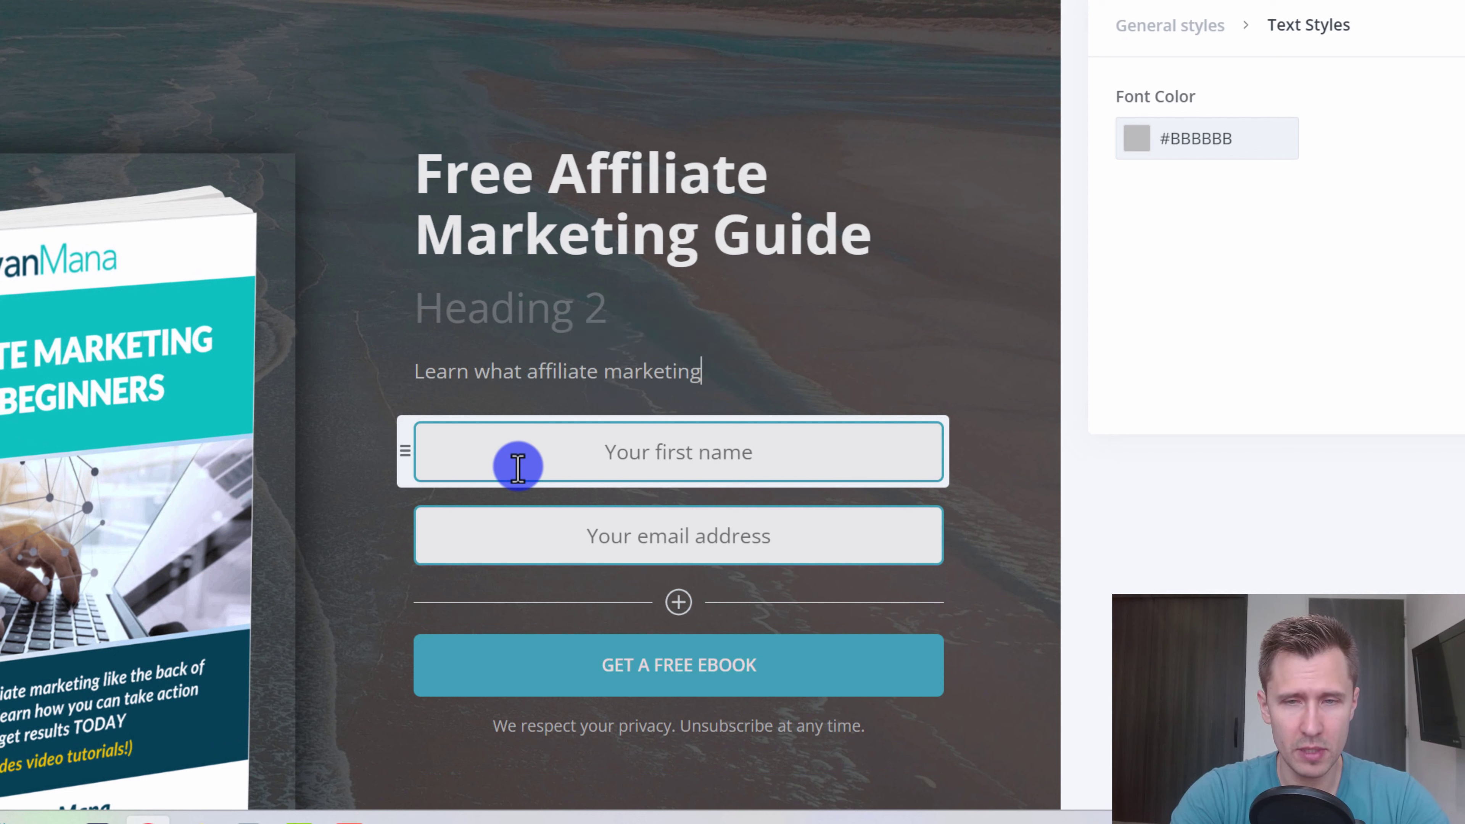
pyautogui.write('et started with it today')
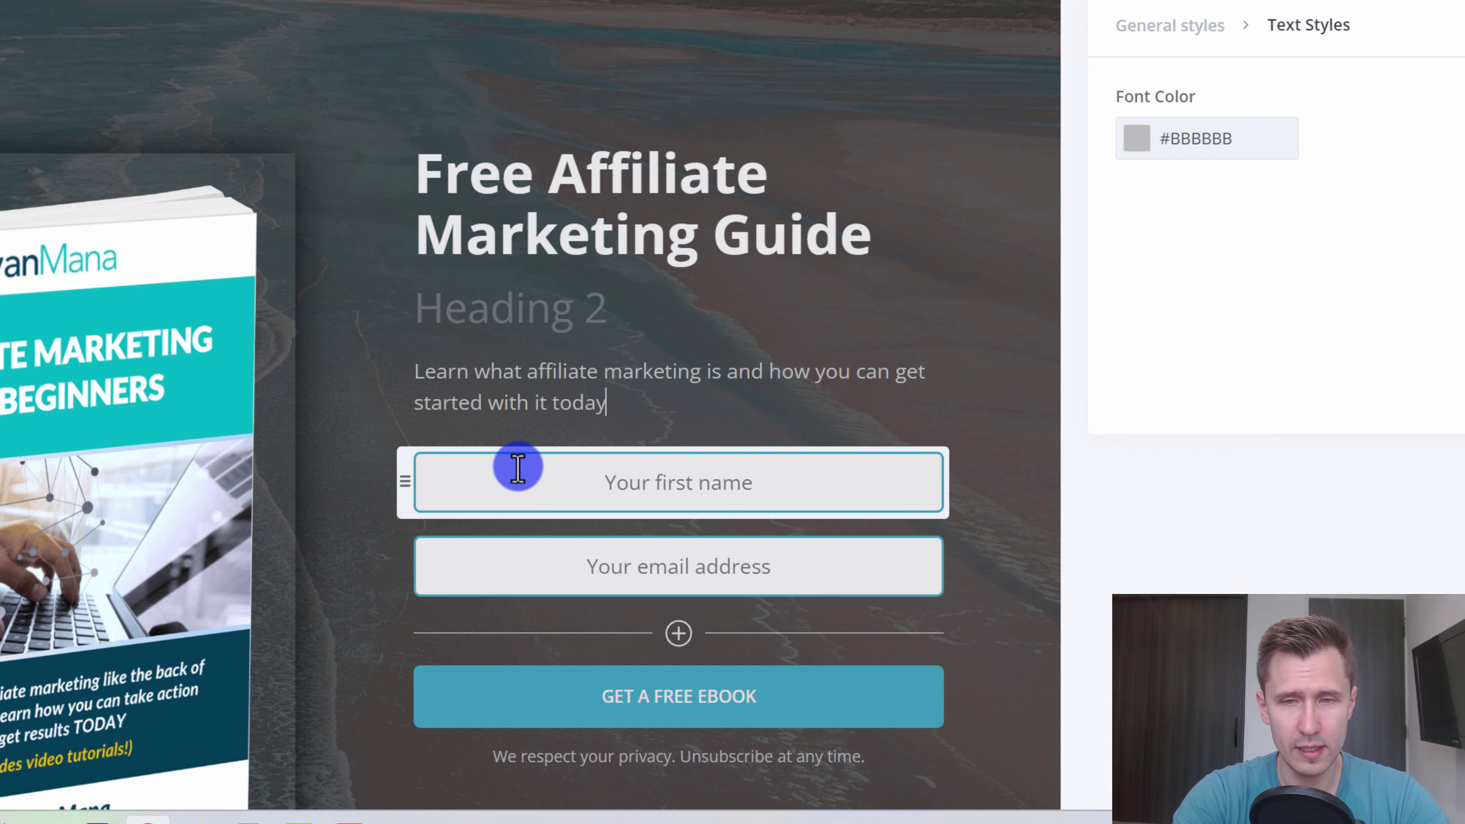
pyautogui.write('!')
# - Capitalize the field labels to 'Your First Name...' and 'Your Email Address...'
pyautogui.scroll(-2, 497, 409)
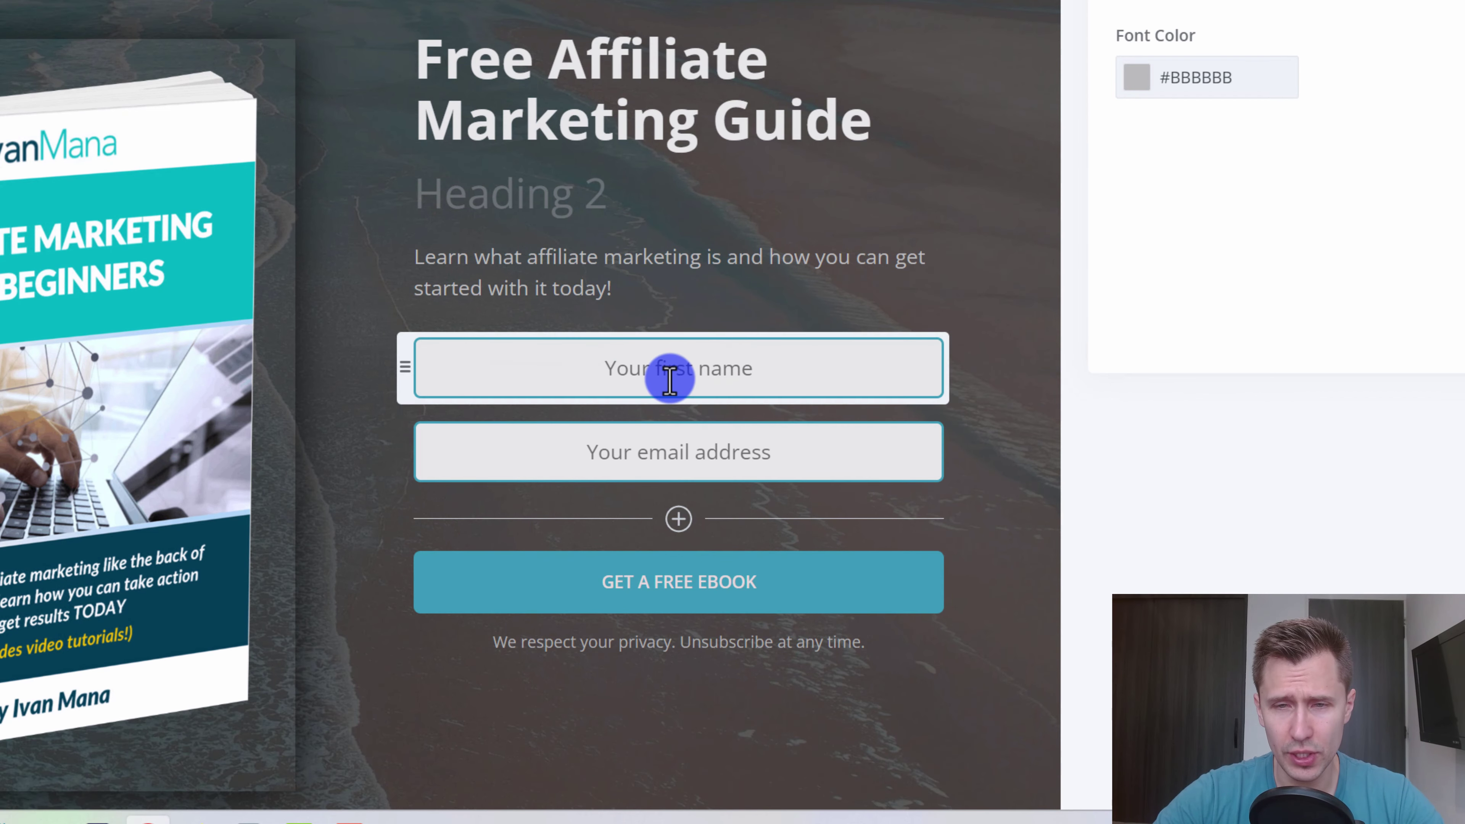
pyautogui.click(669, 379)
pyautogui.click(1174, 249)
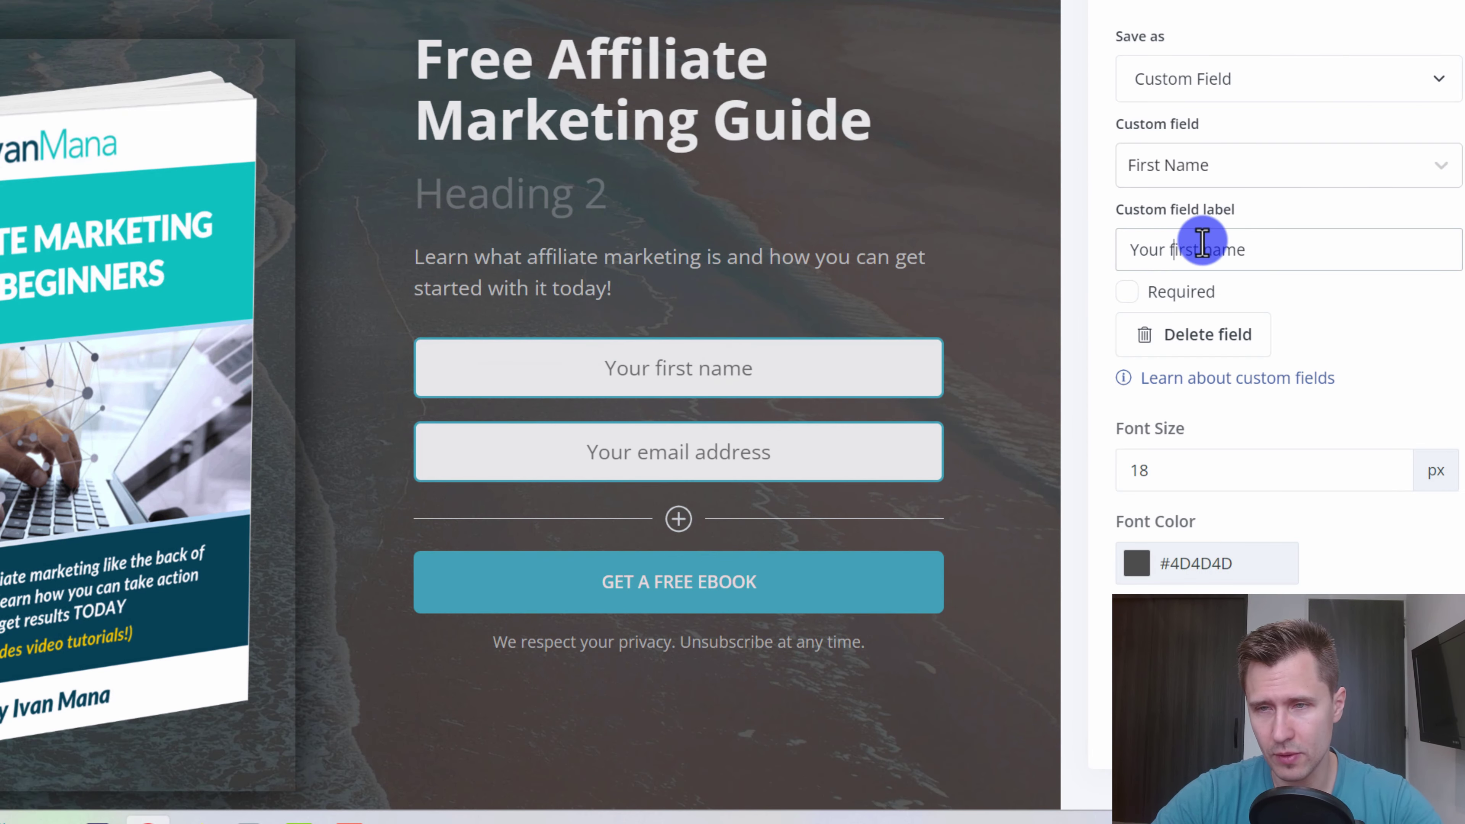
pyautogui.press('Delete')
pyautogui.write('F')
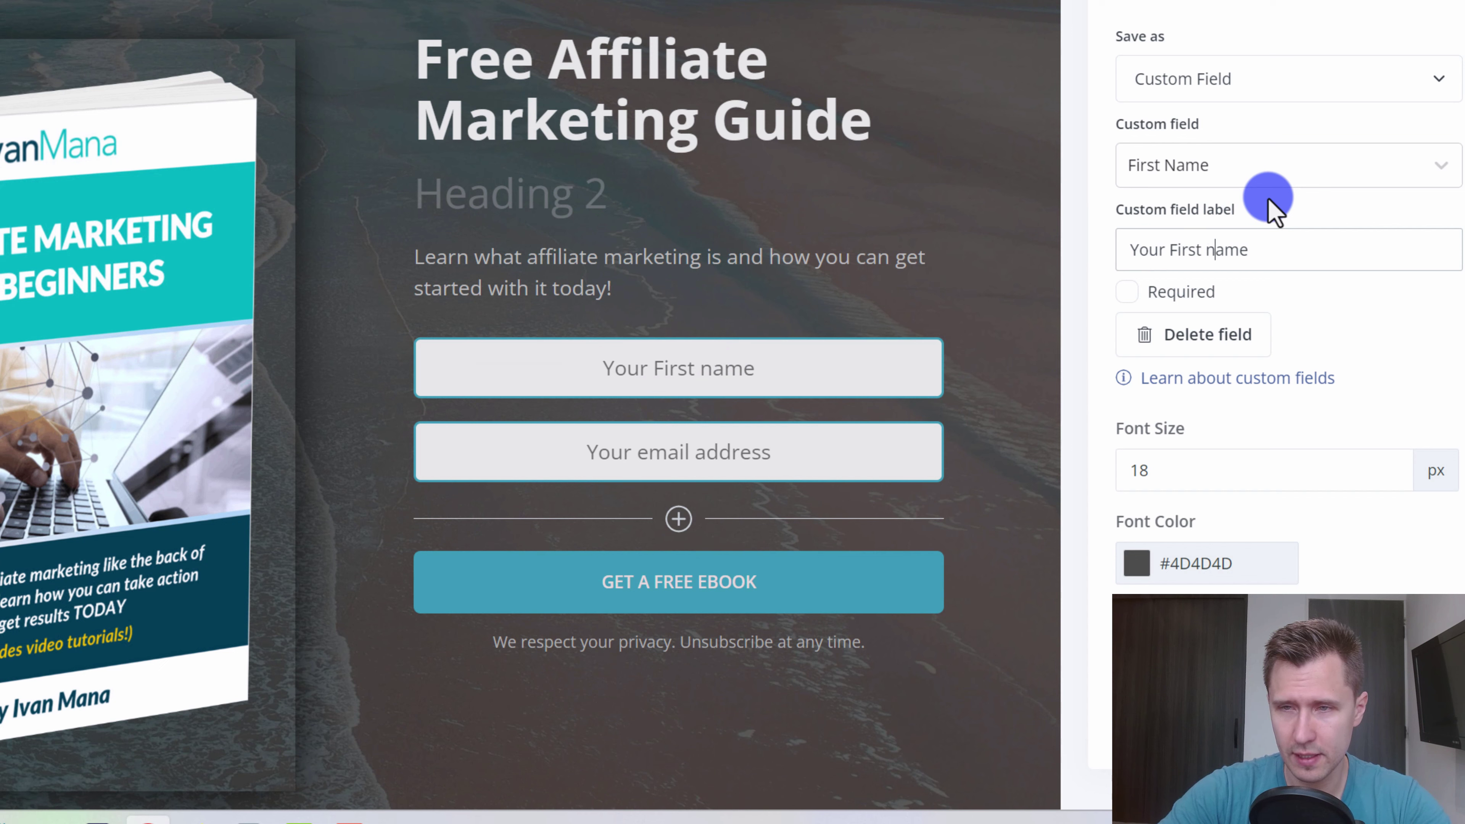
pyautogui.press('BackSpace')
pyautogui.write('N')
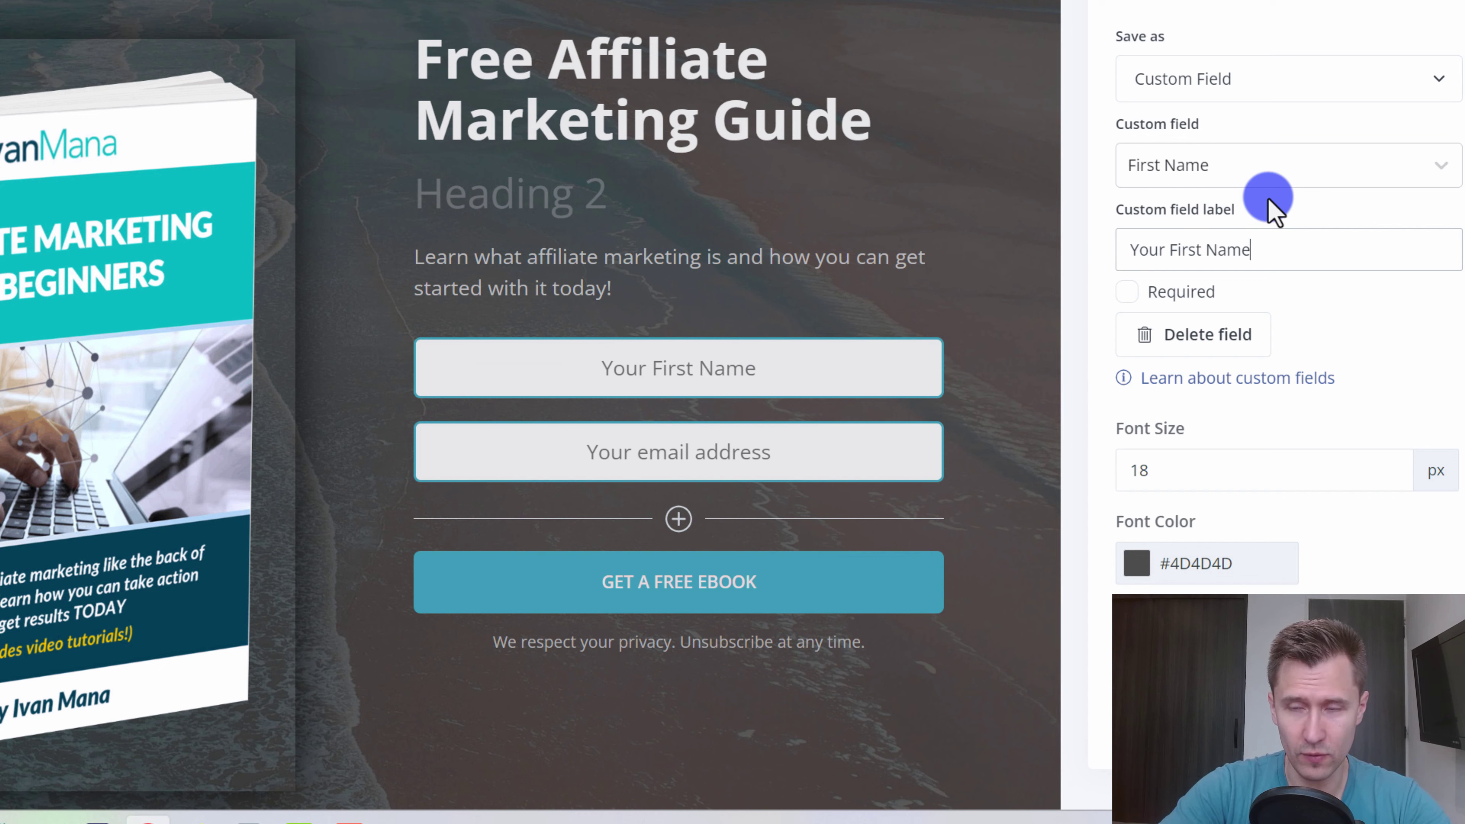
pyautogui.click(690, 477)
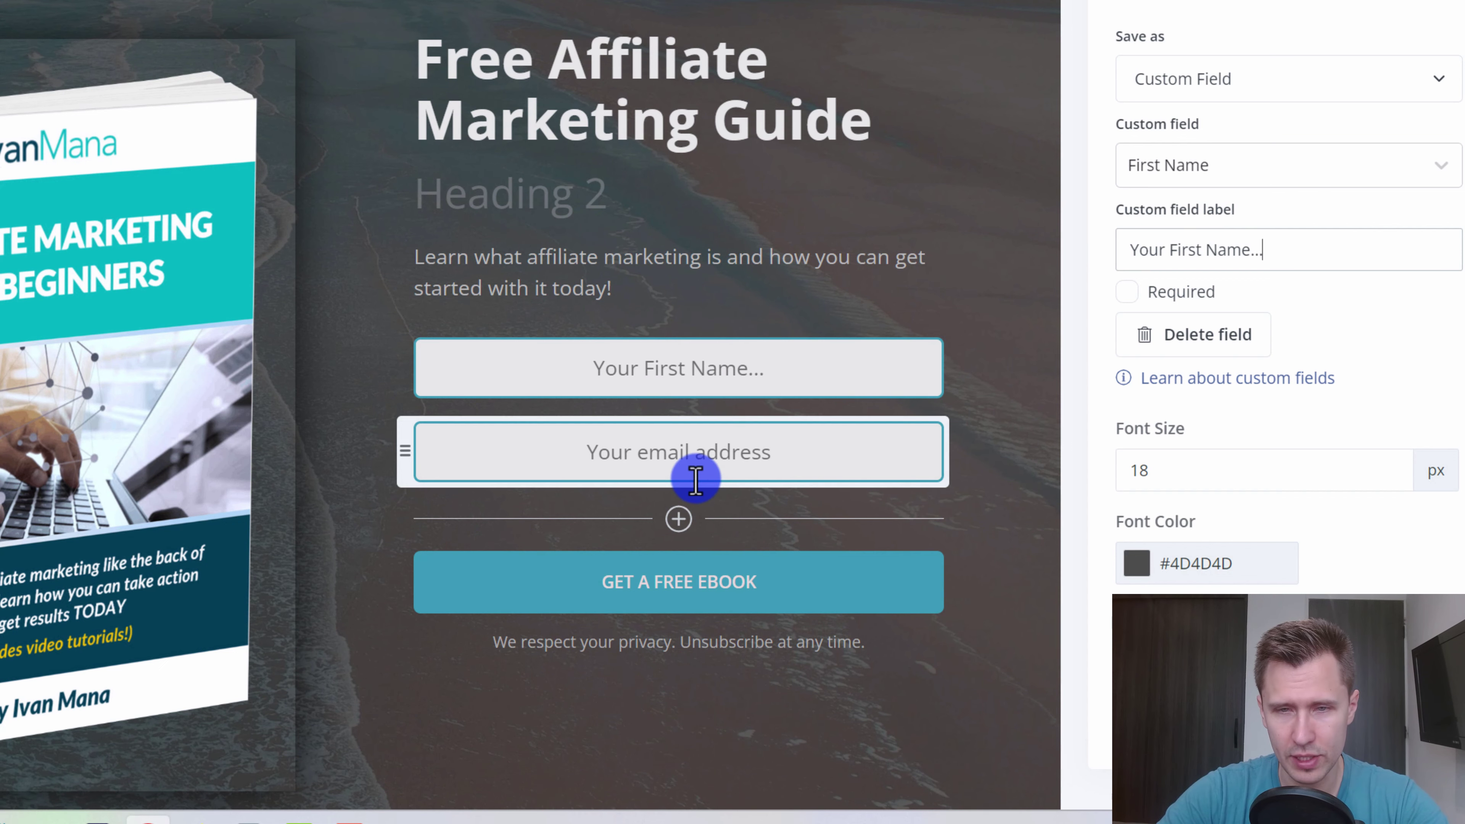
pyautogui.scroll(-1, 873, 361)
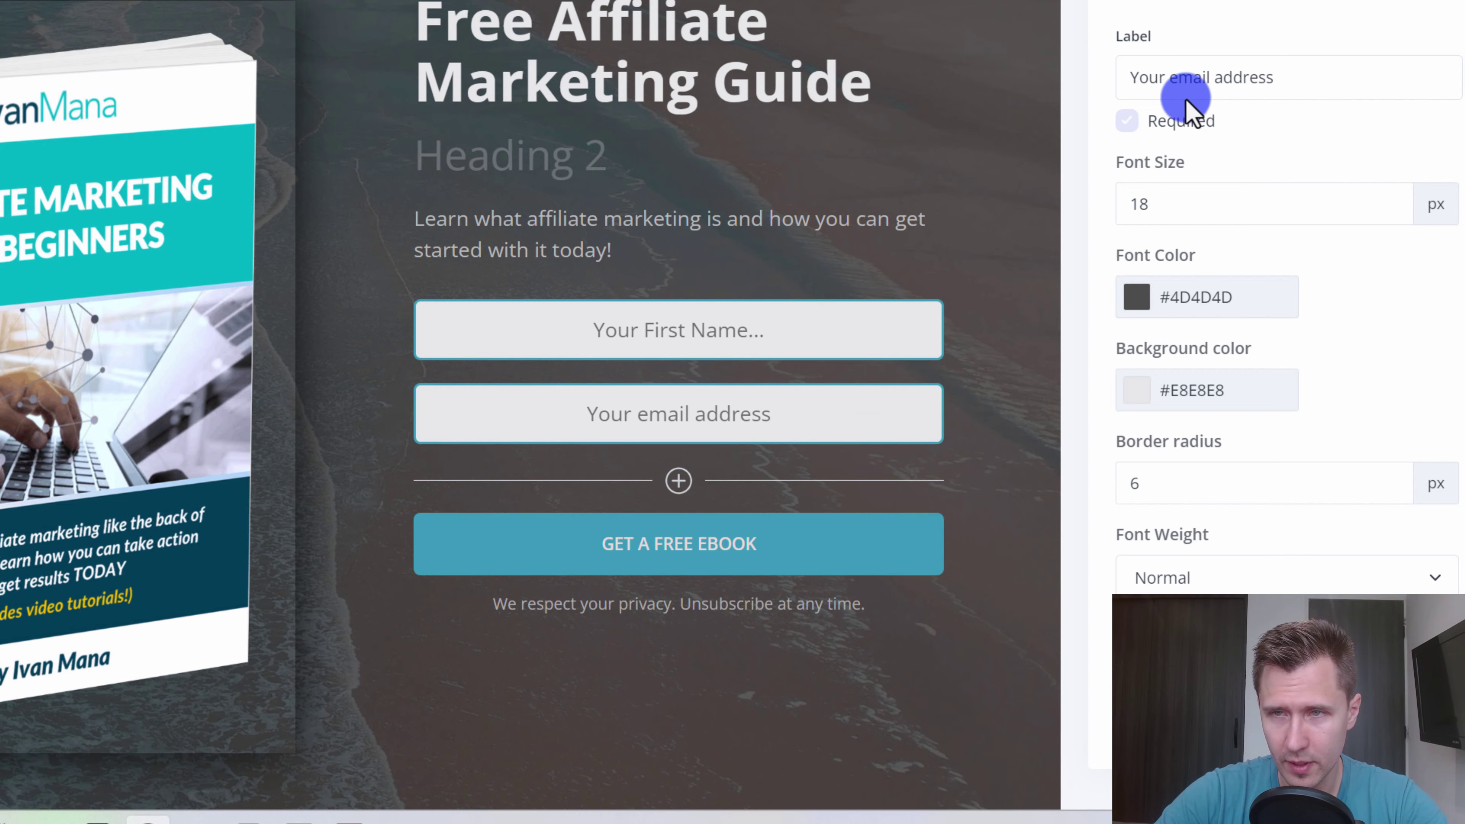
pyautogui.click(1178, 78)
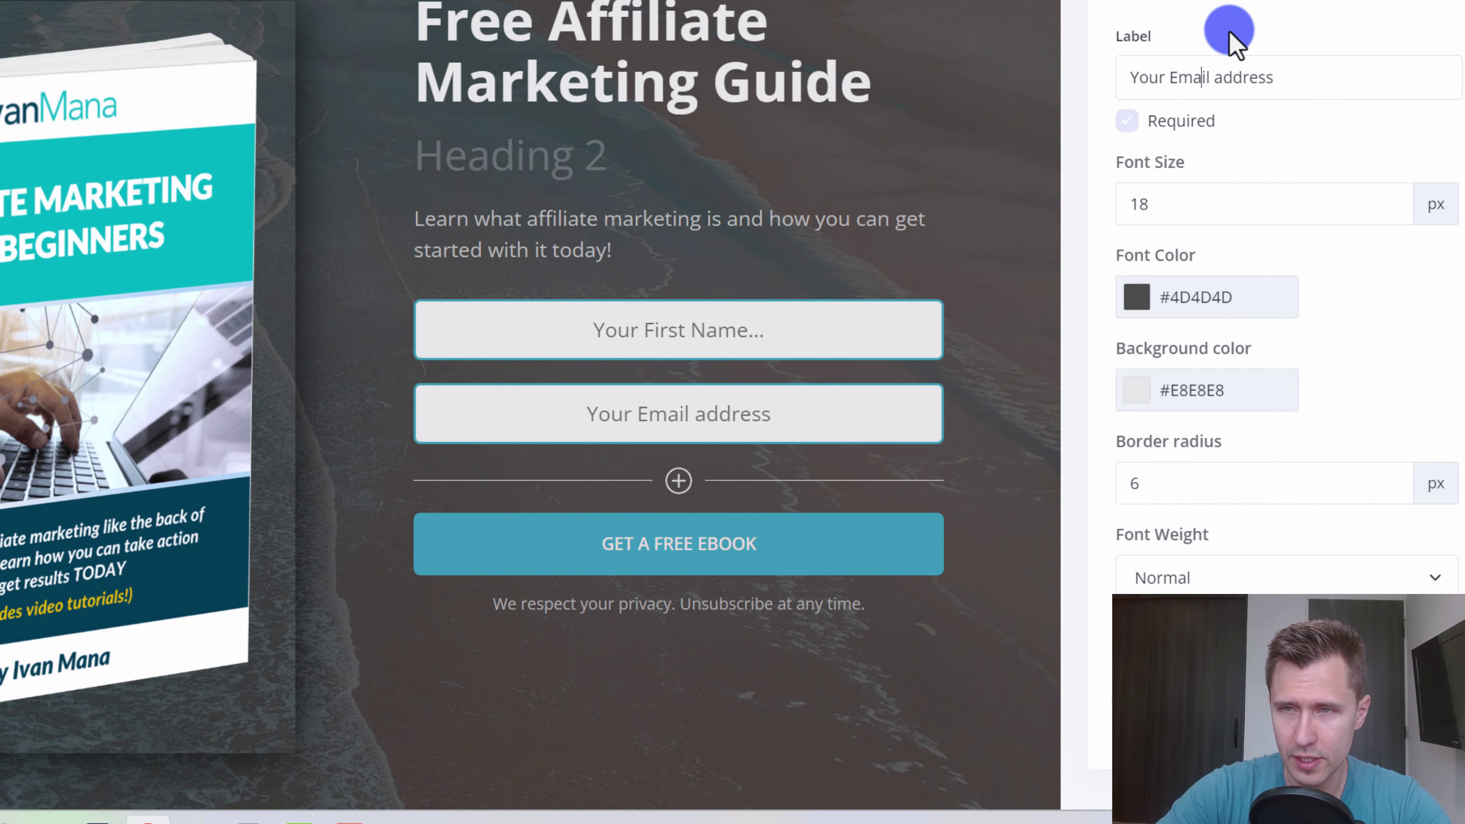
pyautogui.press('Delete')
pyautogui.write('A')
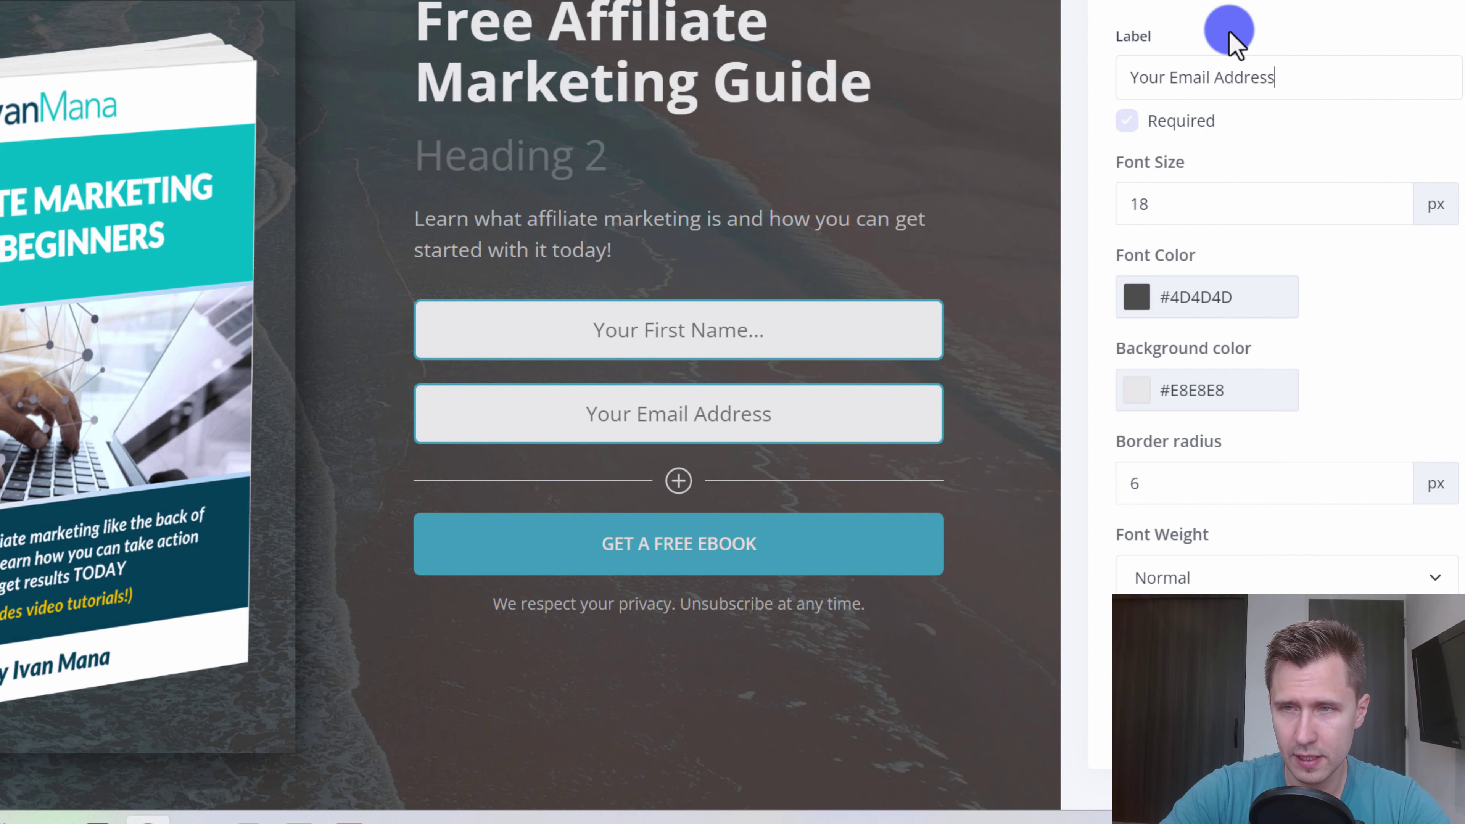
pyautogui.write('....')
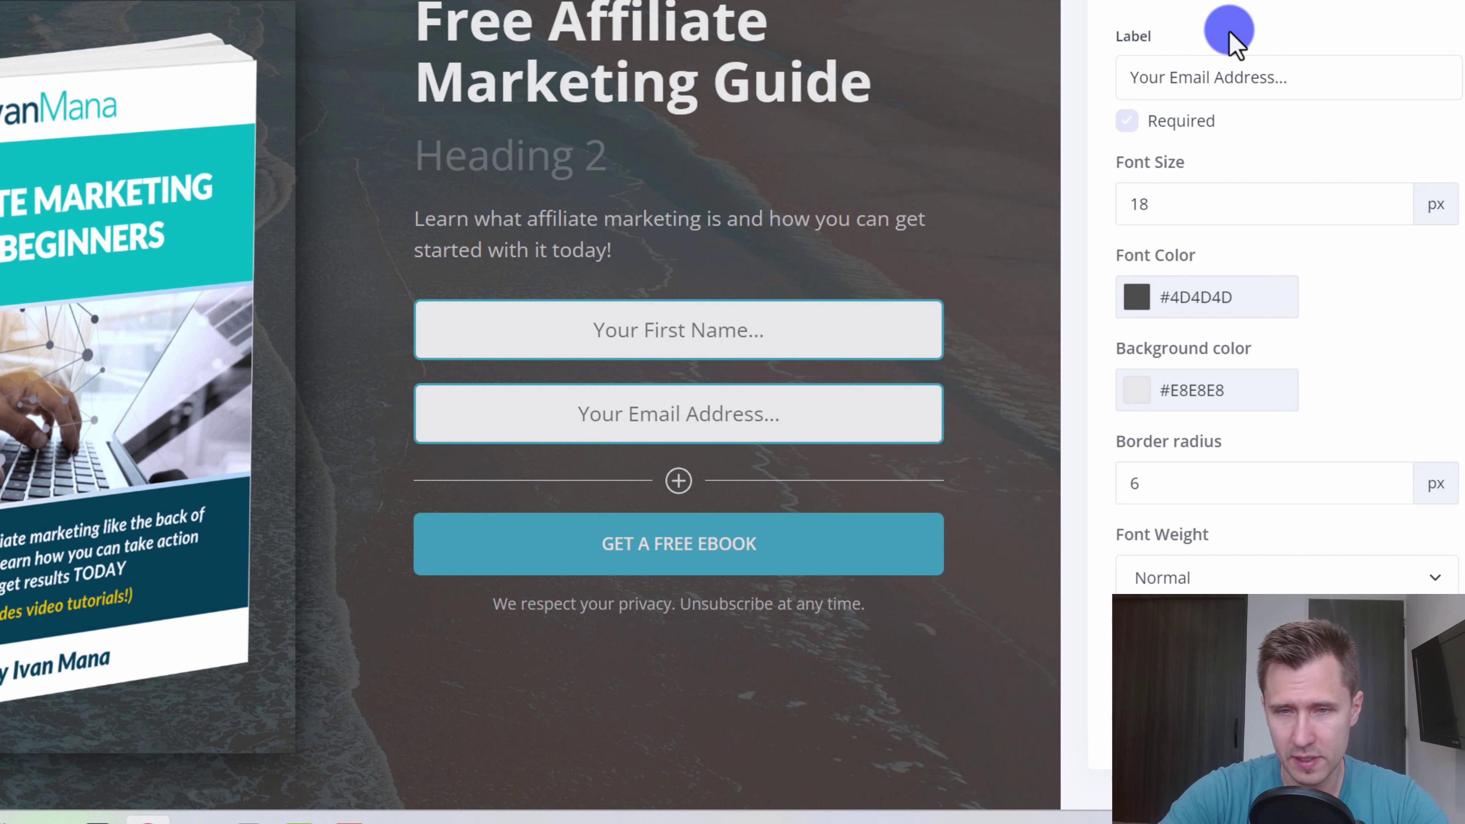
# - Add a form field, check the available custom fields, then remove the extra empty field
pyautogui.click(678, 483)
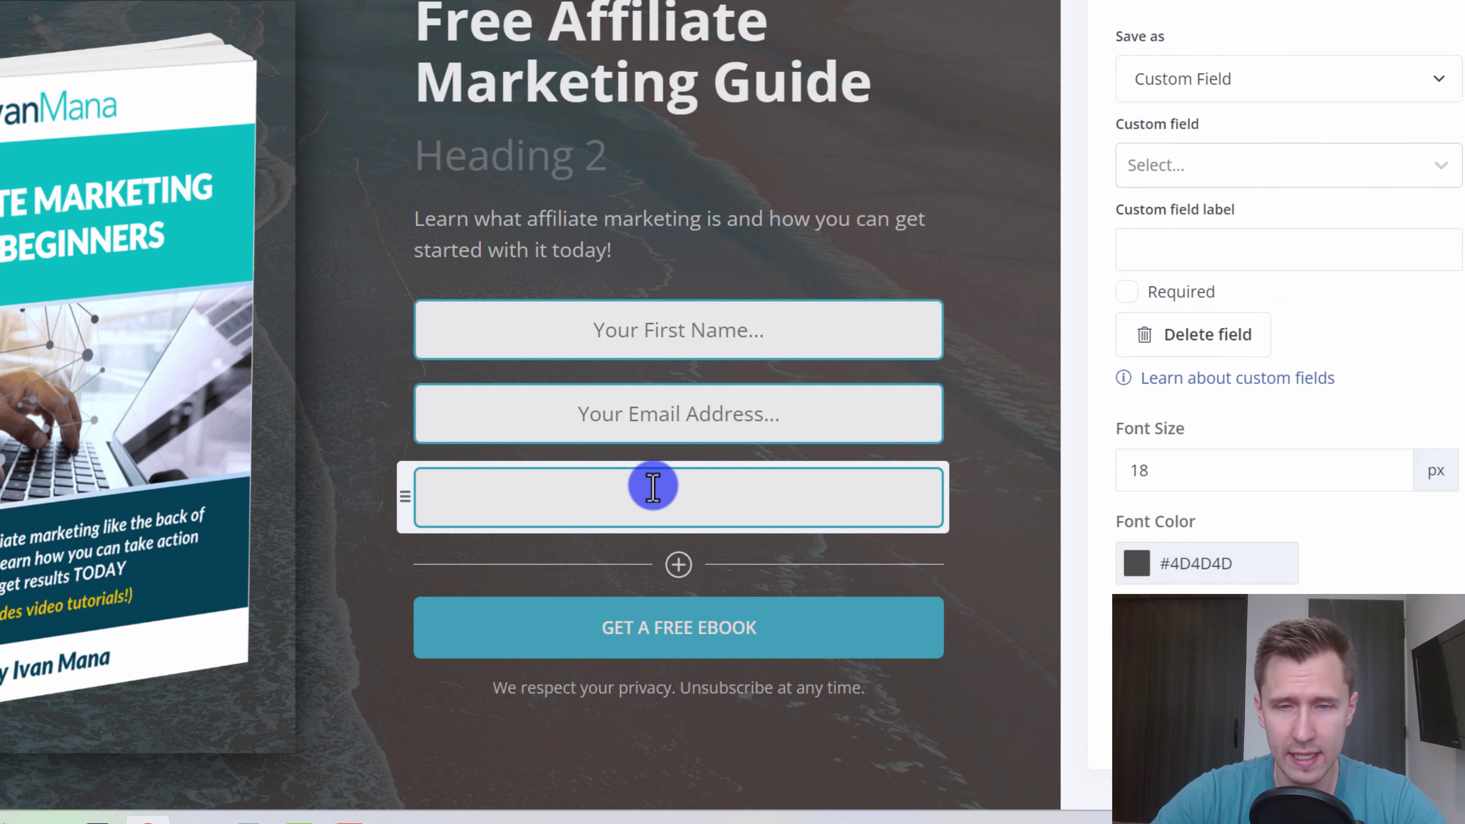
pyautogui.click(1201, 178)
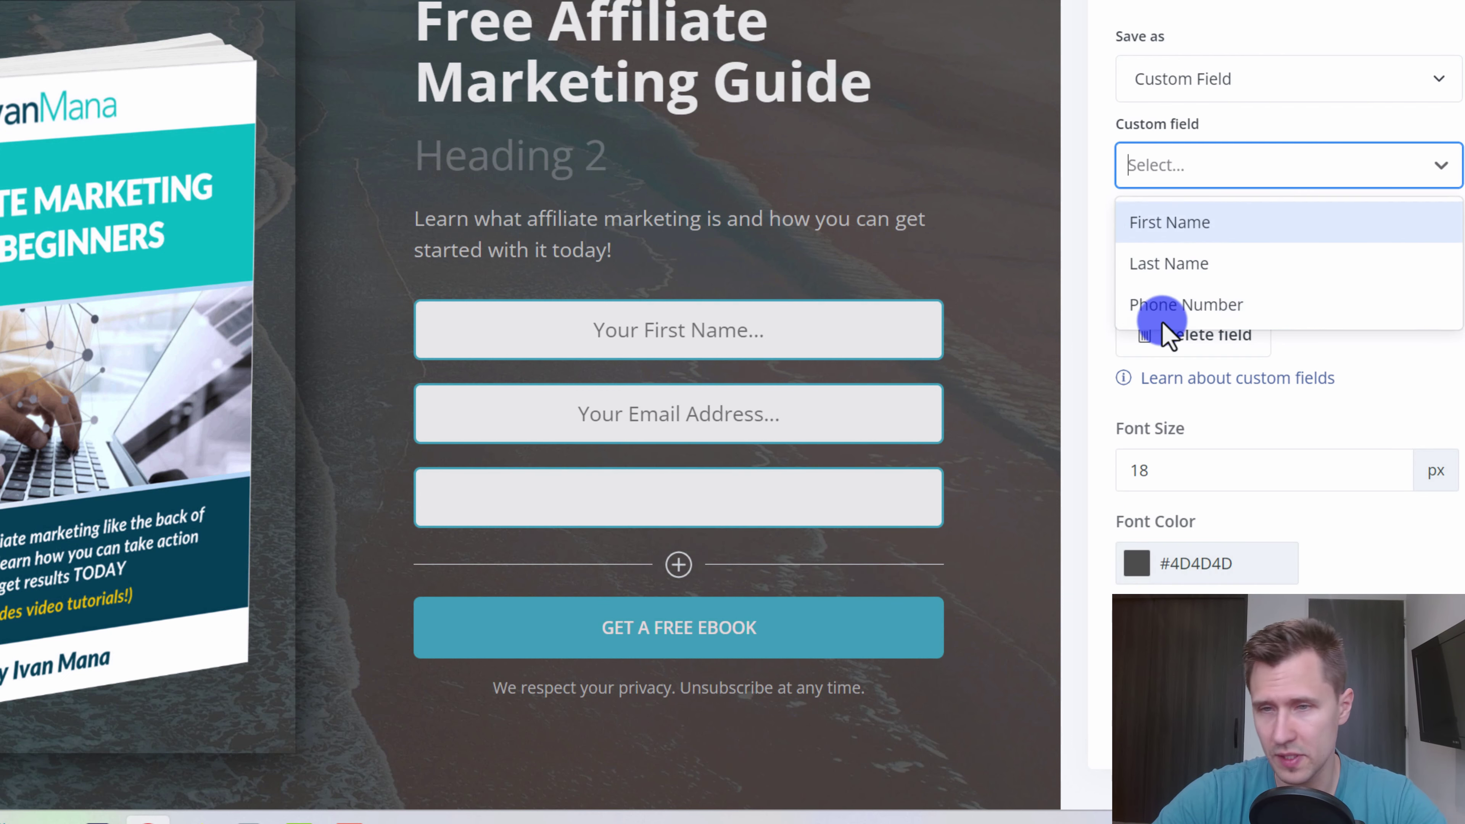
pyautogui.click(1183, 338)
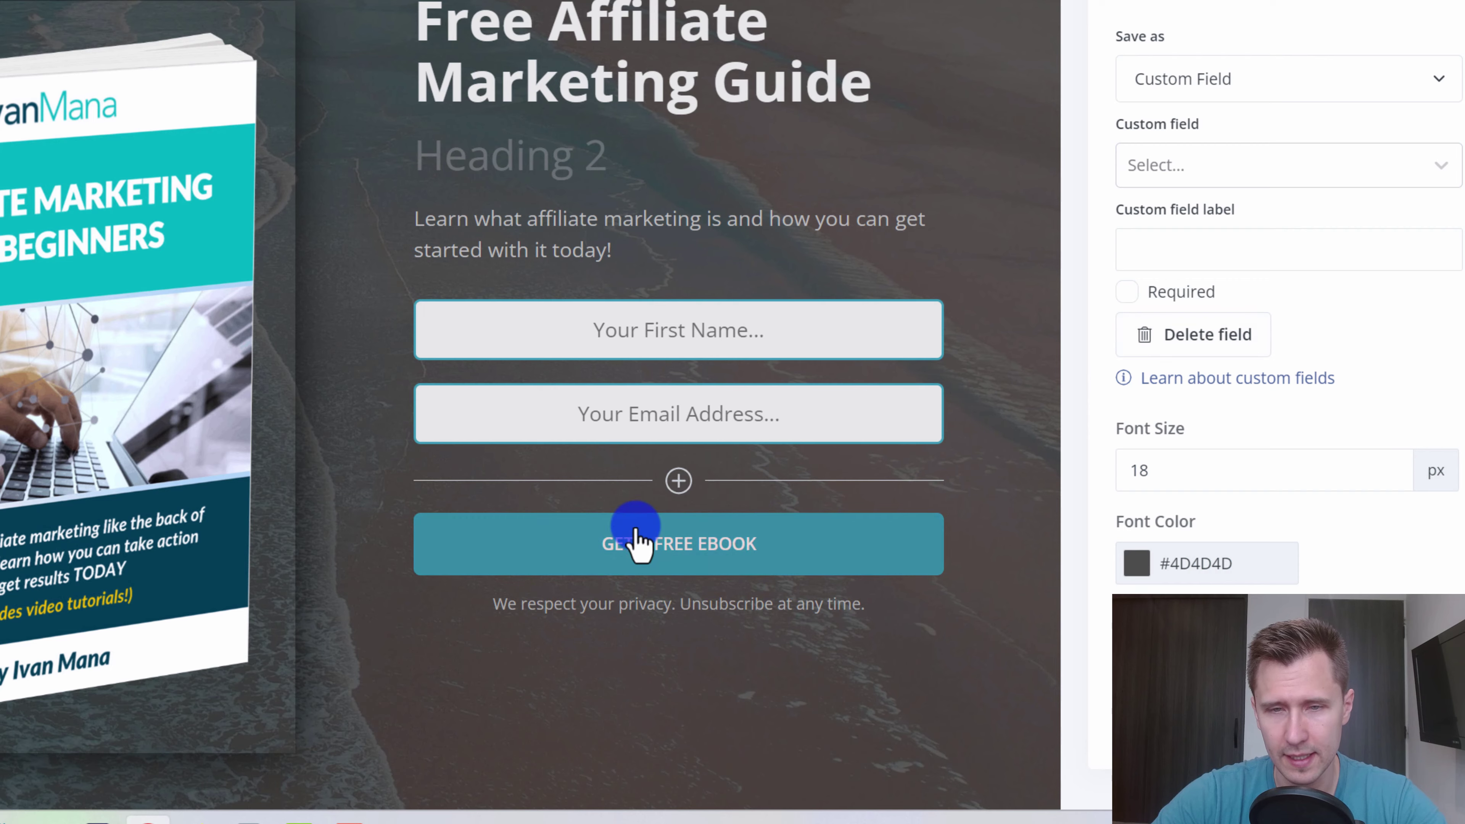
pyautogui.scroll(-1, 795, 497)
# - Change the signup button label to 'GET YOUR FREE AFFILIATE GUIDE NOW'
pyautogui.click(719, 513)
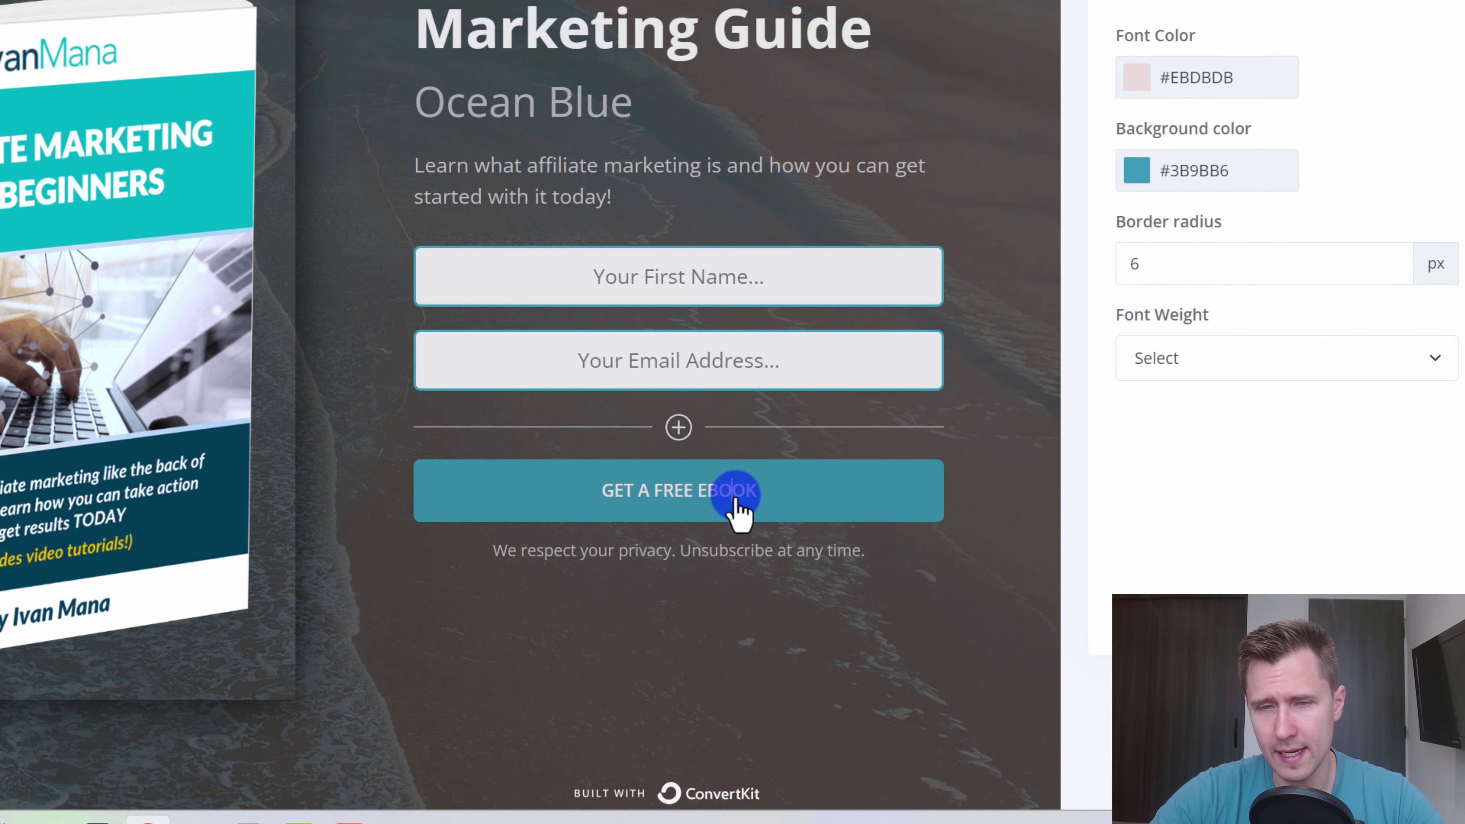
pyautogui.tripleClick(735, 495)
pyautogui.write('GET YOU')
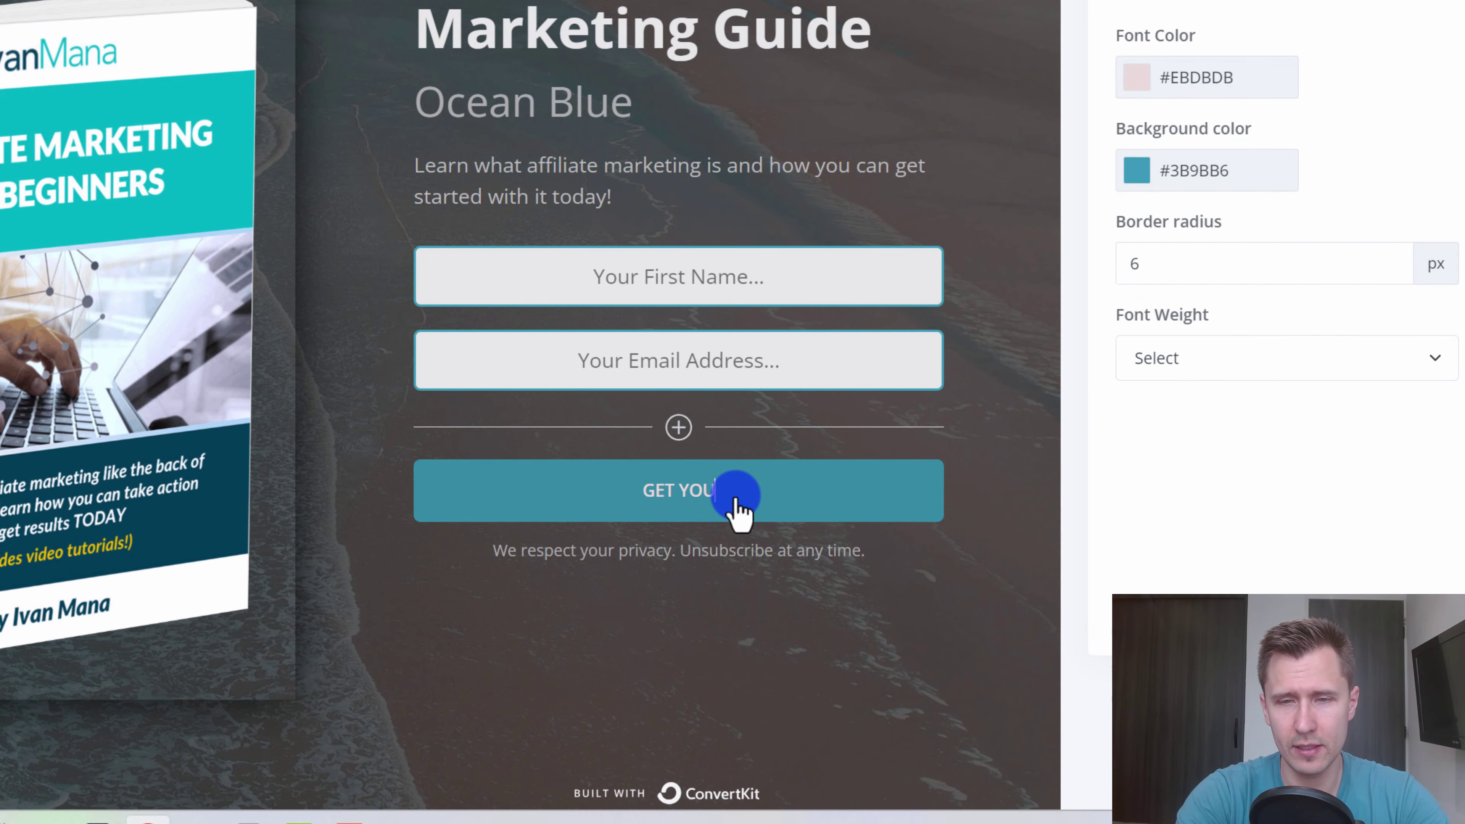
pyautogui.write('R FREE AFFILIATE GUIDE NOW')
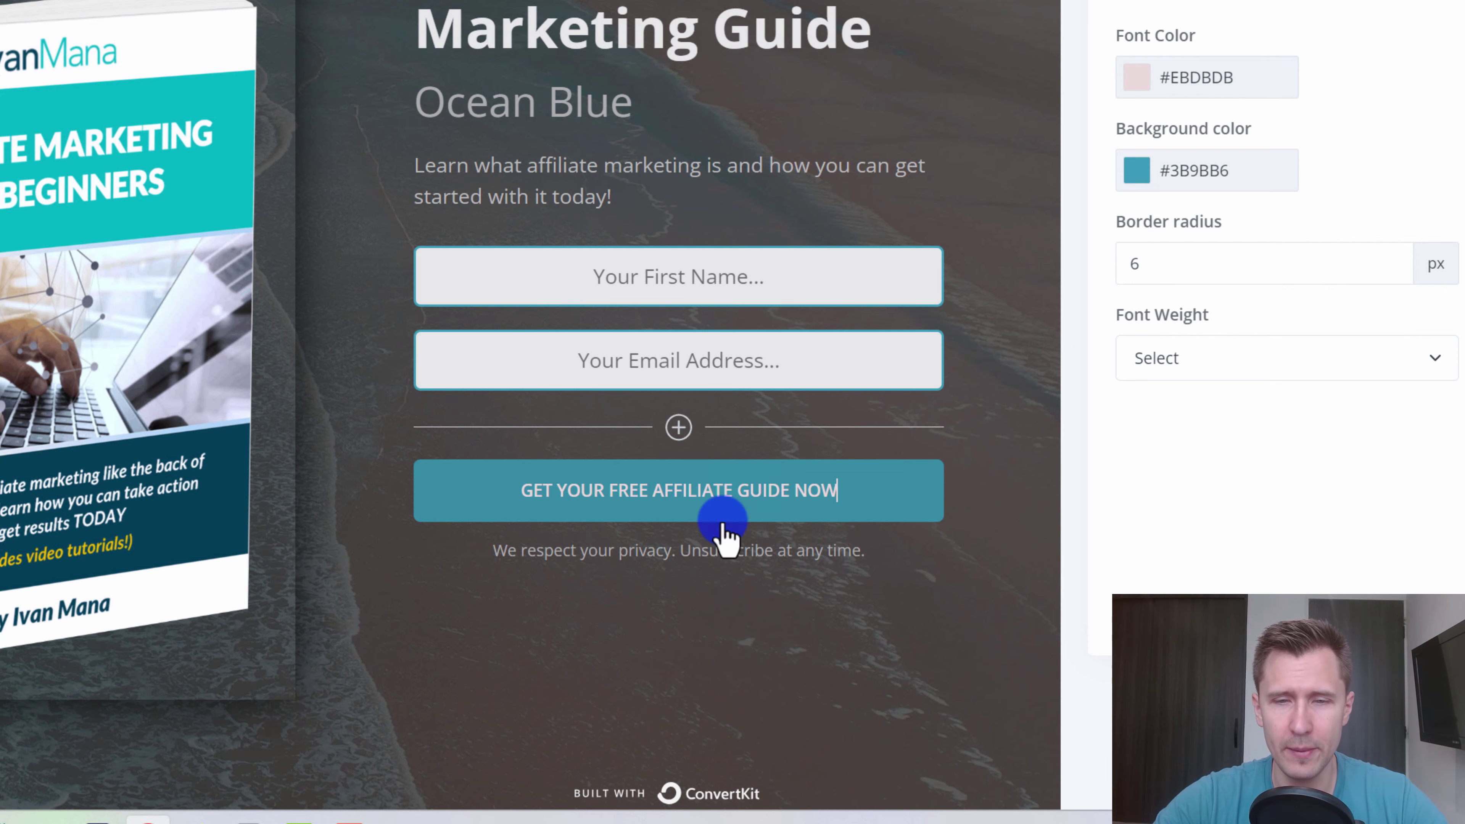
pyautogui.scroll(-2, 619, 582)
pyautogui.scroll(5, 619, 585)
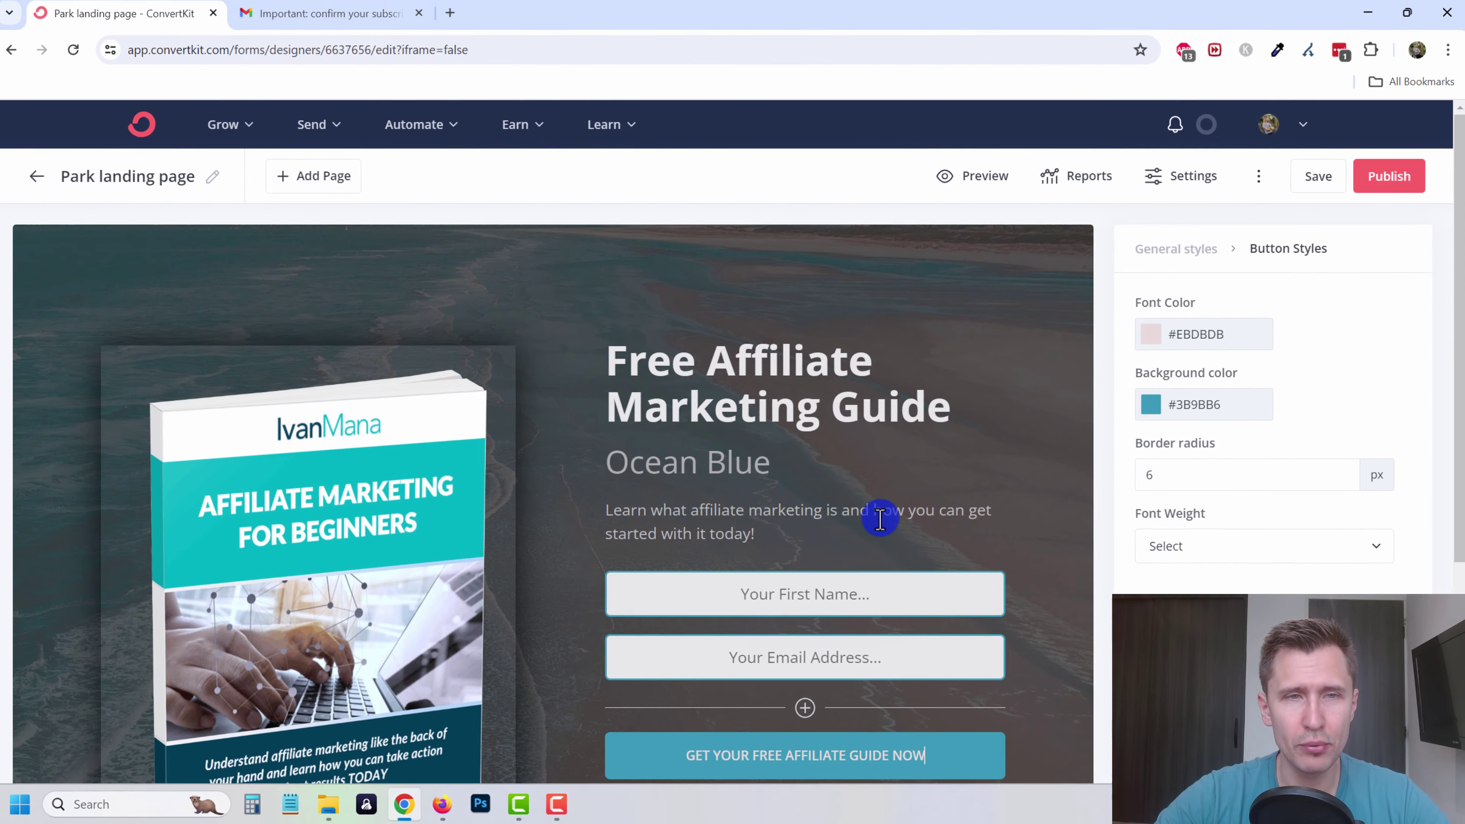
pyautogui.scroll(-3, 658, 470)
pyautogui.scroll(-3, 764, 439)
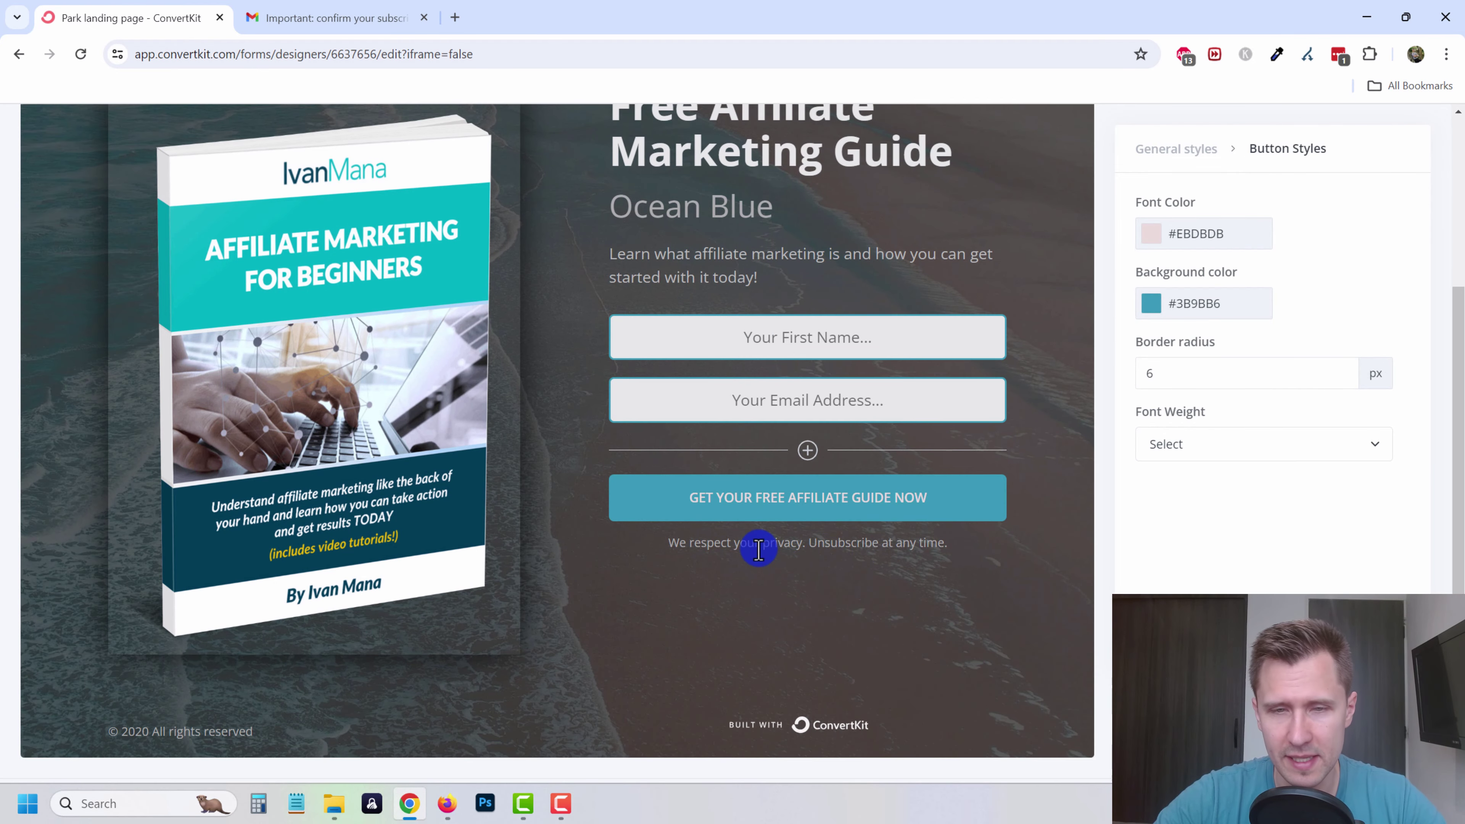
# - Recolour the disclaimer line beneath the form to a light grey
pyautogui.click(759, 546)
pyautogui.tripleClick(715, 548)
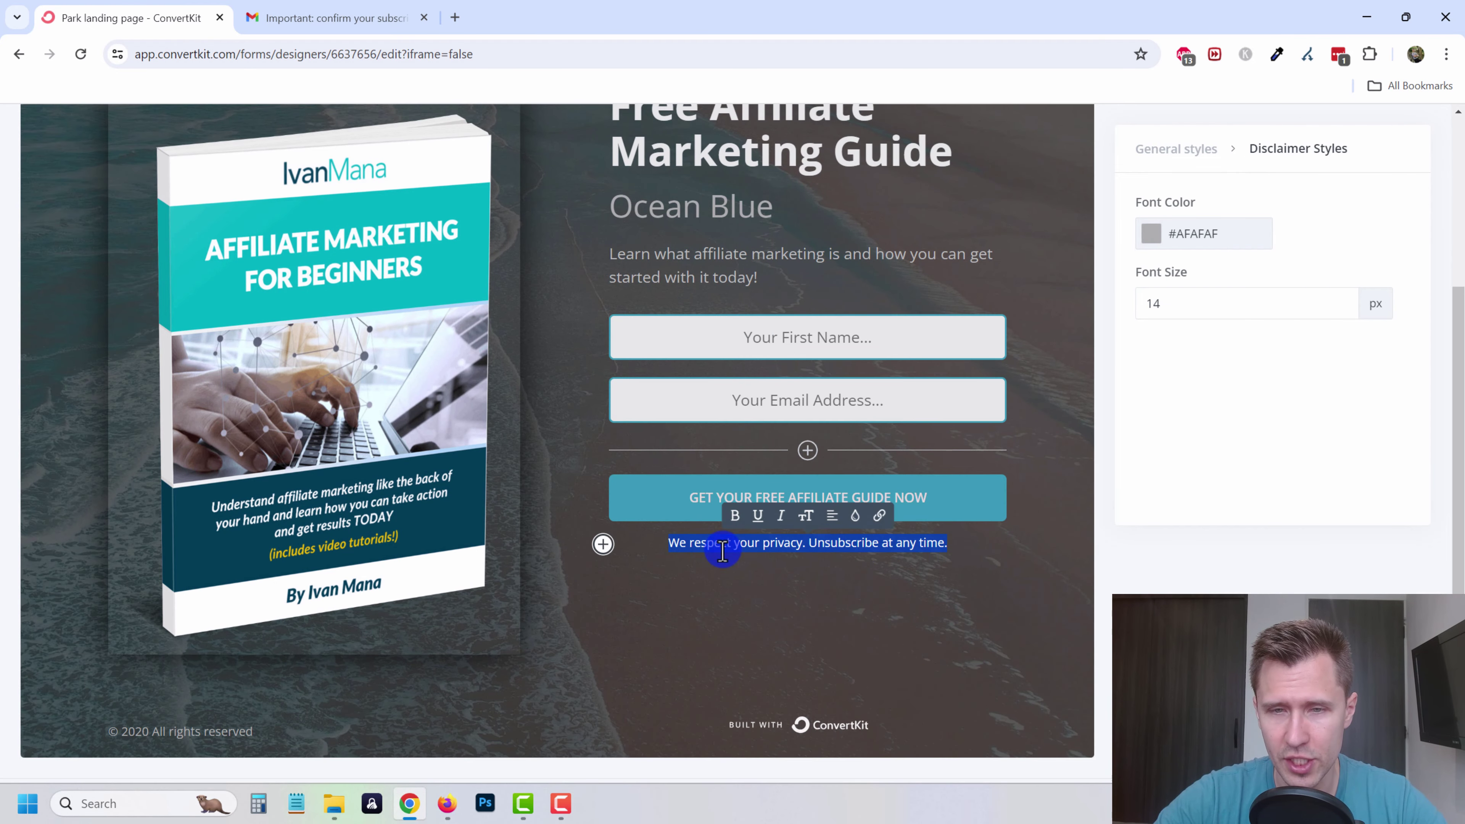
pyautogui.click(1152, 232)
pyautogui.moveTo(1158, 379); pyautogui.dragTo(1113, 295)
pyautogui.click(916, 638)
# - Hide the Built with ConvertKit badge and edit the footer copyright year
pyautogui.click(780, 742)
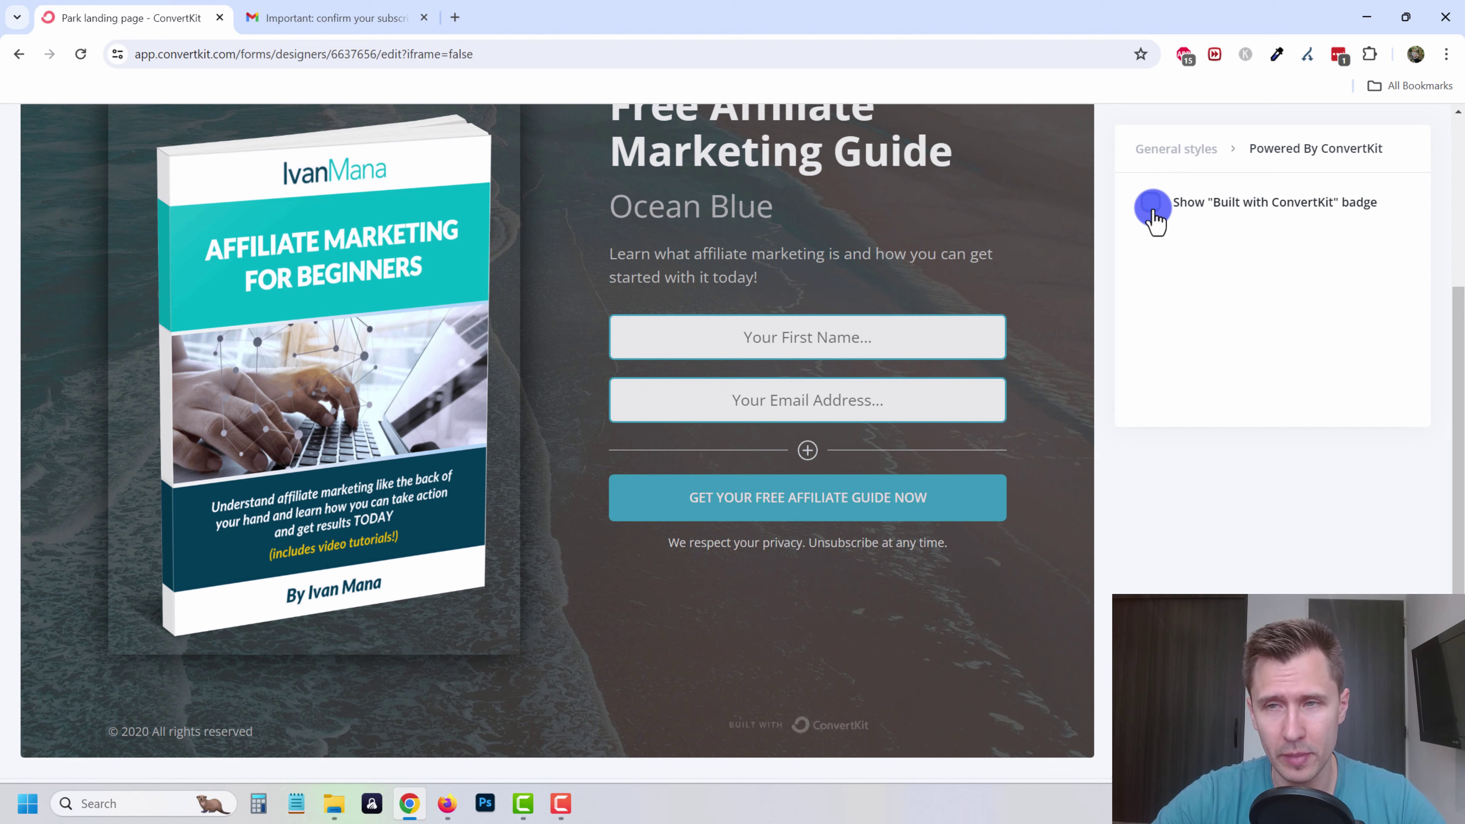
pyautogui.click(1153, 209)
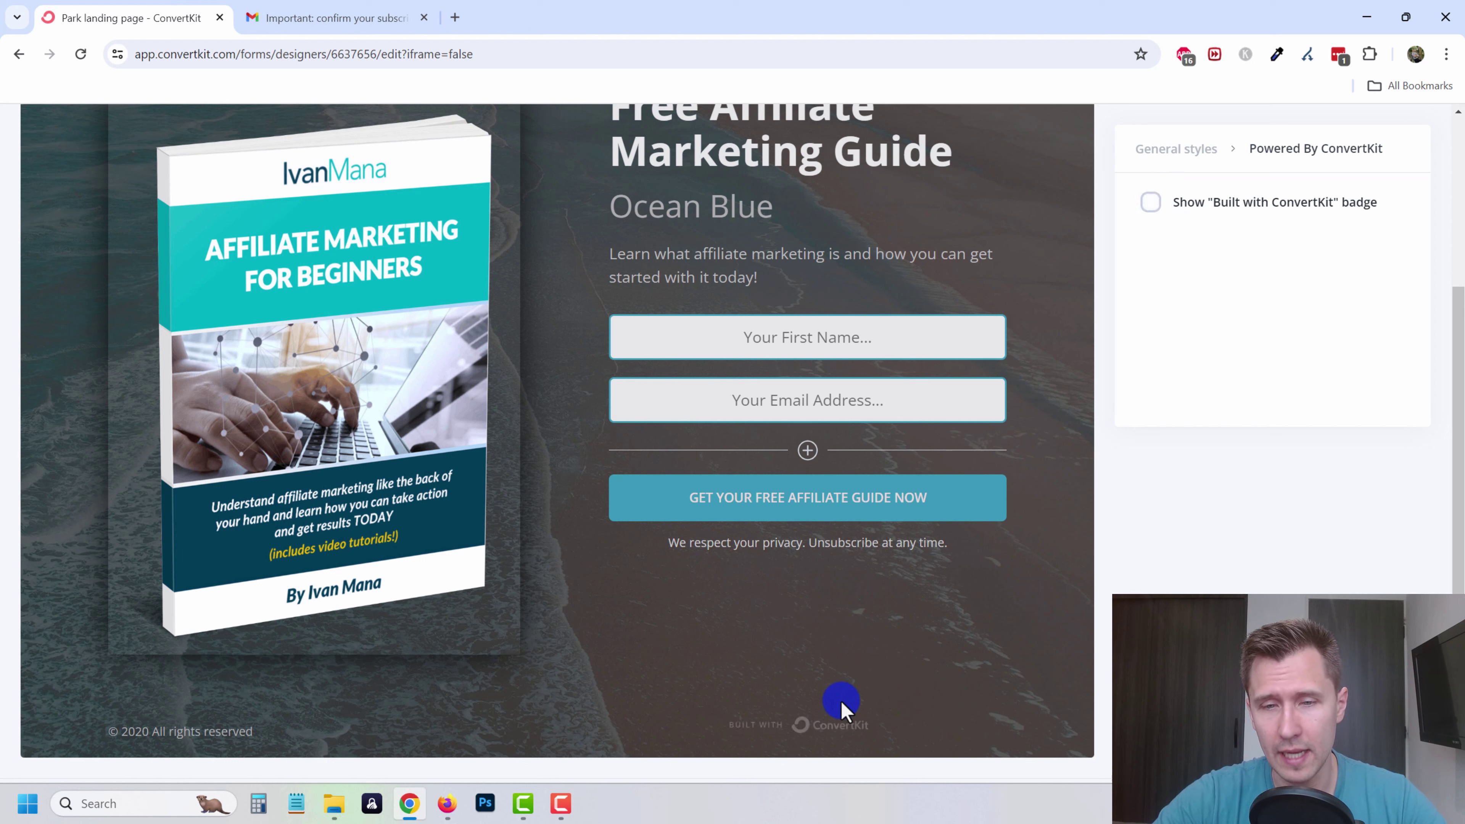
pyautogui.click(190, 730)
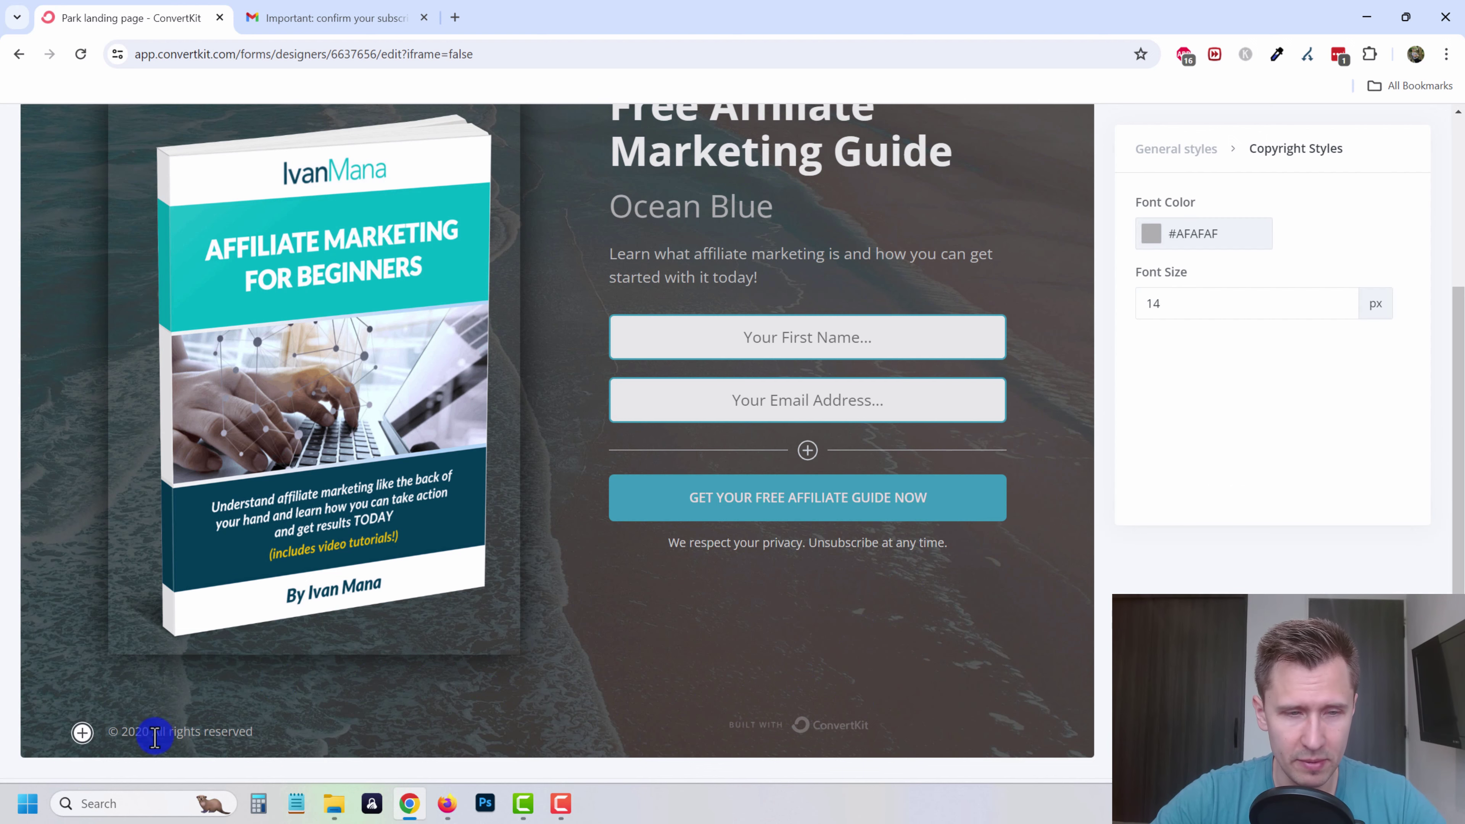
pyautogui.click(144, 733)
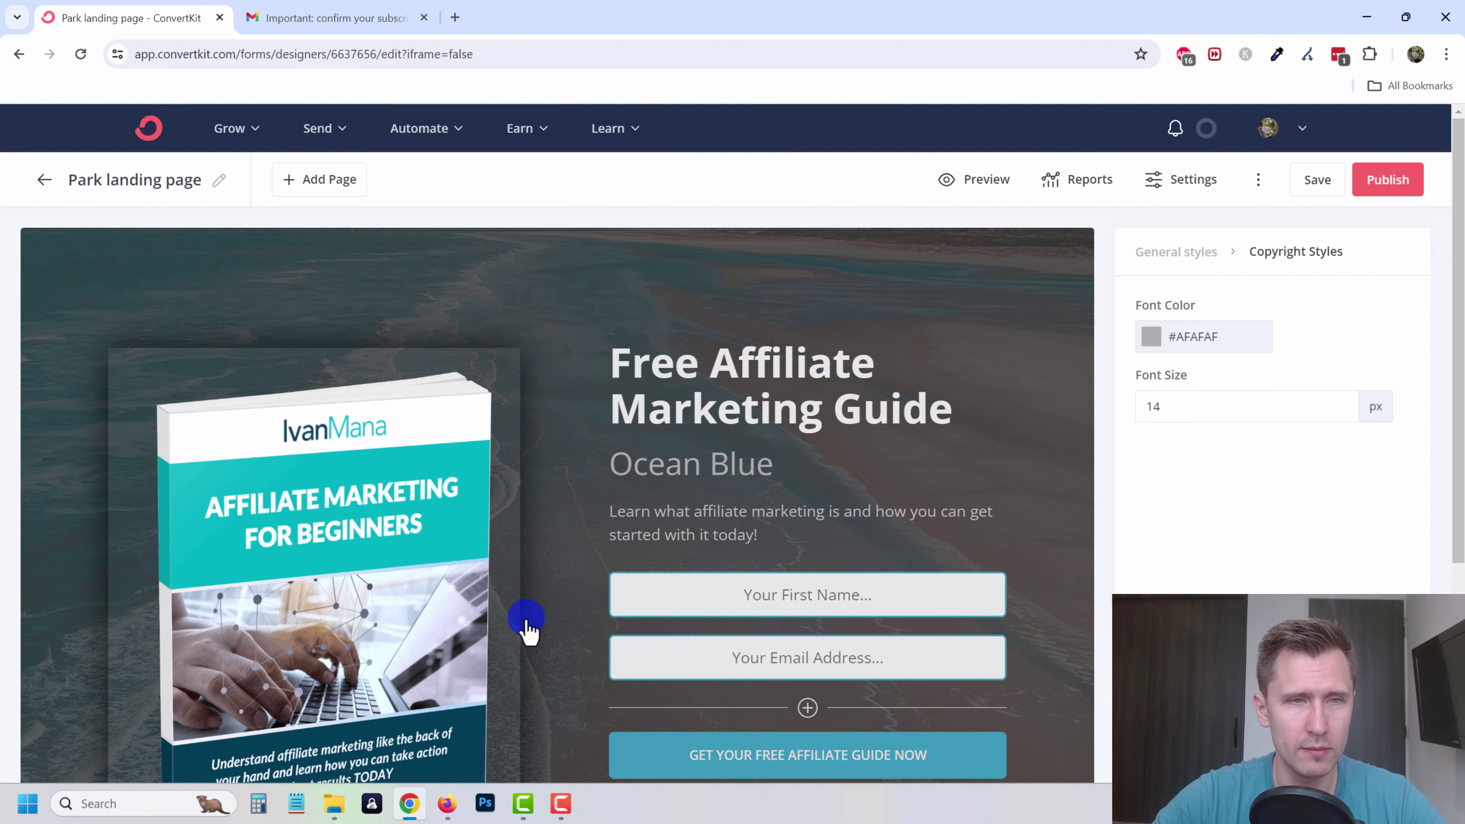
pyautogui.scroll(-4, 554, 635)
pyautogui.scroll(4, 567, 640)
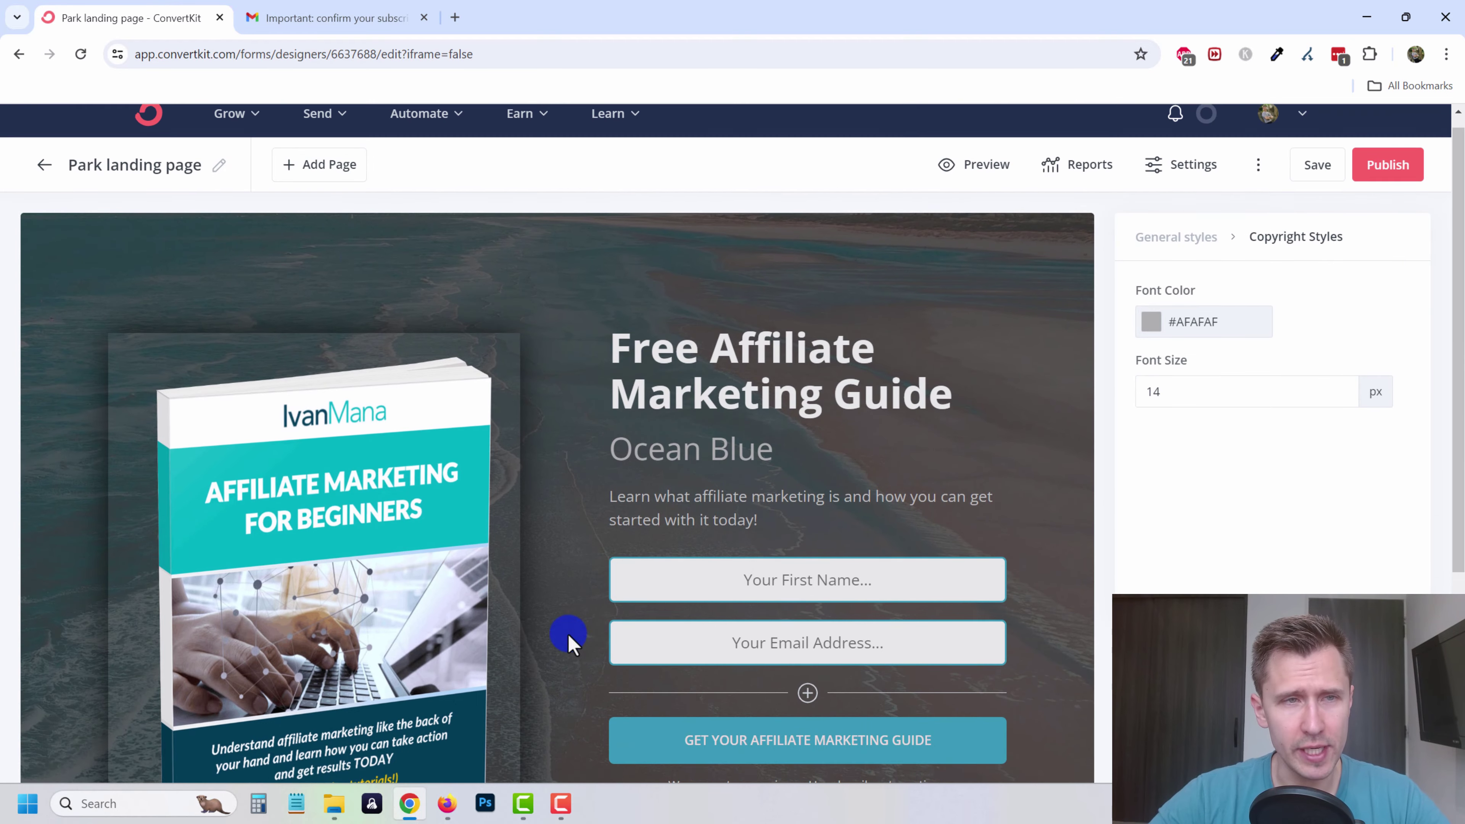
# - Rename the page to 'Affiliate guide LANDING PAGE'
pyautogui.click(218, 182)
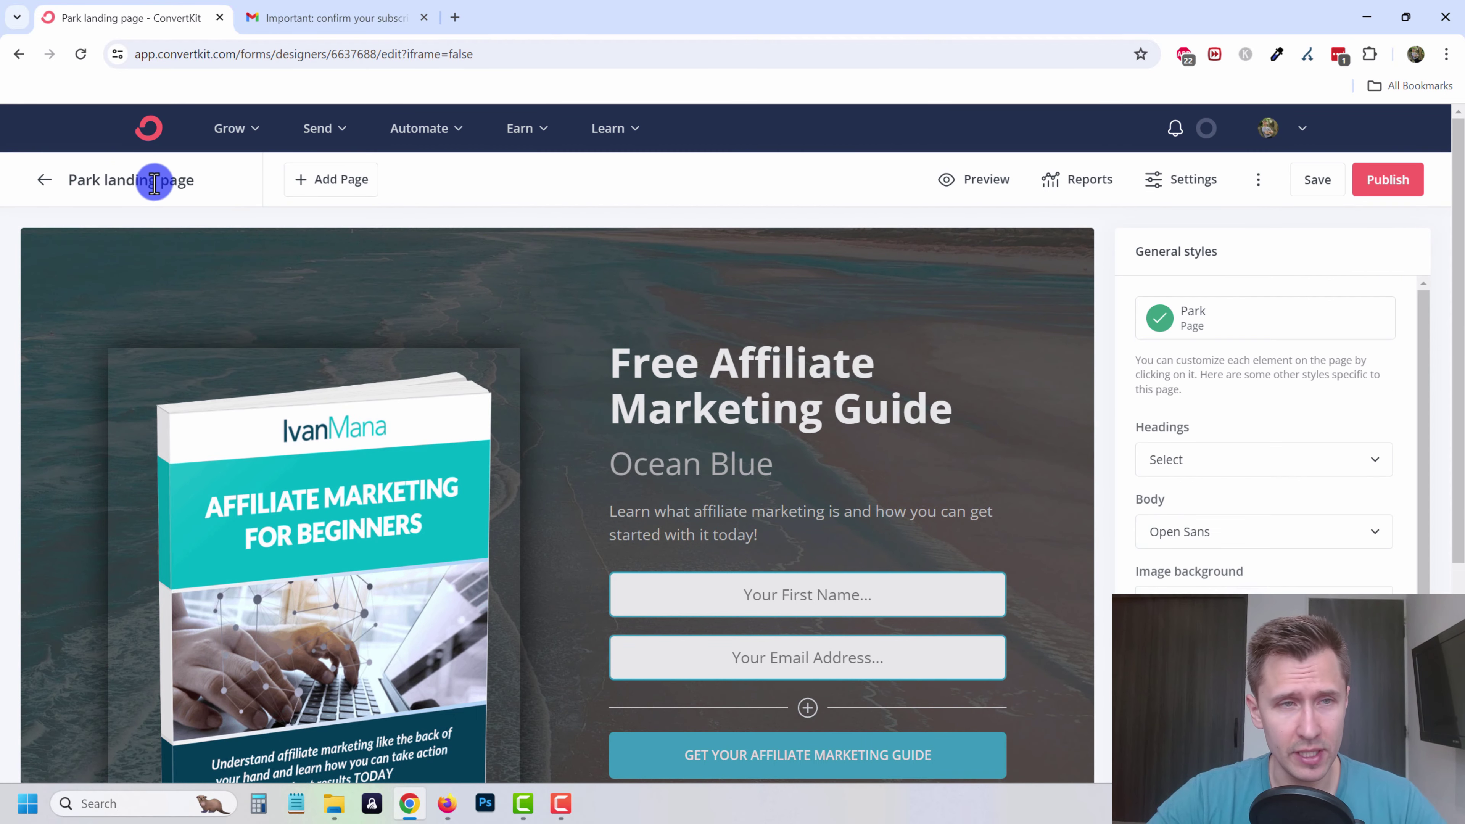
pyautogui.tripleClick(153, 180)
pyautogui.write('Affiliate guide L')
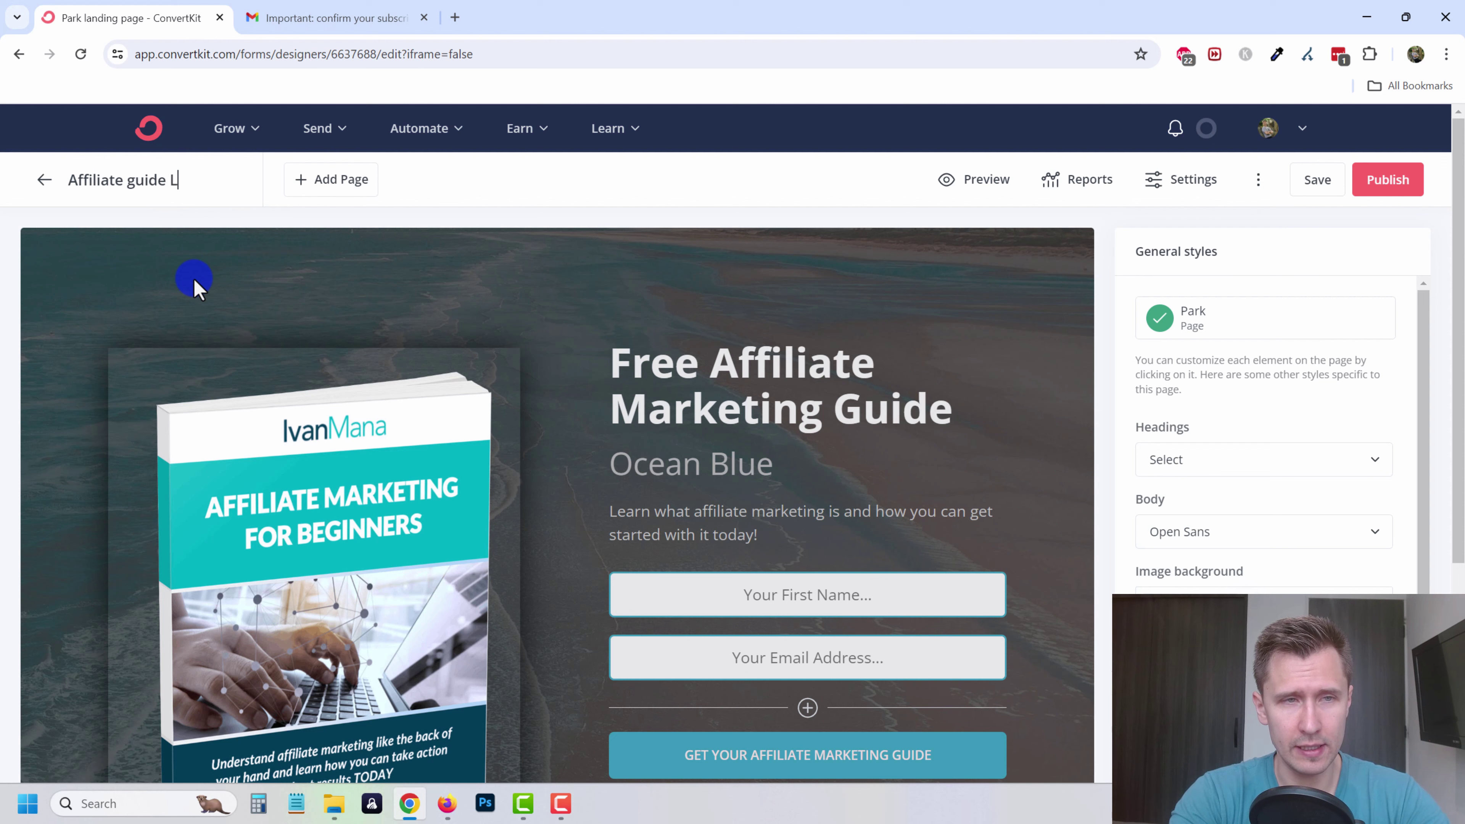
pyautogui.write('ANDING PAGE')
pyautogui.press('Return')
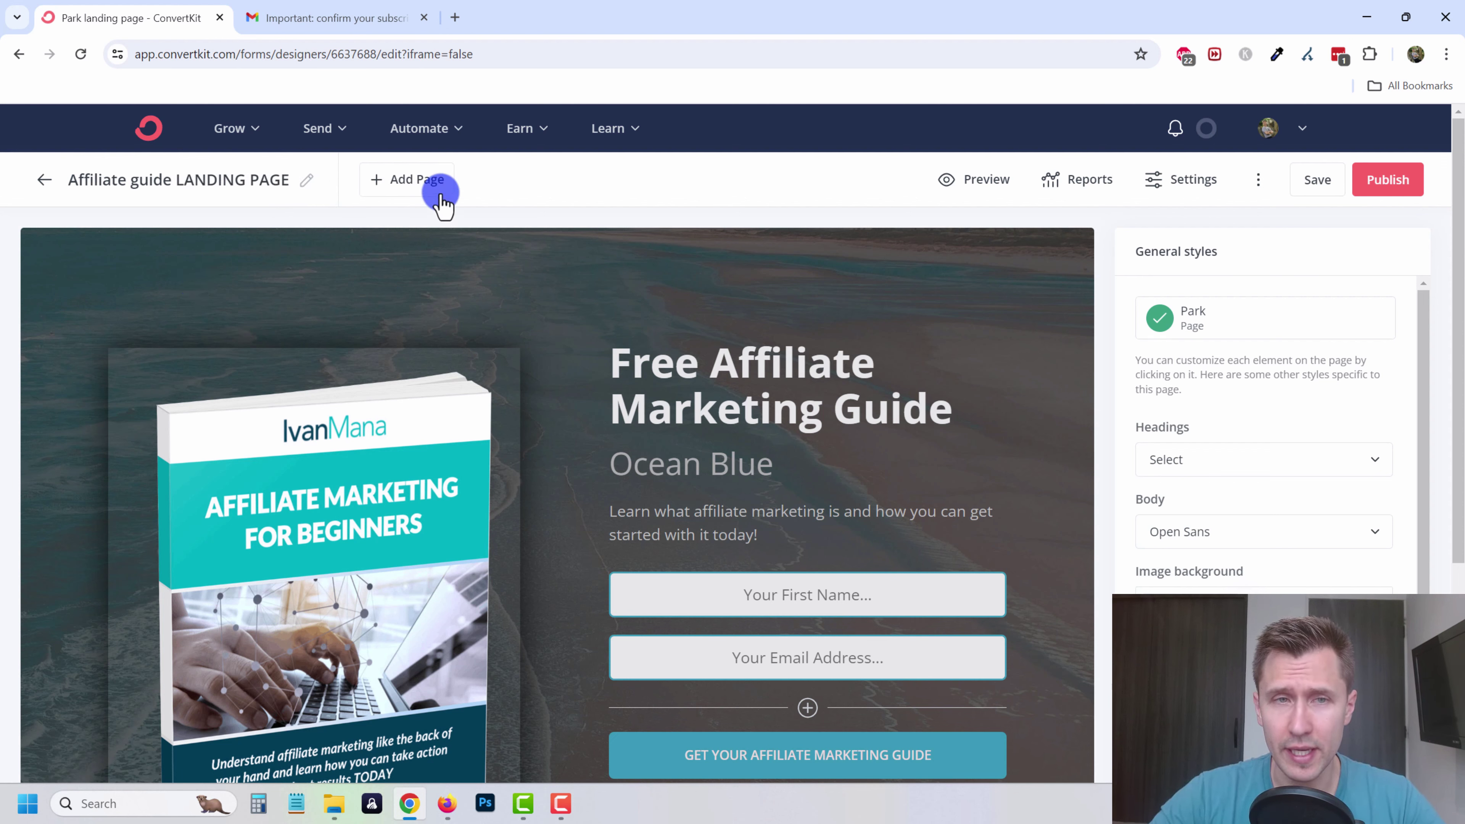
# - Add a Thank You page and make its heading read 'Thank you!'
pyautogui.click(415, 181)
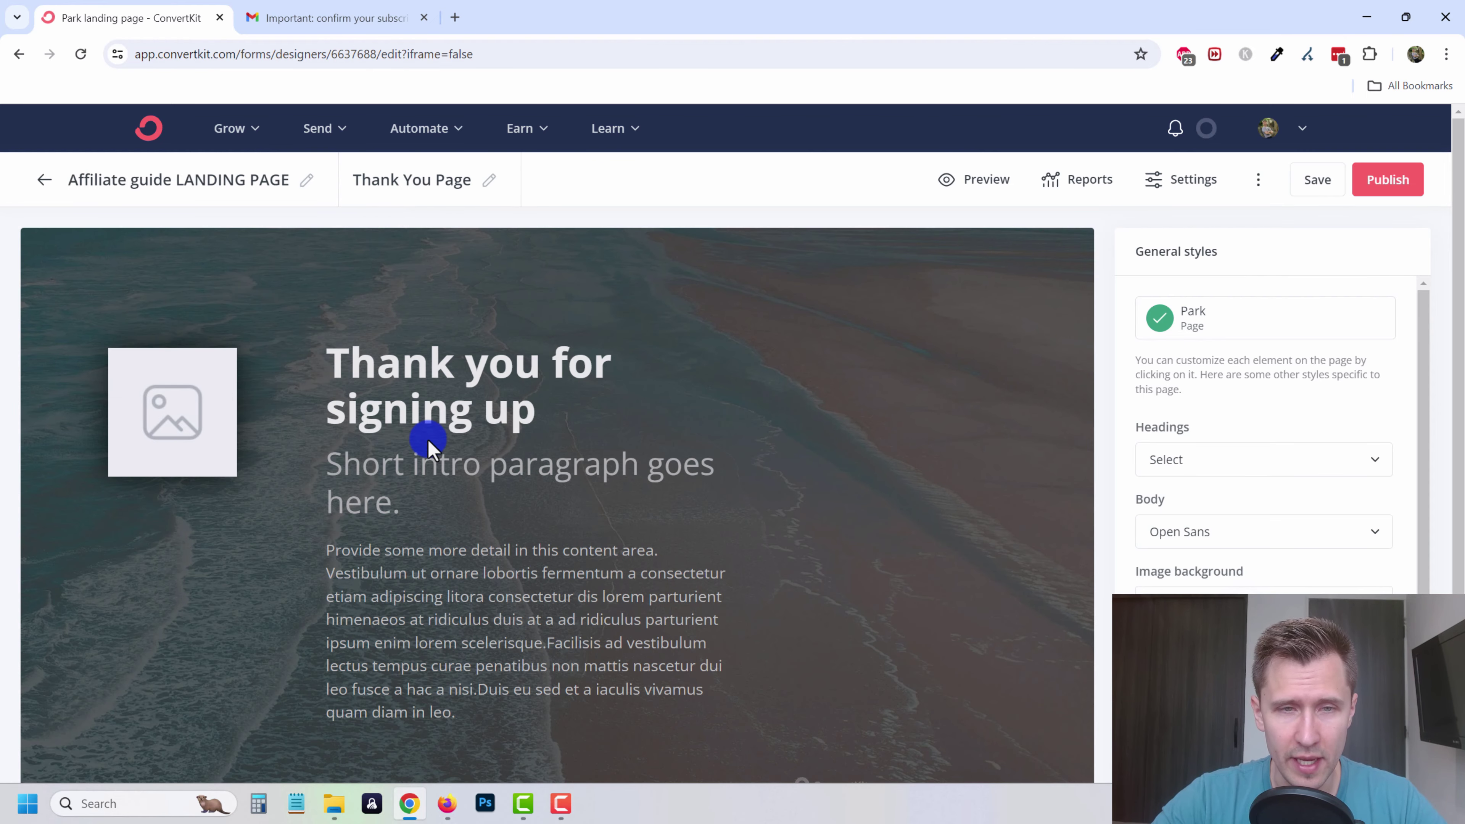
pyautogui.scroll(-1, 430, 447)
pyautogui.click(490, 322)
pyautogui.moveTo(543, 324); pyautogui.dragTo(539, 286)
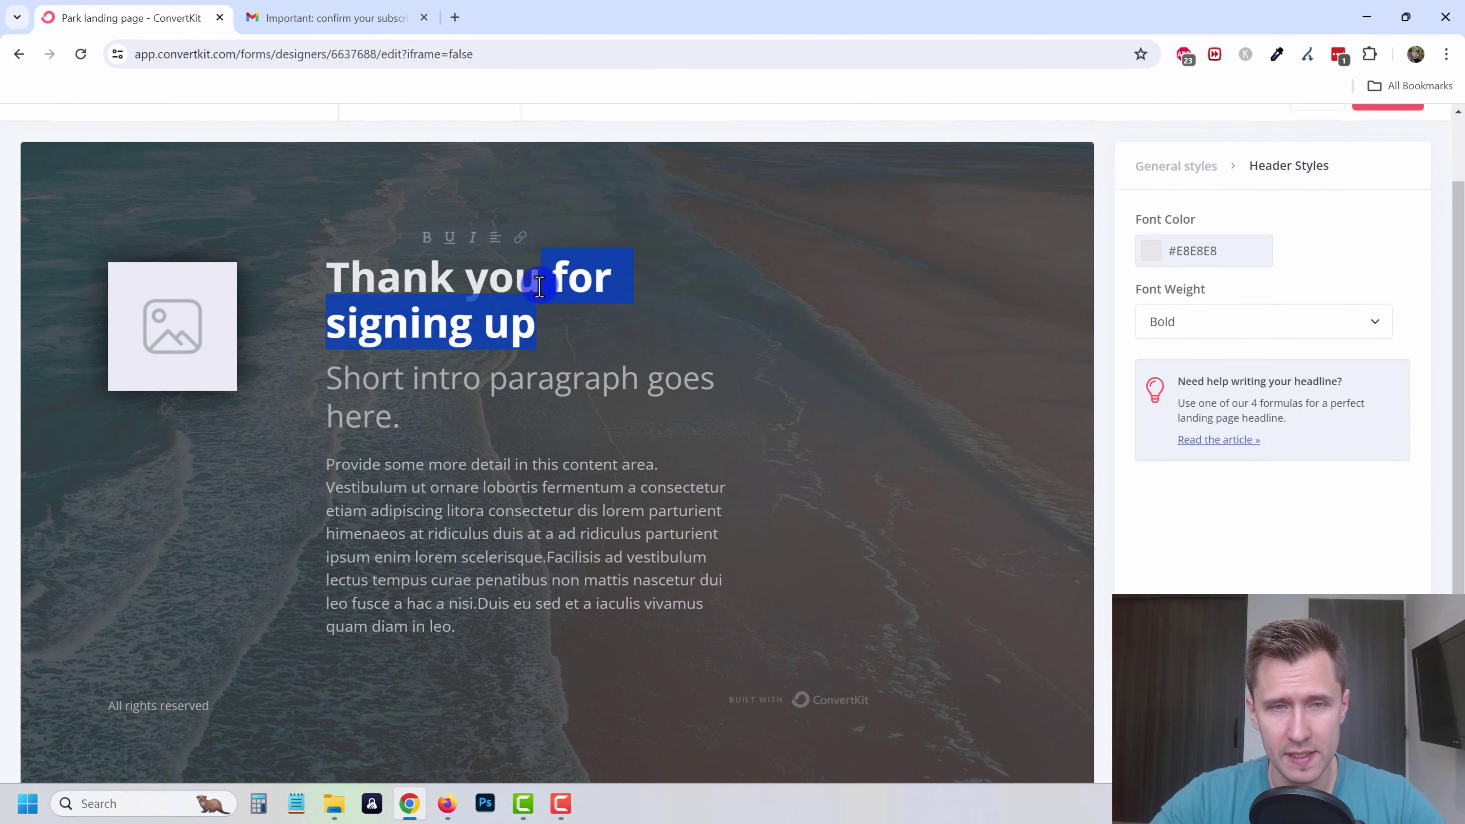
pyautogui.write('!')
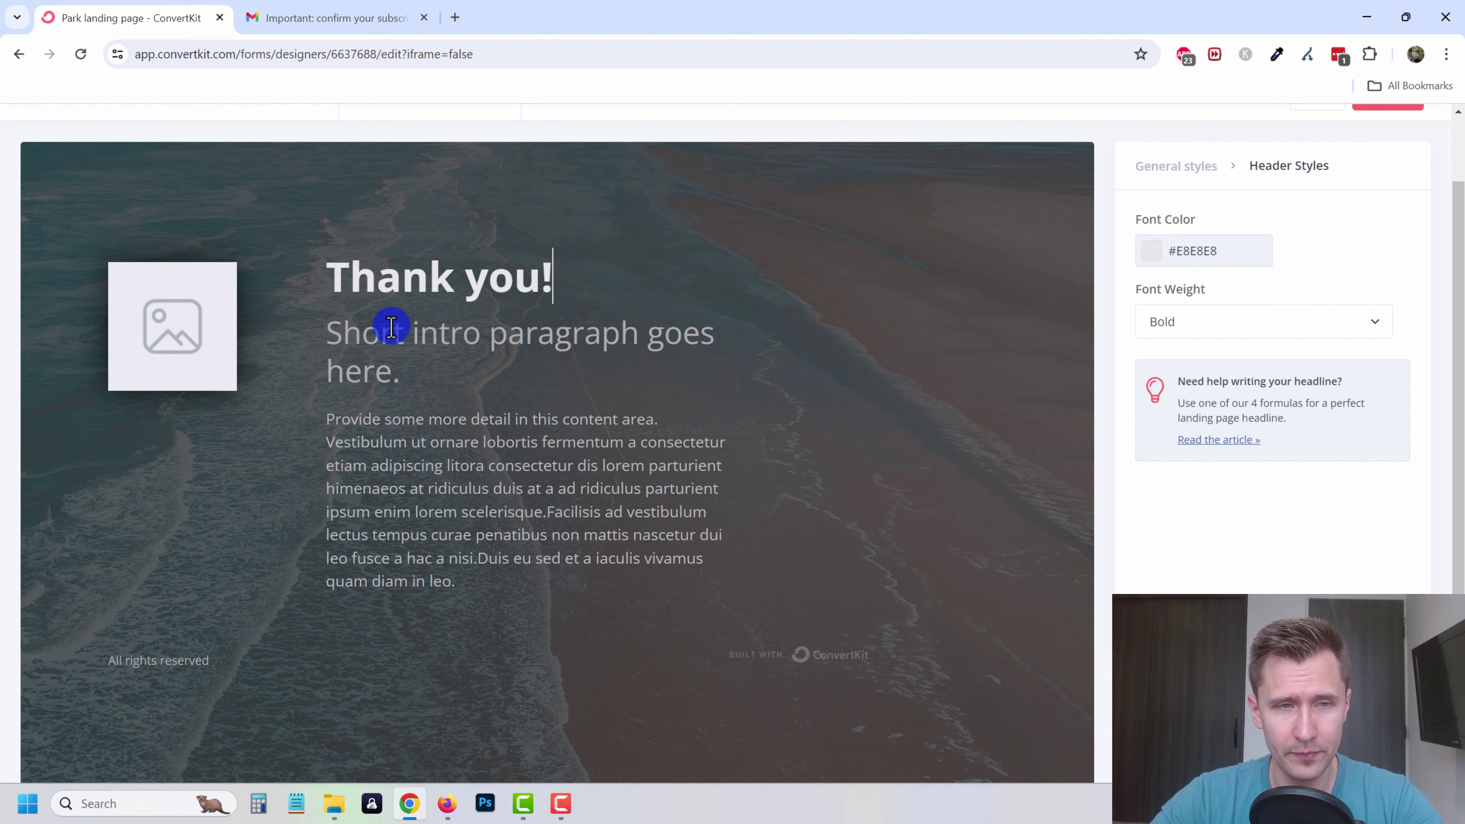
# - Place the Affiliate Marketing for Beginners cover image and start replacing the body paragraph text
pyautogui.click(203, 347)
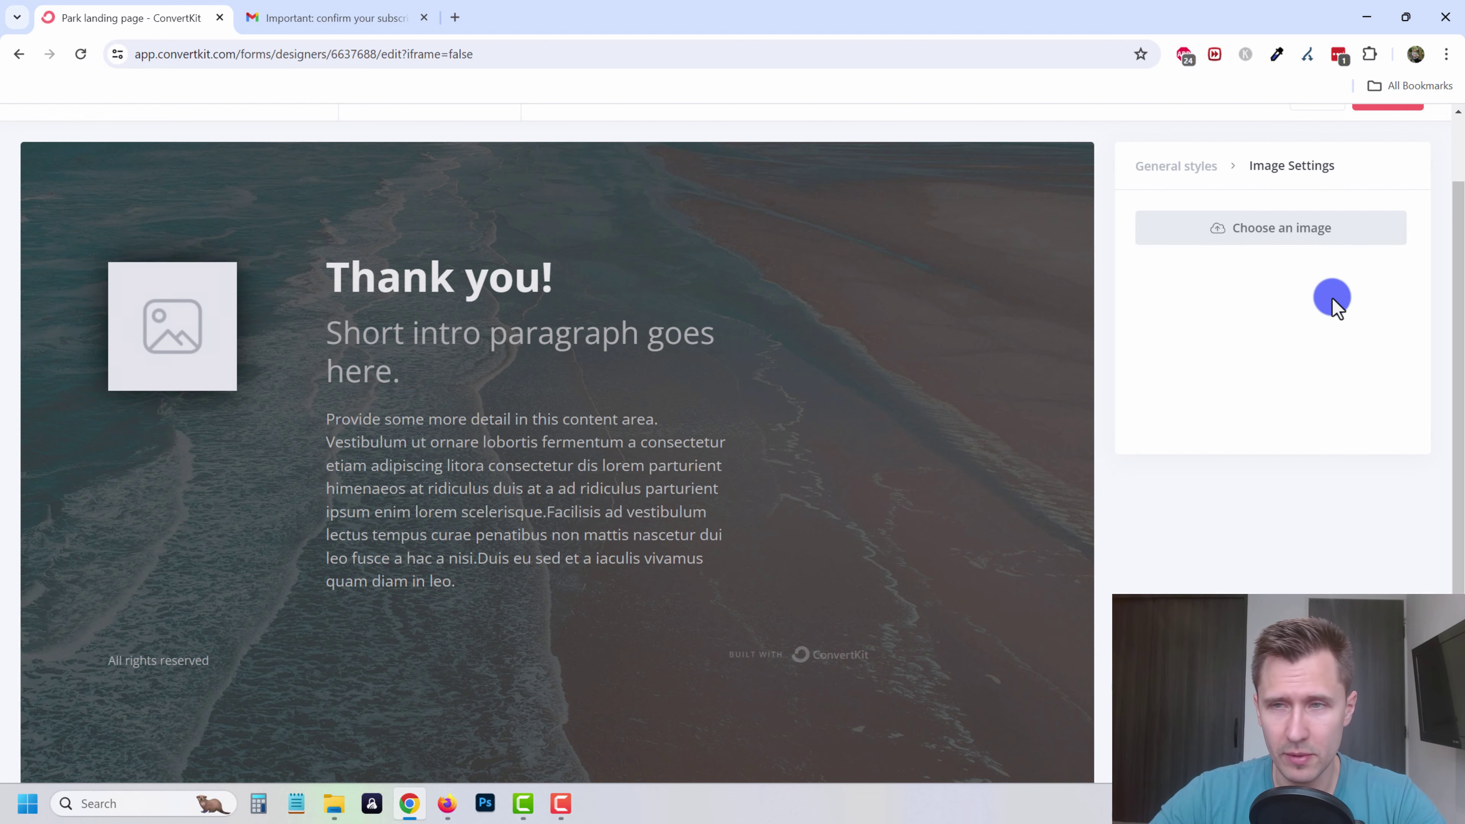
pyautogui.click(1286, 236)
pyautogui.click(464, 714)
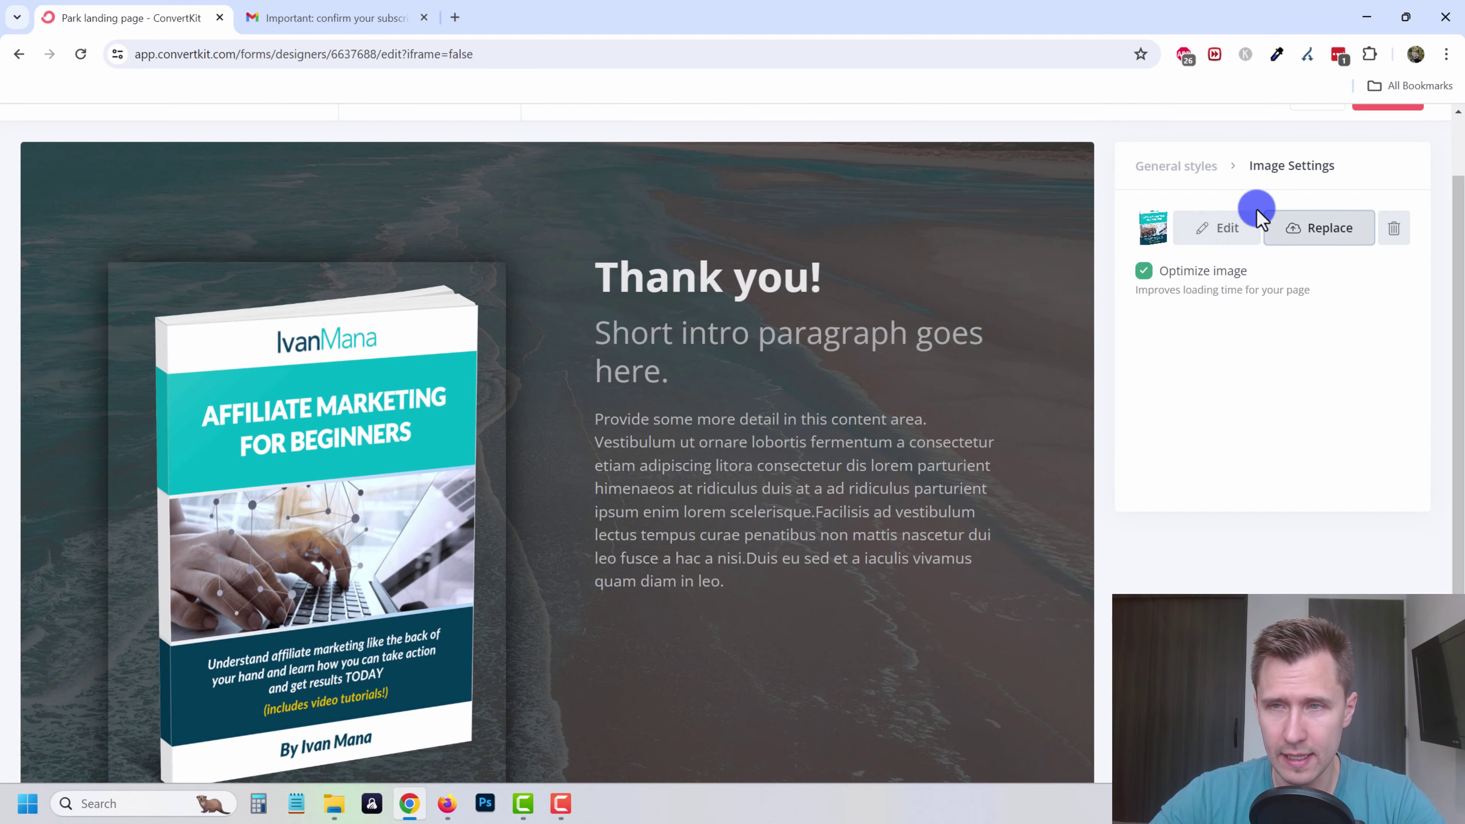
pyautogui.scroll(2, 680, 462)
pyautogui.tripleClick(701, 596)
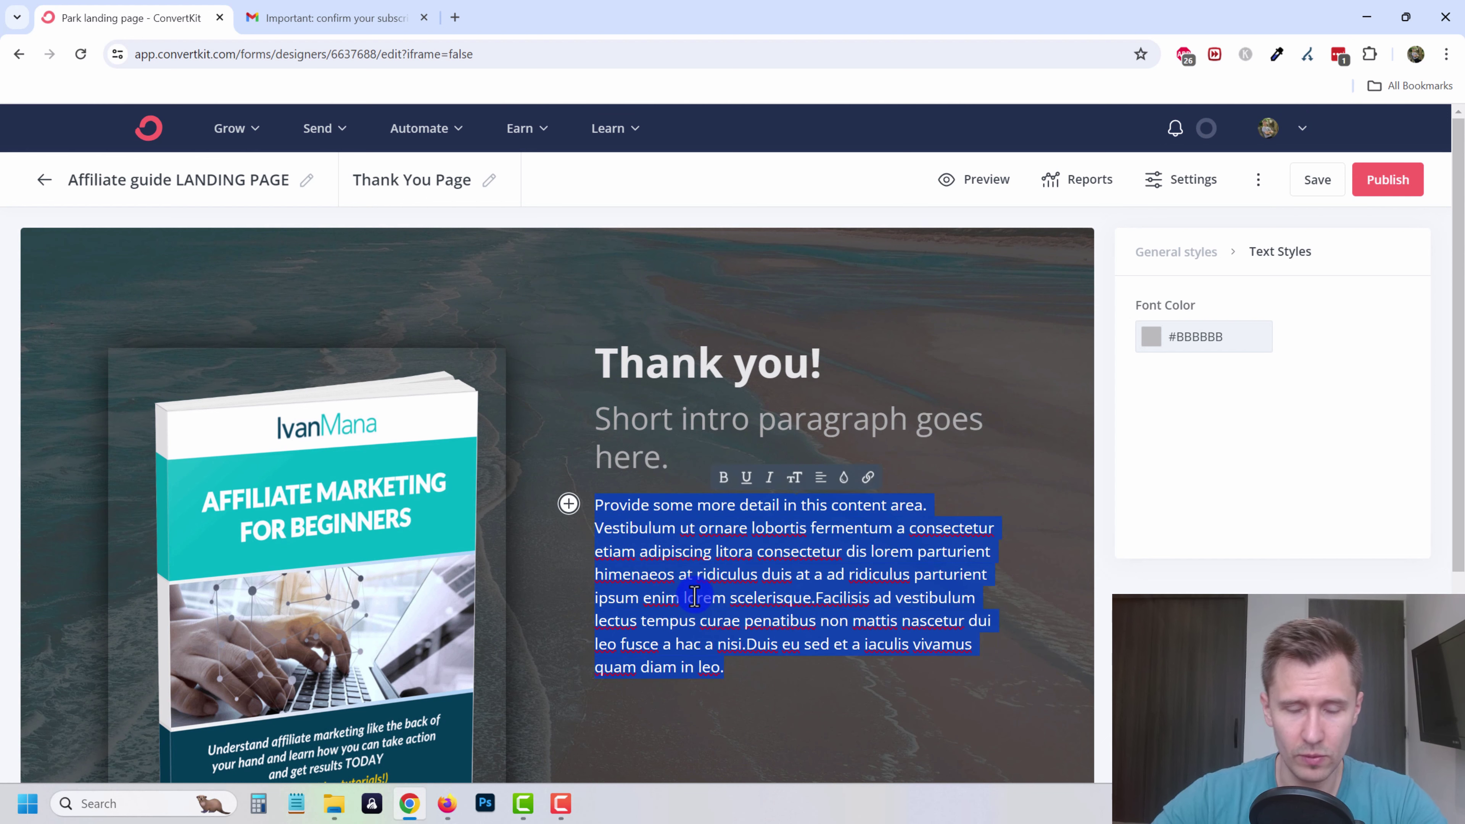
pyautogui.write('This')
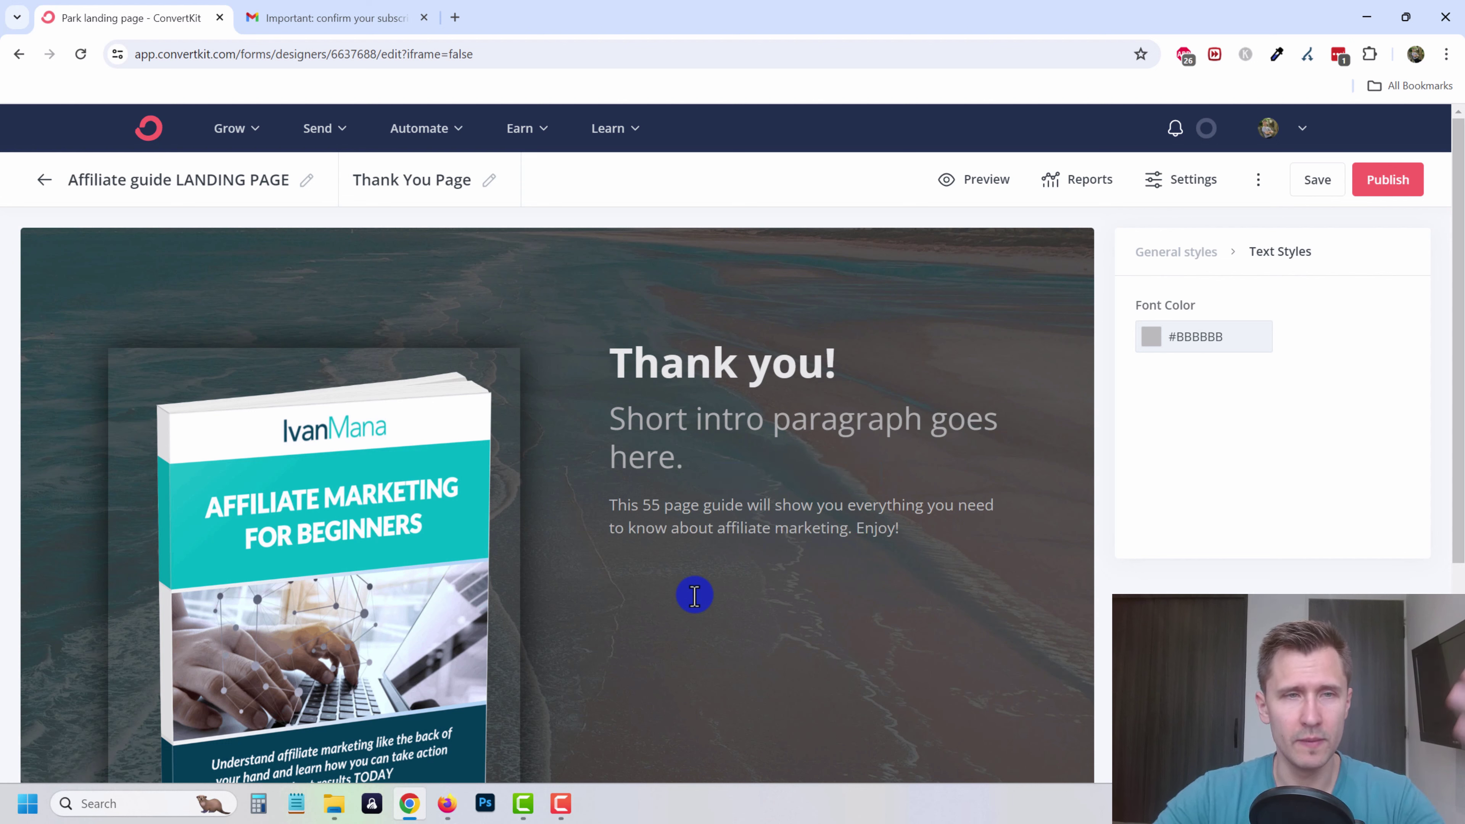
# - In the landing page settings, redirect new subscribers to the thank-you page
pyautogui.click(1202, 184)
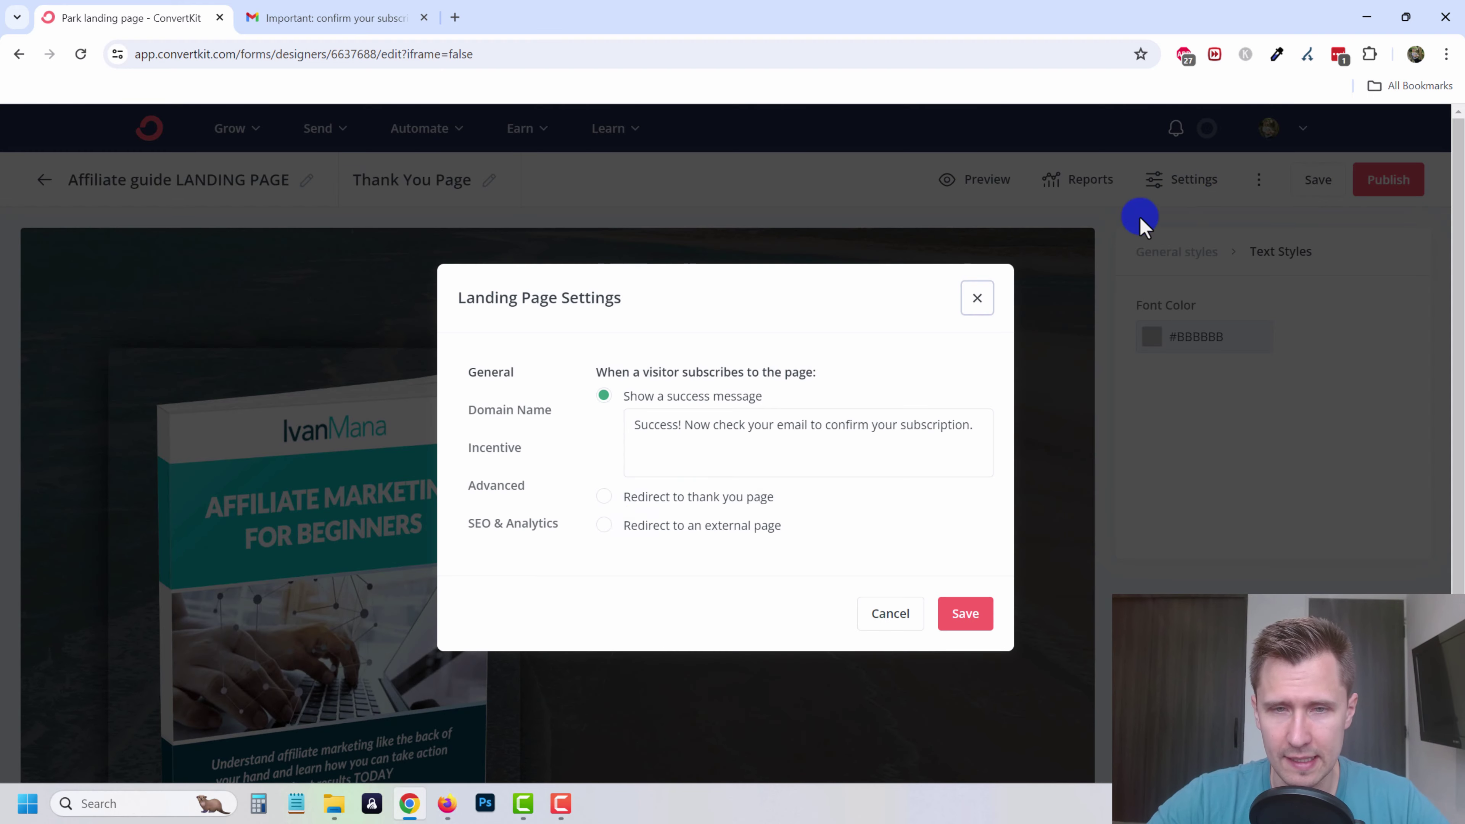
pyautogui.click(650, 498)
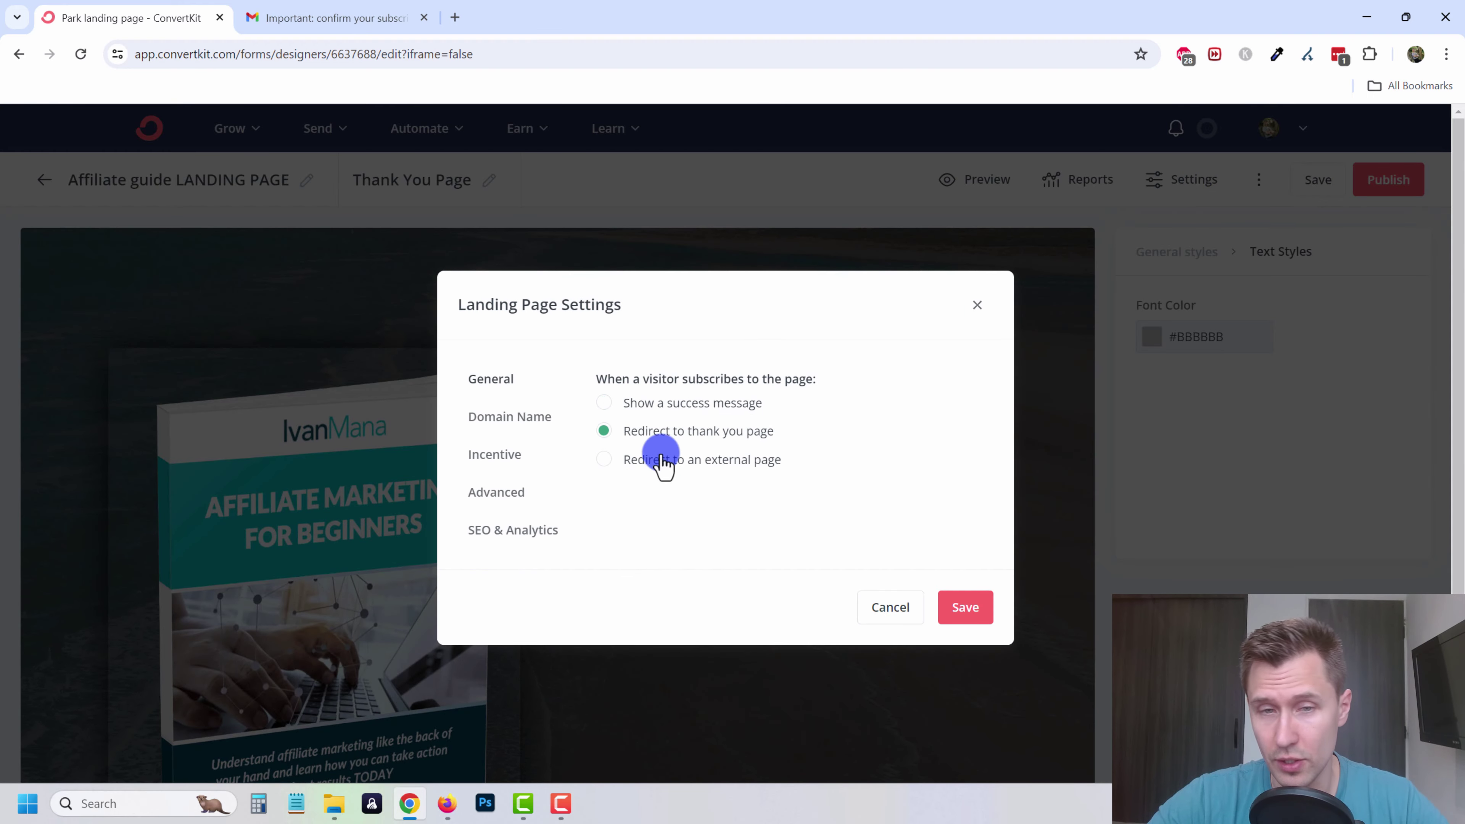
pyautogui.click(676, 407)
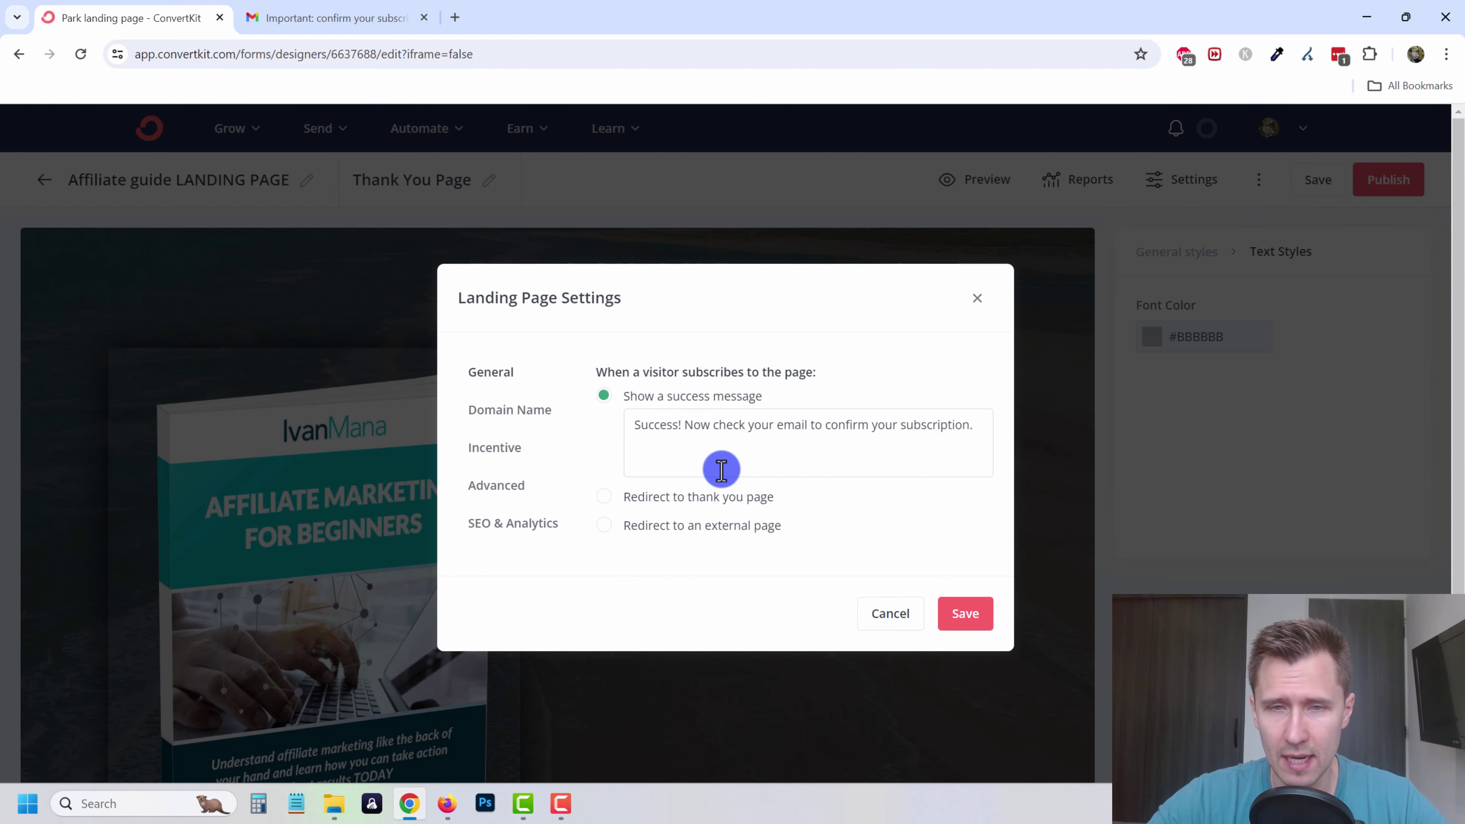
pyautogui.moveTo(660, 425); pyautogui.dragTo(940, 425)
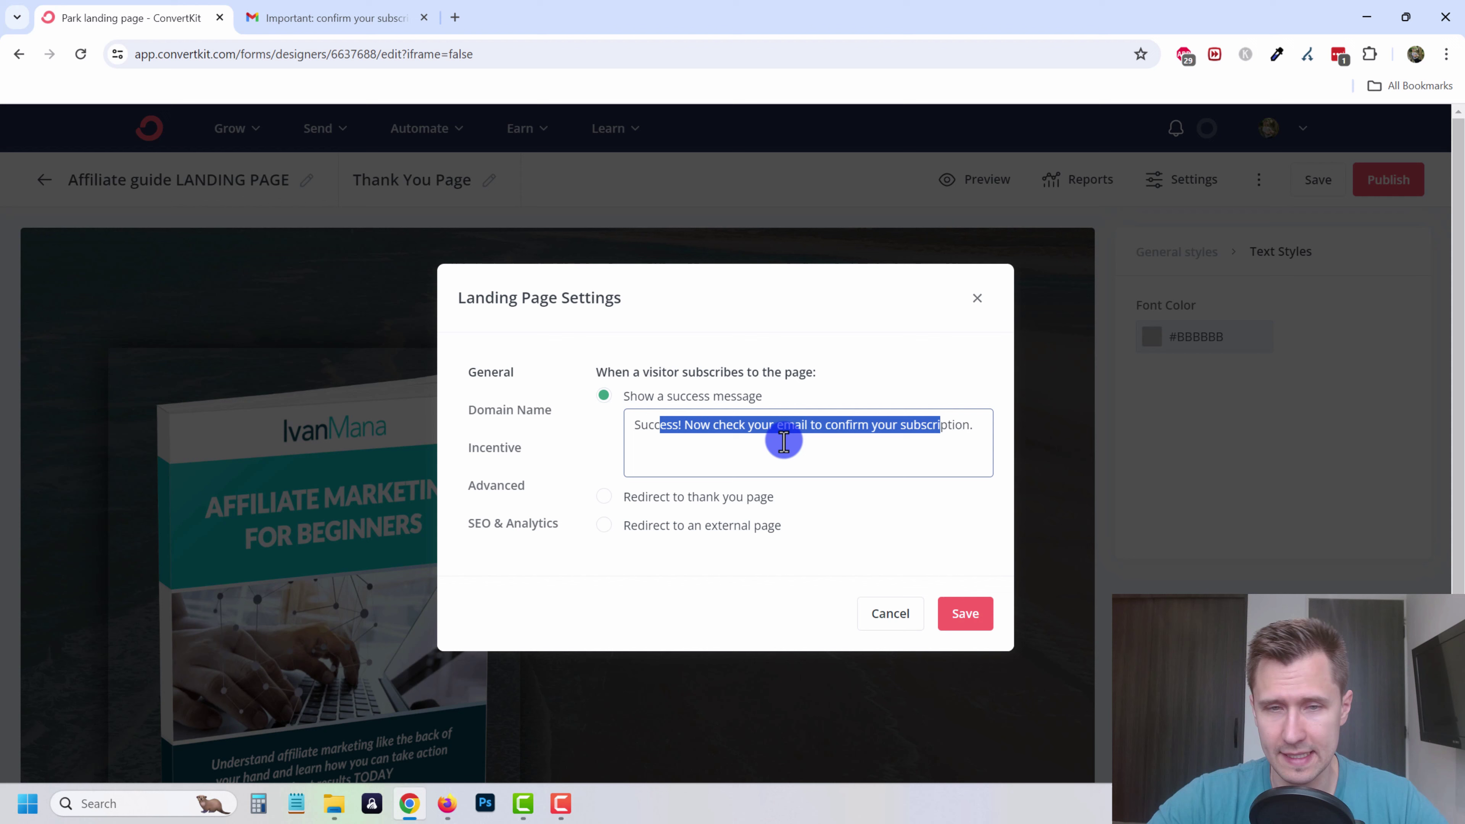
pyautogui.click(670, 497)
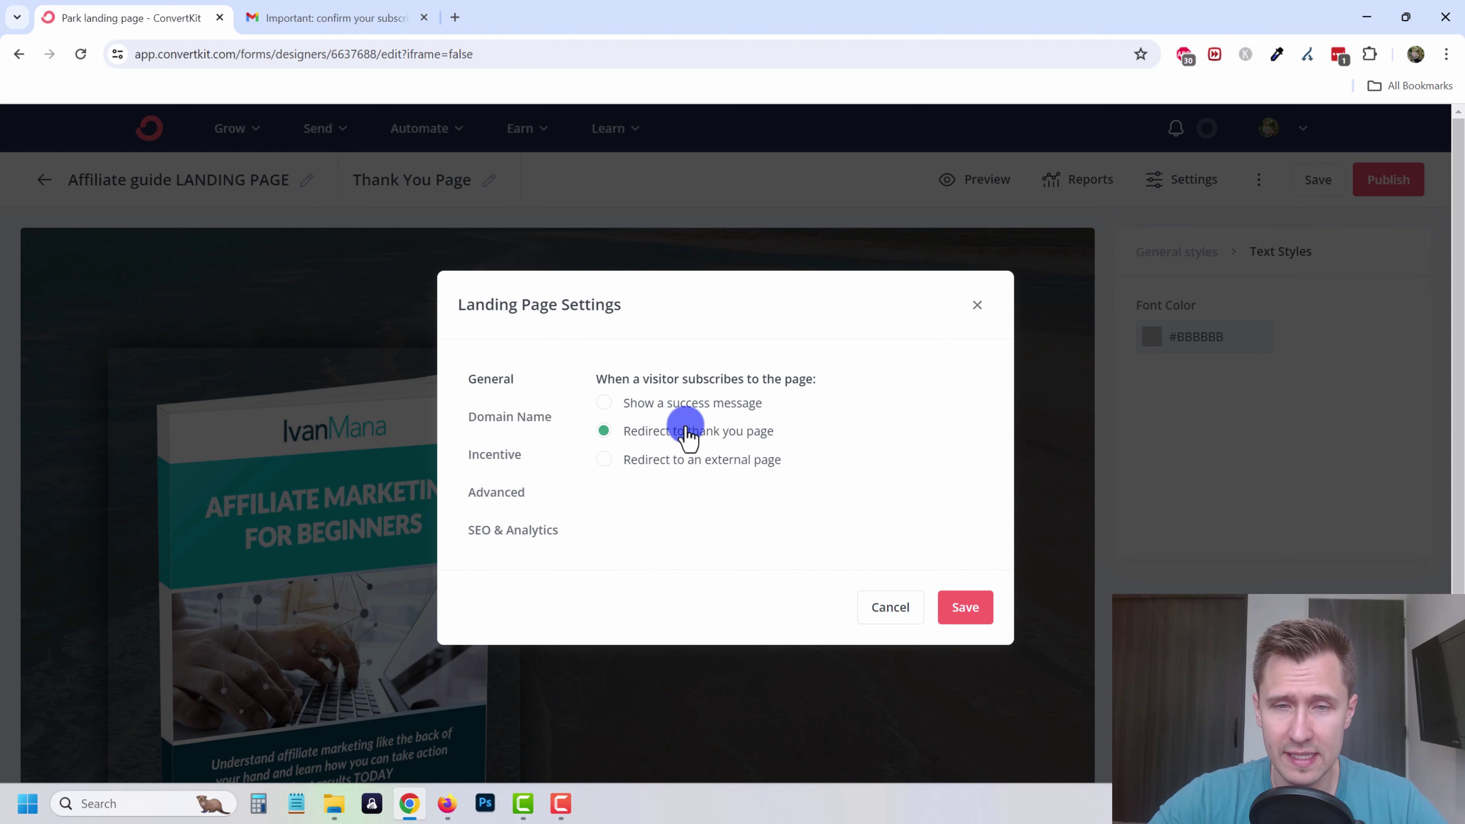
# - Make the incentive a download of the Affiliate Marketing for Beginners Guide PDF and save the settings
pyautogui.click(488, 466)
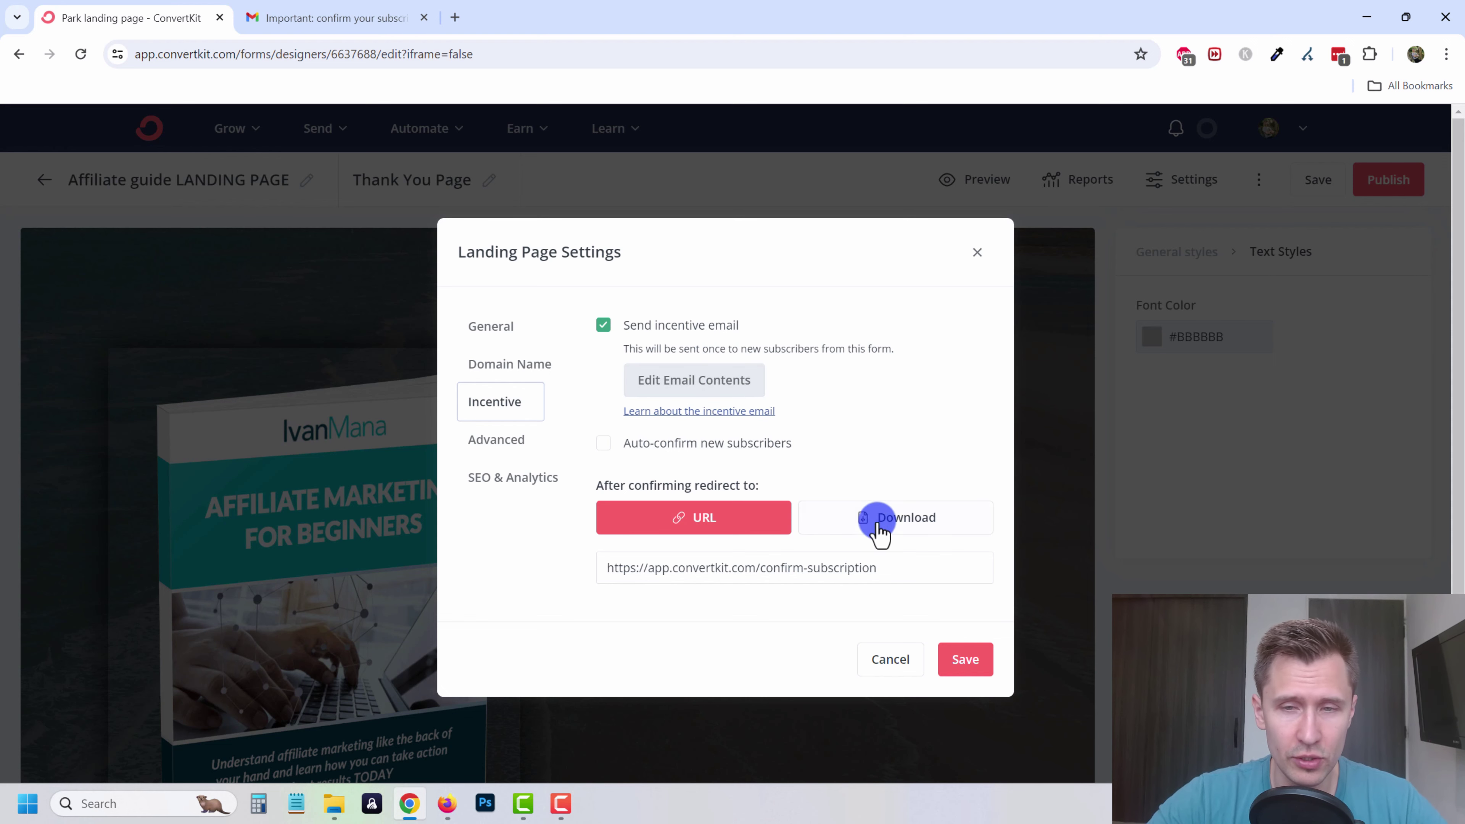
pyautogui.click(894, 522)
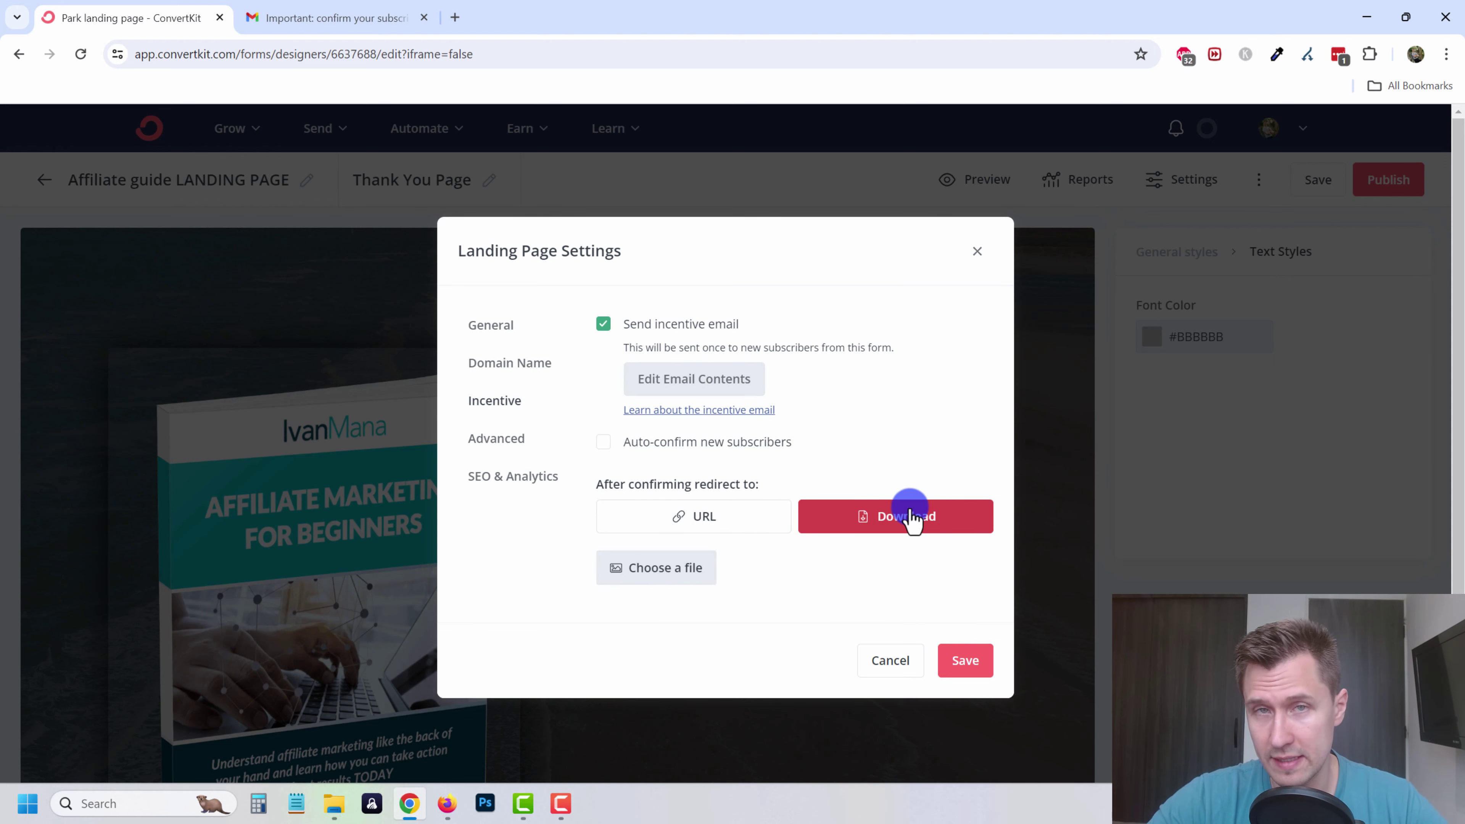
pyautogui.click(691, 571)
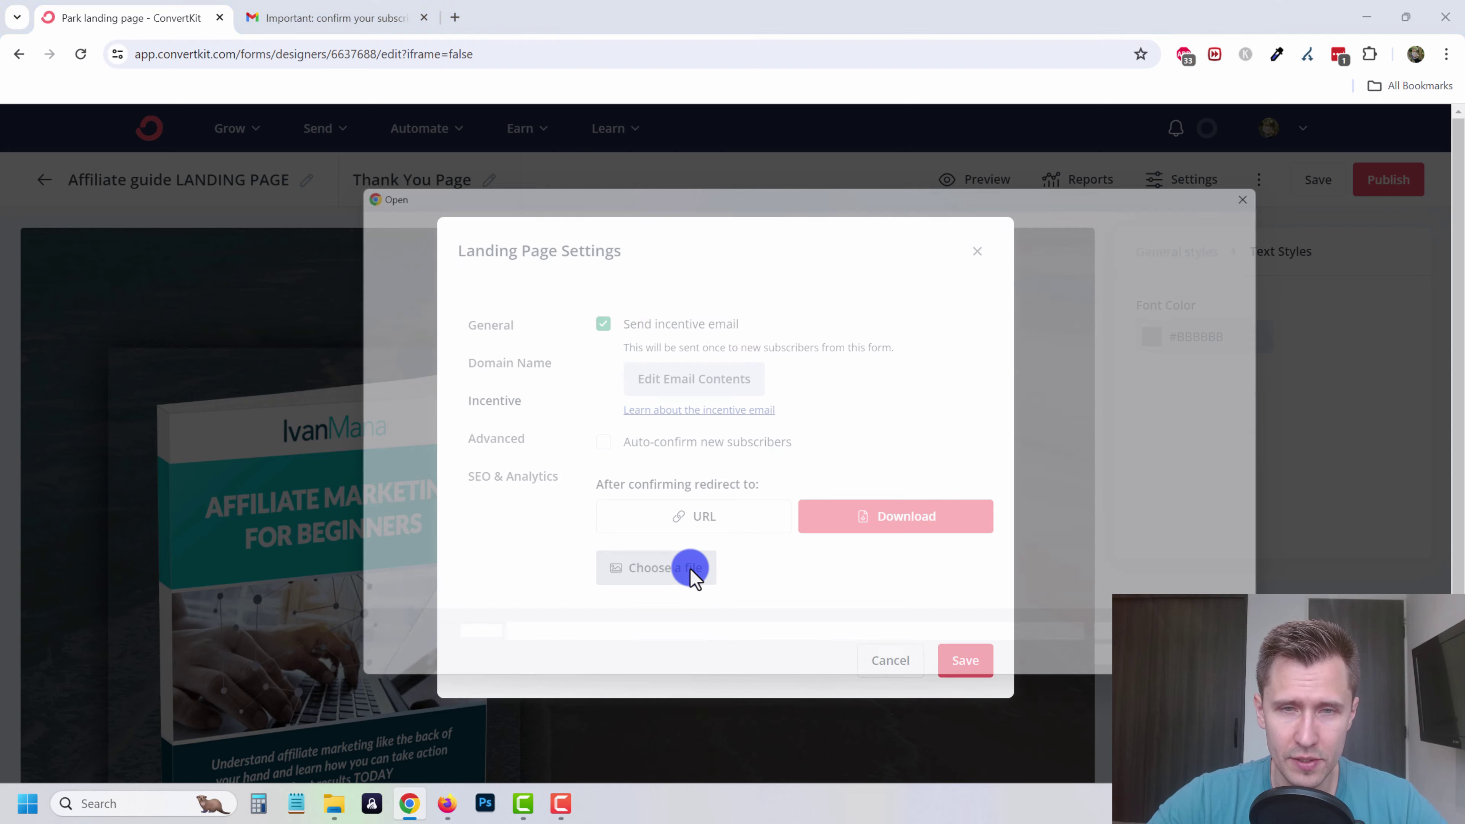
pyautogui.doubleClick(649, 415)
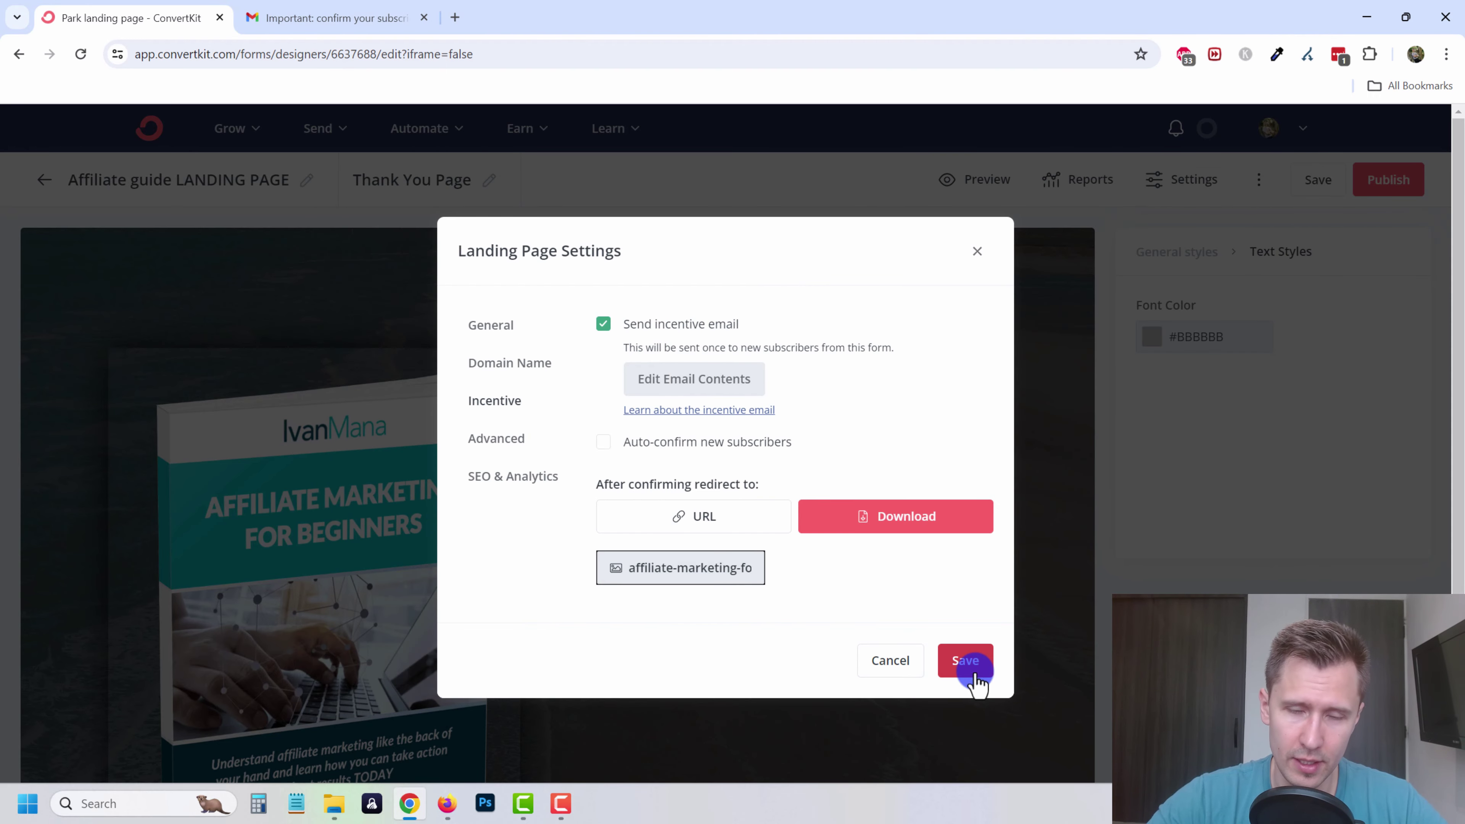
pyautogui.click(966, 661)
pyautogui.scroll(-5, 698, 531)
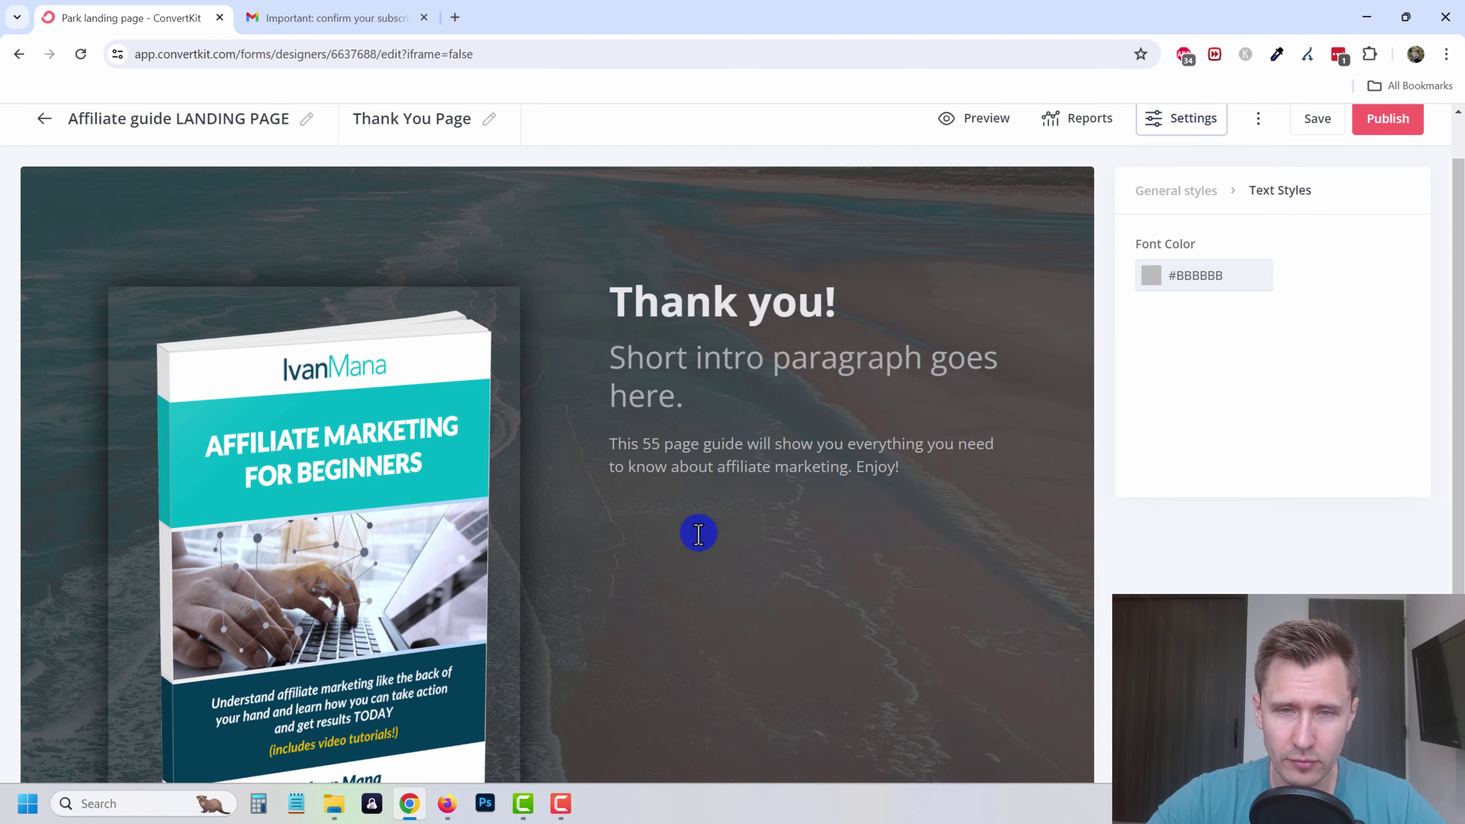
pyautogui.scroll(5, 698, 532)
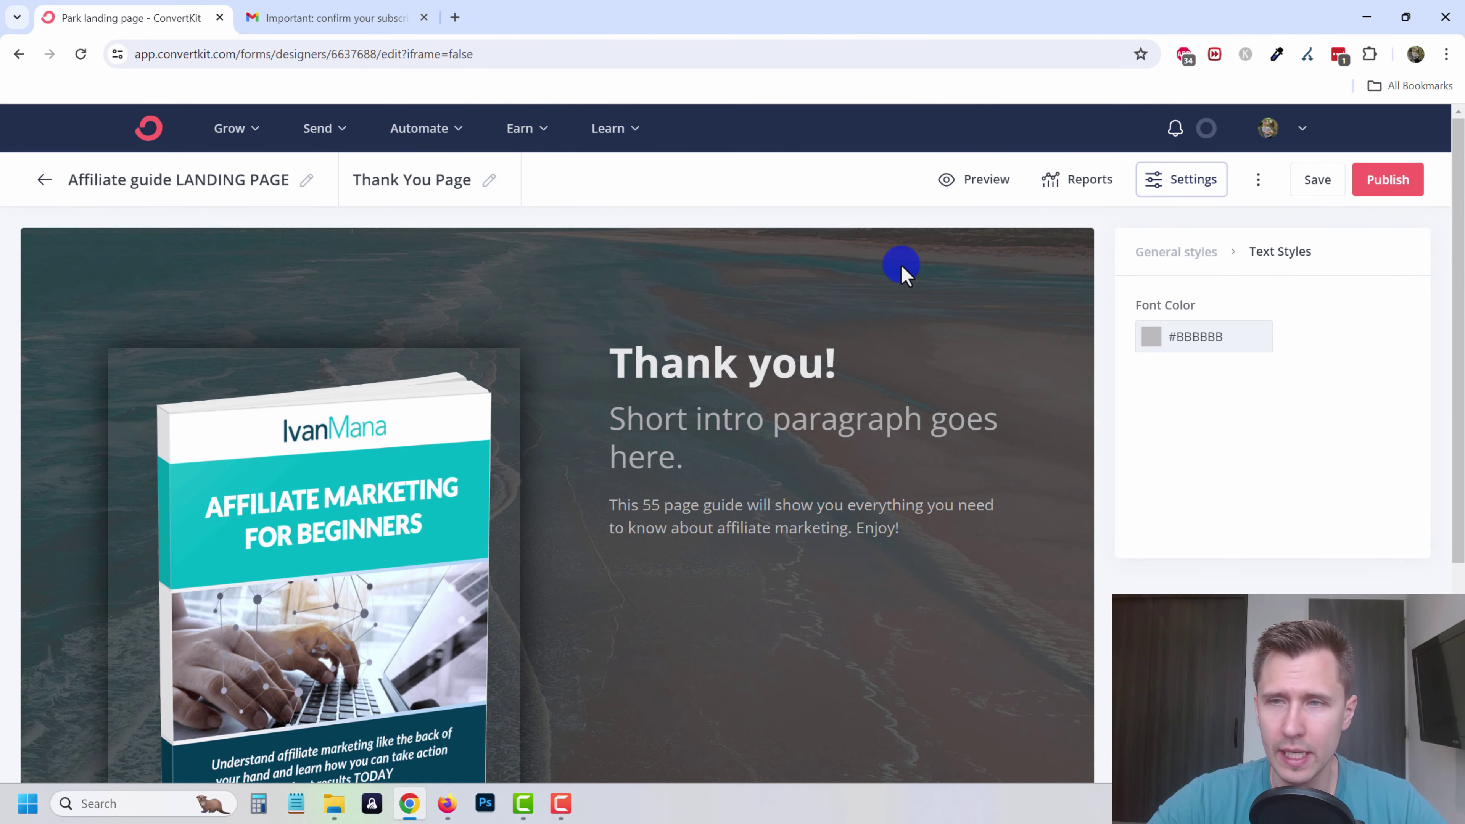
# - Save and publish the landing page, then copy its live share link
pyautogui.click(1317, 174)
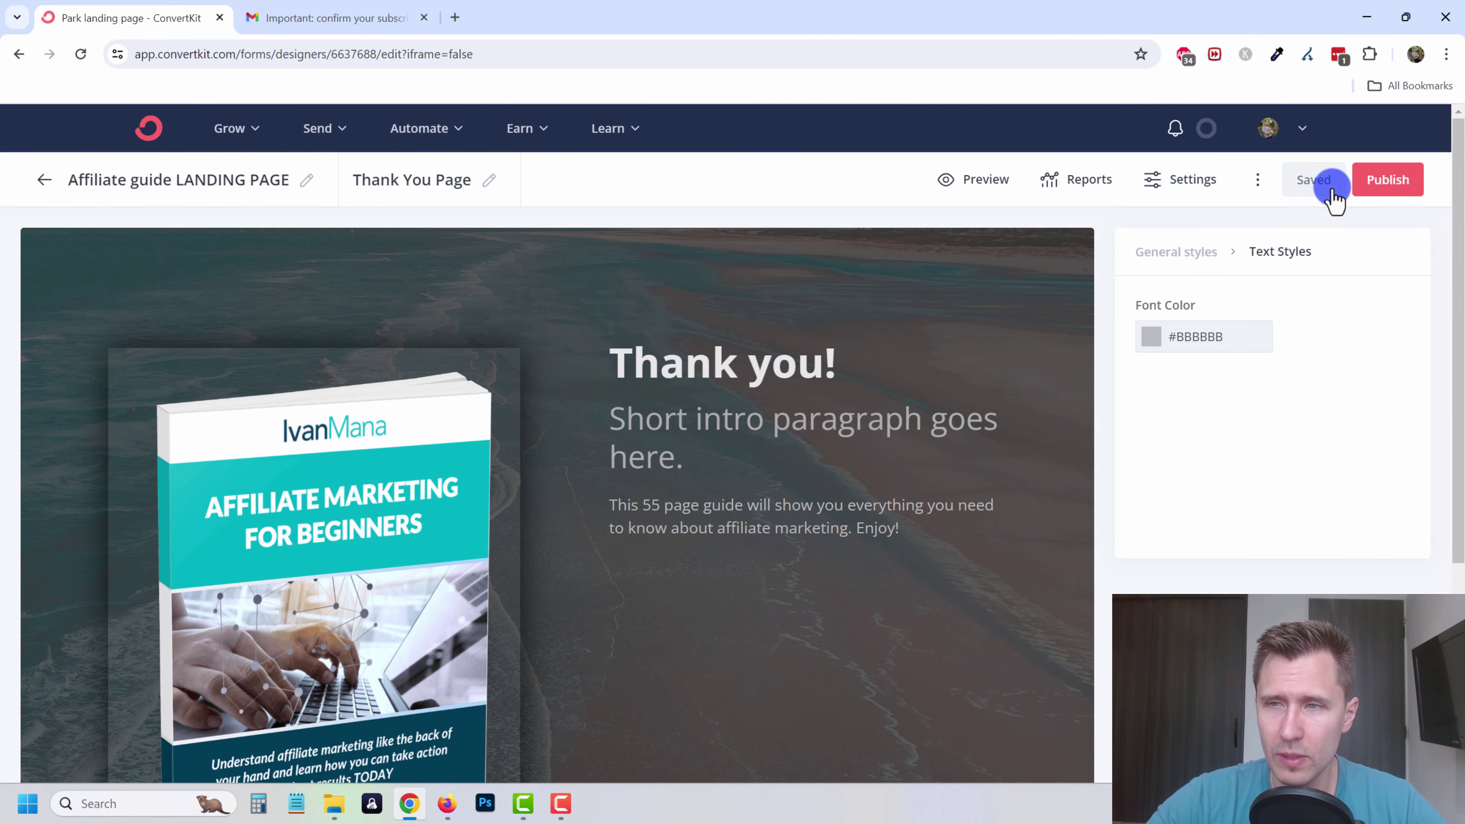
pyautogui.click(1388, 179)
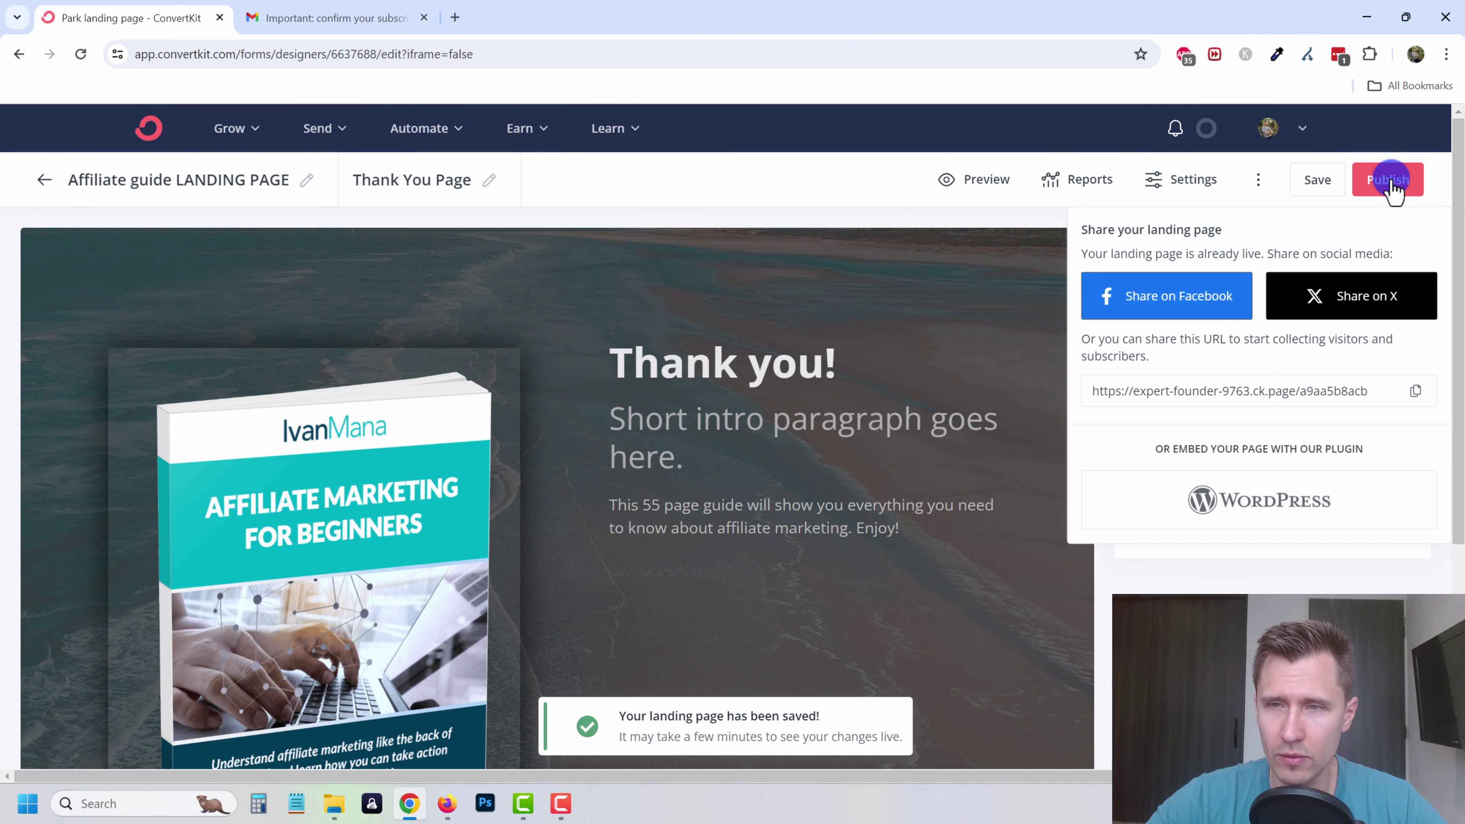
pyautogui.click(1415, 392)
# - Load the copied link in a new browser tab to view the live page
pyautogui.click(455, 17)
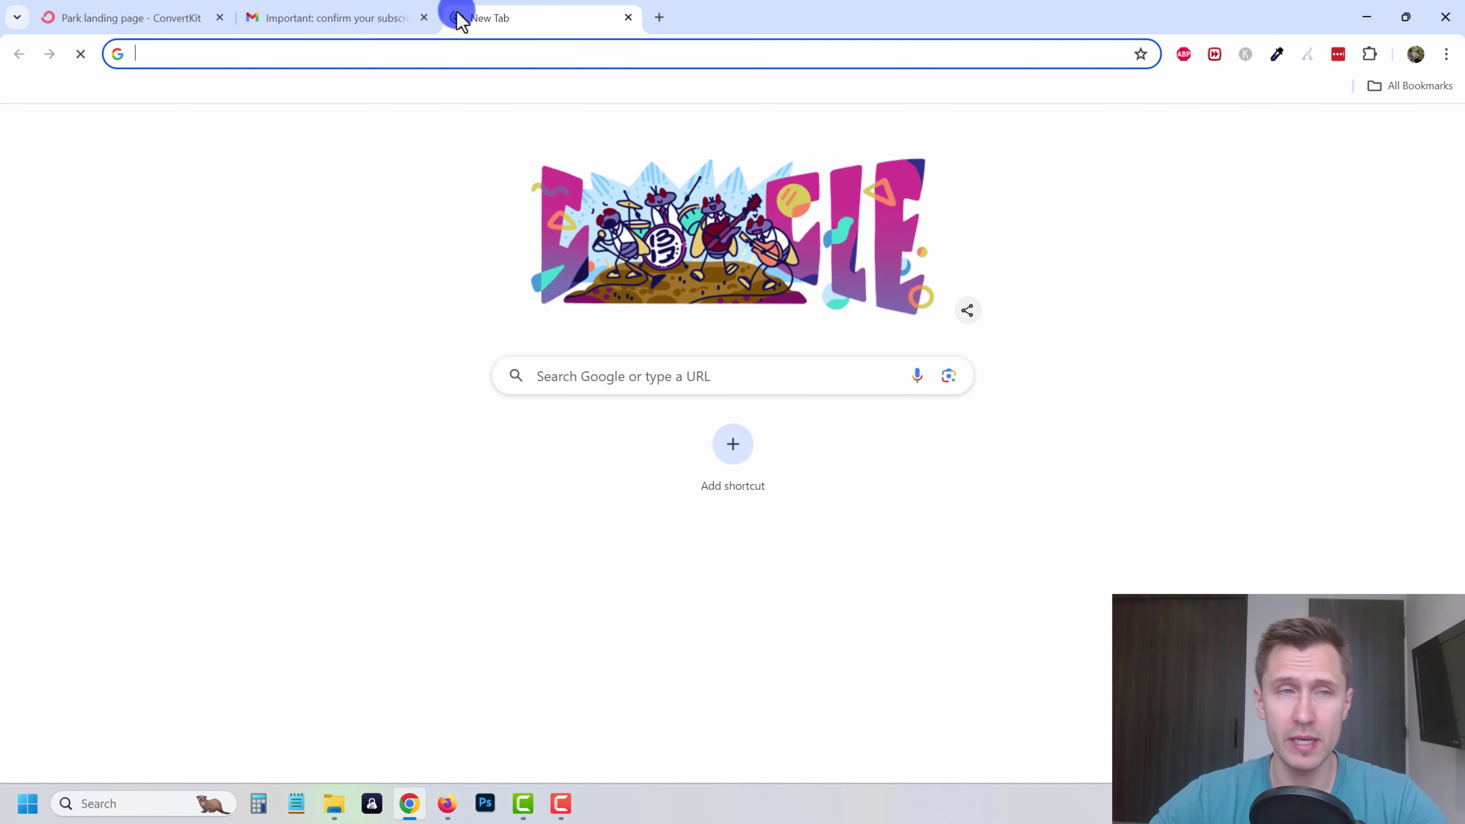
pyautogui.hotkey('ctrl', 'v')
pyautogui.press('Return')
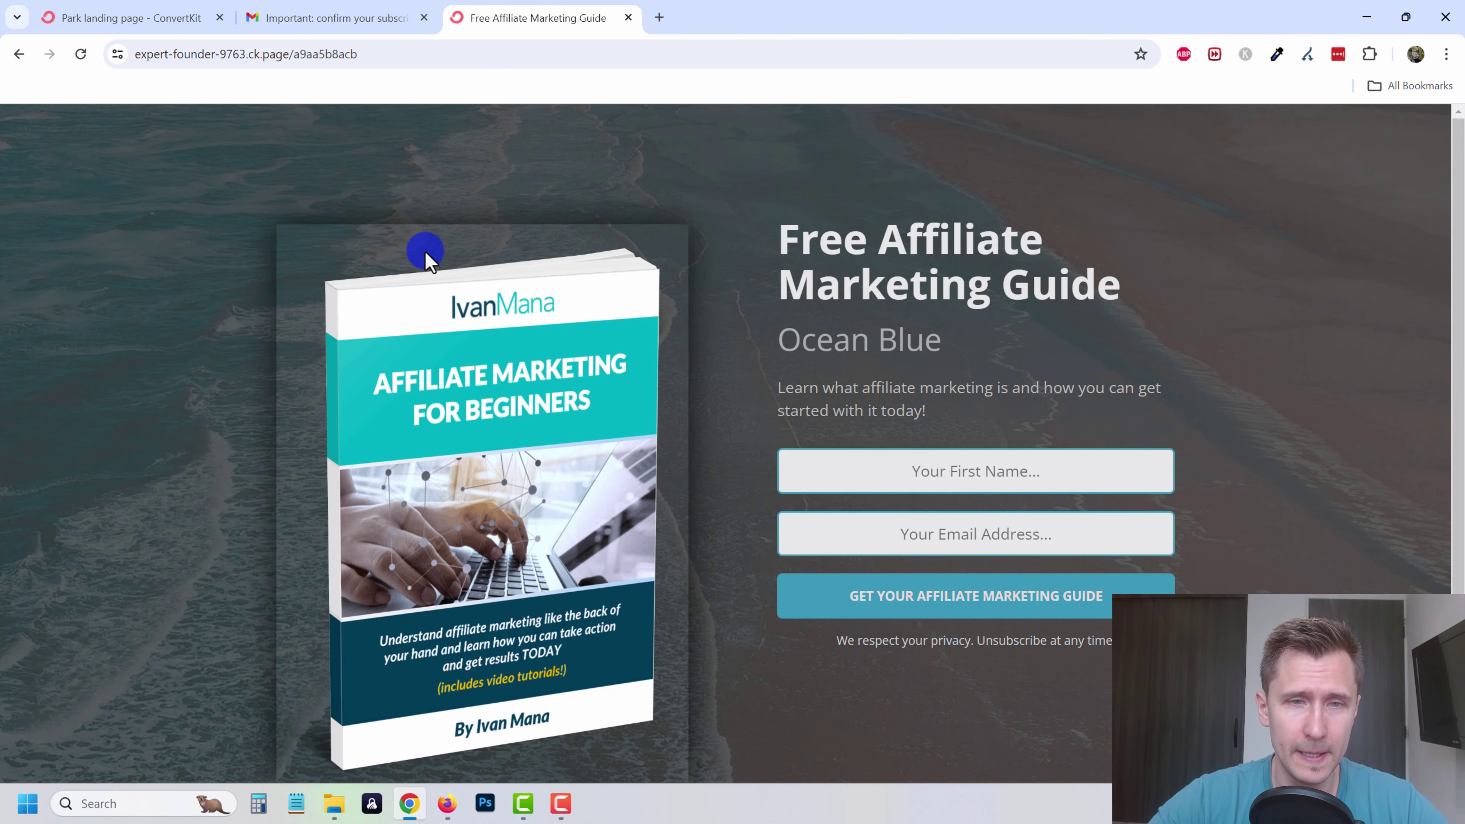
pyautogui.scroll(-2, 697, 485)
pyautogui.scroll(2, 759, 532)
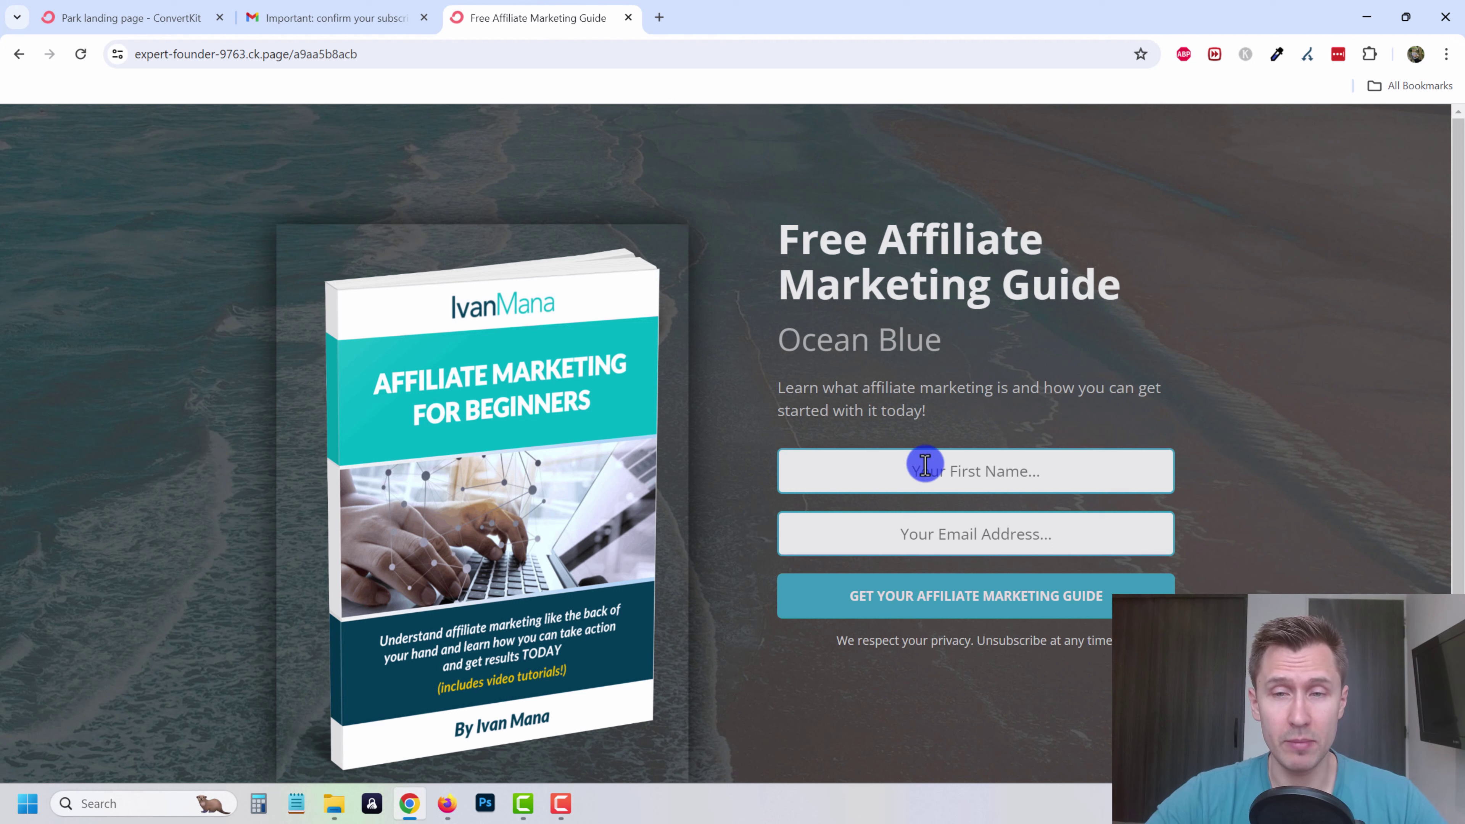
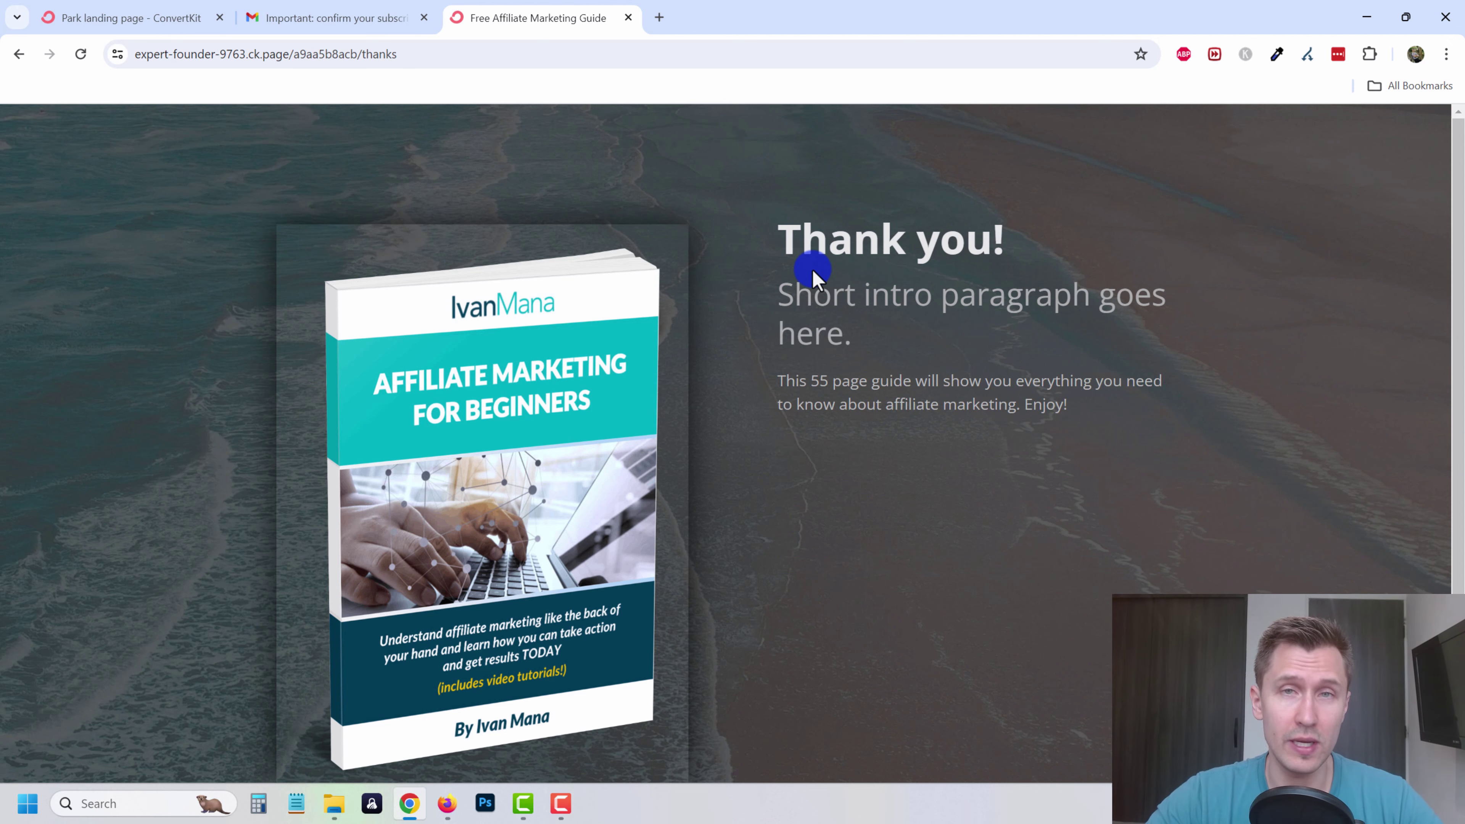
# - Switch to the Gmail tab holding the subscription confirmation email
pyautogui.hotkey('ctrl', 'shift', 'Tab')
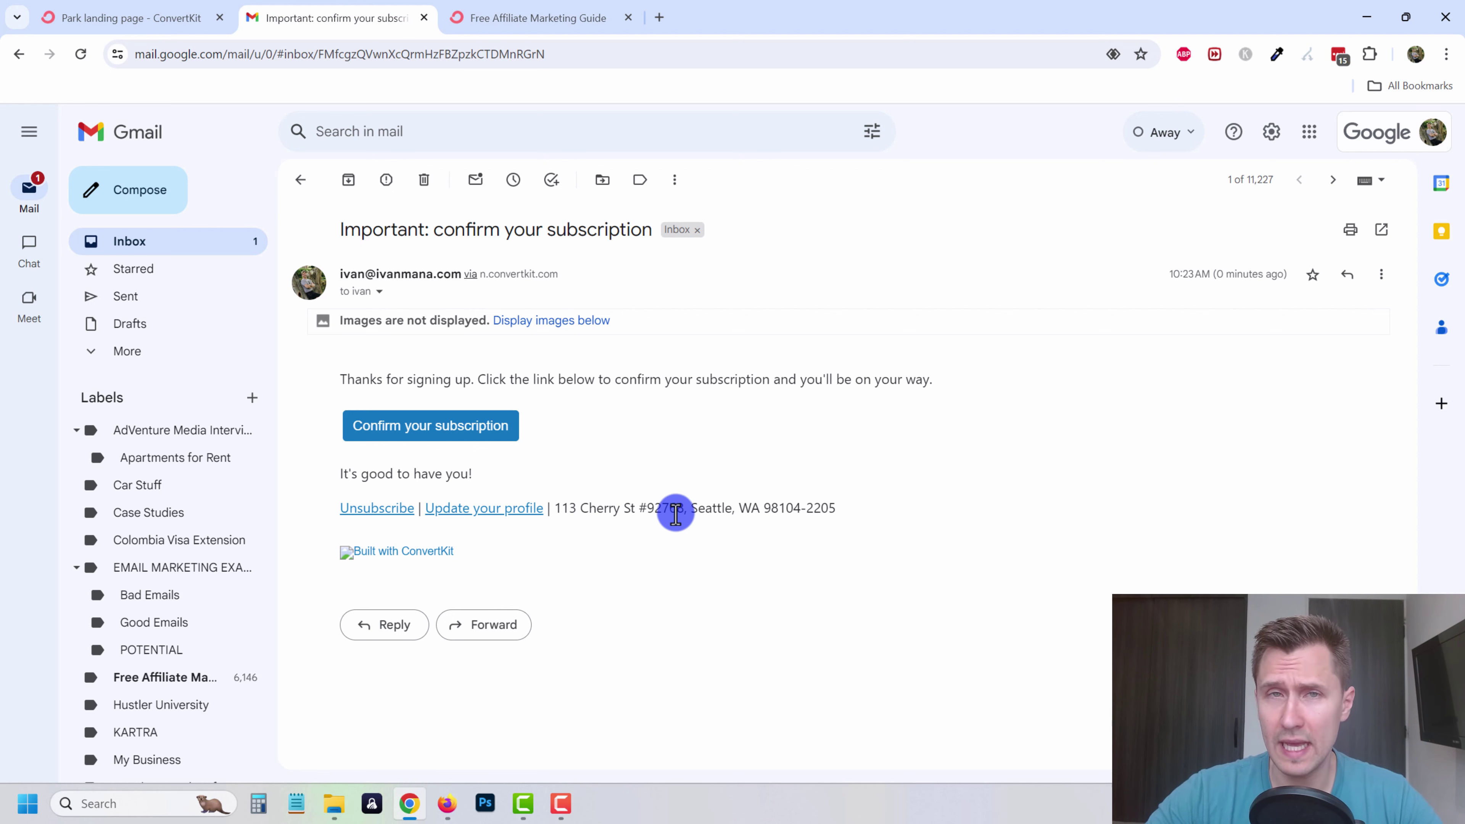
# - Confirm the subscription in Gmail, look over the 15-page guide PDF, and return to the landing page editor
pyautogui.click(571, 321)
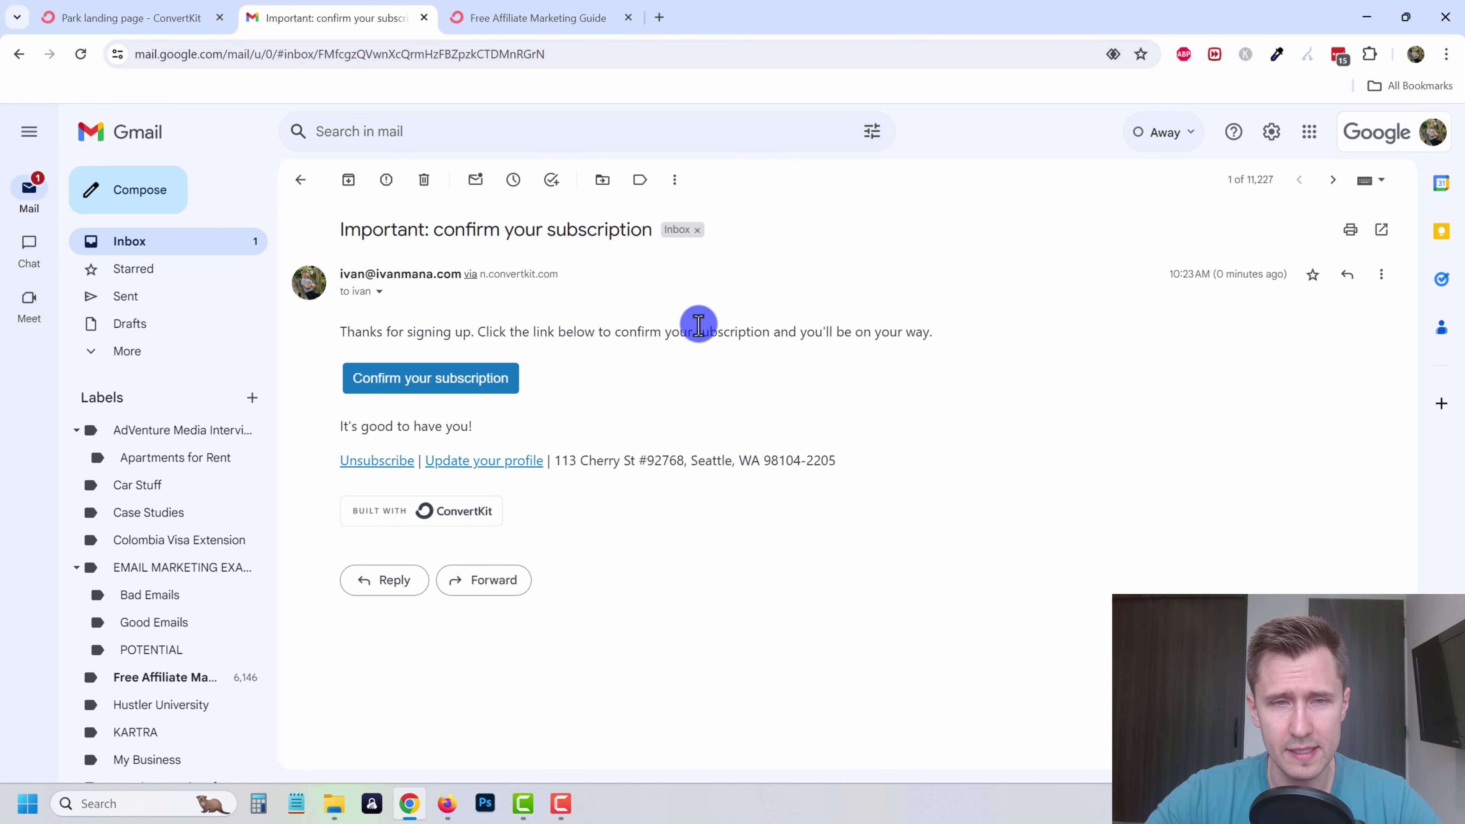
pyautogui.click(477, 386)
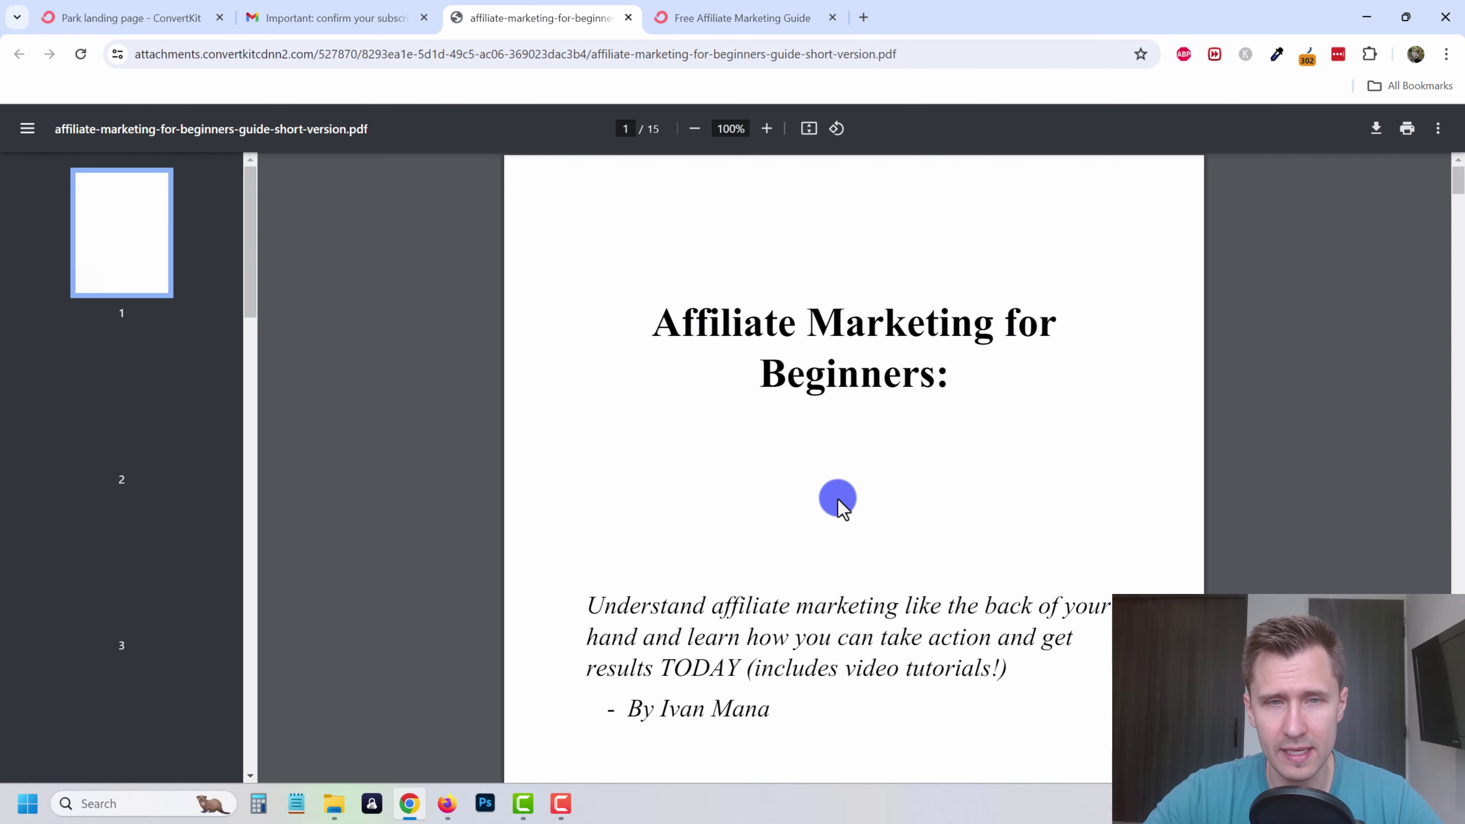
pyautogui.scroll(-3, 662, 340)
pyautogui.scroll(3, 657, 327)
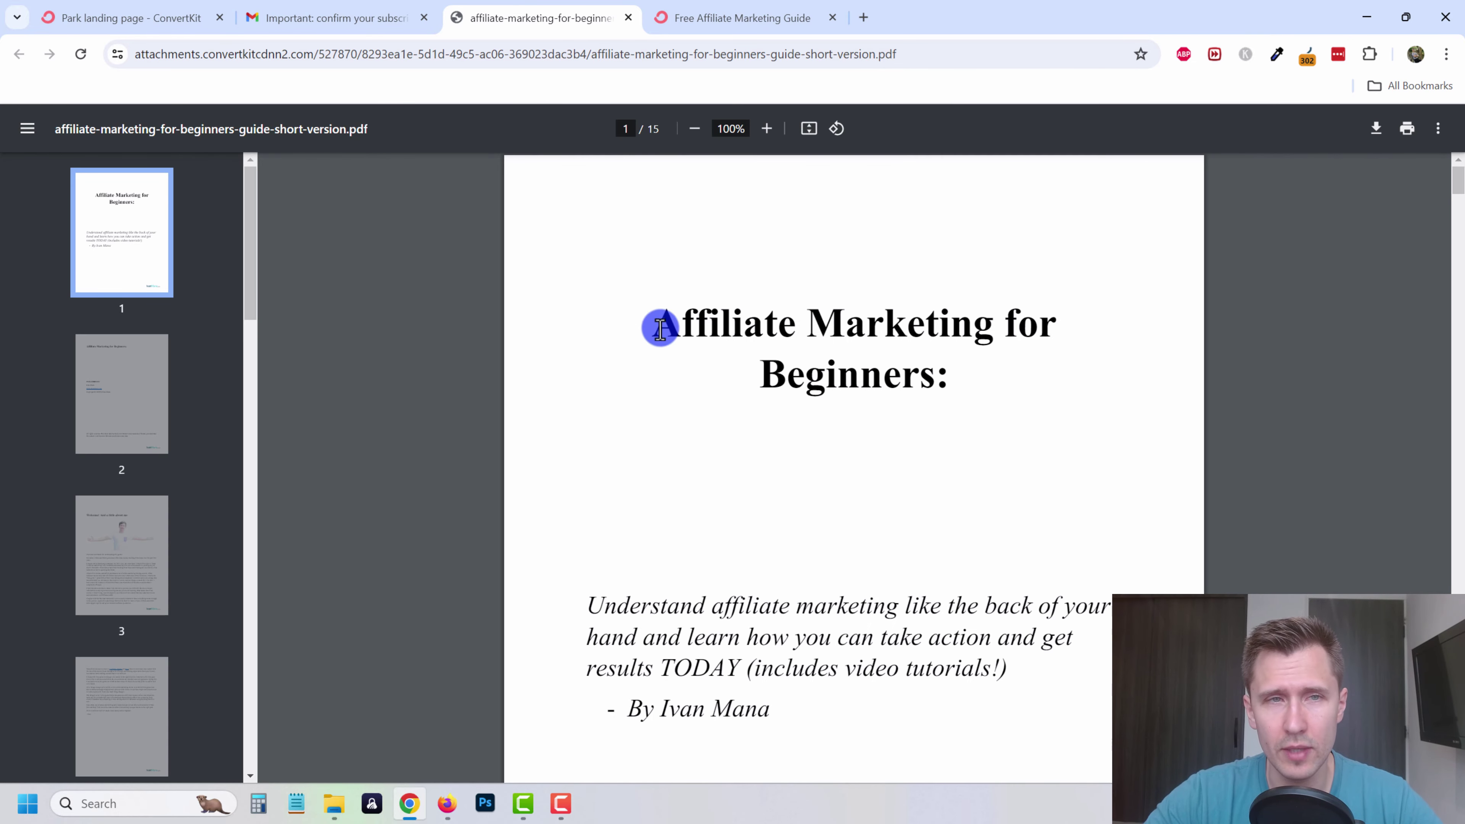
pyautogui.click(628, 18)
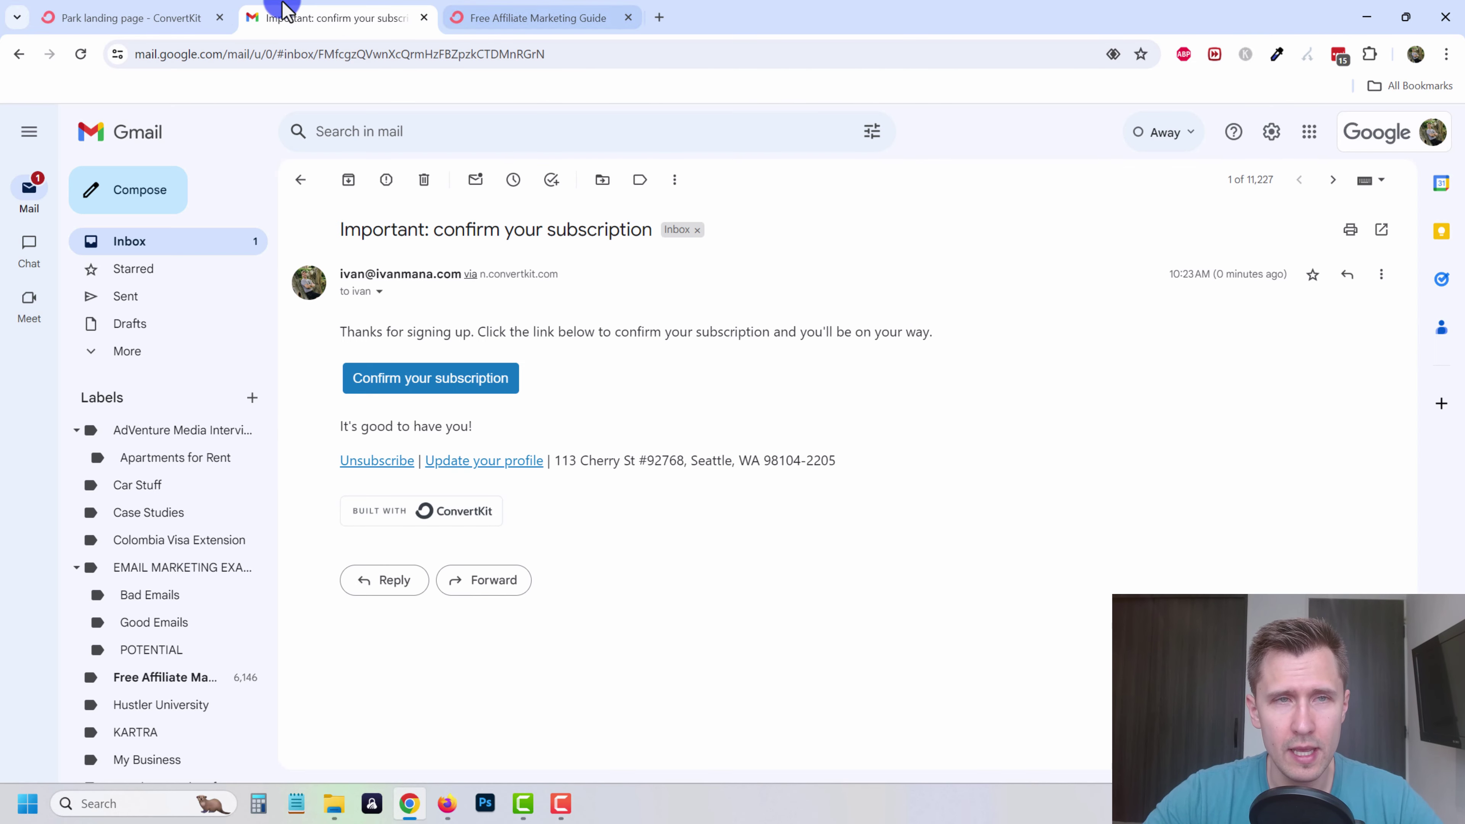
pyautogui.click(124, 9)
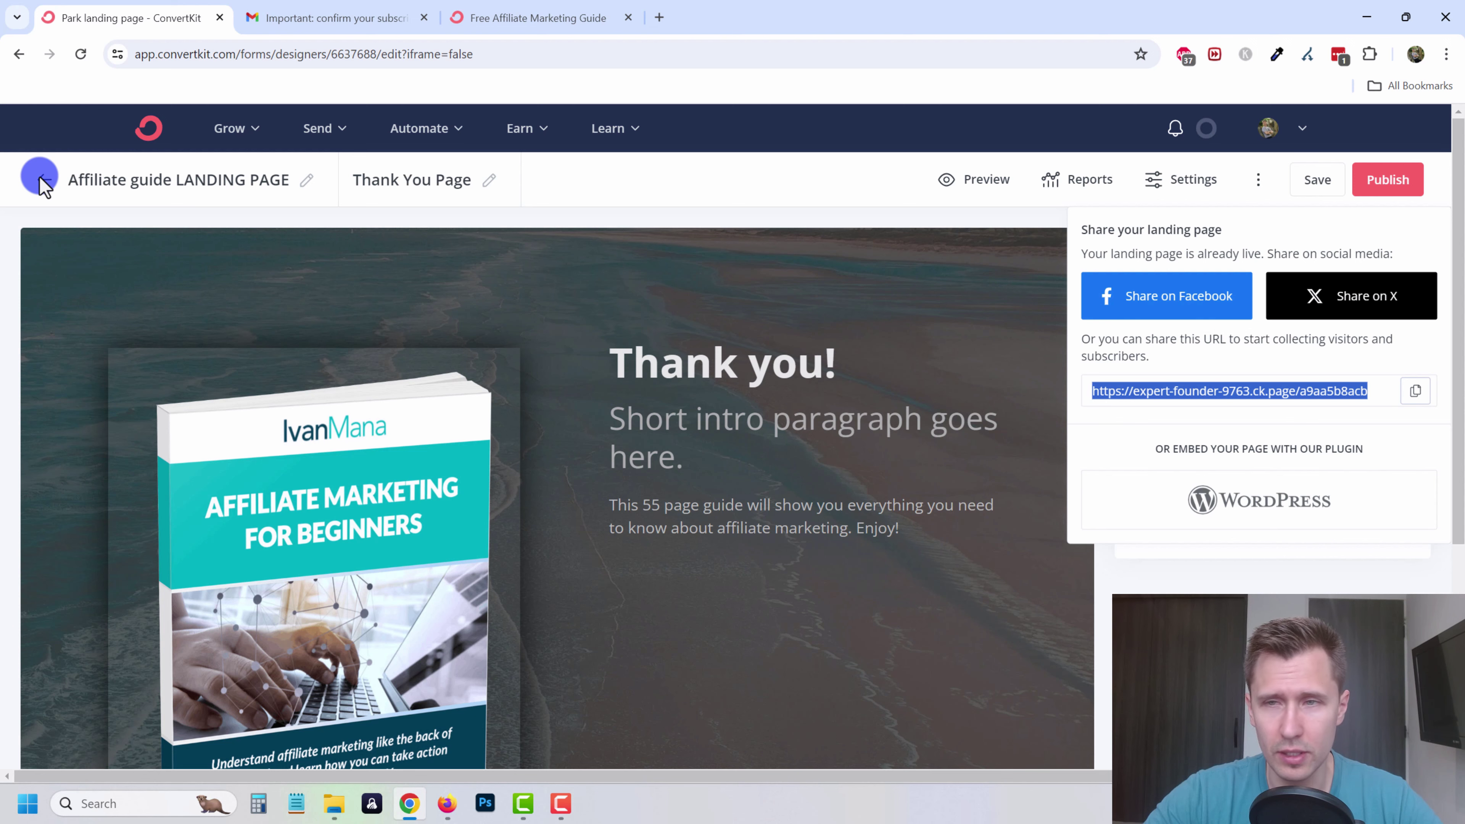
# - Save the landing page and go to the Subscribers overview
pyautogui.click(1305, 184)
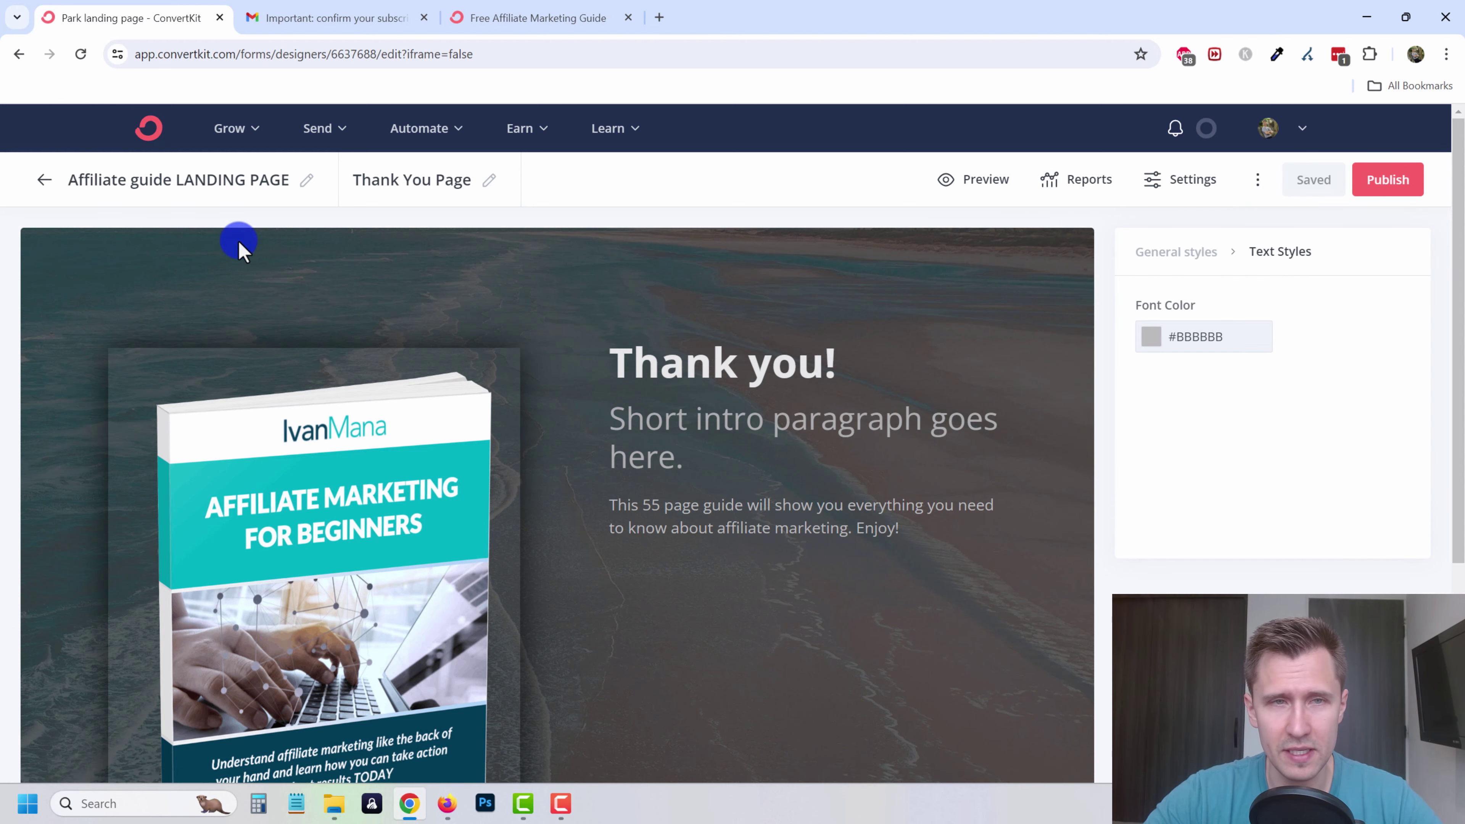
pyautogui.click(236, 136)
pyautogui.click(300, 190)
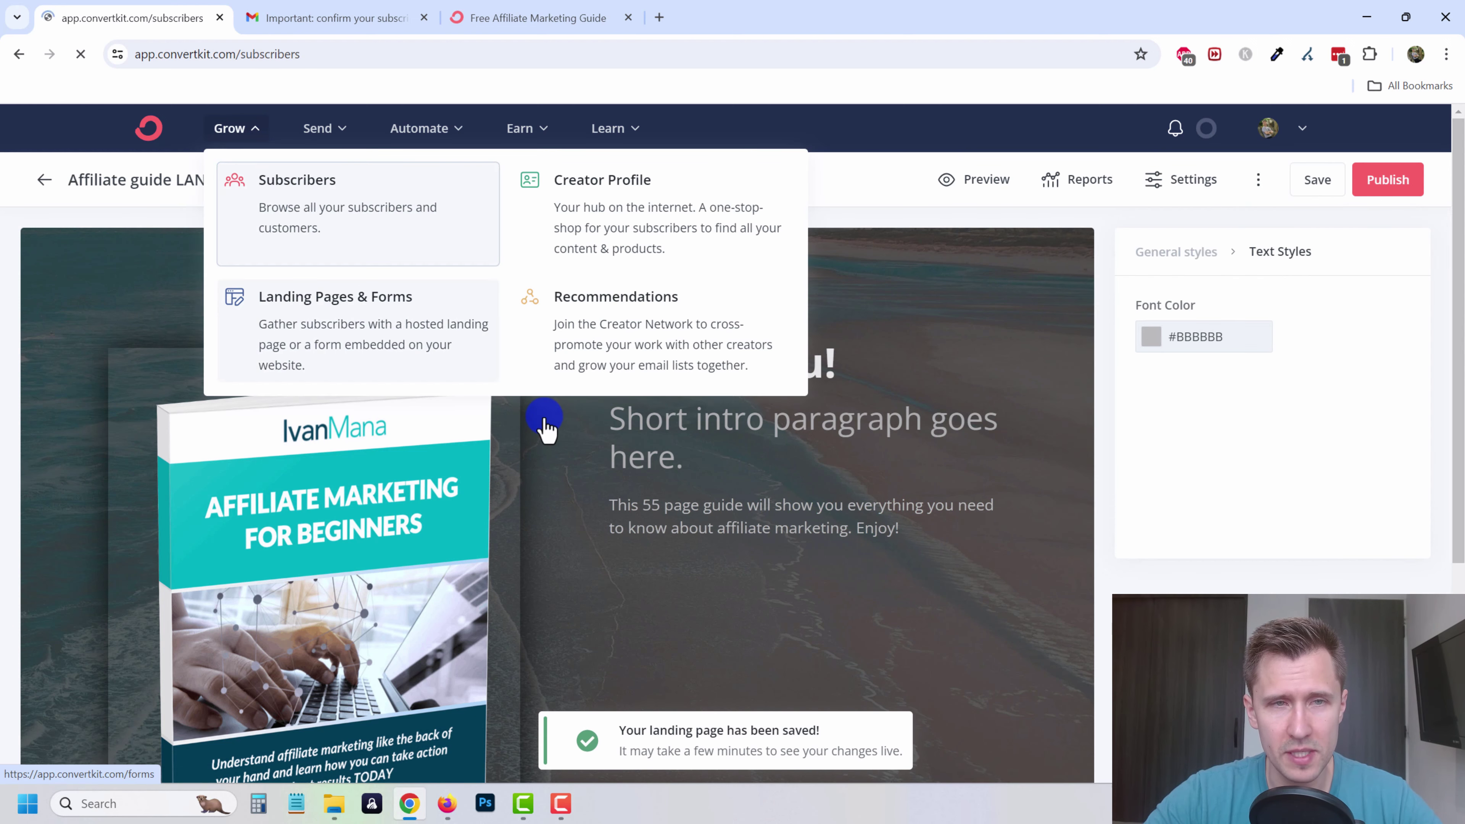
# - Review the subscriber stats (2 subscribers, 66.67% open rate, 9 emails sent), then open the Send menu
pyautogui.scroll(-5, 344, 645)
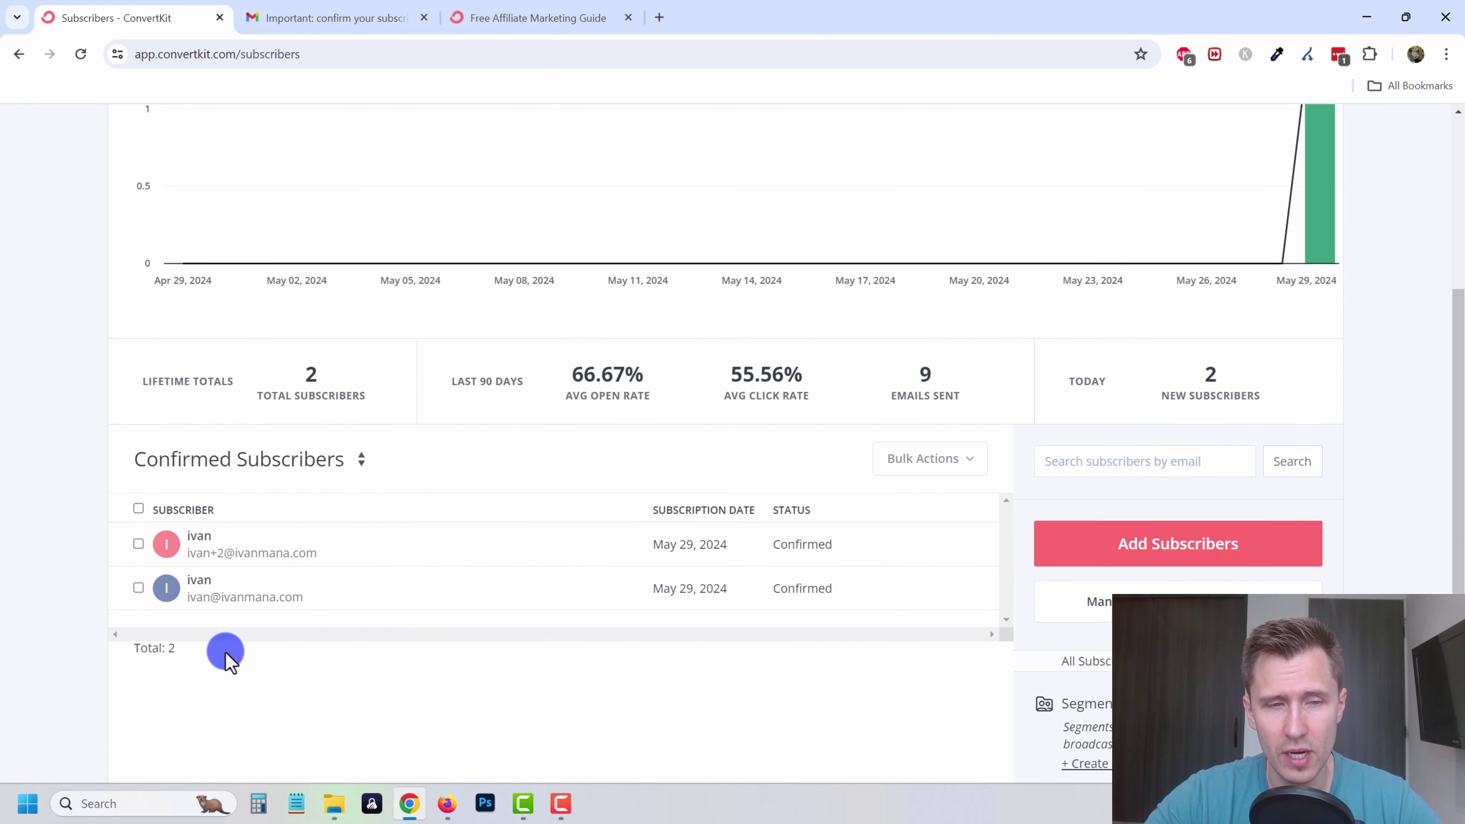
pyautogui.scroll(5, 250, 608)
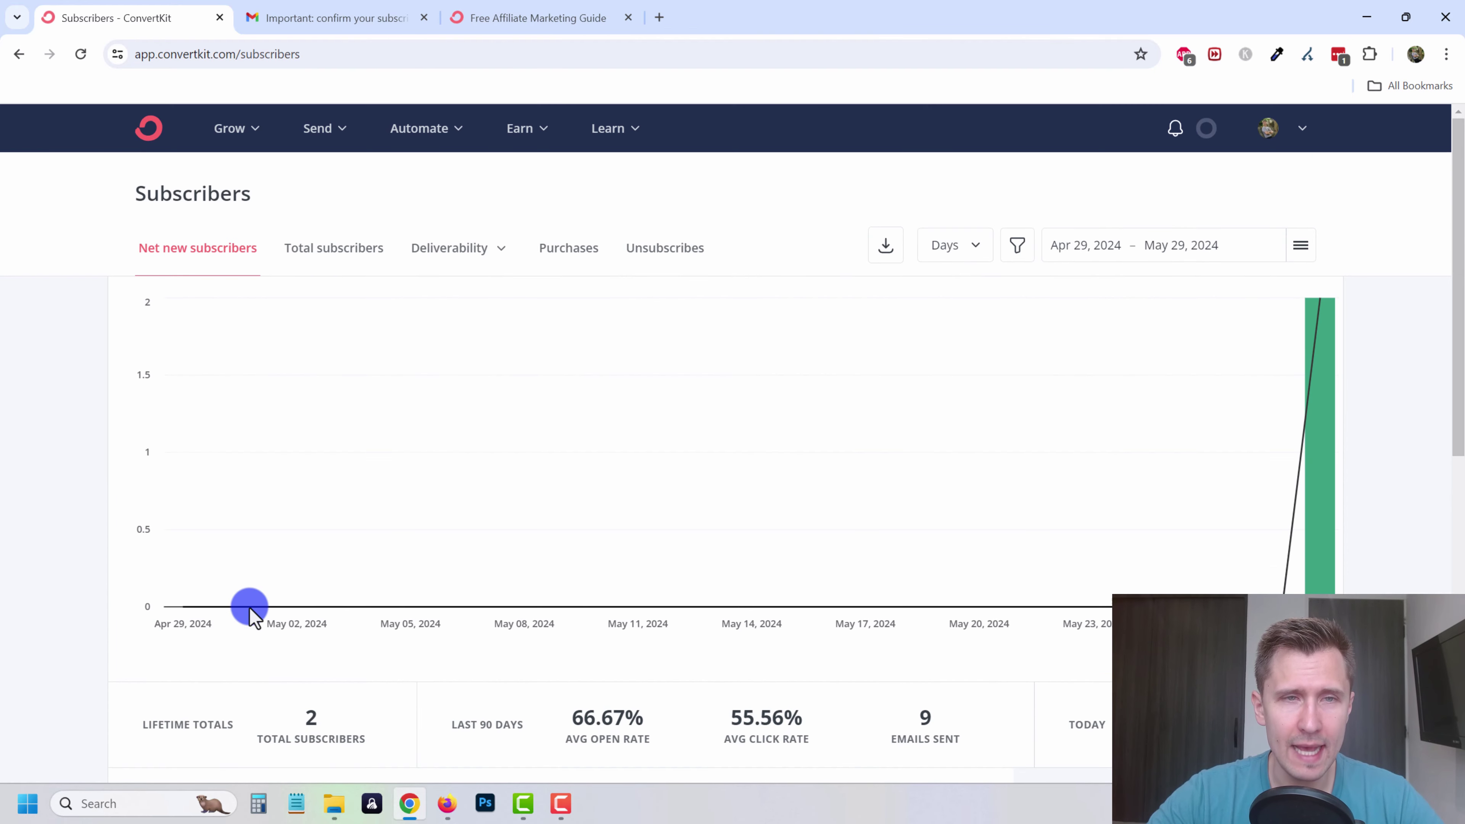
pyautogui.moveTo(250, 609)
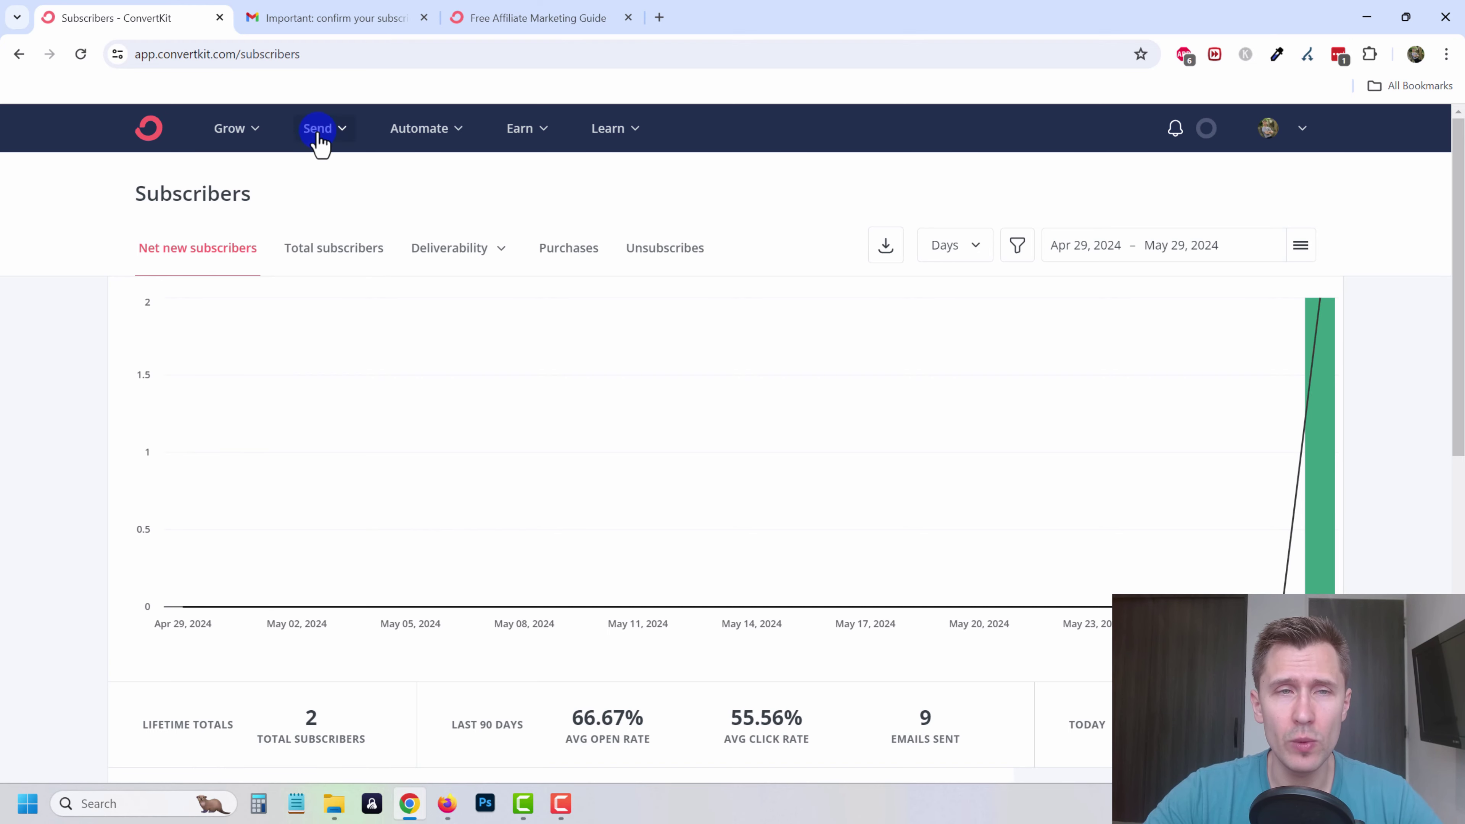
pyautogui.click(345, 132)
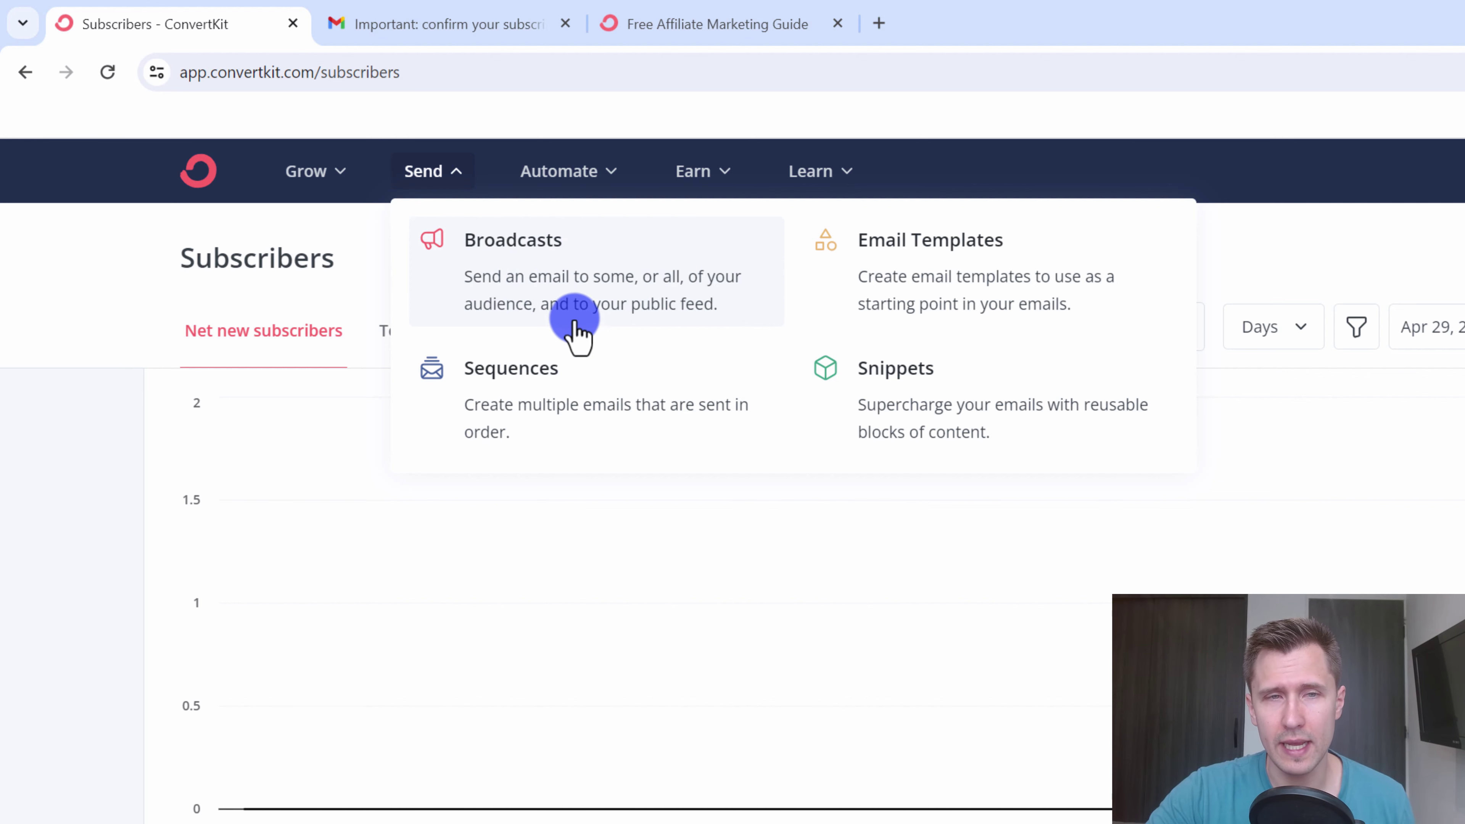
# - Start a new broadcast with the subject 'NEW VIDEO IS OUT! OH EM GEE' and begin the body
pyautogui.click(539, 303)
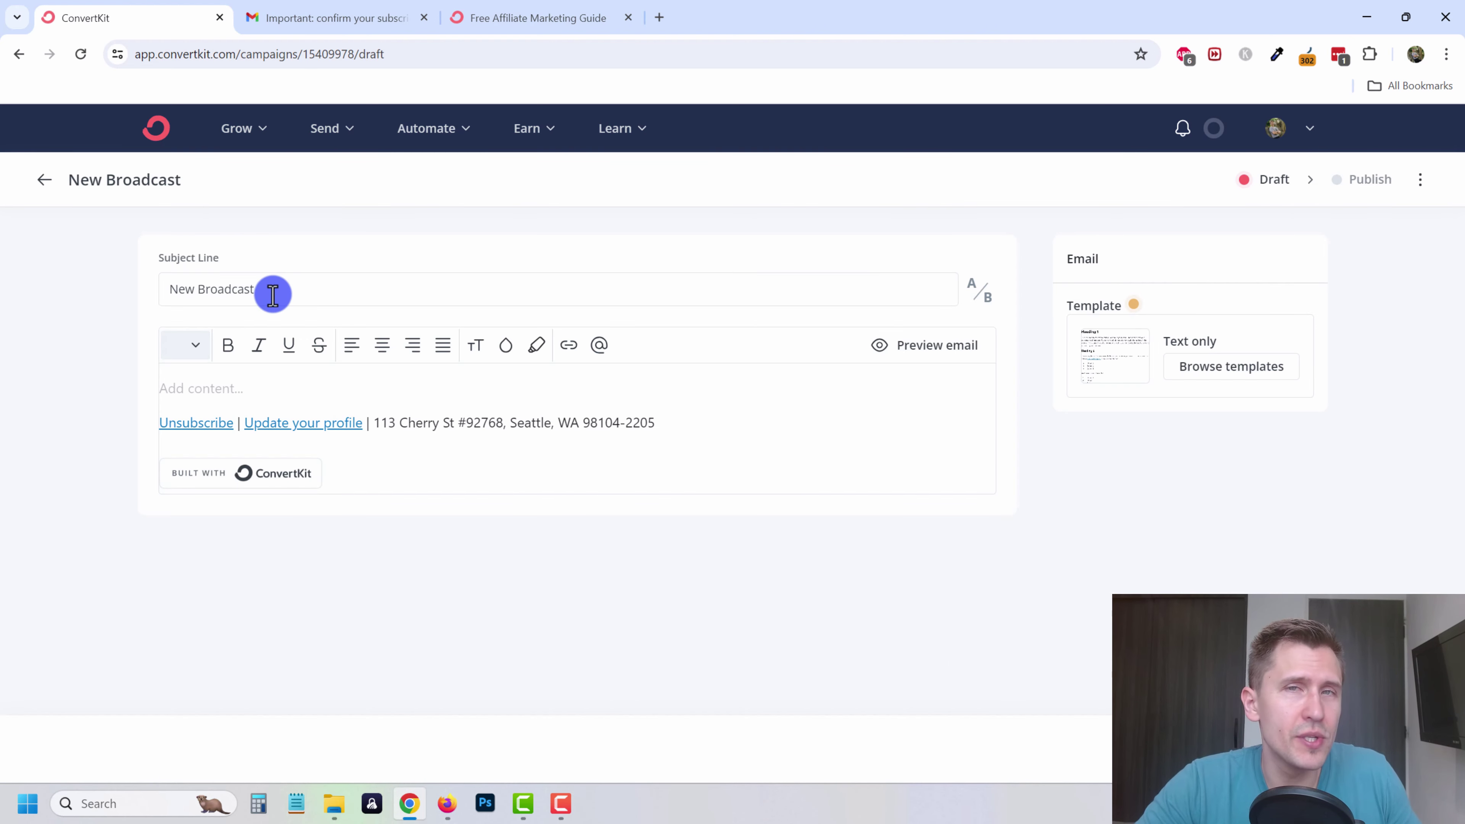
pyautogui.moveTo(283, 290); pyautogui.dragTo(124, 292)
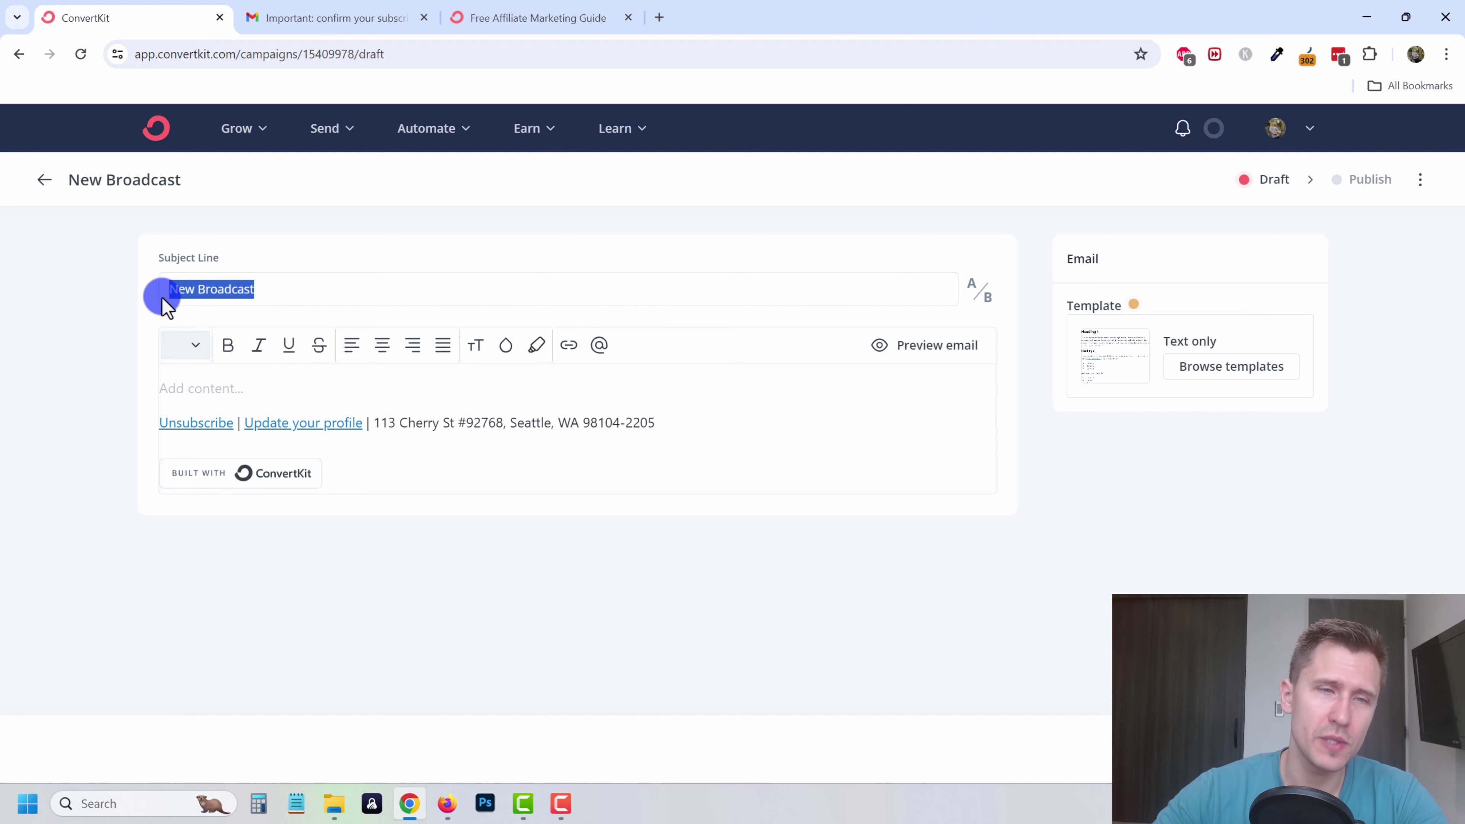
pyautogui.write('NEW VIDEO')
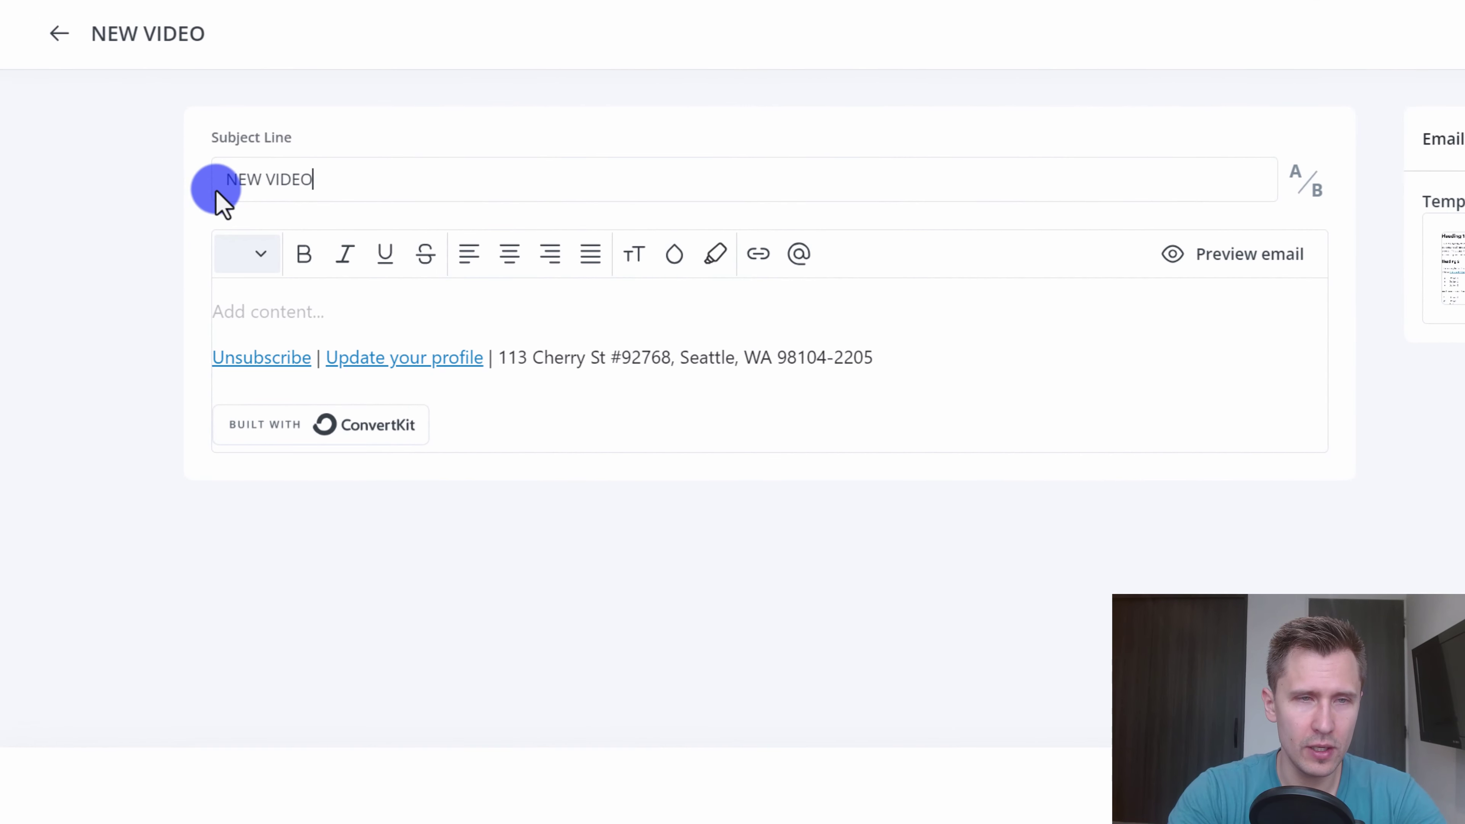
pyautogui.write(' IS OUT! ')
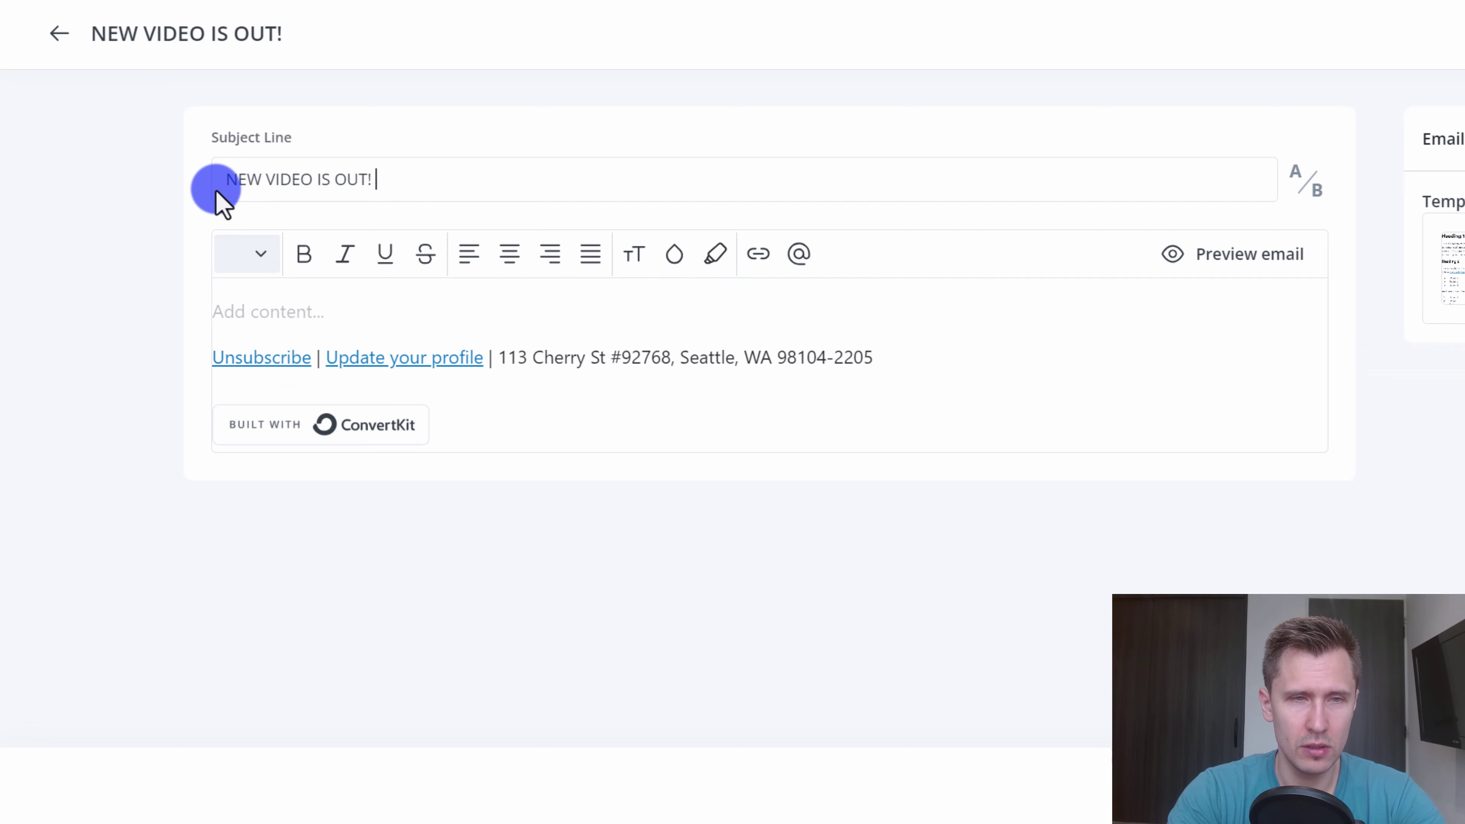
pyautogui.write('OH EM GEE!')
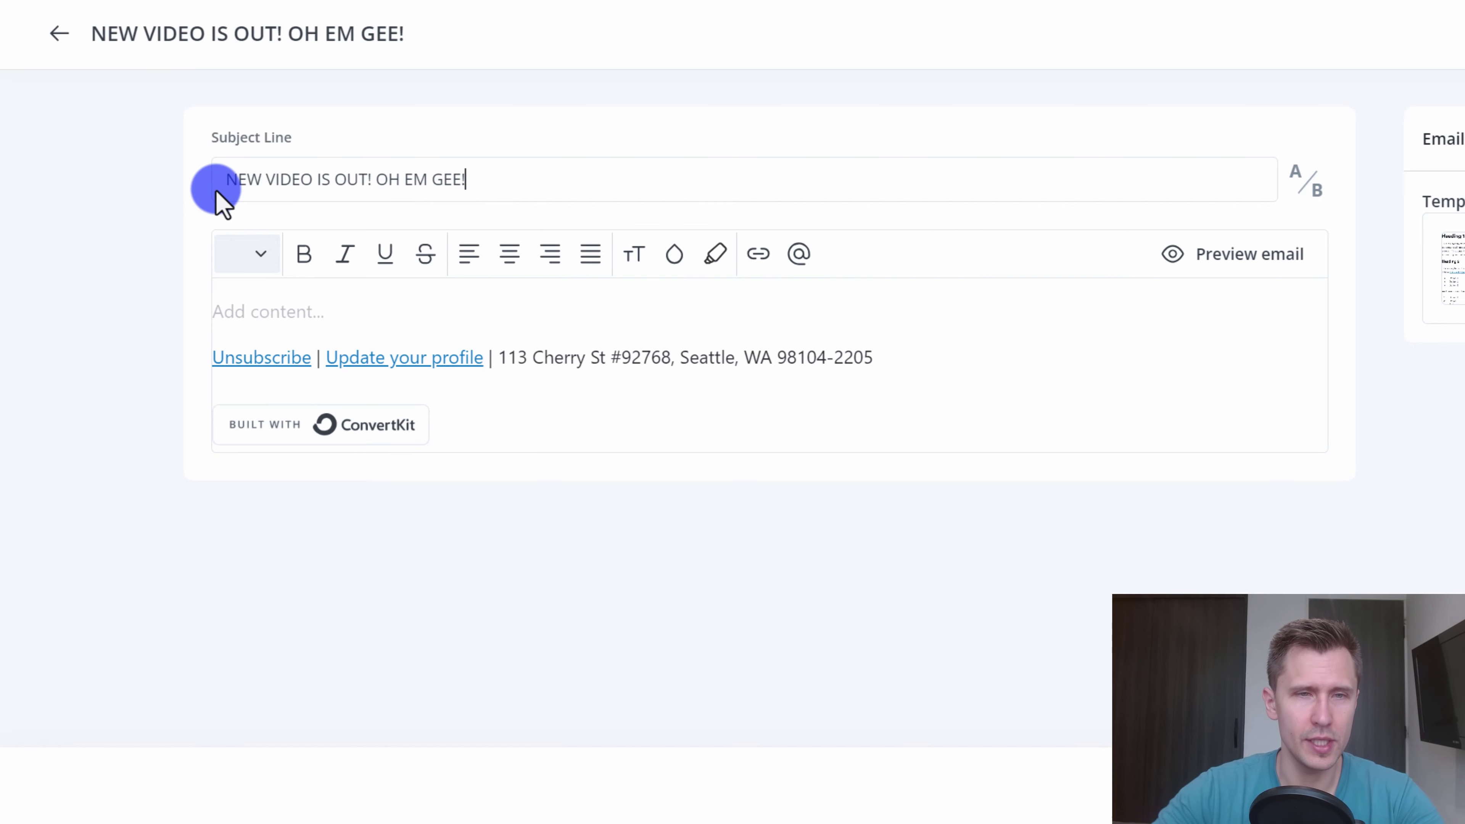
pyautogui.click(218, 311)
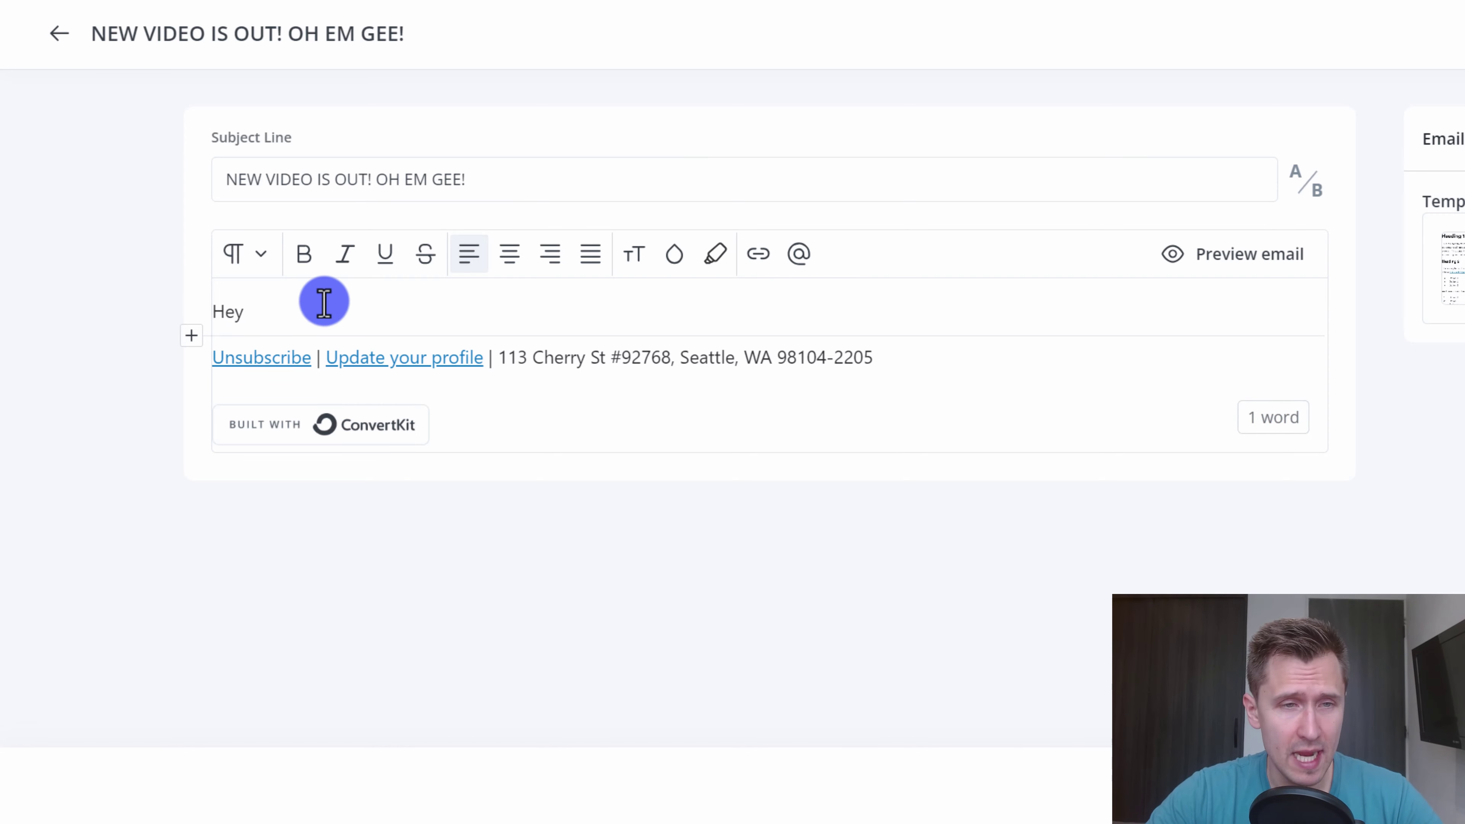
# - Insert the subscriber first-name personalization tag after 'Hey'
pyautogui.click(799, 255)
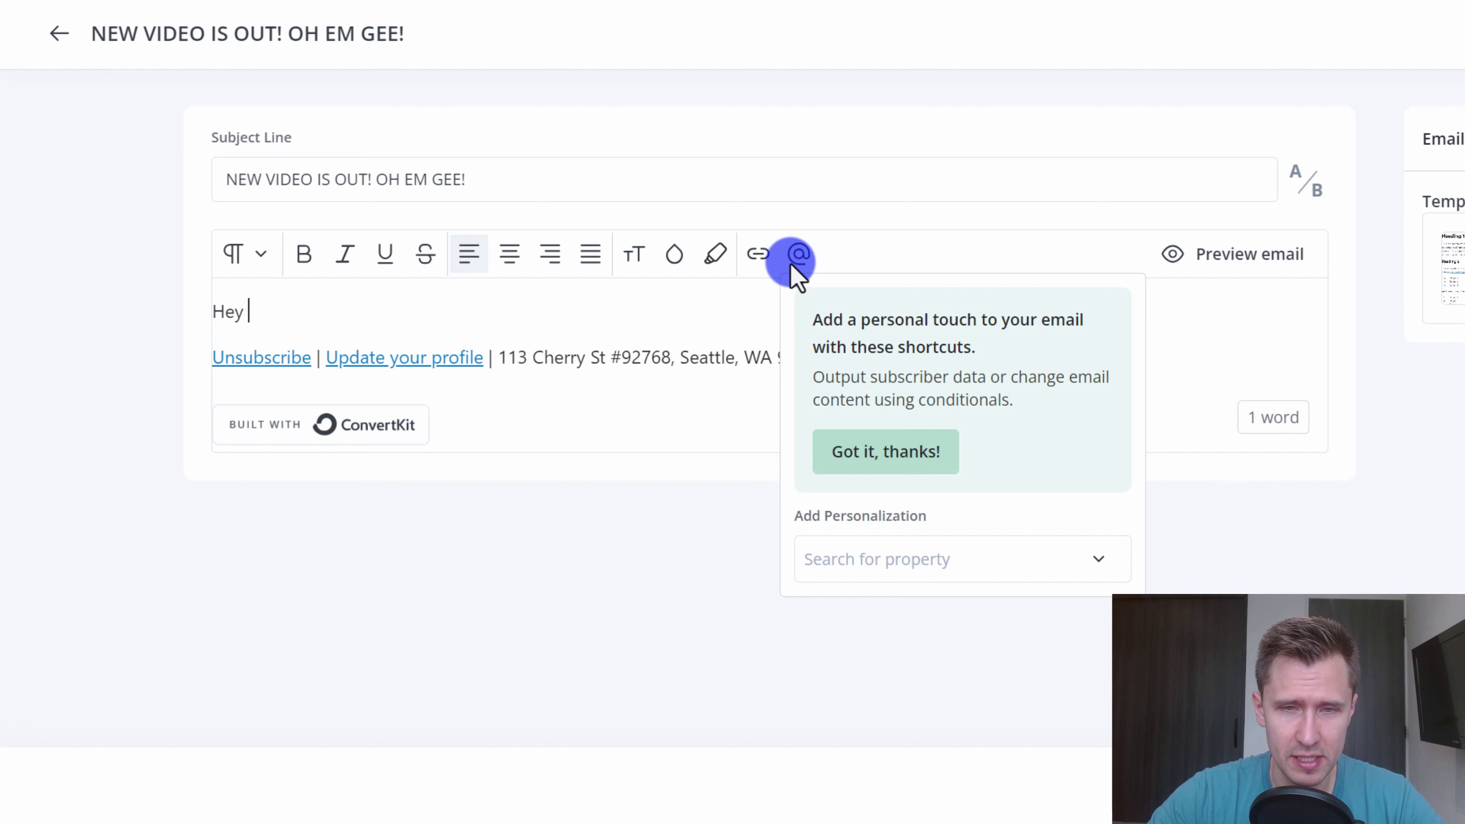
pyautogui.click(910, 546)
pyautogui.click(887, 277)
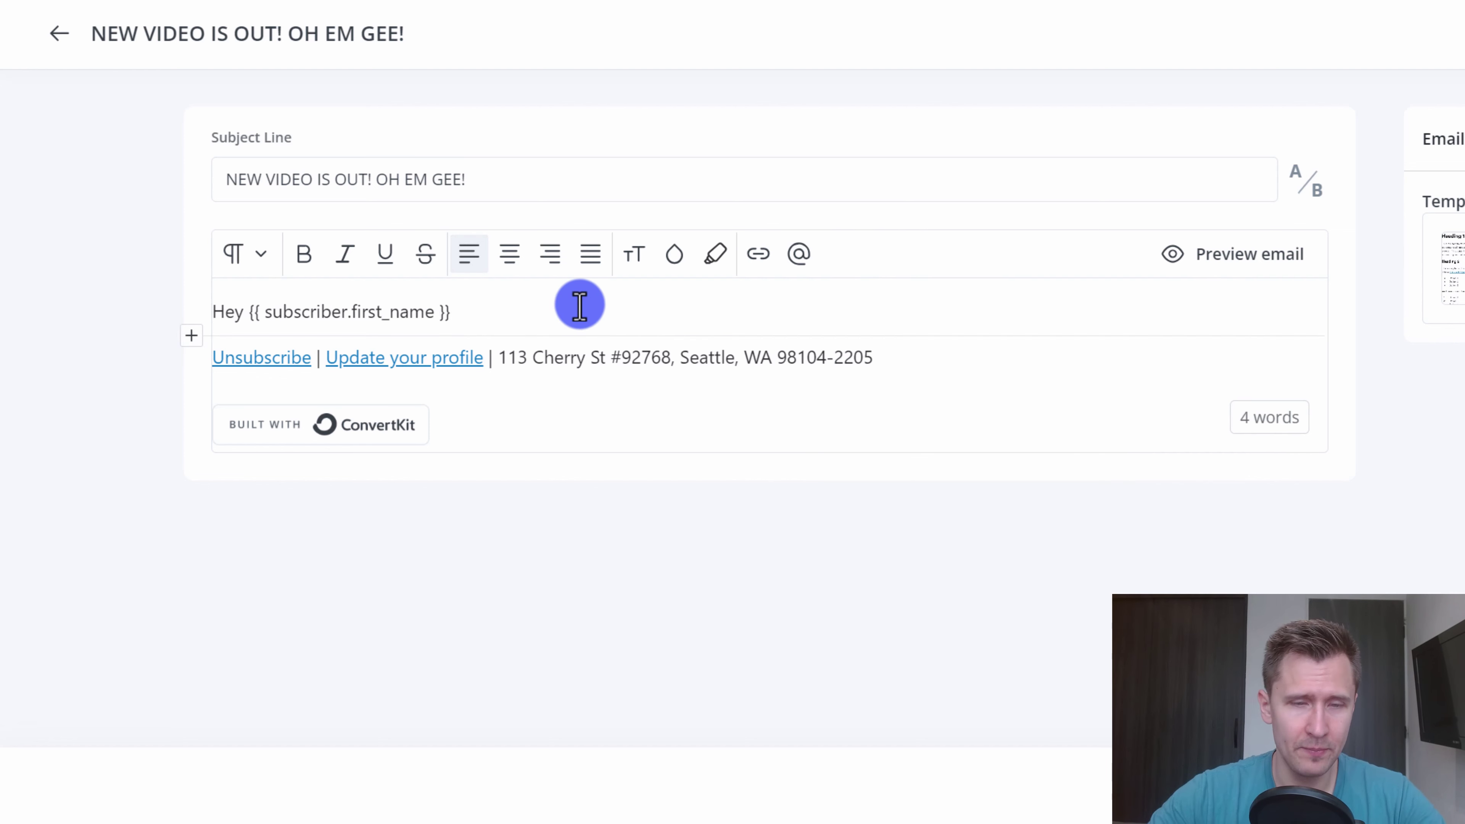
# - Add the lines 'My new video is out.' and 'Check it out here.' below the greeting
pyautogui.press('Return')
pyautogui.write('M')
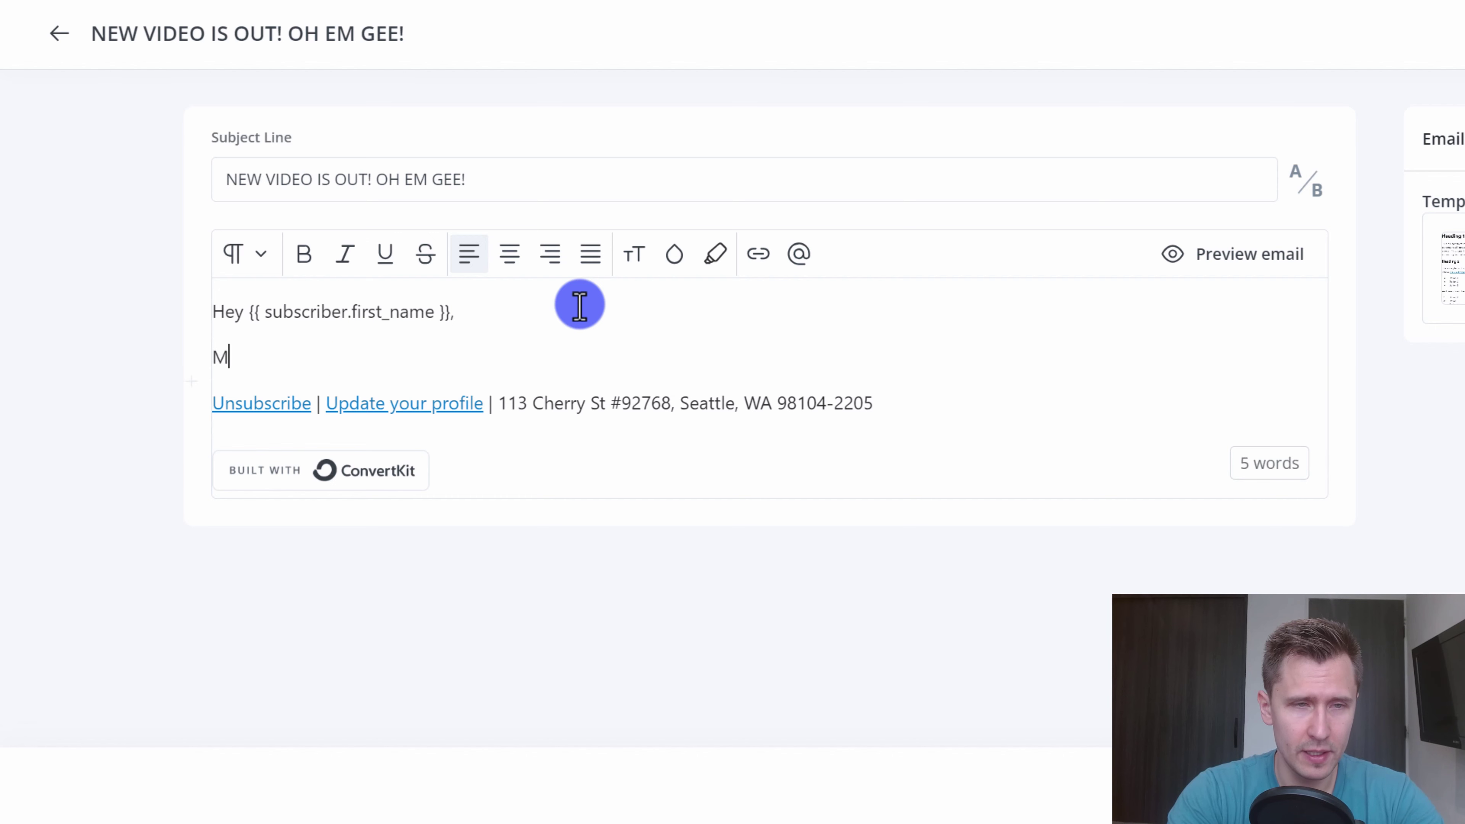
pyautogui.write('y new video is out.')
pyautogui.press('Return')
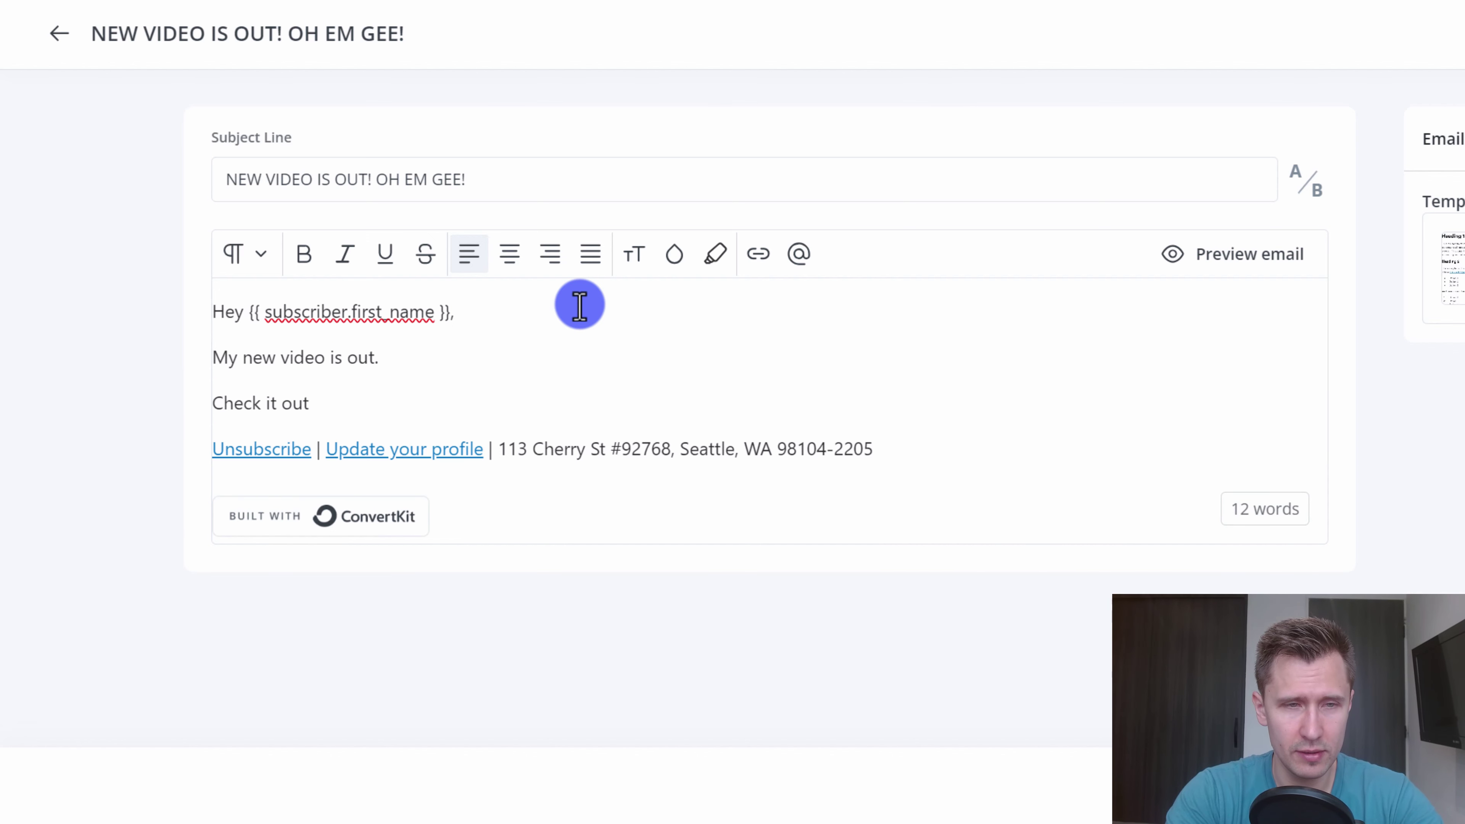
pyautogui.press('Return')
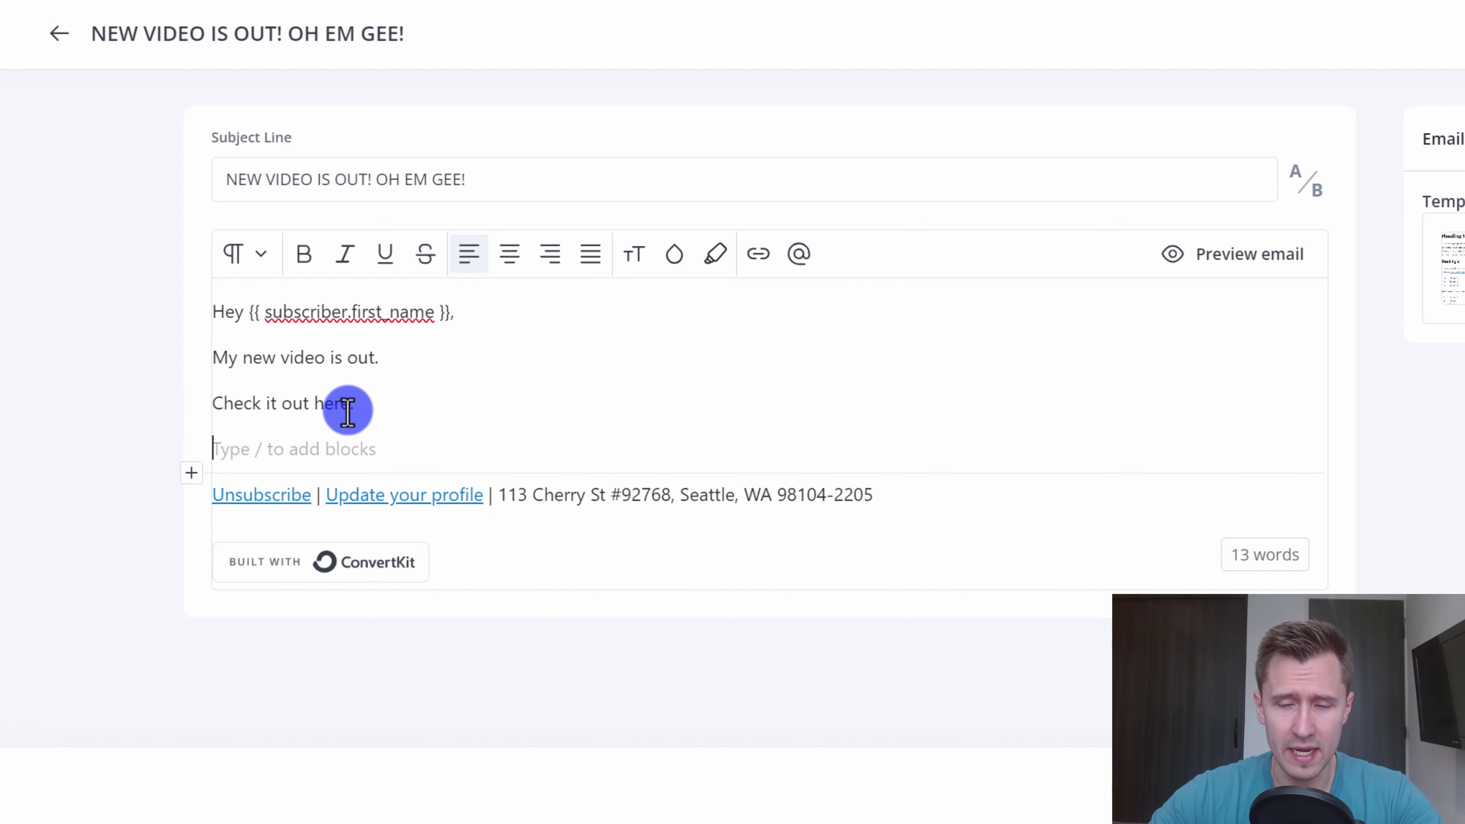
pyautogui.press('BackSpace')
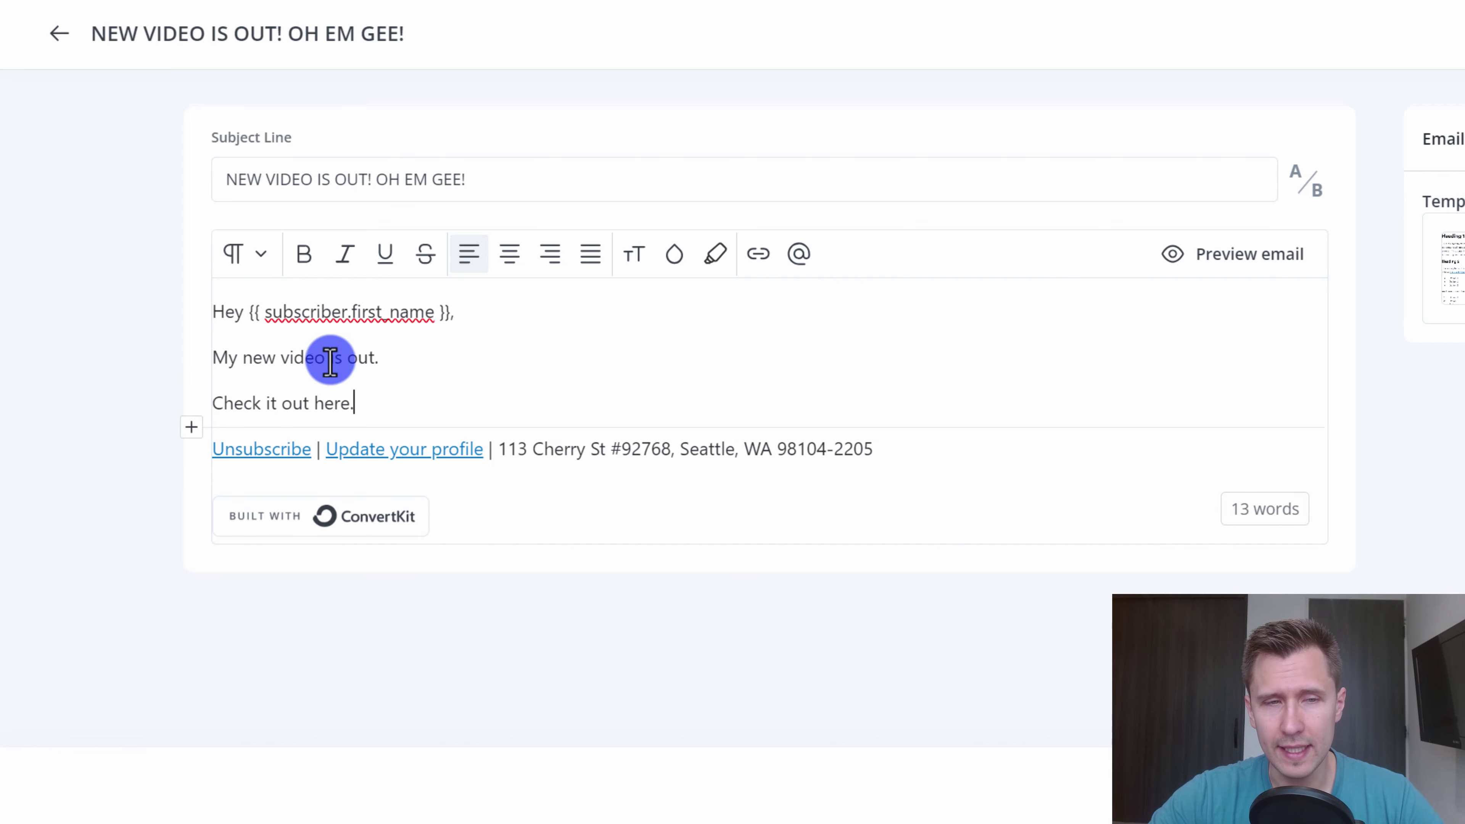
pyautogui.click(331, 357)
pyautogui.click(292, 402)
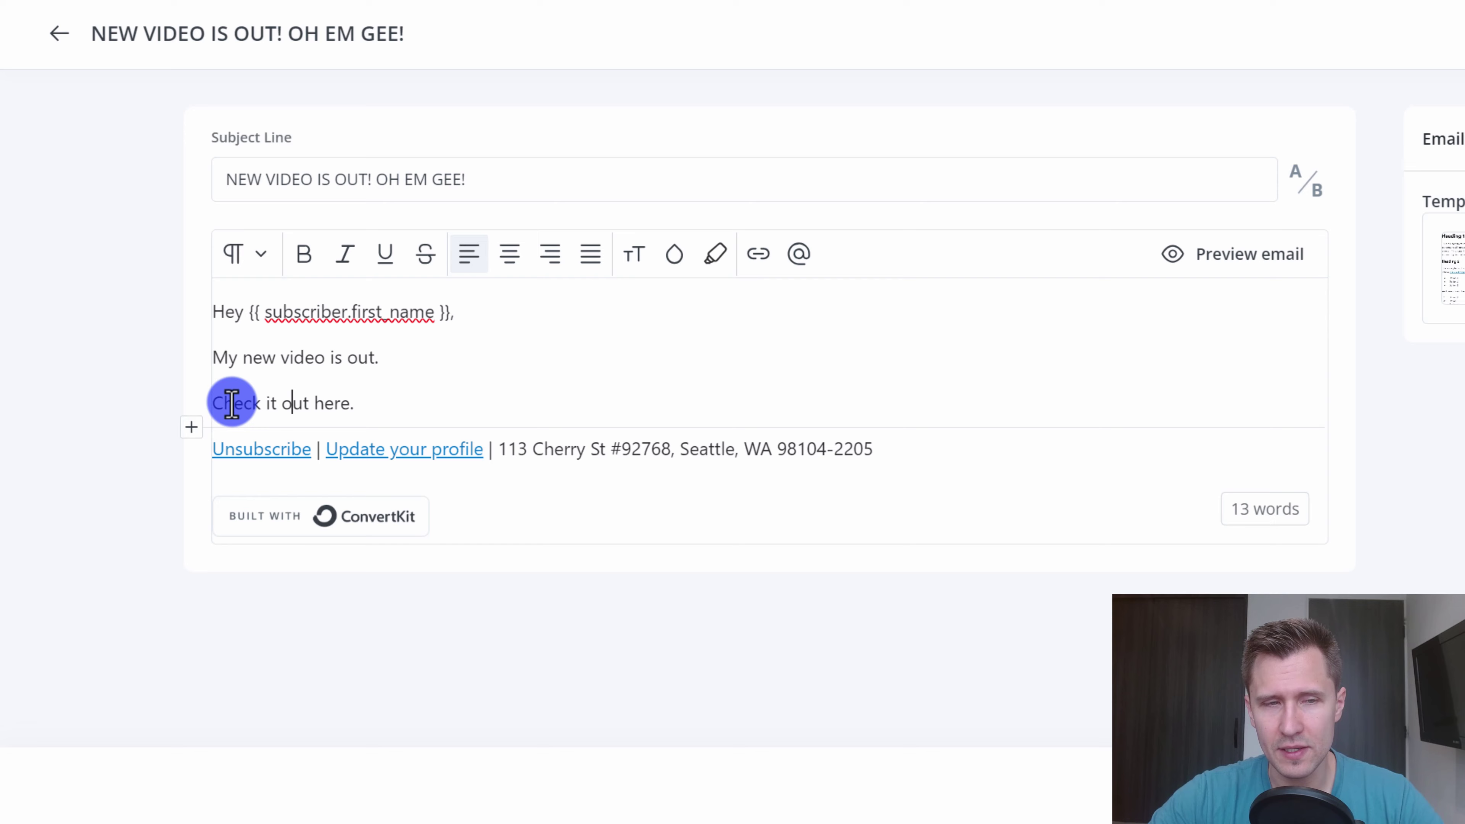
# - Add an Image block with the Affiliate Marketing thumbnail from recent uploads
pyautogui.click(192, 431)
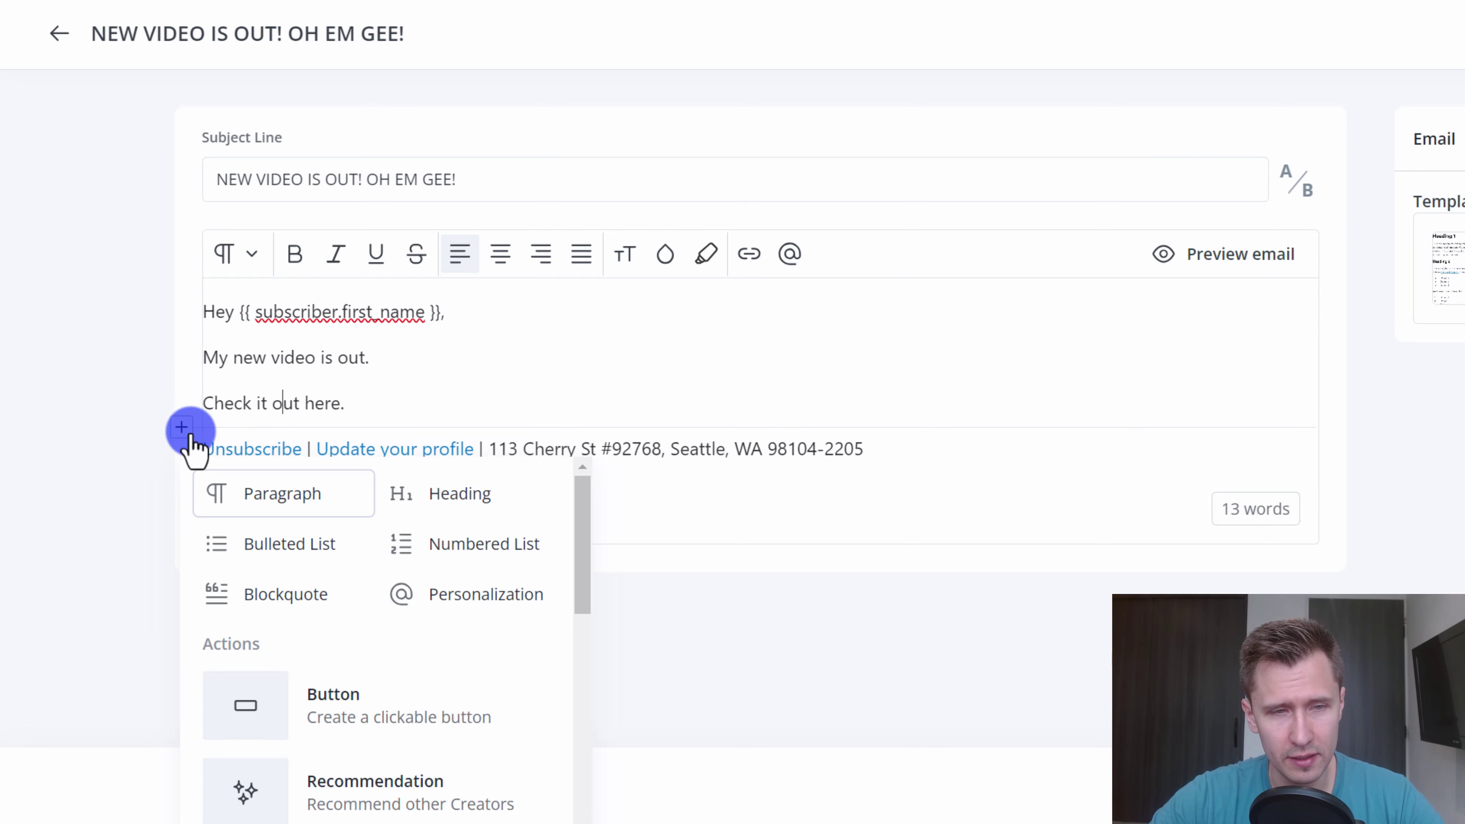
pyautogui.scroll(-4, 360, 514)
pyautogui.scroll(4, 261, 759)
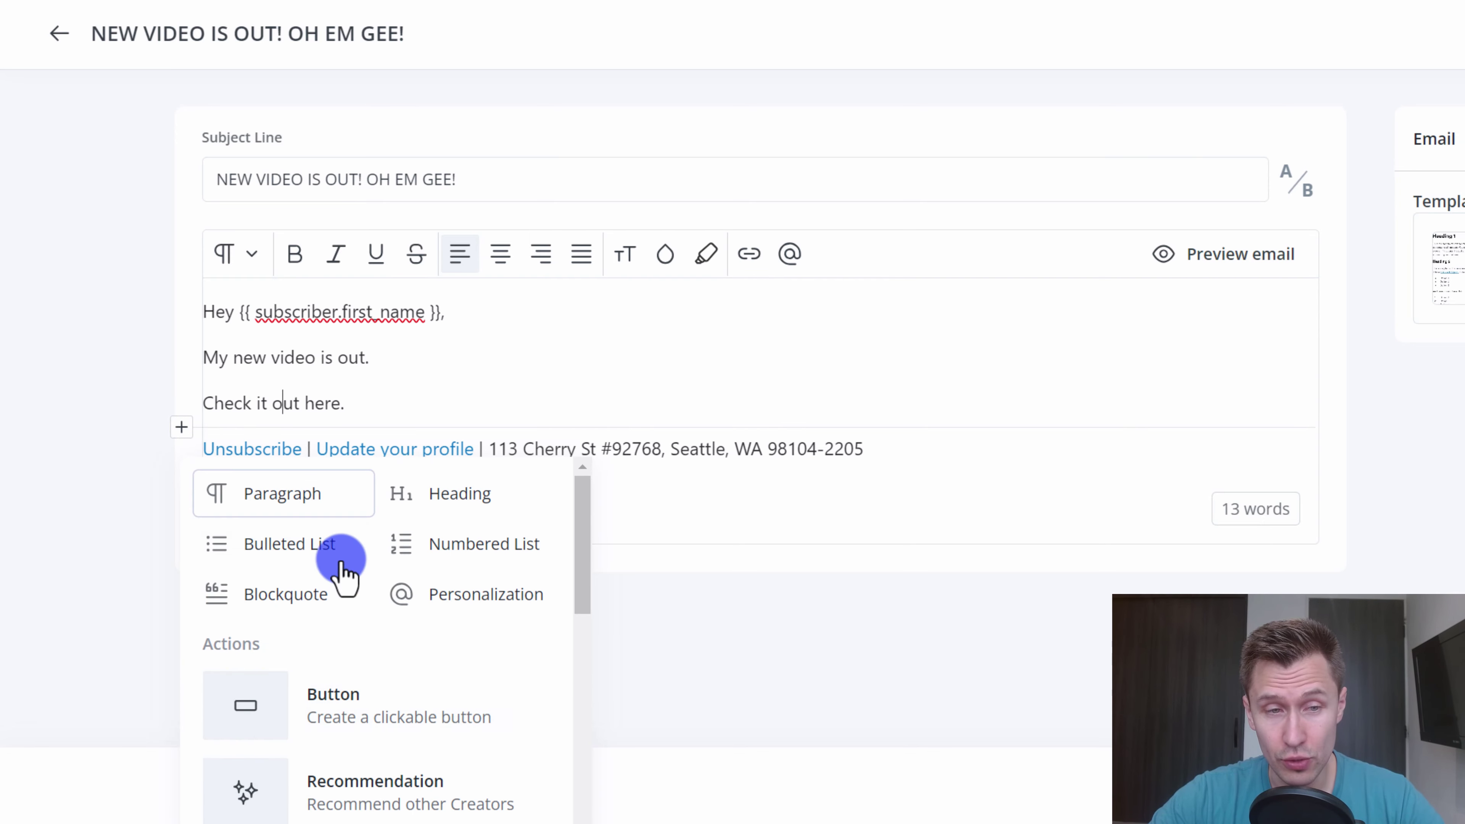
pyautogui.scroll(-4, 489, 680)
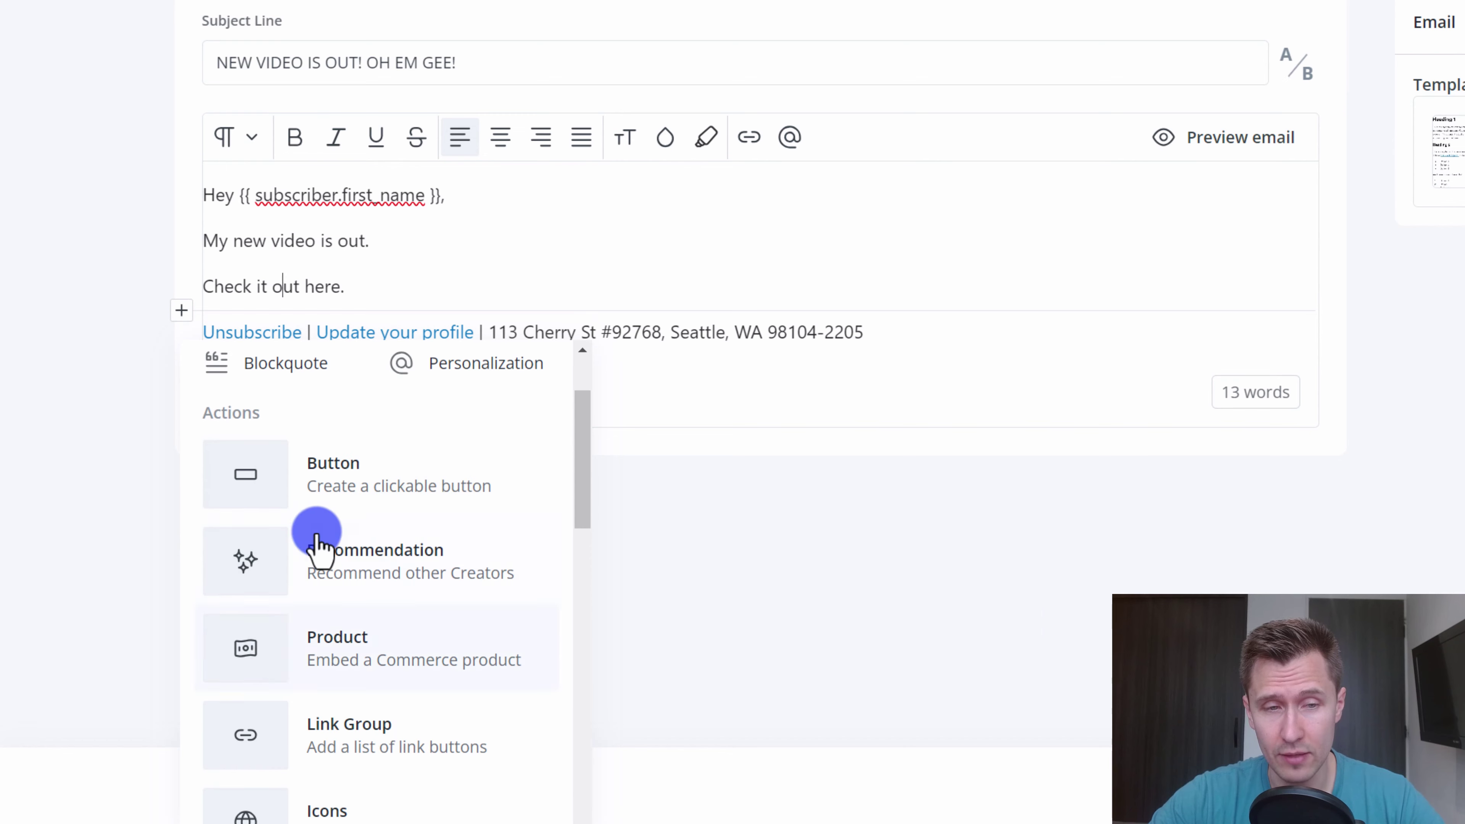
pyautogui.scroll(-2, 386, 602)
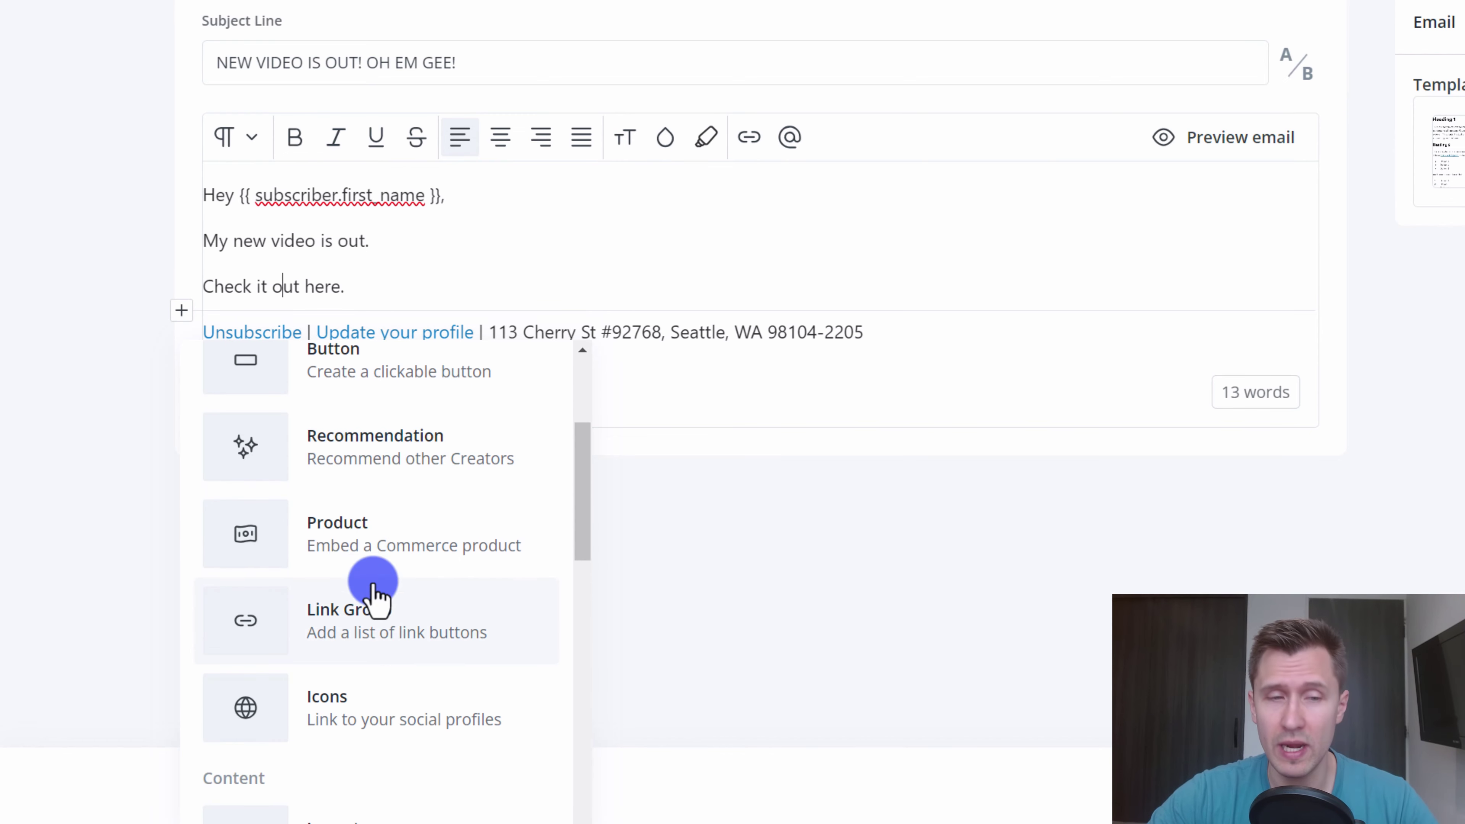
pyautogui.scroll(-10, 345, 557)
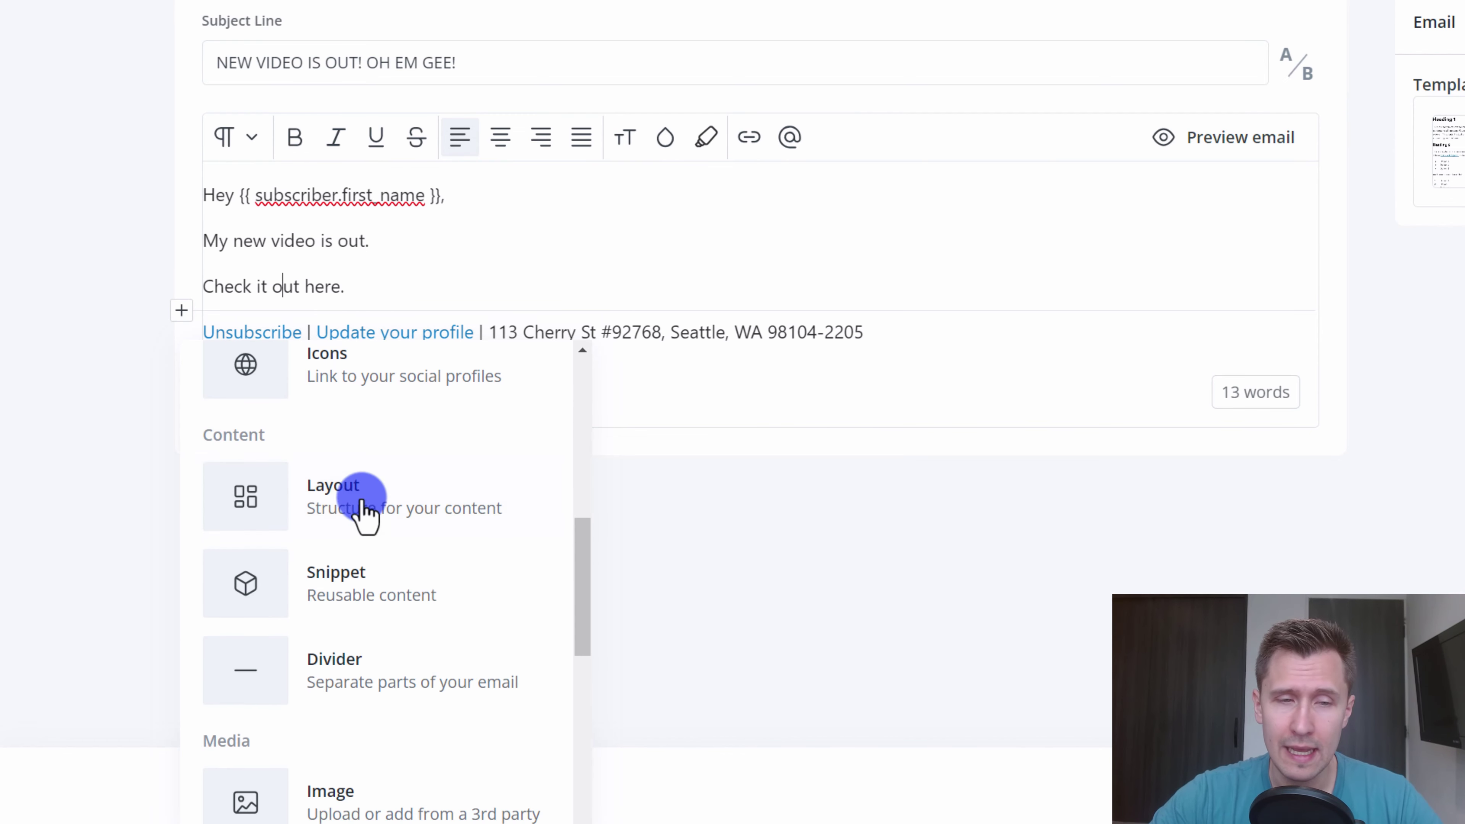
pyautogui.scroll(4, 360, 750)
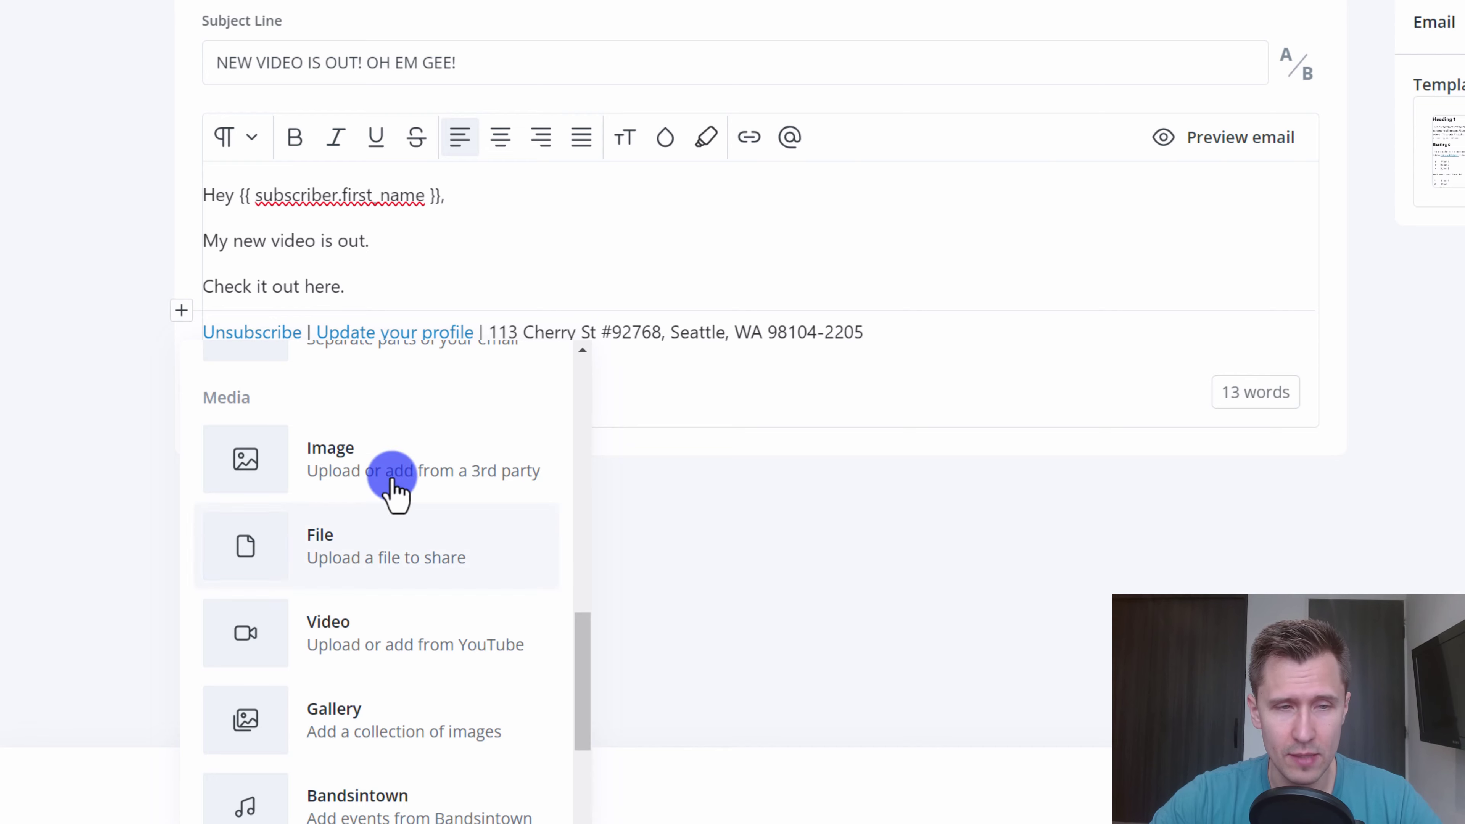
pyautogui.click(331, 468)
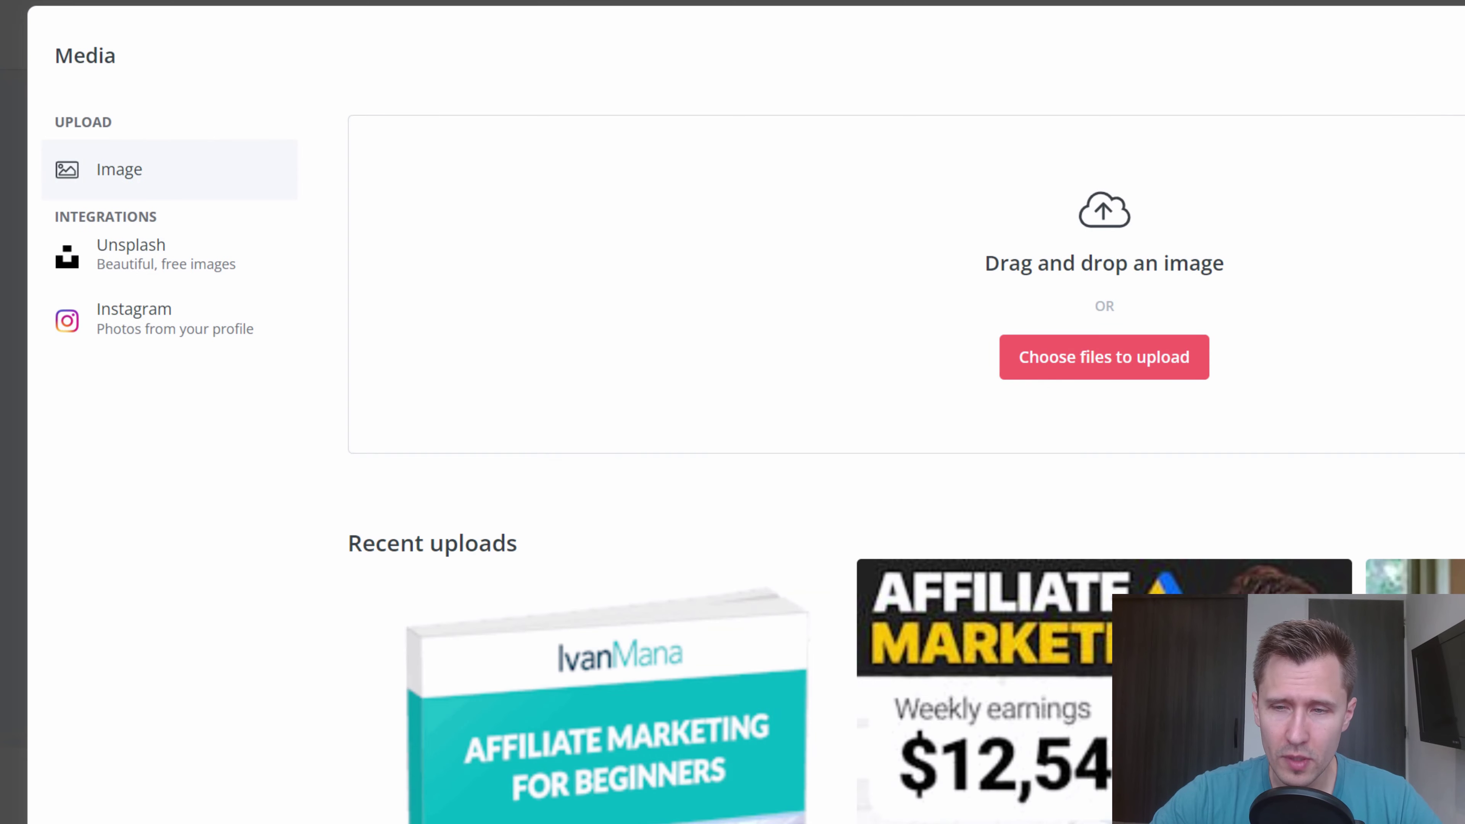
pyautogui.scroll(-4, 862, 713)
pyautogui.scroll(4, 1078, 643)
pyautogui.click(1092, 694)
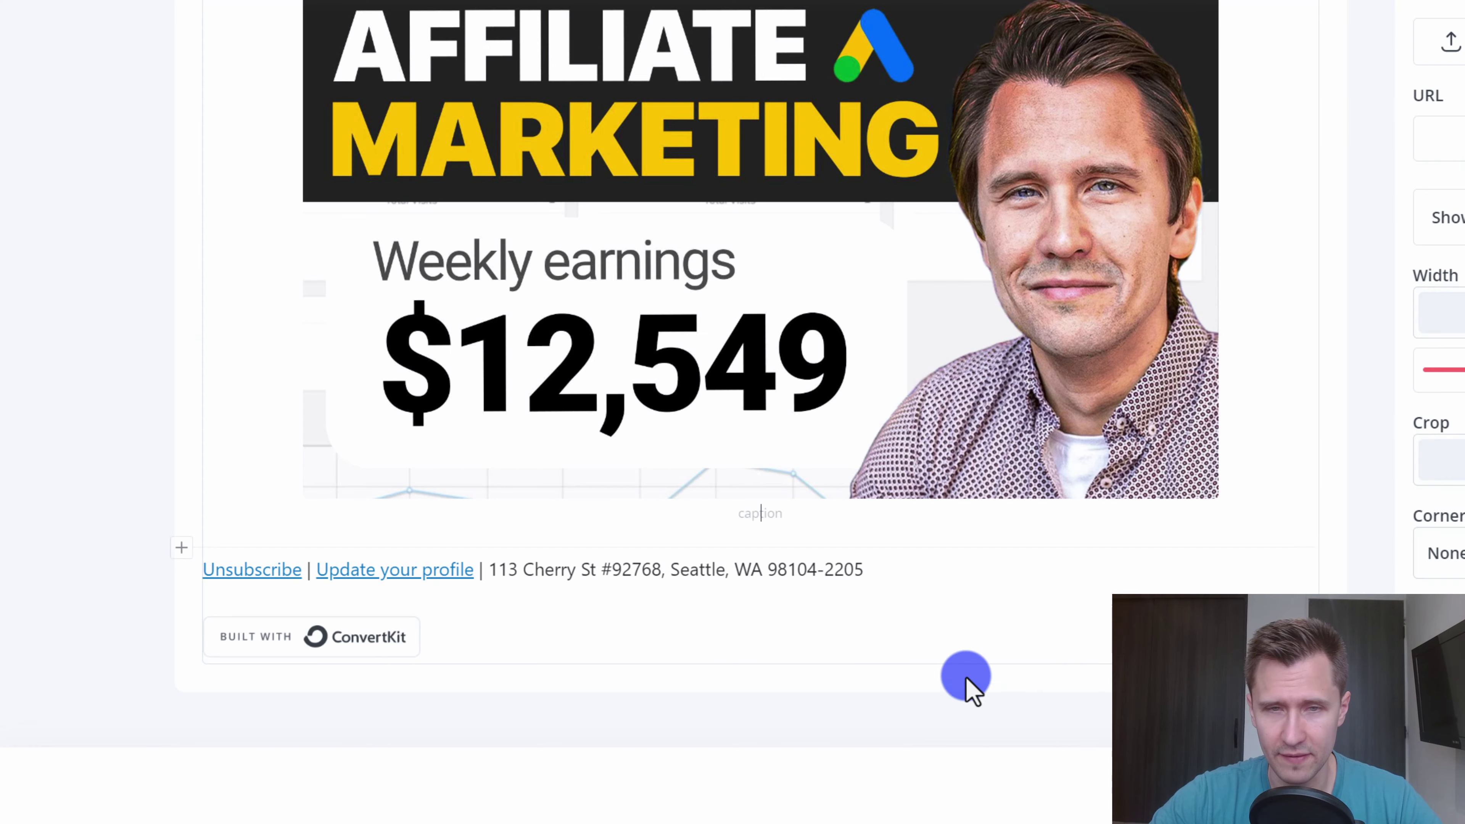
# - Resize the thumbnail to 541 px wide and align it left
pyautogui.scroll(2, 779, 367)
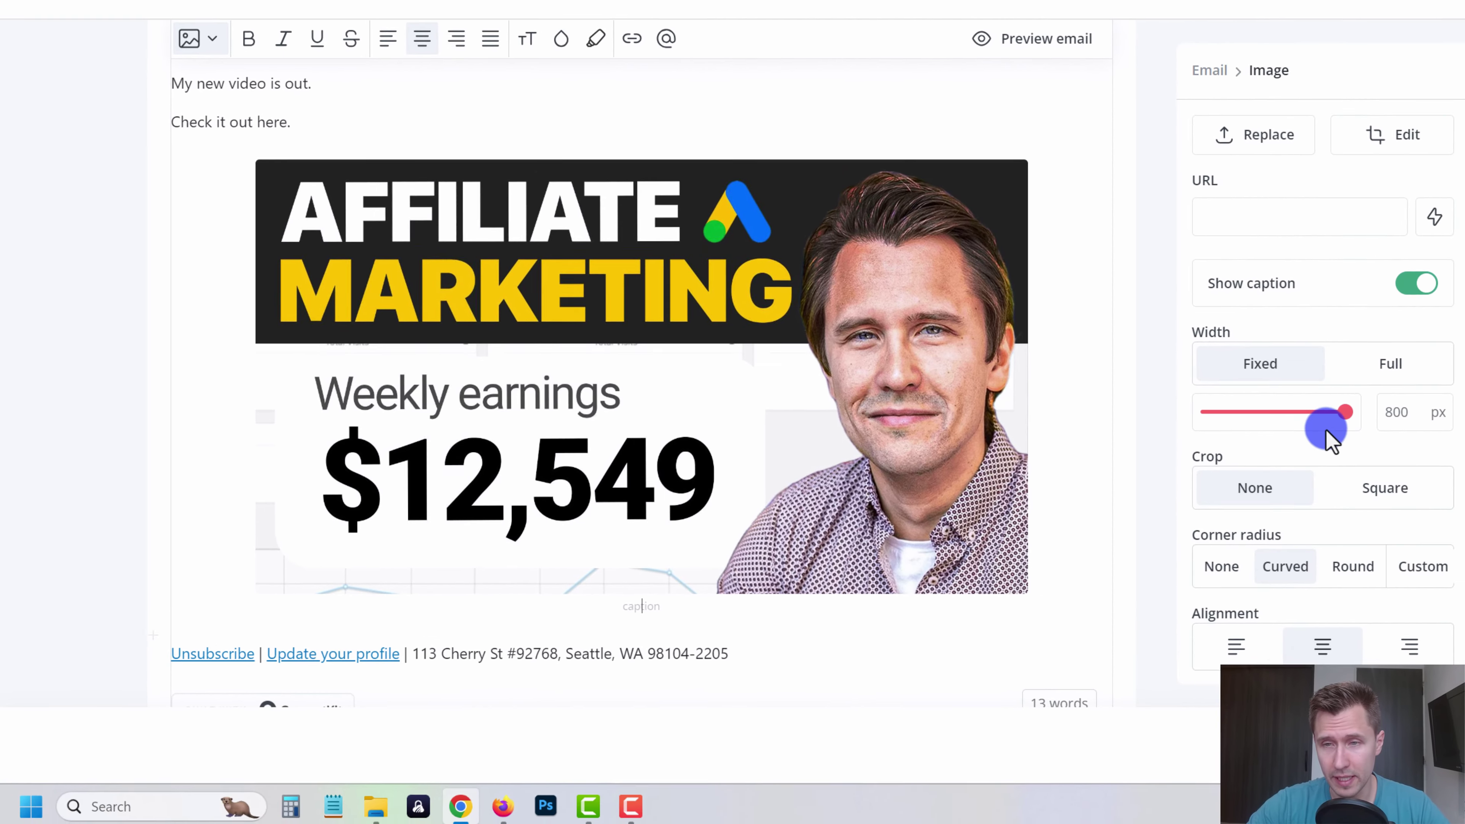
pyautogui.scroll(2, 1234, 231)
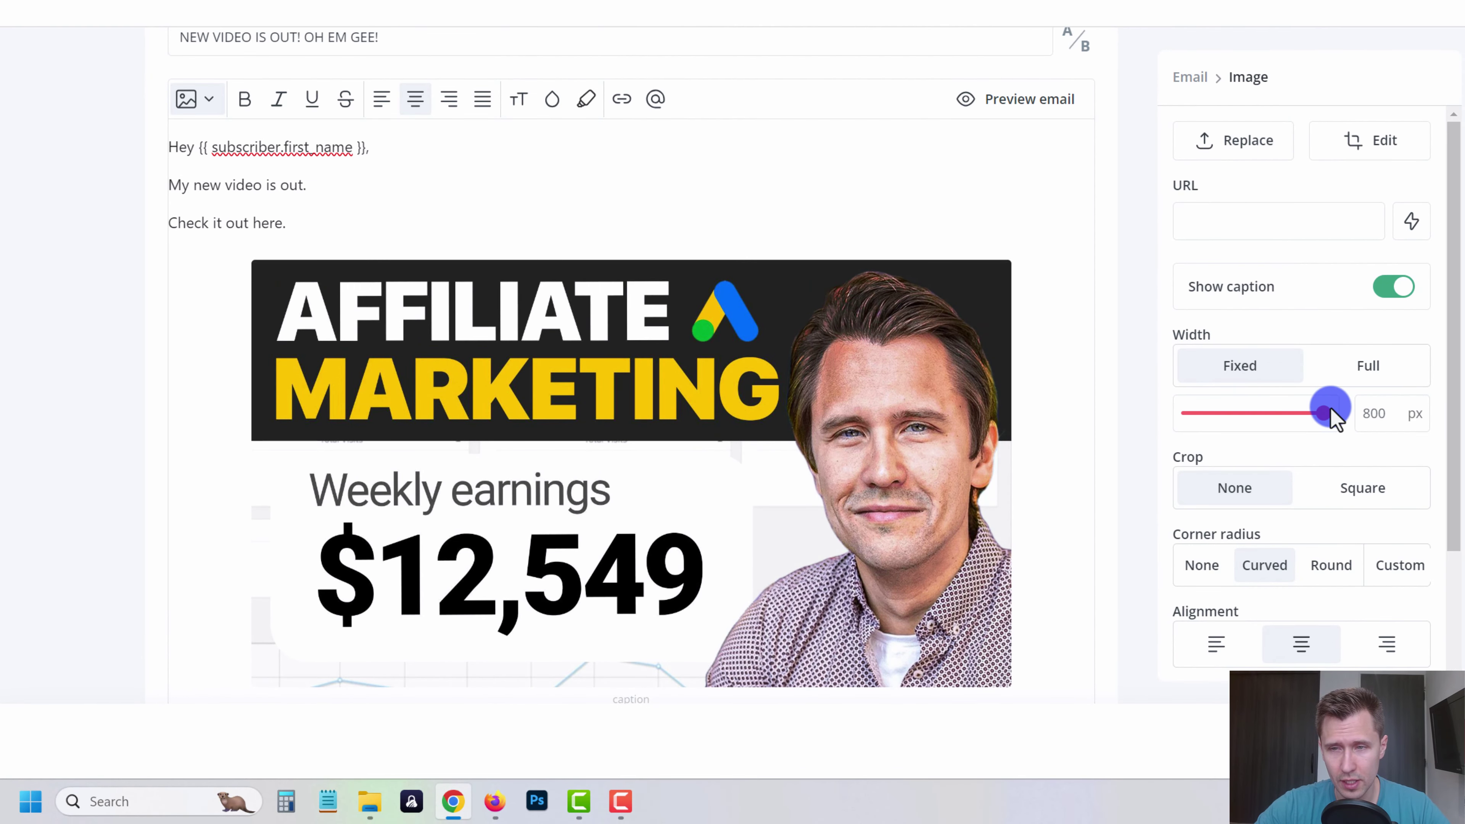
pyautogui.moveTo(1325, 417); pyautogui.dragTo(1279, 414)
pyautogui.click(1220, 641)
pyautogui.scroll(2, 746, 304)
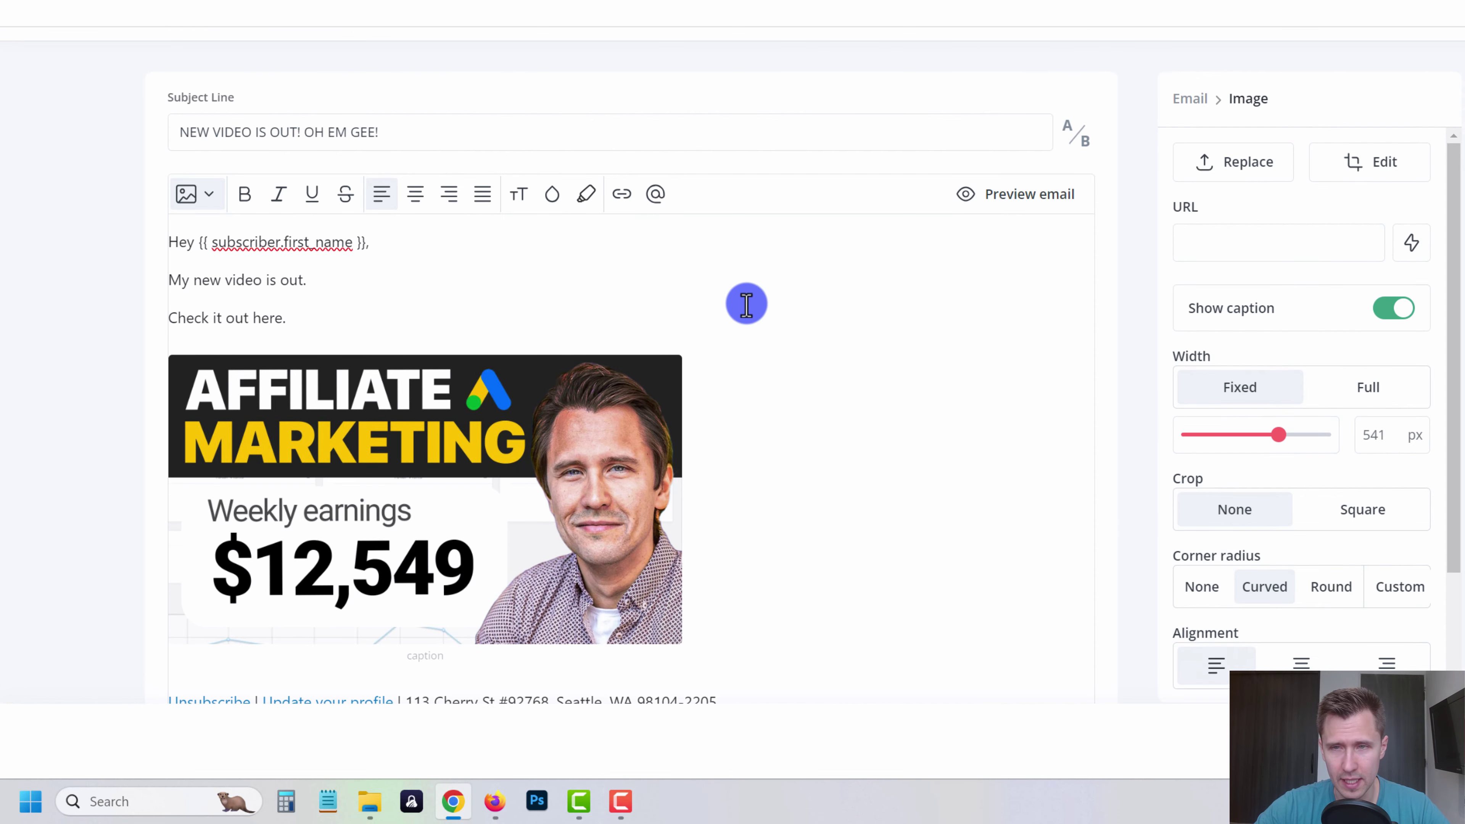
pyautogui.click(697, 281)
pyautogui.click(366, 412)
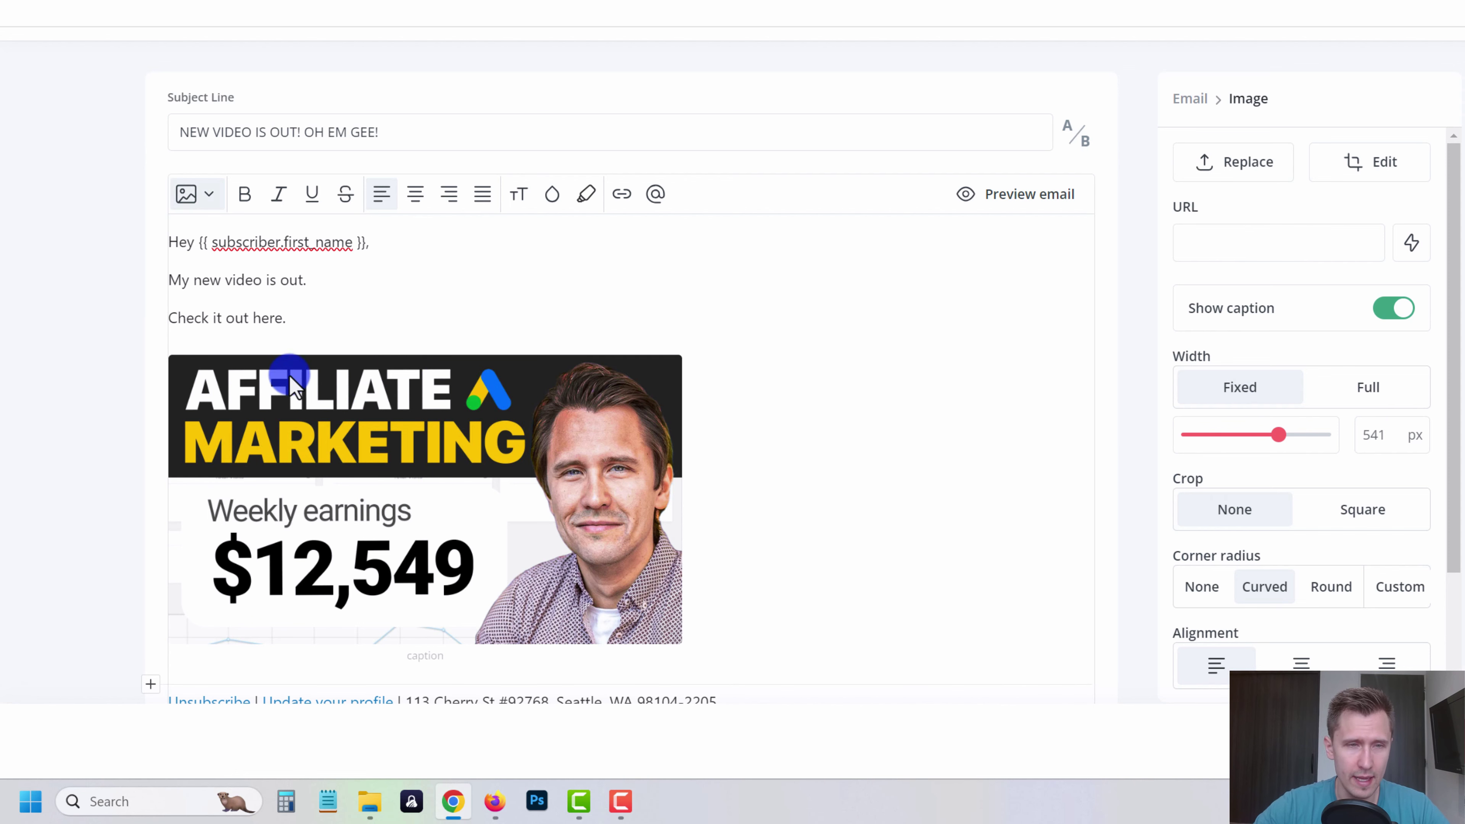
pyautogui.moveTo(283, 318); pyautogui.dragTo(163, 317)
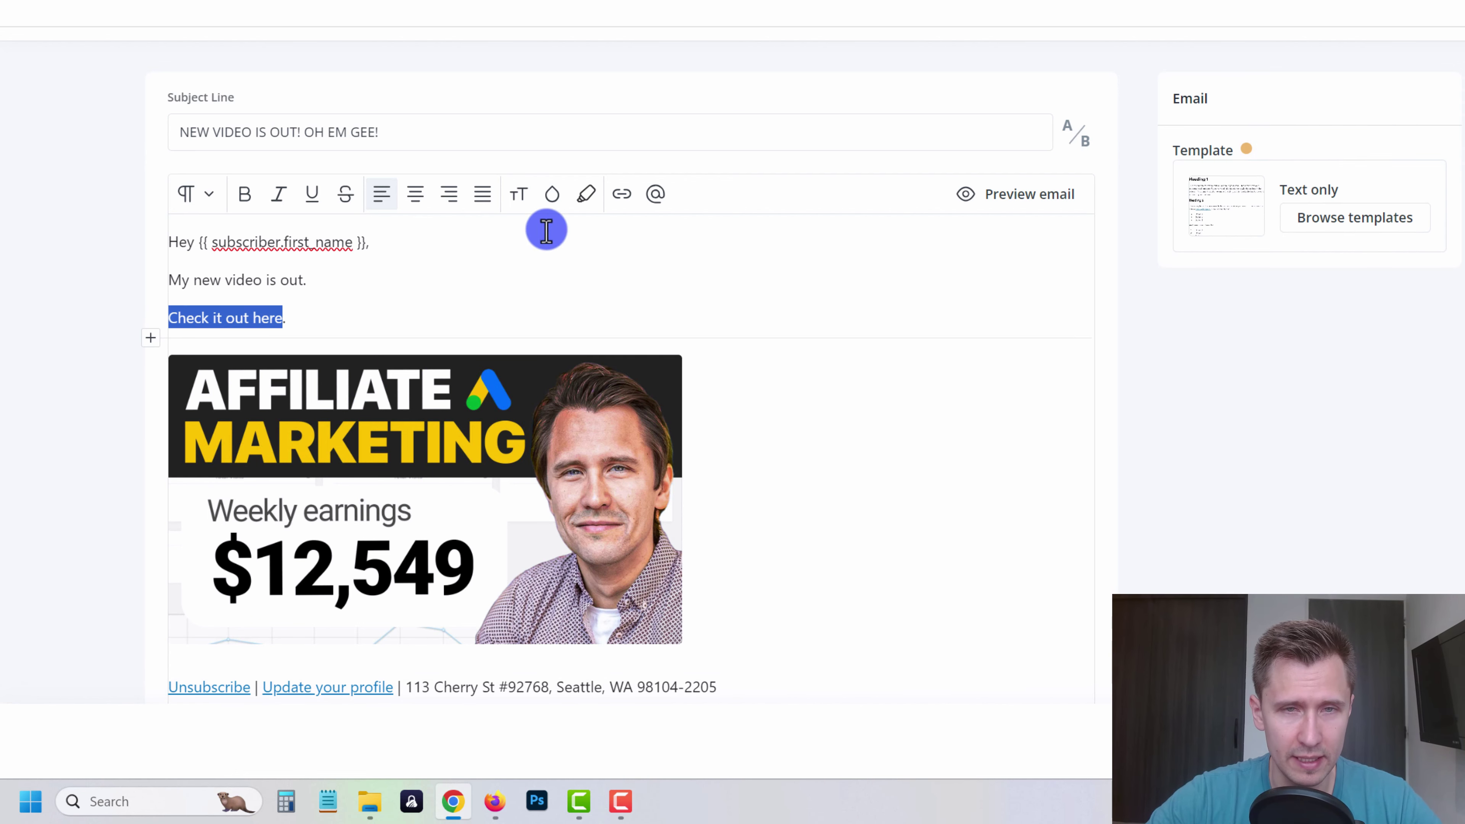
# - Link 'Check it out here.' to the YouTube video URL
pyautogui.click(622, 195)
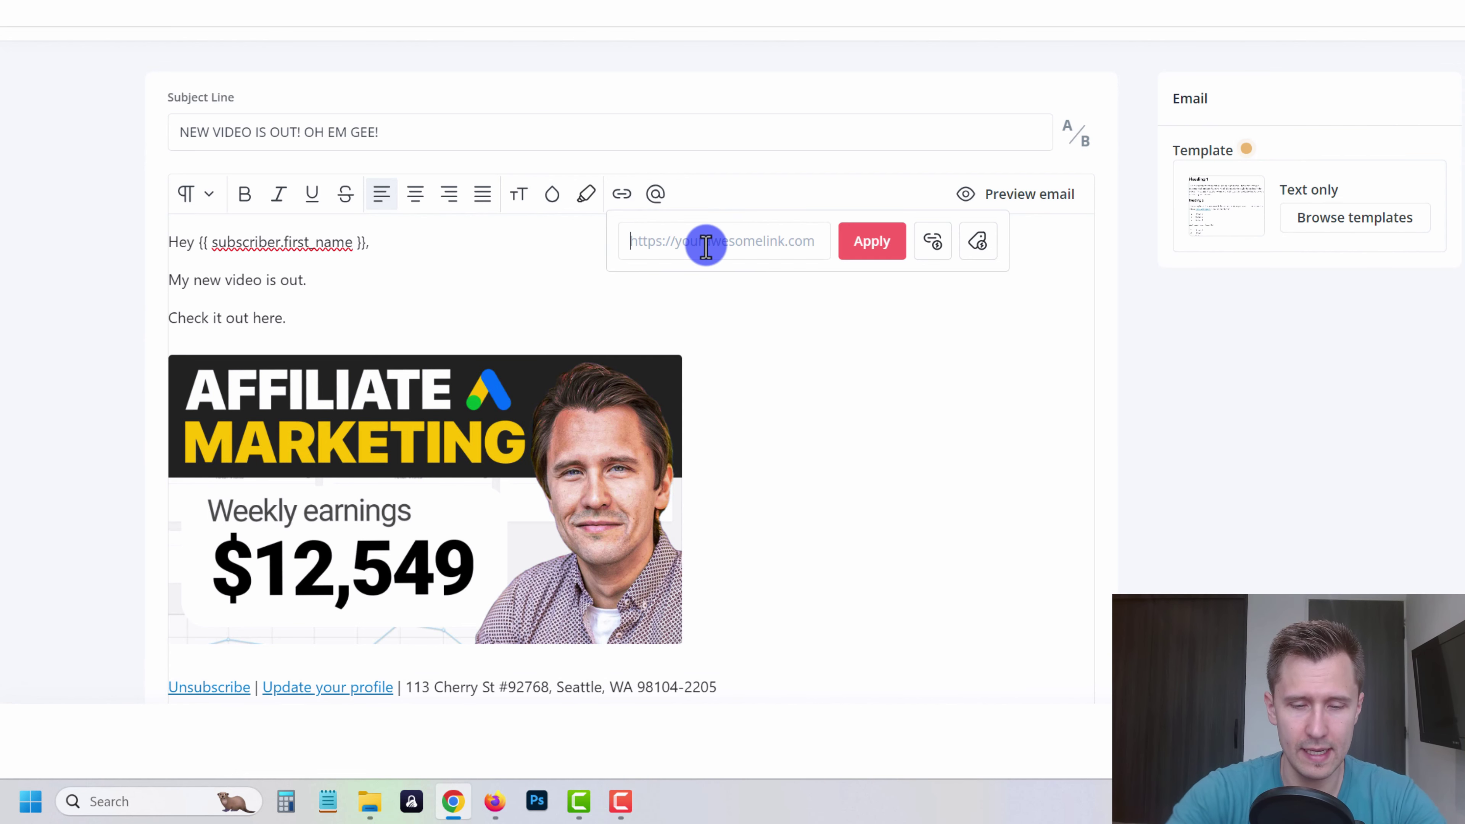
pyautogui.write('https')
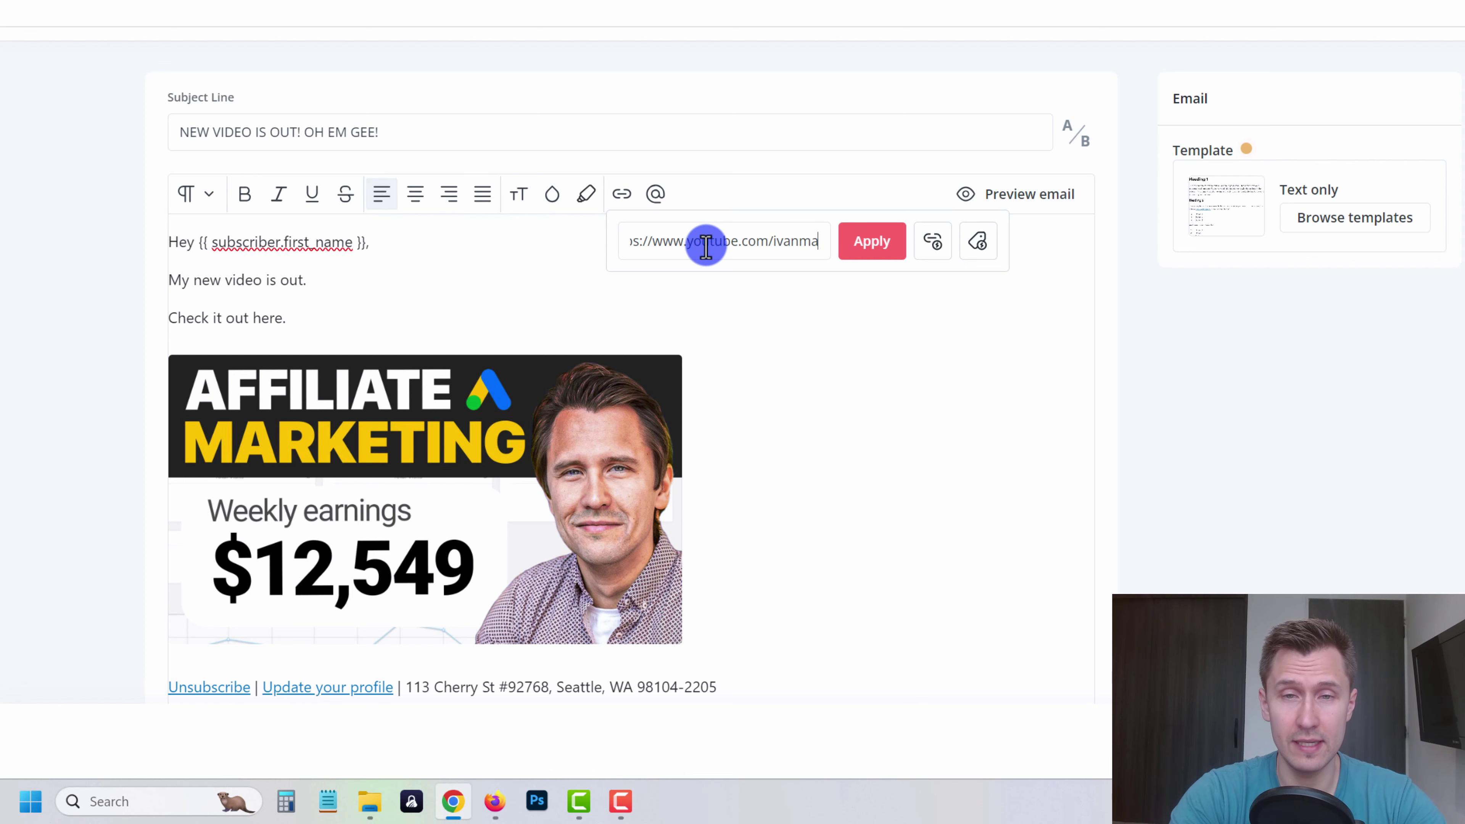
pyautogui.click(880, 248)
# - Add a link trigger that tags clickers with a new 'Clicked google video' tag
pyautogui.tripleClick(232, 319)
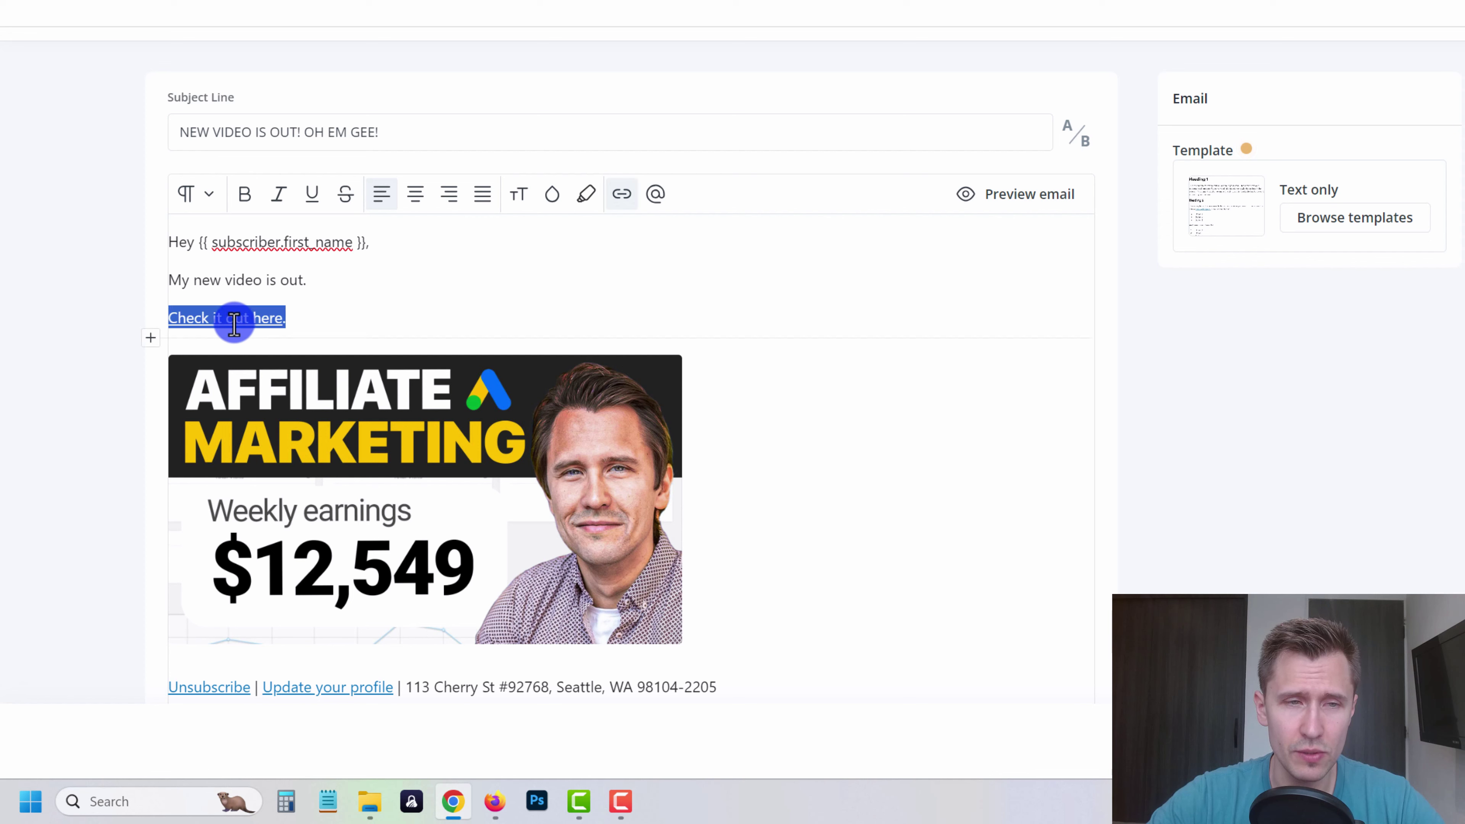
pyautogui.click(616, 217)
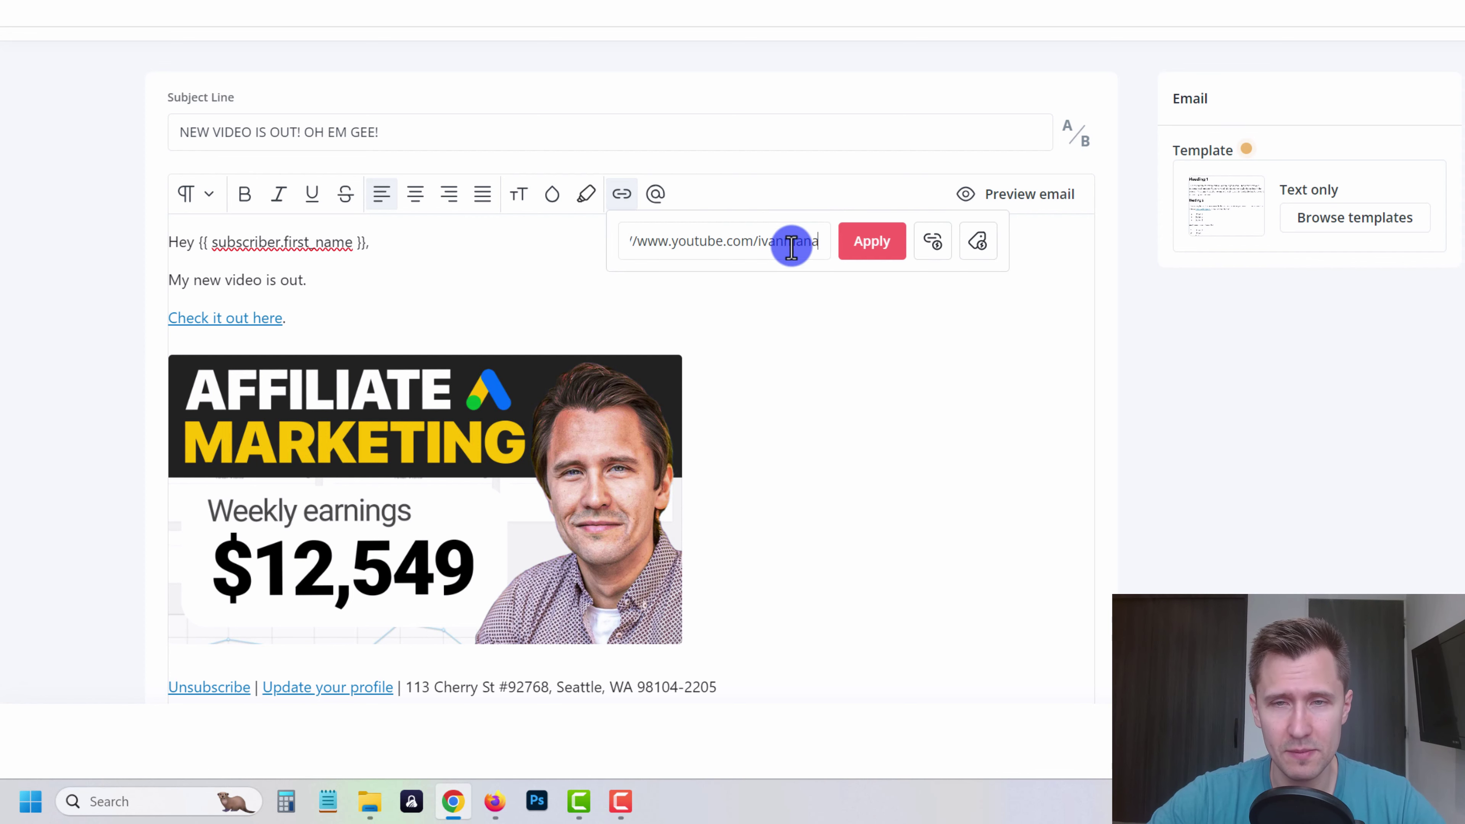
pyautogui.click(975, 242)
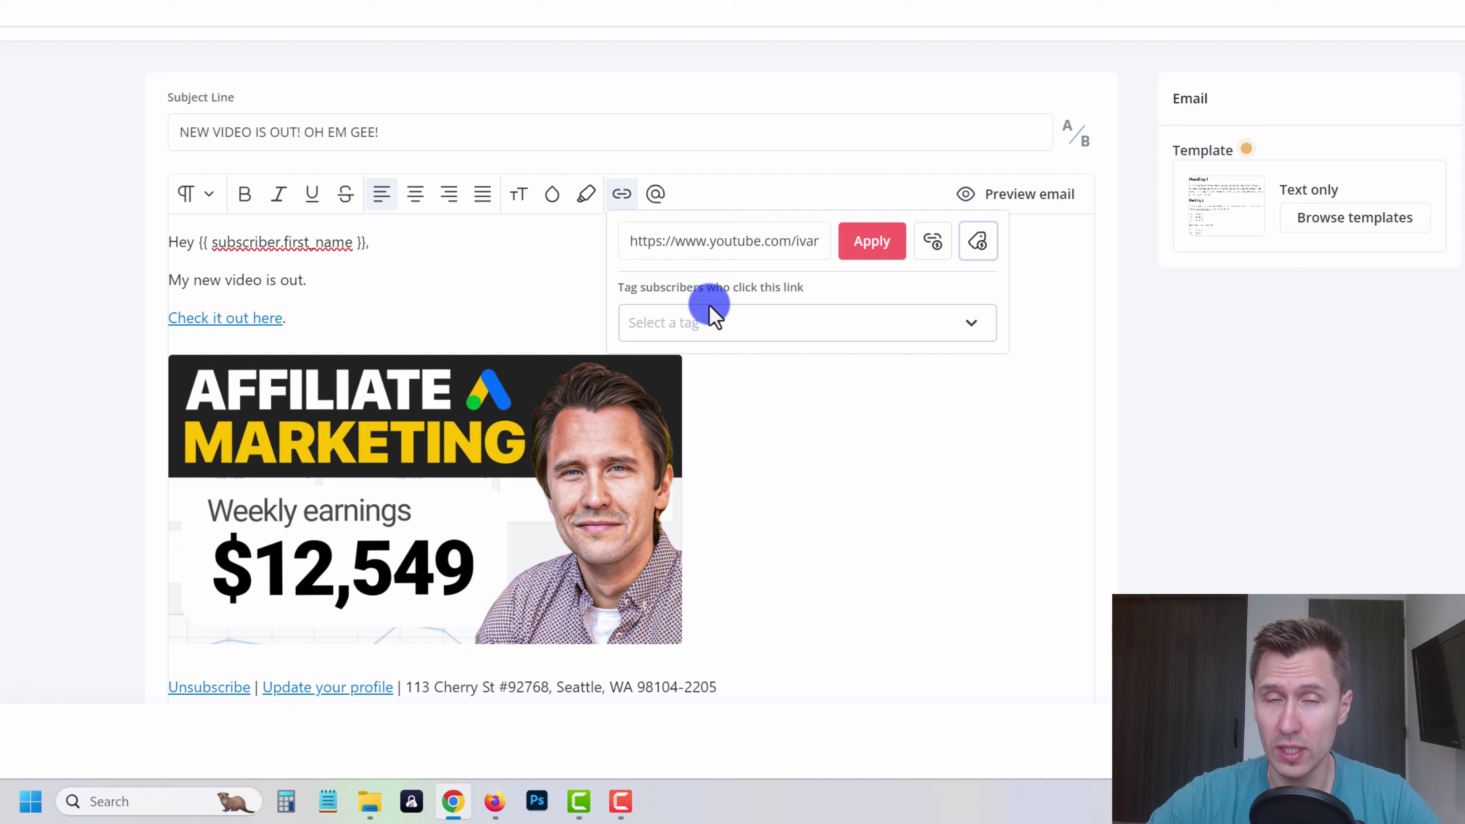
pyautogui.click(674, 316)
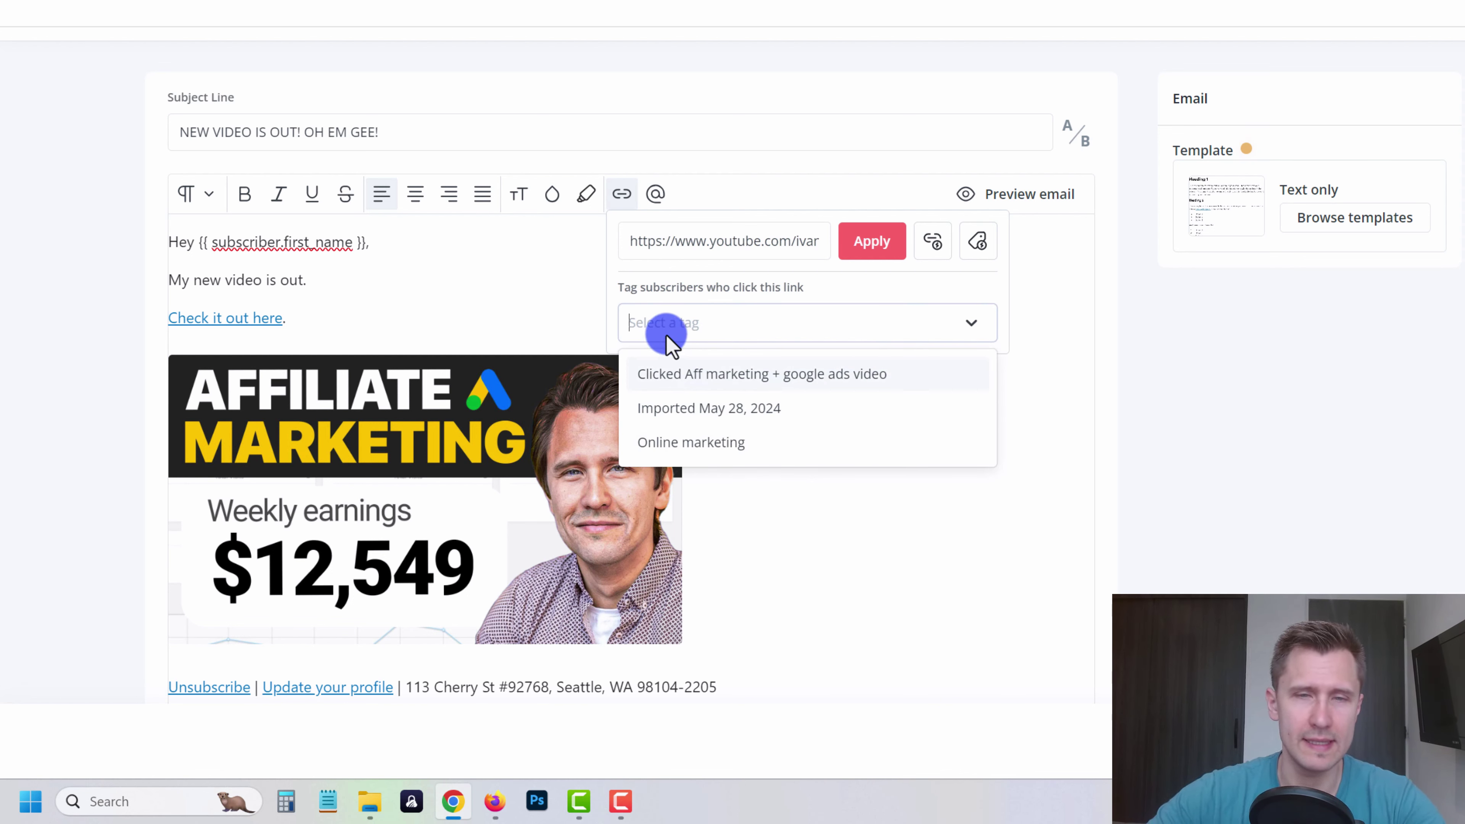
pyautogui.write('Clicked')
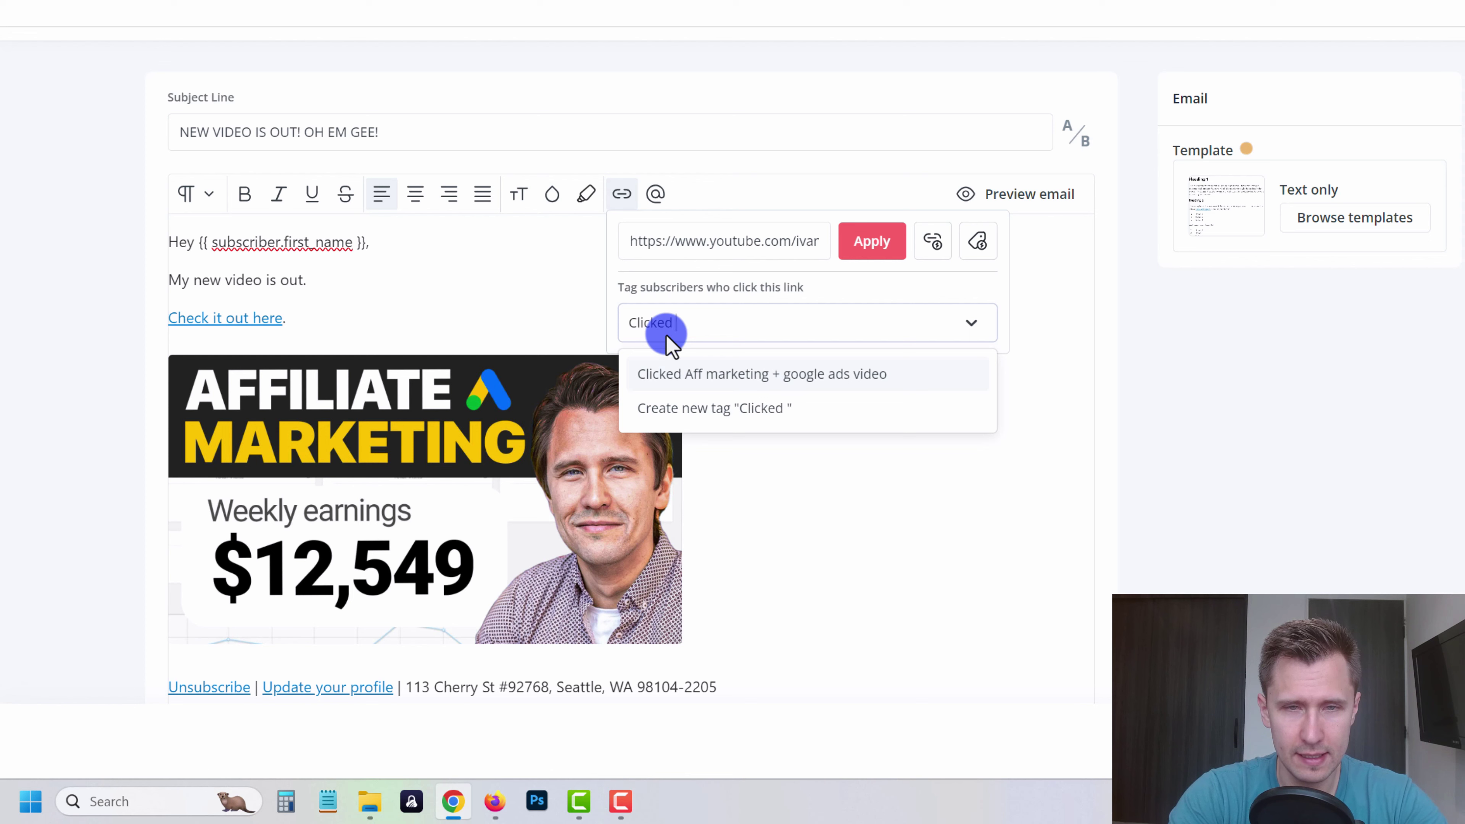
pyautogui.write(' google vid')
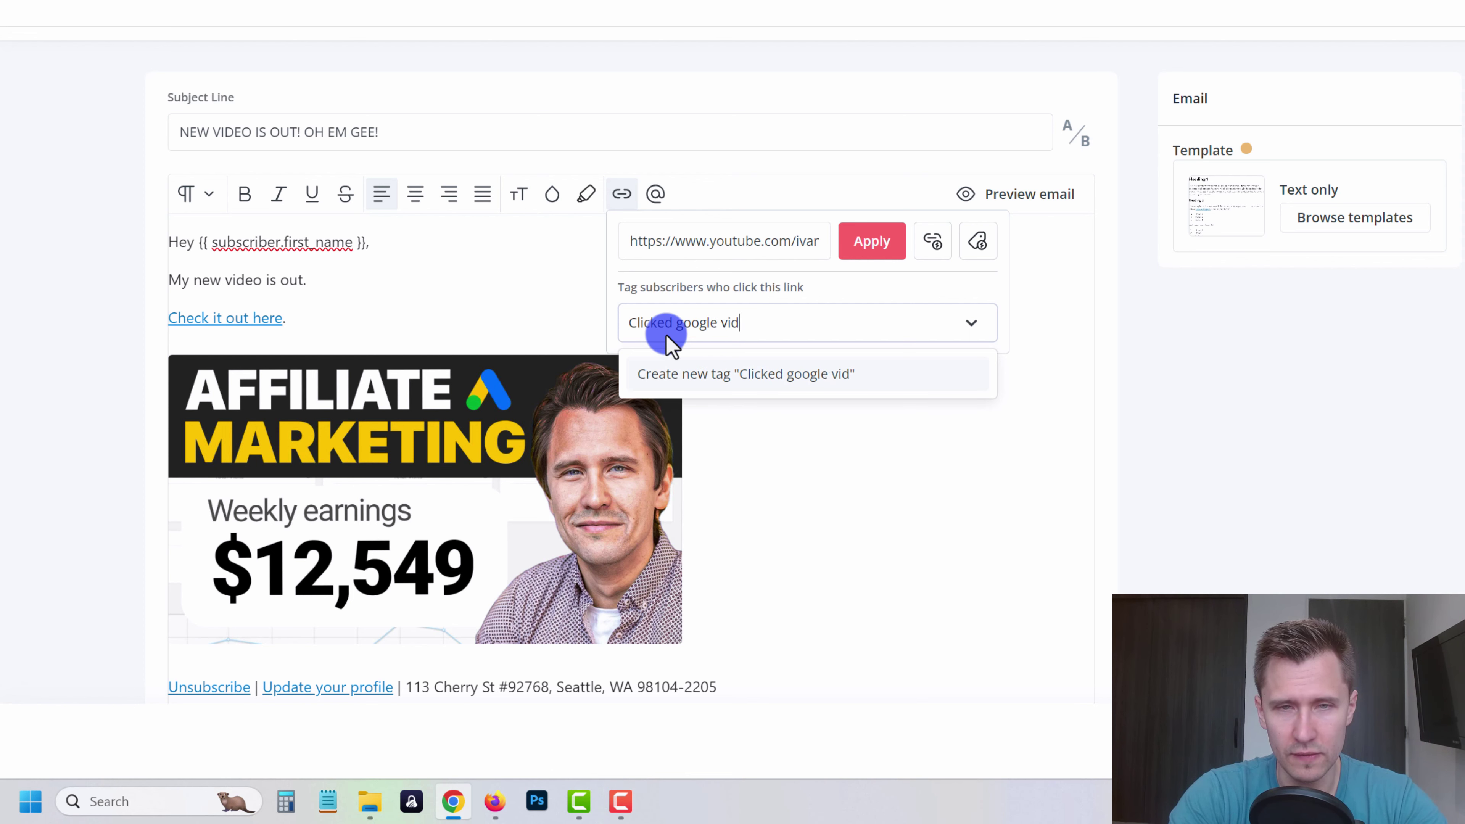
pyautogui.write('eo')
pyautogui.click(746, 375)
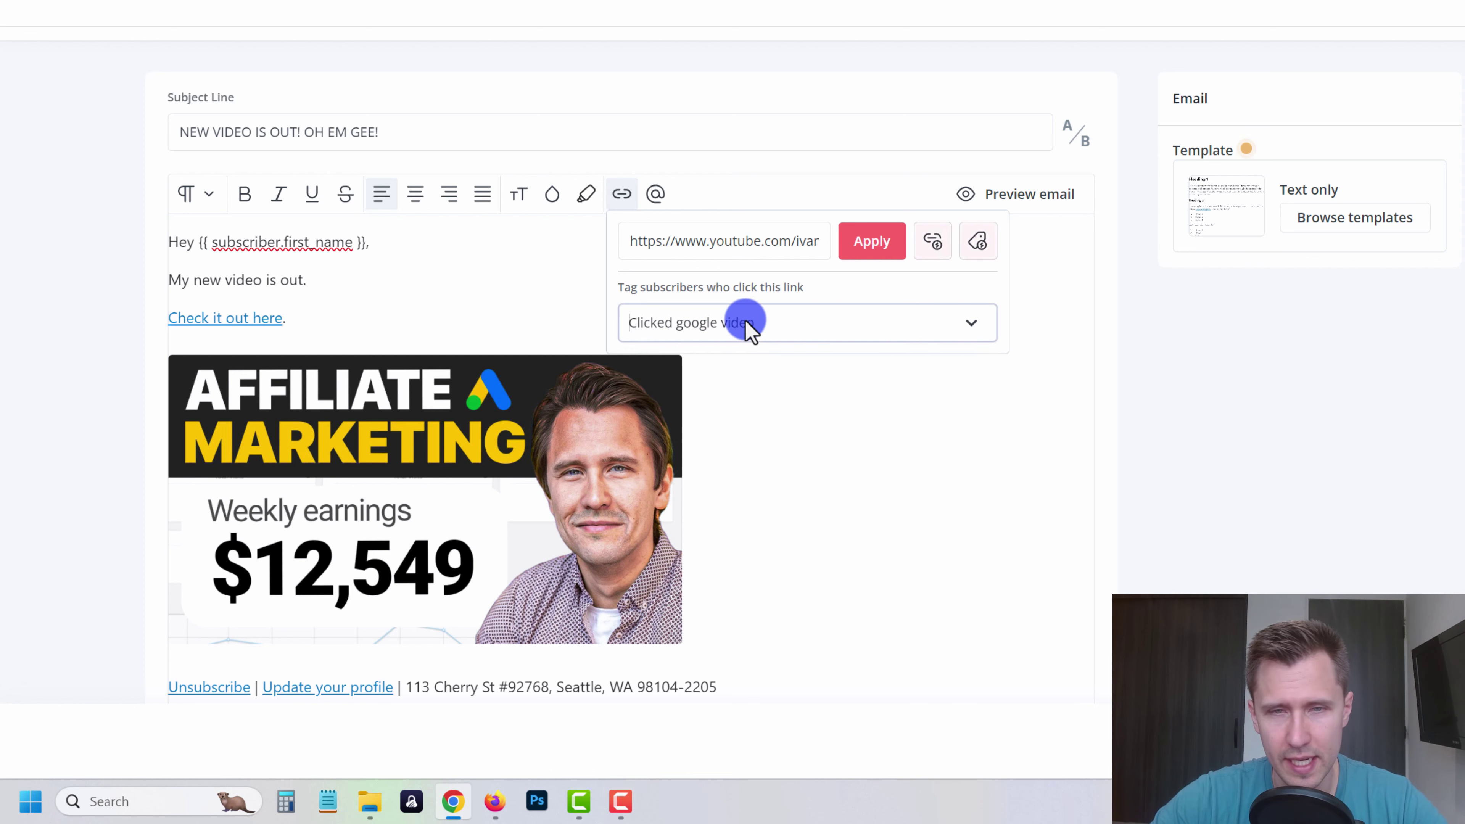
pyautogui.click(846, 252)
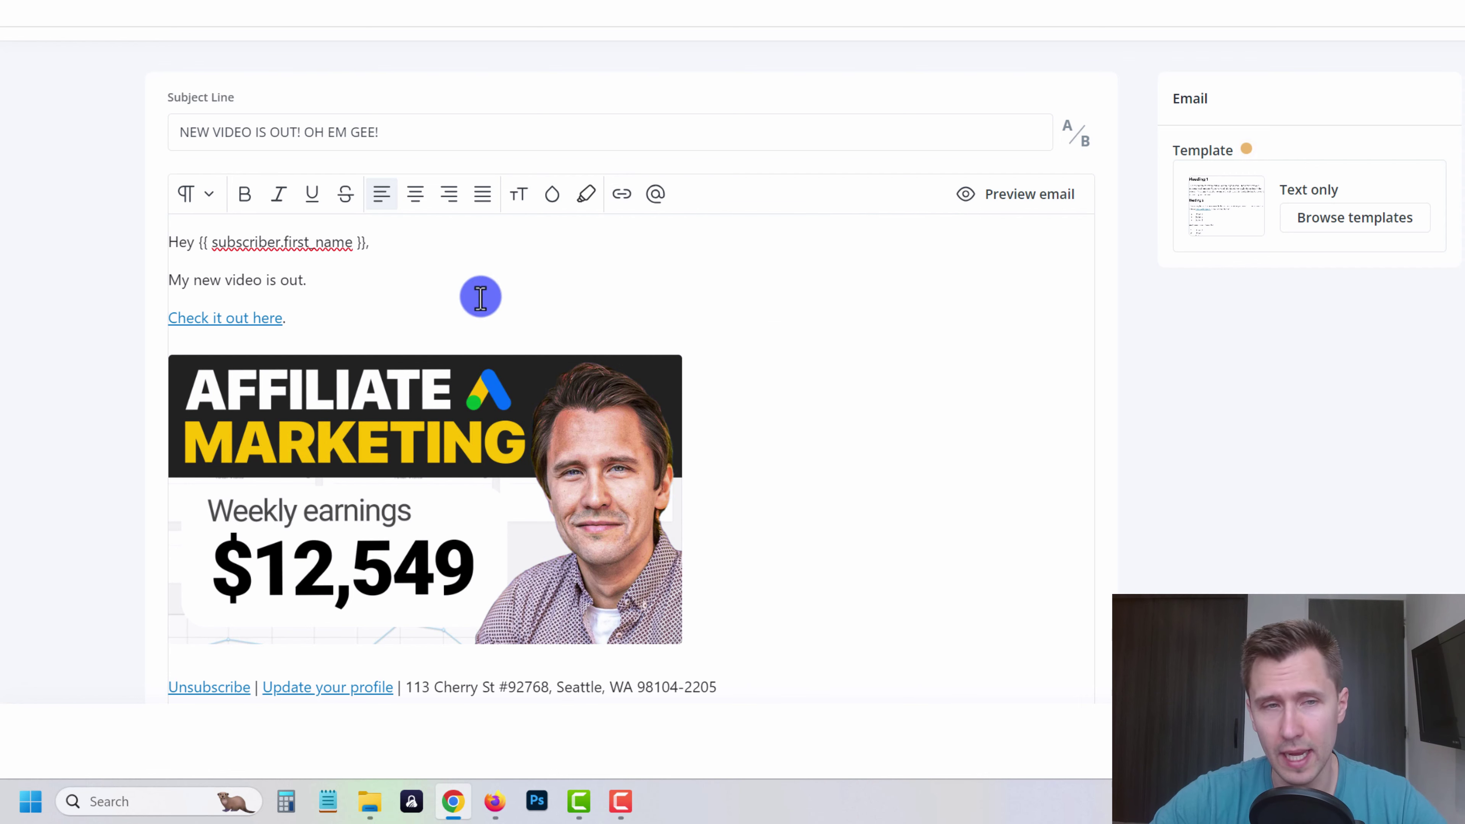
# - Reopen the link settings to verify the tag trigger, then close them unchanged
pyautogui.tripleClick(236, 315)
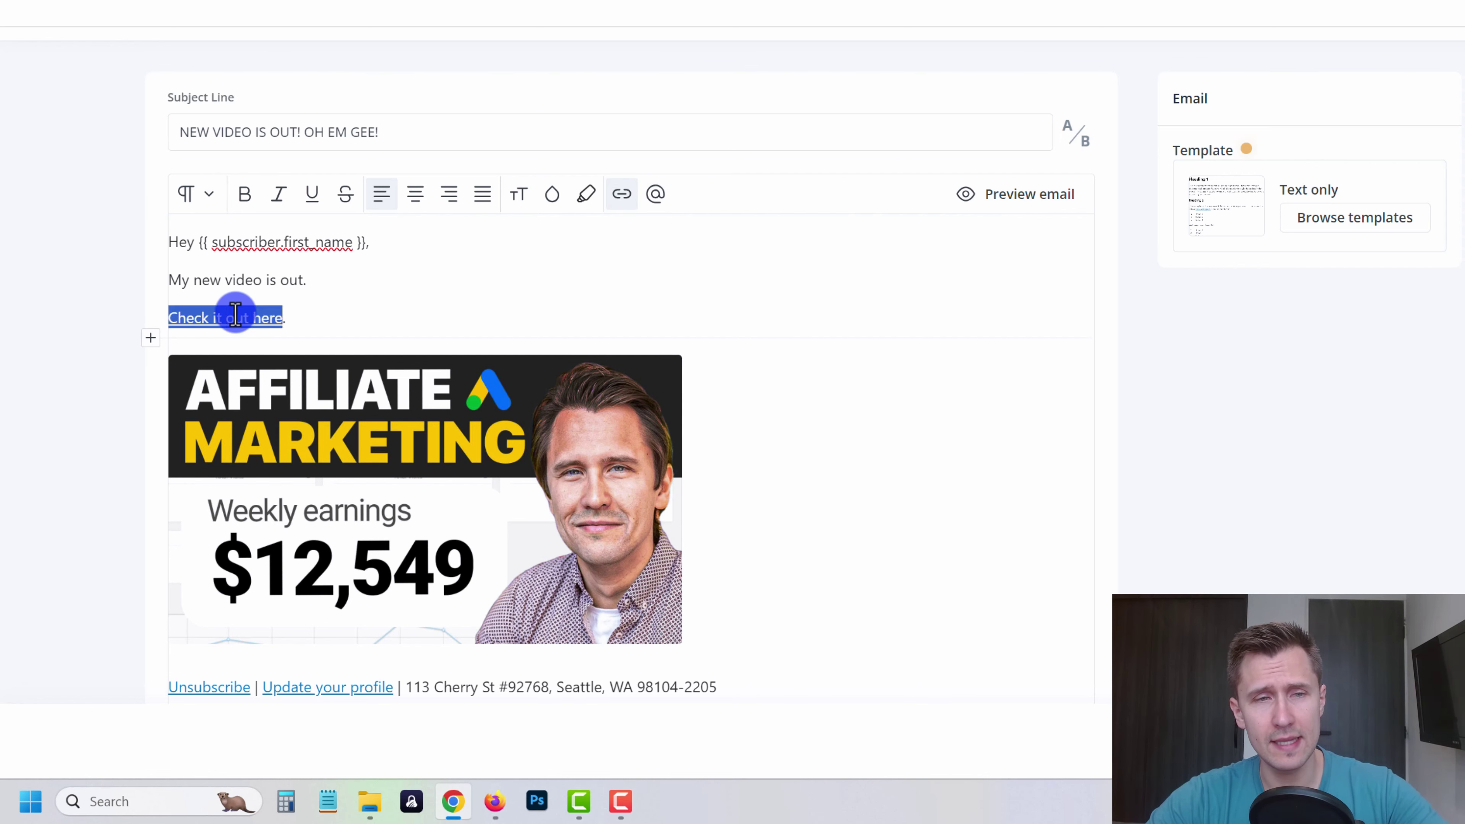
pyautogui.click(653, 190)
pyautogui.click(622, 195)
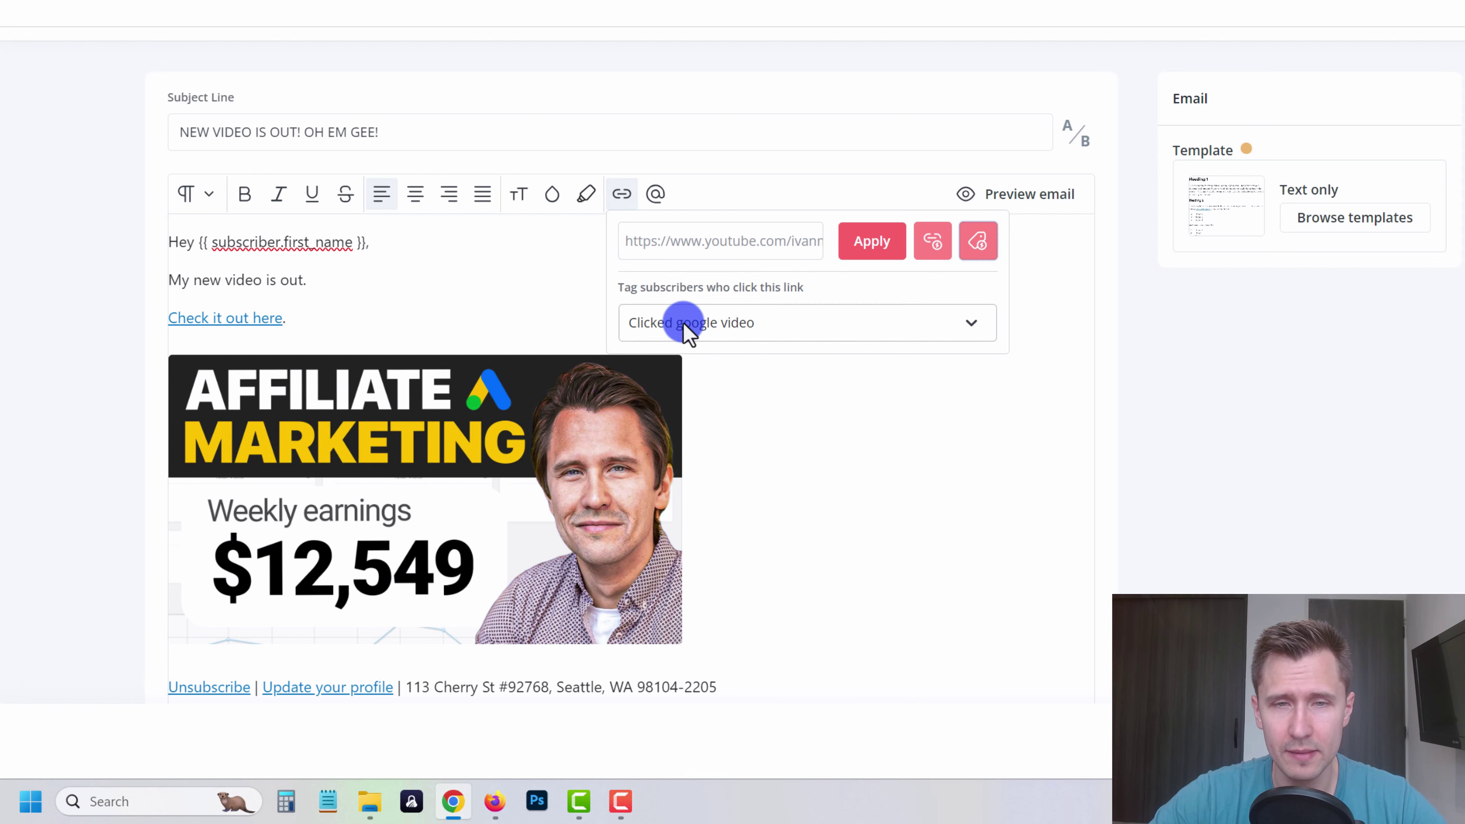
pyautogui.click(503, 316)
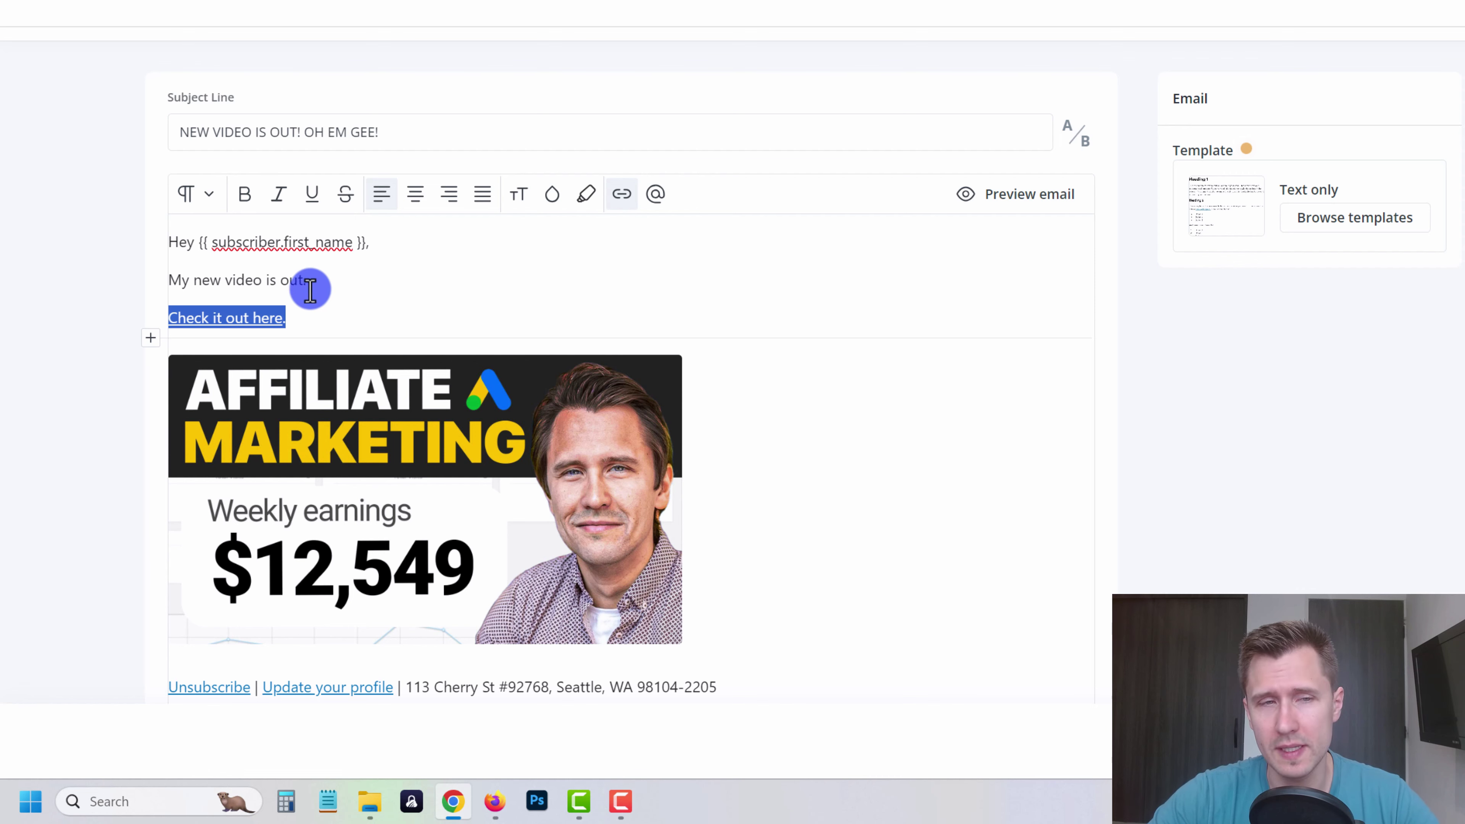
# - Add the sign-off 'Talk soon,' and the sender's name below the image
pyautogui.scroll(-2, 689, 383)
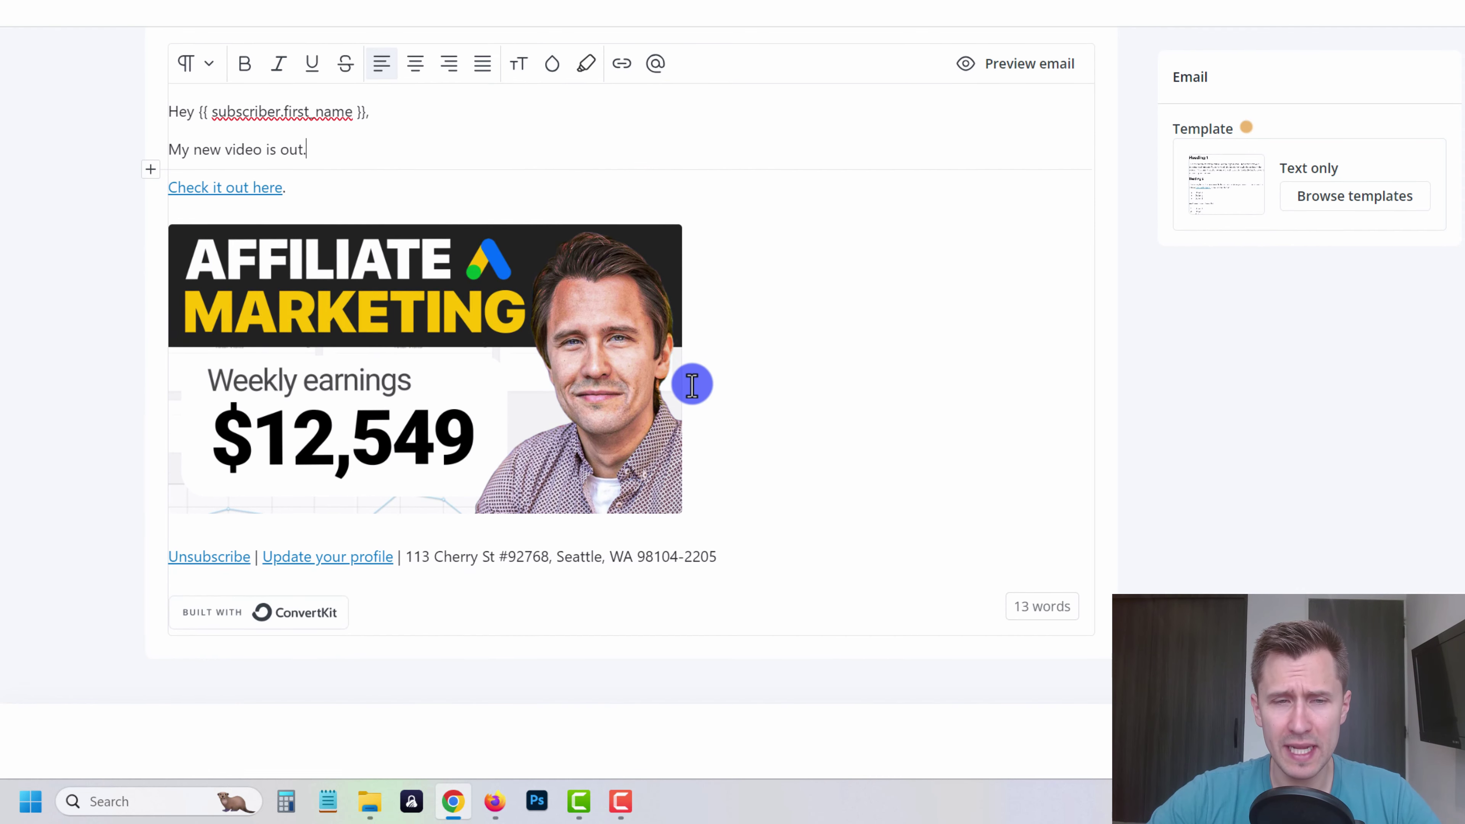
pyautogui.click(749, 482)
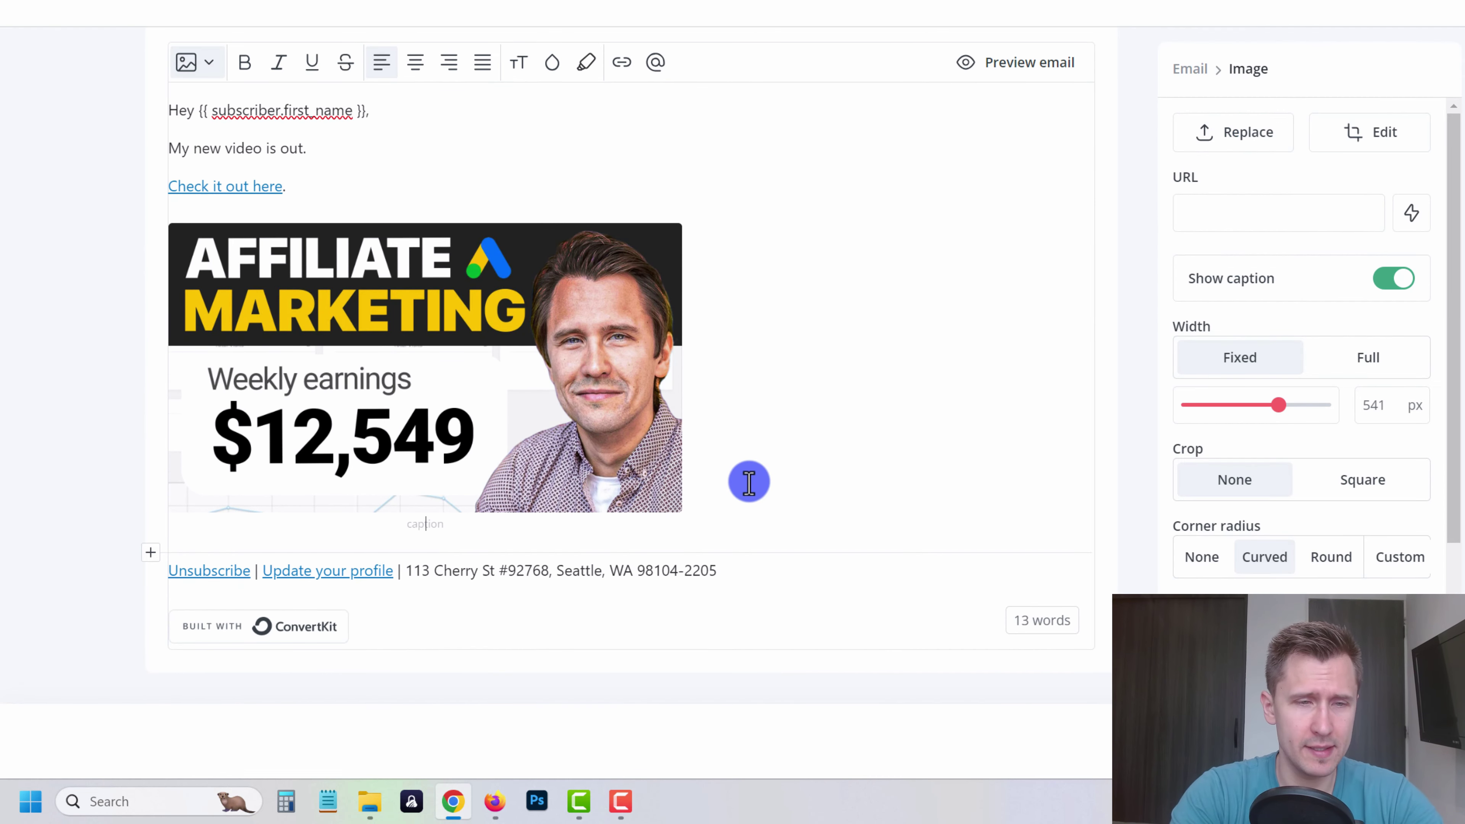
pyautogui.press('Return')
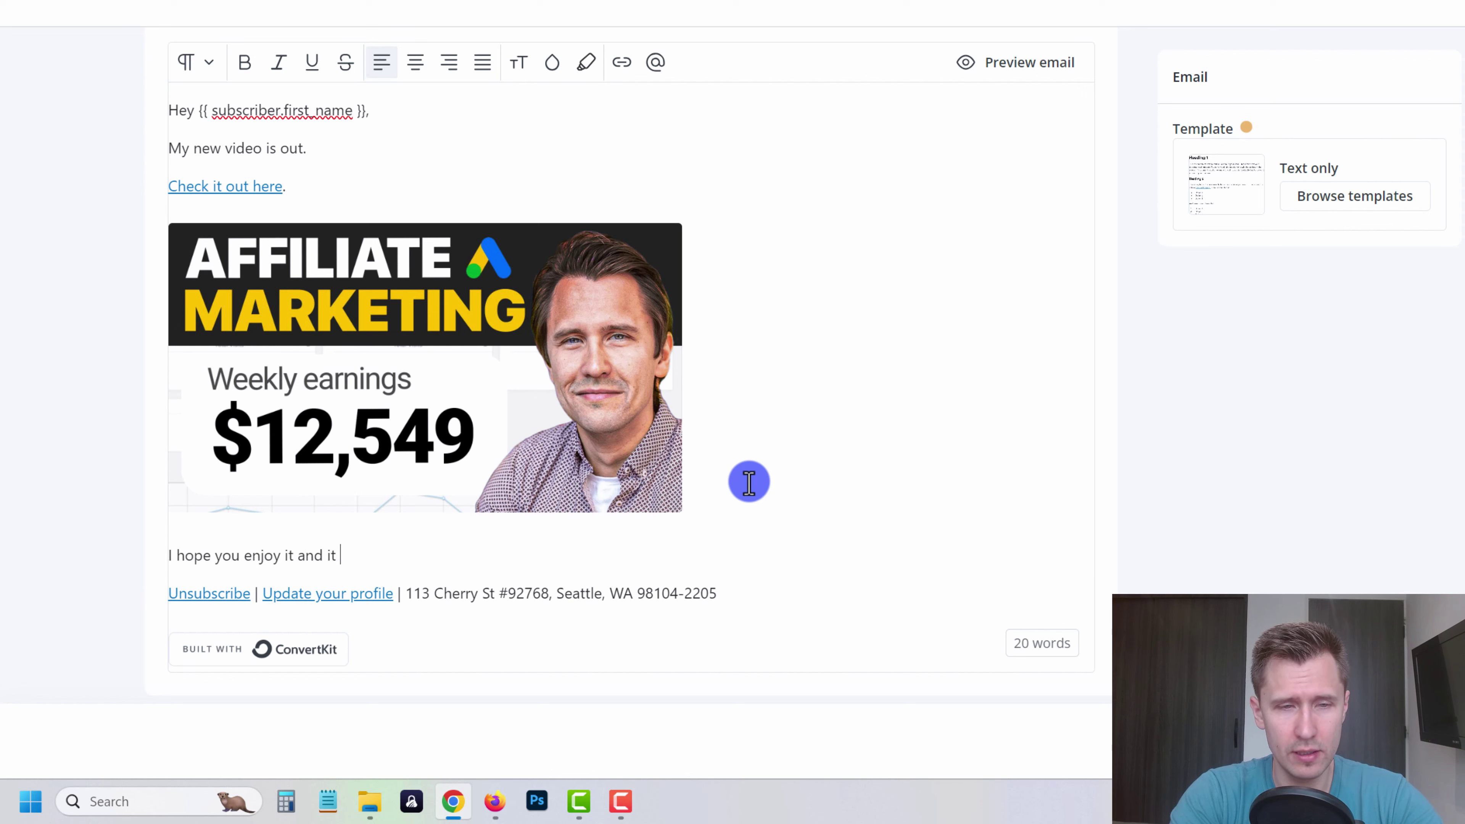
pyautogui.press('Return')
pyautogui.write('T')
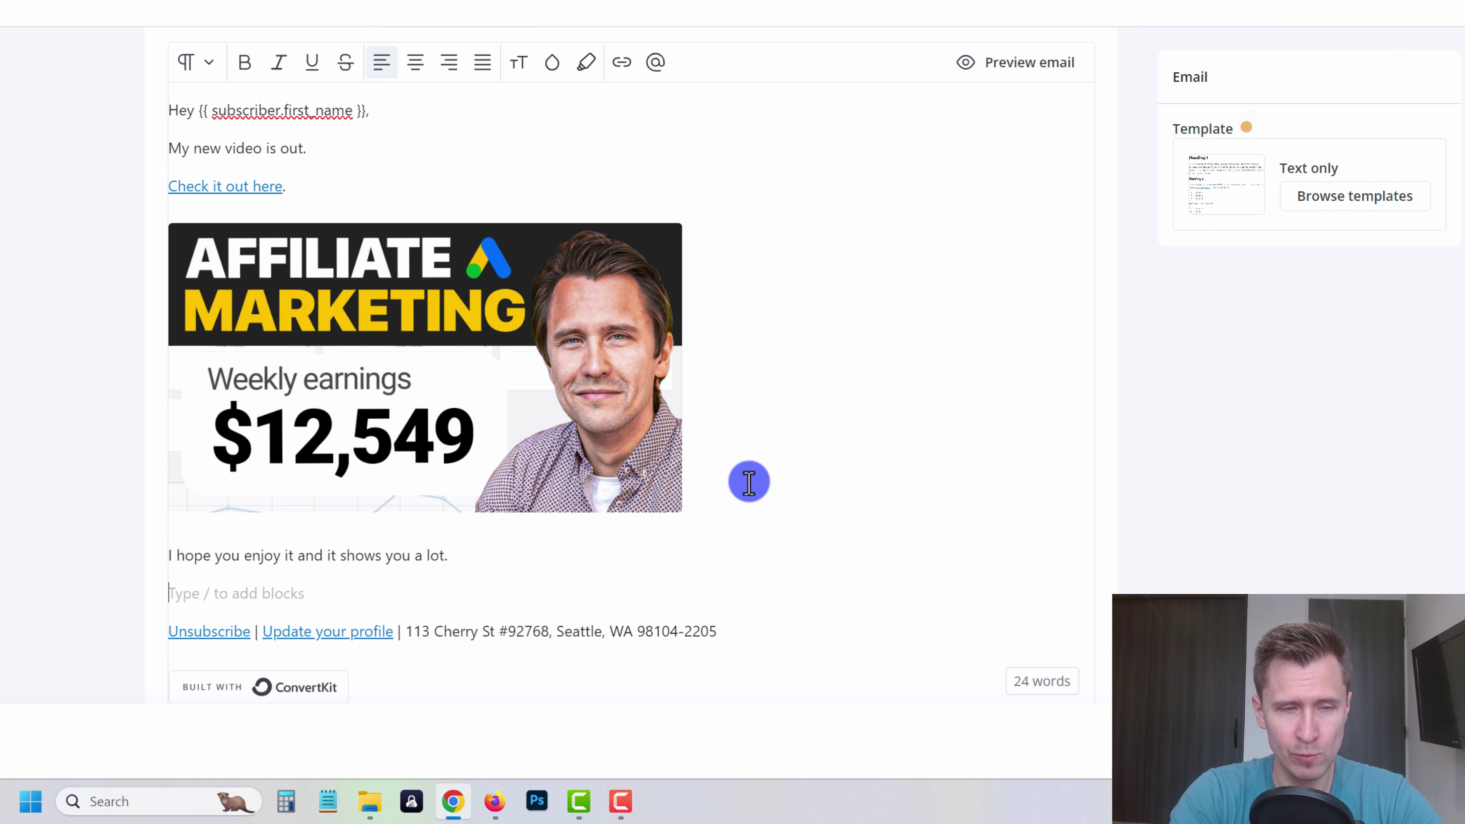
pyautogui.write('alk soon,')
pyautogui.press('Return')
pyautogui.write('Ivan M.')
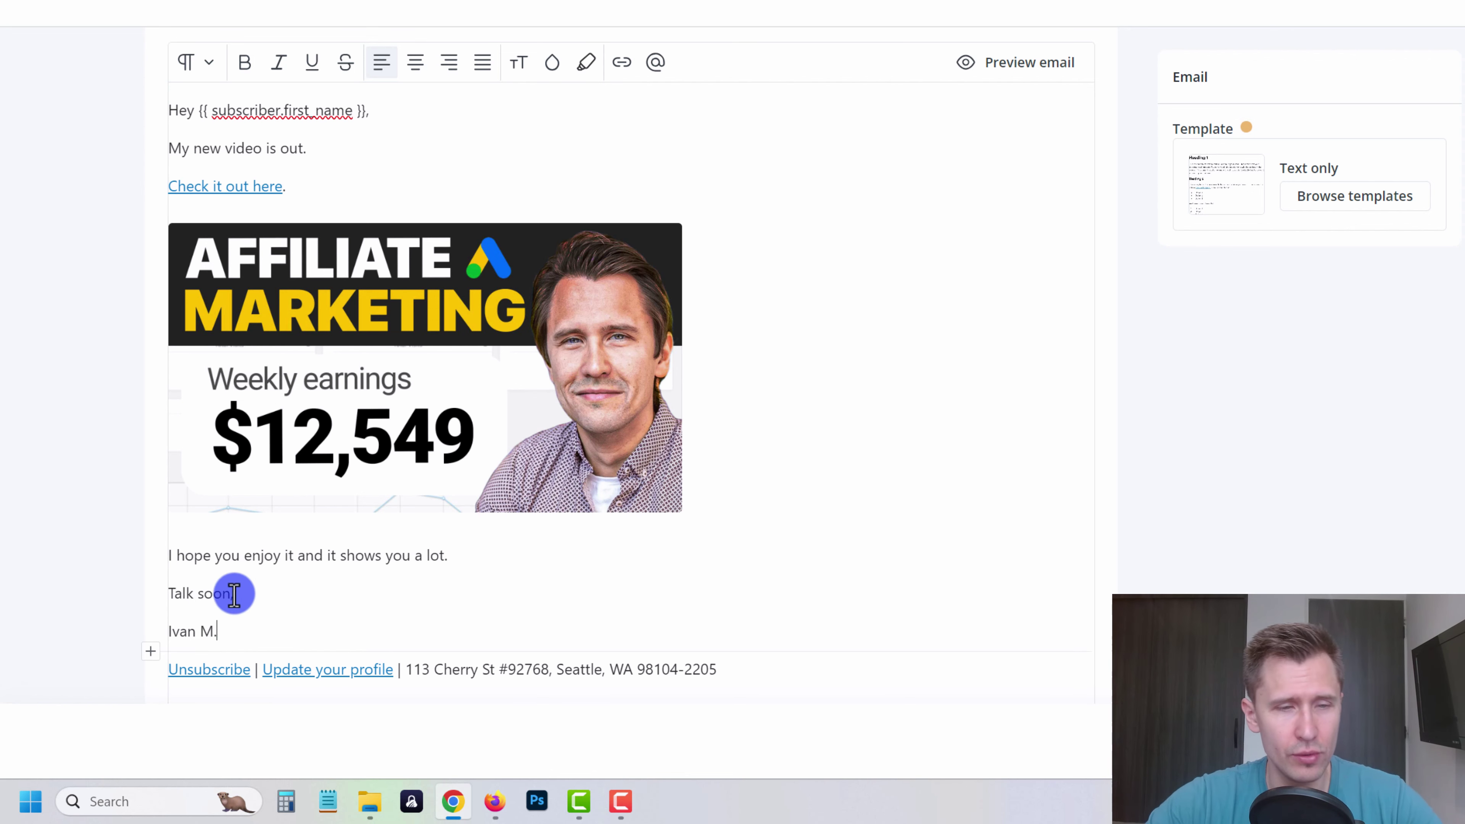
# - Give the signature name a bright yellow highlight
pyautogui.moveTo(222, 631); pyautogui.dragTo(164, 630)
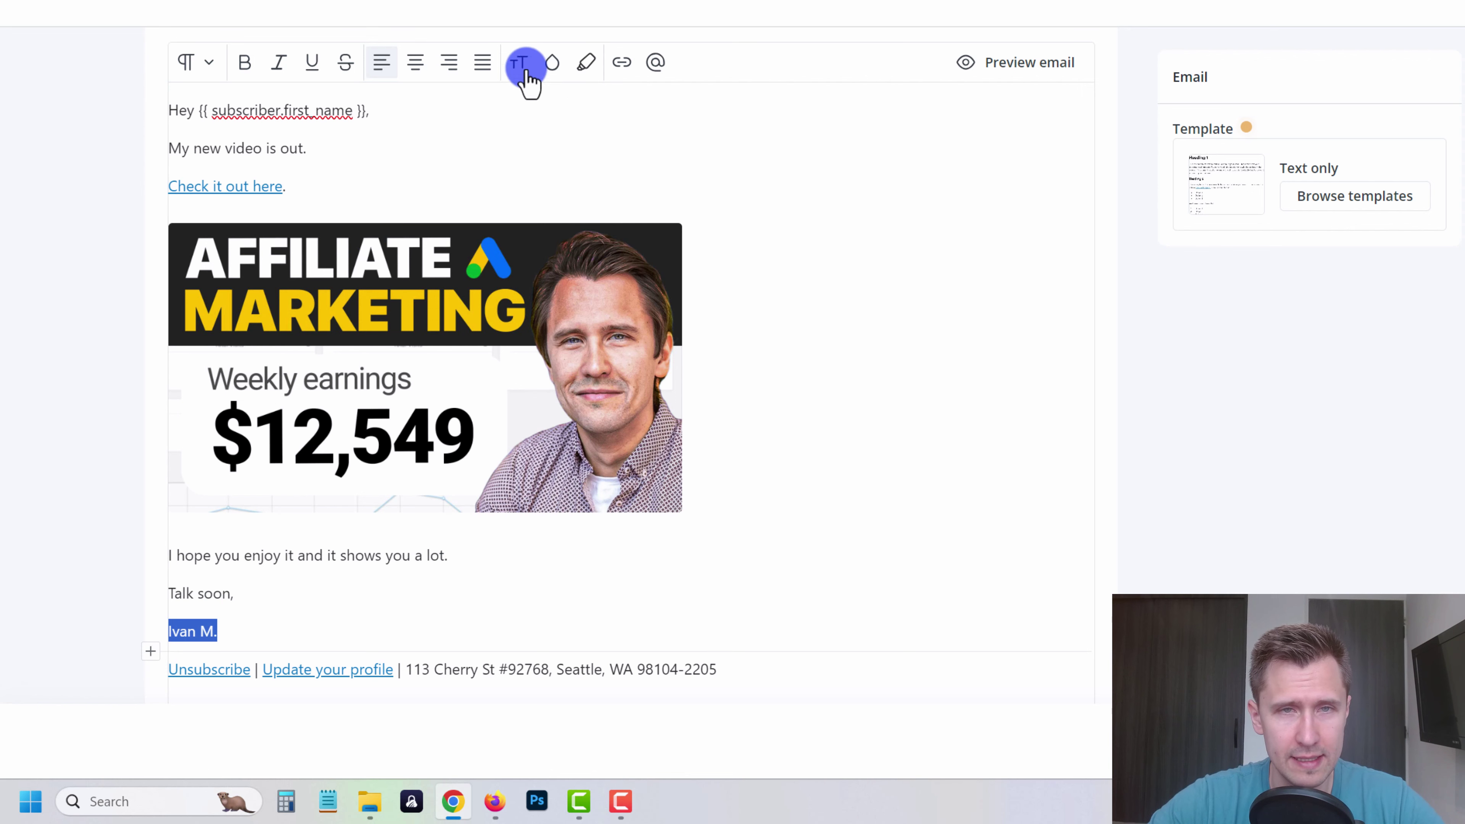
pyautogui.click(586, 63)
pyautogui.moveTo(731, 277); pyautogui.dragTo(737, 269)
pyautogui.moveTo(594, 190); pyautogui.dragTo(716, 186)
pyautogui.moveTo(737, 272); pyautogui.dragTo(746, 286)
pyautogui.moveTo(690, 206); pyautogui.dragTo(730, 152)
pyautogui.click(848, 510)
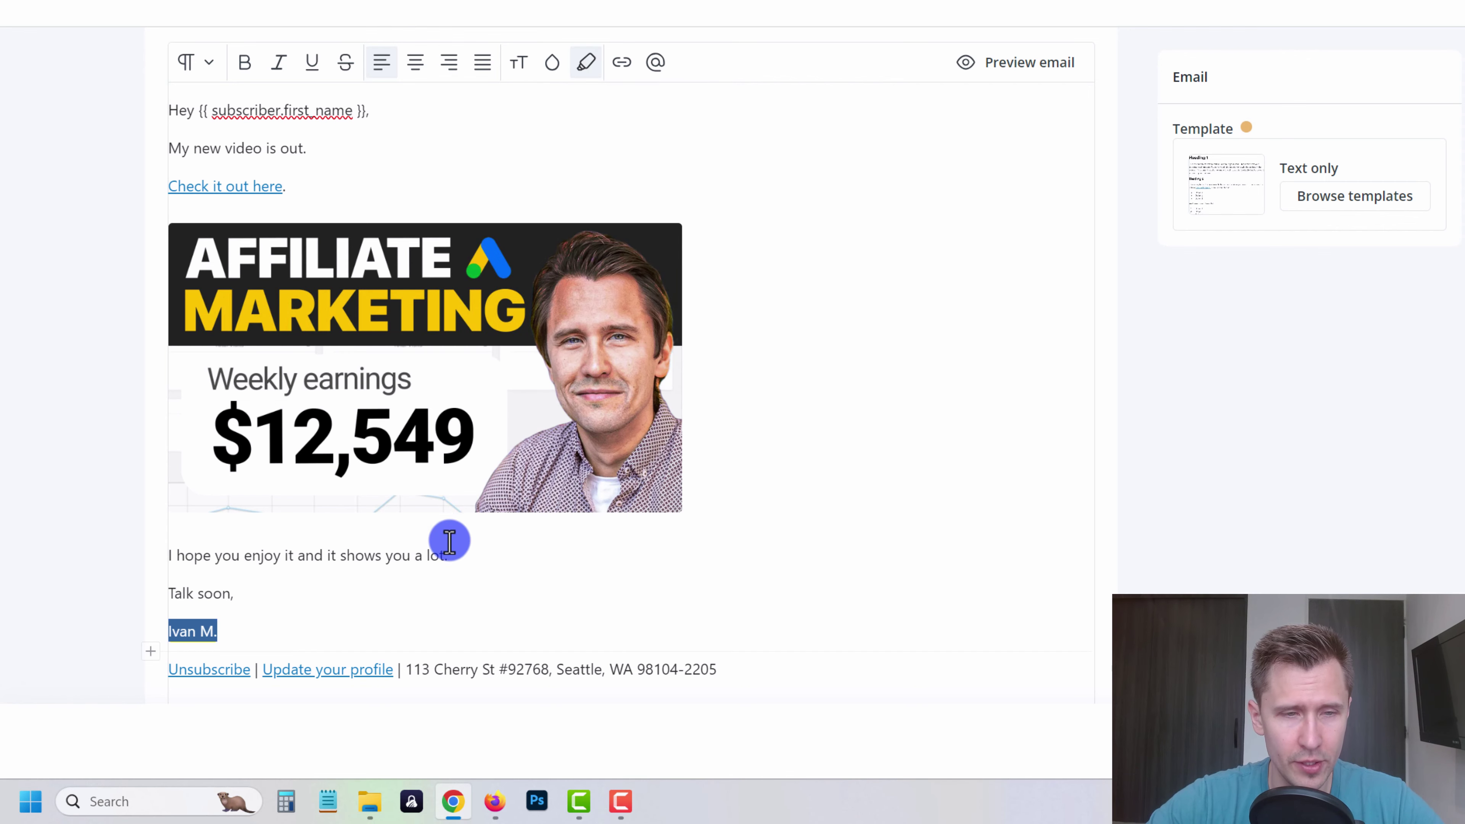
pyautogui.click(836, 499)
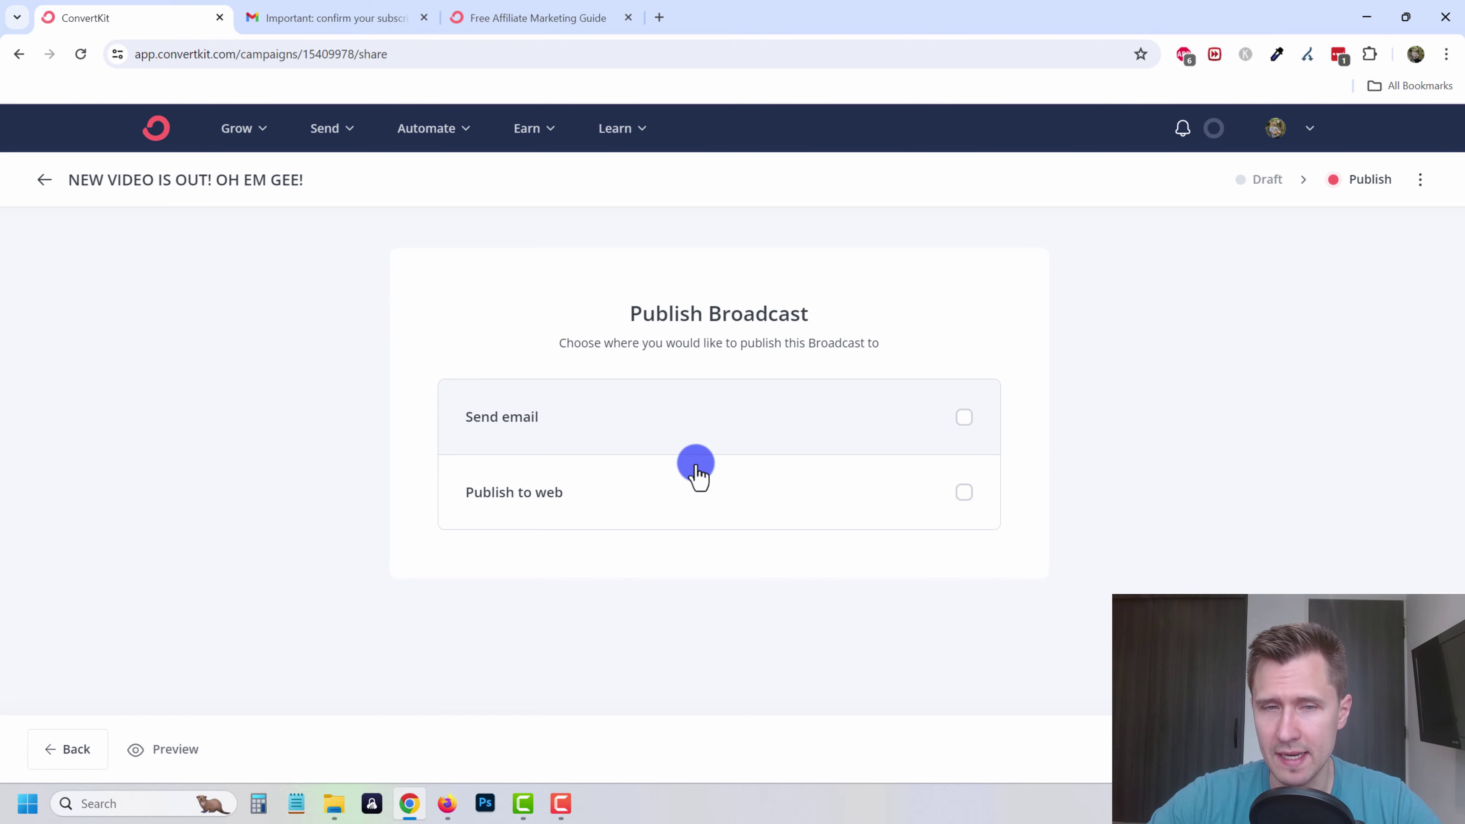
# - Switch from Publish to web to Send email, keeping the same sender address
pyautogui.click(687, 494)
pyautogui.click(594, 426)
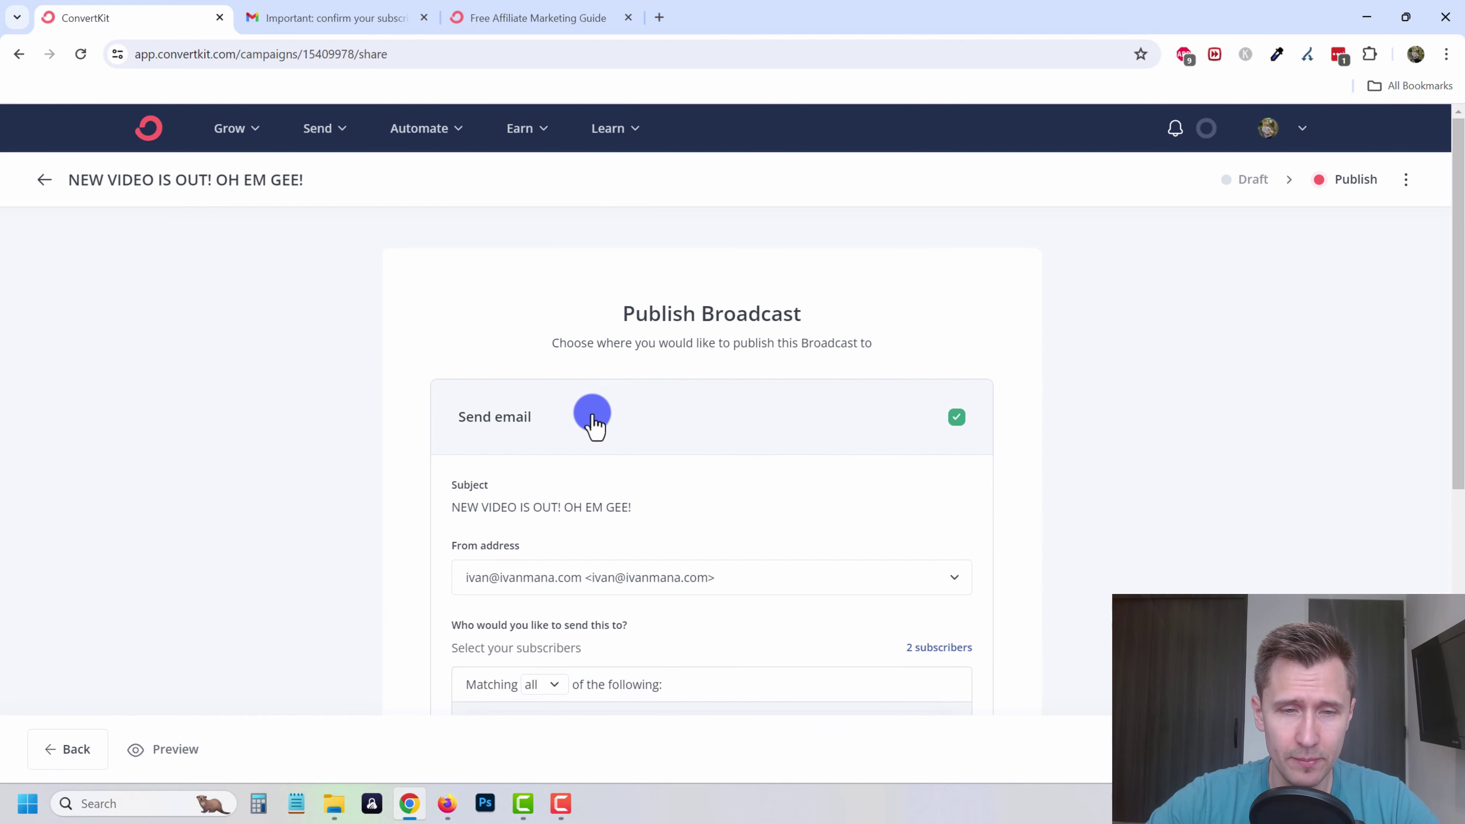
pyautogui.scroll(-1, 593, 424)
pyautogui.click(605, 495)
pyautogui.click(572, 545)
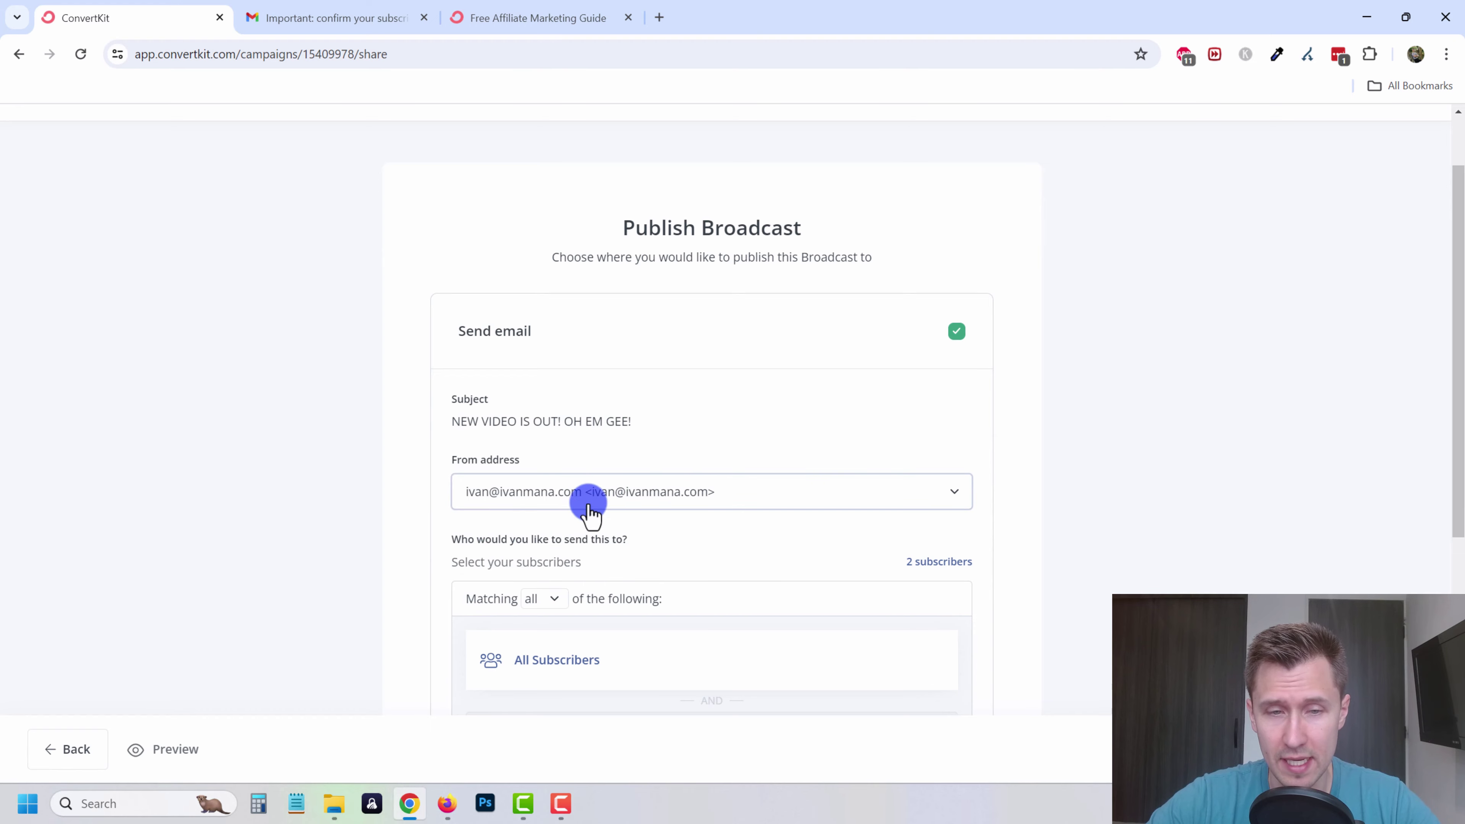
pyautogui.scroll(-4, 588, 503)
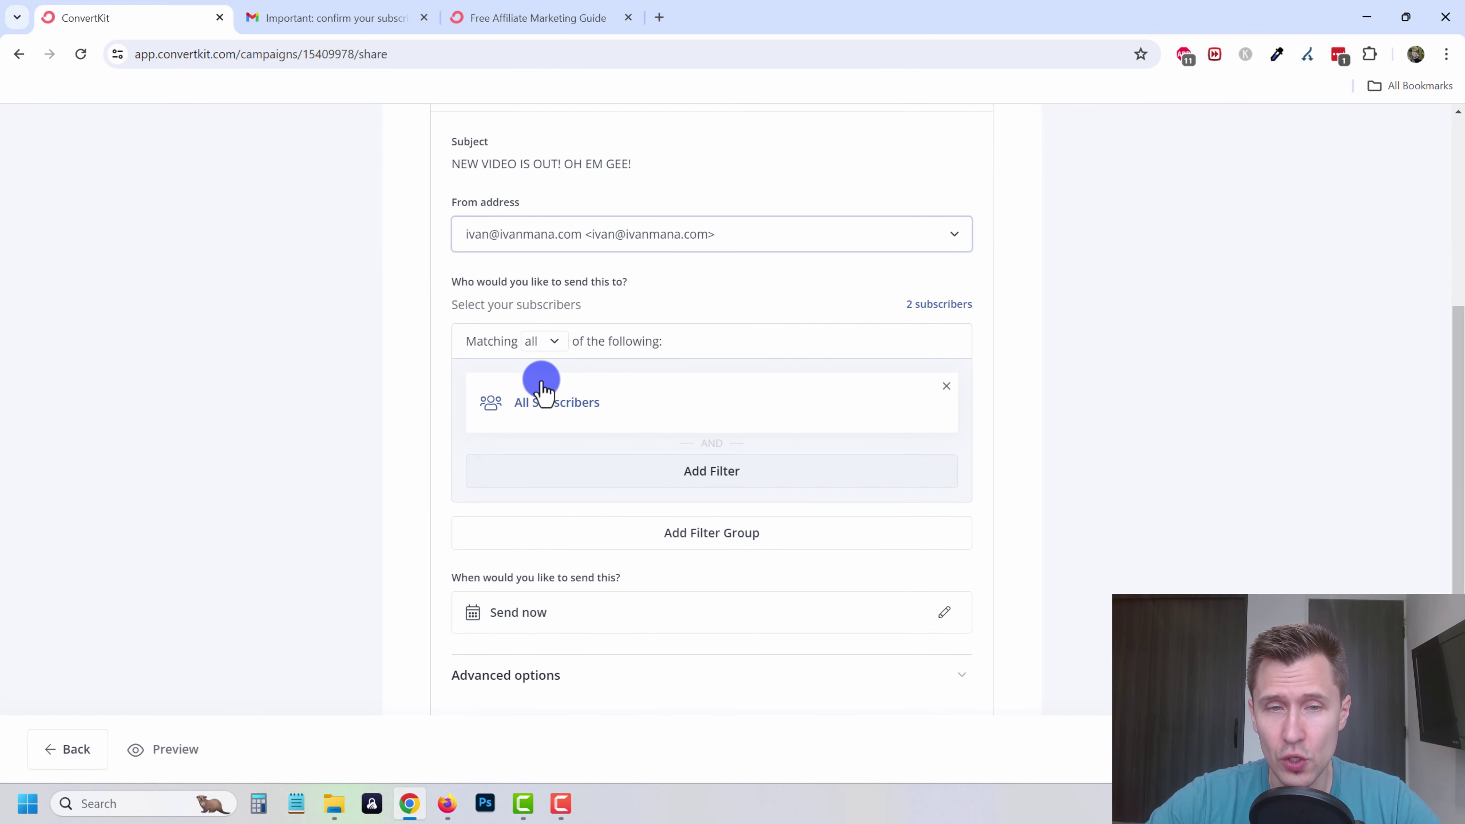
# - Try a recipient filter on the 'Clicked google video' tag
pyautogui.click(556, 424)
pyautogui.click(555, 432)
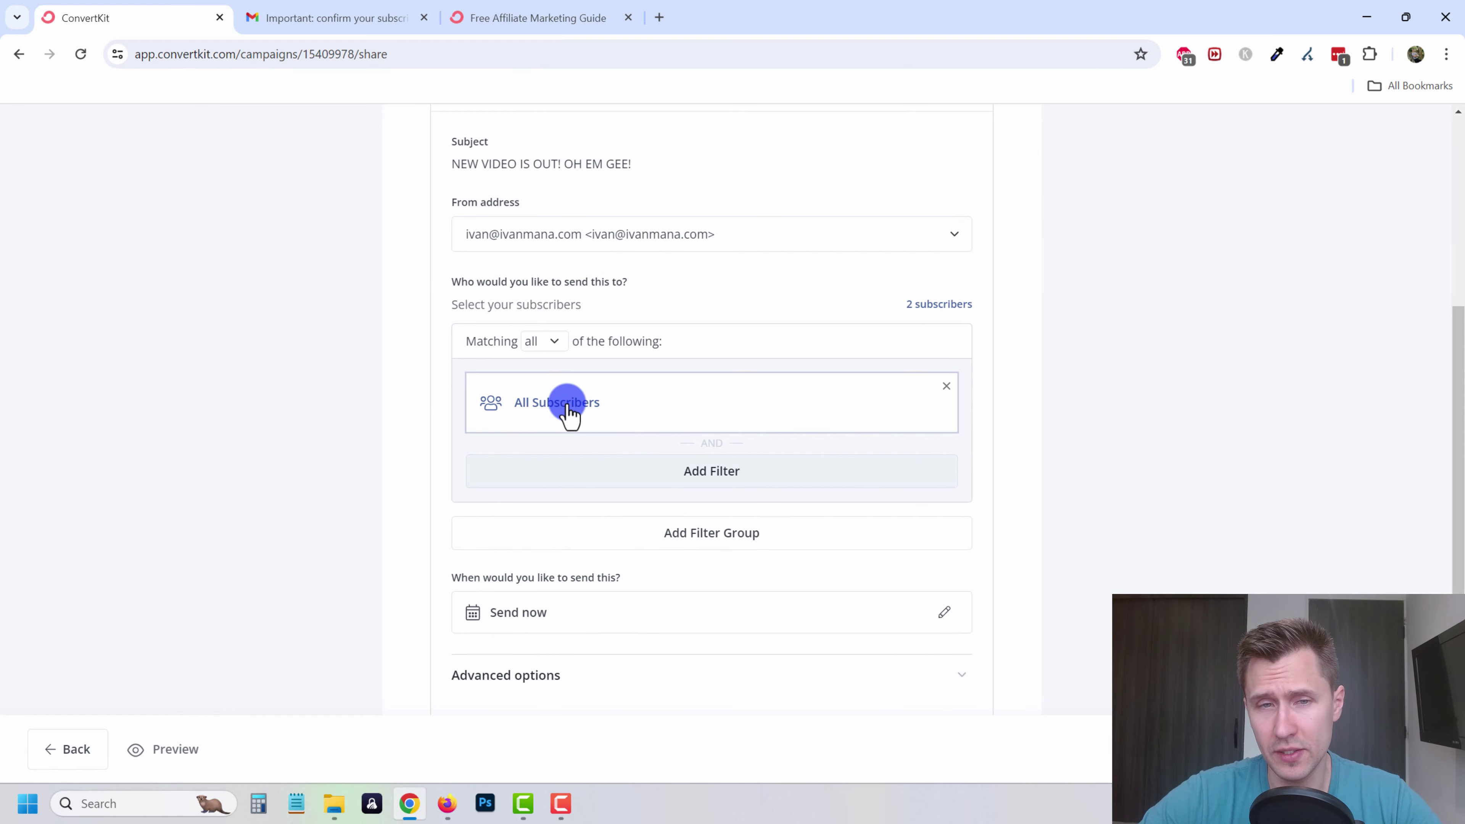
pyautogui.click(568, 413)
pyautogui.click(715, 433)
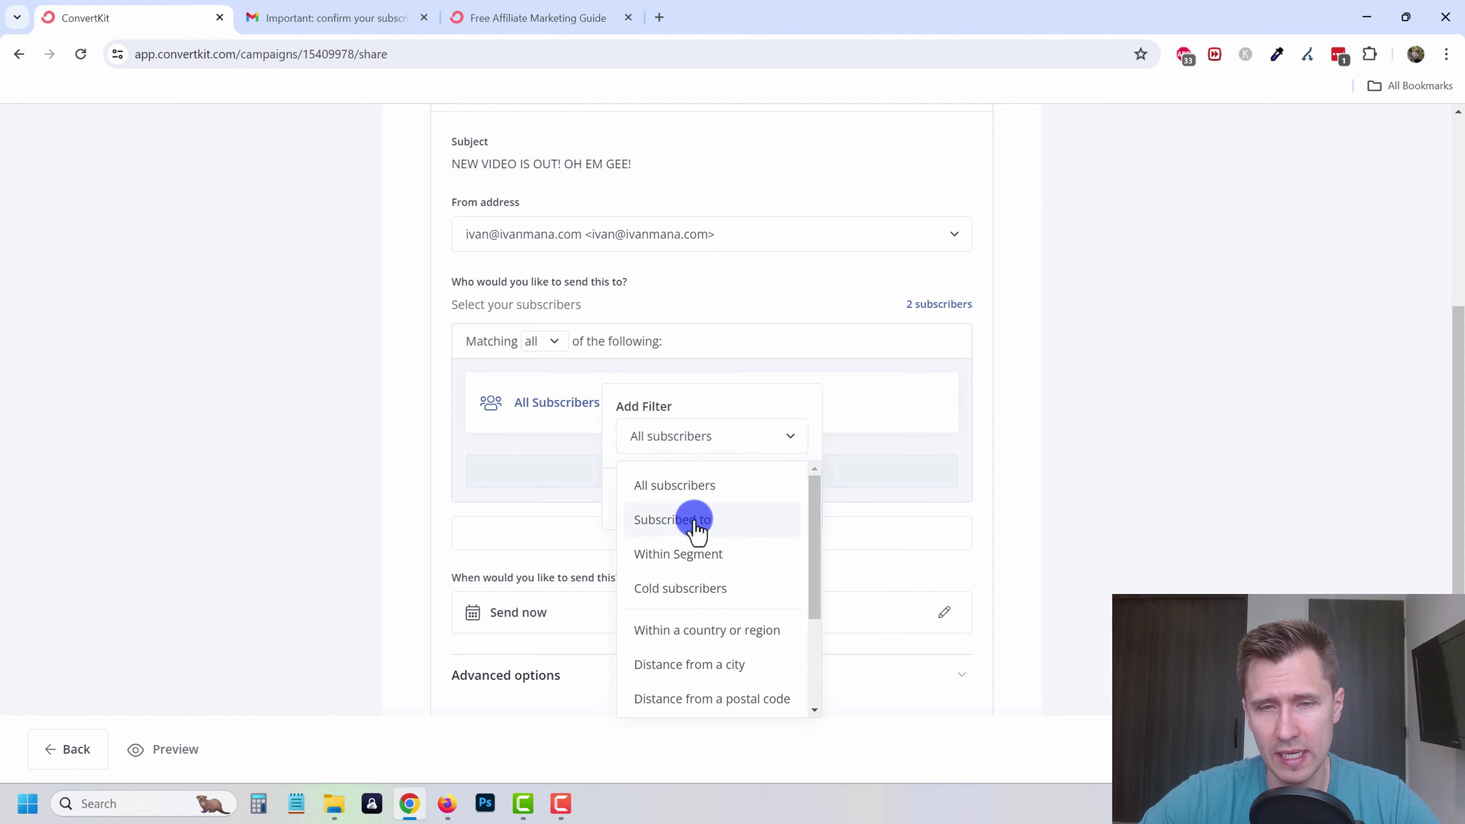
pyautogui.click(683, 523)
pyautogui.click(682, 478)
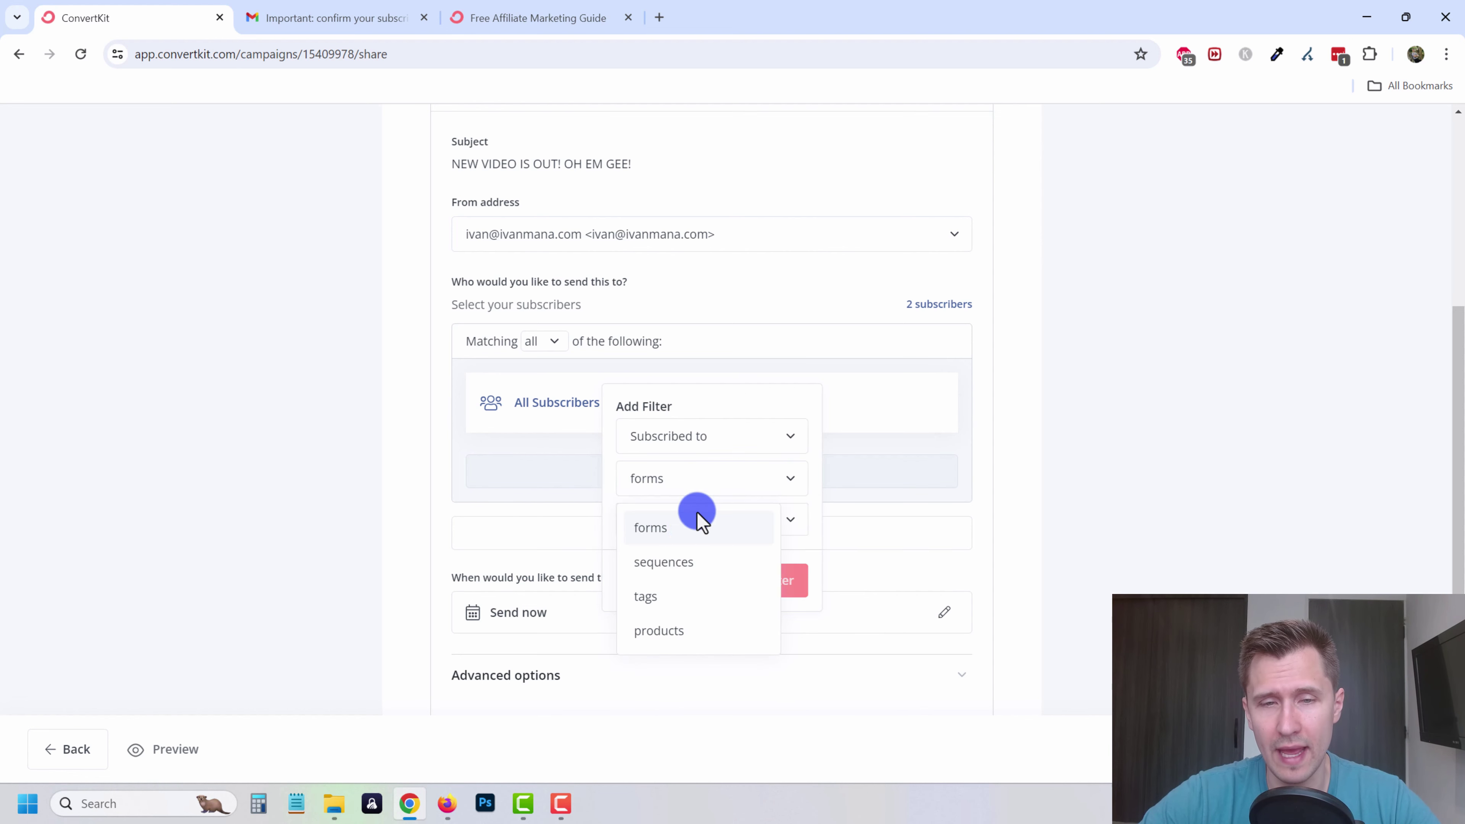
pyautogui.click(651, 596)
pyautogui.click(789, 521)
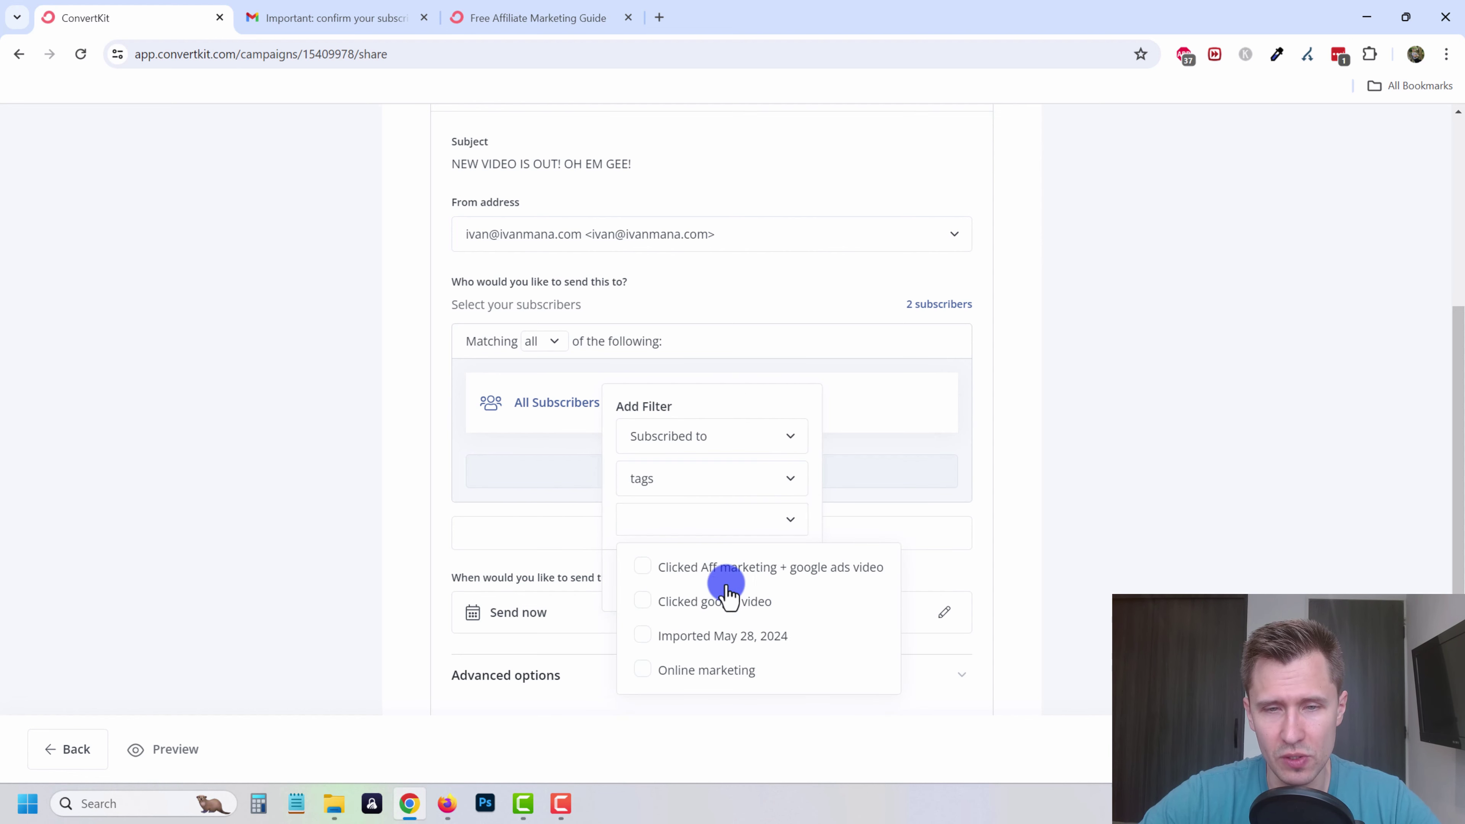
pyautogui.click(690, 603)
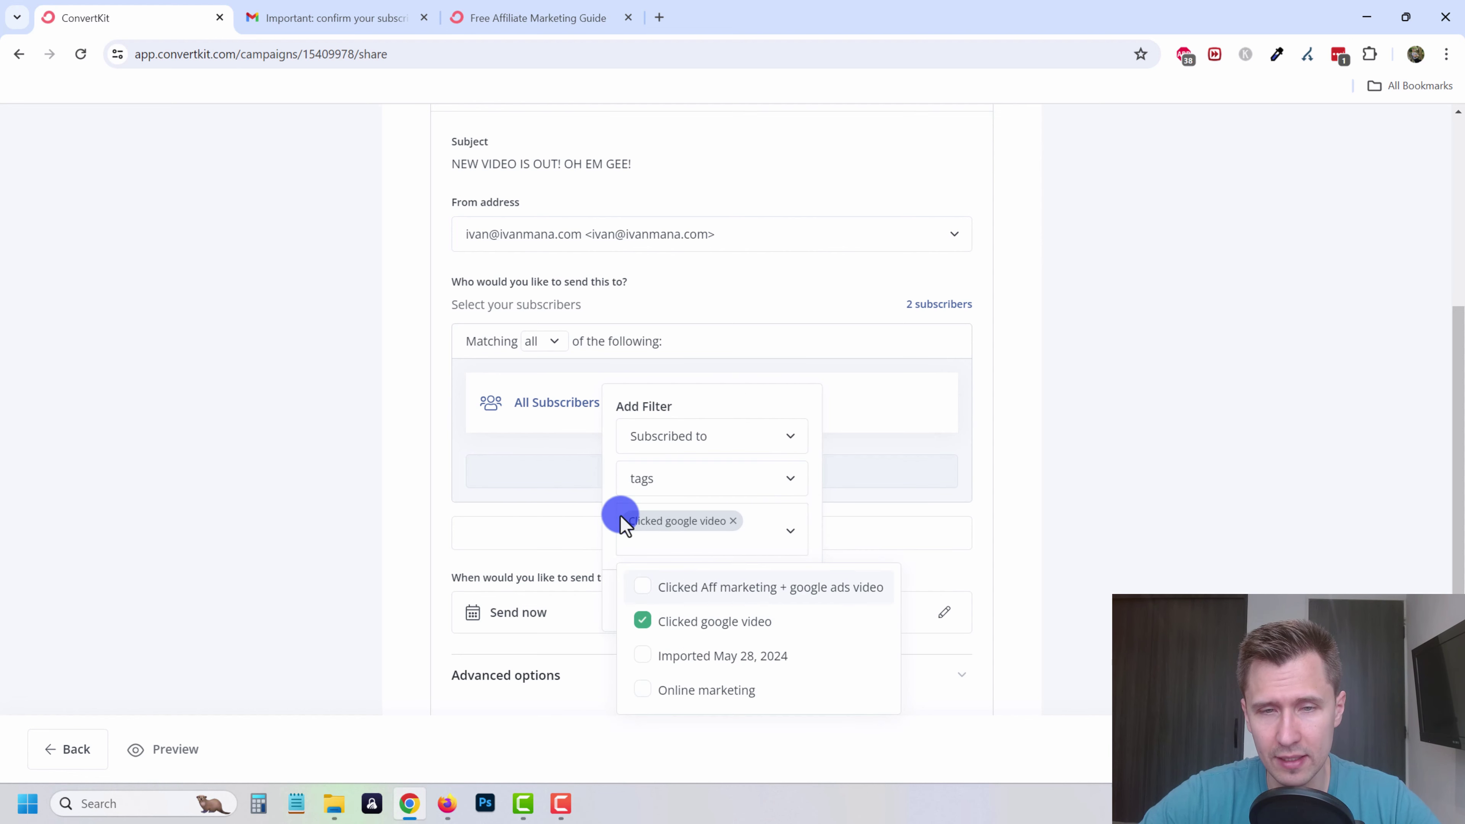
pyautogui.click(918, 475)
pyautogui.click(585, 398)
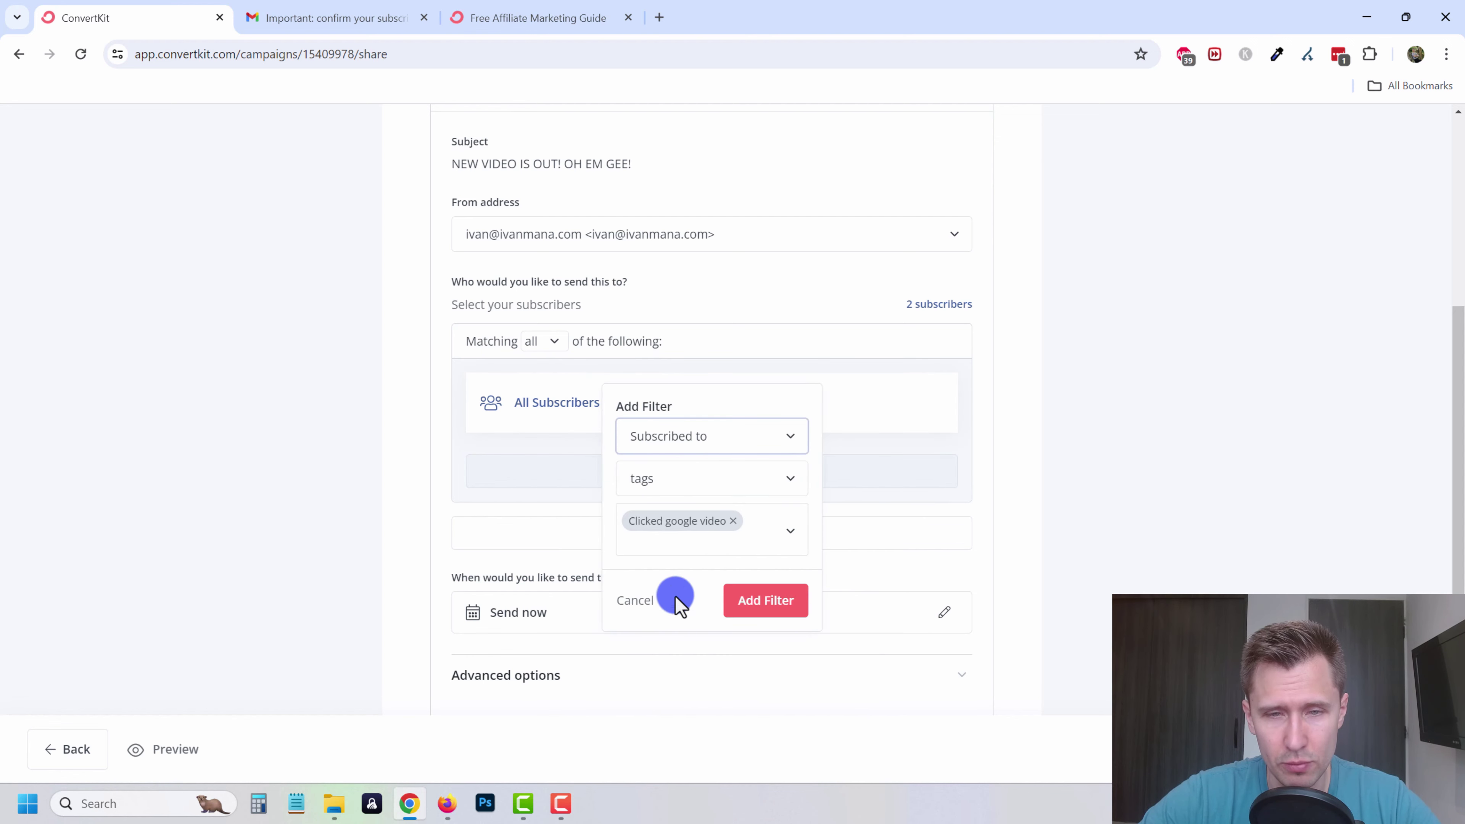
pyautogui.click(770, 604)
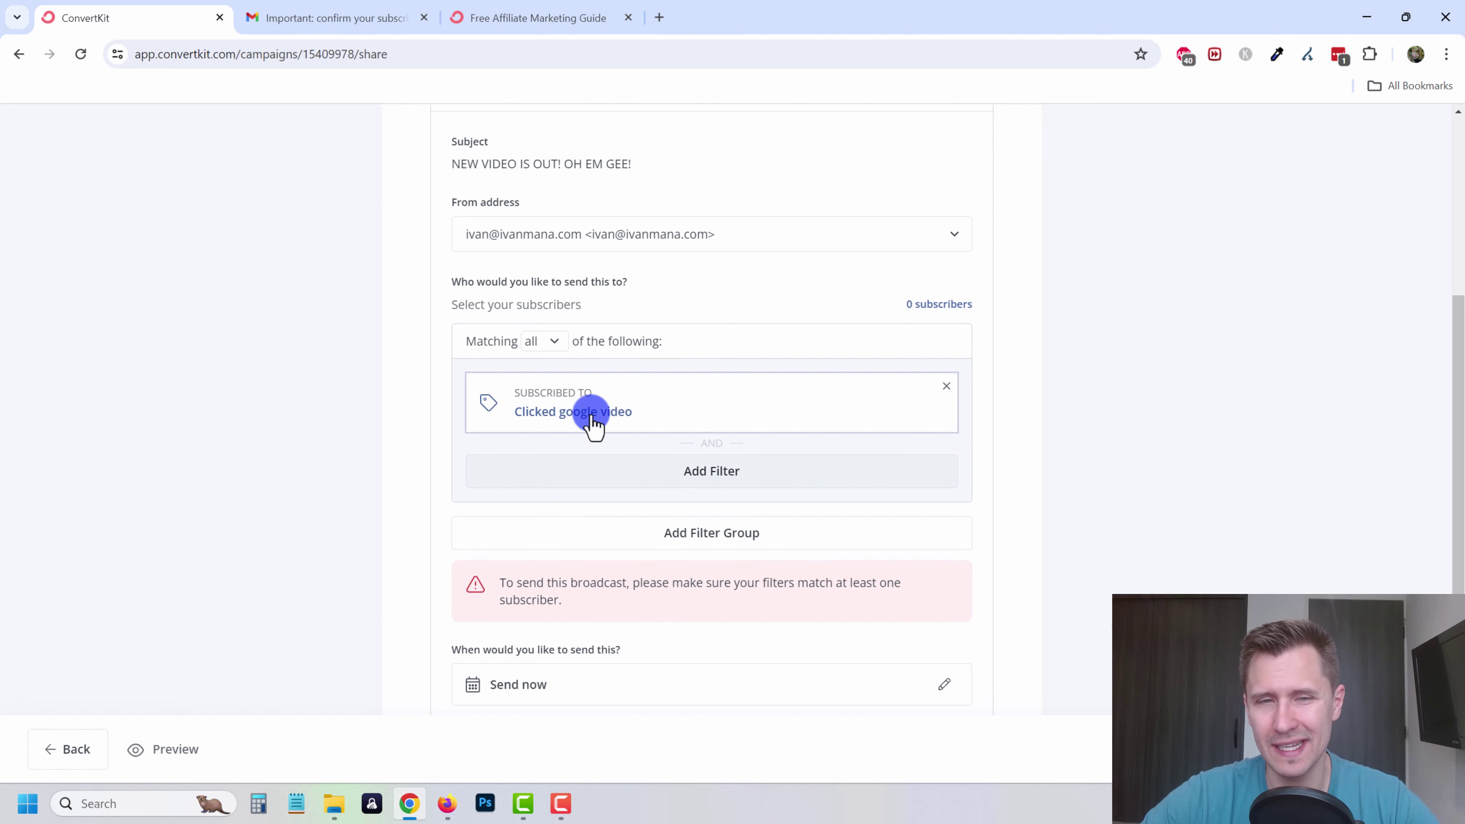
# - Replace the tag filter with All Subscribers and continue to the broadcast review
pyautogui.click(946, 386)
pyautogui.click(721, 399)
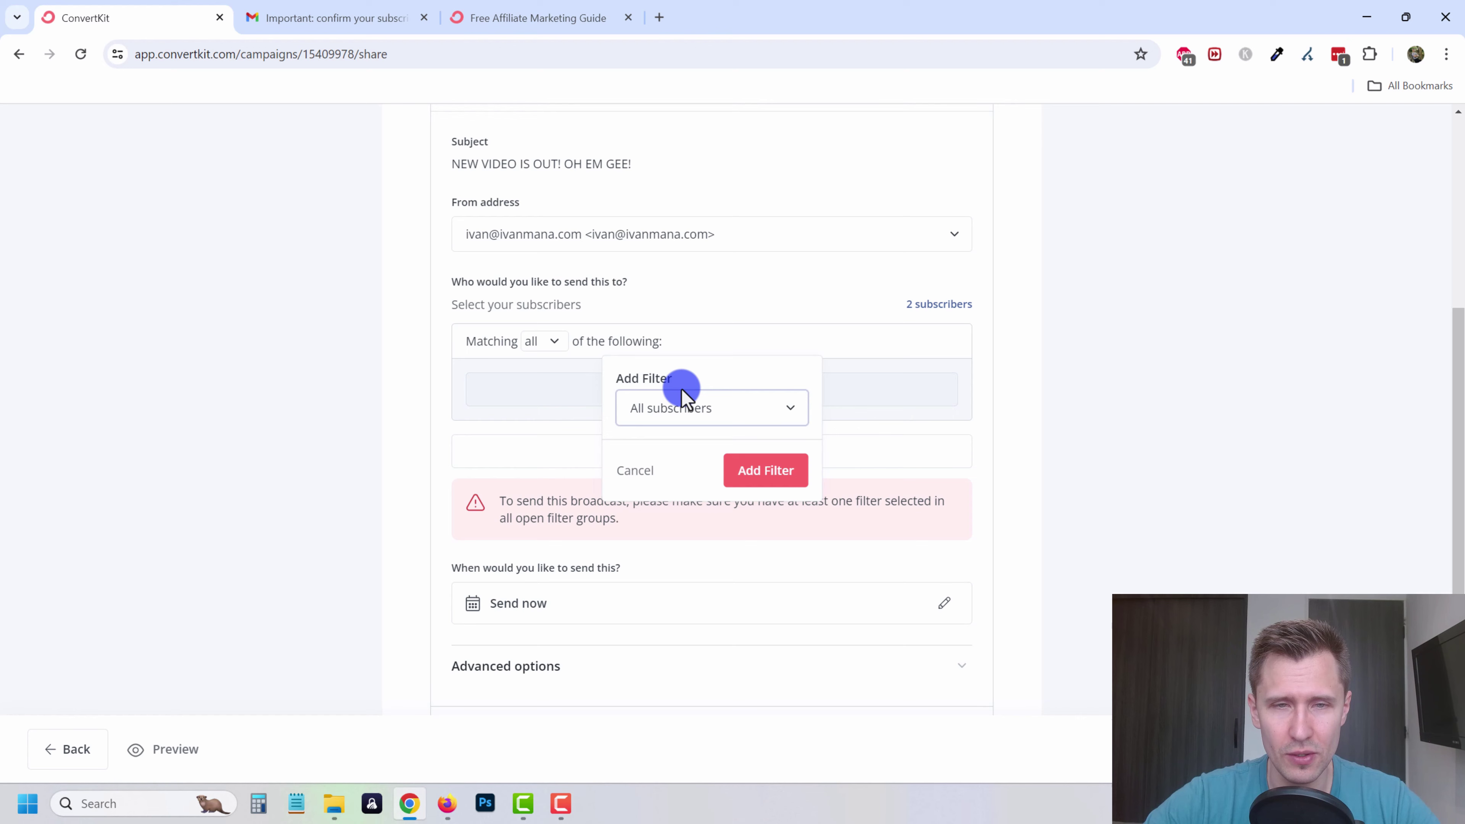
pyautogui.click(697, 423)
pyautogui.click(701, 418)
pyautogui.click(768, 471)
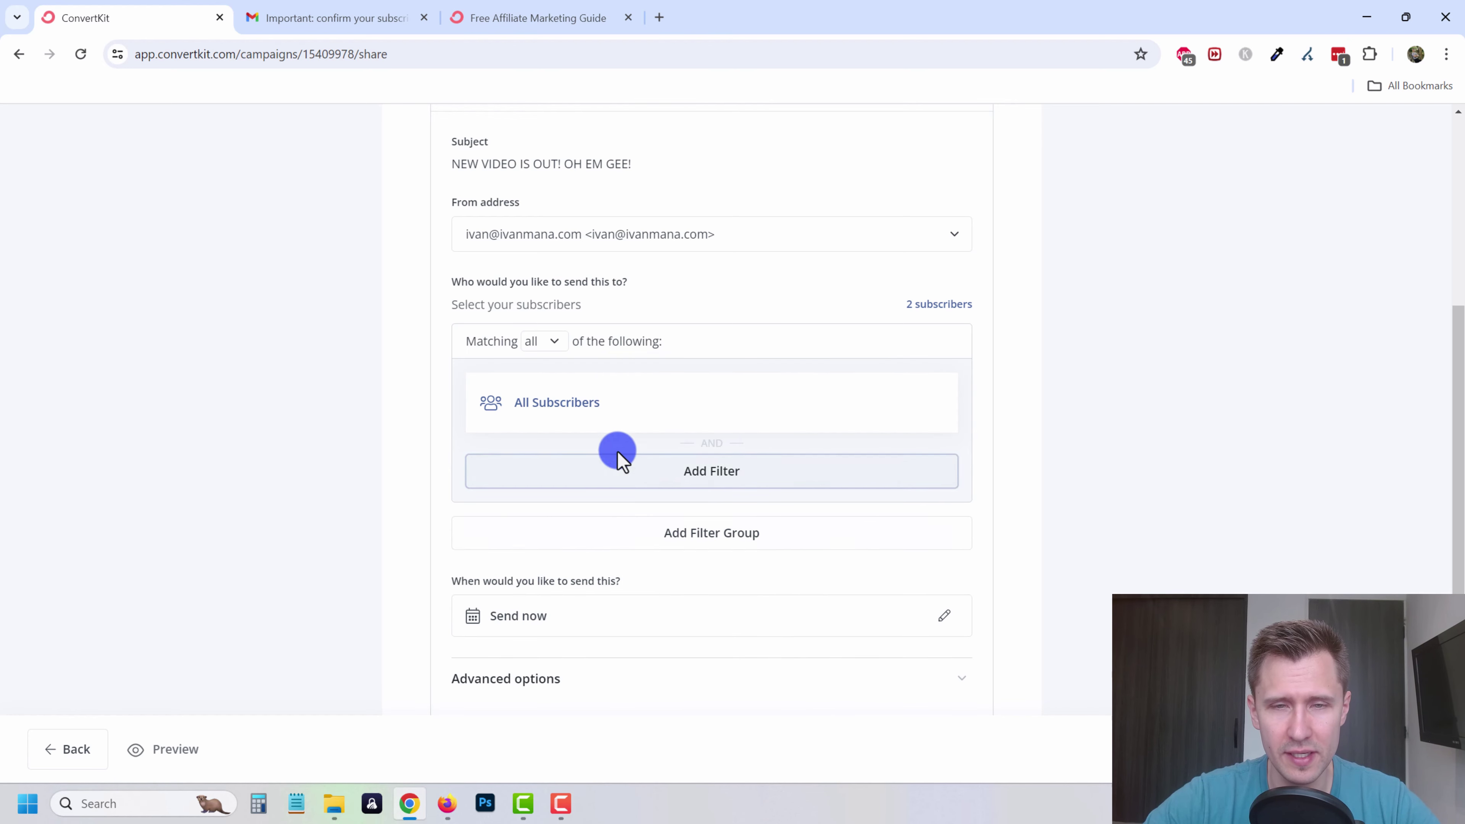
pyautogui.scroll(-3, 571, 598)
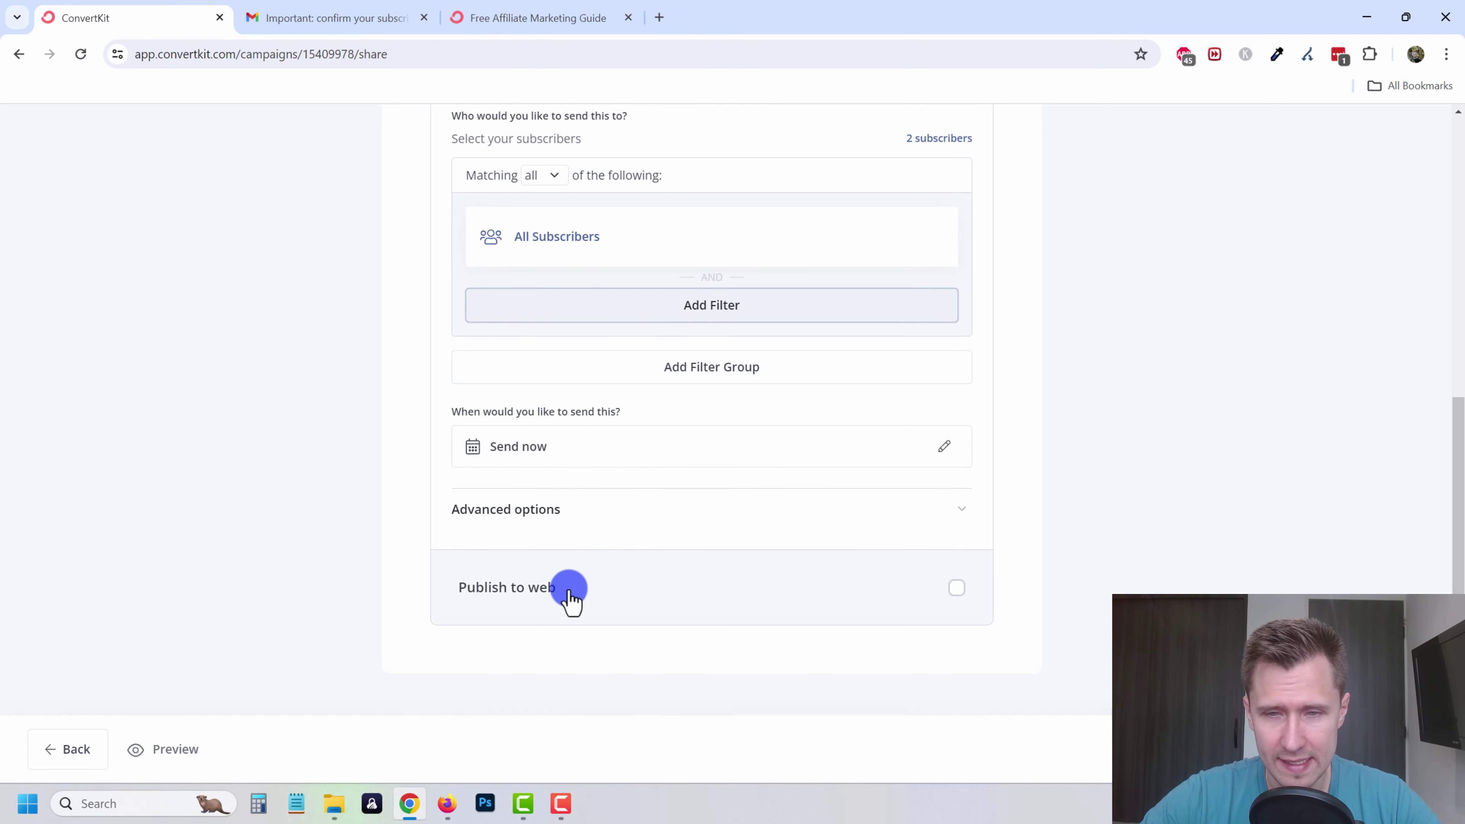
pyautogui.click(1385, 749)
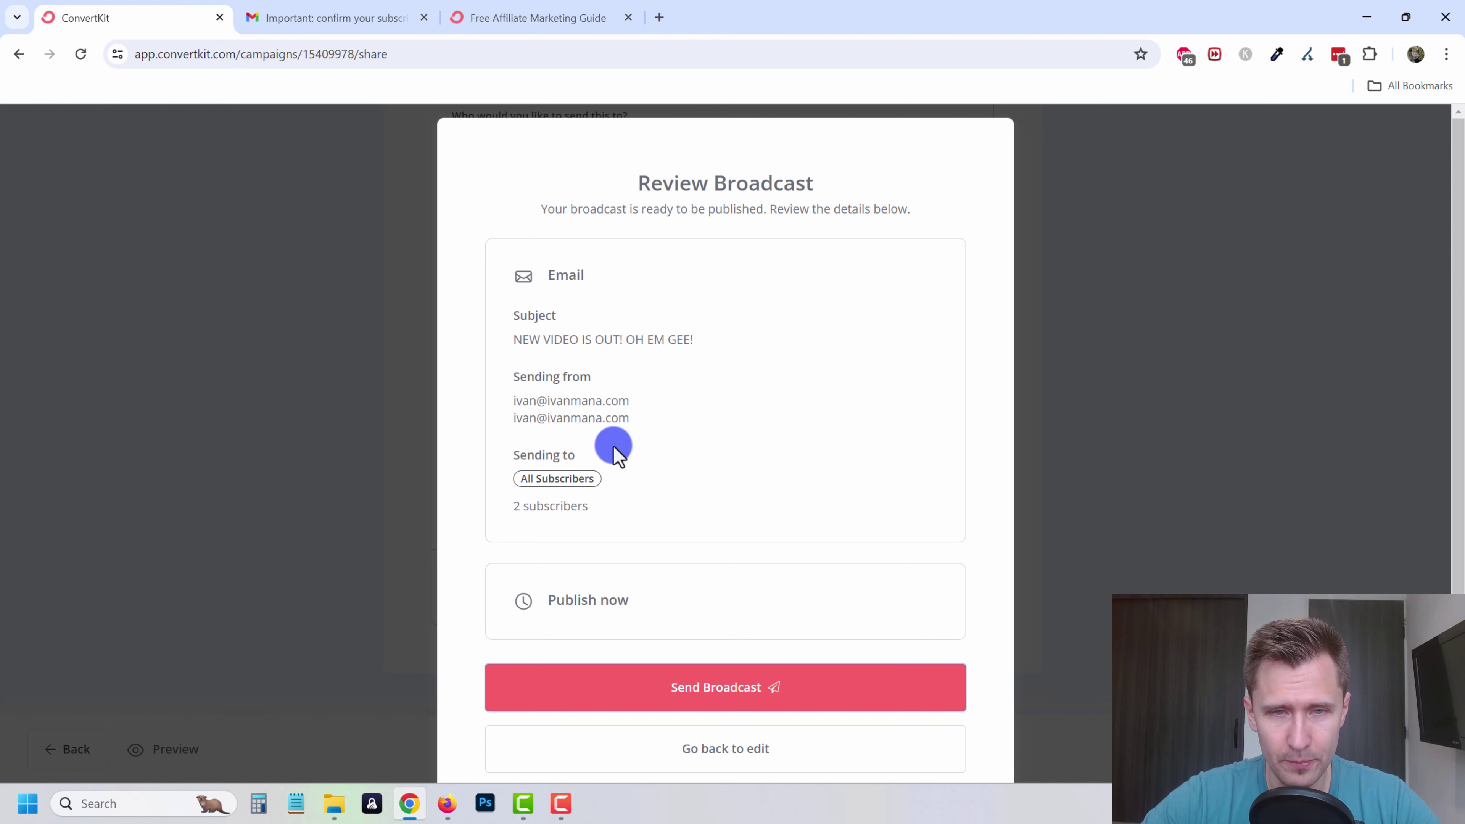
# - Send the broadcast to the 2 subscribers and dismiss the congratulations message
pyautogui.moveTo(518, 400); pyautogui.dragTo(629, 401)
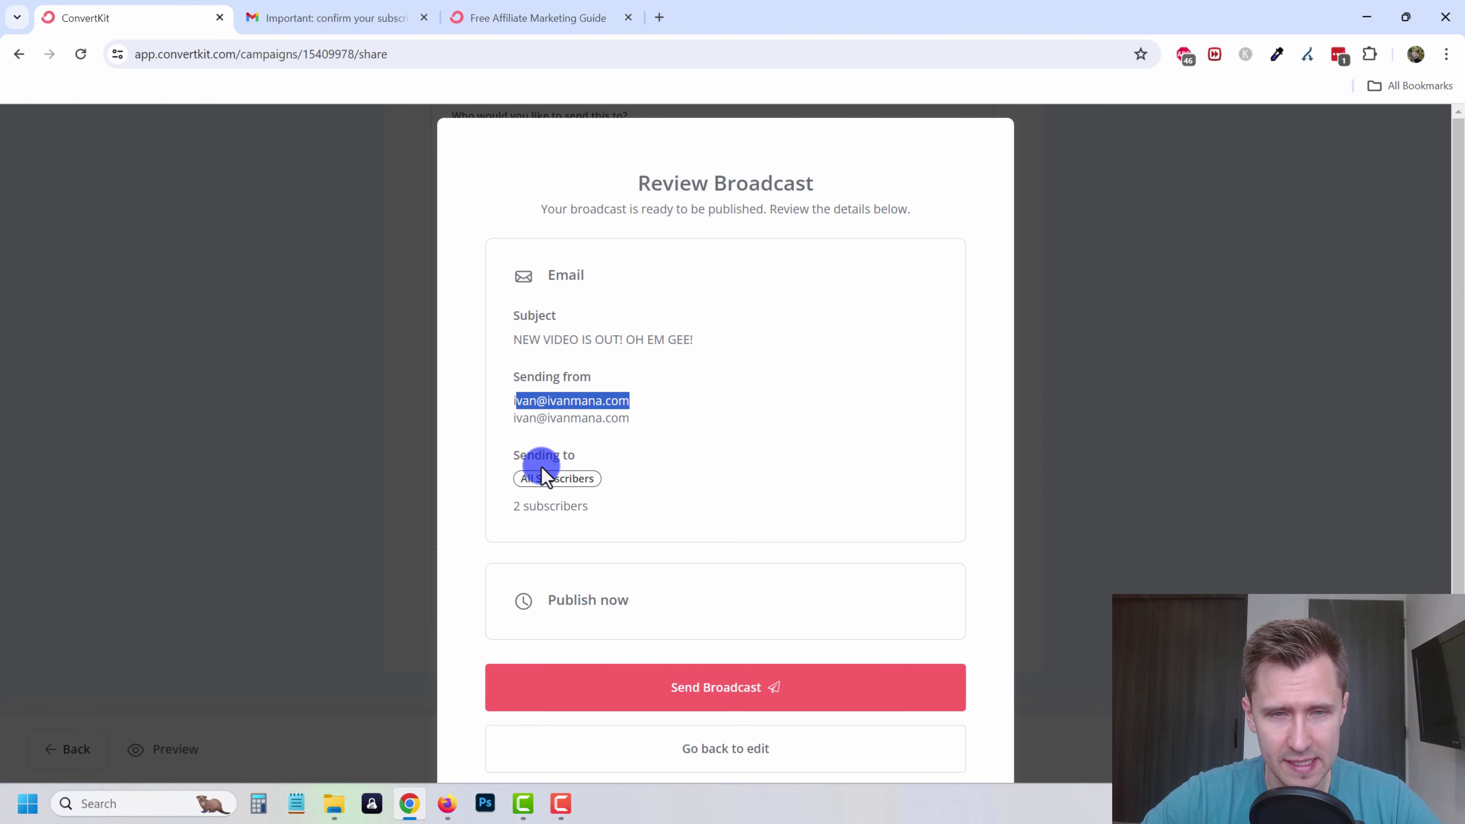
pyautogui.click(673, 693)
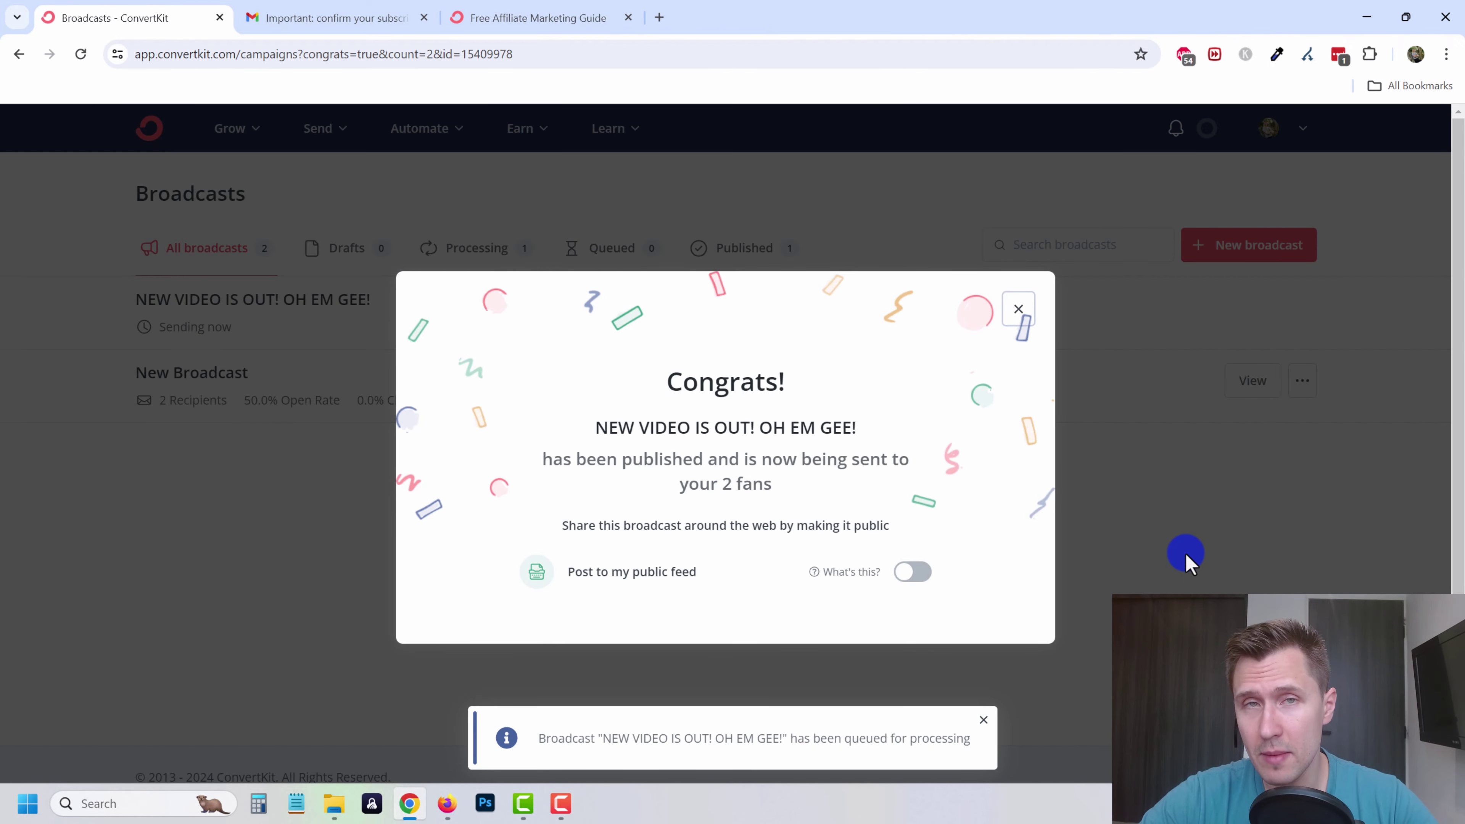
pyautogui.click(1176, 551)
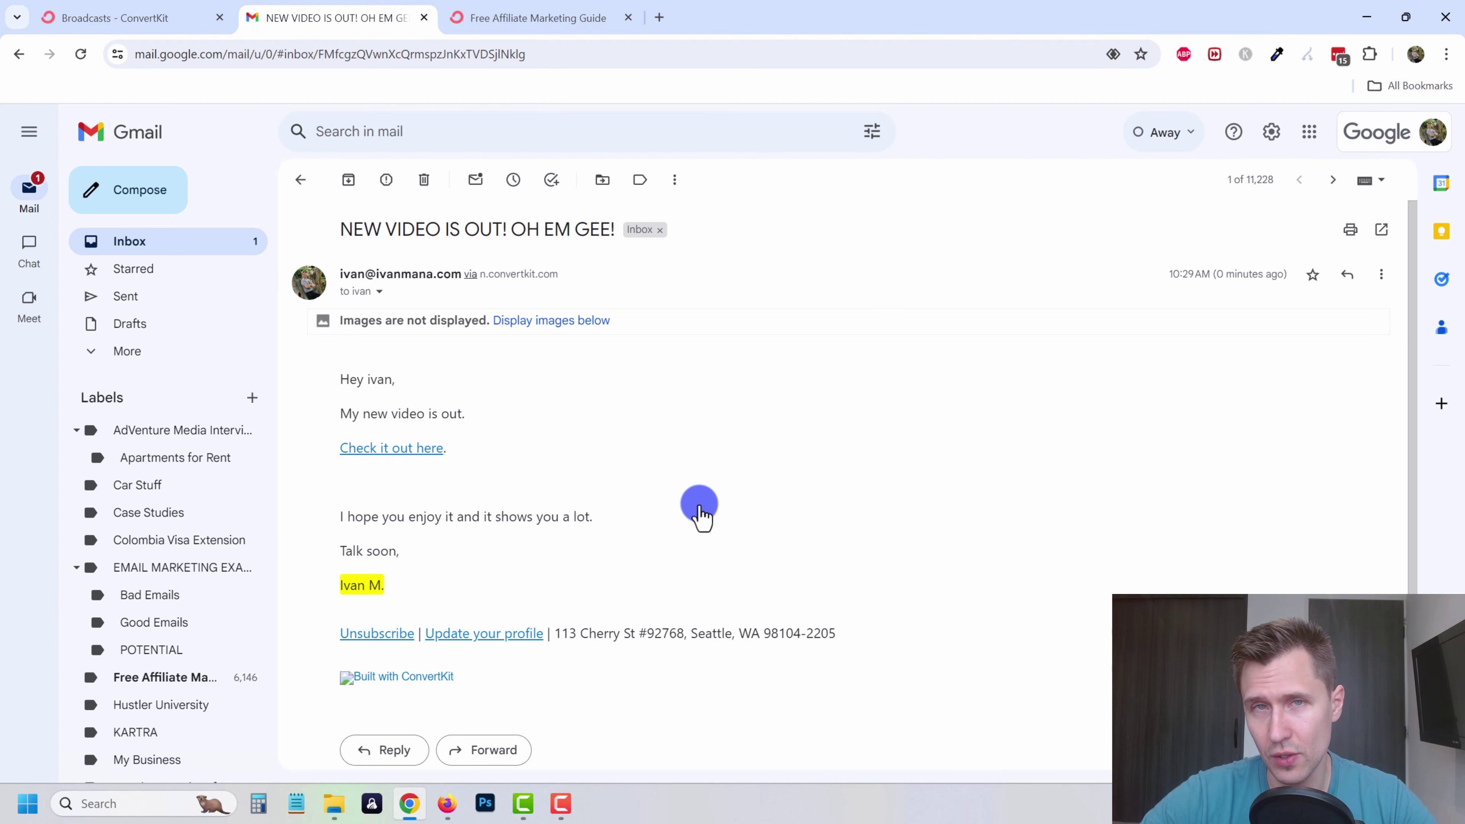
# - Display the images in the received video email and follow its 'Check it out here' link
pyautogui.click(550, 333)
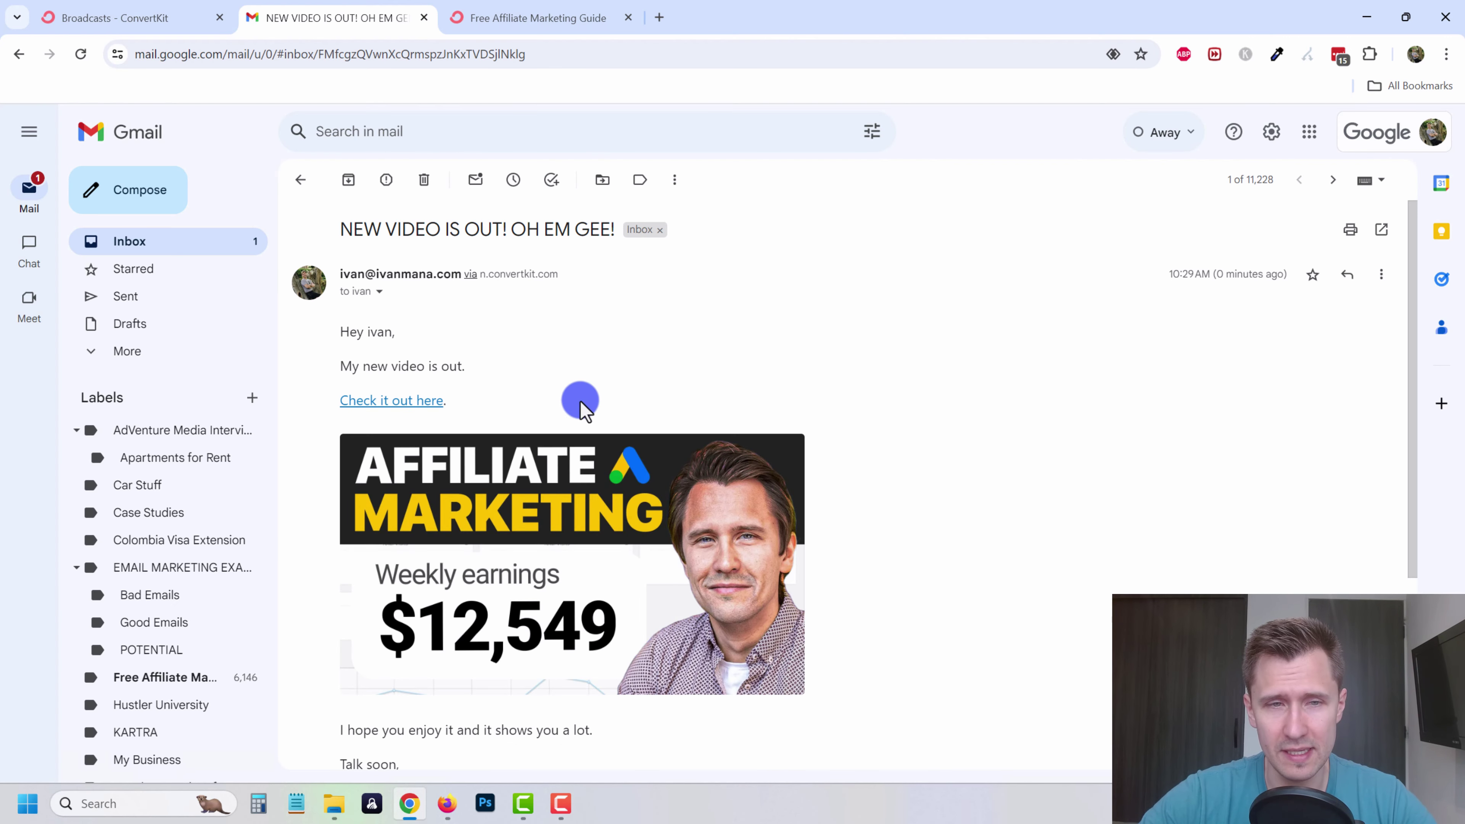
pyautogui.scroll(-4, 457, 547)
pyautogui.scroll(5, 427, 577)
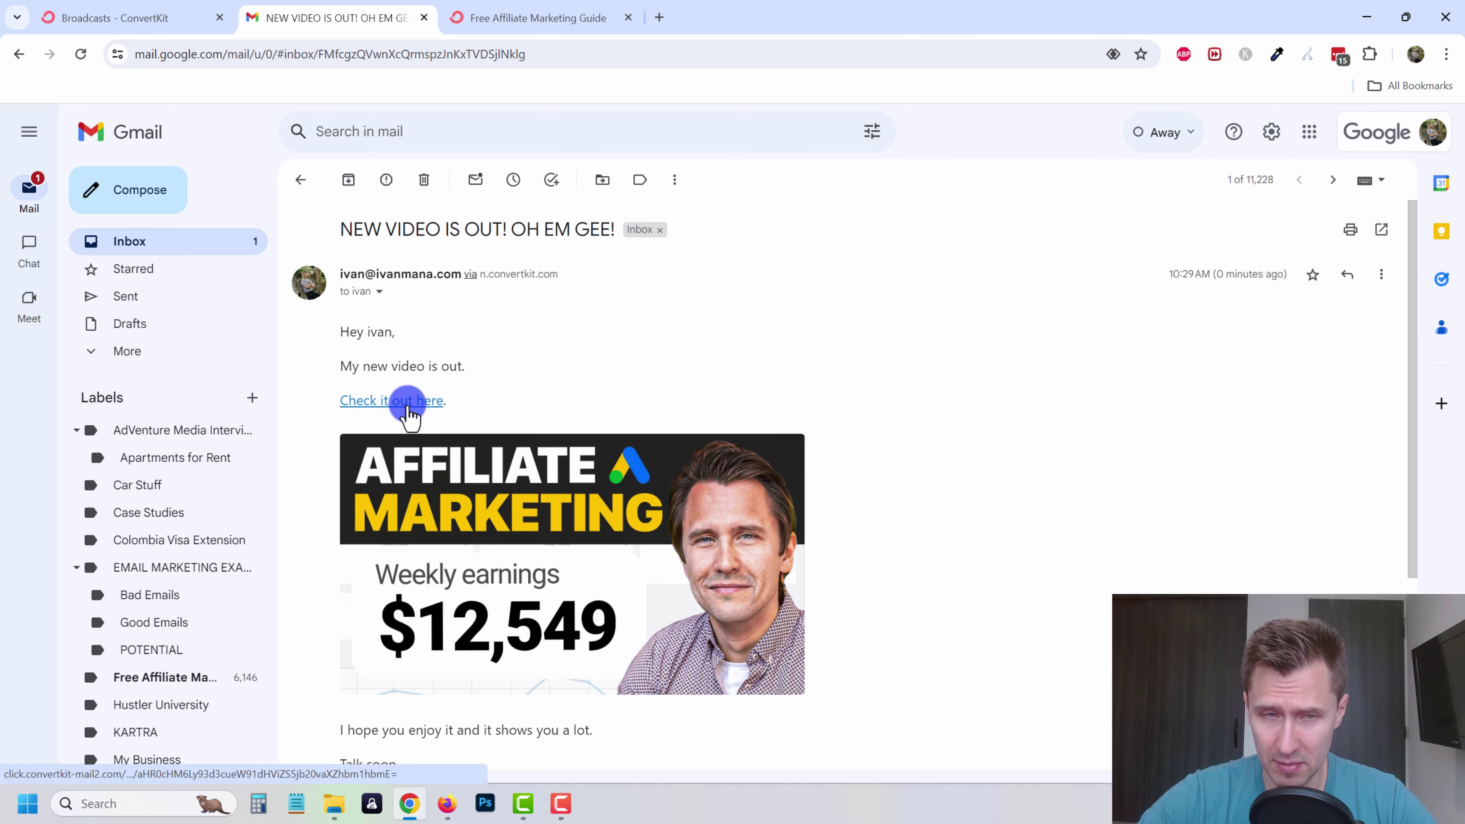
pyautogui.click(408, 402)
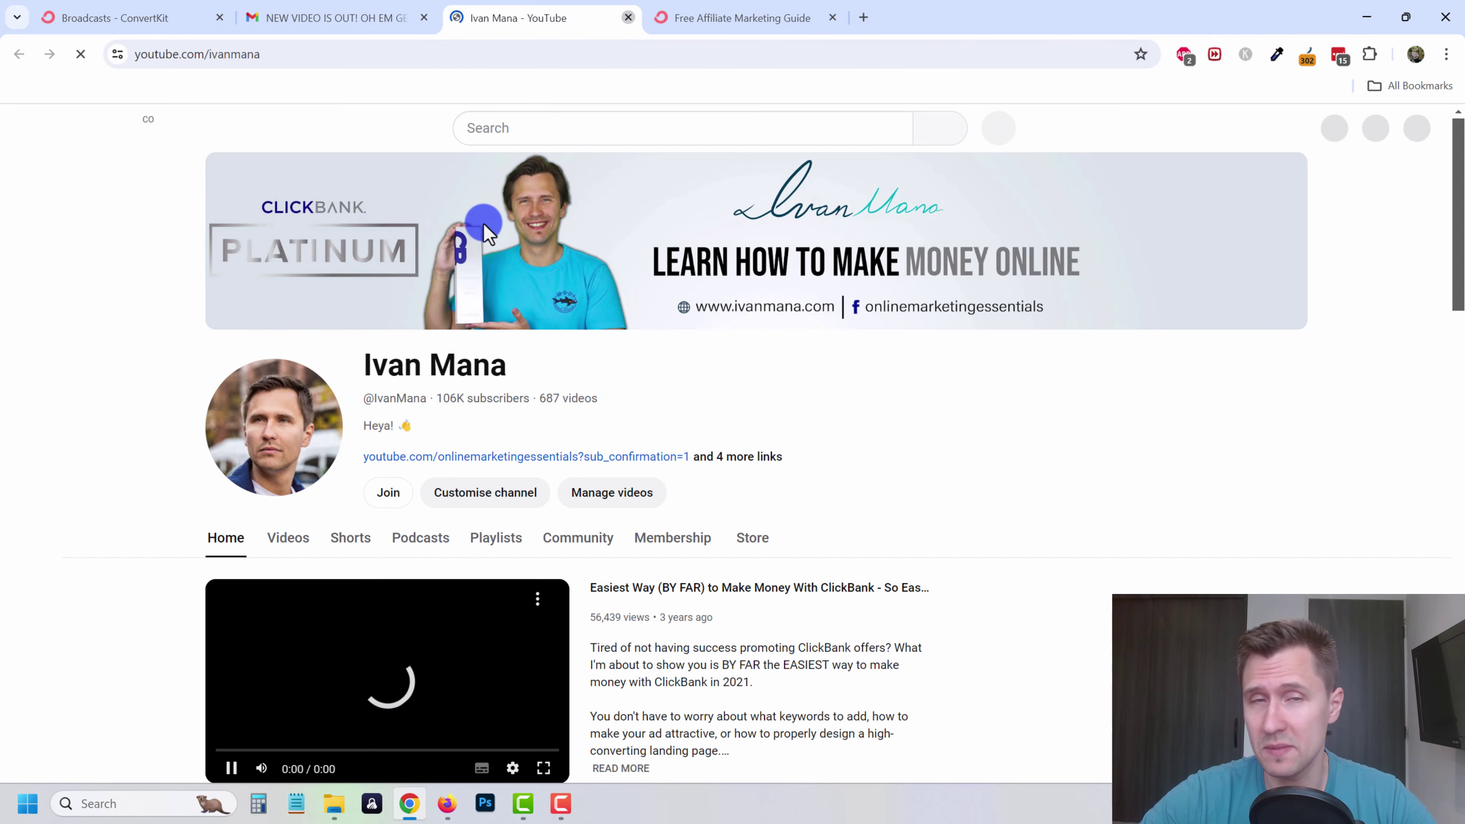
# - Close the YouTube channel tab and return to the 'Broadcasts - ConvertKit' tab
pyautogui.hotkey('ctrl', 'w')
pyautogui.click(187, 9)
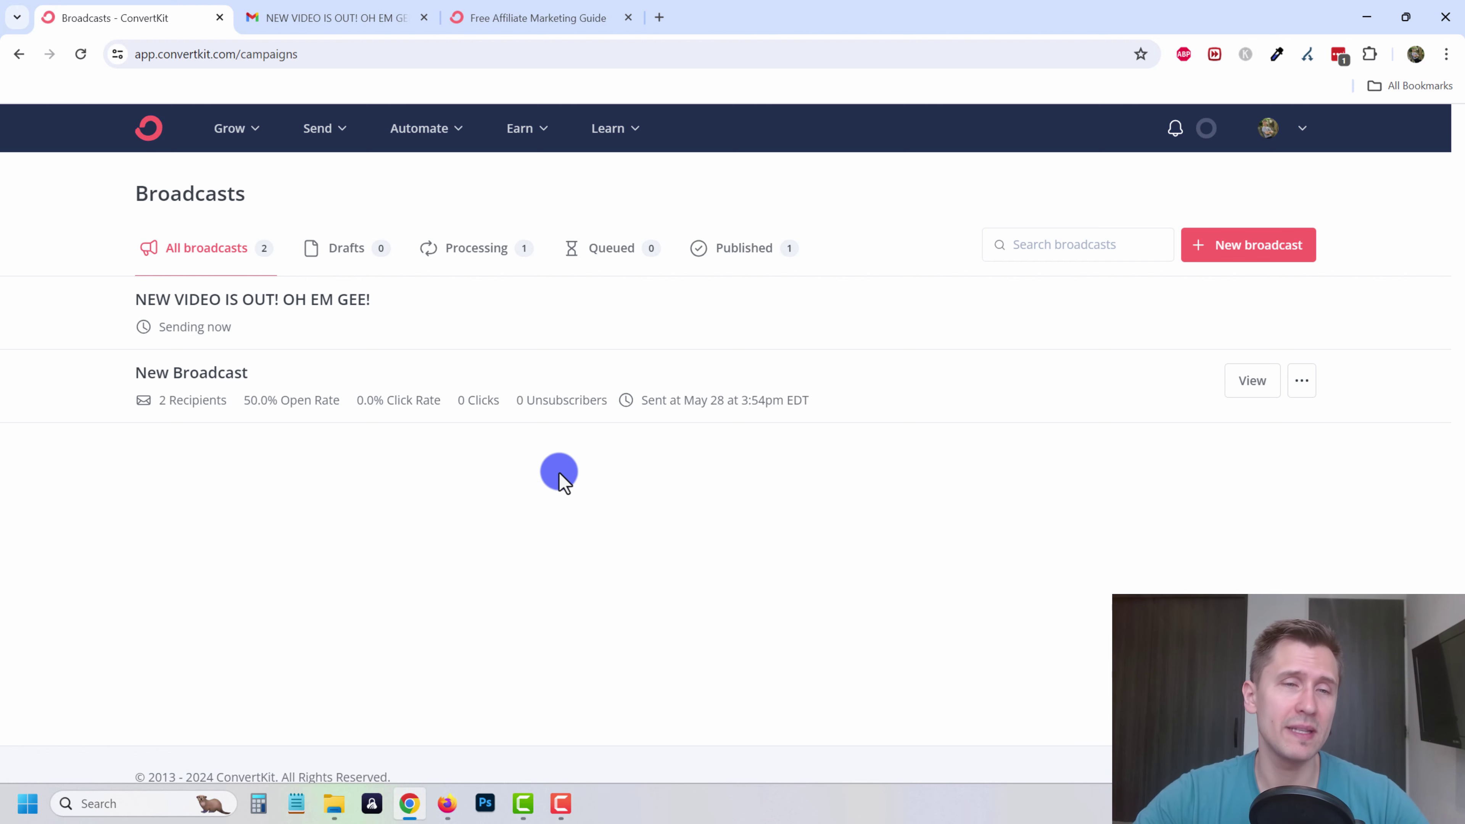
# - Go to the Email Templates page from the Send menu and start a new template
pyautogui.click(319, 132)
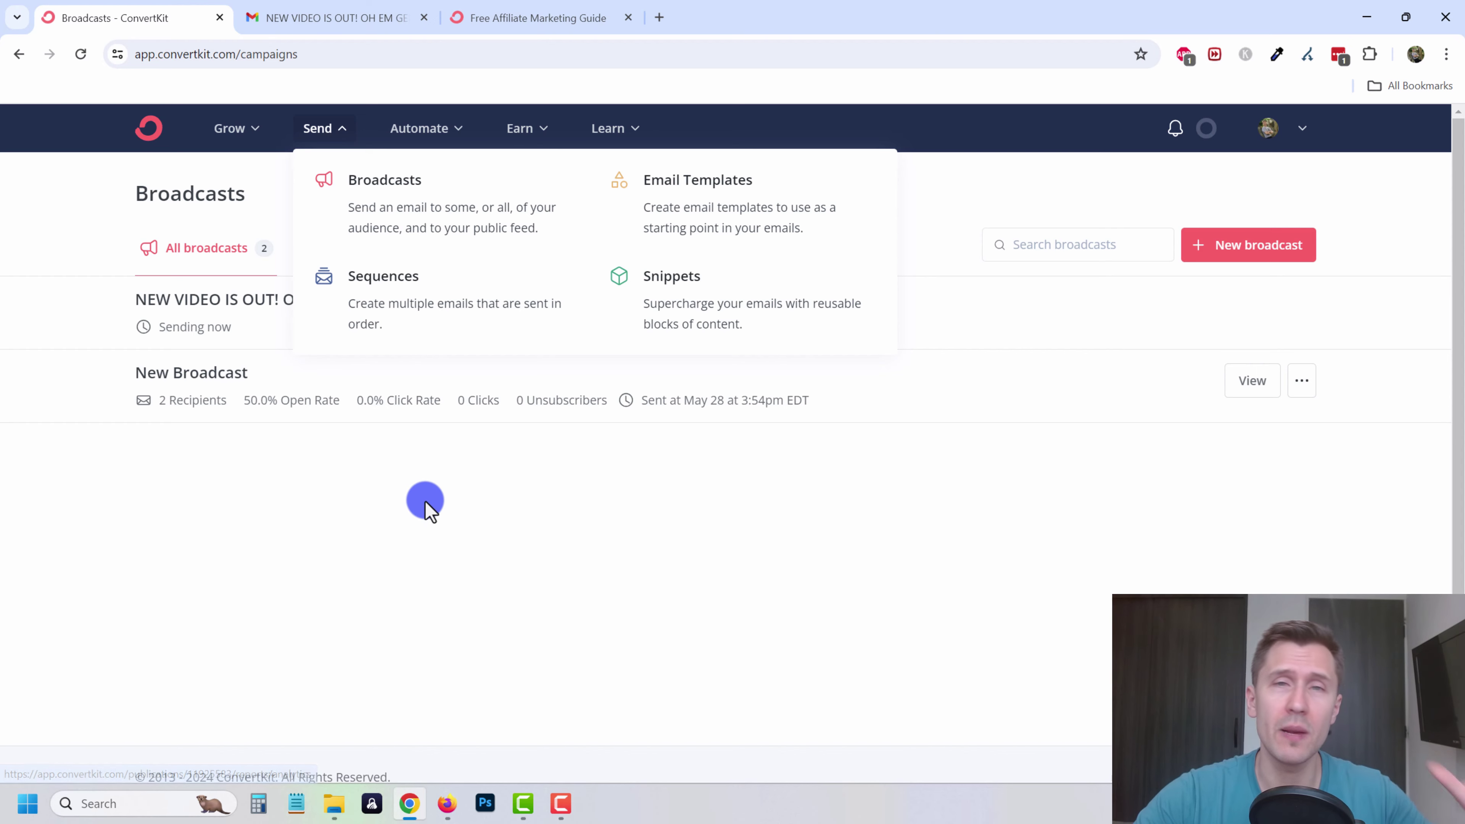
pyautogui.click(430, 525)
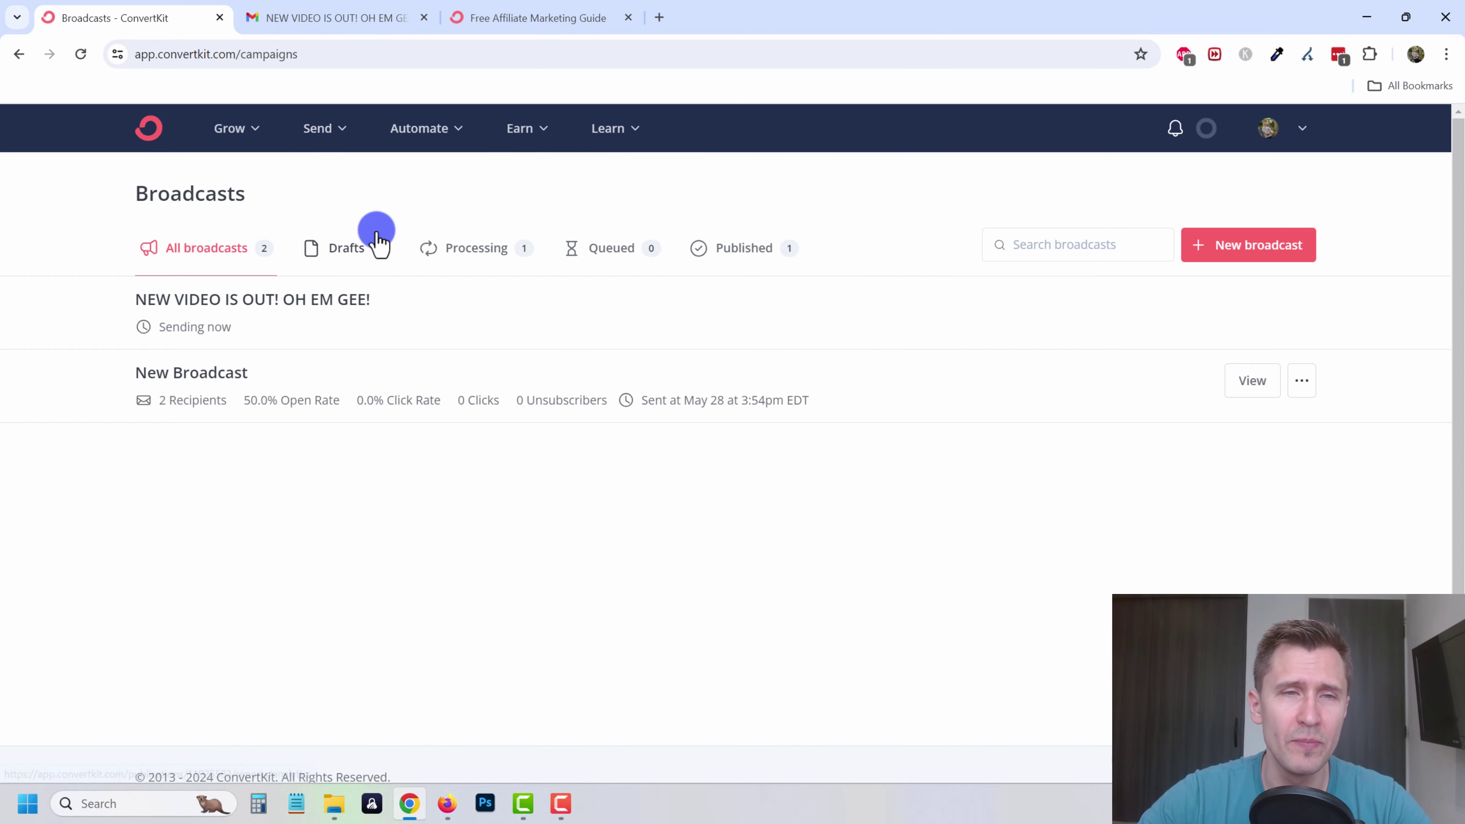
pyautogui.click(325, 130)
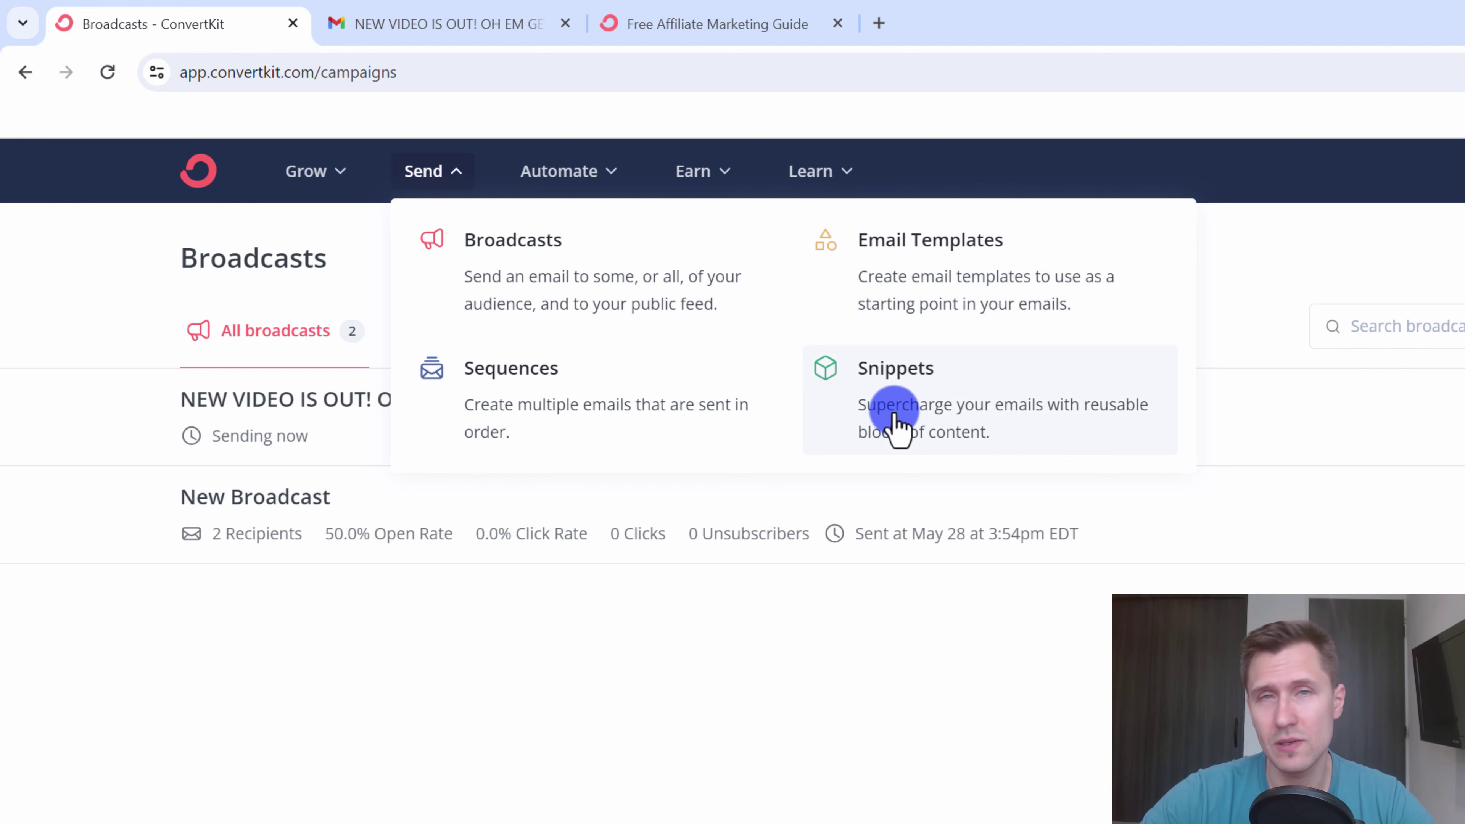
pyautogui.click(925, 259)
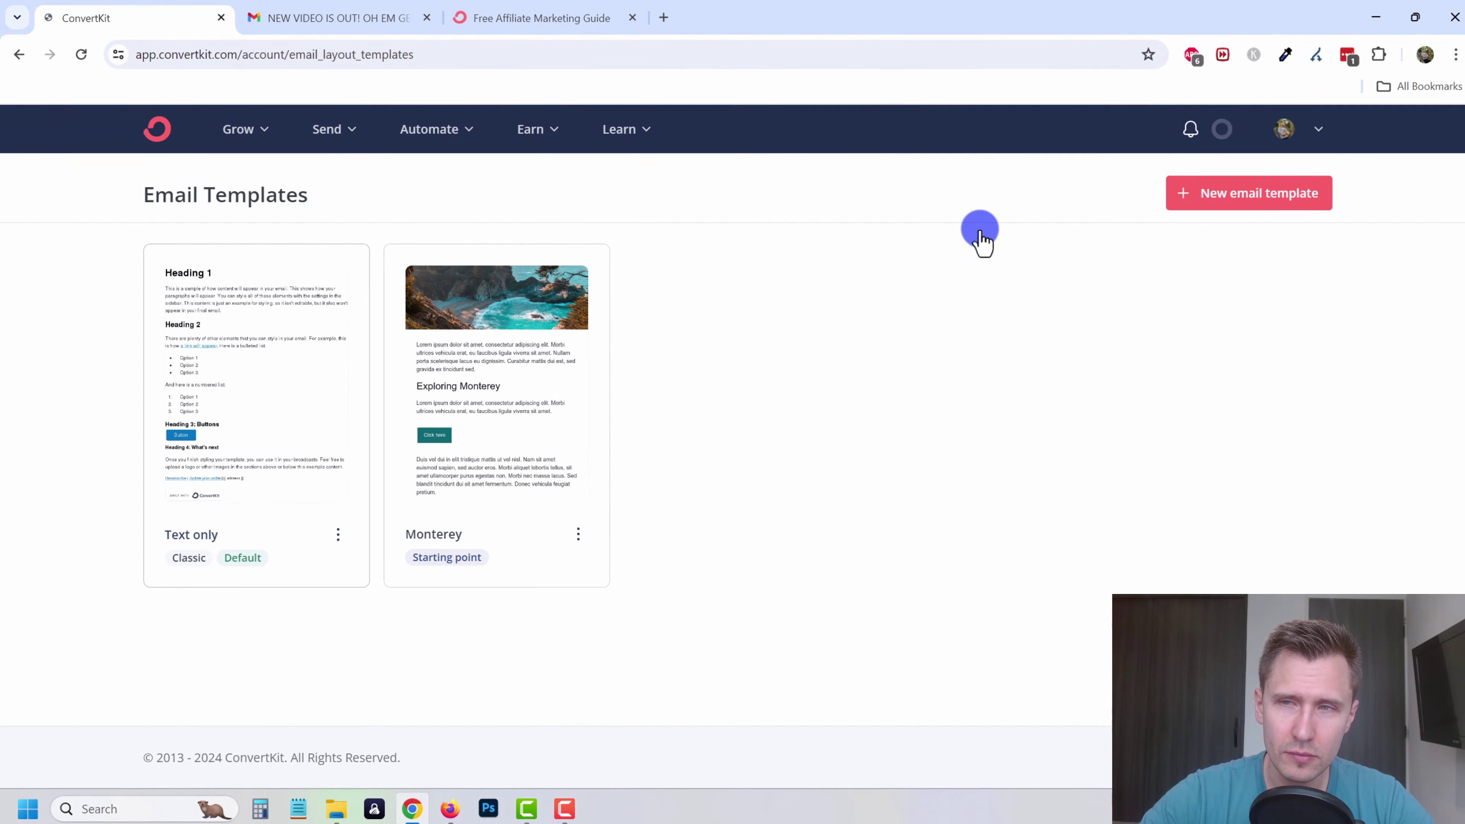
pyautogui.click(1194, 192)
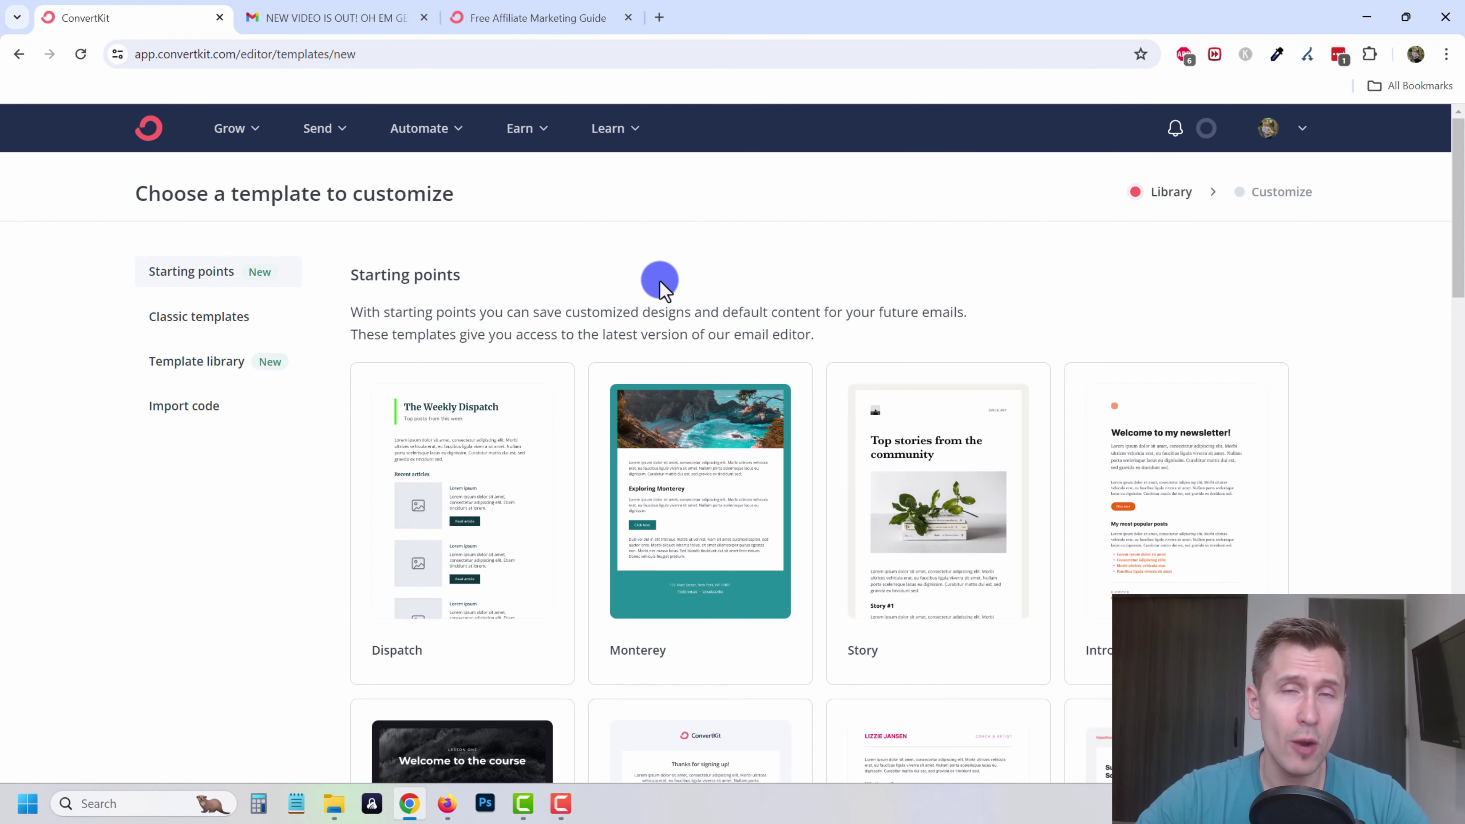
# - Switch to the Snippets page through the Send menu
pyautogui.scroll(-6, 659, 282)
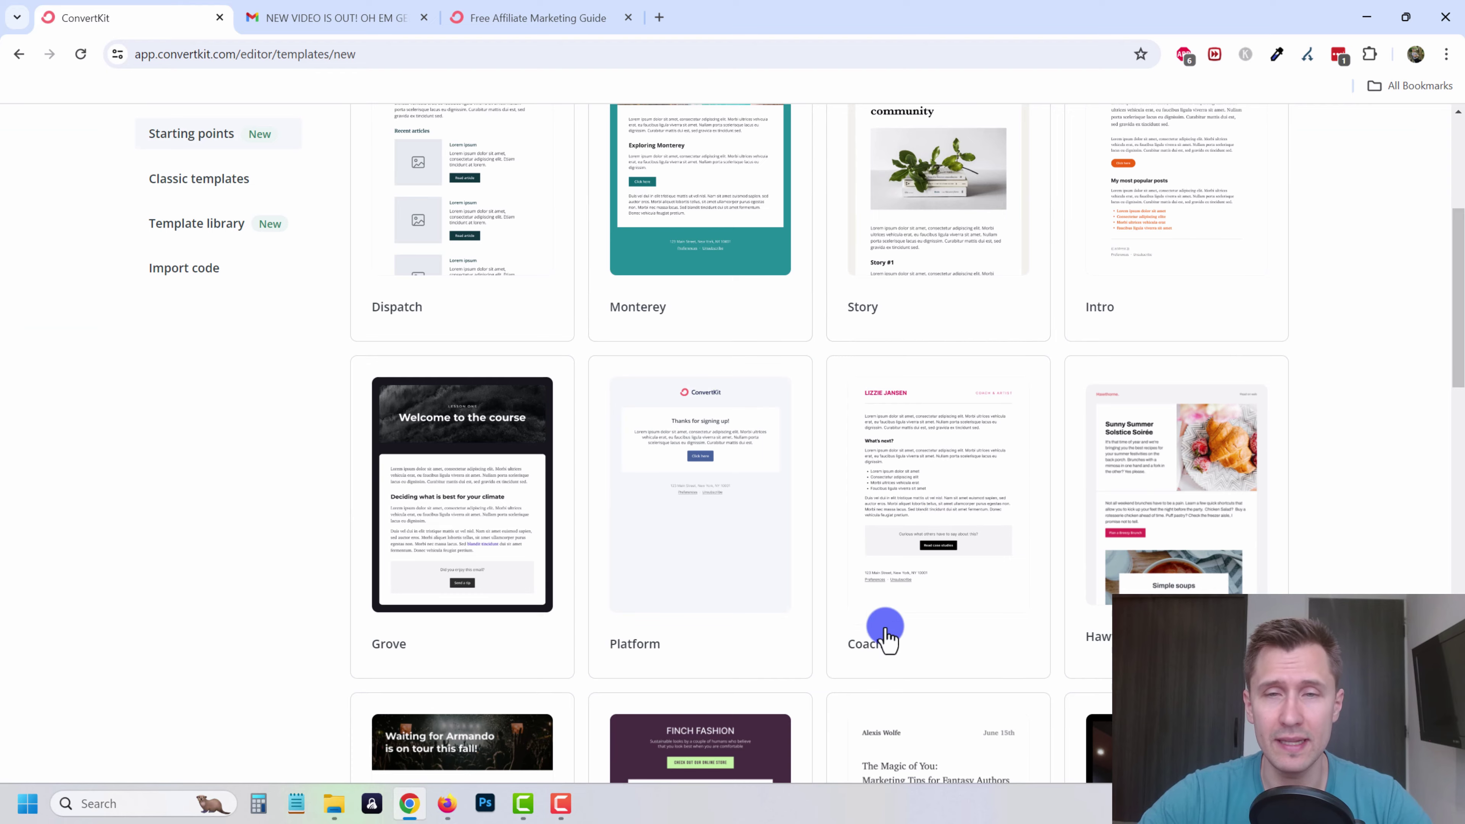
pyautogui.scroll(-6, 946, 462)
pyautogui.scroll(12, 597, 497)
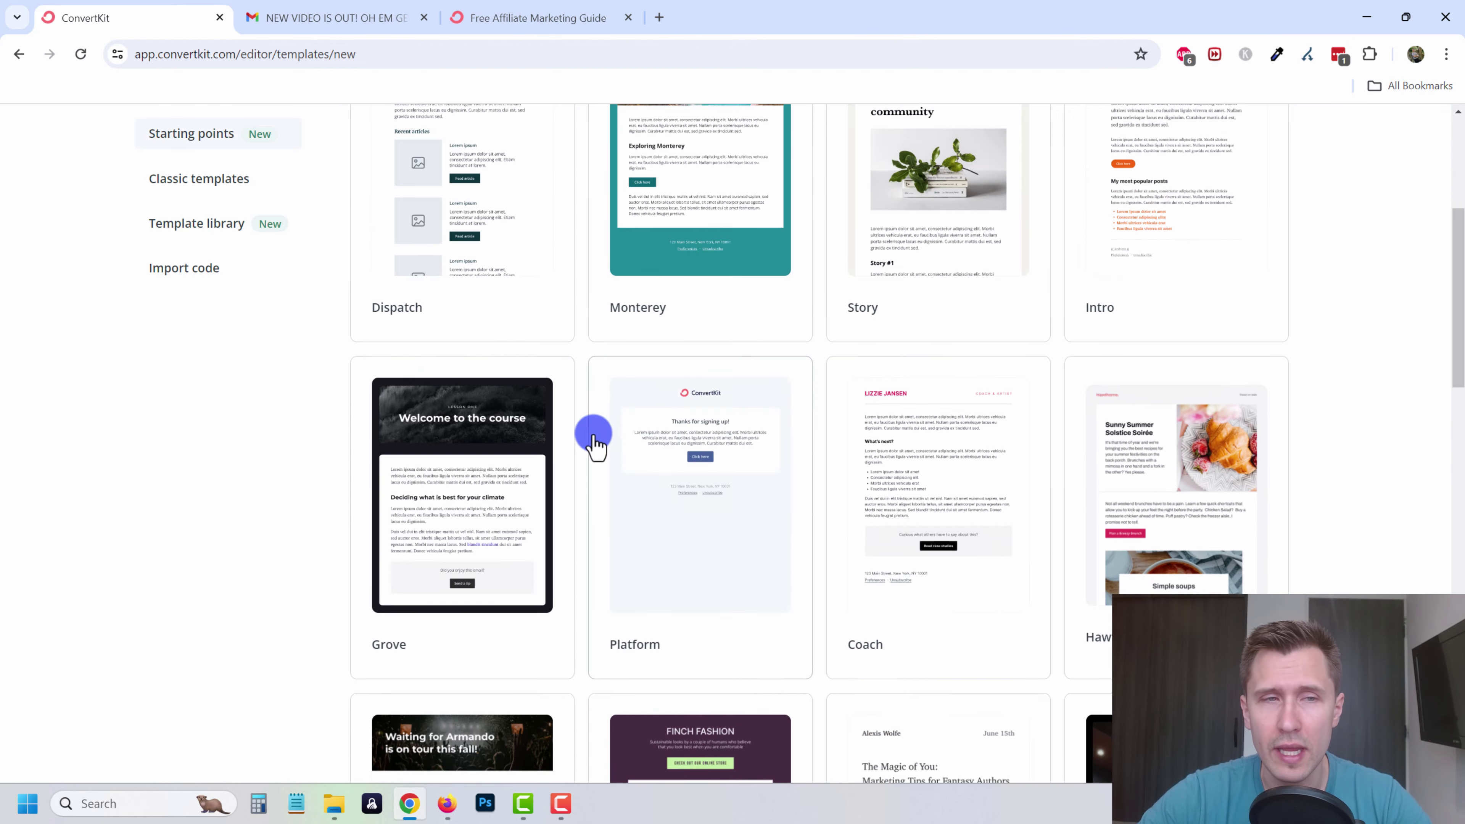
pyautogui.click(333, 136)
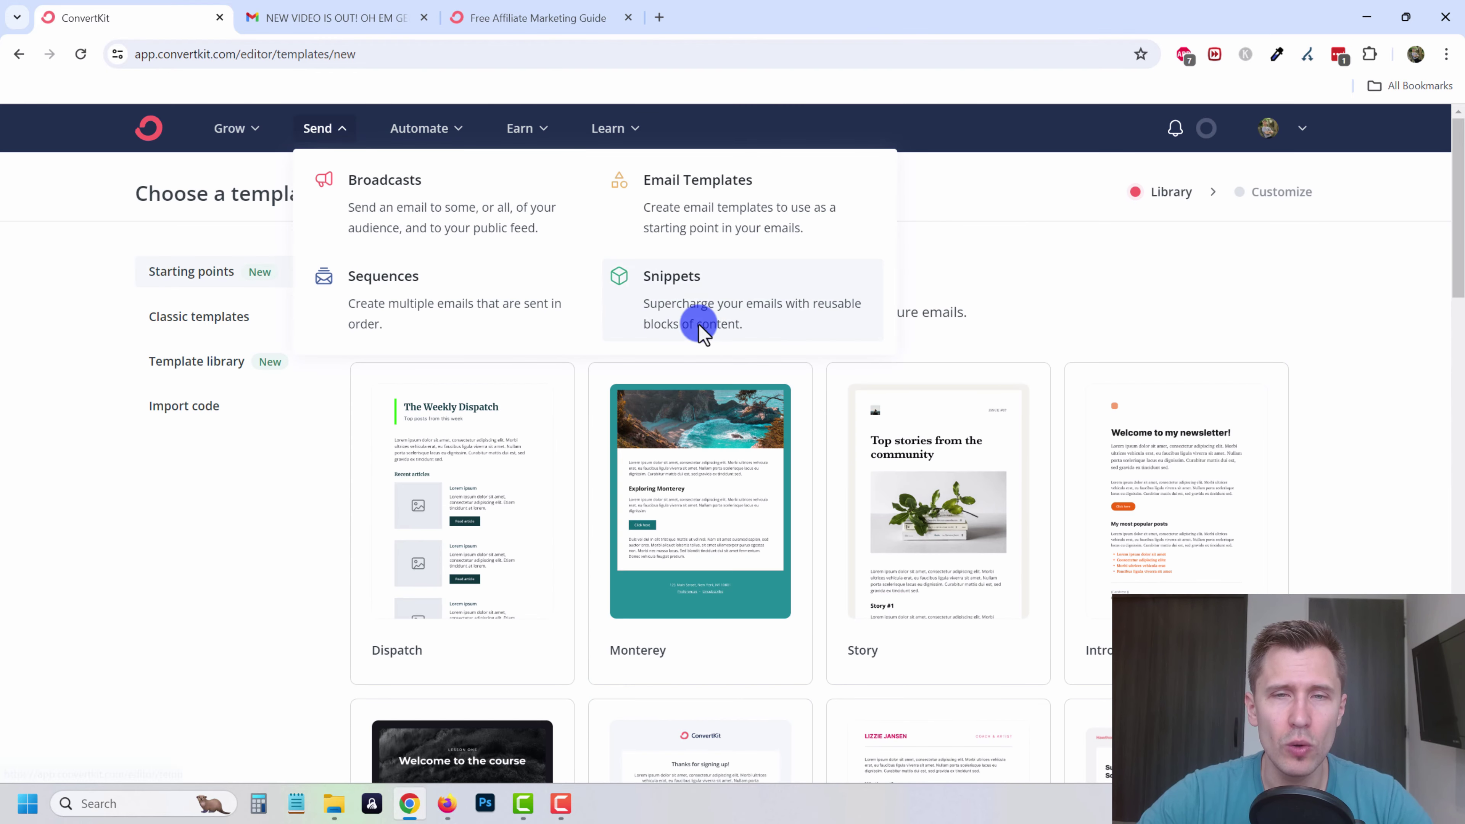
pyautogui.click(706, 311)
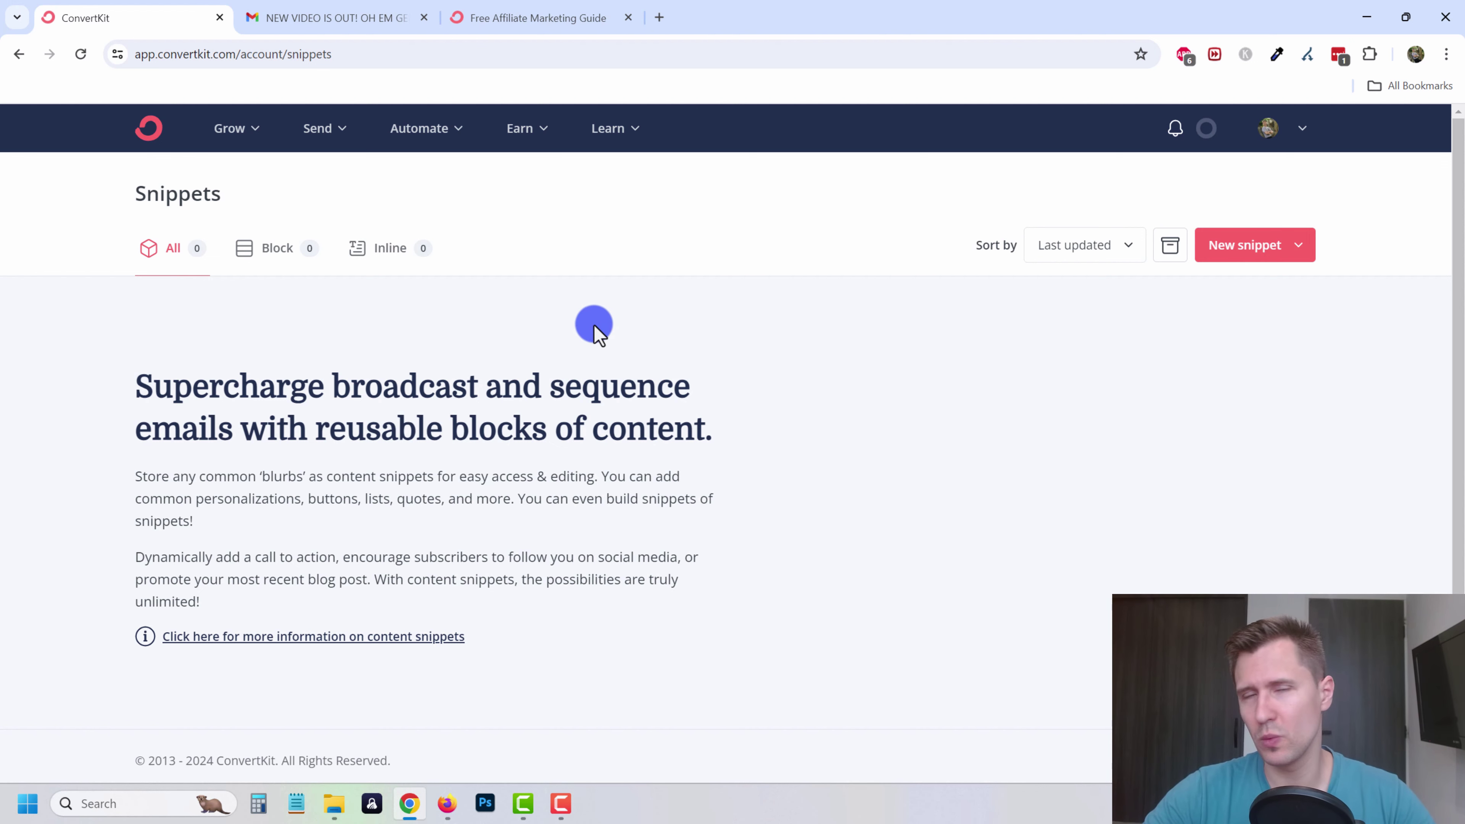
# - Create a new block snippet named 'Talk soon'
pyautogui.click(1239, 248)
pyautogui.click(1171, 313)
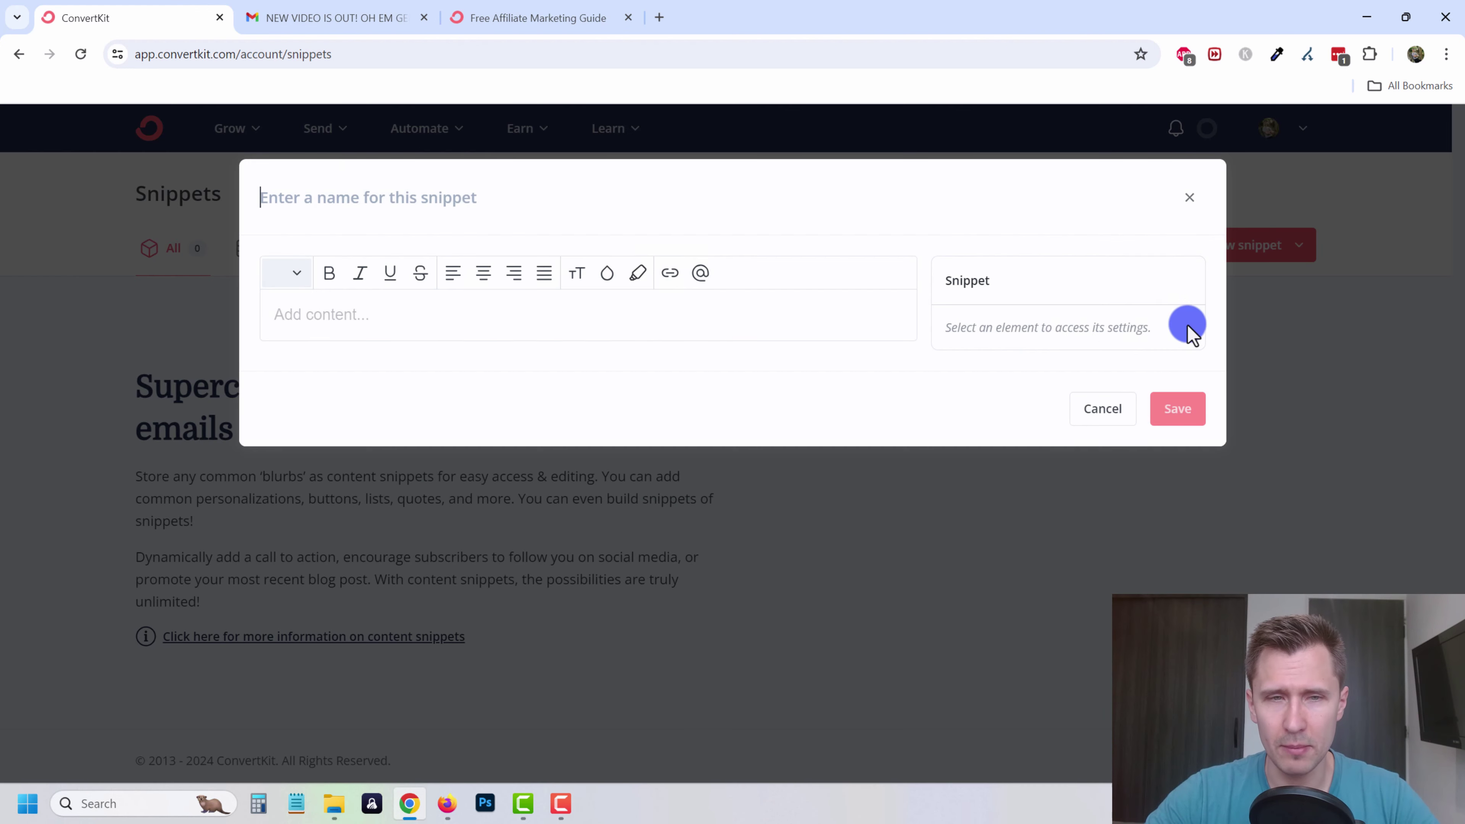
pyautogui.click(328, 312)
pyautogui.click(355, 206)
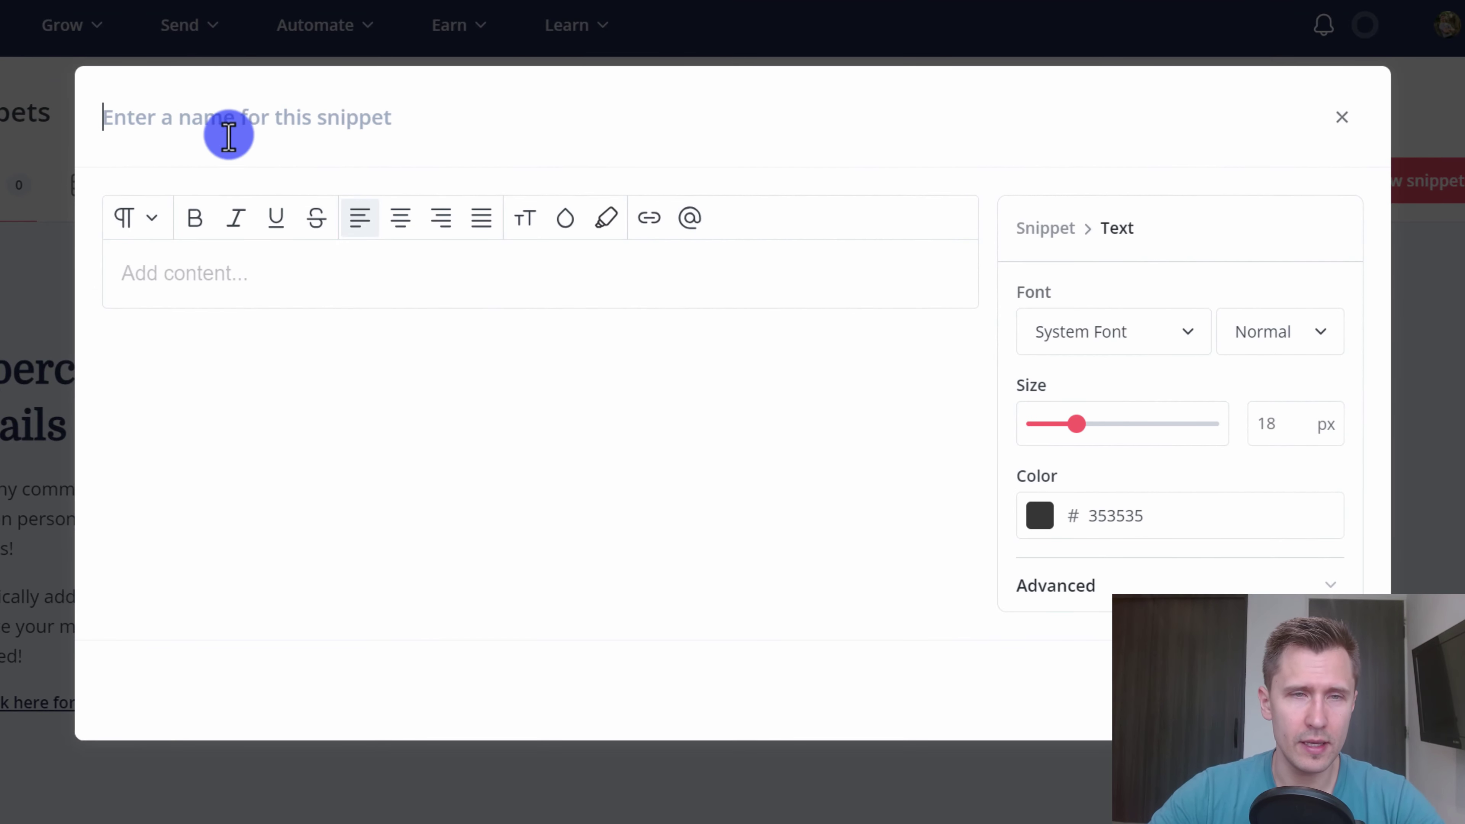
pyautogui.write('Talk soon')
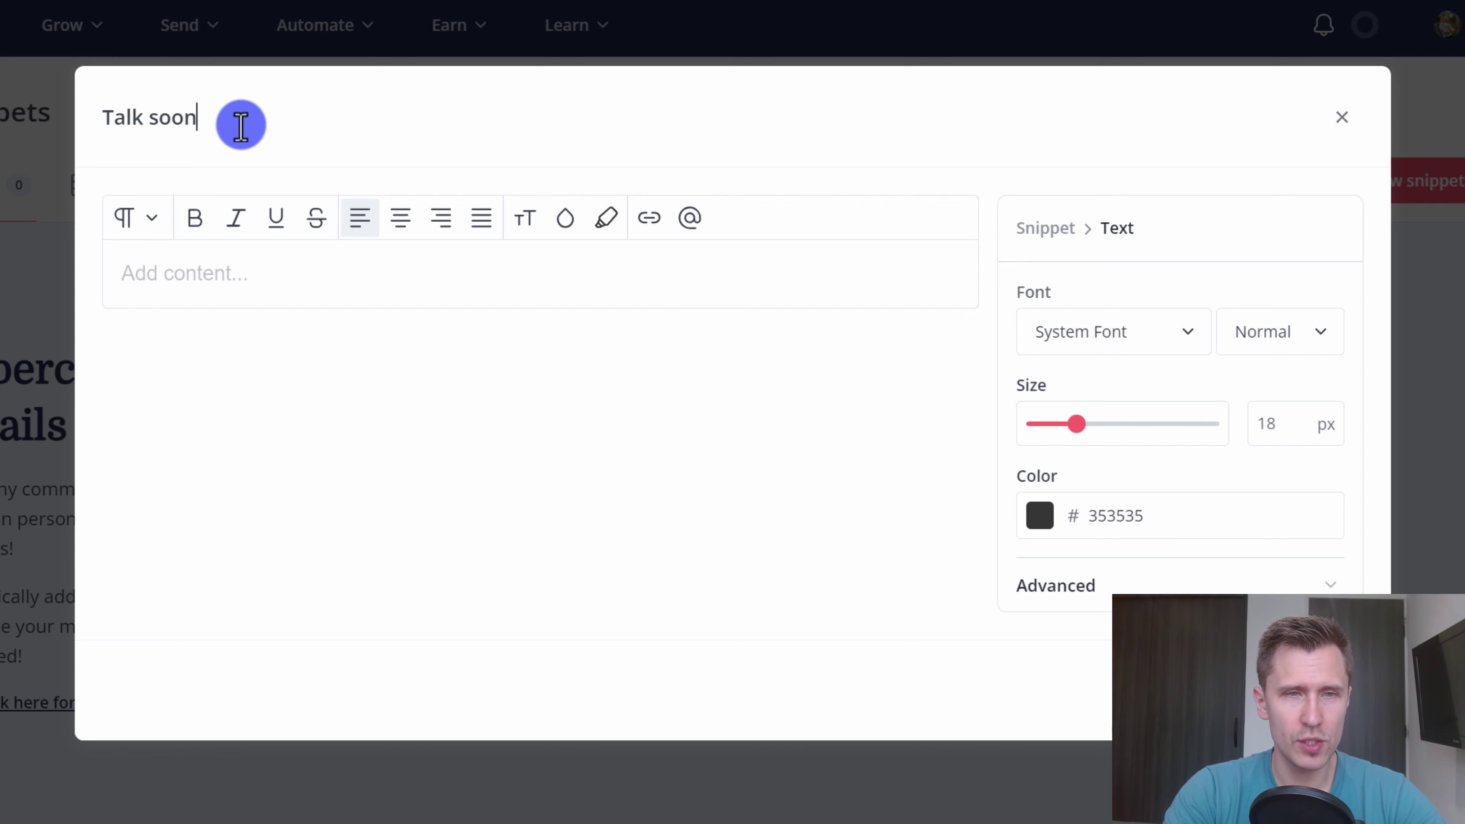
# - Write the snippet content: 'Talk soon,' with the sender's name on the next line
pyautogui.click(246, 271)
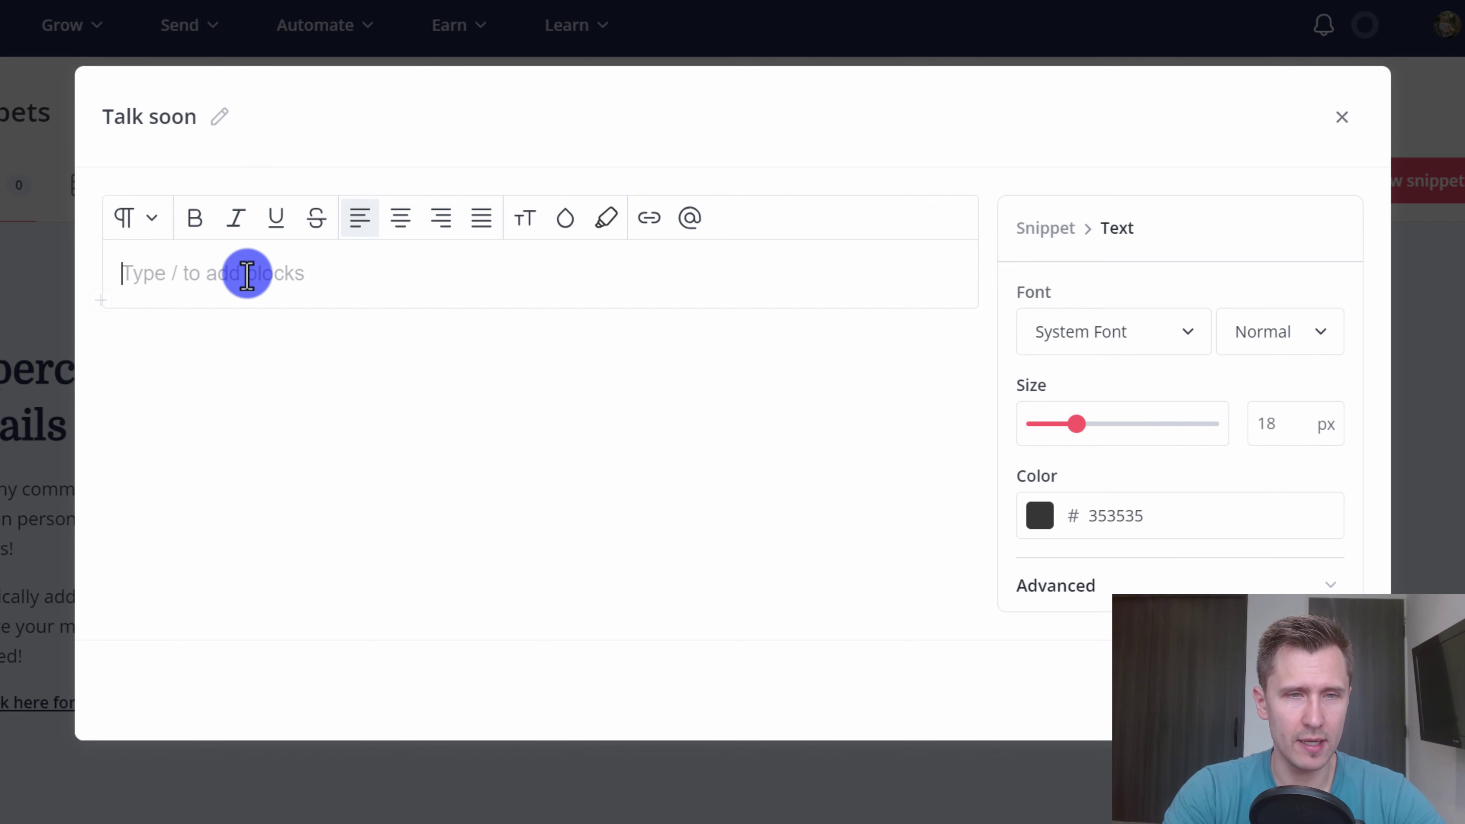
pyautogui.write('Talk soon,')
pyautogui.press('Return')
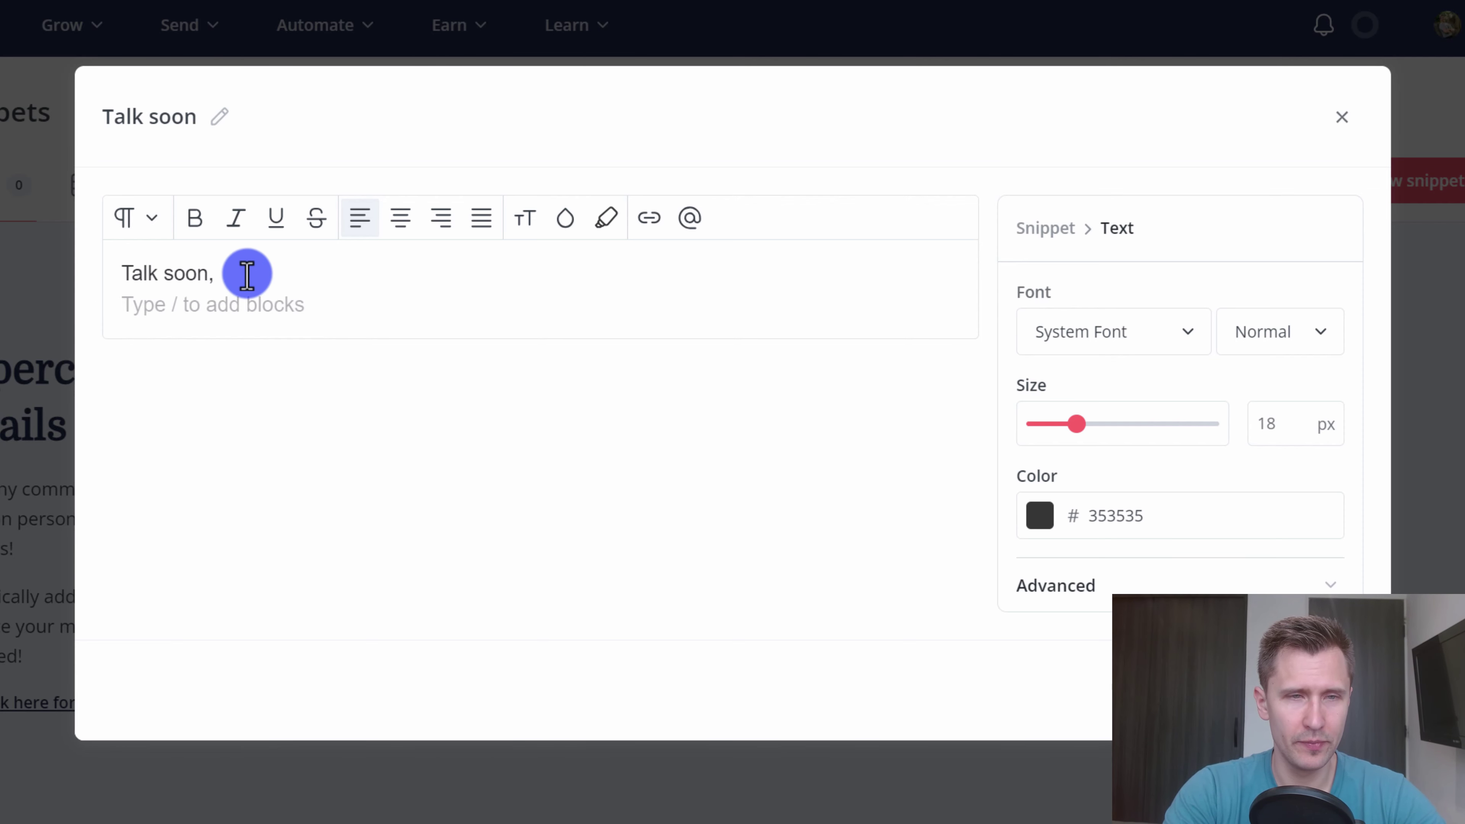
pyautogui.write('Ivan M.')
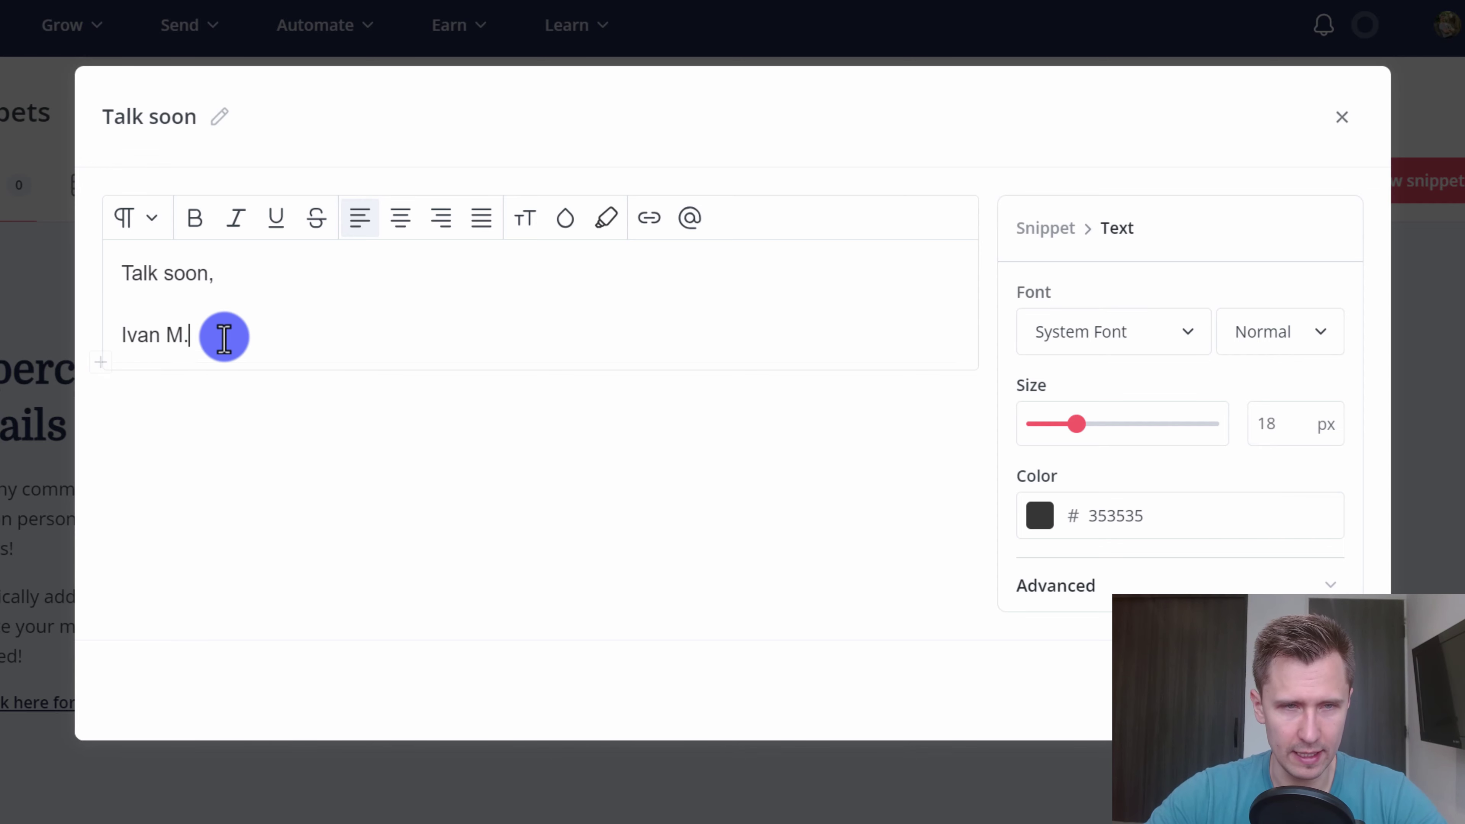
# - Highlight the sender's name in yellow (FBFF00) and save the snippet
pyautogui.moveTo(223, 334); pyautogui.dragTo(108, 347)
pyautogui.click(606, 218)
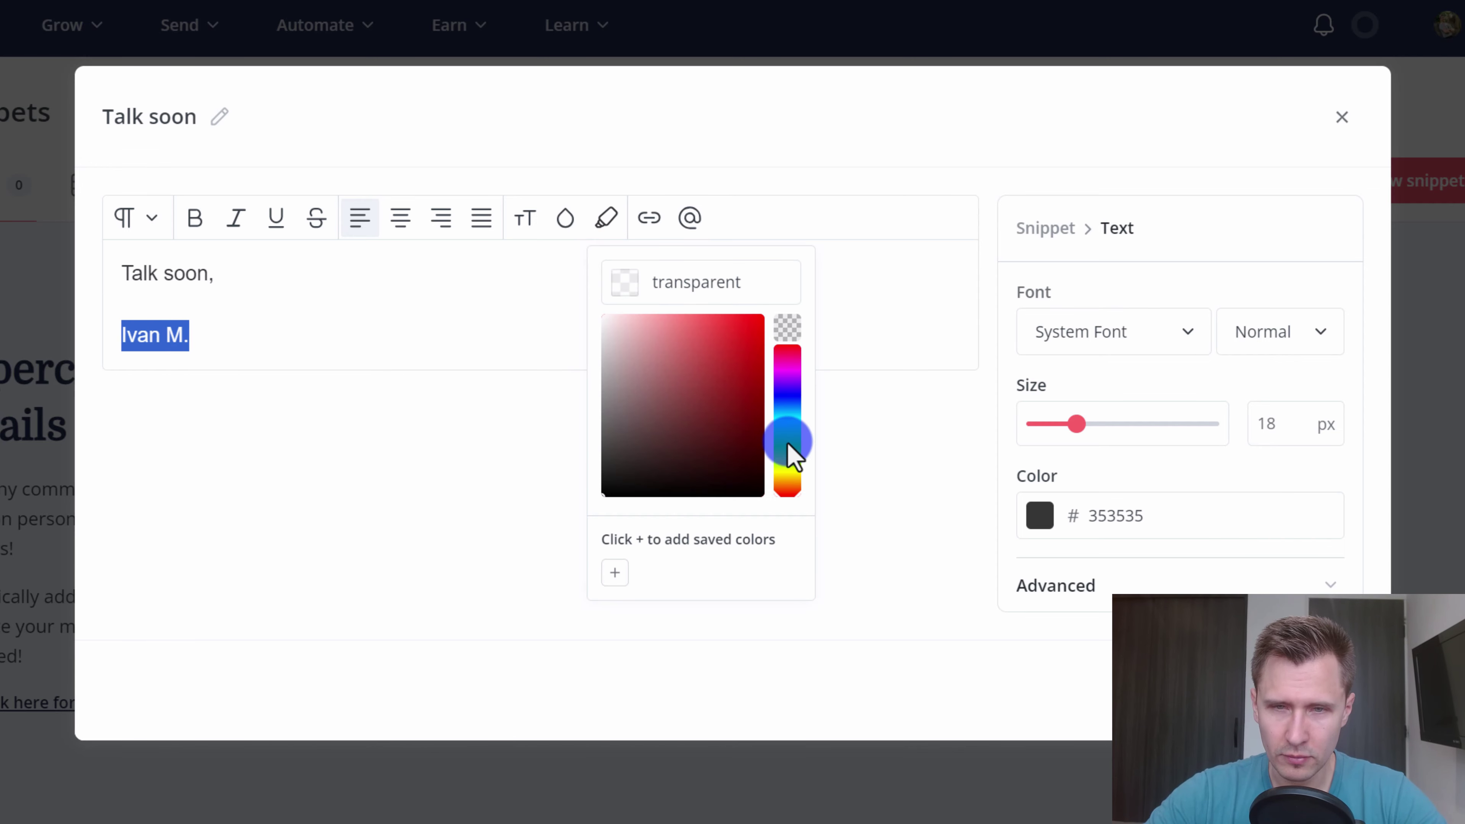
pyautogui.click(785, 468)
pyautogui.moveTo(737, 381); pyautogui.dragTo(778, 320)
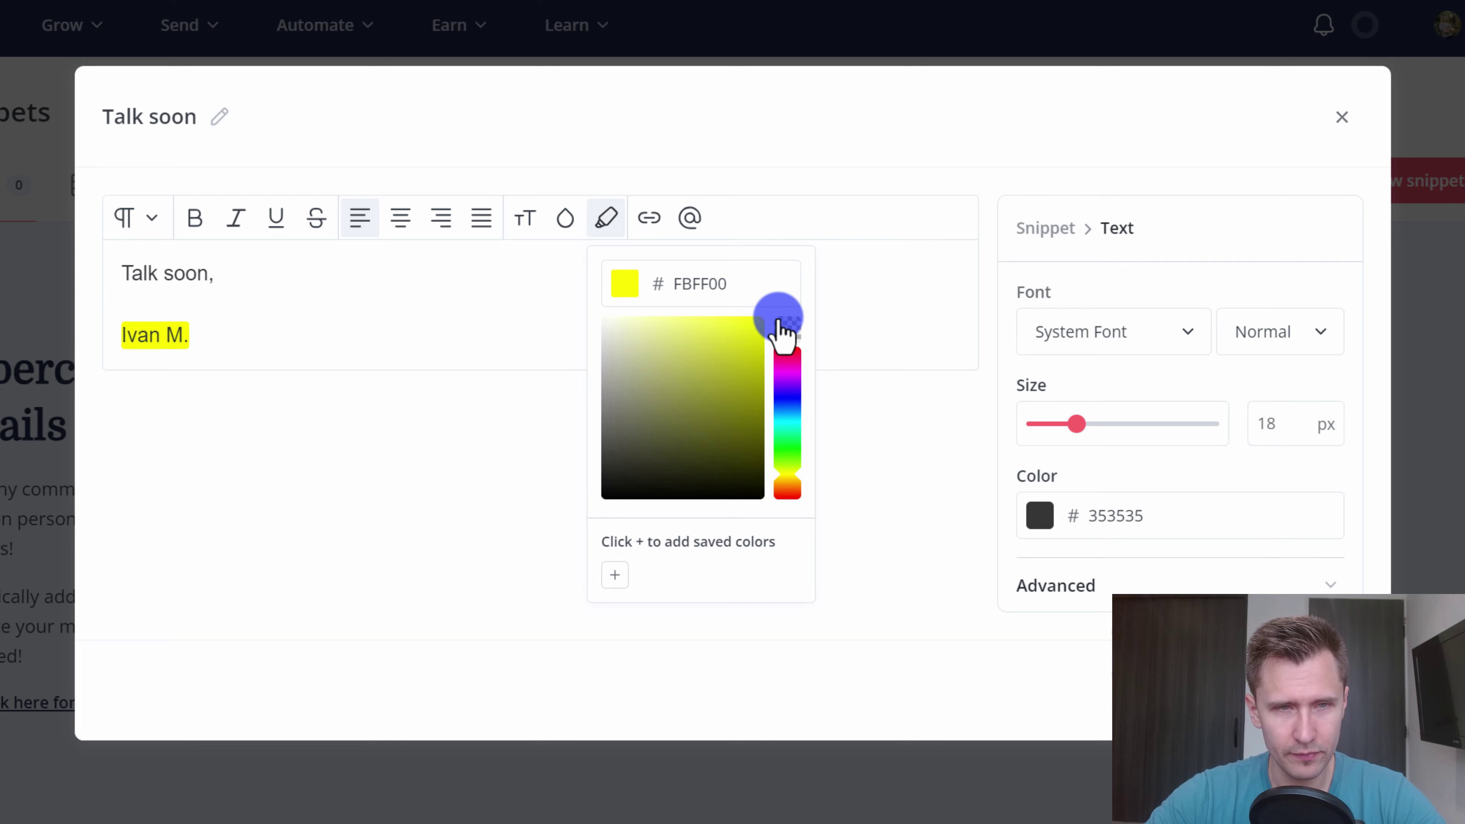
pyautogui.click(912, 285)
pyautogui.click(674, 358)
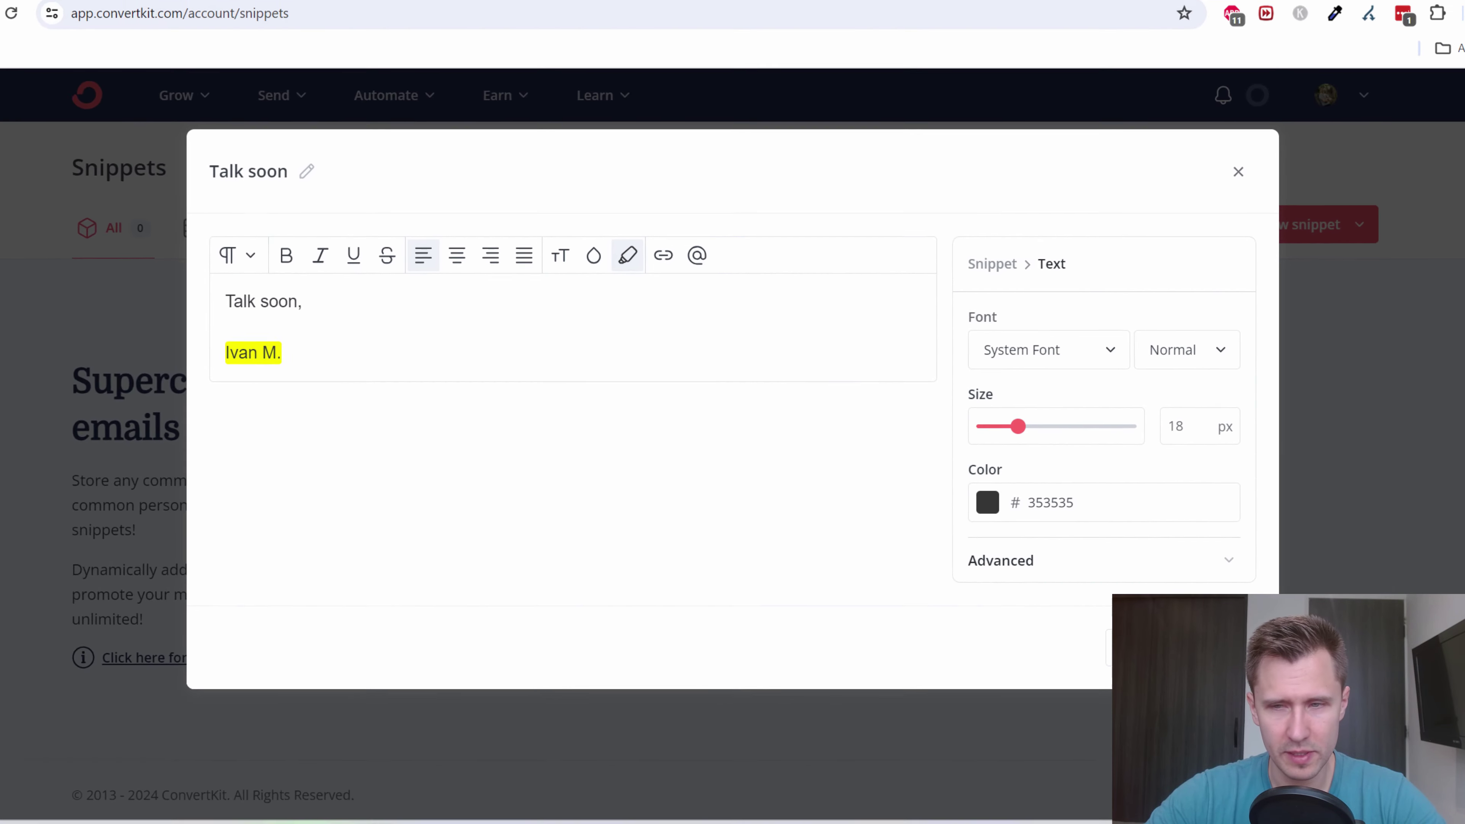
pyautogui.click(1137, 650)
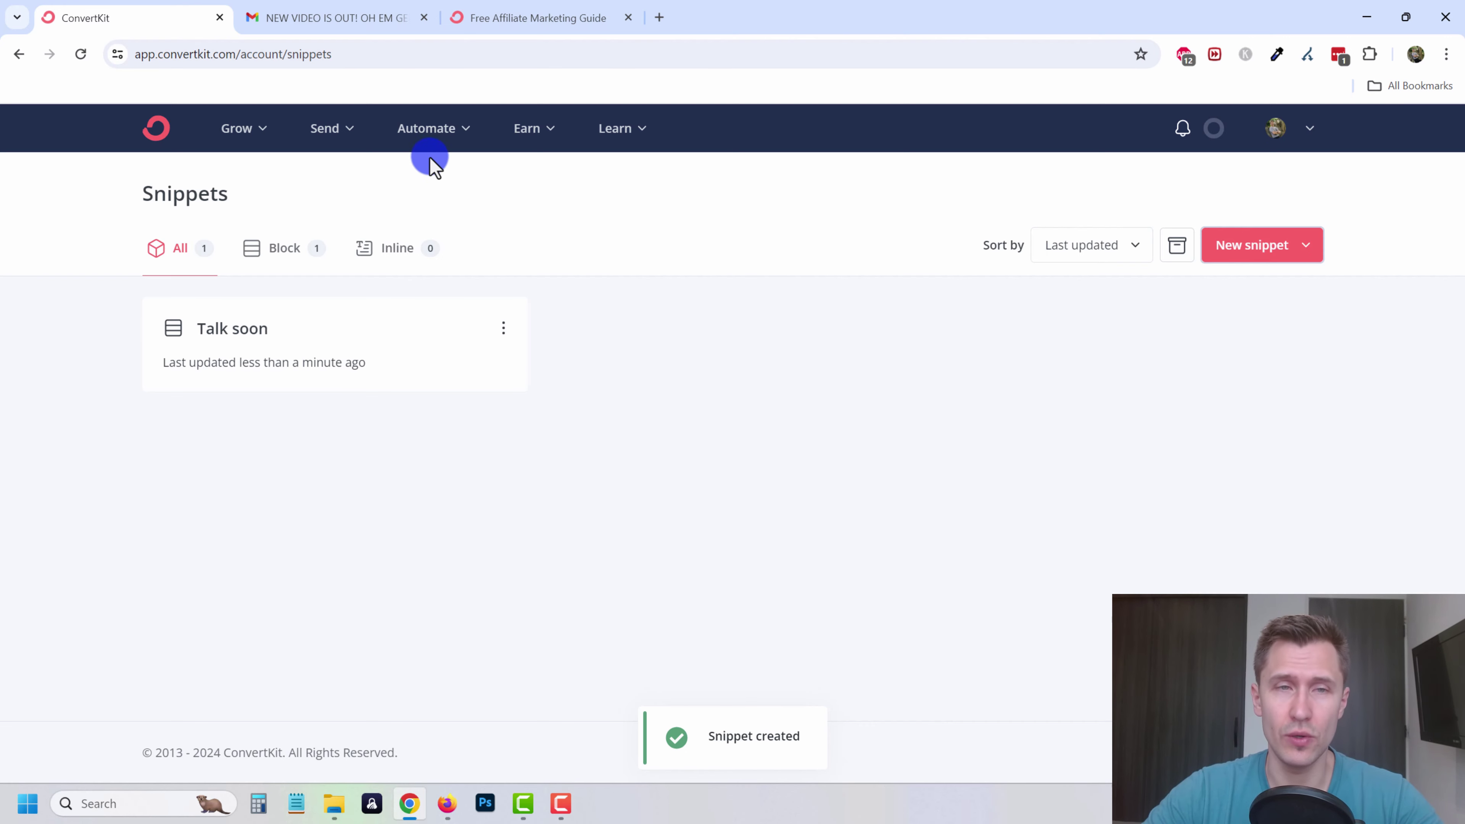
# - Create a new sequence based on the Text only template
pyautogui.click(335, 133)
pyautogui.click(409, 312)
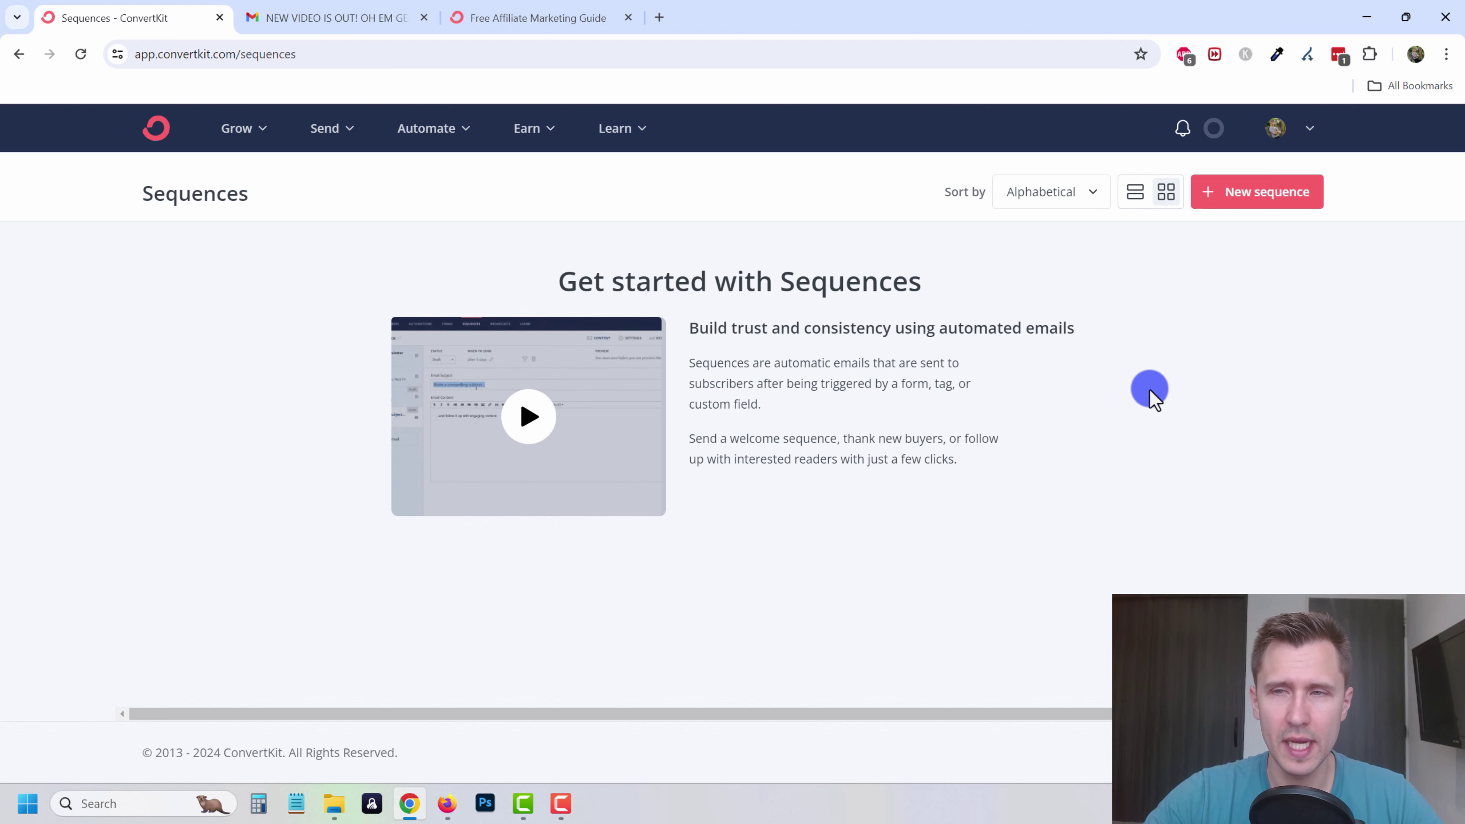
pyautogui.click(1243, 212)
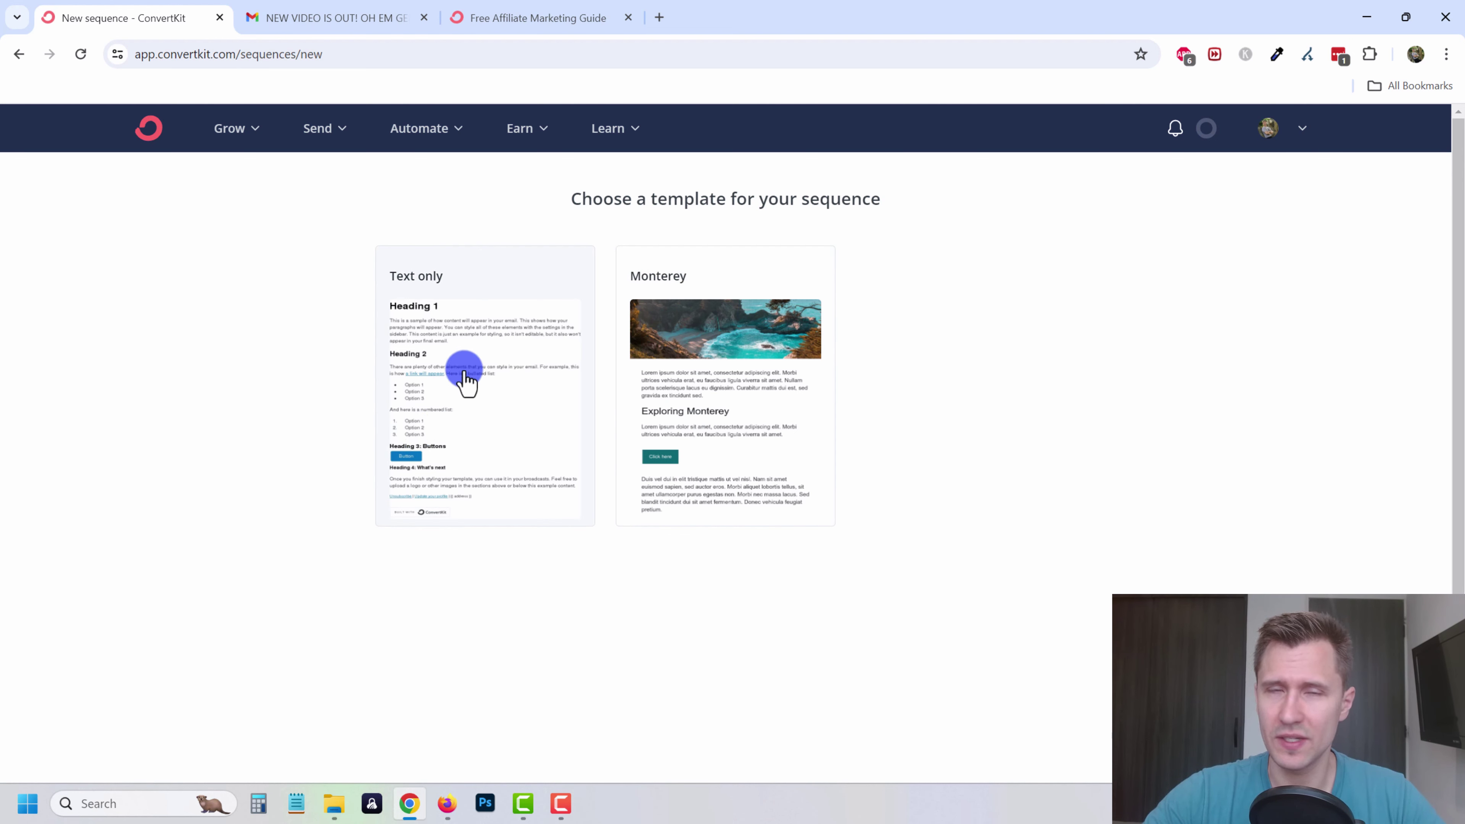
pyautogui.click(473, 392)
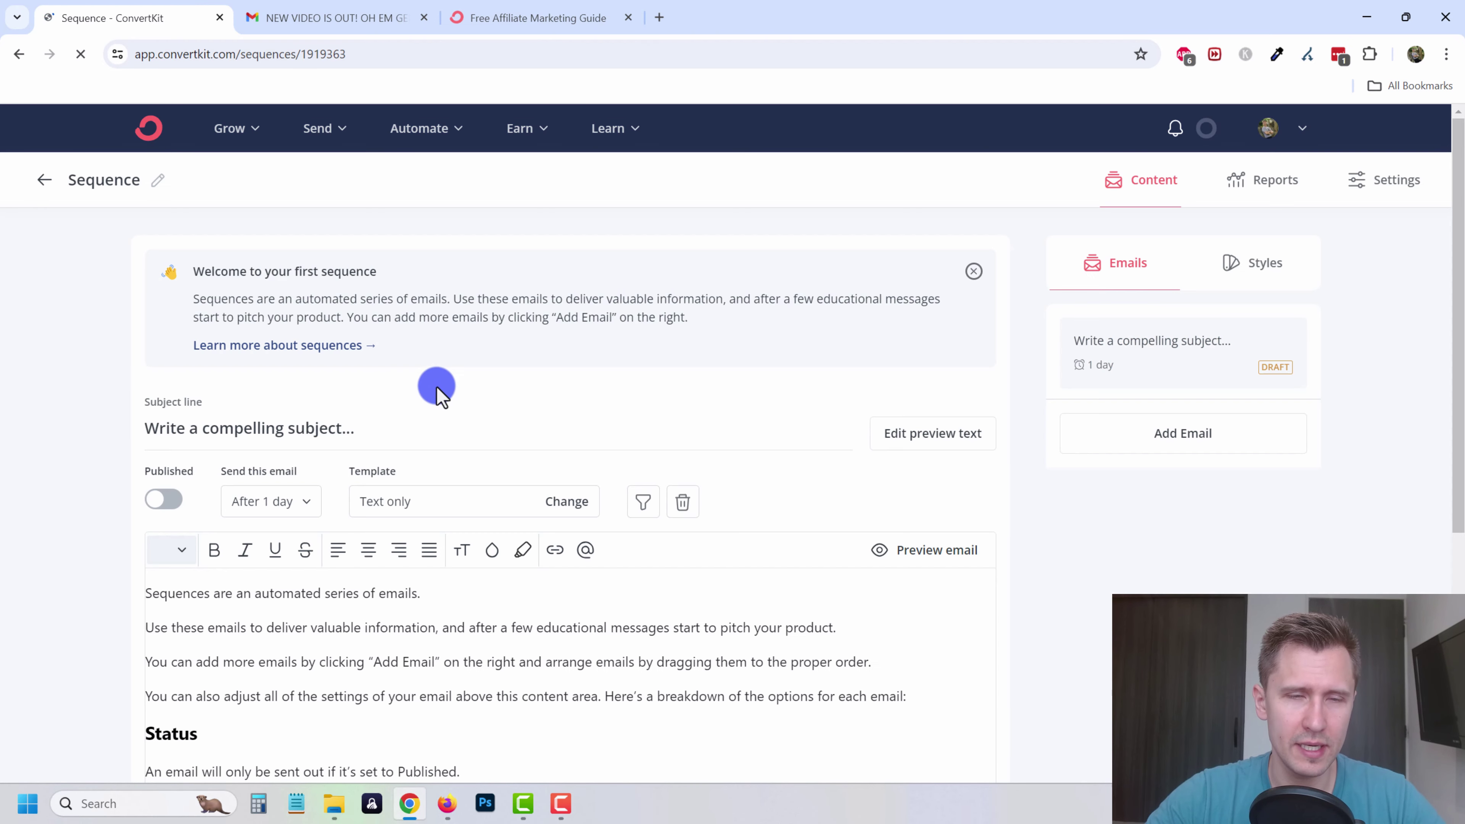
# - Delete all of the first email's placeholder body text
pyautogui.scroll(-3, 386, 566)
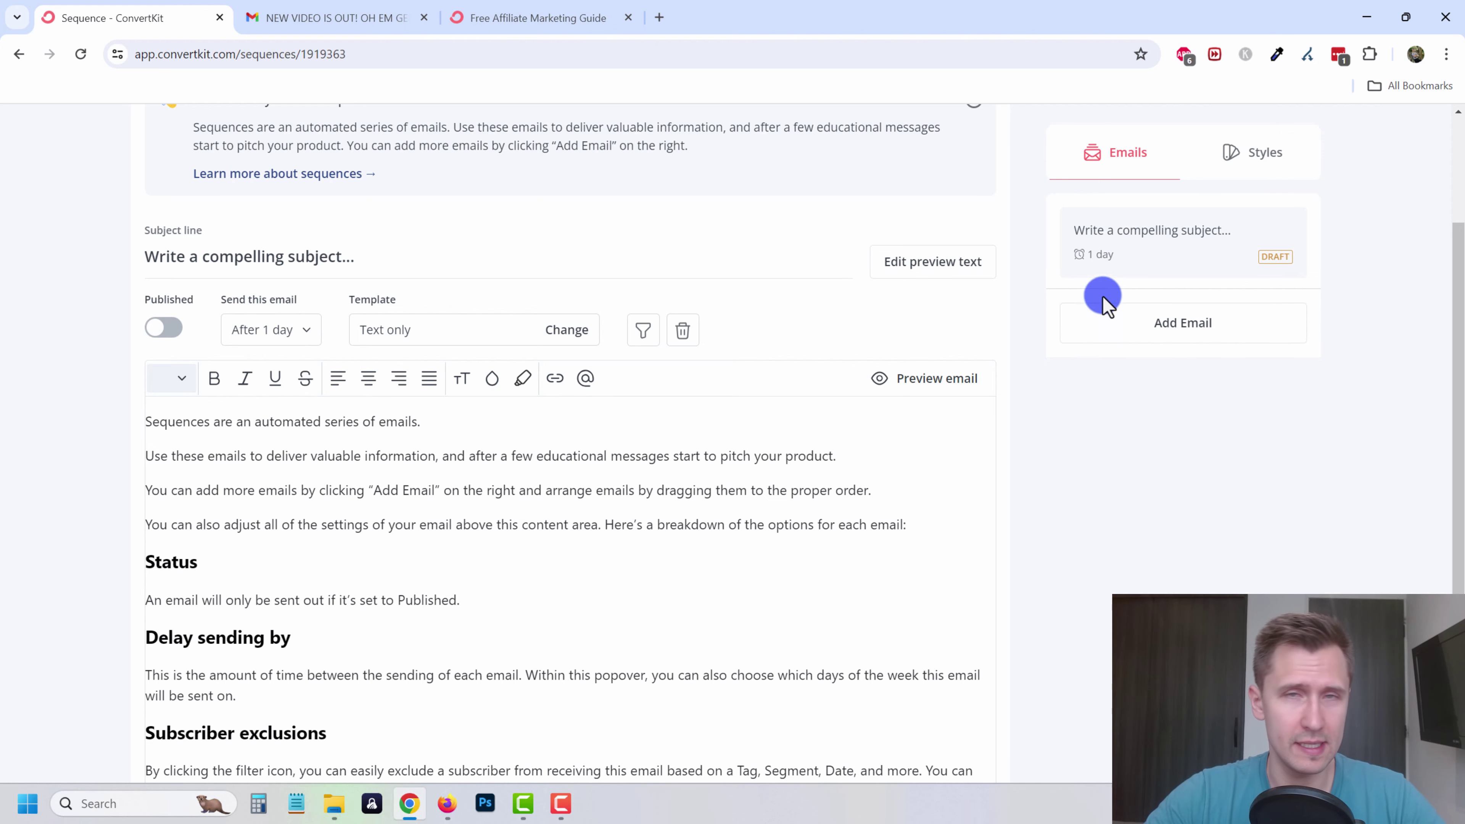
pyautogui.scroll(2, 489, 579)
pyautogui.scroll(-5, 484, 579)
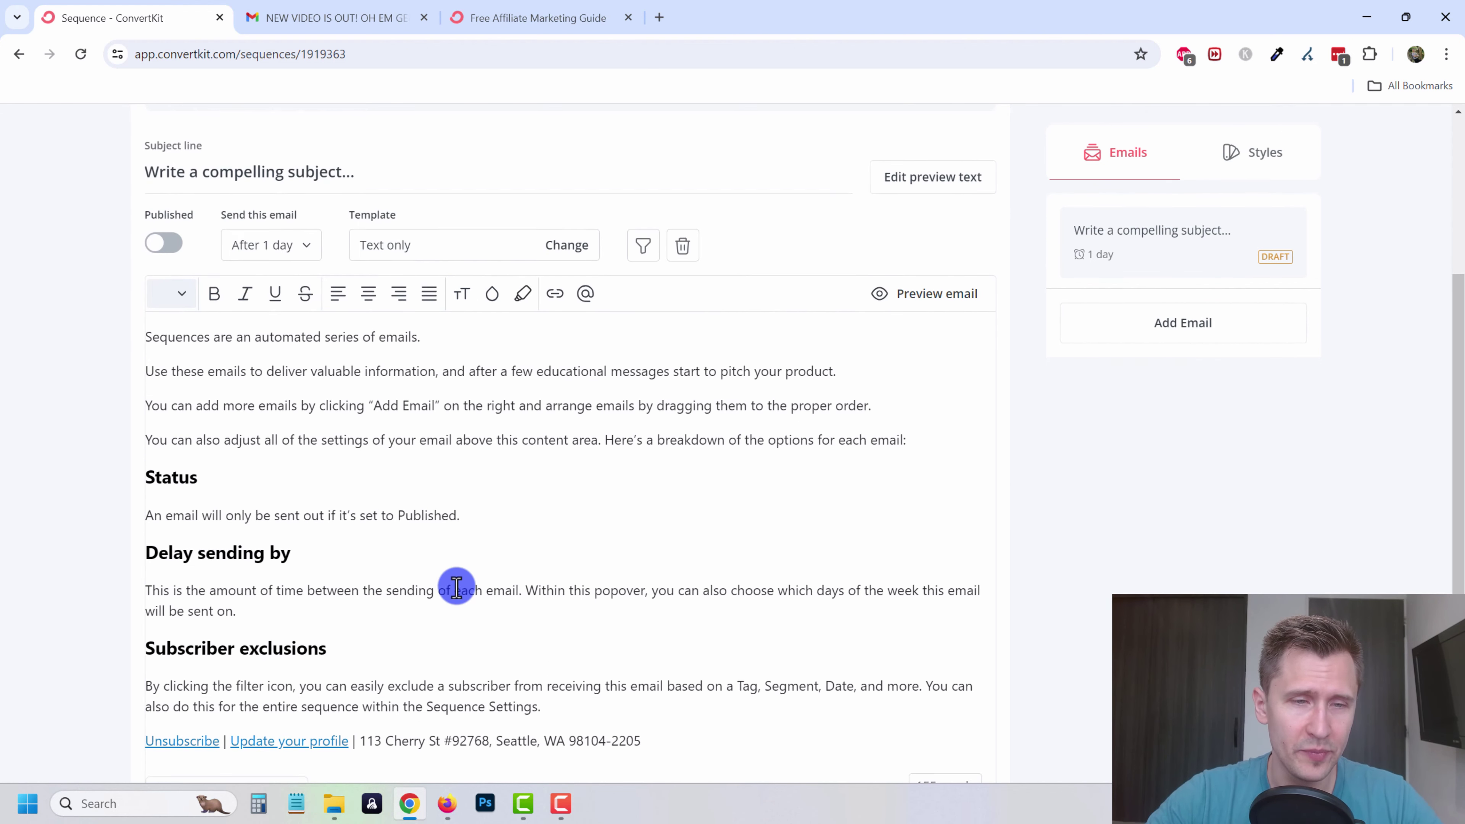
pyautogui.scroll(3, 443, 603)
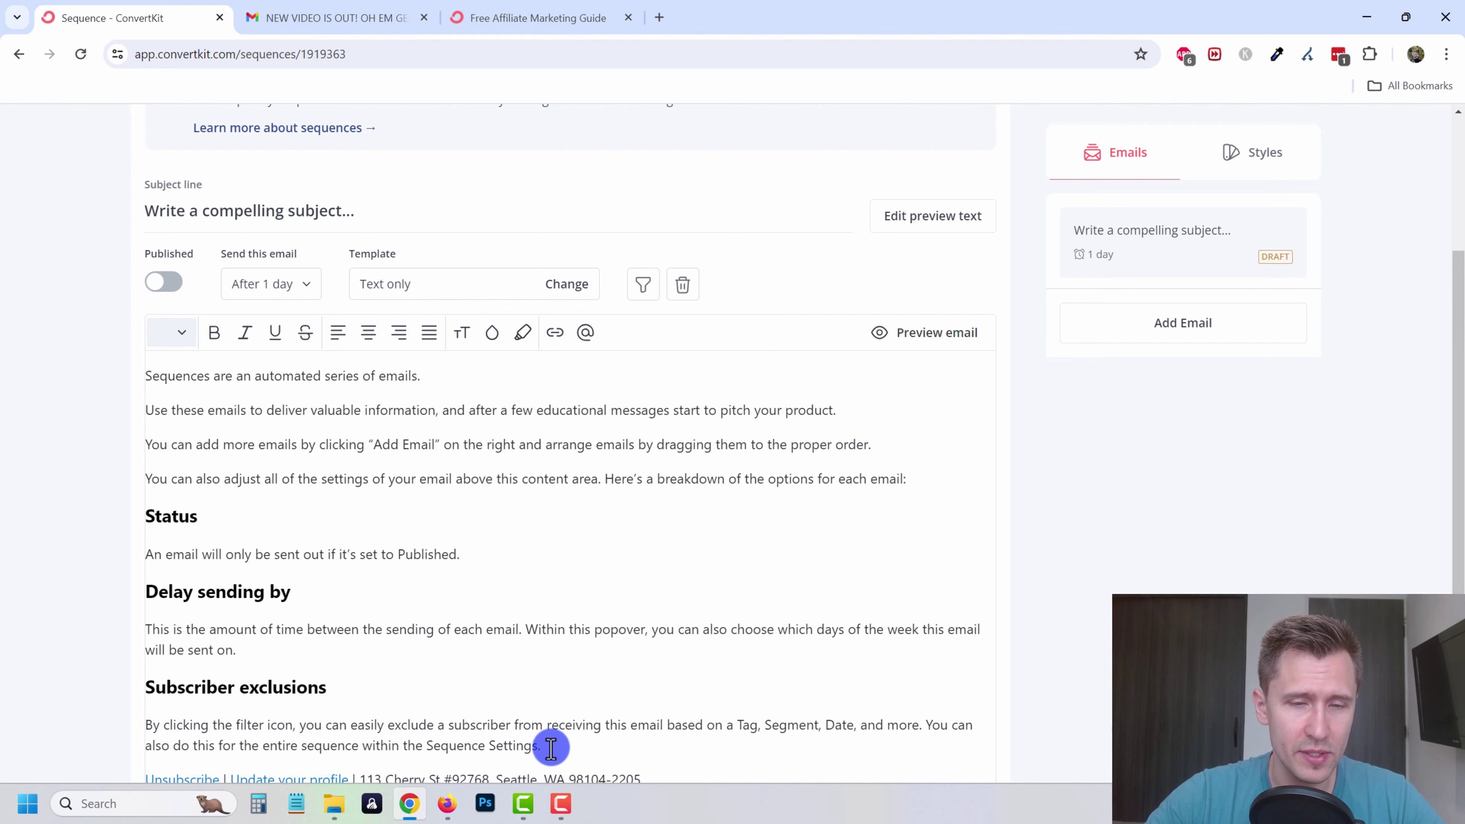
pyautogui.moveTo(545, 745); pyautogui.dragTo(145, 375)
pyautogui.press('BackSpace')
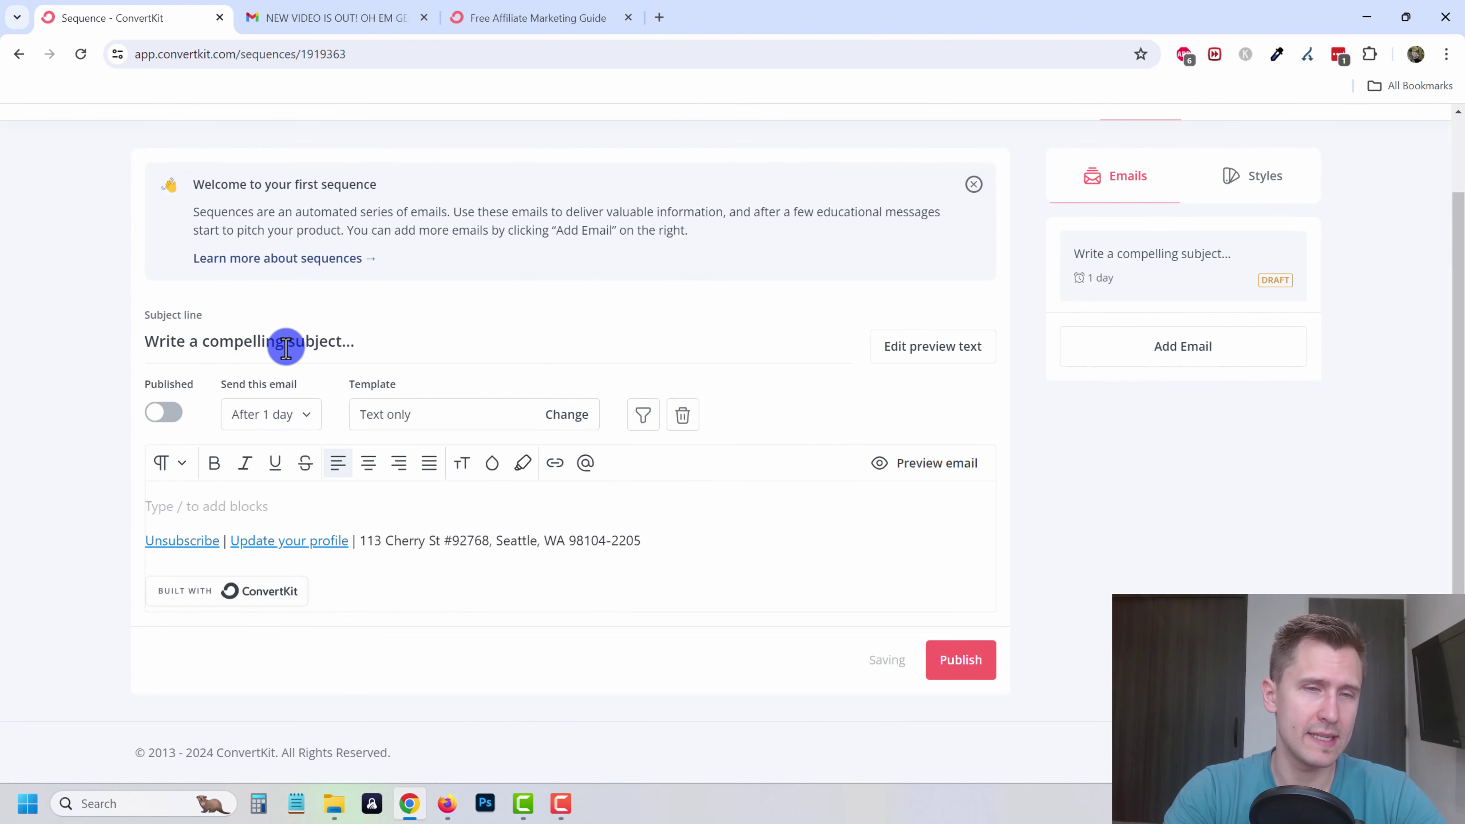
# - Set the subject 'Hello and welcome to our list' and write 'Hey [first name], Glad to have you.'
pyautogui.tripleClick(284, 341)
pyautogui.write('Hello and welcome to our list')
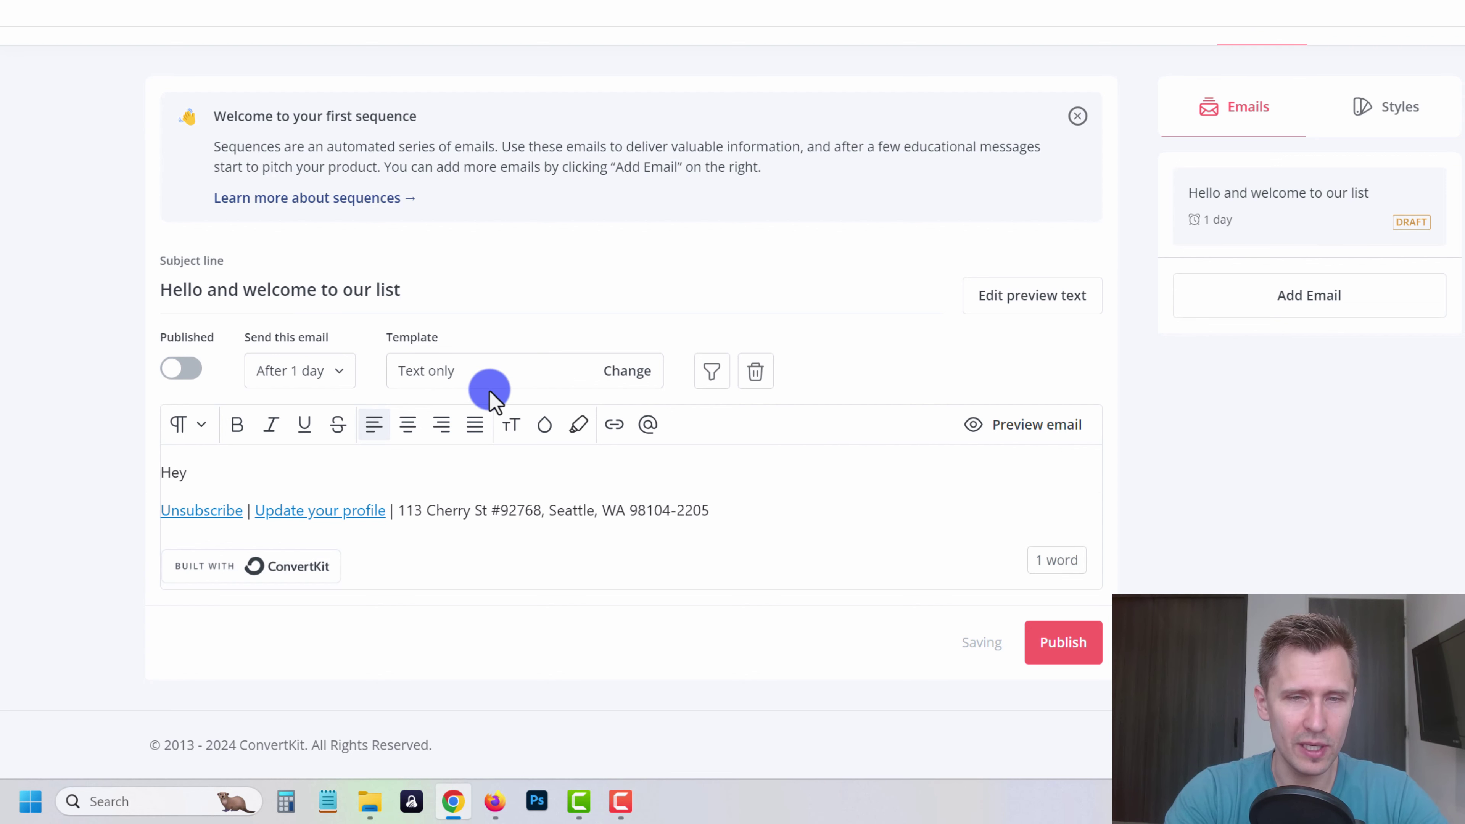
pyautogui.click(648, 424)
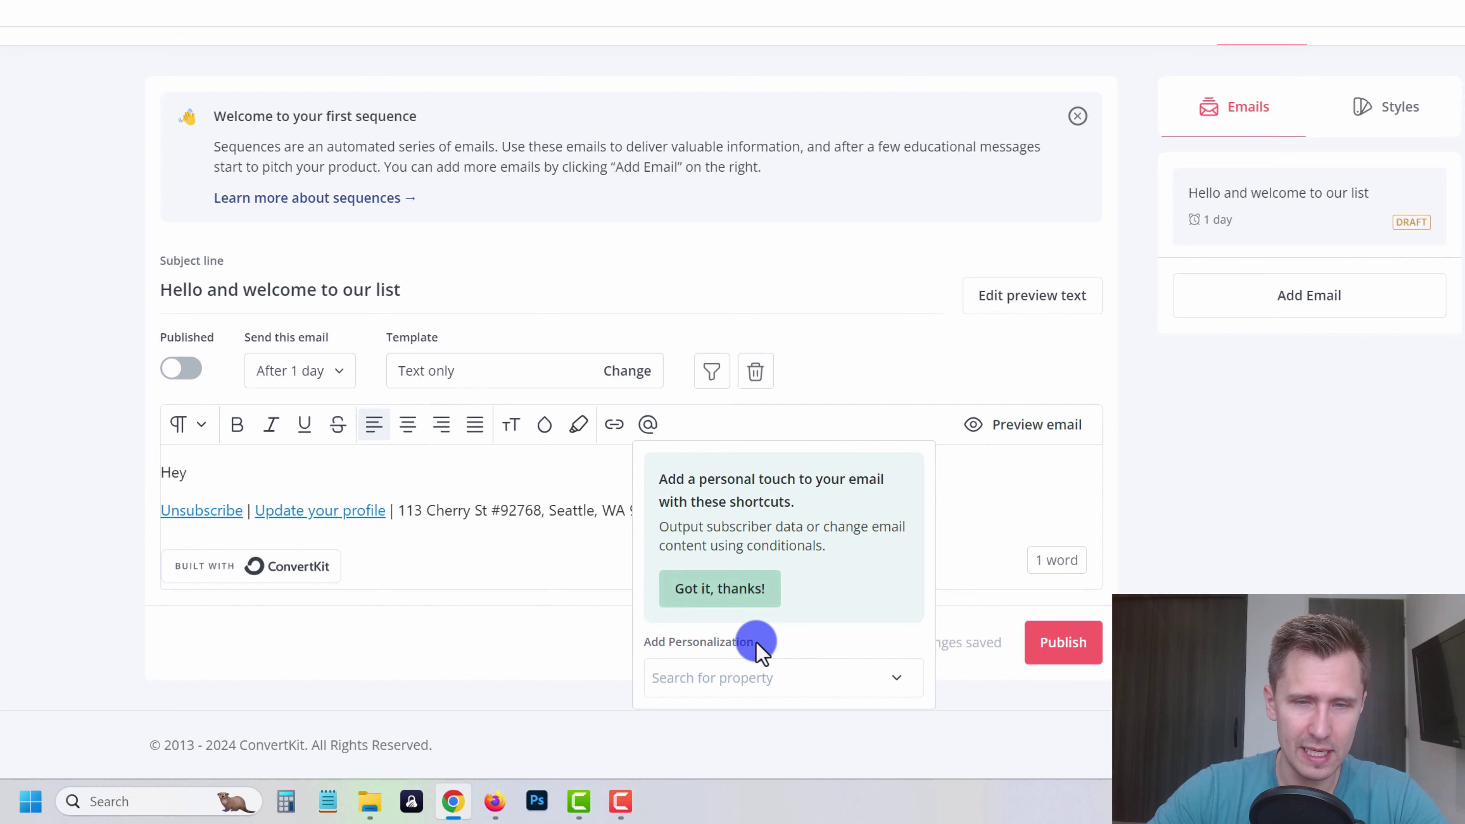
pyautogui.click(749, 679)
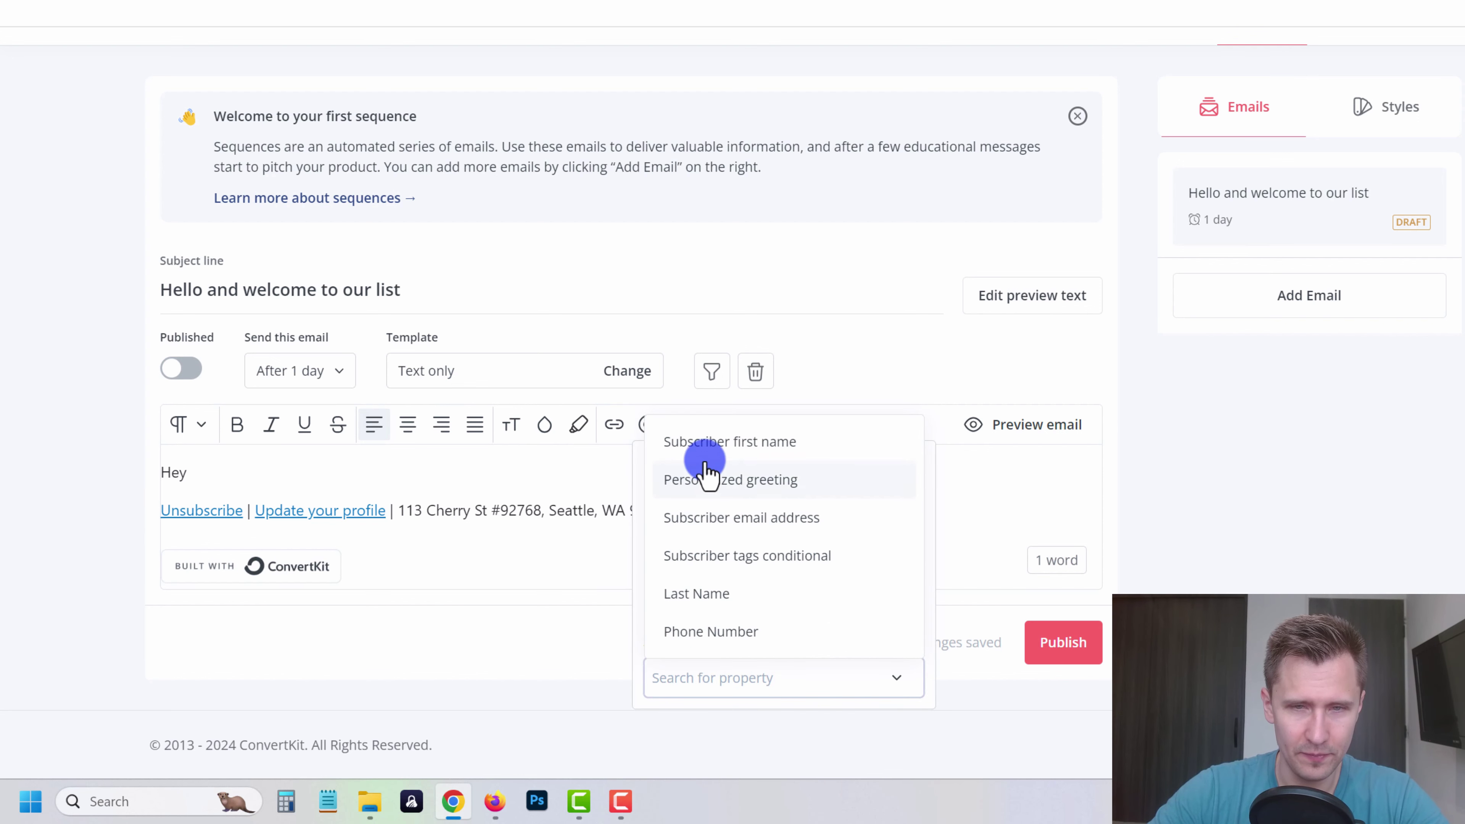
pyautogui.click(708, 448)
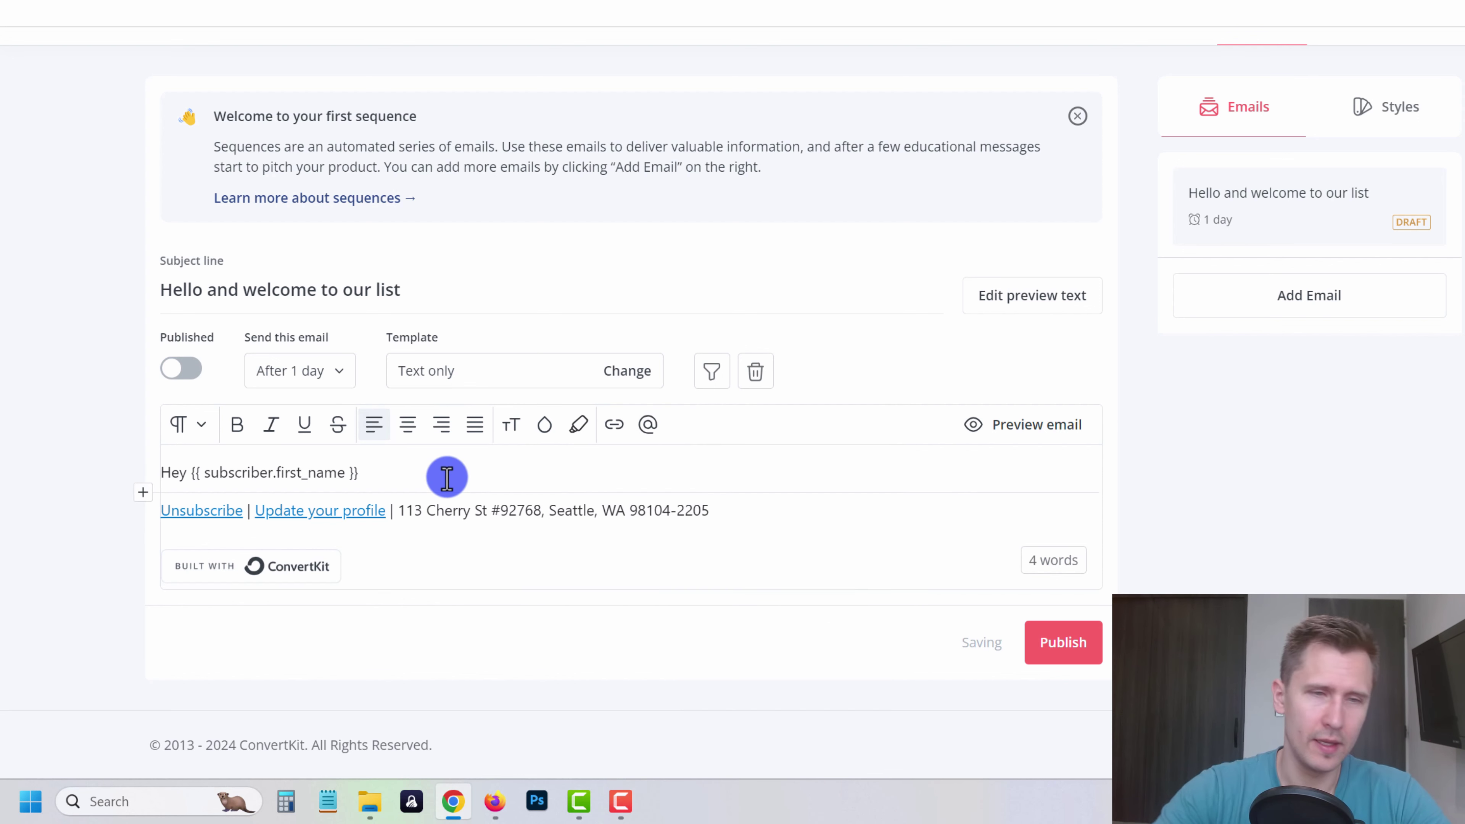
pyautogui.write(',')
pyautogui.press('Return')
# - Add body paragraphs about affiliate marketing and the video, ending with 'Click here to watch the video.'
pyautogui.press('Return')
pyautogui.press('BackSpace')
pyautogui.write('Gl')
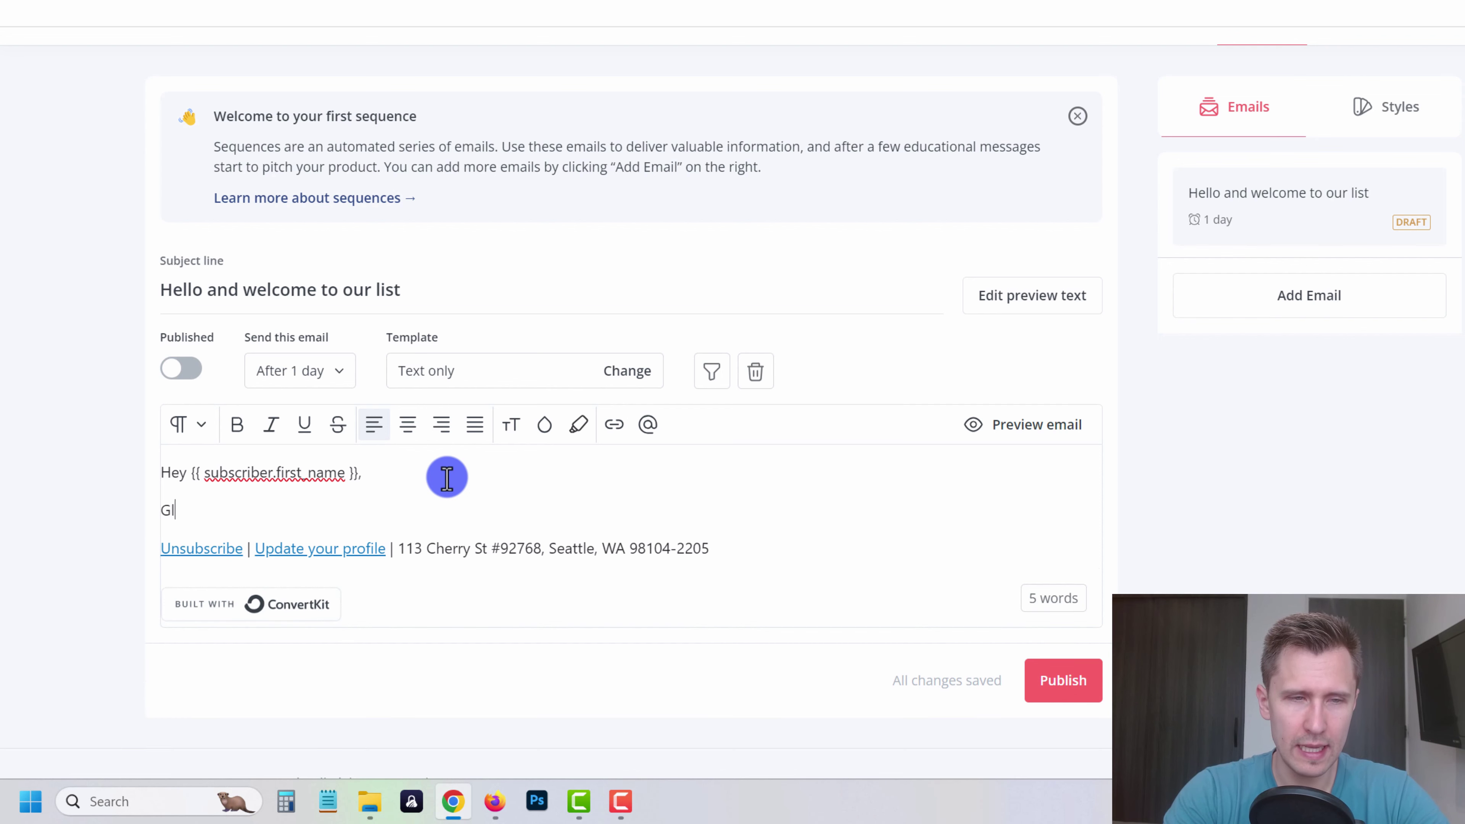
pyautogui.write('ad to have you.')
pyautogui.press('Return')
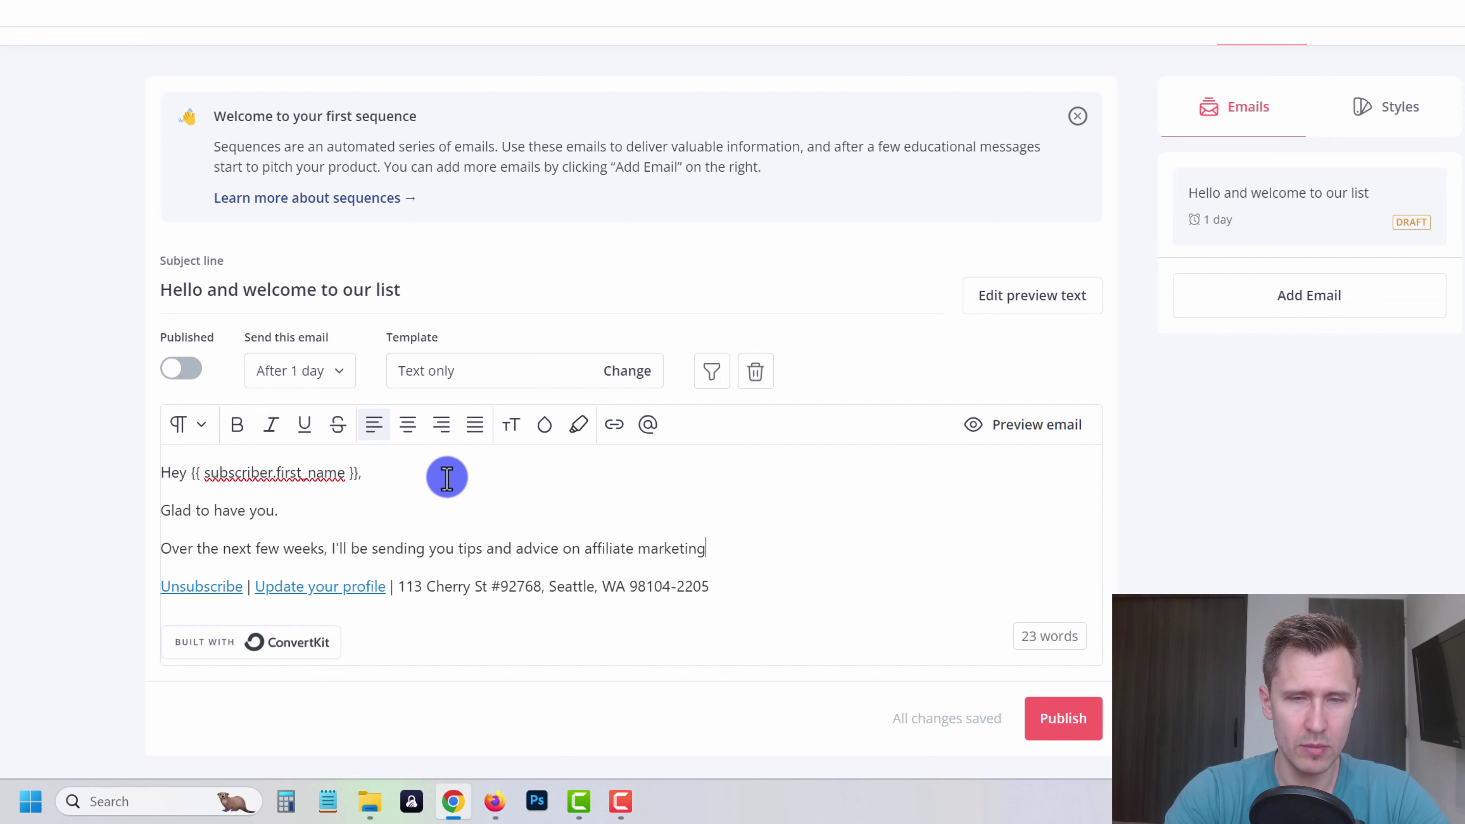
pyautogui.write('.')
pyautogui.press('Return')
pyautogui.write('In case you ha')
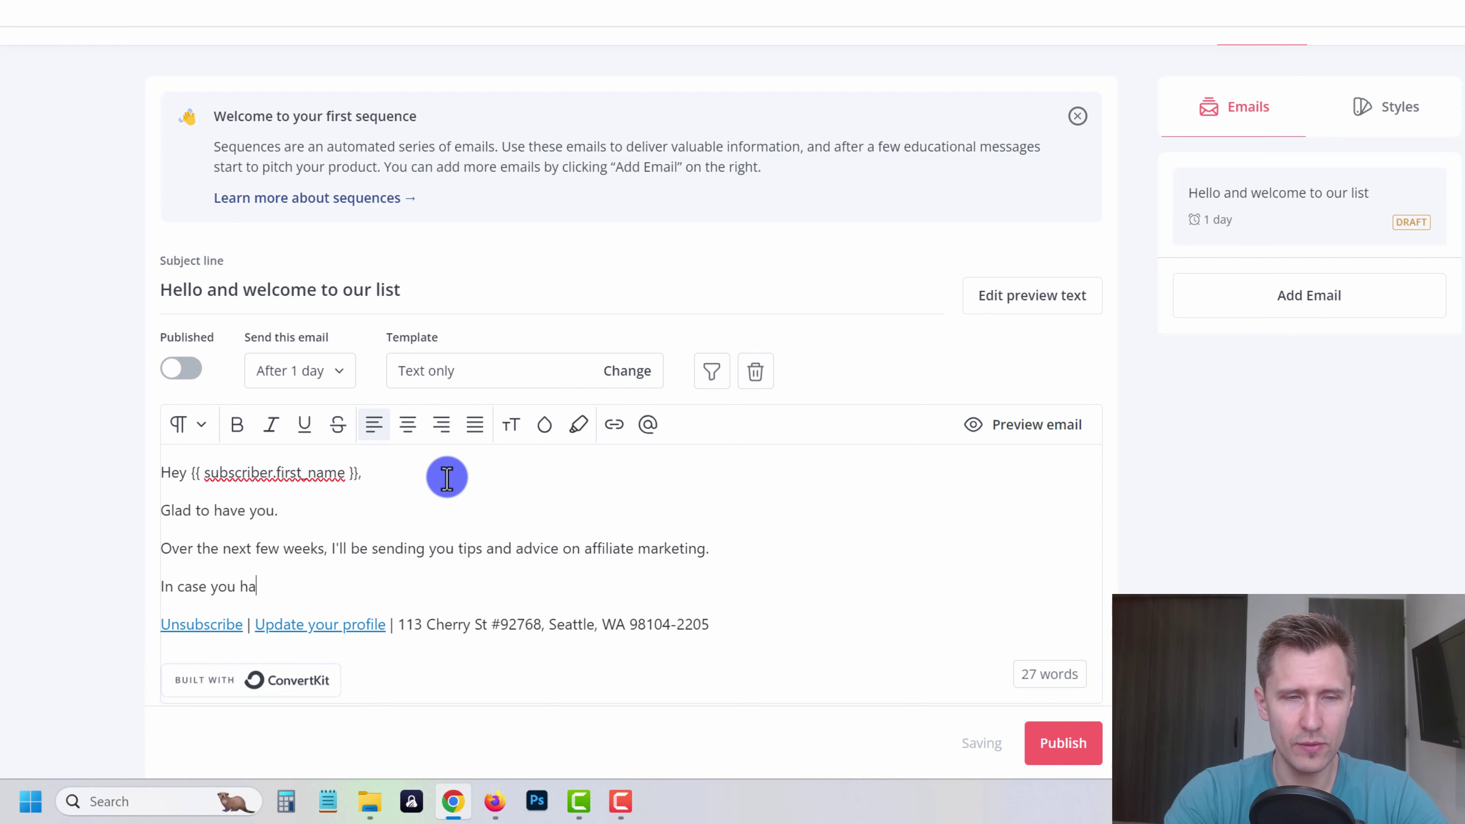
pyautogui.write("ven't yet, che")
pyautogui.scroll(-2, 46, 537)
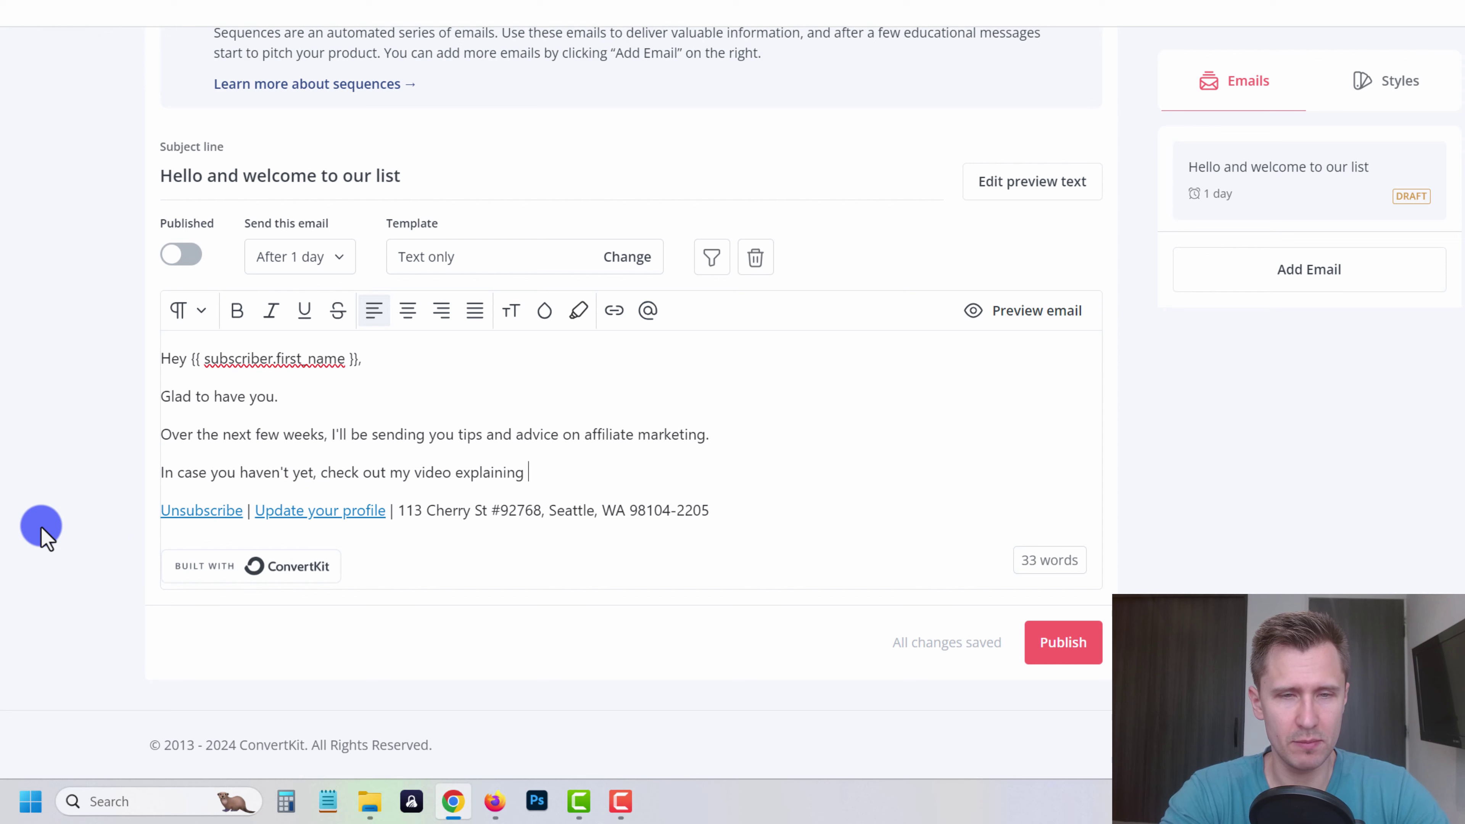
pyautogui.write('.')
pyautogui.press('Return')
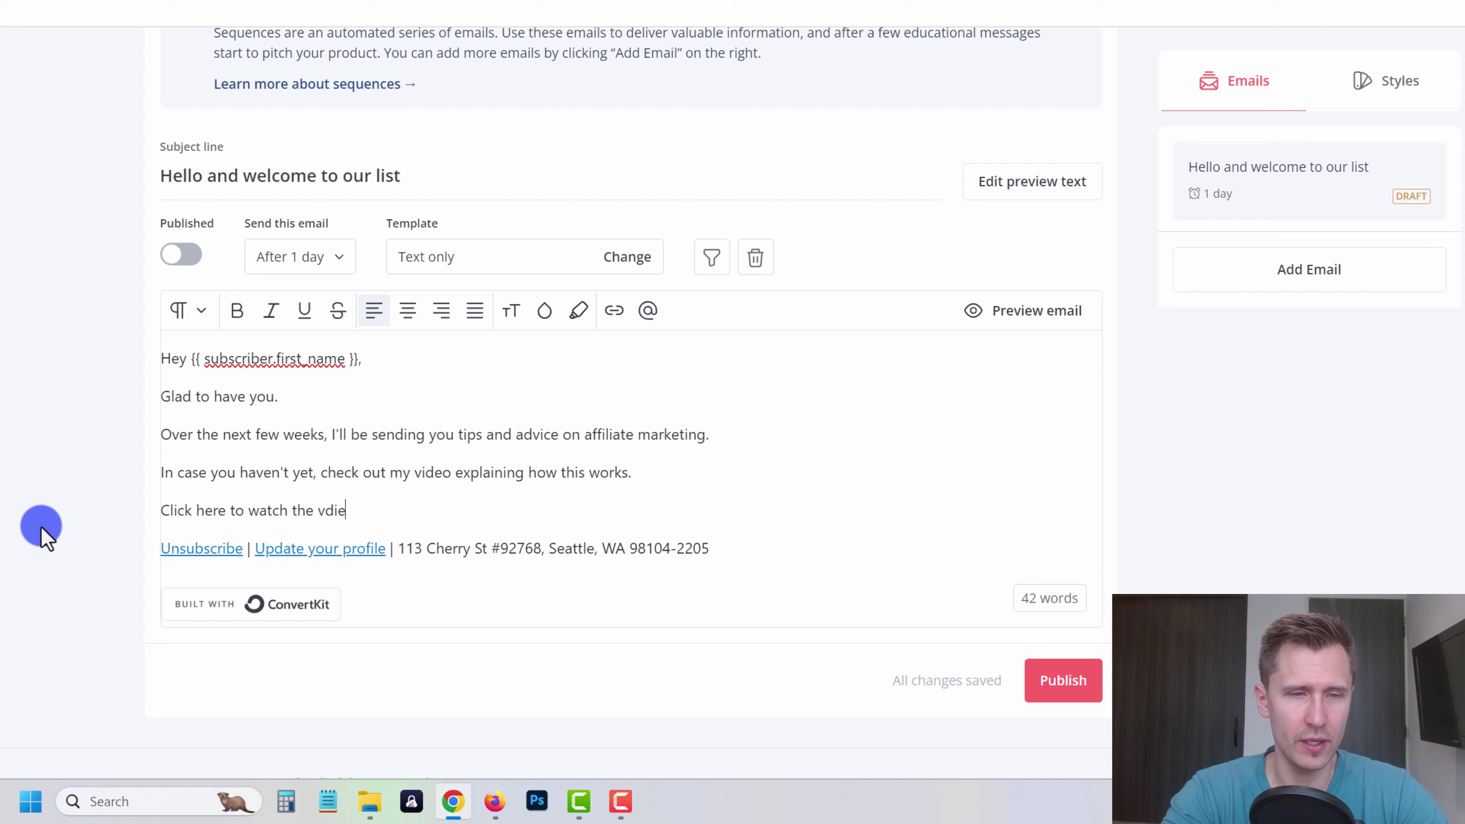
# - Link the 'Click here to watch the video.' line to the YouTube channel
pyautogui.write('.')
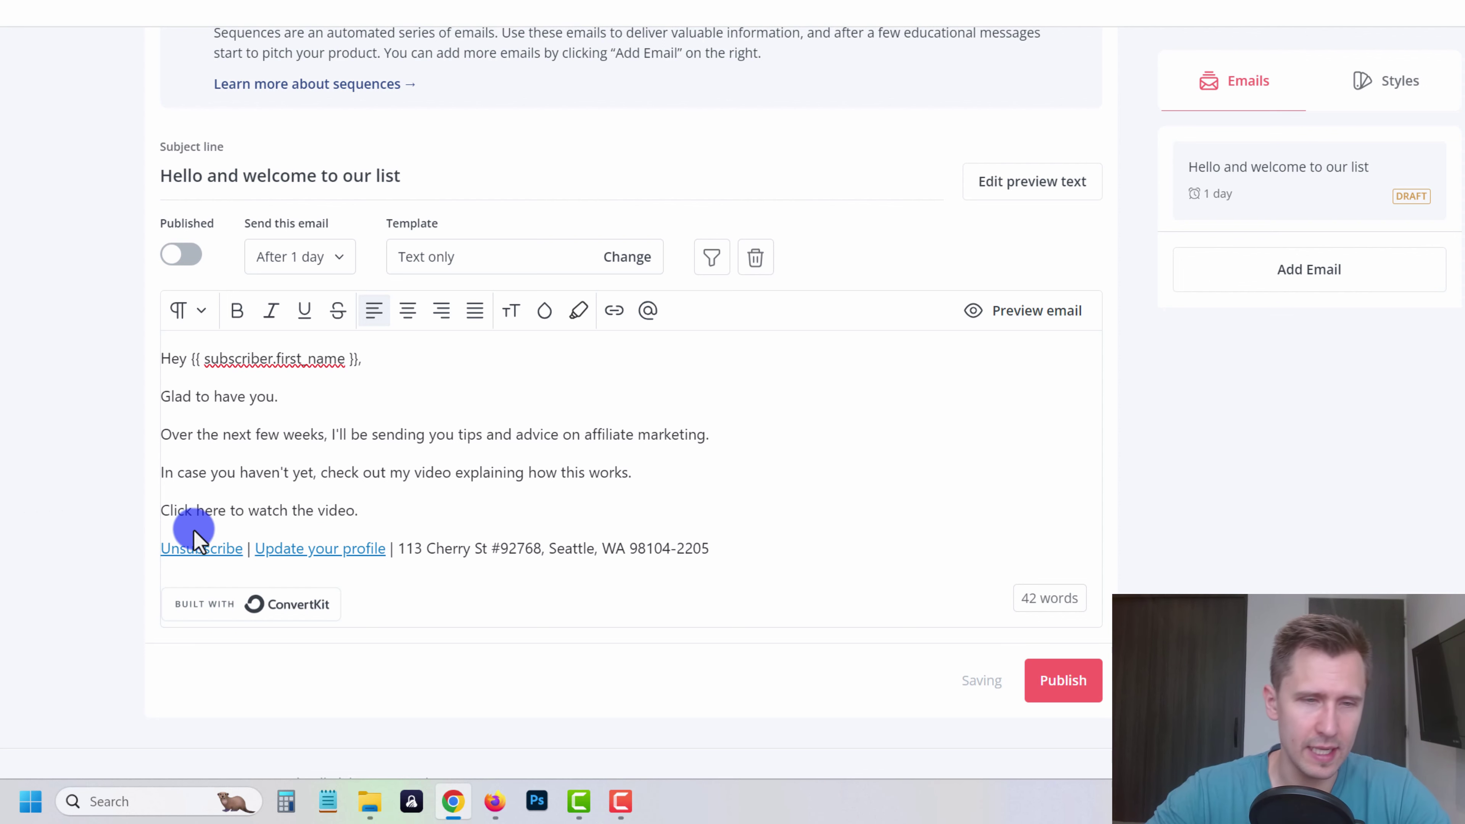
pyautogui.tripleClick(274, 510)
pyautogui.click(615, 310)
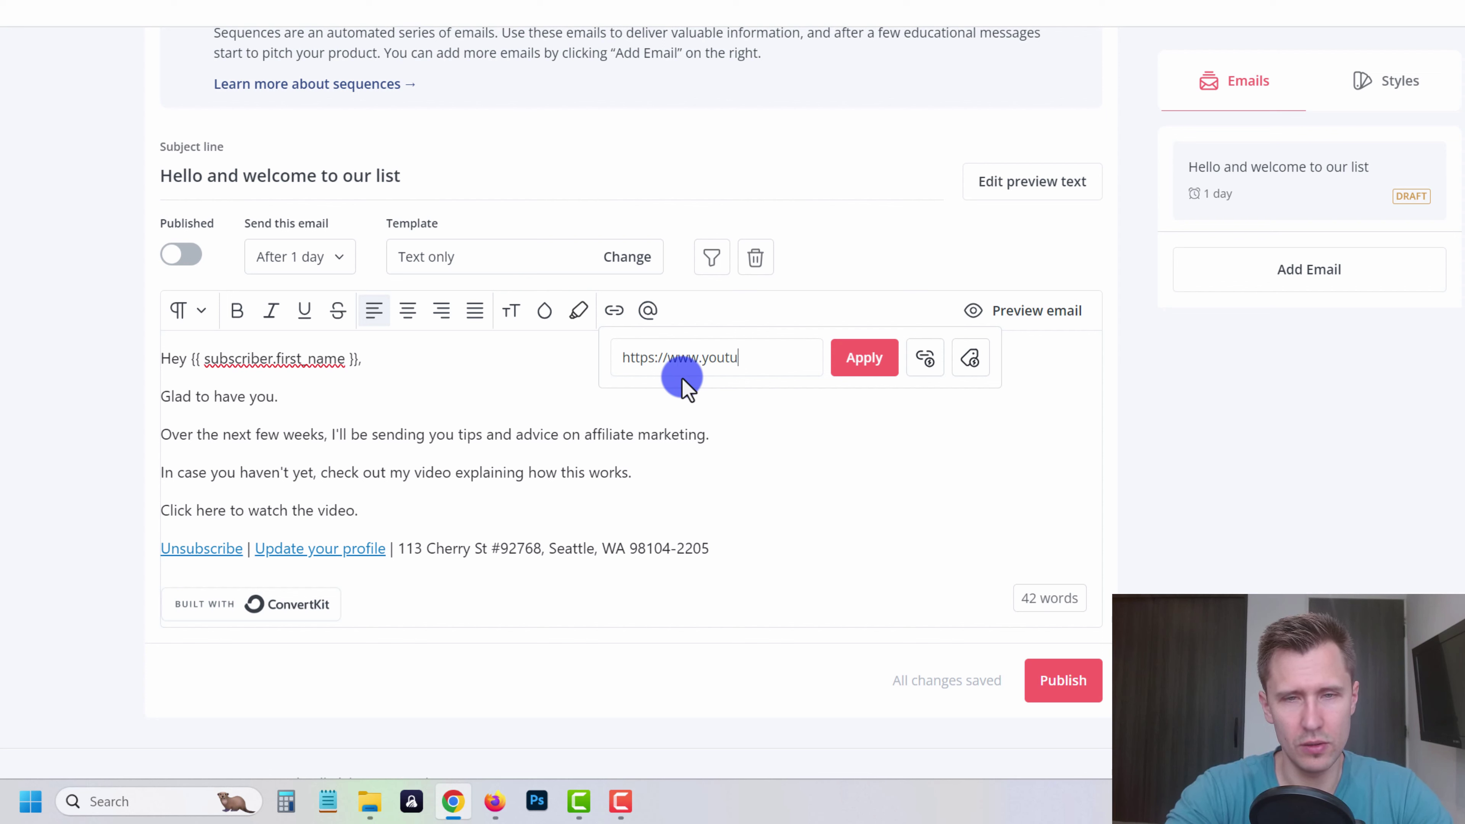
pyautogui.write('ivanmana')
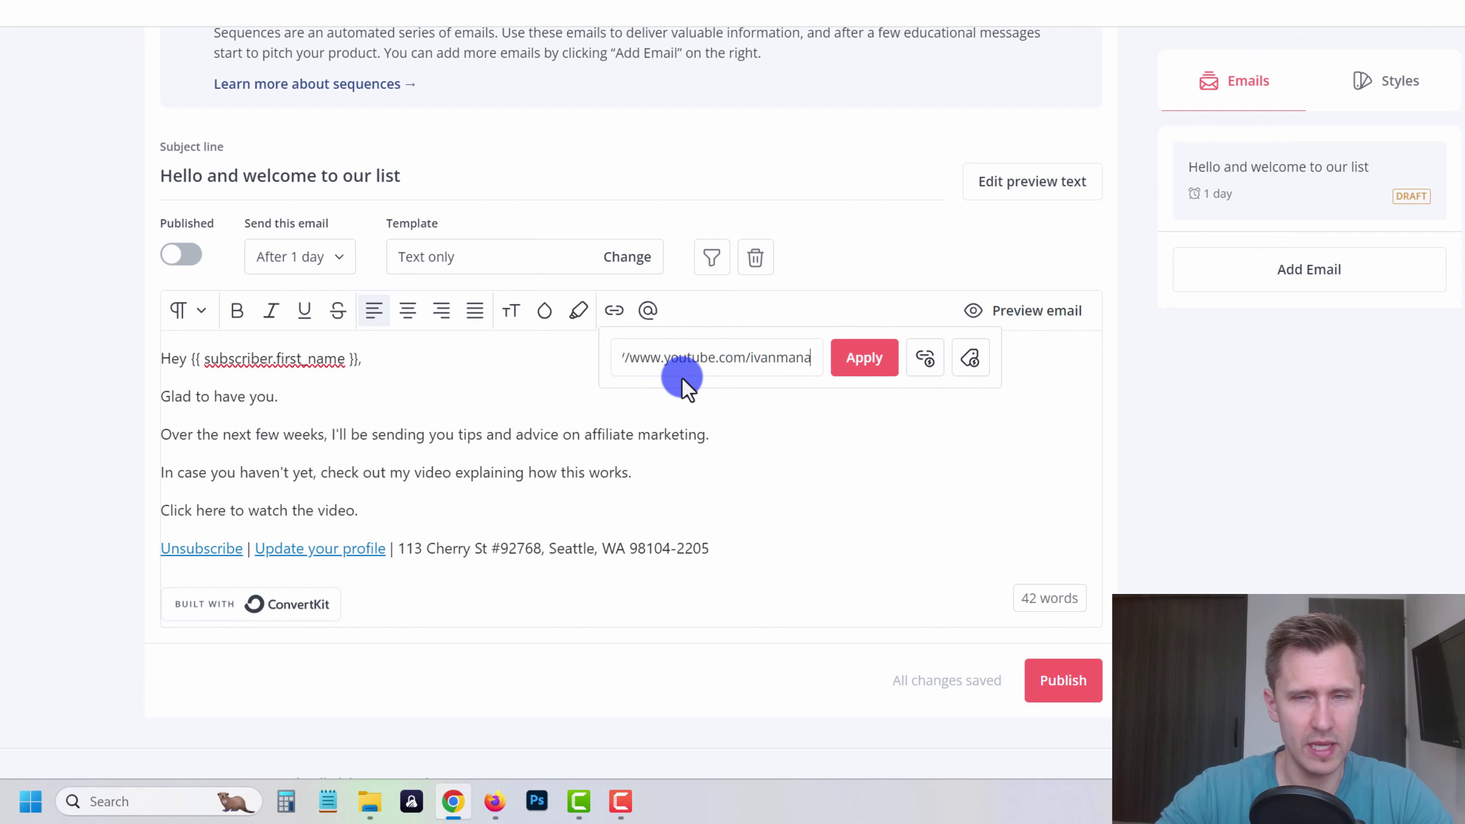
pyautogui.click(839, 373)
# - Add the closing line 'Look forward to sharing more information with you over these next few weeks.'
pyautogui.click(387, 511)
pyautogui.press('Return')
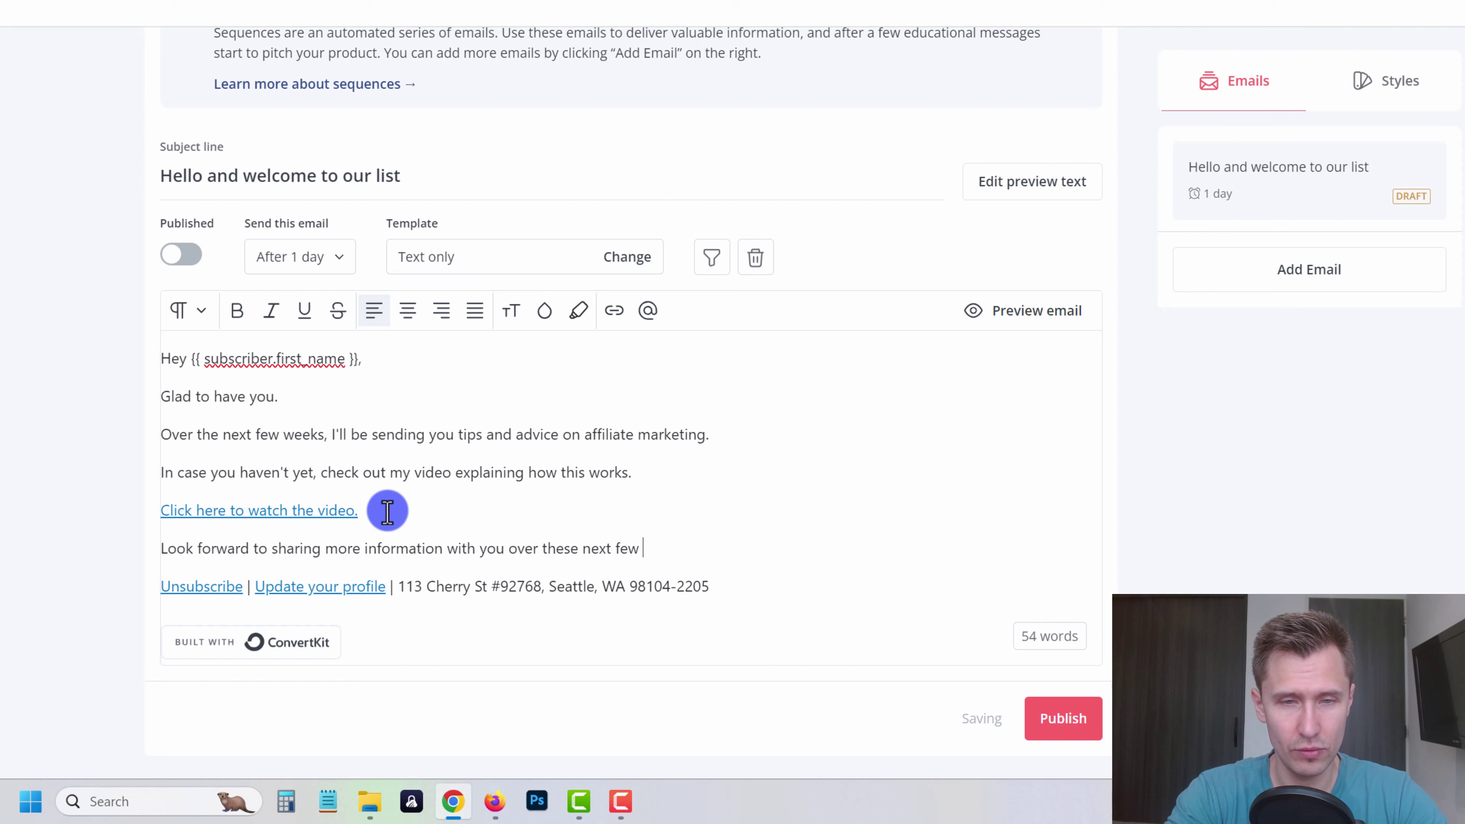
pyautogui.write('.')
pyautogui.press('Return')
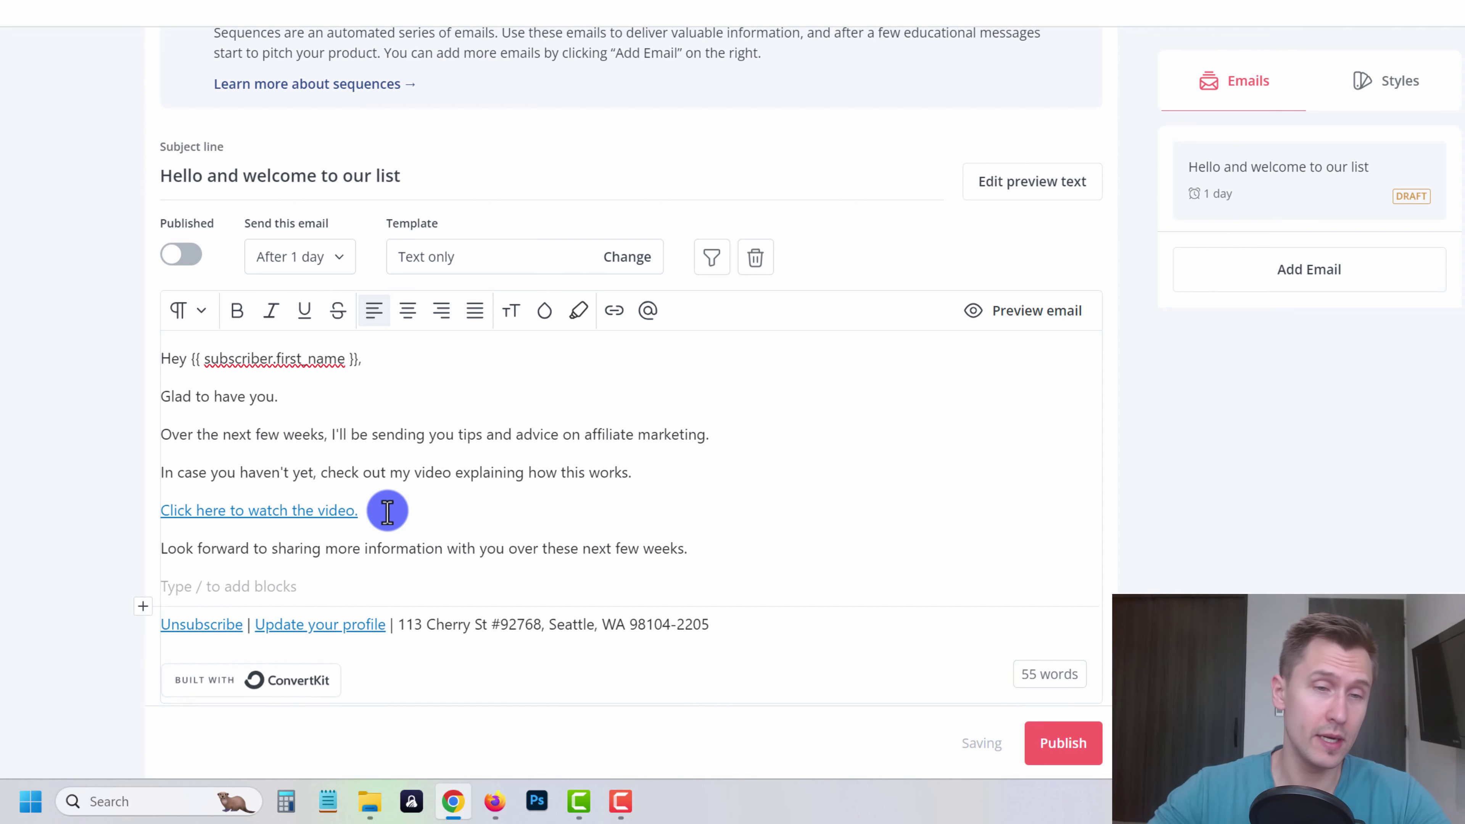
pyautogui.press('BackSpace')
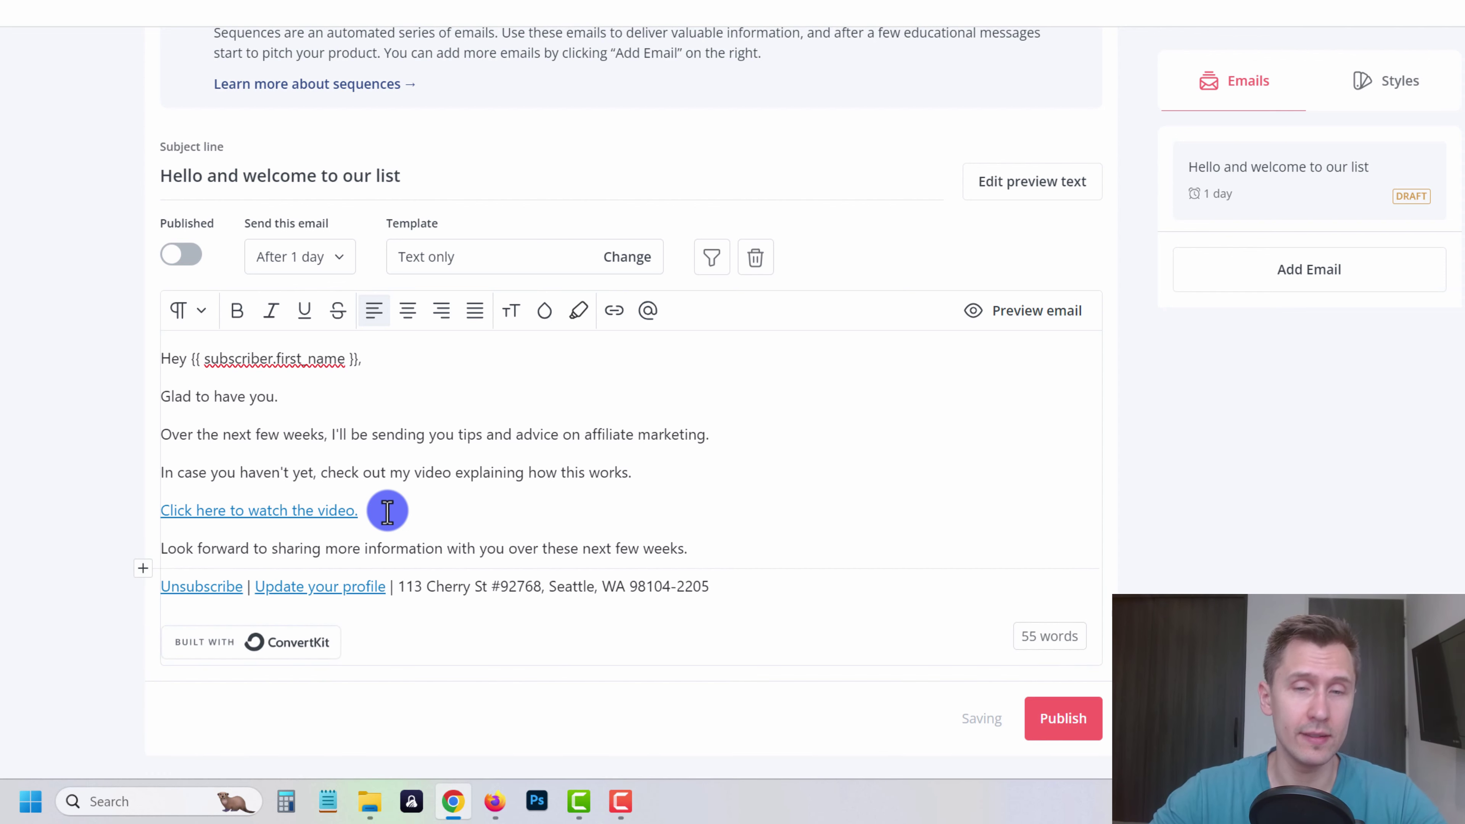
# - Insert the 'Talk soon' snippet below the closing line and remove its blank line
pyautogui.click(145, 571)
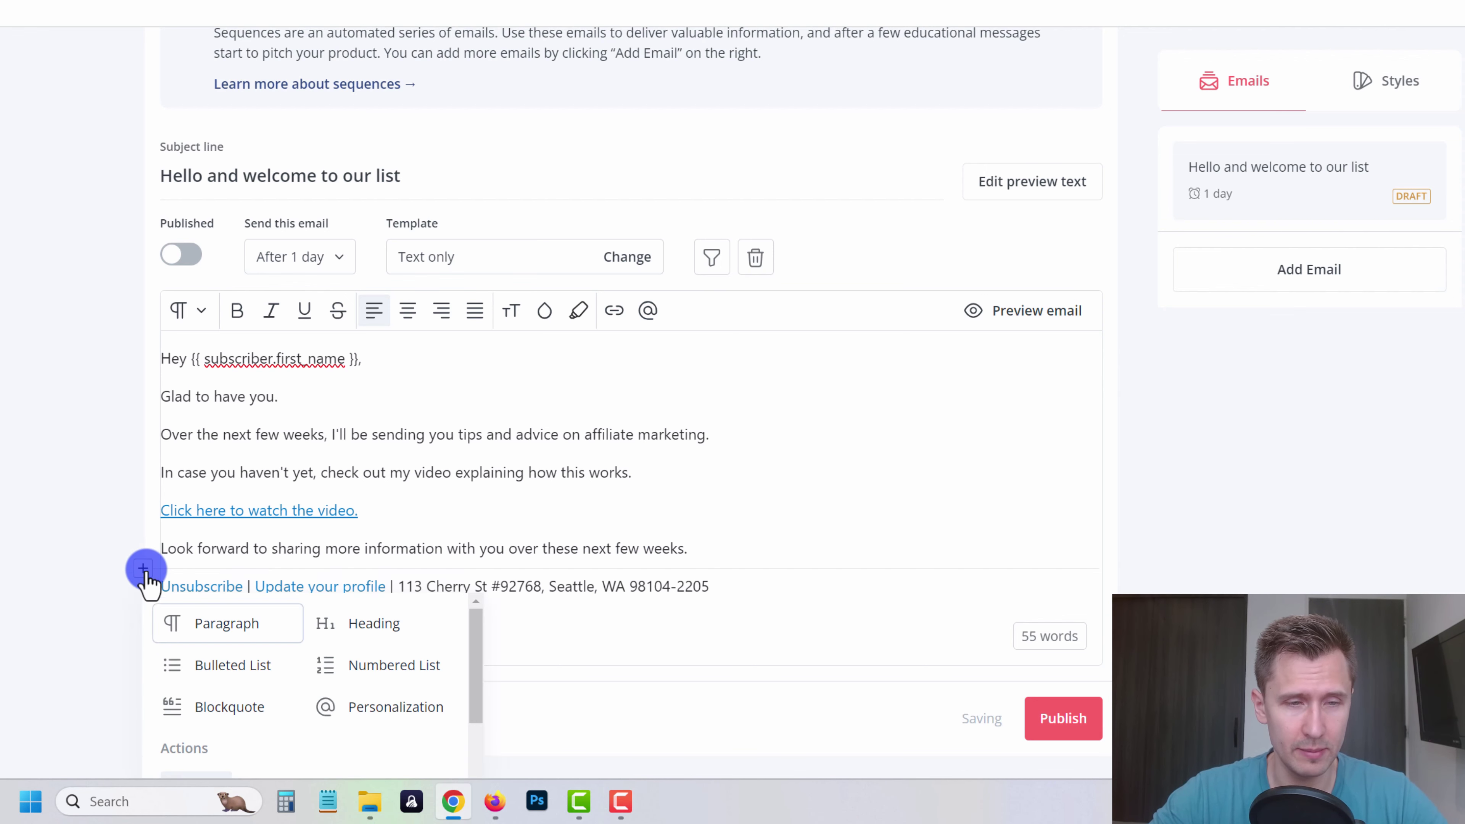
pyautogui.scroll(-8, 404, 511)
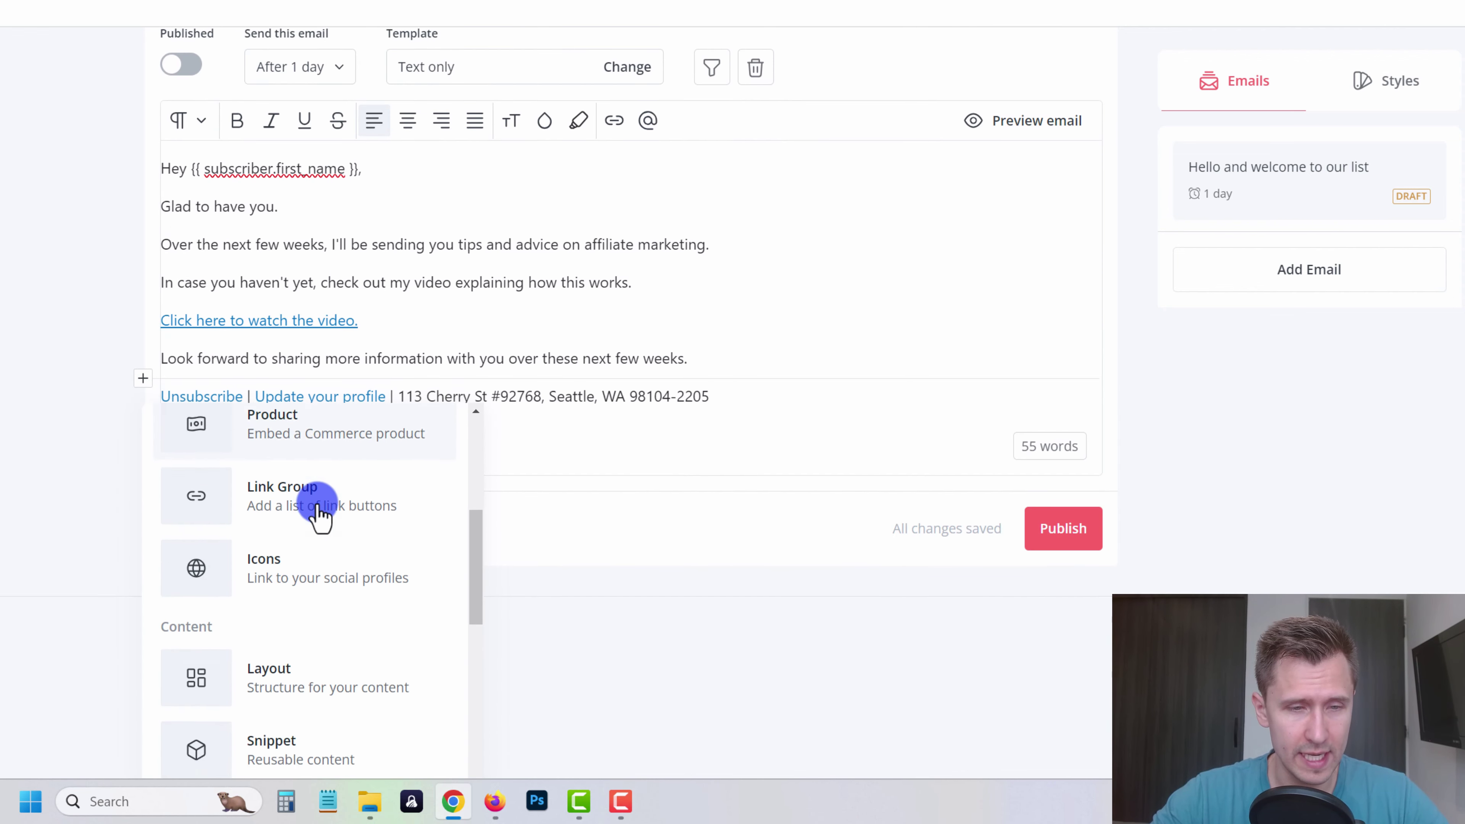
pyautogui.scroll(-1, 319, 517)
pyautogui.click(278, 615)
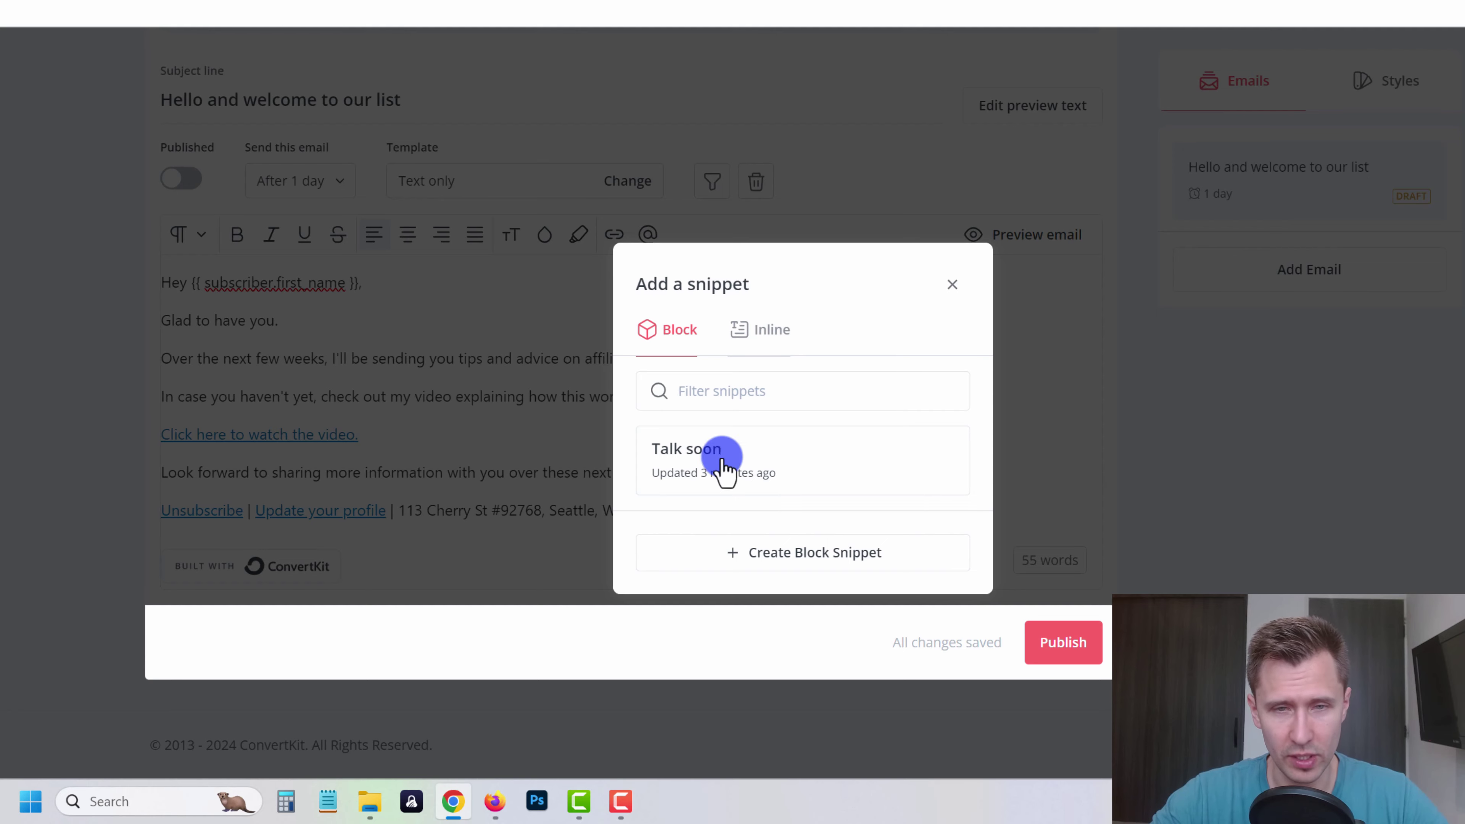
pyautogui.click(713, 485)
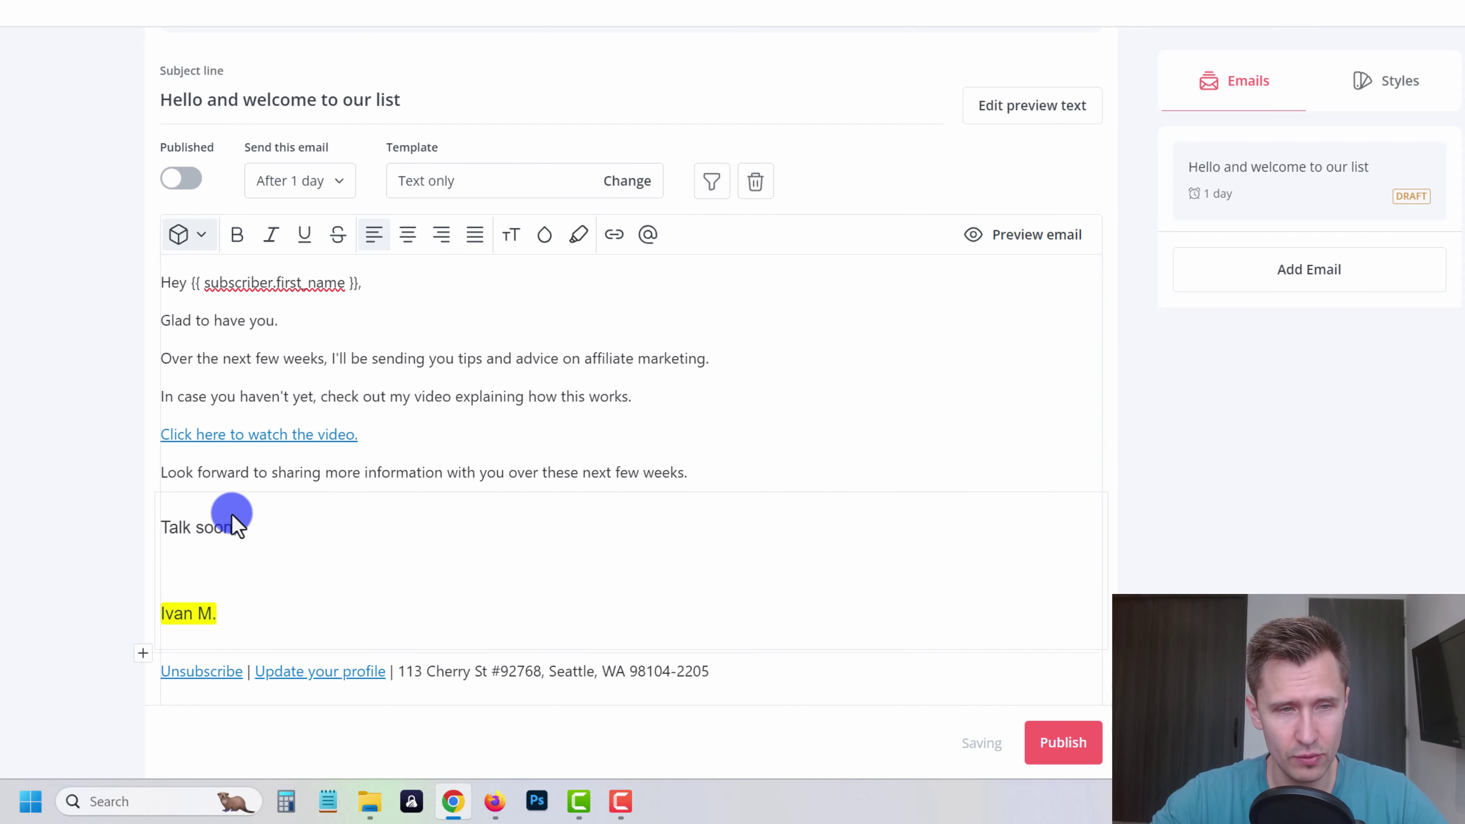
pyautogui.click(197, 574)
pyautogui.click(317, 284)
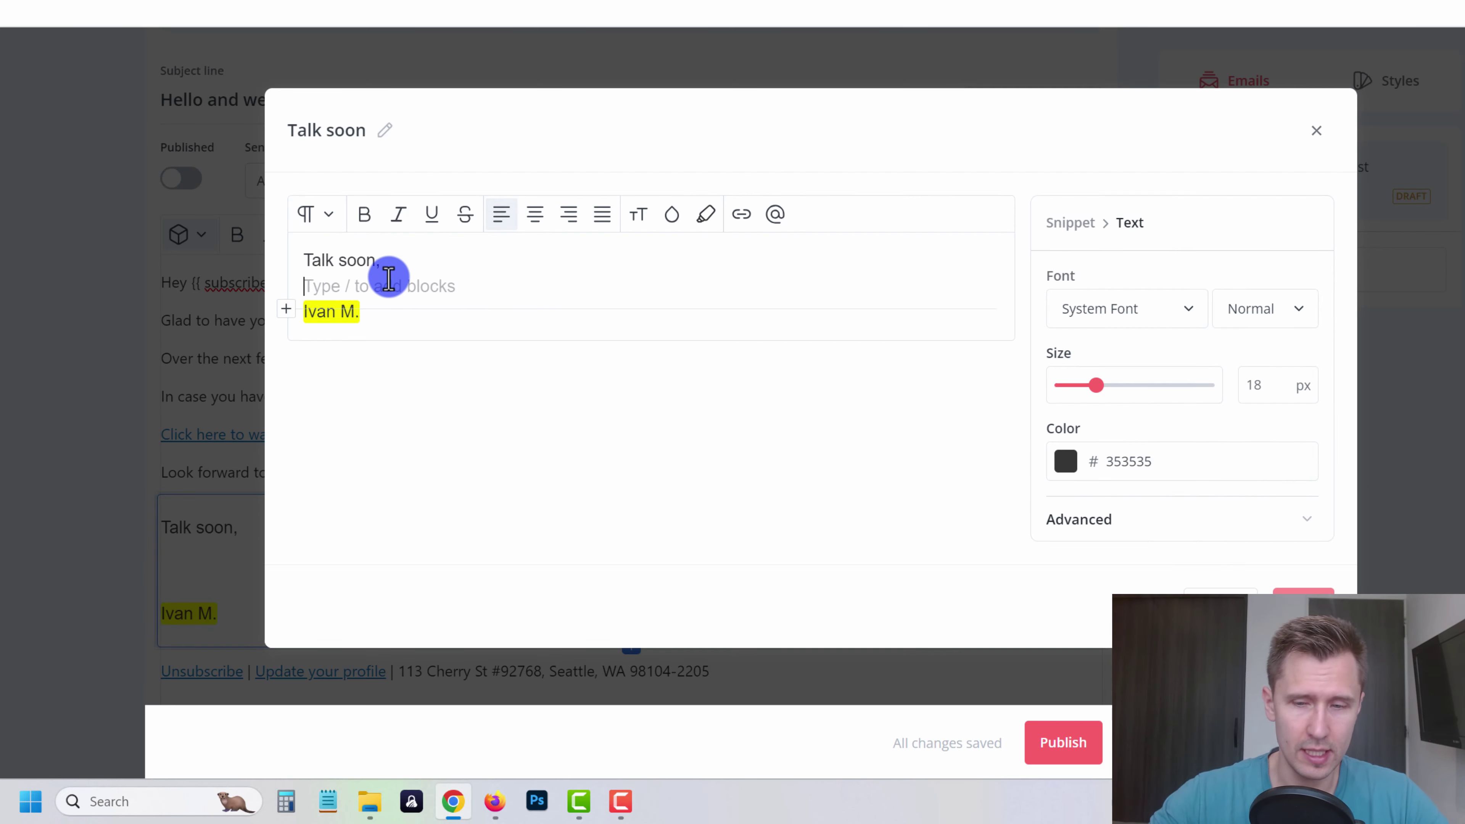
pyautogui.press('BackSpace')
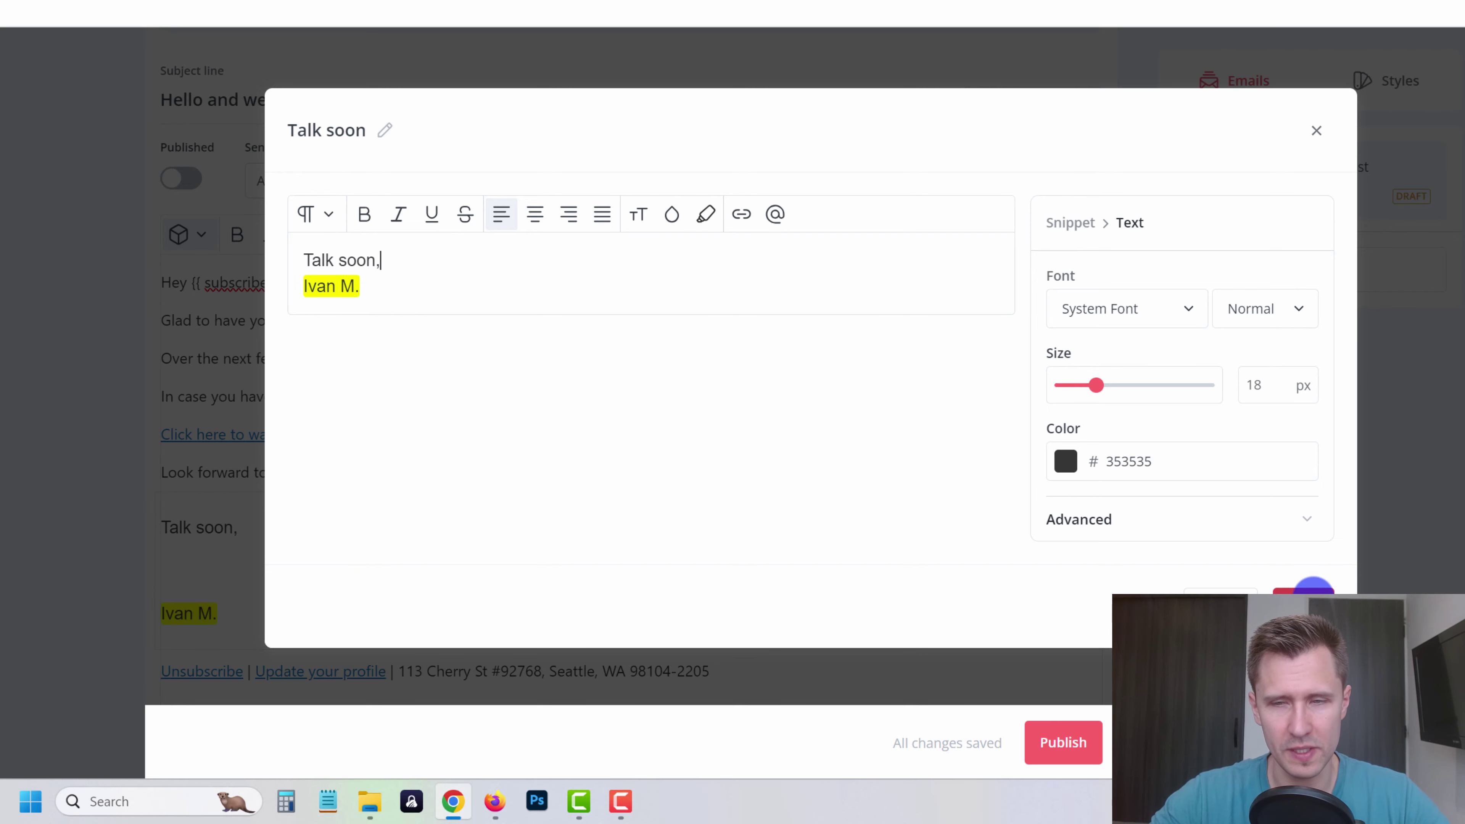
pyautogui.click(1315, 590)
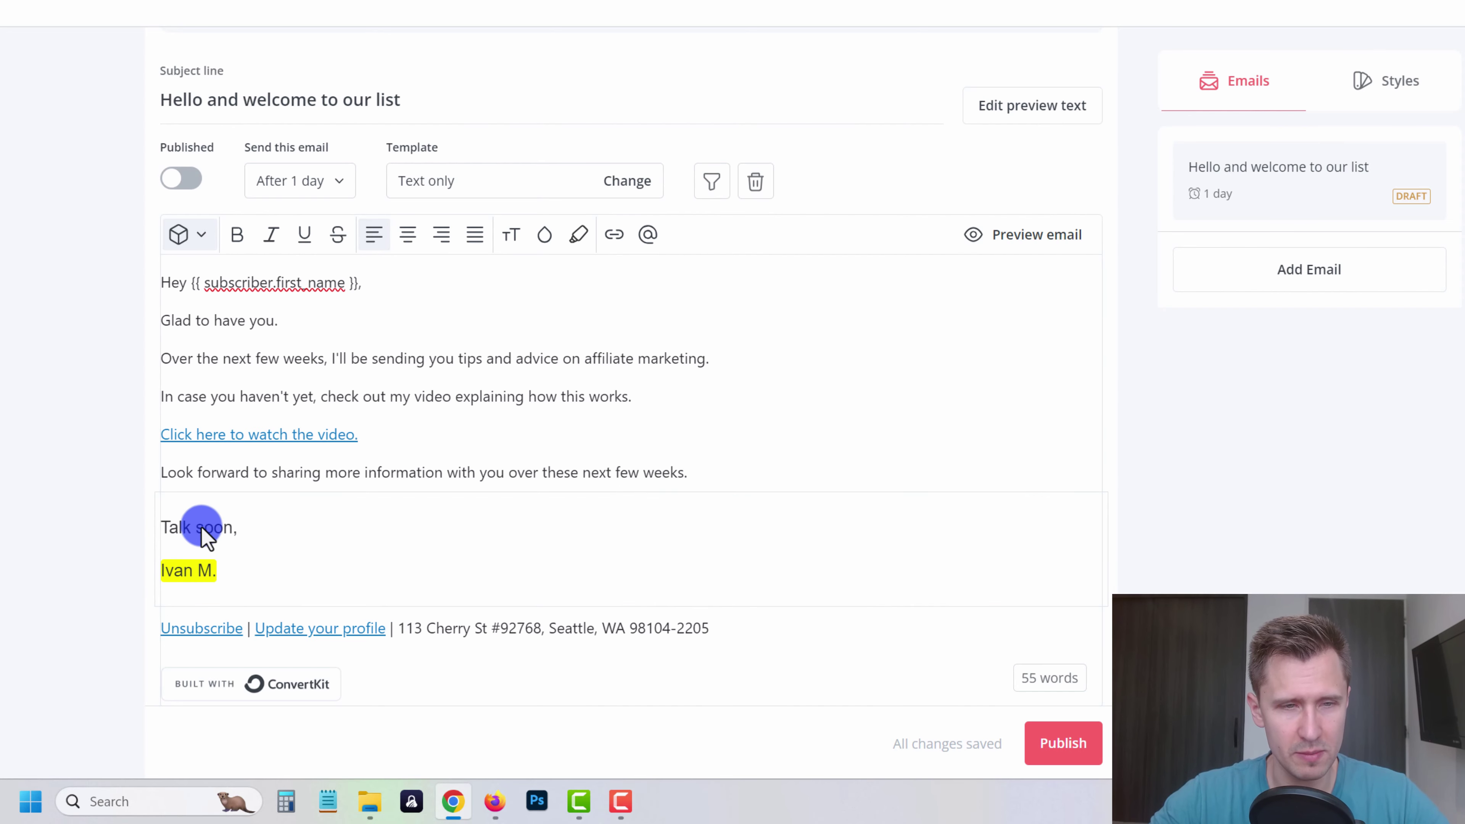
# - Set the signature snippet's text to 16 px and save it
pyautogui.click(254, 578)
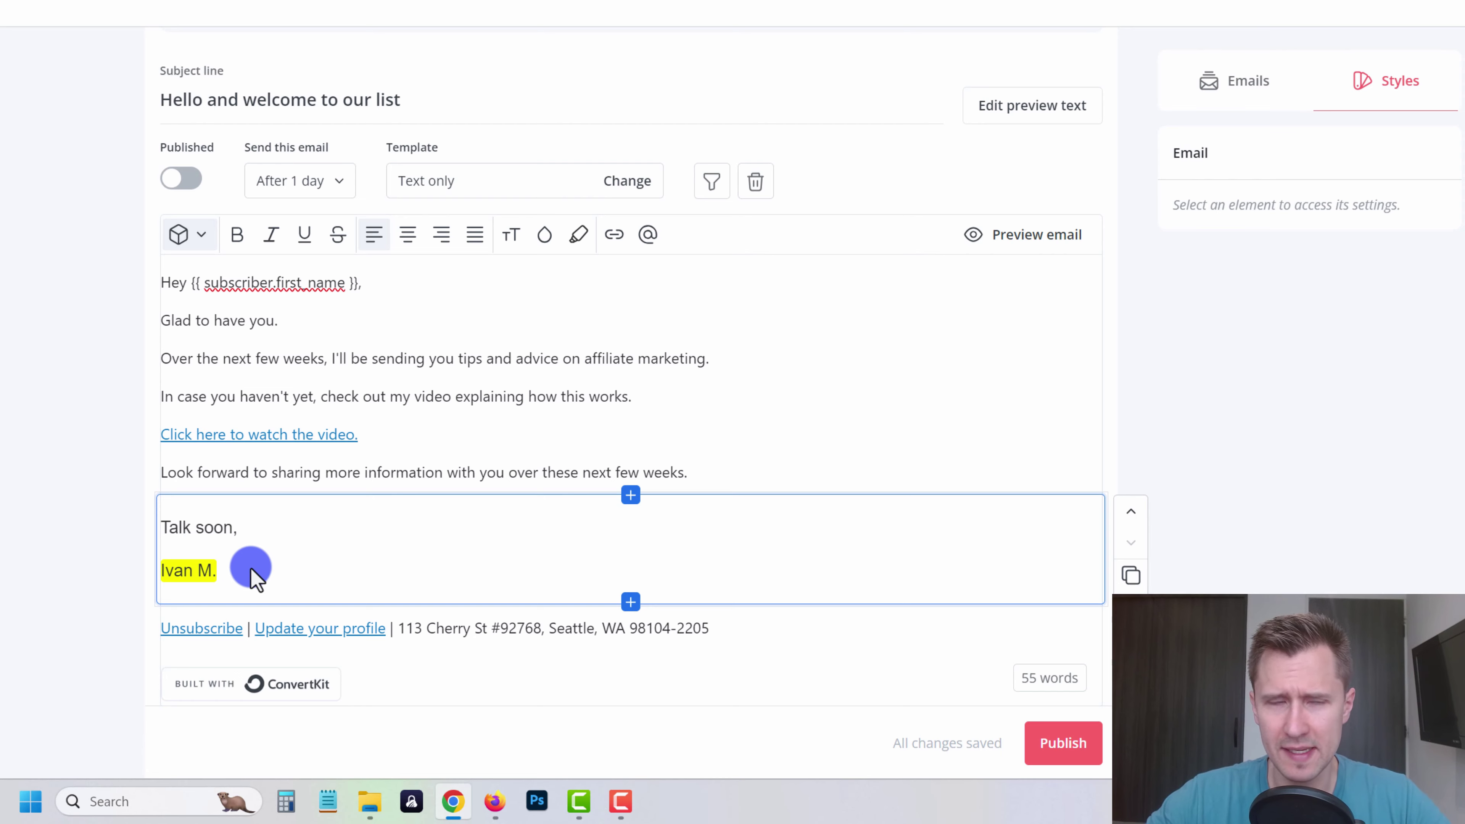
pyautogui.doubleClick(253, 578)
pyautogui.moveTo(369, 284); pyautogui.dragTo(572, 235)
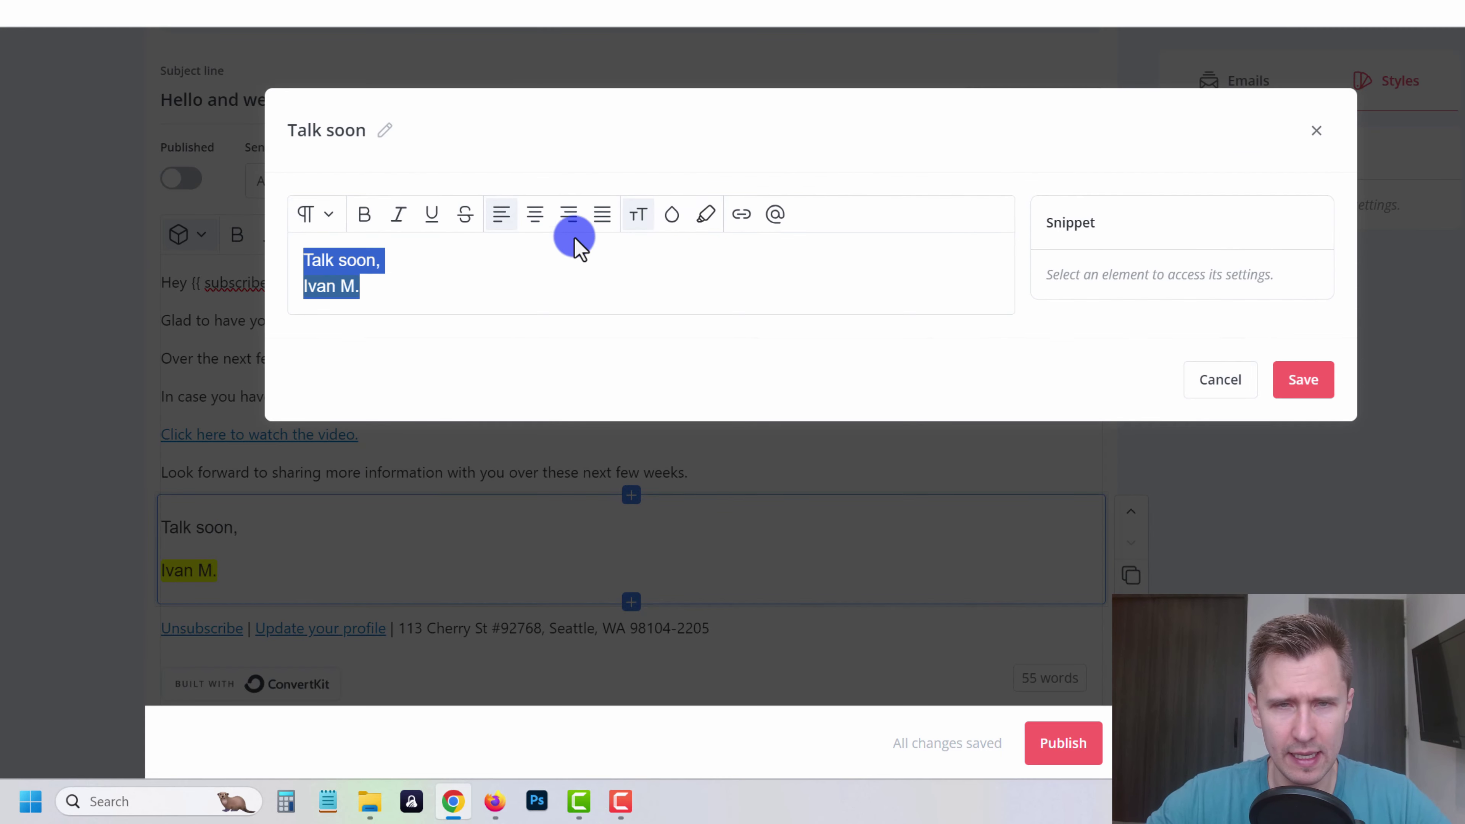
pyautogui.click(629, 228)
pyautogui.scroll(-2, 695, 314)
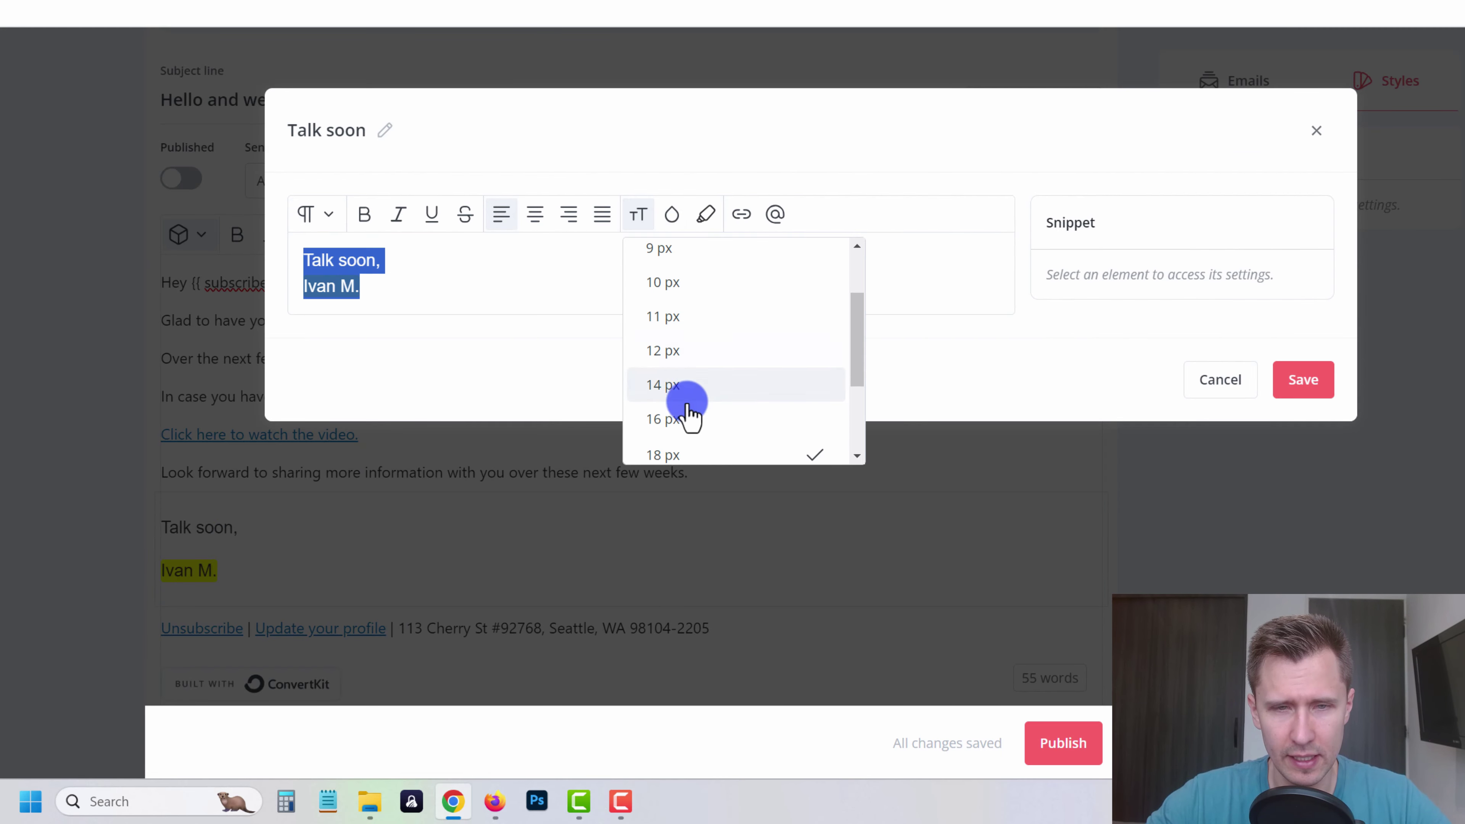
pyautogui.click(688, 415)
pyautogui.click(1304, 382)
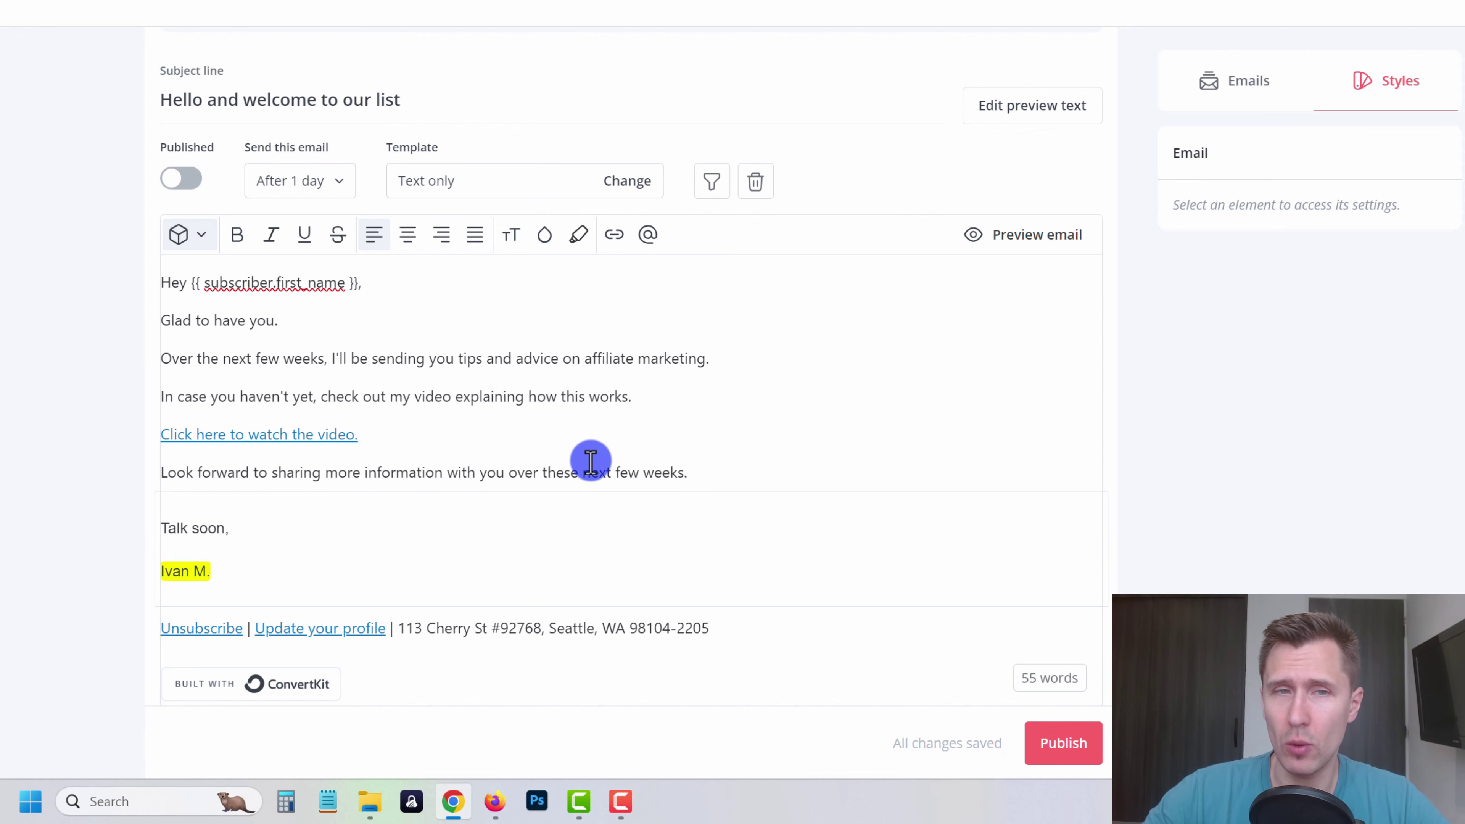
pyautogui.scroll(2, 591, 461)
# - Preview the email and verify the video link opens the YouTube channel
pyautogui.click(1029, 334)
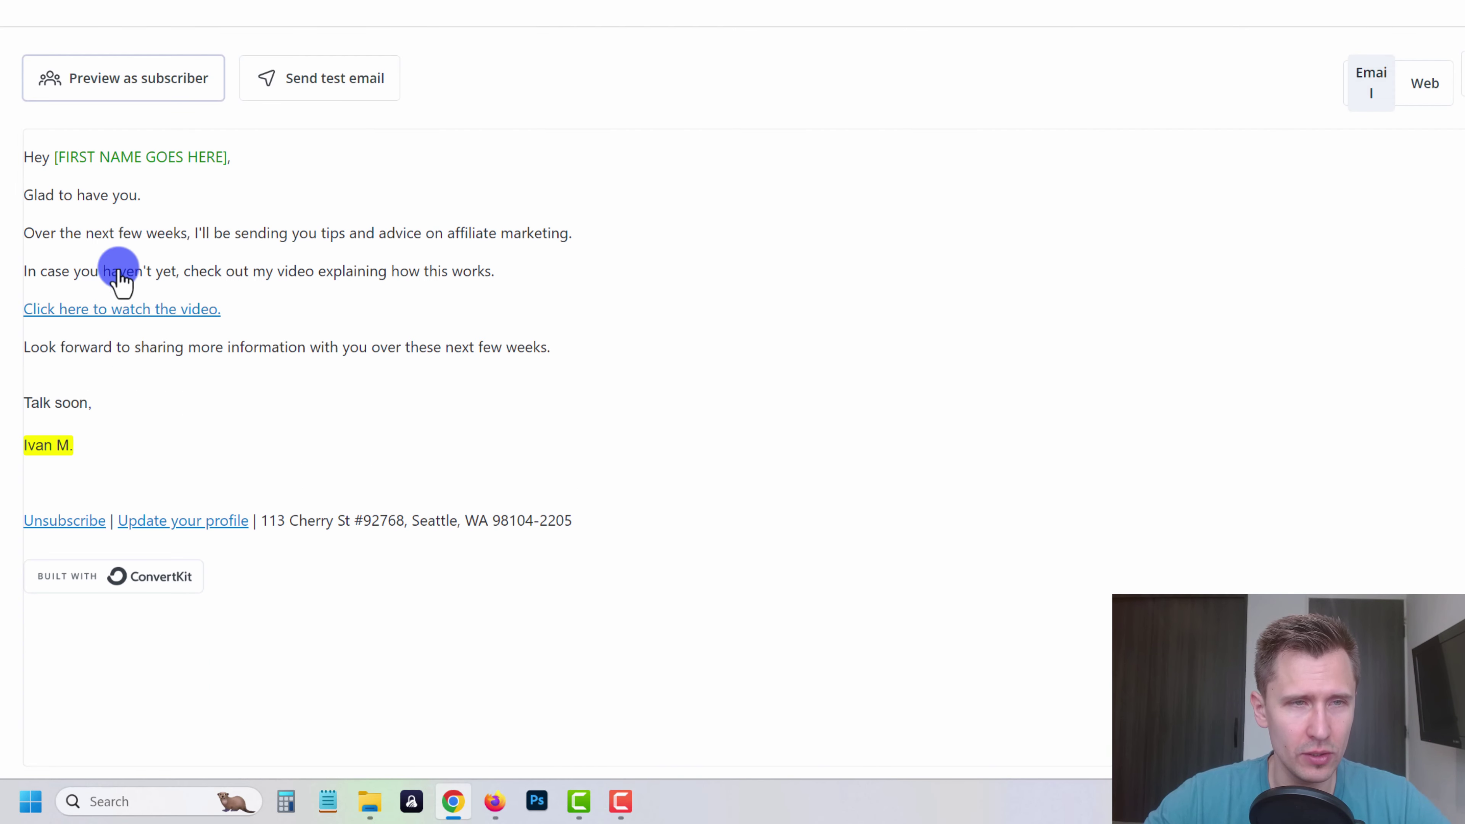
pyautogui.click(137, 311)
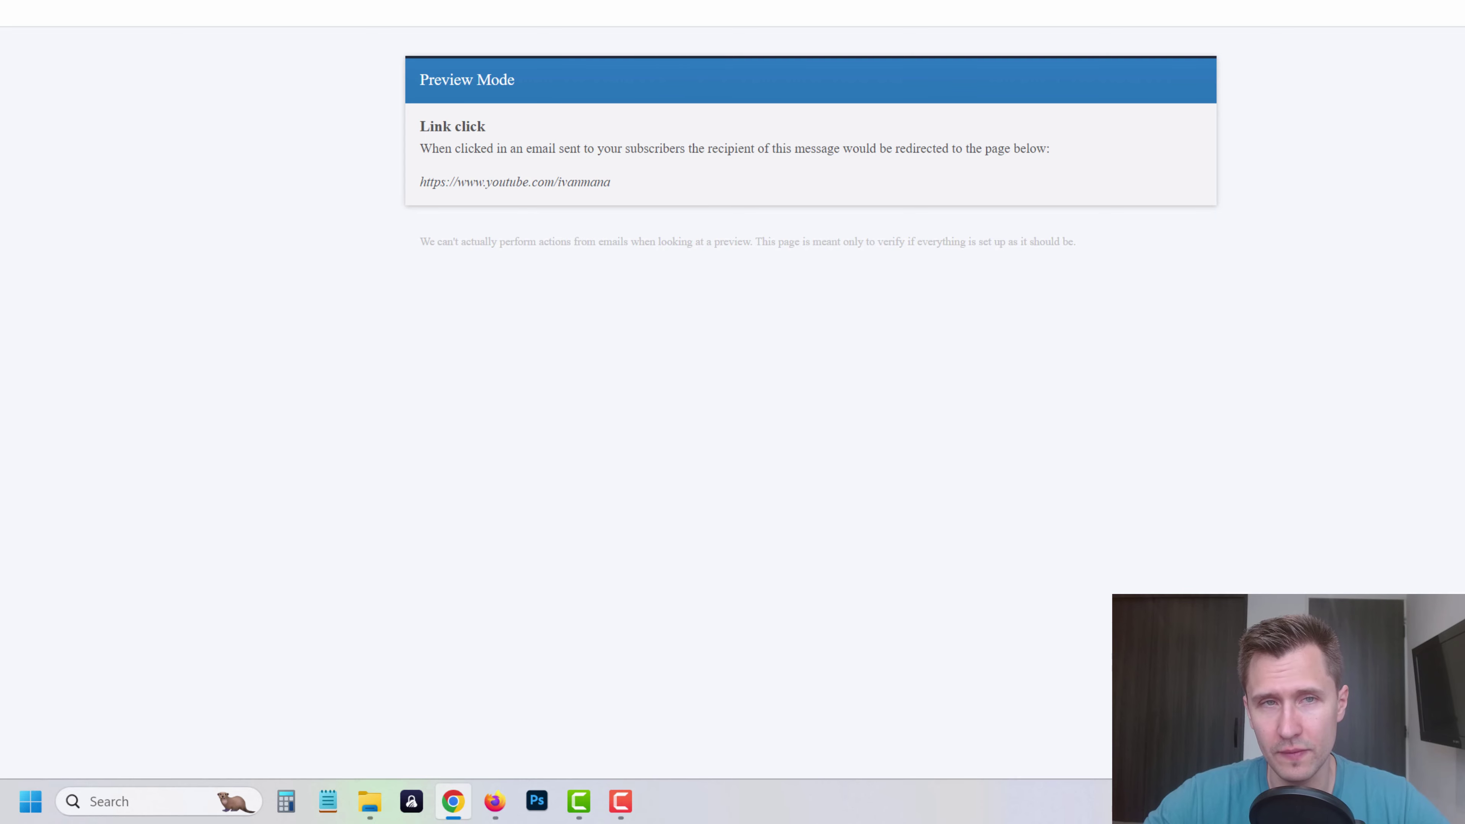
pyautogui.hotkey('ctrl', 'w')
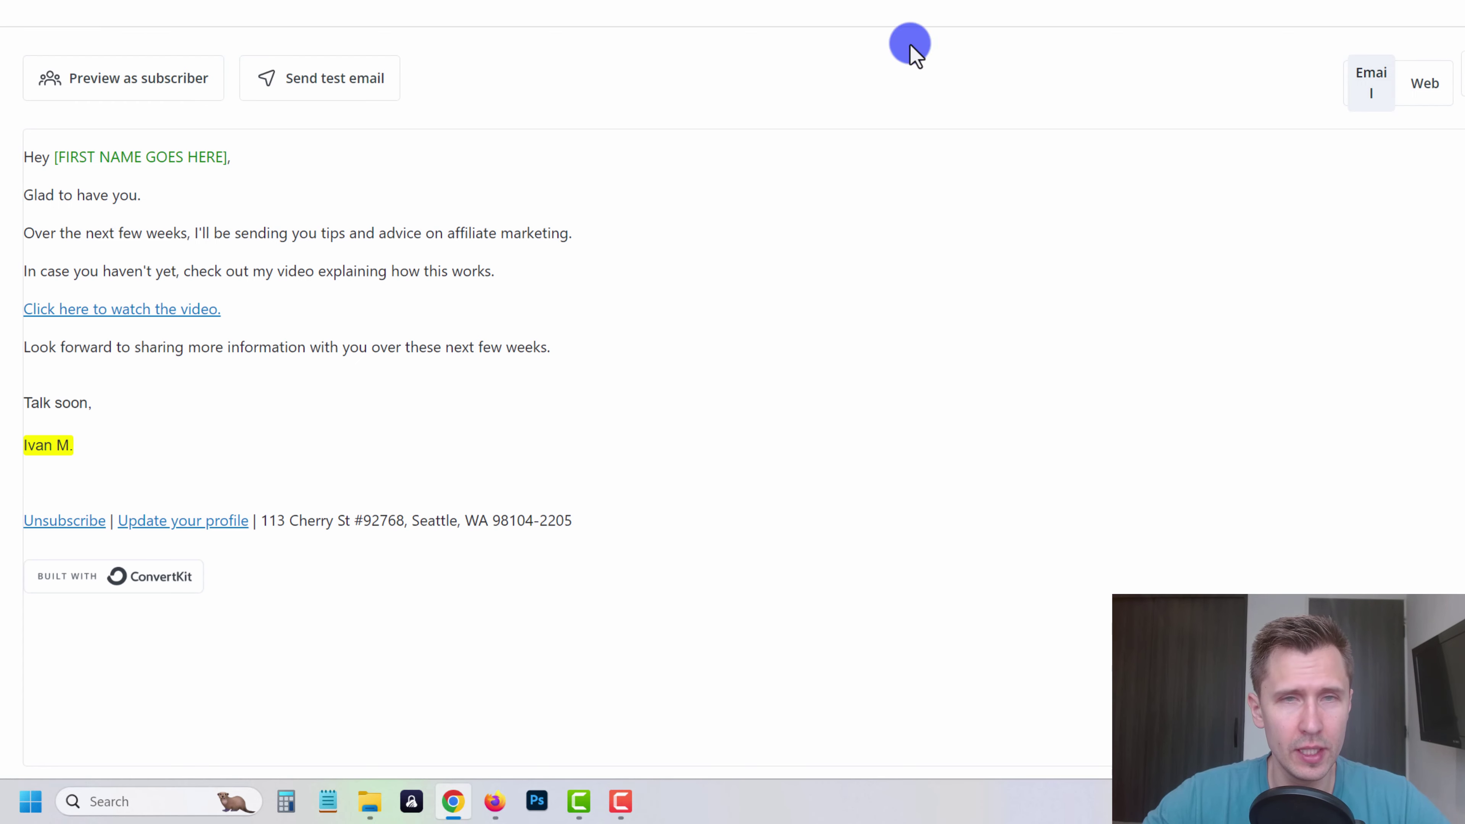
pyautogui.click(1464, 74)
# - Publish the welcome email and view the sequence's email list
pyautogui.scroll(-2, 771, 491)
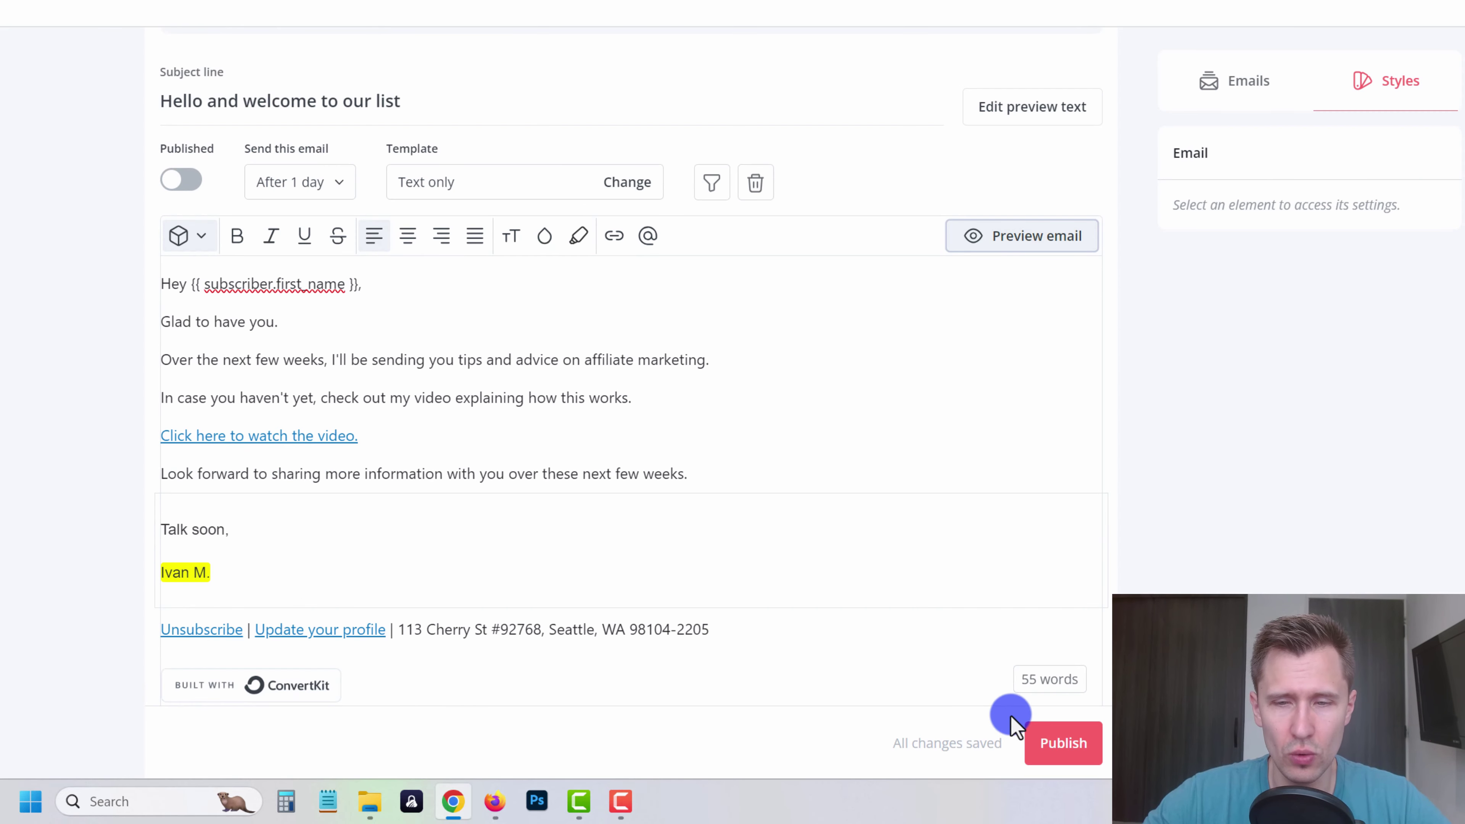
pyautogui.click(1074, 743)
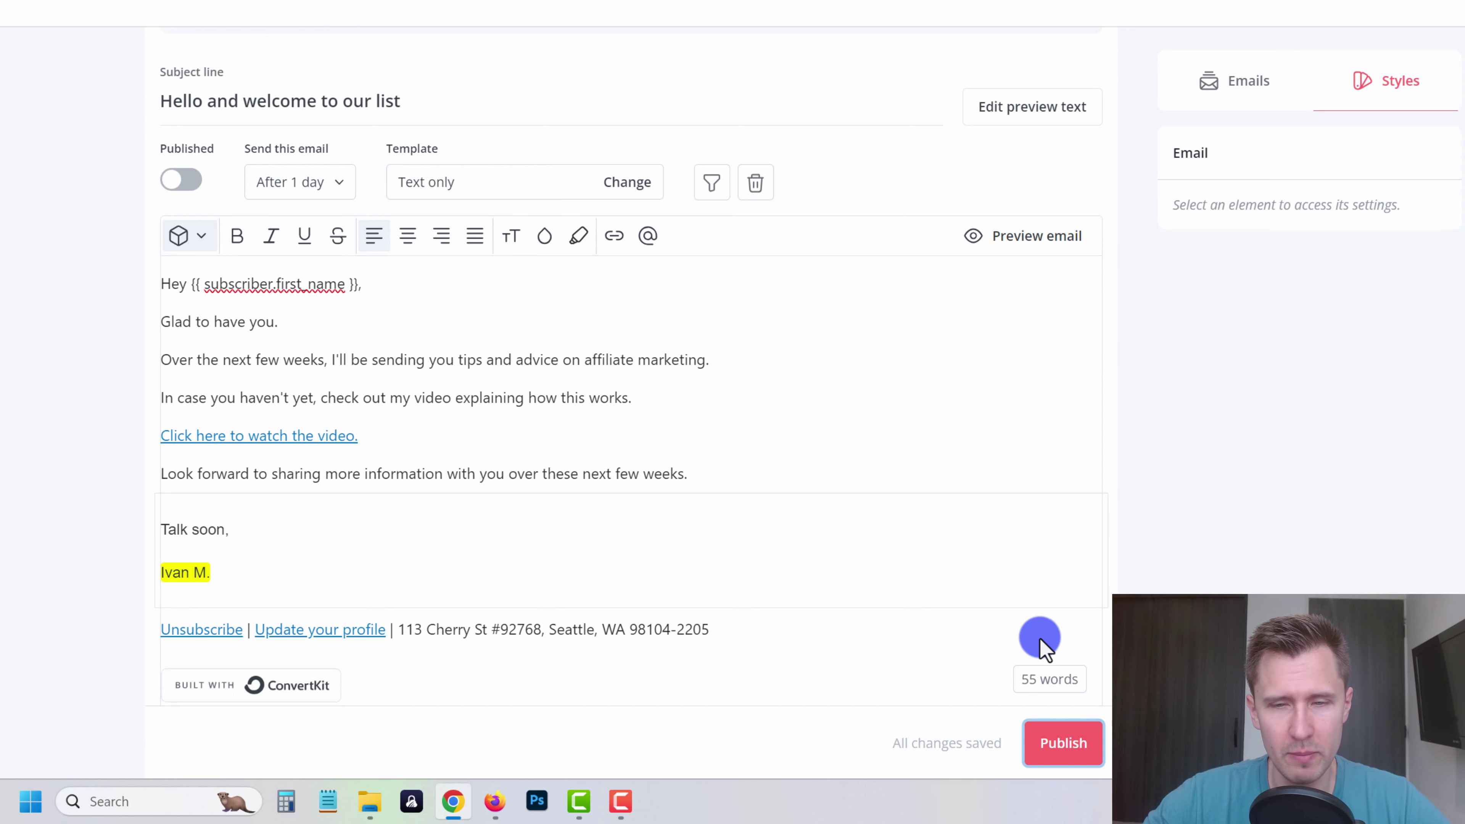
pyautogui.scroll(4, 1045, 637)
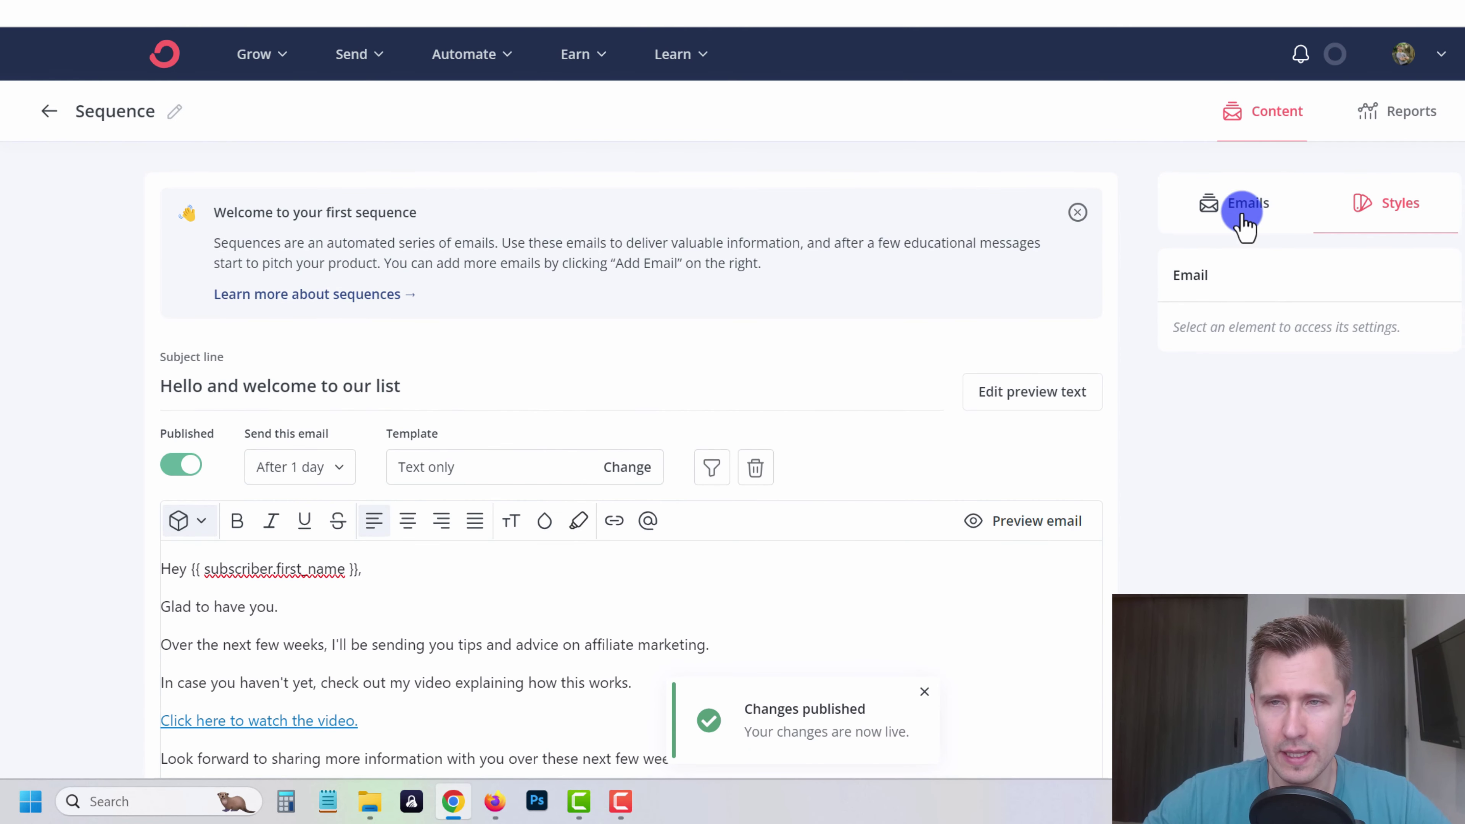
pyautogui.click(1240, 214)
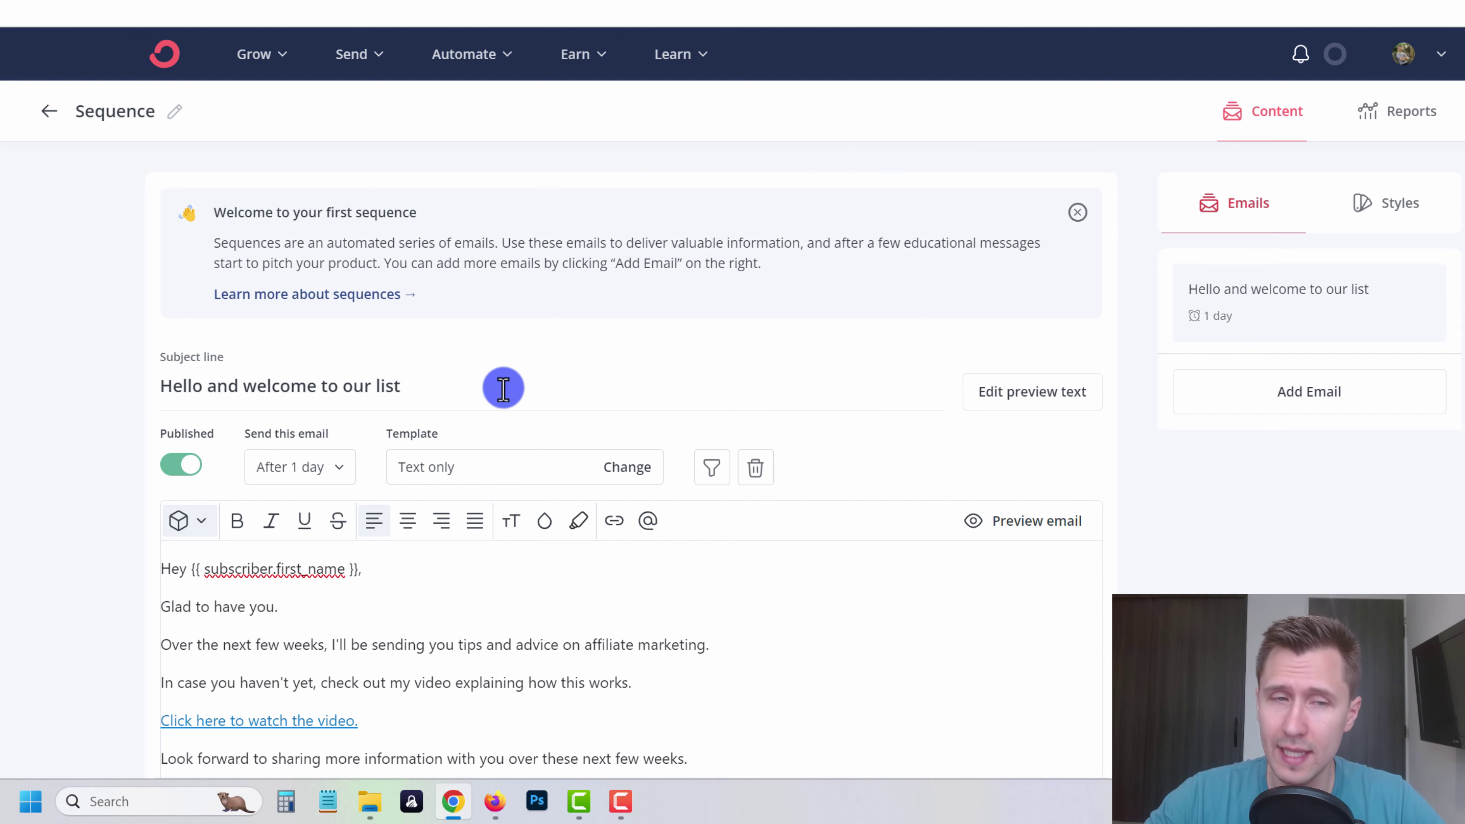
pyautogui.scroll(-2, 1055, 528)
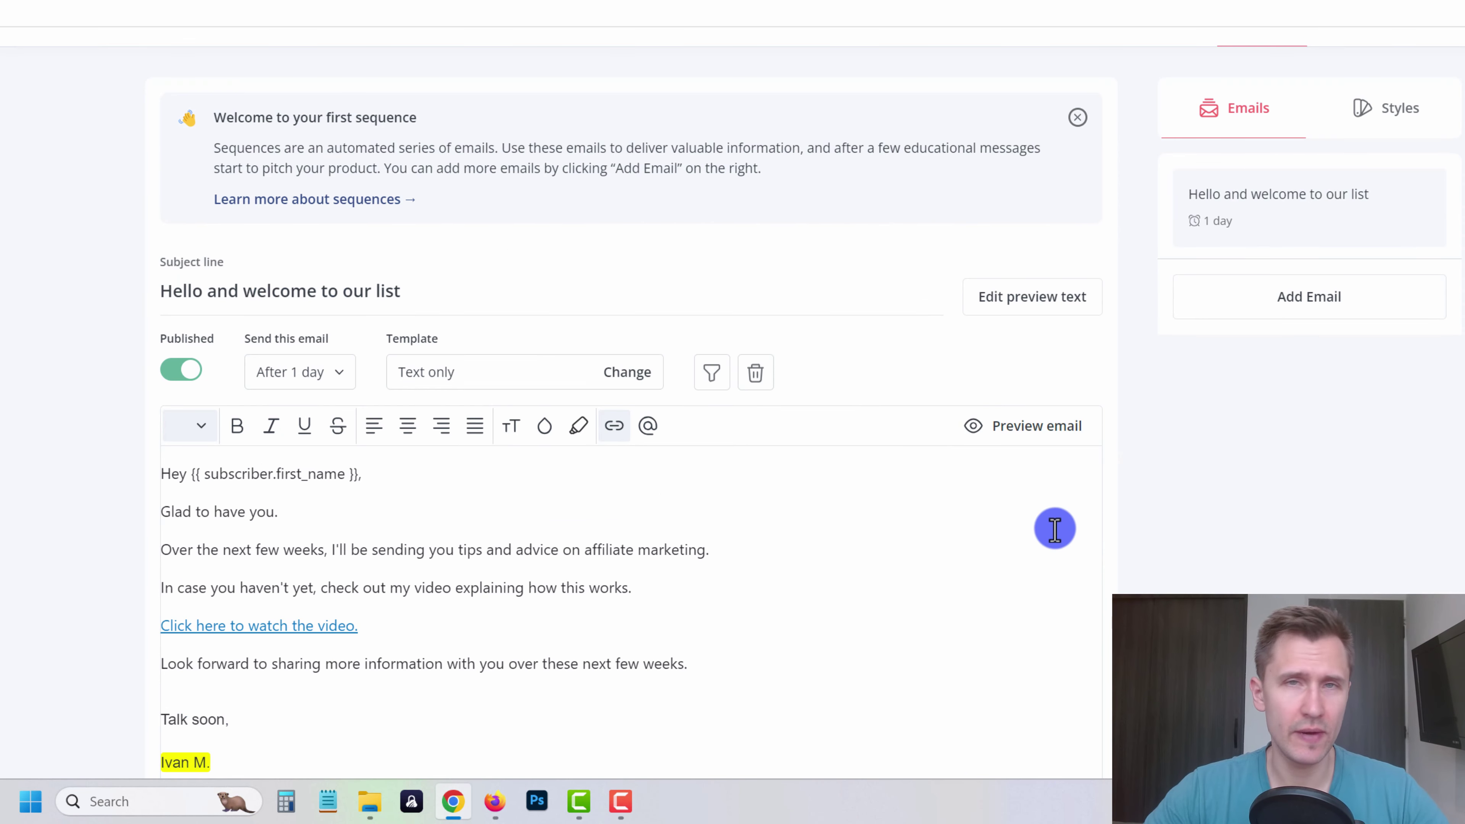
# - Add a second email to the sequence, sent after 1 day
pyautogui.click(1218, 301)
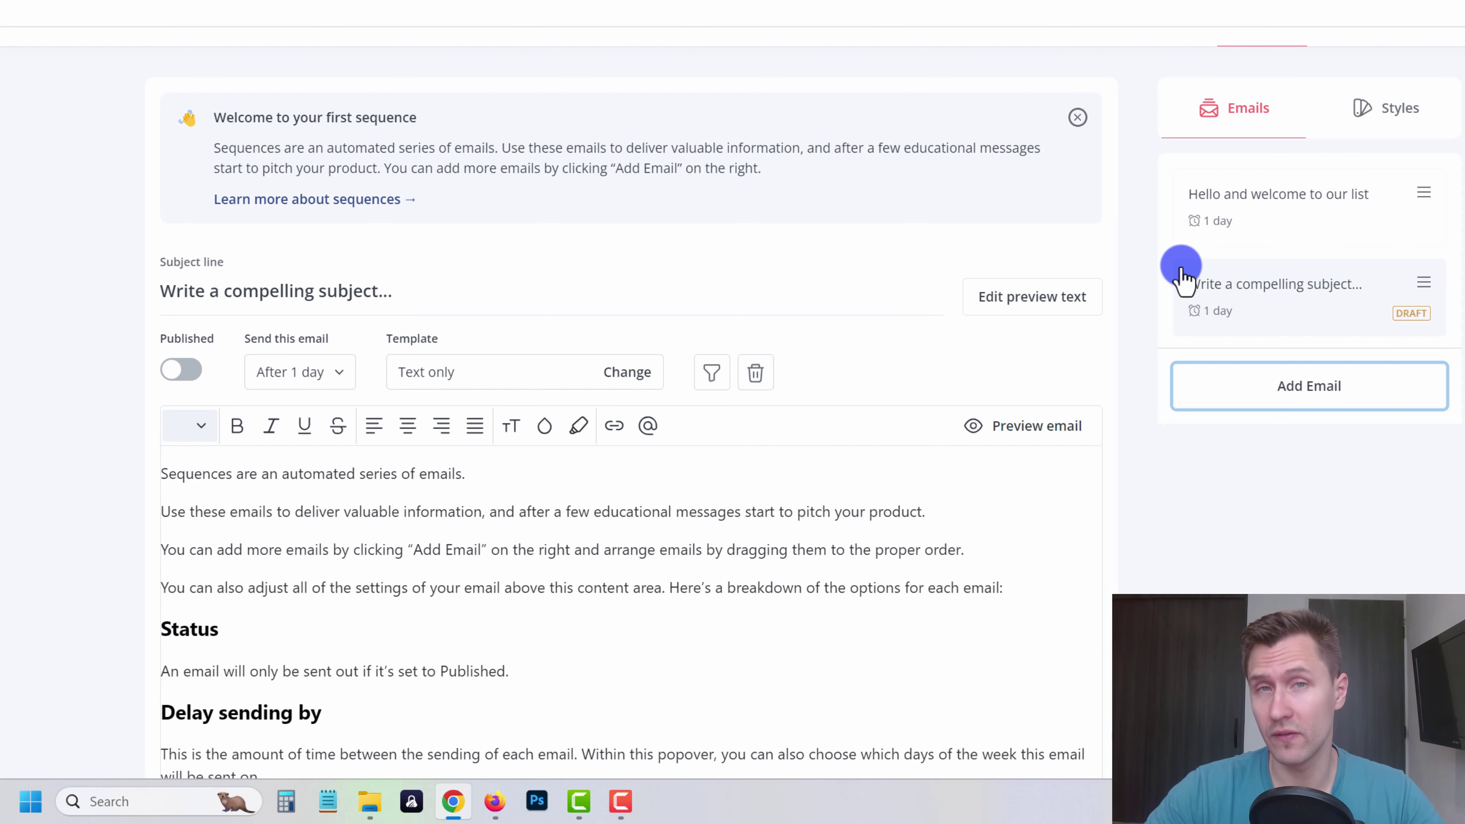
pyautogui.click(322, 375)
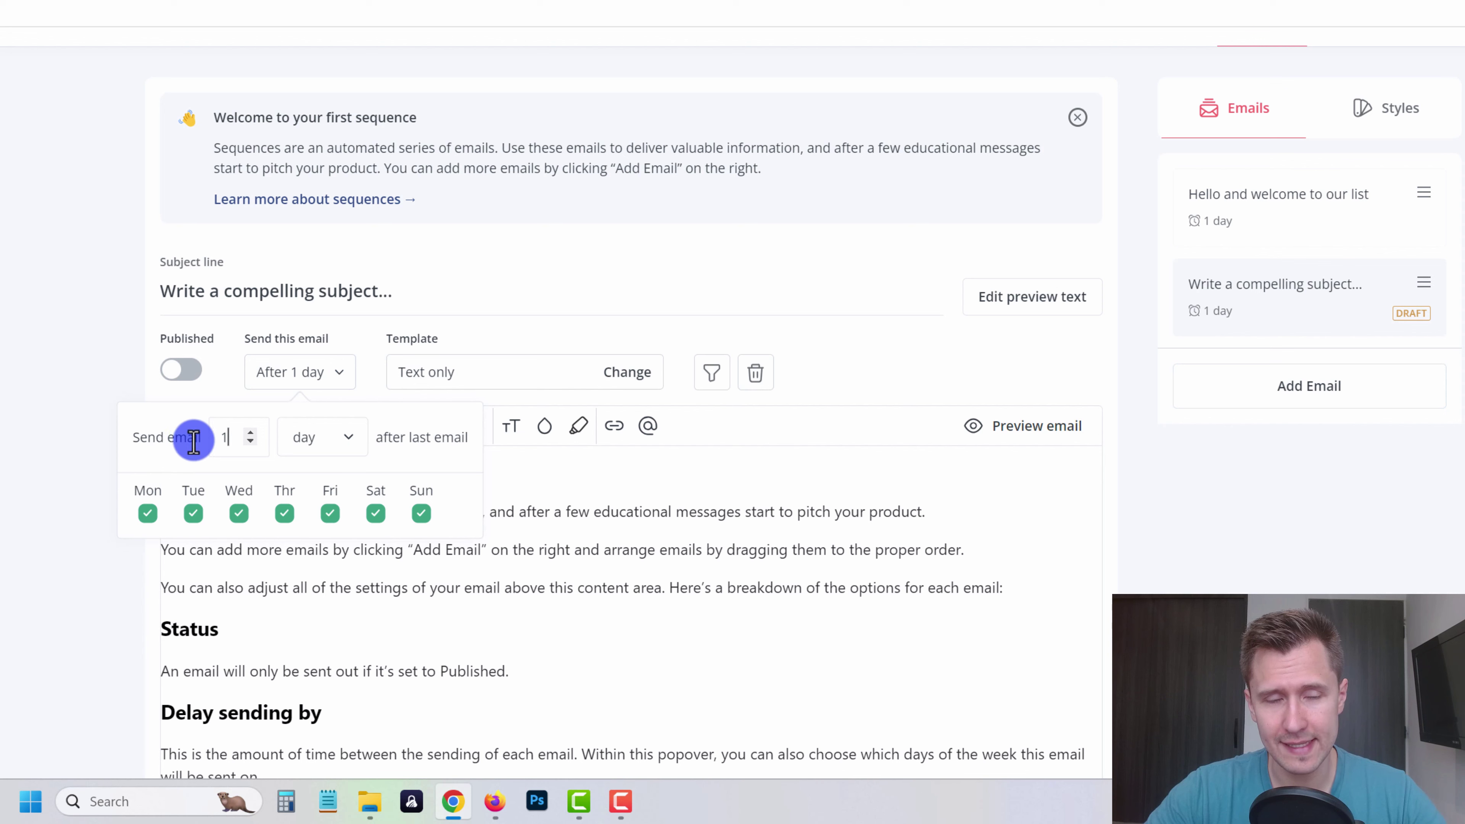
pyautogui.moveTo(400, 437); pyautogui.dragTo(502, 444)
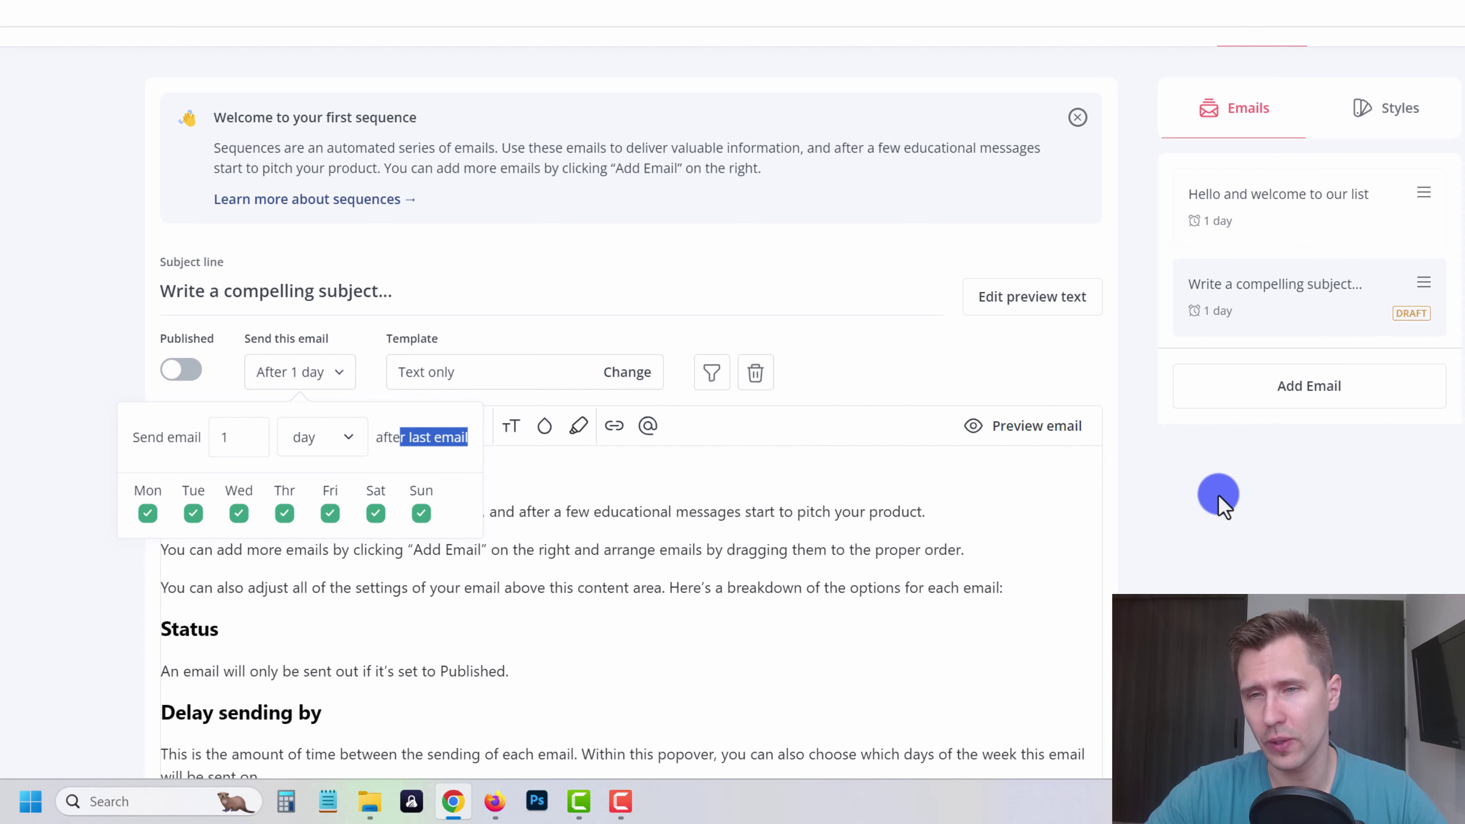
pyautogui.click(1260, 267)
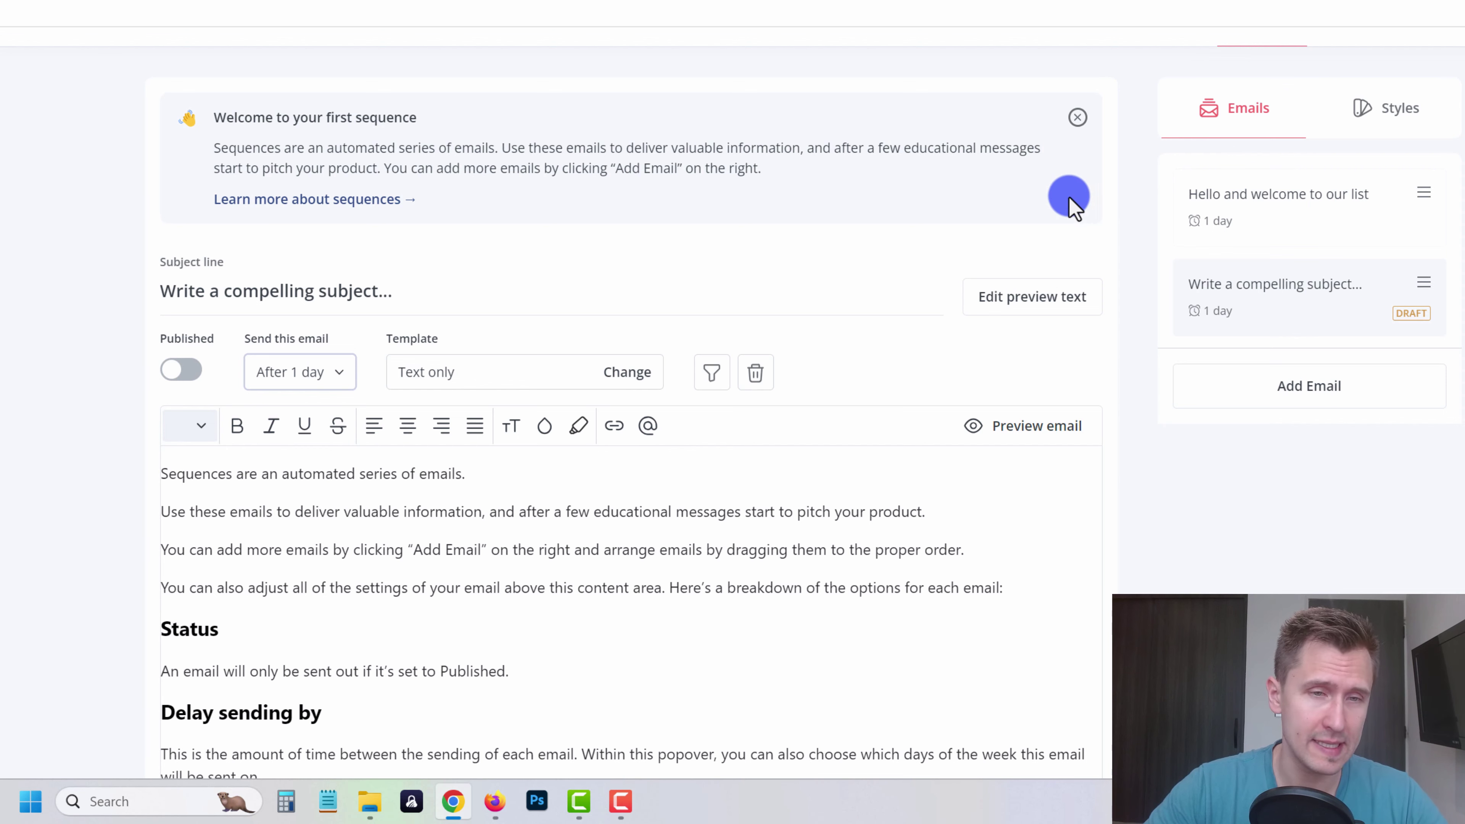
# - Add a third email sent 3 days later, then open the second email
pyautogui.click(1259, 397)
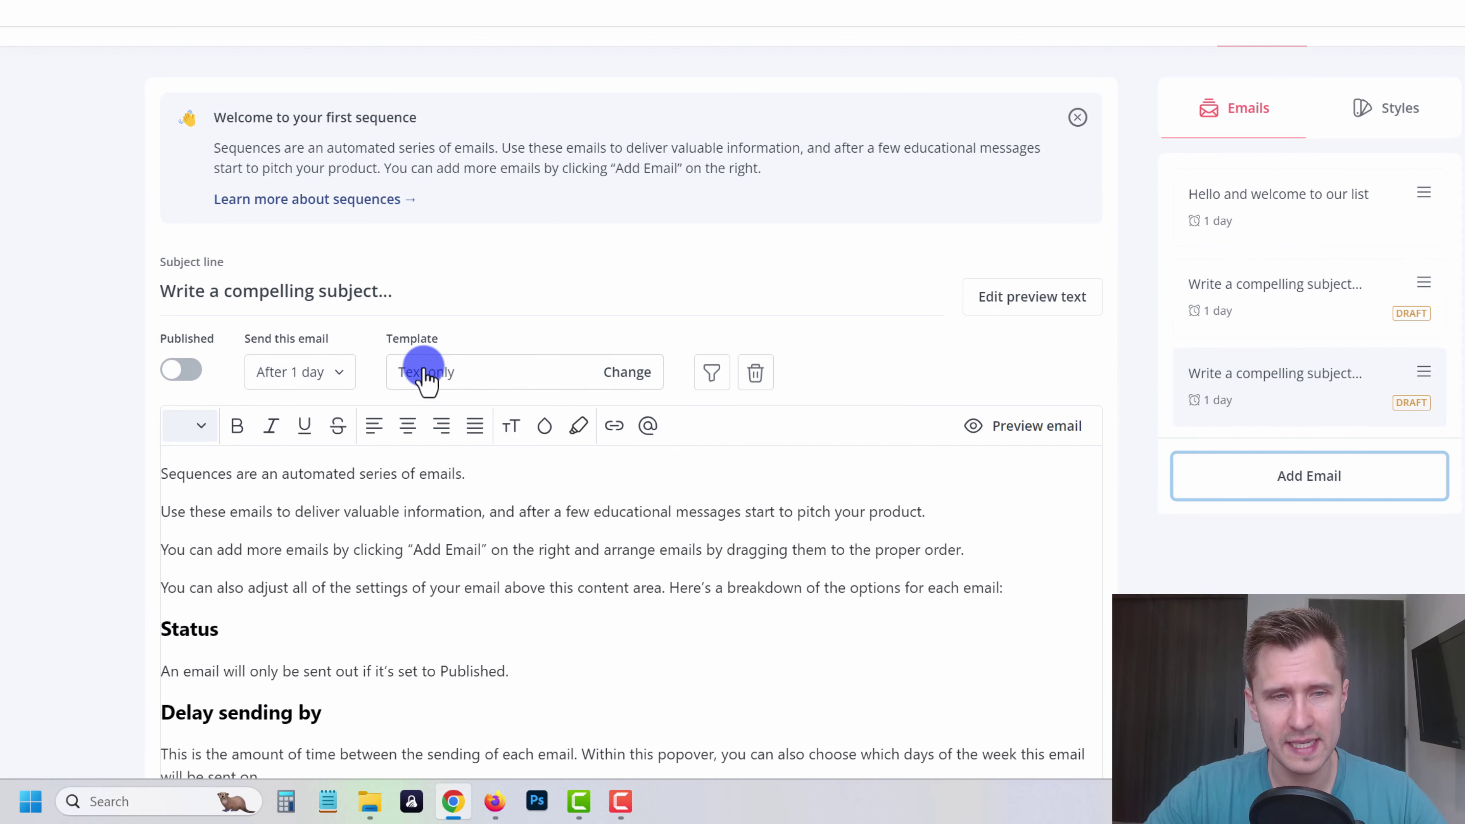
pyautogui.click(310, 375)
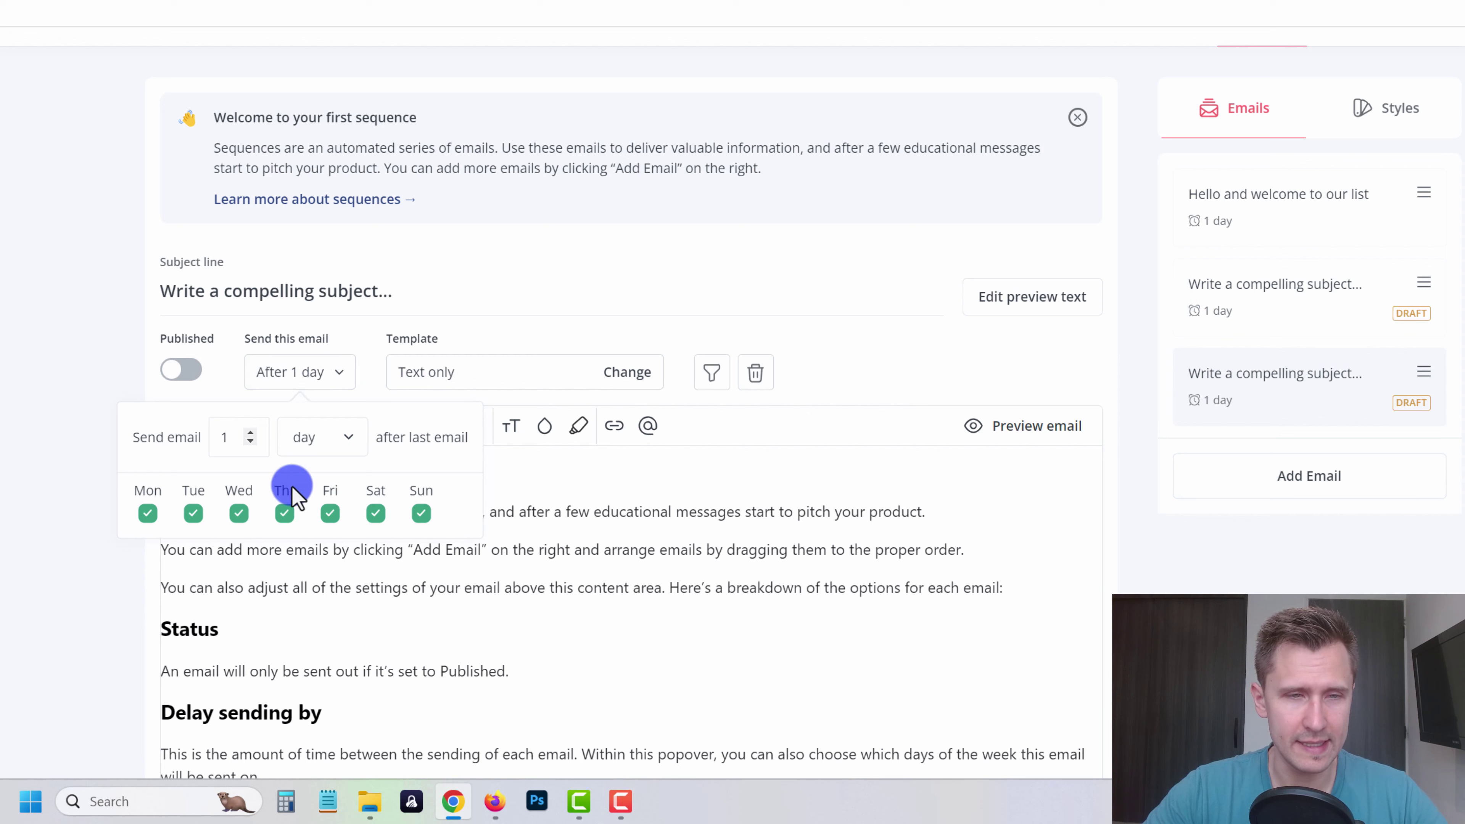
pyautogui.click(250, 433)
pyautogui.click(250, 434)
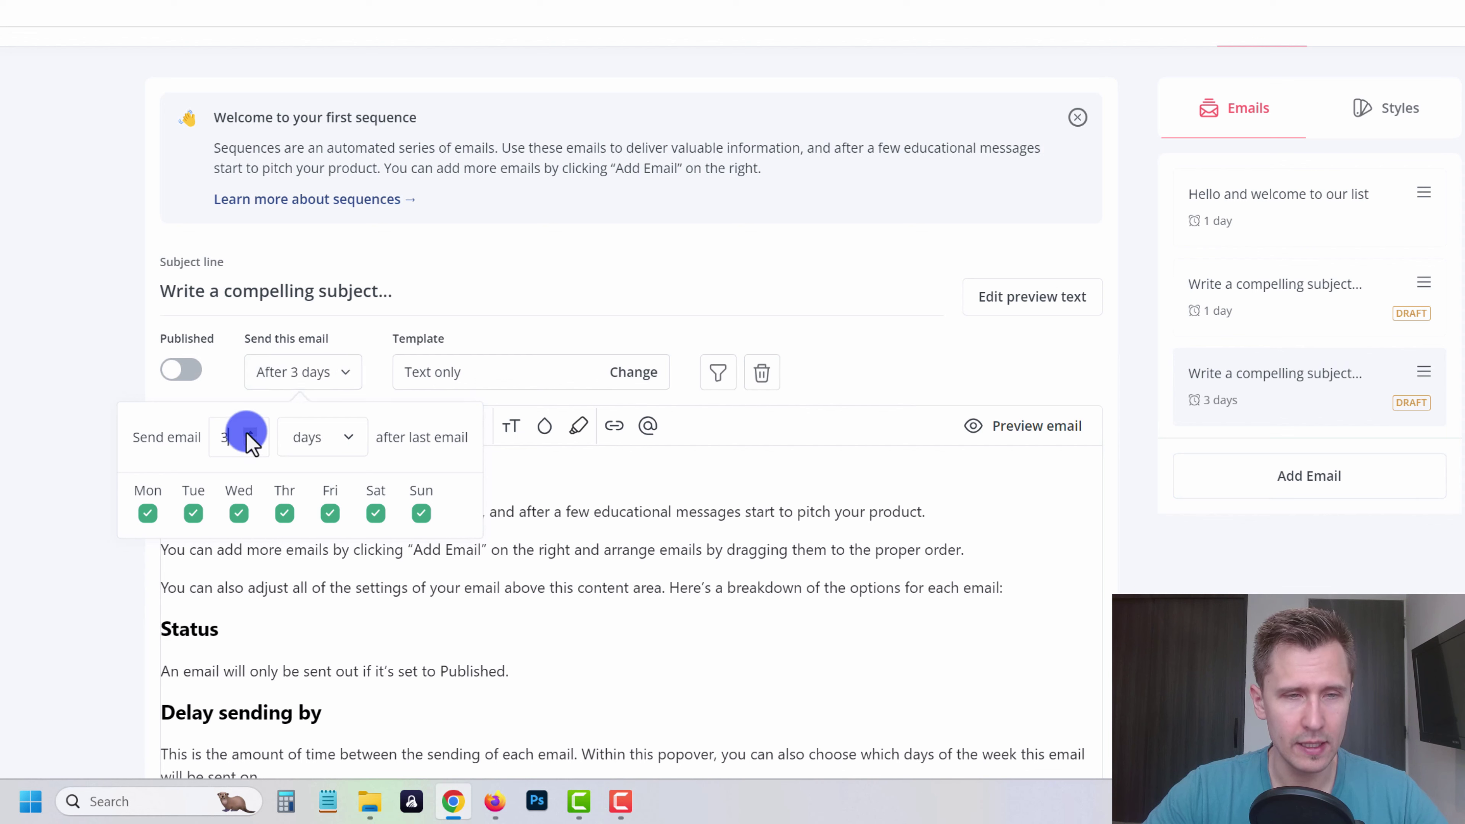
pyautogui.click(1162, 540)
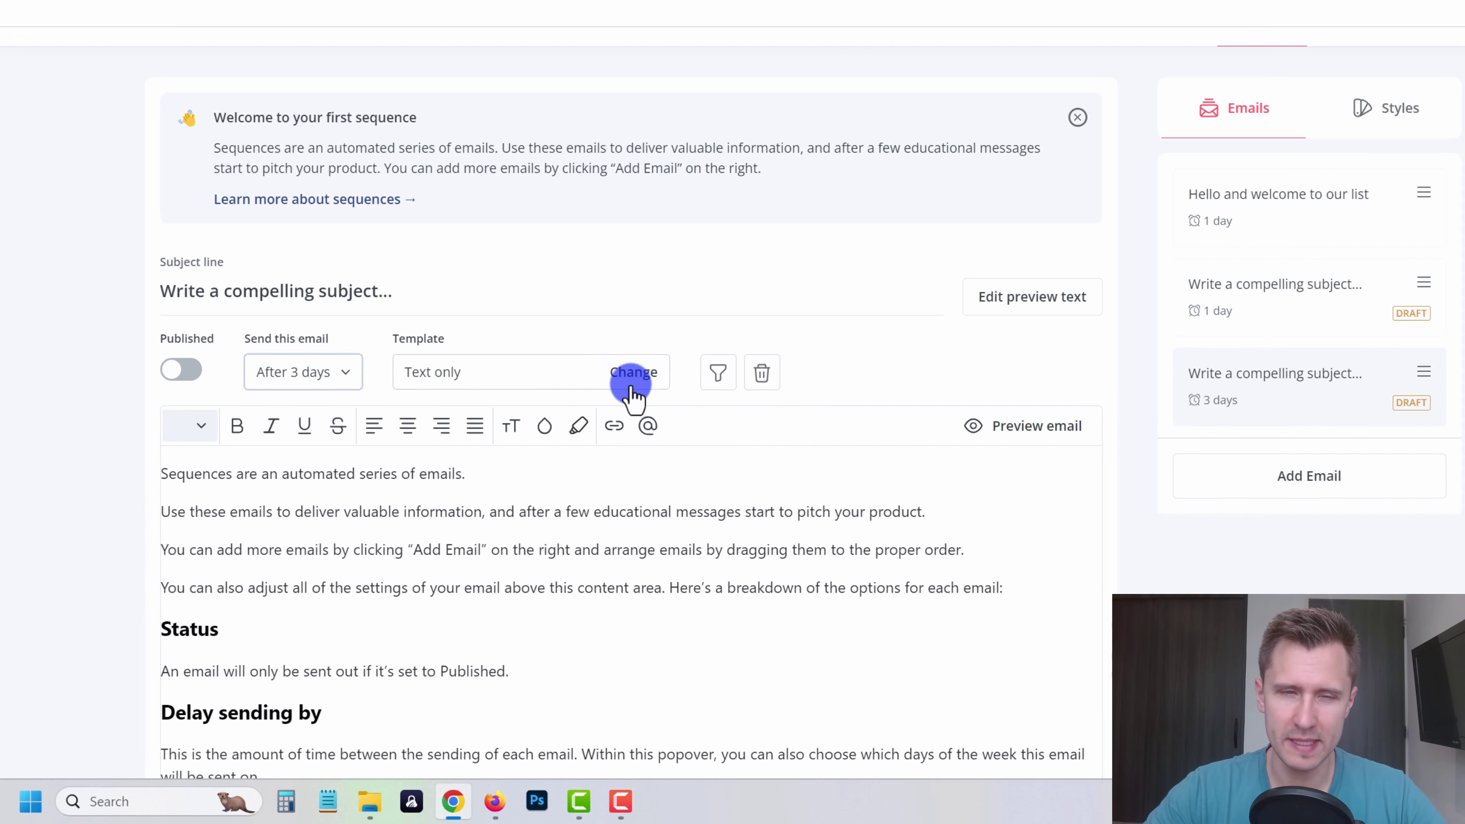
pyautogui.click(1233, 301)
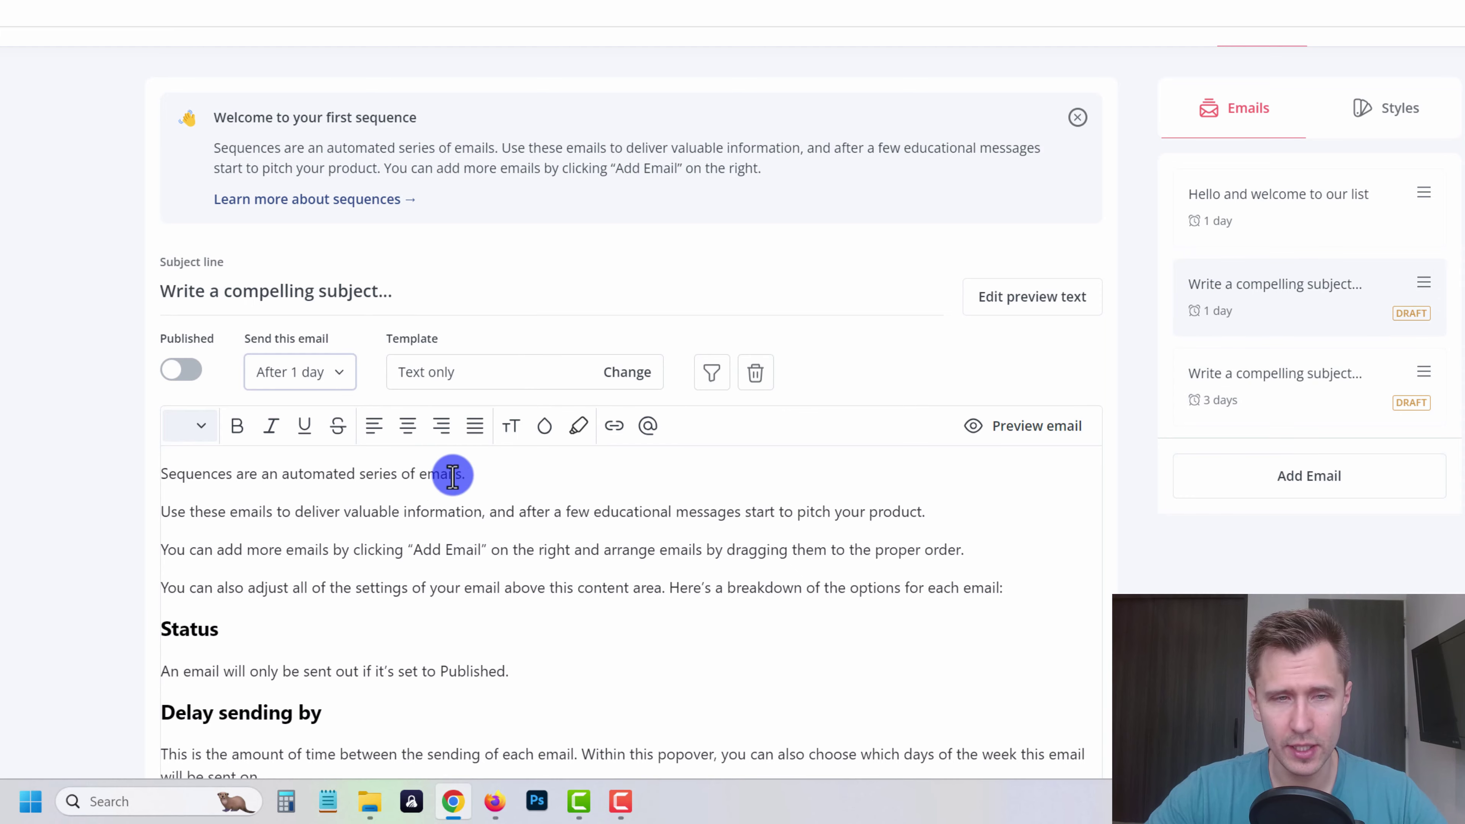
# - Replace the second email's subject line with 'Day 2: are you ready?'
pyautogui.scroll(-2, 355, 477)
pyautogui.scroll(-5, 355, 476)
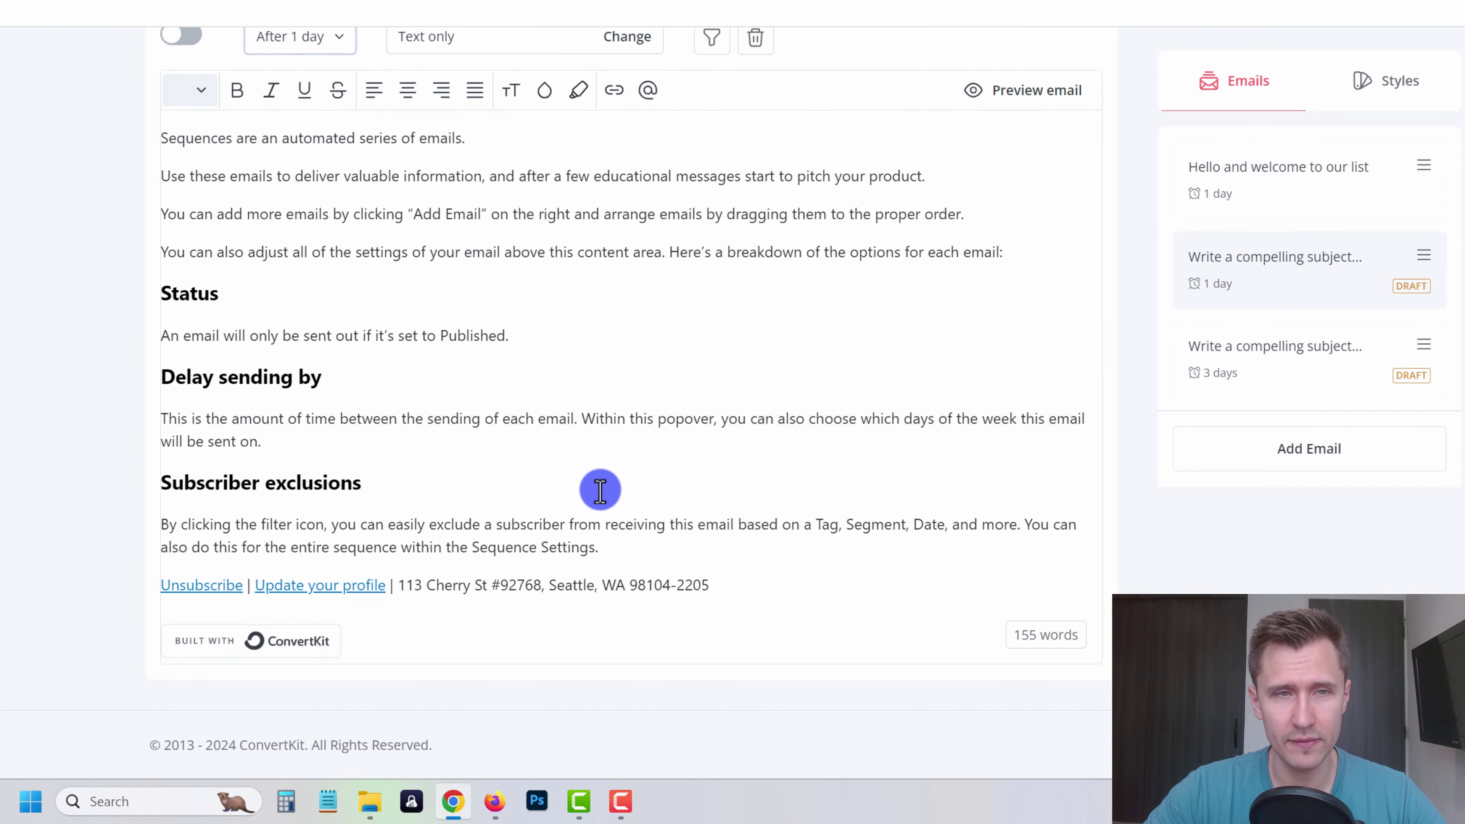
pyautogui.scroll(4, 598, 484)
pyautogui.tripleClick(305, 151)
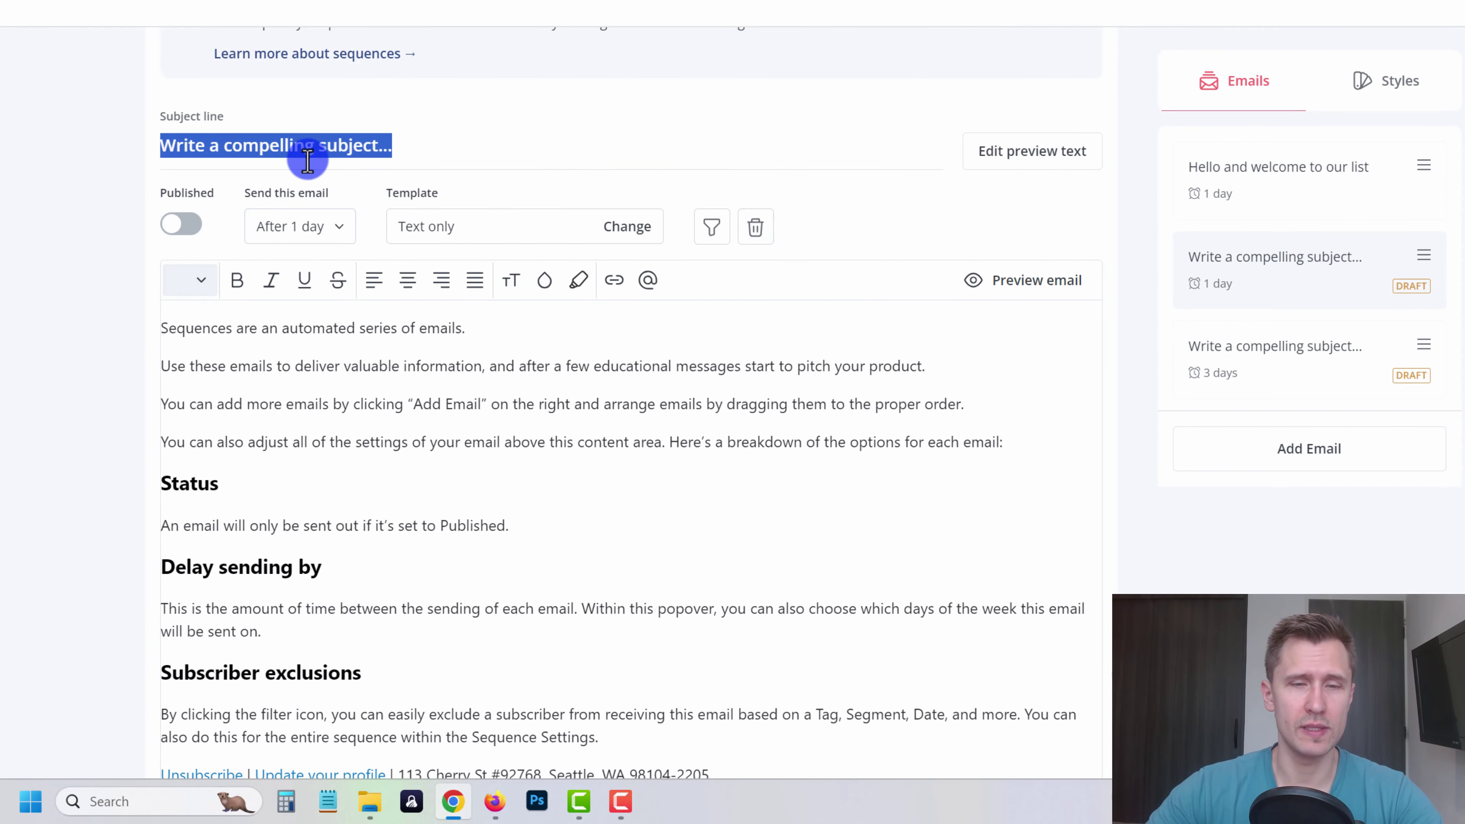
pyautogui.write('D')
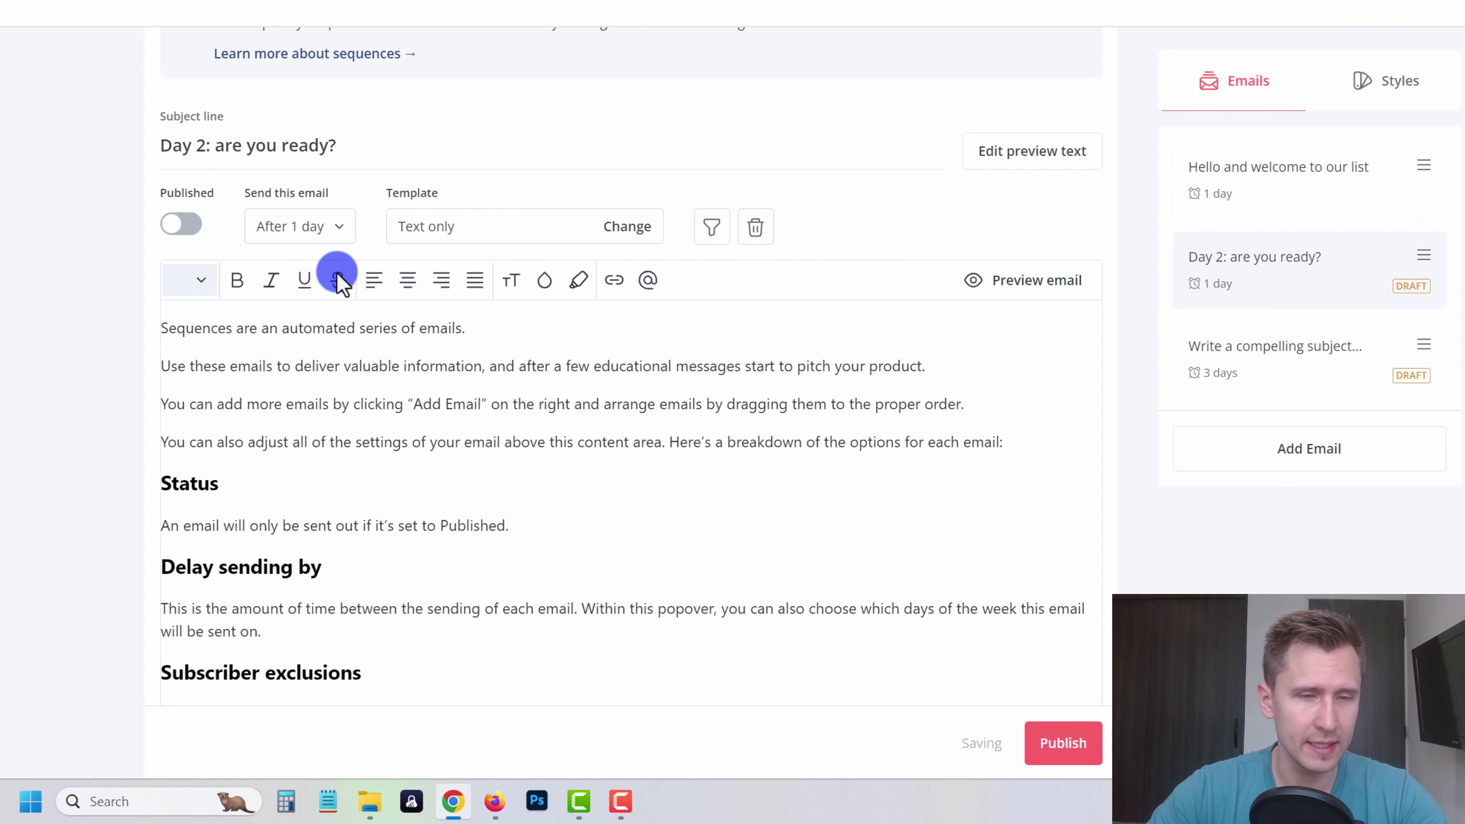
# - Replace the body with a 'Hey' greeting personalised with the subscriber's first name
pyautogui.scroll(-3, 347, 621)
pyautogui.moveTo(619, 551); pyautogui.dragTo(43, 131)
pyautogui.write('Hey')
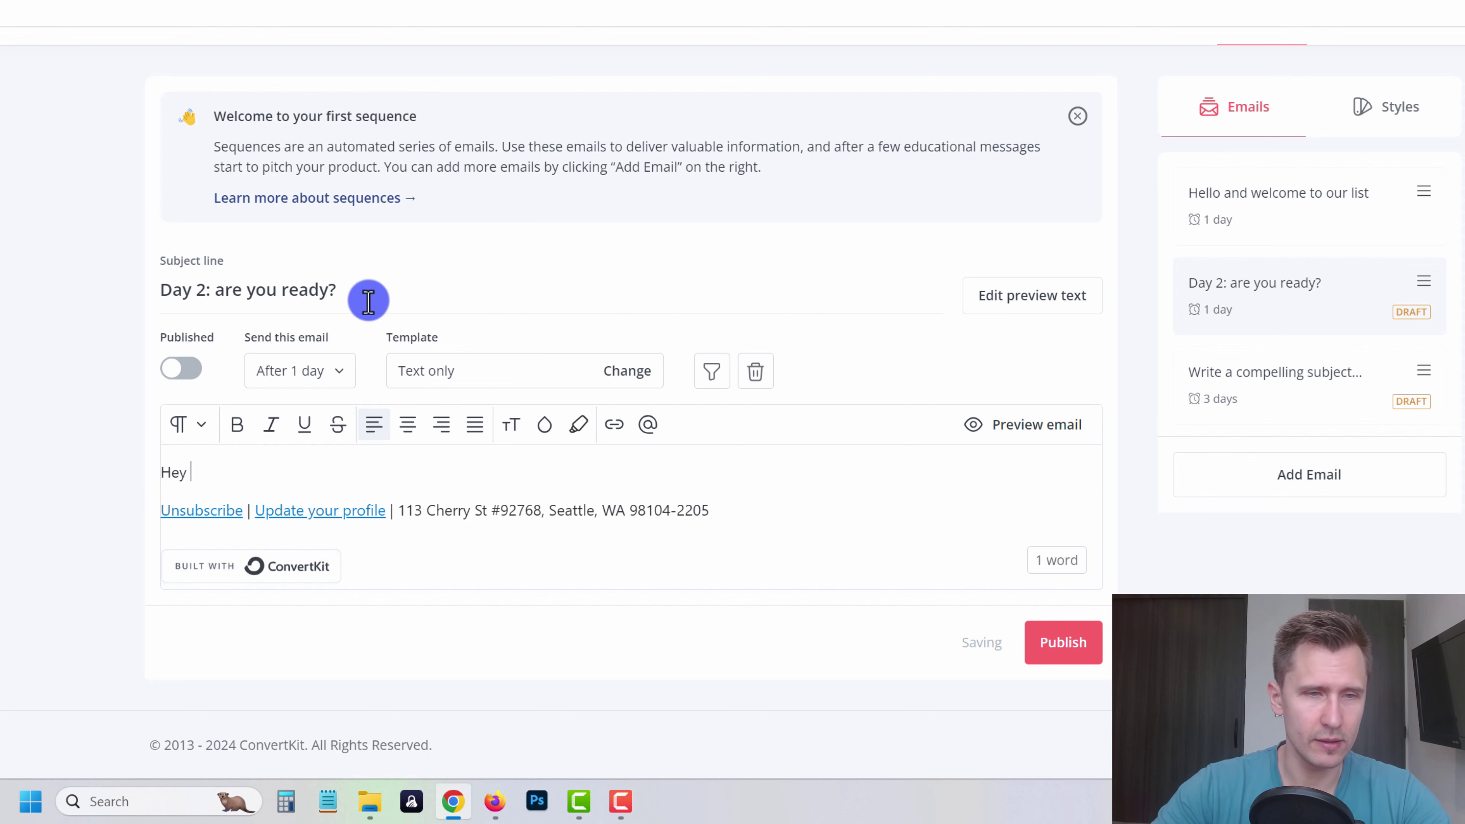
pyautogui.click(648, 425)
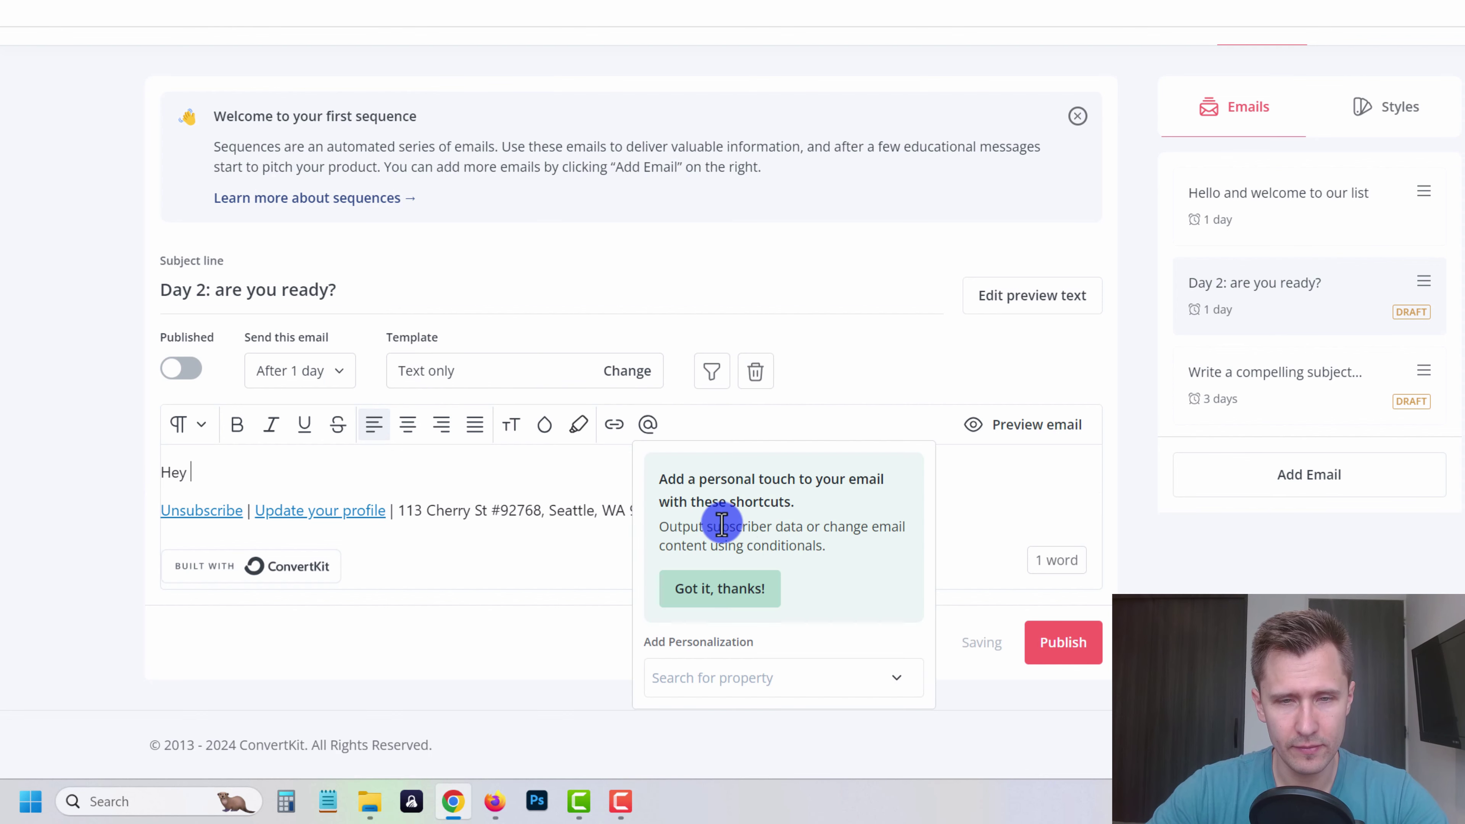
pyautogui.click(723, 677)
pyautogui.click(726, 436)
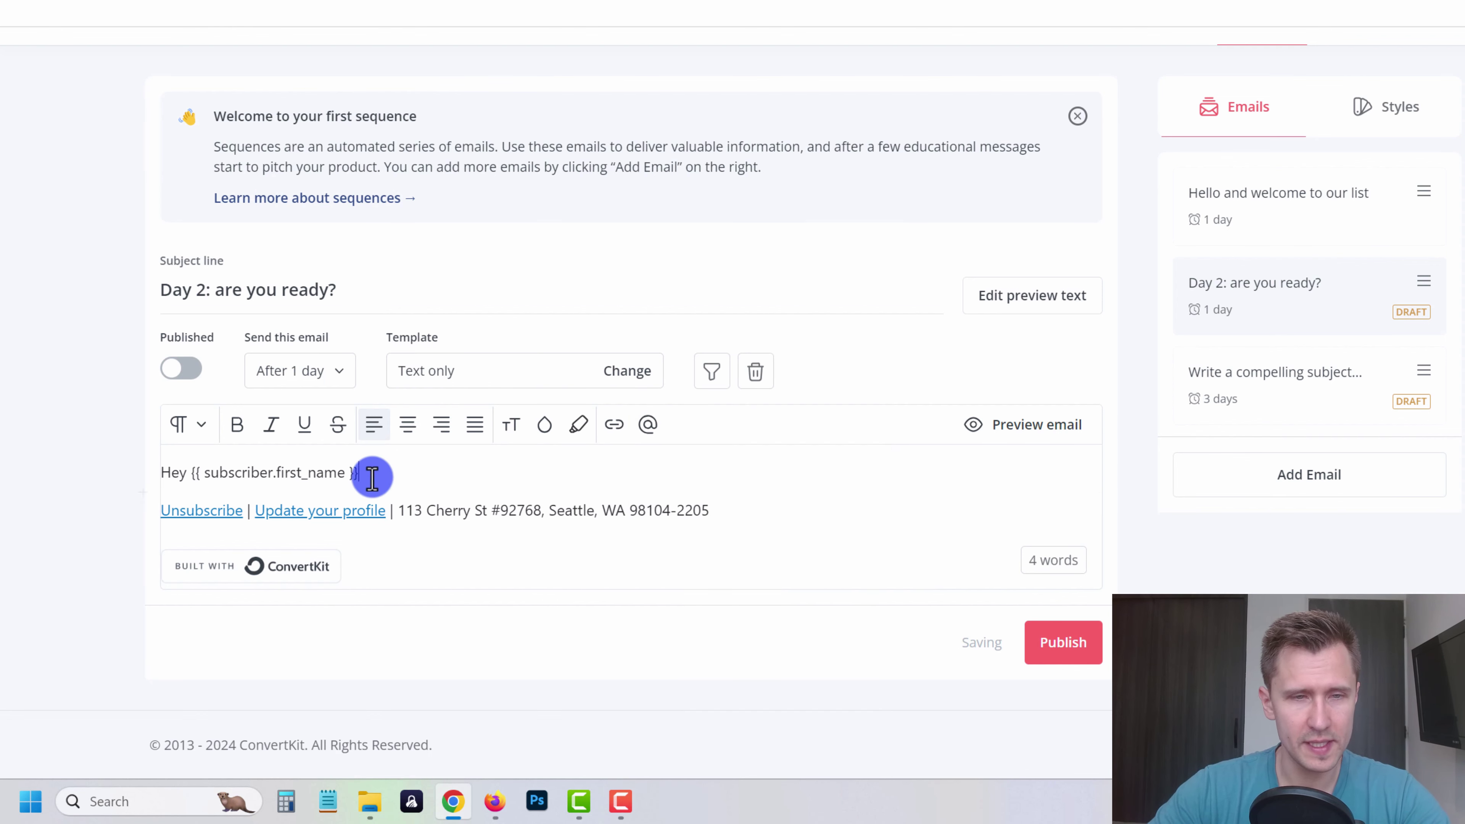
pyautogui.write(',')
pyautogui.press('Return')
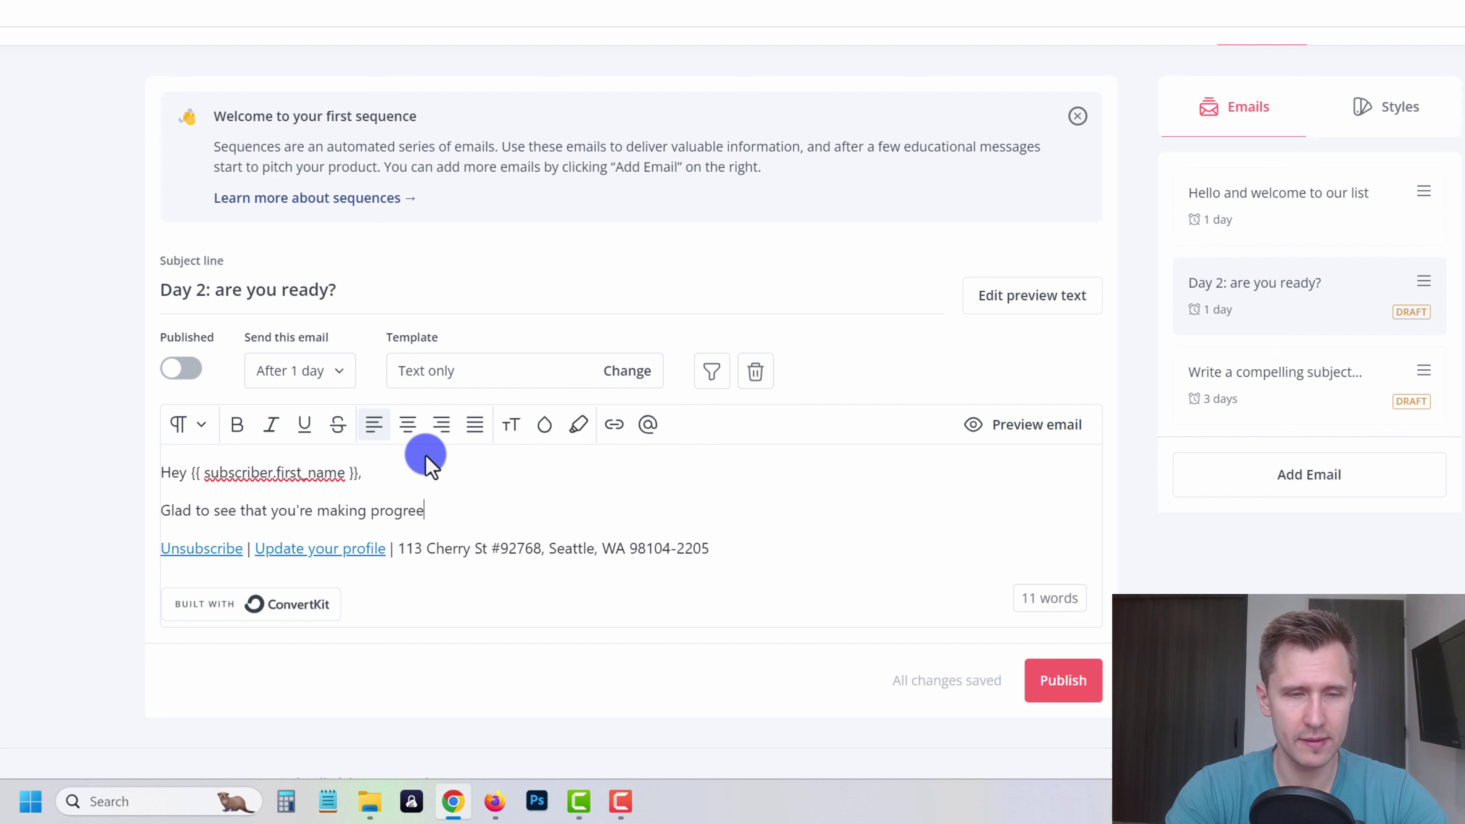
# - Write the remaining body lines pointing to the next video and publish the Day 2 email
pyautogui.press('Return')
pyautogui.write('Ch')
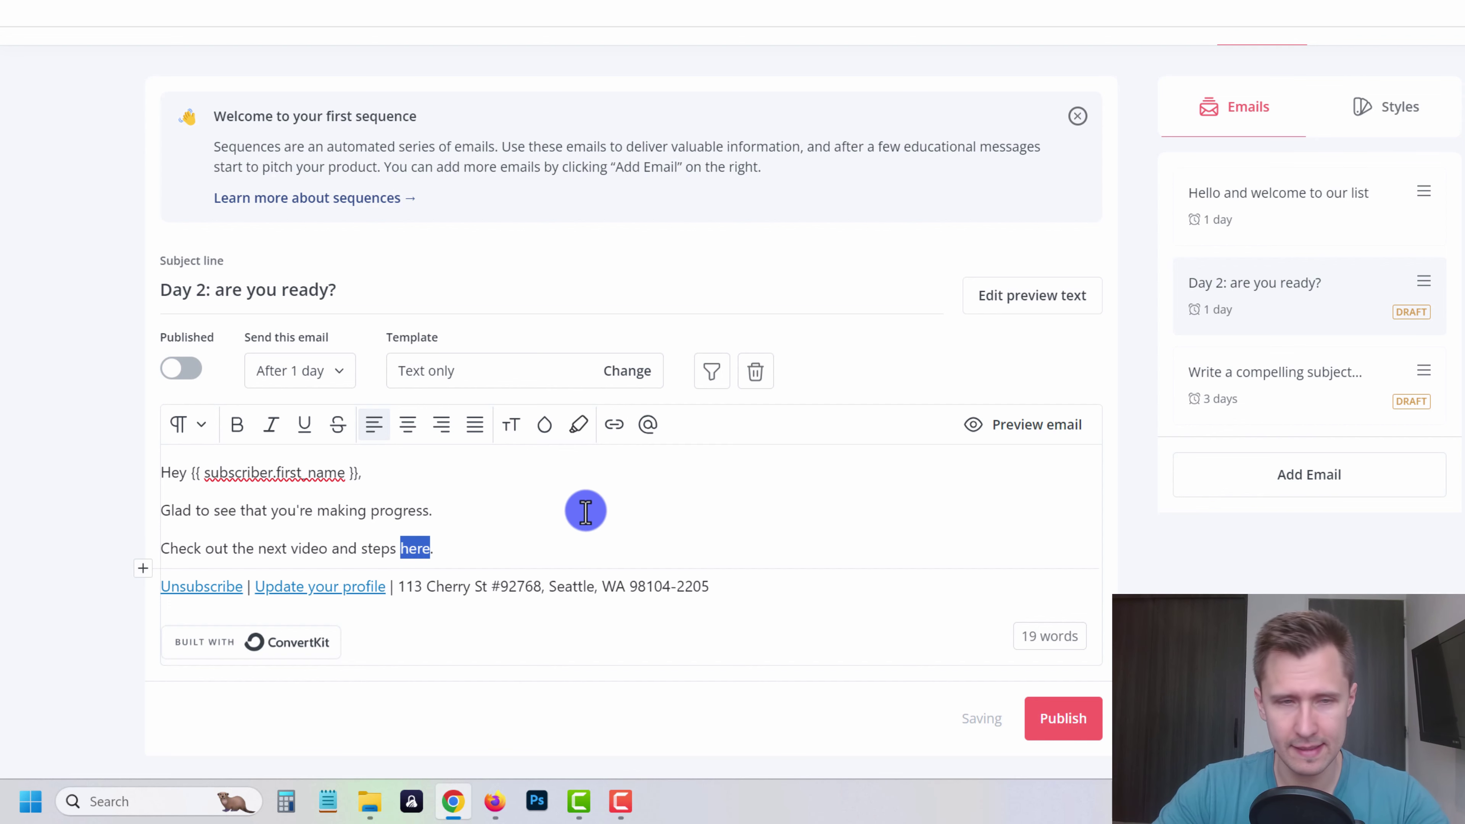
pyautogui.click(1057, 728)
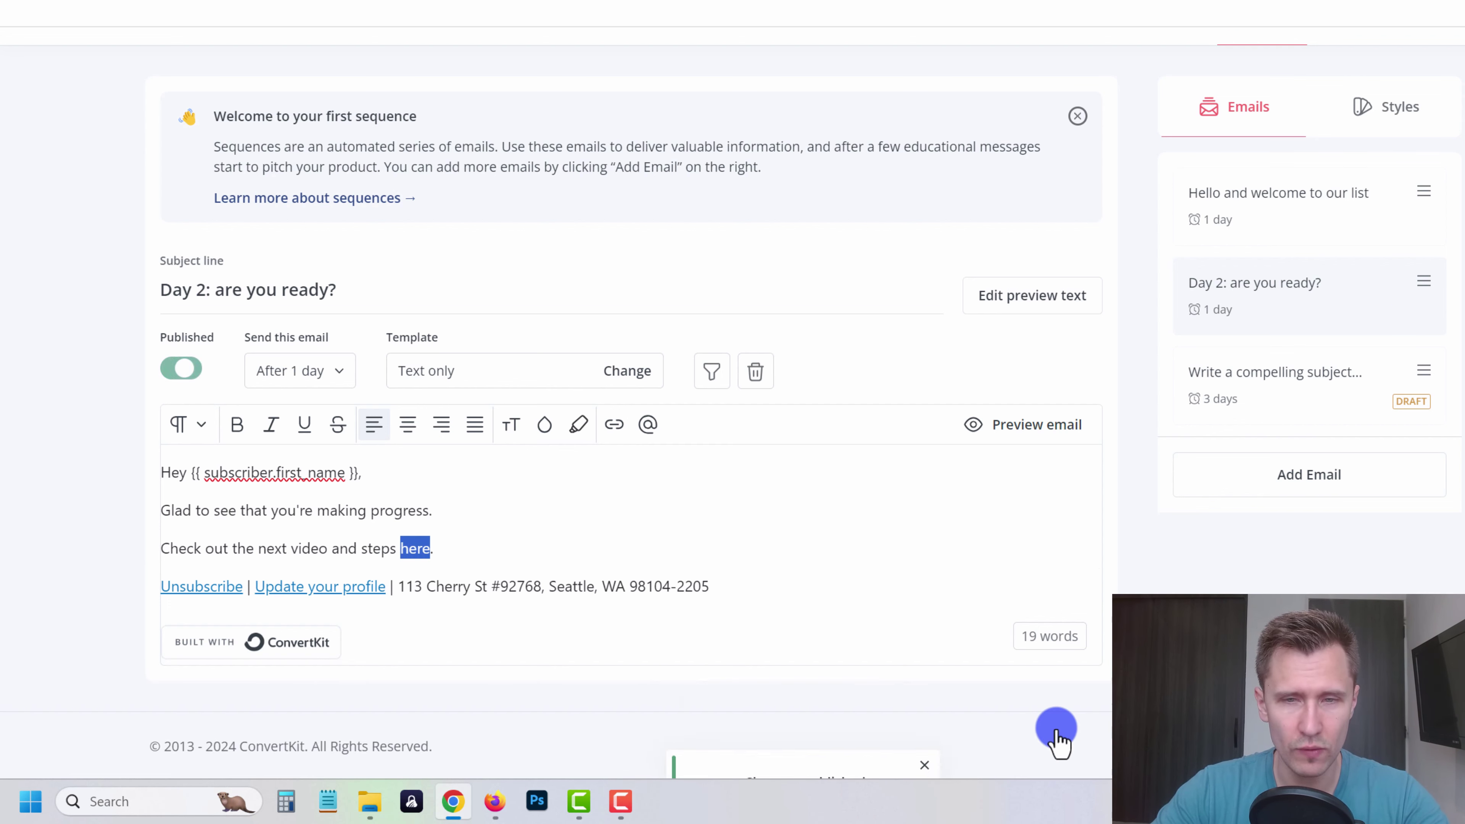
pyautogui.click(1291, 384)
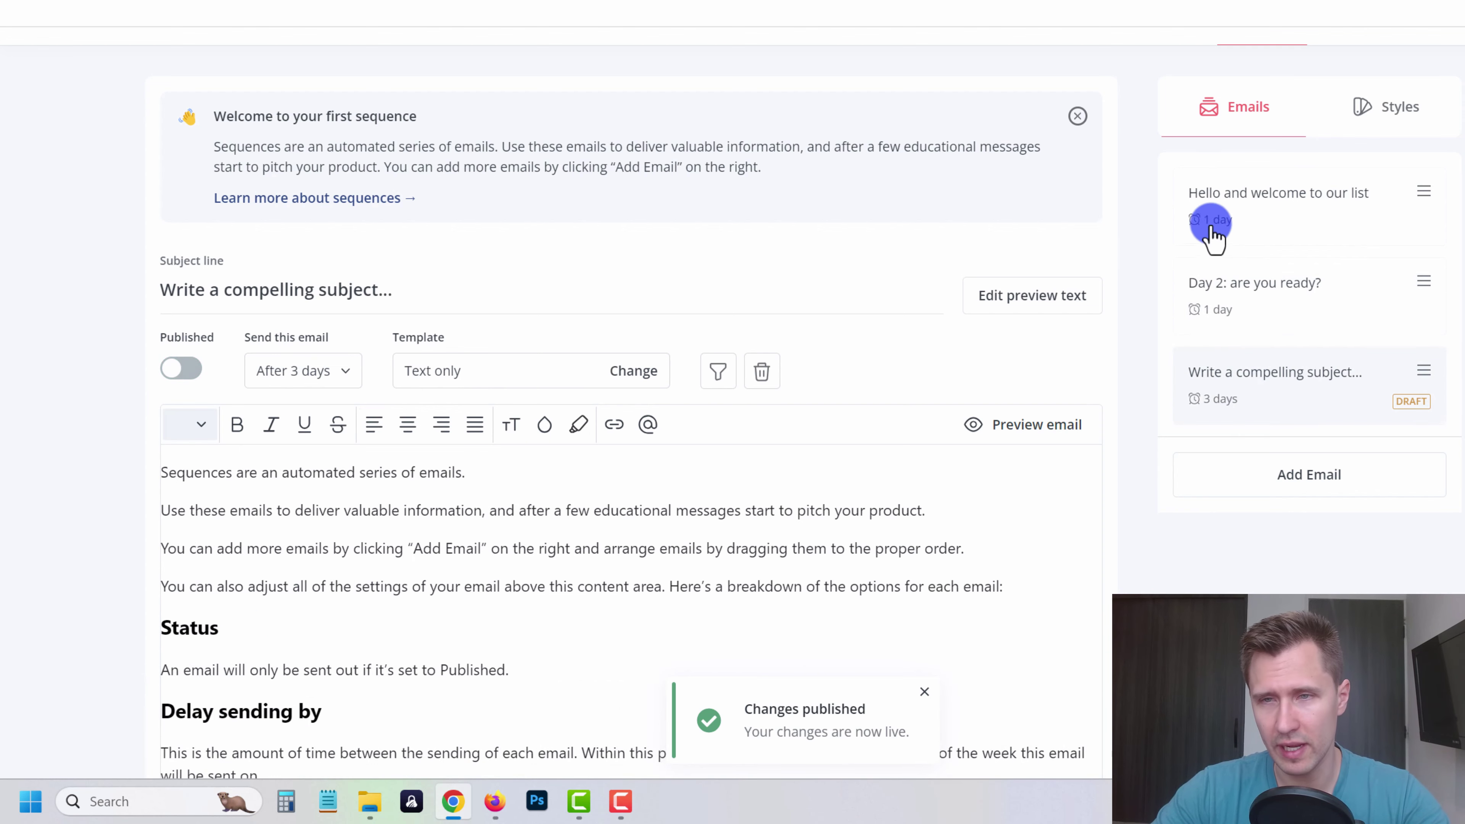
# - From the welcome email view, change the sequence title 'Sequence' to 'Affiliate Guide'
pyautogui.click(1226, 200)
pyautogui.scroll(2, 1047, 367)
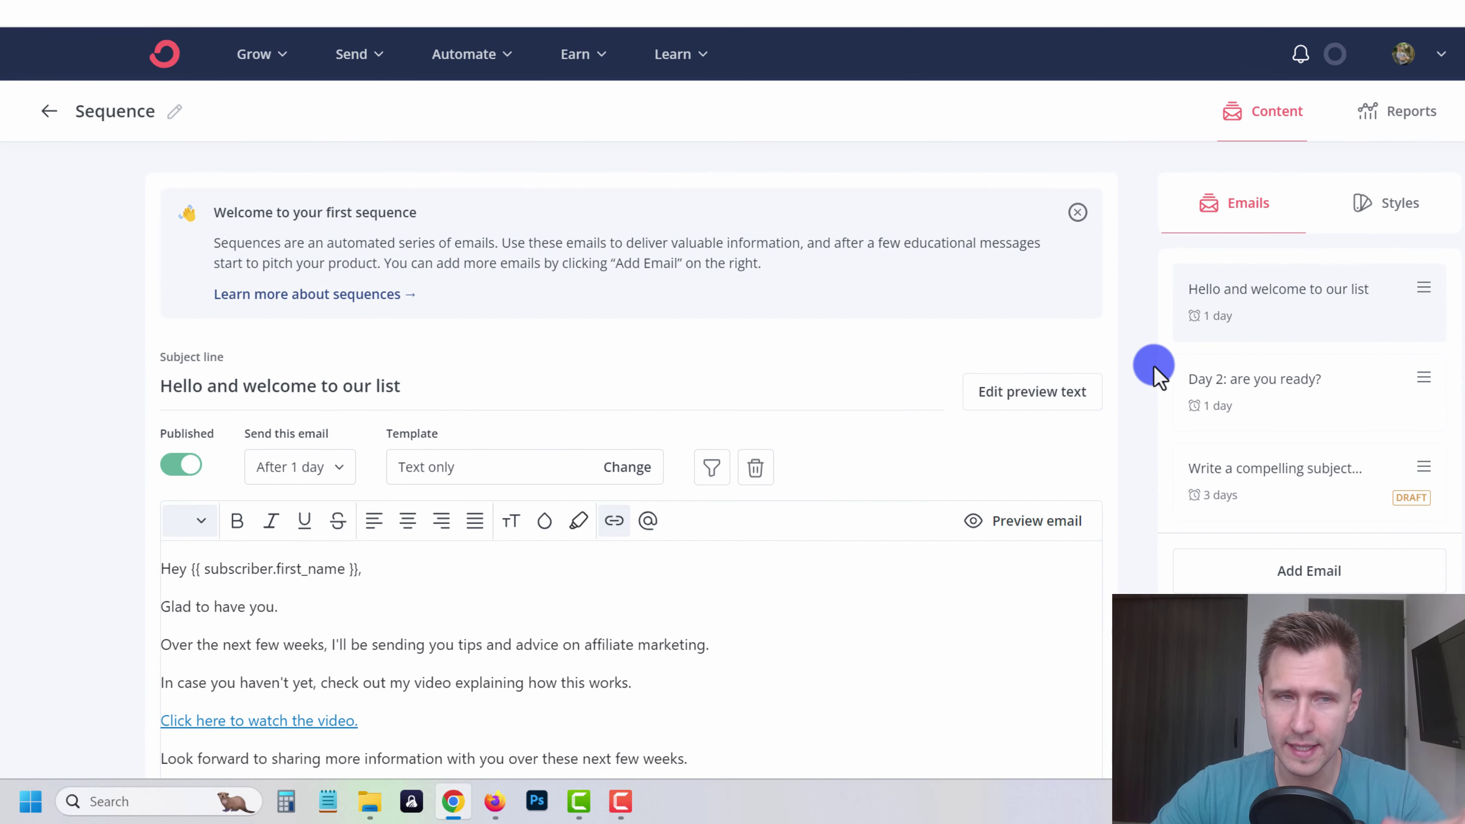
pyautogui.scroll(-5, 1129, 419)
pyautogui.scroll(5, 985, 542)
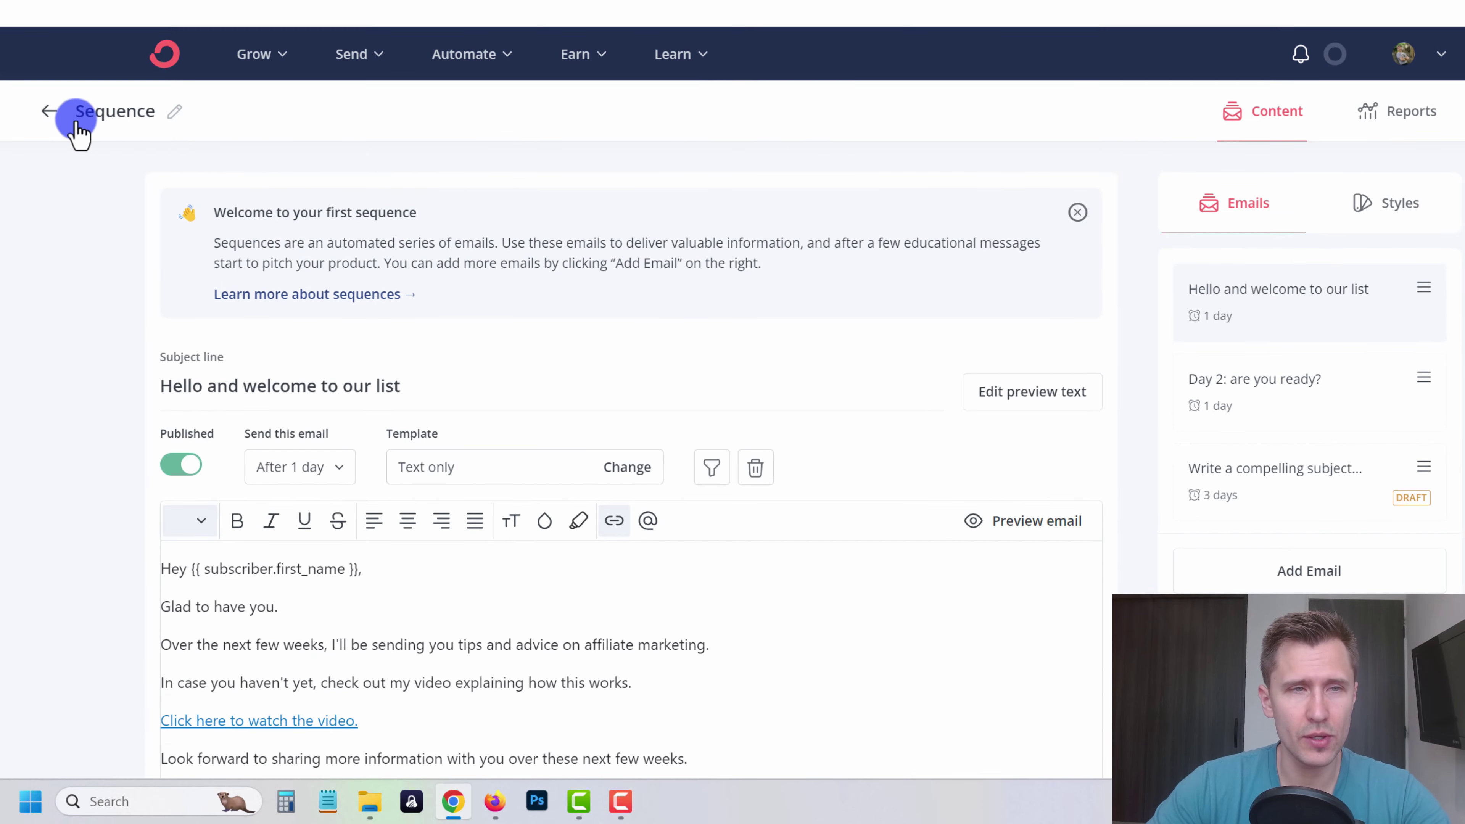
pyautogui.click(168, 111)
pyautogui.doubleClick(173, 110)
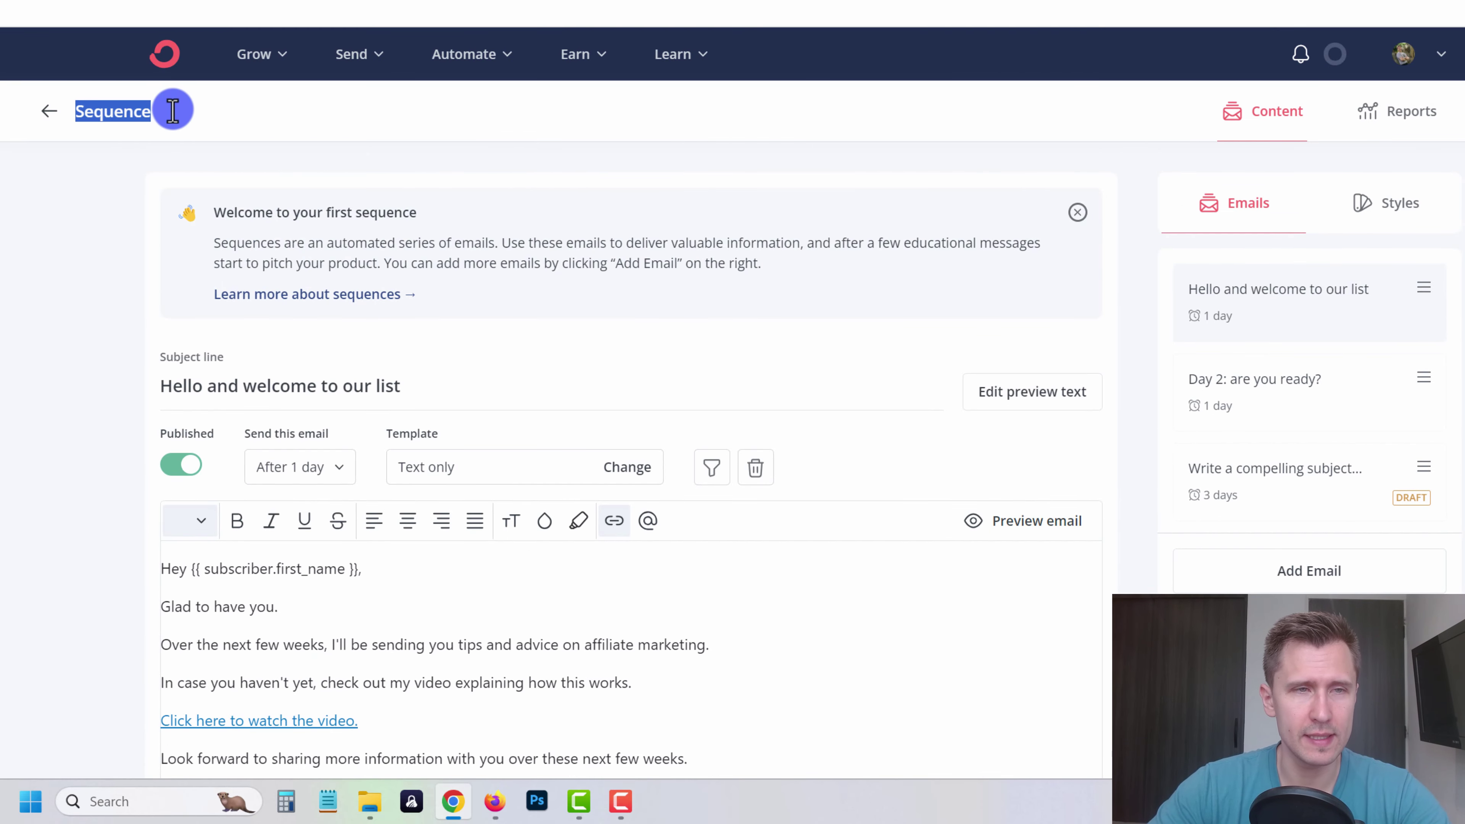
pyautogui.write('Affiliate Guide')
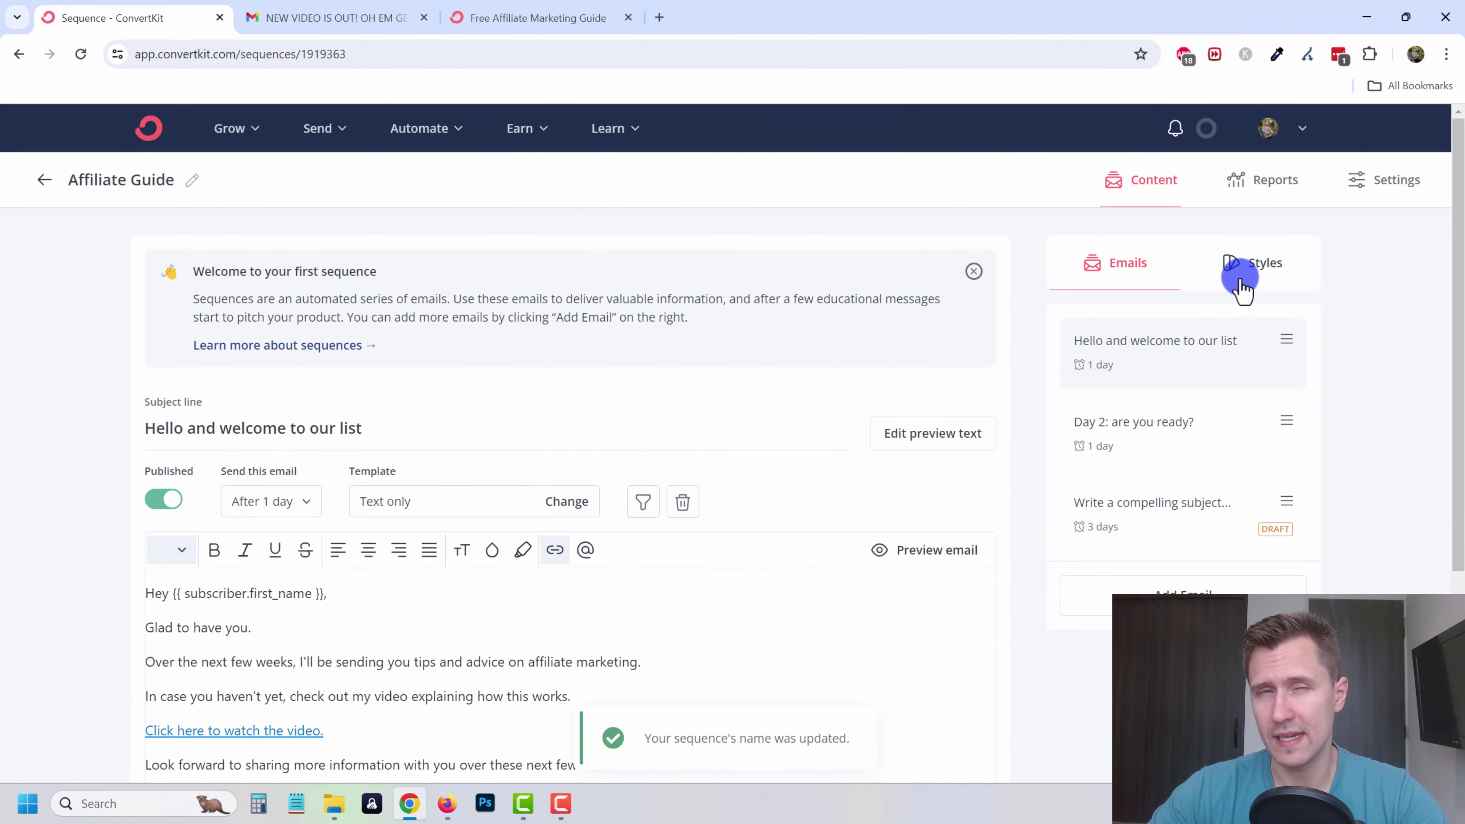
pyautogui.click(1385, 192)
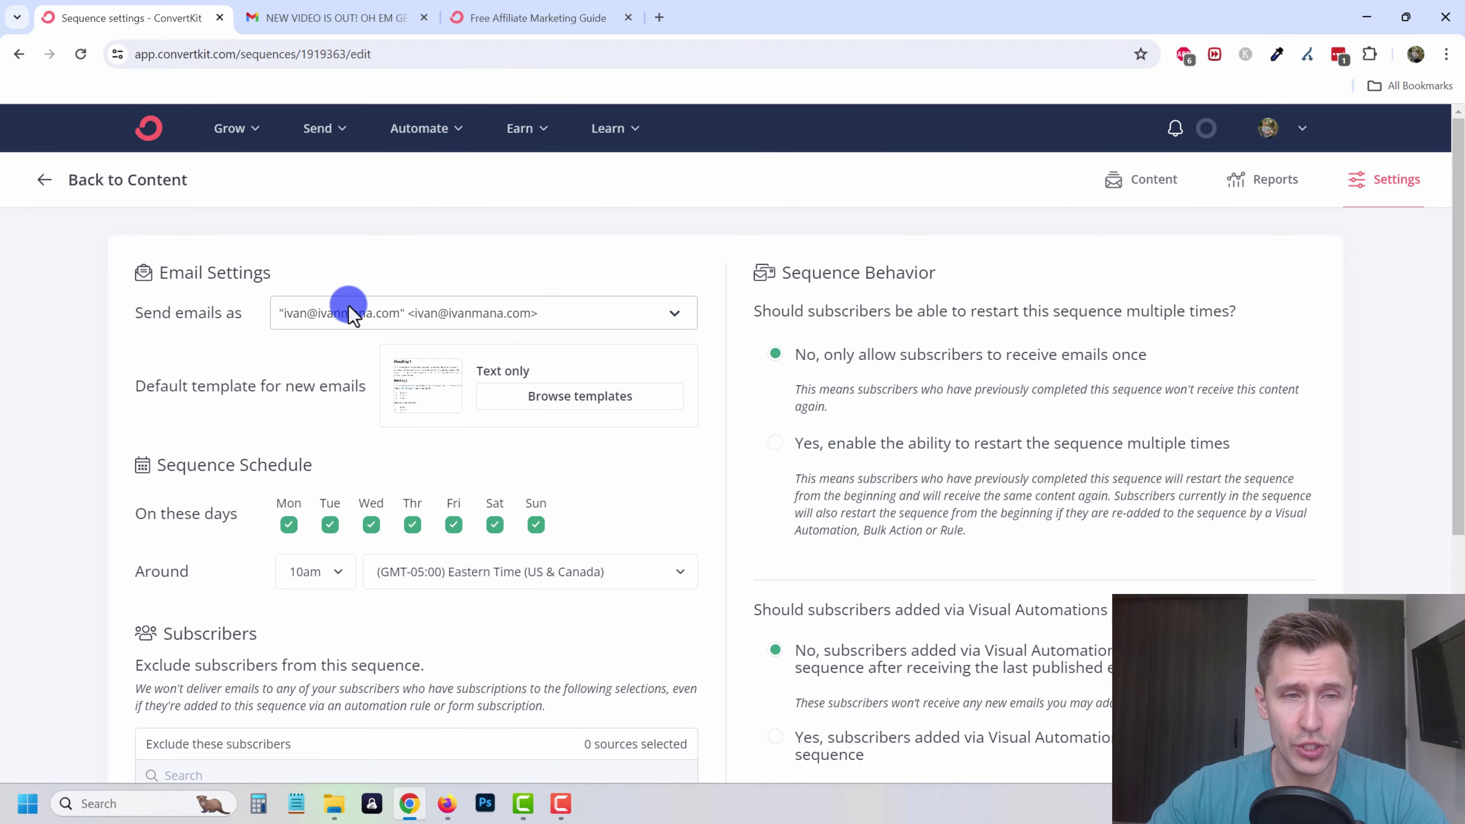
pyautogui.scroll(-3, 346, 317)
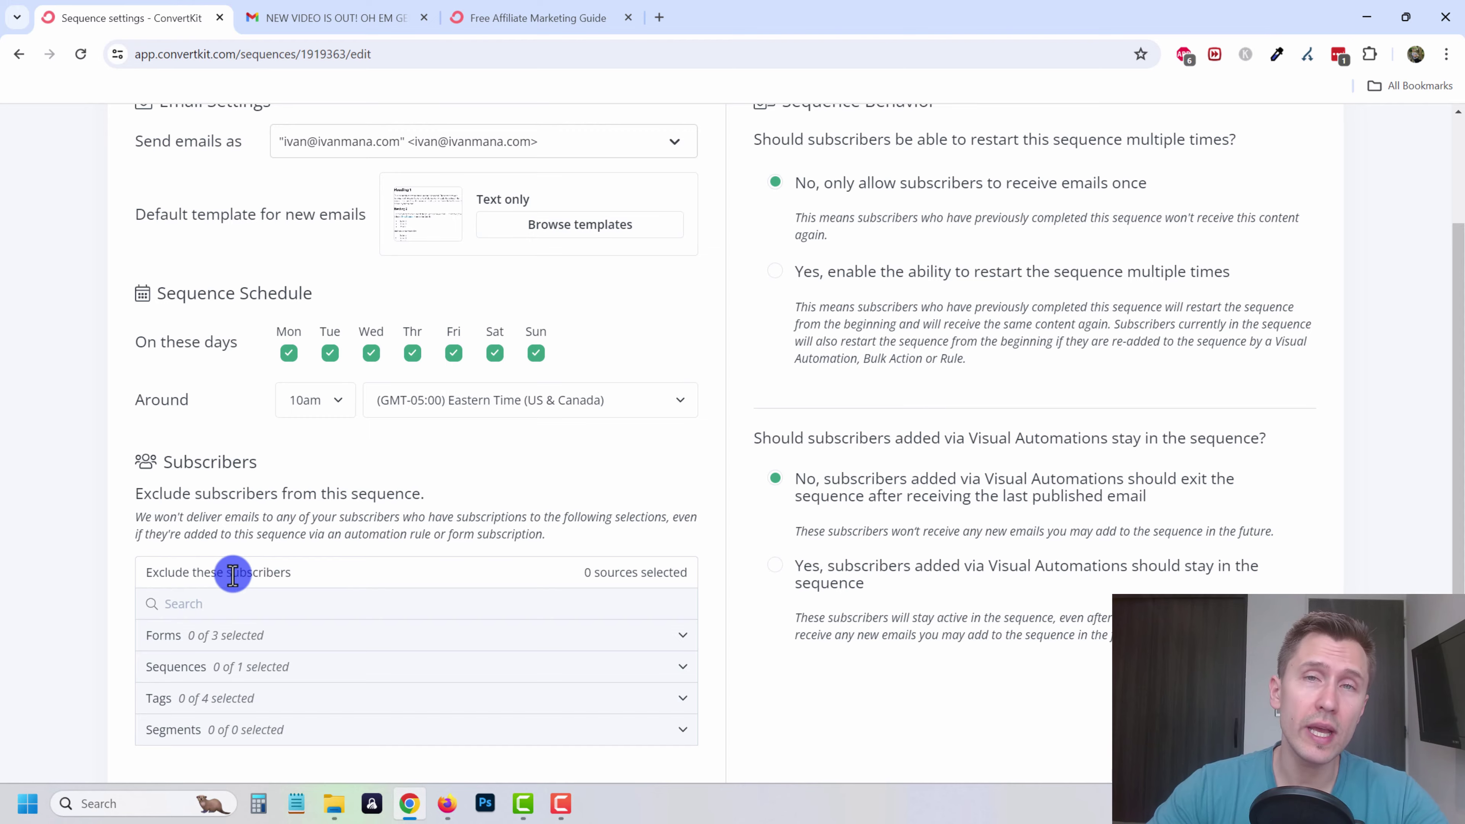
pyautogui.scroll(-3, 233, 574)
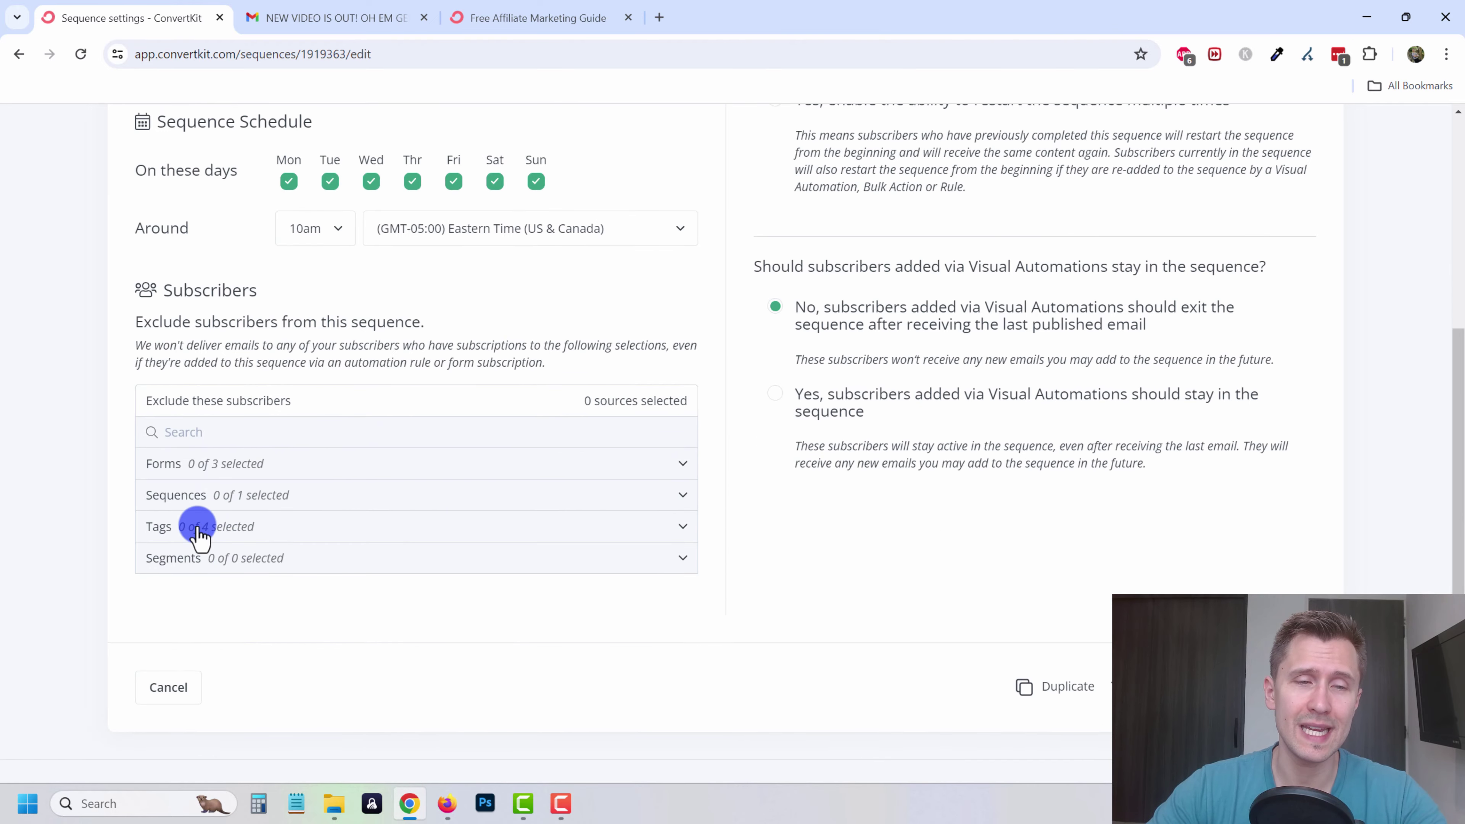
pyautogui.click(194, 530)
pyautogui.scroll(-2, 311, 563)
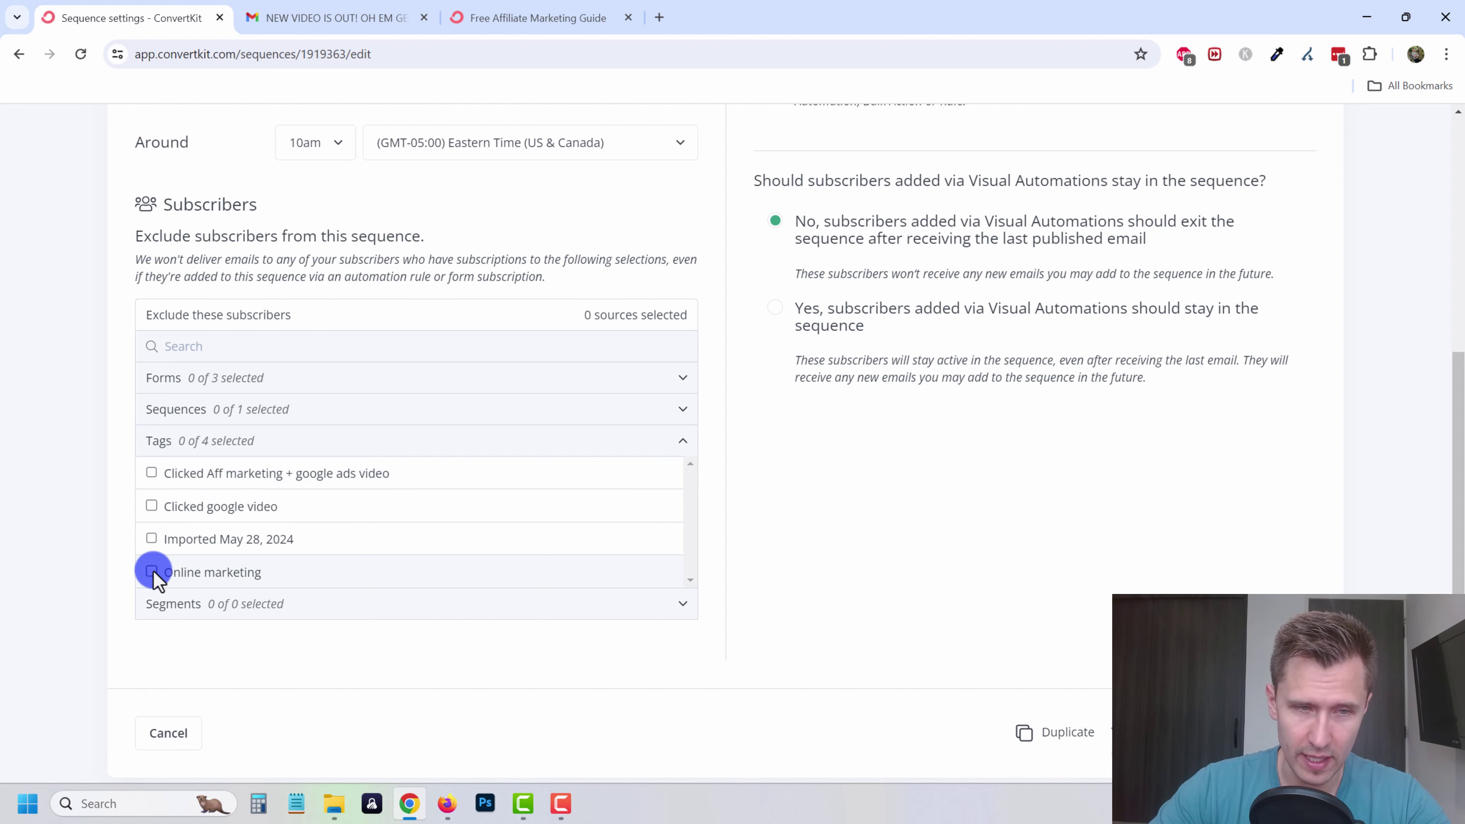
pyautogui.scroll(5, 733, 439)
pyautogui.click(1141, 179)
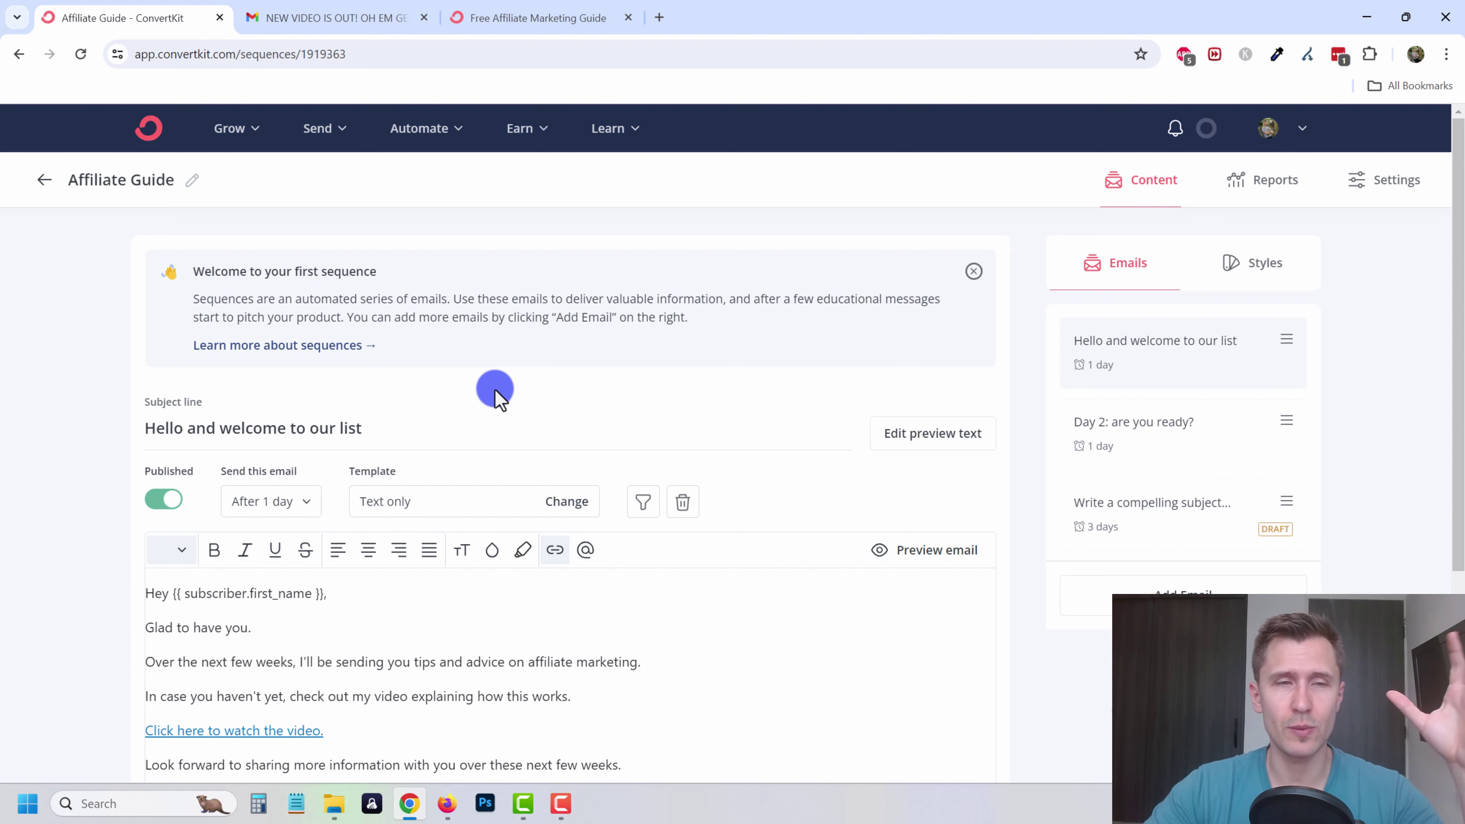
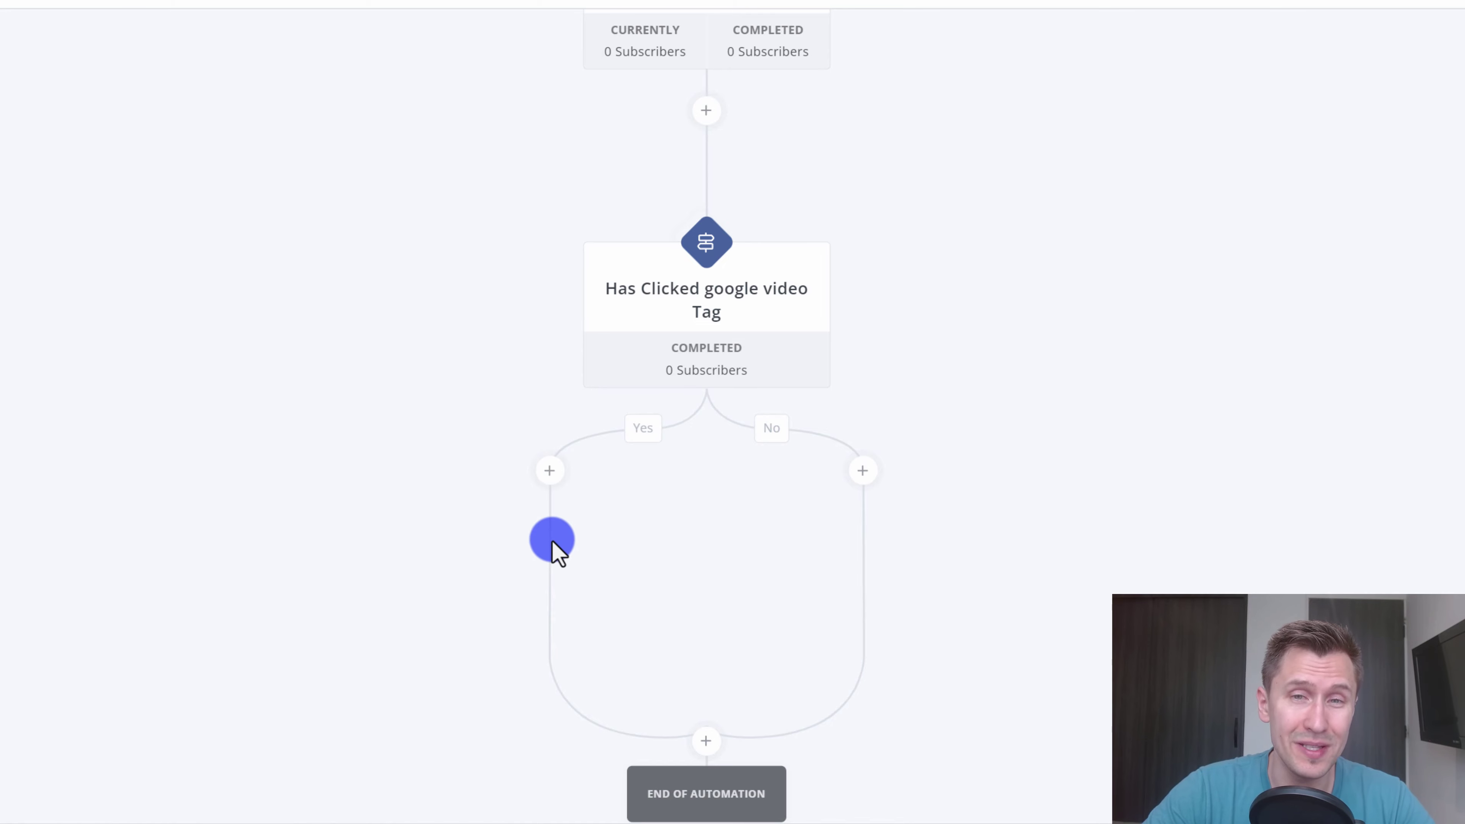
# - Delete the google video tag condition step from the automation
pyautogui.scroll(2, 579, 543)
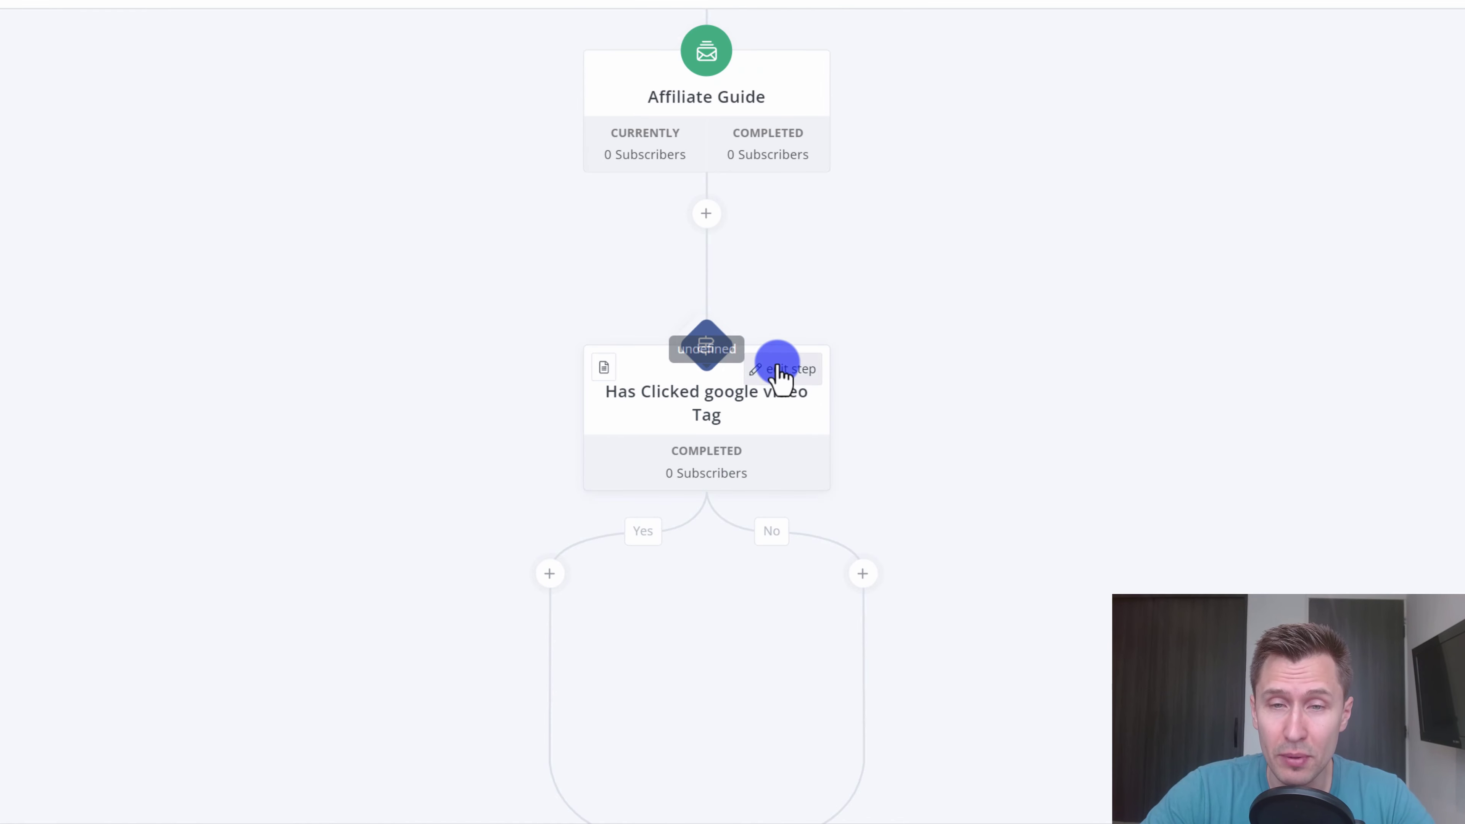
pyautogui.click(771, 375)
pyautogui.scroll(-4, 694, 714)
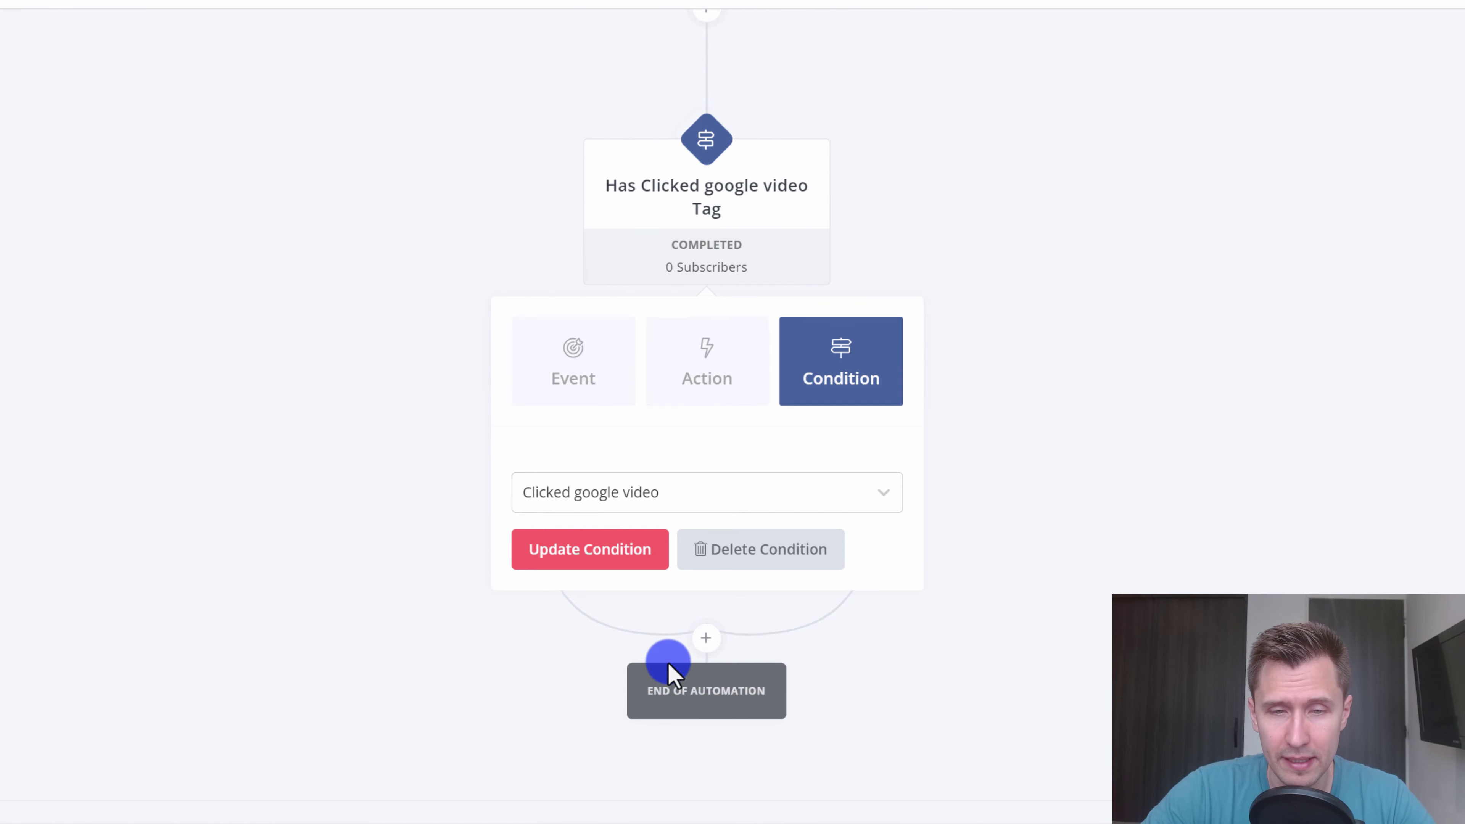
pyautogui.click(750, 553)
pyautogui.click(603, 522)
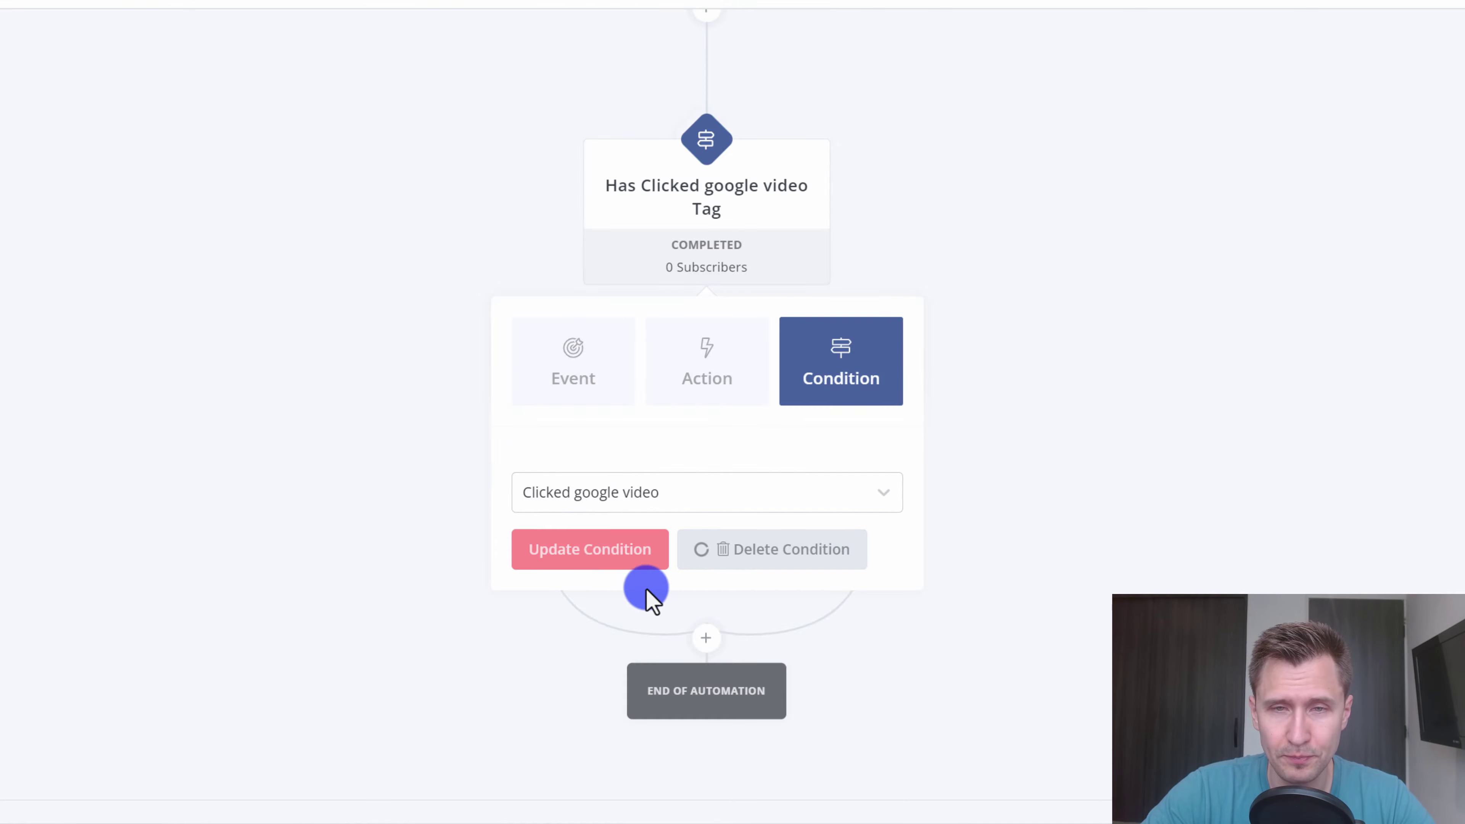
# - Switch the automation to Active and confirm the activation
pyautogui.scroll(4, 808, 548)
pyautogui.scroll(3, 675, 675)
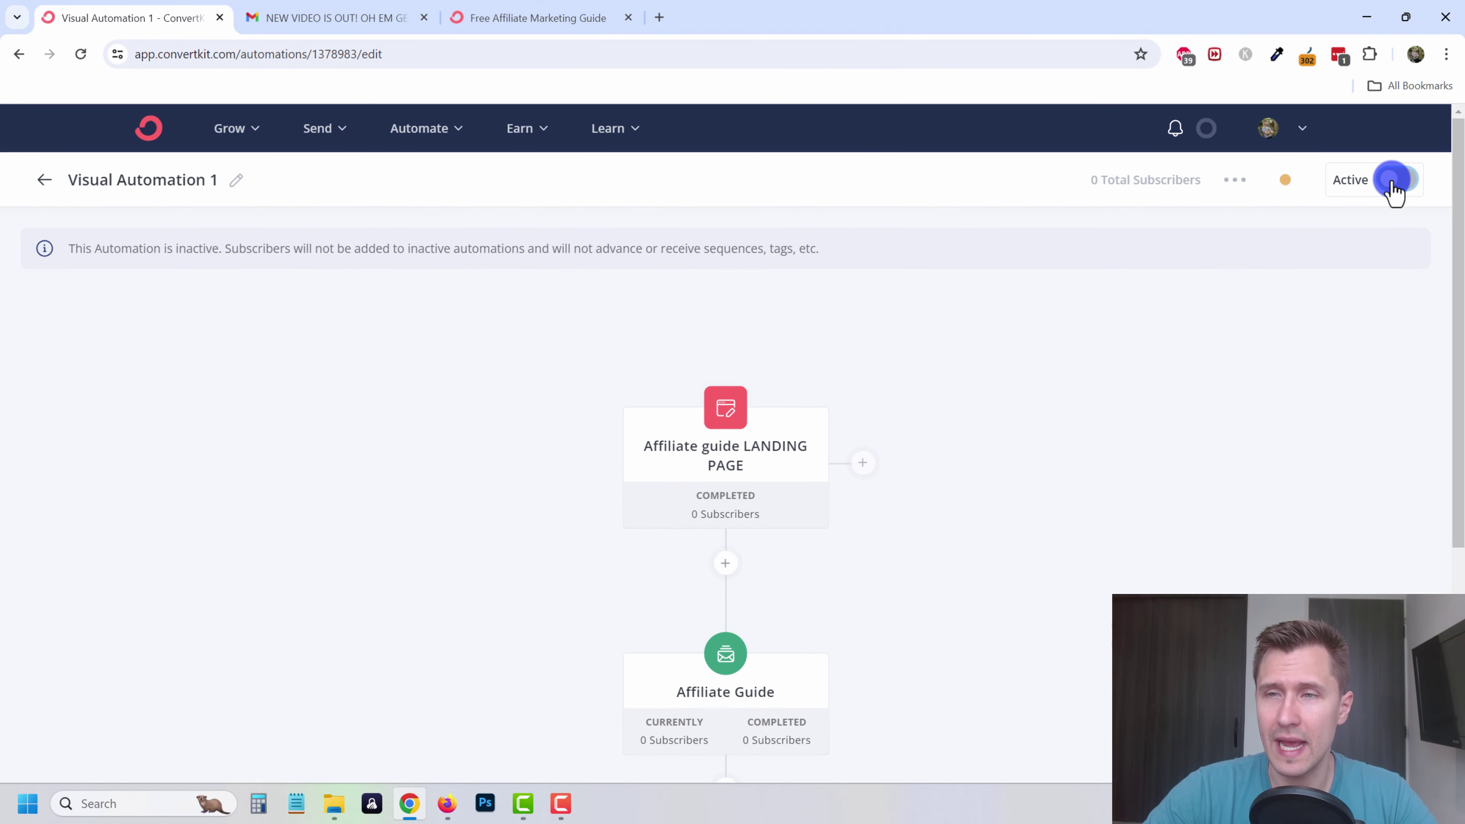
pyautogui.click(1397, 180)
pyautogui.click(969, 540)
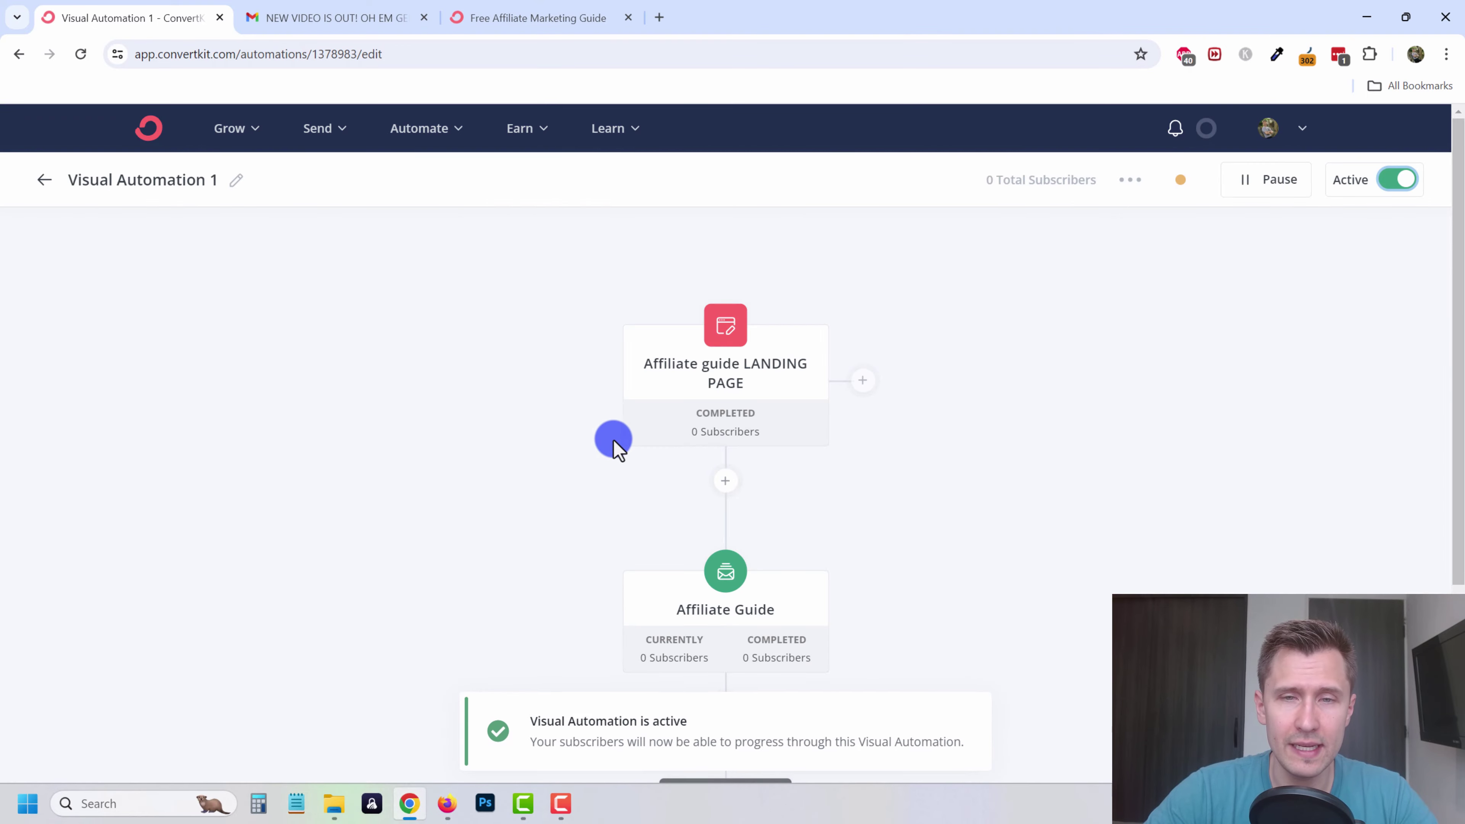
# - Rename the automation to 'Affiliate guide' and go back to the automations list
pyautogui.scroll(-2, 496, 453)
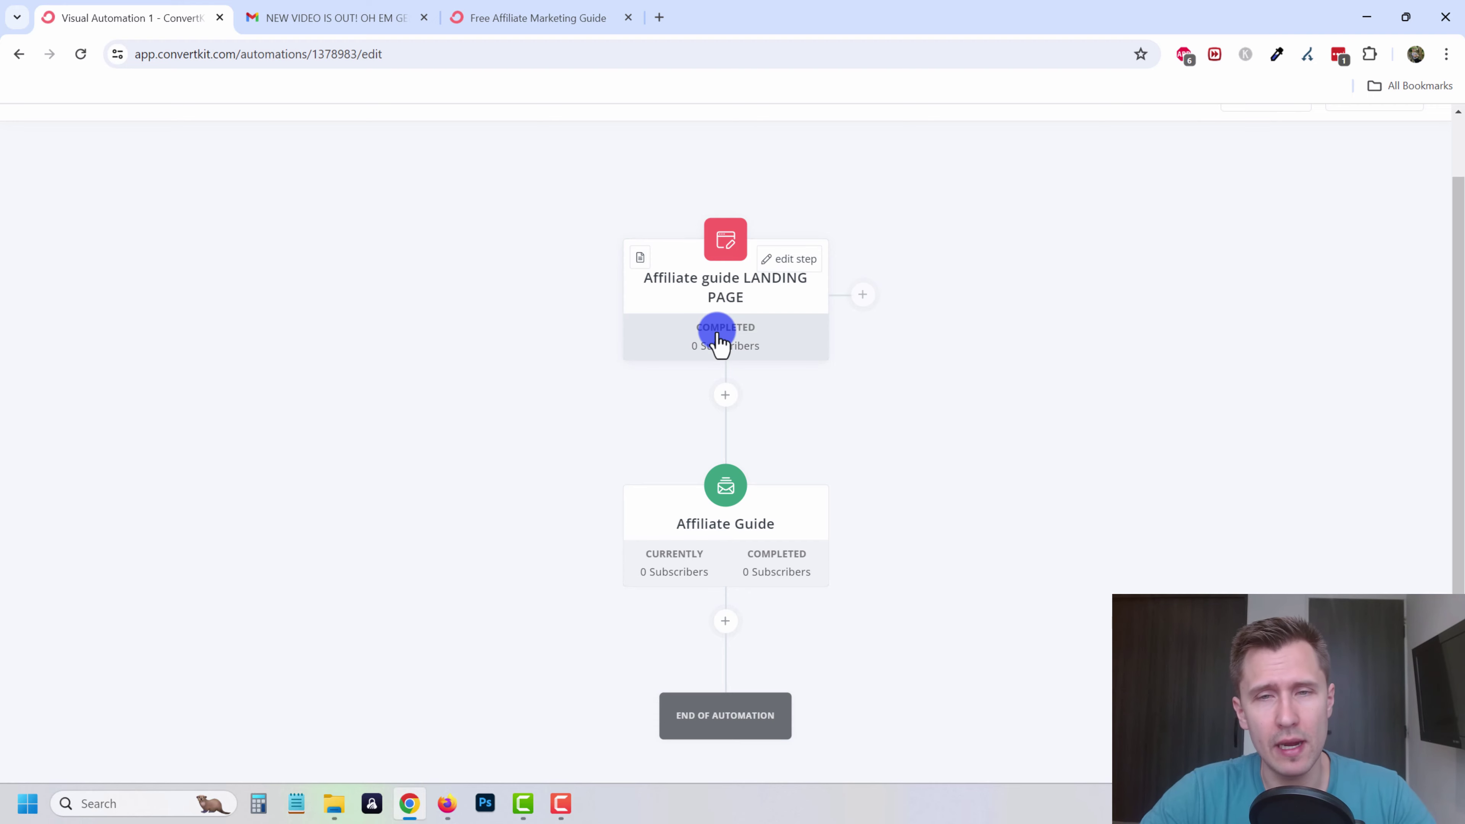
pyautogui.scroll(1, 614, 332)
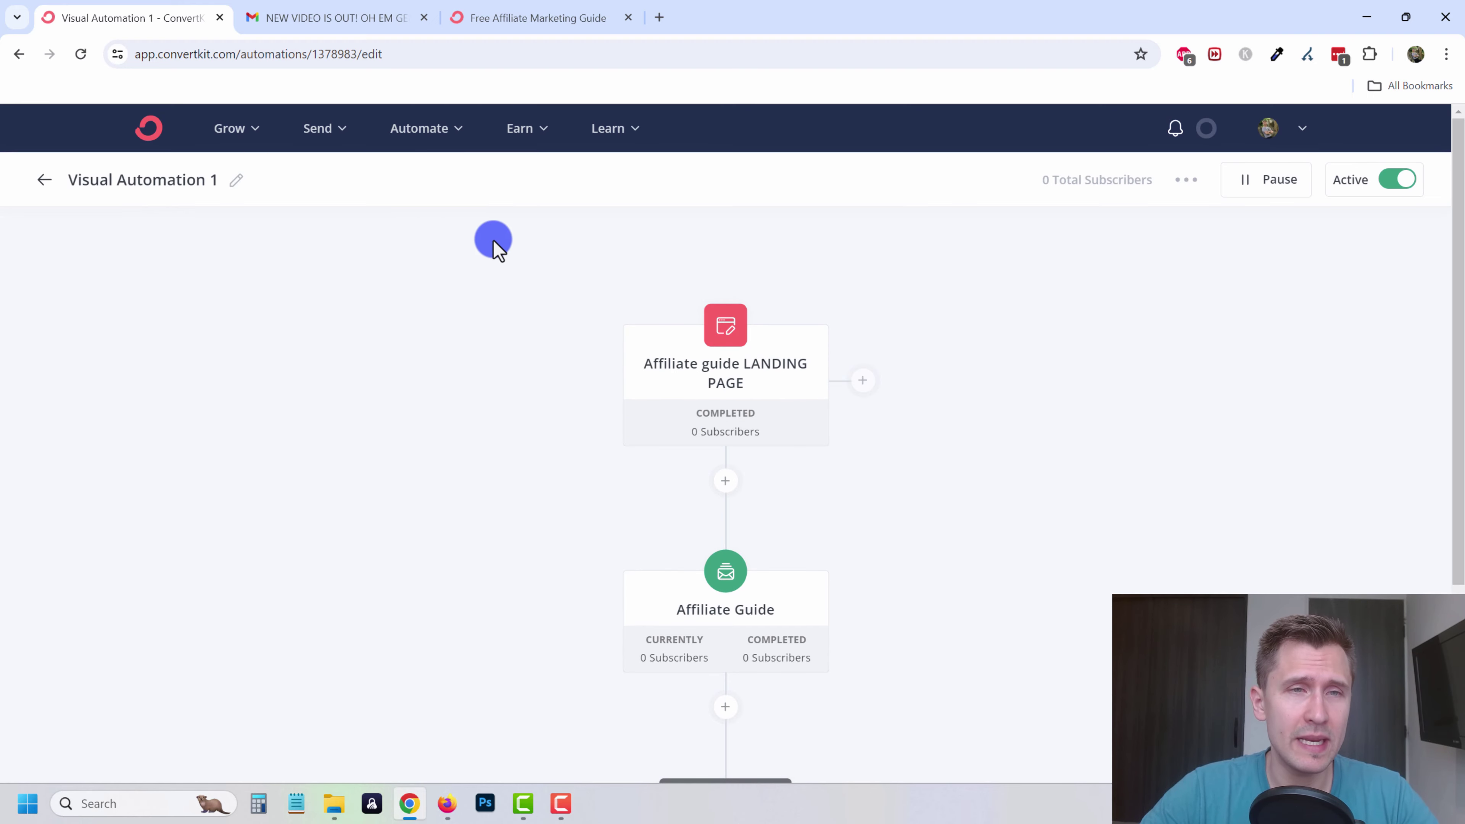
pyautogui.click(245, 128)
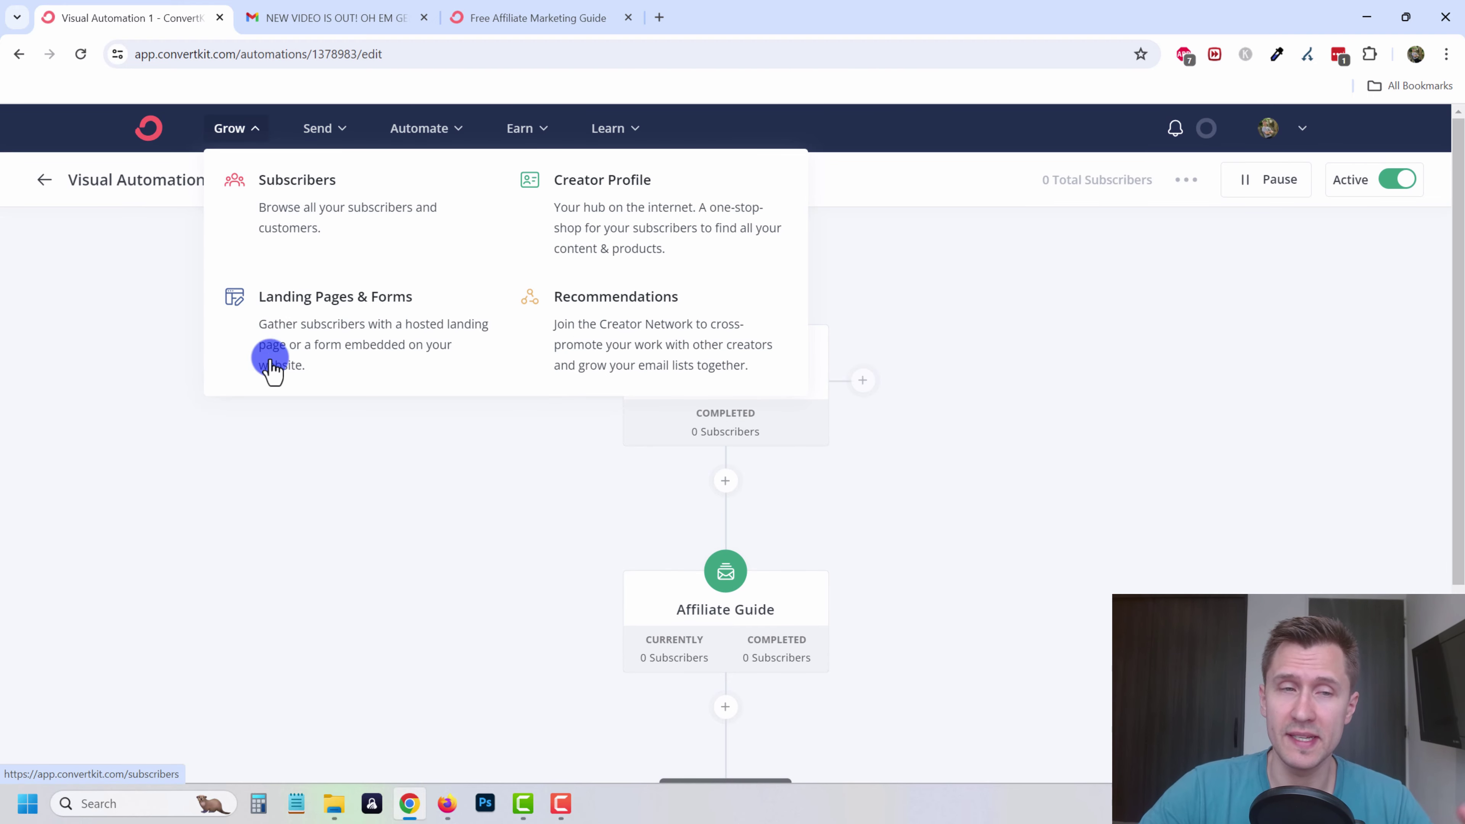
pyautogui.click(190, 522)
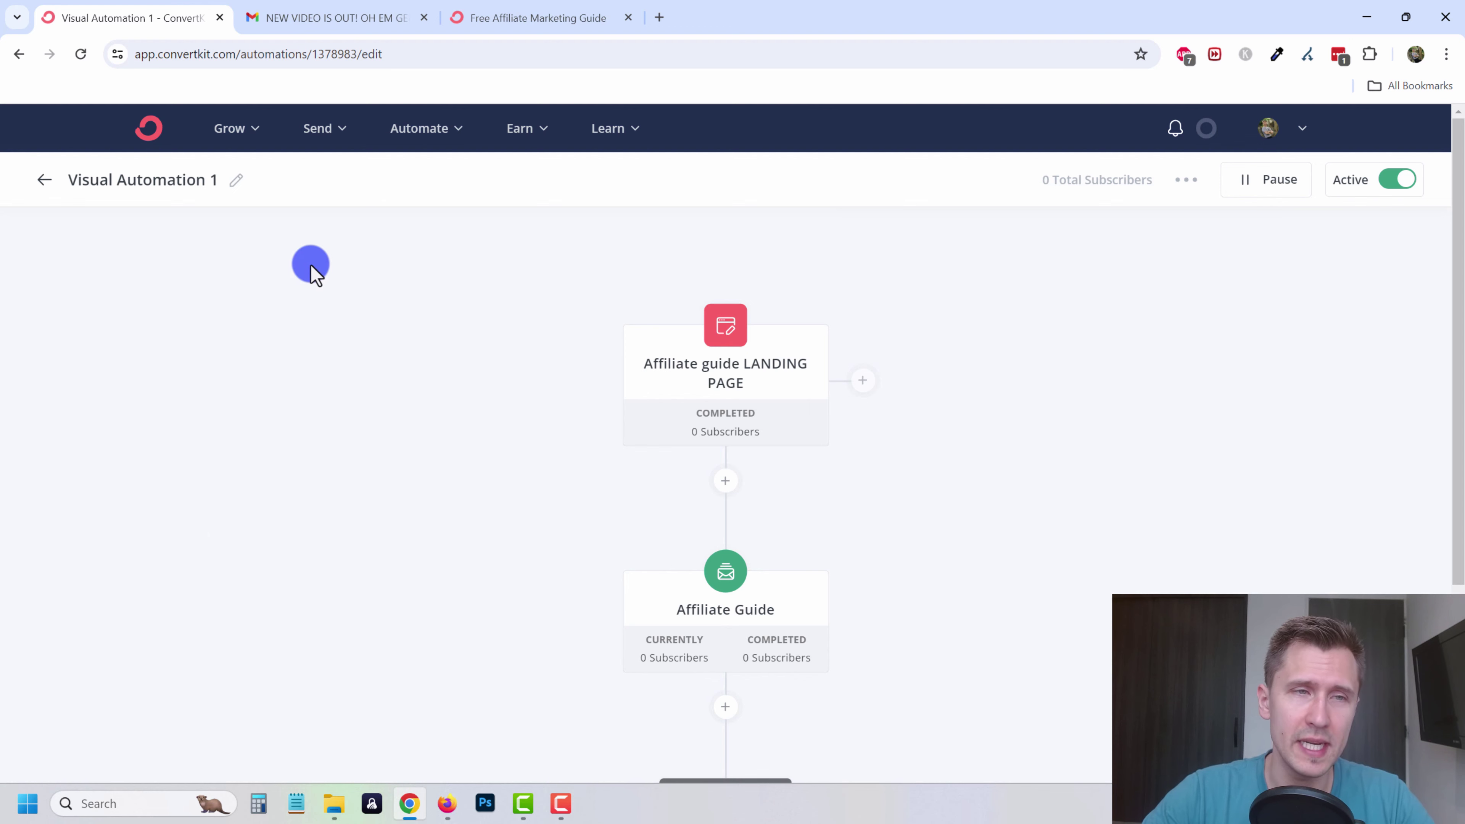
pyautogui.click(235, 179)
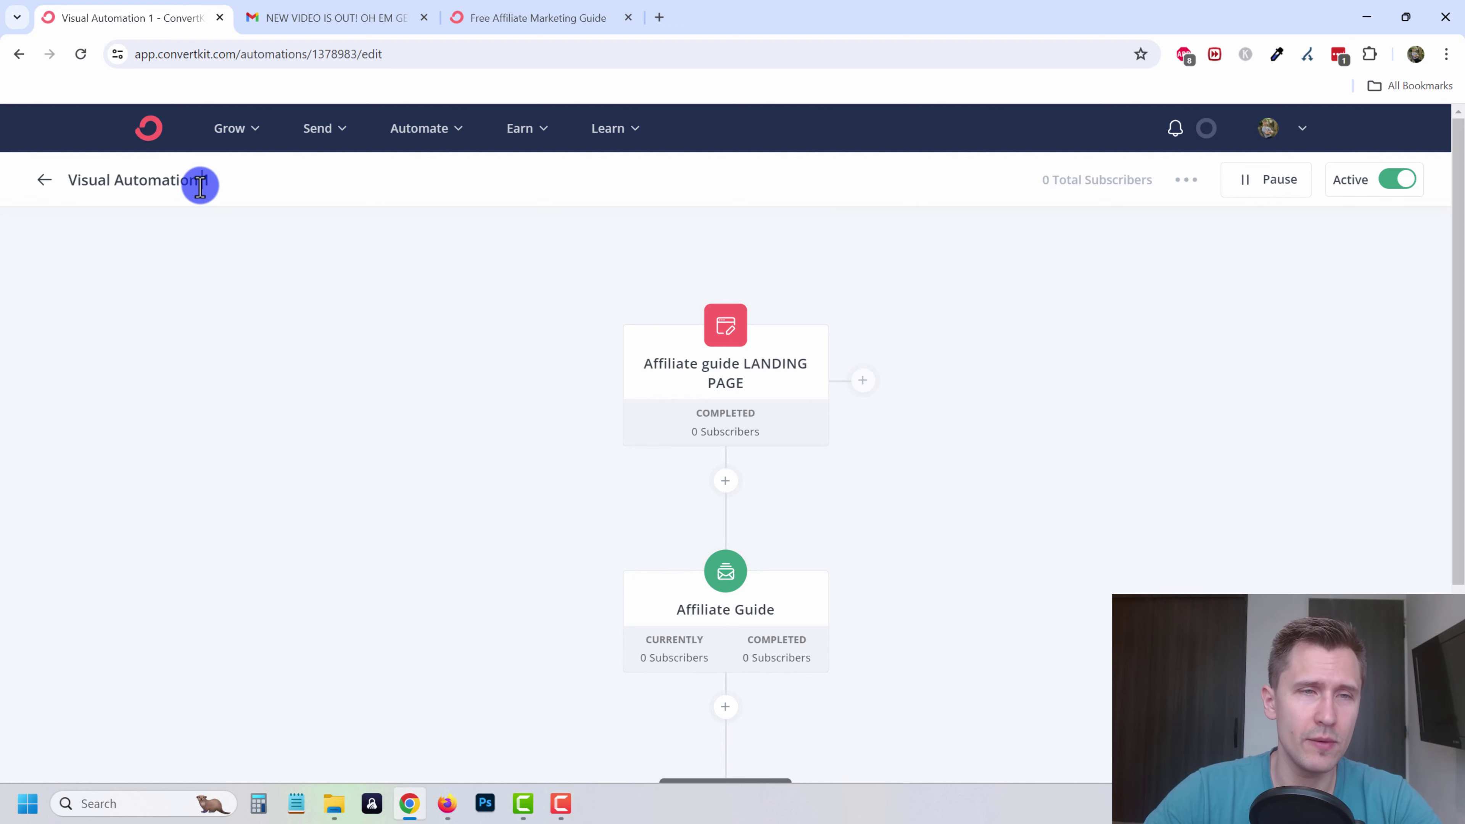
pyautogui.tripleClick(198, 183)
pyautogui.write('a')
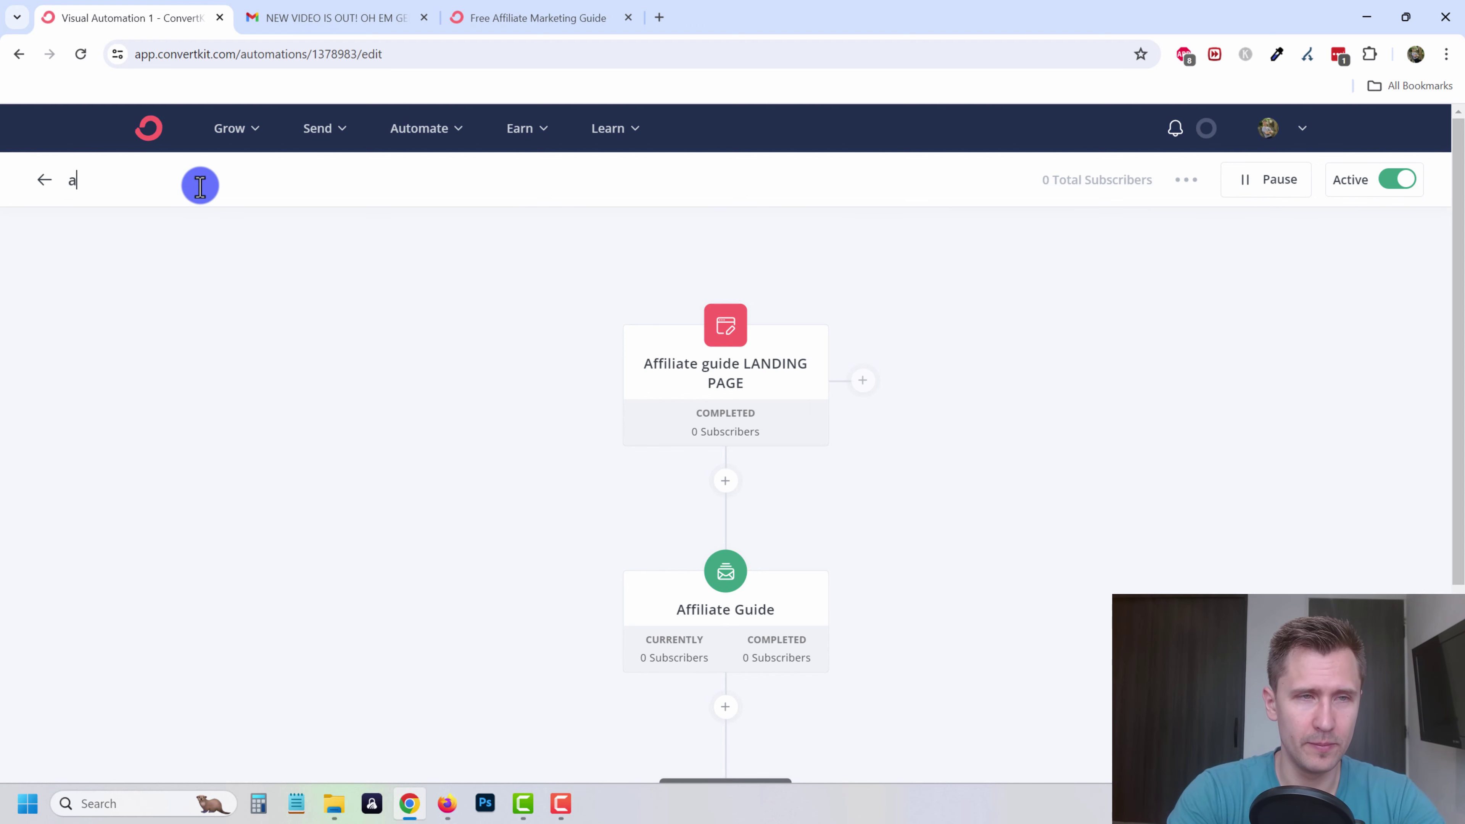
pyautogui.press('BackSpace')
pyautogui.write('Affiliate guid')
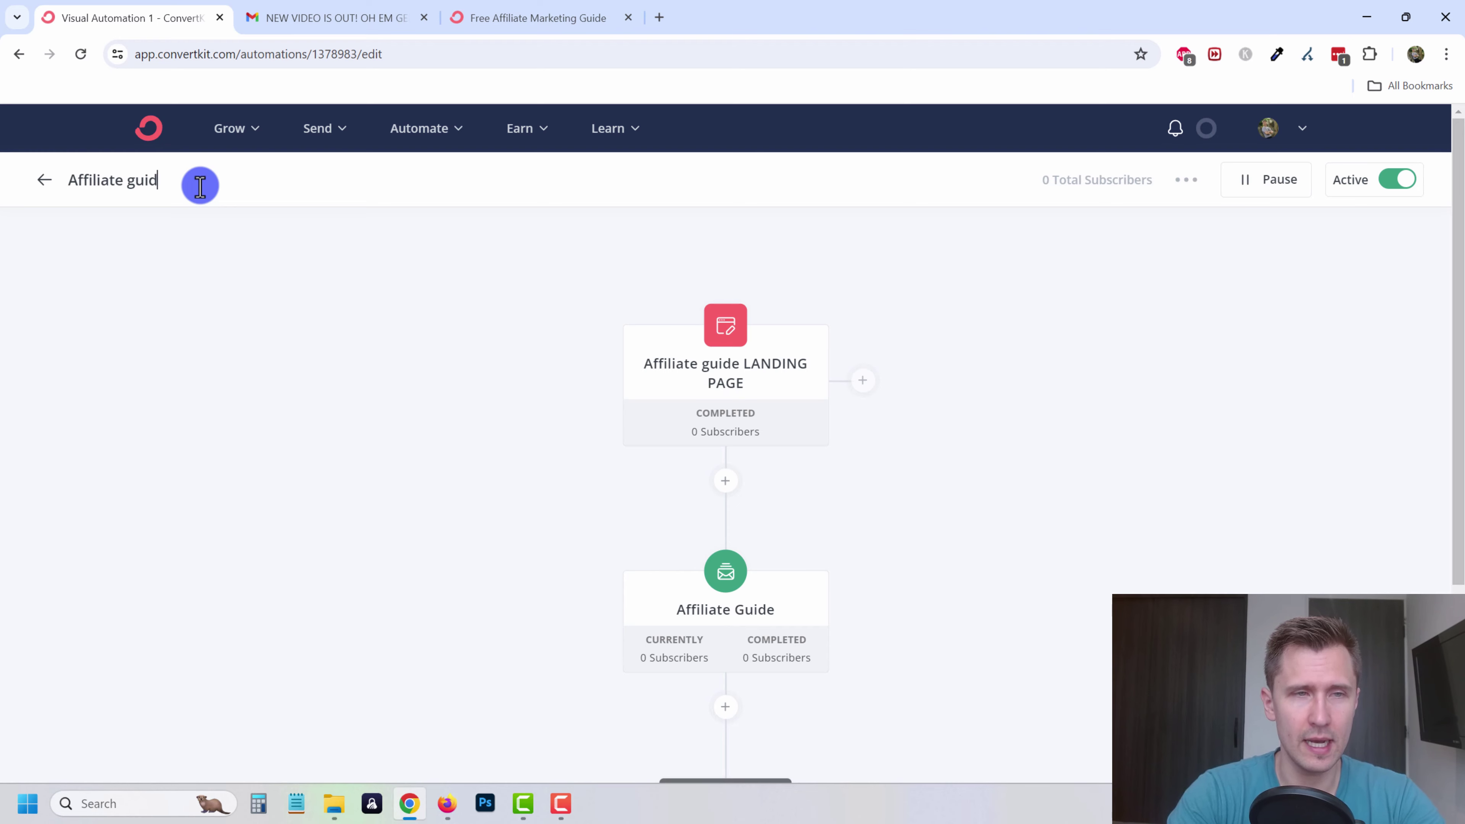
pyautogui.write('e')
pyautogui.press('Return')
pyautogui.click(45, 184)
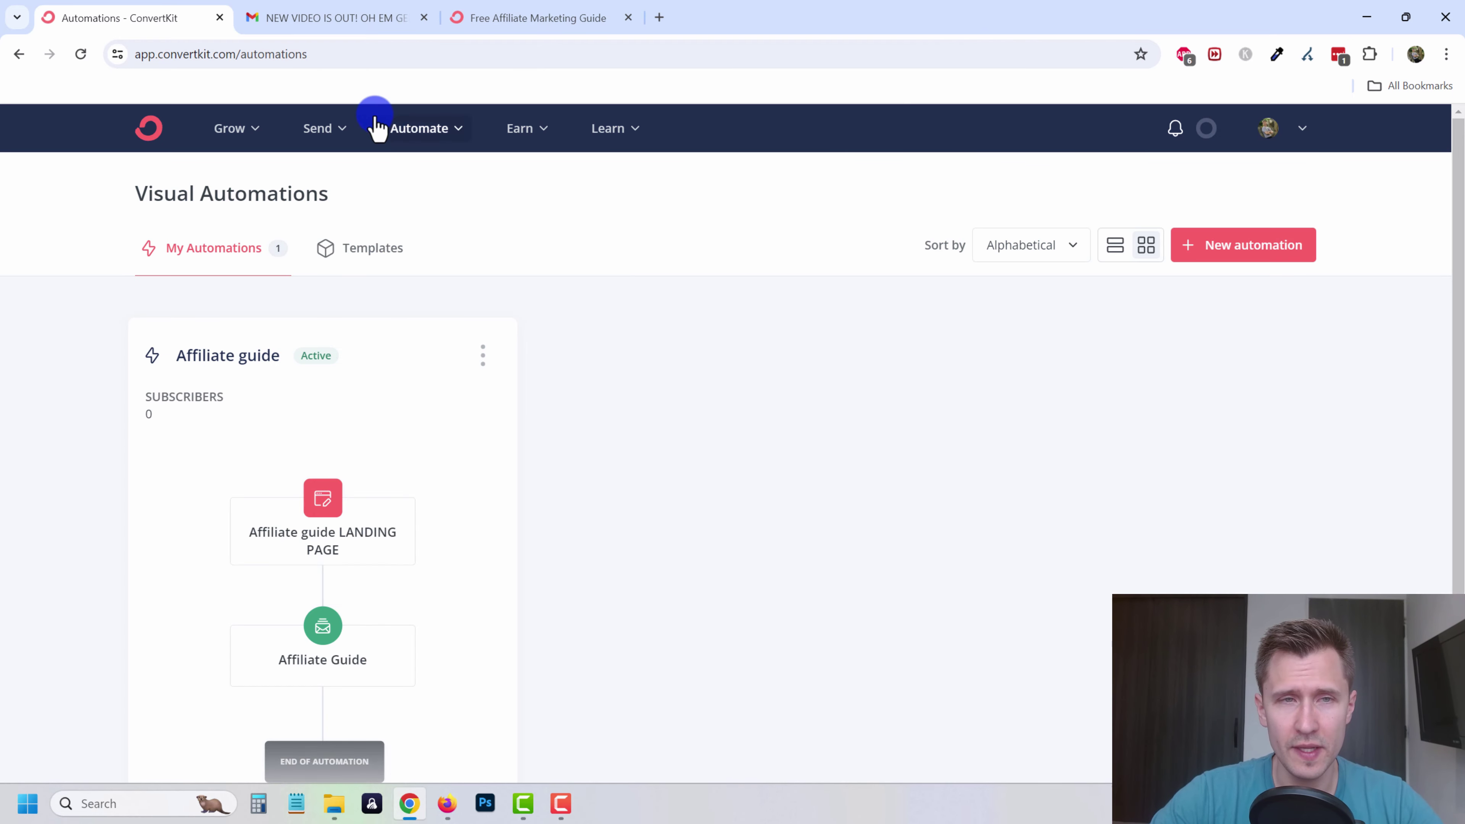
# - Go to Landing Pages & Forms and open the Affiliate guide LANDING PAGE
pyautogui.click(317, 130)
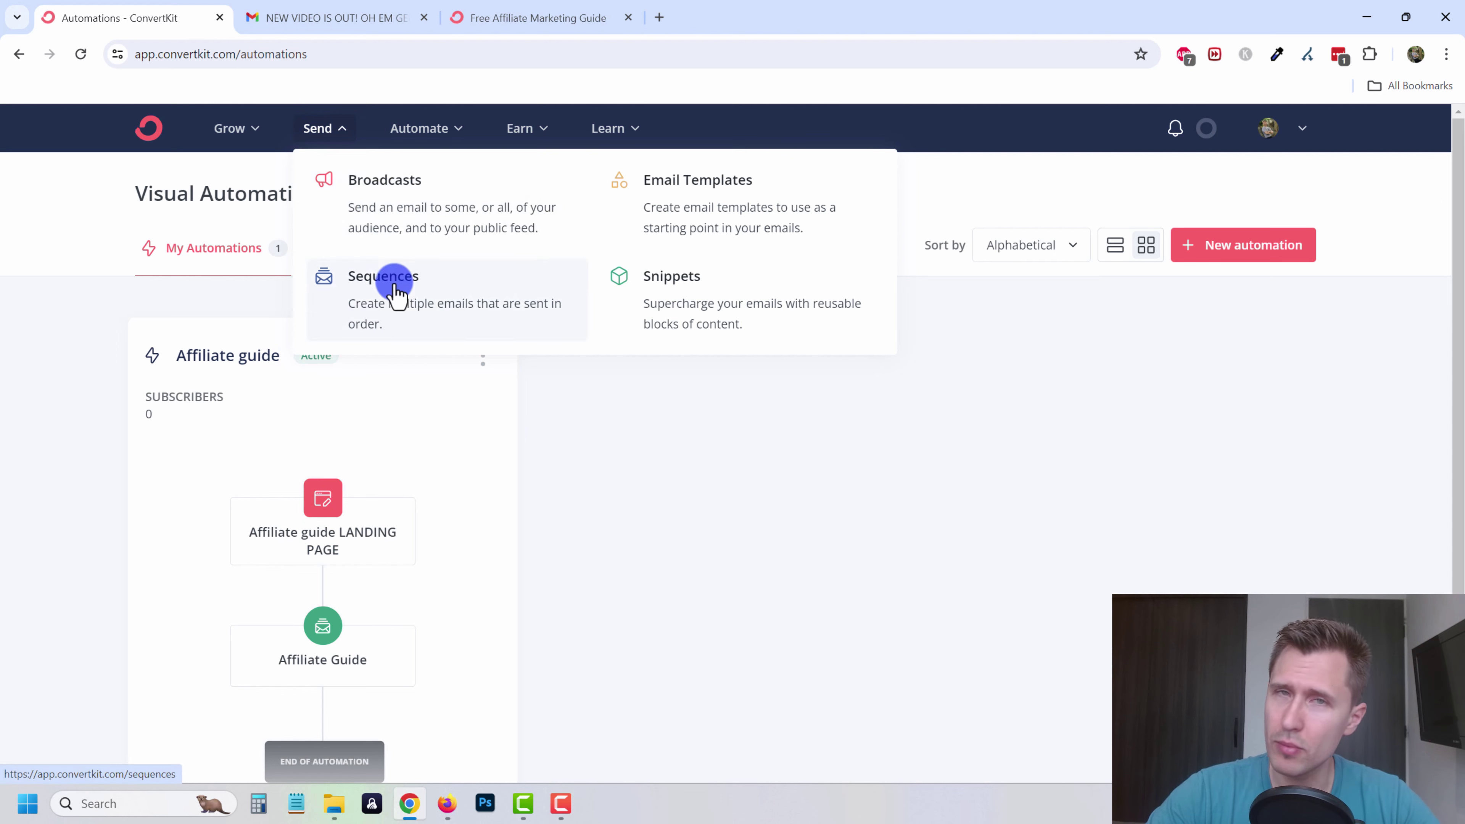
pyautogui.click(463, 133)
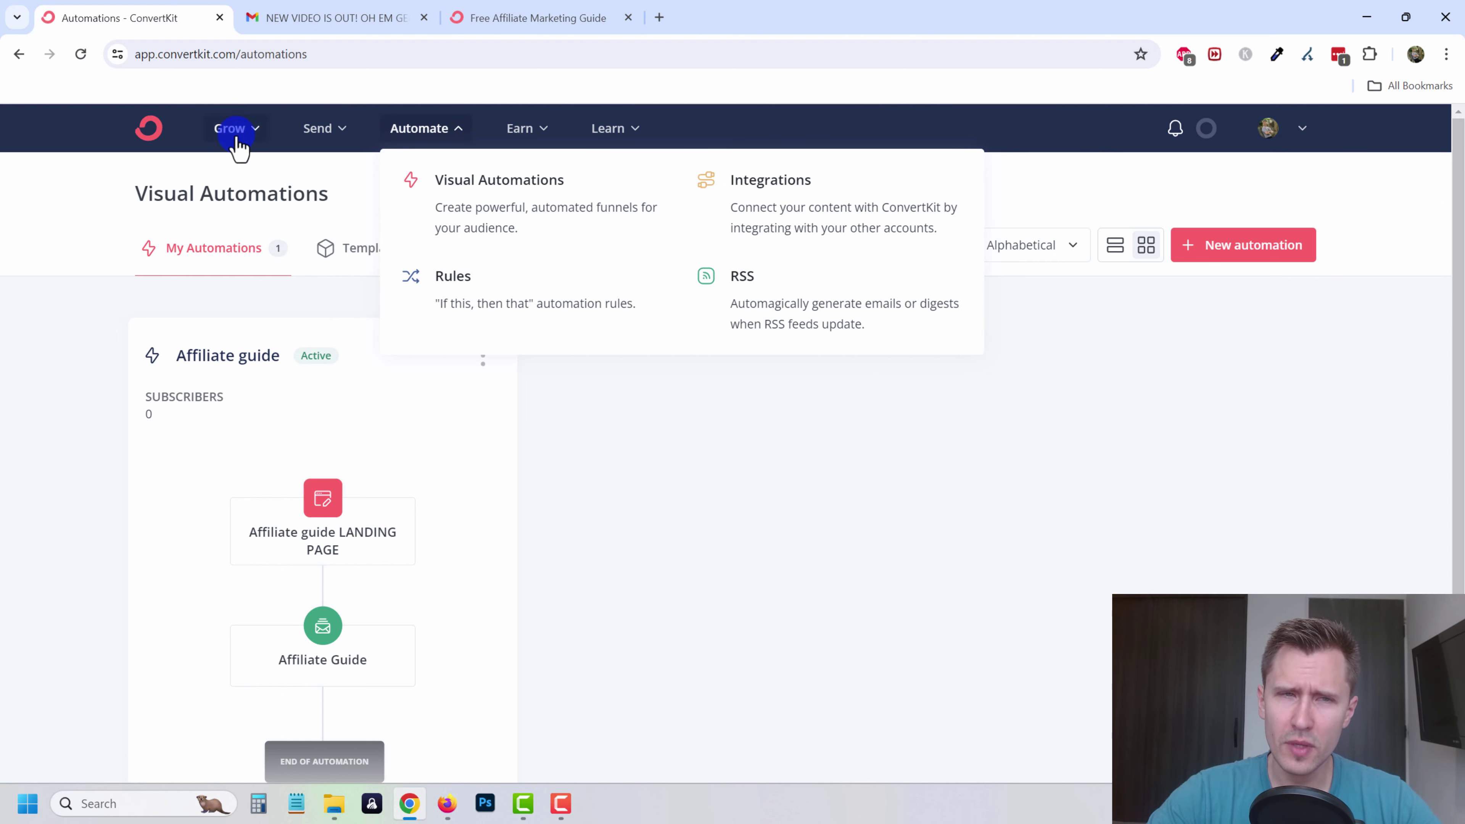
pyautogui.click(326, 130)
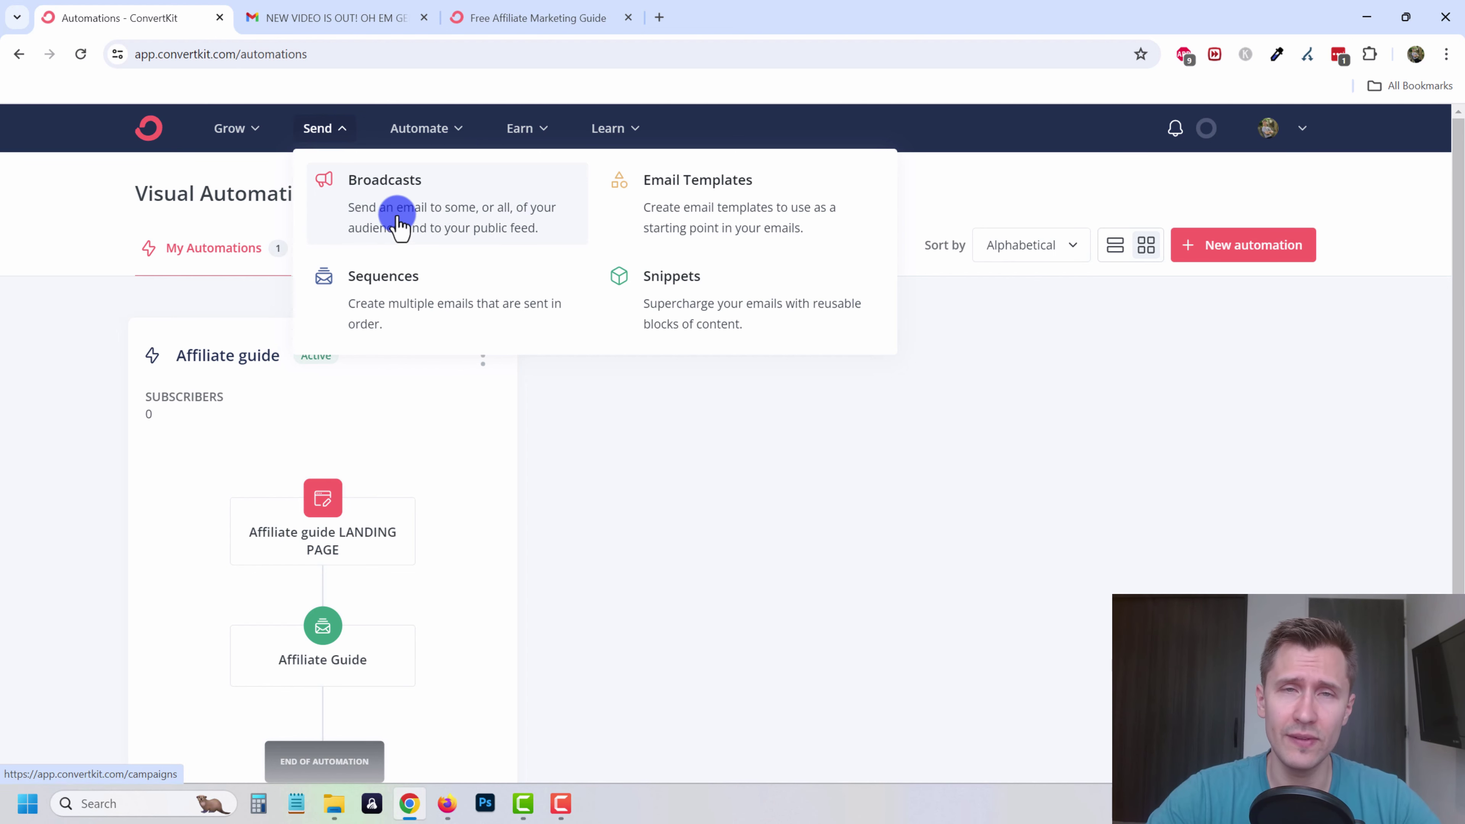
pyautogui.click(255, 139)
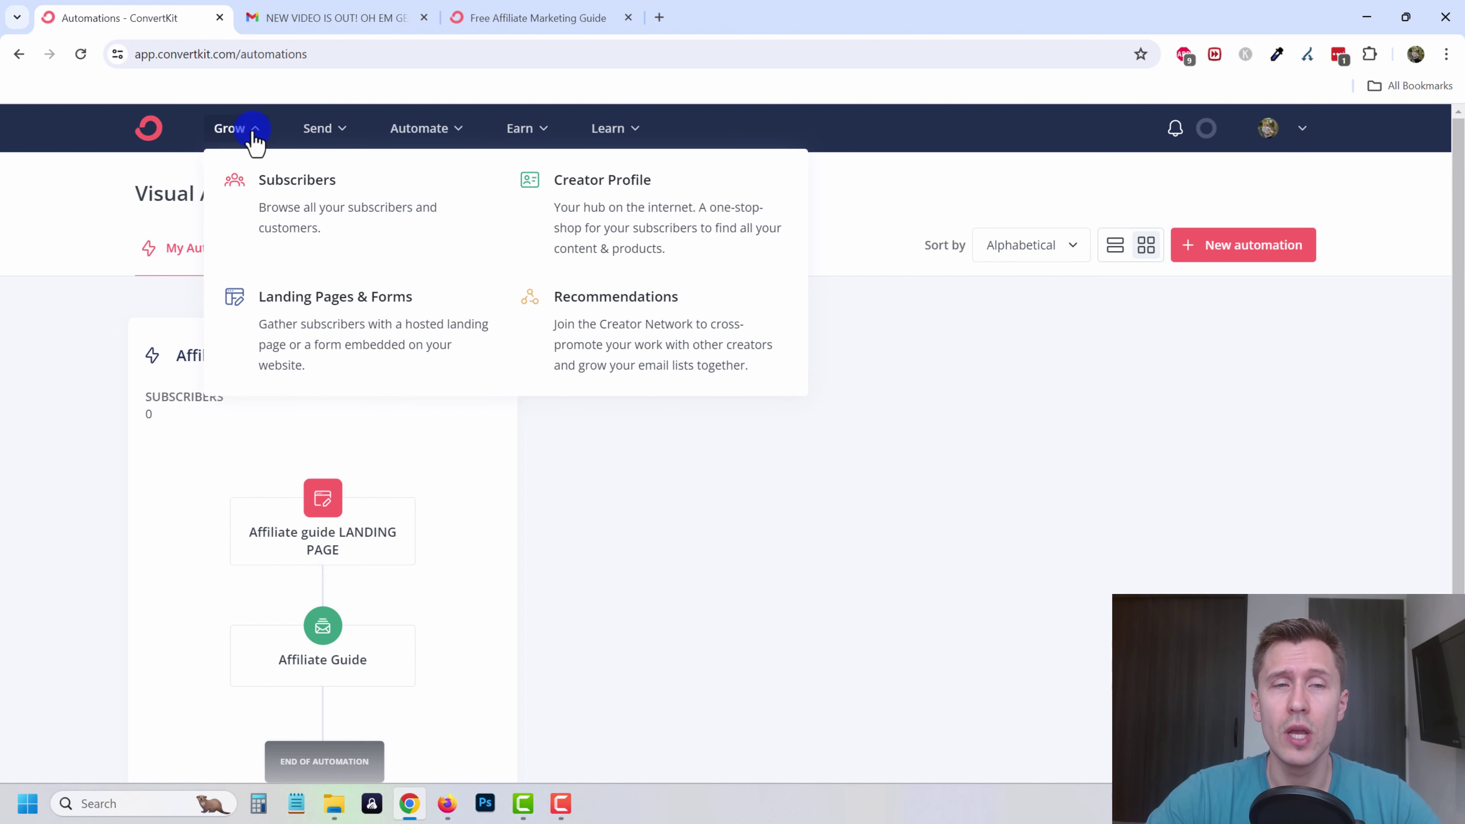
pyautogui.click(354, 334)
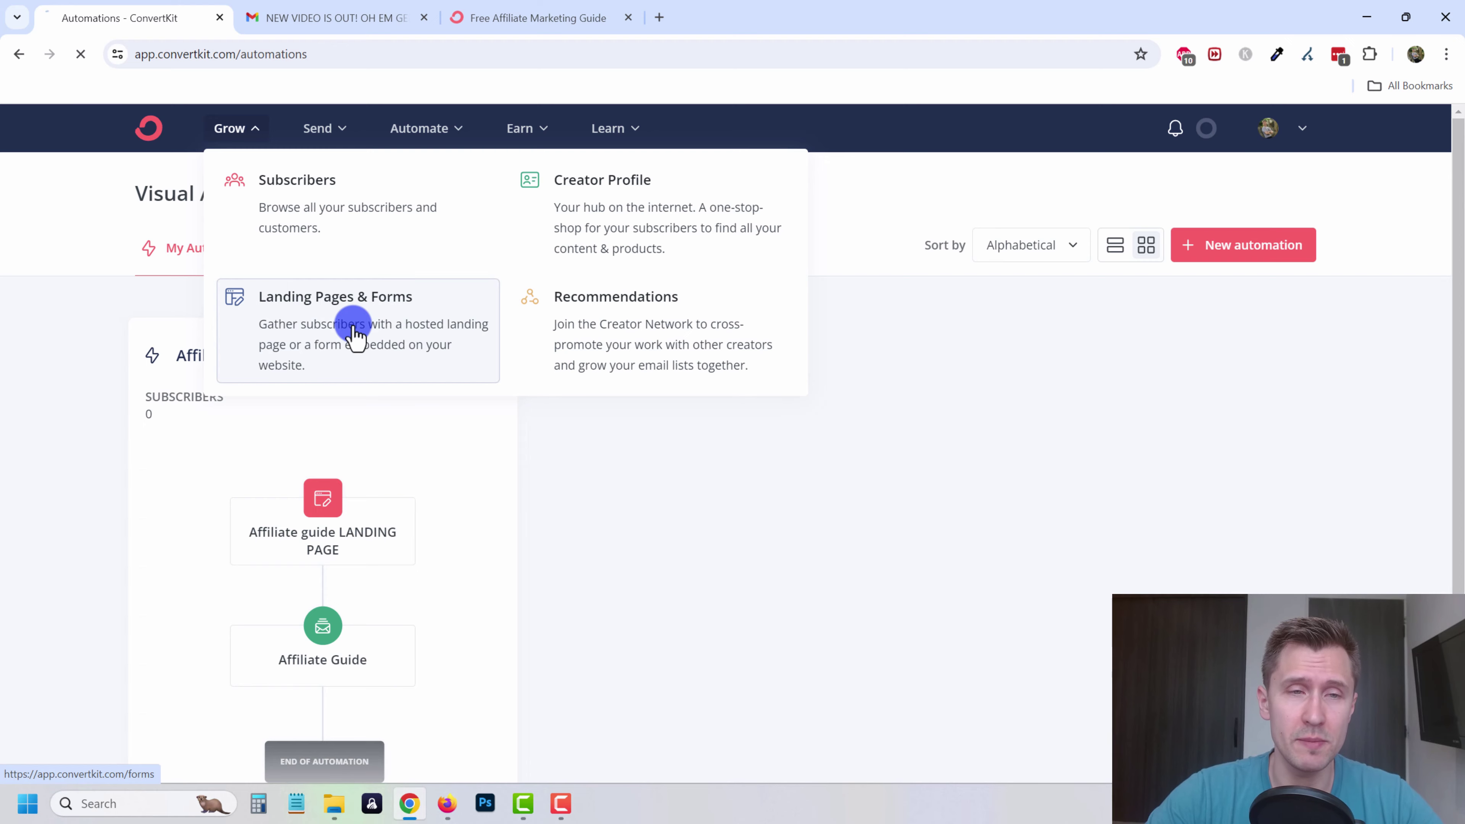
pyautogui.scroll(-3, 546, 557)
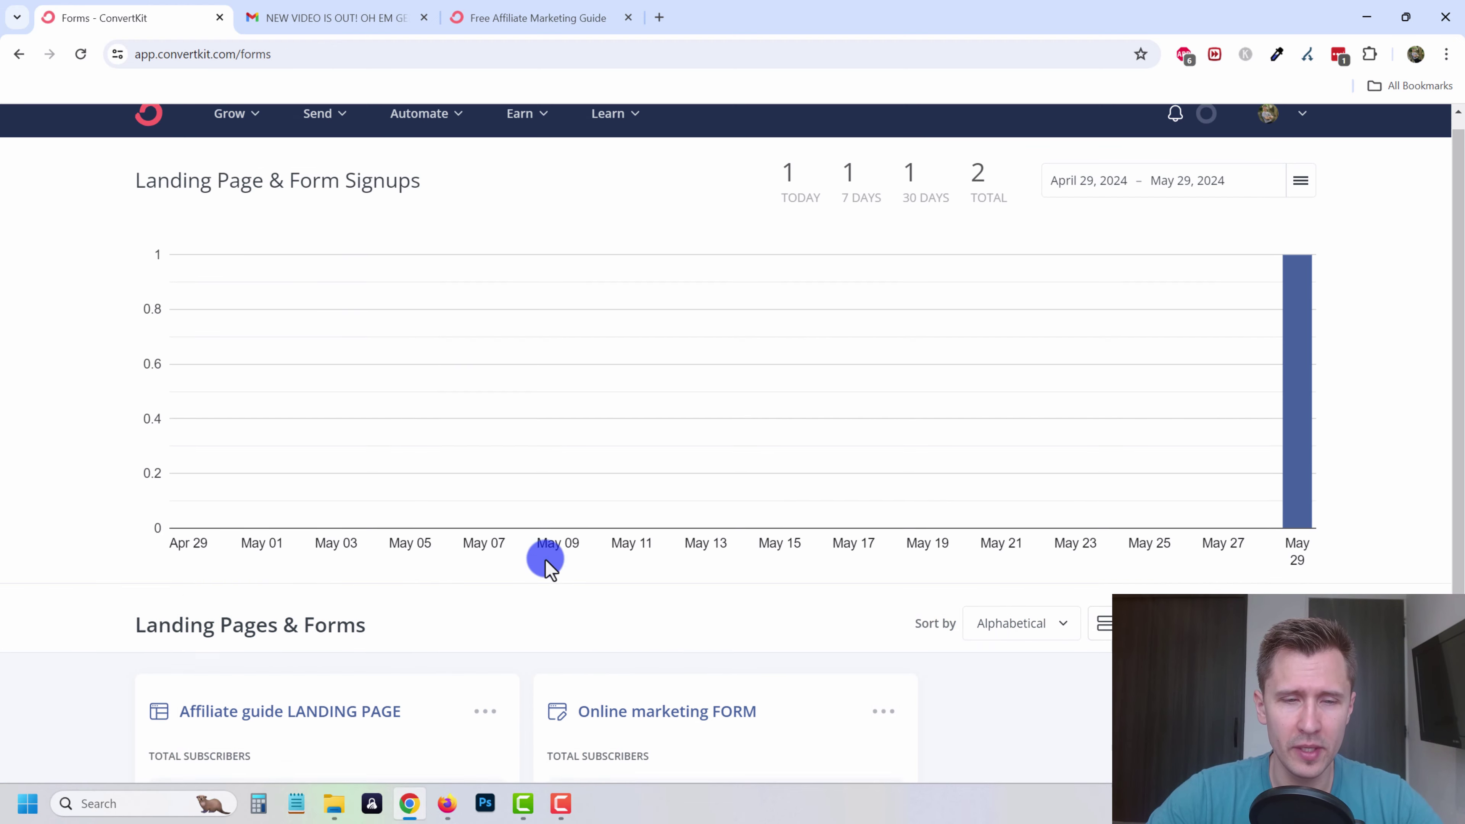
pyautogui.click(354, 555)
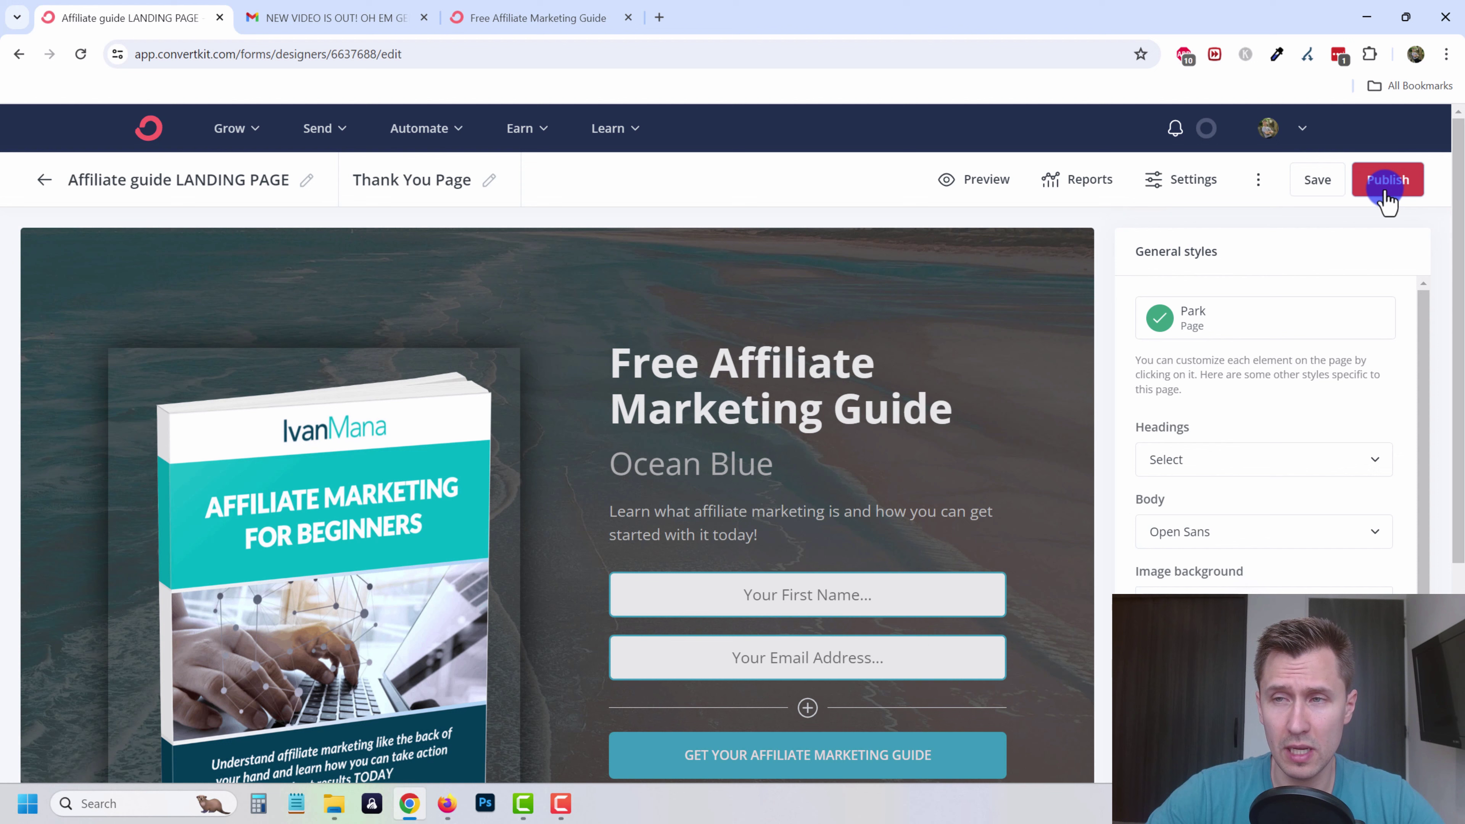
# - Check the landing page's public share URL, then go to the account settings
pyautogui.click(1387, 197)
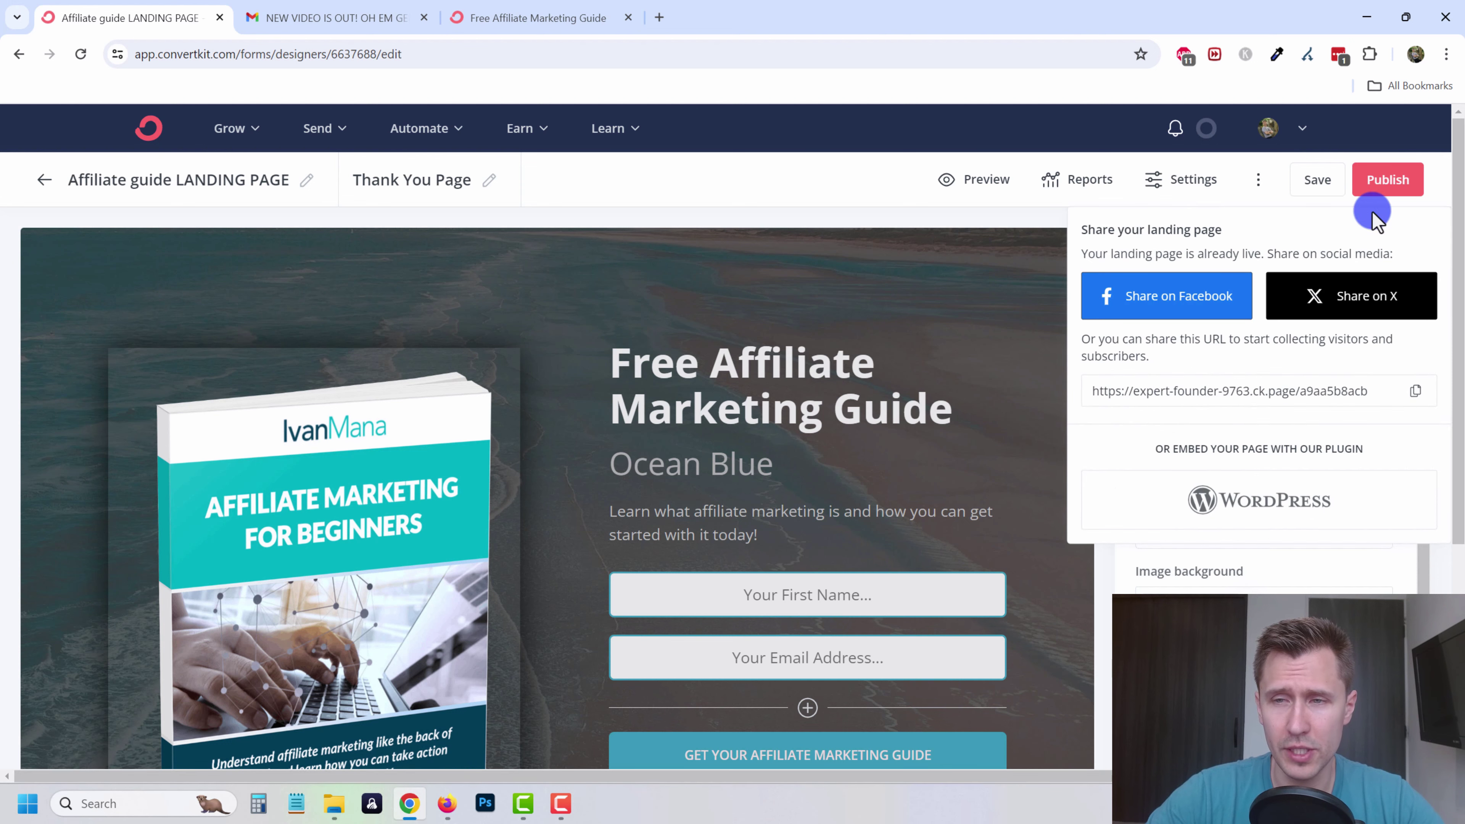
pyautogui.moveTo(1138, 391); pyautogui.dragTo(1328, 375)
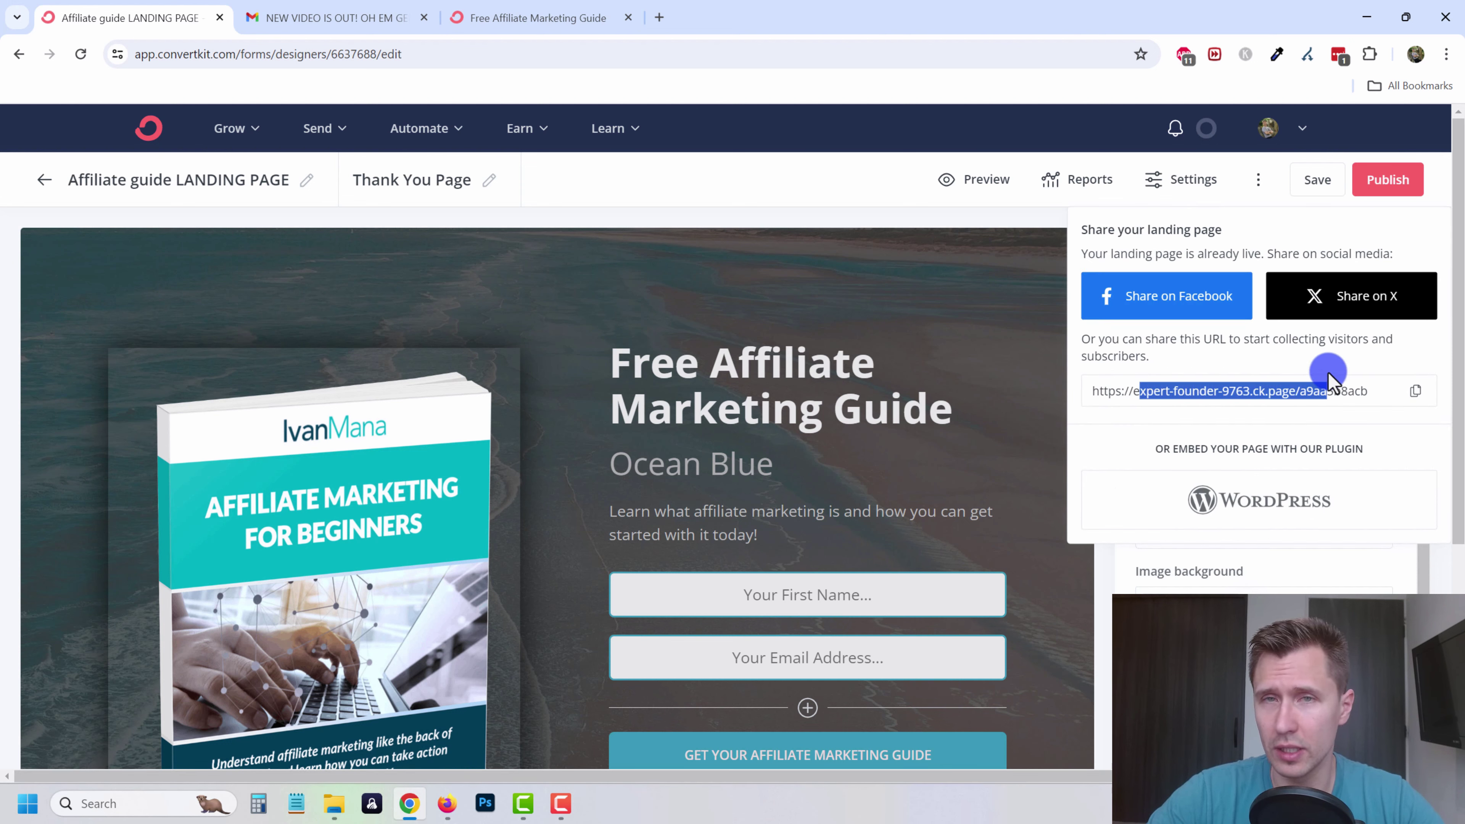
pyautogui.click(1293, 381)
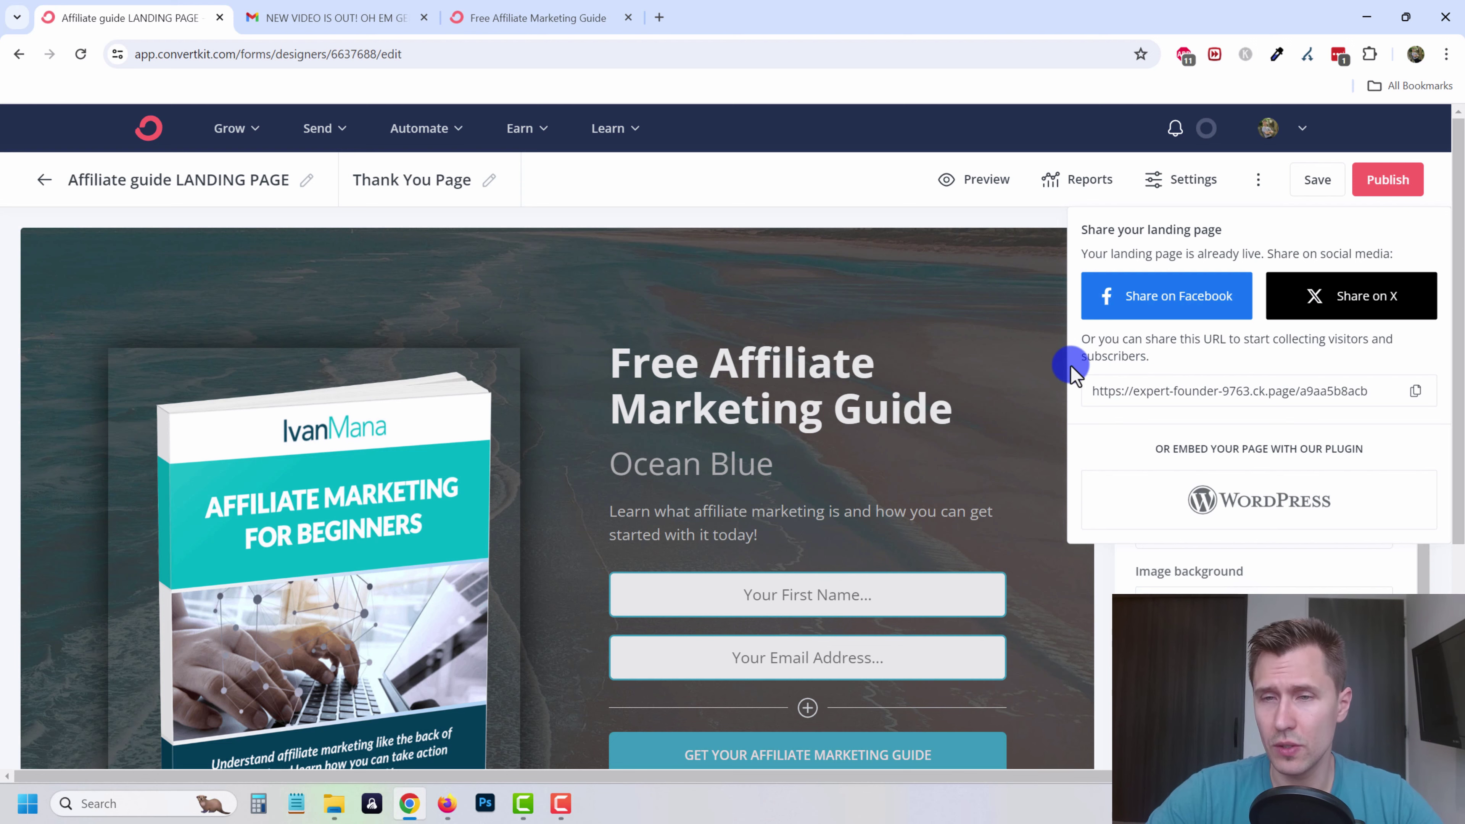
pyautogui.click(1301, 133)
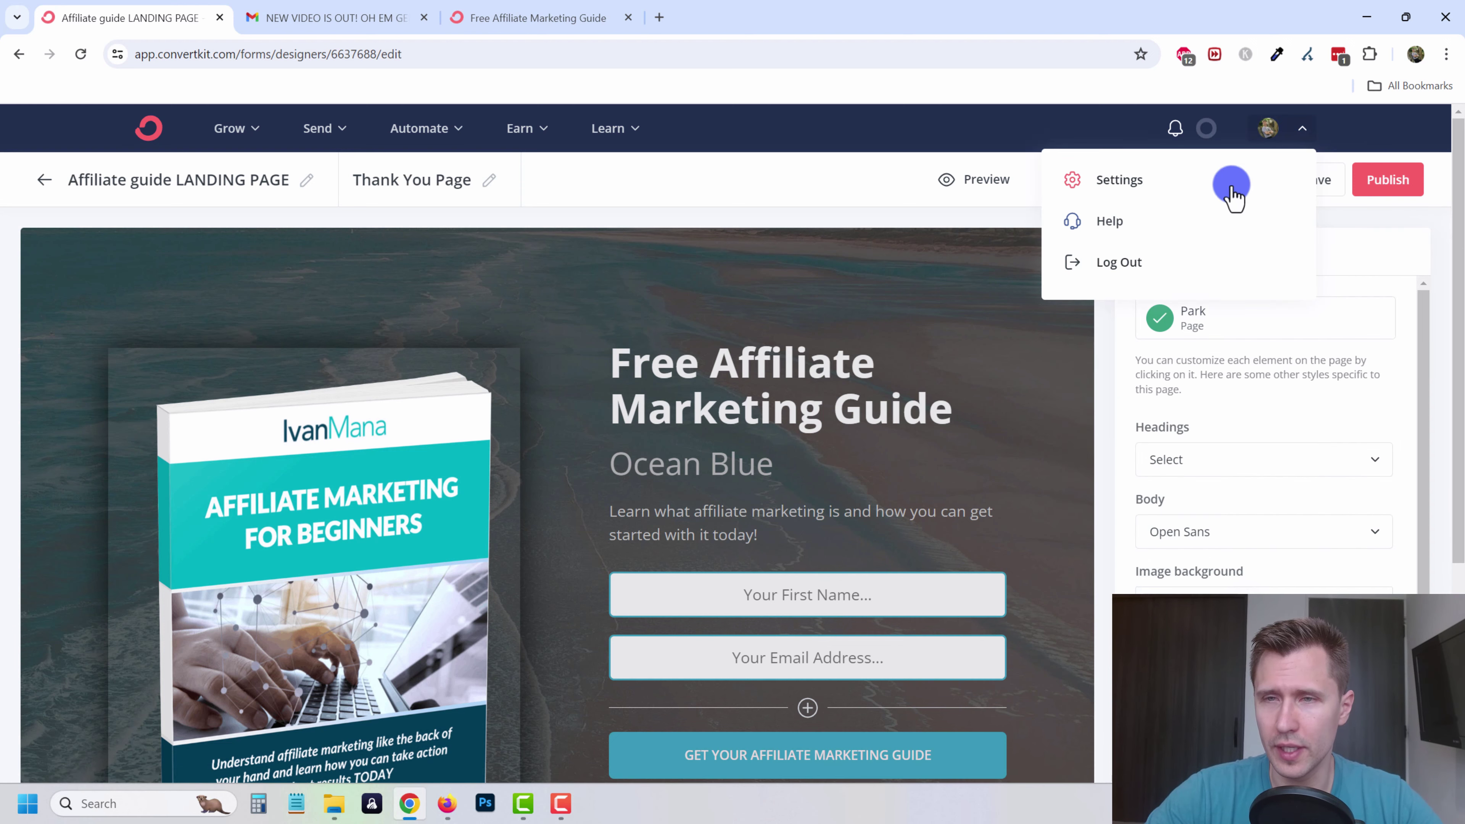
pyautogui.click(1113, 180)
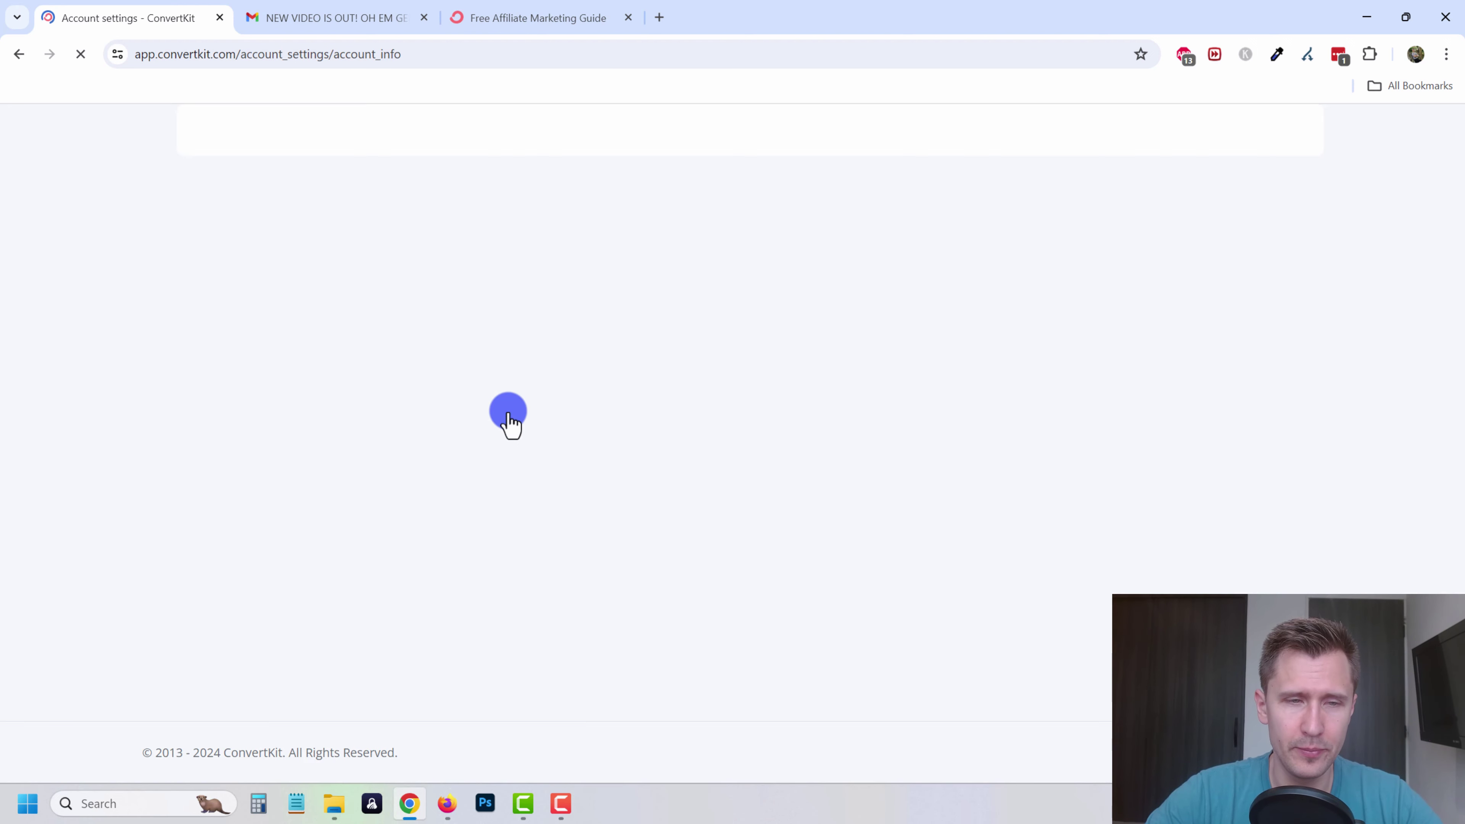
# - Try changing the free ConvertKit subdomain to 'ivan', then reload when it proves taken
pyautogui.scroll(-3, 392, 536)
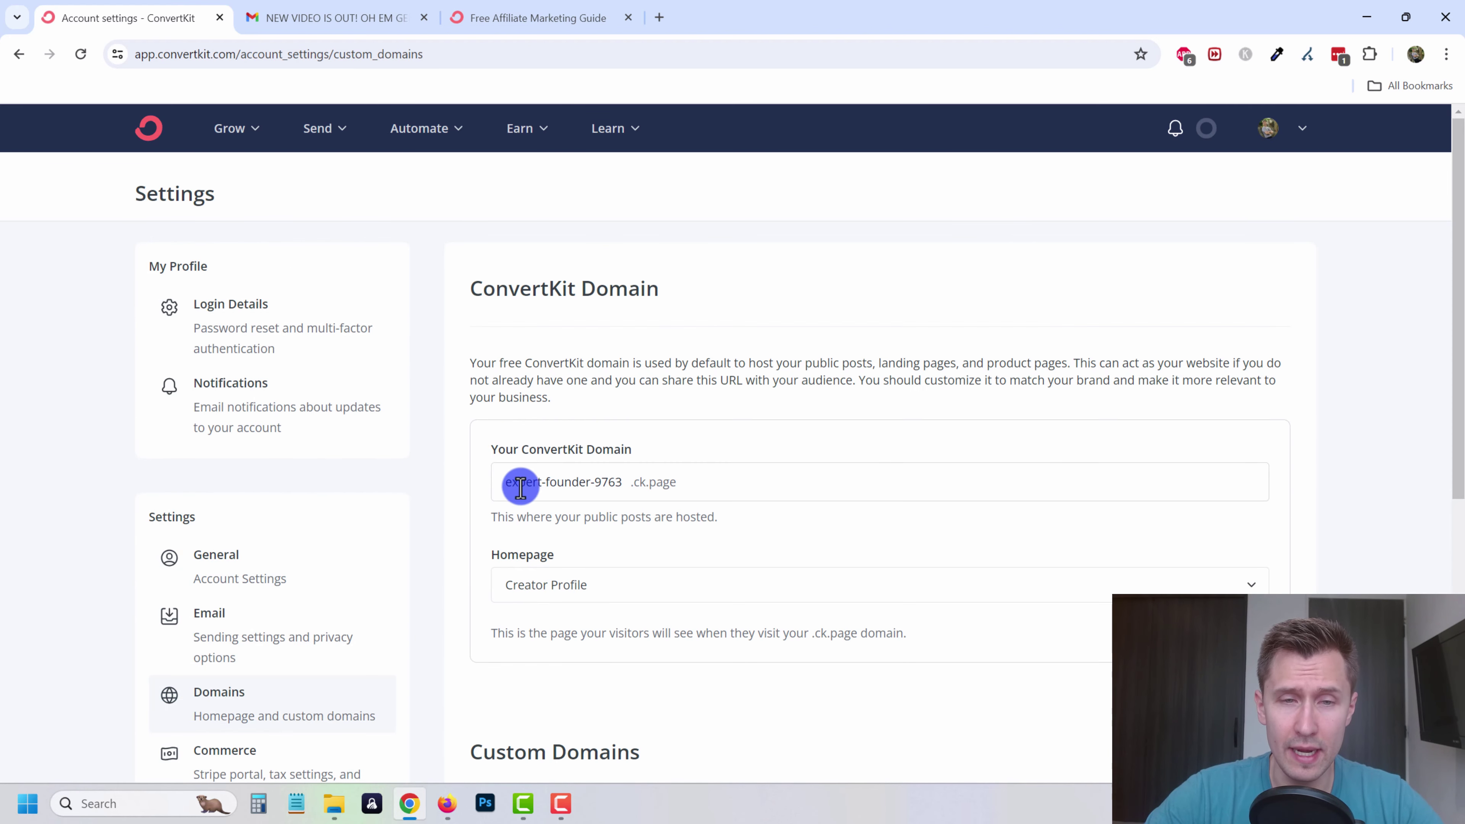
pyautogui.tripleClick(602, 484)
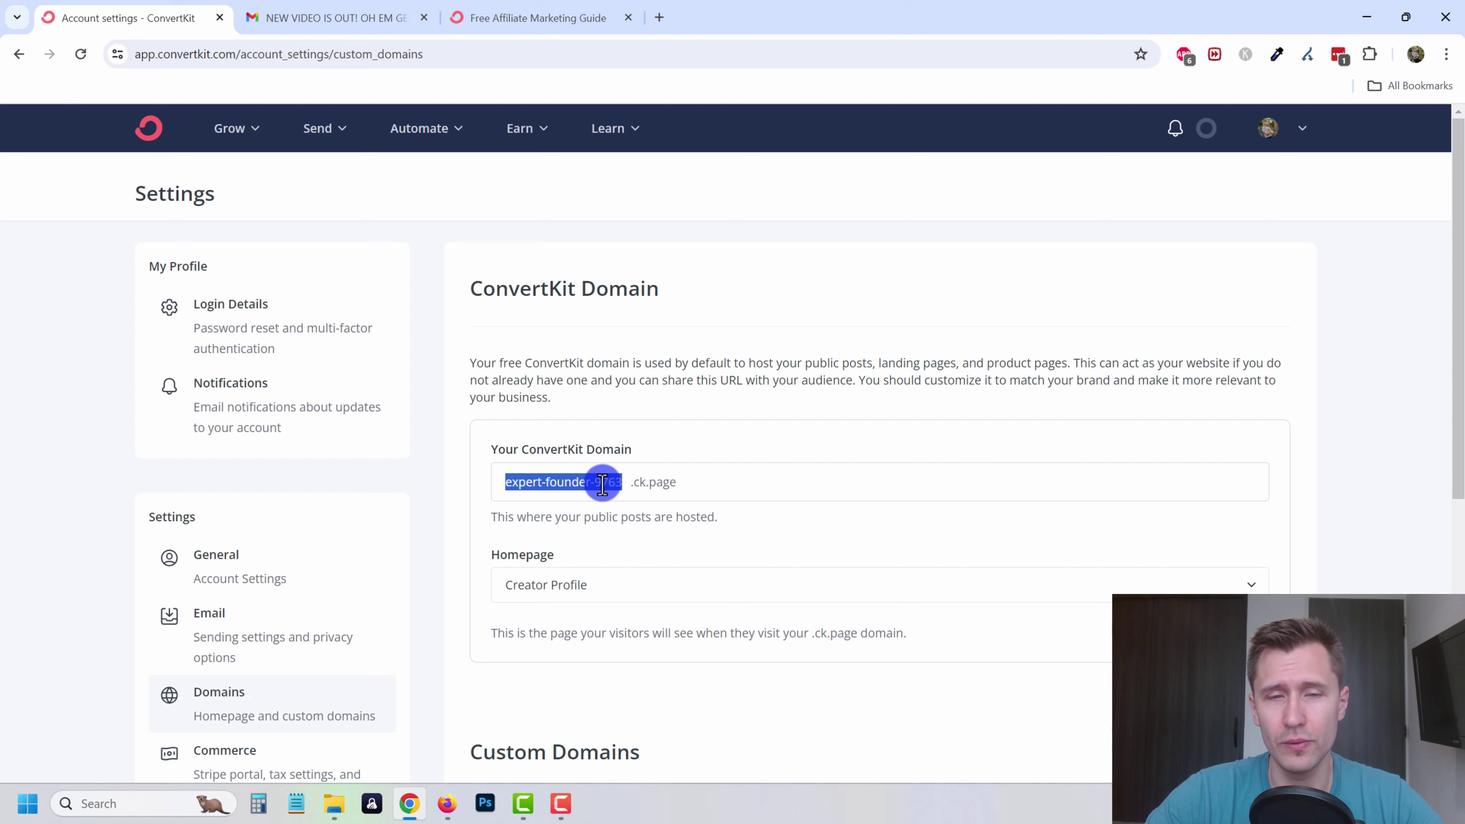
pyautogui.write('ivan')
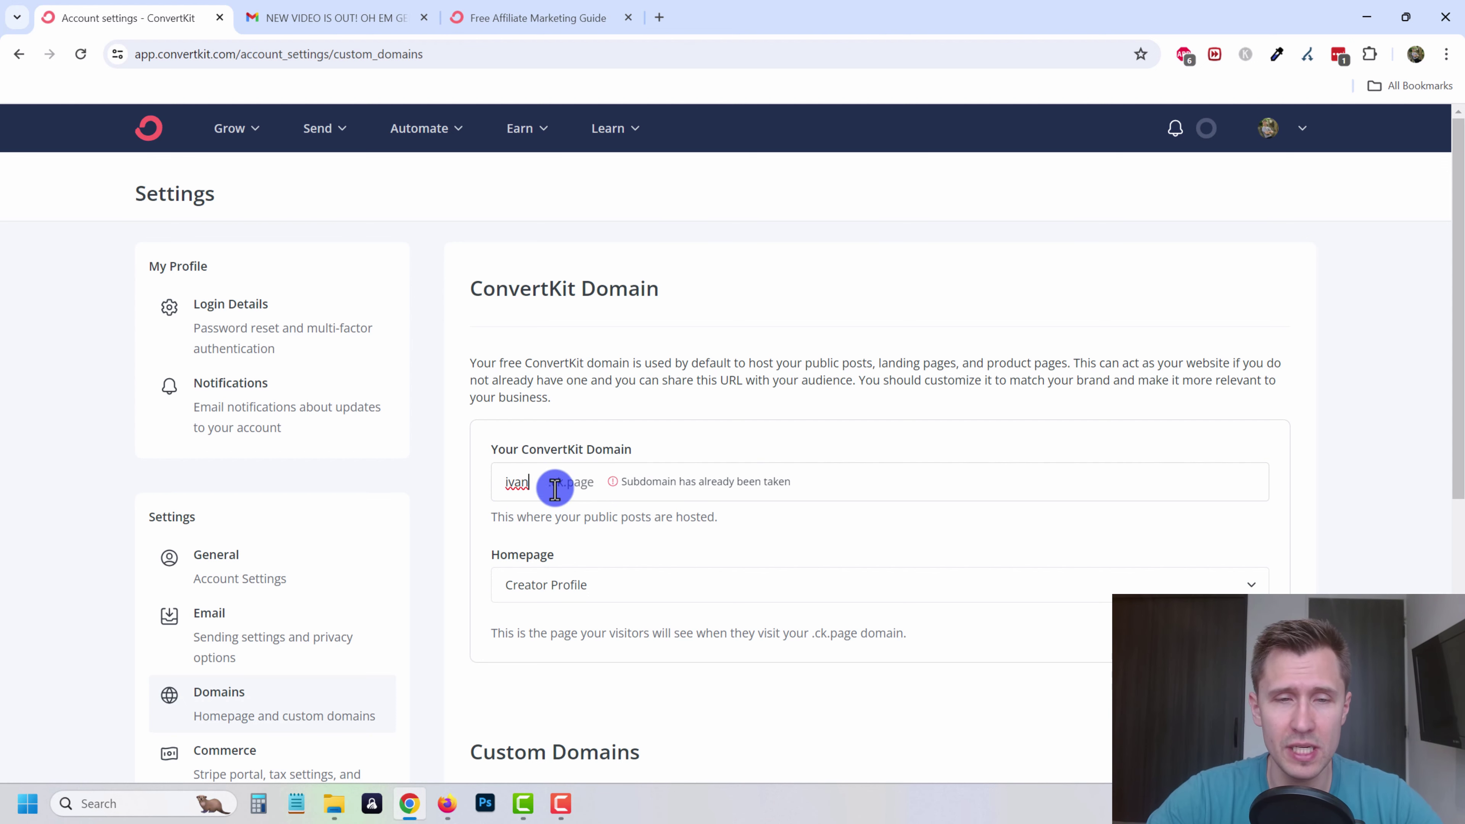
pyautogui.click(81, 53)
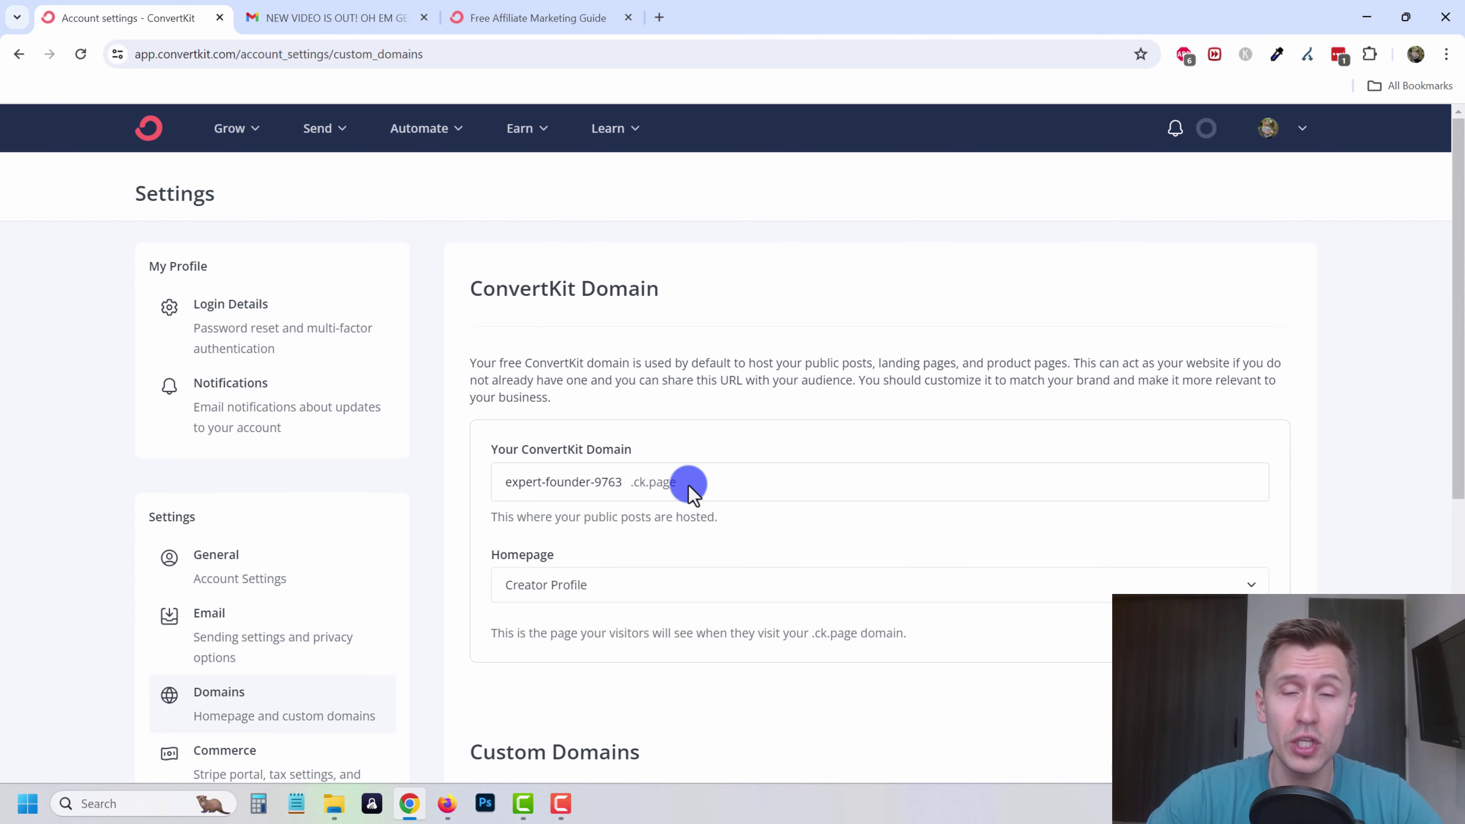
pyautogui.scroll(-8, 709, 490)
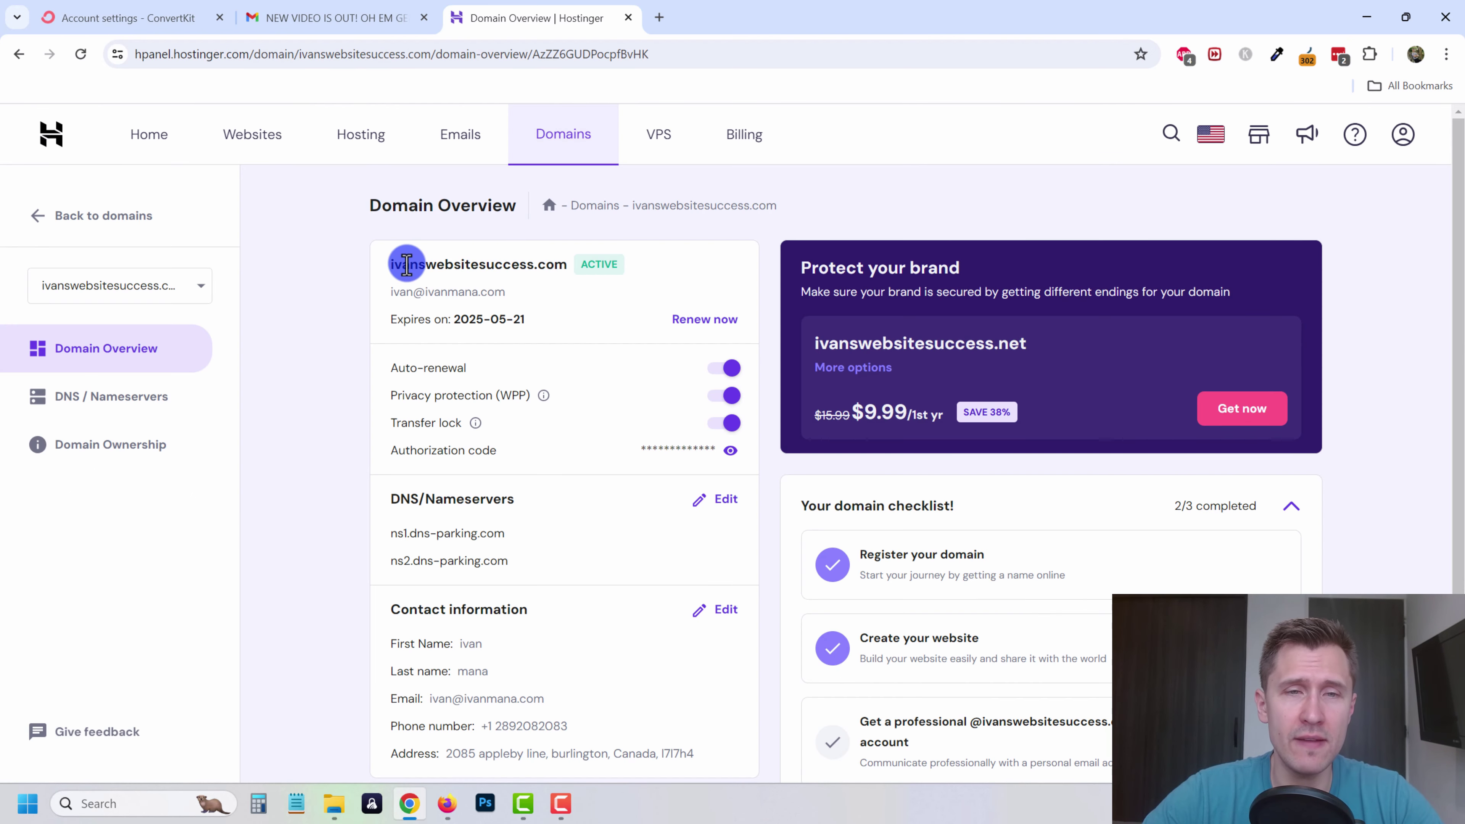
# - Review the purchased domain name in Hostinger, then return to ConvertKit's domain settings
pyautogui.moveTo(407, 265); pyautogui.dragTo(566, 263)
pyautogui.click(350, 304)
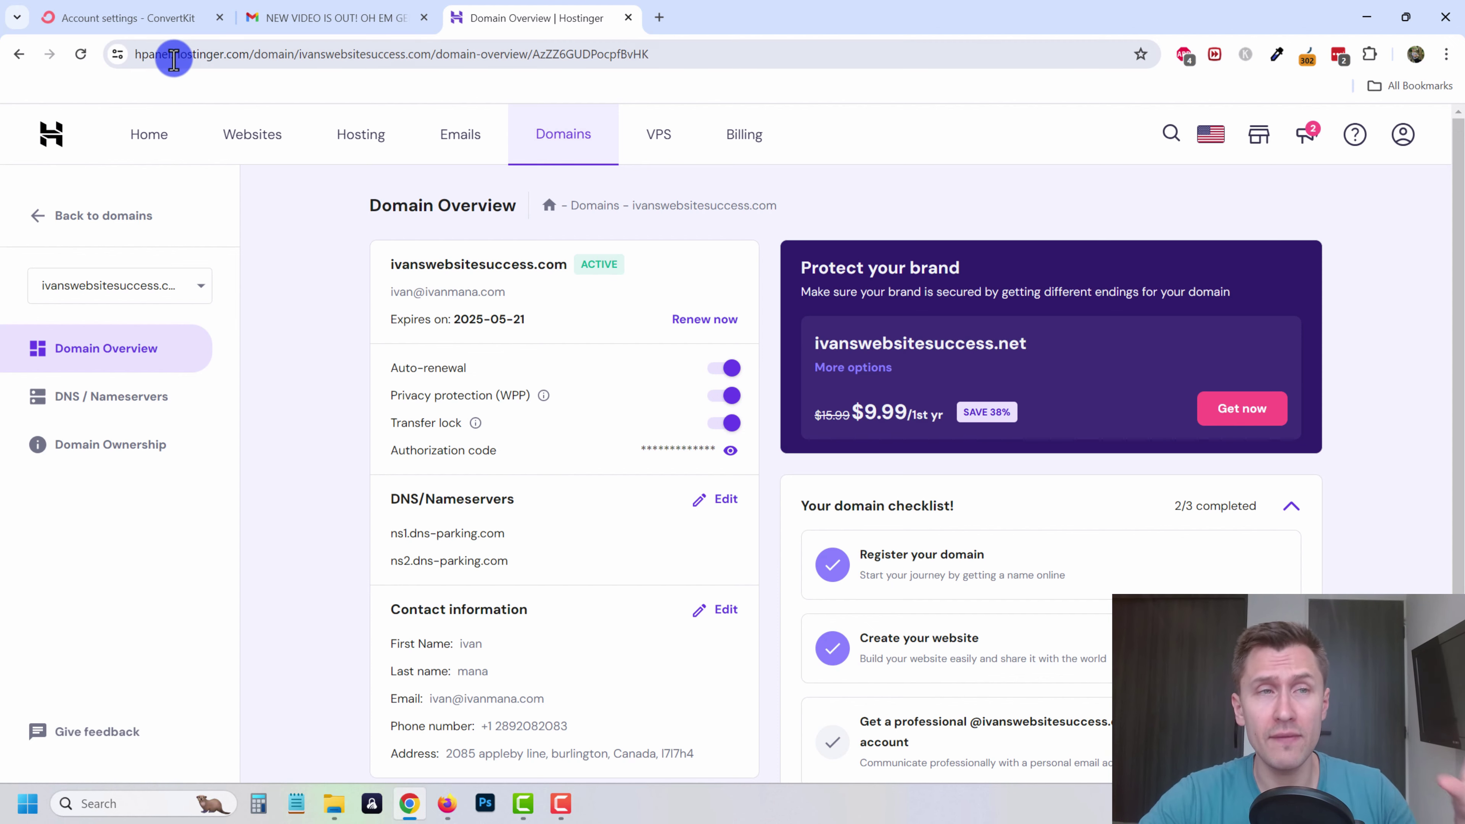
pyautogui.click(151, 18)
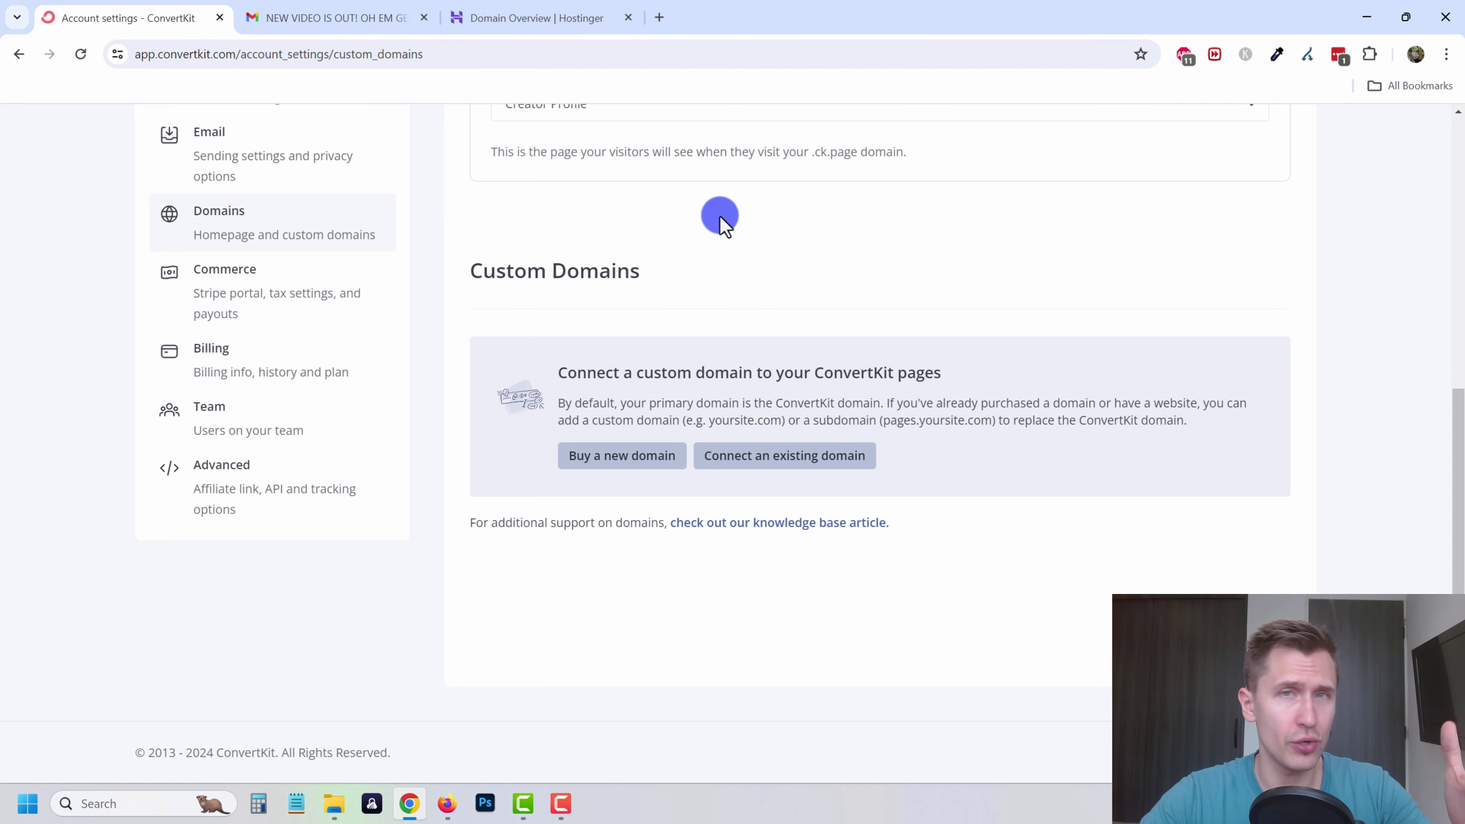
# - Start connecting an existing domain and paste the purchased domain copied from Hostinger
pyautogui.click(730, 461)
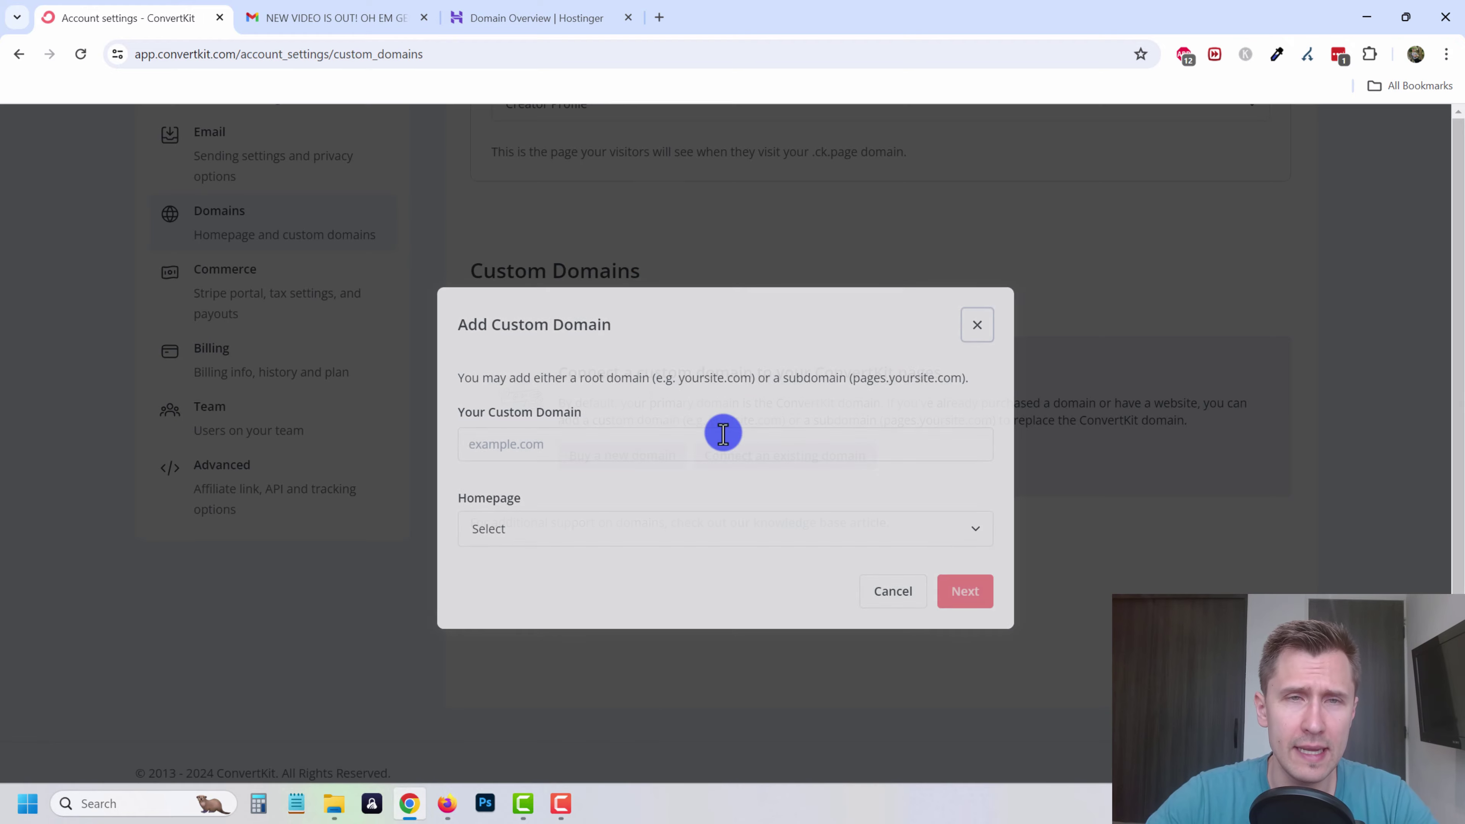
pyautogui.click(526, 17)
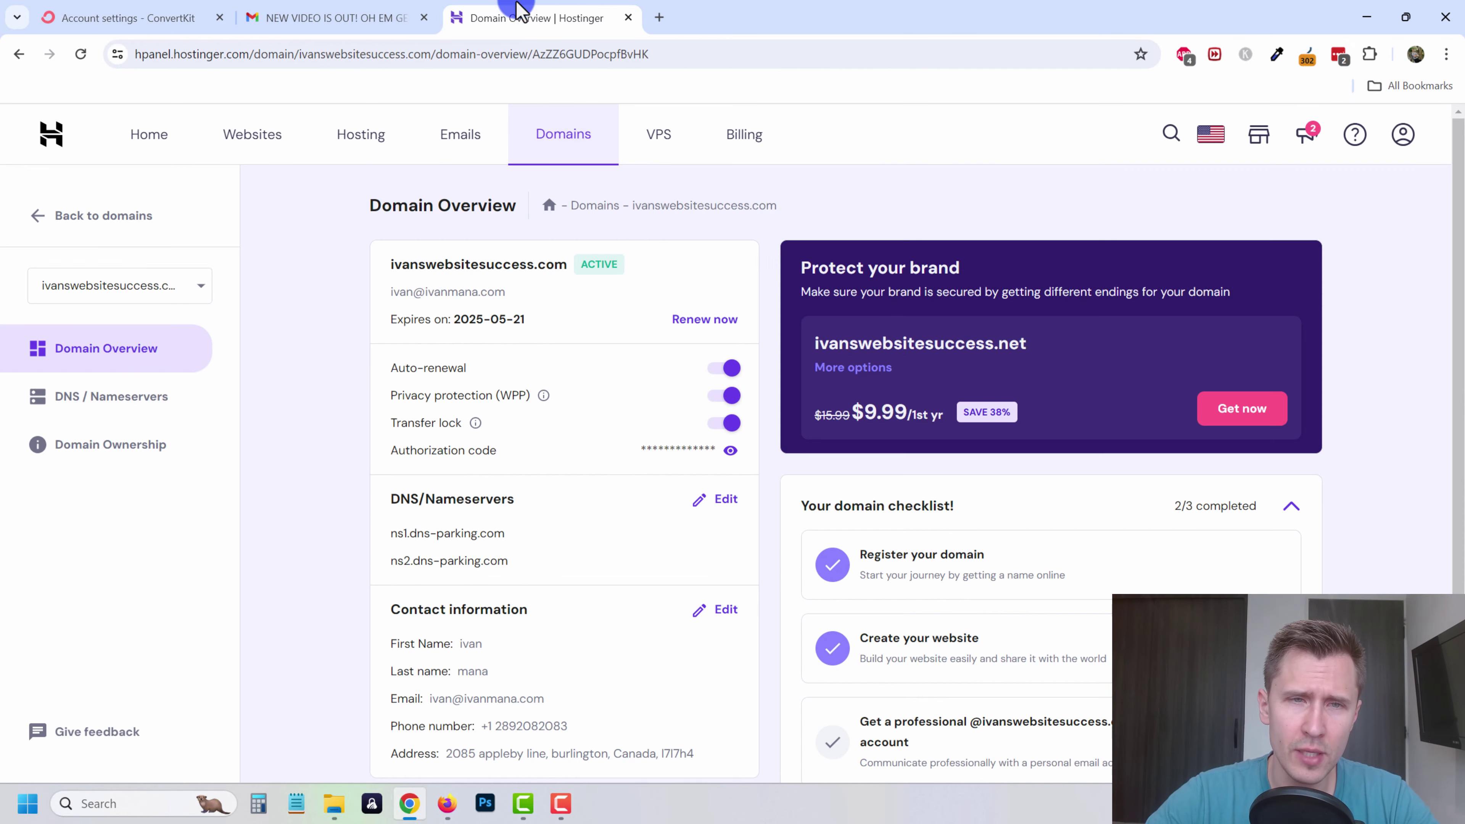
pyautogui.moveTo(567, 262); pyautogui.dragTo(388, 264)
pyautogui.hotkey('ctrl', 'c')
pyautogui.click(127, 18)
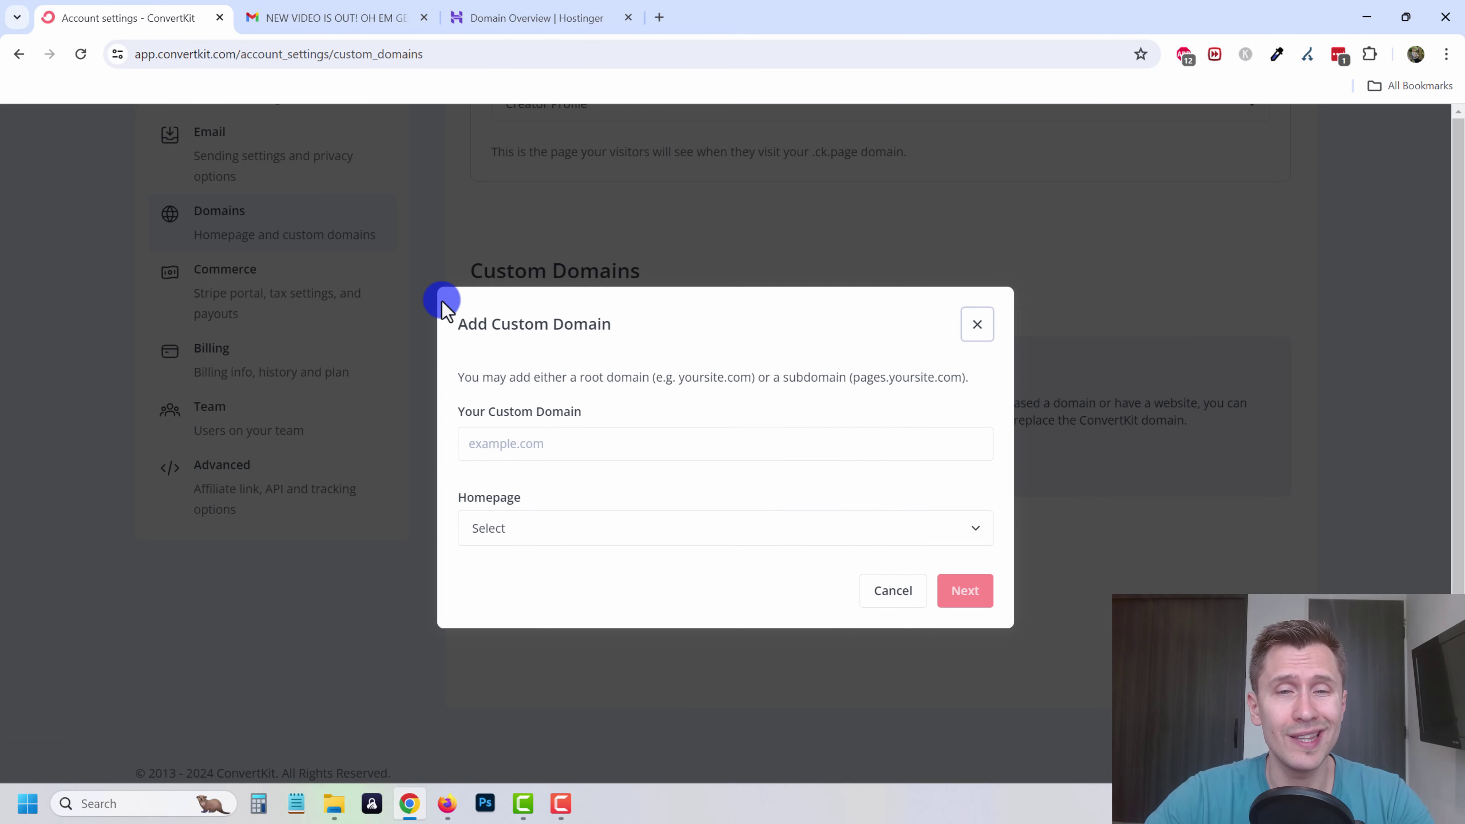
pyautogui.click(562, 441)
pyautogui.hotkey('ctrl', 'v')
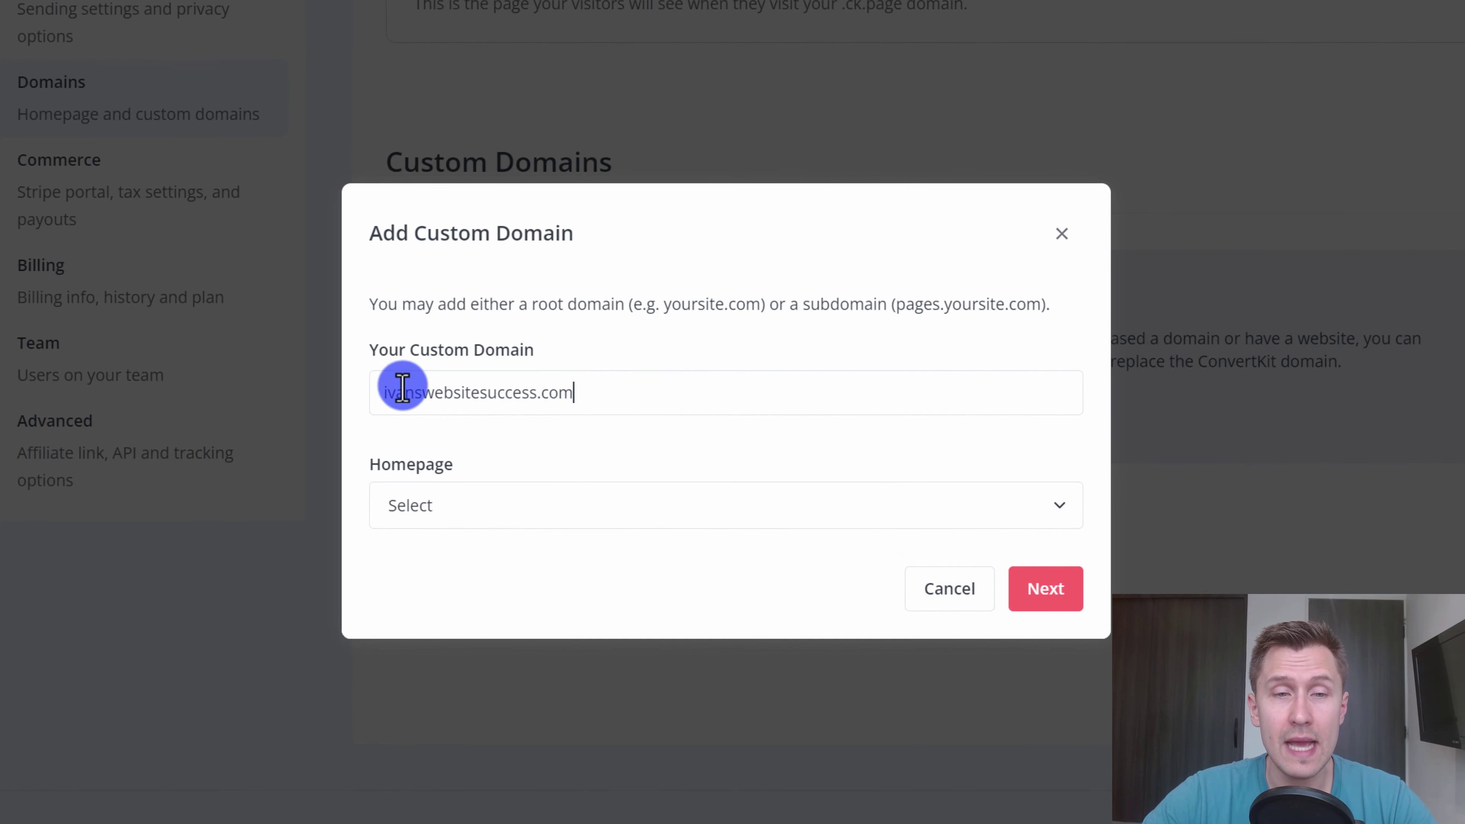
pyautogui.doubleClick(419, 396)
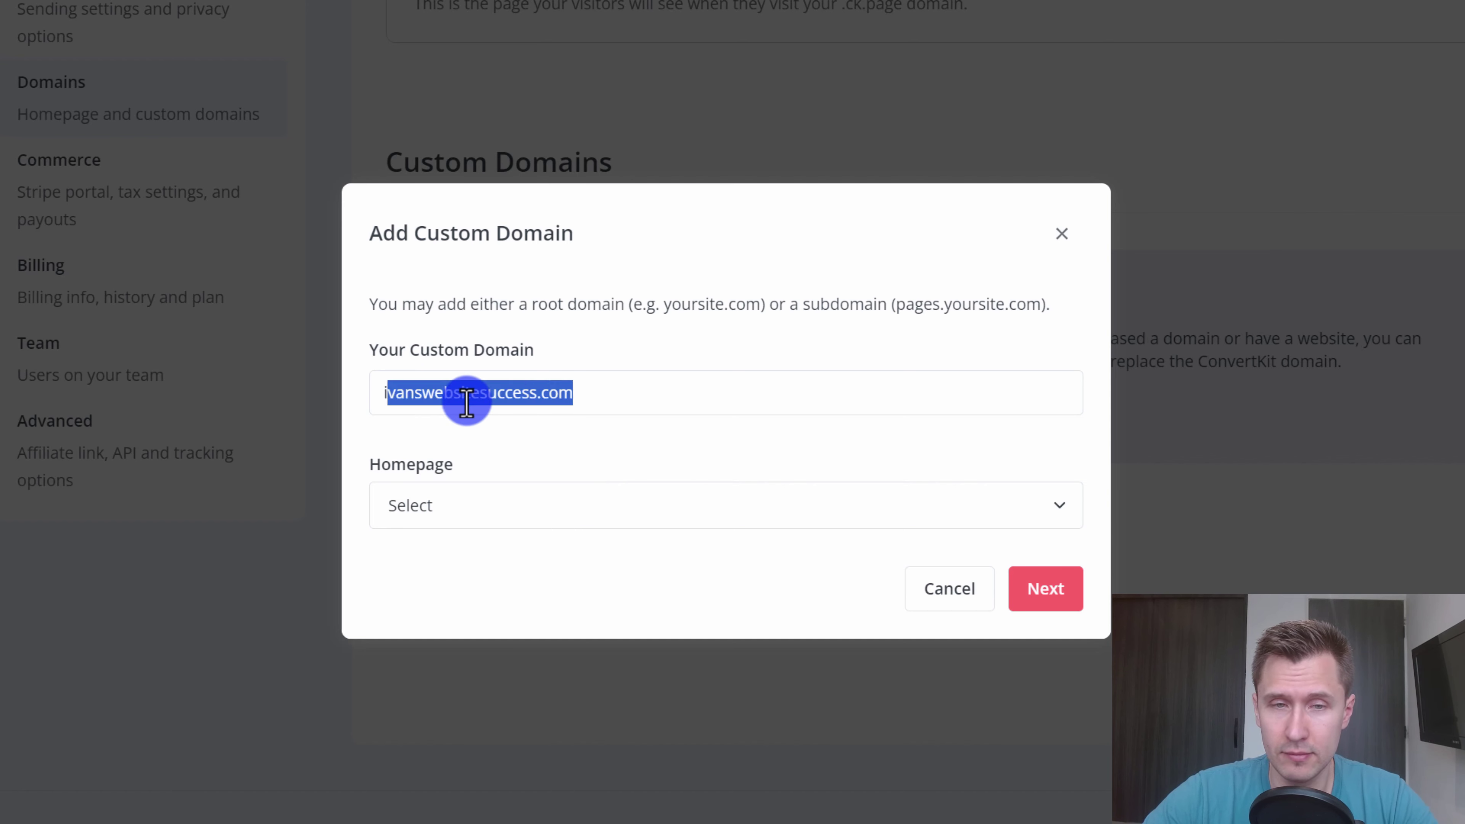
pyautogui.click(467, 398)
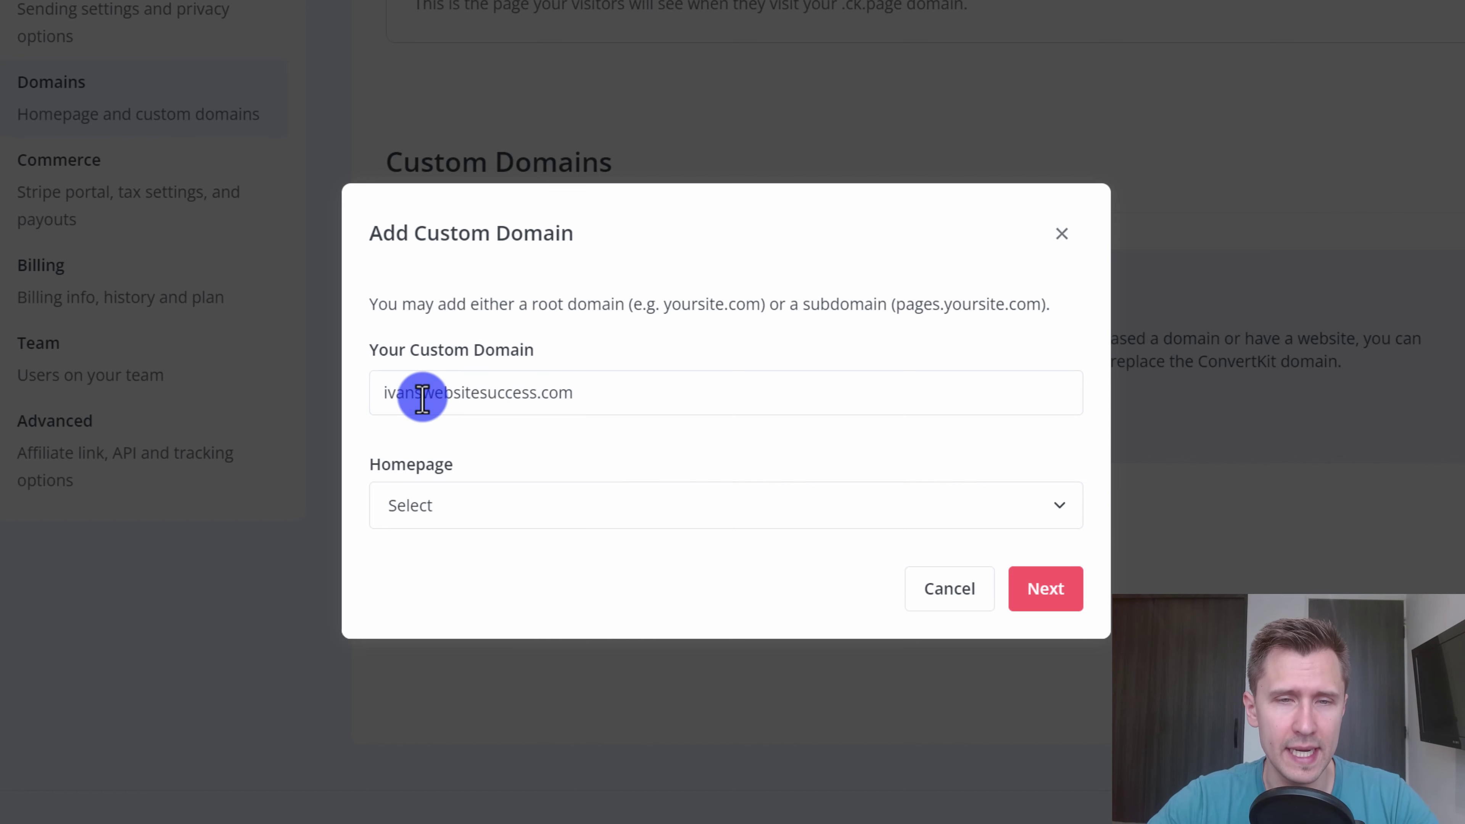
pyautogui.click(385, 396)
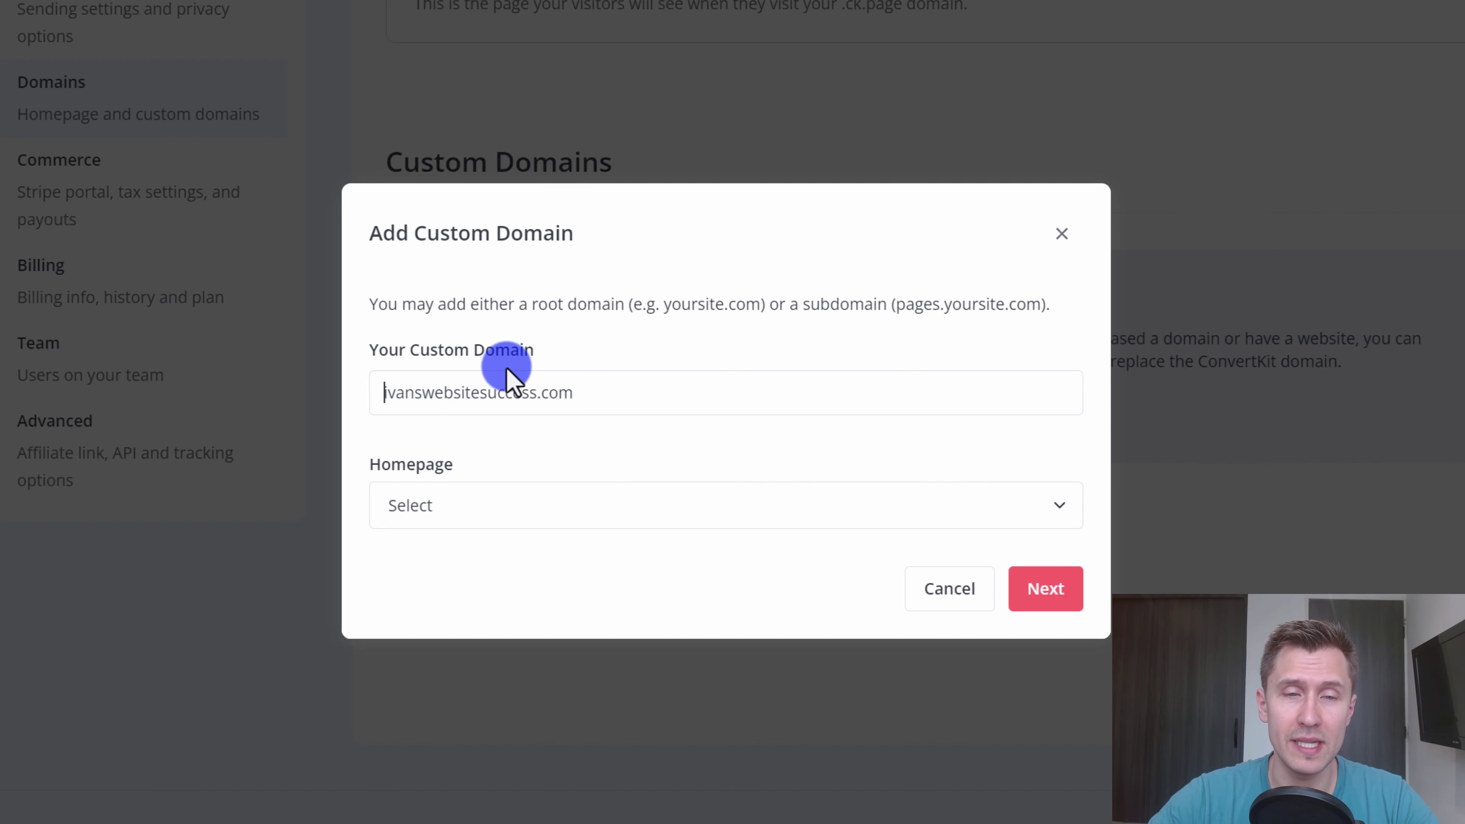
pyautogui.write('www.')
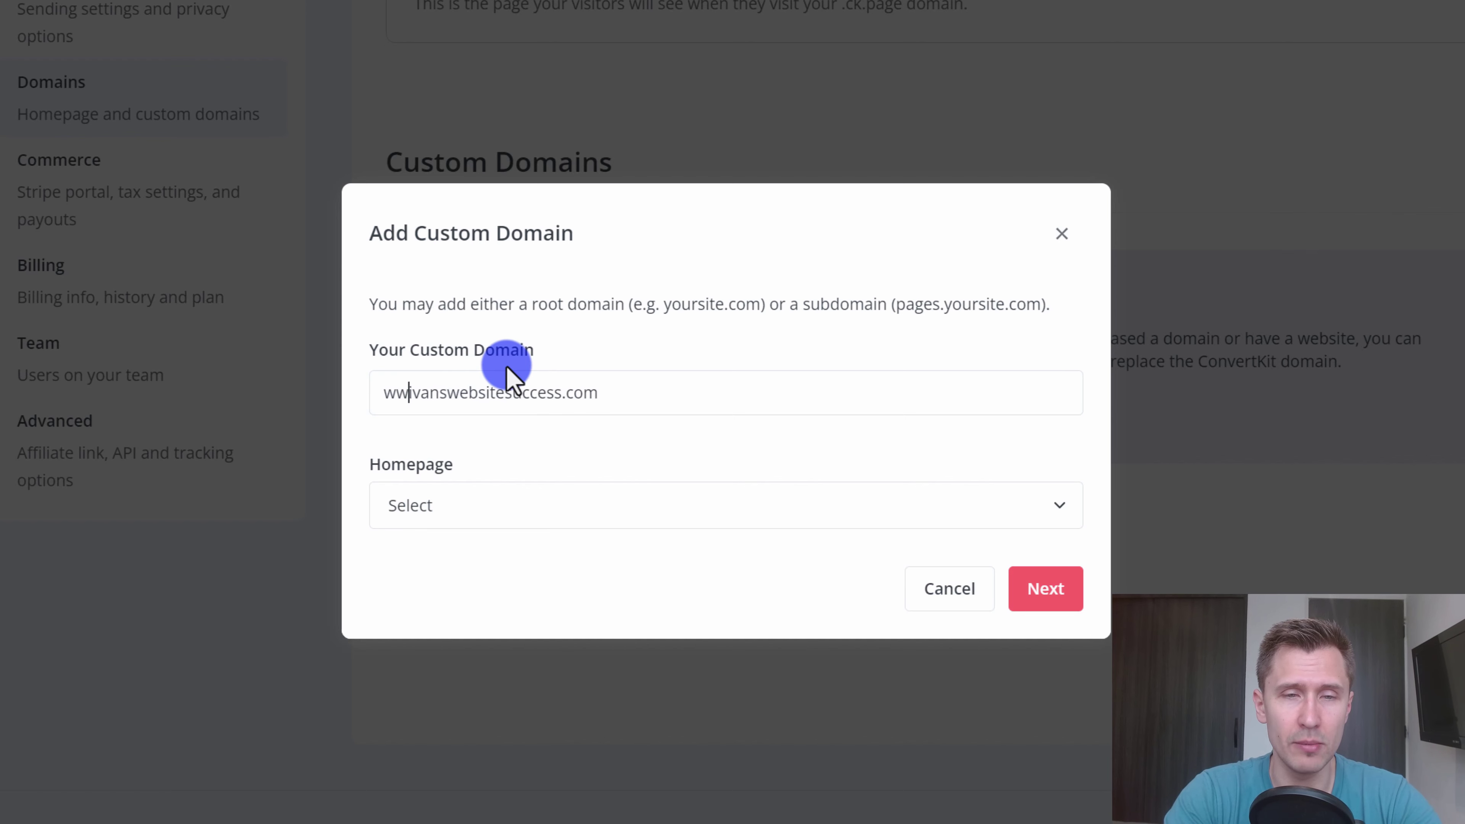
pyautogui.press('BackSpace')
pyautogui.press('BackSpace')
pyautogui.press('BackSpace')
pyautogui.press('BackSpace')
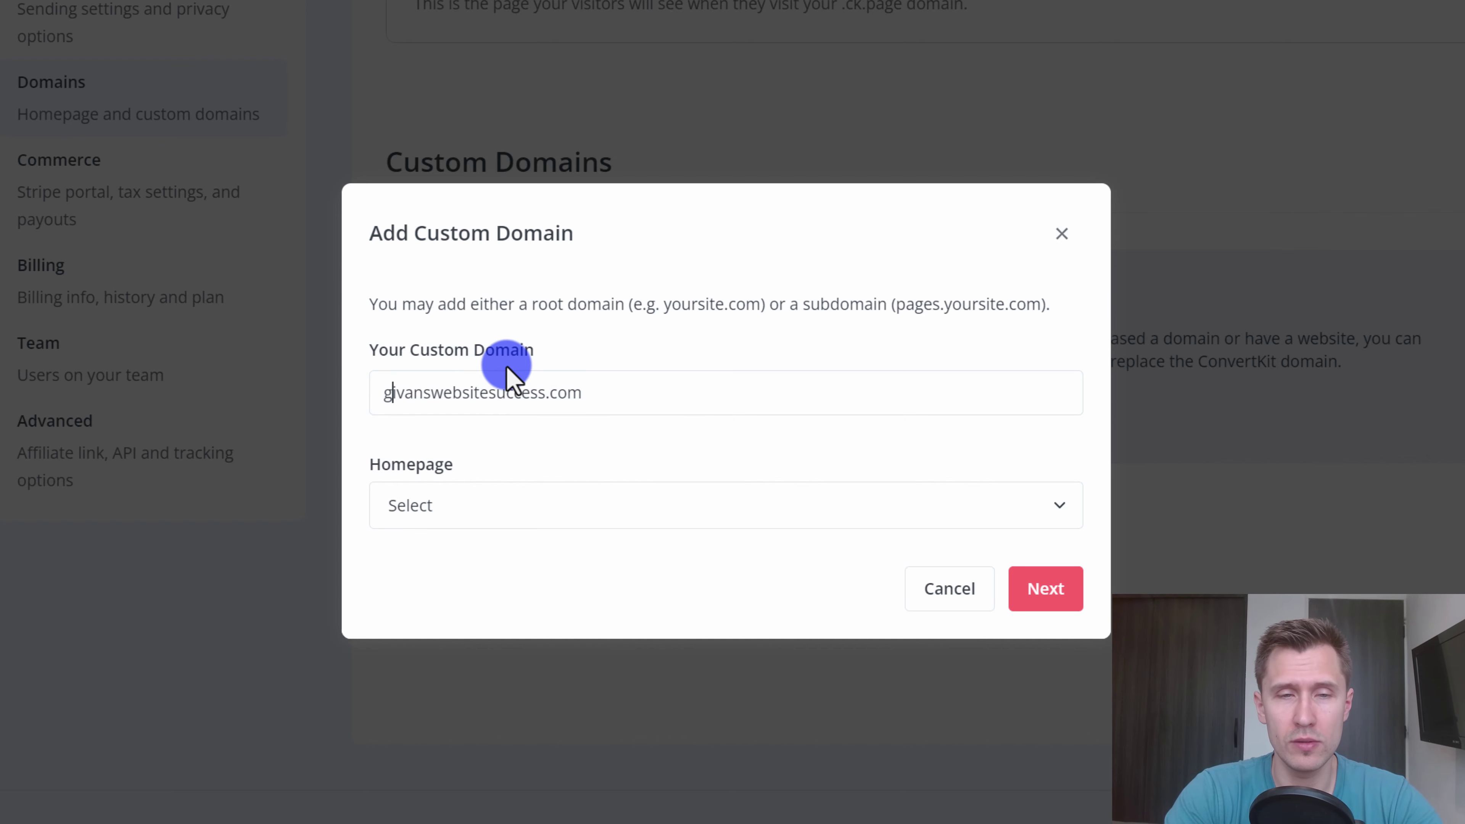
pyautogui.write('go.')
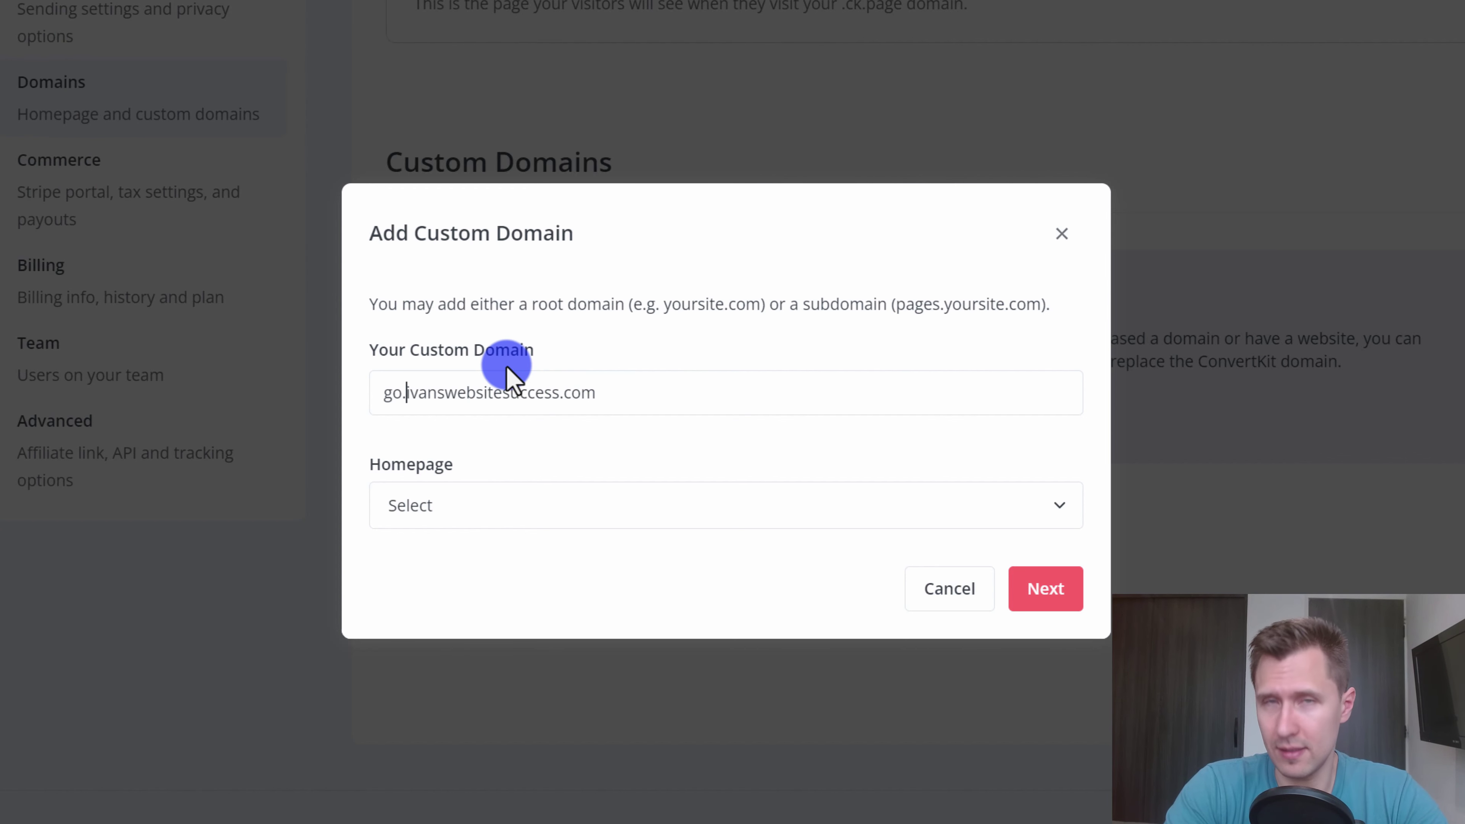
pyautogui.press('BackSpace')
pyautogui.press('BackSpace')
pyautogui.press('BackSpace')
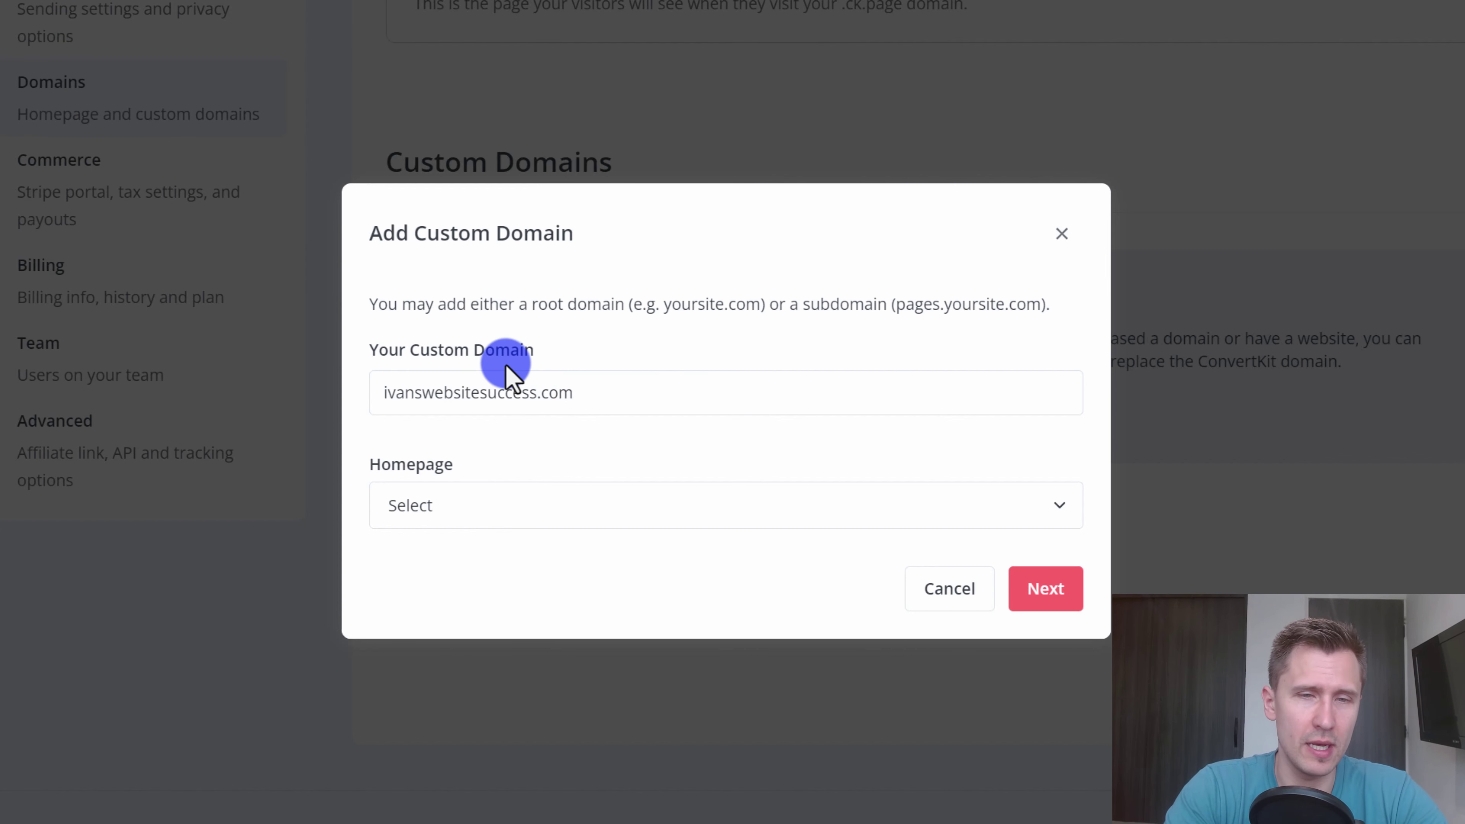
pyautogui.write('success.')
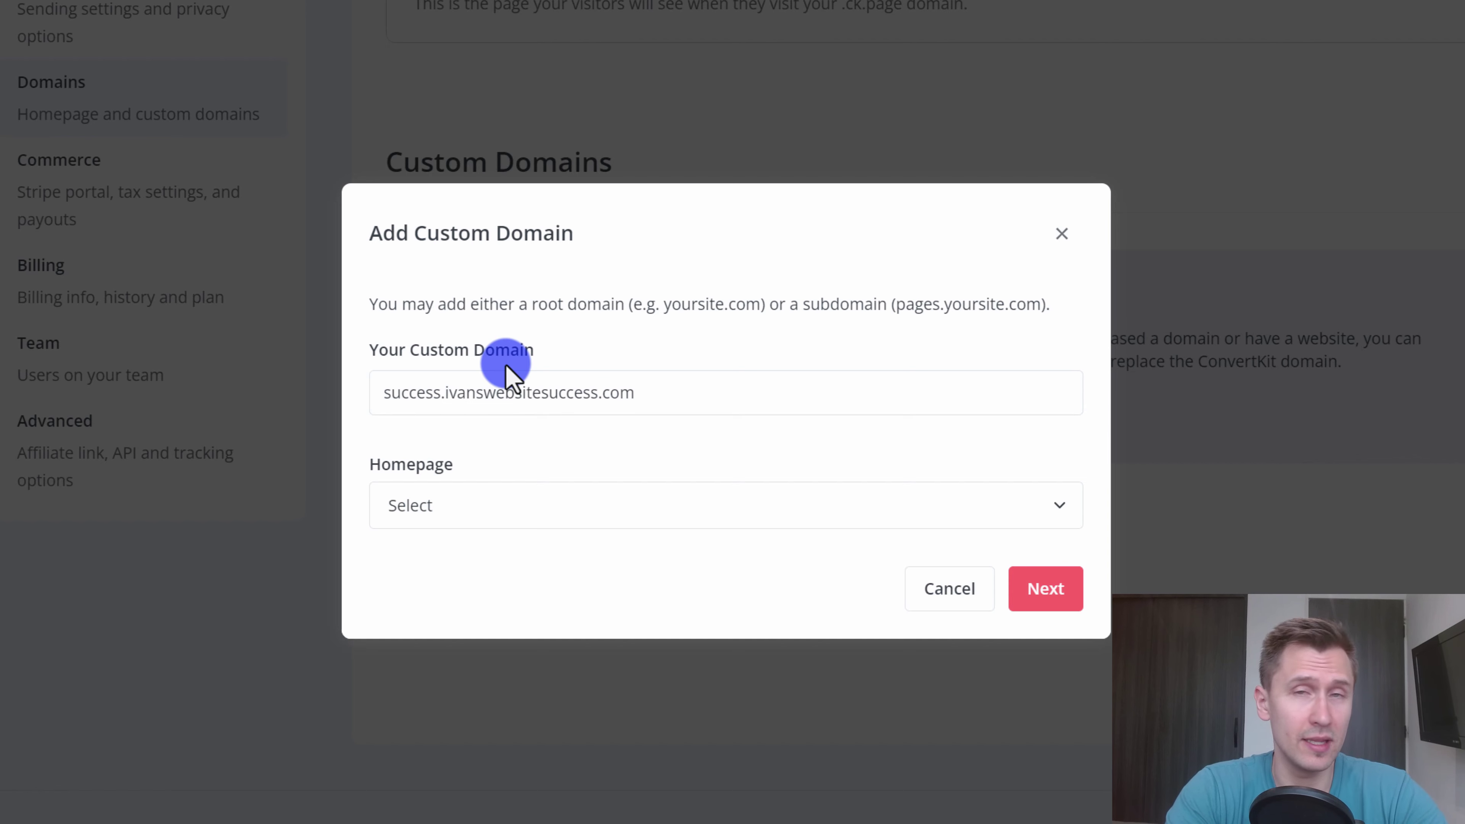
pyautogui.press('BackSpace')
pyautogui.press('BackSpace')
pyautogui.press('BackSpace')
pyautogui.press('BackSpace')
pyautogui.press('BackSpace')
pyautogui.press('BackSpace')
pyautogui.press('BackSpace')
pyautogui.press('BackSpace')
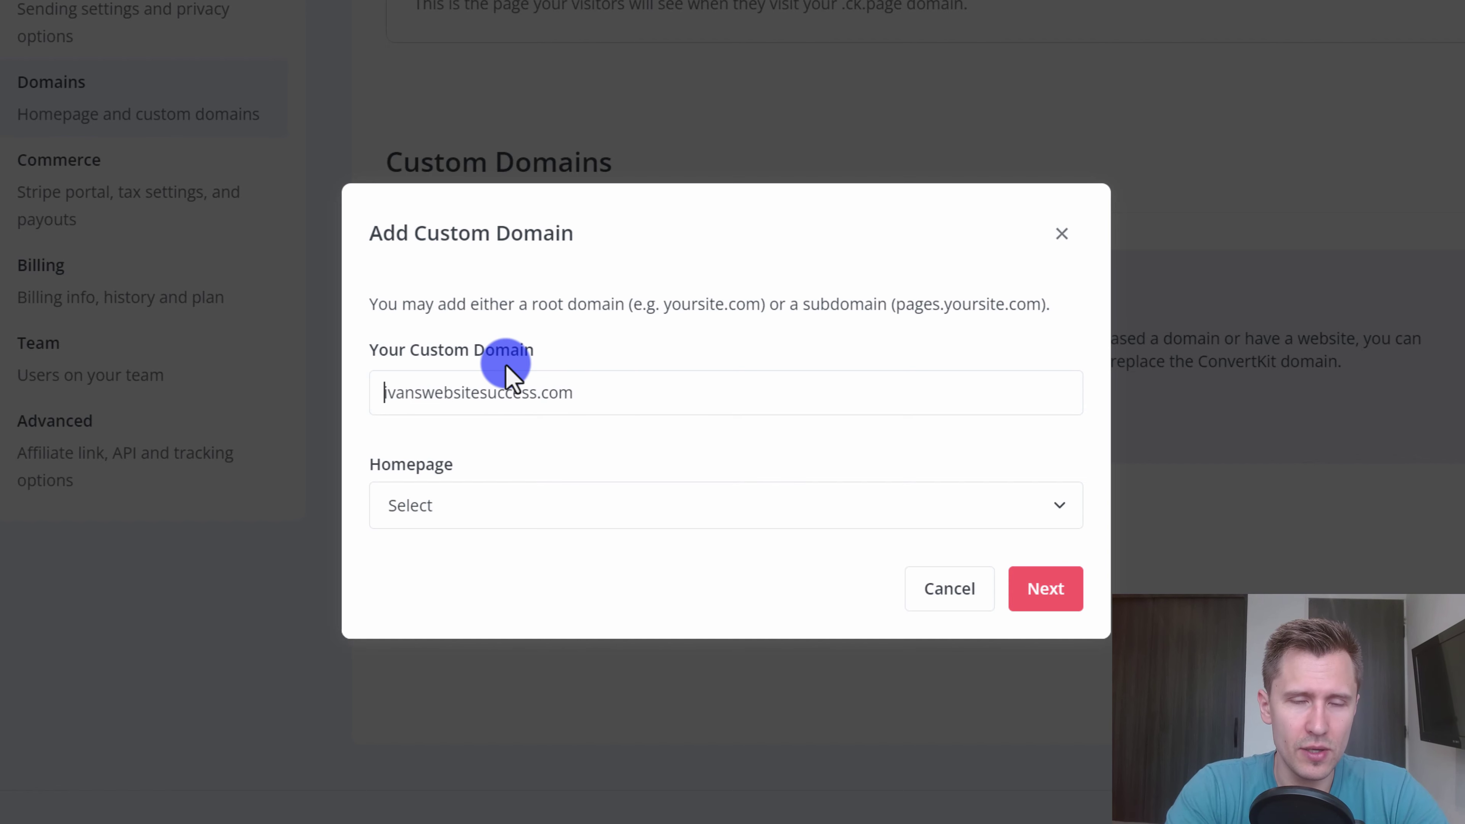
pyautogui.write('go.')
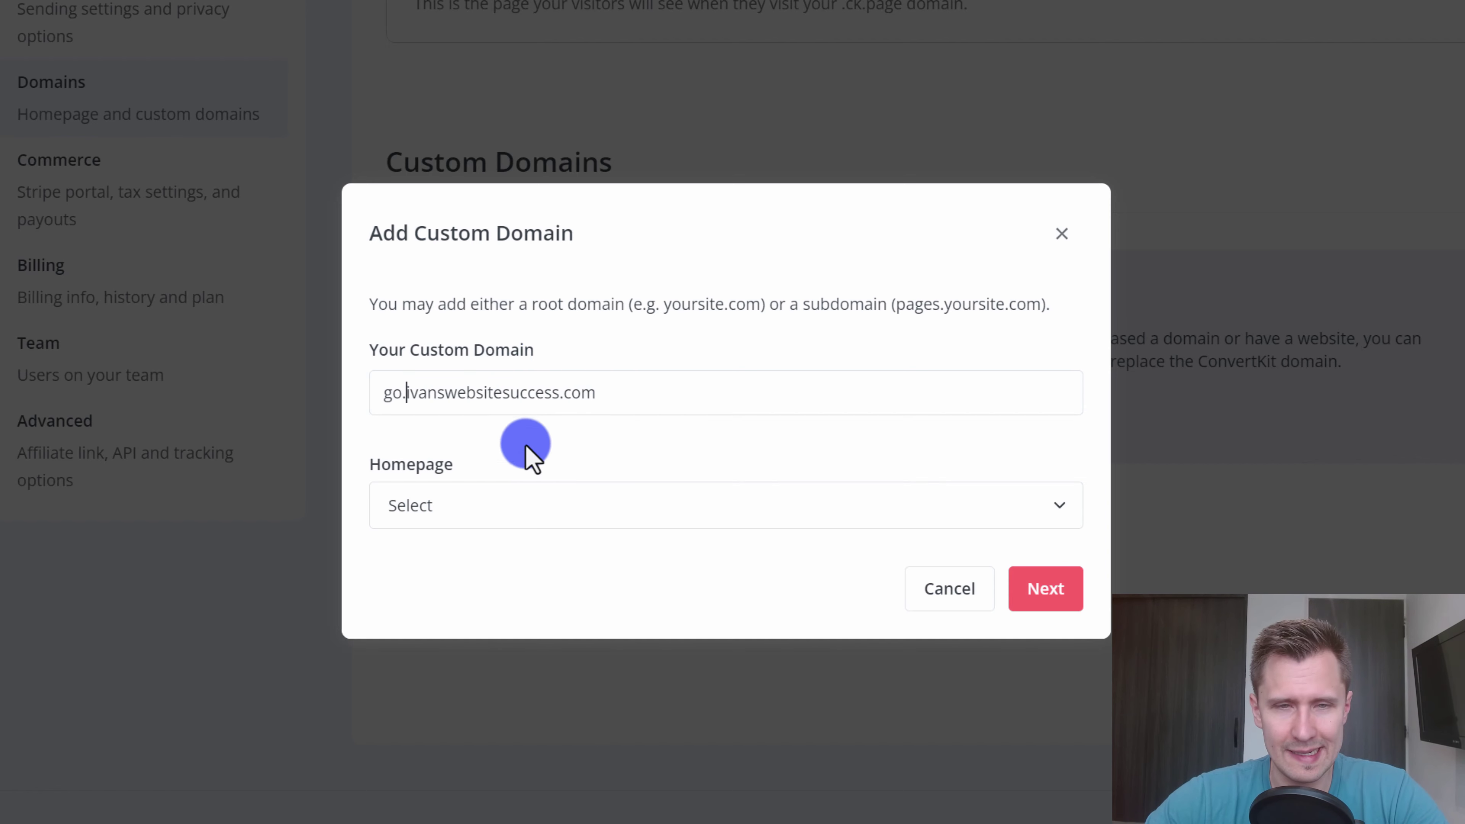
# - Set Affiliate guide LANDING PAGE as the homepage and continue to the DNS records
pyautogui.click(519, 506)
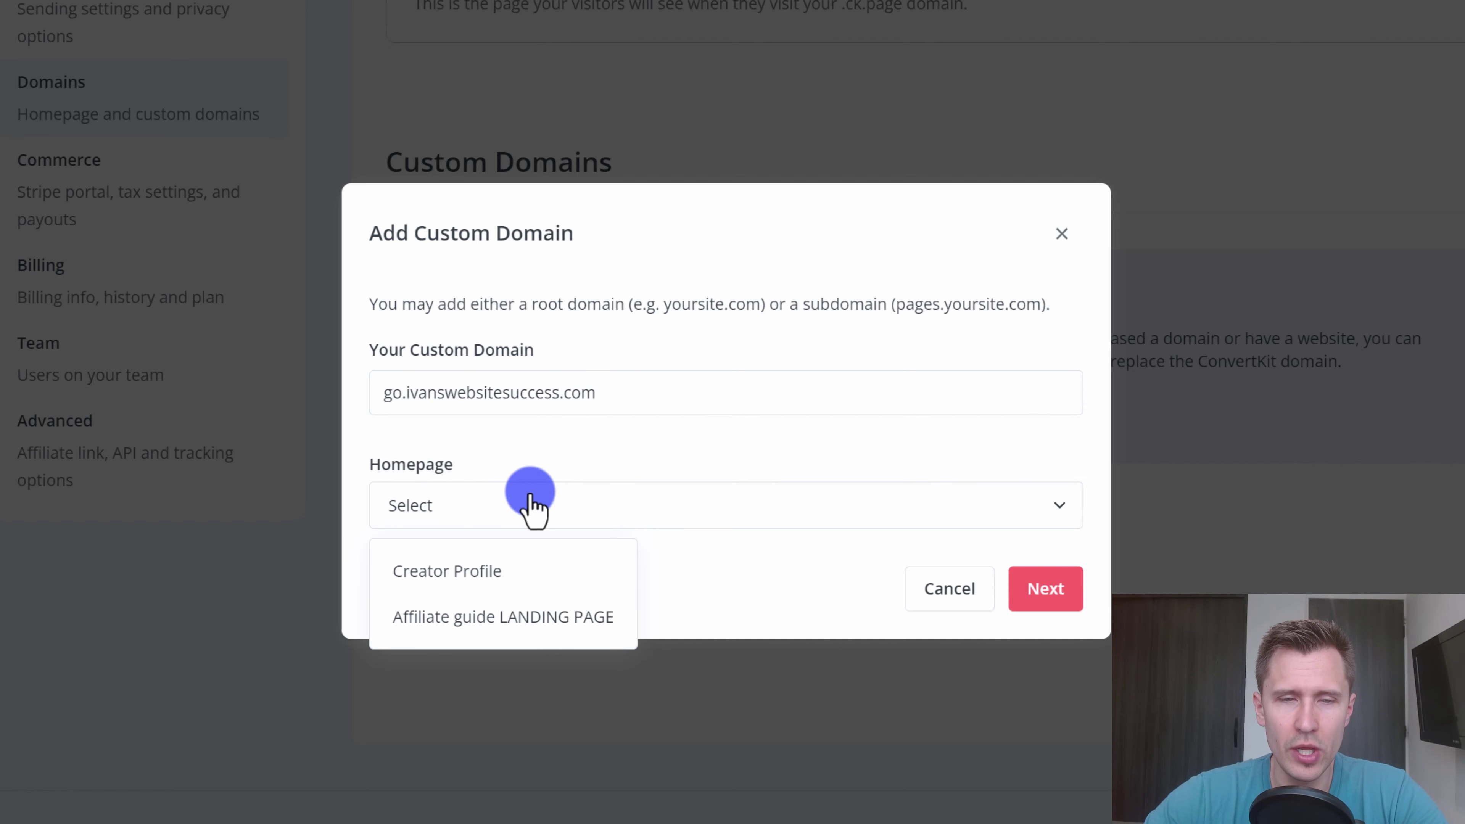
pyautogui.click(481, 616)
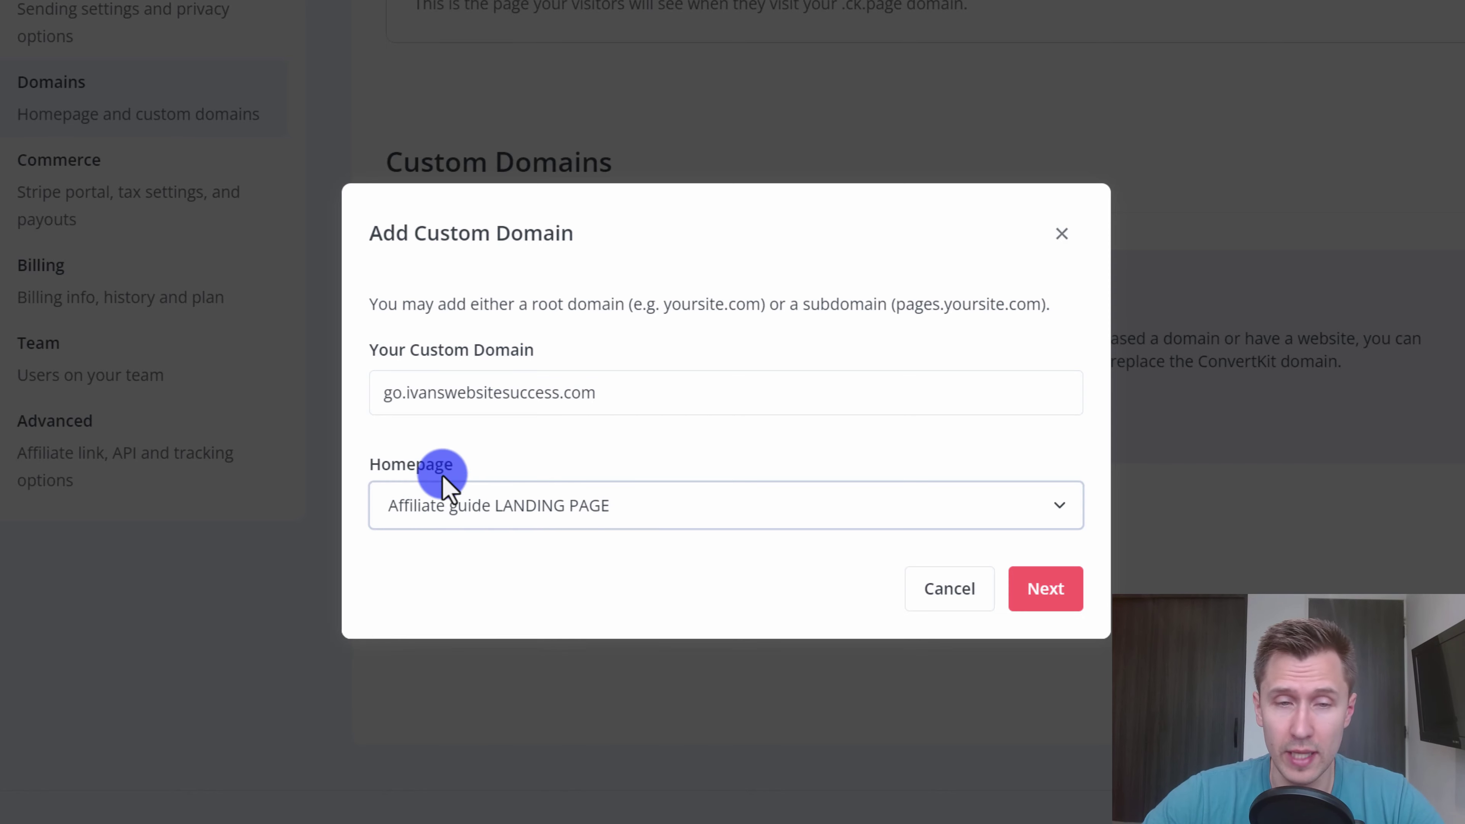
pyautogui.click(1066, 600)
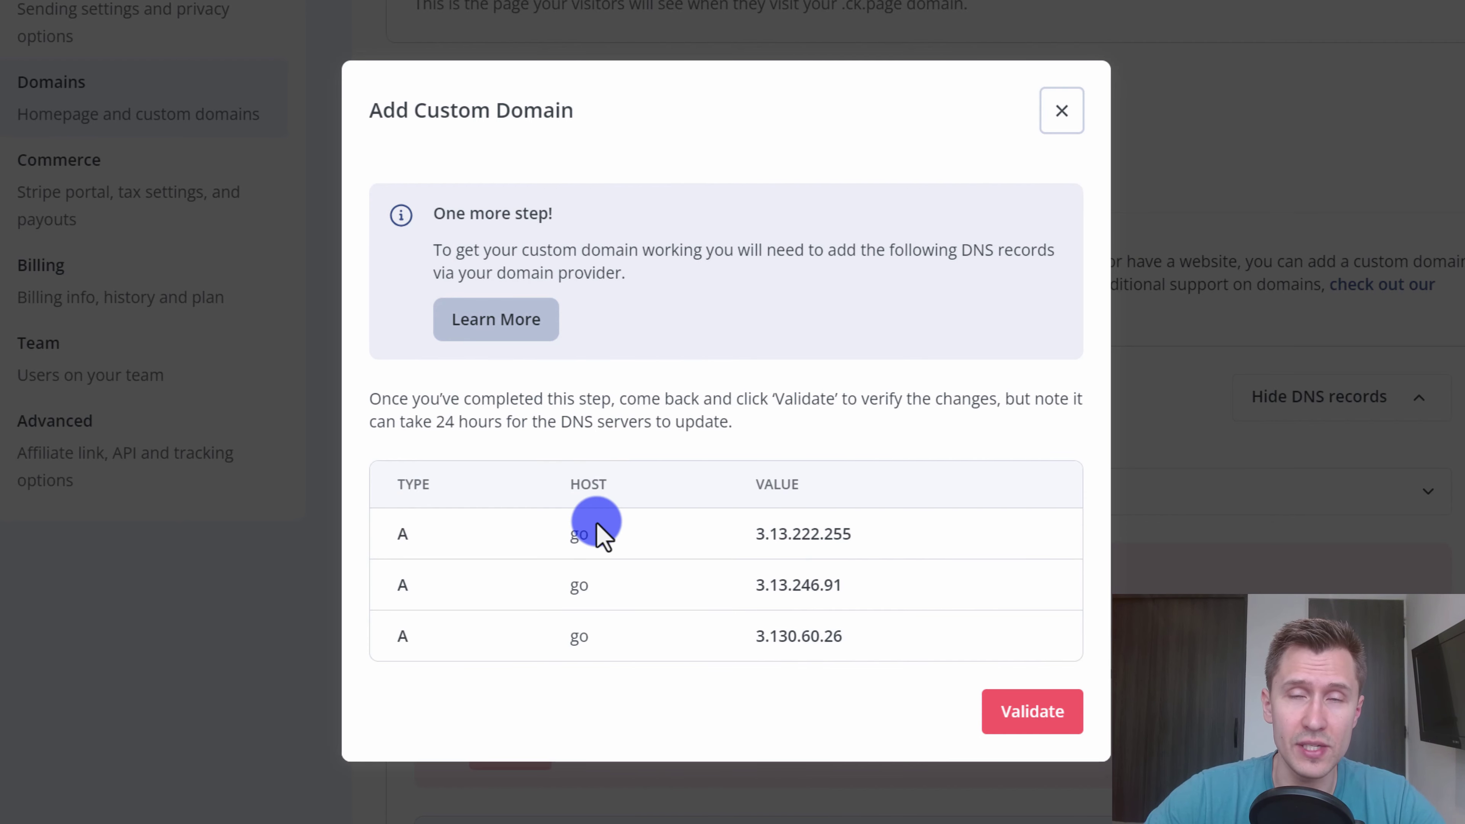
pyautogui.click(346, 11)
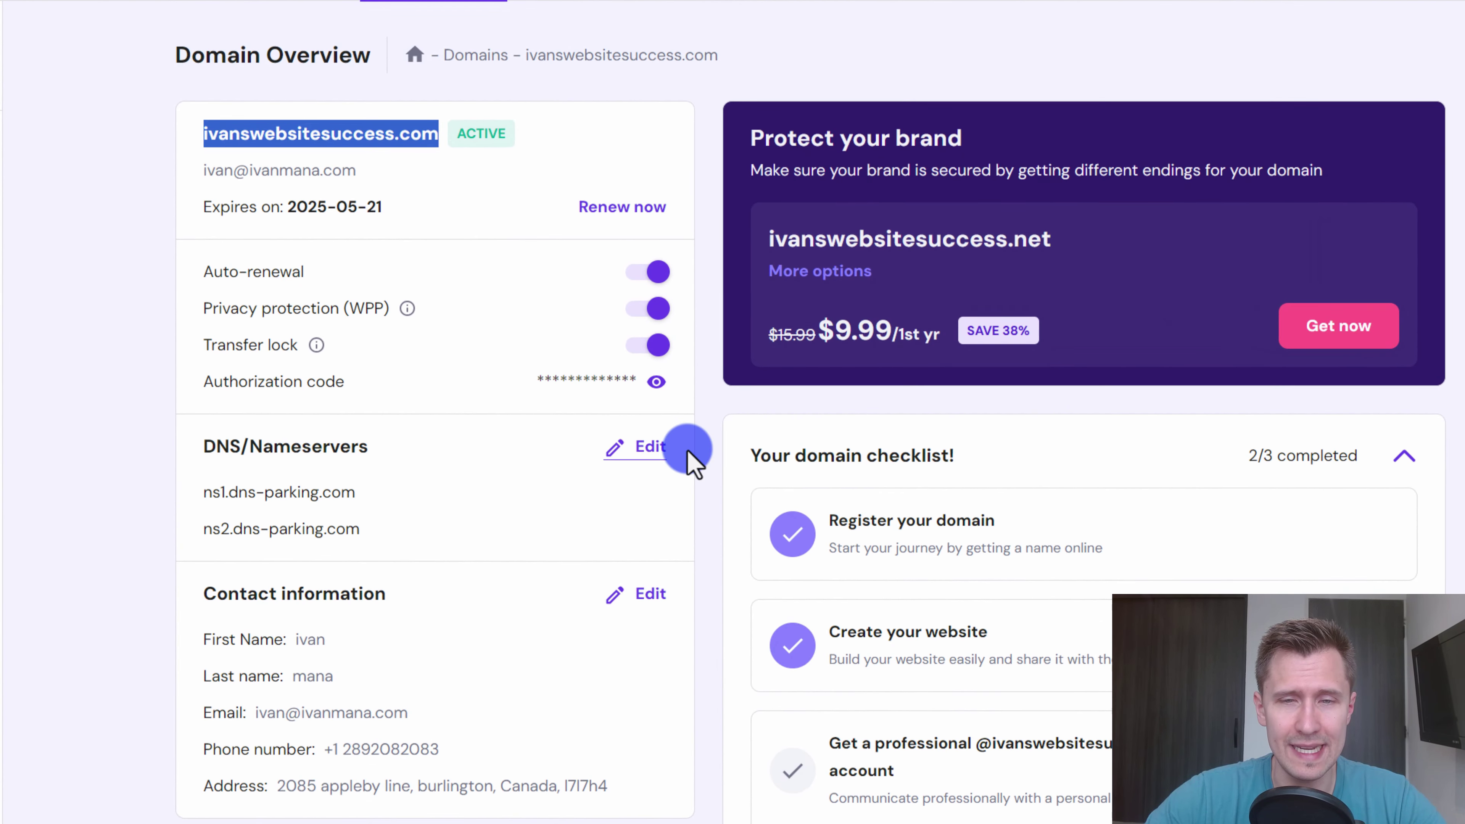
# - Open the domain's DNS / Nameservers page and locate the Manage DNS records section
pyautogui.click(656, 452)
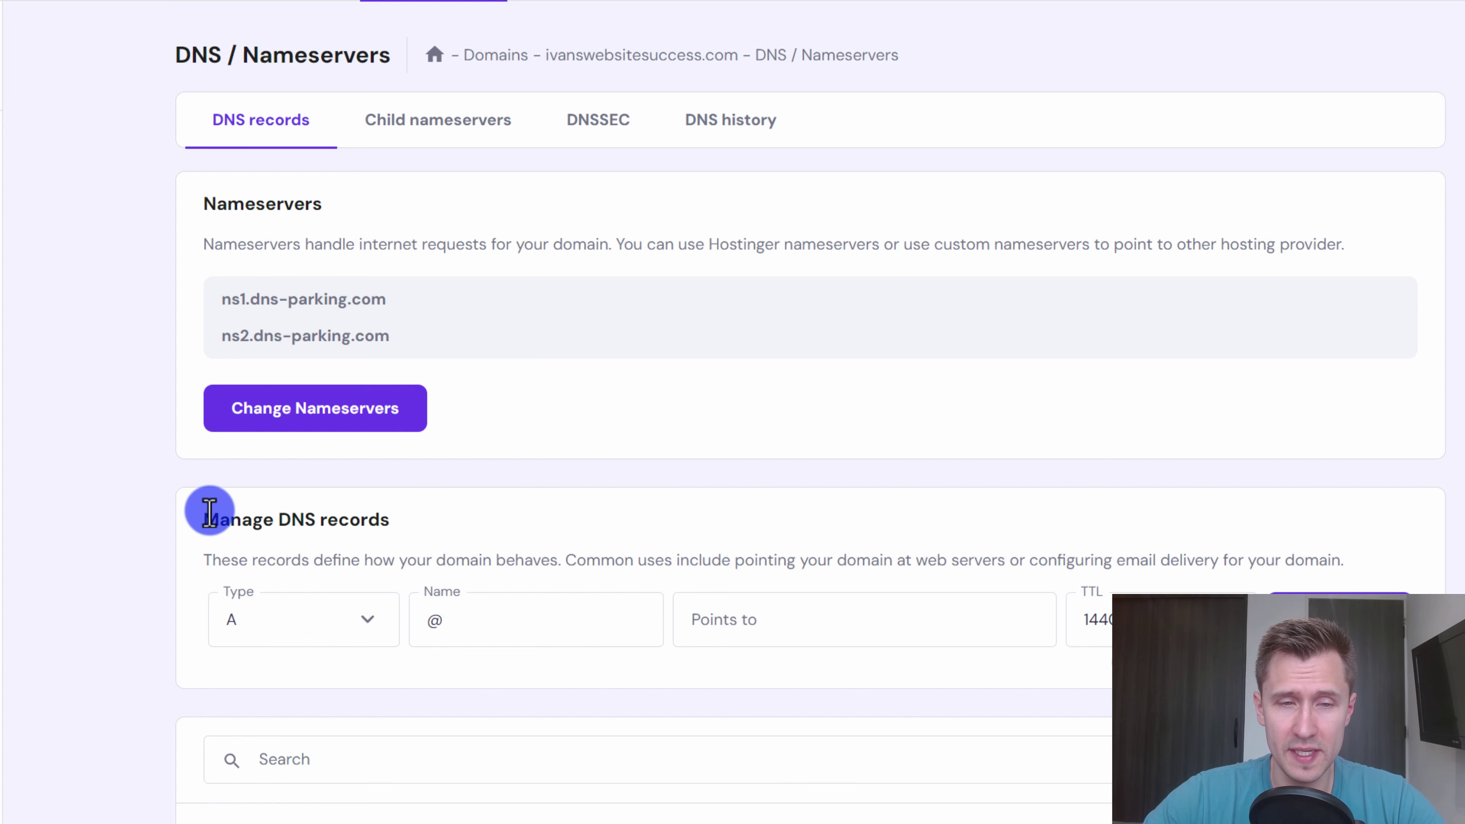
pyautogui.moveTo(210, 511); pyautogui.dragTo(376, 510)
pyautogui.scroll(-4, 376, 510)
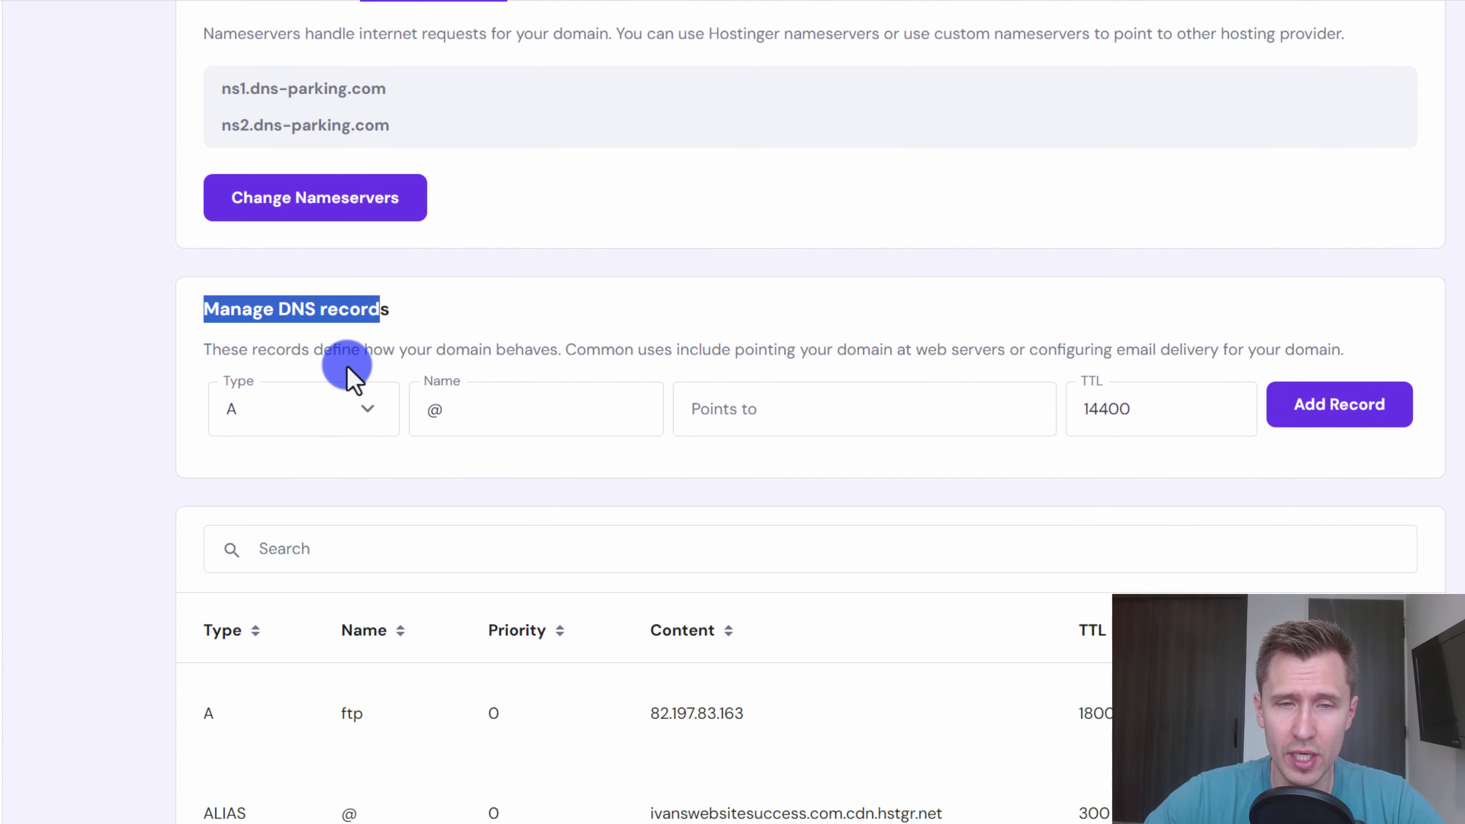
pyautogui.click(278, 284)
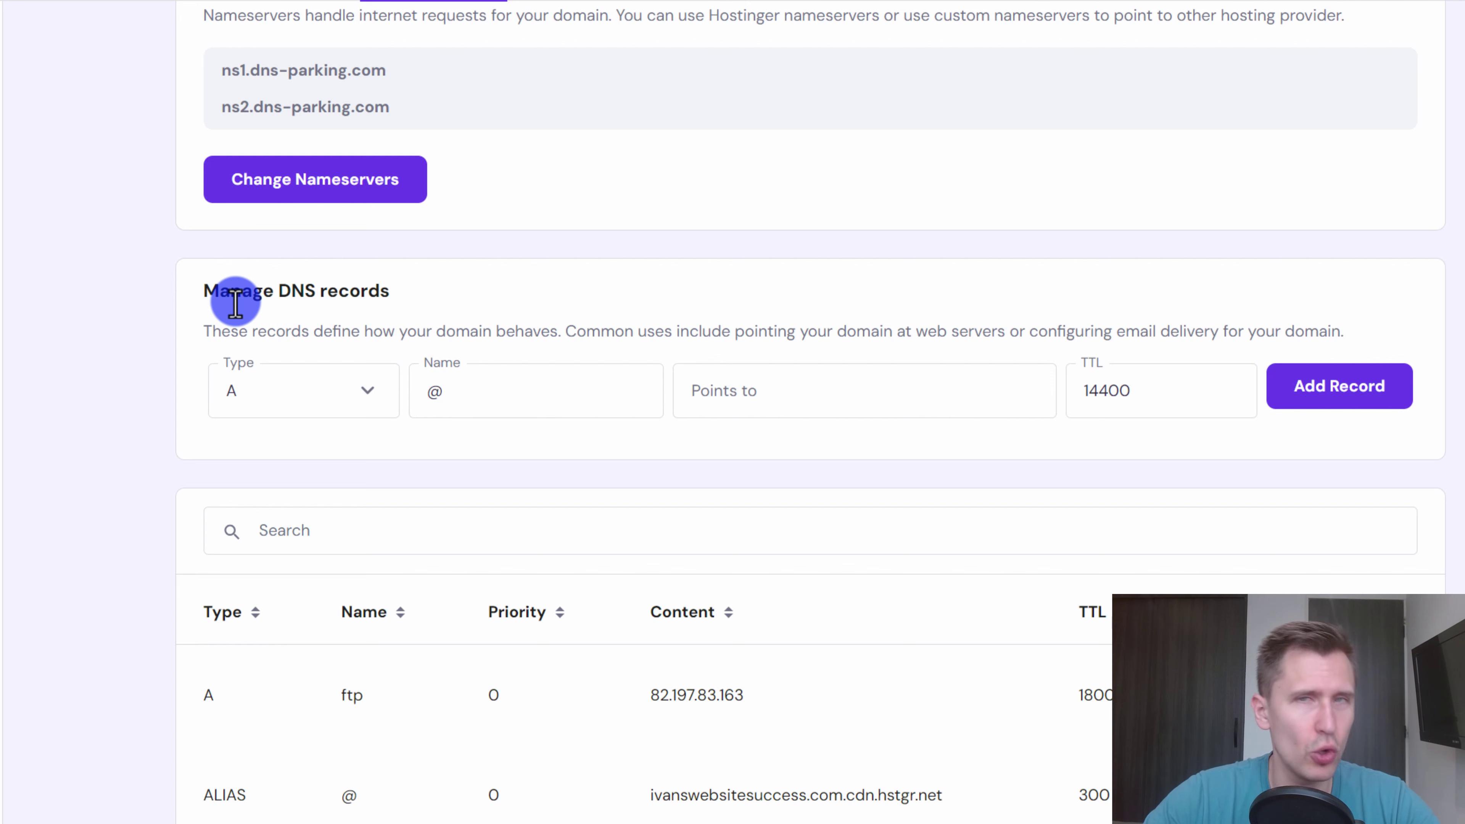
pyautogui.scroll(4, 235, 301)
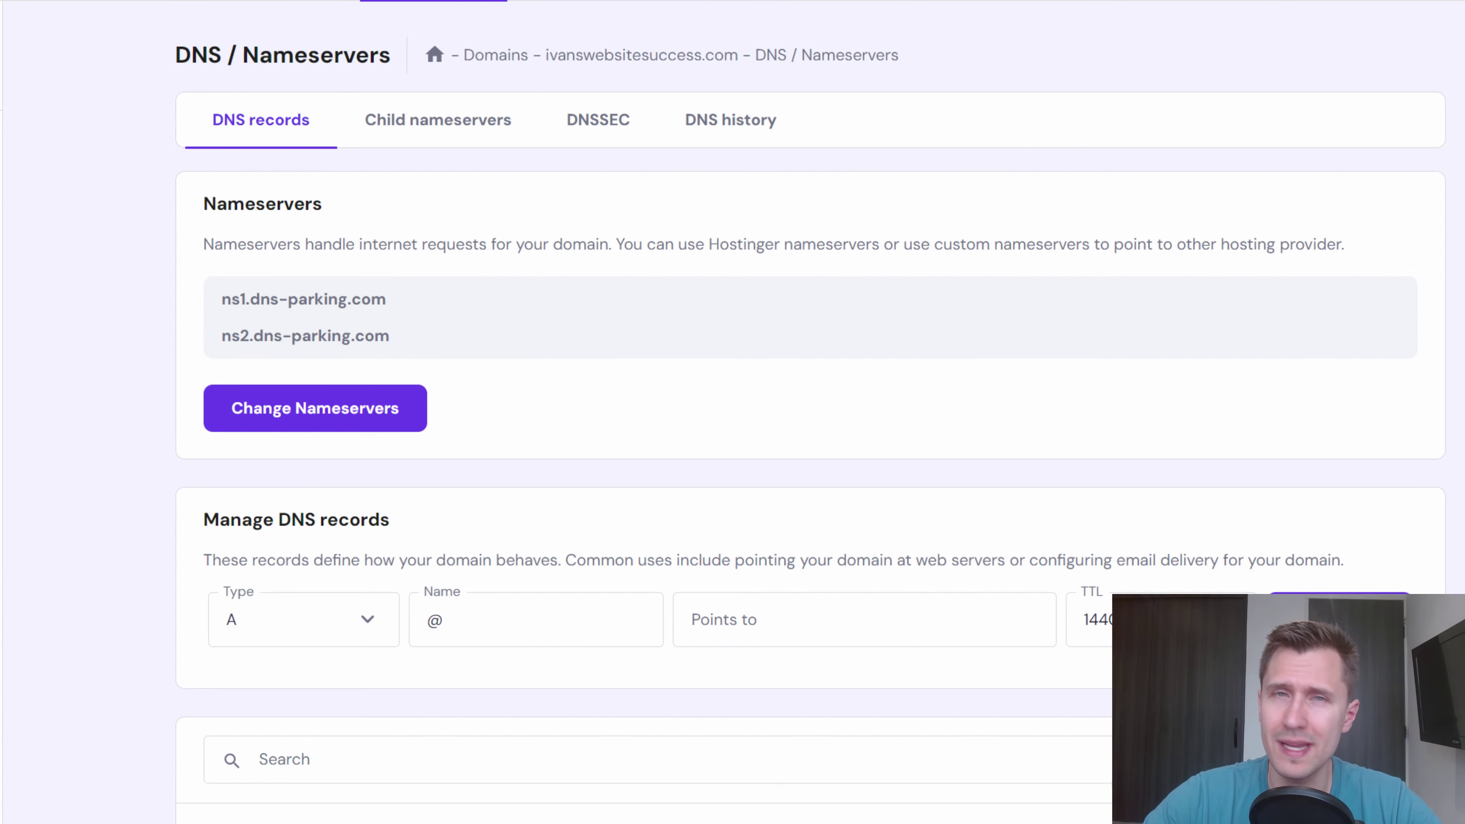
pyautogui.scroll(-4, 588, 598)
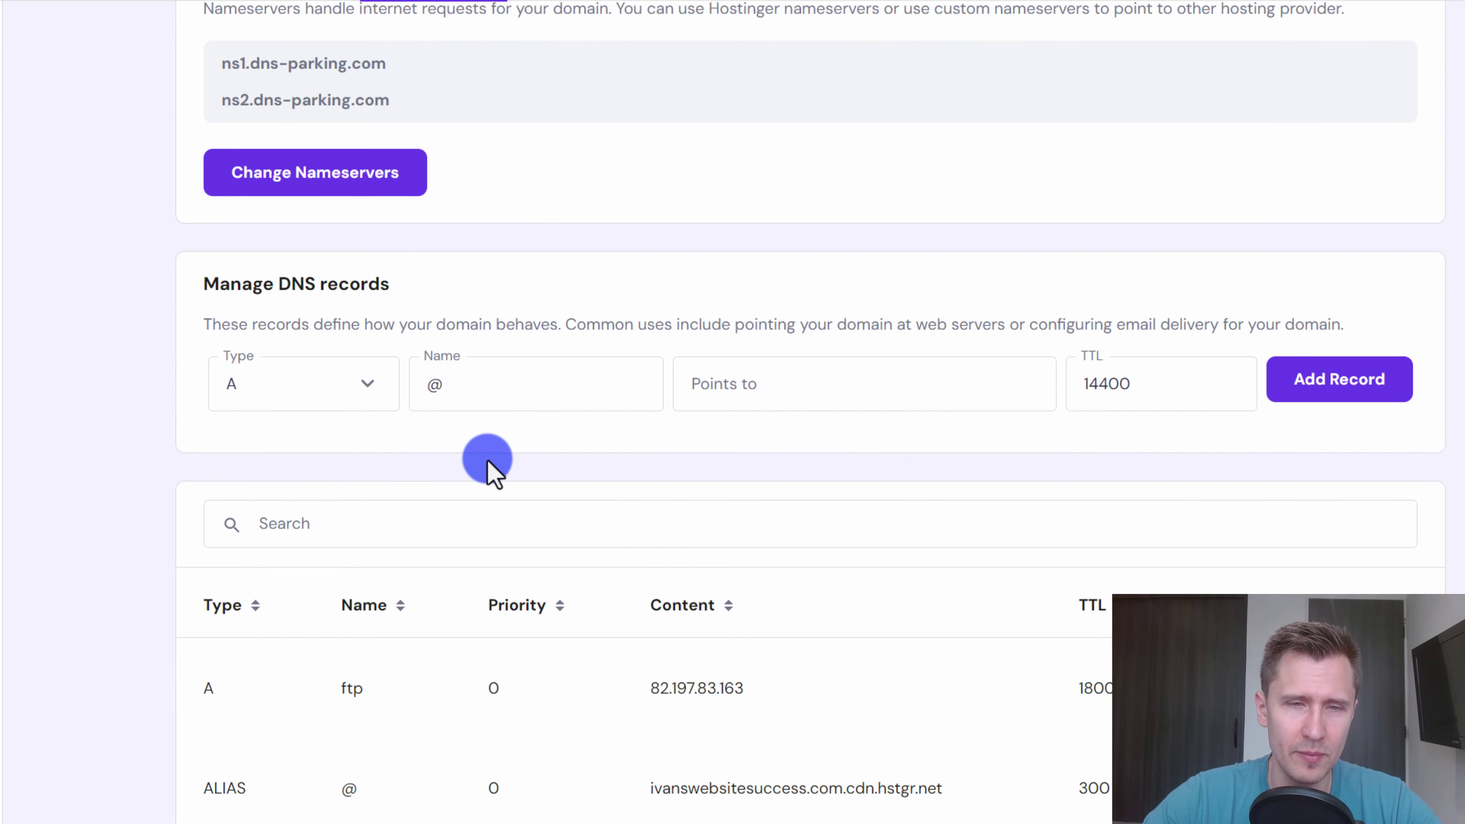
pyautogui.scroll(-3, 487, 459)
pyautogui.scroll(3, 409, 328)
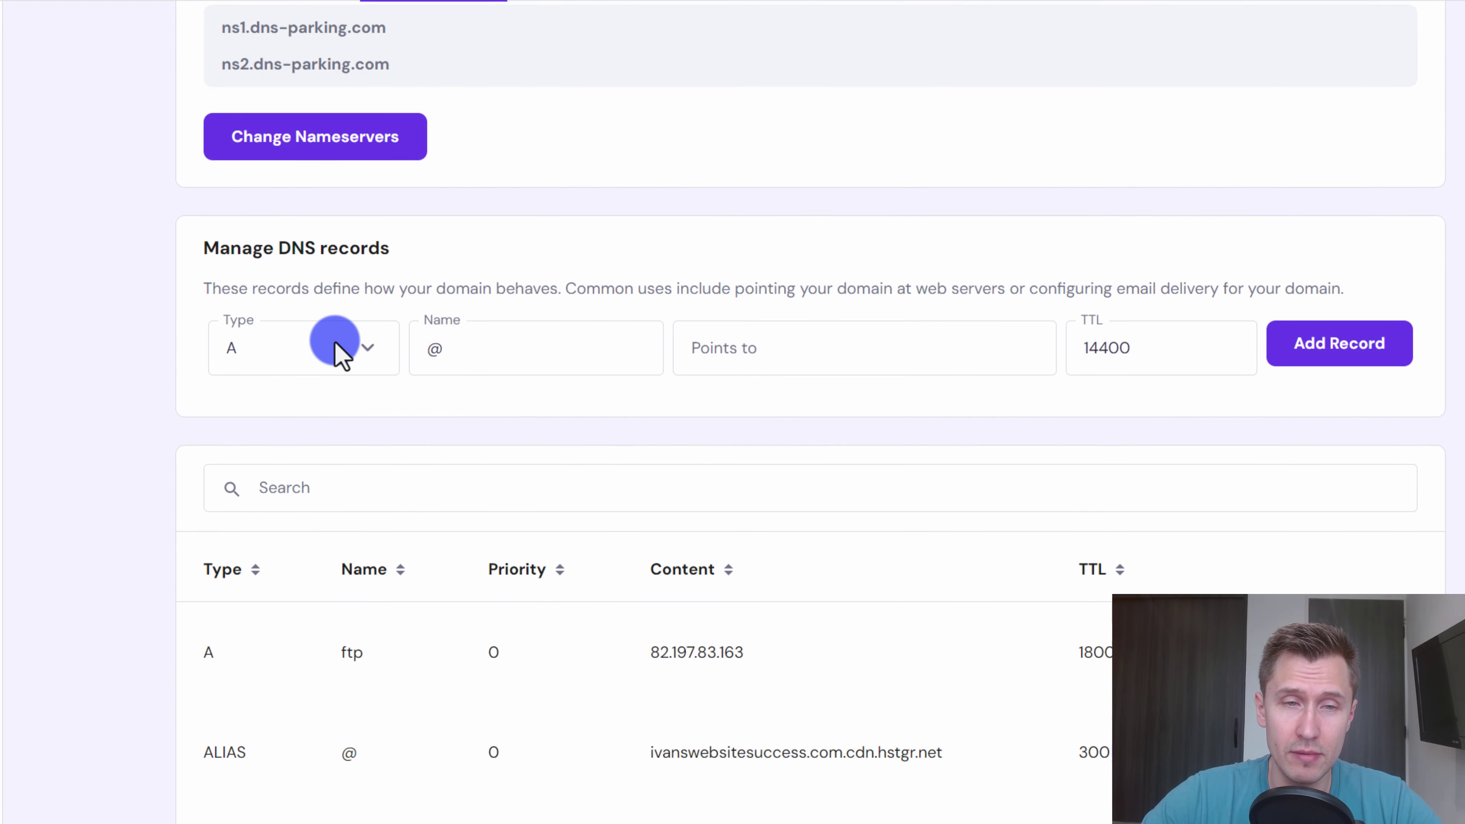
pyautogui.scroll(1, 346, 404)
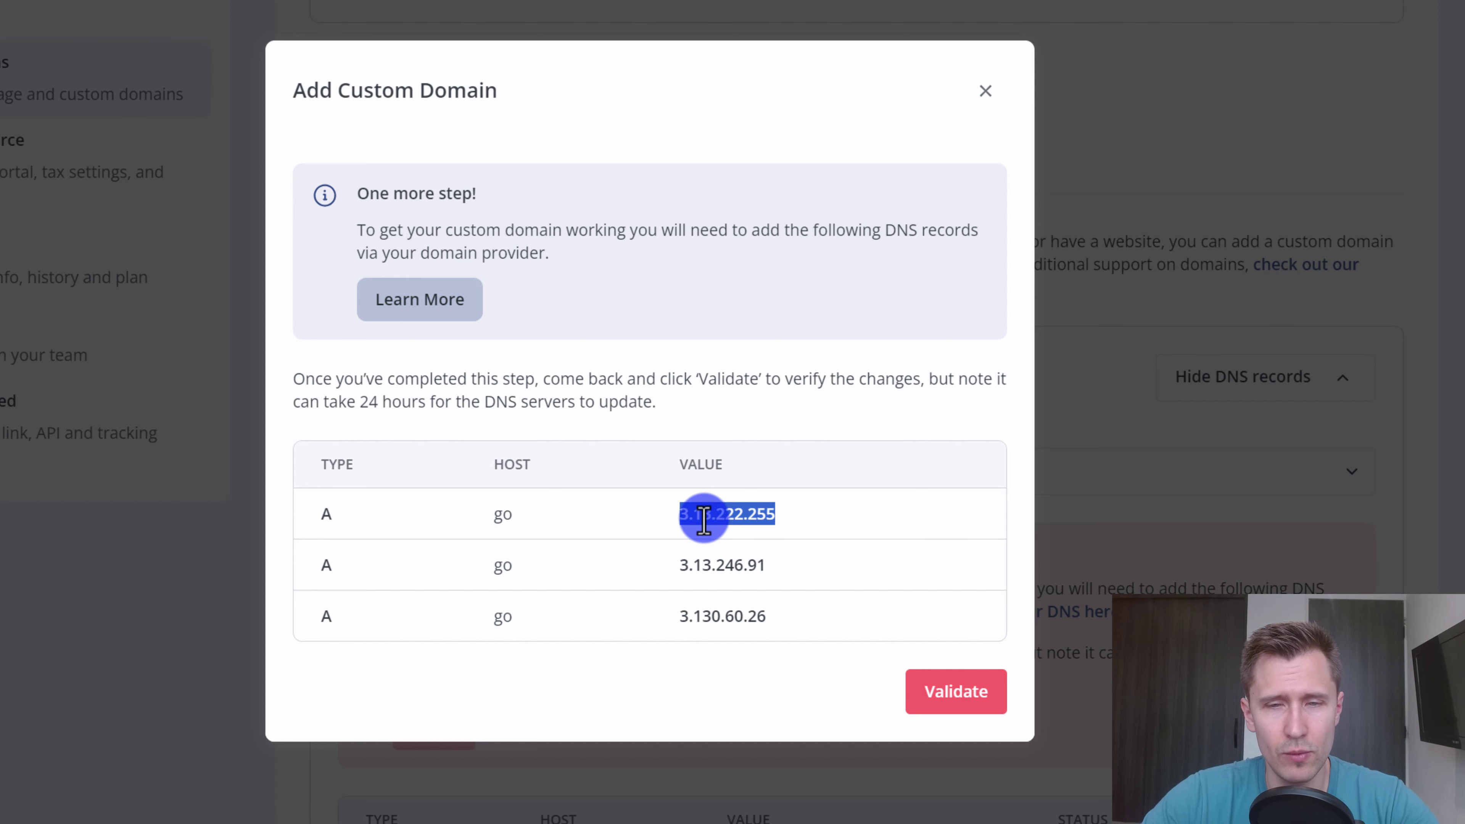
# - Add a go A record pointing to 3.13.222.255
pyautogui.doubleClick(697, 514)
pyautogui.hotkey('ctrl', 'c')
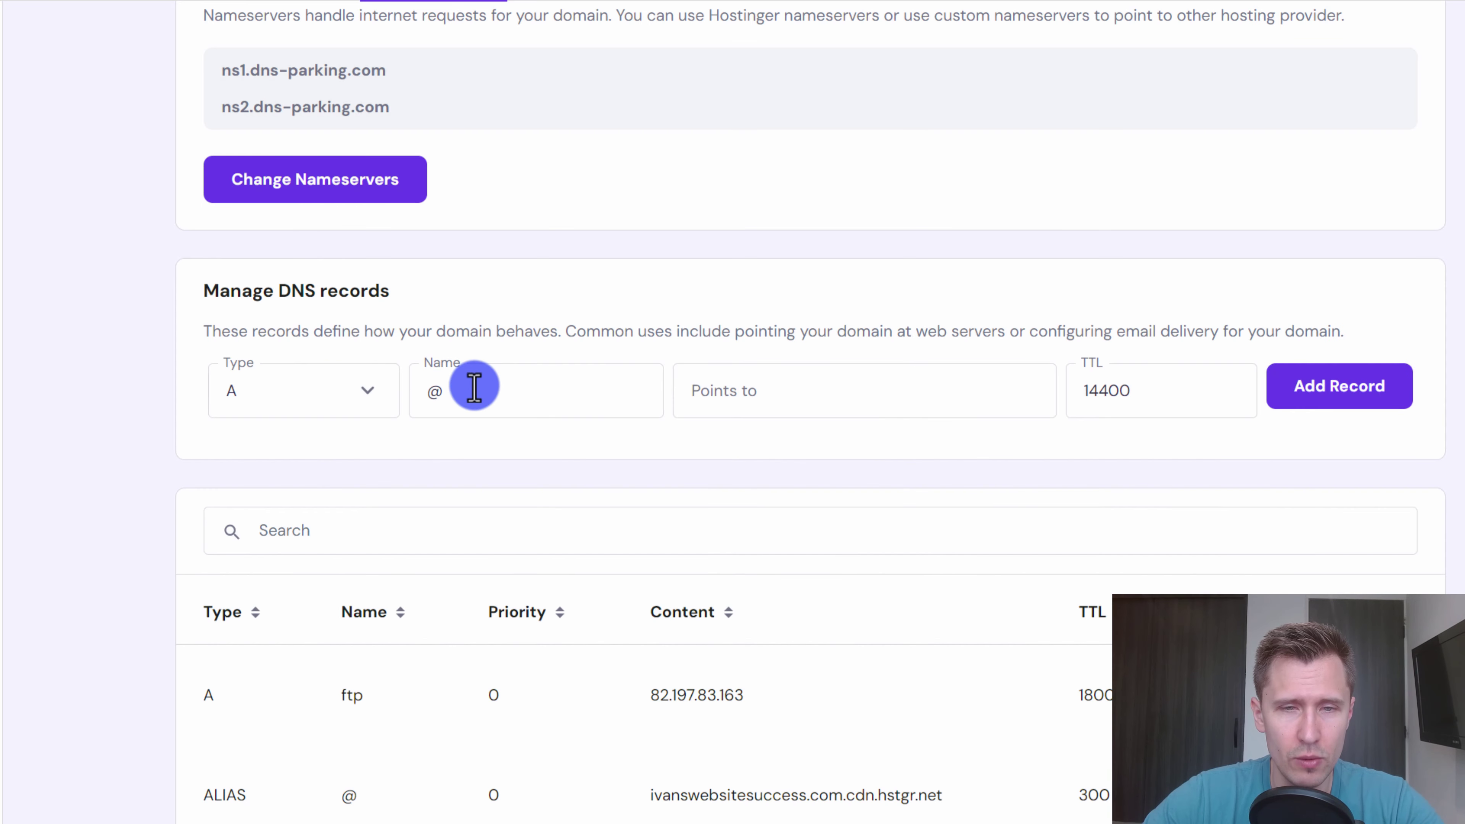
pyautogui.moveTo(474, 388); pyautogui.dragTo(407, 404)
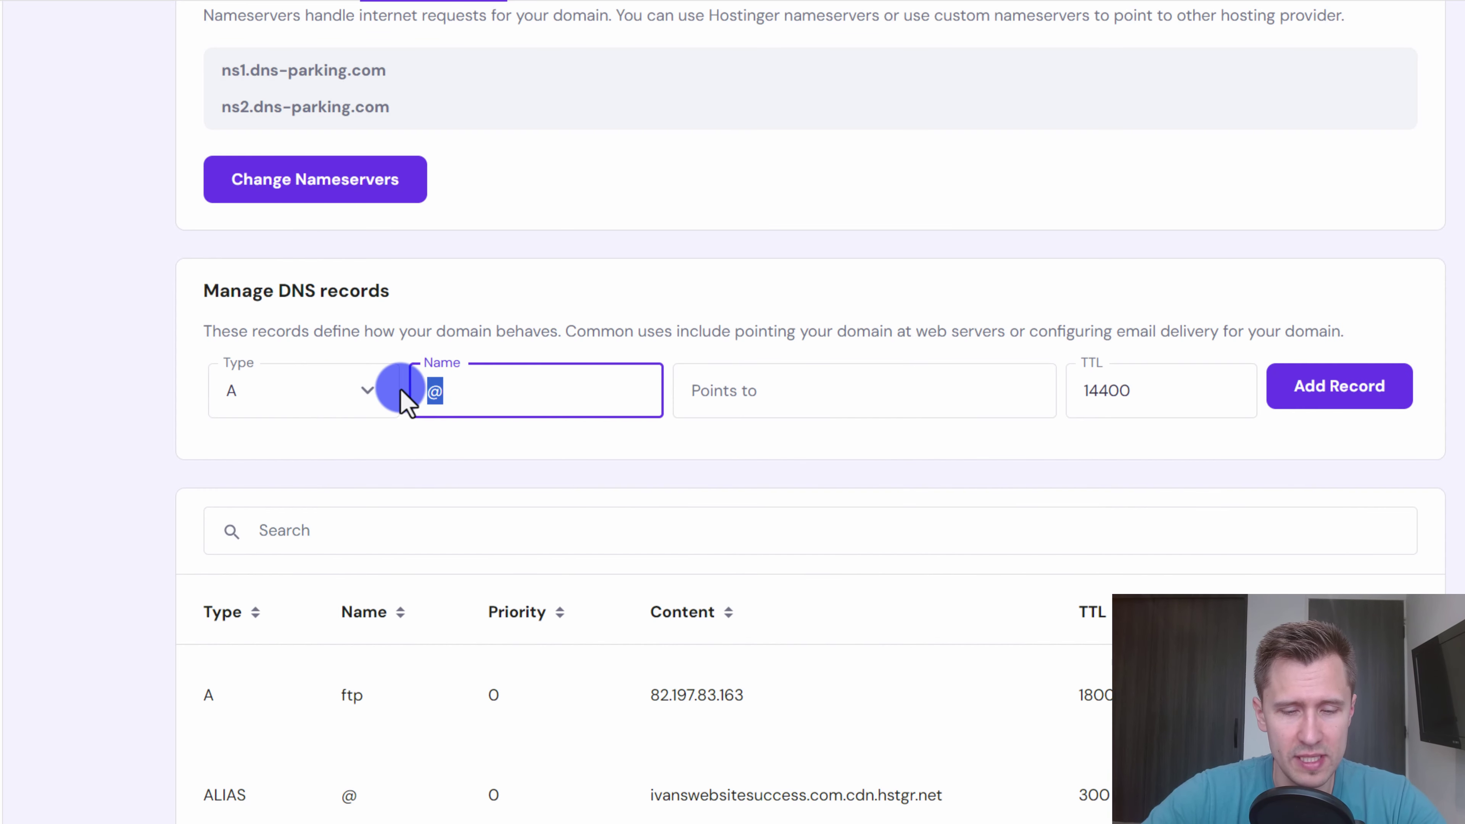
pyautogui.press('Tab')
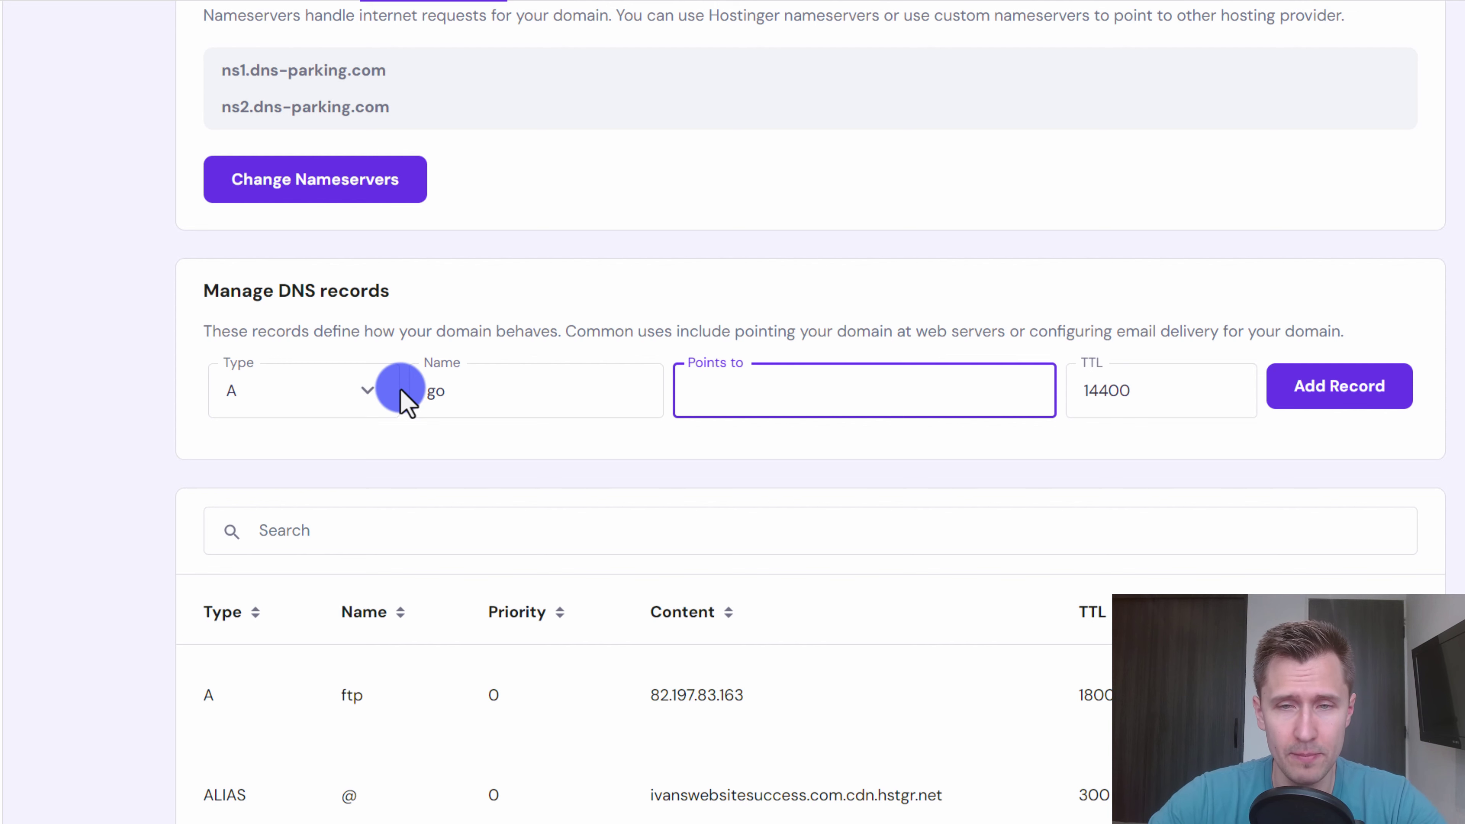
pyautogui.hotkey('ctrl', 'v')
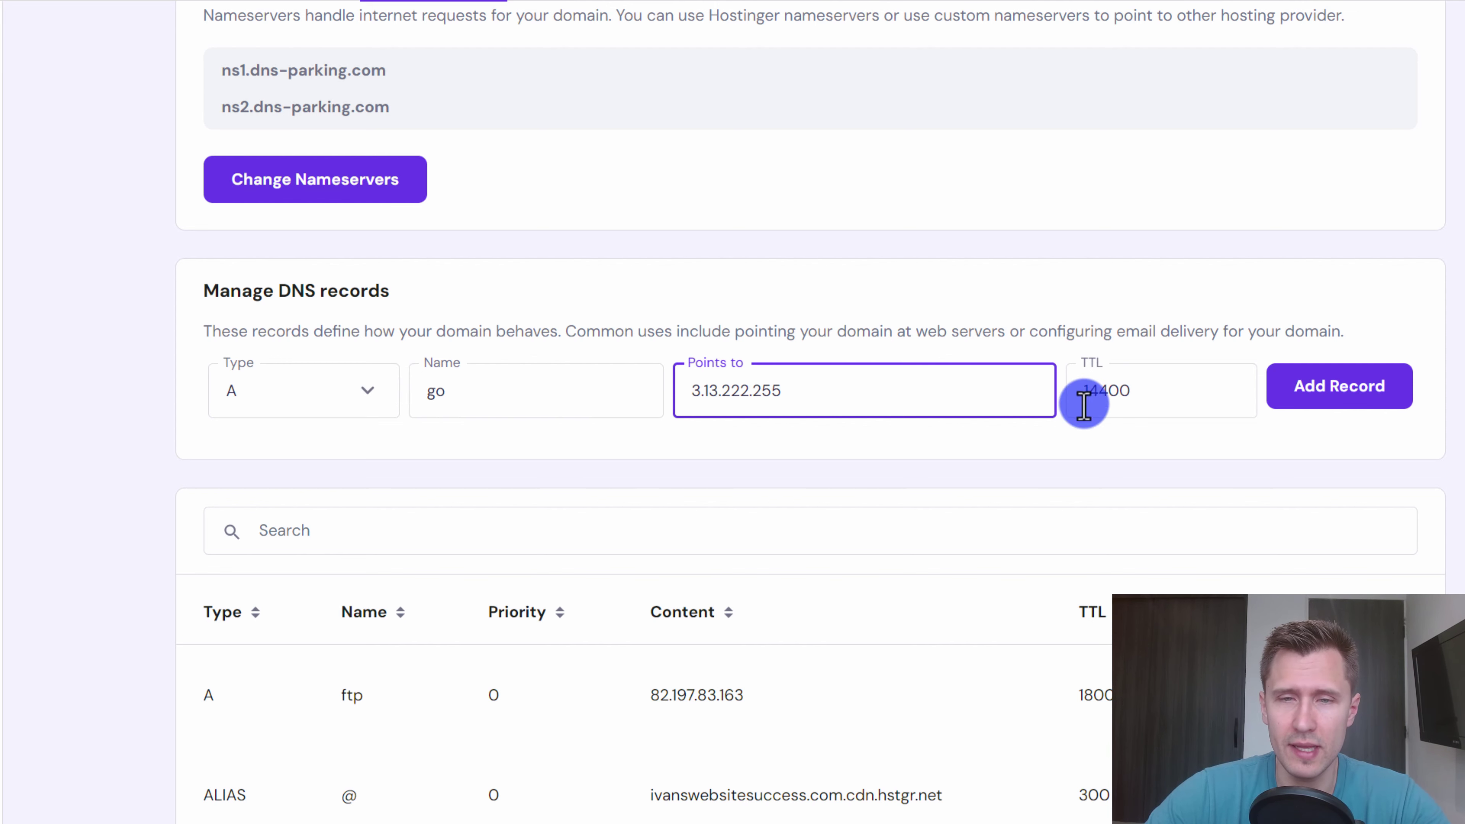
pyautogui.click(1321, 398)
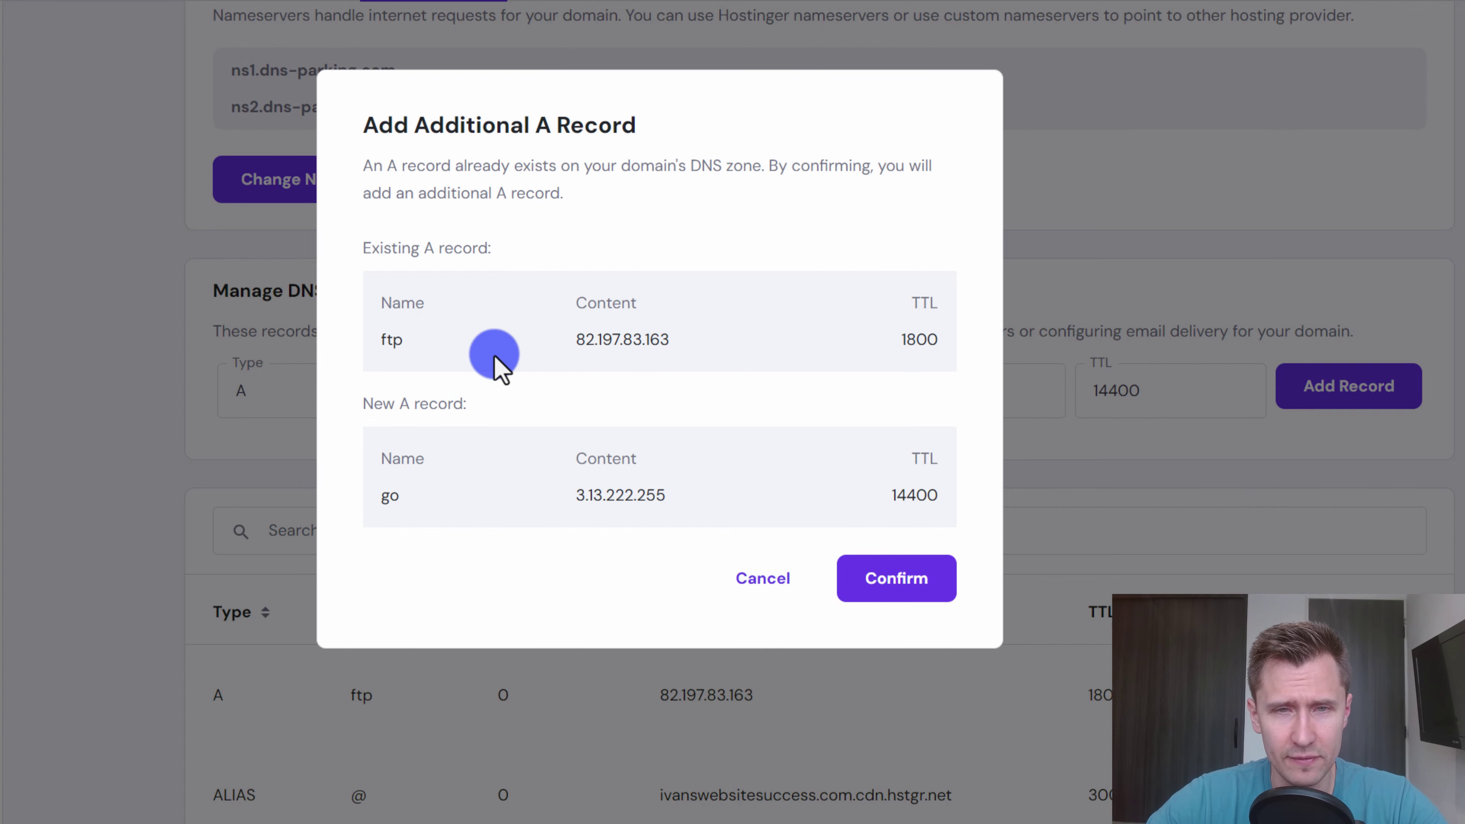
pyautogui.click(932, 588)
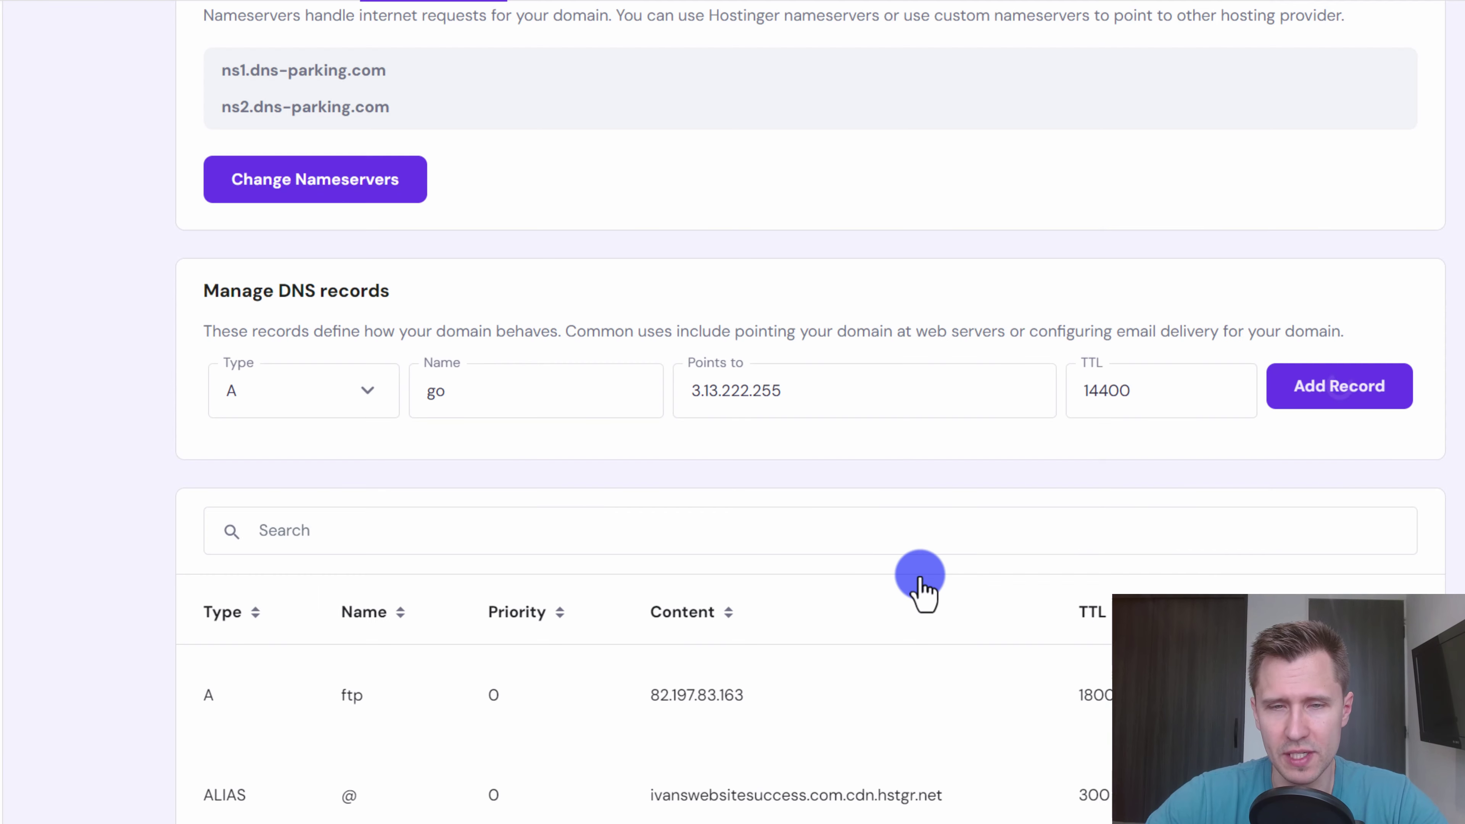
# - Add a second go A record pointing to 3.13.246.91
pyautogui.hotkey('ctrl', 'shift', 'Tab')
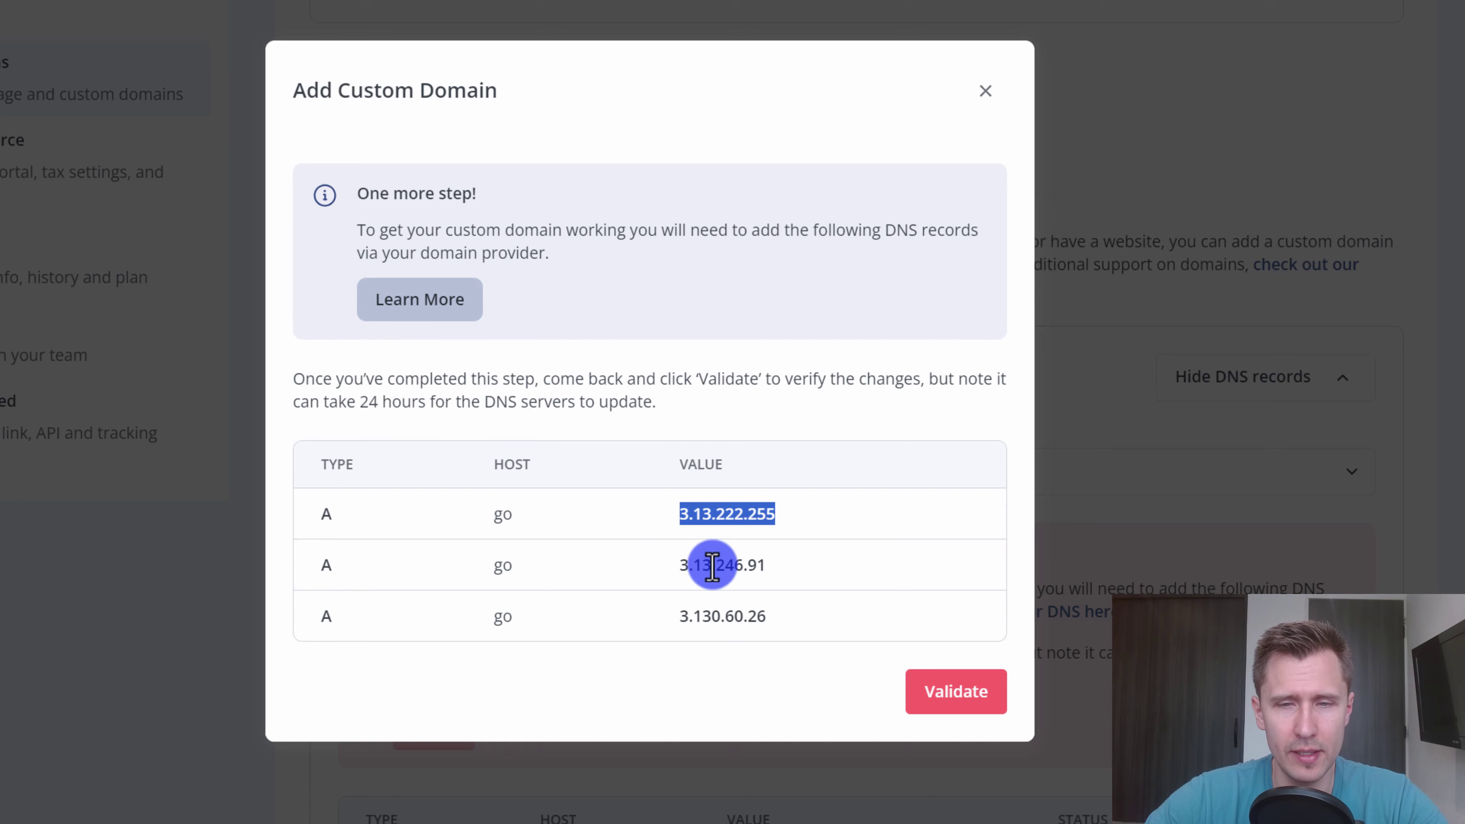
pyautogui.doubleClick(713, 567)
pyautogui.hotkey('ctrl', 'Tab')
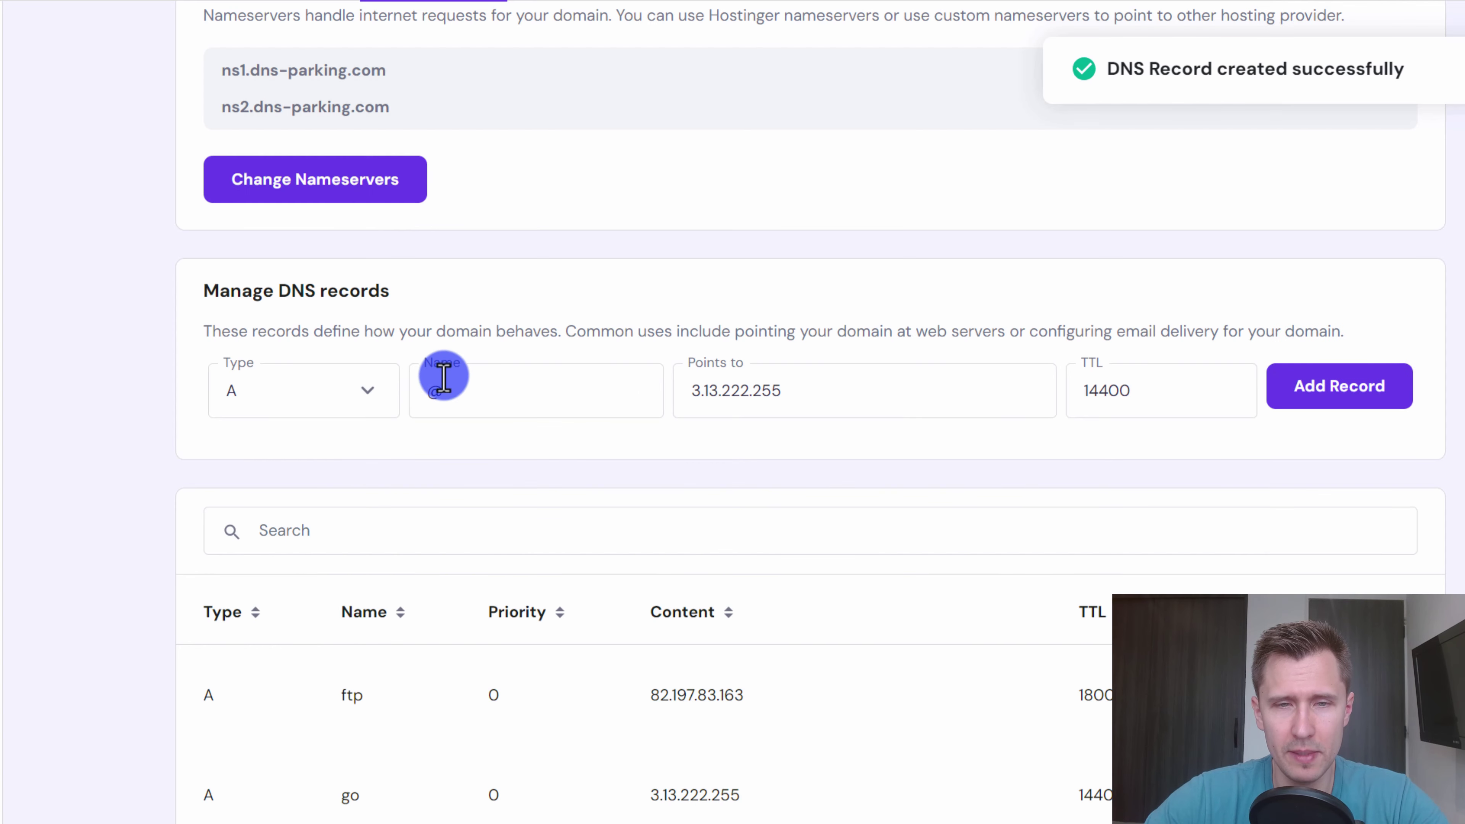
pyautogui.doubleClick(497, 393)
pyautogui.write('go')
pyautogui.press('Tab')
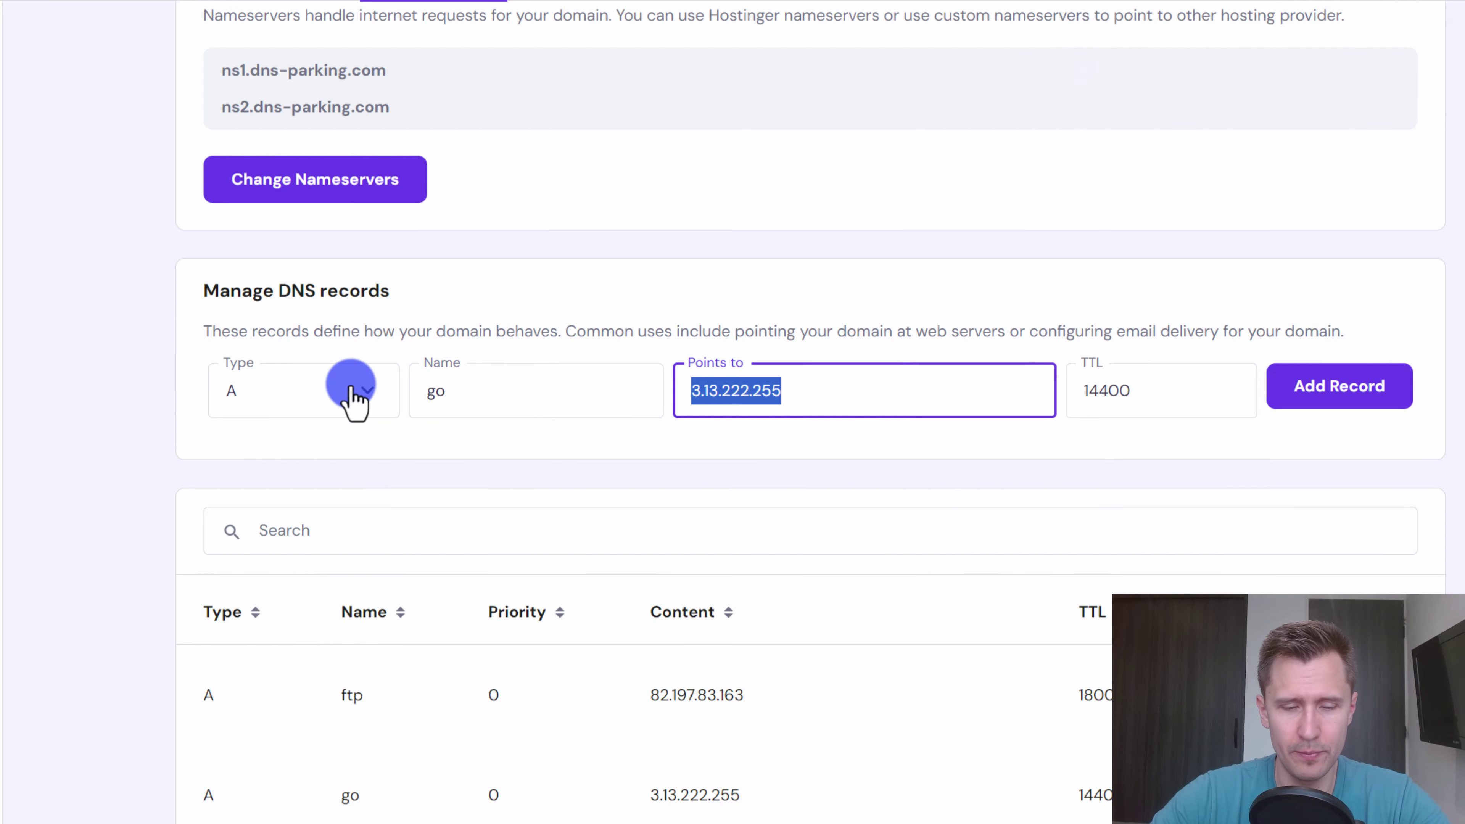
pyautogui.write('3.13.246.91')
pyautogui.click(1340, 385)
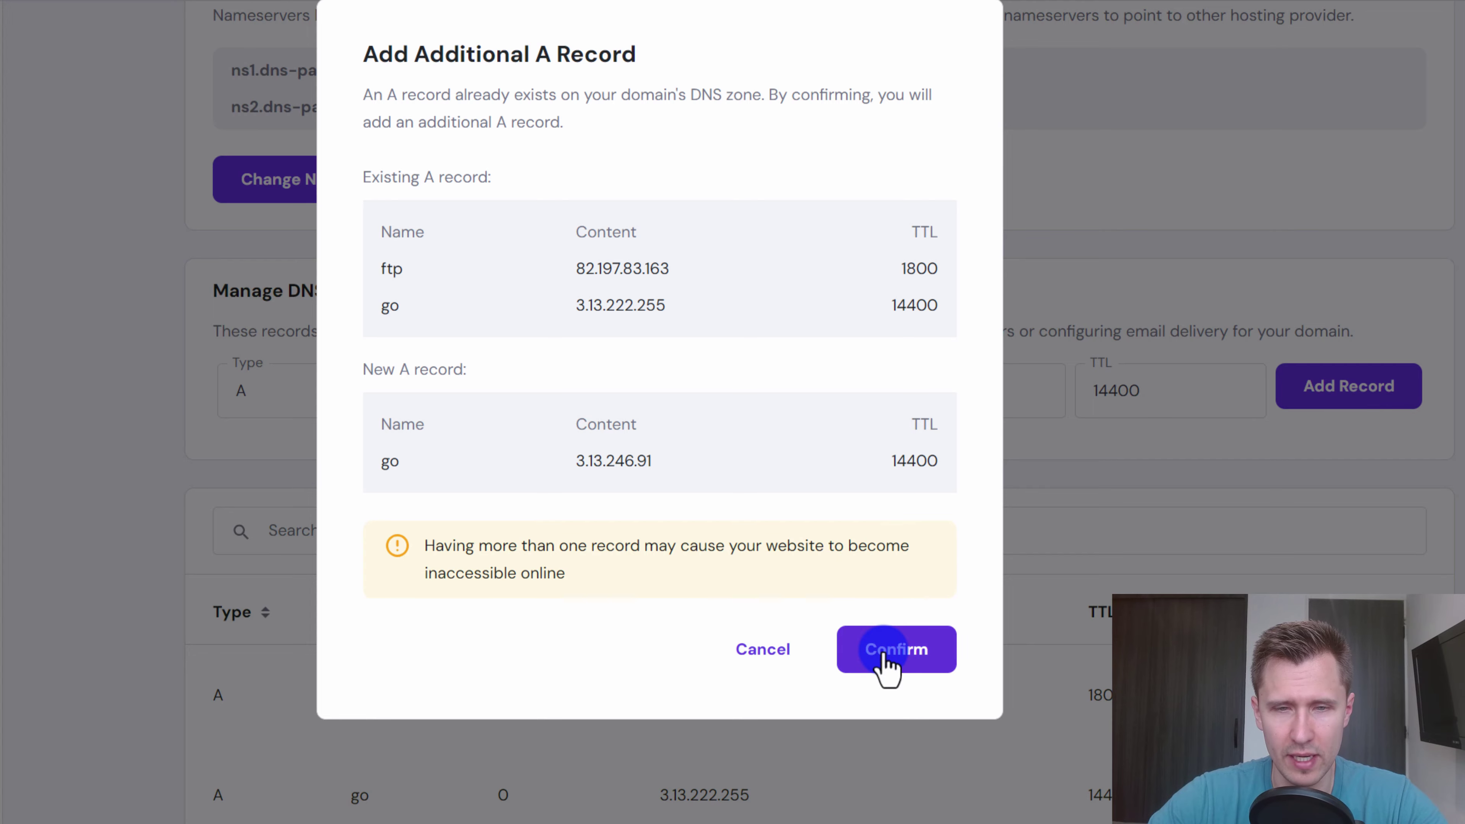
pyautogui.click(883, 670)
# - Add a third go A record pointing to 3.130.60.26
pyautogui.hotkey('ctrl', 'Tab')
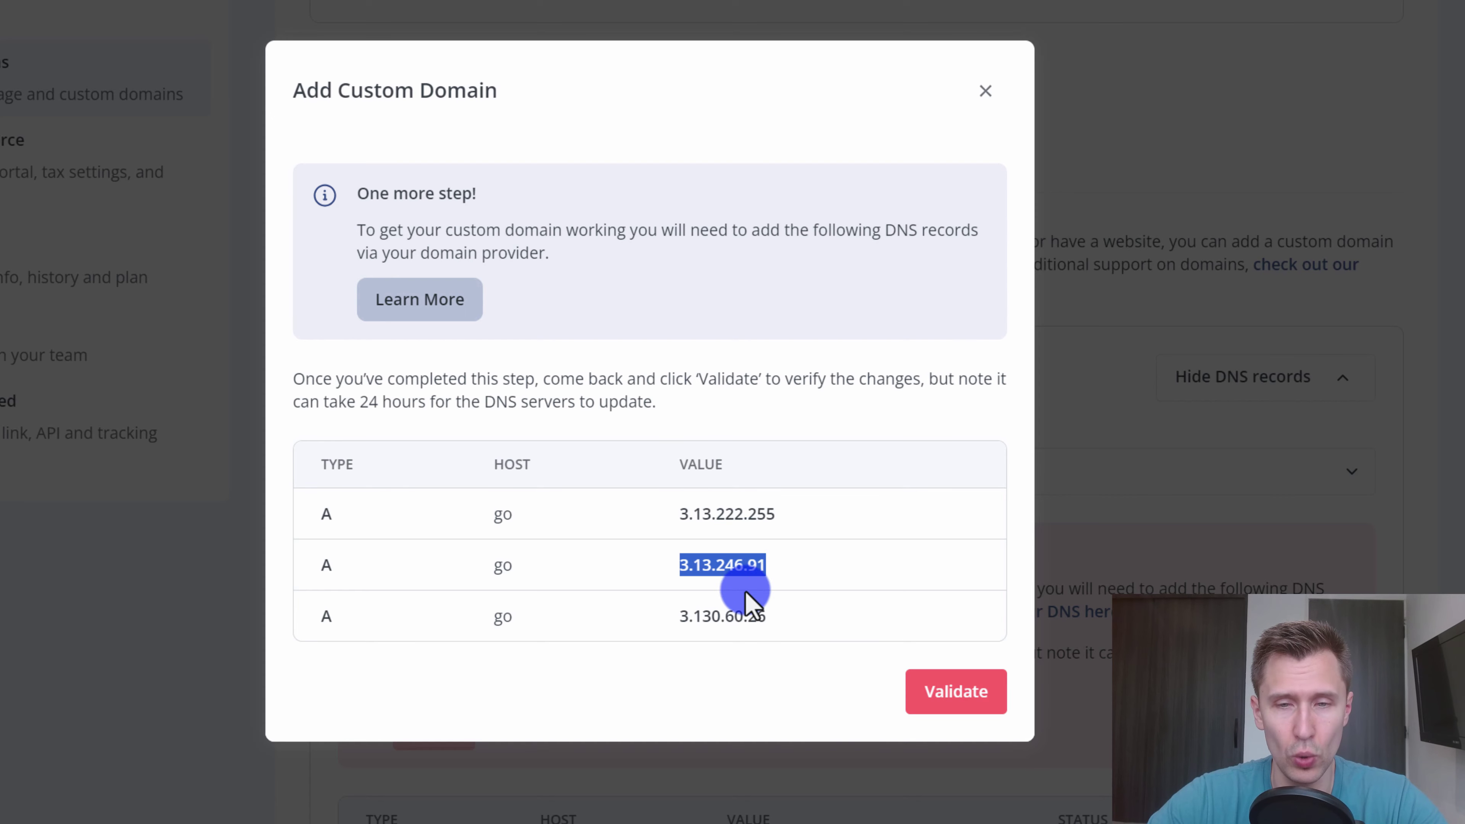
pyautogui.doubleClick(724, 616)
pyautogui.hotkey('ctrl', 'c')
pyautogui.hotkey('ctrl', 'Tab')
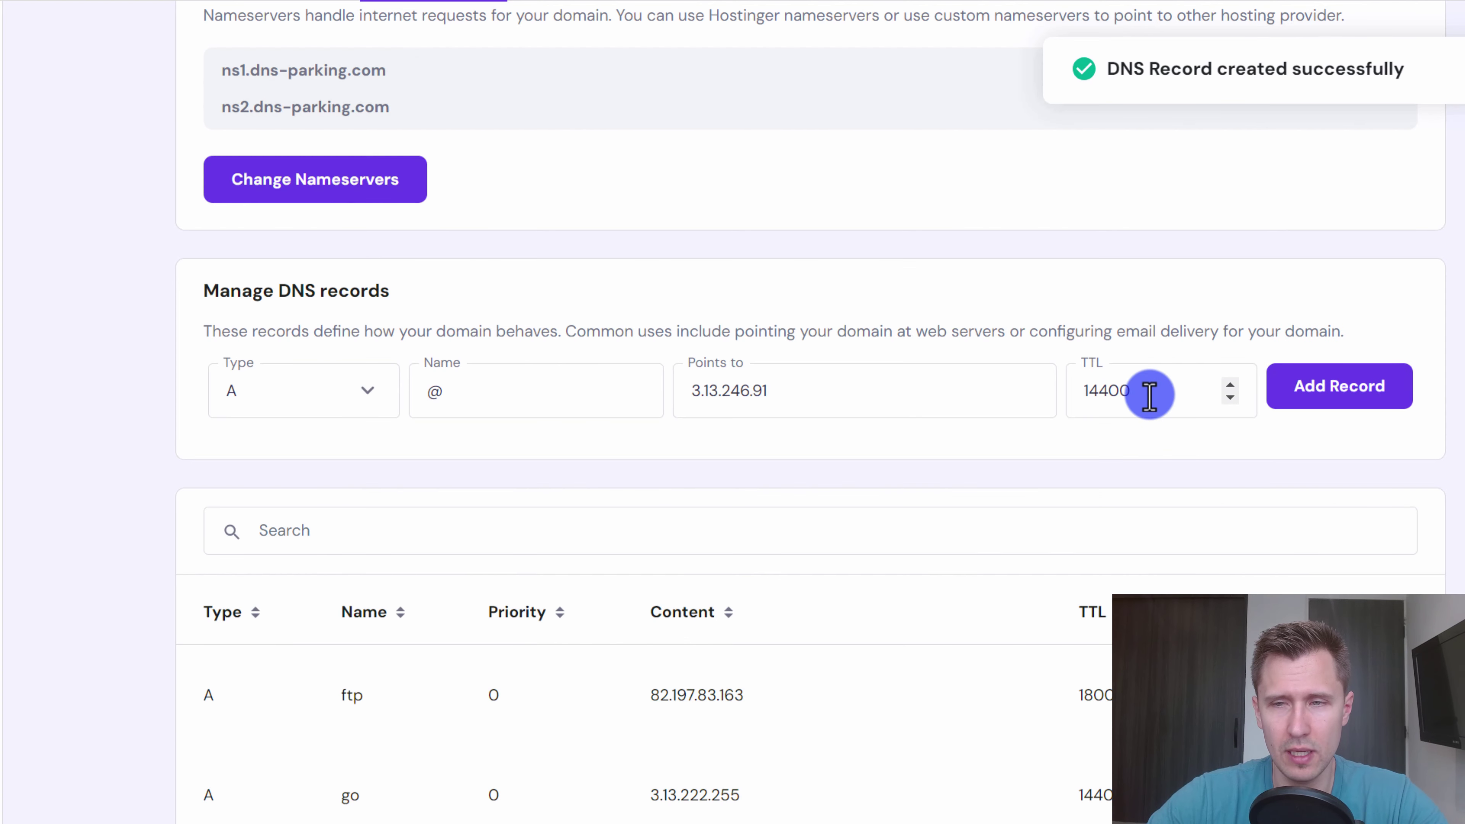
pyautogui.doubleClick(467, 386)
pyautogui.write('go')
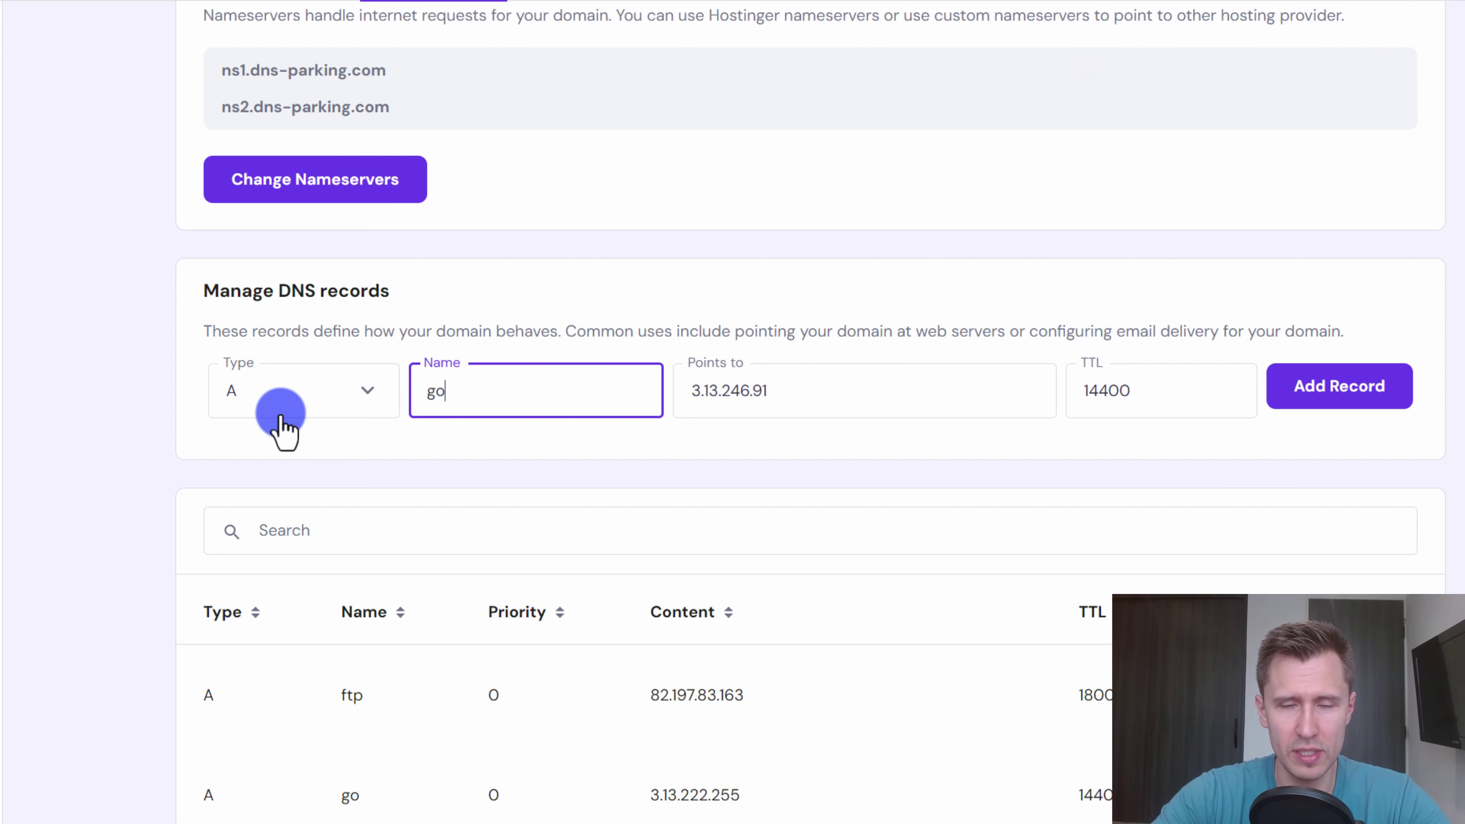
pyautogui.press('Tab')
pyautogui.hotkey('ctrl', 'v')
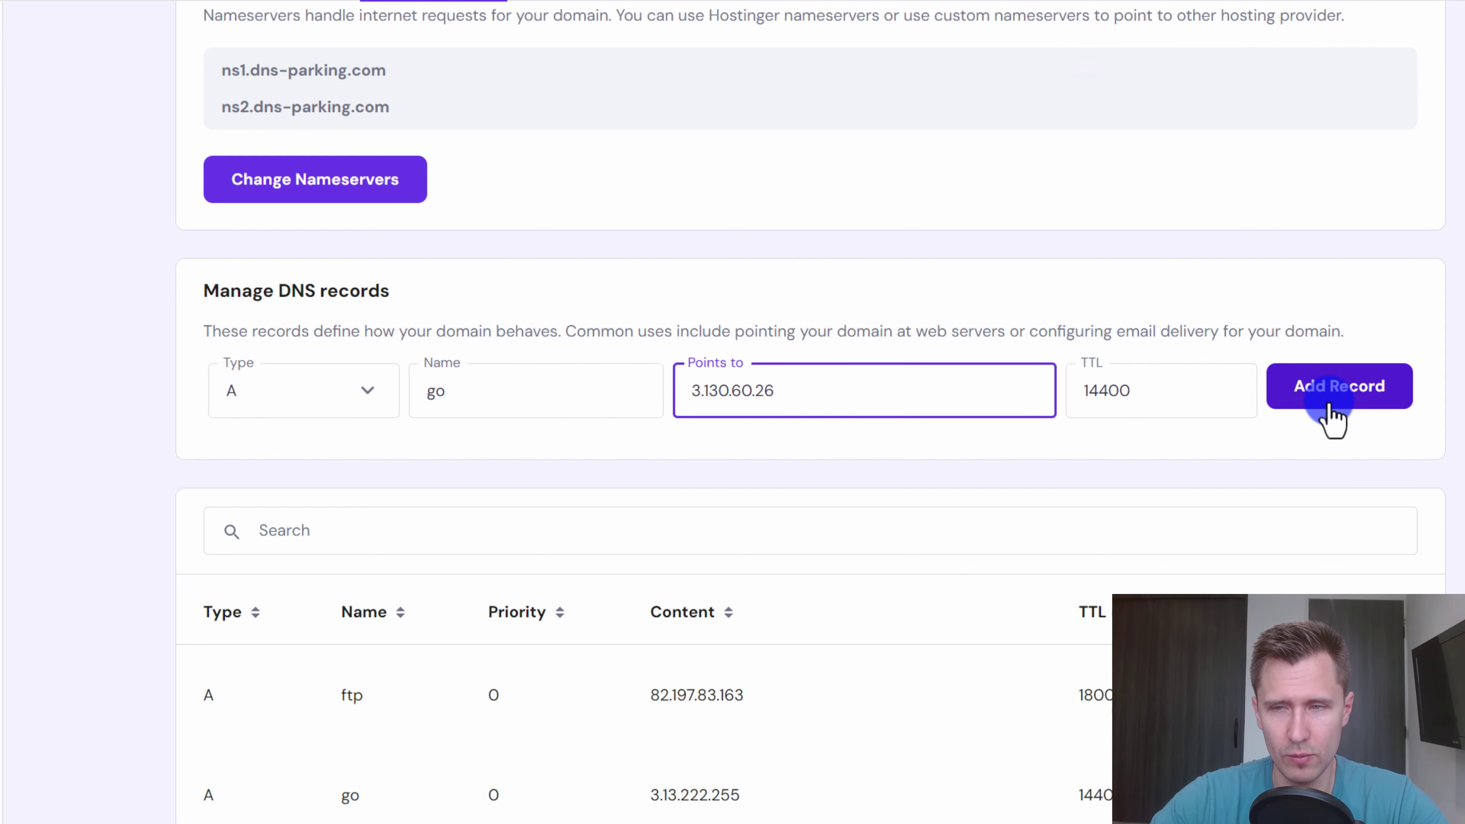
pyautogui.click(1327, 398)
pyautogui.click(889, 675)
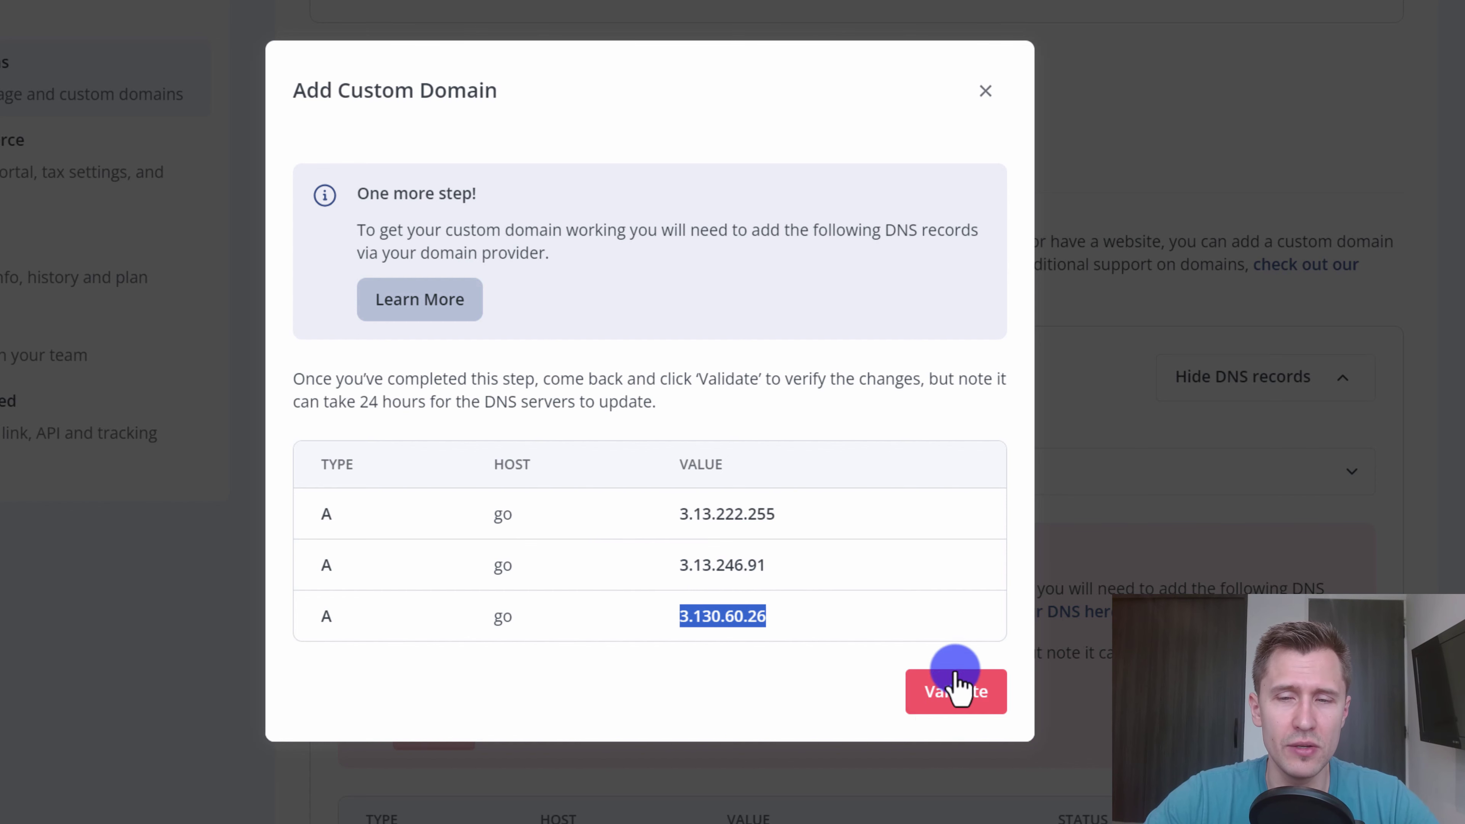
# - Validate the go subdomain's DNS records and confirm all three A records show Verified
pyautogui.click(966, 707)
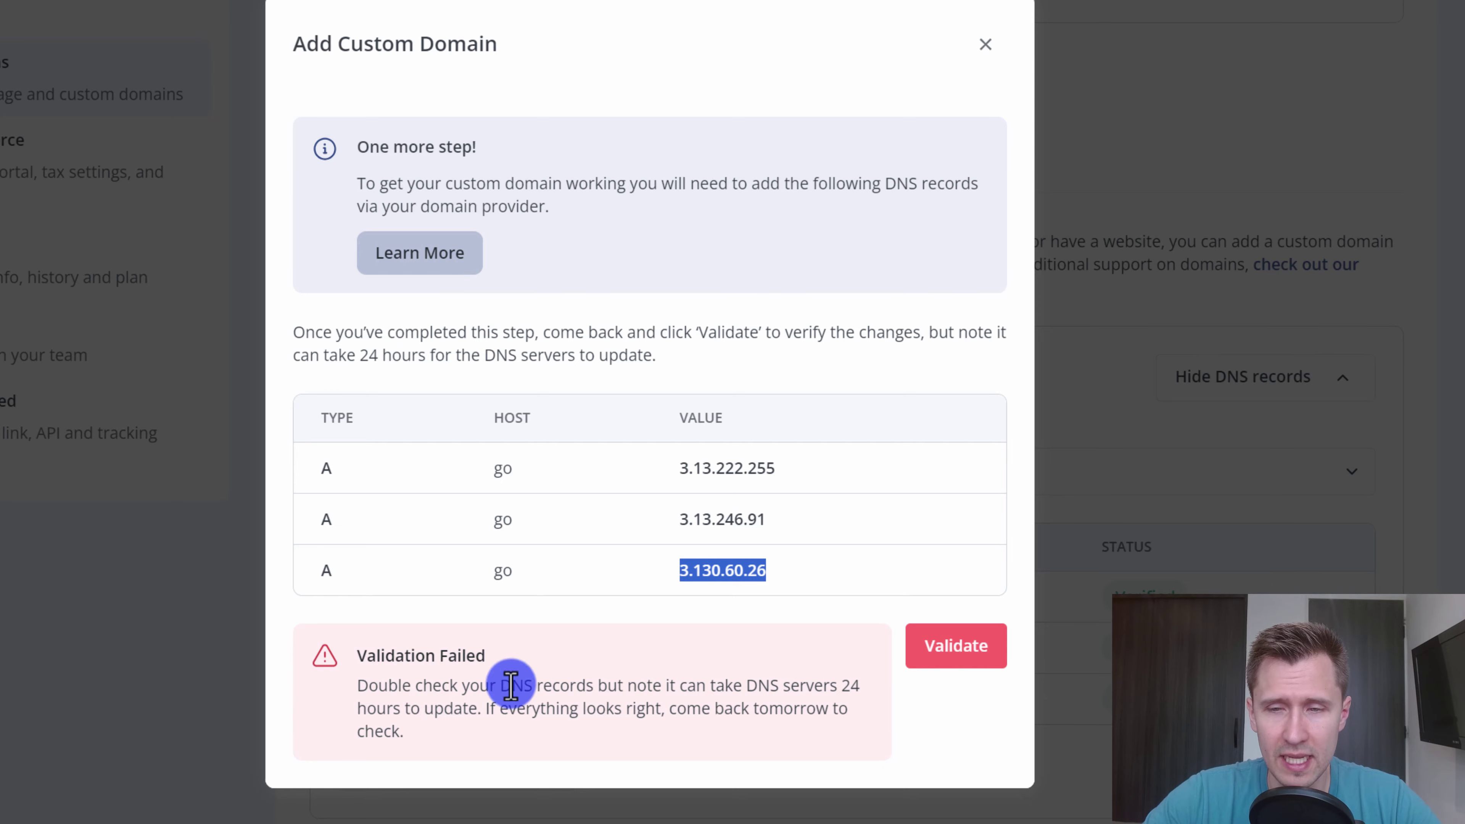
pyautogui.click(986, 45)
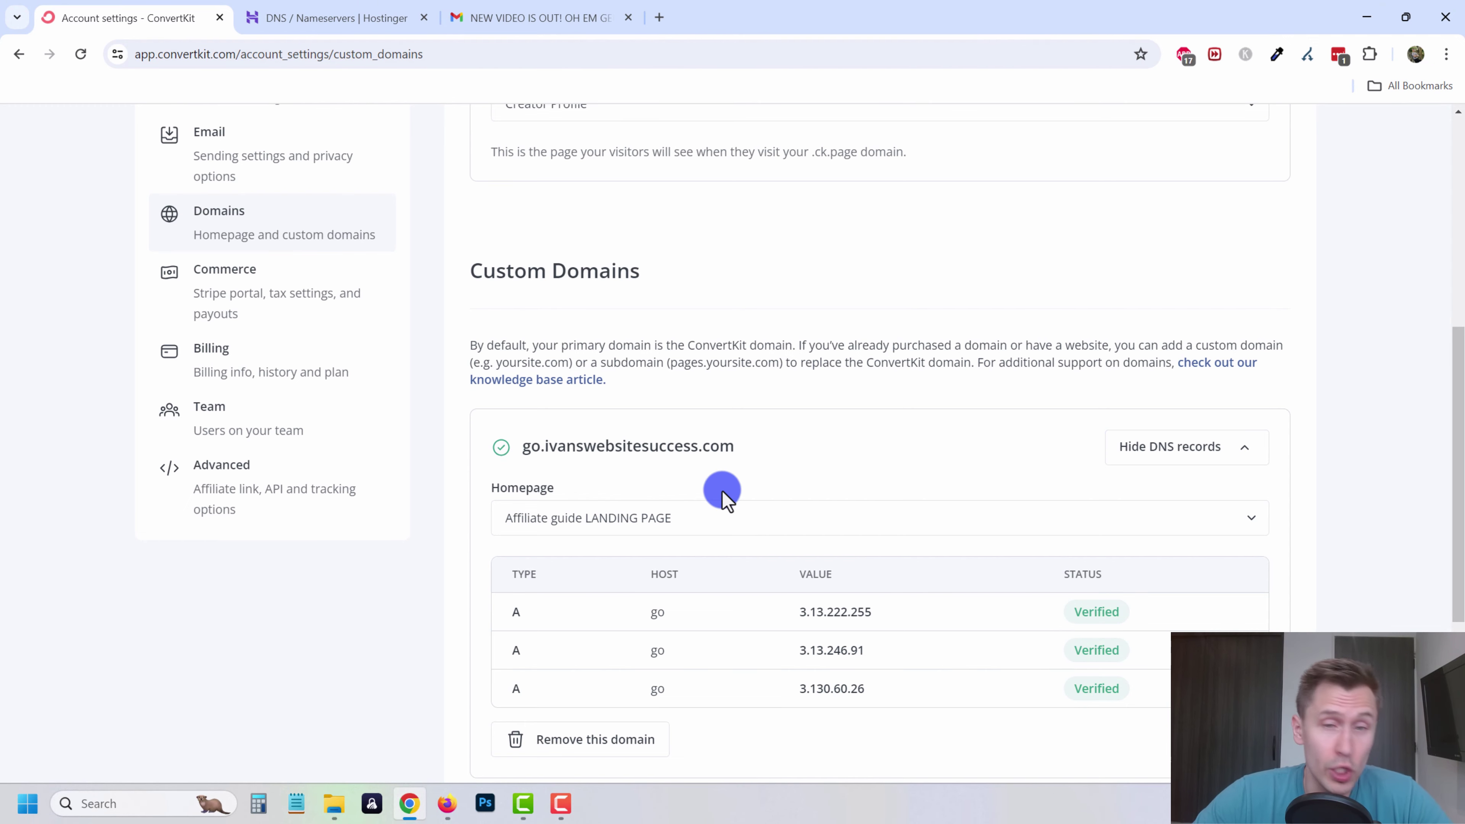
pyautogui.scroll(-3, 721, 490)
pyautogui.scroll(6, 769, 587)
pyautogui.scroll(5, 769, 588)
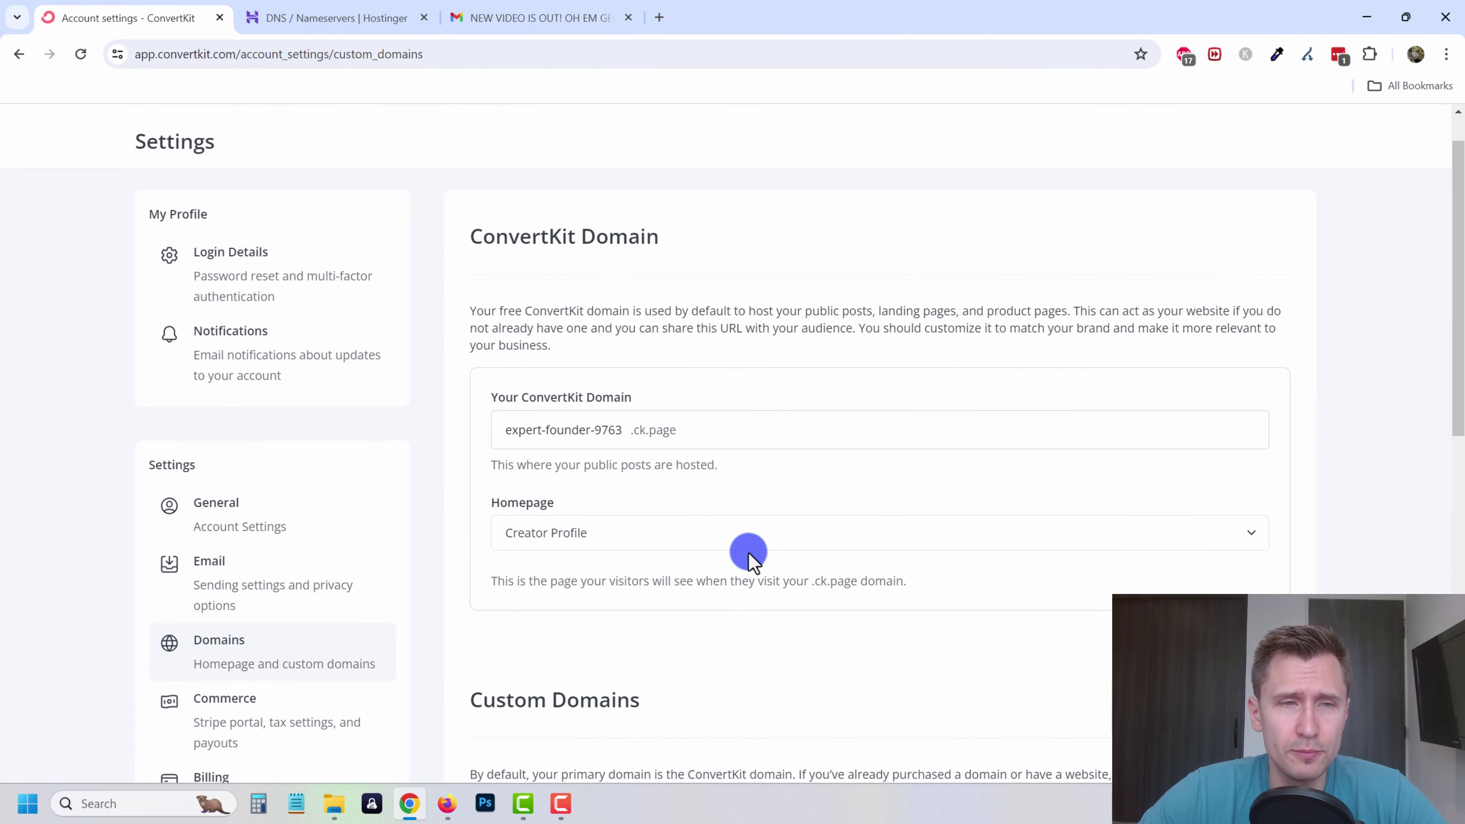
# - Open the Affiliate guide LANDING PAGE from Landing Pages & Forms
pyautogui.click(236, 134)
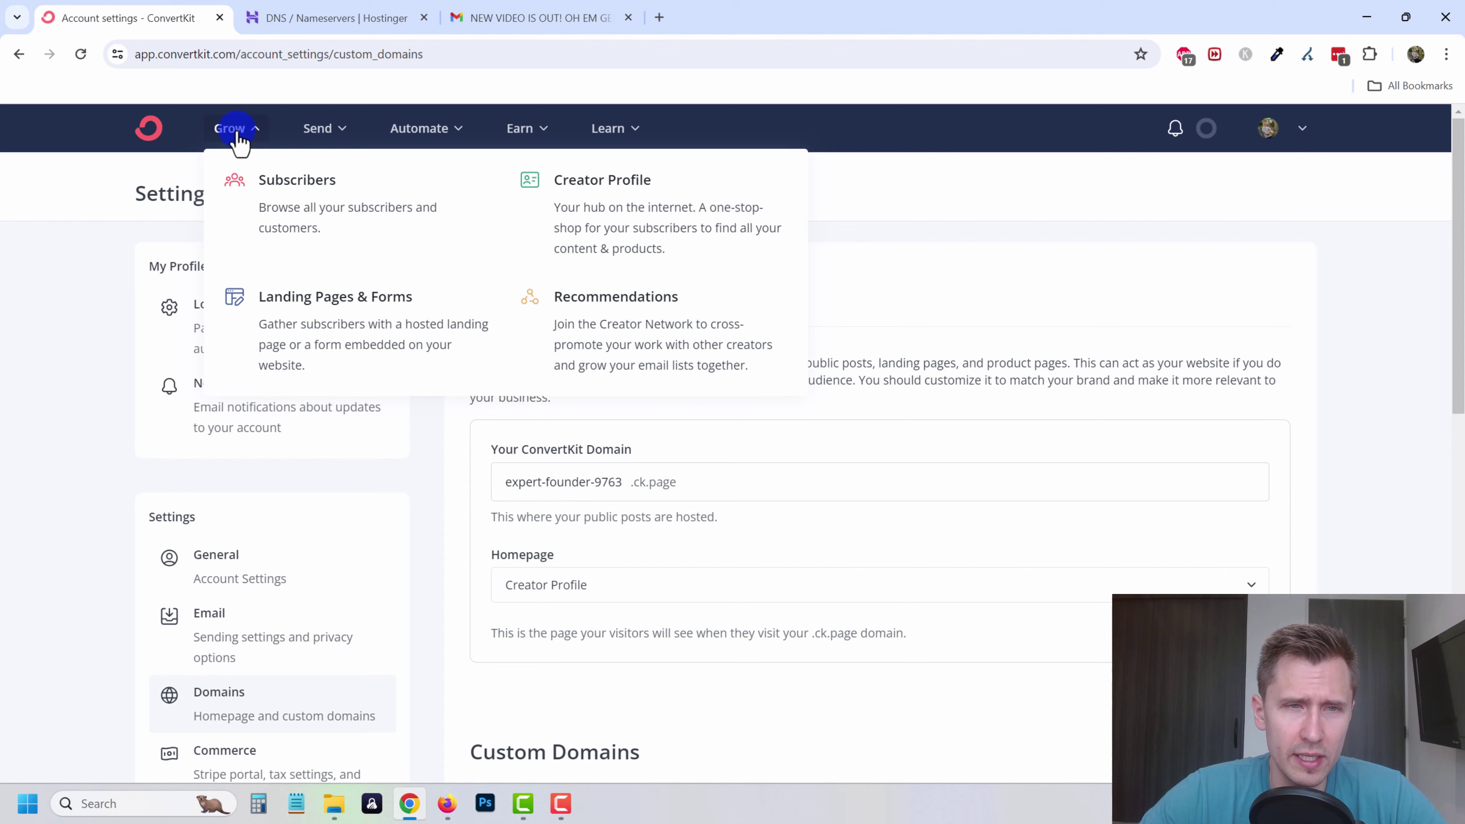
pyautogui.click(351, 330)
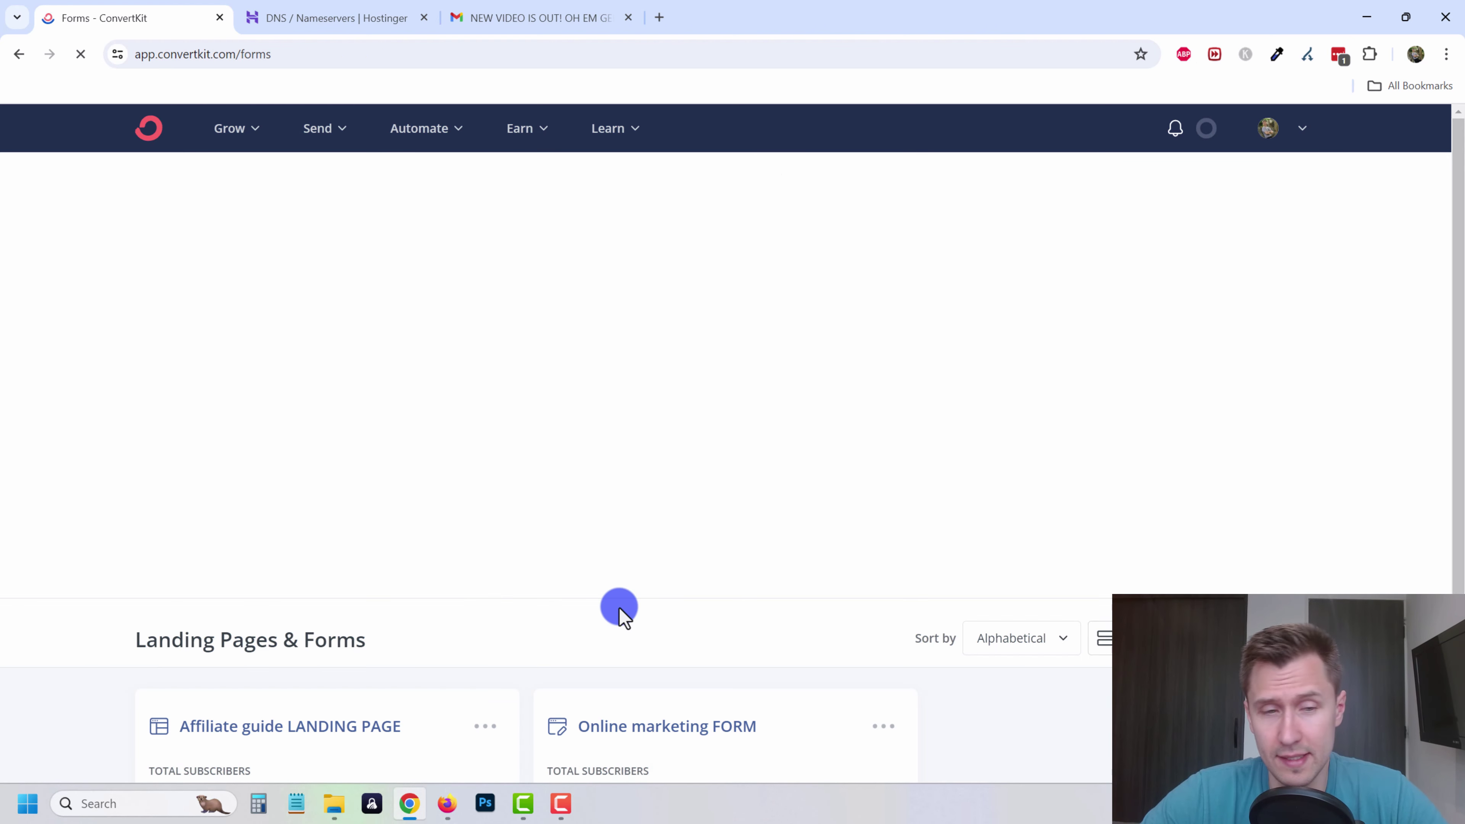
pyautogui.scroll(-1, 437, 581)
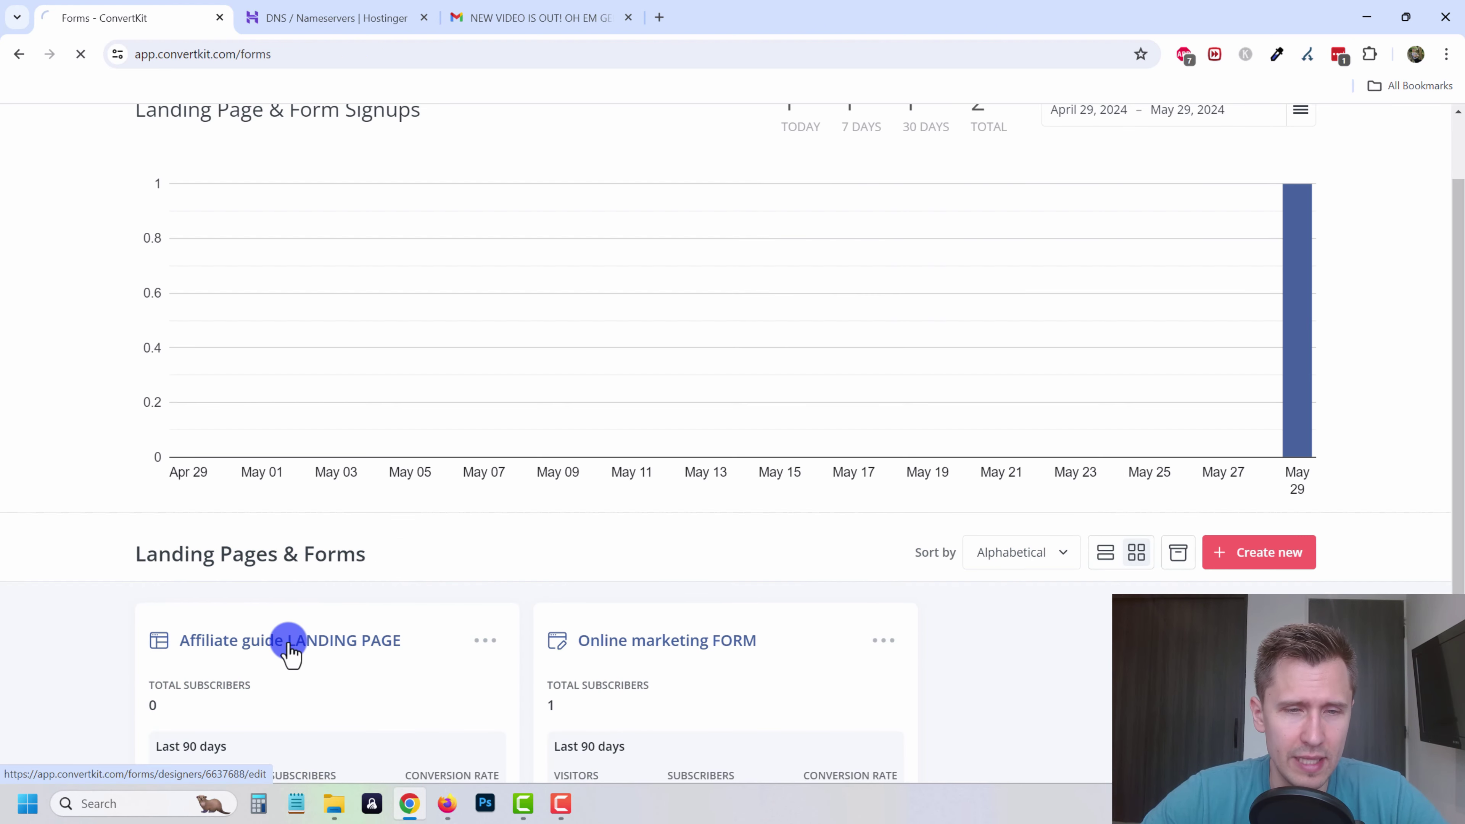
pyautogui.click(290, 641)
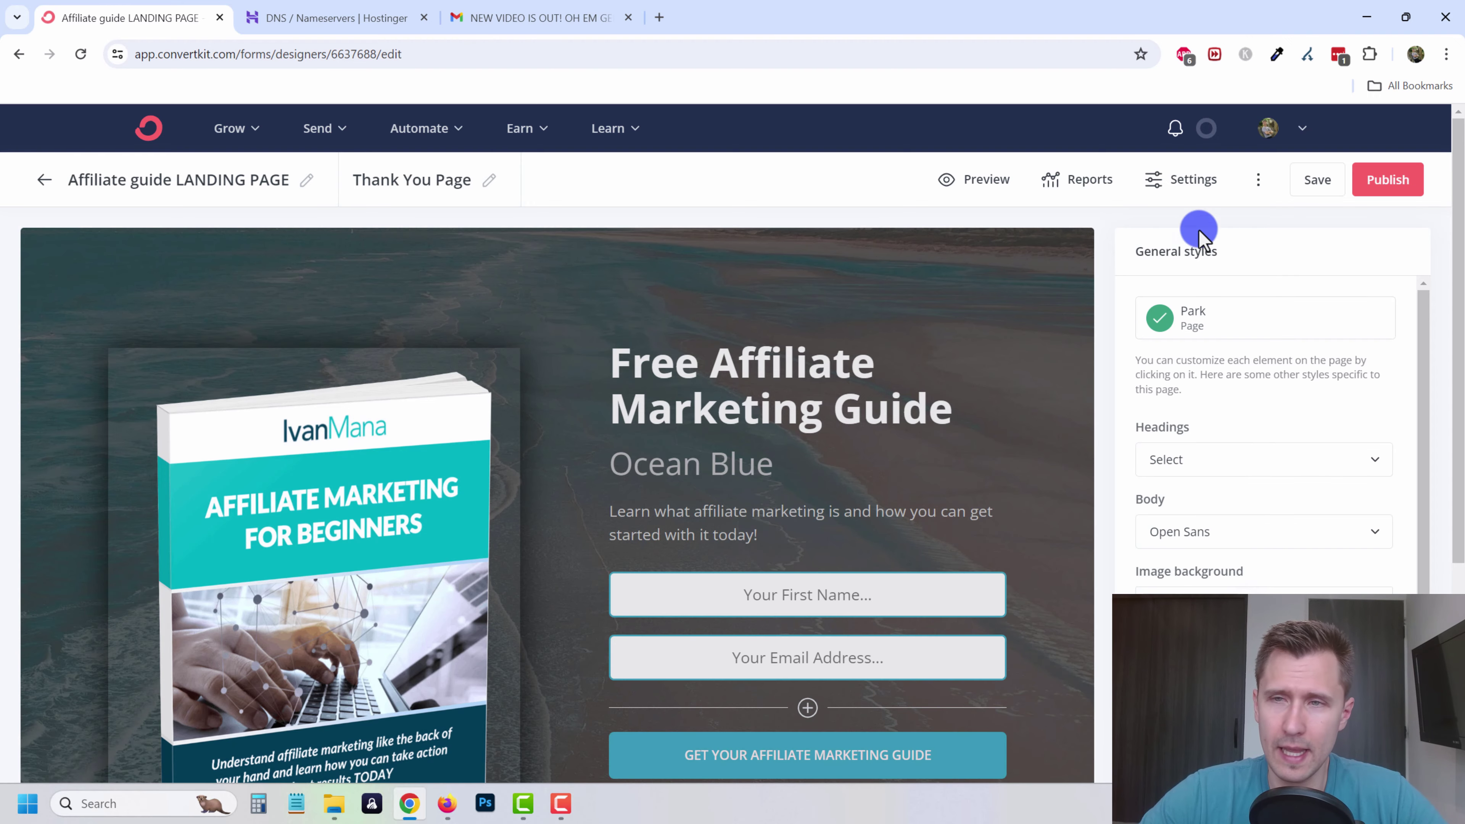
# - Set the page's domain to go.ivanswebsitesuccess.com with path 'guide' and save
pyautogui.click(1190, 180)
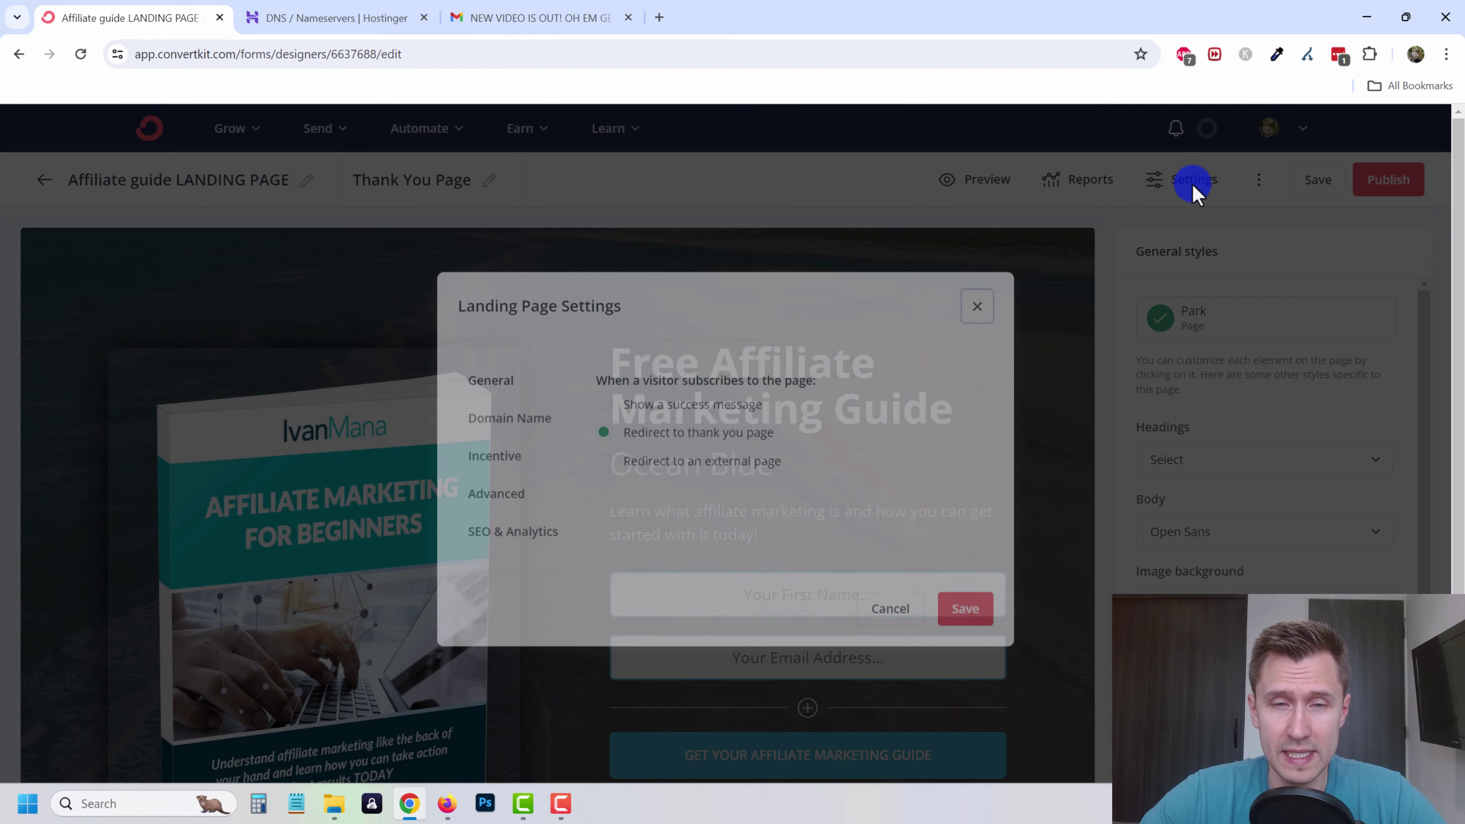
pyautogui.click(493, 419)
pyautogui.click(670, 406)
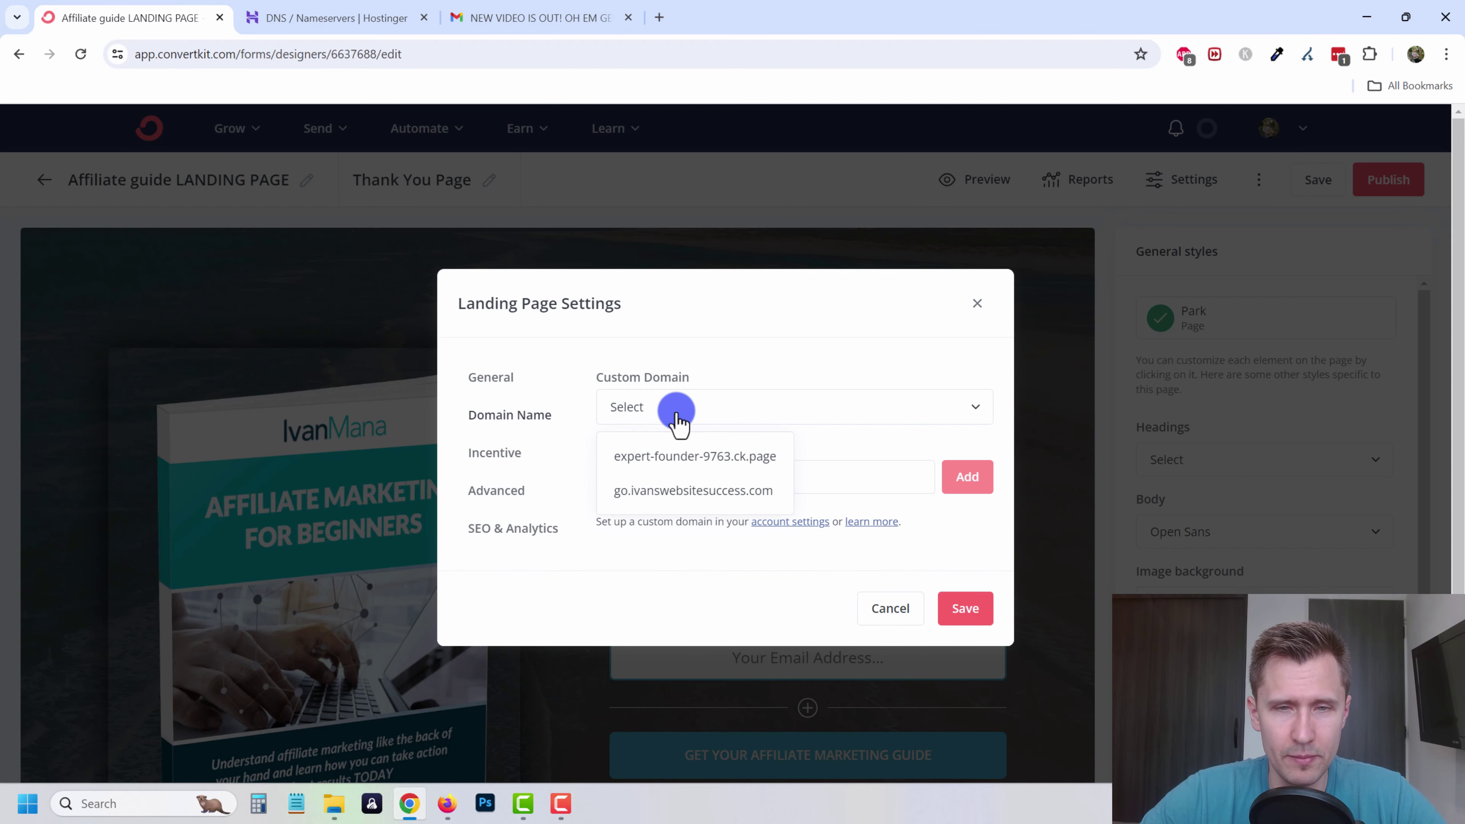
pyautogui.click(663, 490)
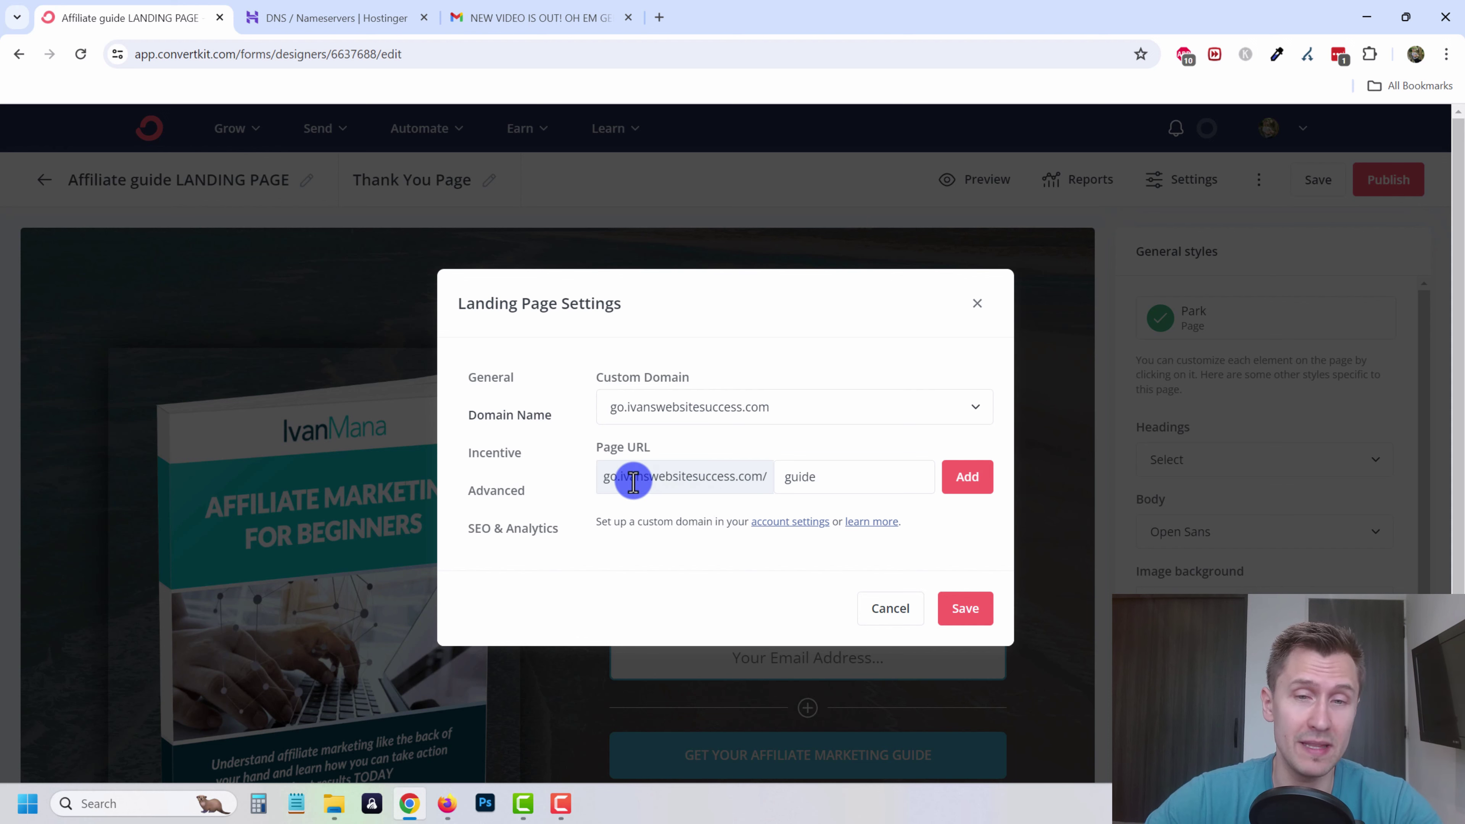
pyautogui.click(975, 482)
pyautogui.click(965, 634)
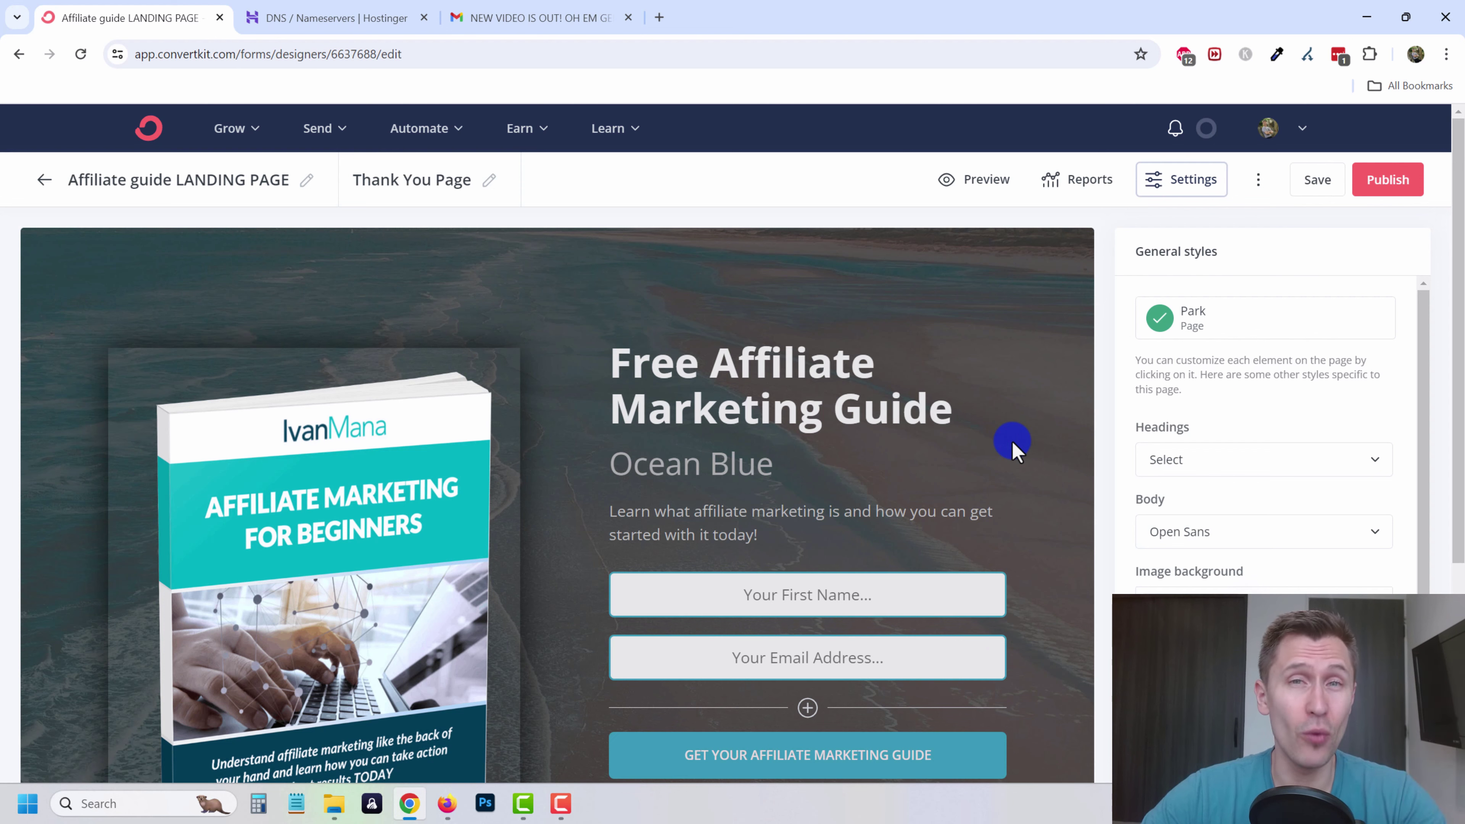
# - Save the landing page and load its copied go.ivanswebsitesuccess.com URL in a new tab
pyautogui.click(1318, 181)
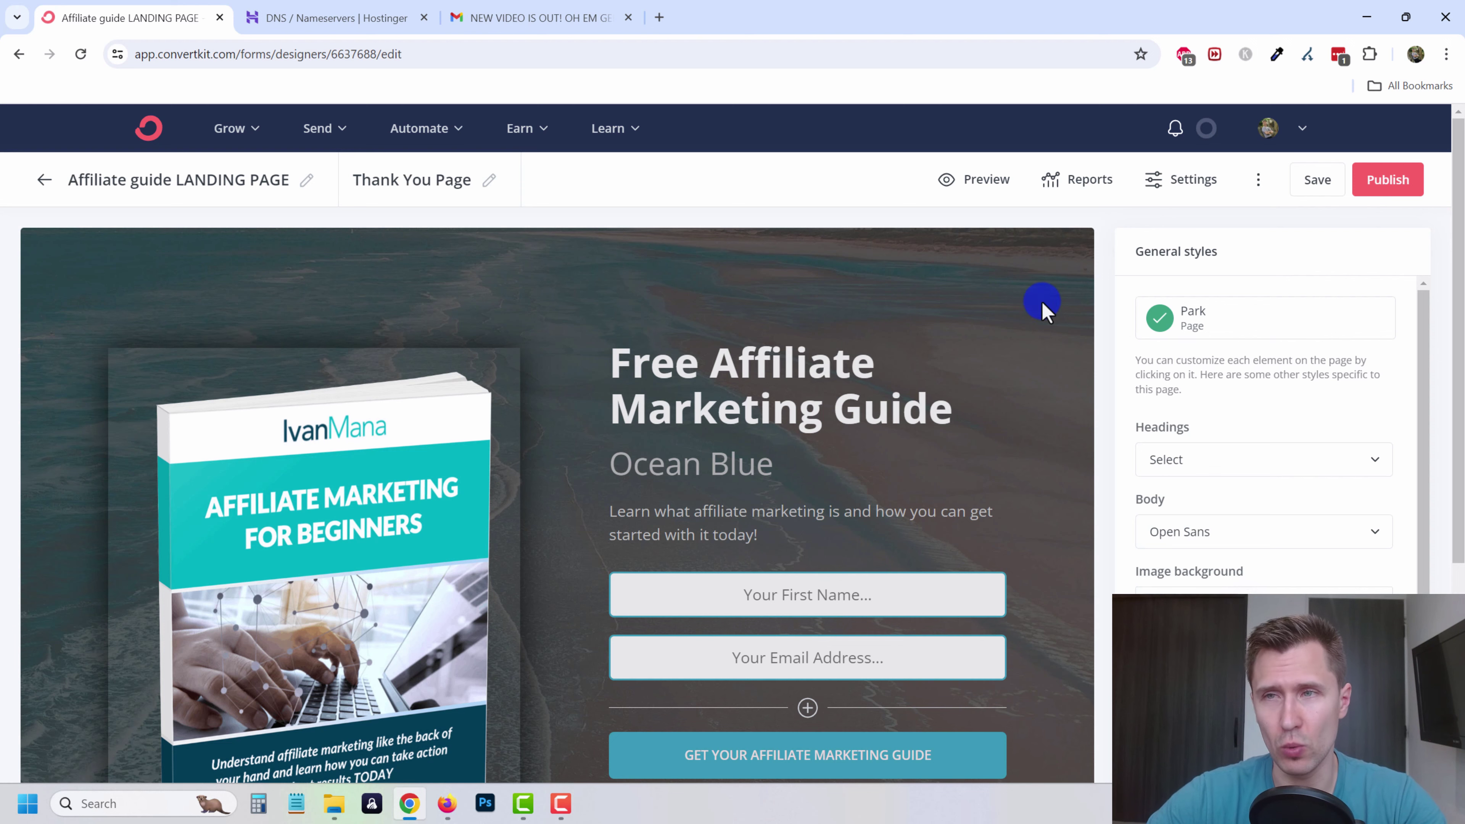
pyautogui.click(1403, 183)
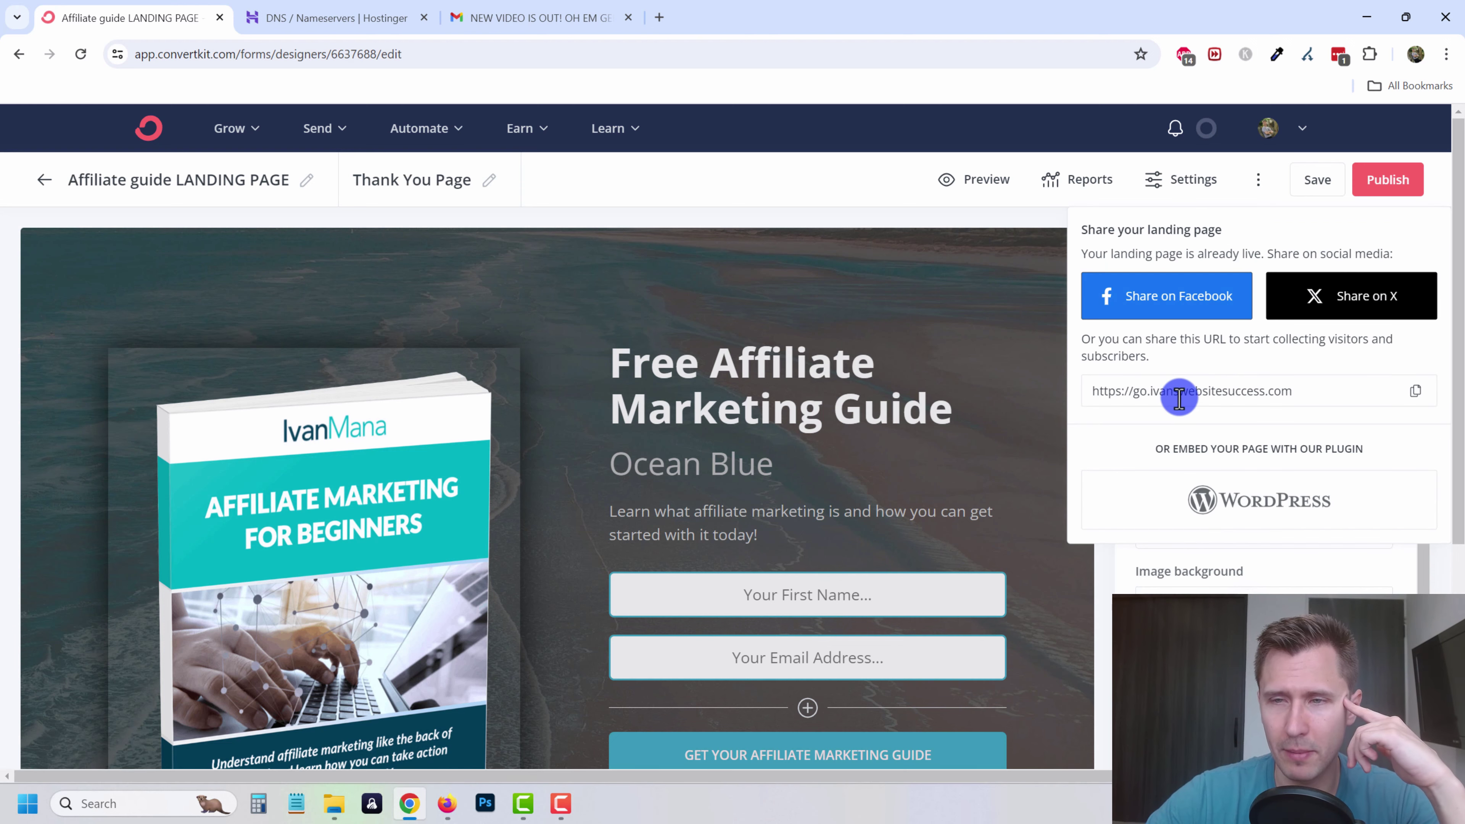
pyautogui.click(1411, 385)
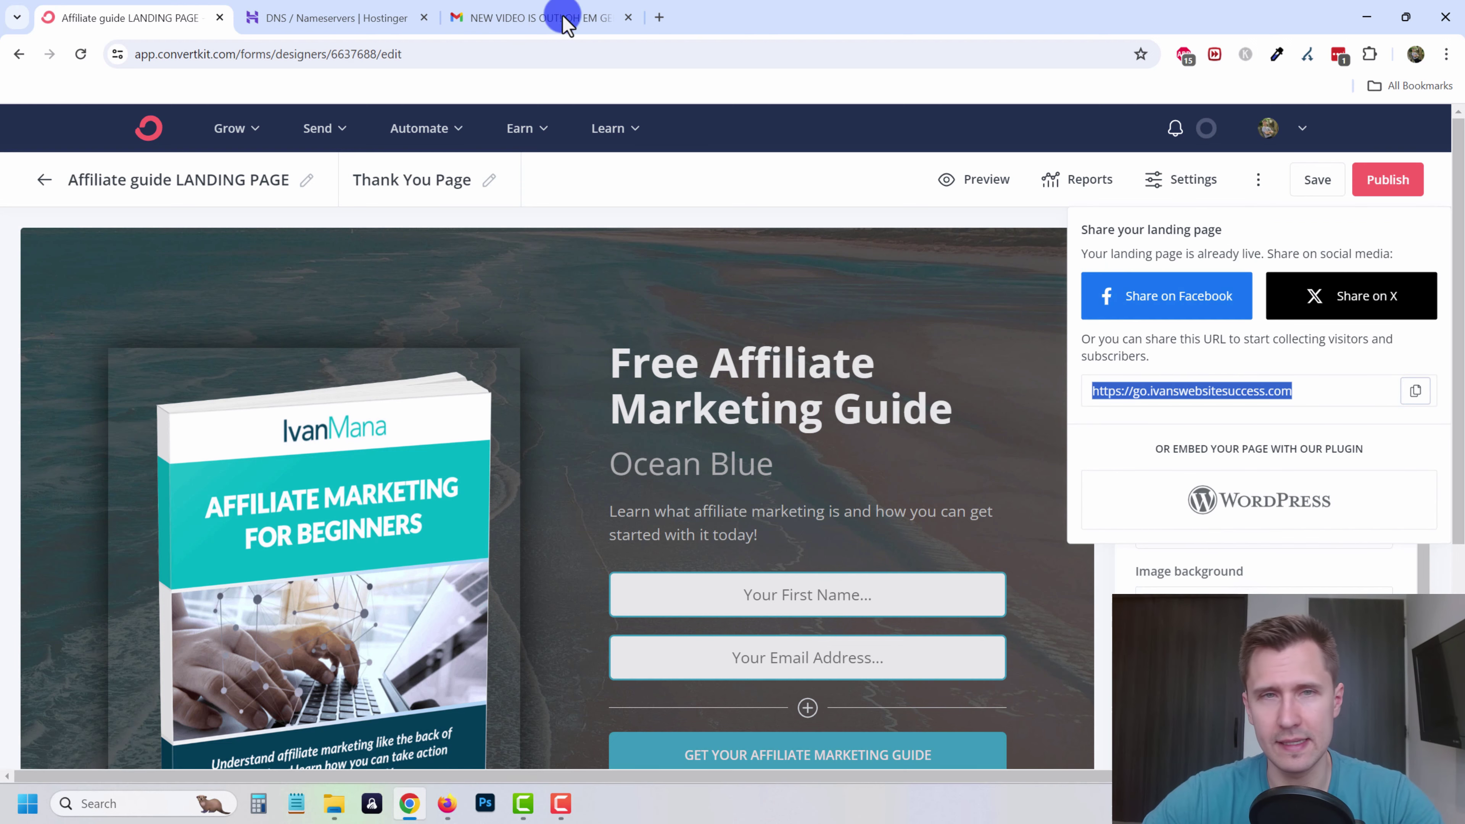
pyautogui.click(659, 17)
pyautogui.write('https://go.ivanswebsitesuccess.com')
pyautogui.press('Return')
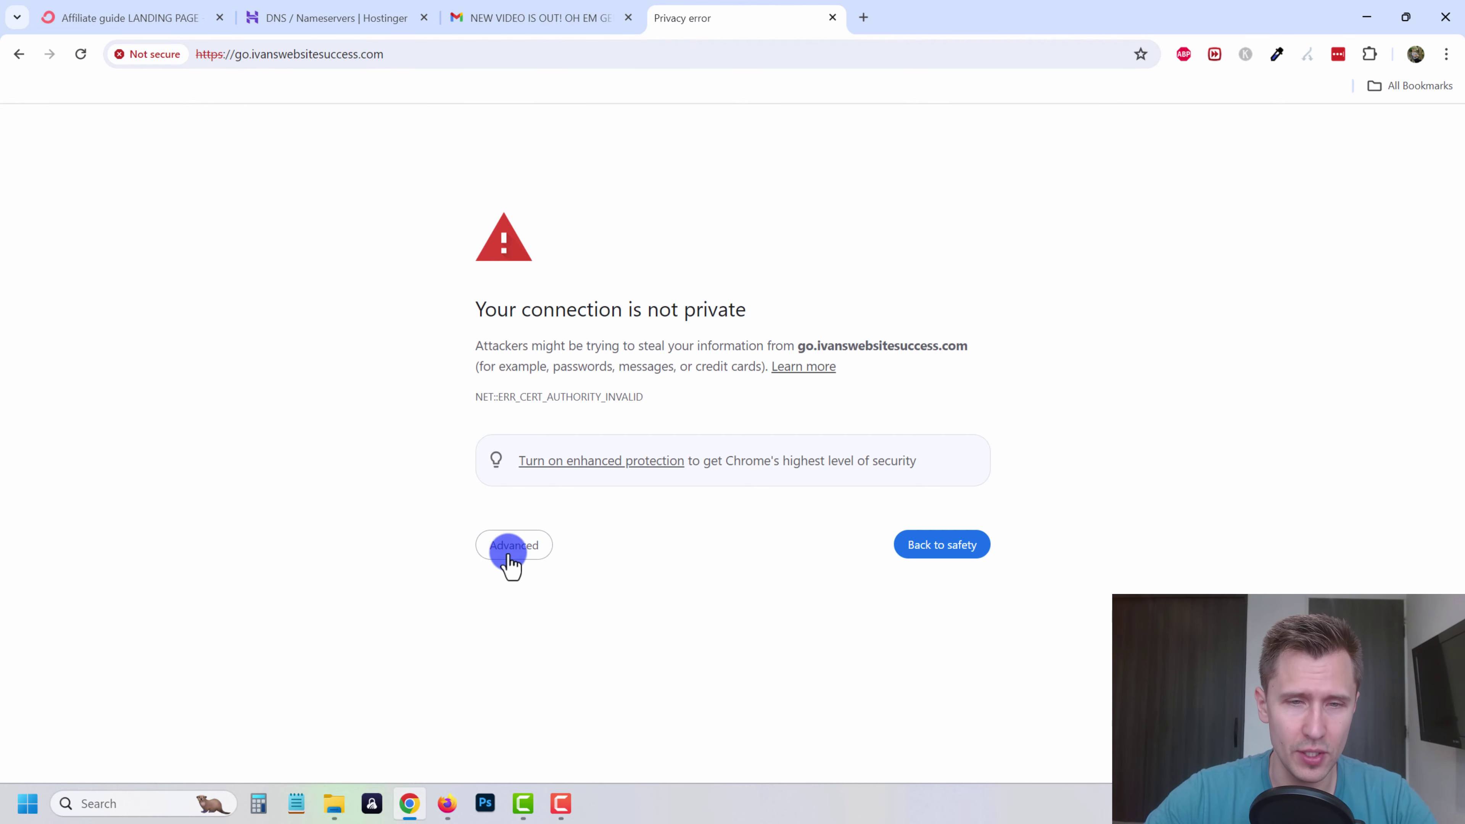
# - Bypass the certificate warning to load the Free Affiliate Marketing Guide page, then check its connection
pyautogui.click(510, 550)
pyautogui.click(606, 678)
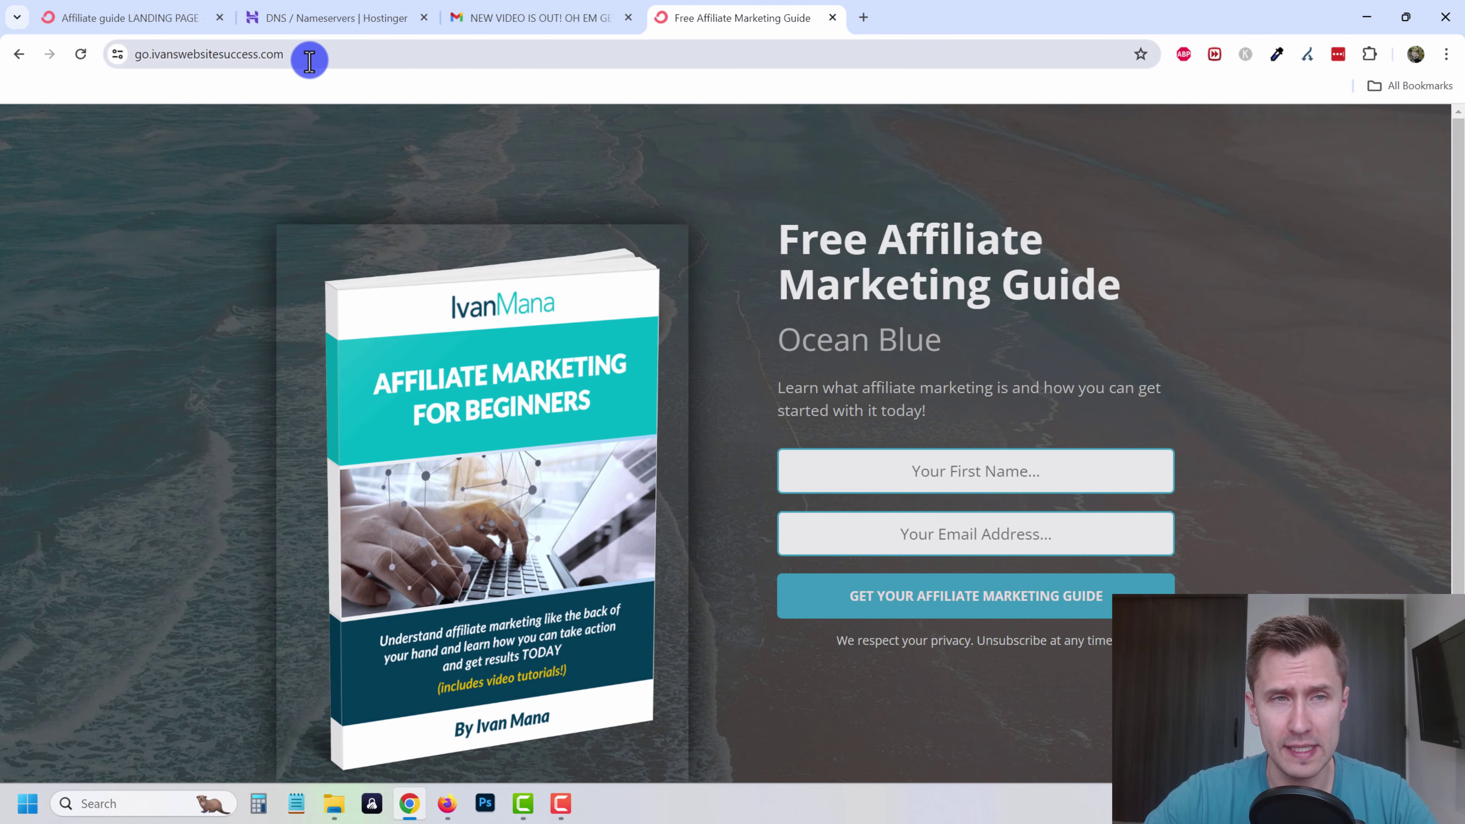
pyautogui.moveTo(301, 60); pyautogui.dragTo(115, 53)
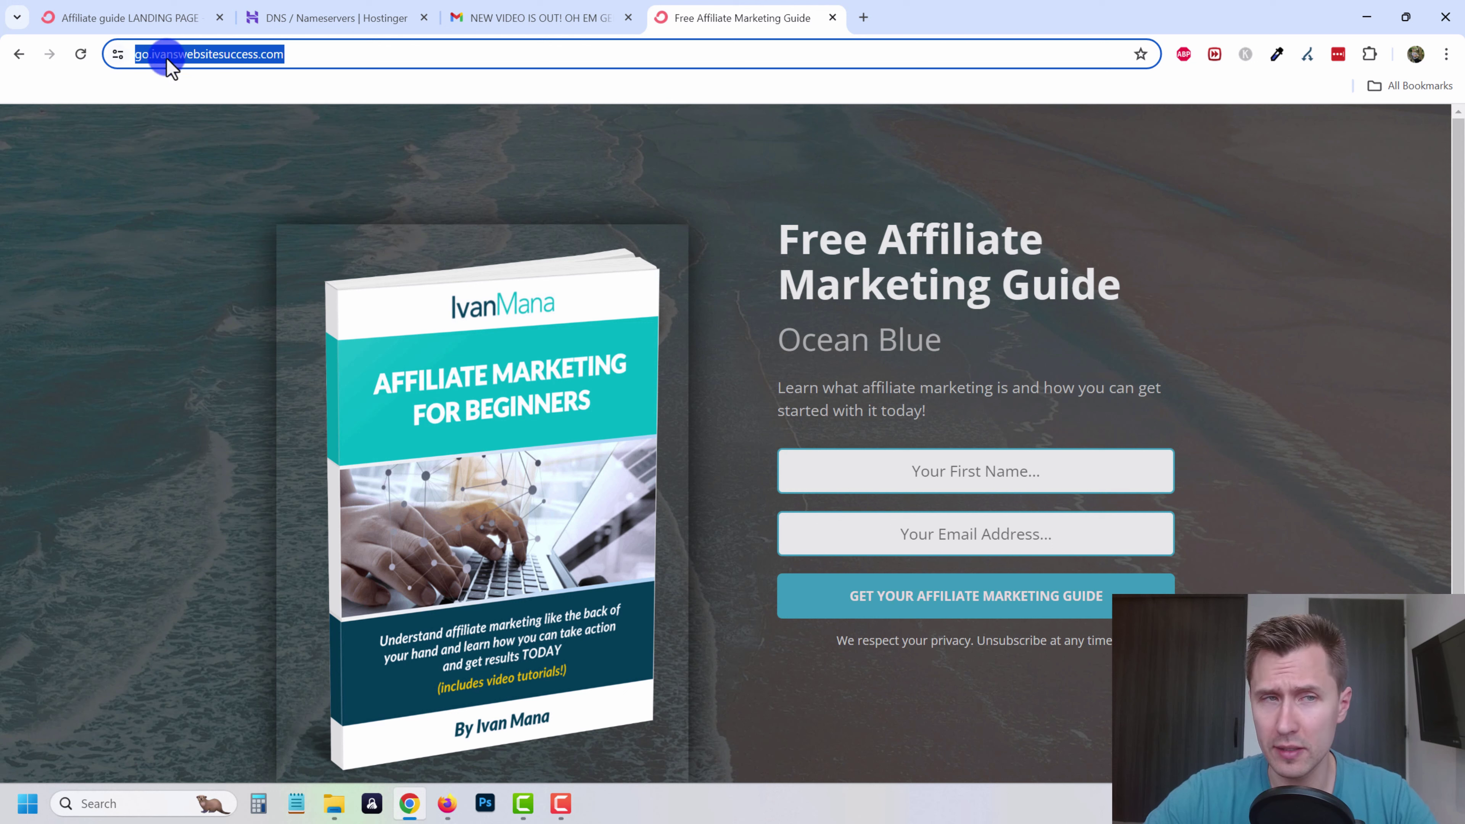
pyautogui.click(172, 60)
pyautogui.click(118, 55)
pyautogui.click(80, 54)
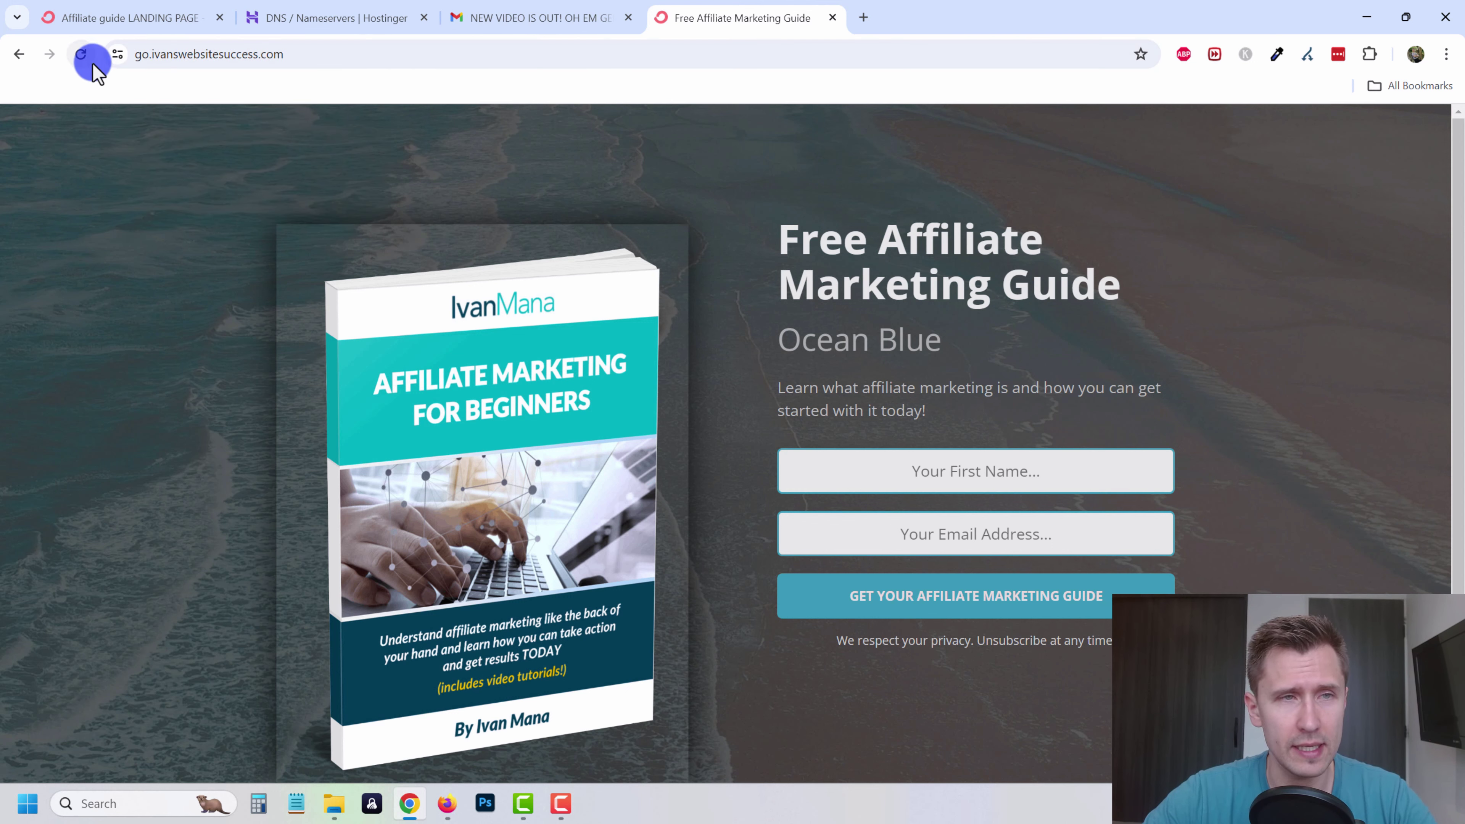
# - Reload go.ivanswebsitesuccess.com, verify the connection security and test submitting the empty signup form
pyautogui.click(200, 62)
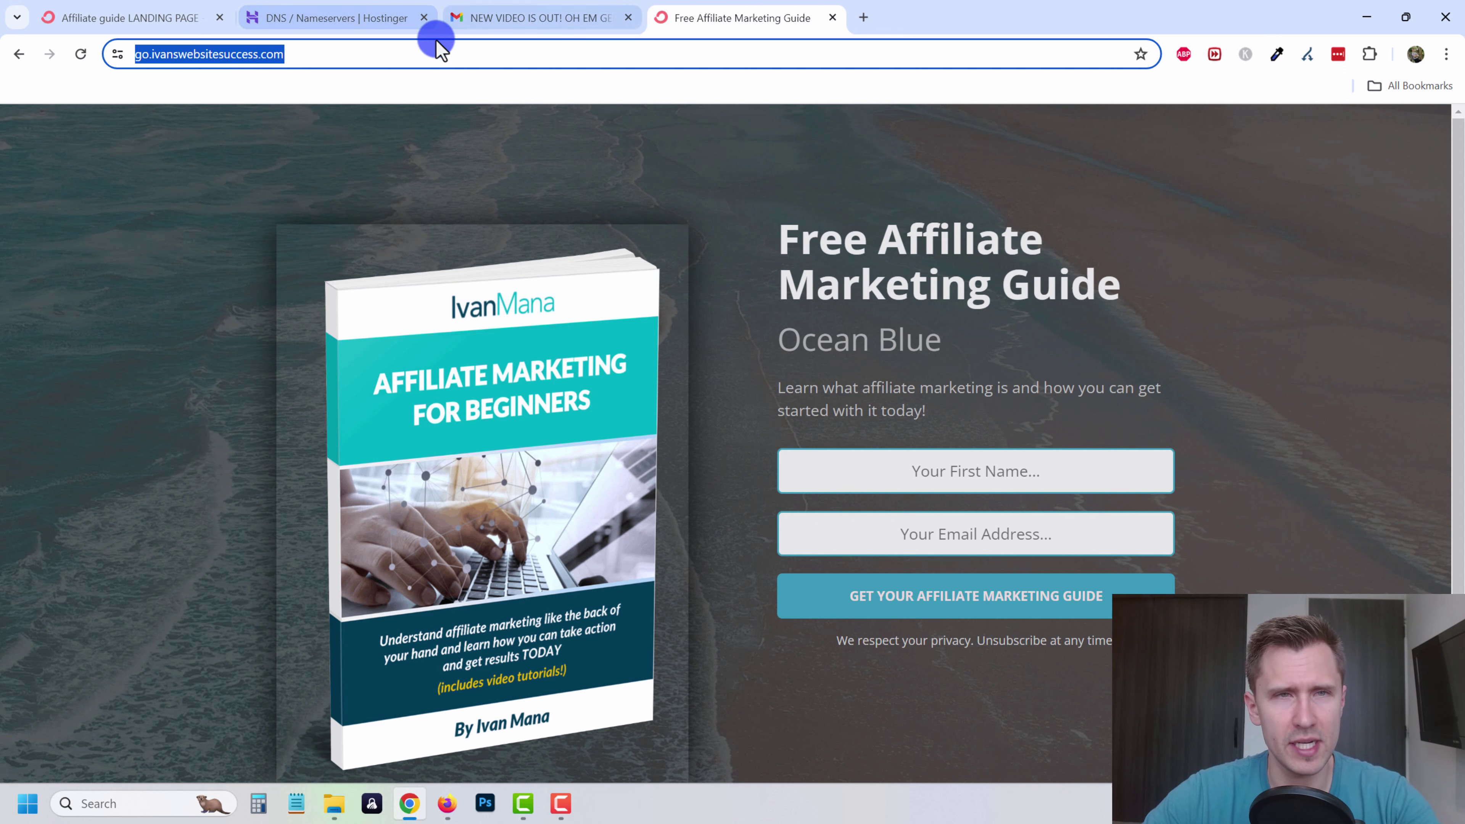
pyautogui.click(315, 61)
pyautogui.press('Return')
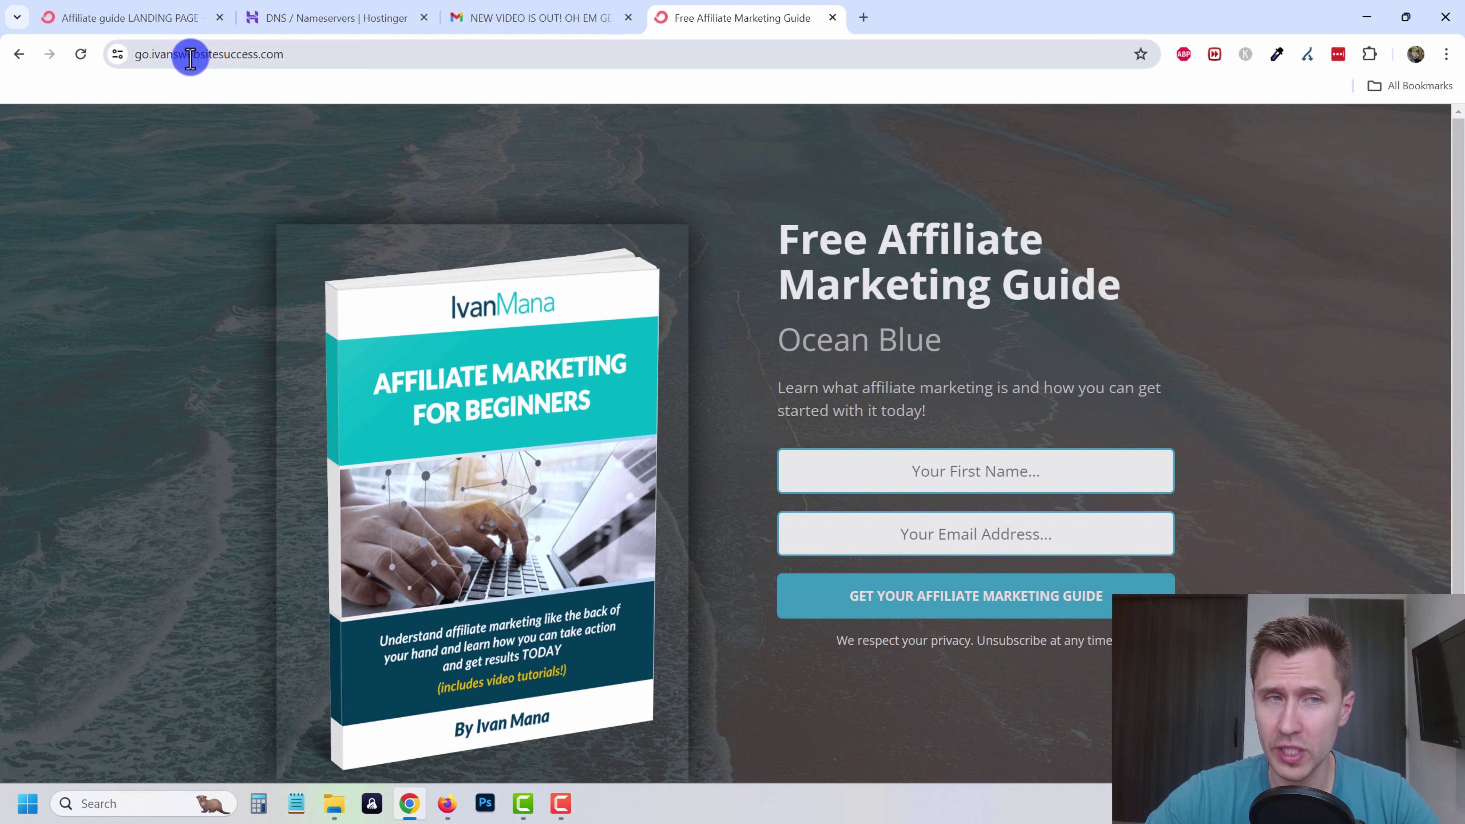
pyautogui.moveTo(189, 59); pyautogui.dragTo(120, 54)
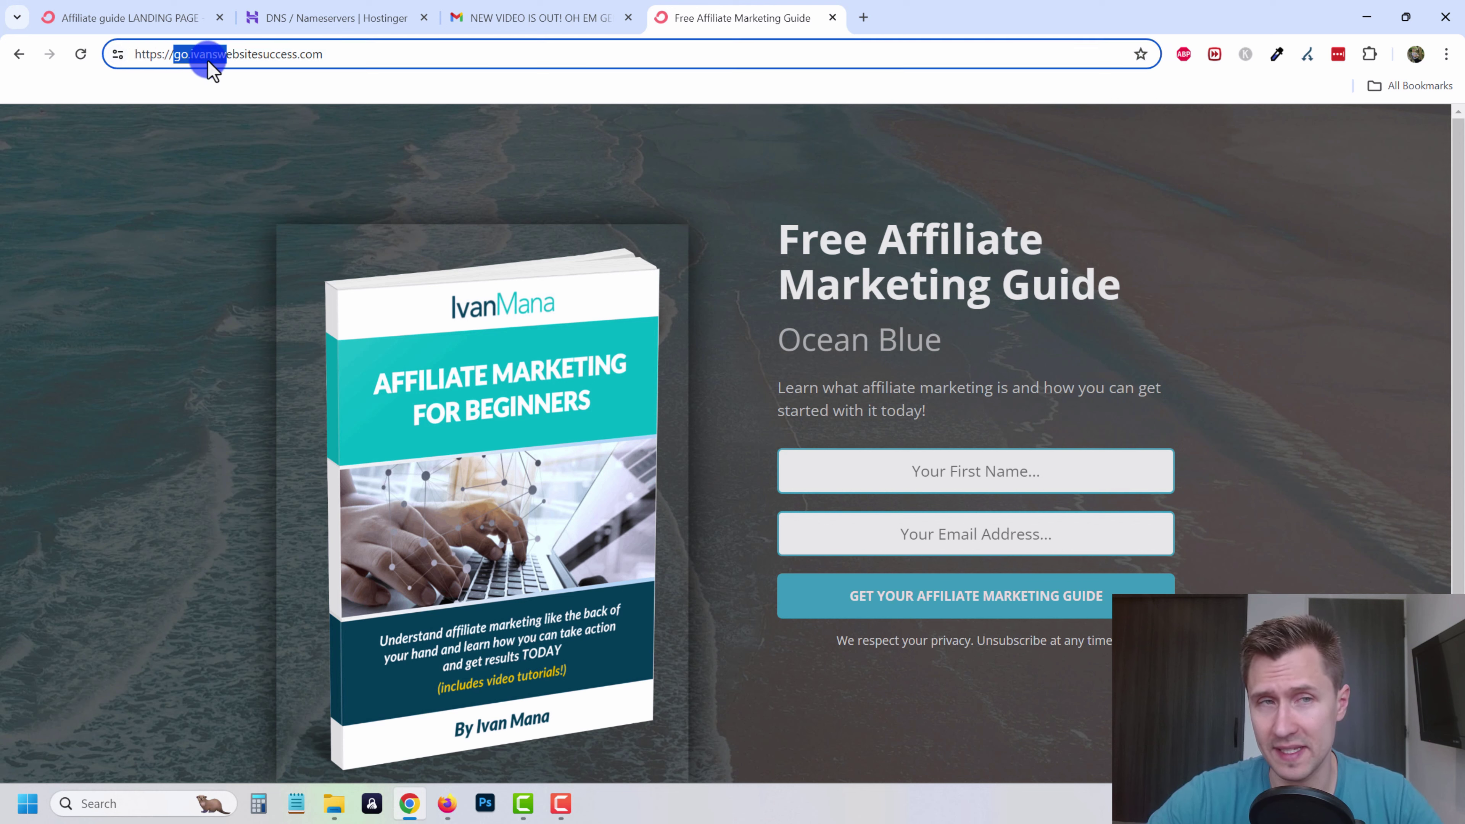
pyautogui.click(119, 53)
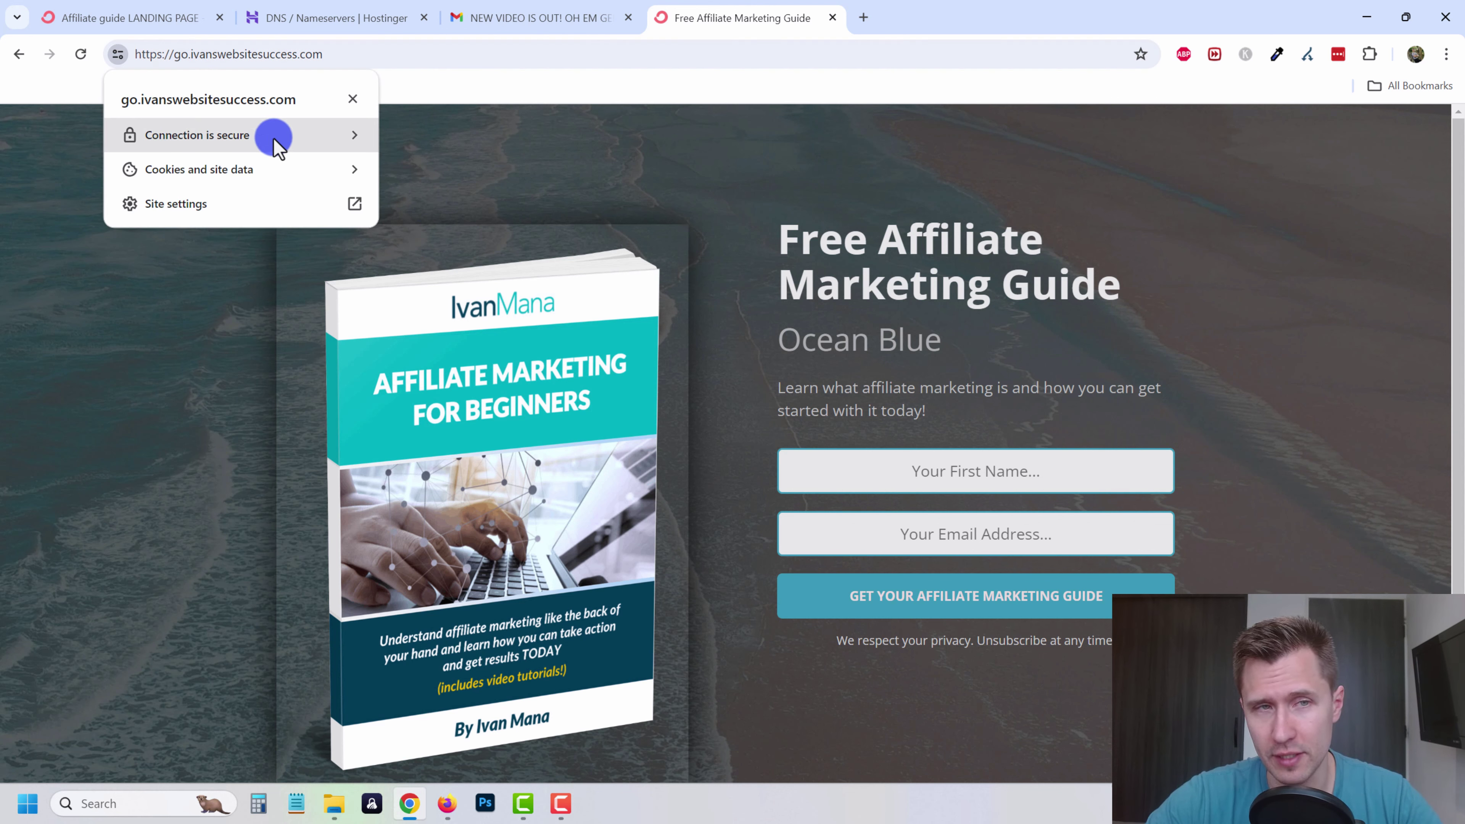
pyautogui.click(557, 163)
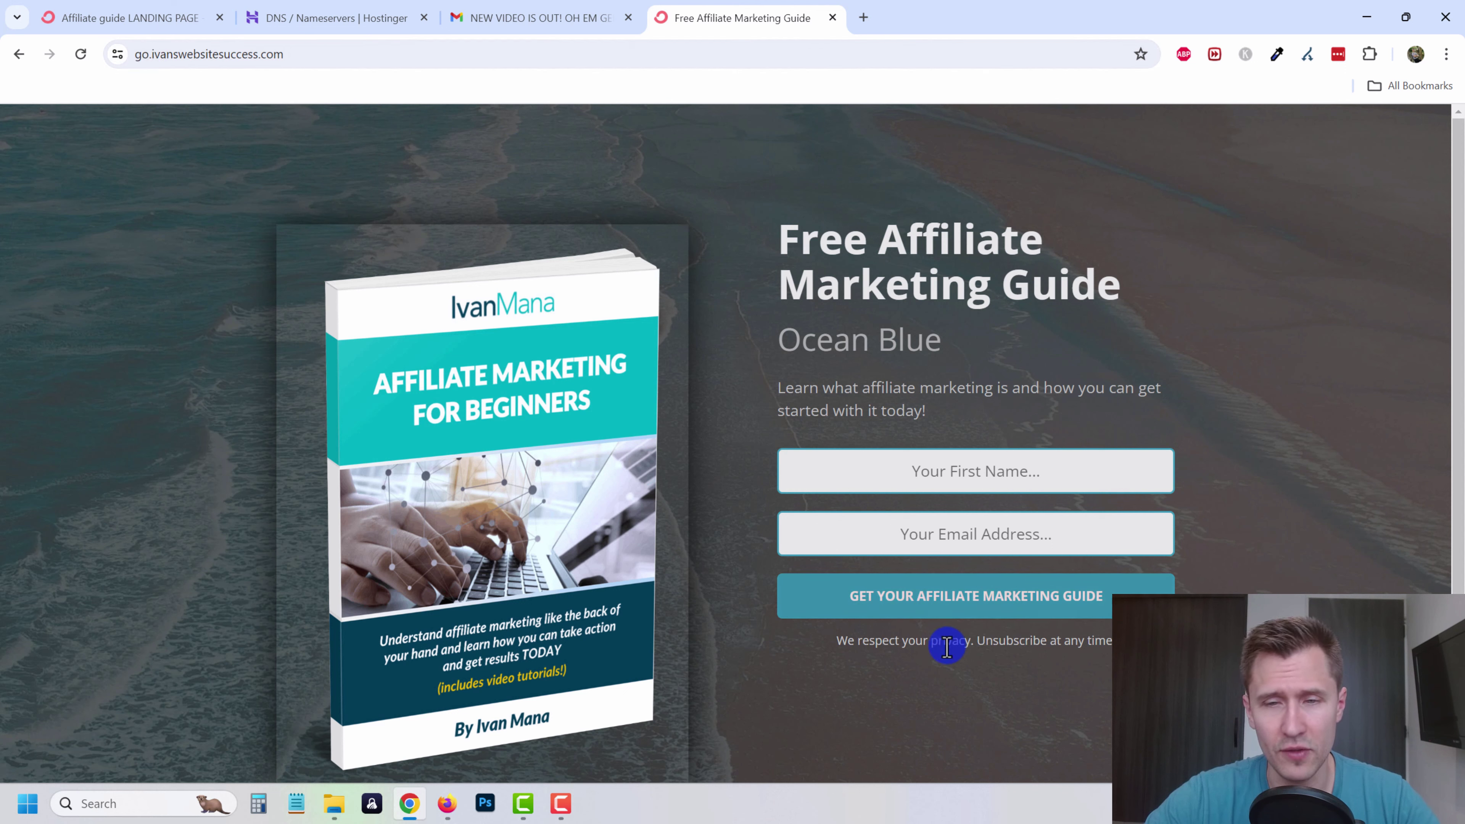
pyautogui.click(797, 594)
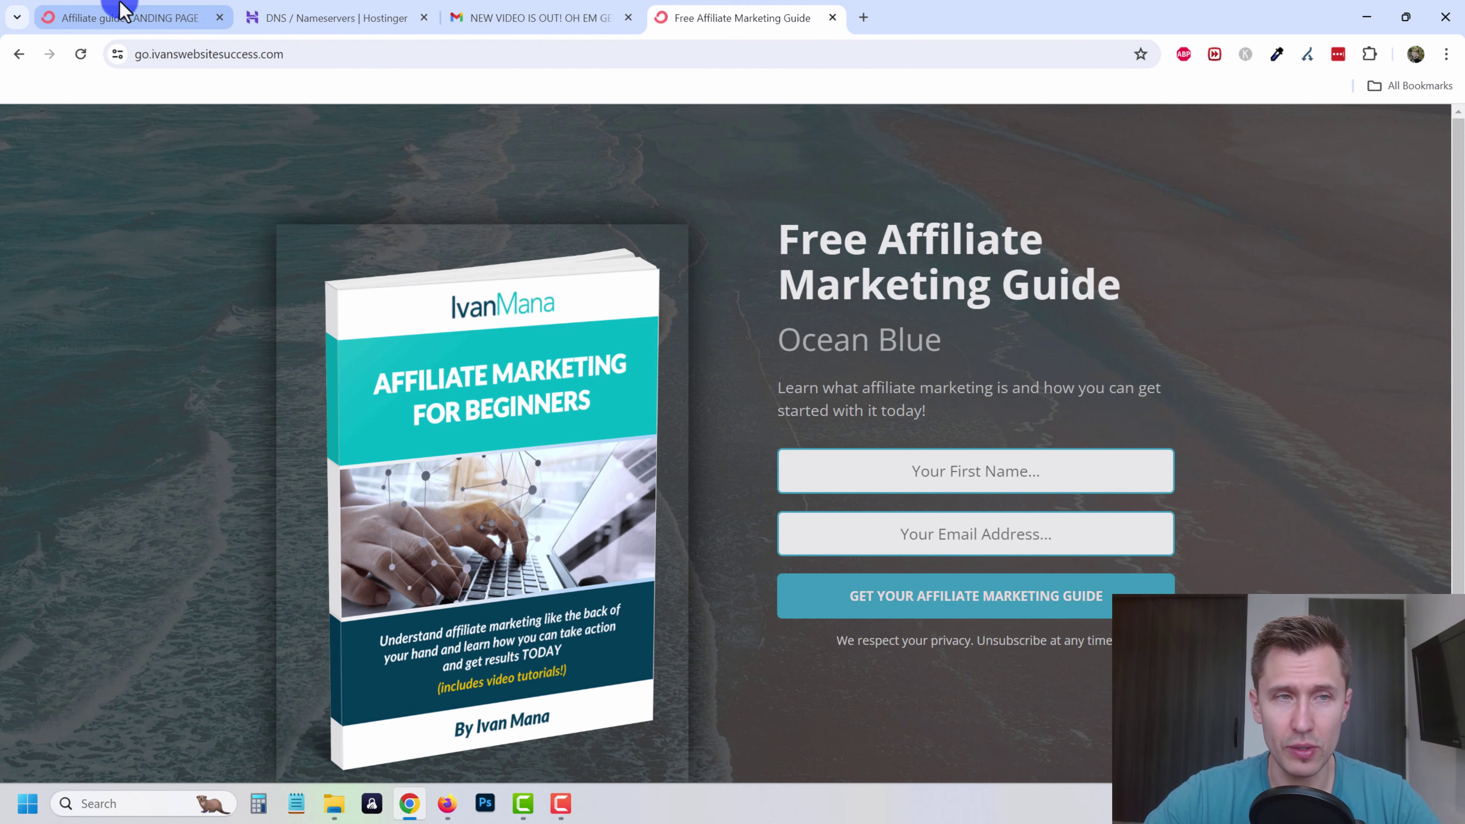
pyautogui.click(115, 17)
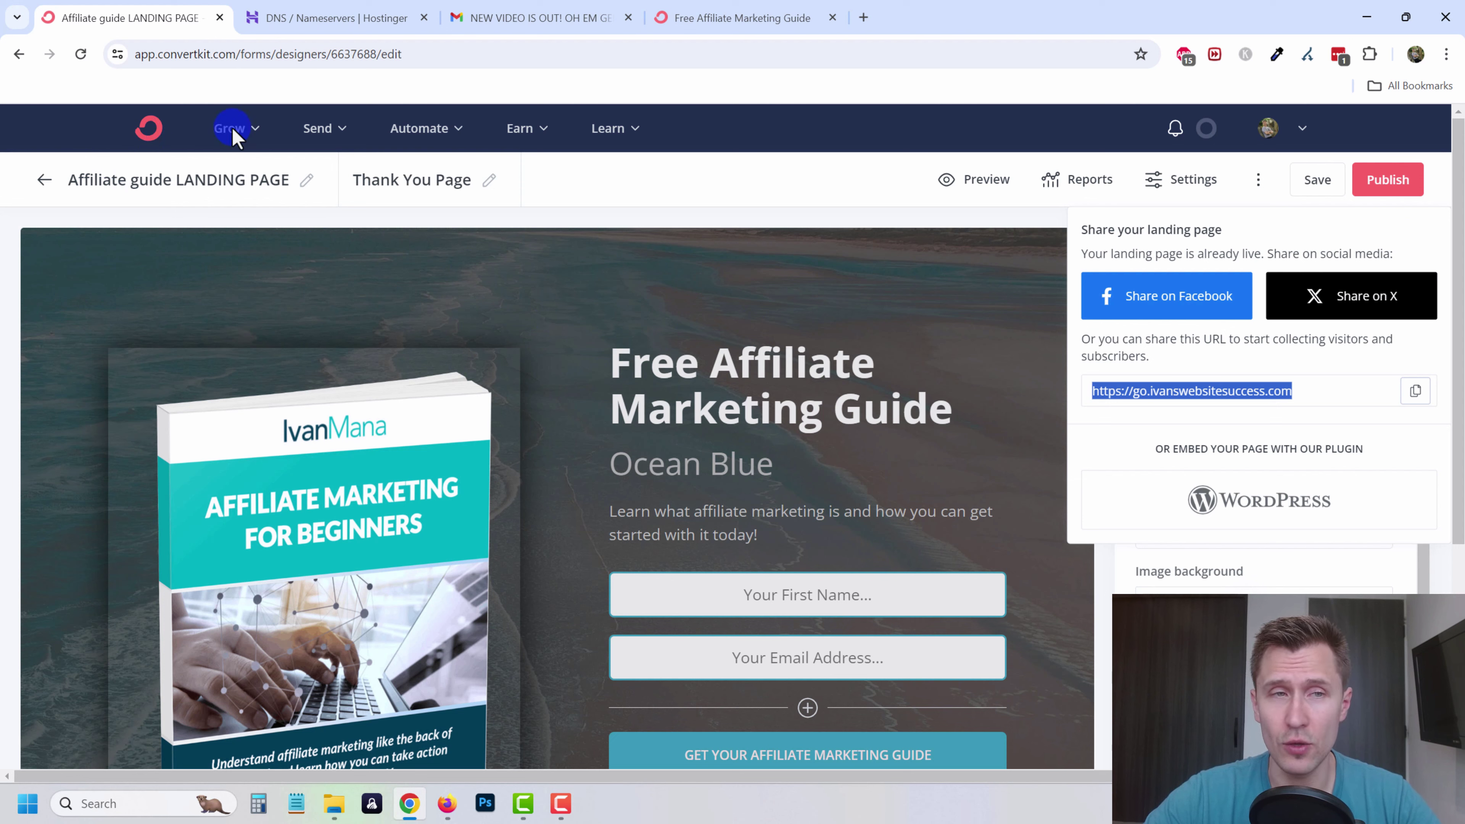
# - In Settings > Domains, set the go.ivanswebsitesuccess.com homepage to Creator Profile
pyautogui.click(520, 129)
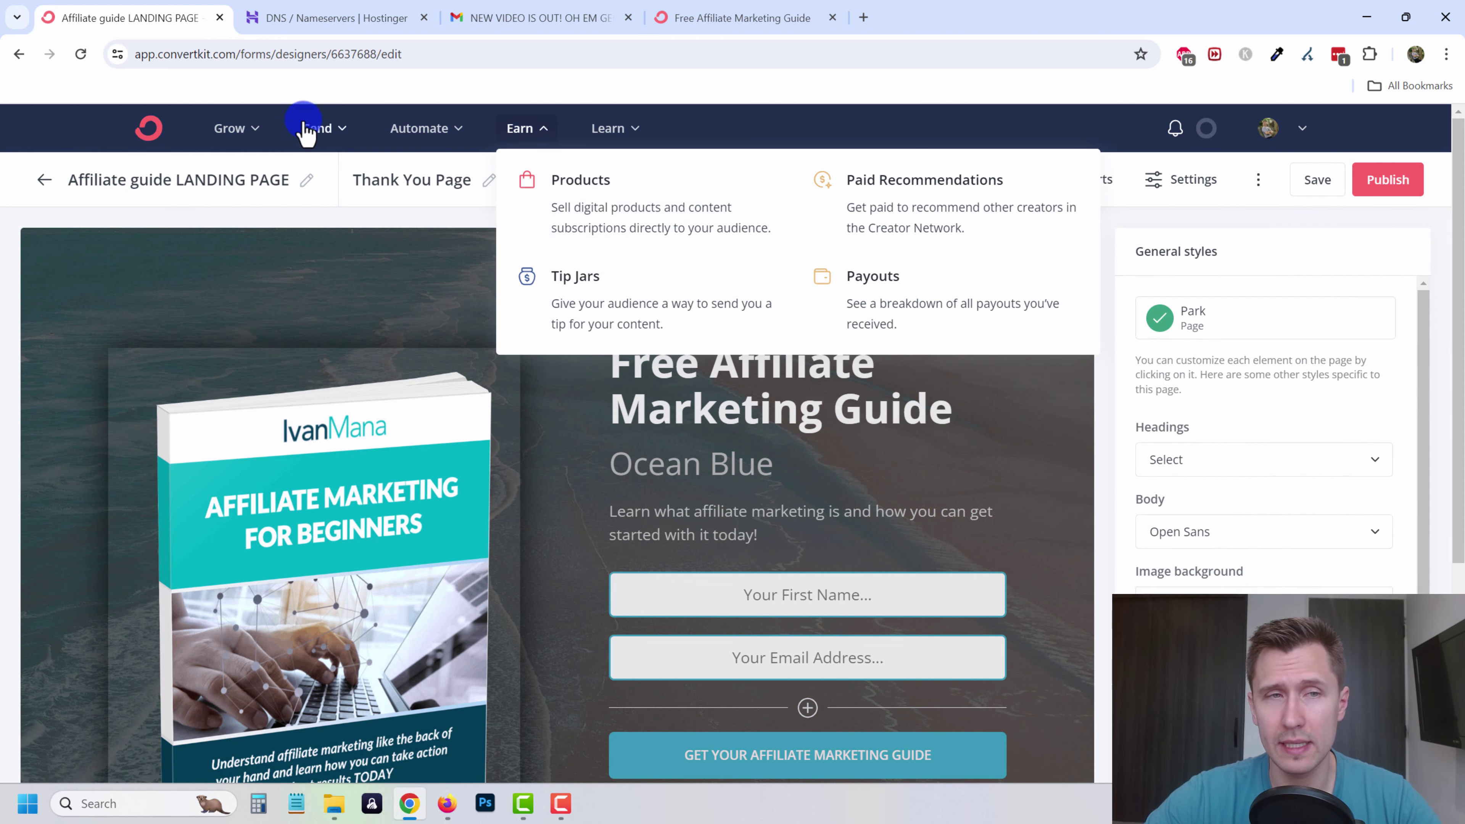
pyautogui.click(228, 129)
pyautogui.click(624, 222)
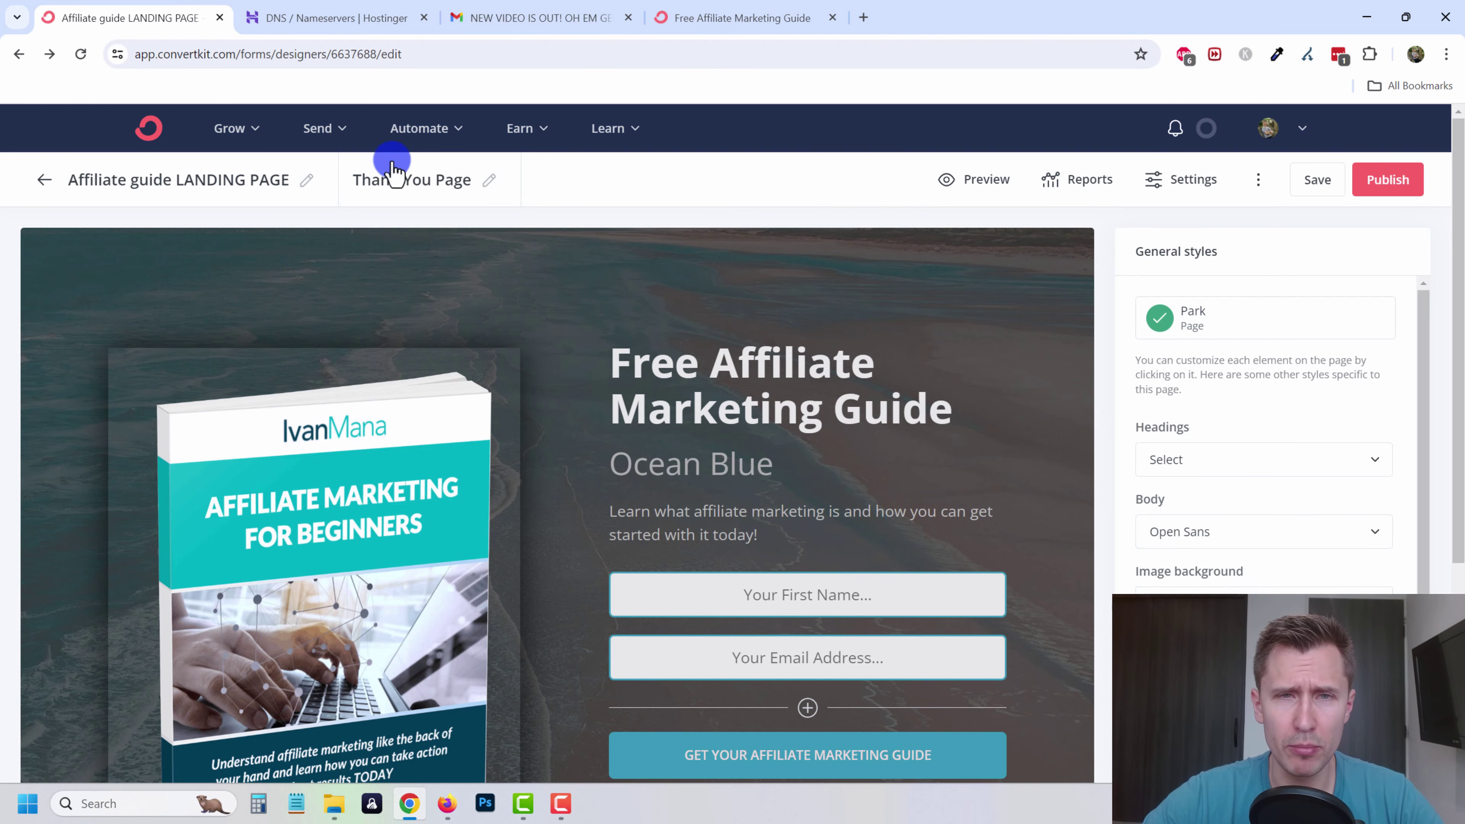
pyautogui.click(1116, 183)
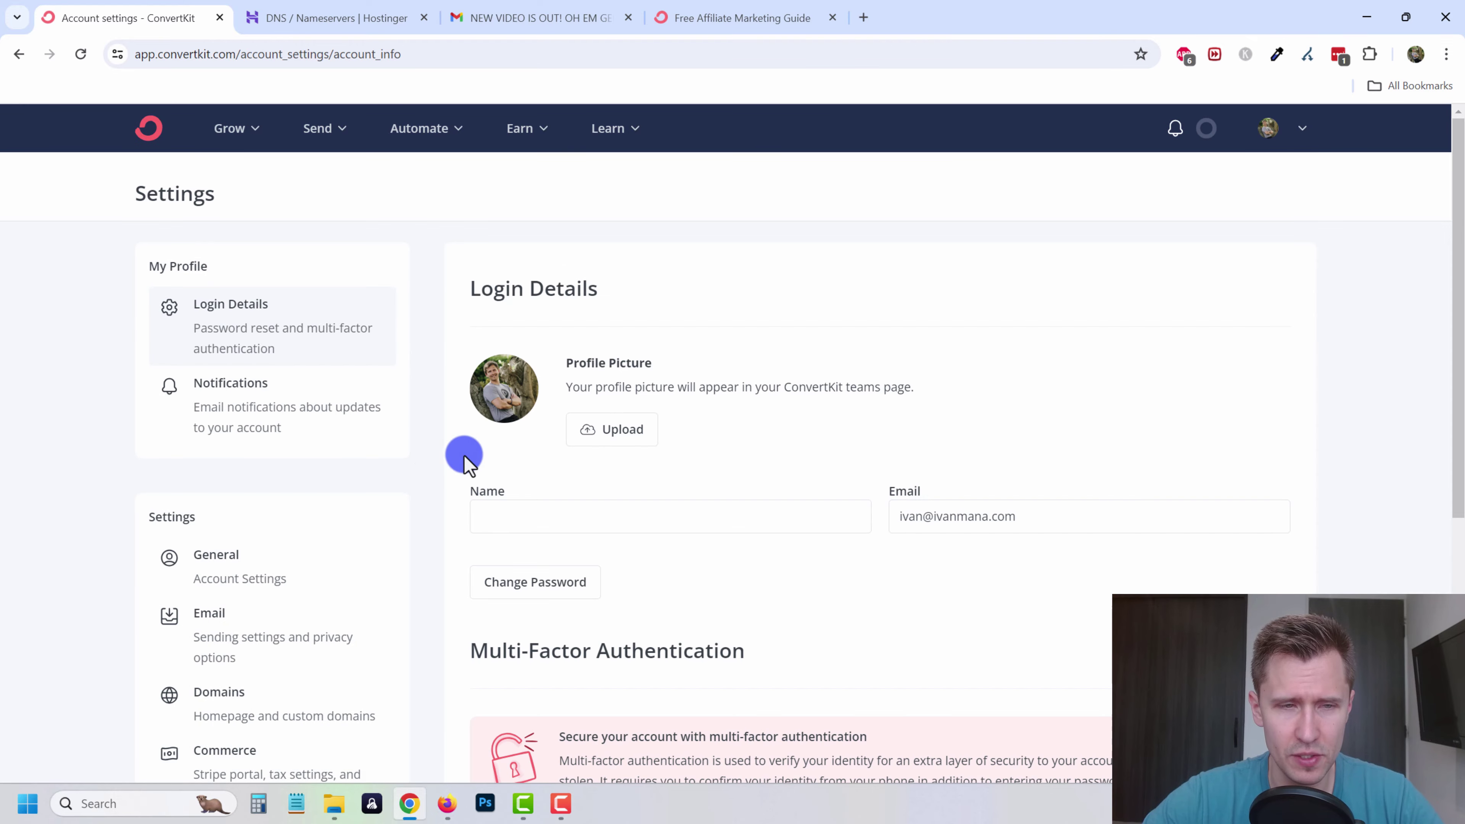
pyautogui.scroll(-1, 286, 635)
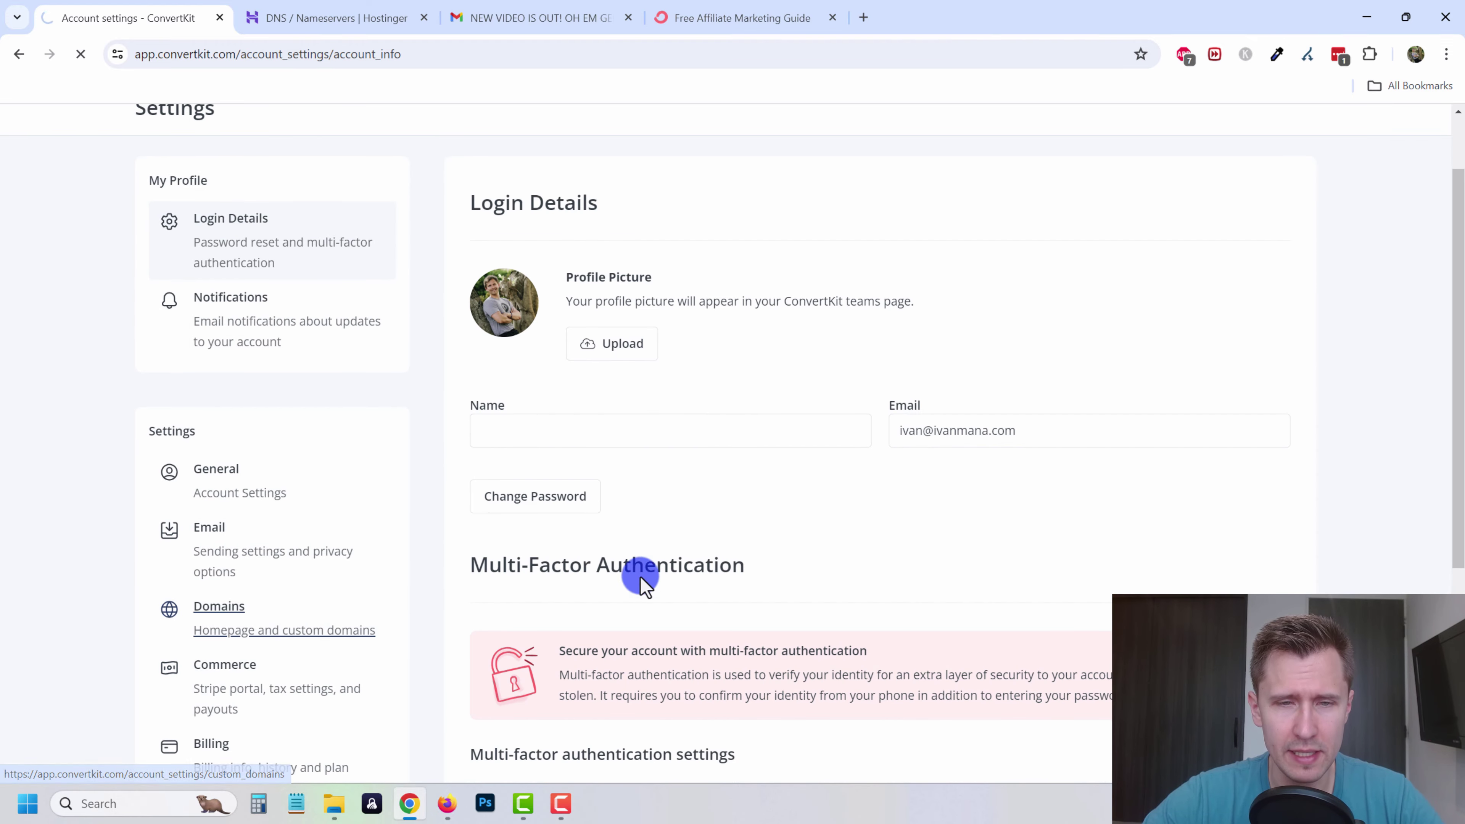
pyautogui.scroll(-8, 622, 568)
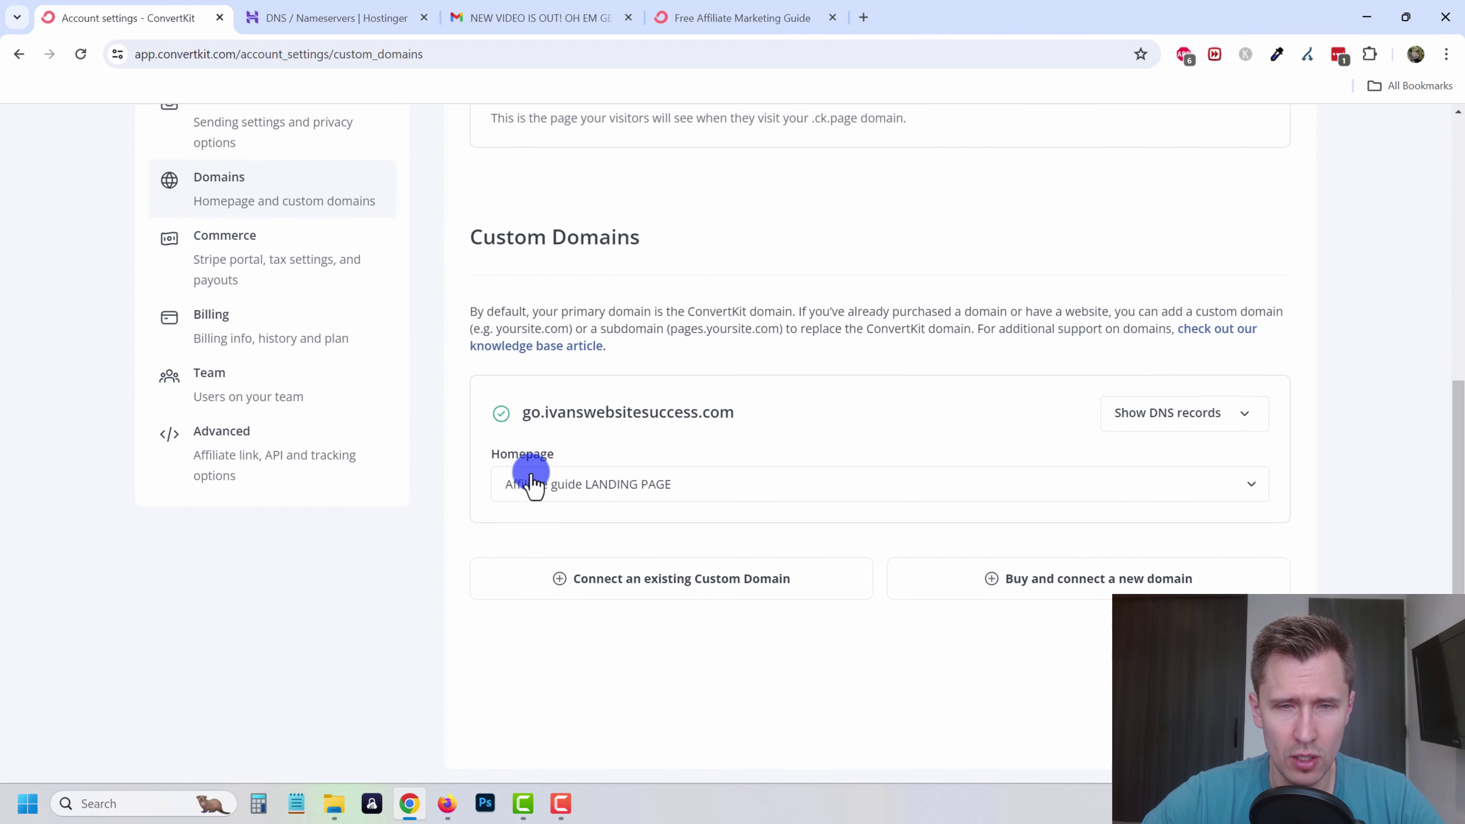
pyautogui.click(622, 491)
pyautogui.click(600, 531)
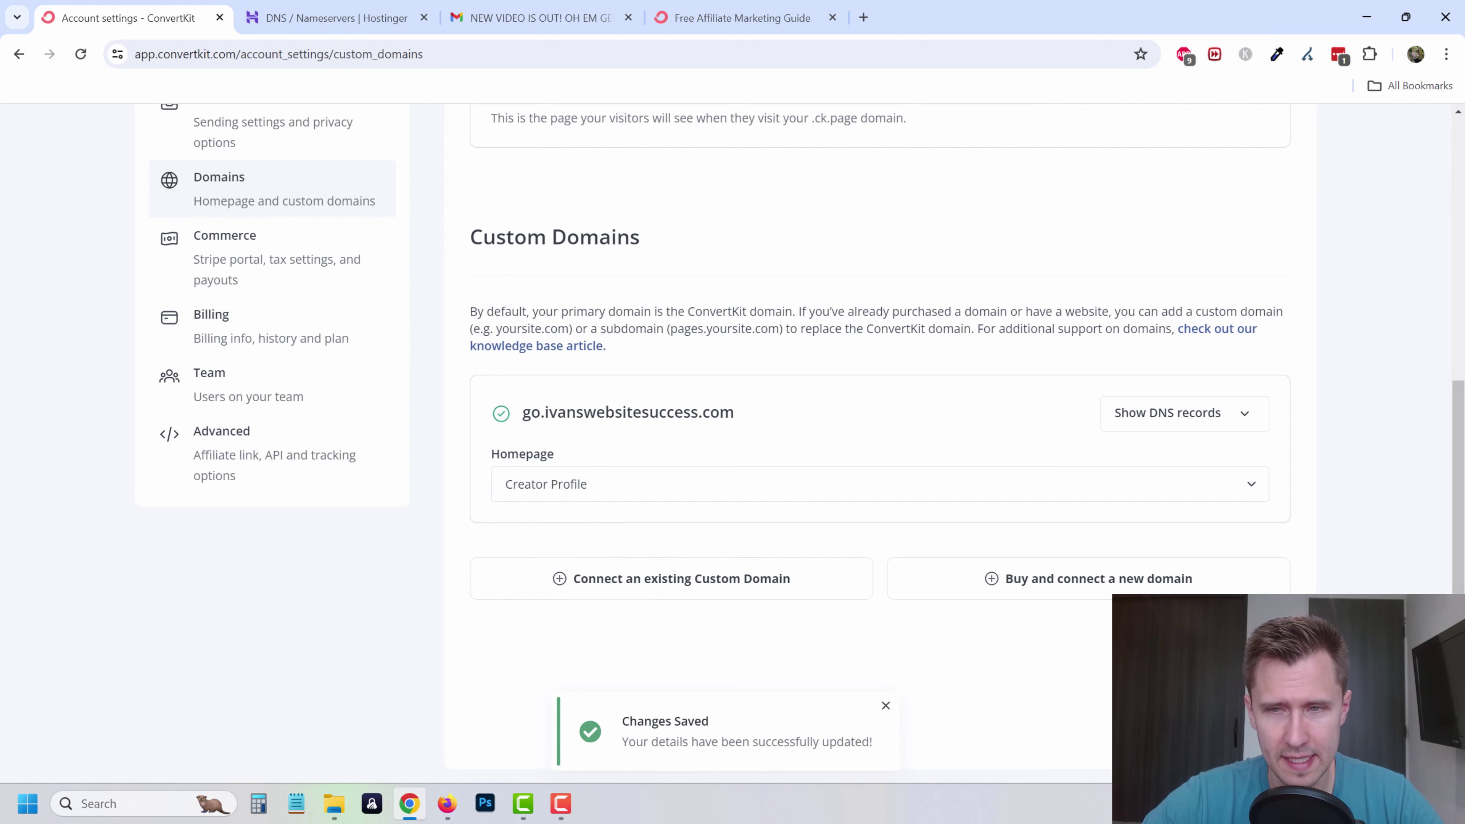
# - Check the live go.ivanswebsitesuccess.com address and copy it
pyautogui.click(742, 18)
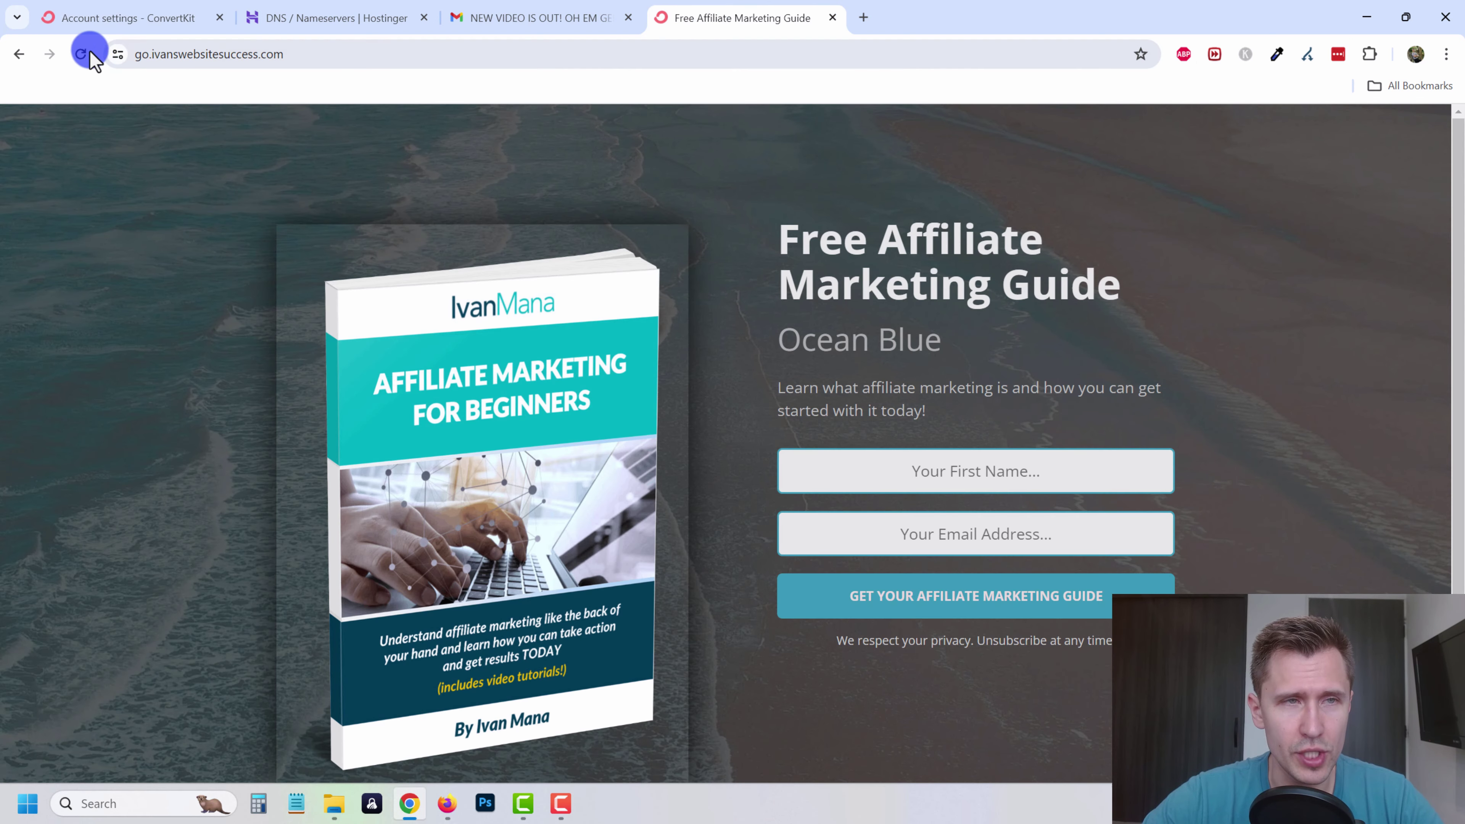
pyautogui.click(283, 54)
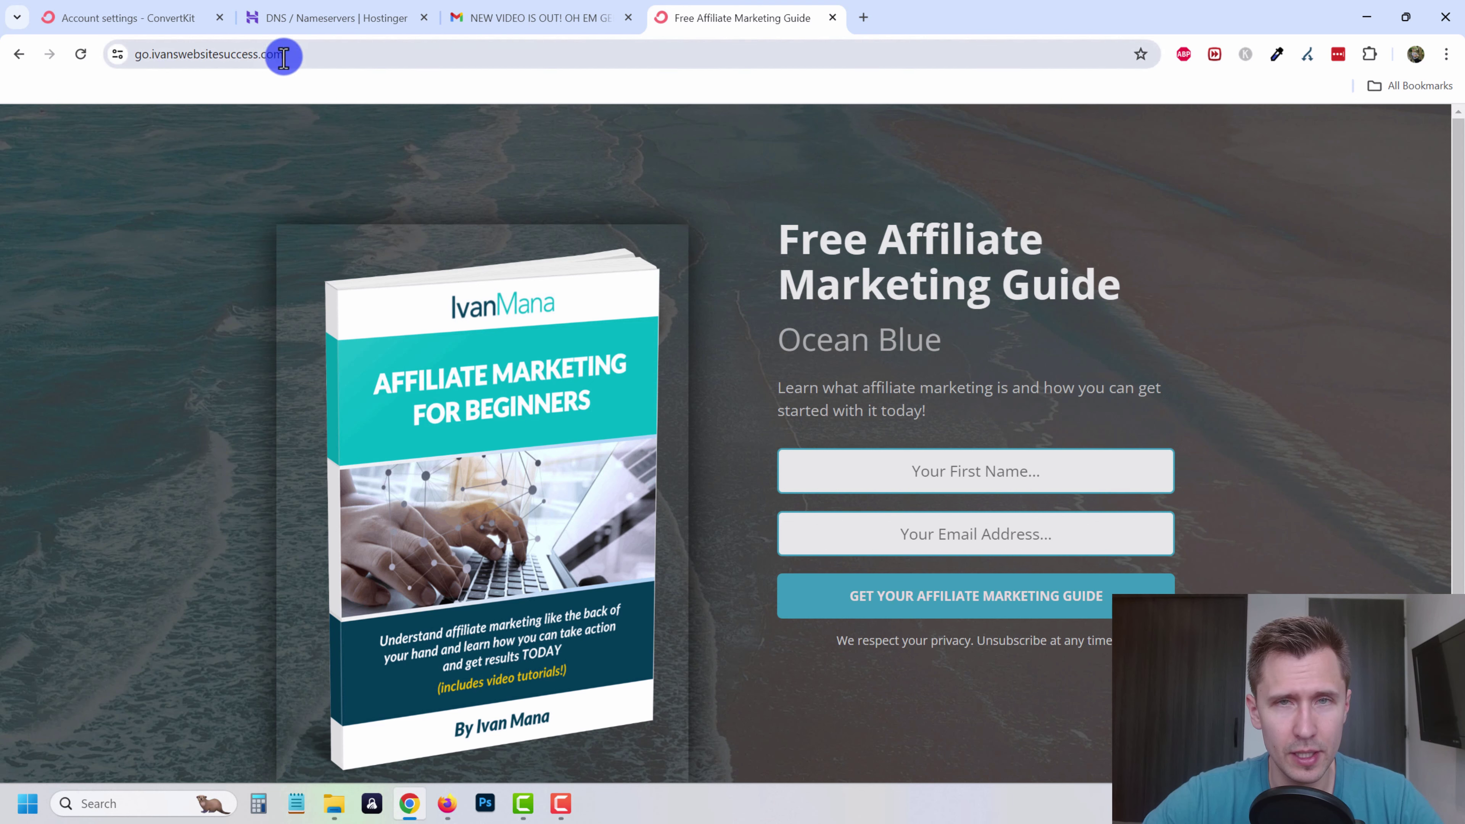
pyautogui.click(329, 54)
pyautogui.moveTo(338, 54); pyautogui.dragTo(121, 49)
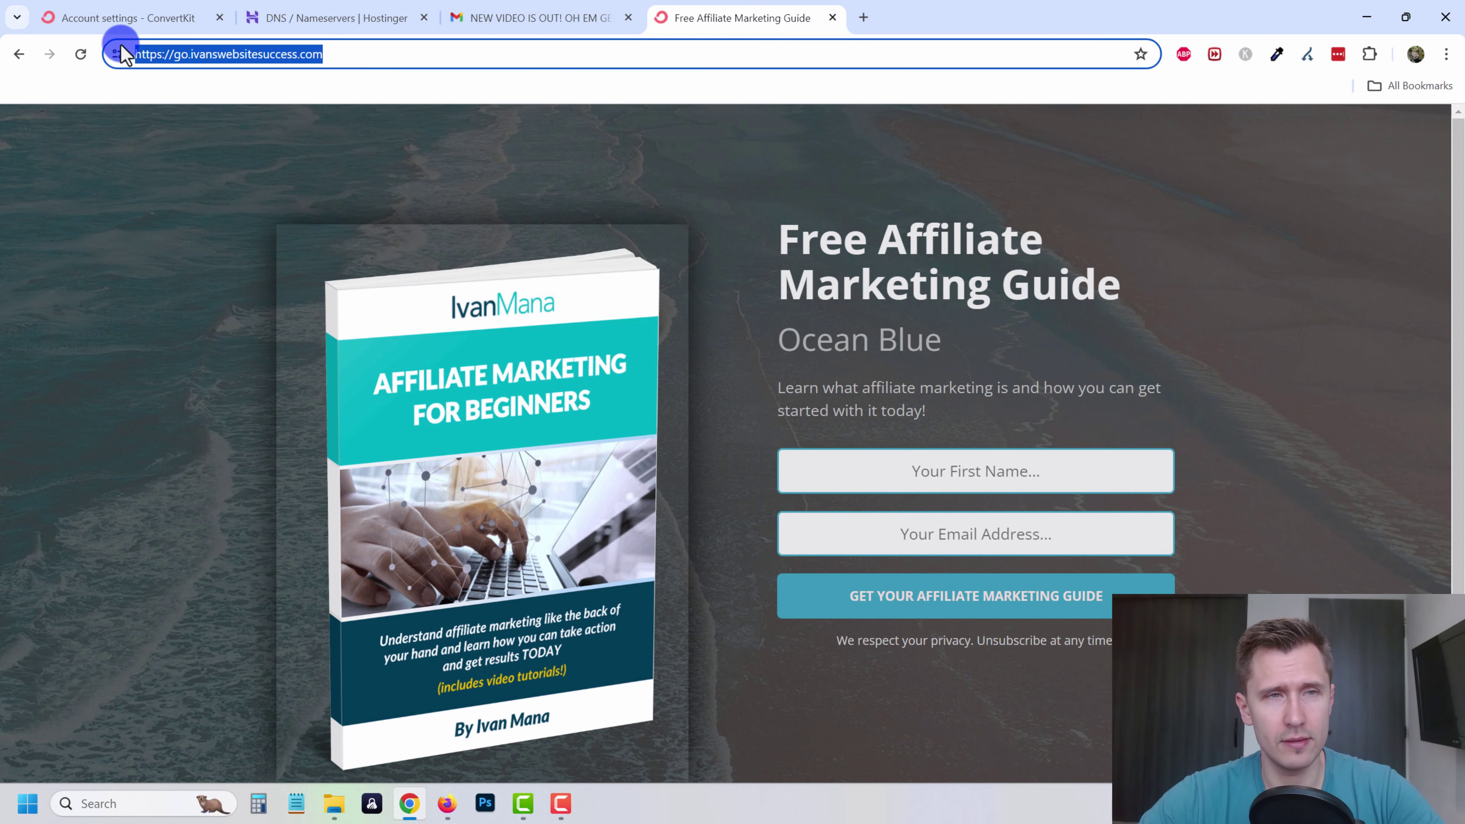
pyautogui.hotkey('ctrl', 'c')
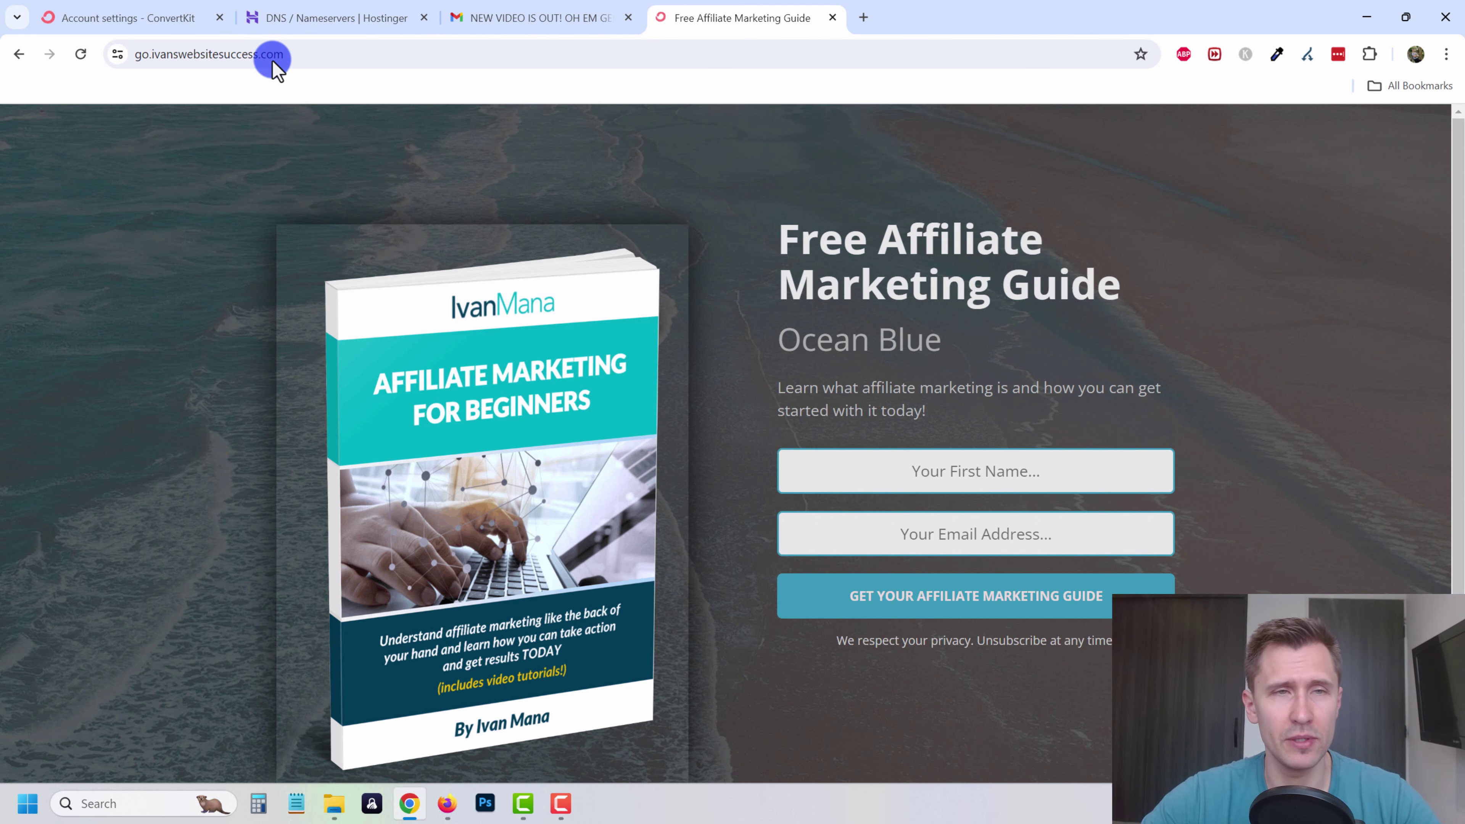
pyautogui.click(116, 17)
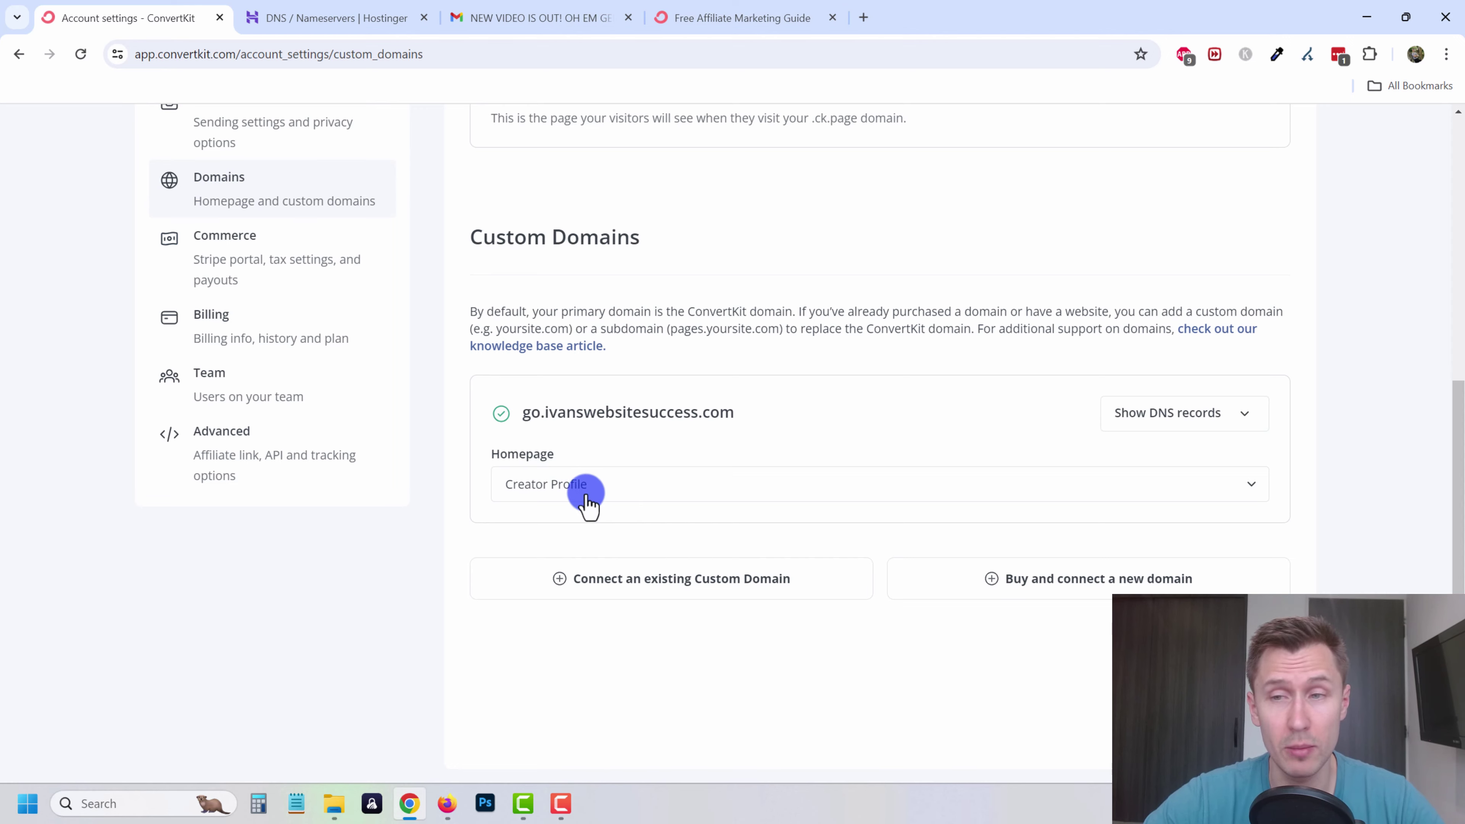
# - Open the Creator Profile editor from Grow and preview the live profile in a new tab
pyautogui.scroll(9, 539, 441)
pyautogui.click(254, 142)
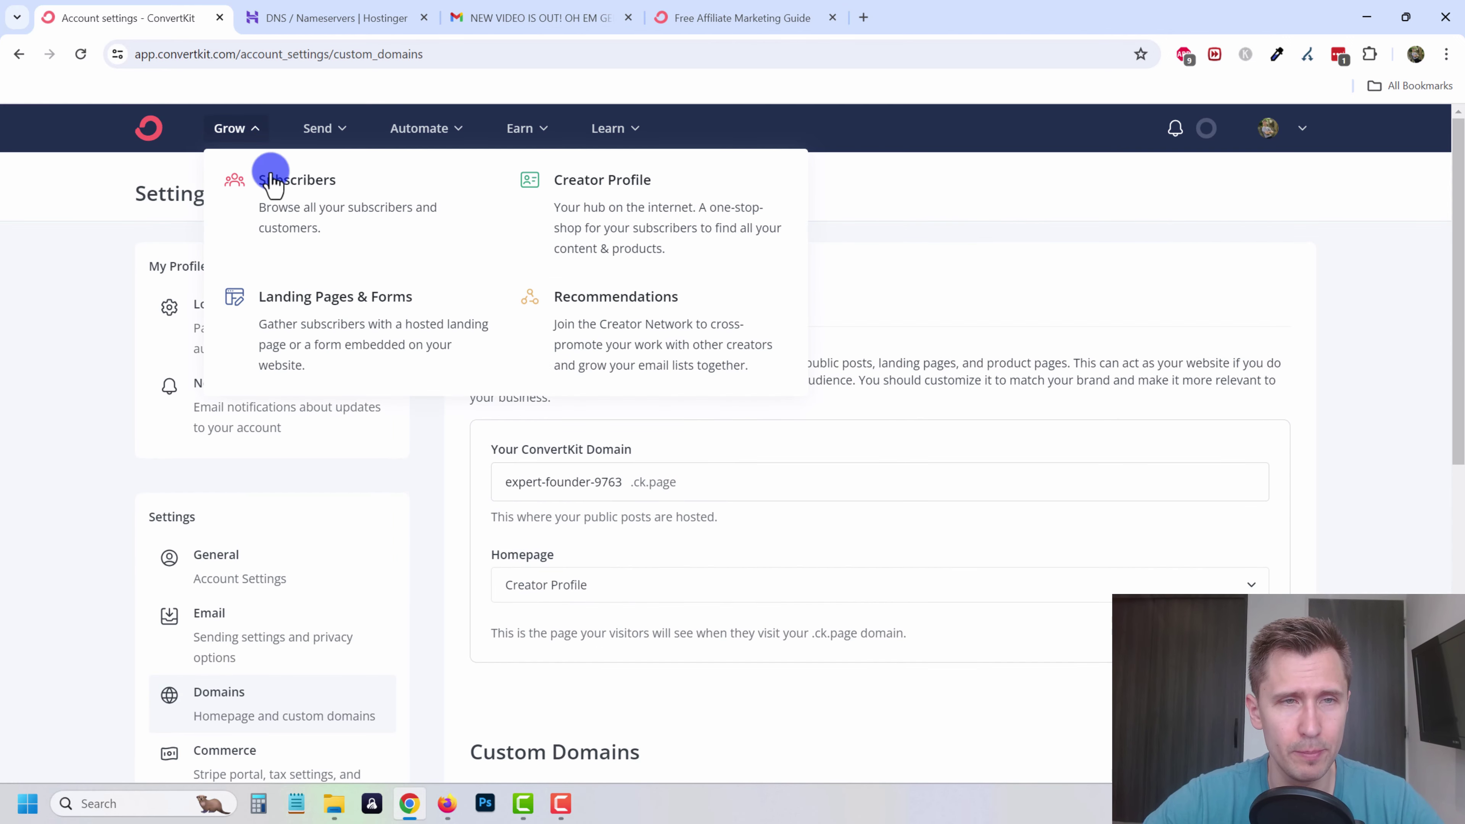
pyautogui.click(600, 195)
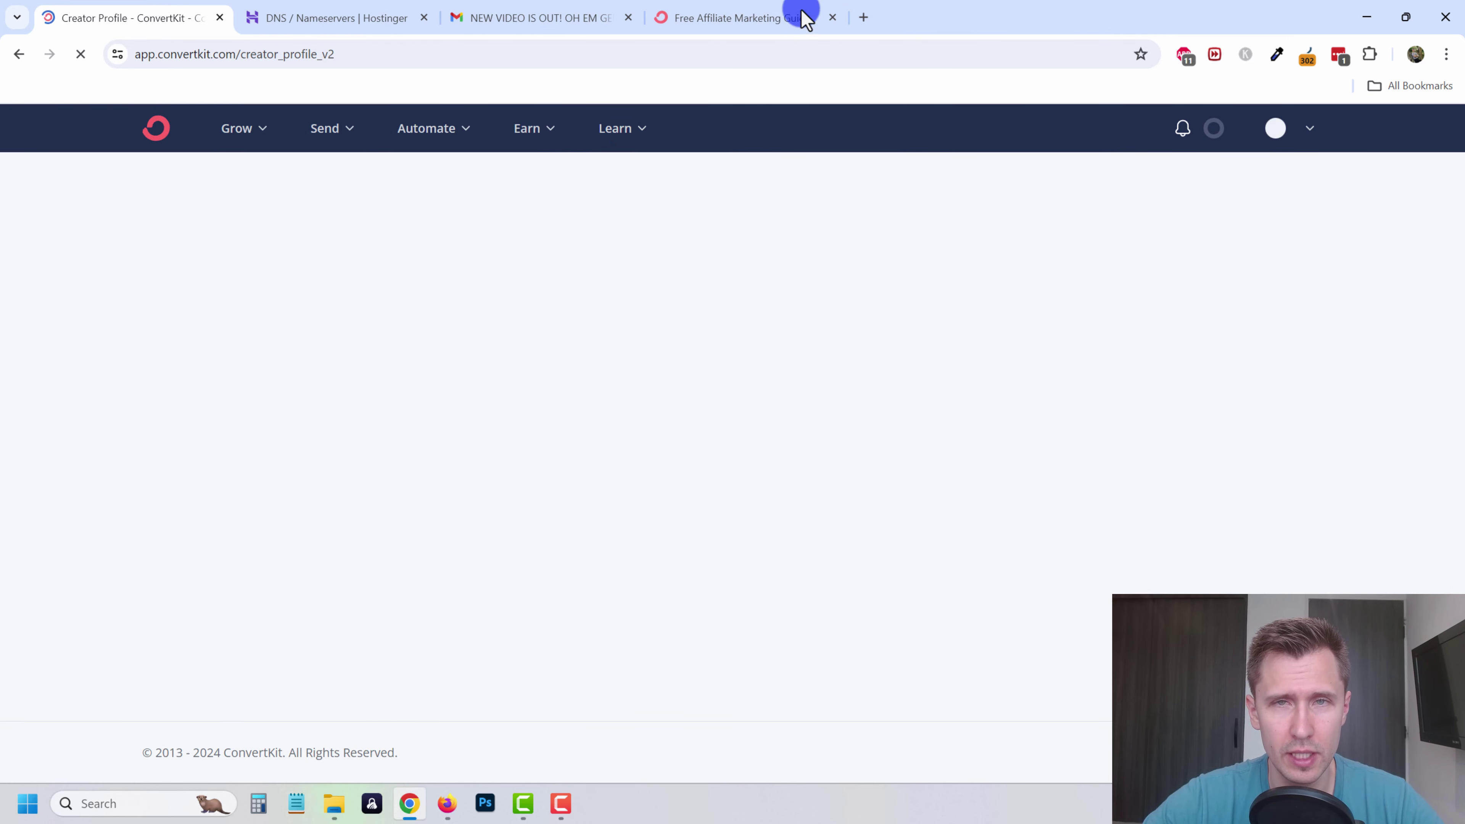
pyautogui.click(1130, 188)
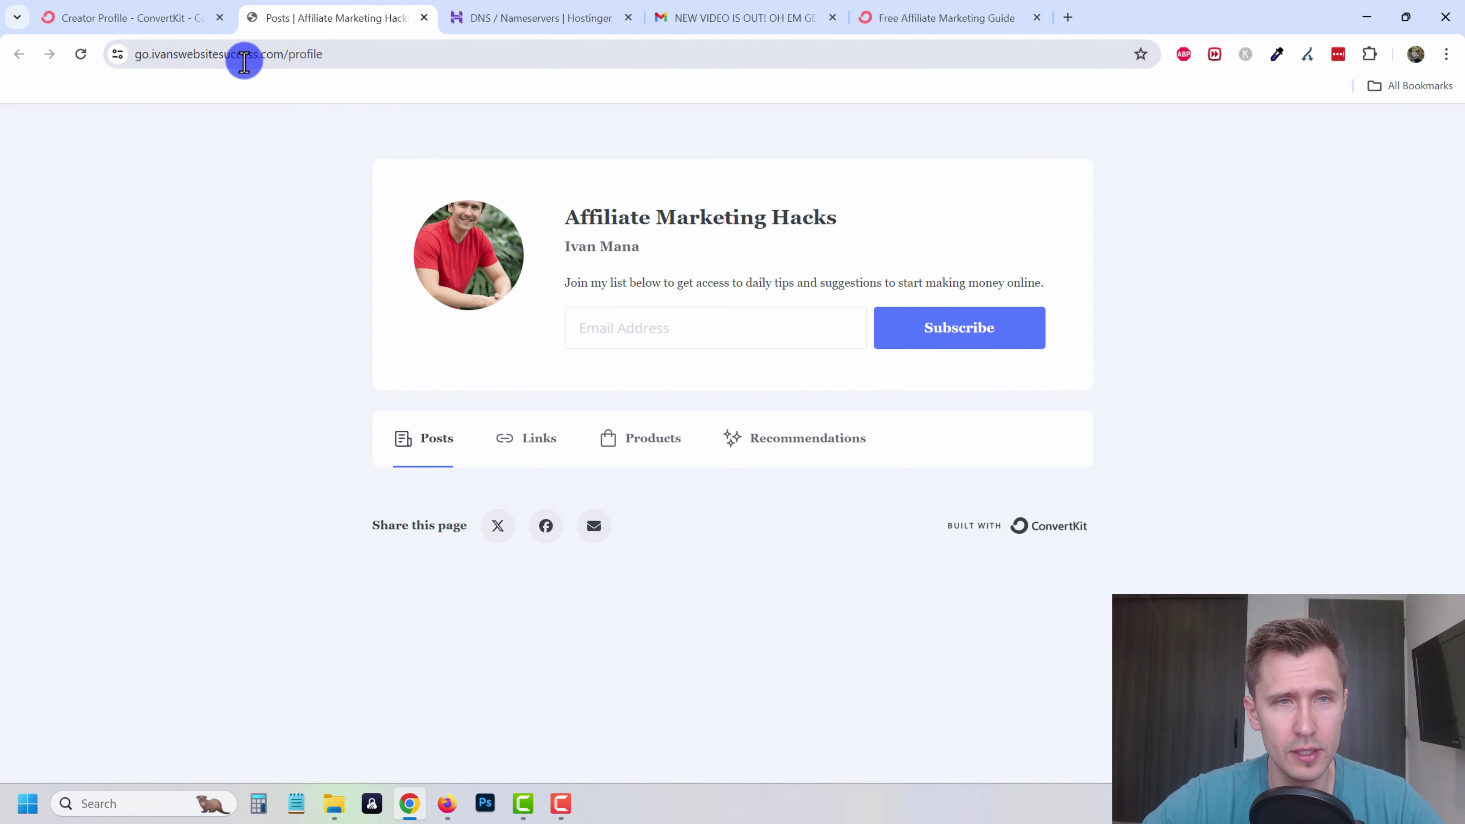
pyautogui.click(284, 52)
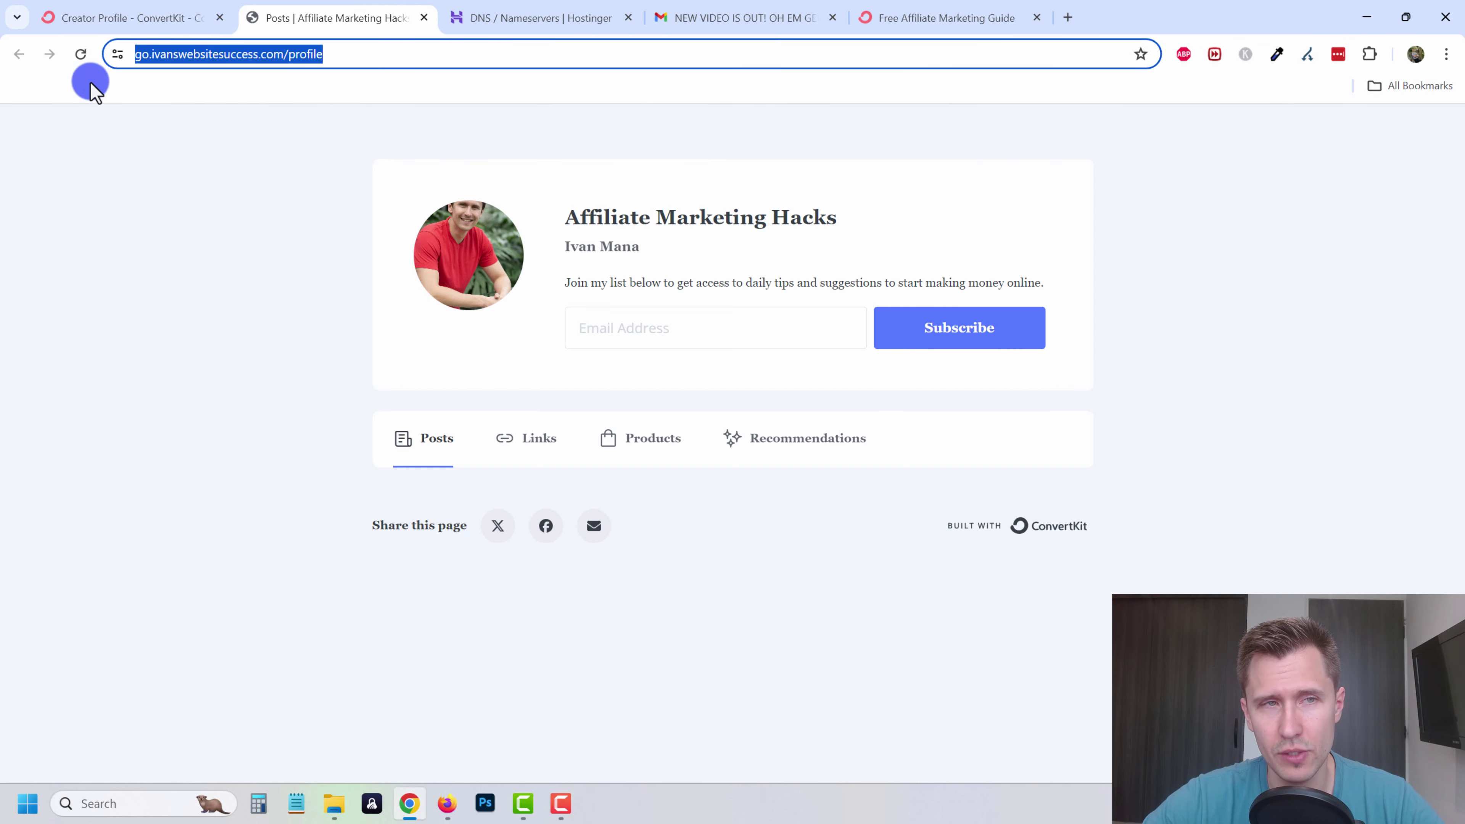
pyautogui.click(283, 292)
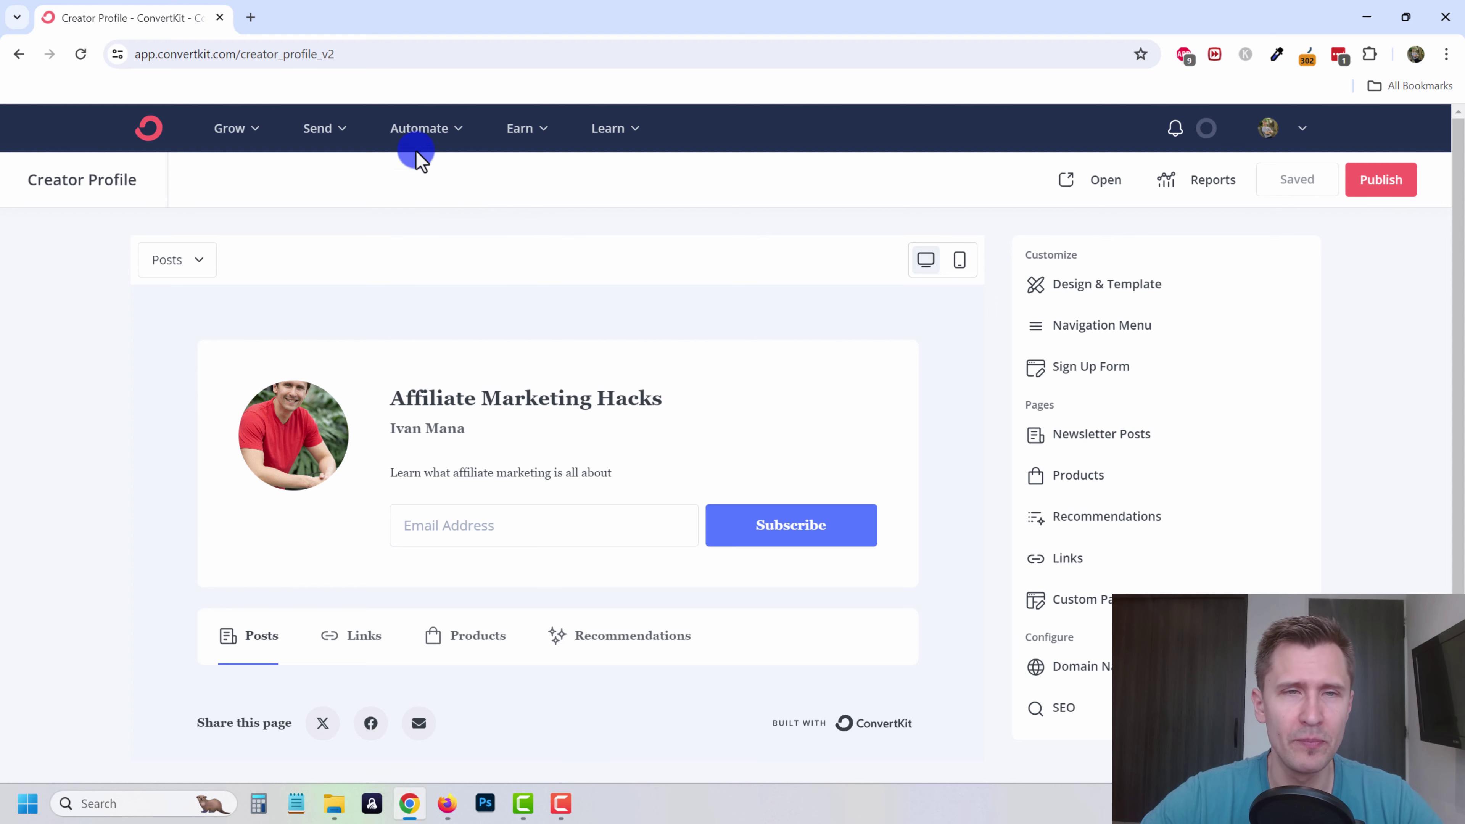
# - Start a new automation rule with the Completes a sequence trigger, then visit RSS feeds
pyautogui.click(433, 129)
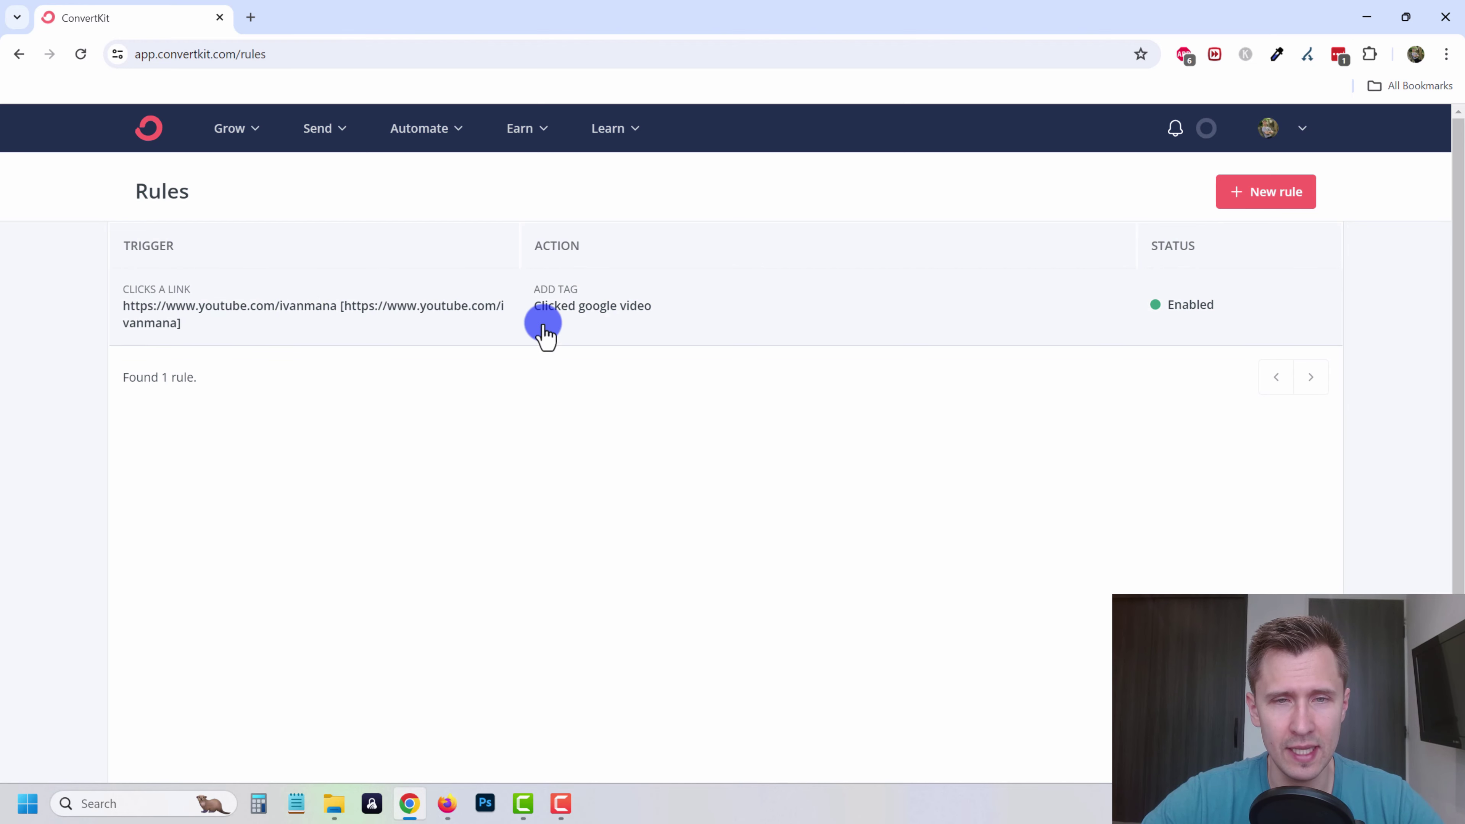
pyautogui.click(1265, 209)
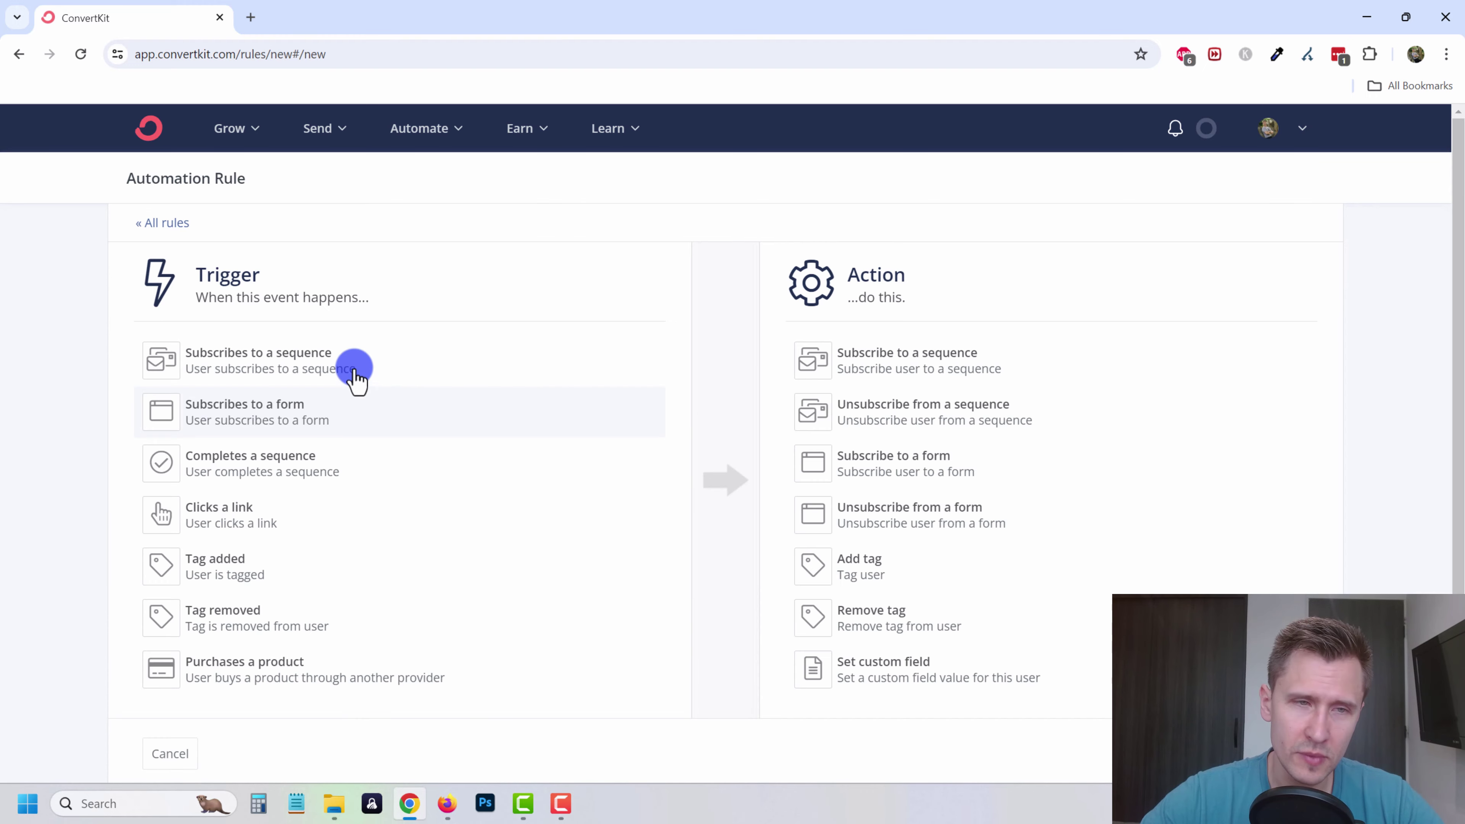
pyautogui.click(309, 473)
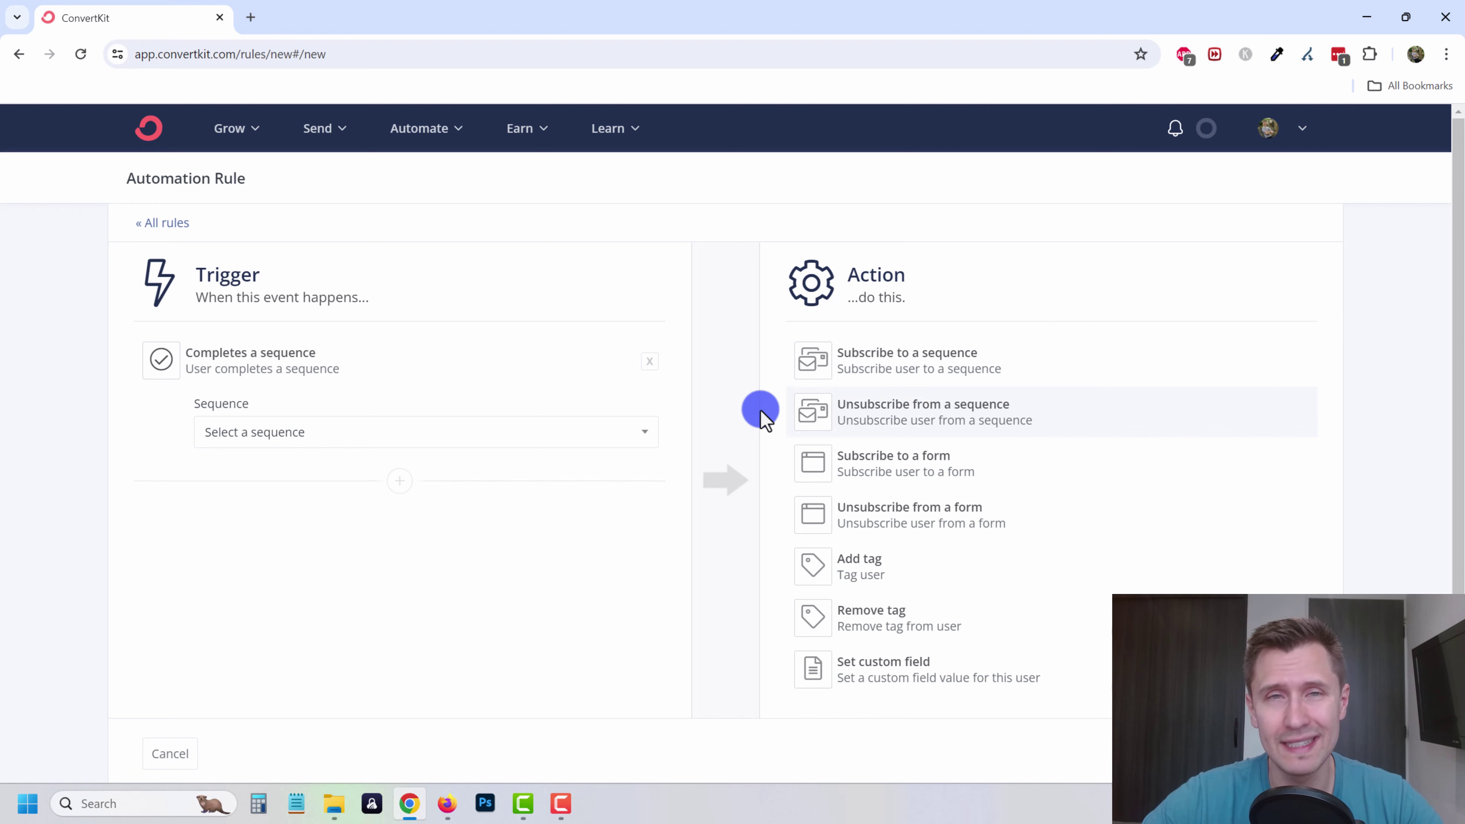
pyautogui.click(420, 129)
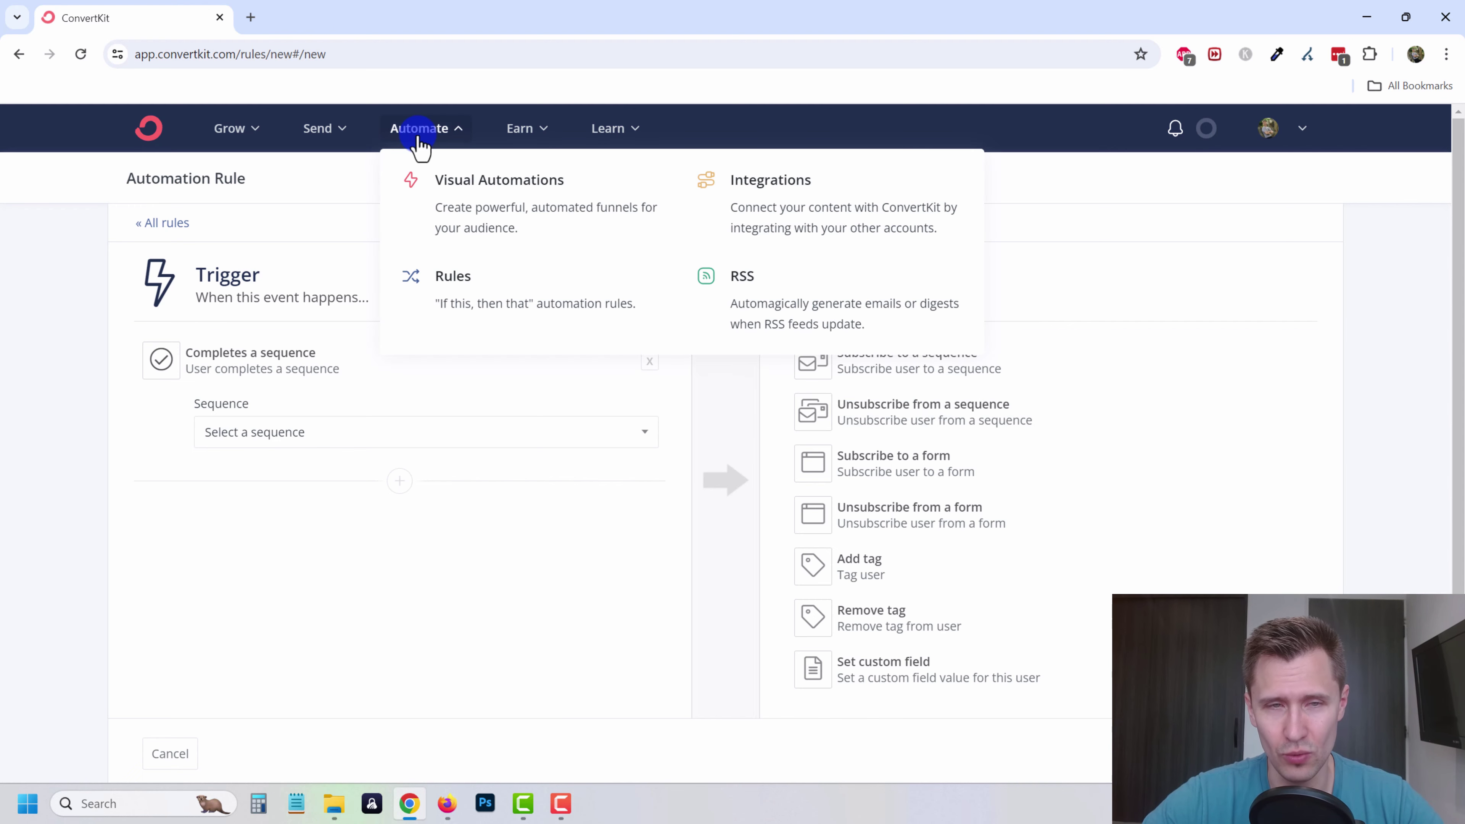
pyautogui.click(745, 314)
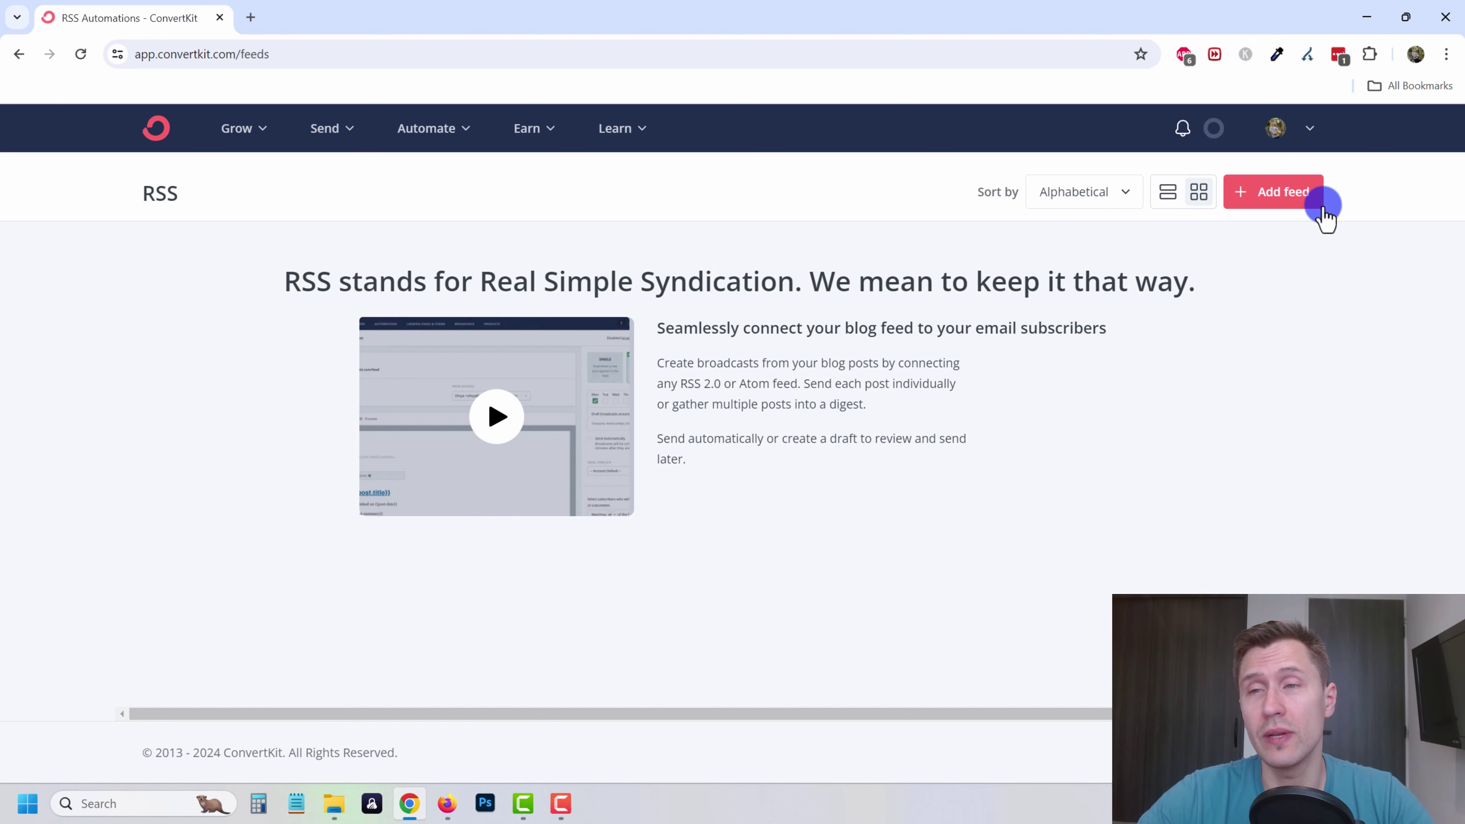
# - Browse the Integrations page tiles such as Stripe, Shopify, WordPress and Zapier
pyautogui.click(424, 139)
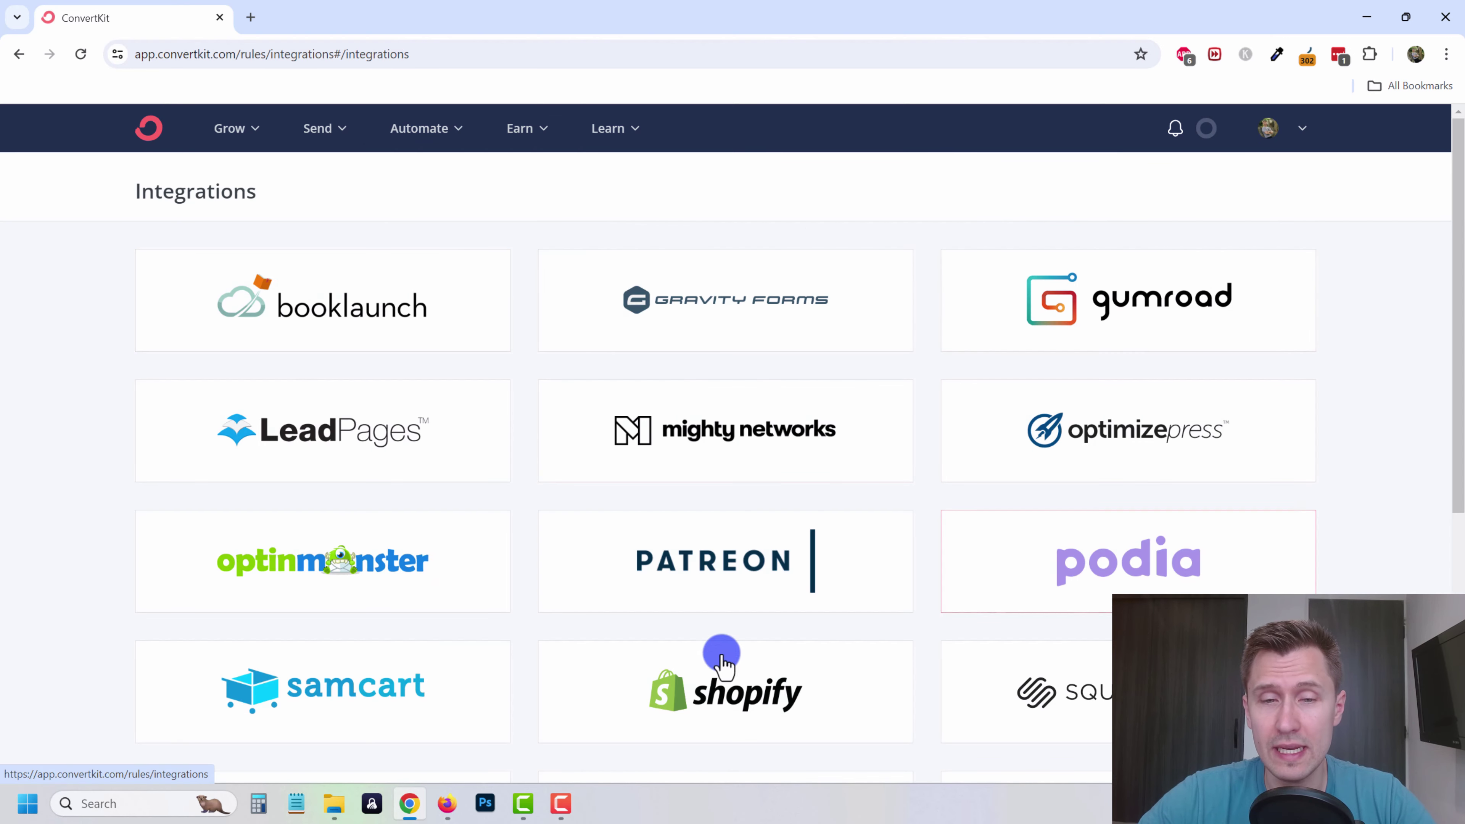
pyautogui.scroll(-8, 692, 462)
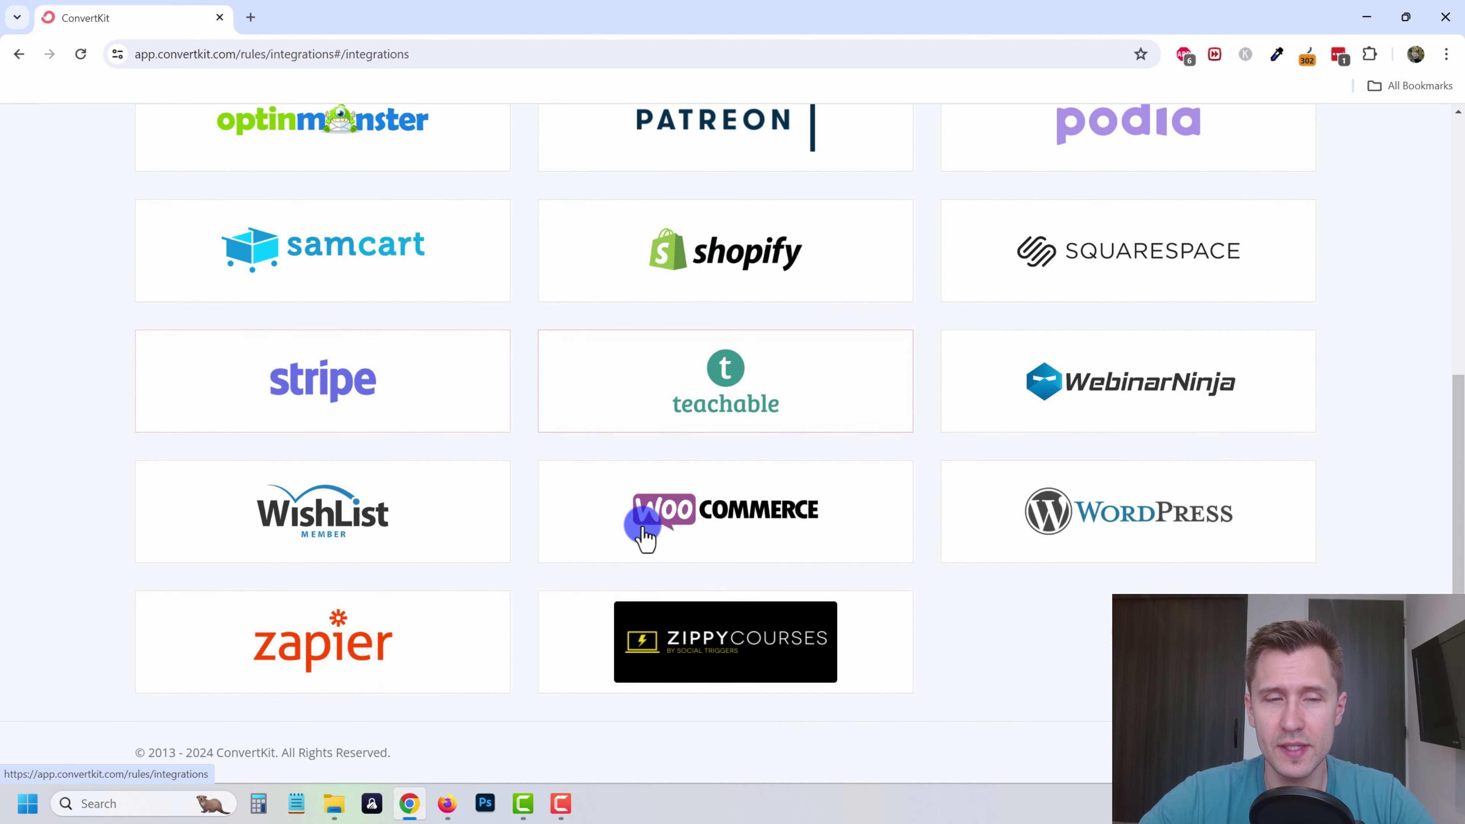
pyautogui.scroll(6, 390, 502)
pyautogui.scroll(2, 390, 496)
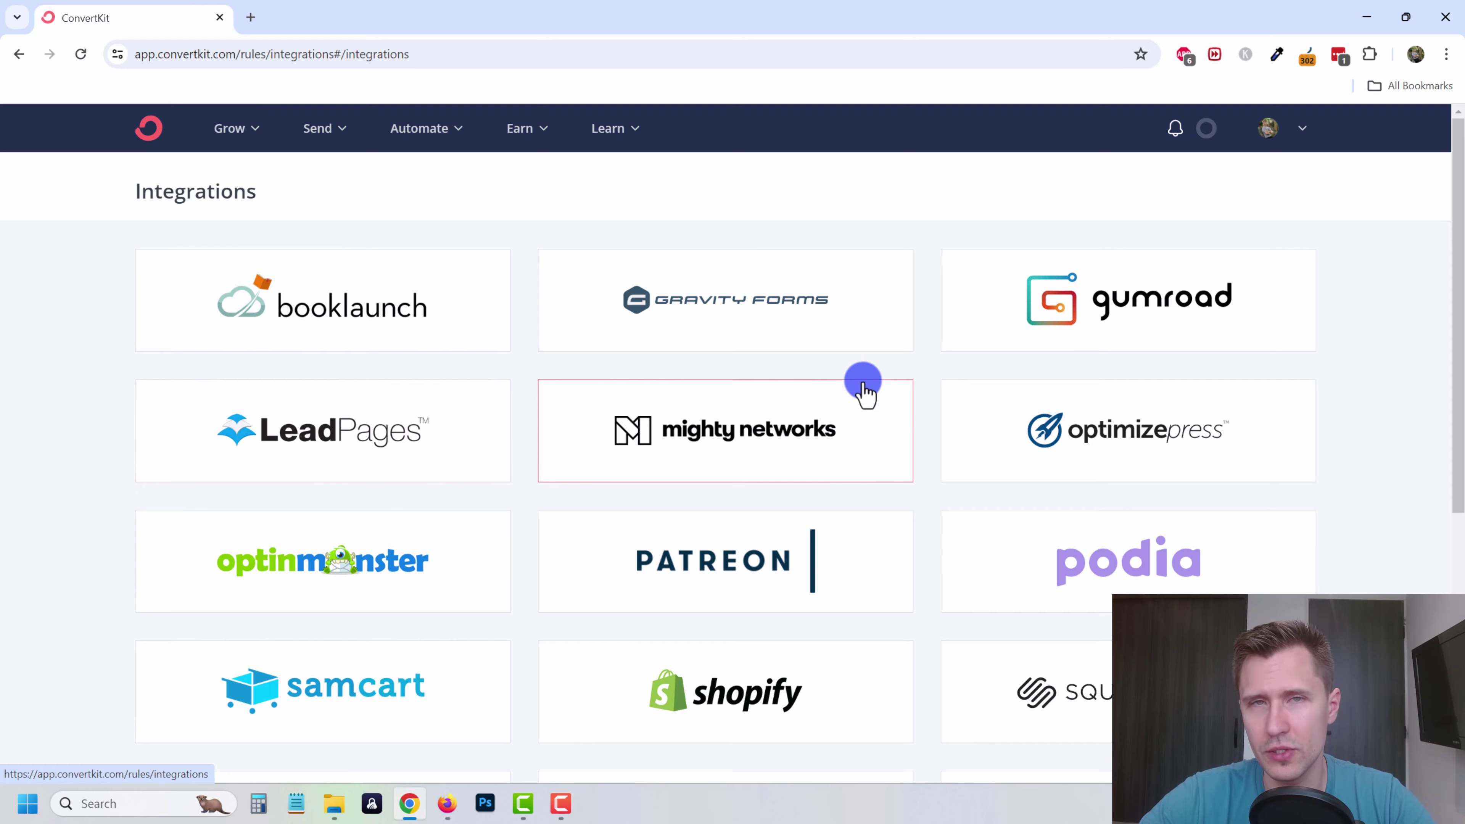
# - Start a new product named 1-on-1 Consultation from the Products page
pyautogui.click(535, 134)
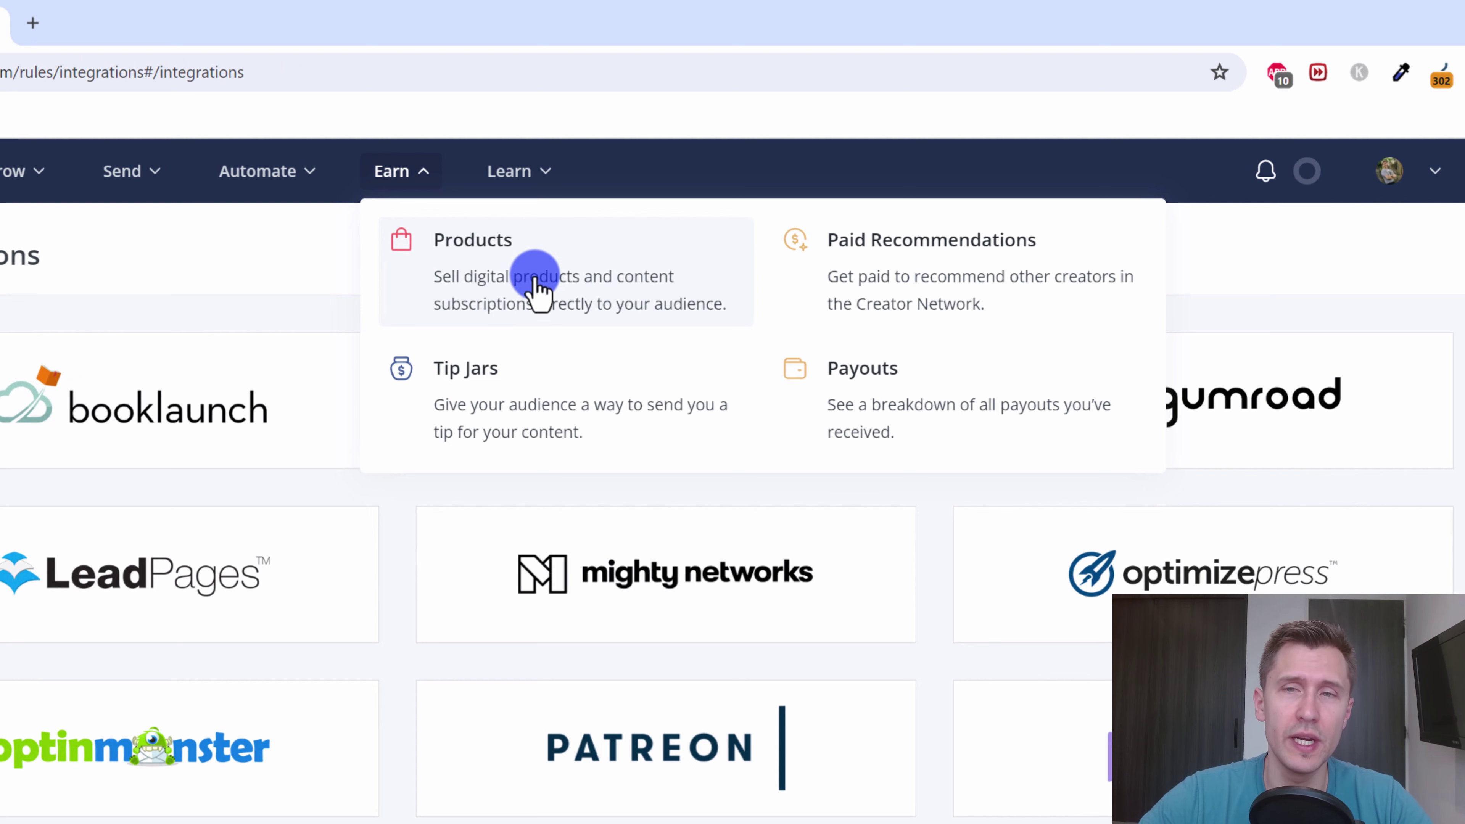
pyautogui.click(536, 281)
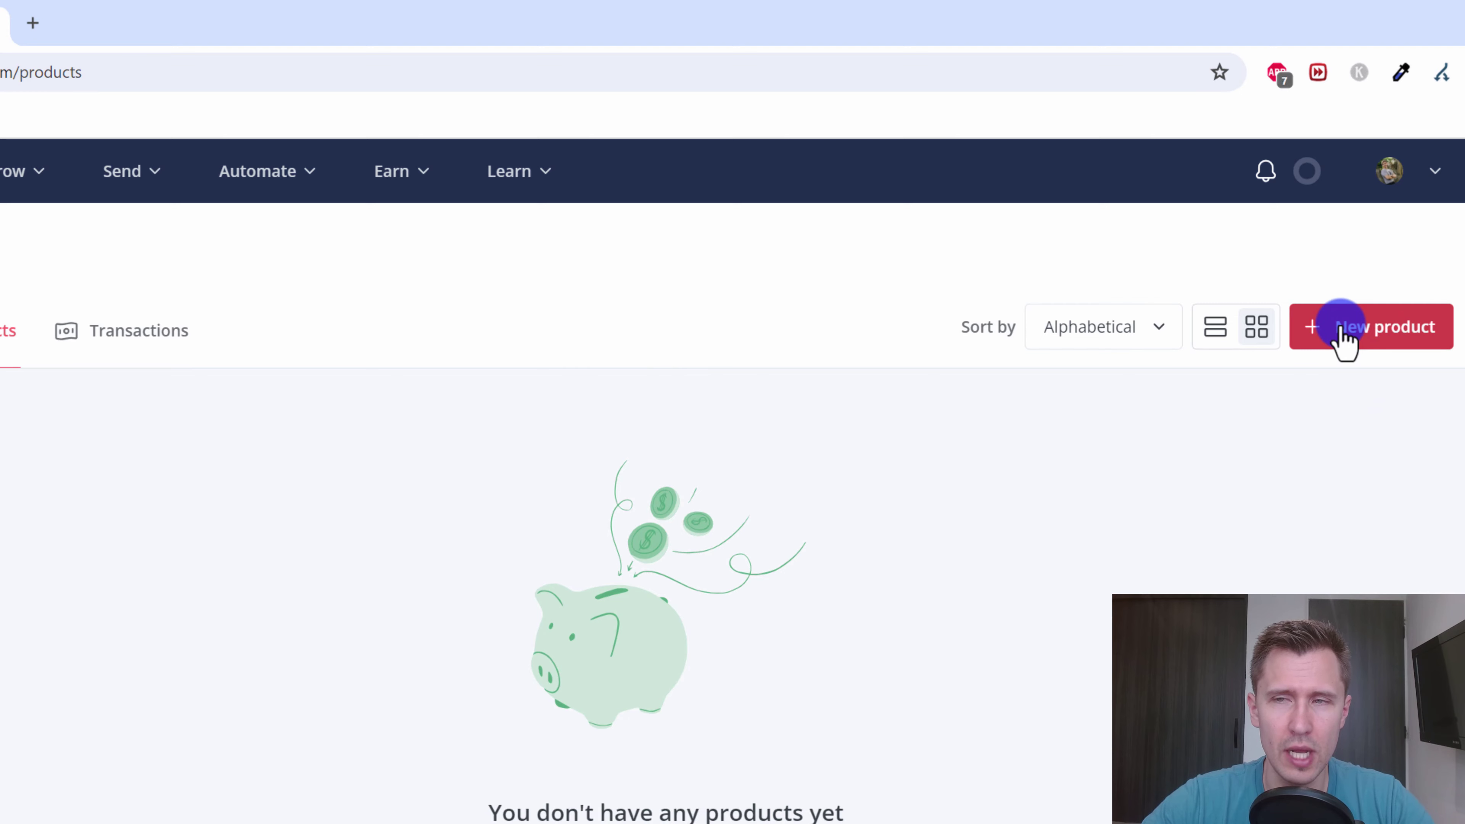
pyautogui.click(1345, 341)
pyautogui.click(309, 421)
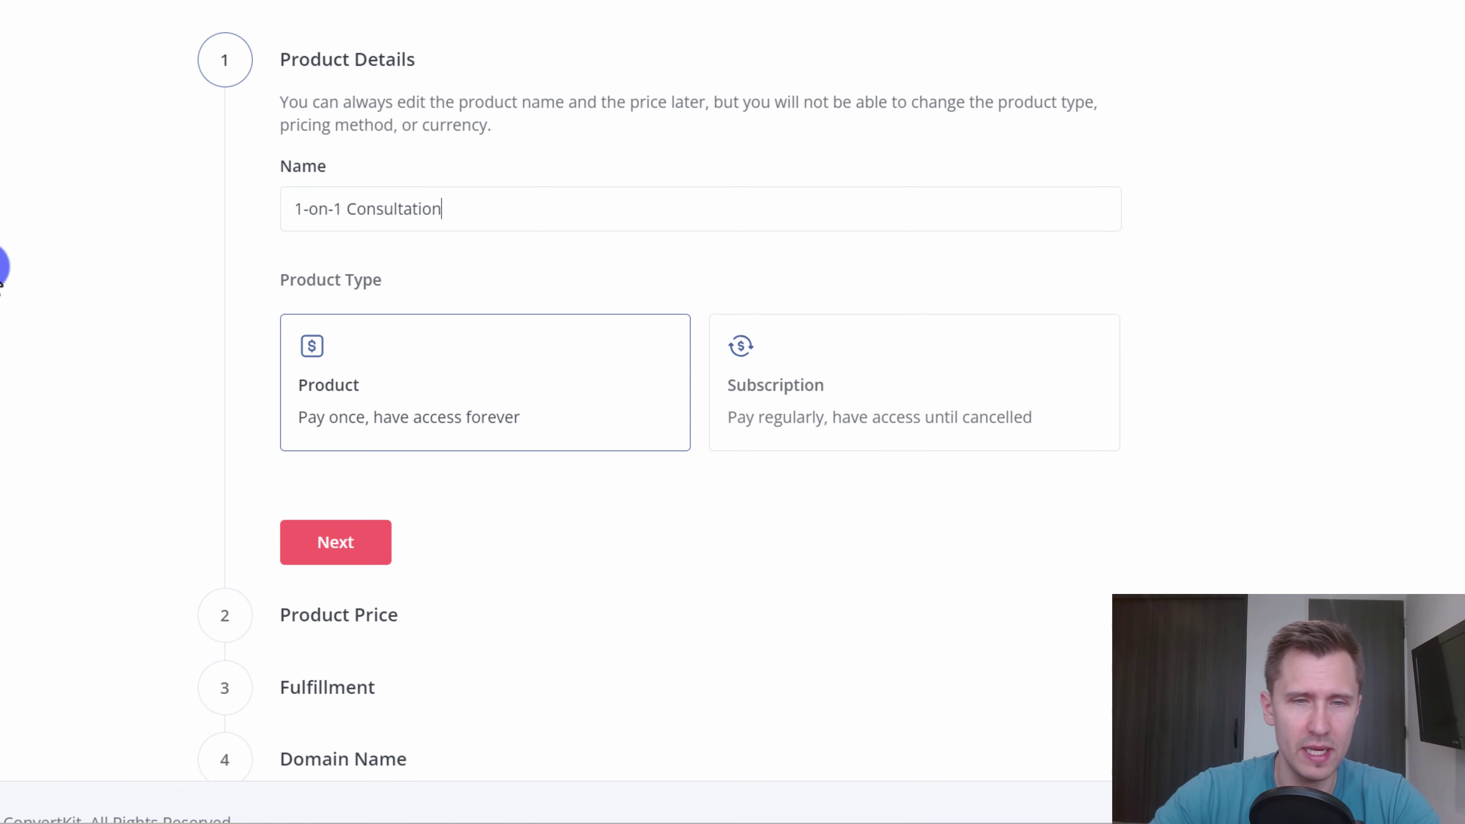
pyautogui.scroll(-1, 378, 467)
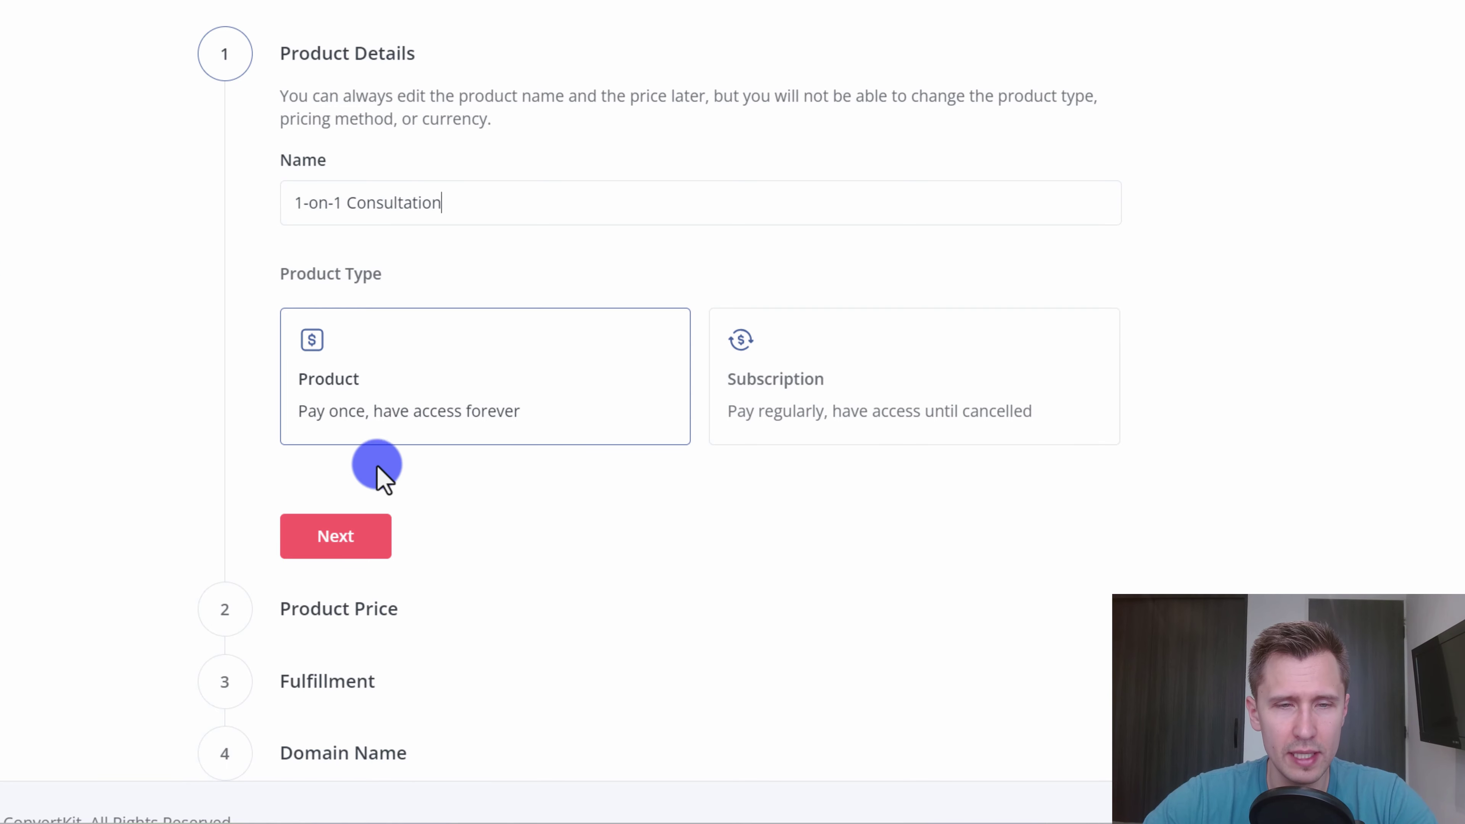
pyautogui.click(349, 539)
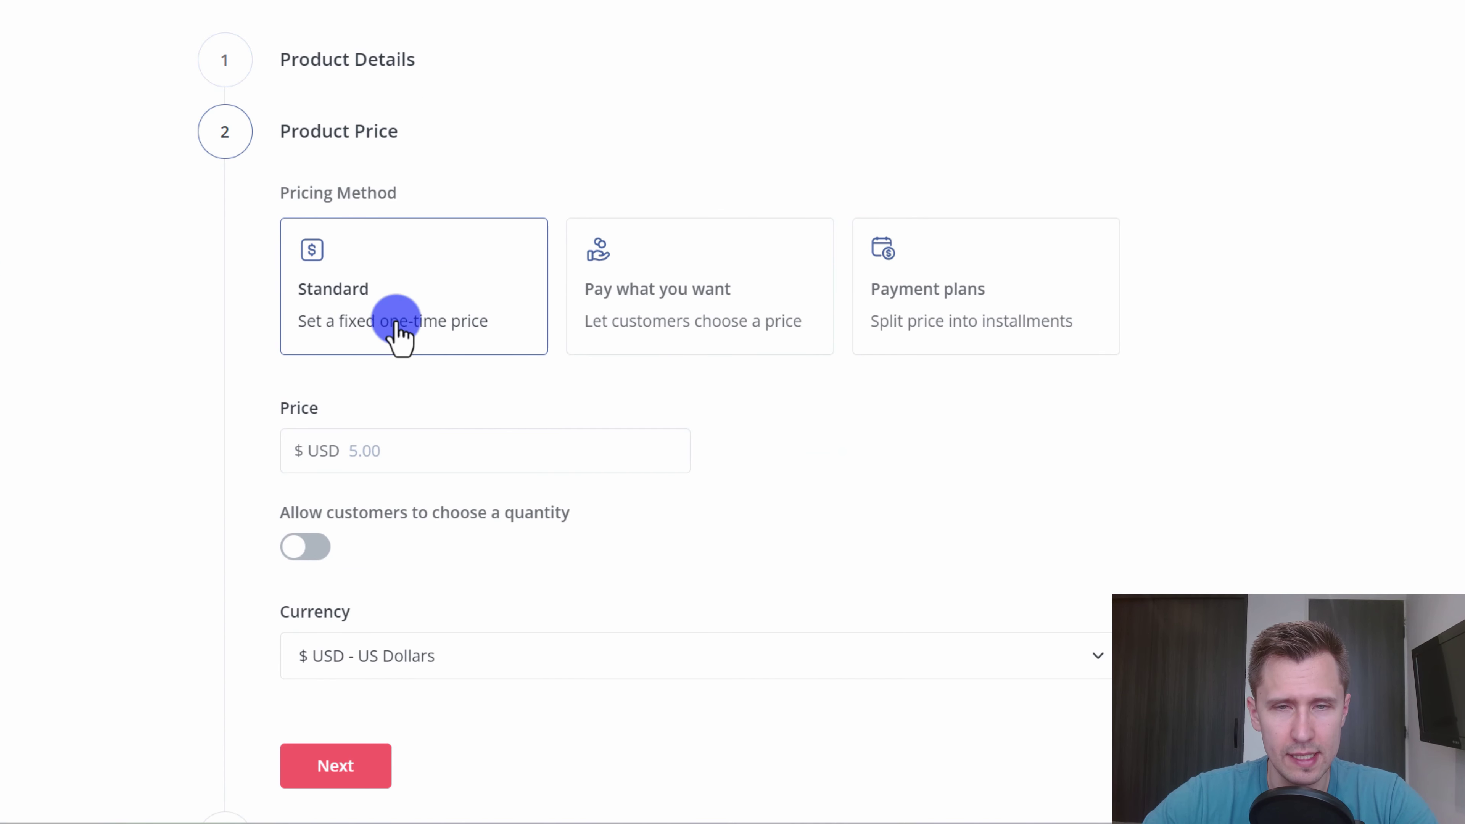
# - Set the product price to $400 and let customers choose a quantity
pyautogui.click(386, 451)
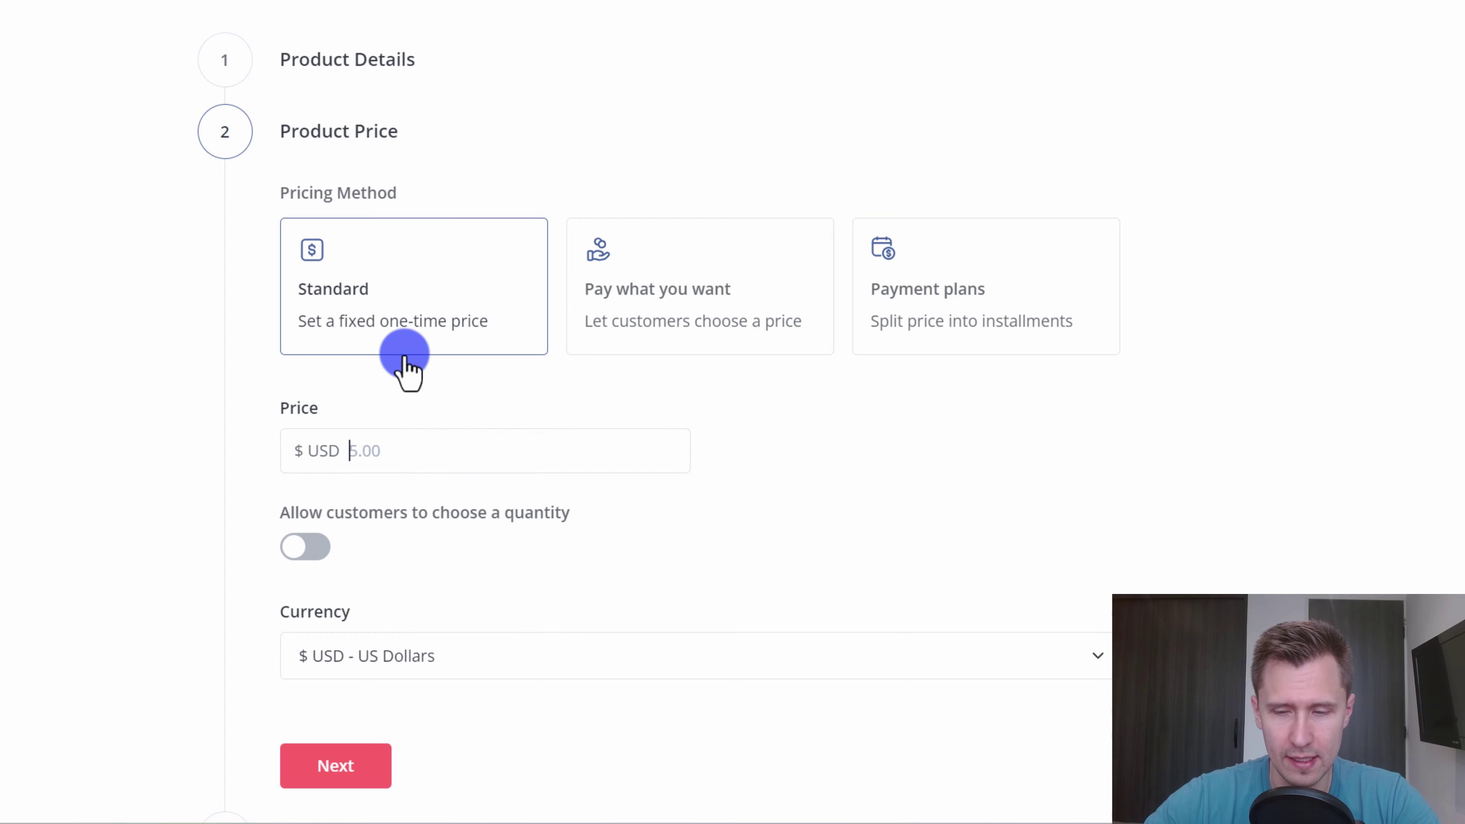
pyautogui.click(304, 548)
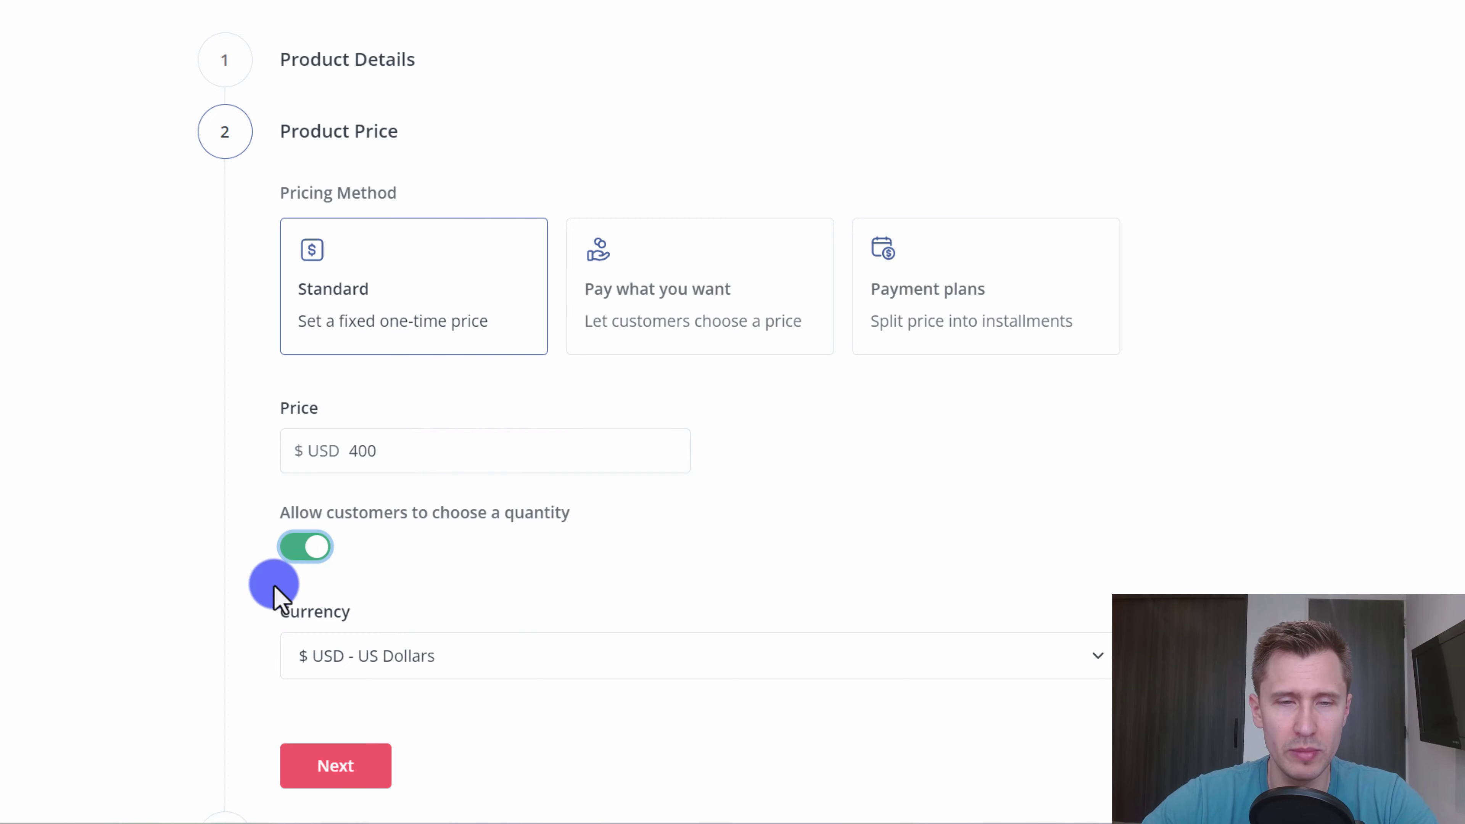
pyautogui.click(334, 768)
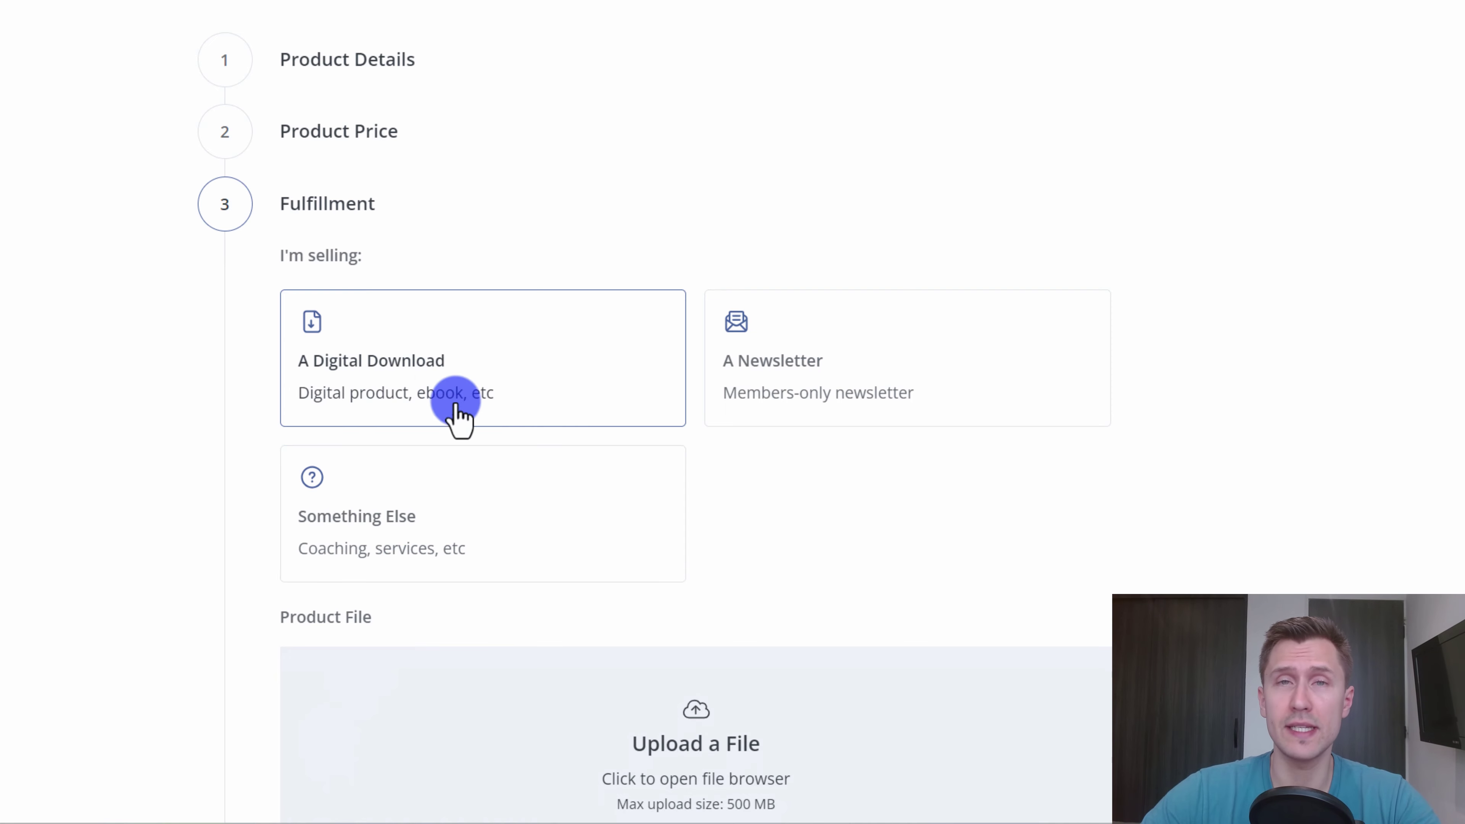
# - Mark the product as coaching/services and assign the go.ivanswebsitesuccess.com domain
pyautogui.scroll(-1, 713, 710)
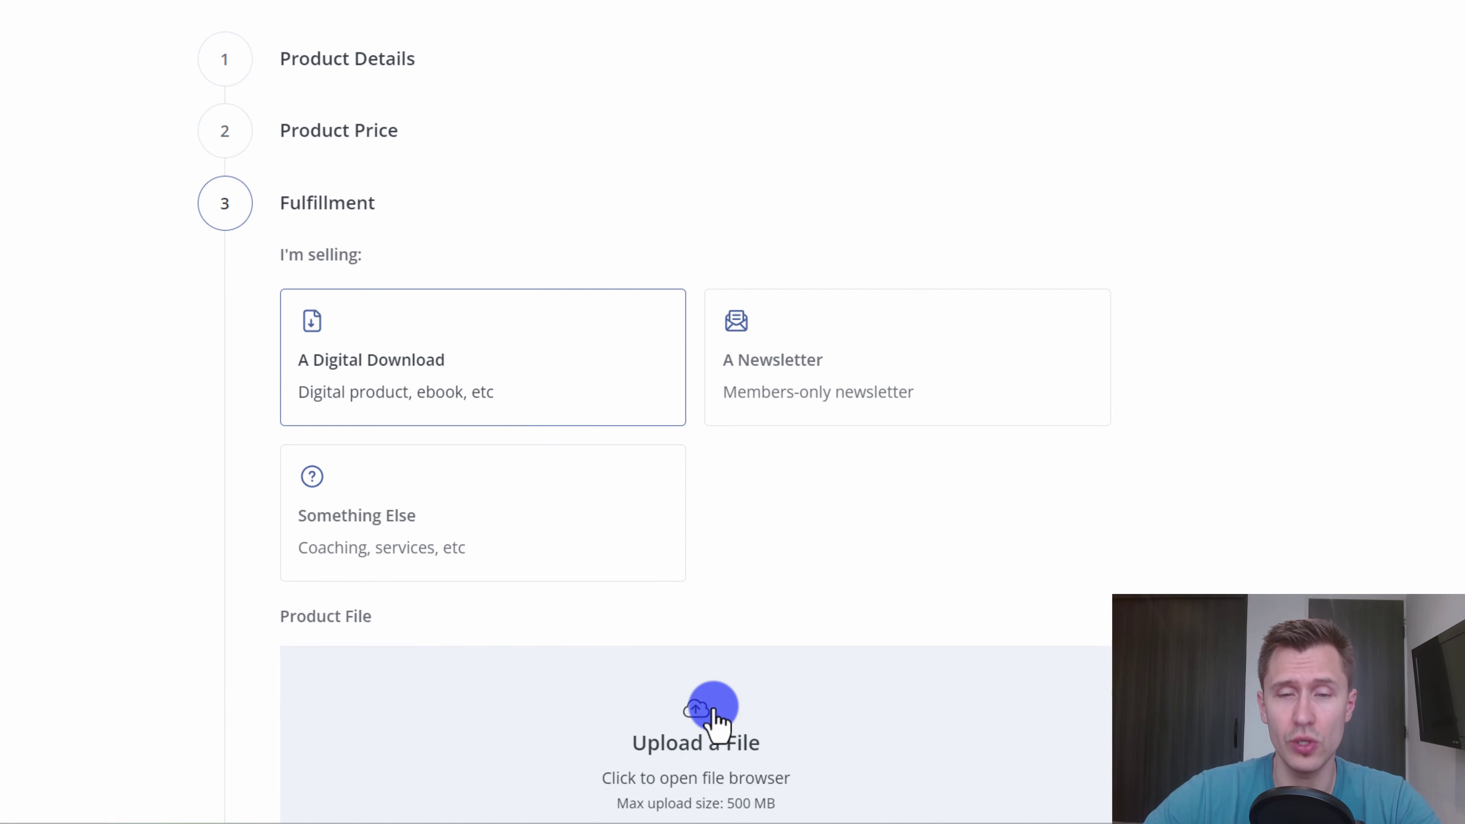
pyautogui.click(802, 407)
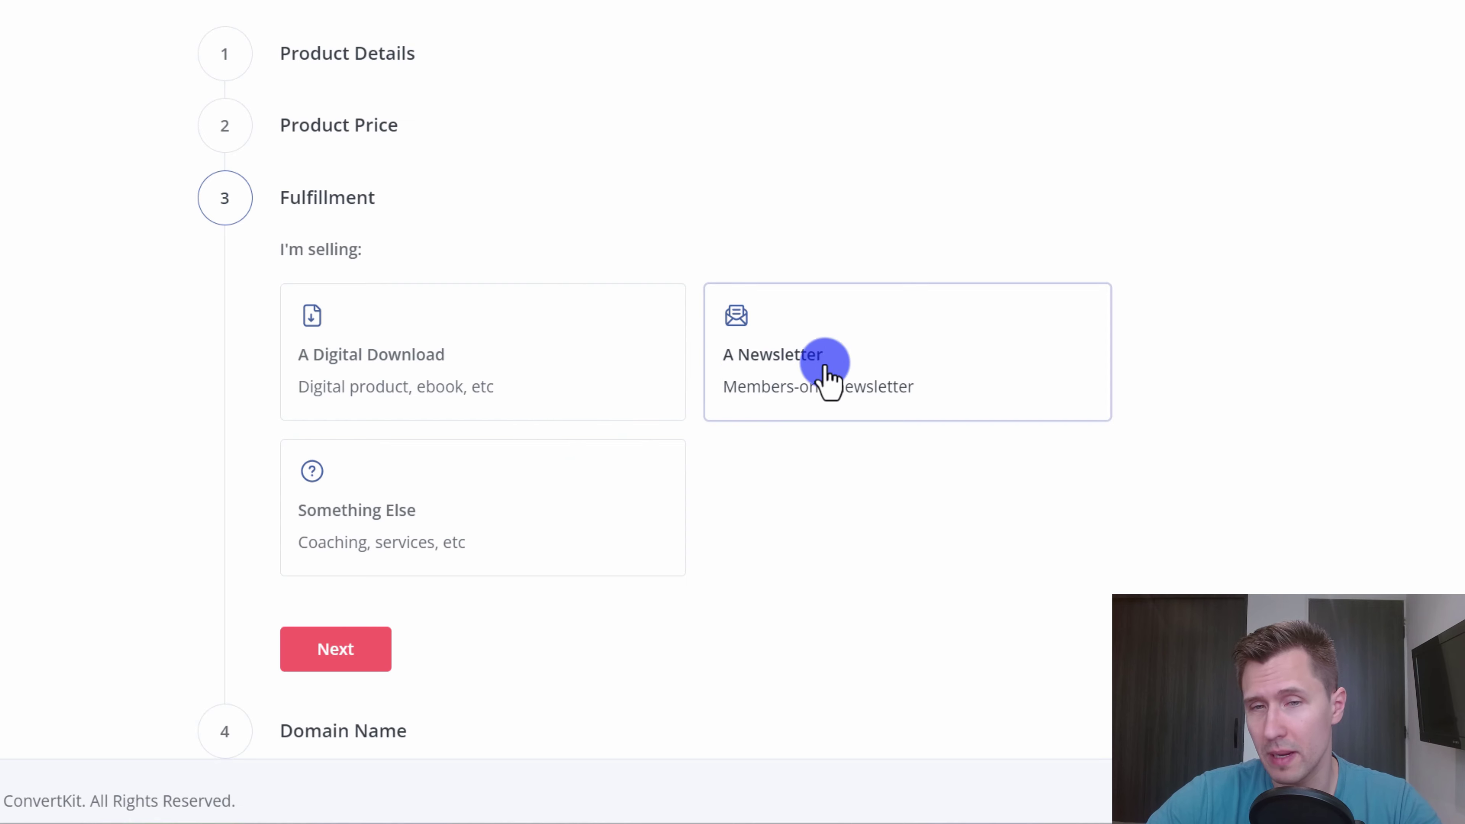
pyautogui.click(424, 495)
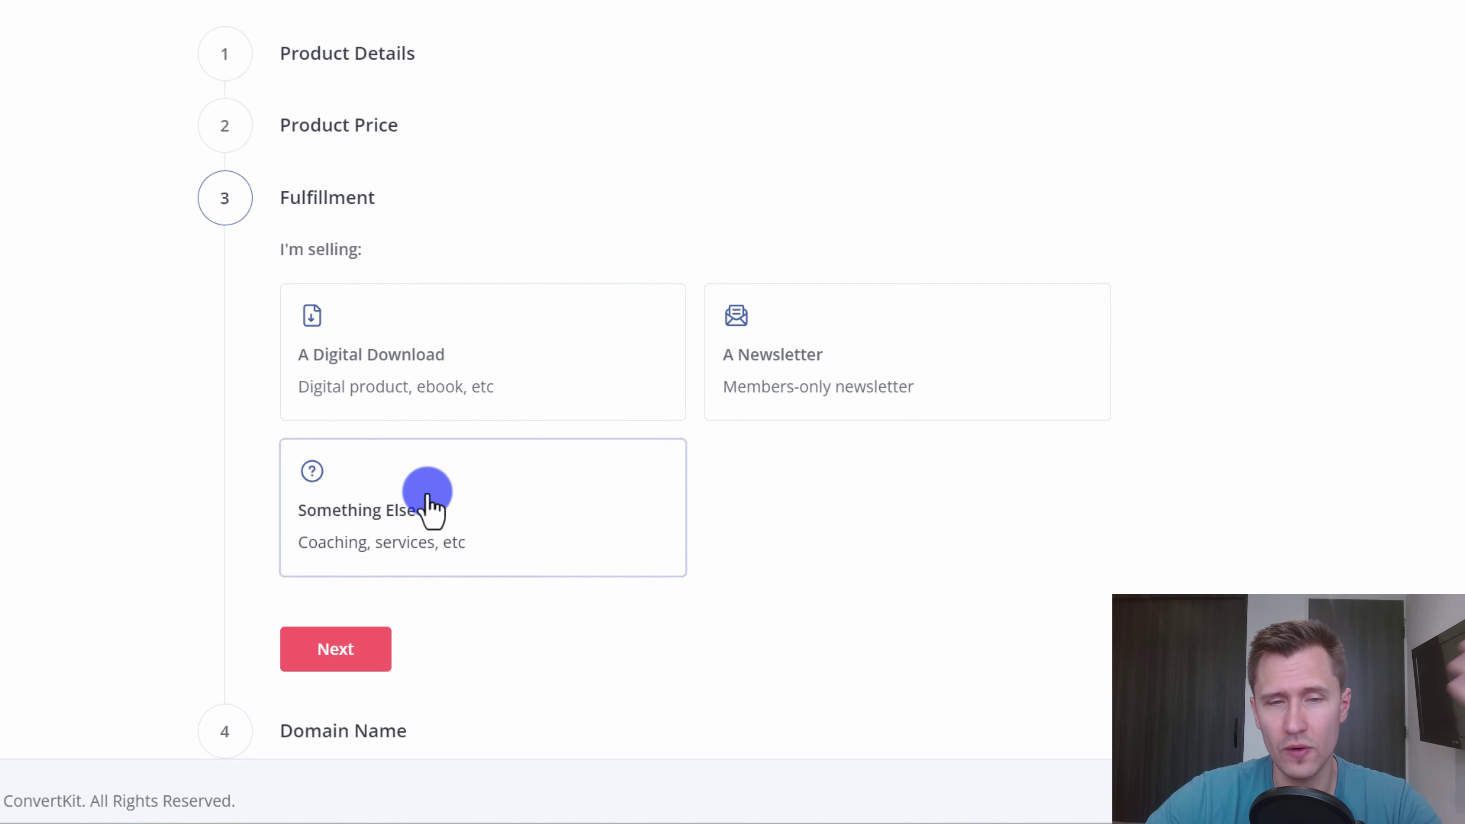
pyautogui.click(327, 650)
pyautogui.click(430, 370)
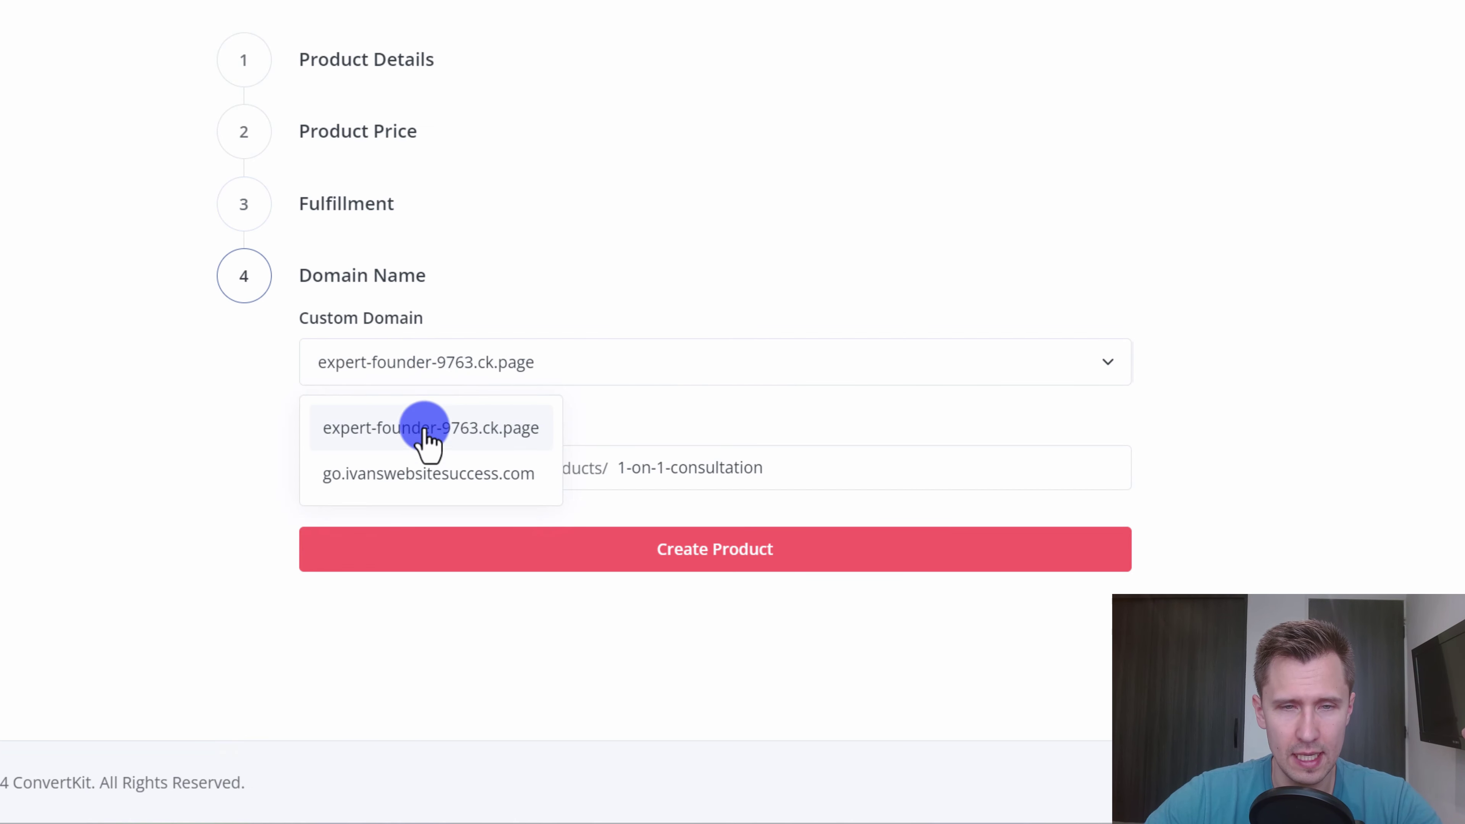
pyautogui.click(403, 475)
pyautogui.click(791, 467)
# - Shorten the page URL to 'consultation', create the product, and select its placeholder image
pyautogui.moveTo(791, 468); pyautogui.dragTo(576, 474)
pyautogui.press('BackSpace')
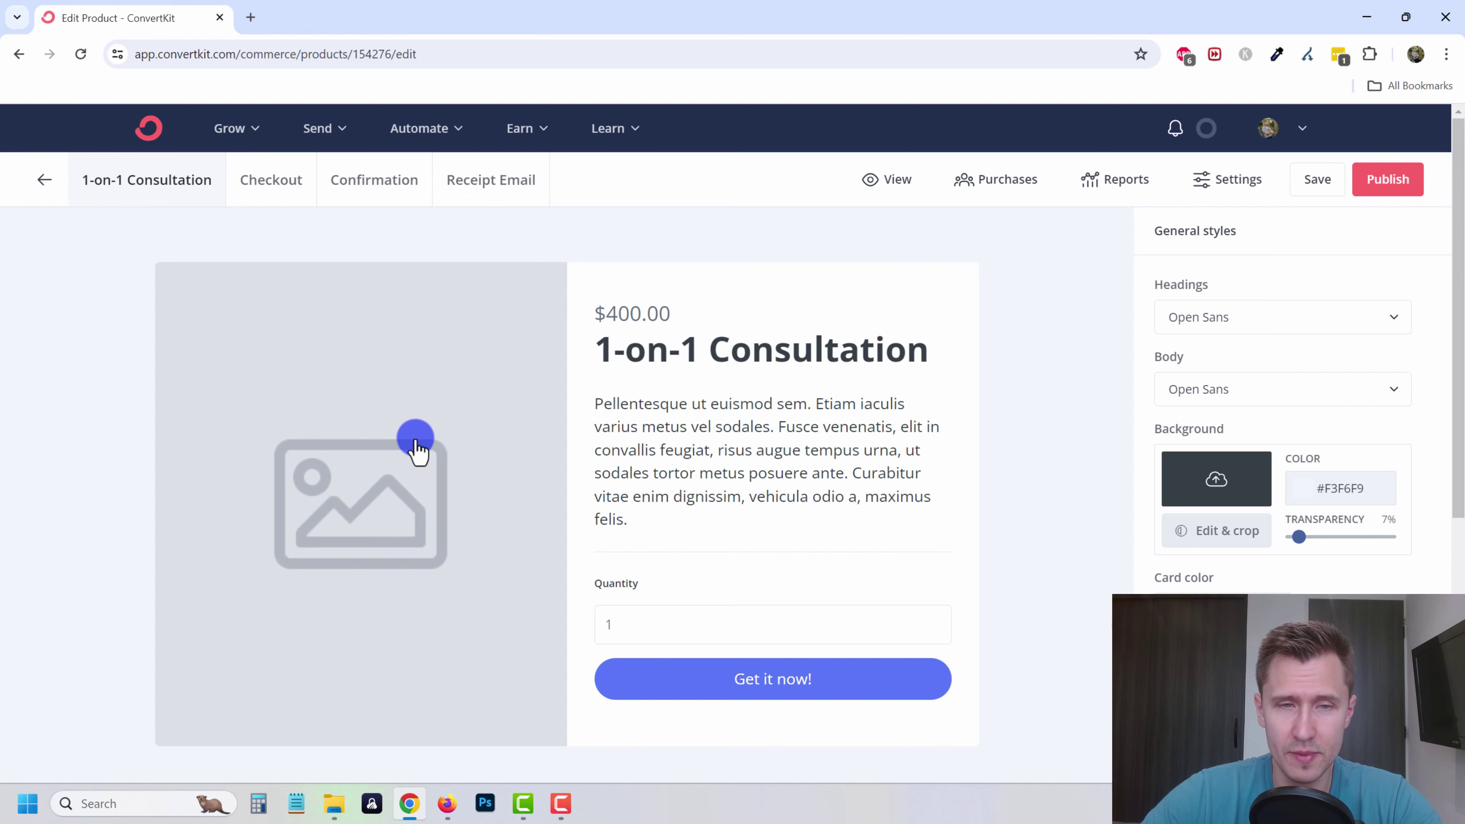
pyautogui.click(404, 439)
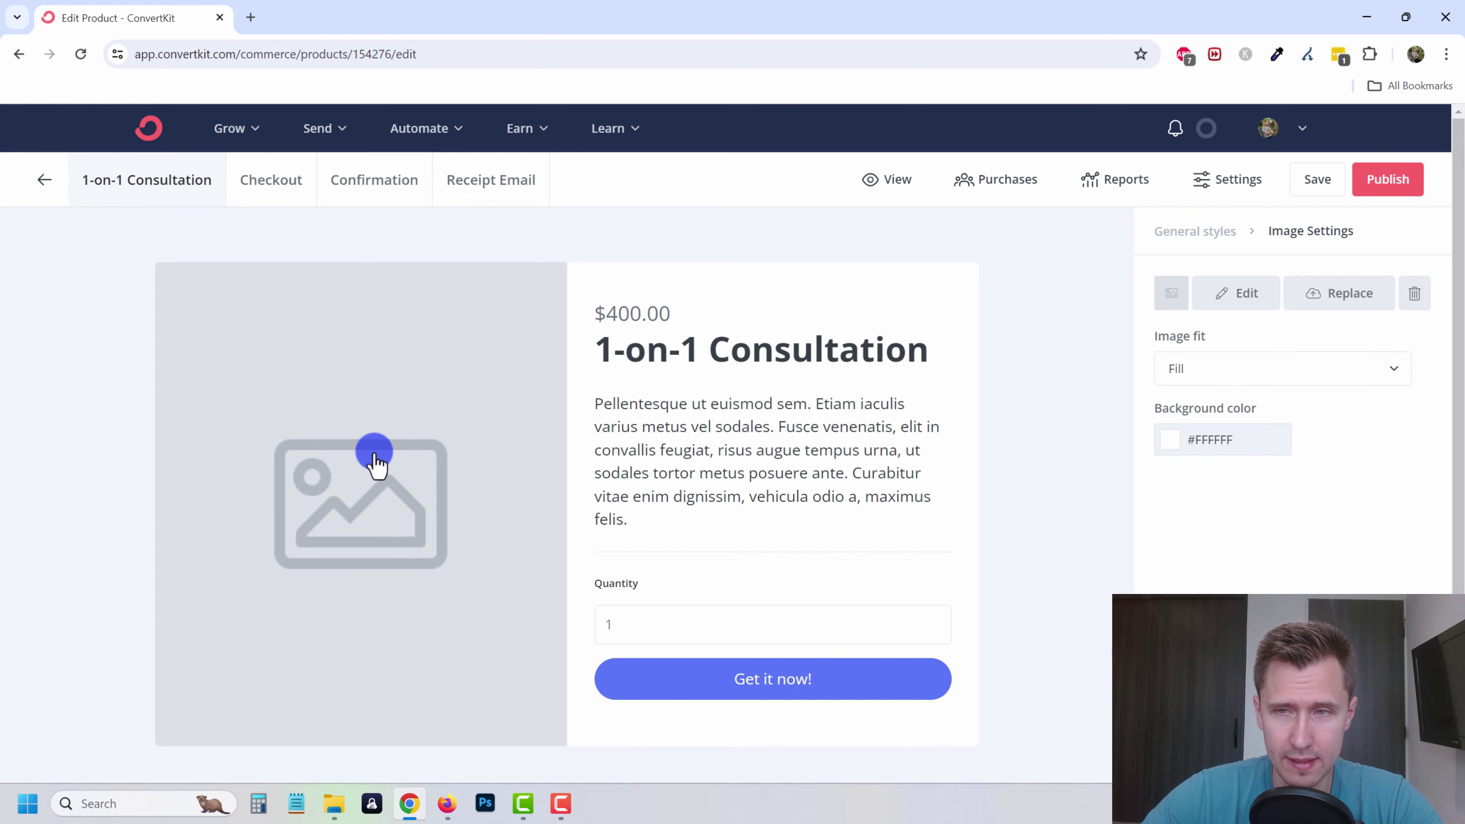
# - Replace the product image with the portrait photo
pyautogui.click(1326, 297)
pyautogui.scroll(-7, 1066, 651)
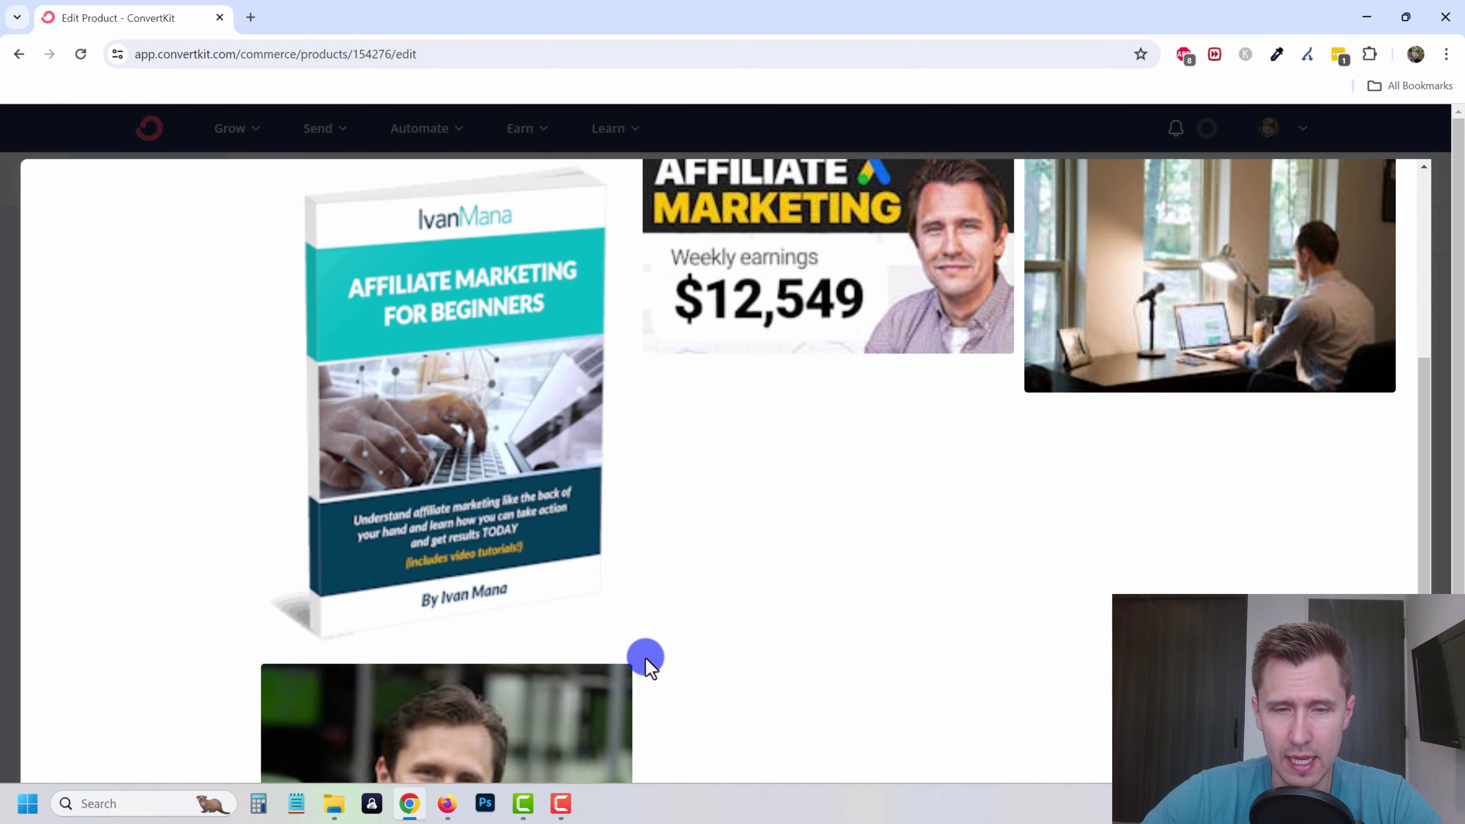
pyautogui.click(439, 611)
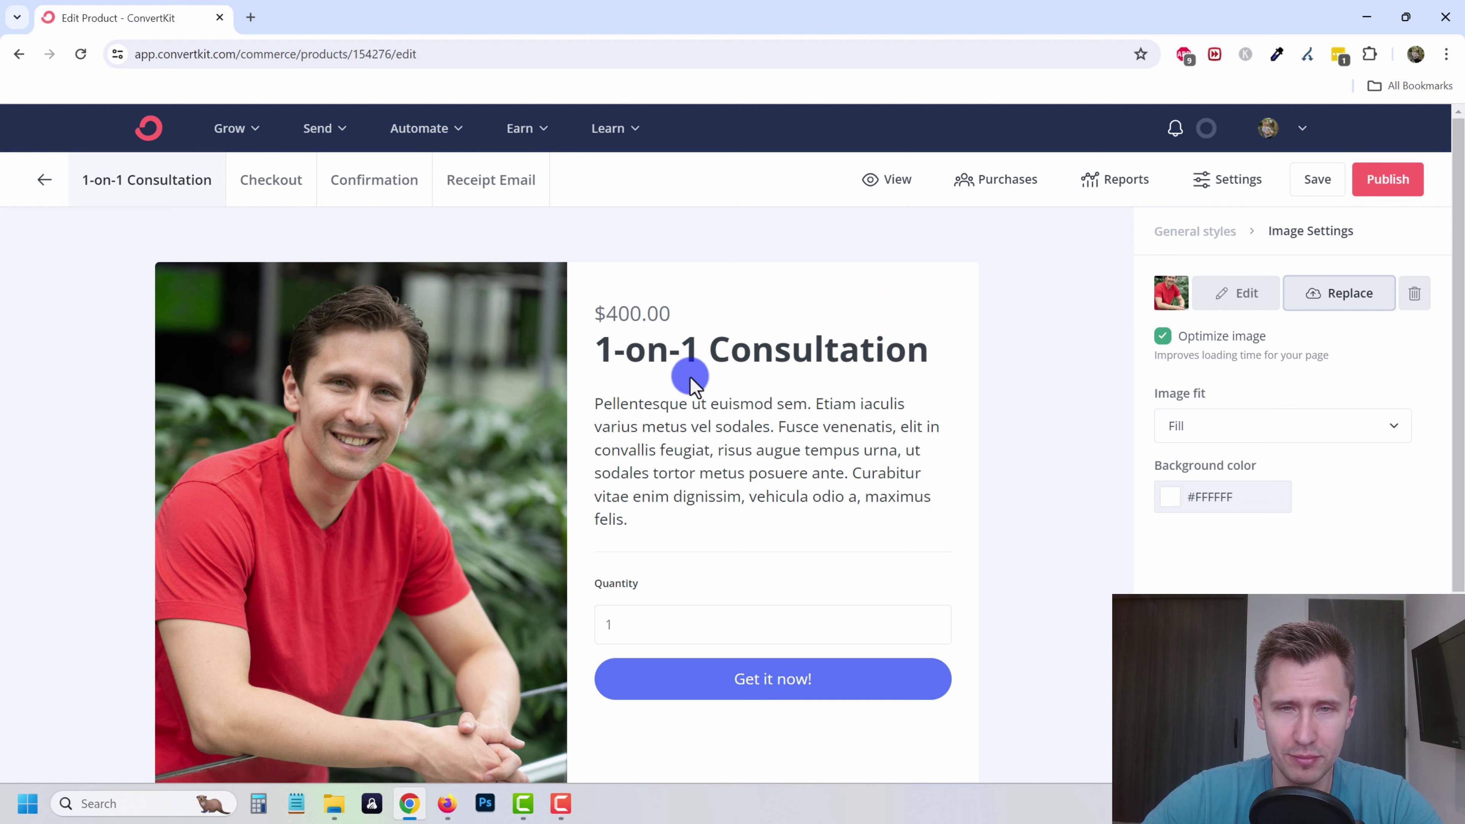
# - Rewrite the placeholder description as an affiliate-marketing consultation blurb
pyautogui.tripleClick(697, 442)
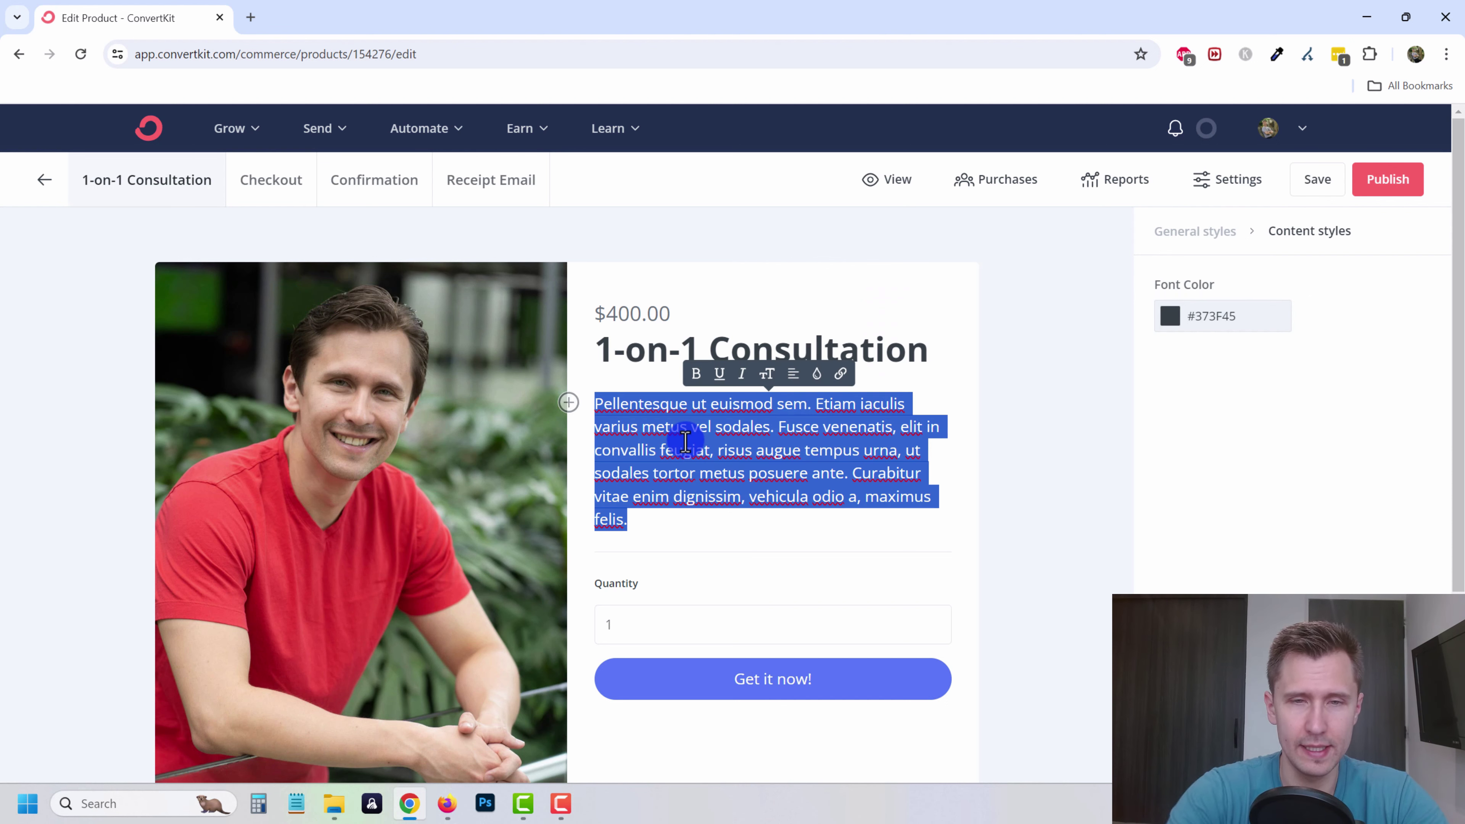
pyautogui.write('1')
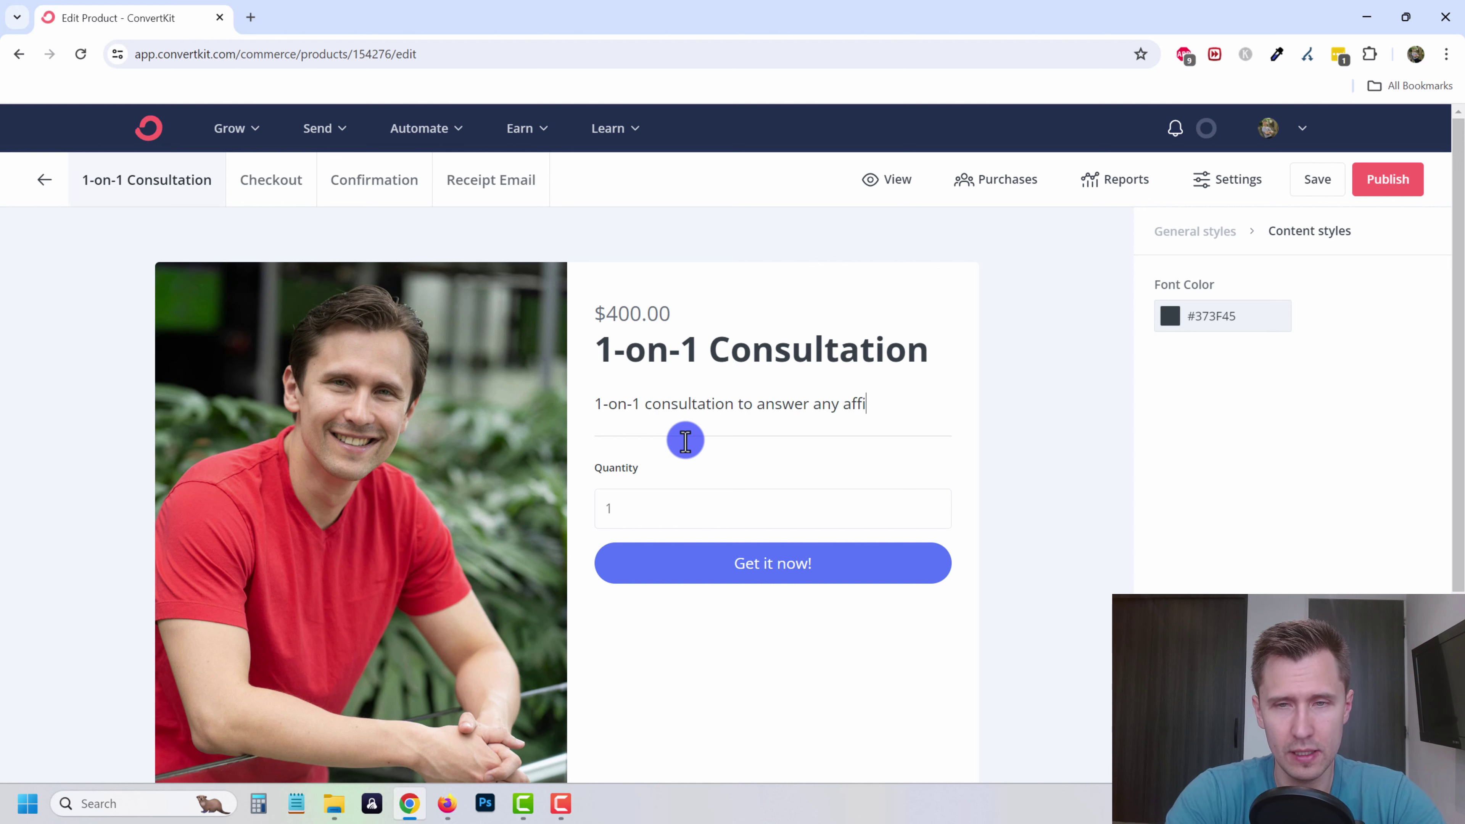
pyautogui.write('marketing questions you might have.')
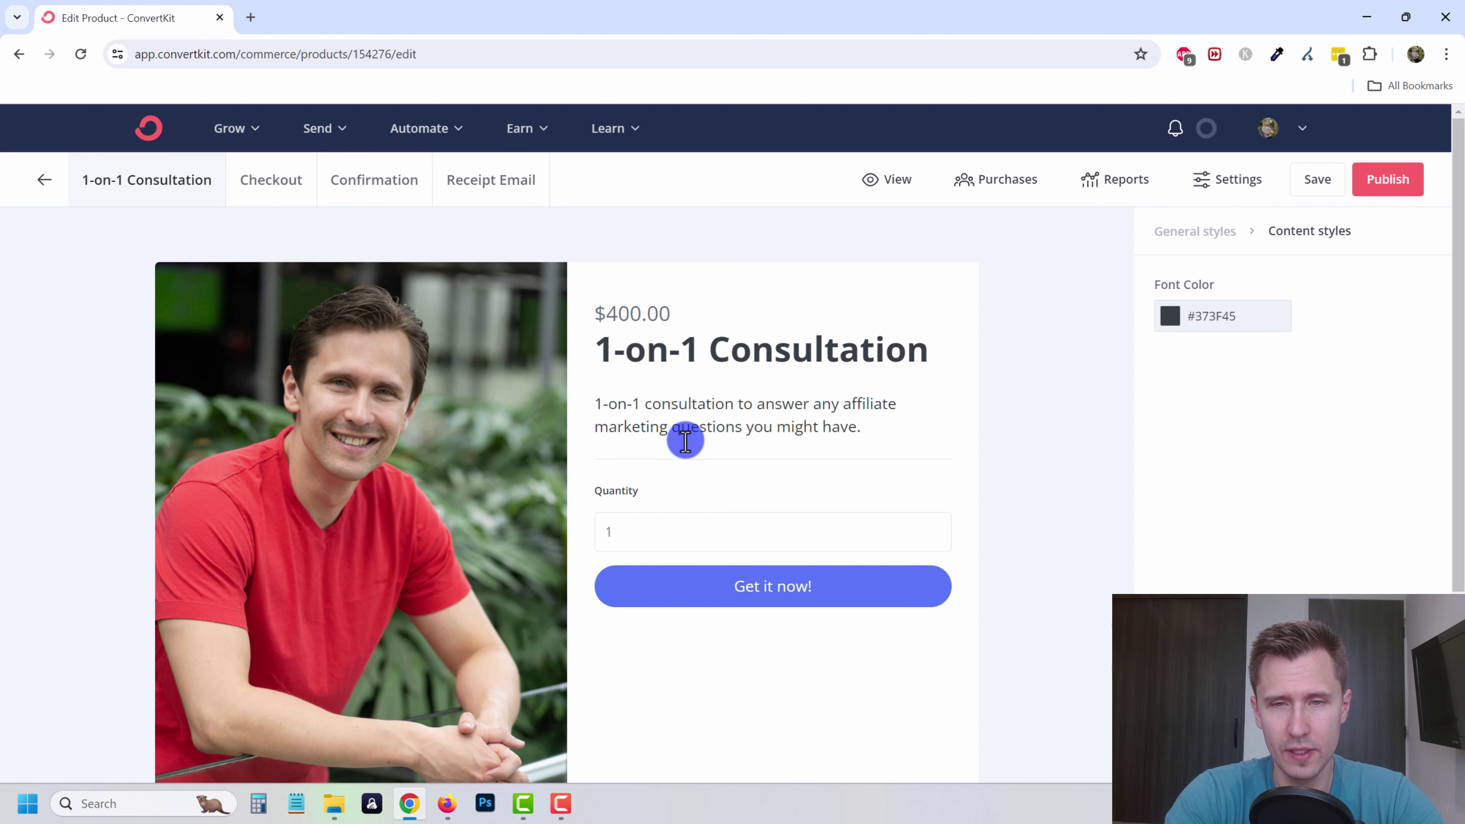
pyautogui.write('many hours you would like to ha')
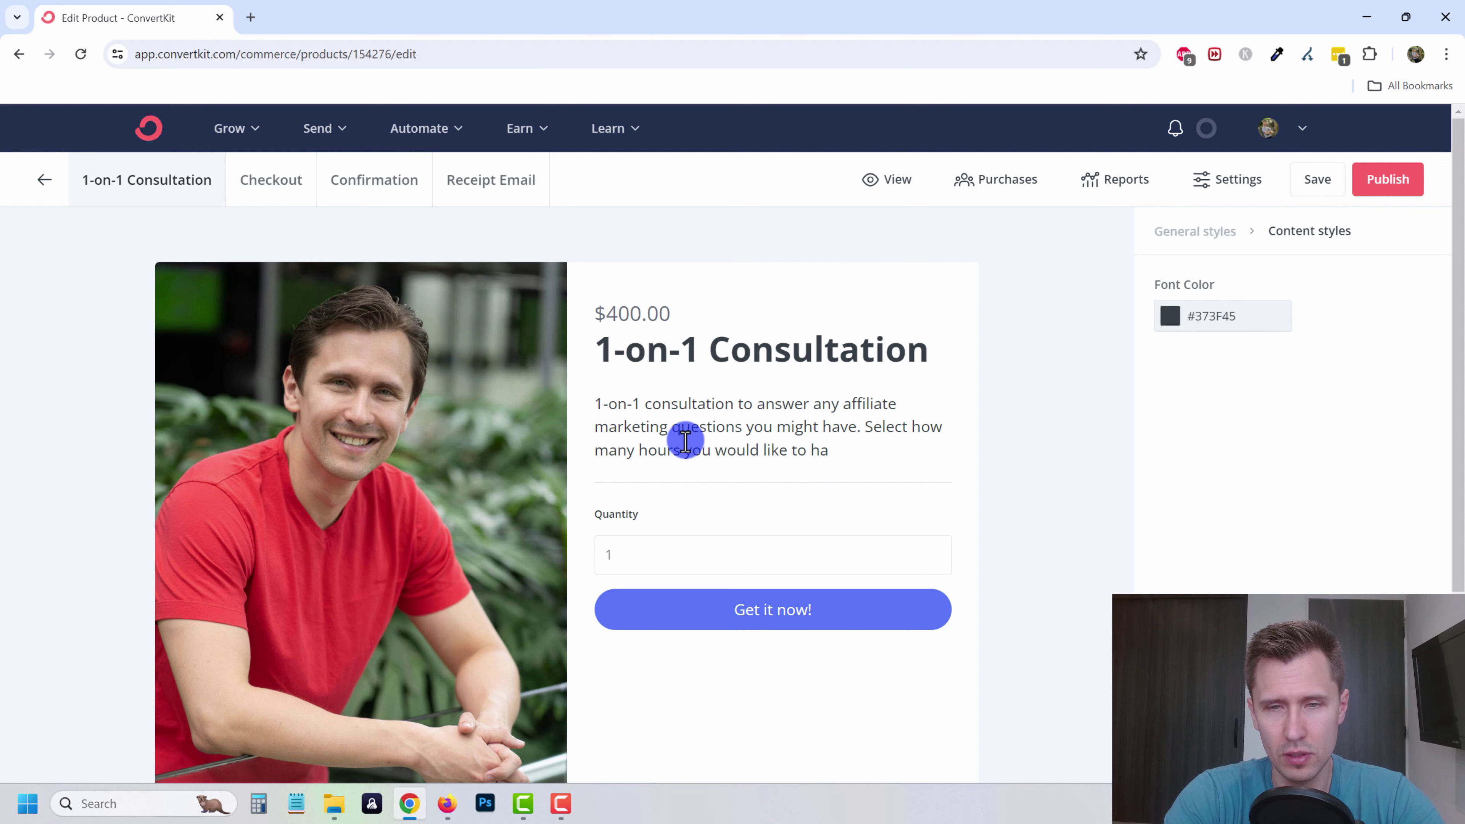
pyautogui.press('BackSpace')
pyautogui.press('BackSpace')
pyautogui.write('book.')
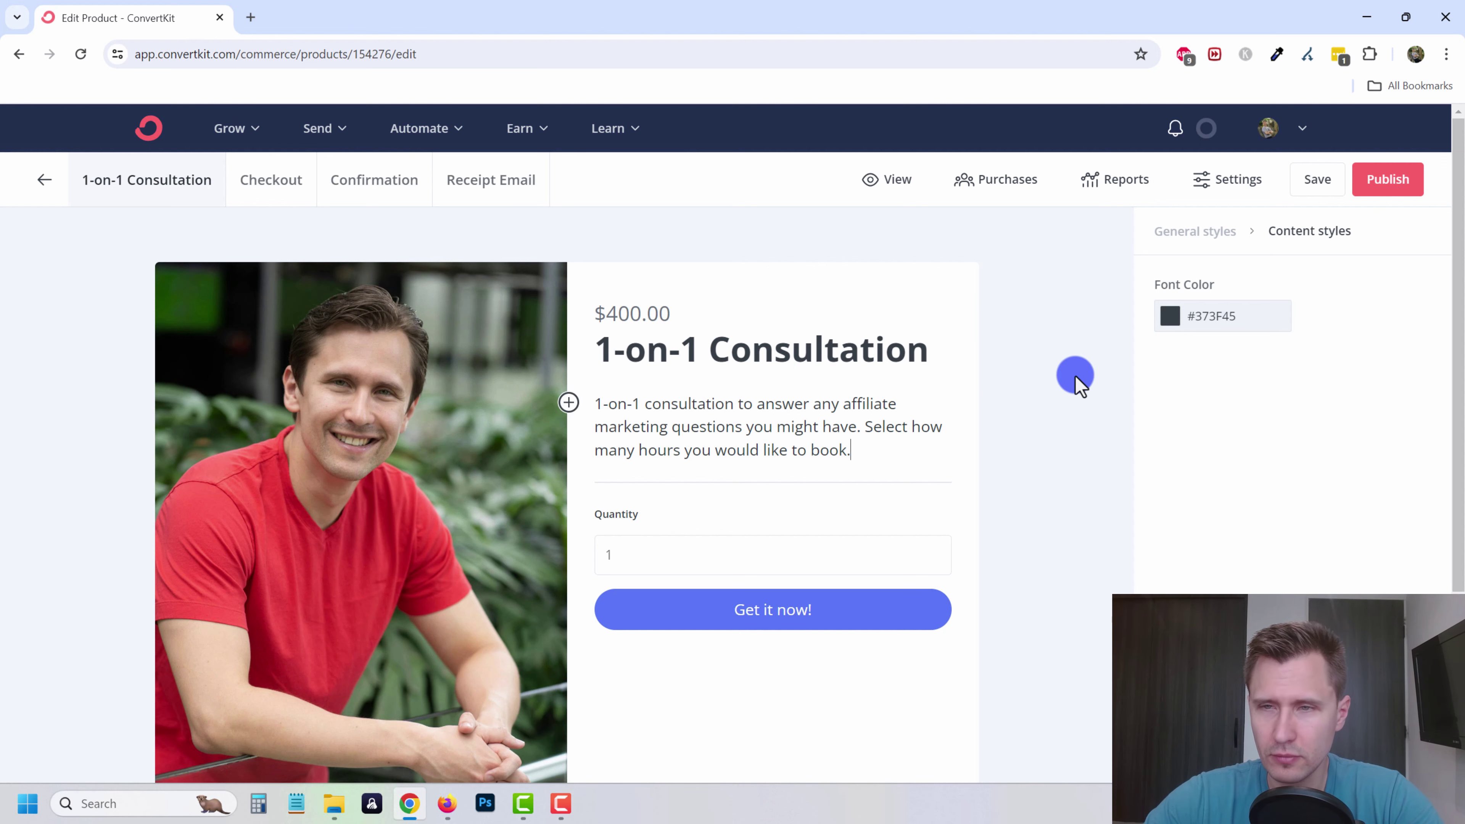
# - Relabel the button 'Book the hours now!' with a dark green background
pyautogui.click(808, 611)
pyautogui.moveTo(761, 611); pyautogui.dragTo(740, 610)
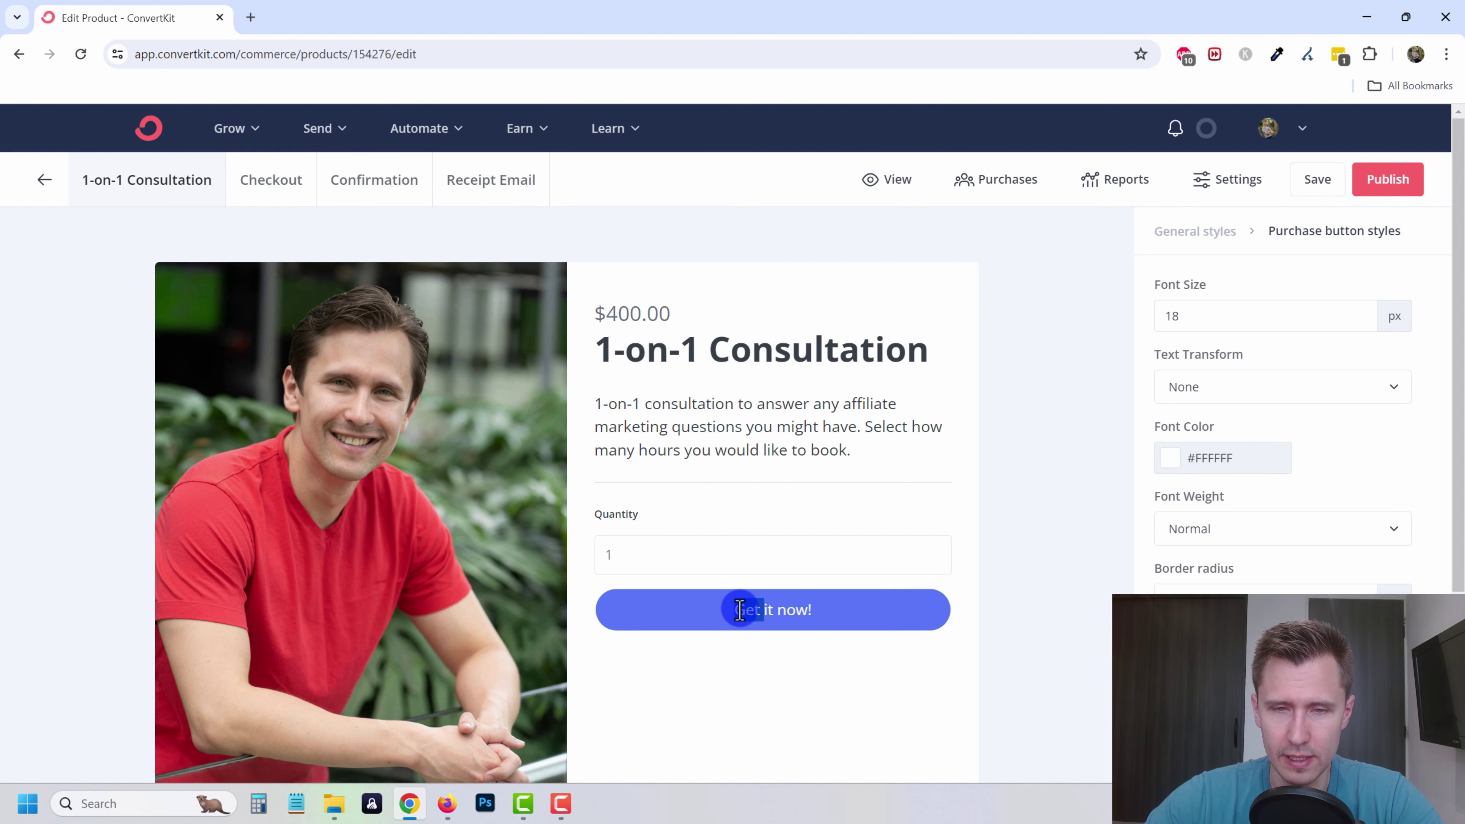
pyautogui.hotkey('ctrl', 'a')
pyautogui.write('B')
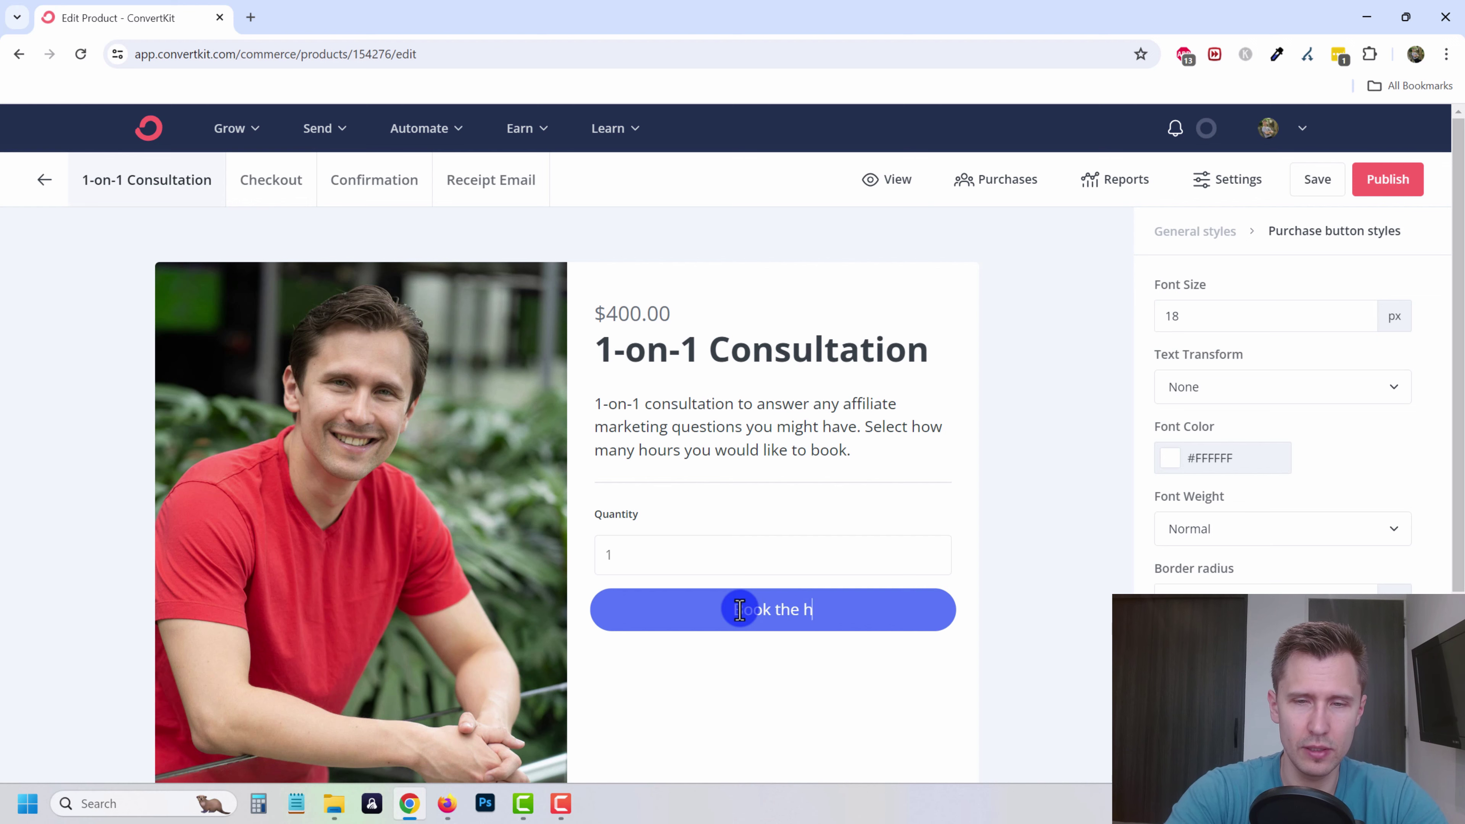
pyautogui.write('ook the hours now!')
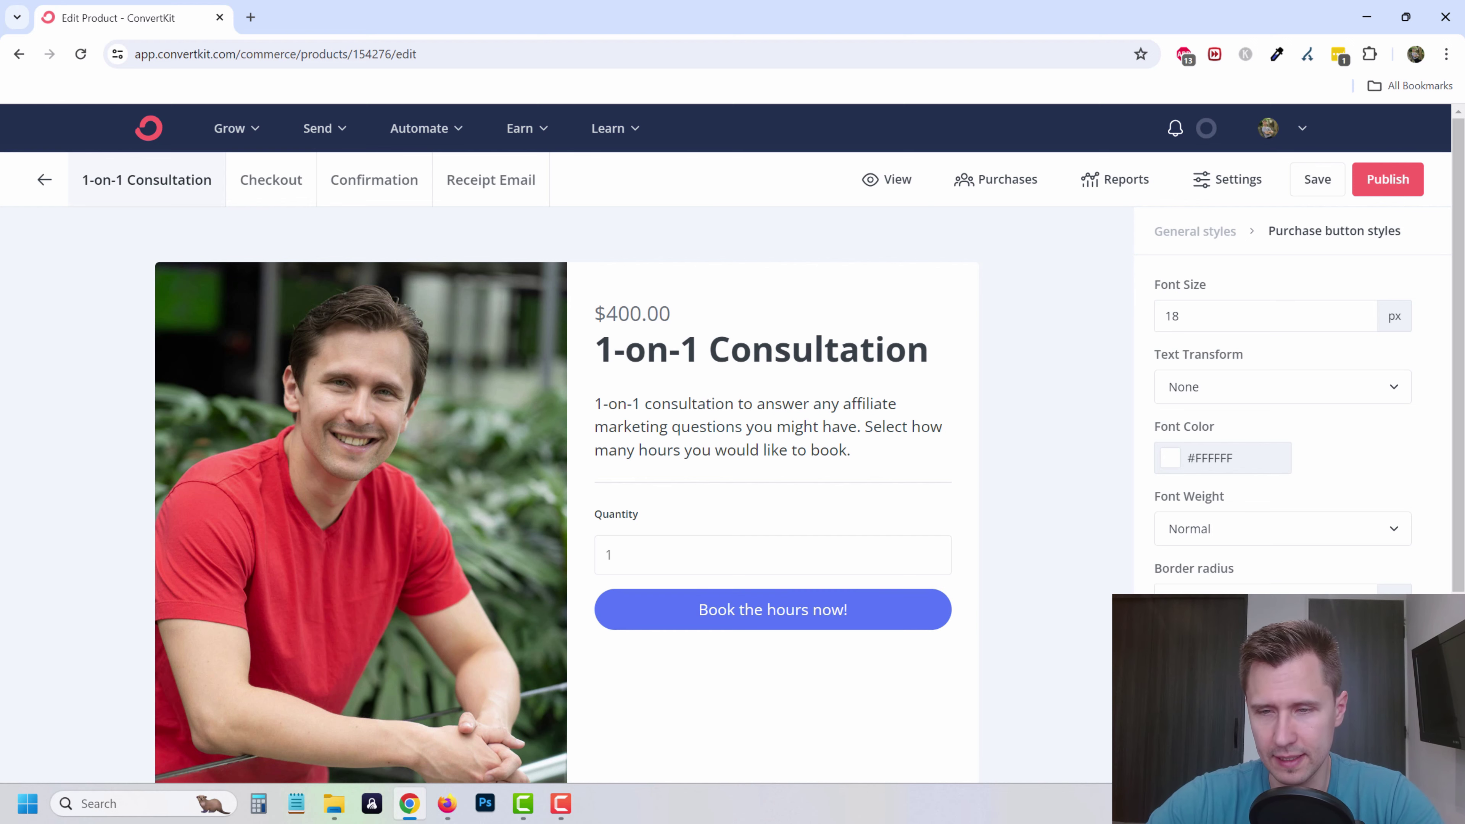
pyautogui.click(1223, 674)
pyautogui.scroll(-3, 1223, 674)
pyautogui.click(1309, 637)
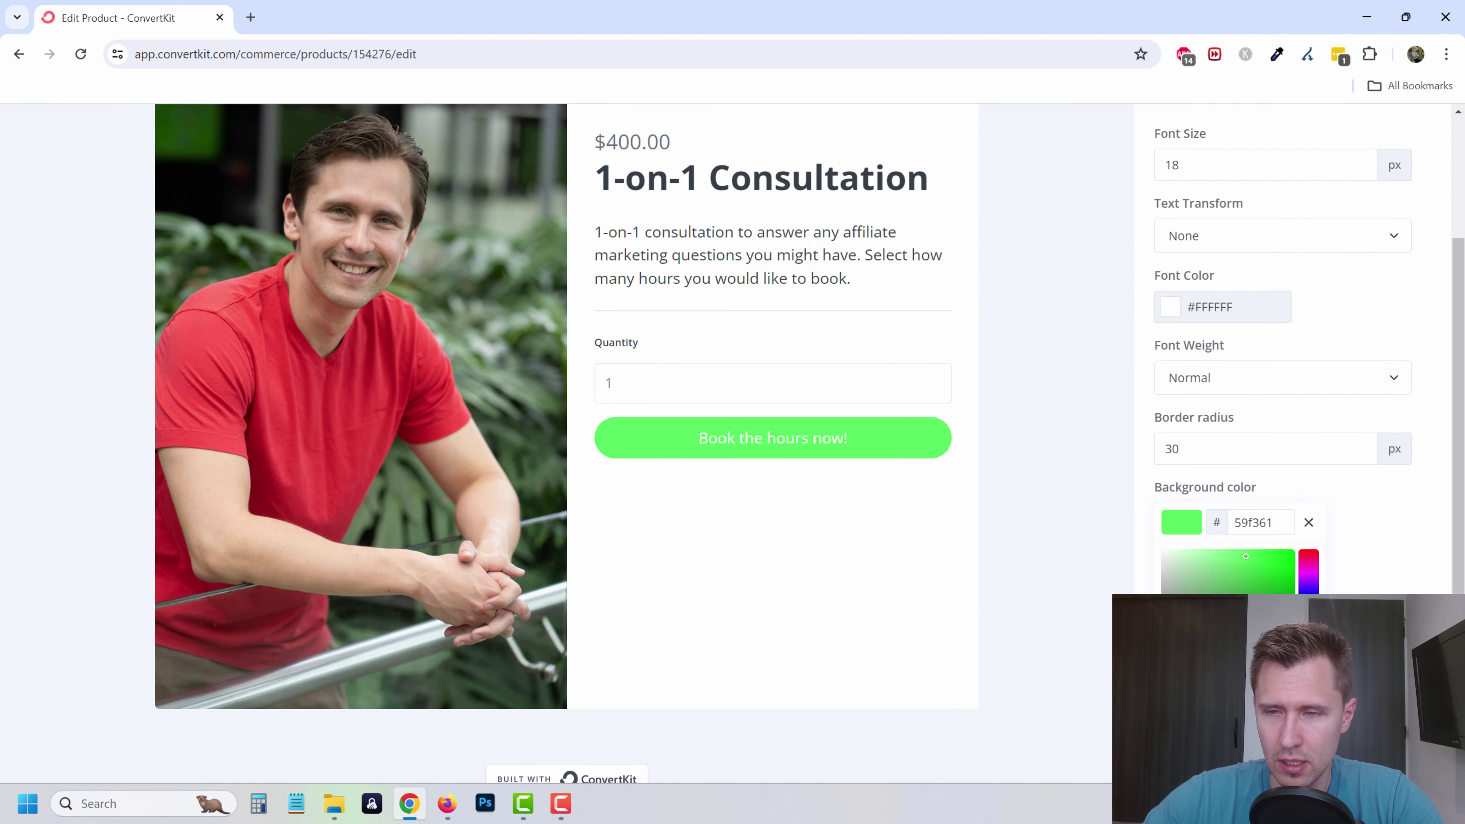
pyautogui.moveTo(1275, 590); pyautogui.dragTo(1306, 616)
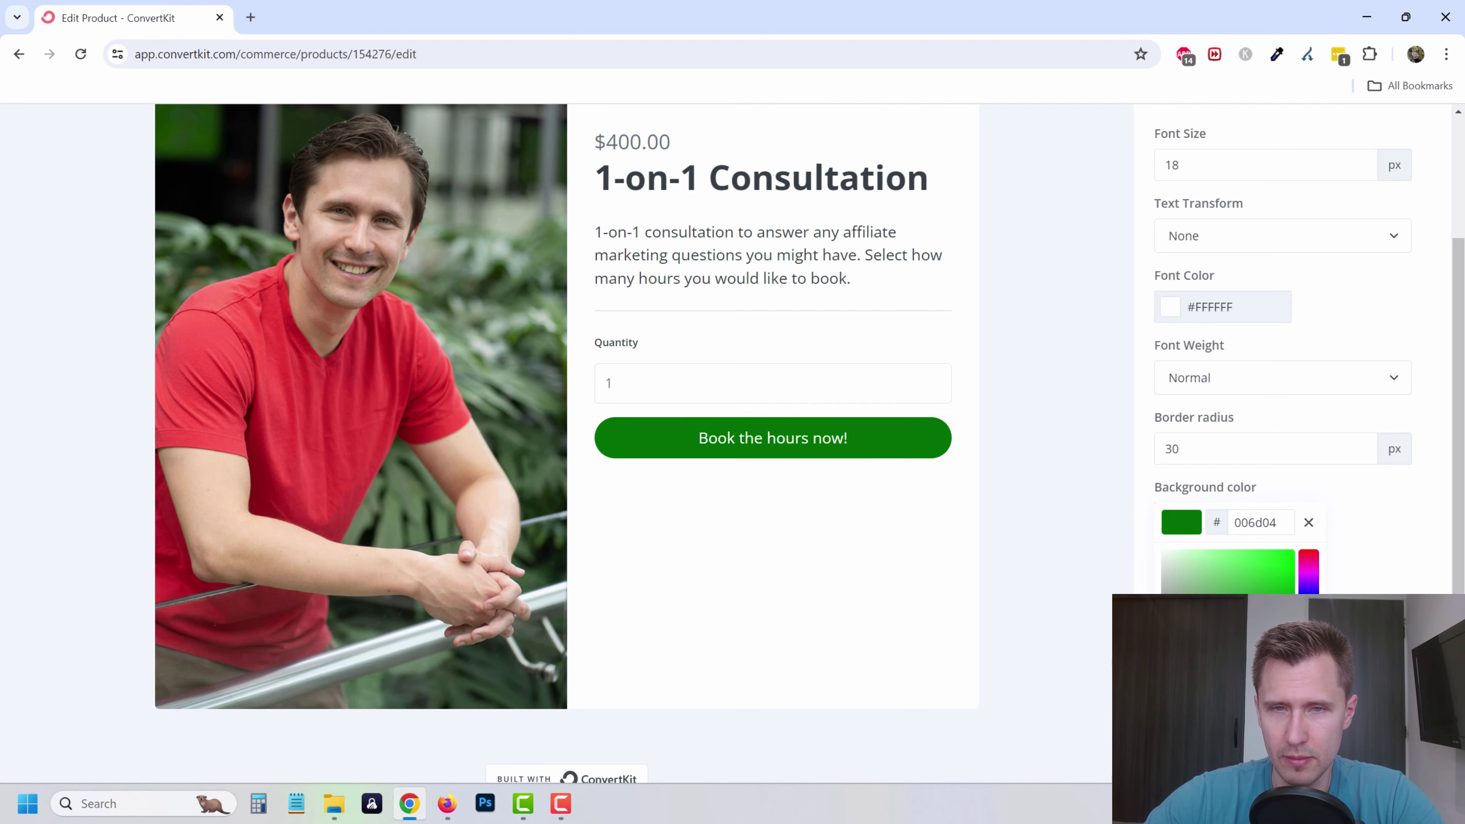
pyautogui.click(986, 441)
pyautogui.scroll(3, 970, 581)
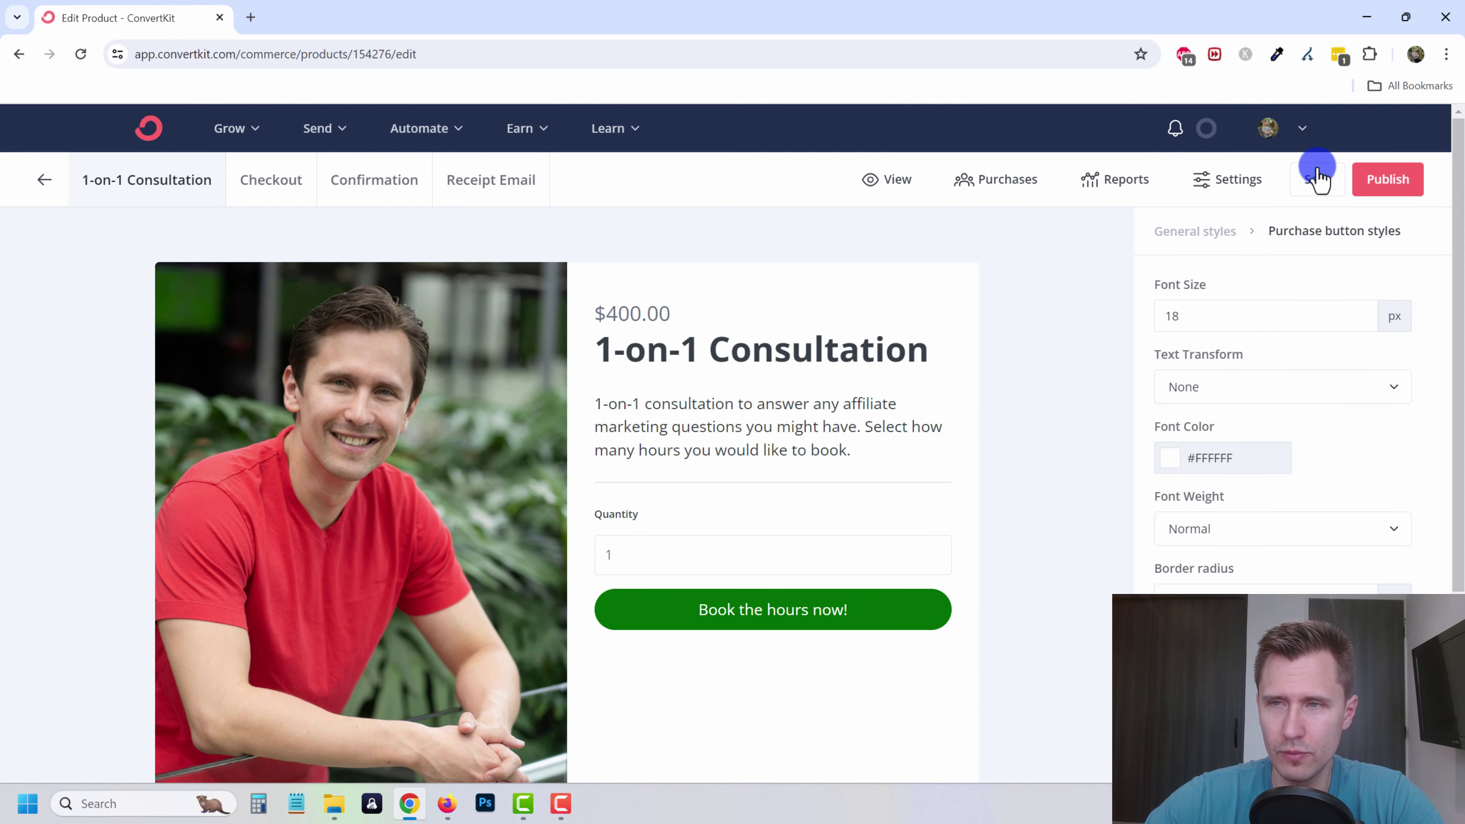
# - Review the product's fulfillment, upsell, discount, domain and price settings without changes
pyautogui.click(1229, 184)
pyautogui.click(382, 265)
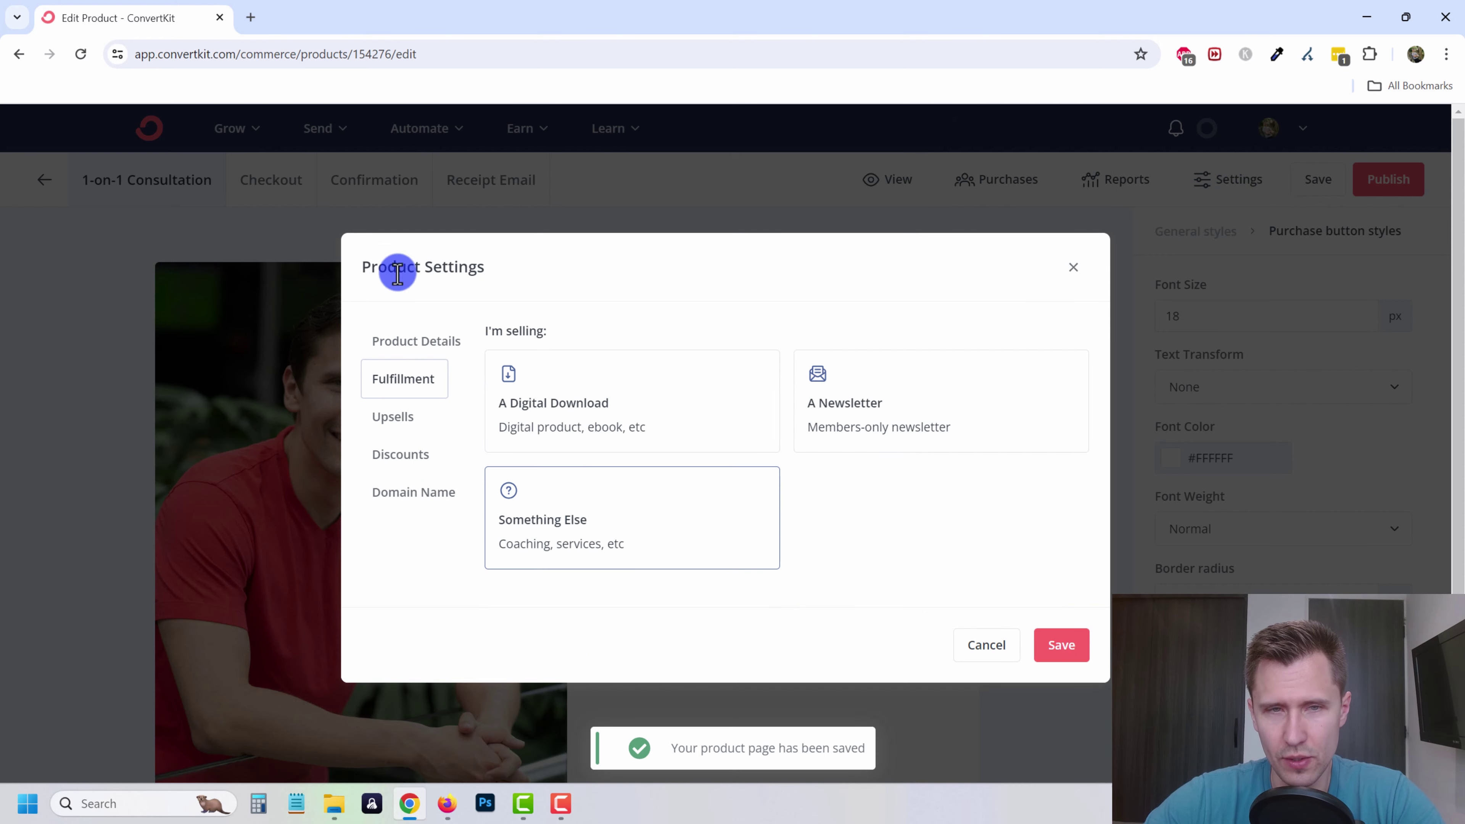
pyautogui.click(410, 430)
pyautogui.click(410, 403)
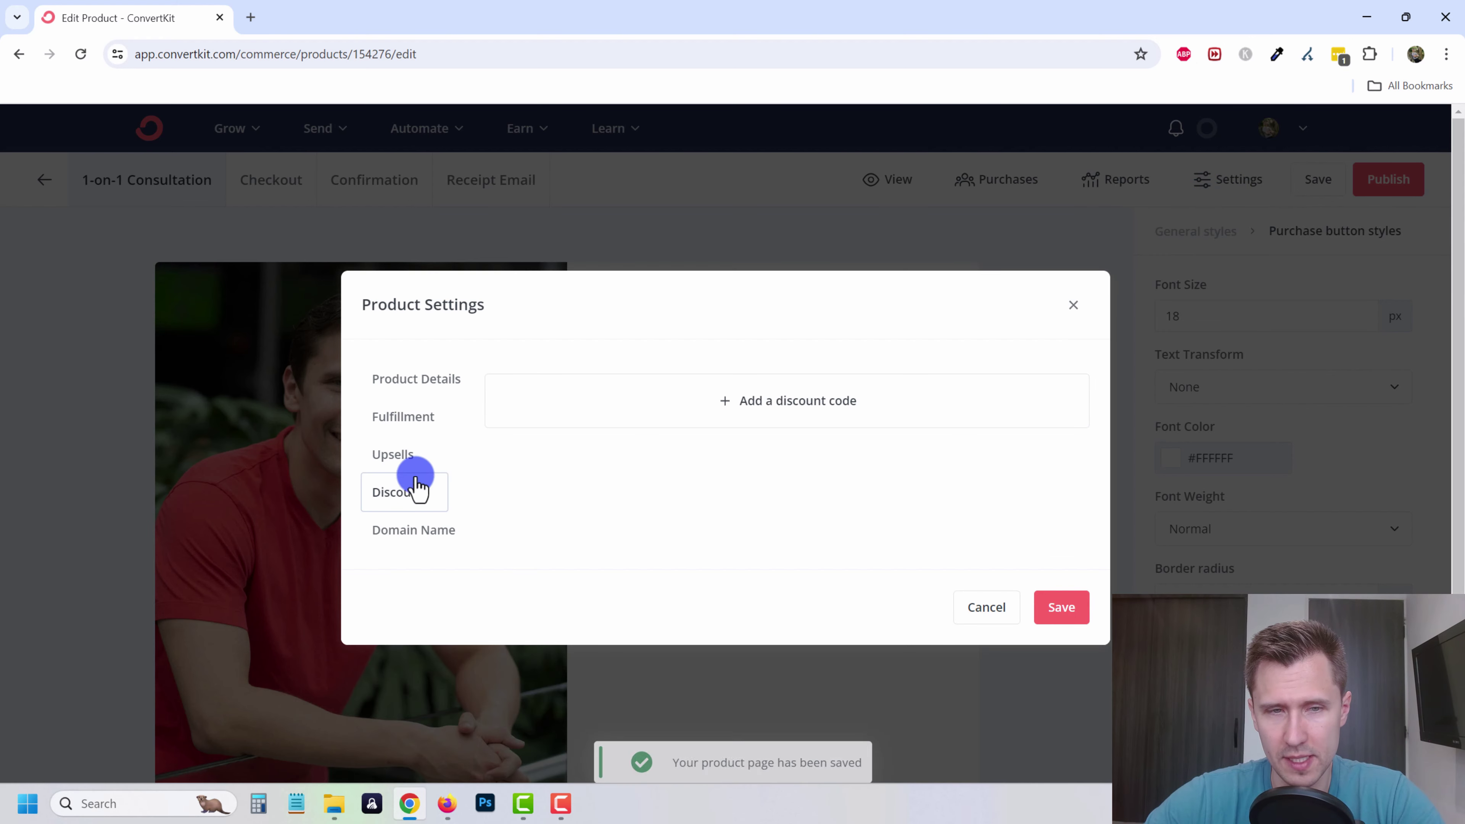
pyautogui.click(419, 530)
pyautogui.click(404, 379)
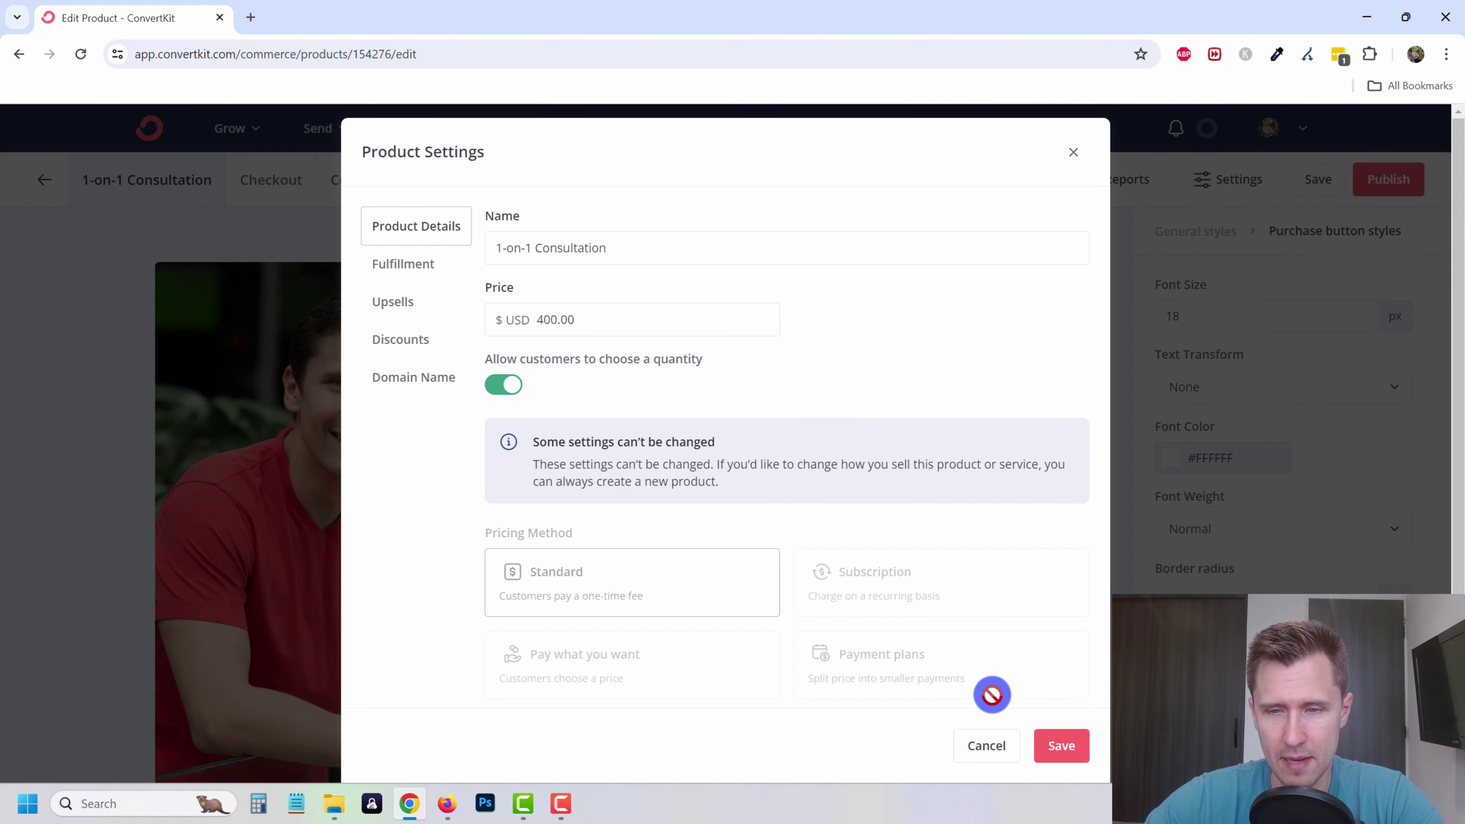
pyautogui.click(984, 746)
# - Publish the product and load its copied share link in a new tab
pyautogui.click(1382, 181)
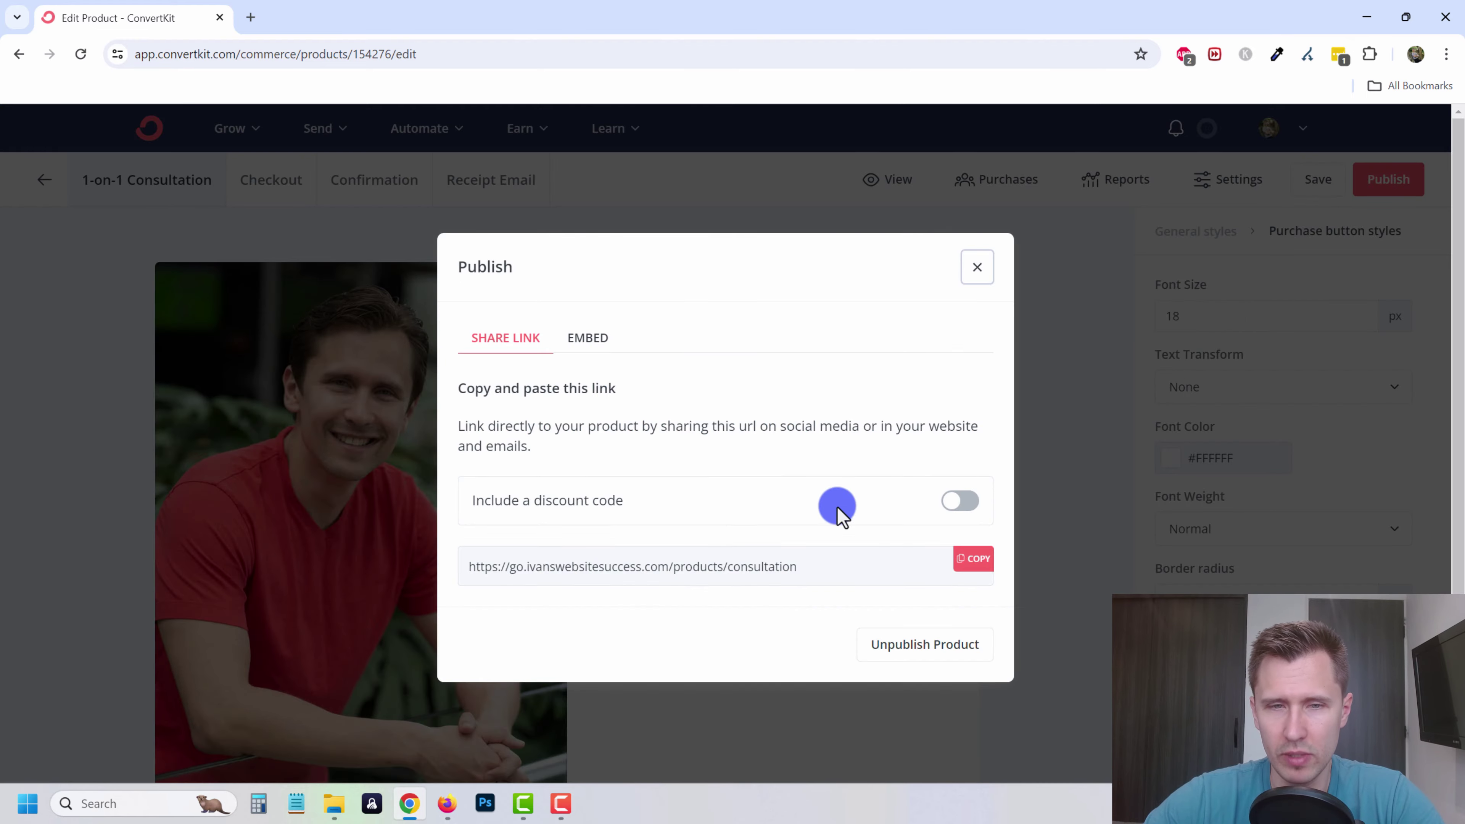
pyautogui.click(969, 560)
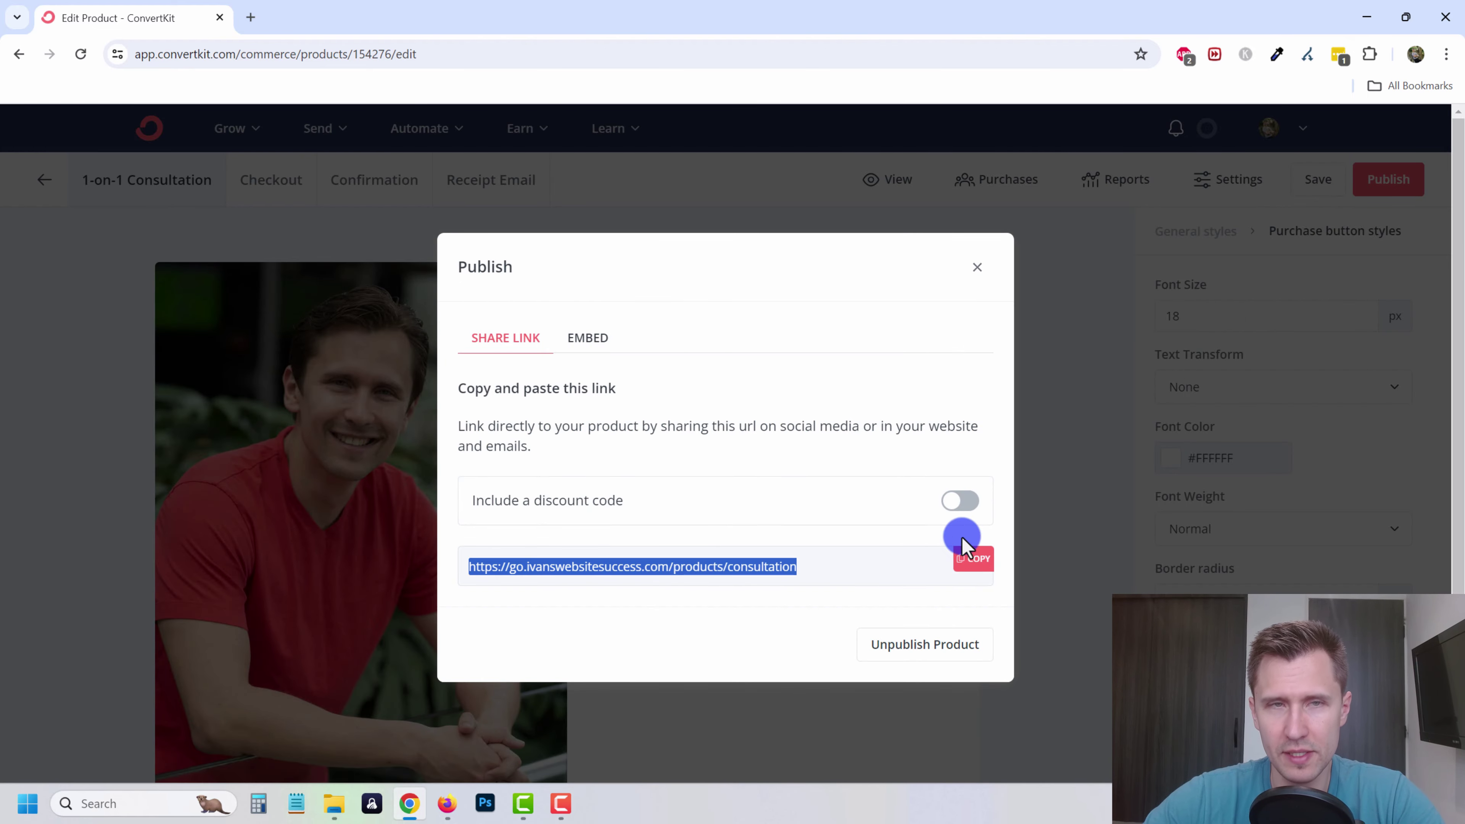
pyautogui.click(250, 17)
pyautogui.hotkey('ctrl', 'v')
pyautogui.press('Return')
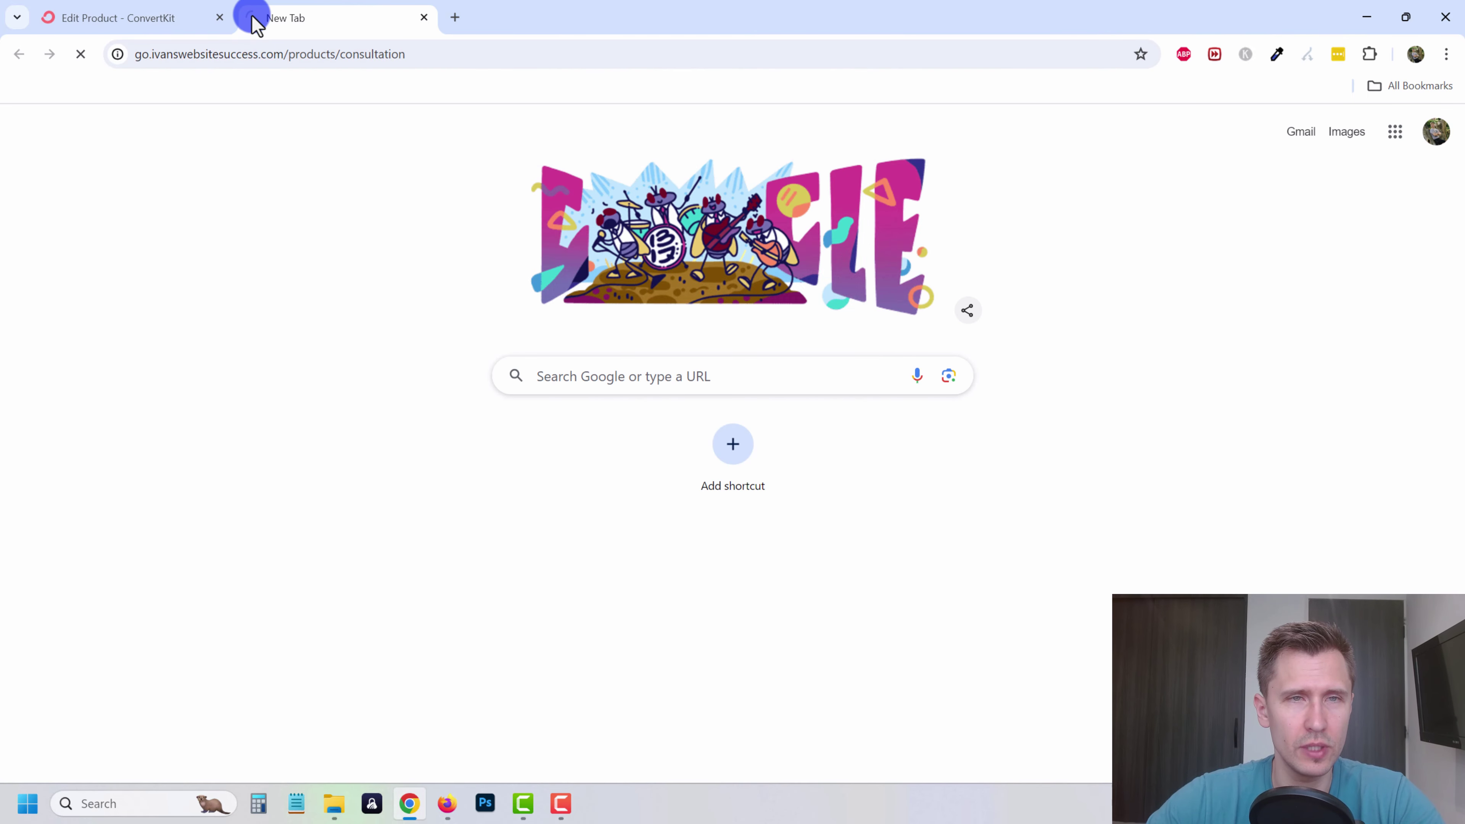
pyautogui.scroll(-1, 881, 451)
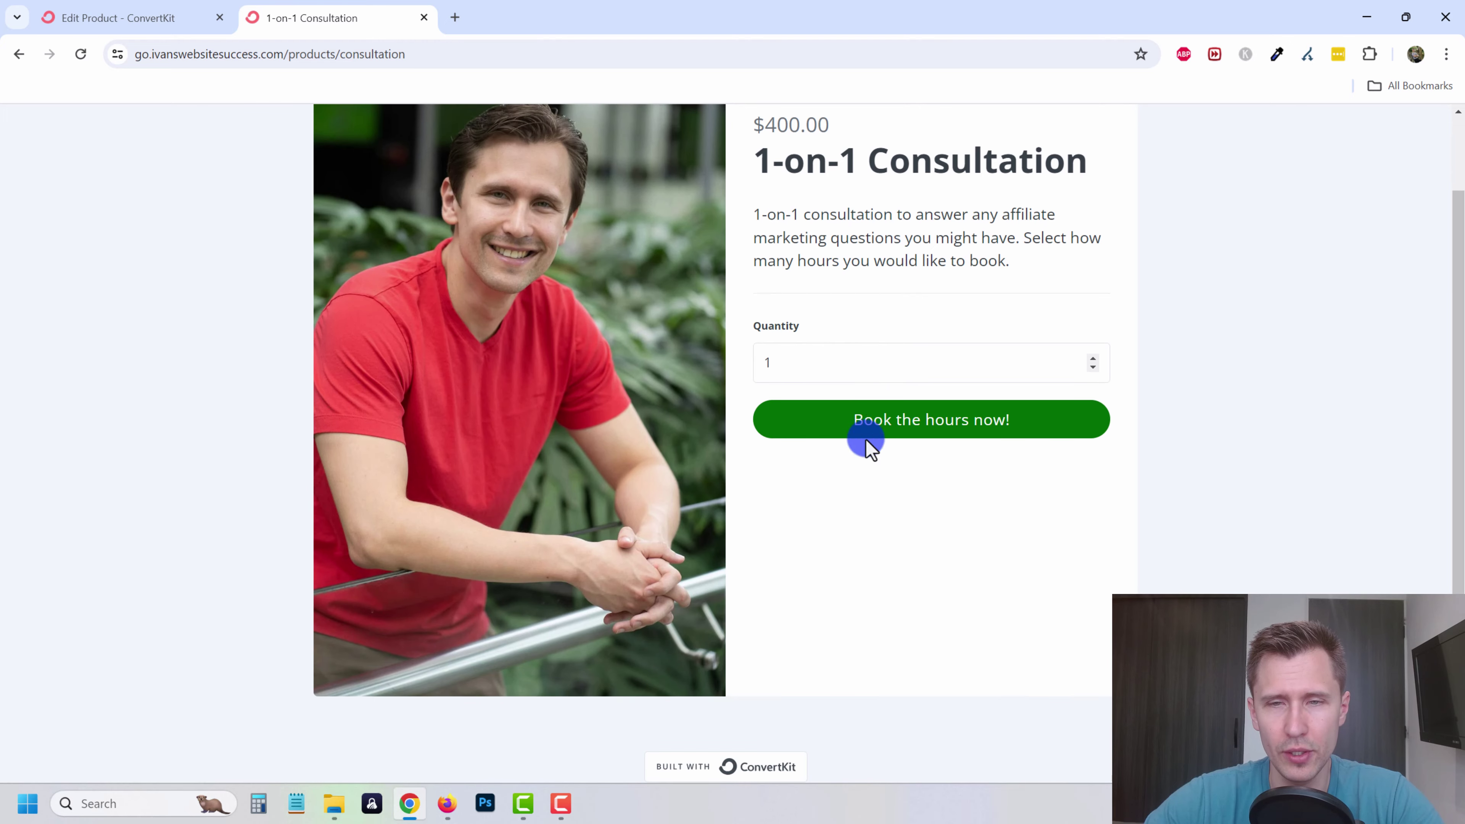
# - Close the publish dialog and go to the product's Checkout page editor
pyautogui.click(127, 15)
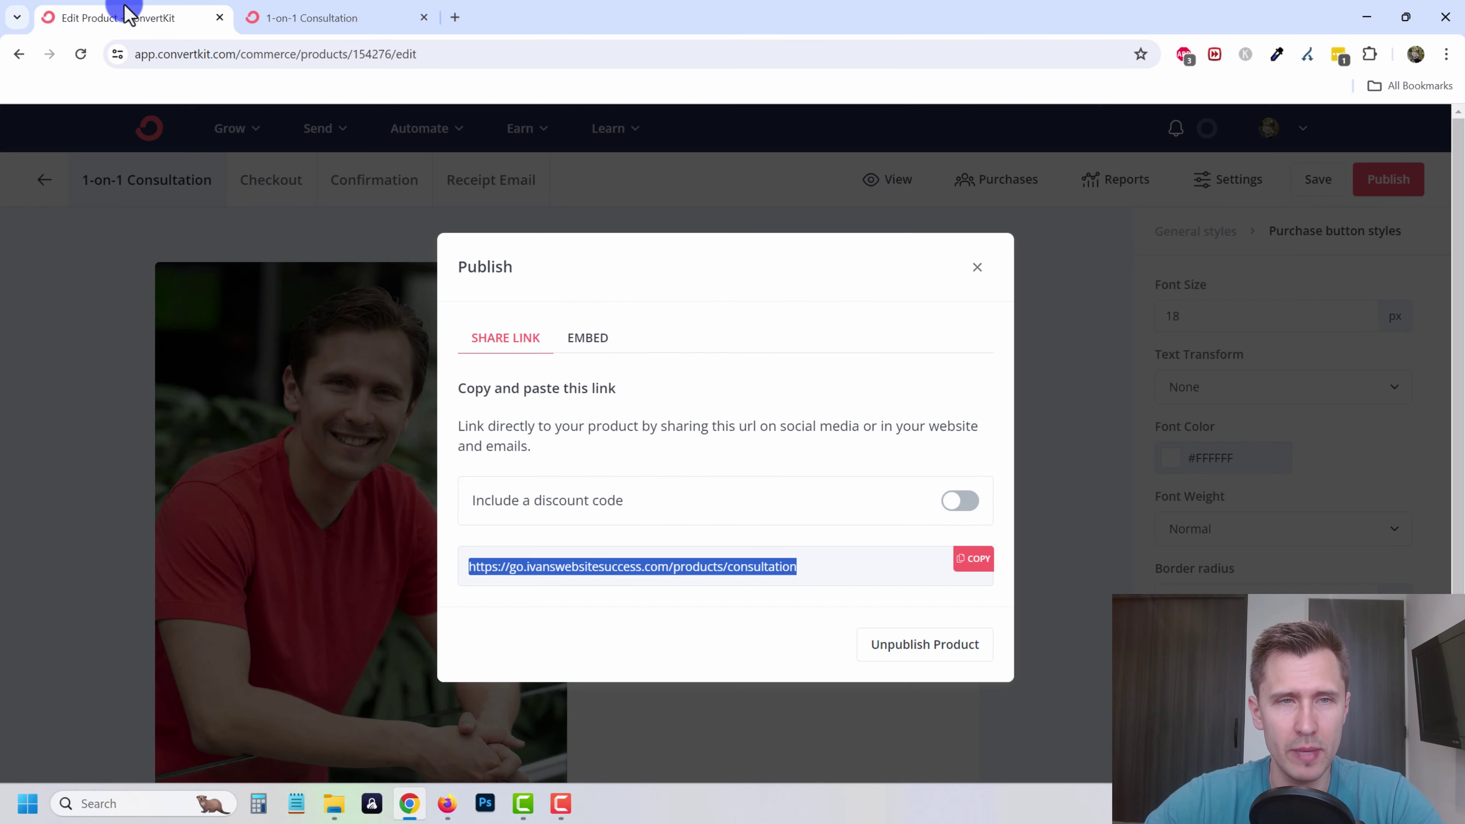
pyautogui.click(977, 269)
pyautogui.click(265, 184)
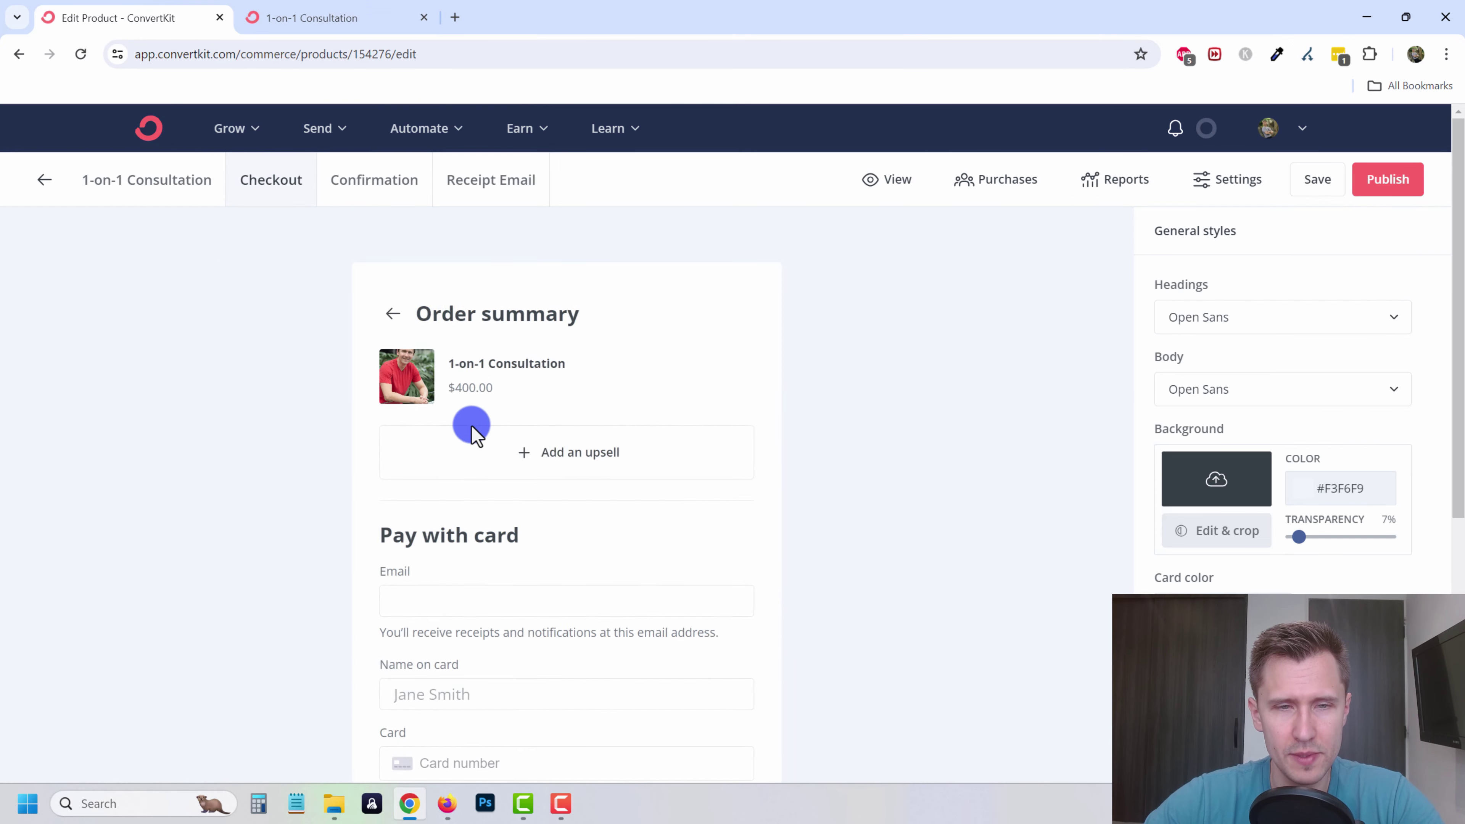
# - Preview the checkout, confirmation page and receipt email tabs of the consultation product
pyautogui.scroll(-5, 461, 491)
pyautogui.scroll(4, 519, 462)
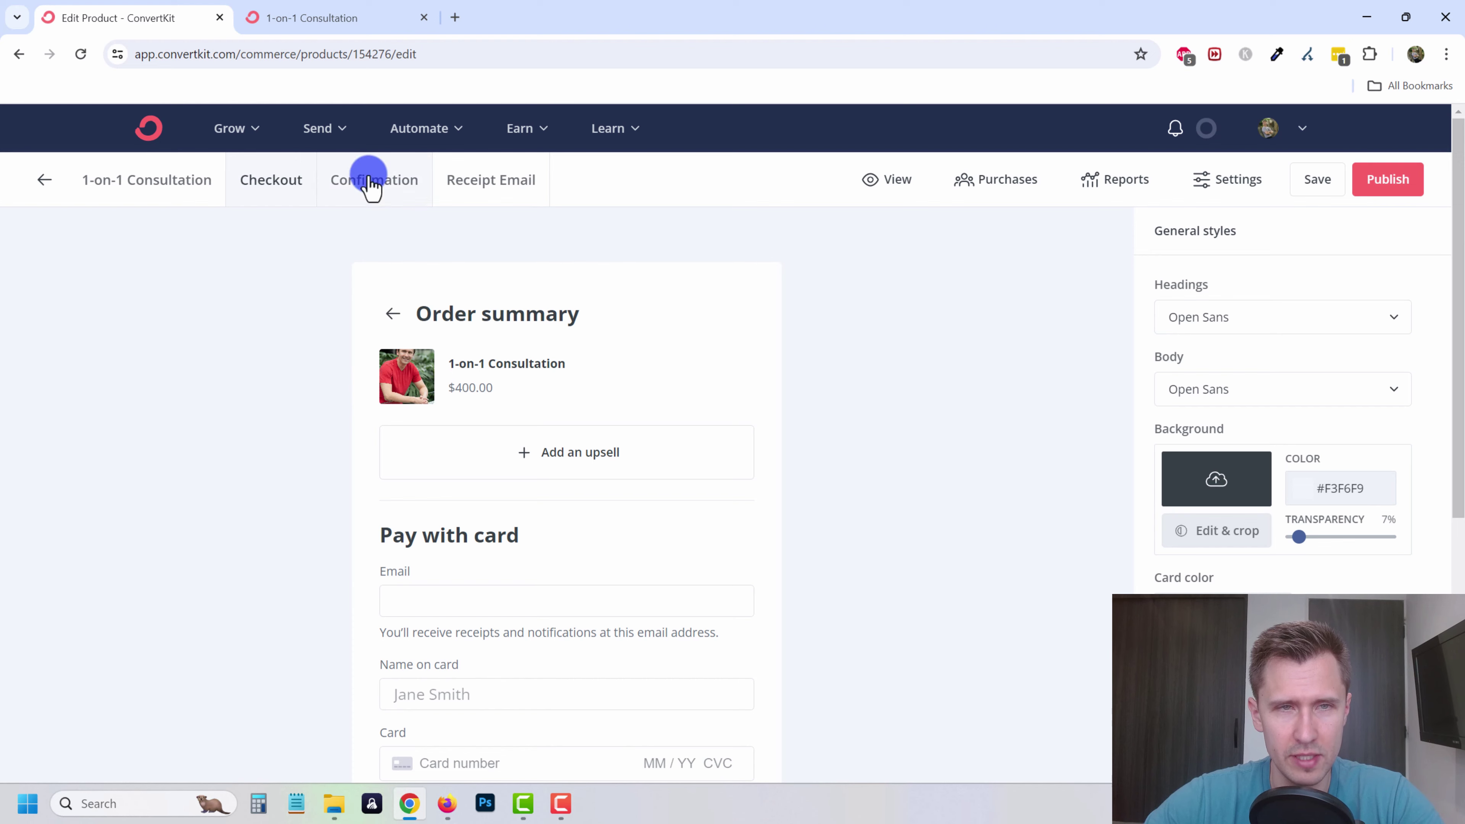
pyautogui.click(374, 179)
pyautogui.scroll(-1, 477, 451)
pyautogui.scroll(1, 476, 452)
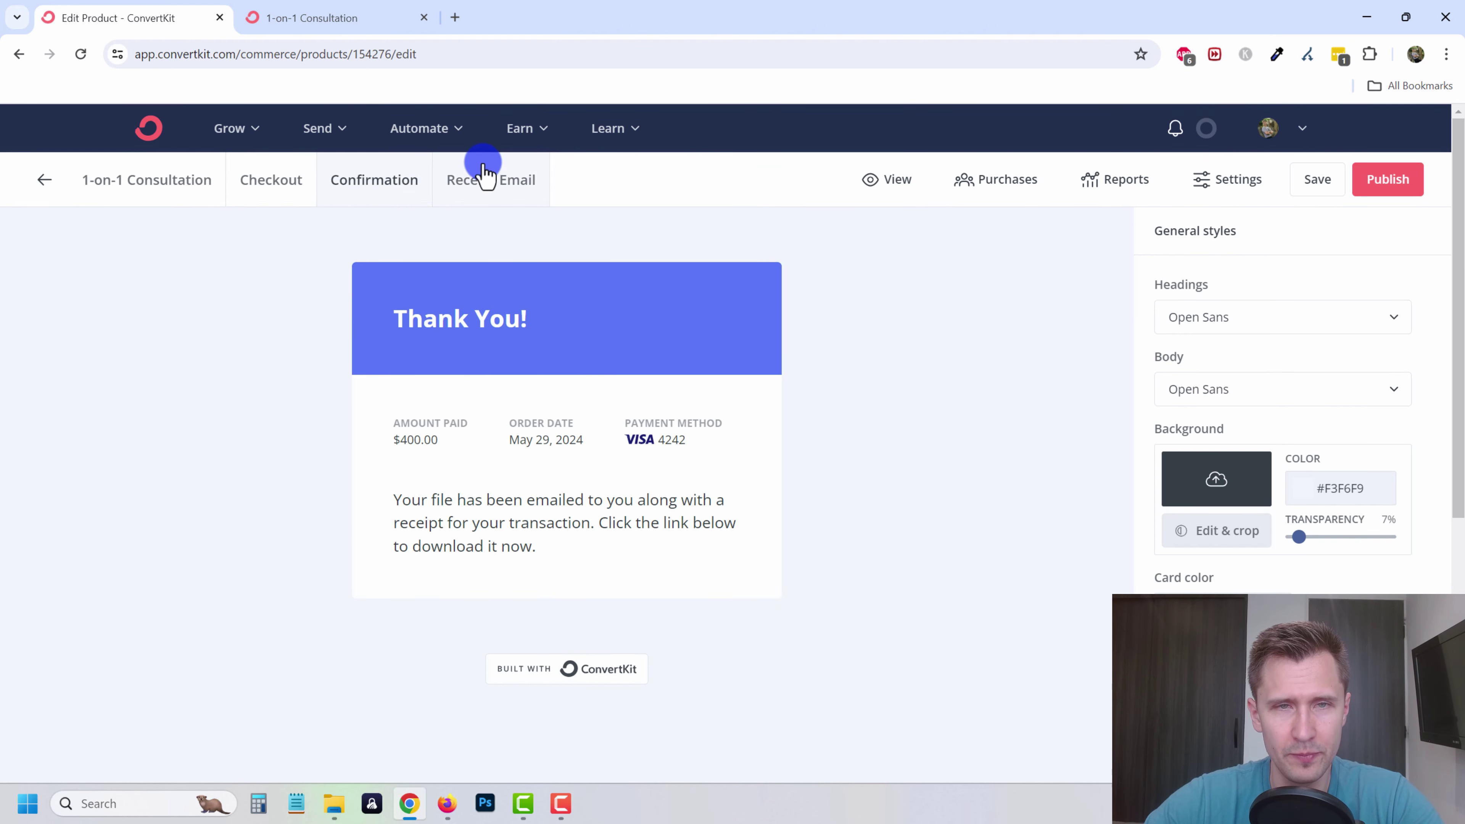
pyautogui.click(485, 178)
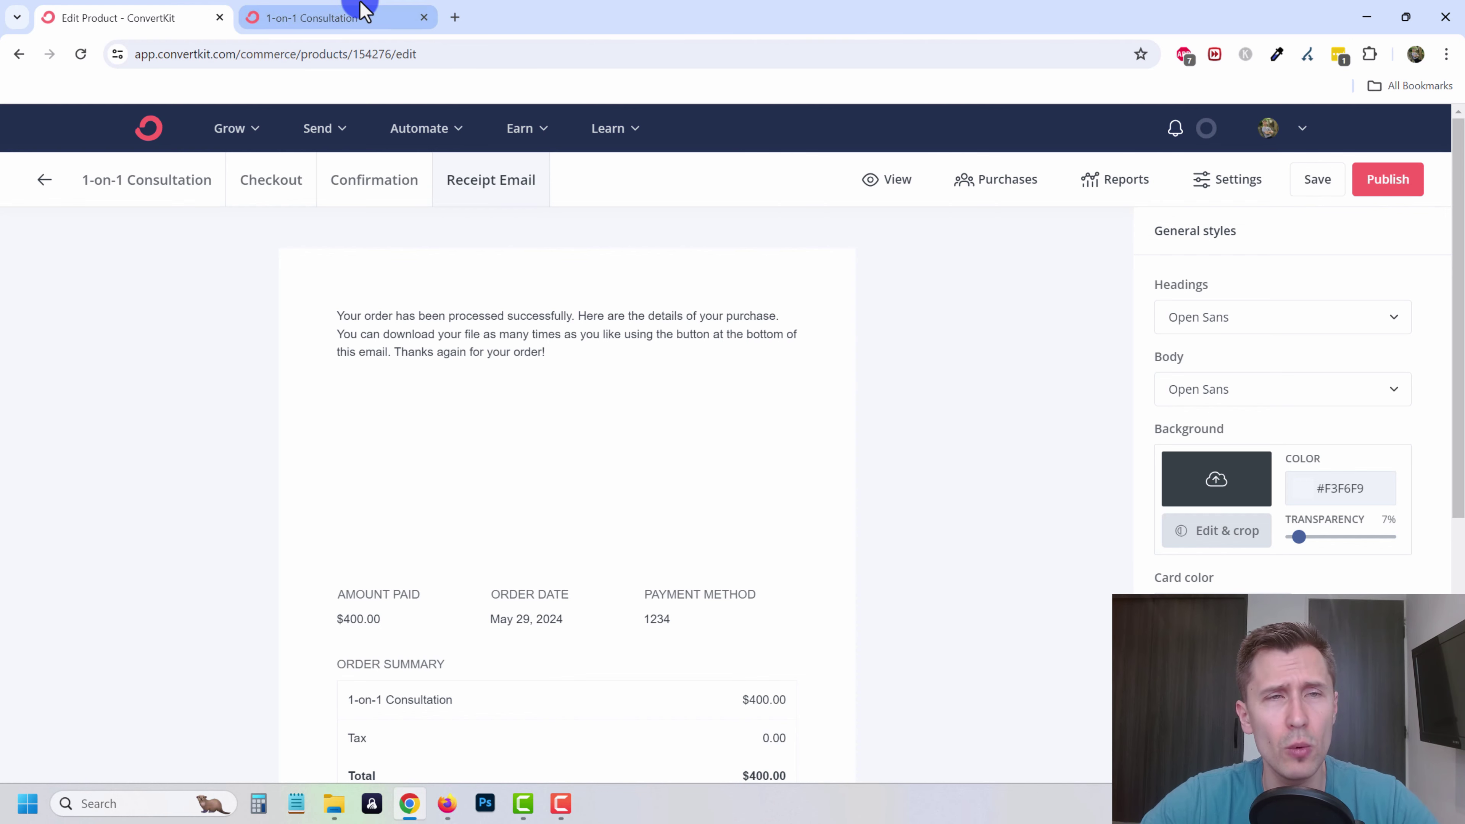
# - Start booking on the live consultation page, then recheck the confirmation and receipt email previews
pyautogui.click(364, 16)
pyautogui.click(933, 424)
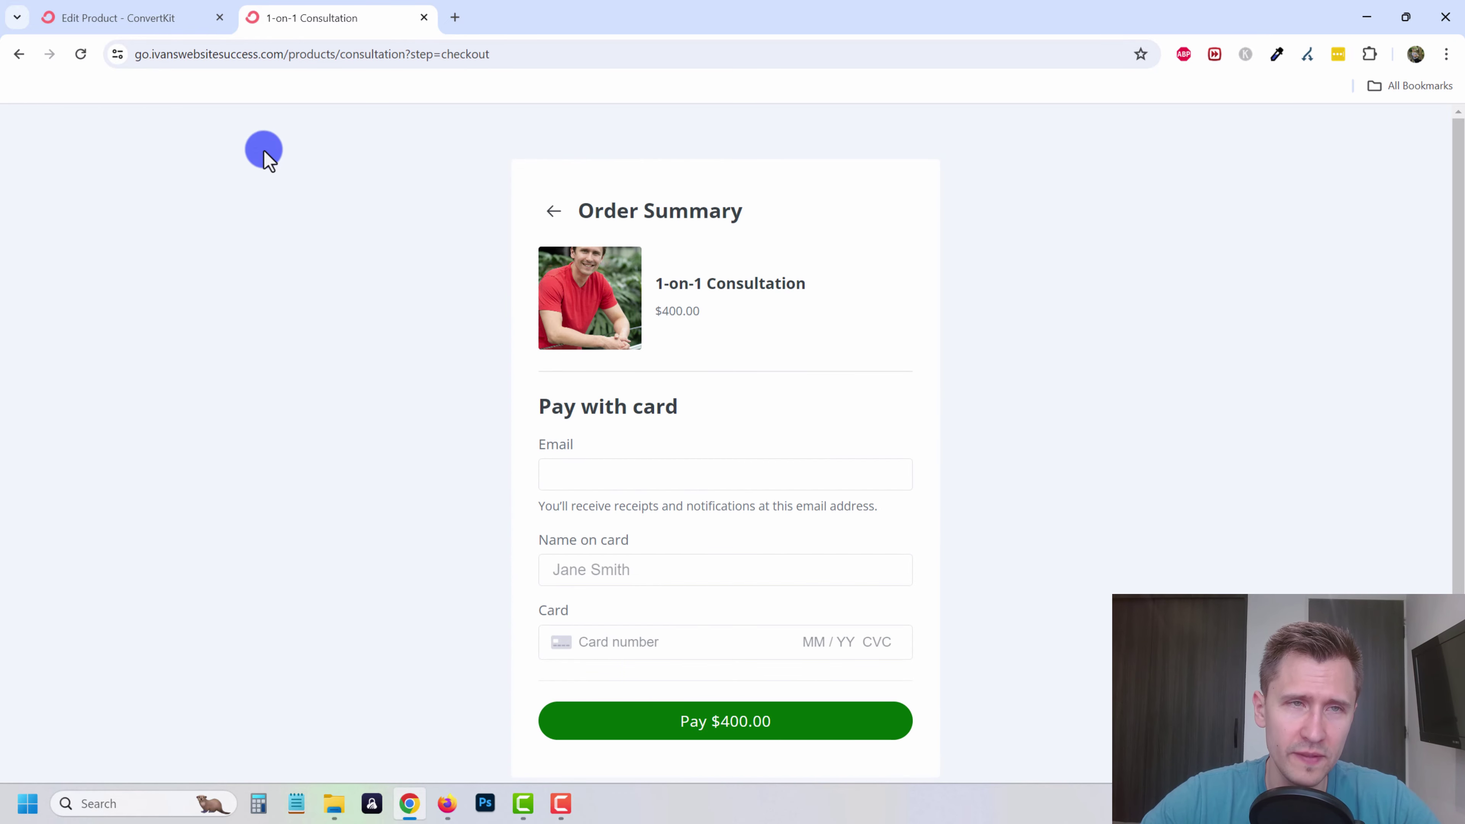
pyautogui.click(101, 15)
pyautogui.click(355, 180)
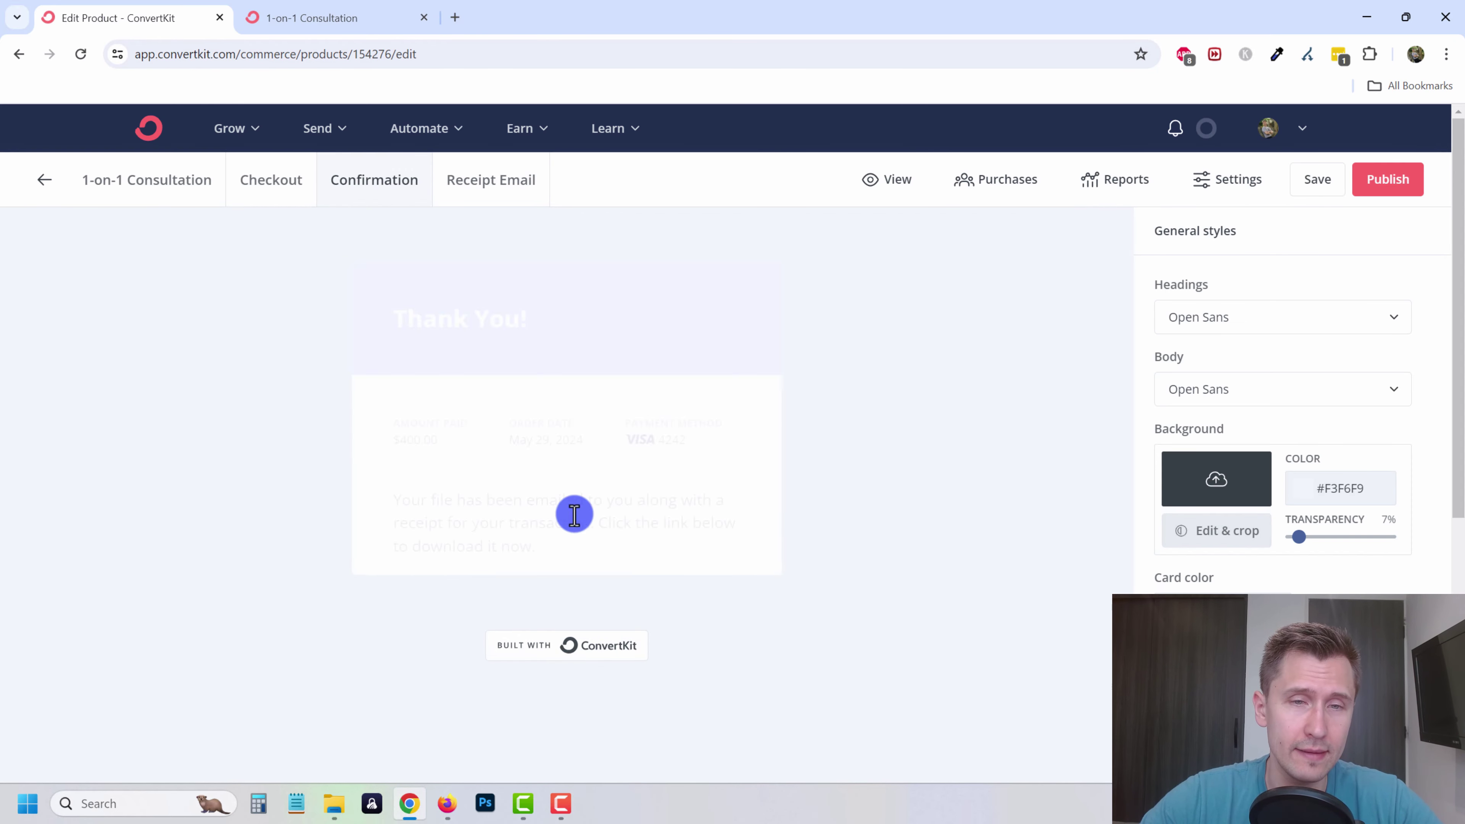
pyautogui.click(479, 181)
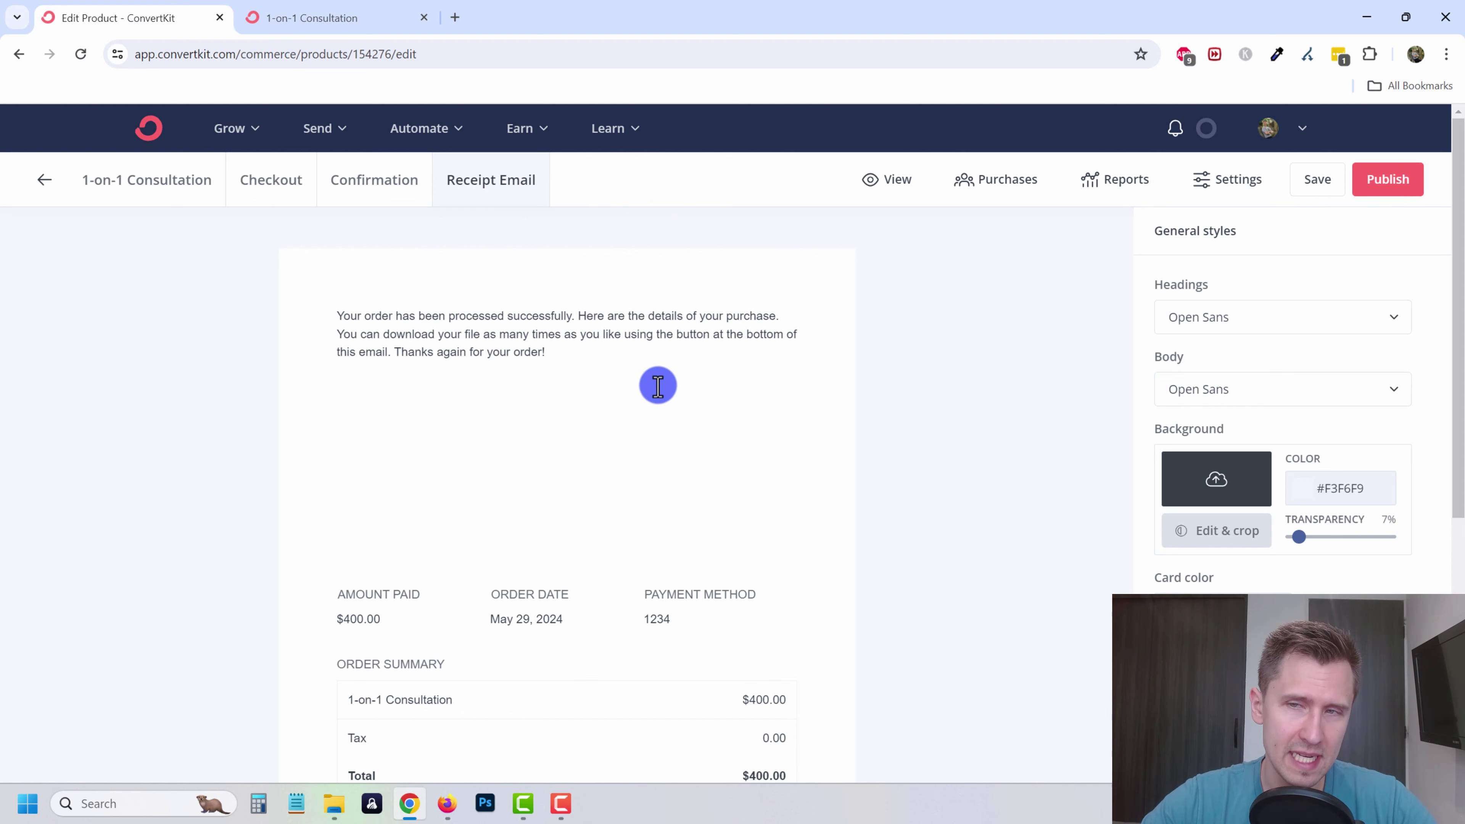
pyautogui.scroll(-5, 658, 385)
pyautogui.scroll(5, 658, 385)
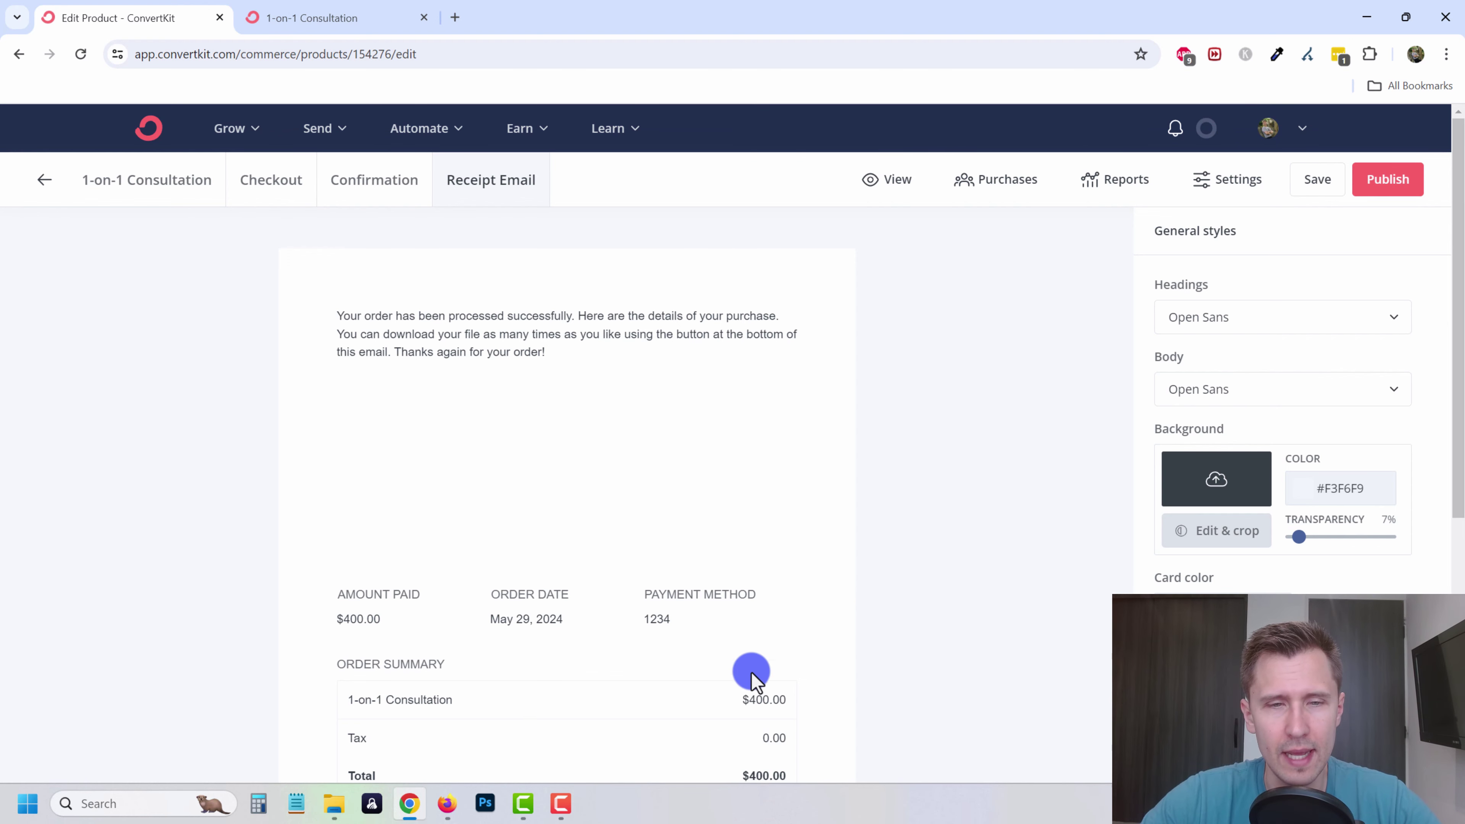
pyautogui.scroll(-2, 834, 595)
pyautogui.scroll(2, 933, 277)
# - Test the $400 checkout on the live page, then close both preview tabs
pyautogui.click(876, 179)
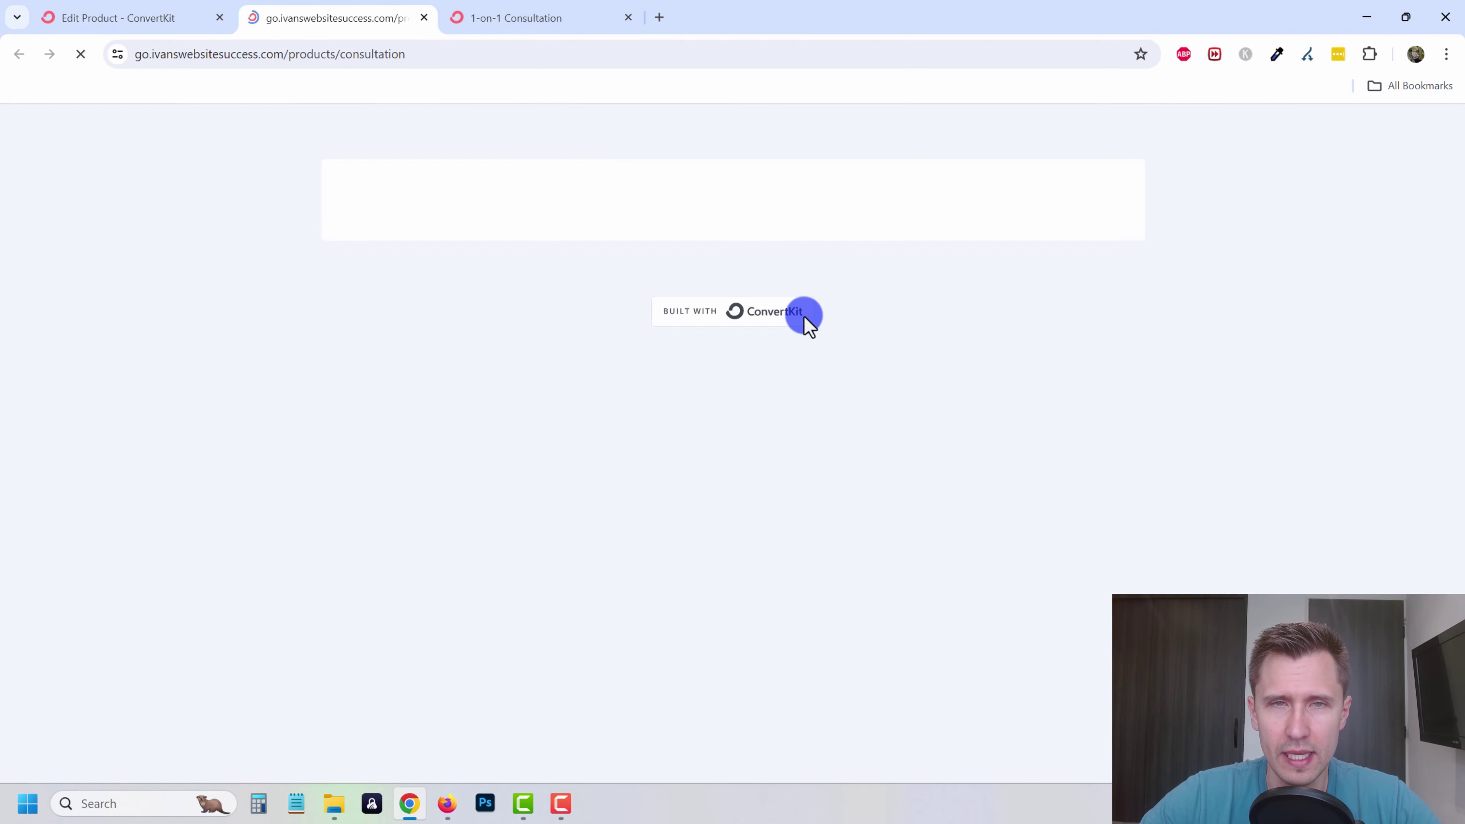
pyautogui.click(871, 501)
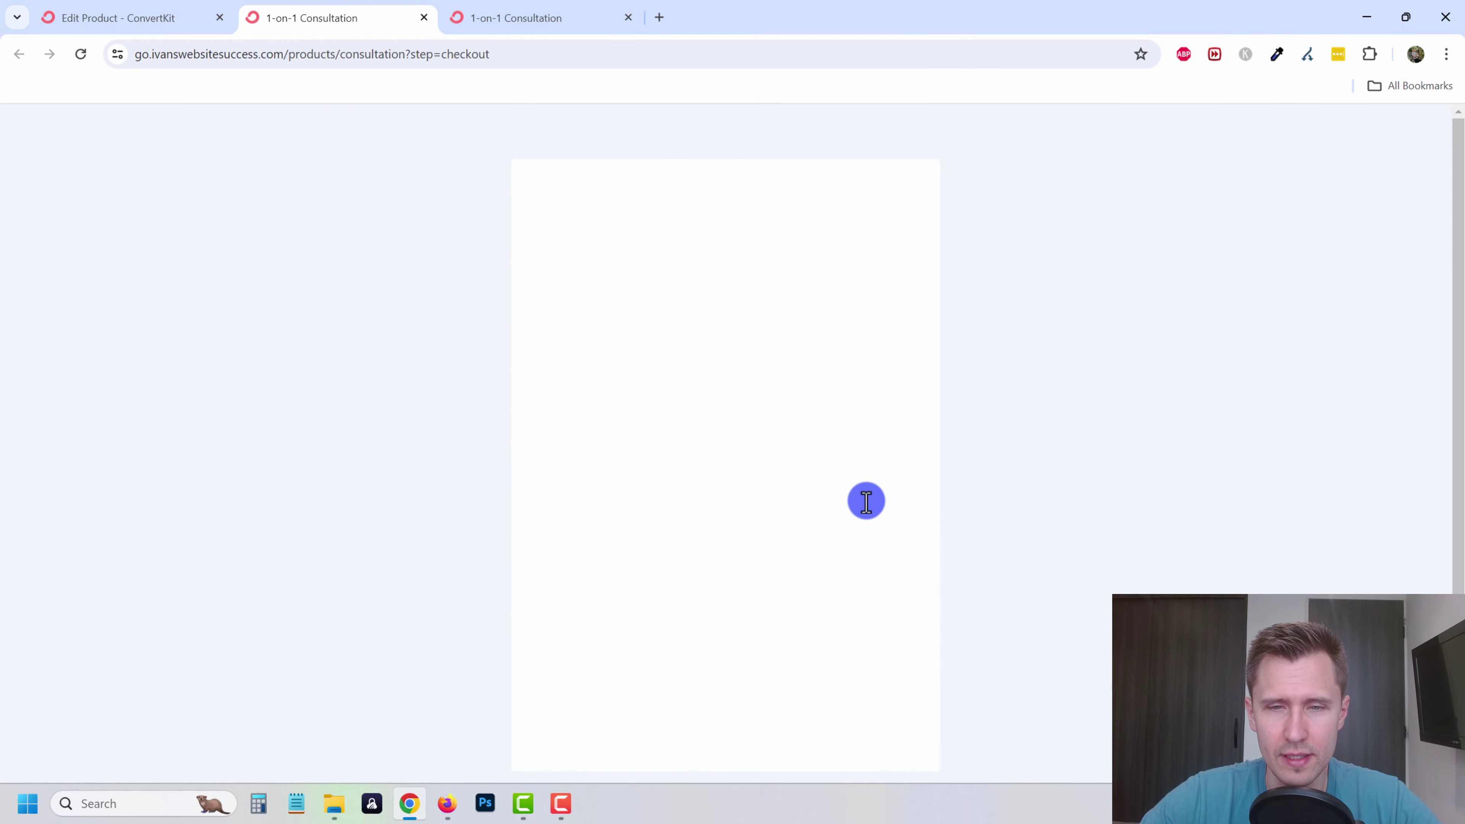
pyautogui.click(714, 729)
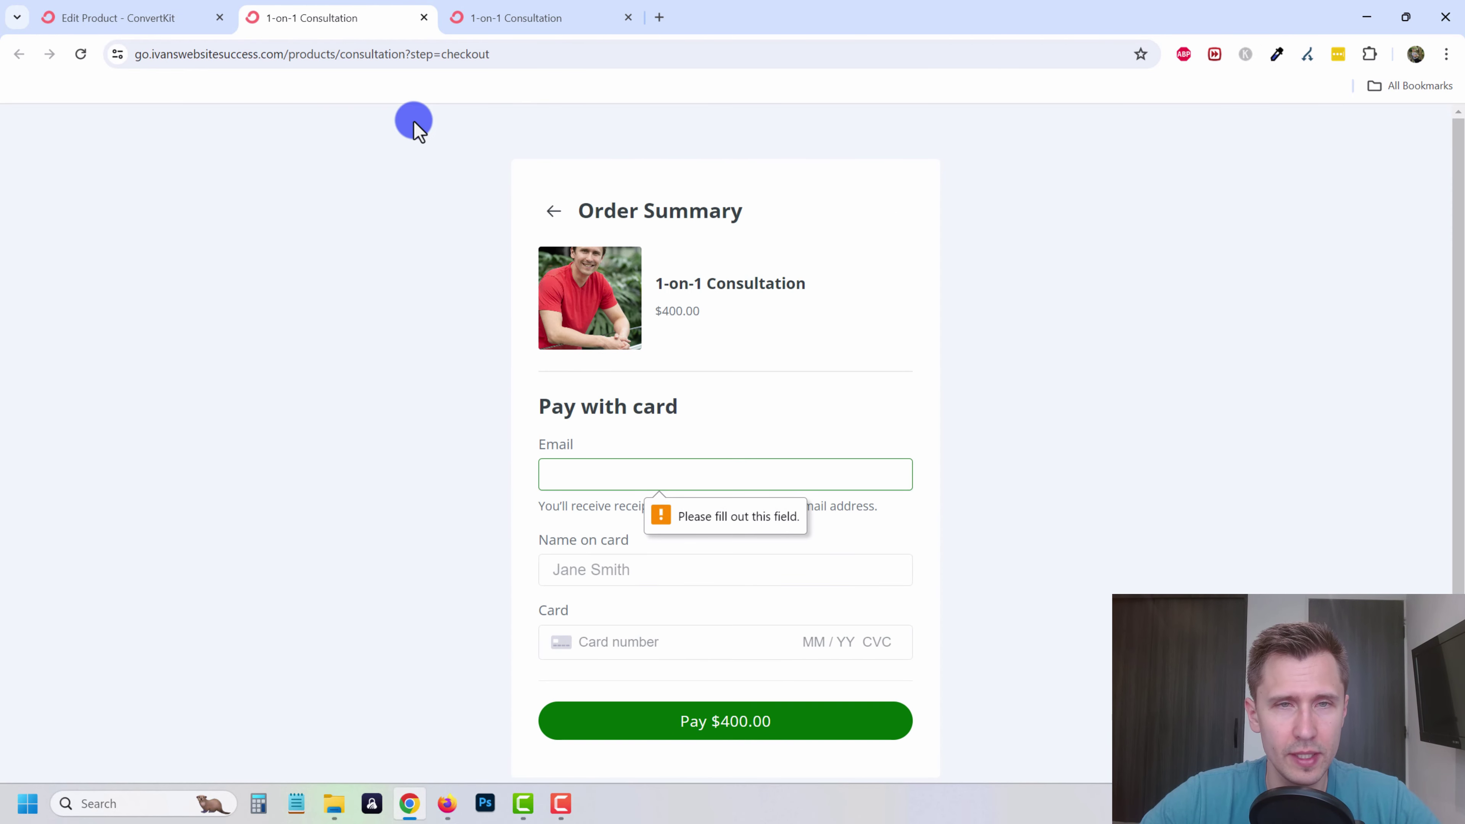
pyautogui.click(19, 10)
pyautogui.click(424, 17)
pyautogui.click(423, 17)
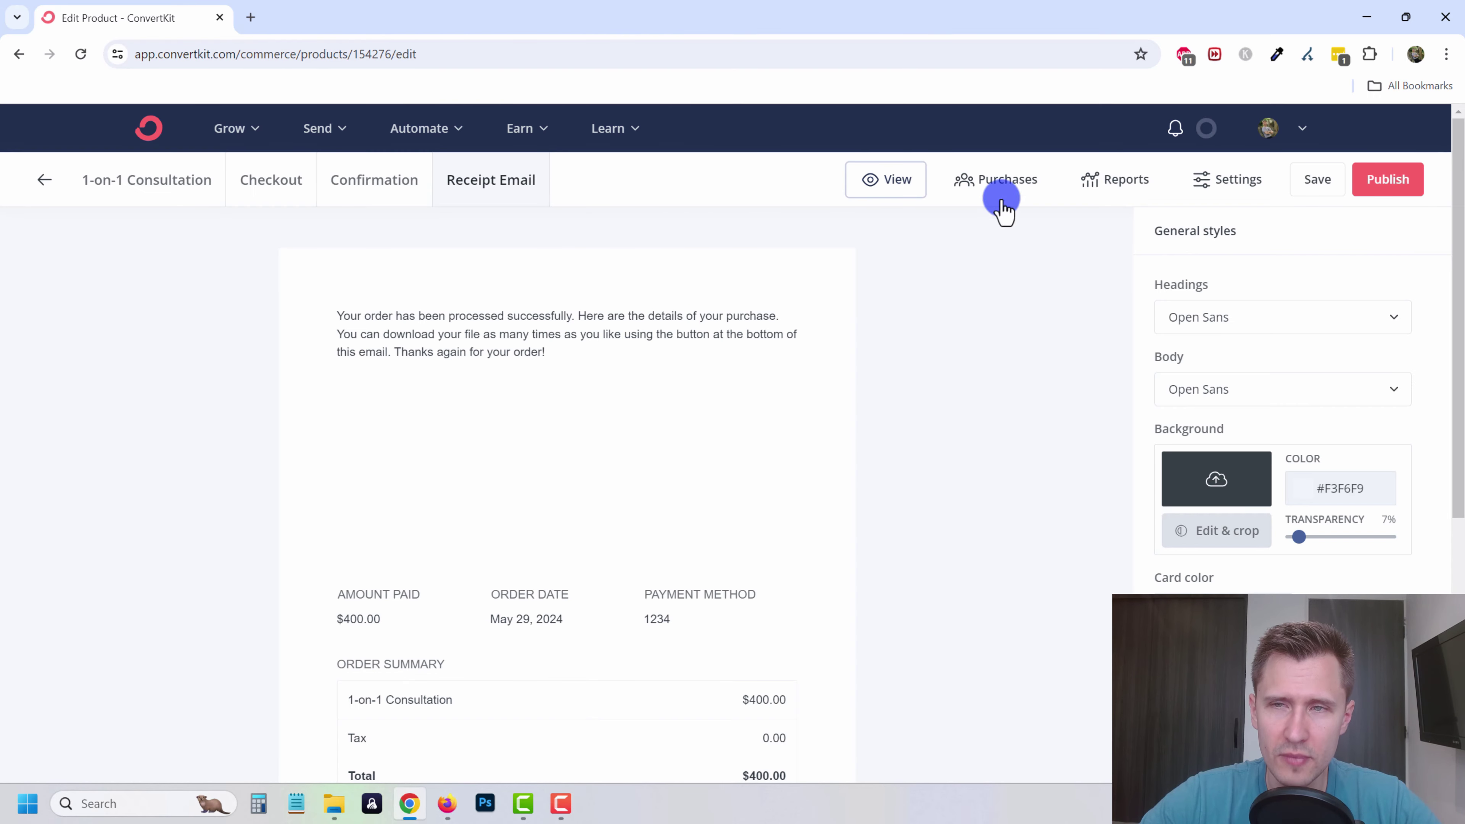
# - Check the product's purchasers, then go to the Creator Profile editor's Products settings
pyautogui.click(997, 195)
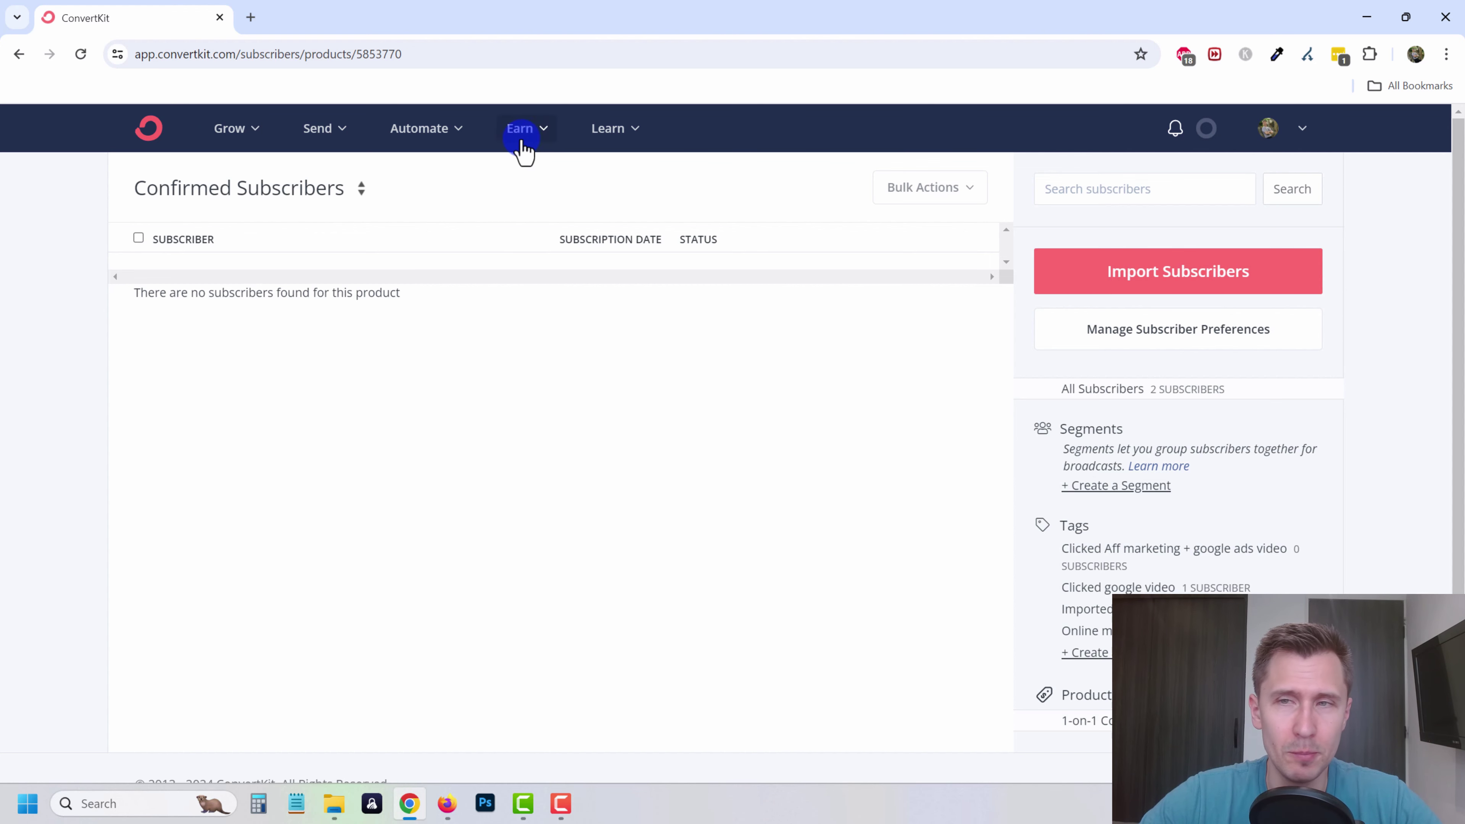
pyautogui.click(237, 128)
pyautogui.click(580, 222)
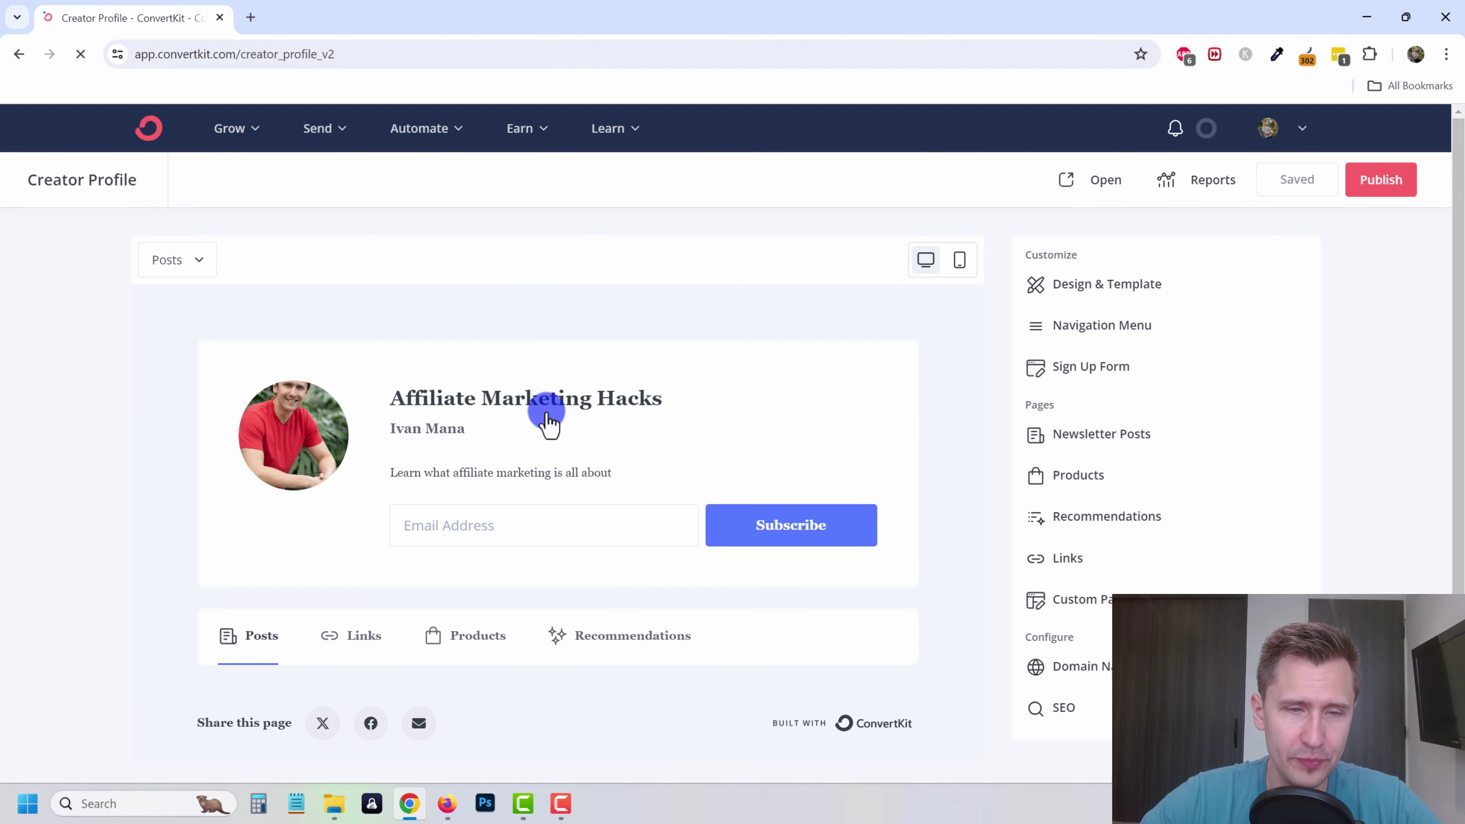
pyautogui.scroll(-1, 551, 490)
pyautogui.click(459, 554)
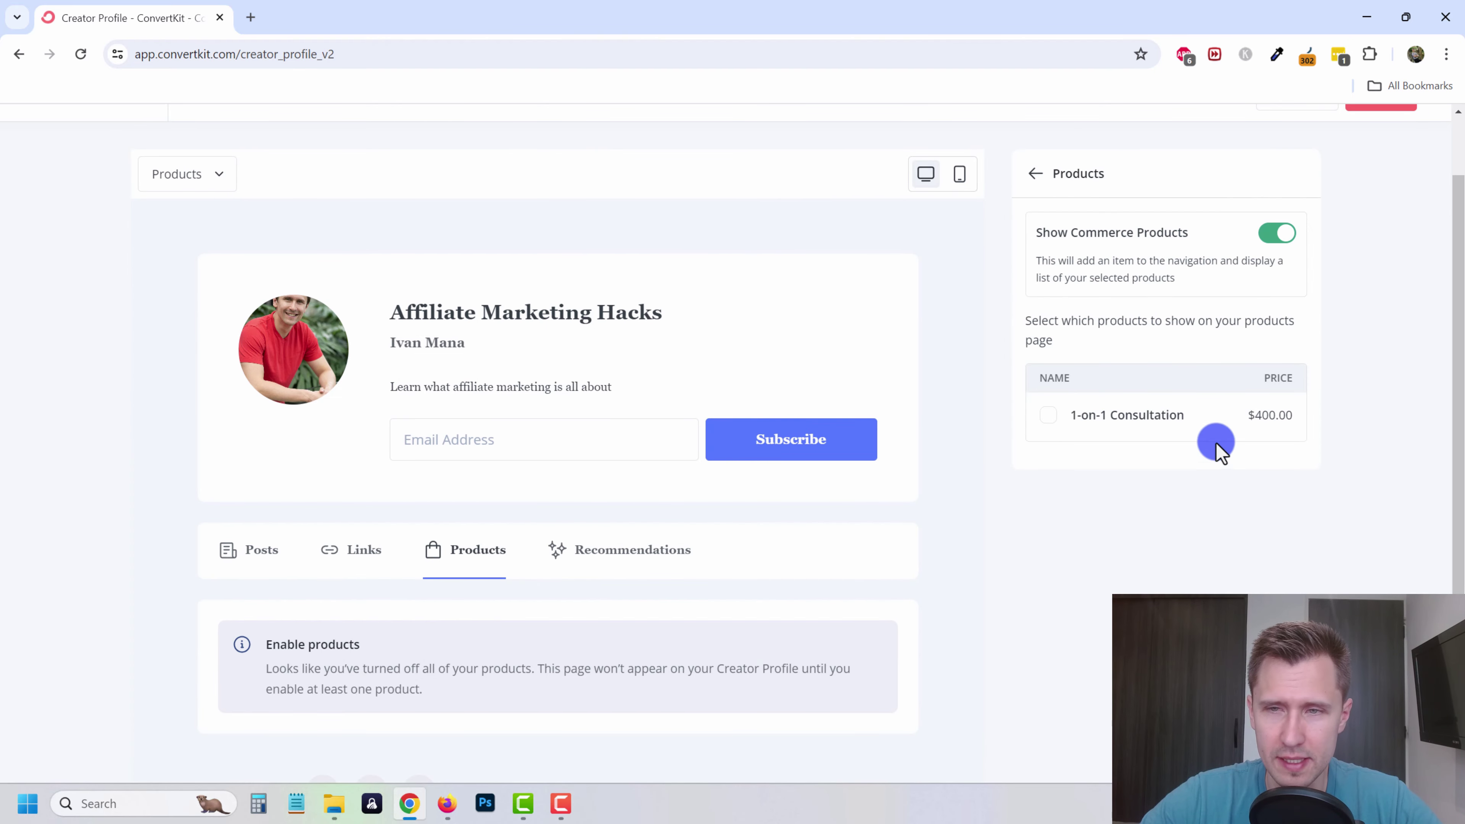
# - Tick the $400.00 1-on-1 Consultation product so it appears on the profile's Products page
pyautogui.click(1048, 416)
pyautogui.scroll(-4, 765, 615)
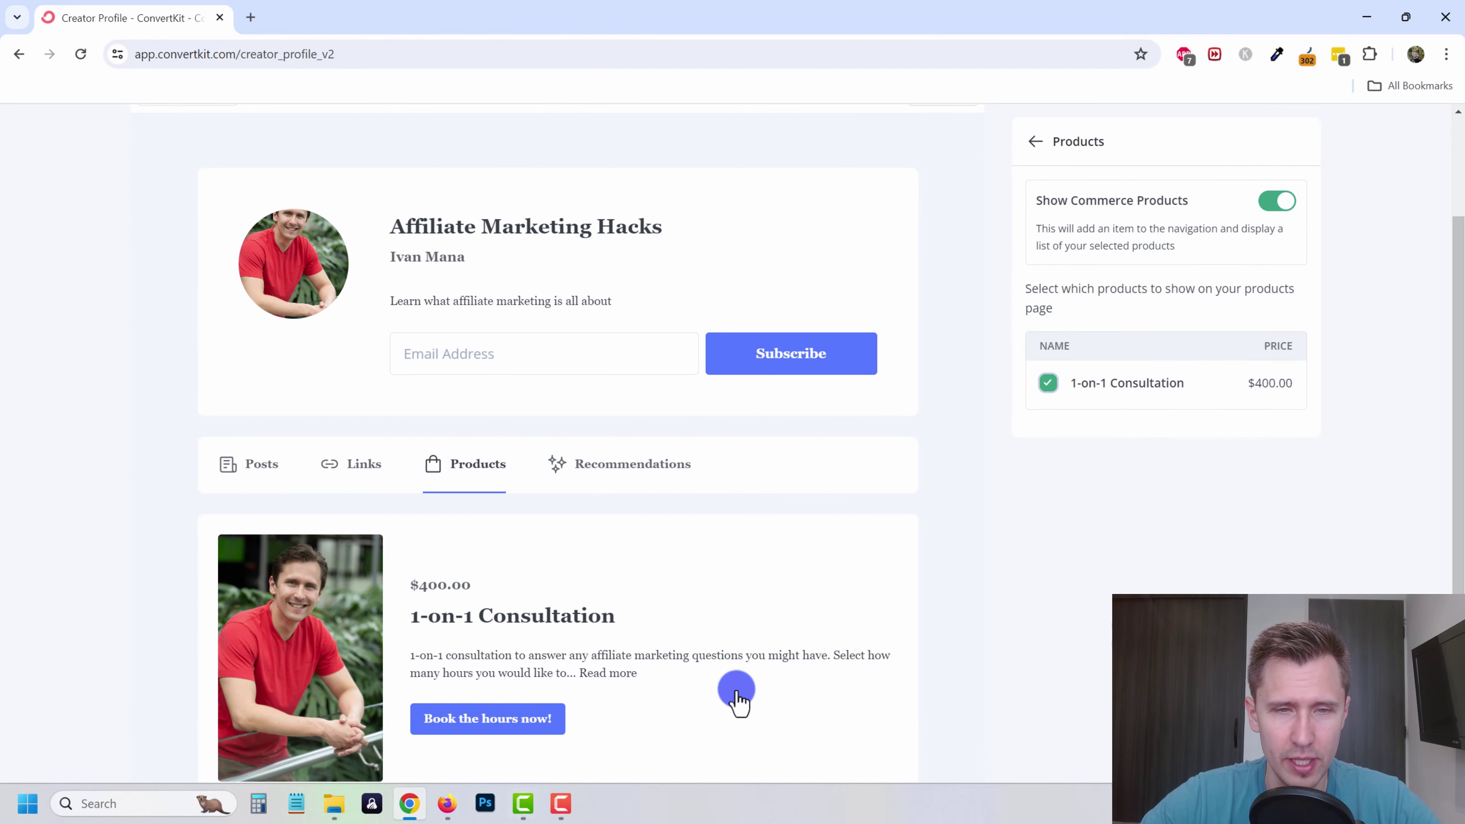
pyautogui.scroll(4, 416, 497)
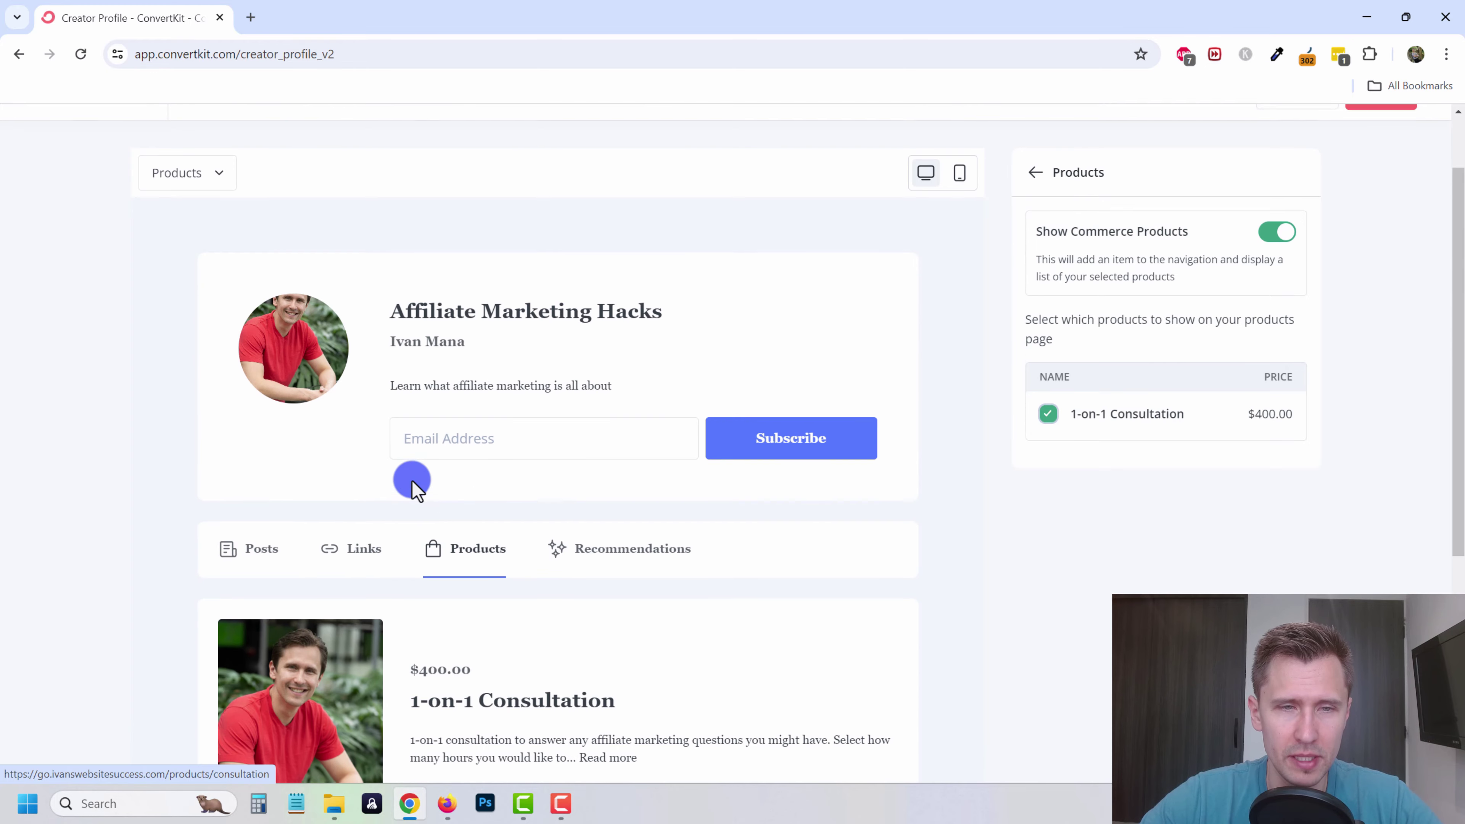
pyautogui.click(357, 552)
pyautogui.click(491, 553)
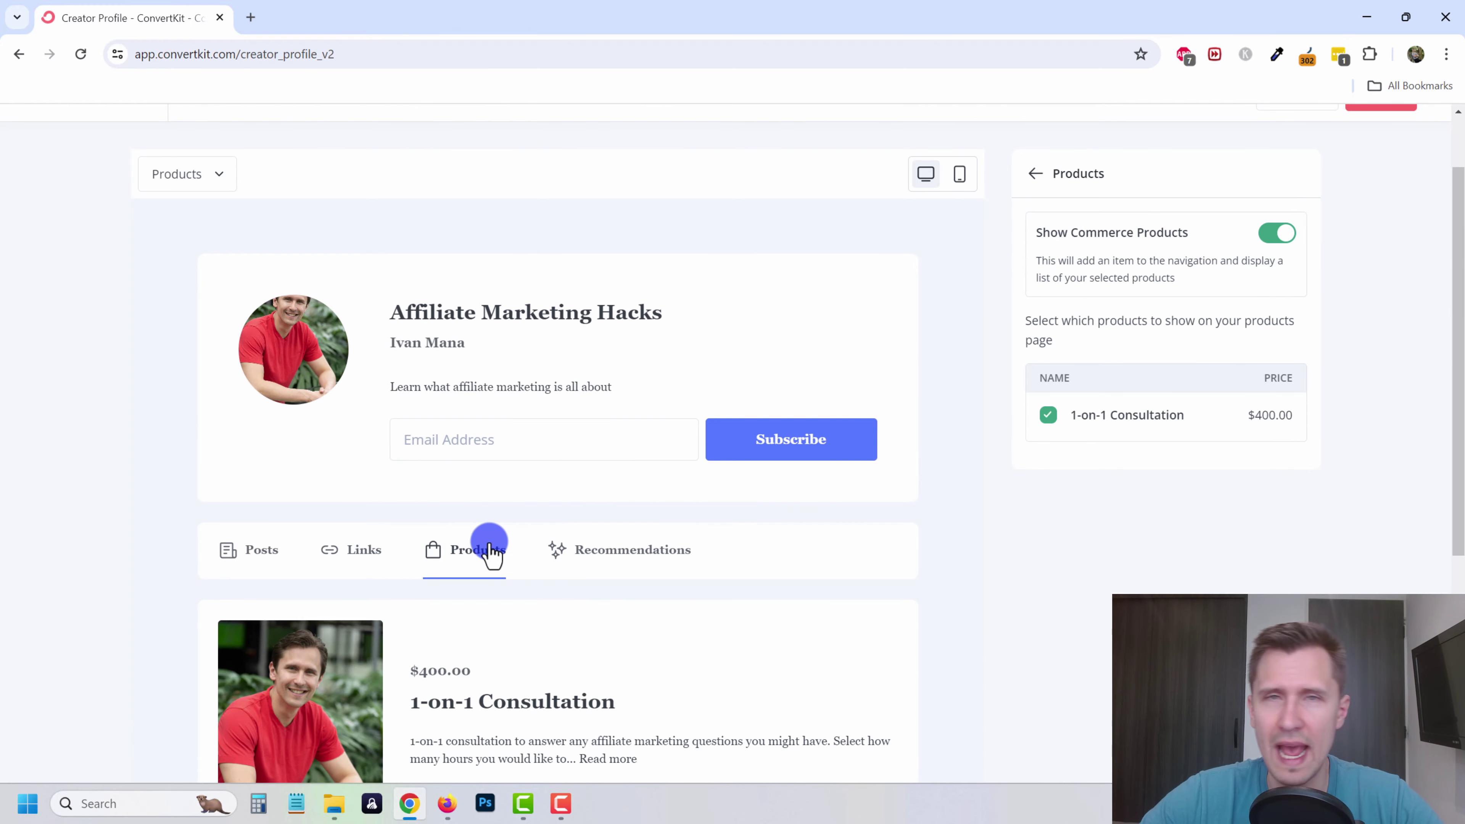
pyautogui.scroll(2, 537, 360)
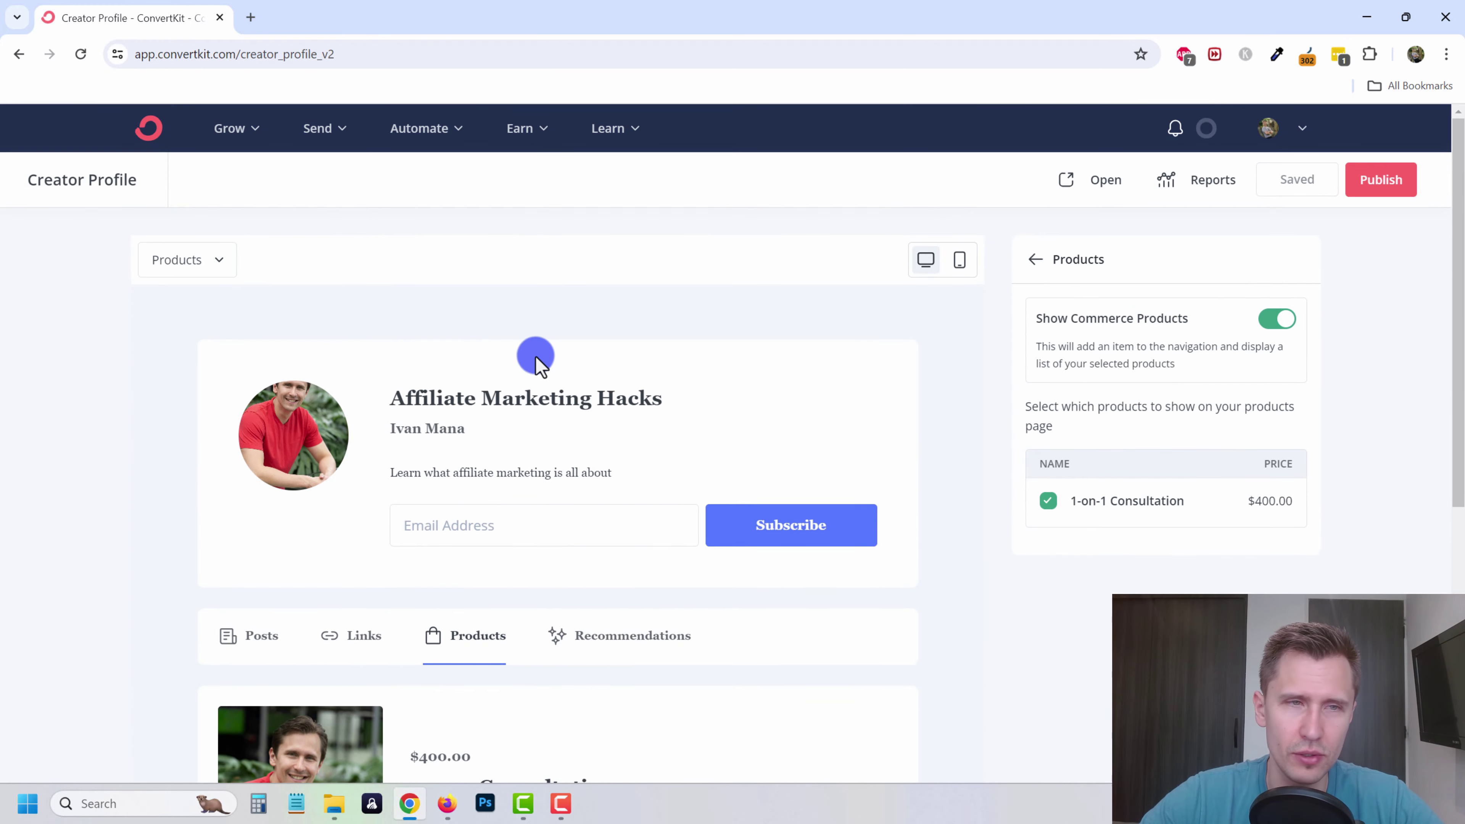
# - Create the 'Give me moneys' tip jar at go.ivanswebsitesuccess.com/products/give-me-moneys
pyautogui.click(519, 129)
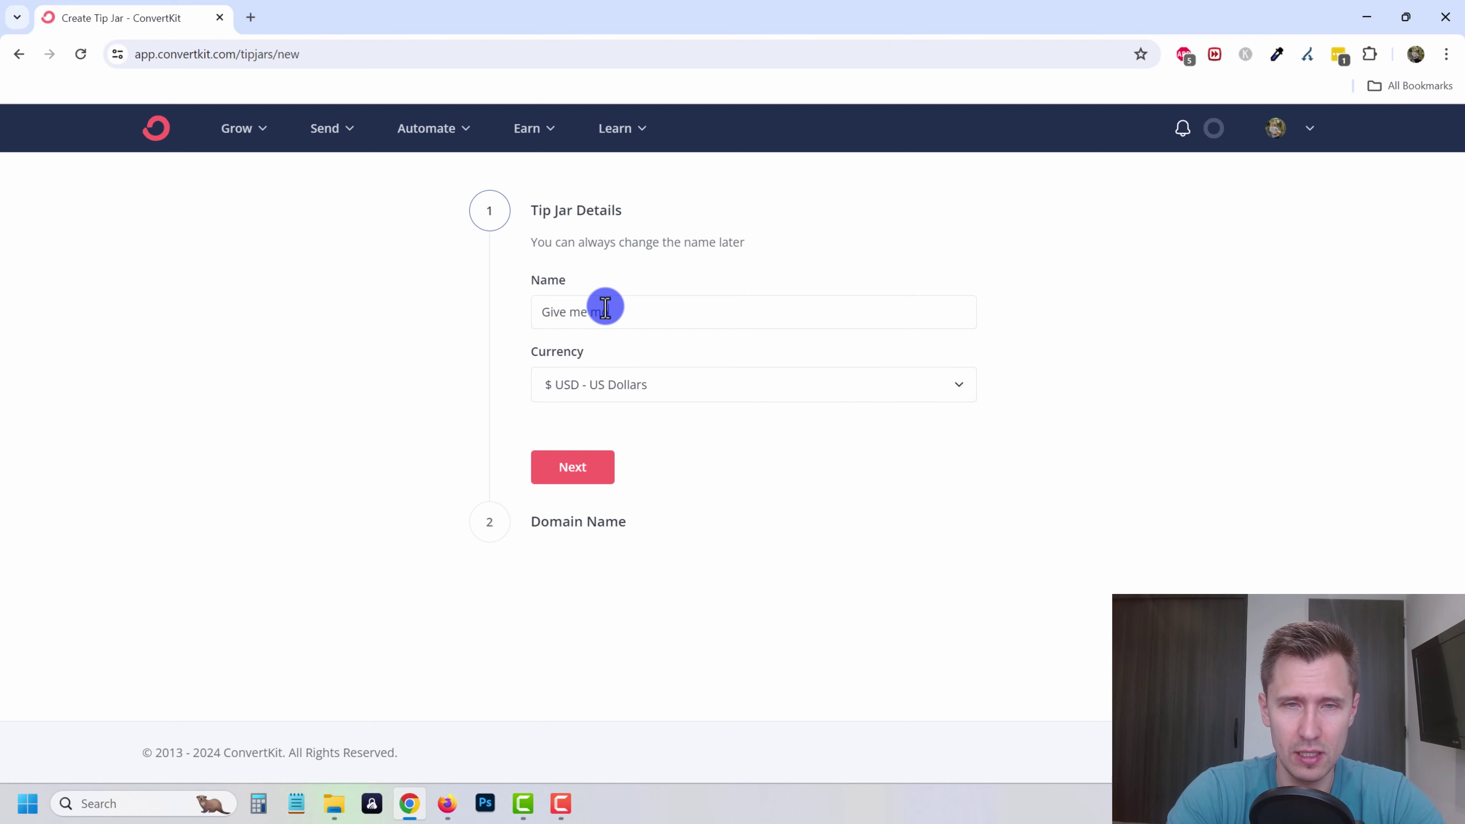
pyautogui.click(571, 468)
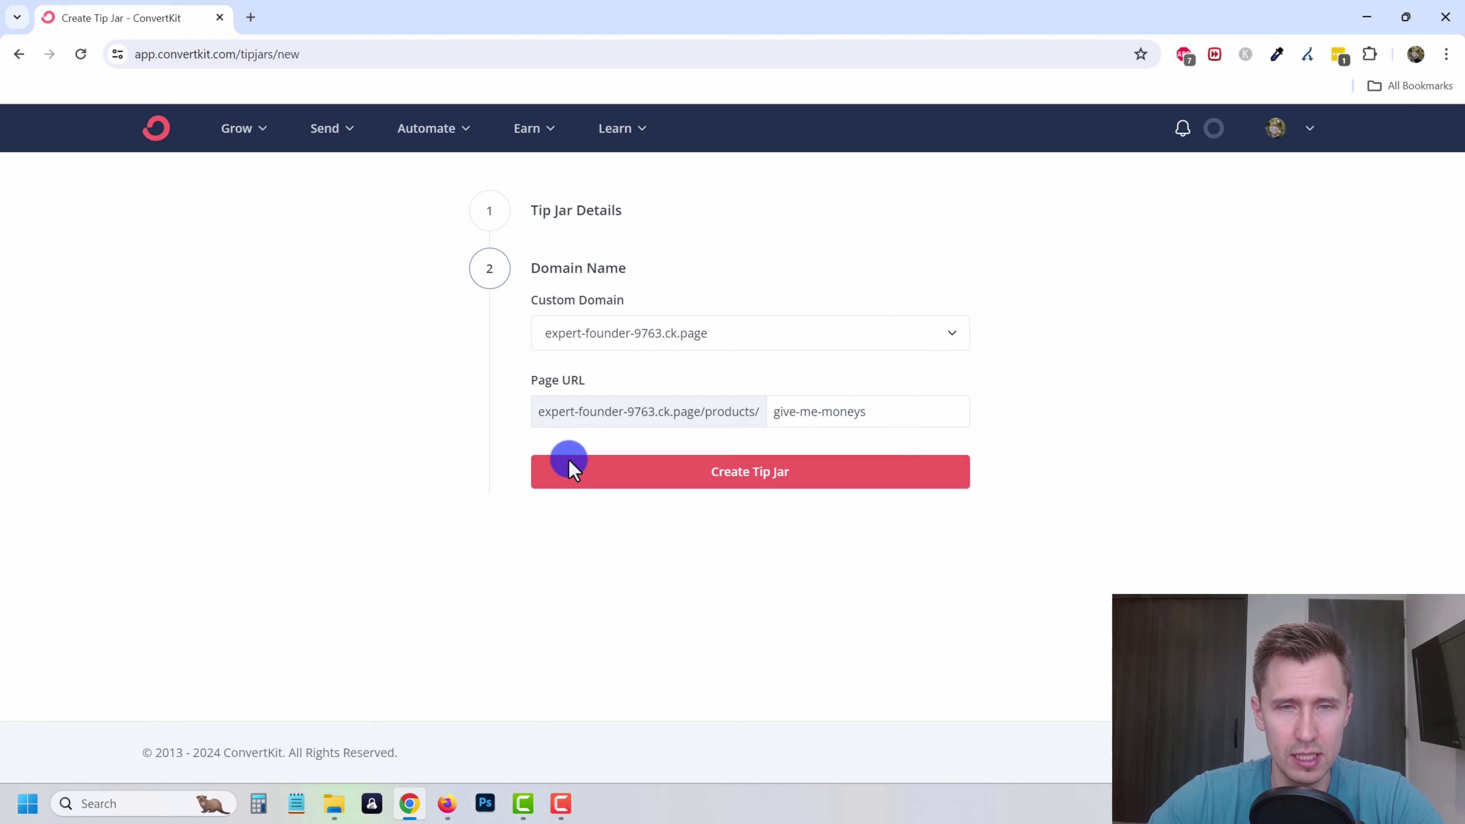
pyautogui.click(721, 329)
pyautogui.click(673, 409)
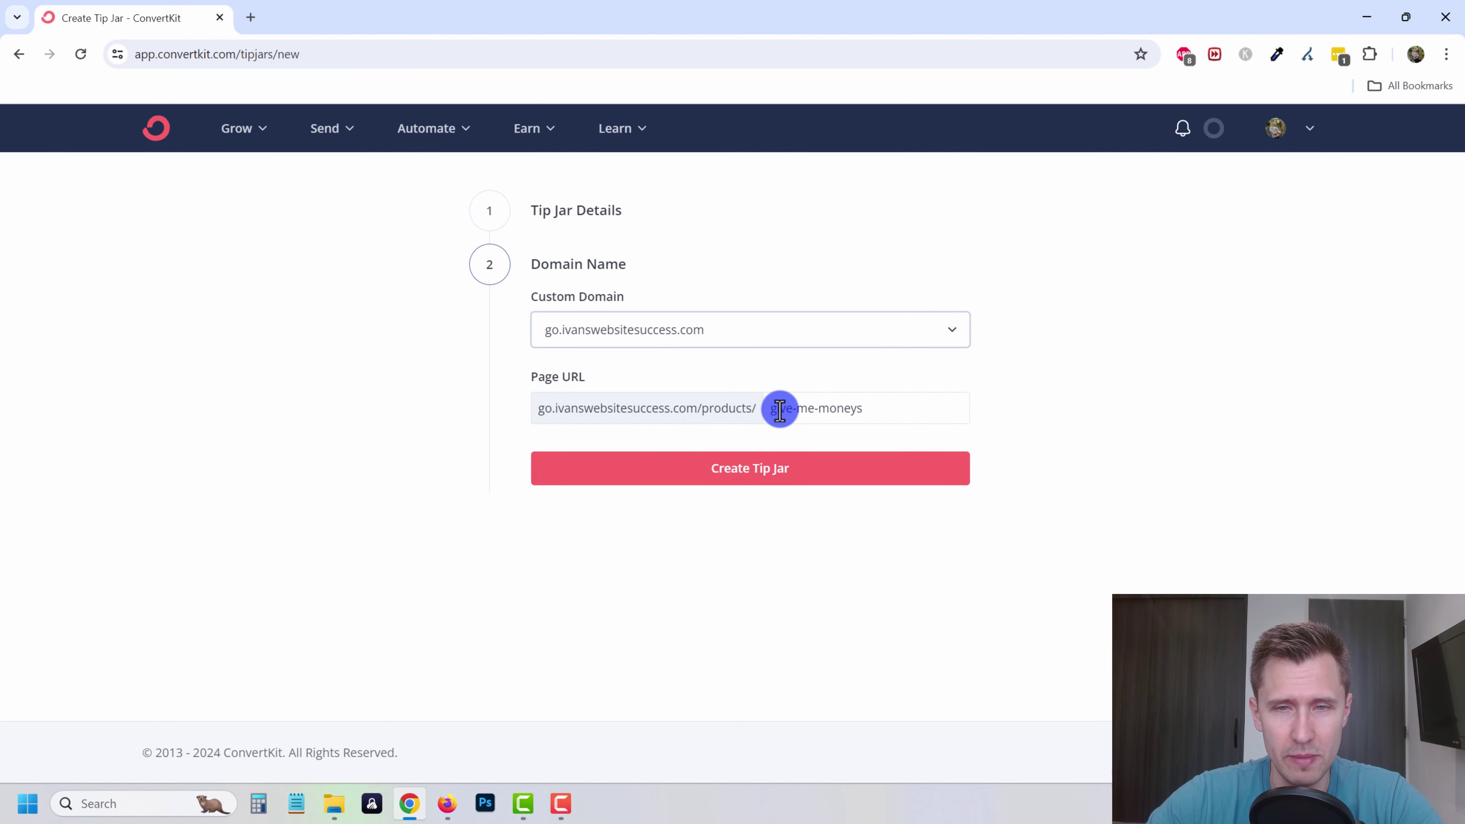
pyautogui.click(740, 470)
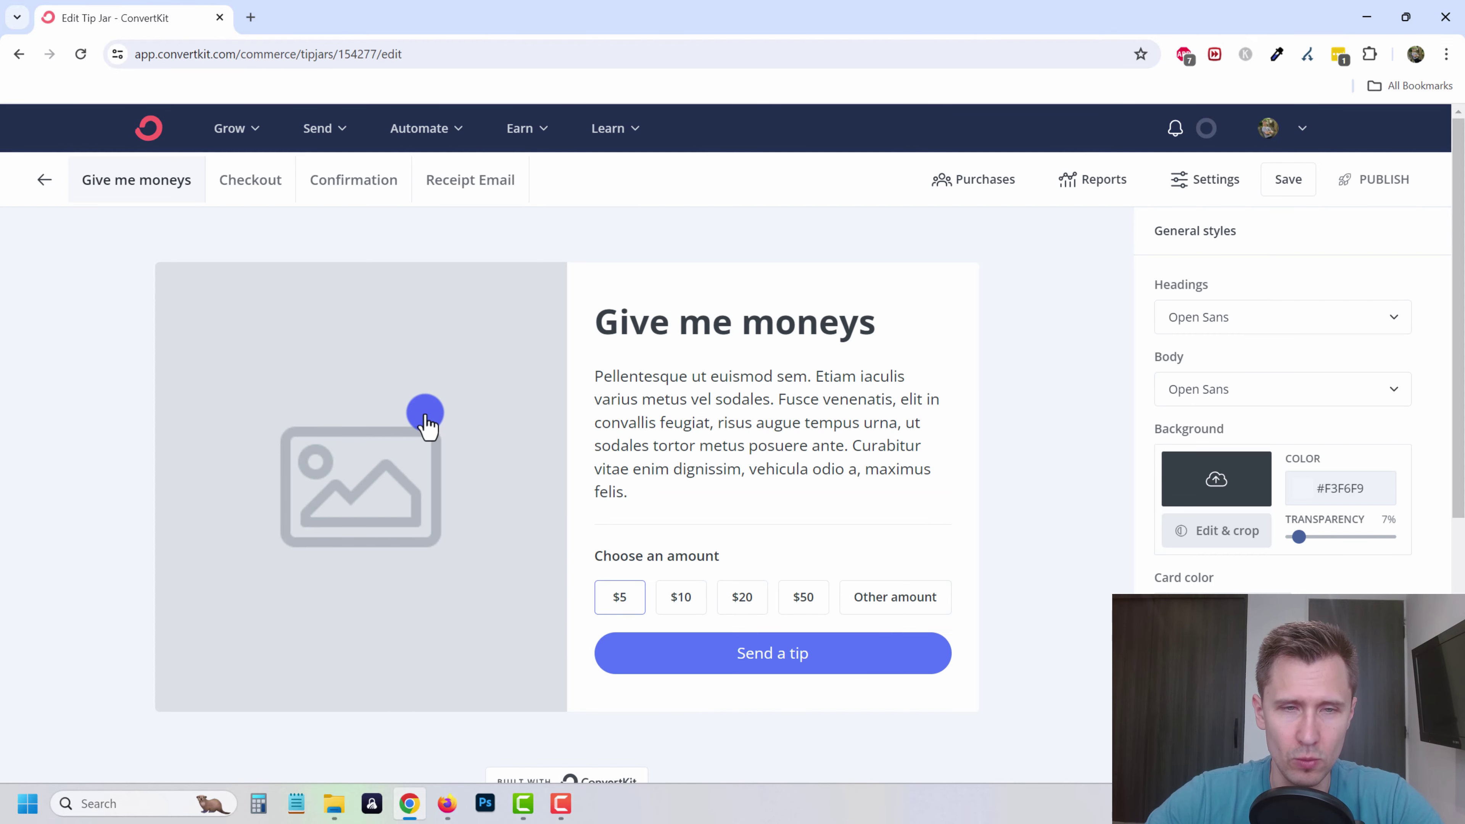
# - Replace the tip jar image with the red-shirt photo from recent uploads
pyautogui.click(427, 418)
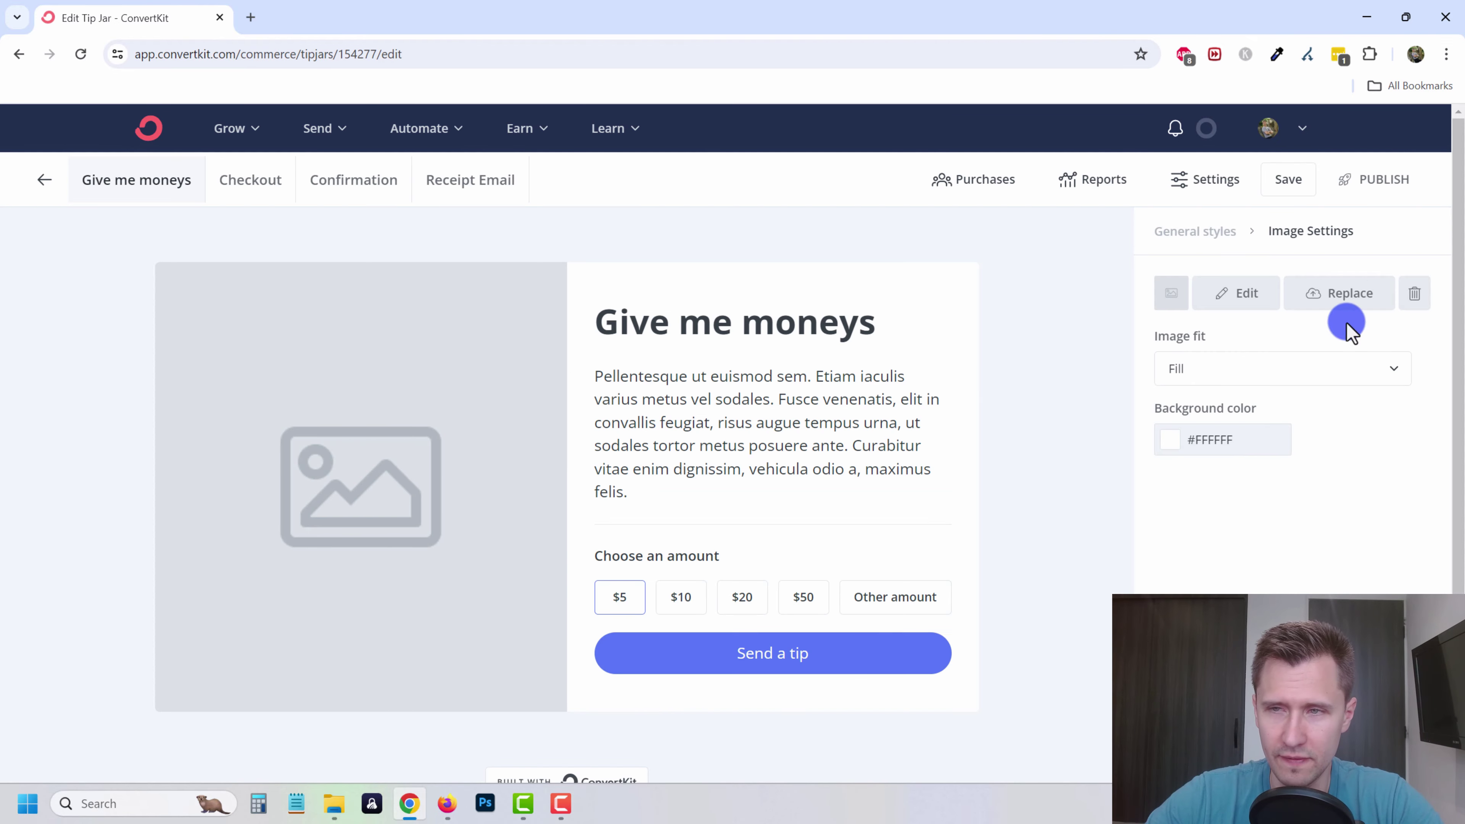
pyautogui.click(1353, 295)
pyautogui.scroll(-15, 490, 441)
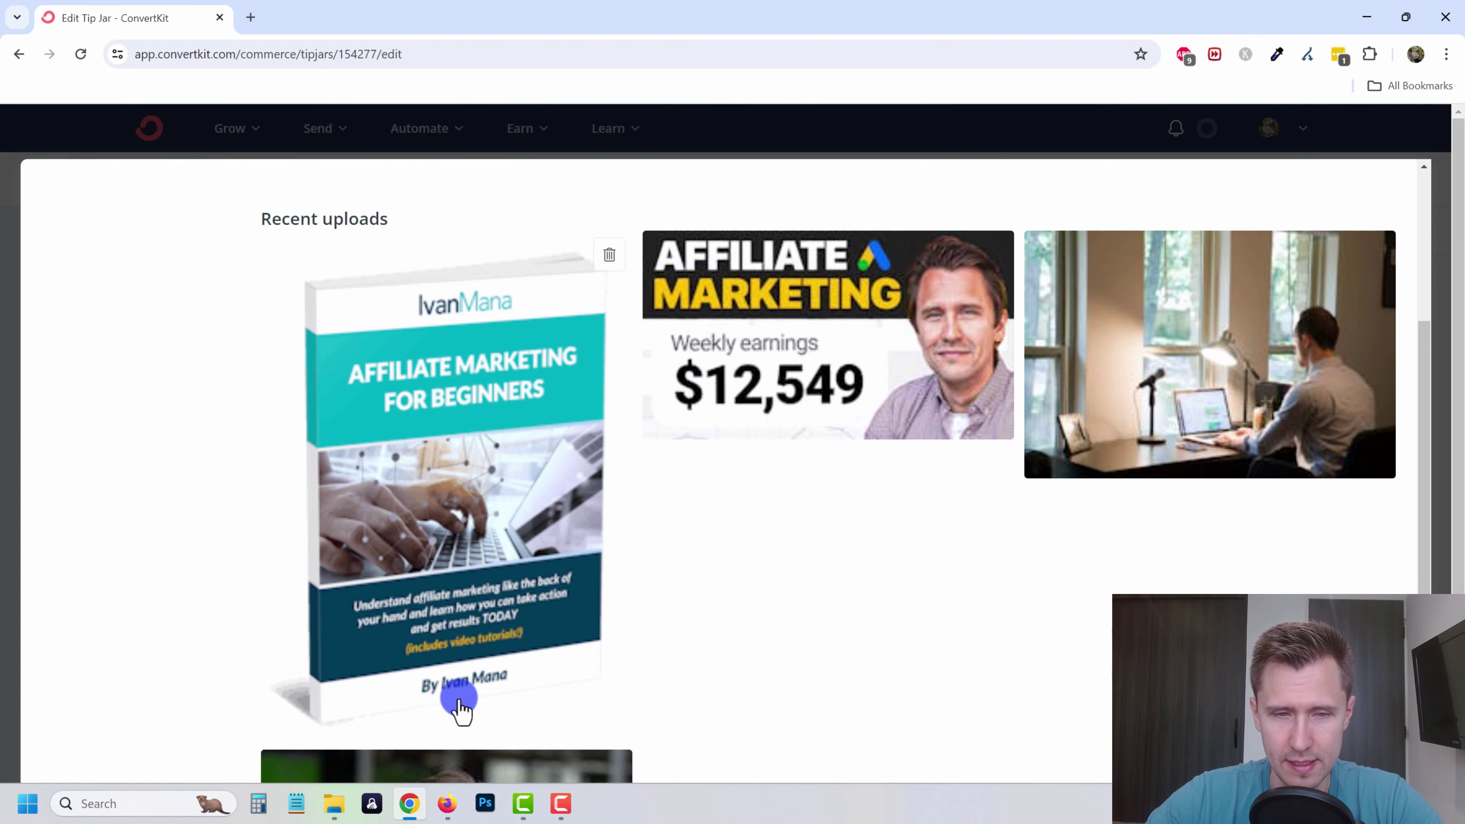
pyautogui.click(452, 609)
pyautogui.click(1291, 300)
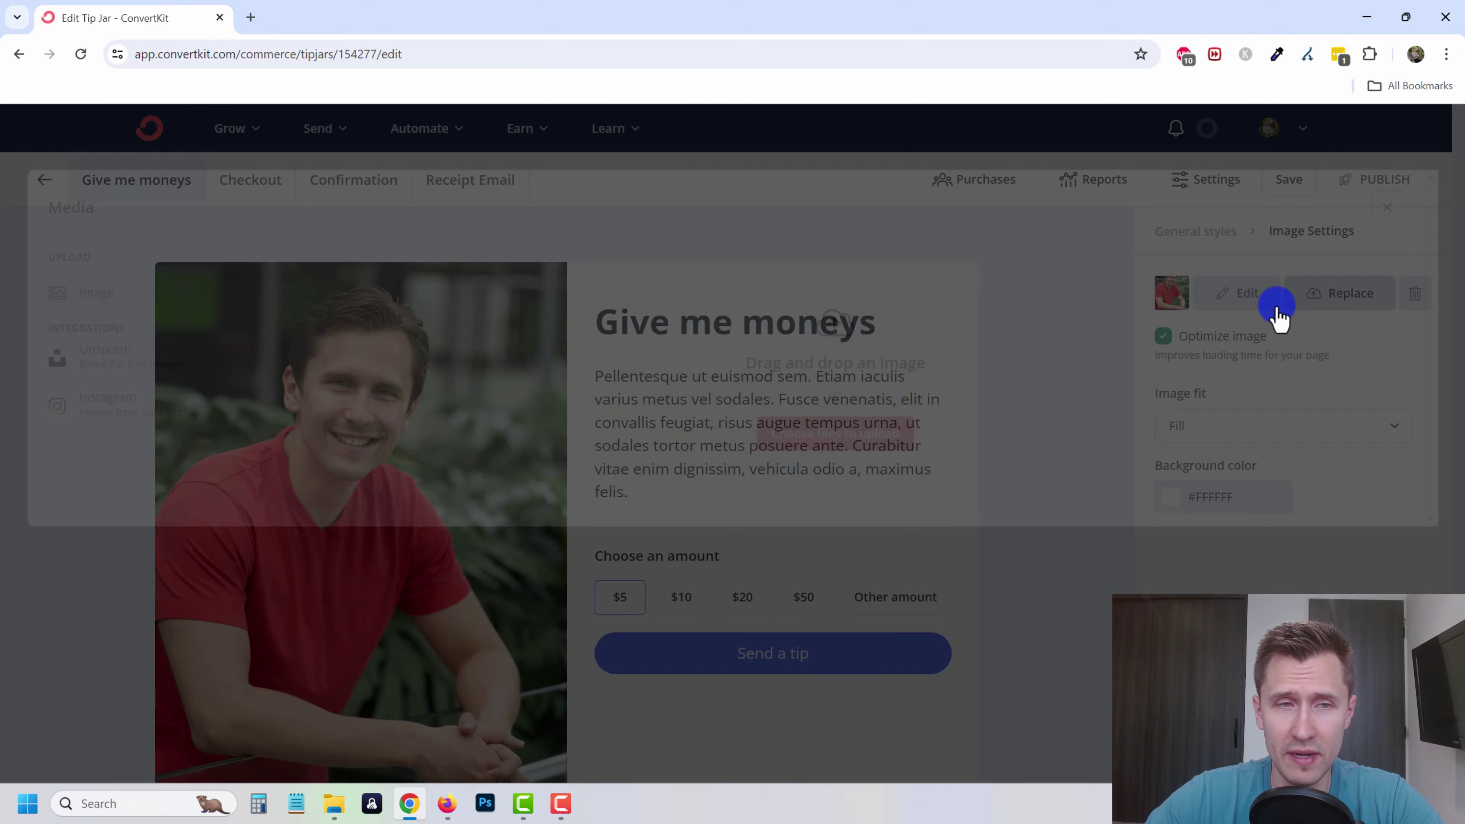
pyautogui.click(144, 344)
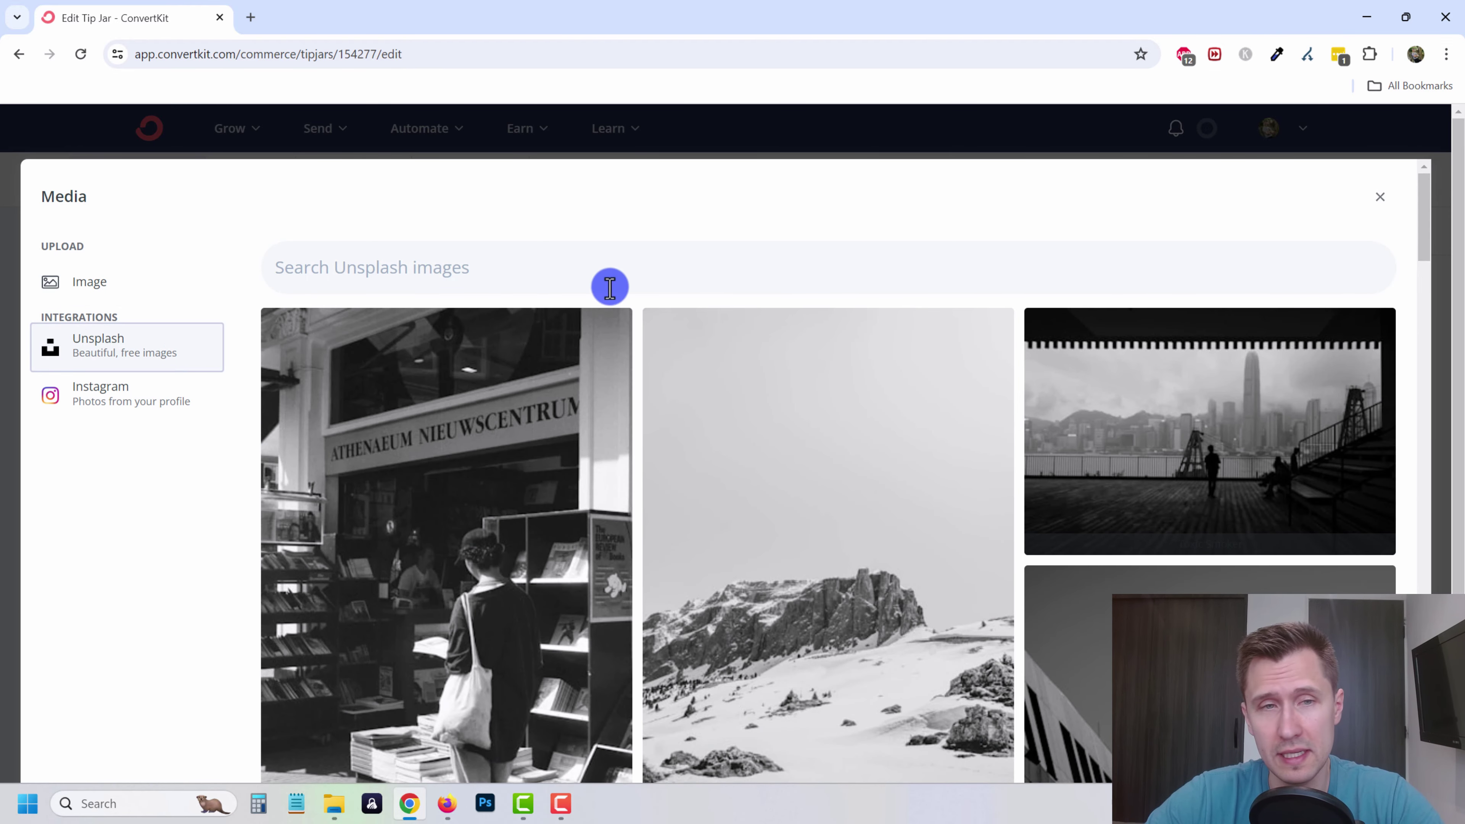
pyautogui.click(1381, 199)
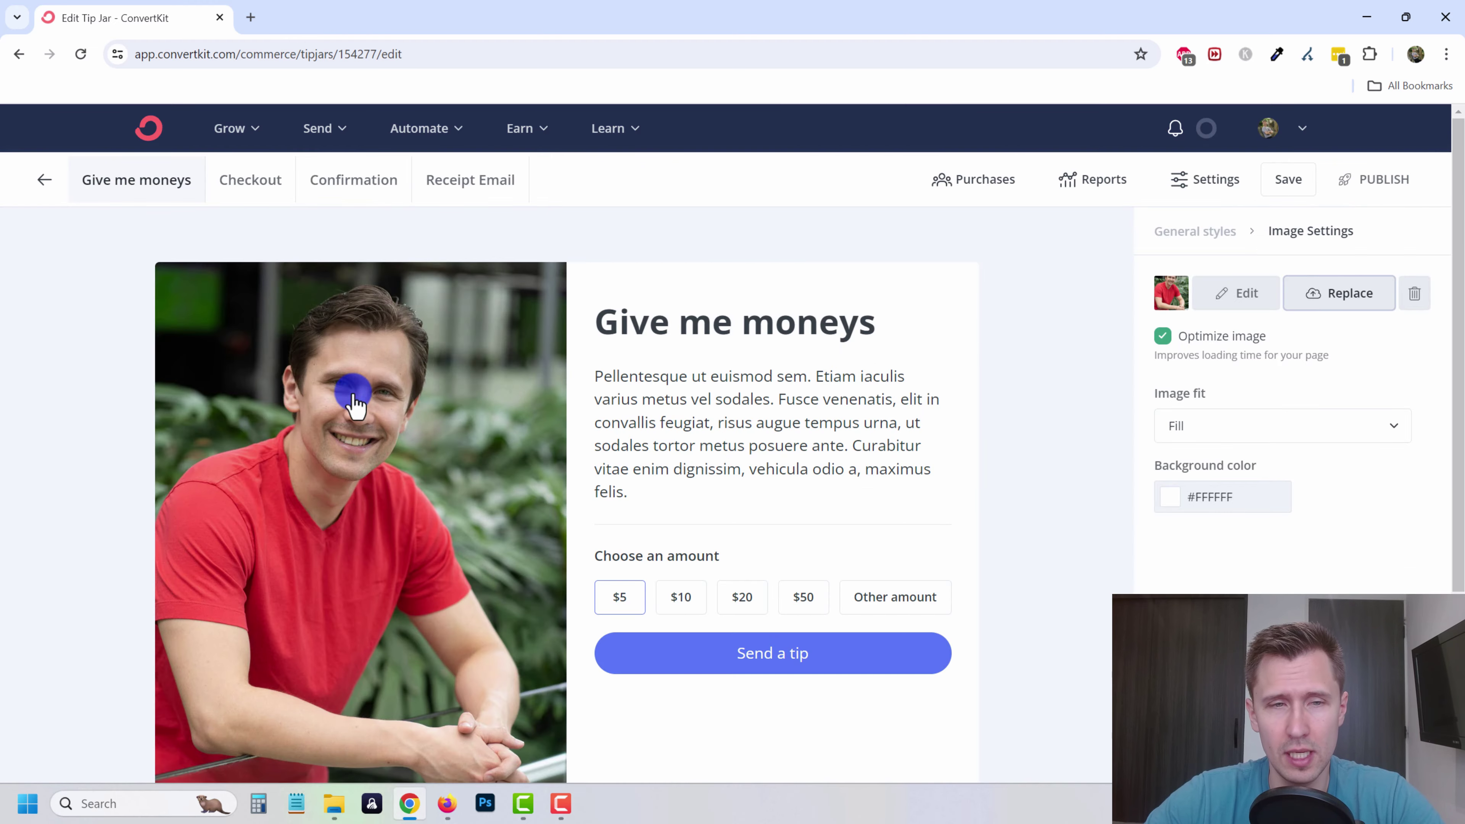
# - Change the tip jar description to 'I like money, so please give me. Thanks.'
pyautogui.tripleClick(725, 420)
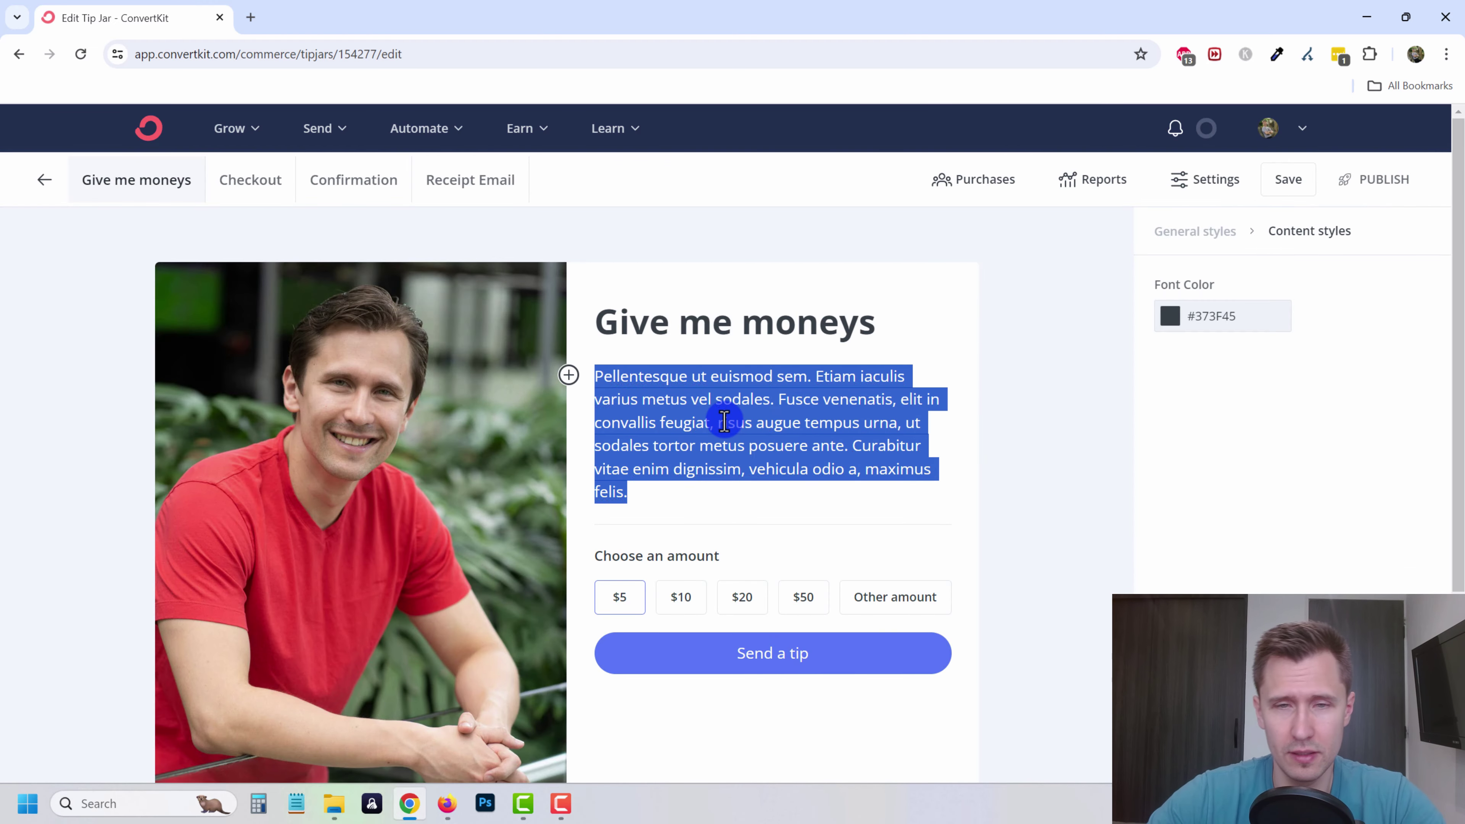
pyautogui.write('I like mone')
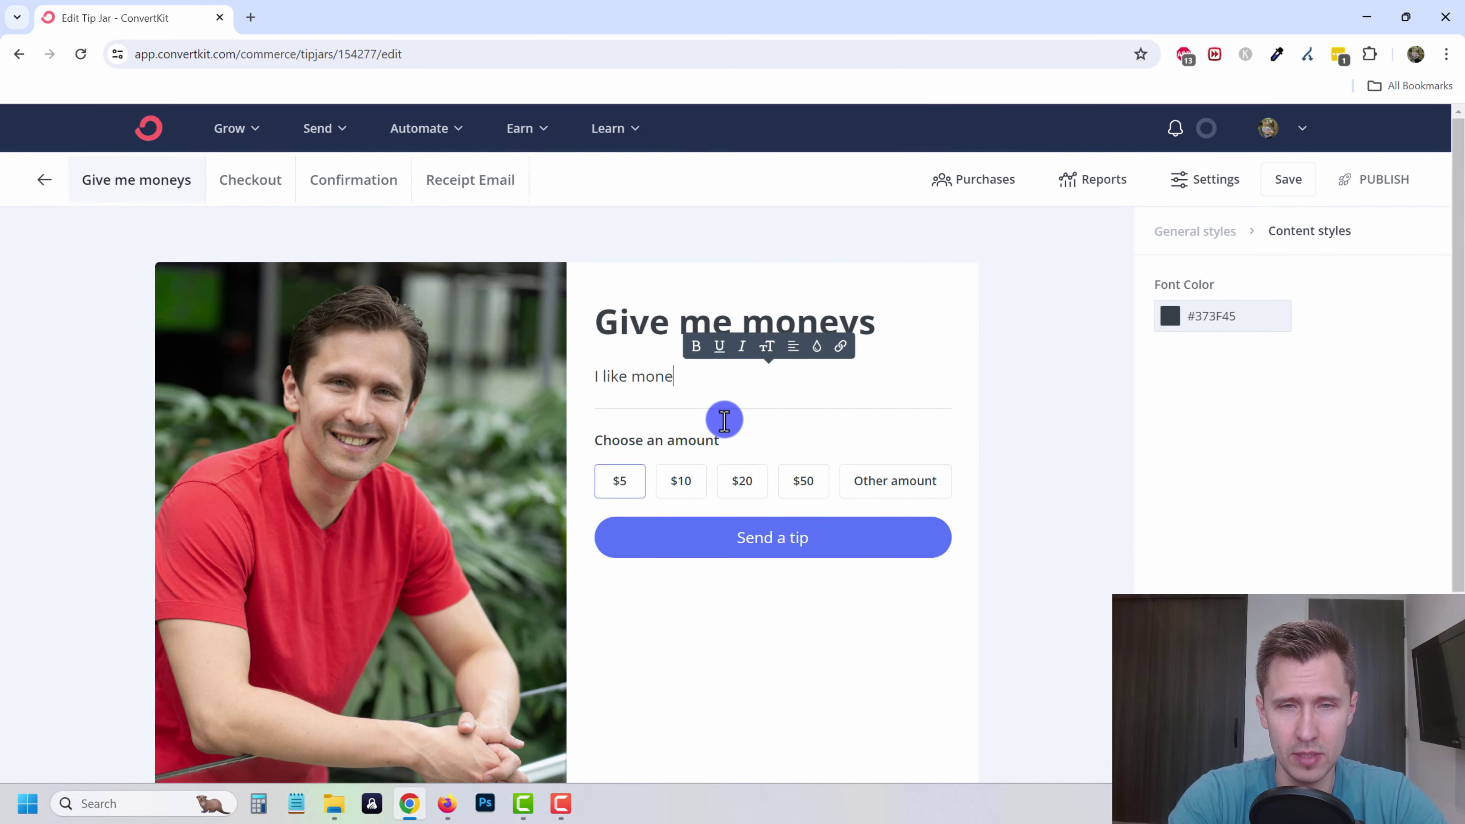
pyautogui.write('y, so please give me. Thanks.')
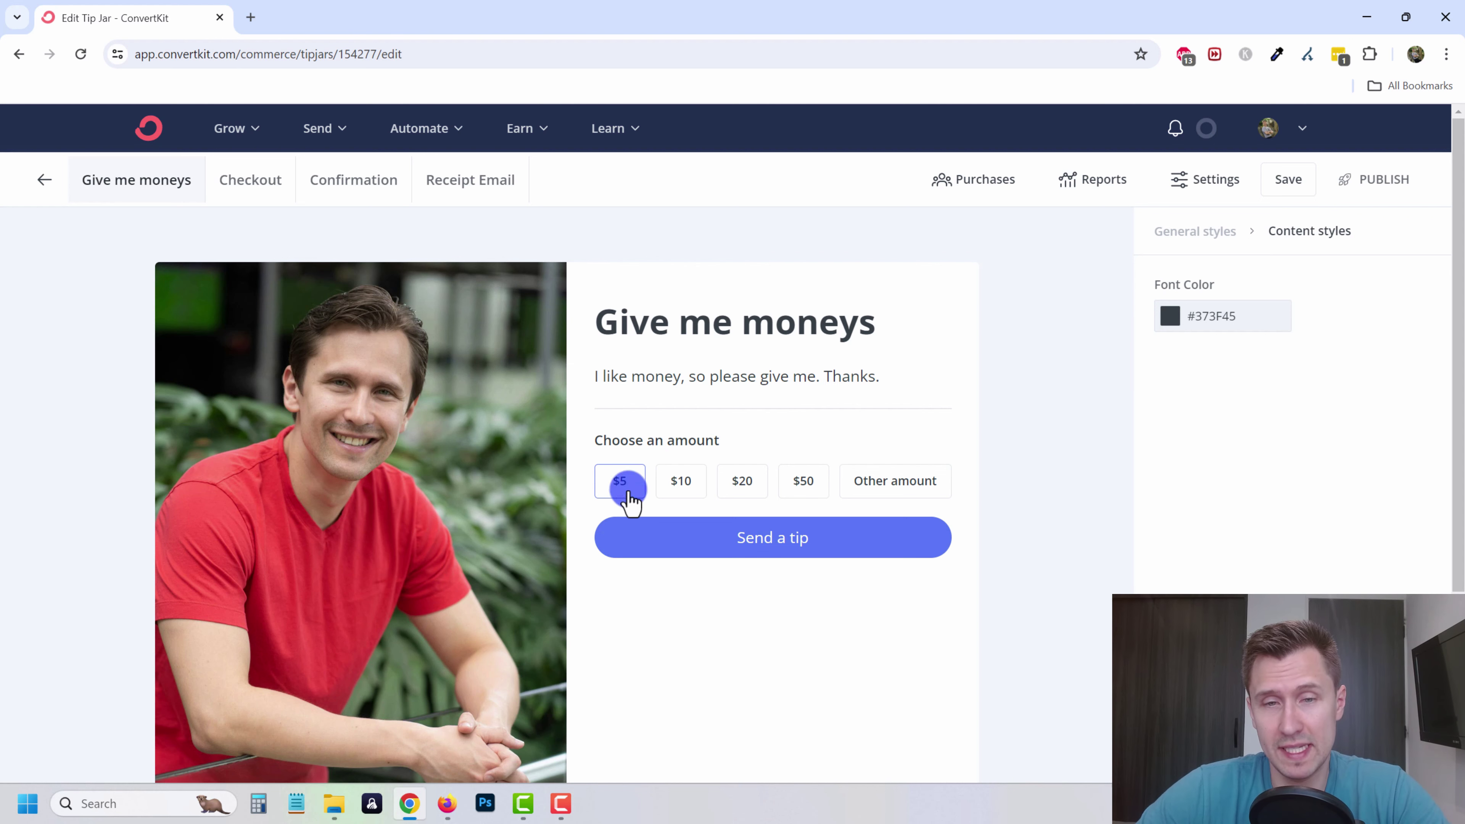
pyautogui.click(687, 484)
pyautogui.click(776, 540)
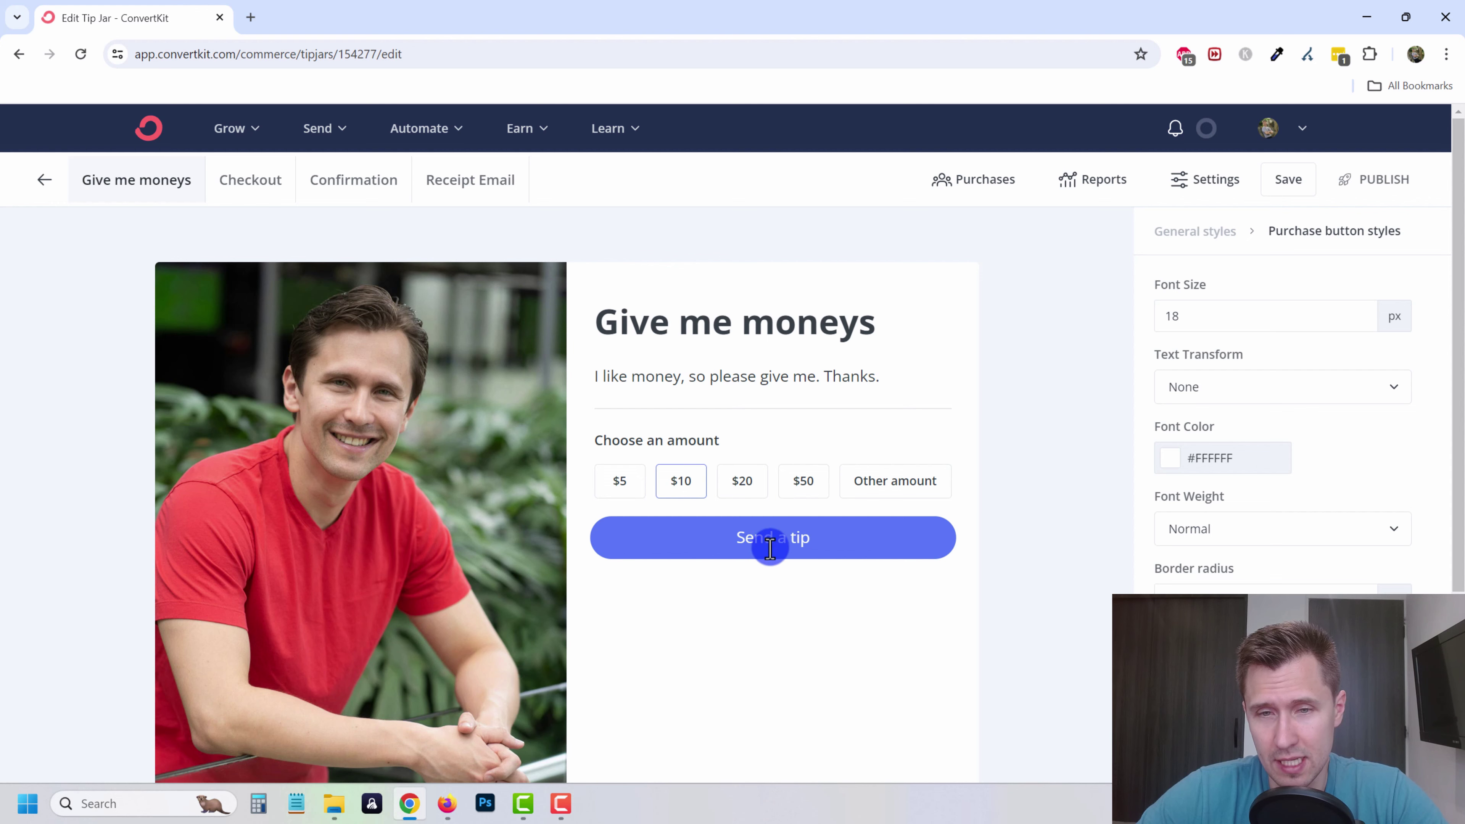
# - Preview the checkout, confirmation and receipt email pages, then save the tip jar
pyautogui.click(256, 186)
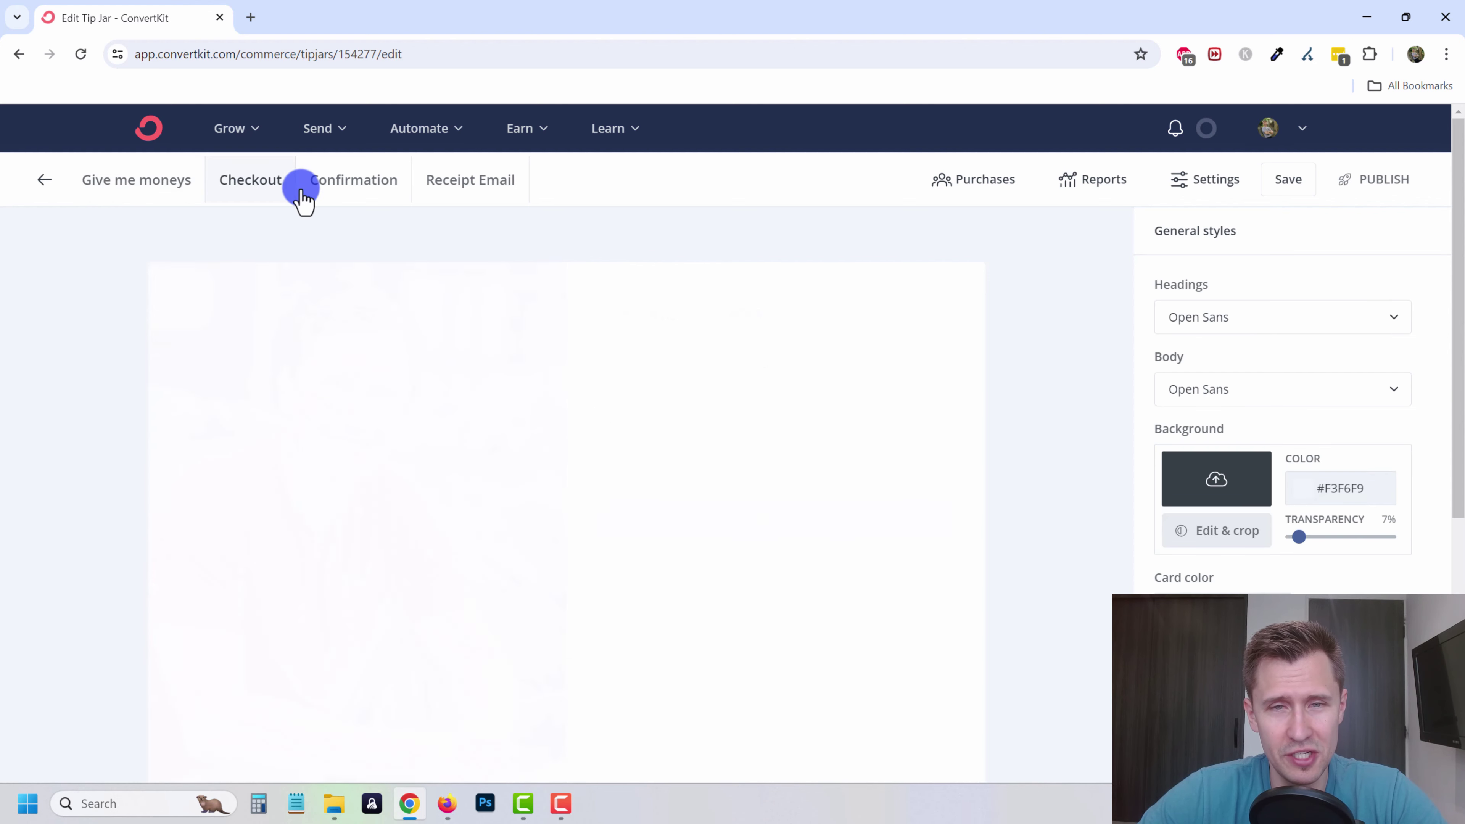
pyautogui.click(378, 188)
pyautogui.click(474, 182)
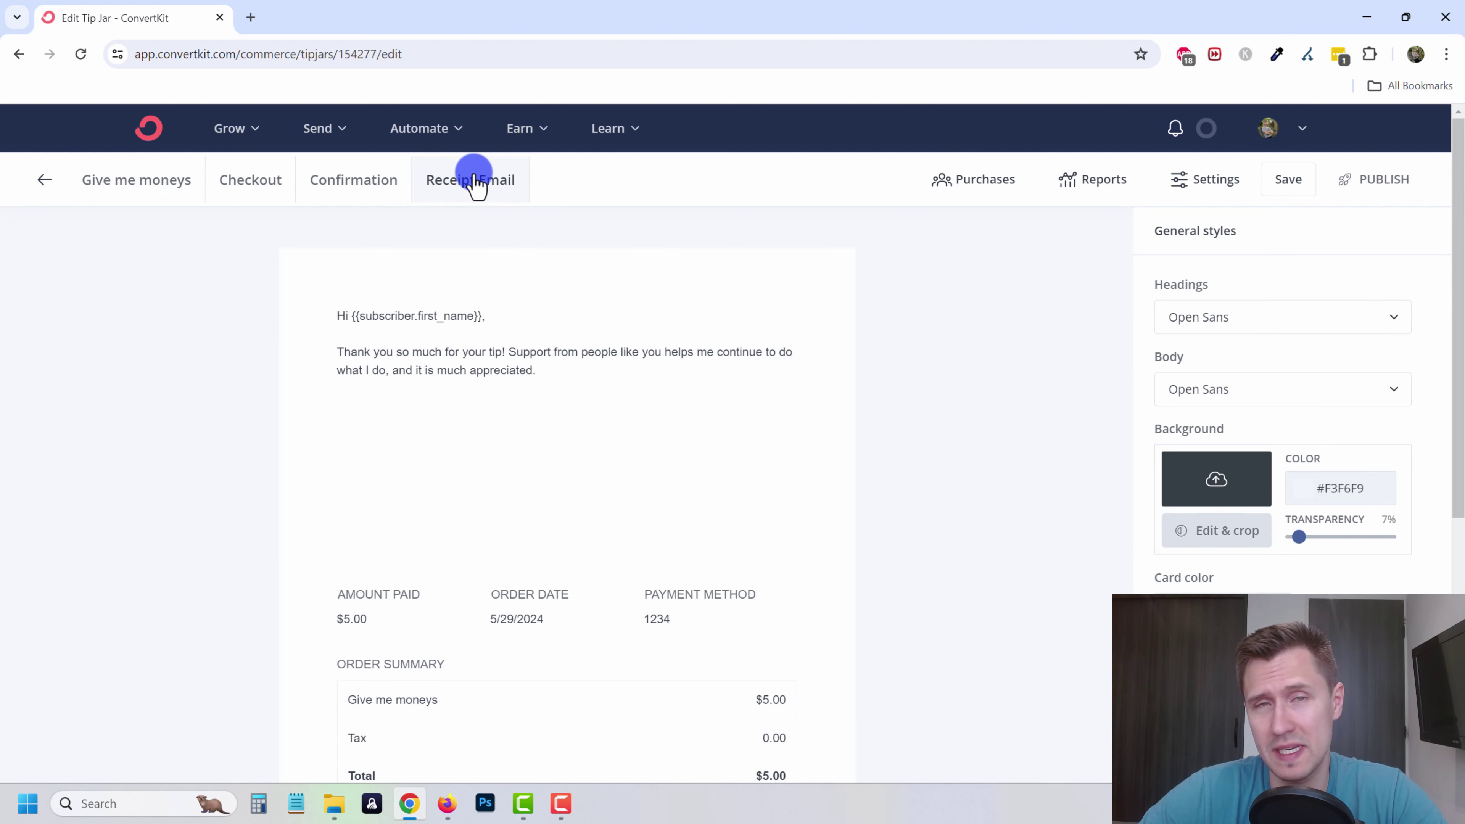
pyautogui.click(126, 184)
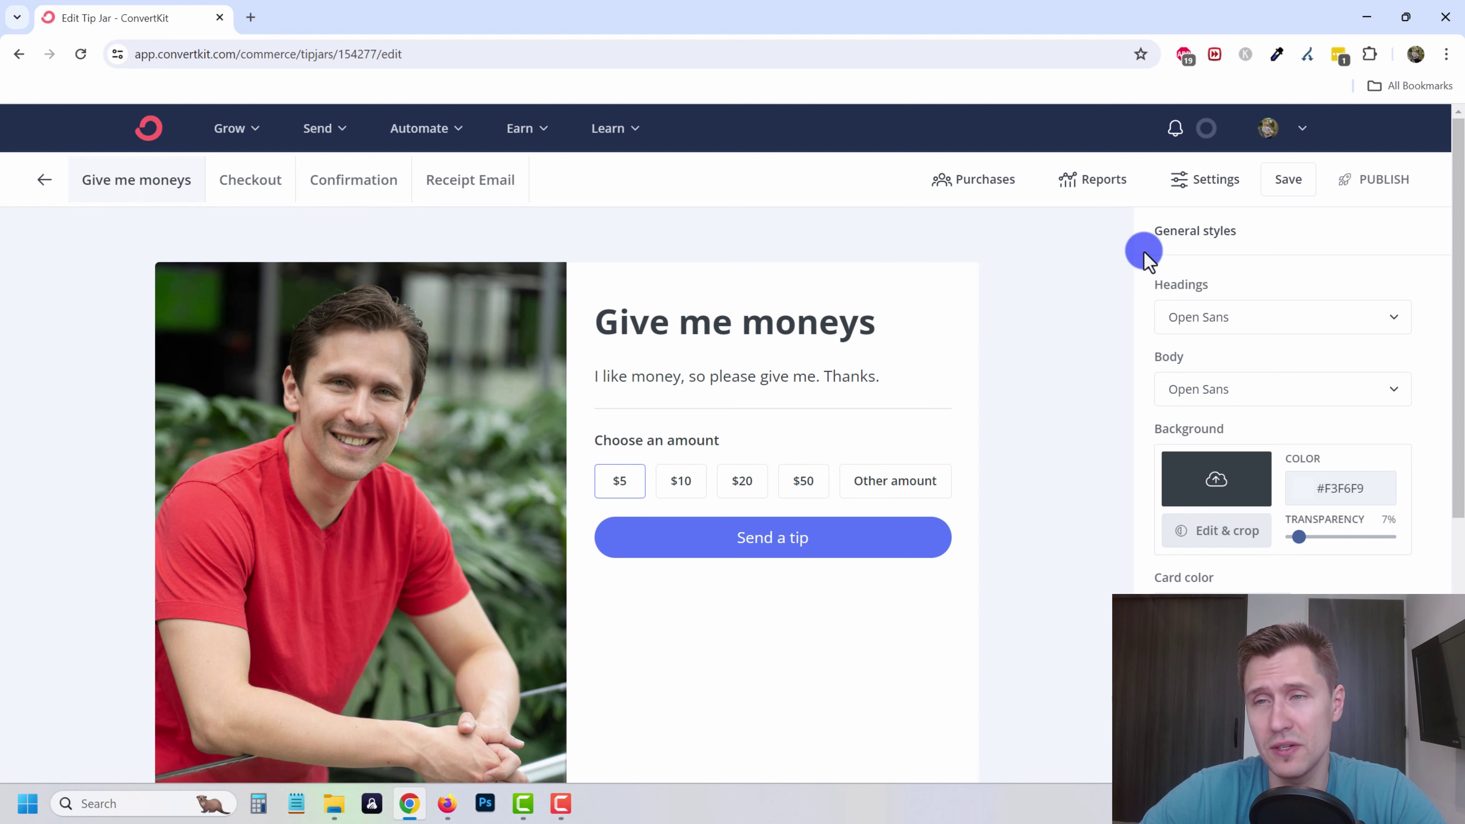
pyautogui.click(1290, 181)
# - Publish the tip jar and load its share link in a new tab to confirm it's live
pyautogui.click(1380, 180)
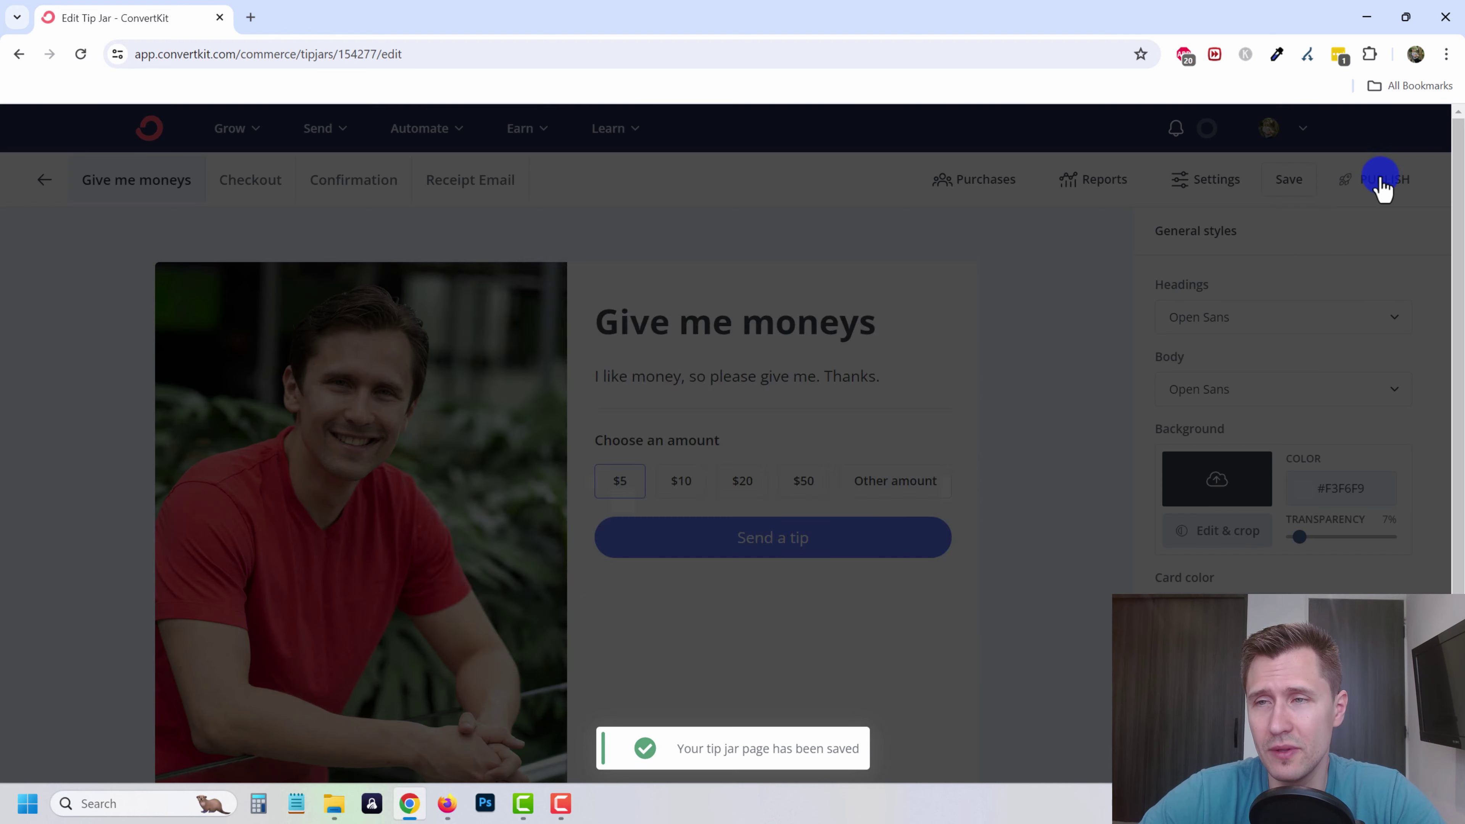
pyautogui.click(974, 527)
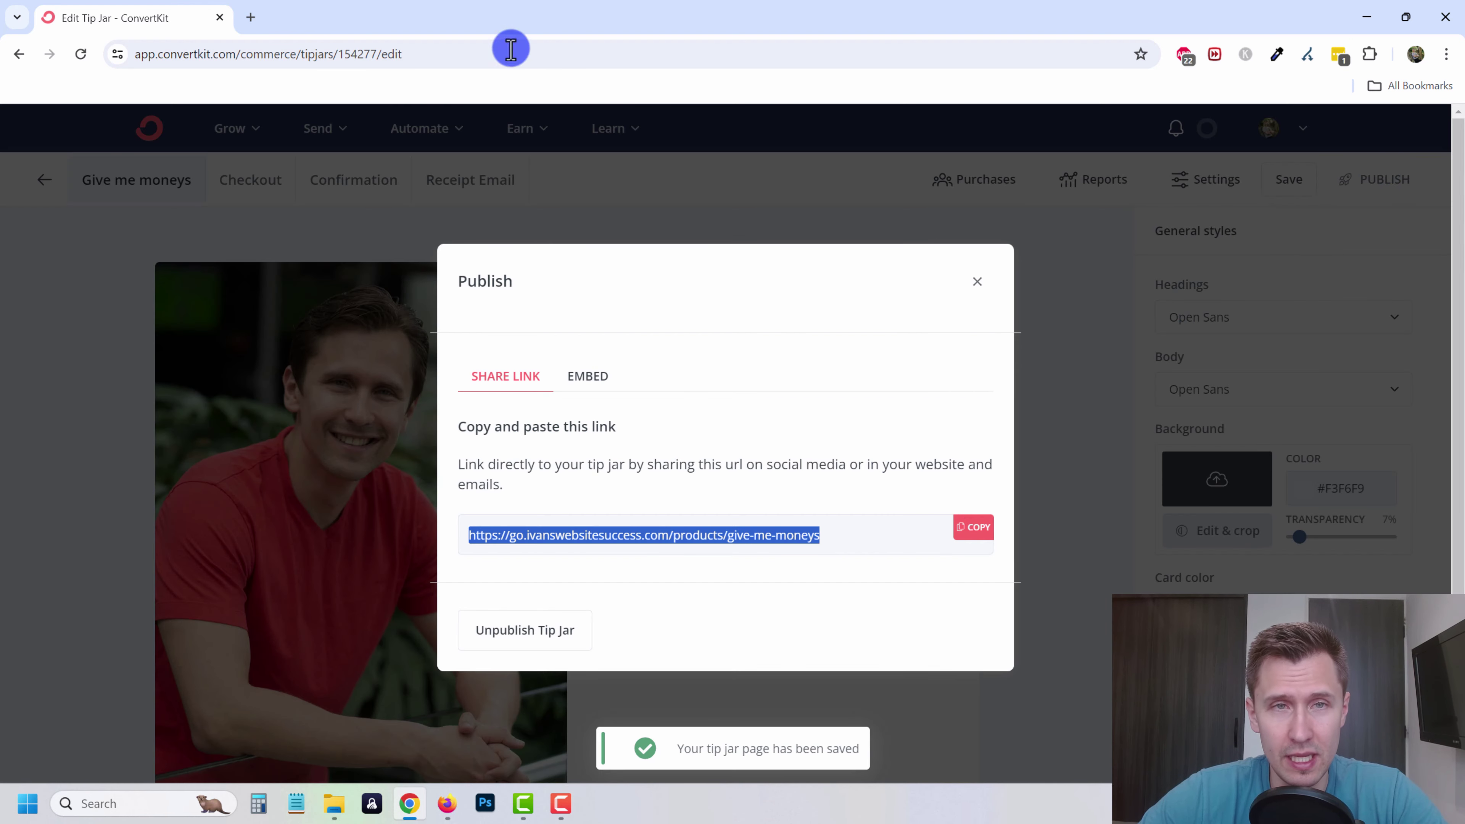
pyautogui.click(248, 12)
pyautogui.hotkey('ctrl', 'v')
pyautogui.press('Return')
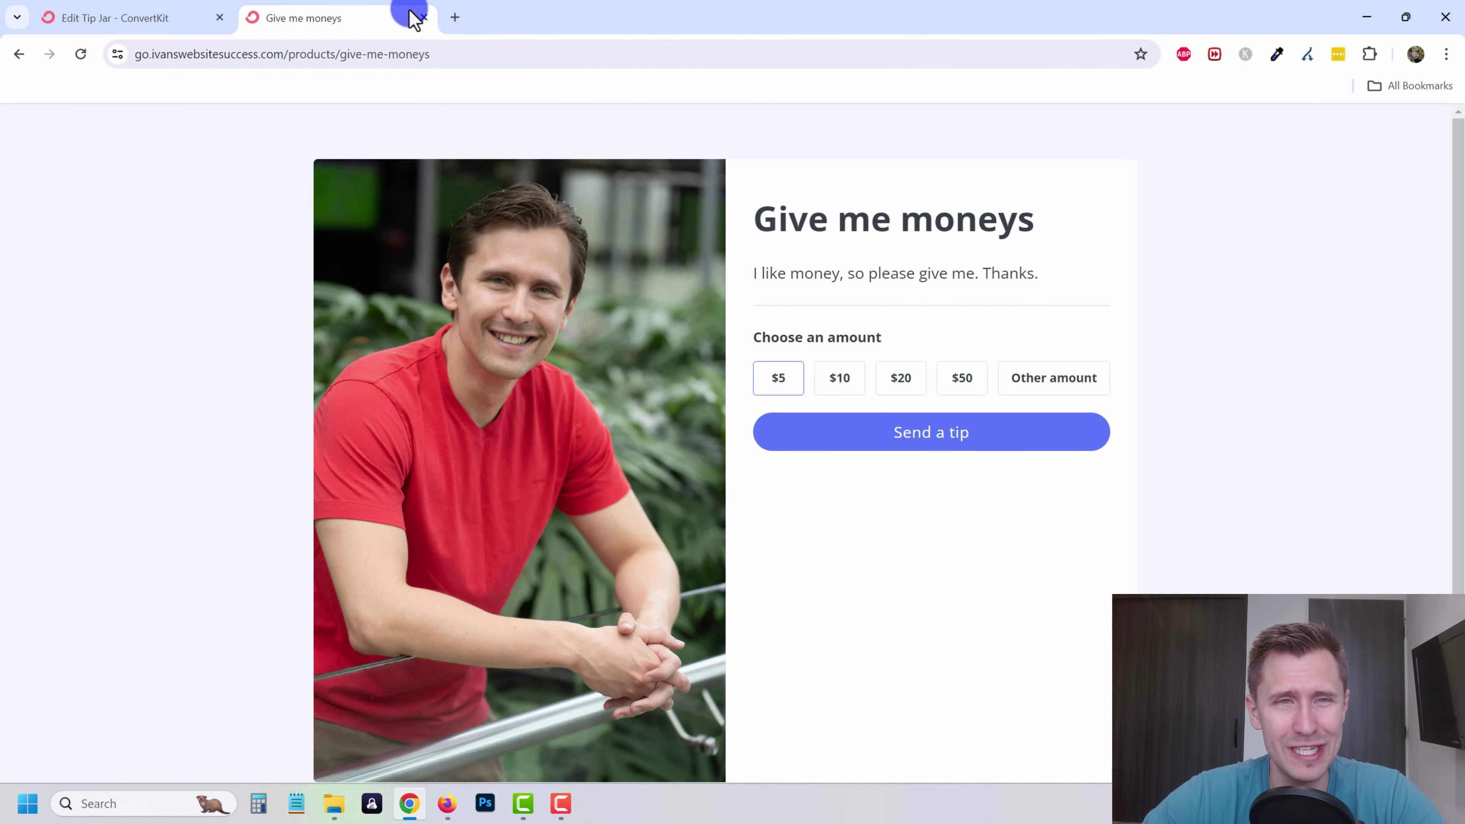
pyautogui.click(422, 18)
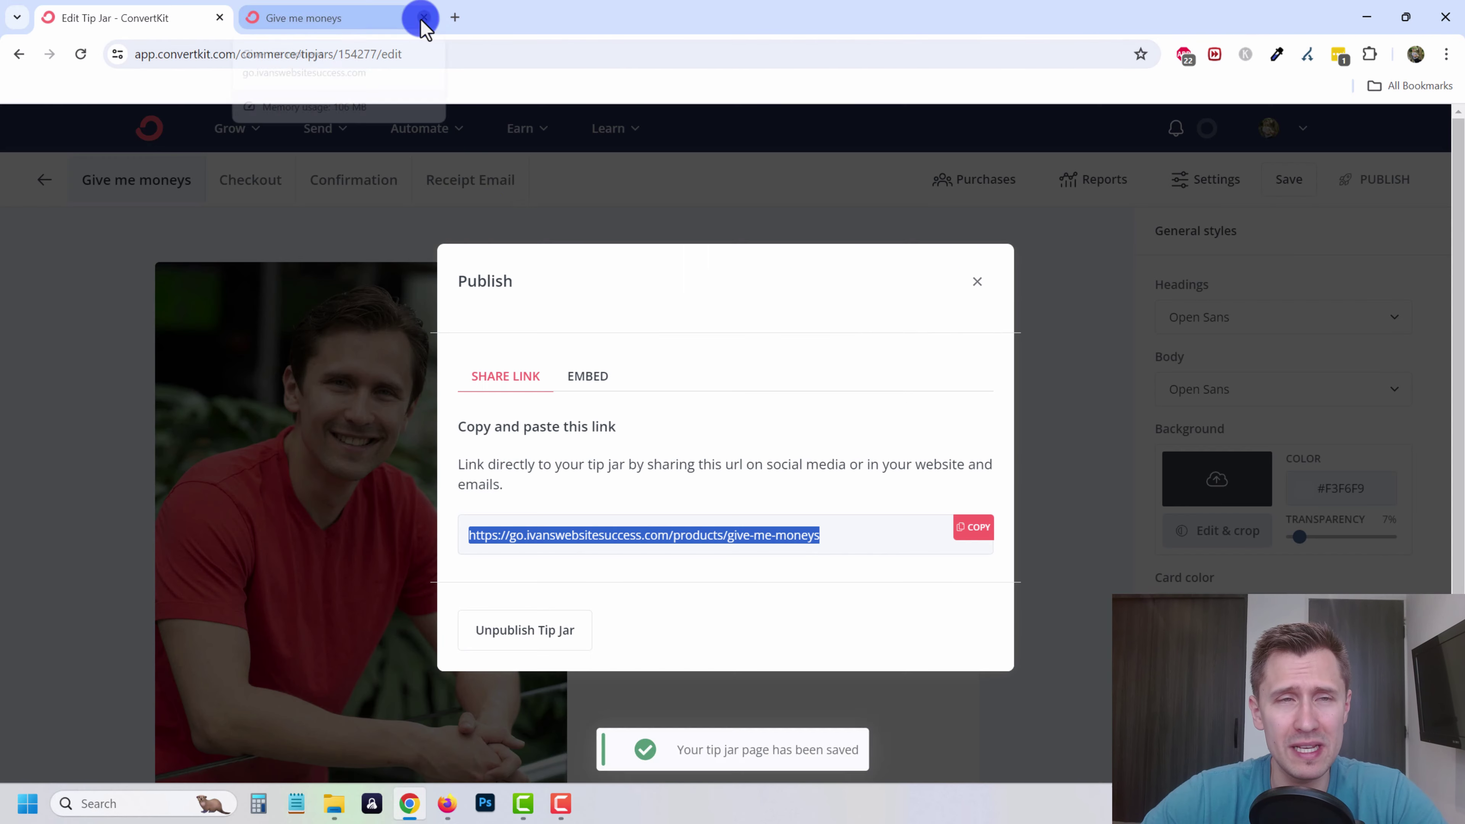
pyautogui.click(990, 290)
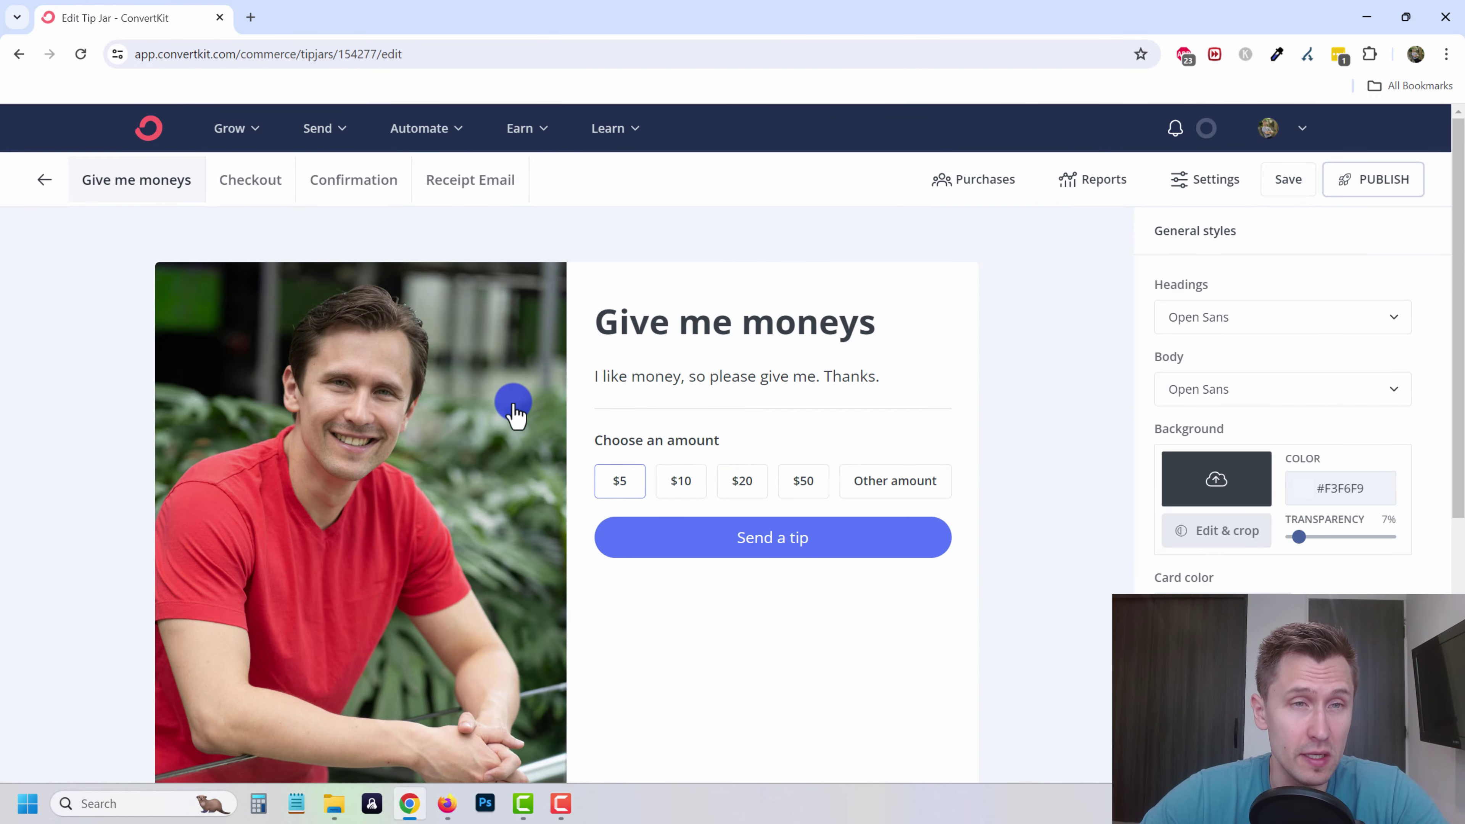
# - Look over the Paid Recommendations page under Earn
pyautogui.click(513, 138)
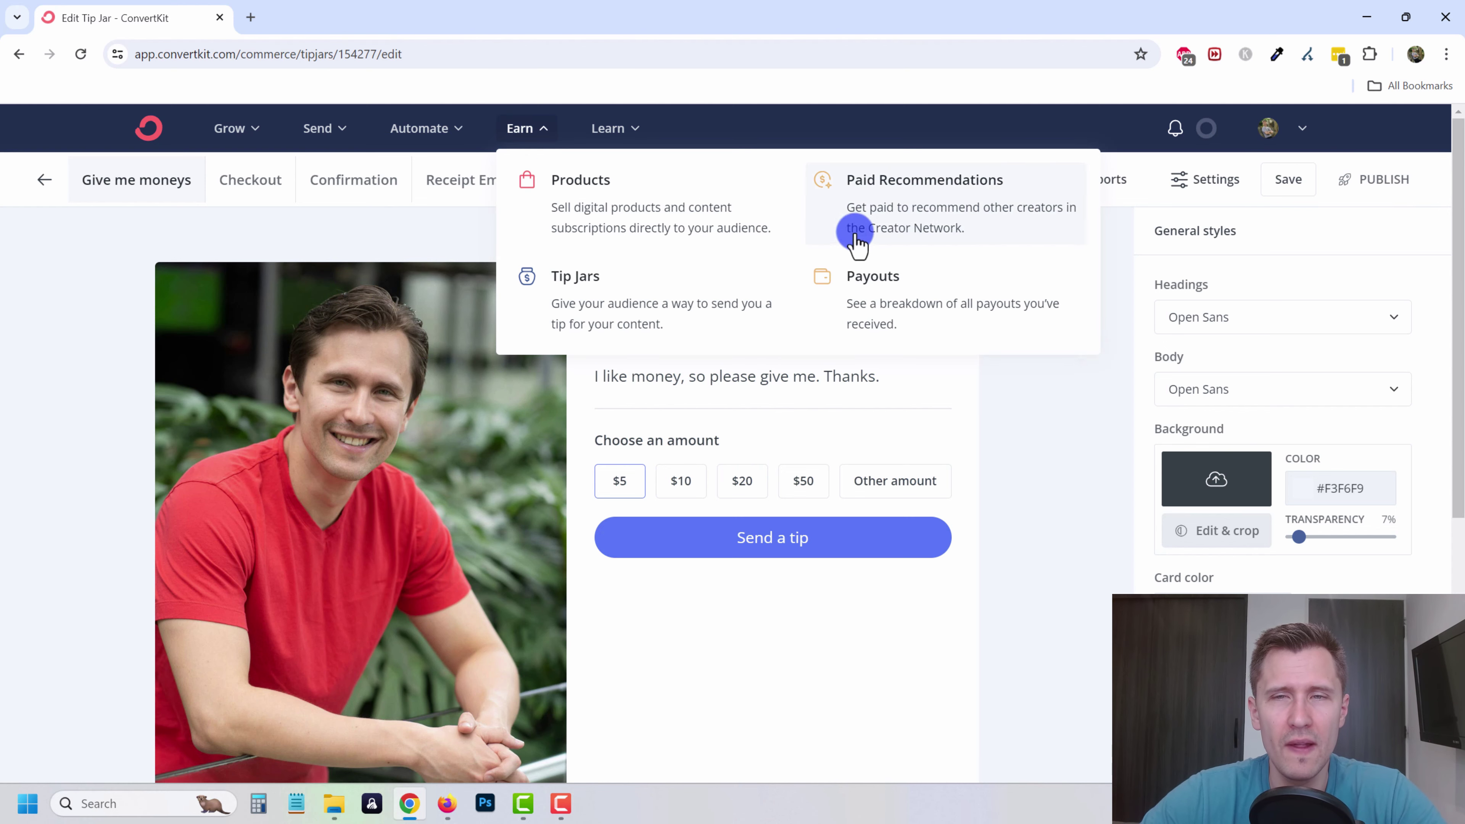
pyautogui.click(905, 212)
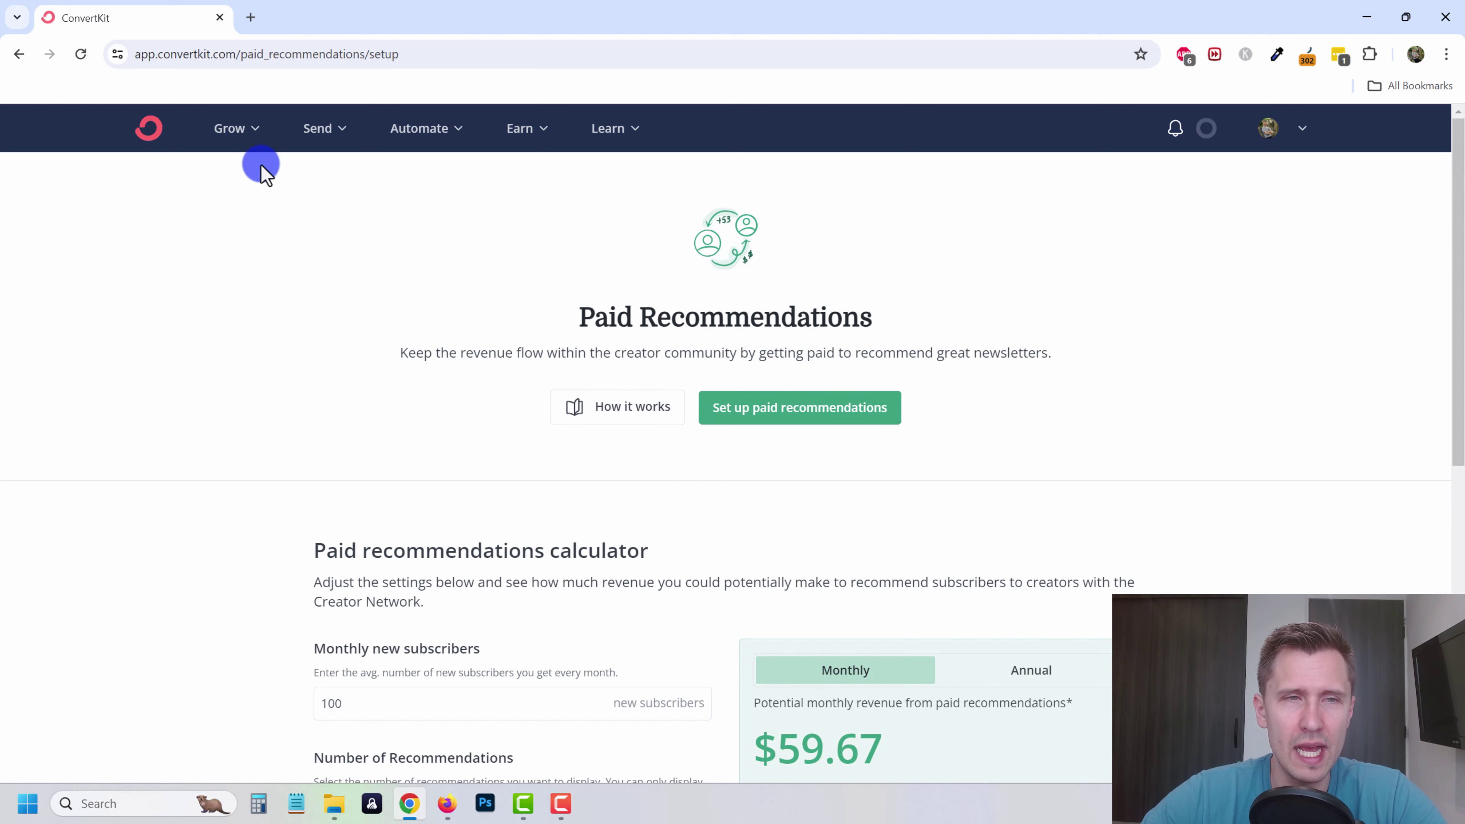
pyautogui.click(236, 132)
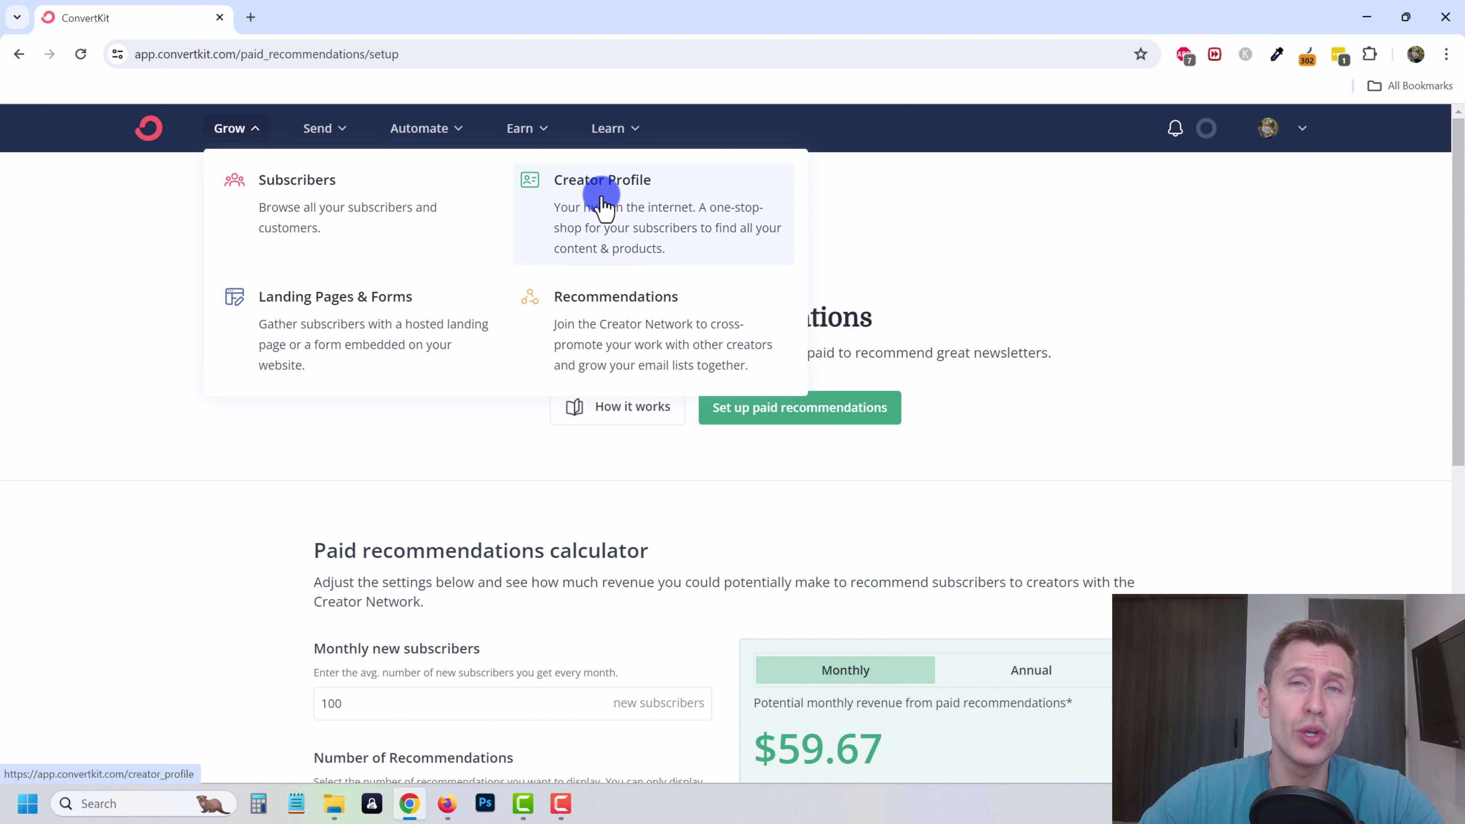
pyautogui.click(1082, 326)
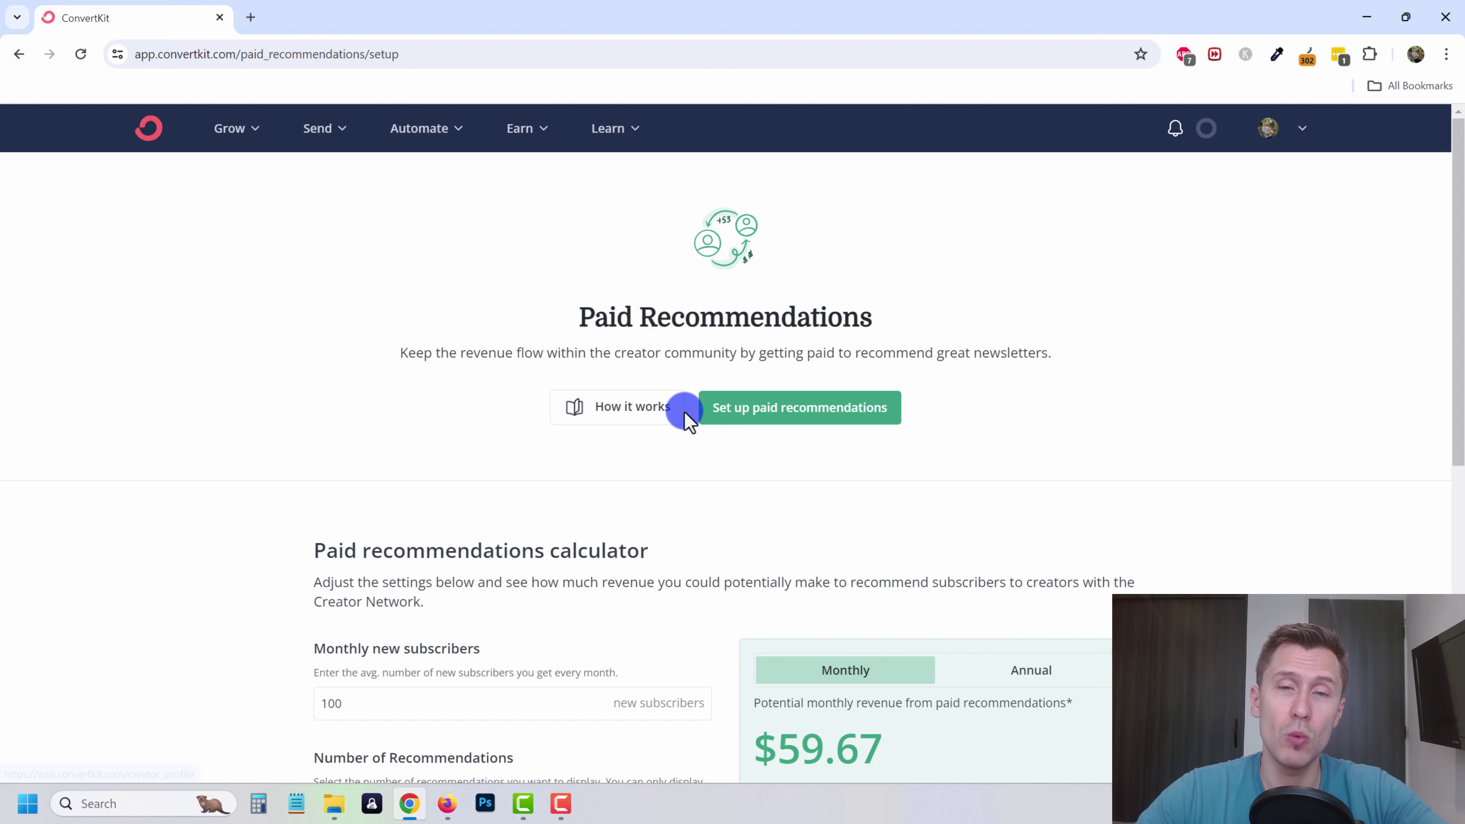
pyautogui.scroll(-3, 726, 402)
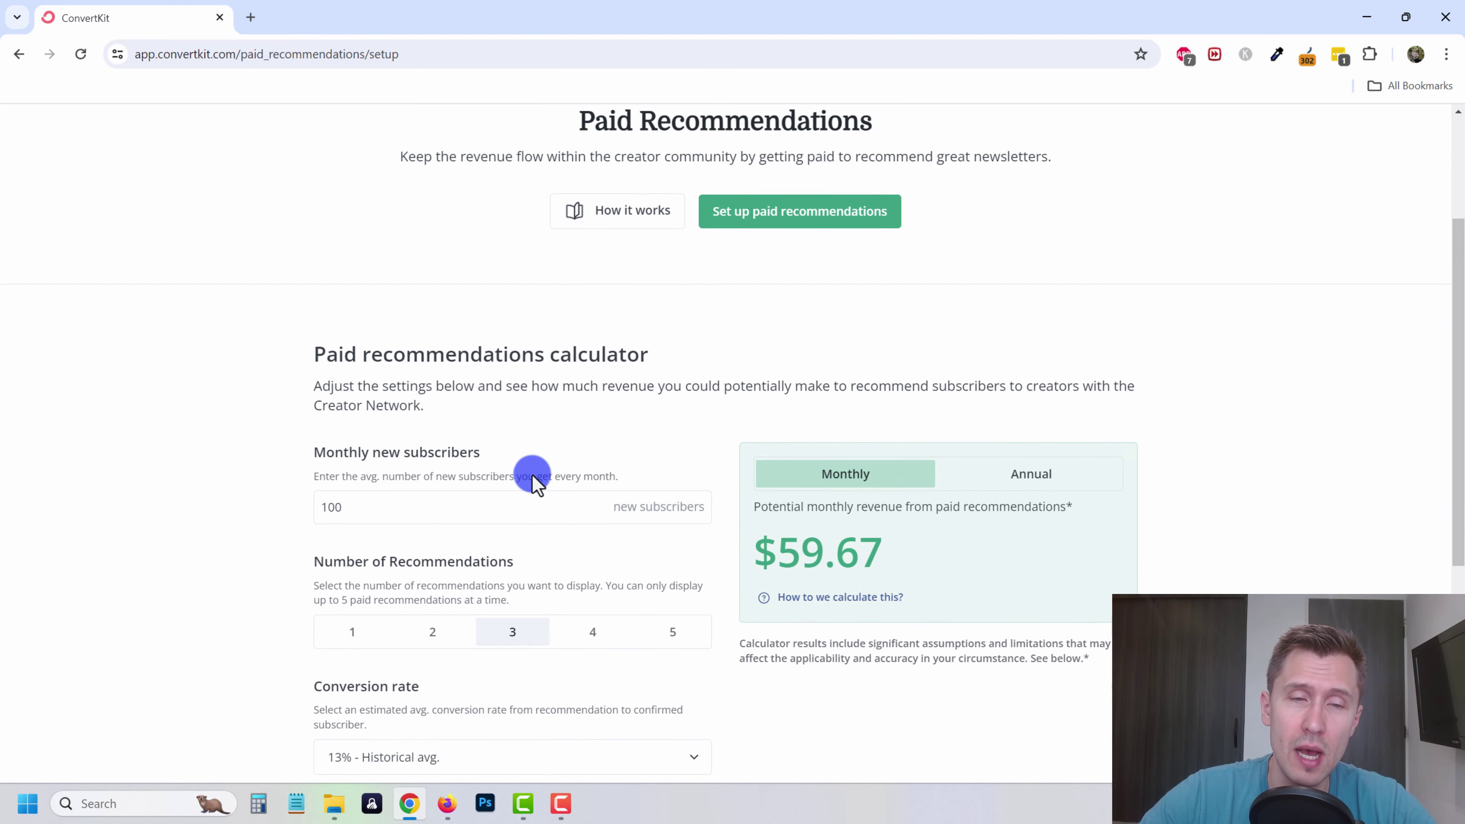
pyautogui.scroll(3, 592, 428)
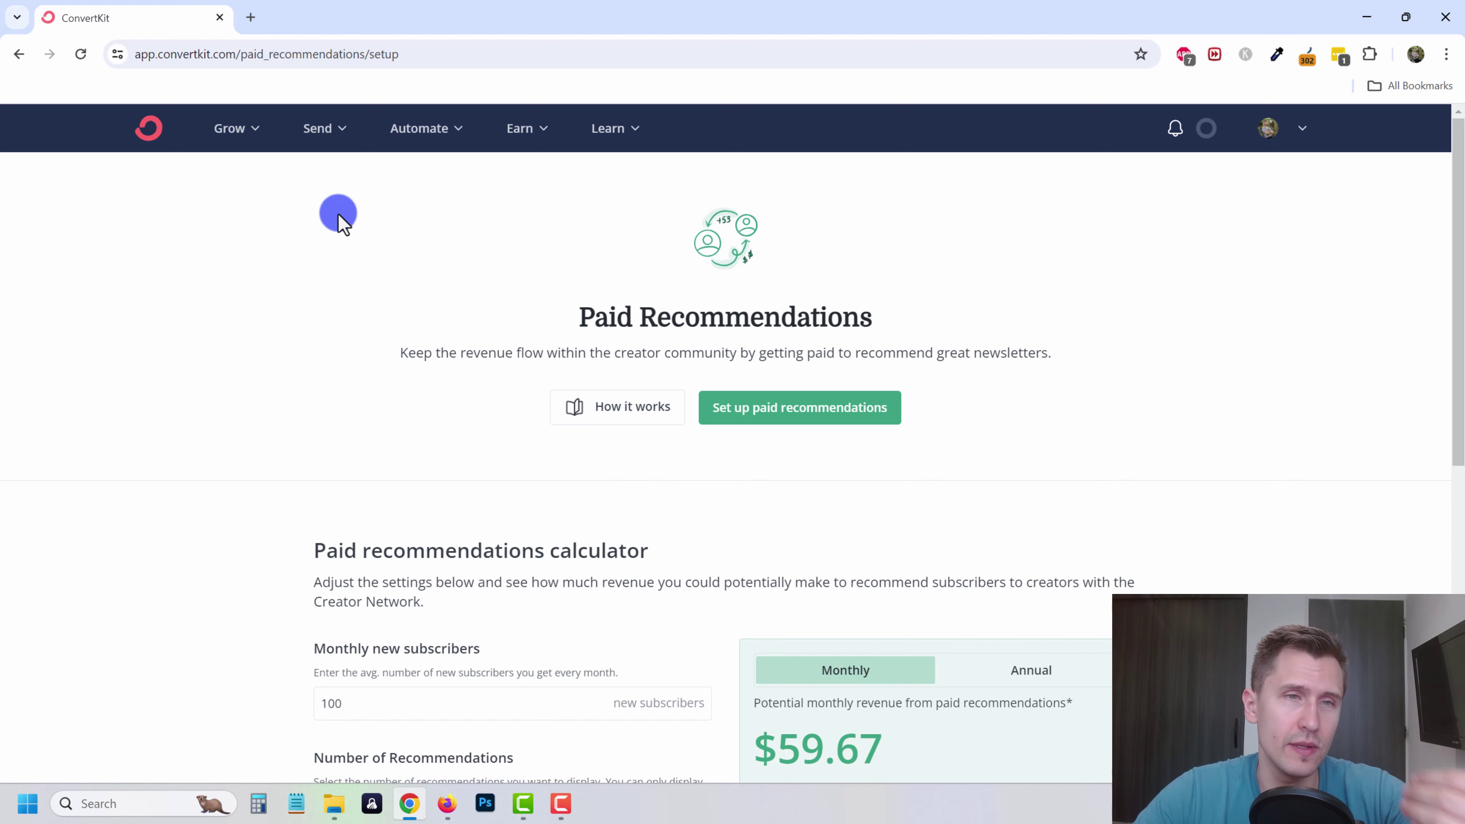
# - Show the Recommendations page in the Creator Profile editor's preview
pyautogui.click(237, 129)
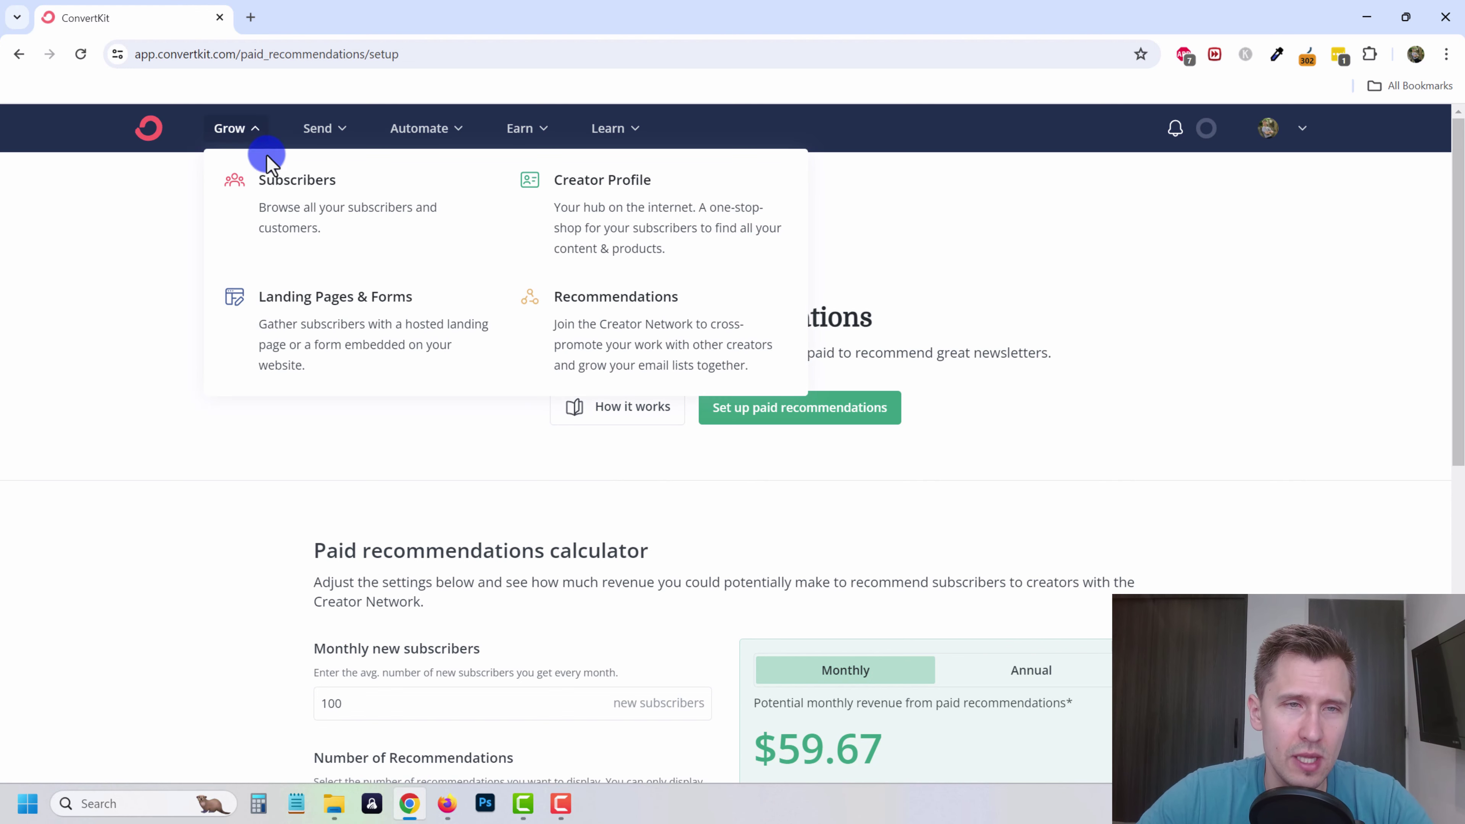
pyautogui.click(595, 216)
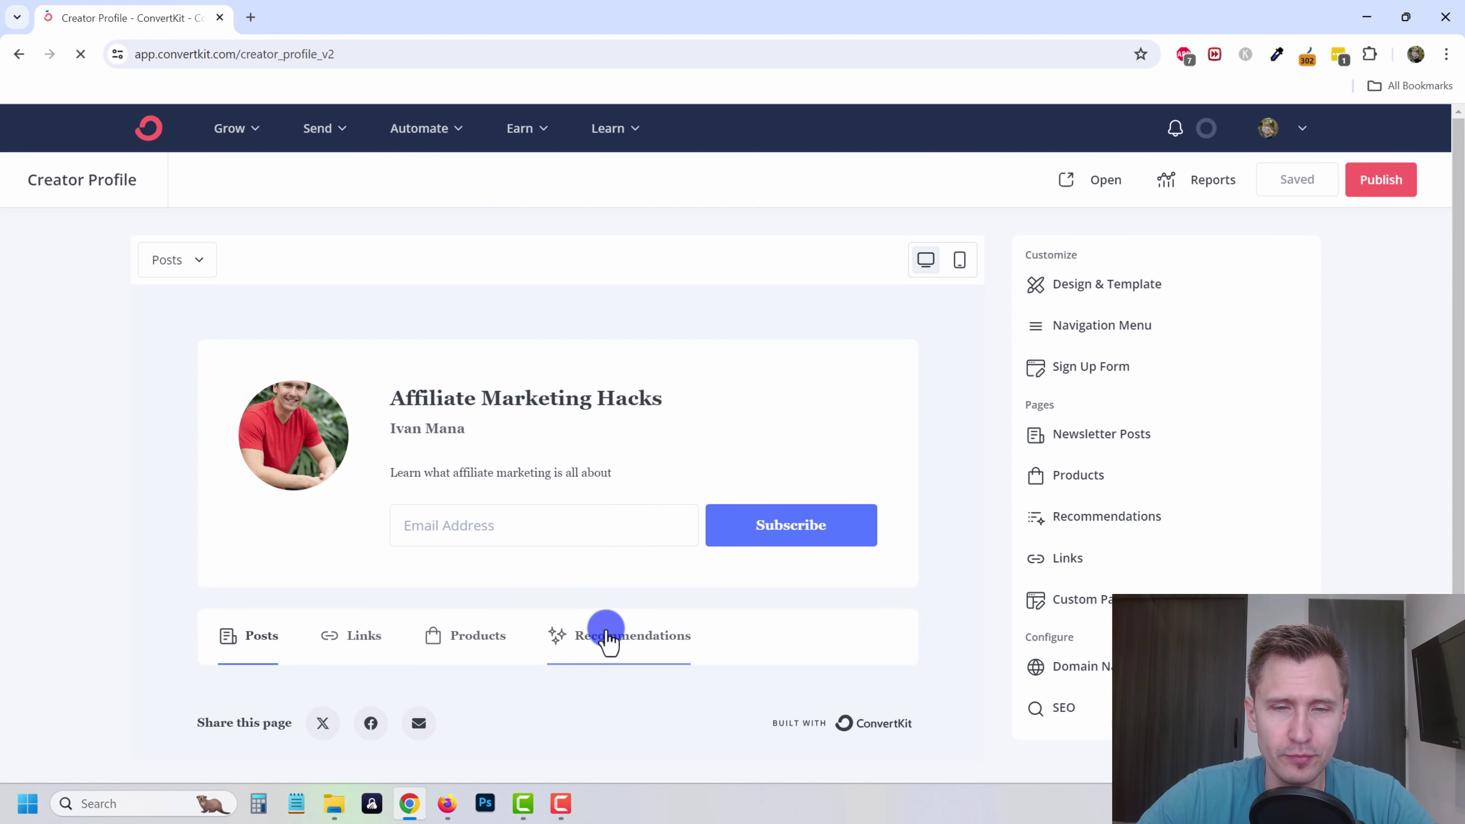
pyautogui.click(606, 635)
pyautogui.scroll(-1, 831, 563)
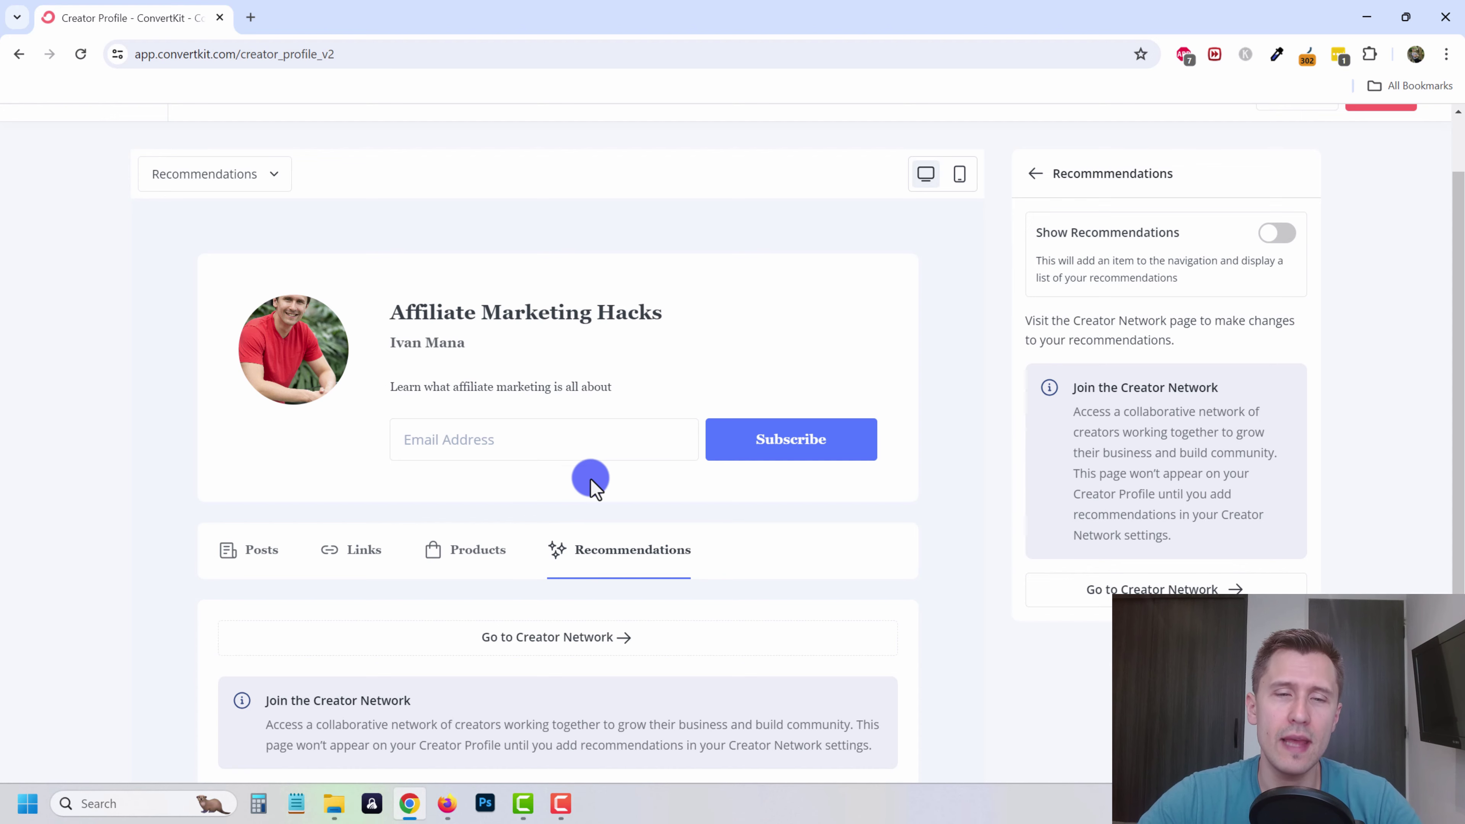
pyautogui.scroll(2, 583, 183)
pyautogui.click(528, 130)
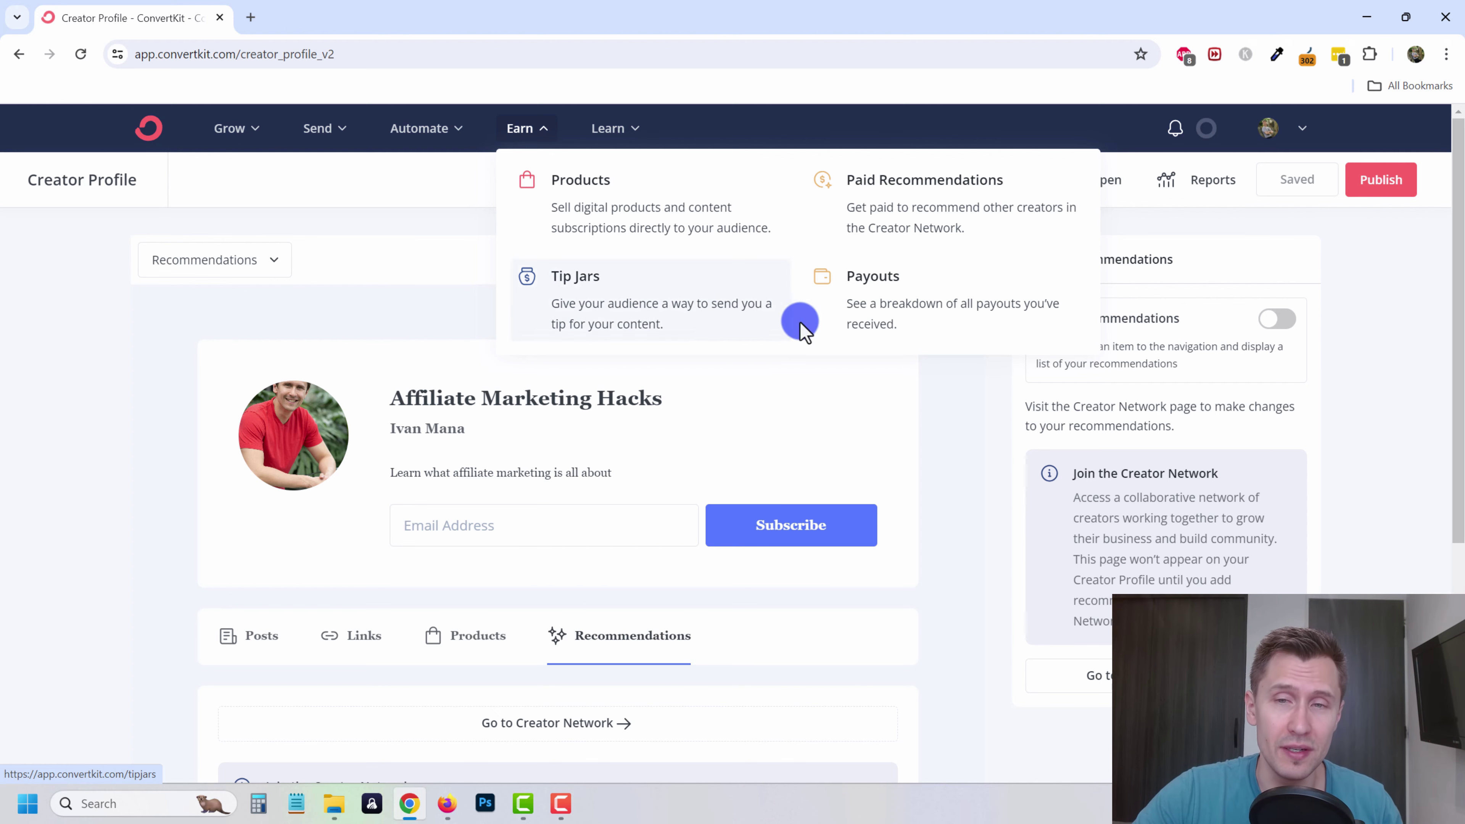
# - Go to Earn > Payouts to view the Commerce Settings page
pyautogui.click(873, 313)
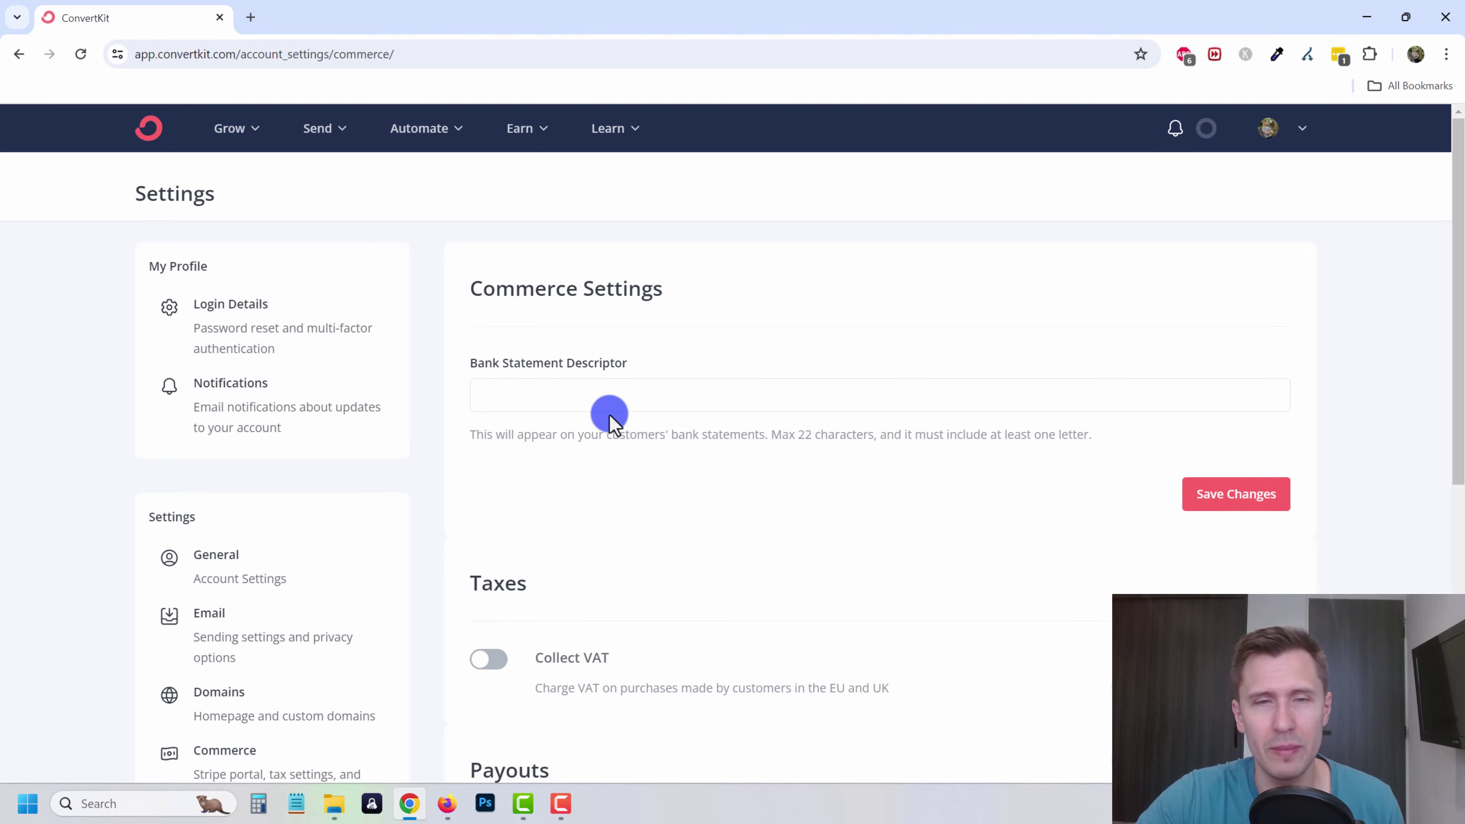
pyautogui.scroll(-9, 610, 414)
pyautogui.scroll(9, 722, 563)
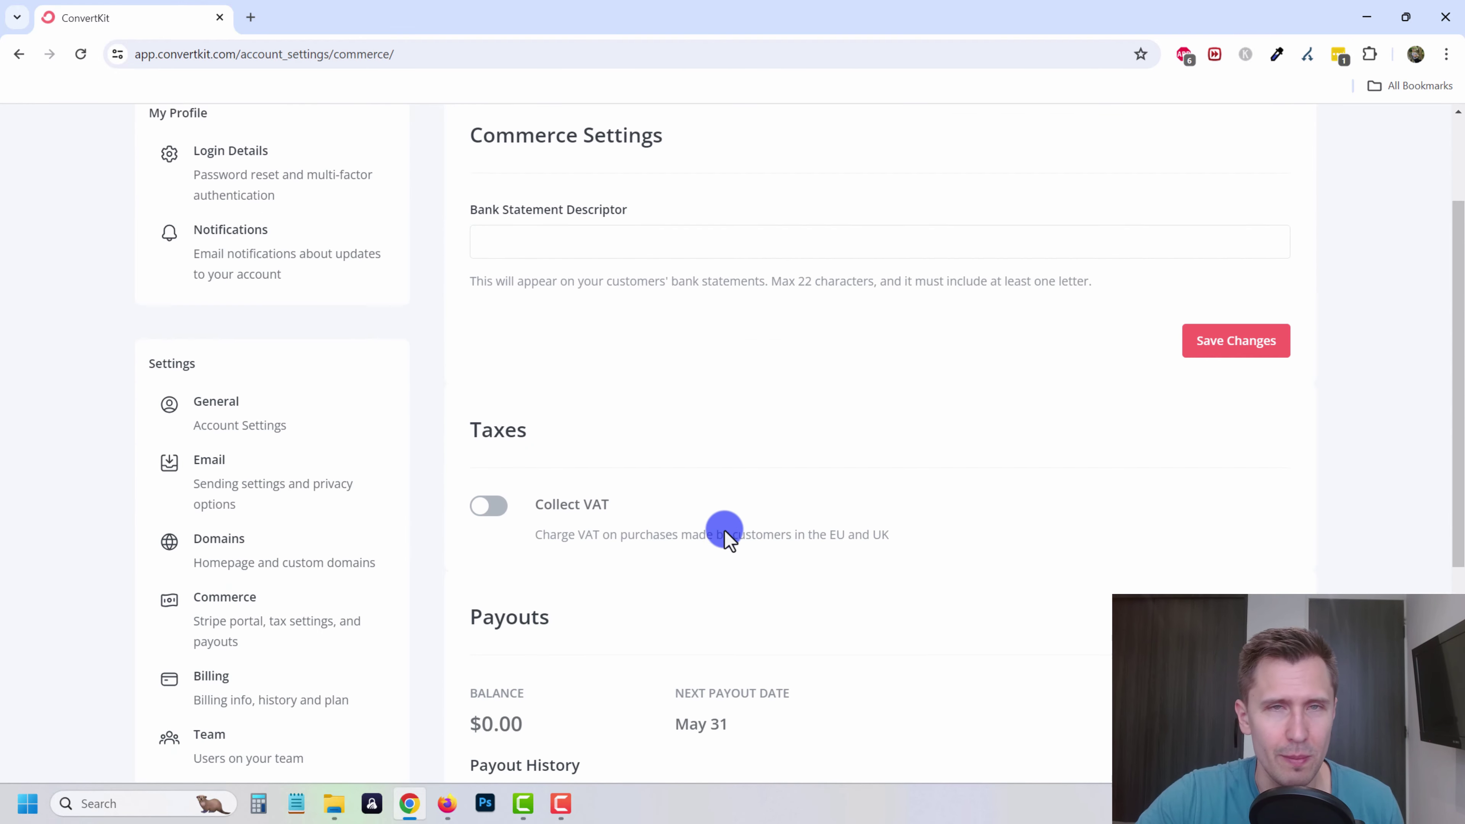
# - Browse the Earn, Learn, Automate and Send menus and the What's New announcements
pyautogui.click(522, 129)
pyautogui.click(608, 130)
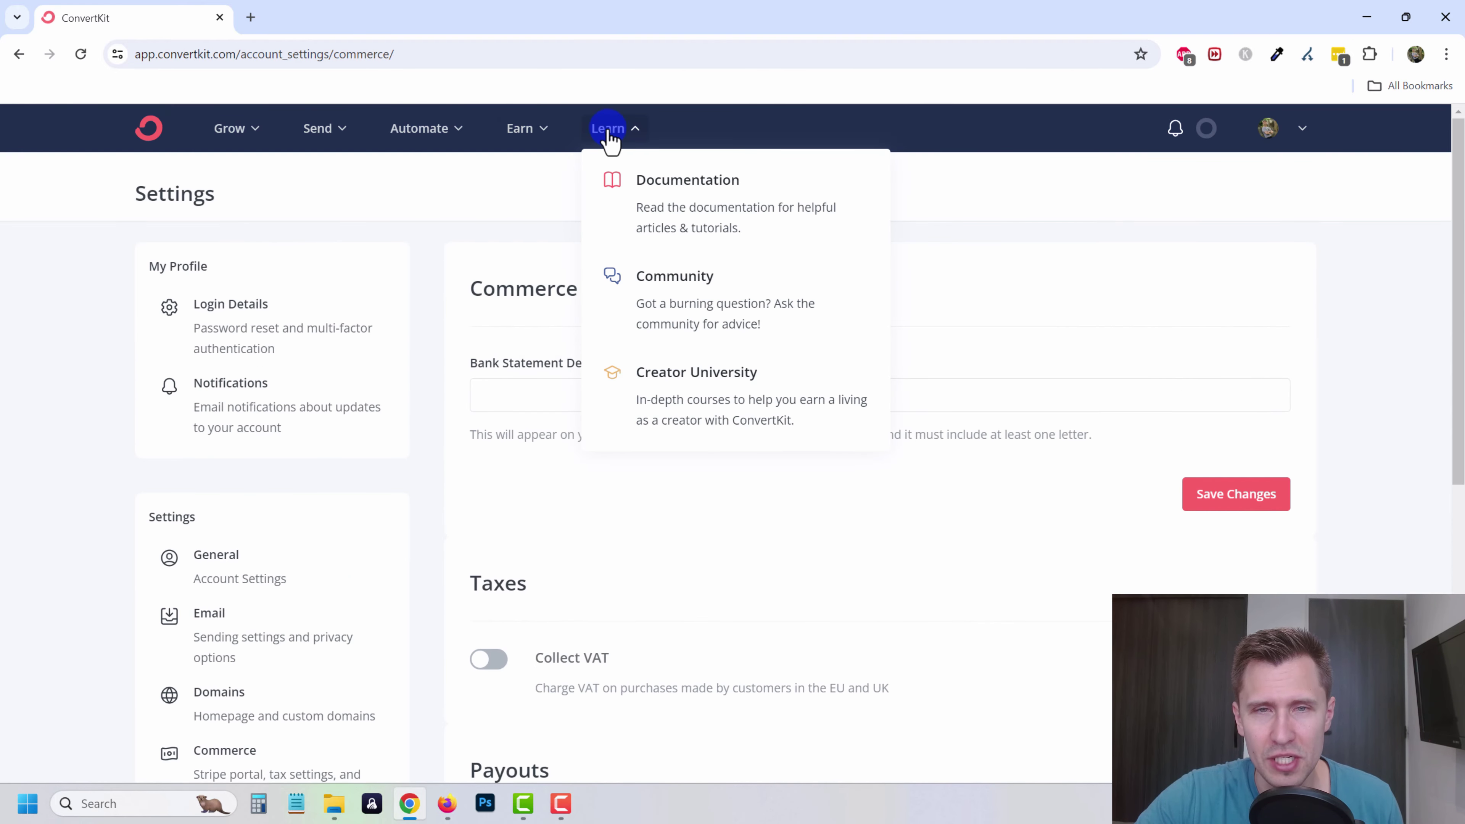
pyautogui.click(414, 129)
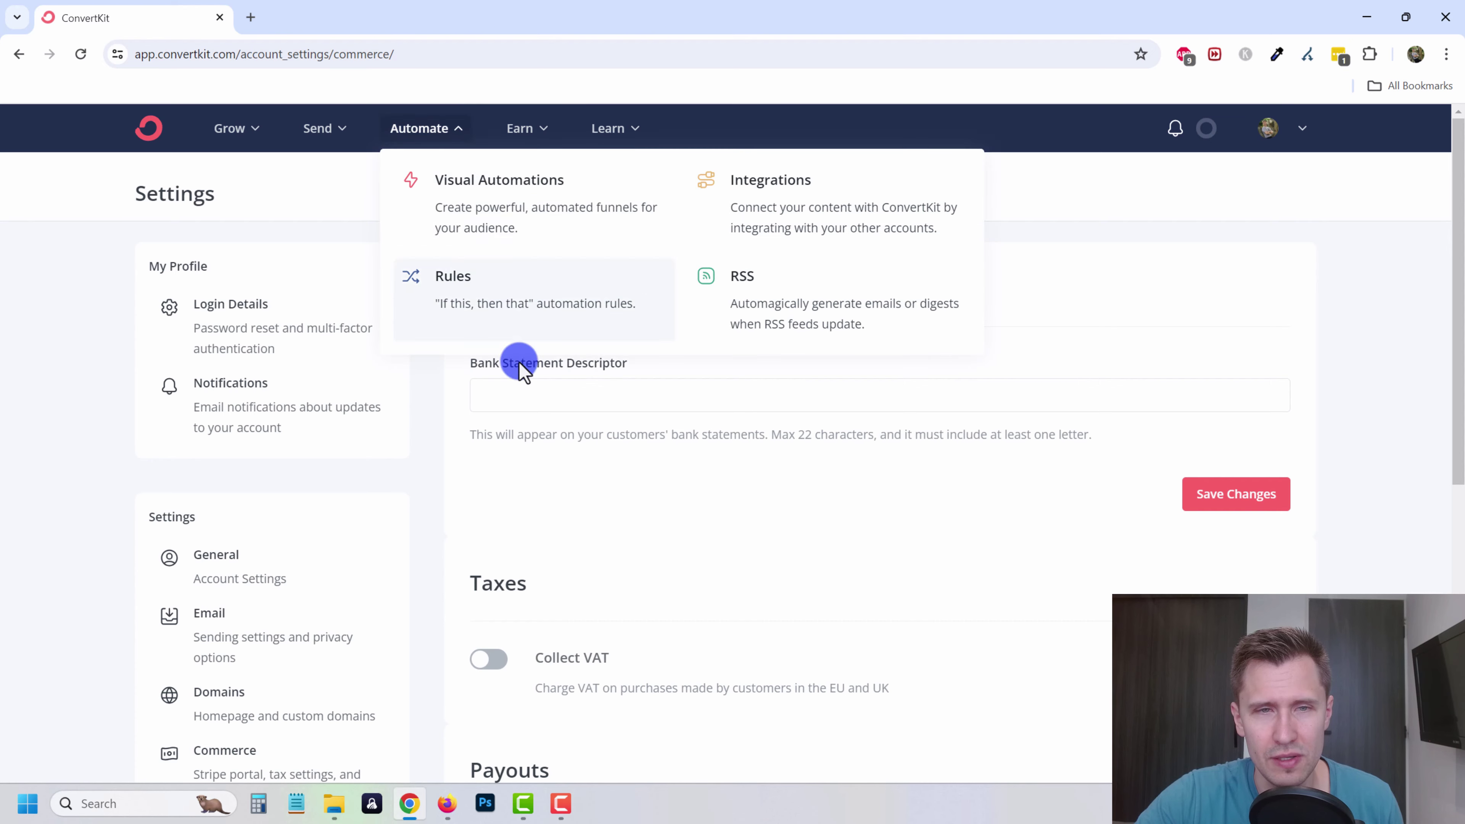
pyautogui.click(317, 129)
pyautogui.click(1203, 129)
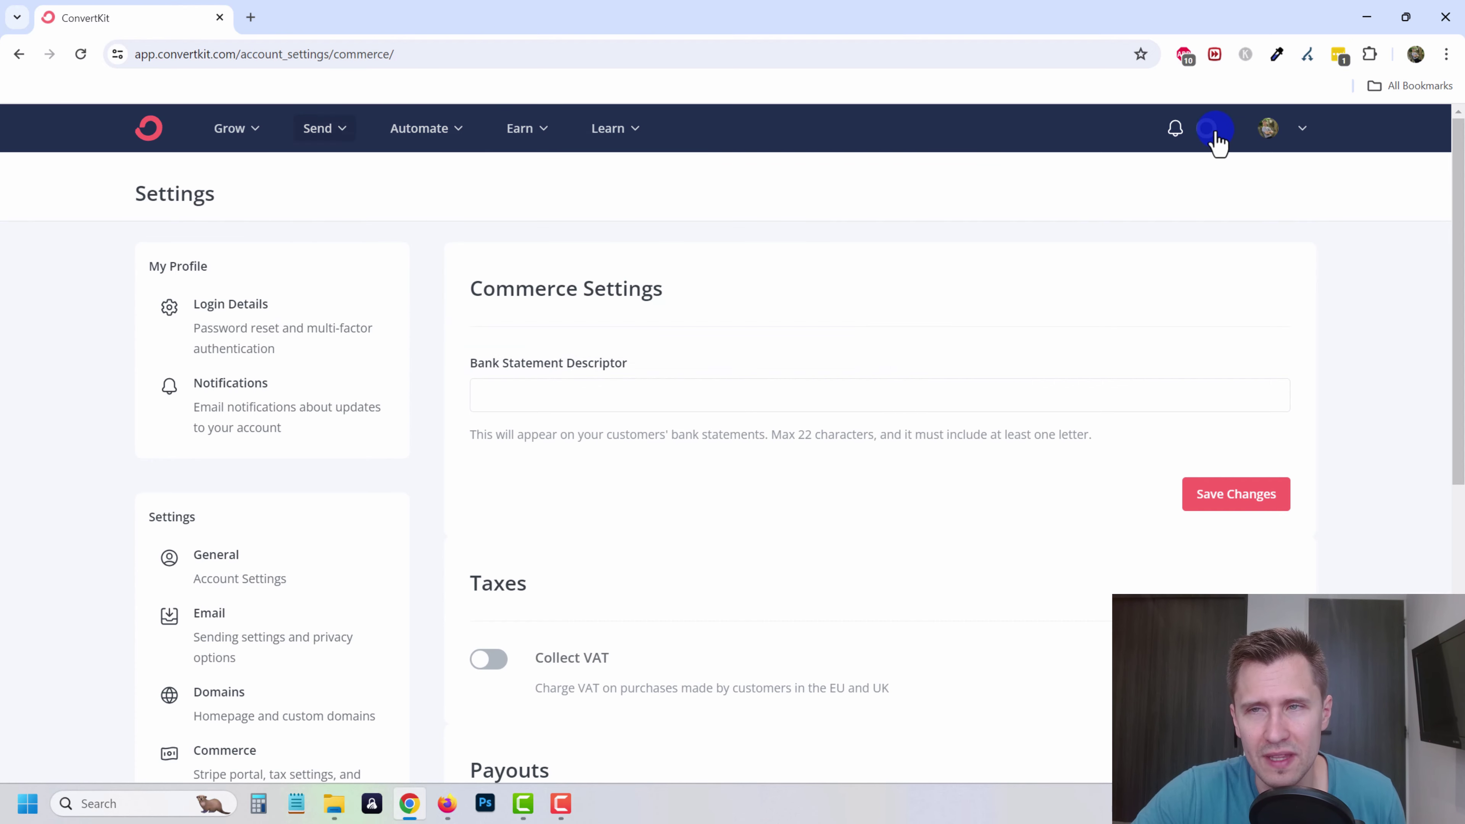
pyautogui.click(1176, 129)
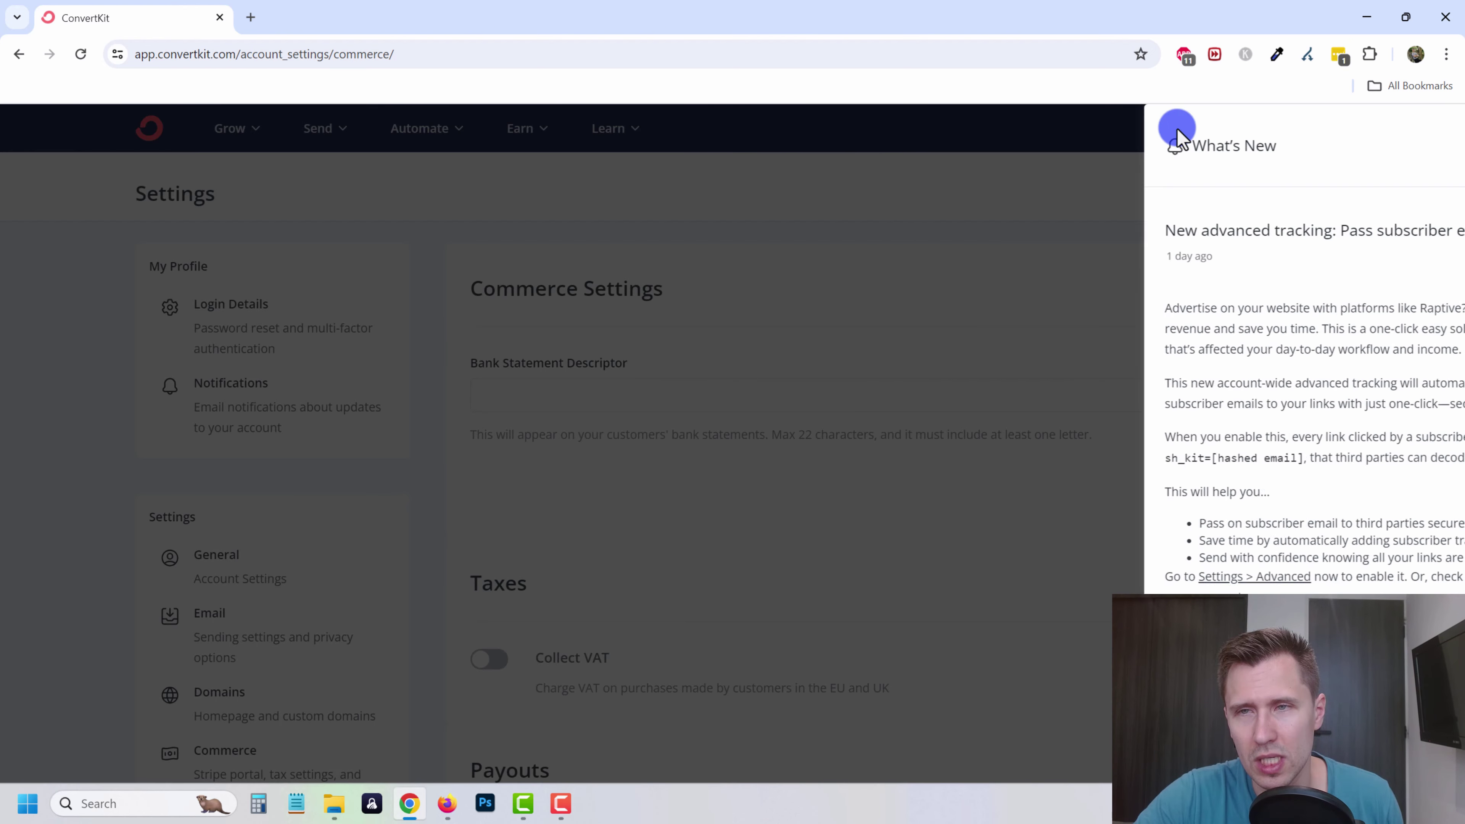
pyautogui.click(1426, 148)
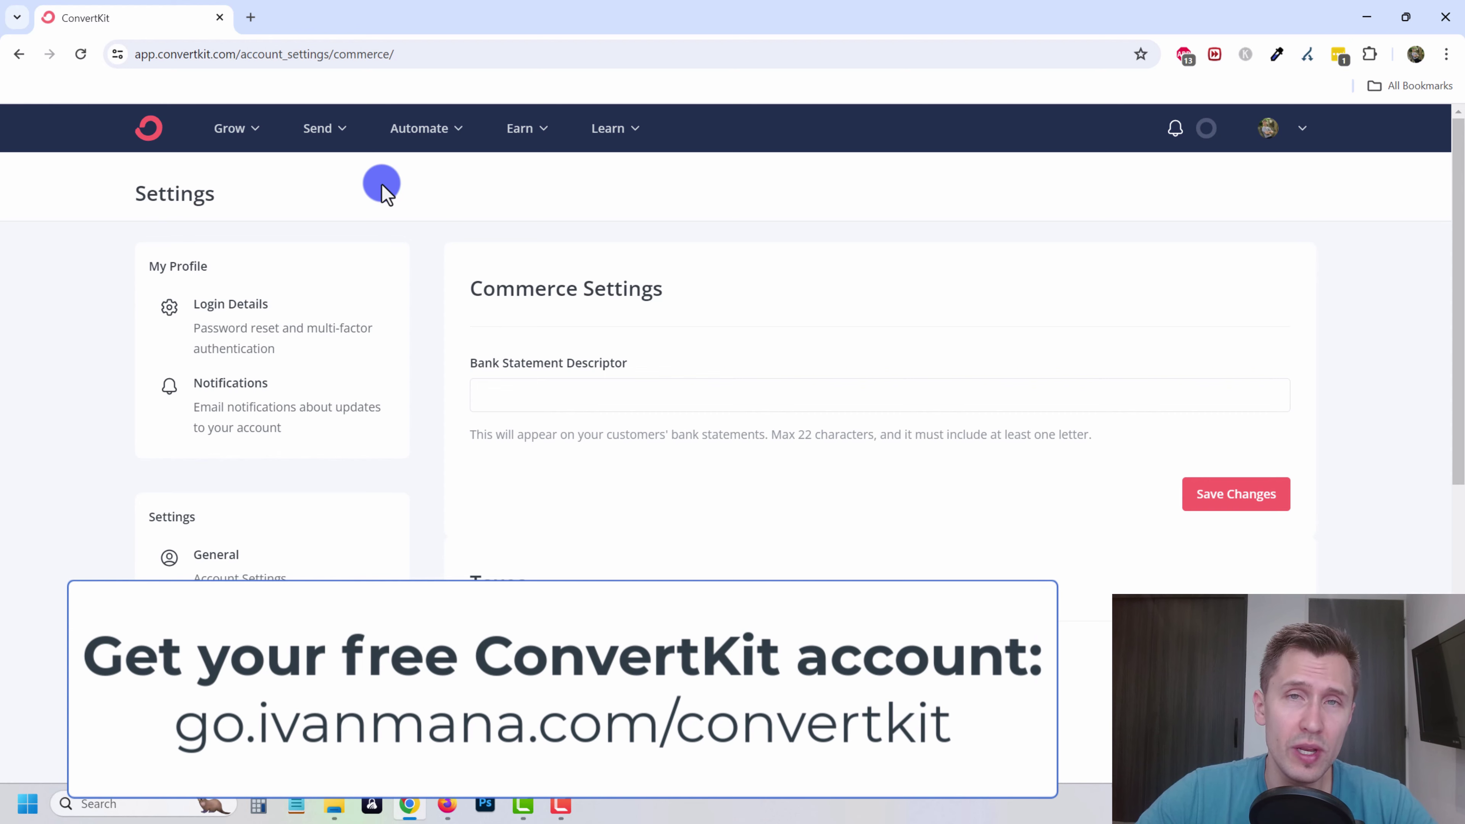
# - Load ivanmana.com in a new browser tab
pyautogui.click(251, 17)
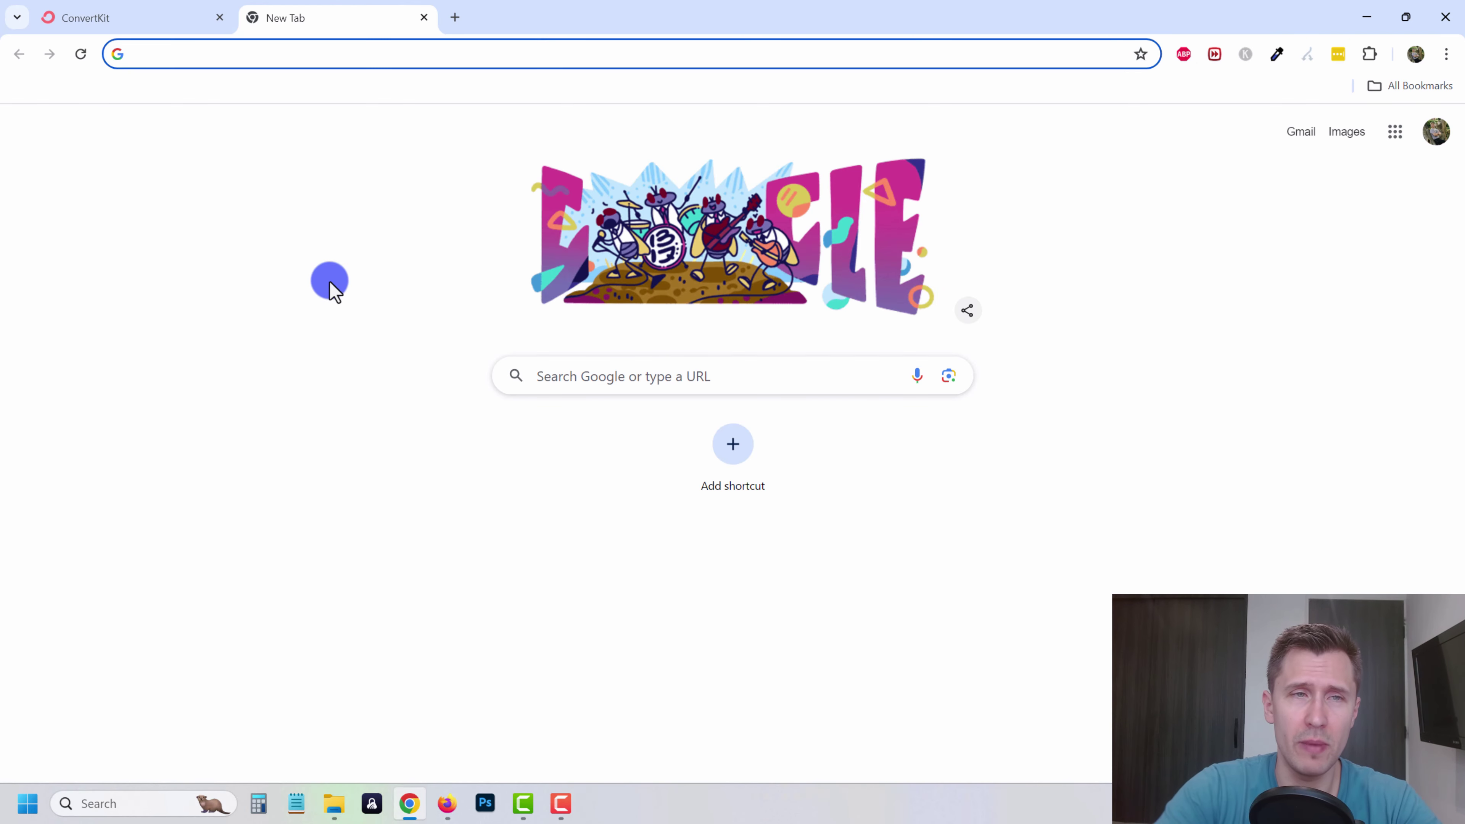
pyautogui.write('ivanmana.com')
pyautogui.press('Return')
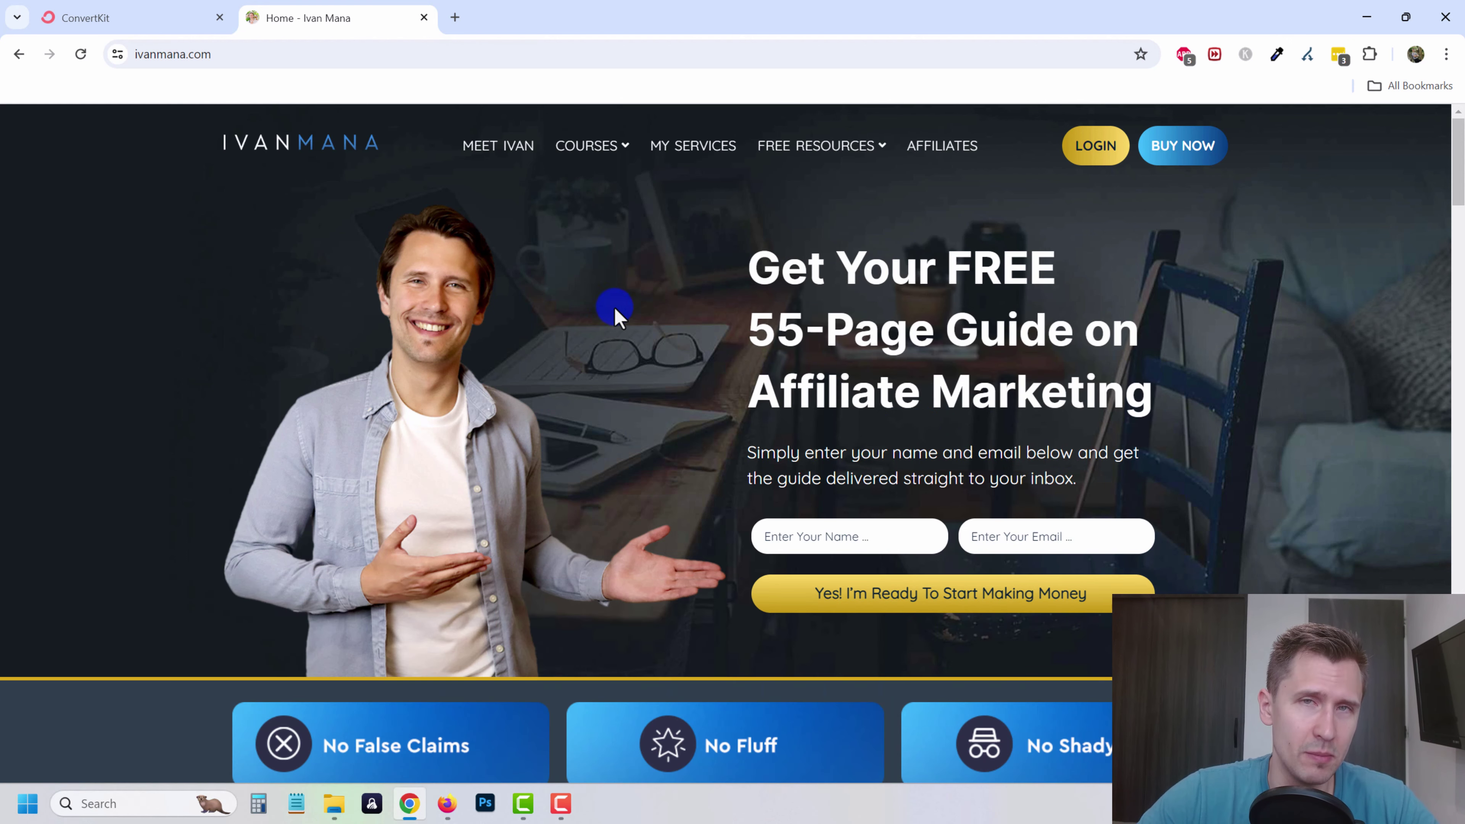
# - Open youtube.com/ivanmana in another tab and scroll through the channel's Videos grid
pyautogui.click(453, 19)
pyautogui.write('youtube.com/ivanmana')
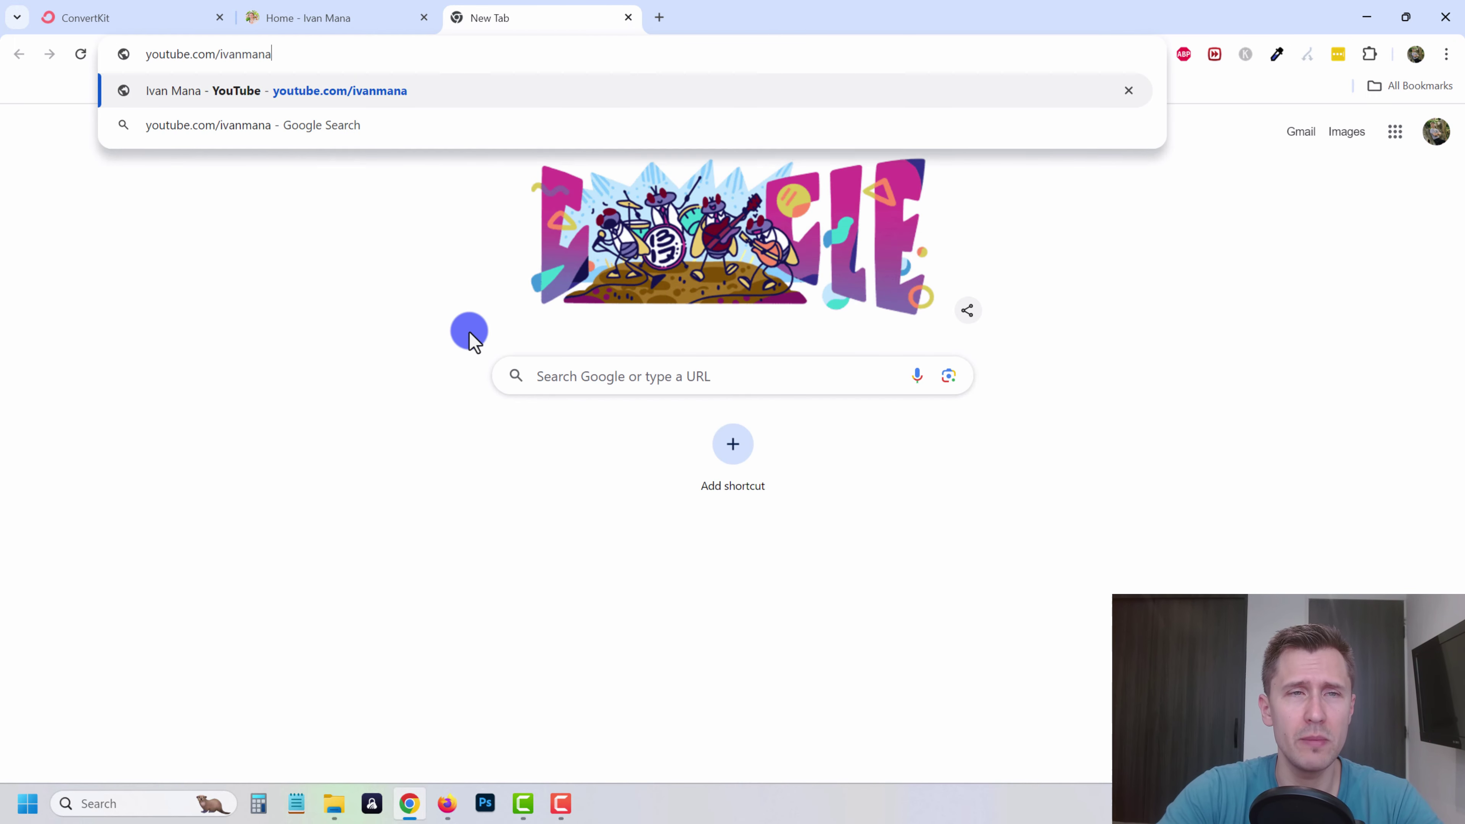
pyautogui.press('Return')
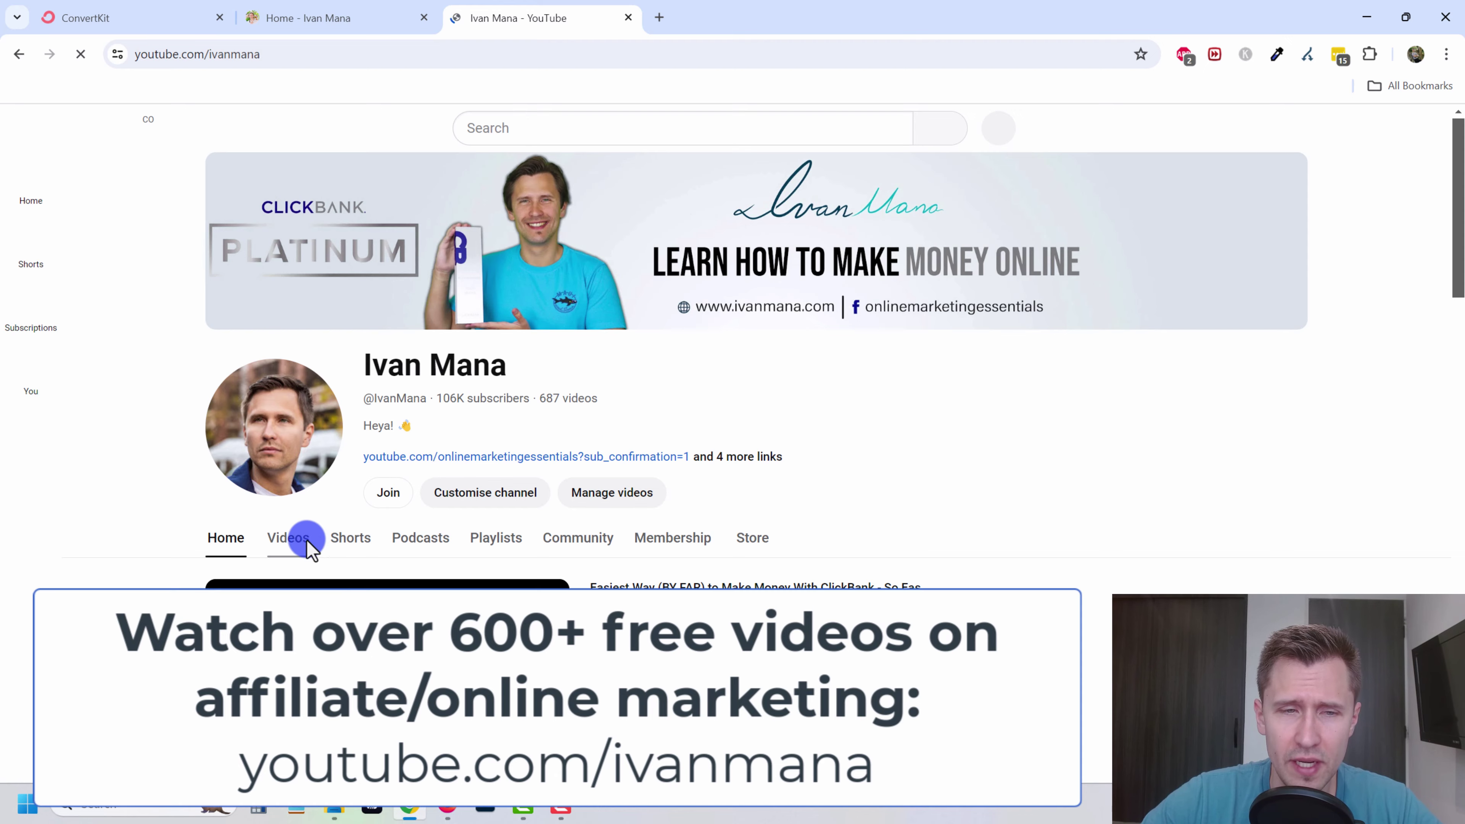
pyautogui.click(300, 542)
pyautogui.scroll(-10, 733, 398)
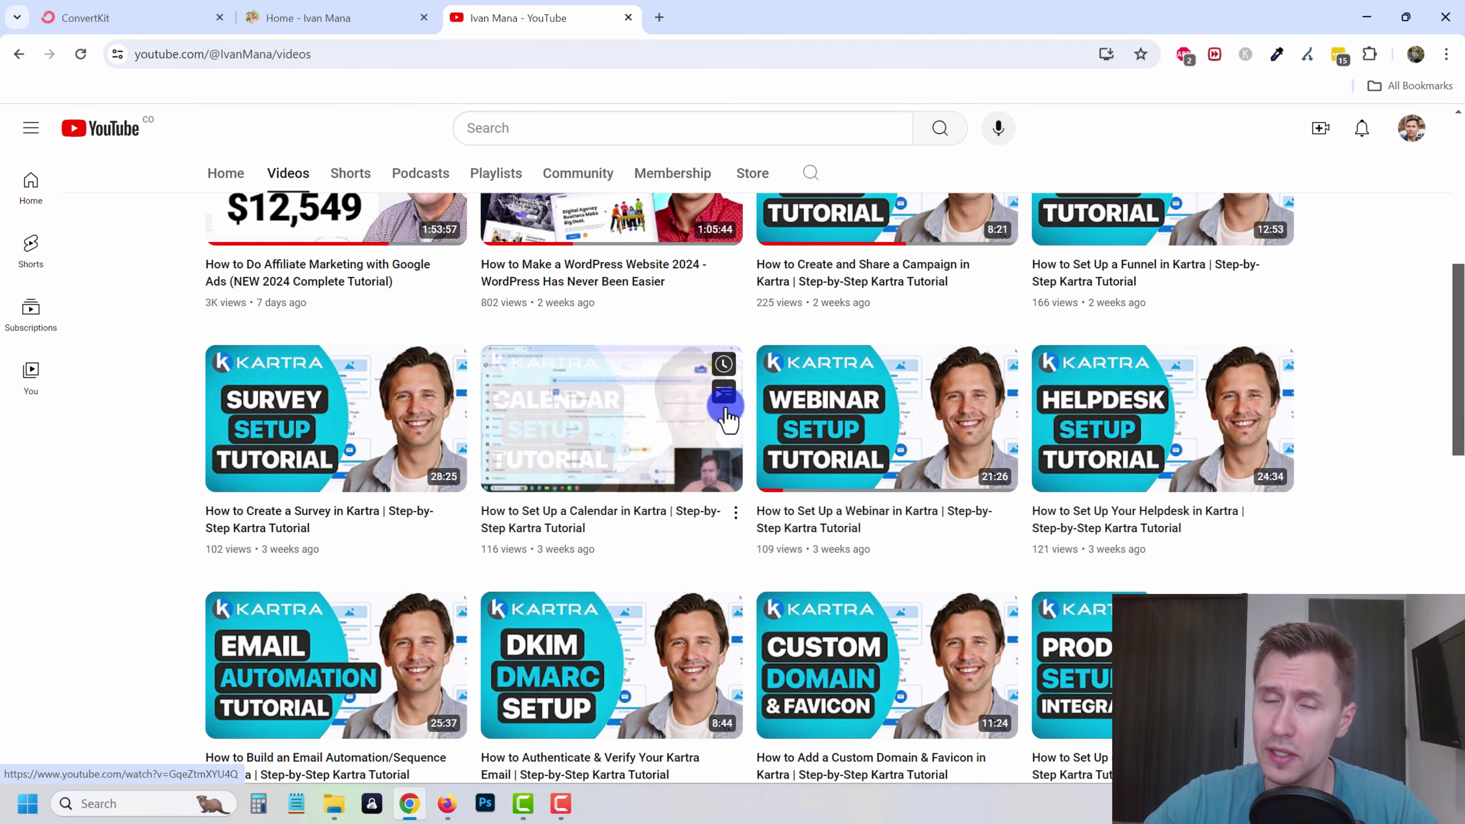
pyautogui.scroll(-3, 728, 415)
pyautogui.scroll(-3, 728, 415)
pyautogui.scroll(-9, 728, 414)
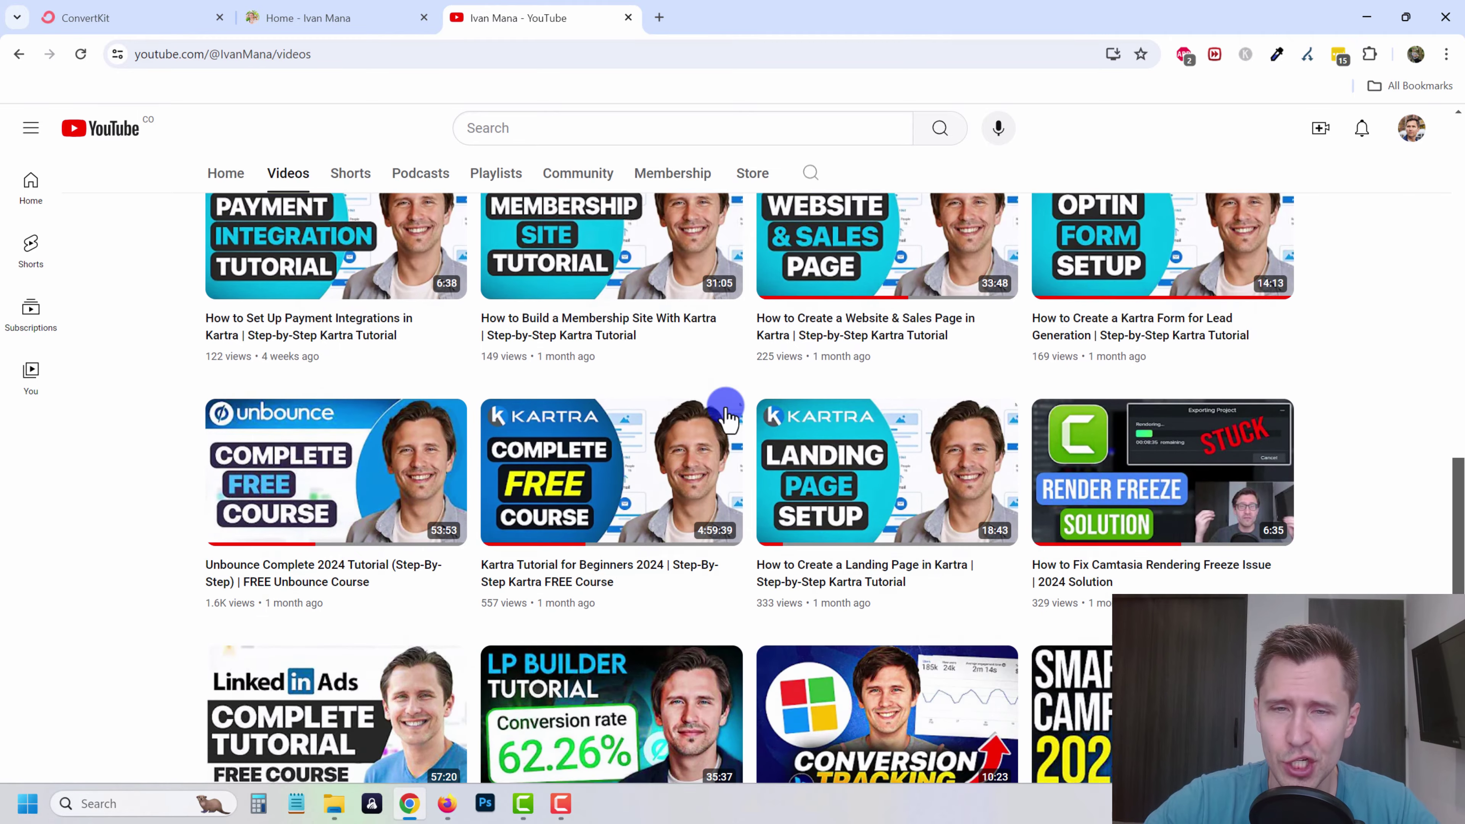
pyautogui.scroll(-4, 713, 429)
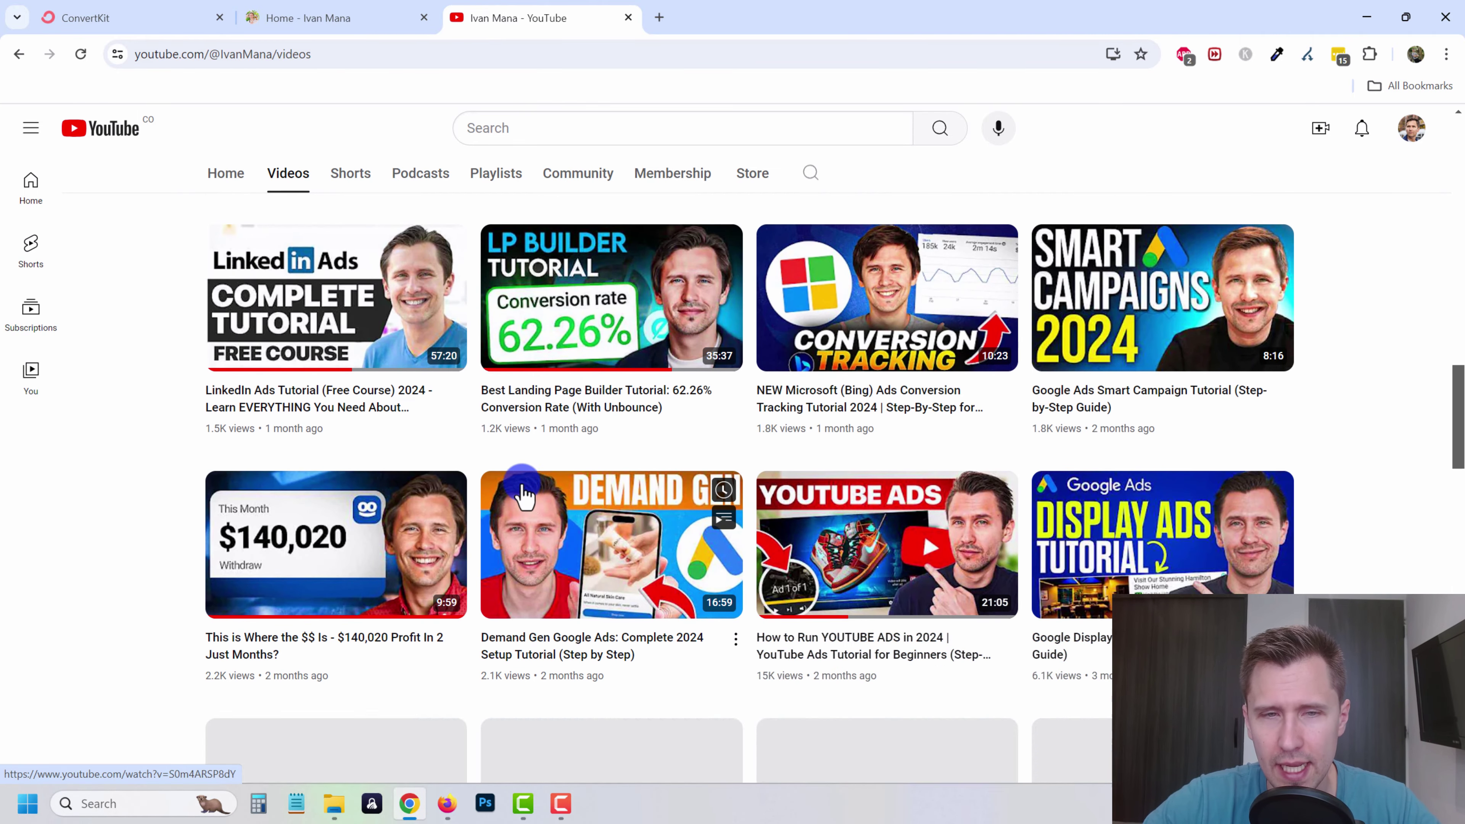
pyautogui.scroll(-8, 762, 458)
pyautogui.scroll(-9, 834, 525)
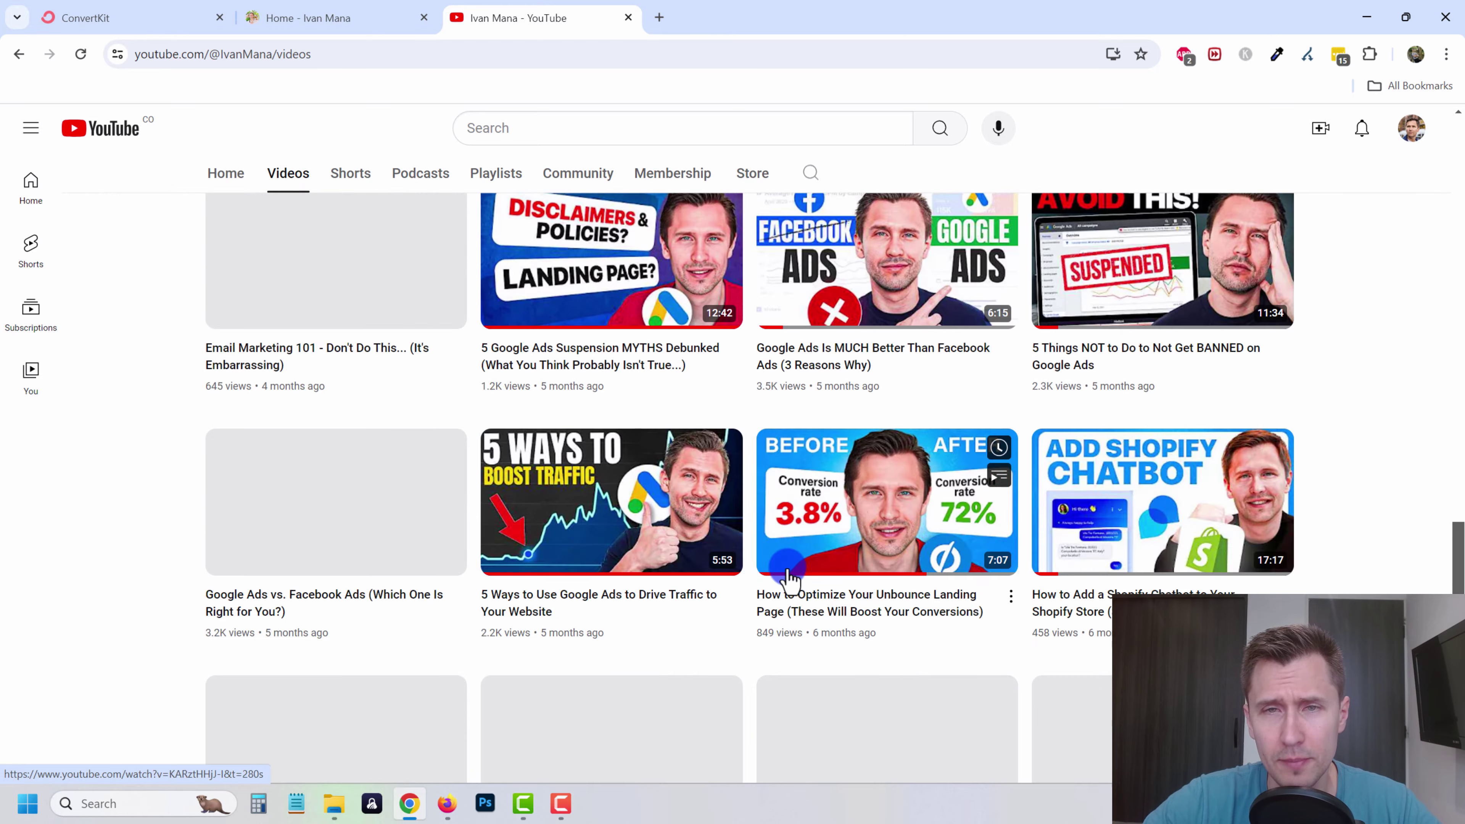
pyautogui.scroll(12, 808, 589)
pyautogui.moveTo(1459, 502); pyautogui.dragTo(1459, 184)
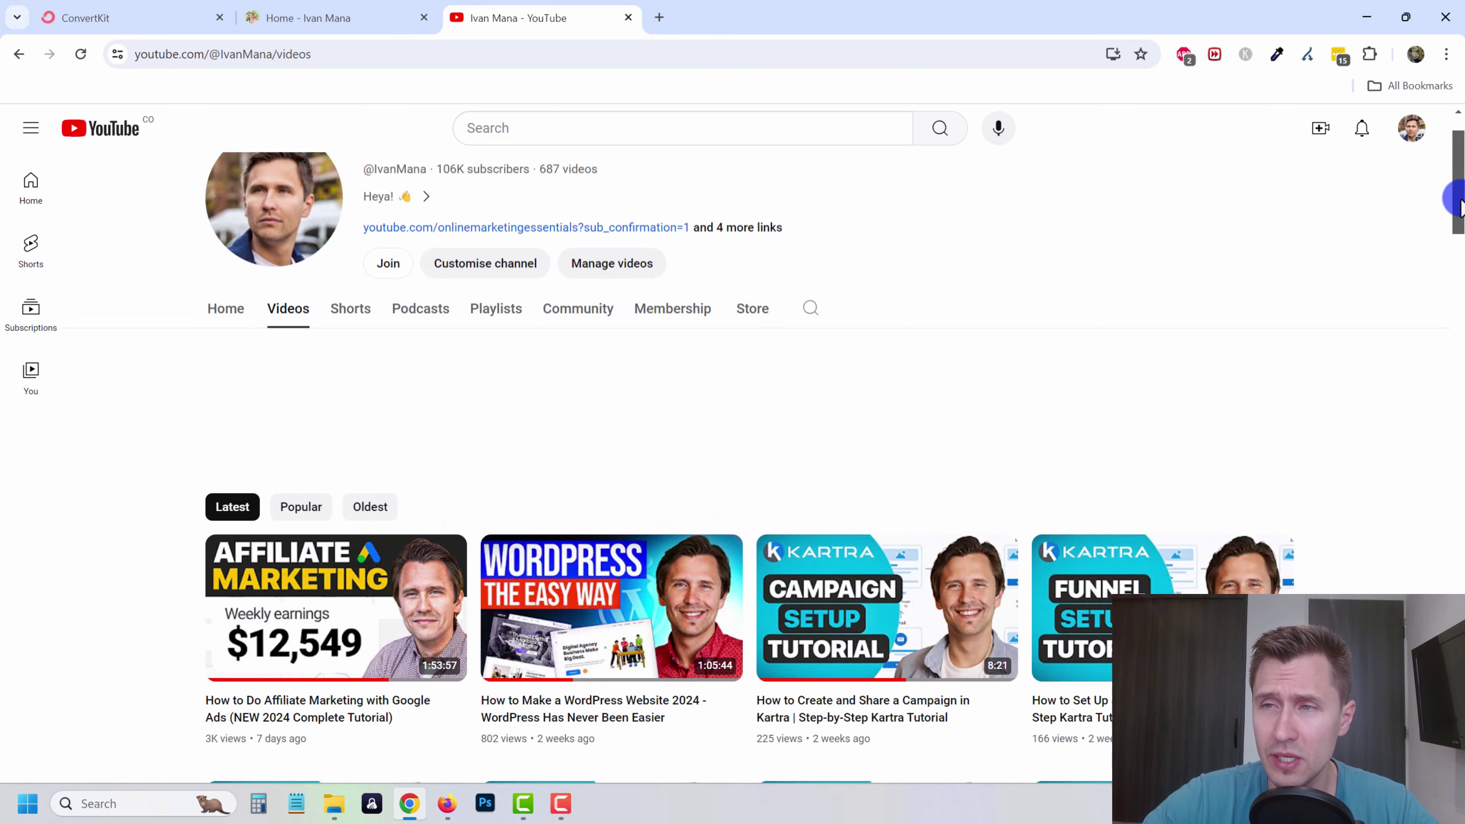